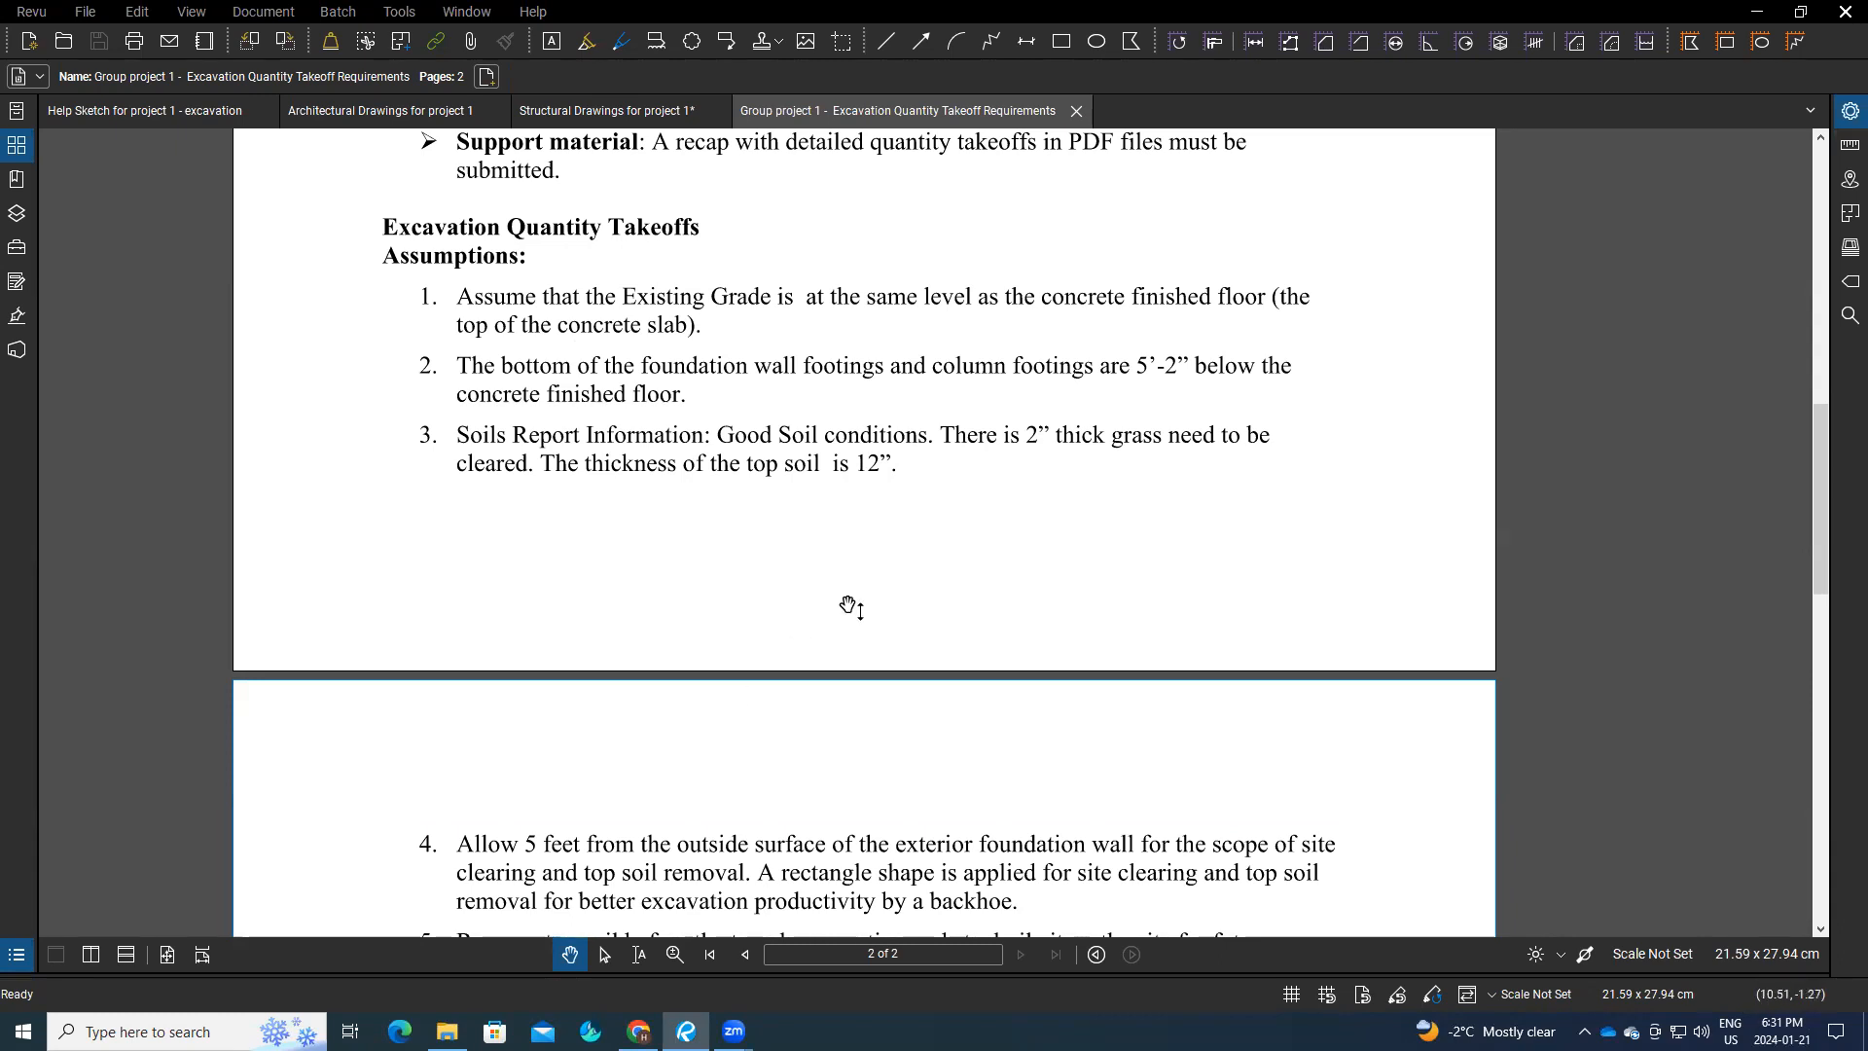
Step: Review the group project requirements from the first page through to the excavation takeoff assumptions
scroll(849, 606, "up", 8)
scroll(849, 606, "up", 2)
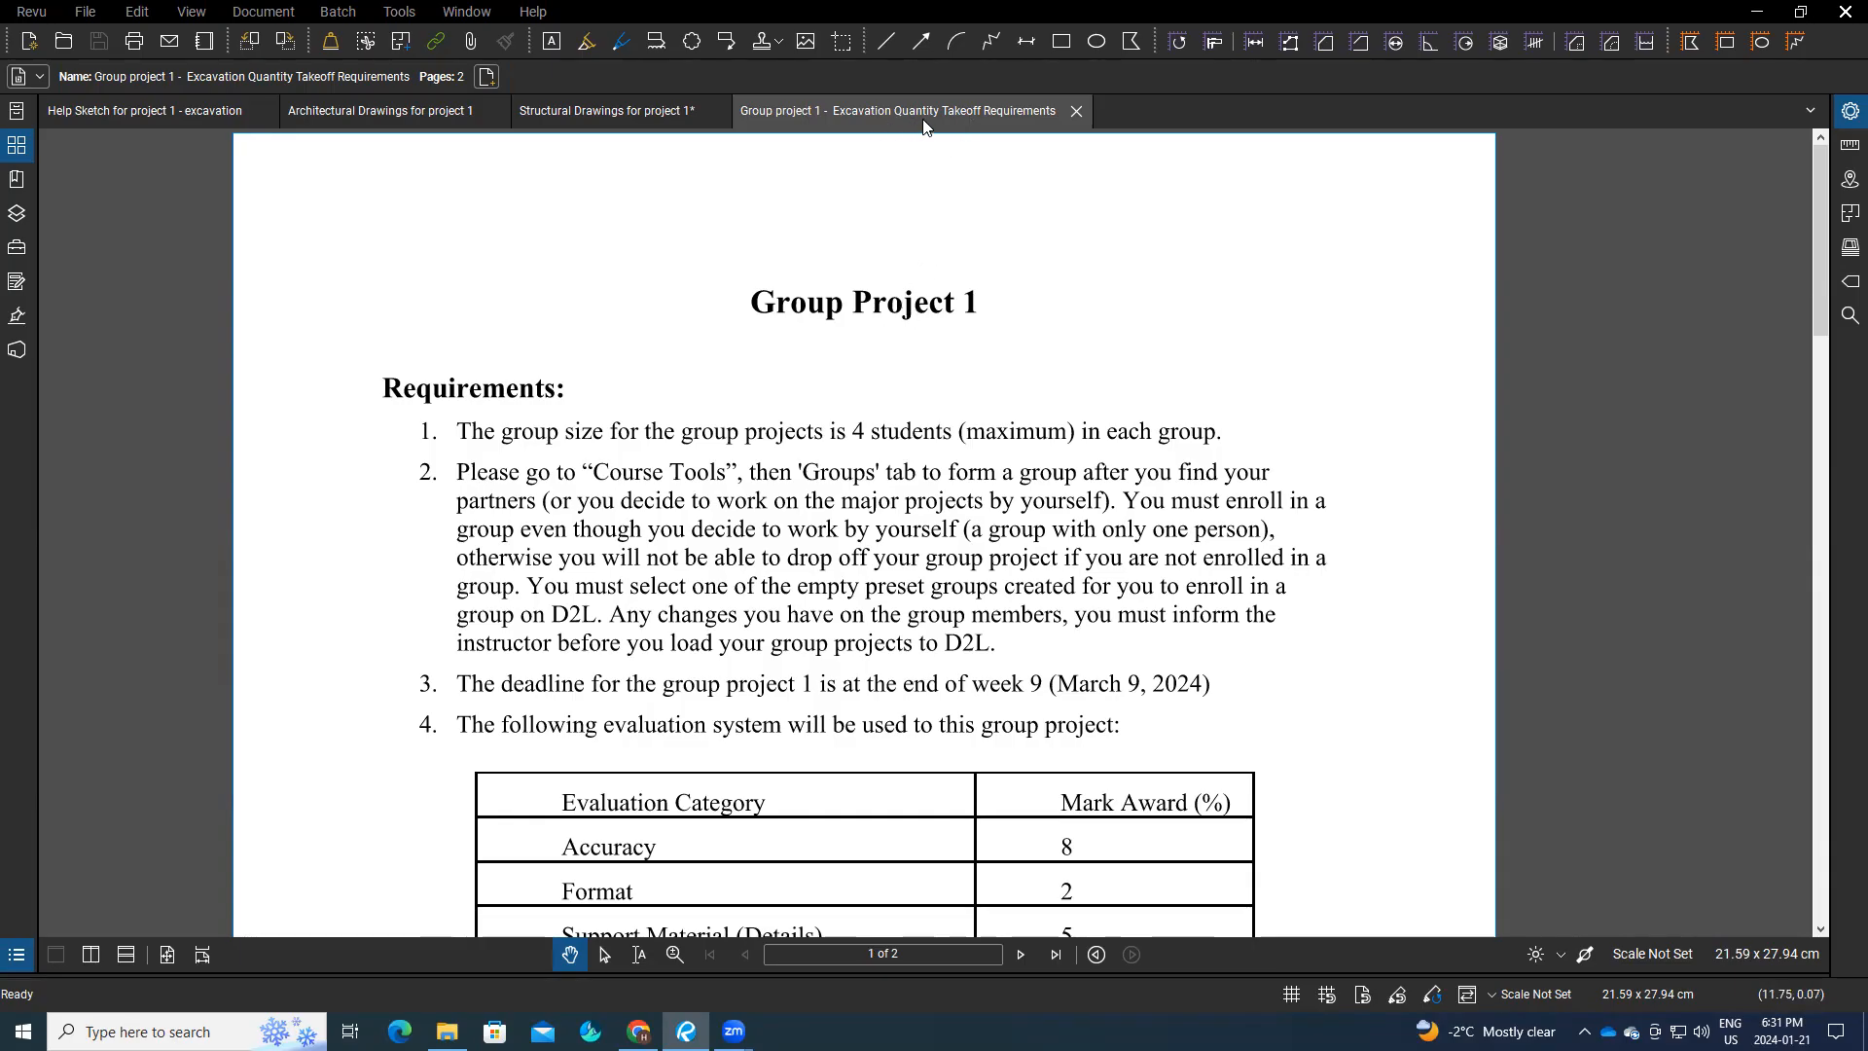
scroll(915, 350, "down", 6)
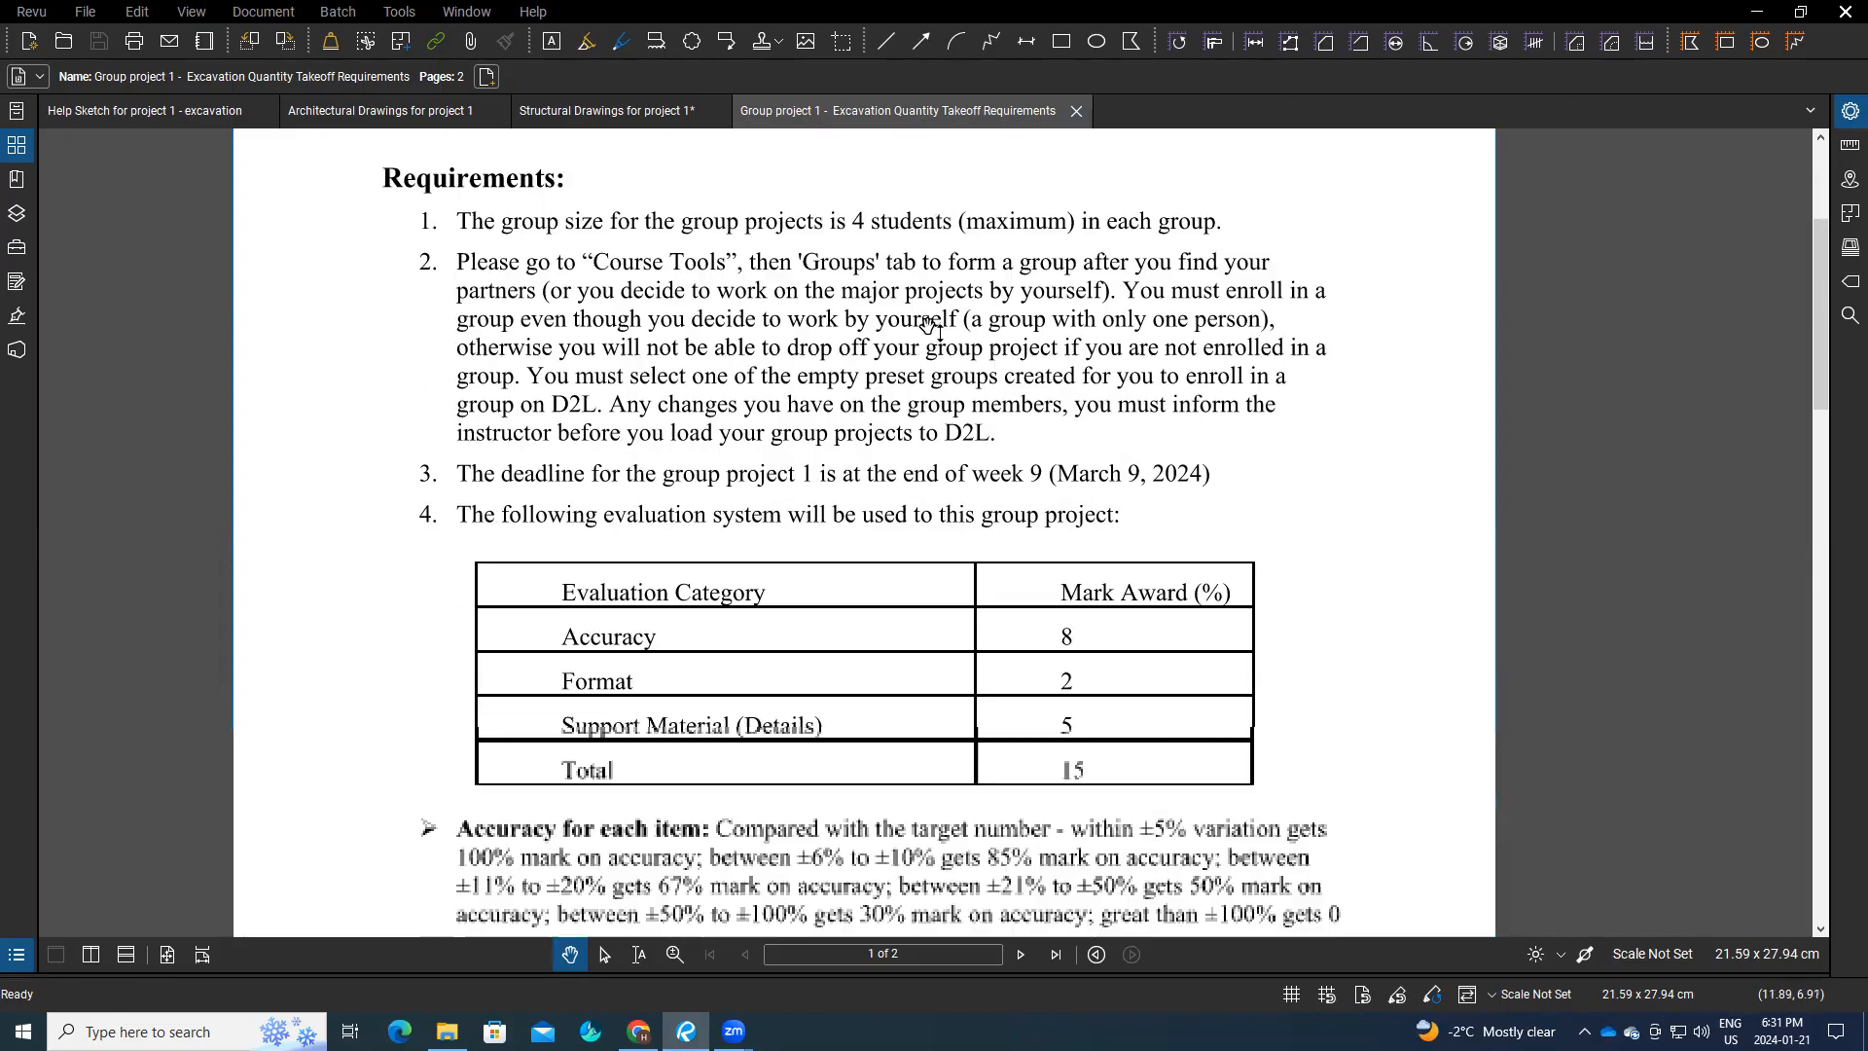
scroll(915, 352, "down", 3)
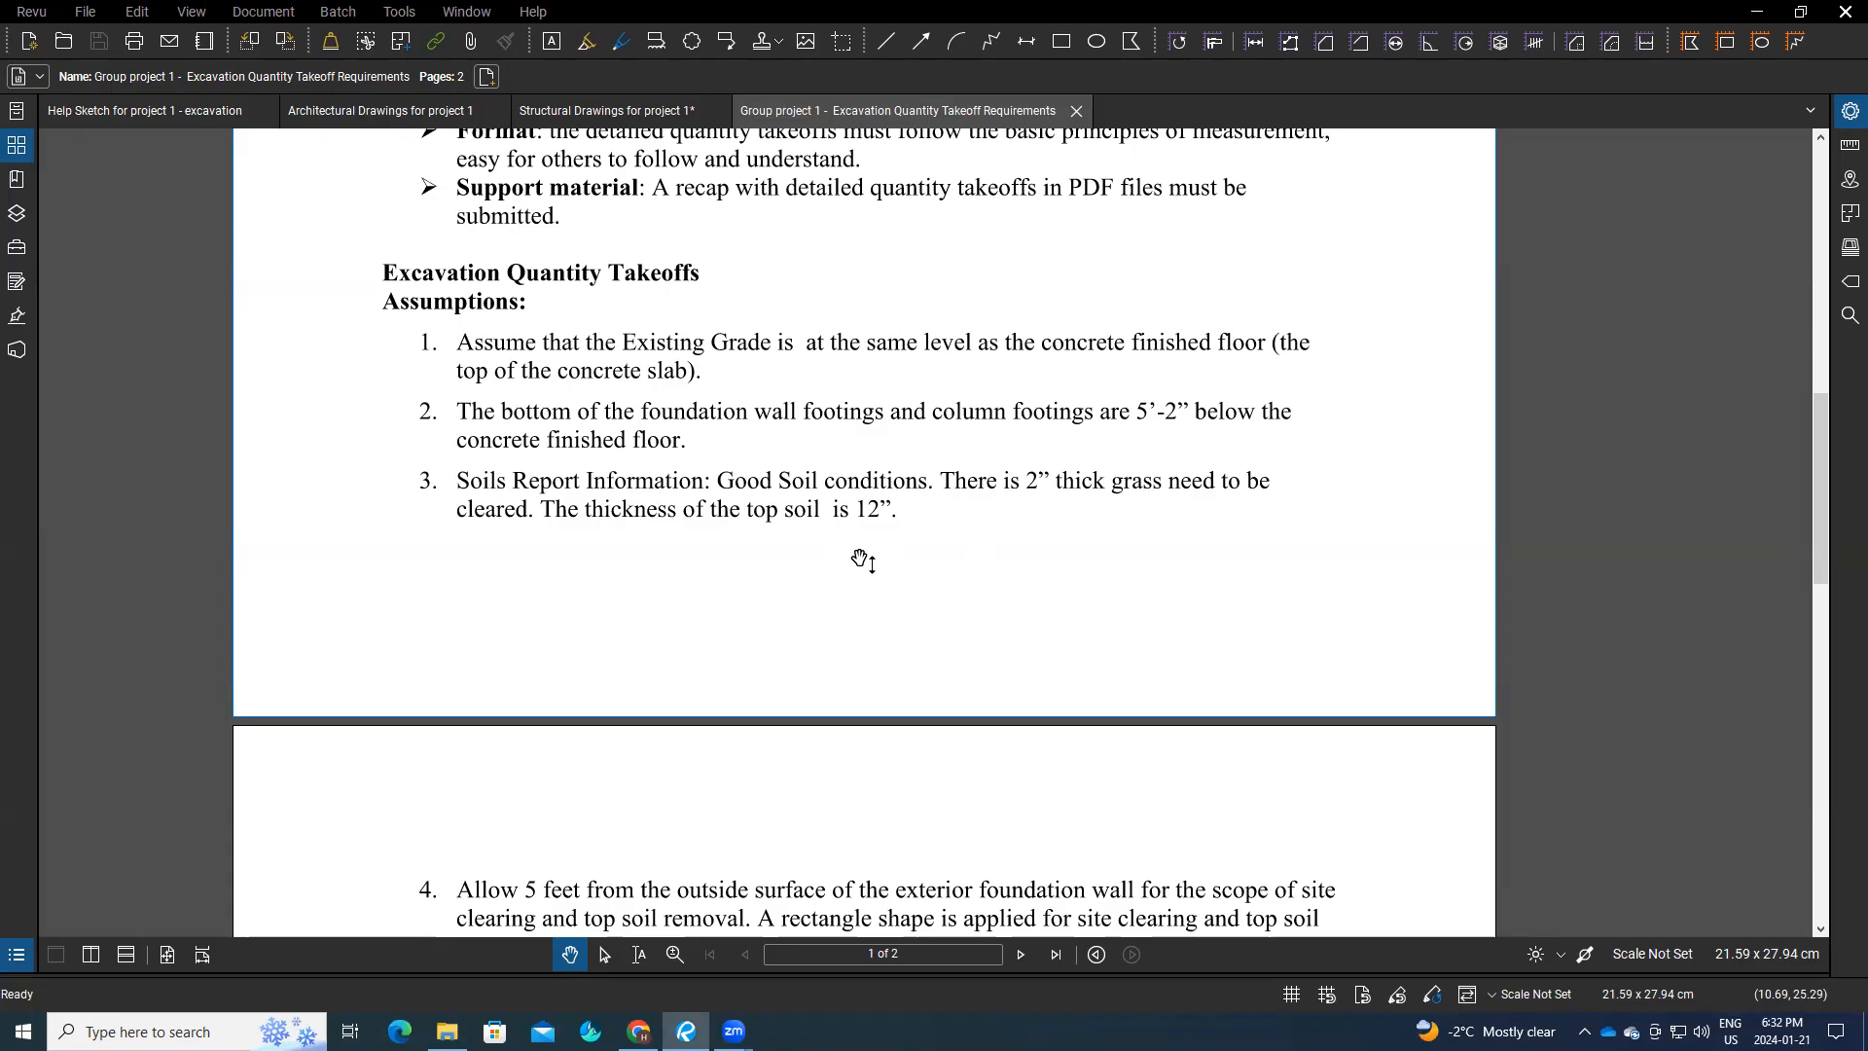
Step: Open the structural drawings and examine the general, foundation, concrete and slab-on-grade notes on sheet S1.0
left_click(597, 113)
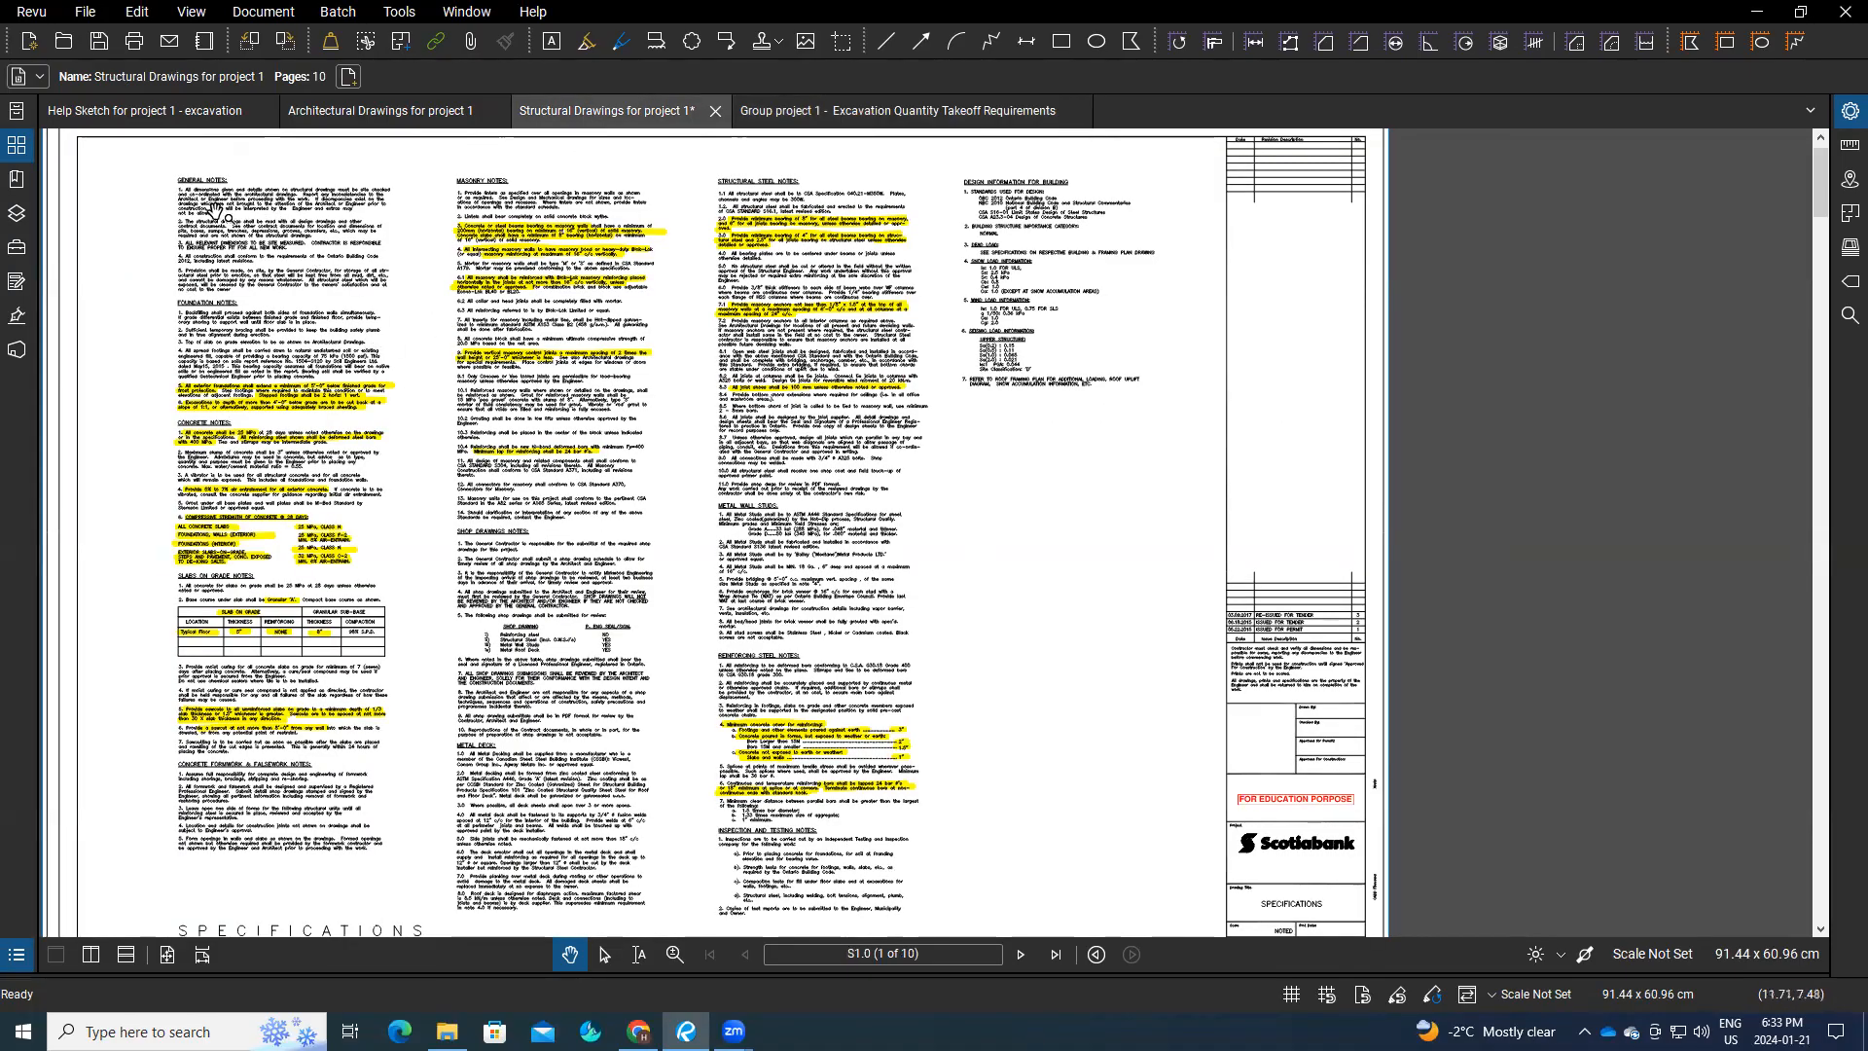
scroll(222, 212, "up", 1)
scroll(331, 335, "up", 1)
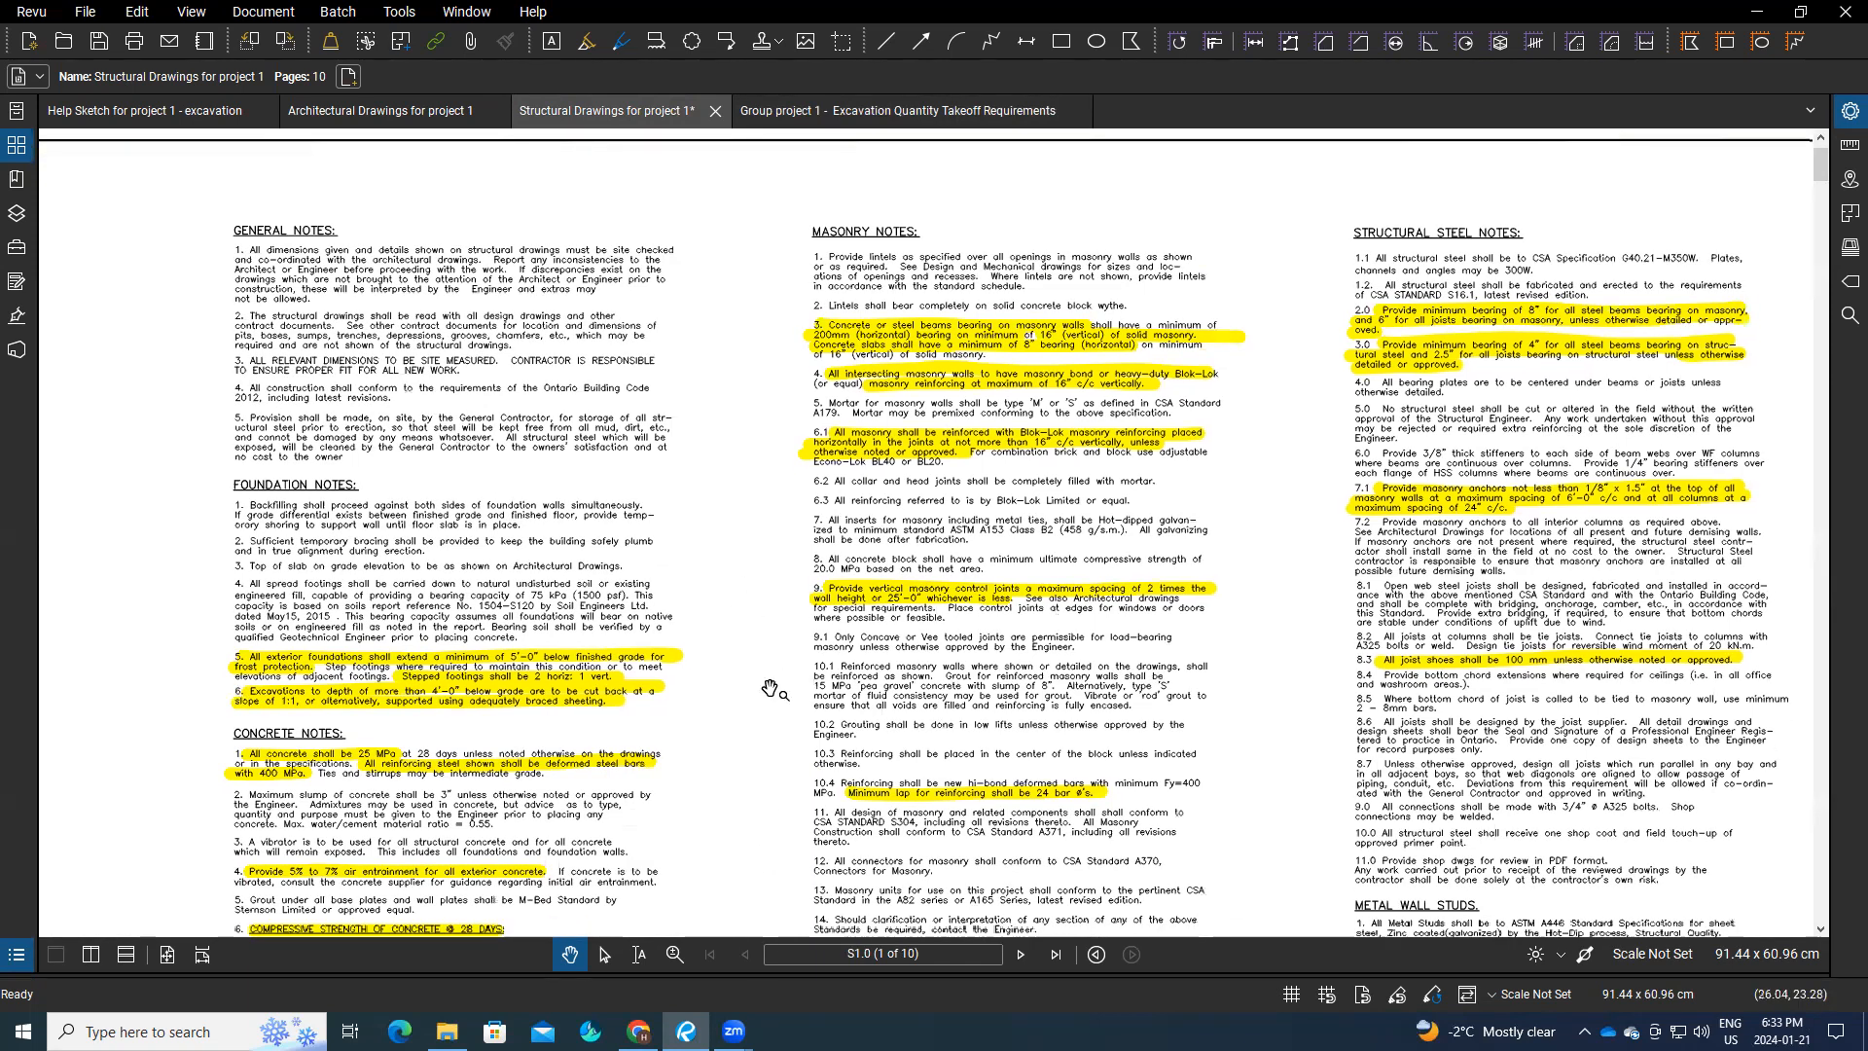
scroll(759, 696, "down", 3)
left_click_drag(650, 891, 768, 383)
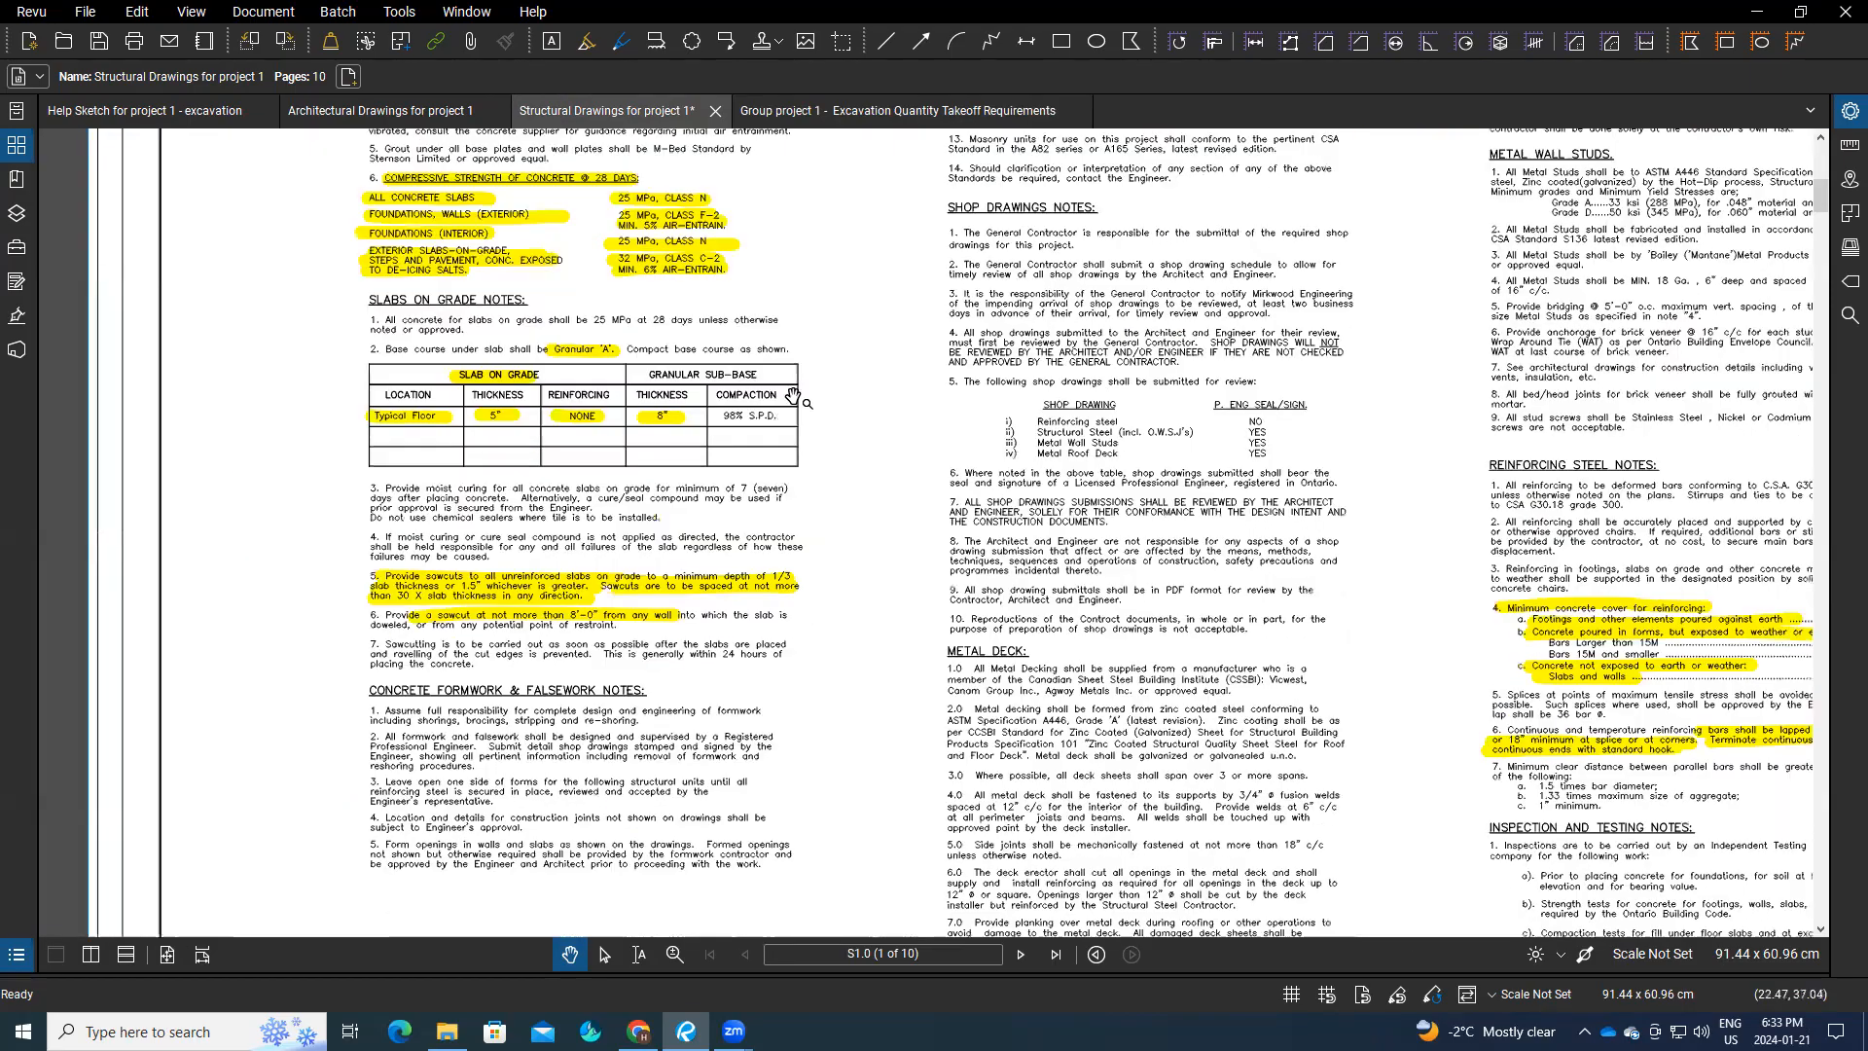
scroll(482, 356, "up", 2)
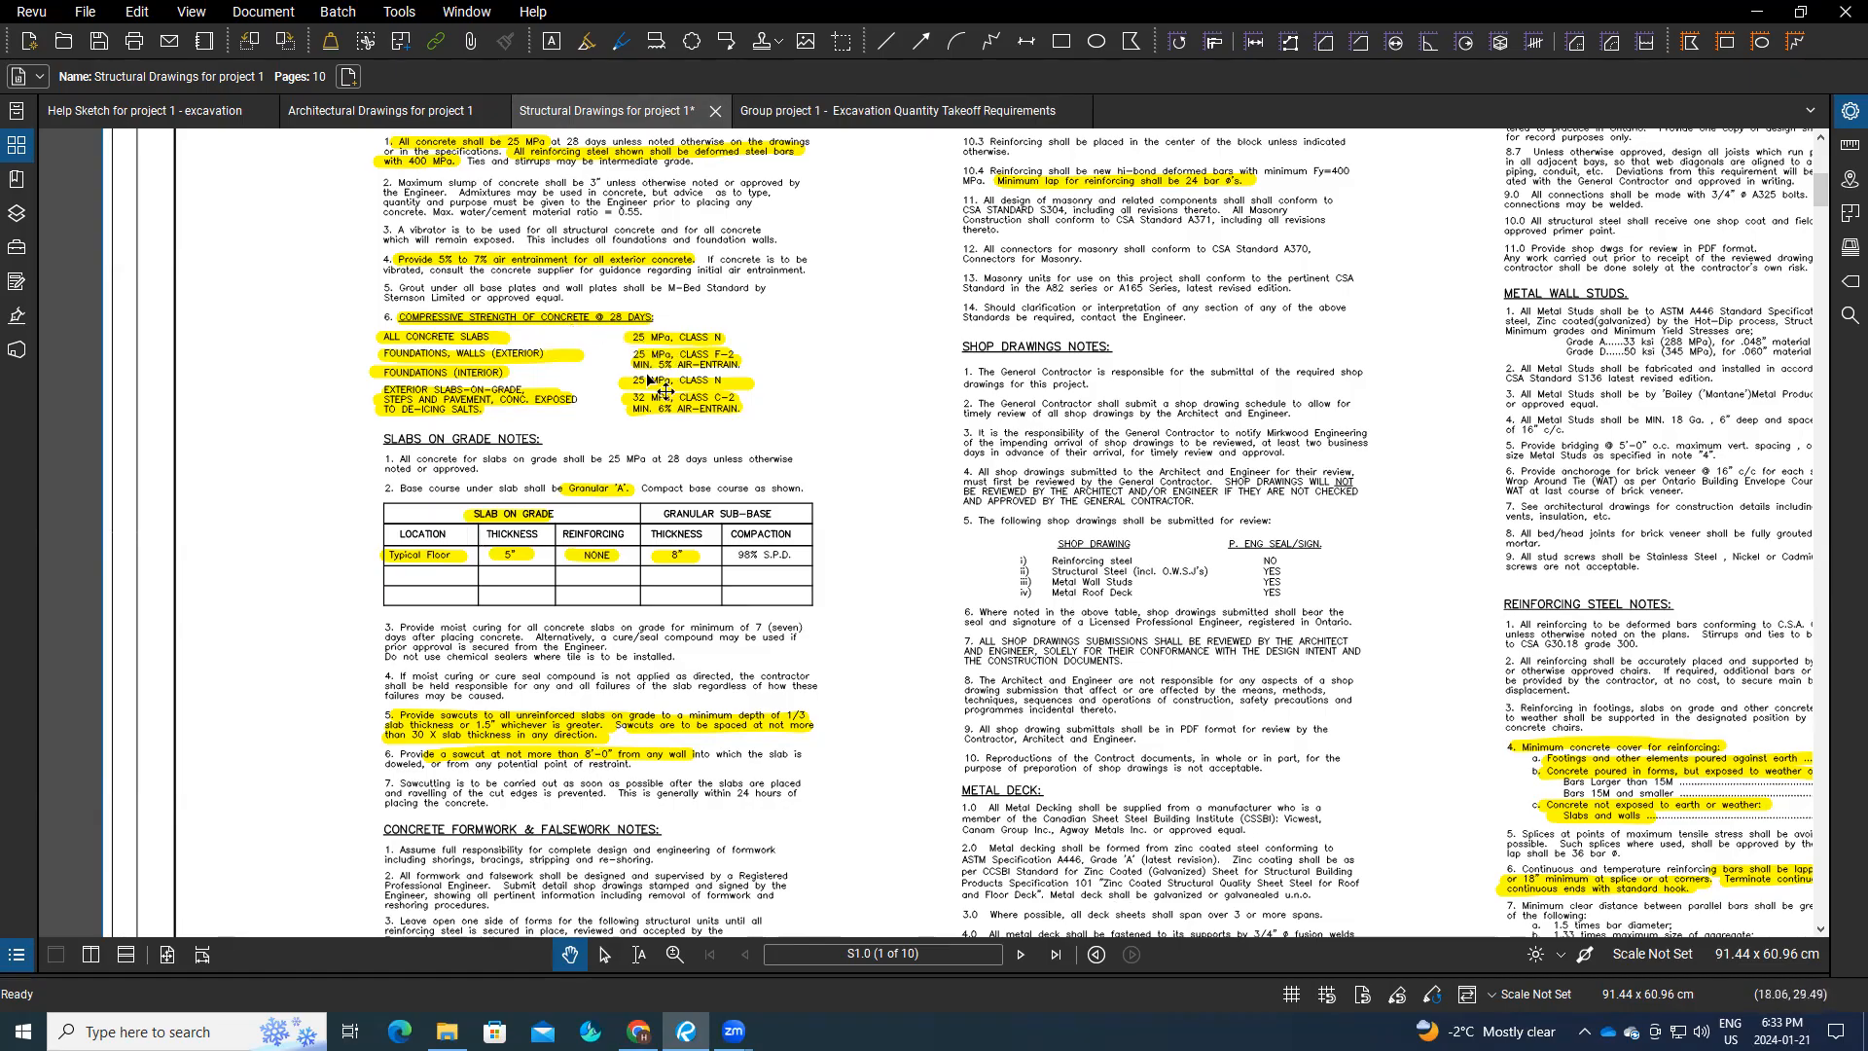
Step: Show the page thumbnails and examine foundation wall sections 1 and 2 on sheet S4
left_click(18, 148)
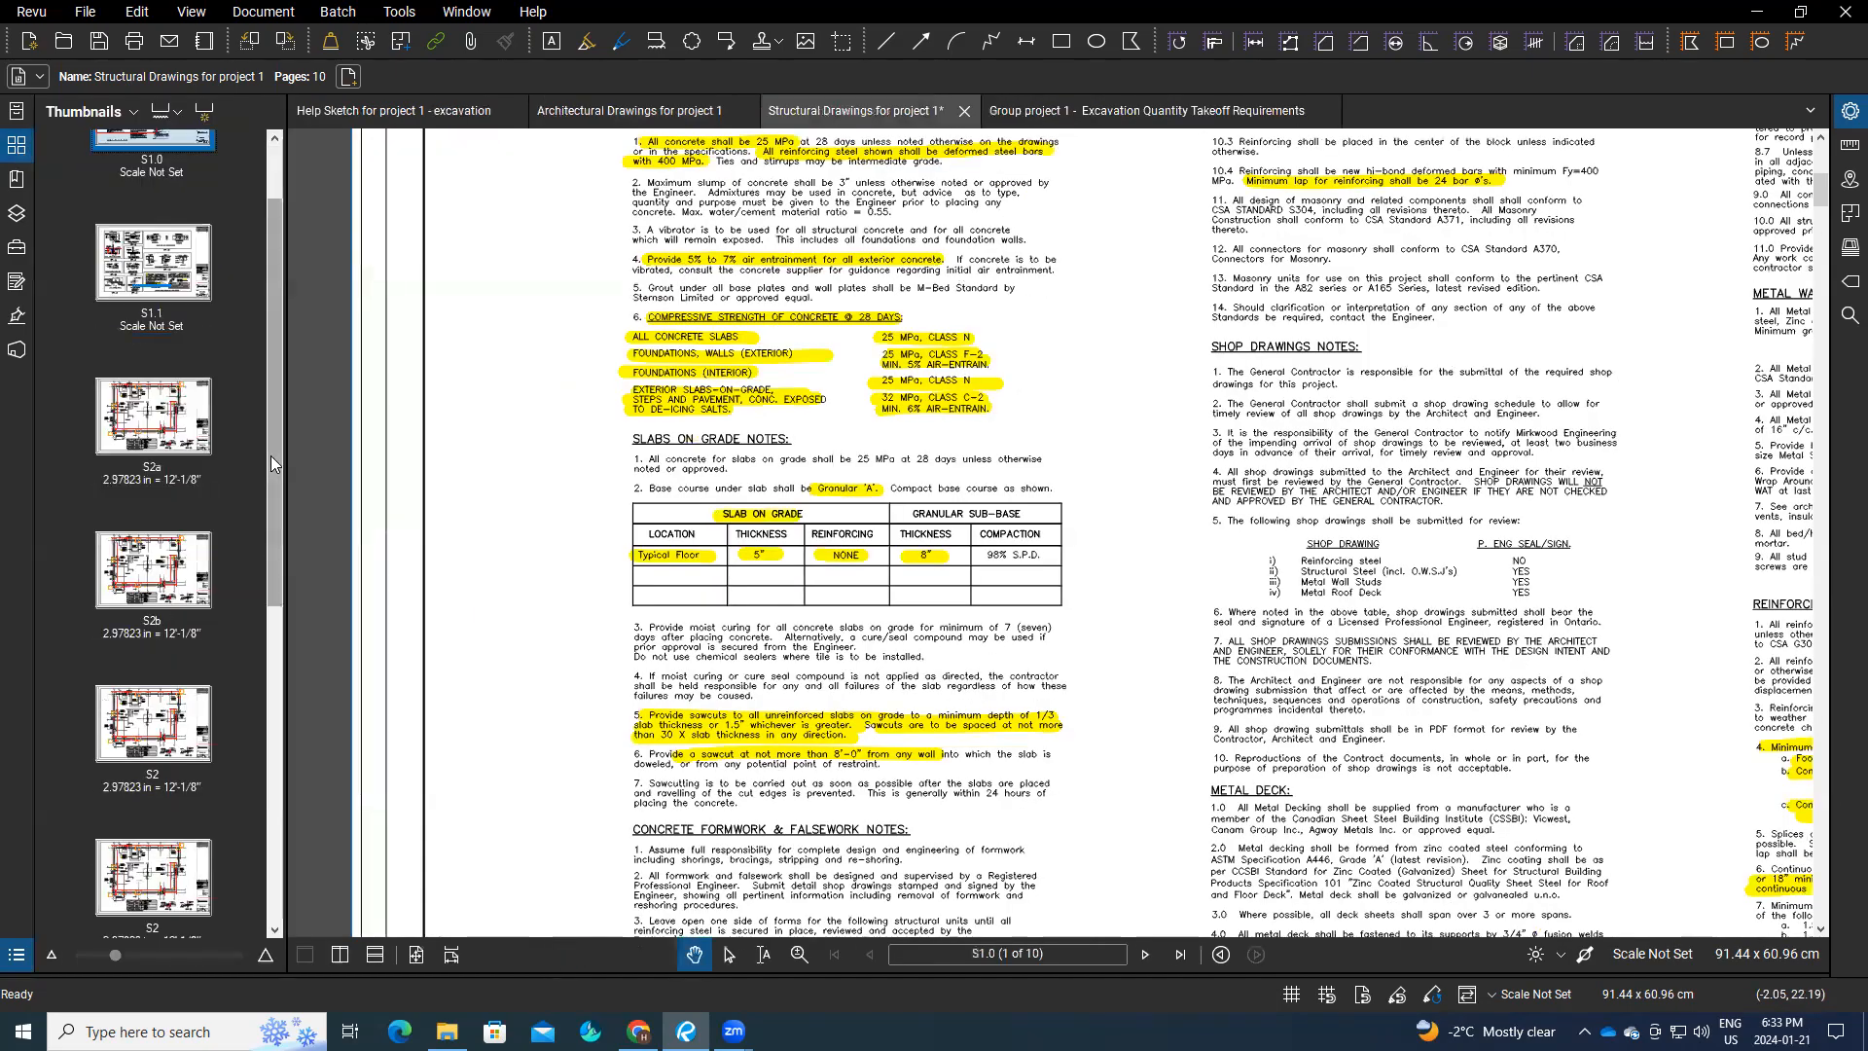
scroll(270, 456, "down", 3)
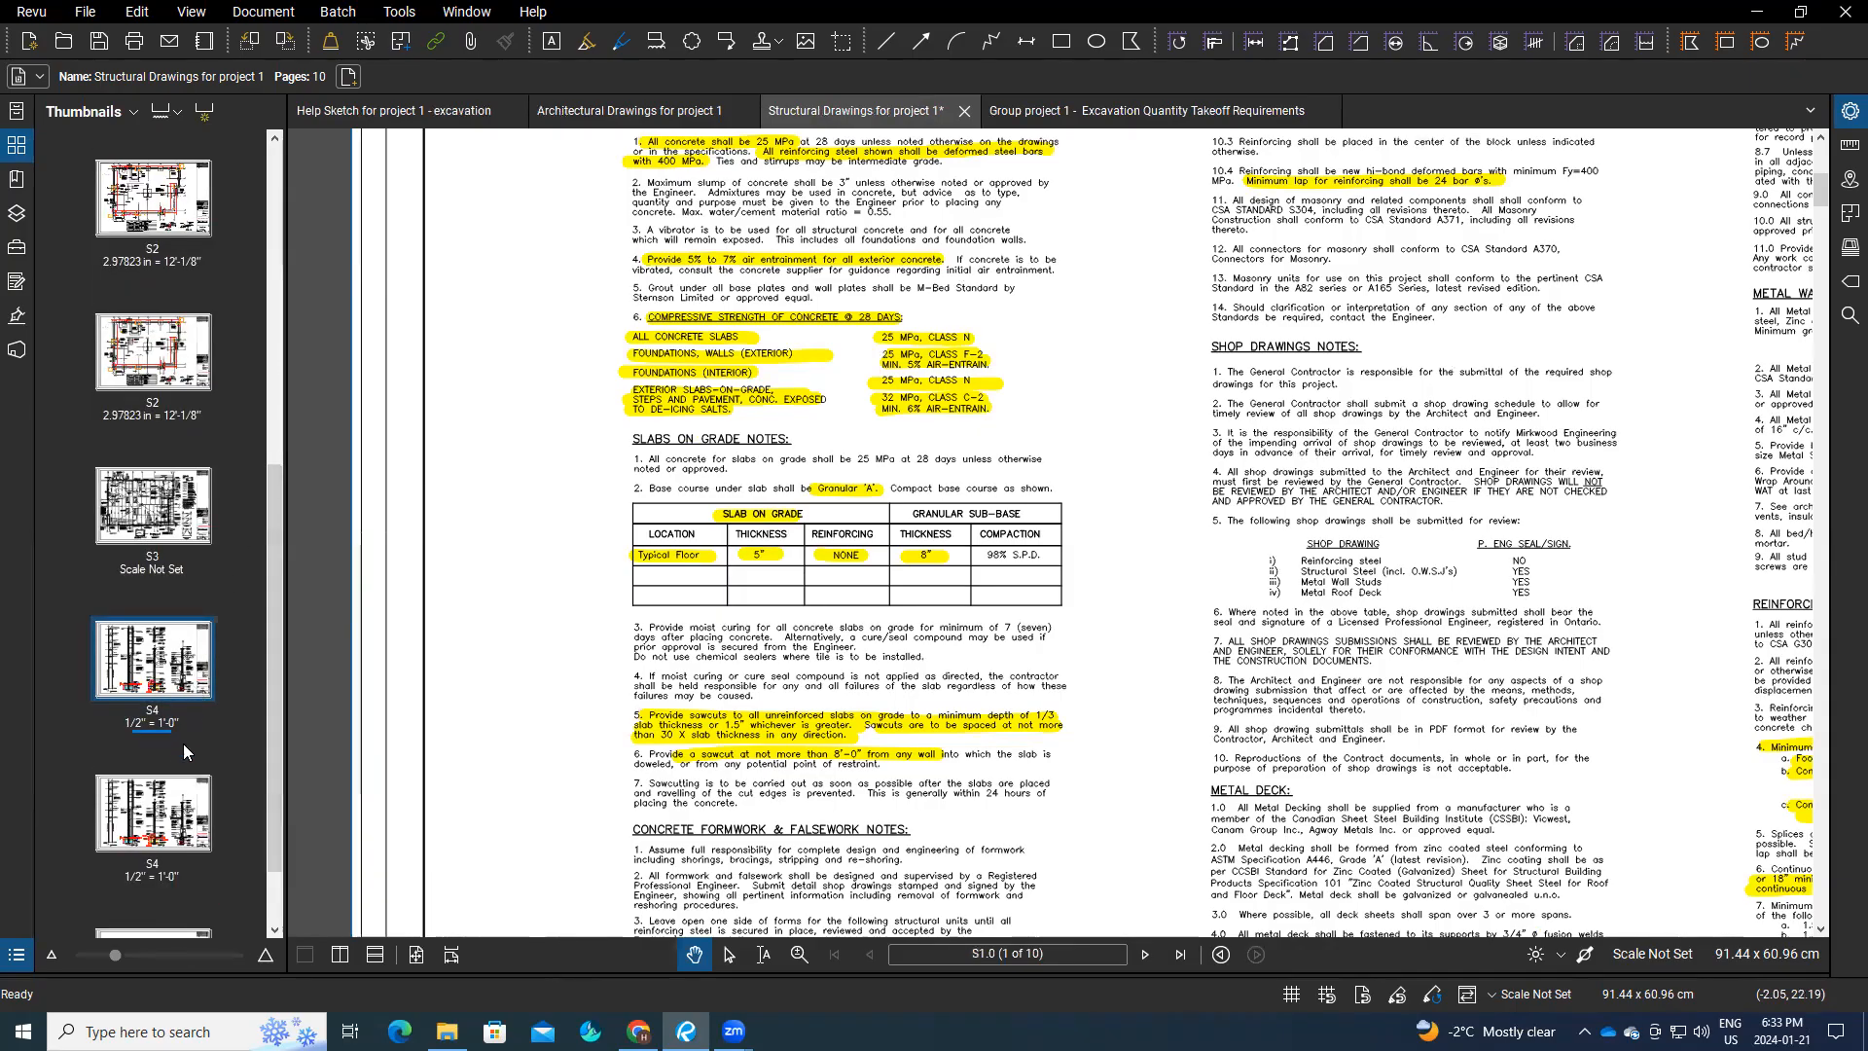
left_click(172, 683)
left_click_drag(880, 688, 638, 250)
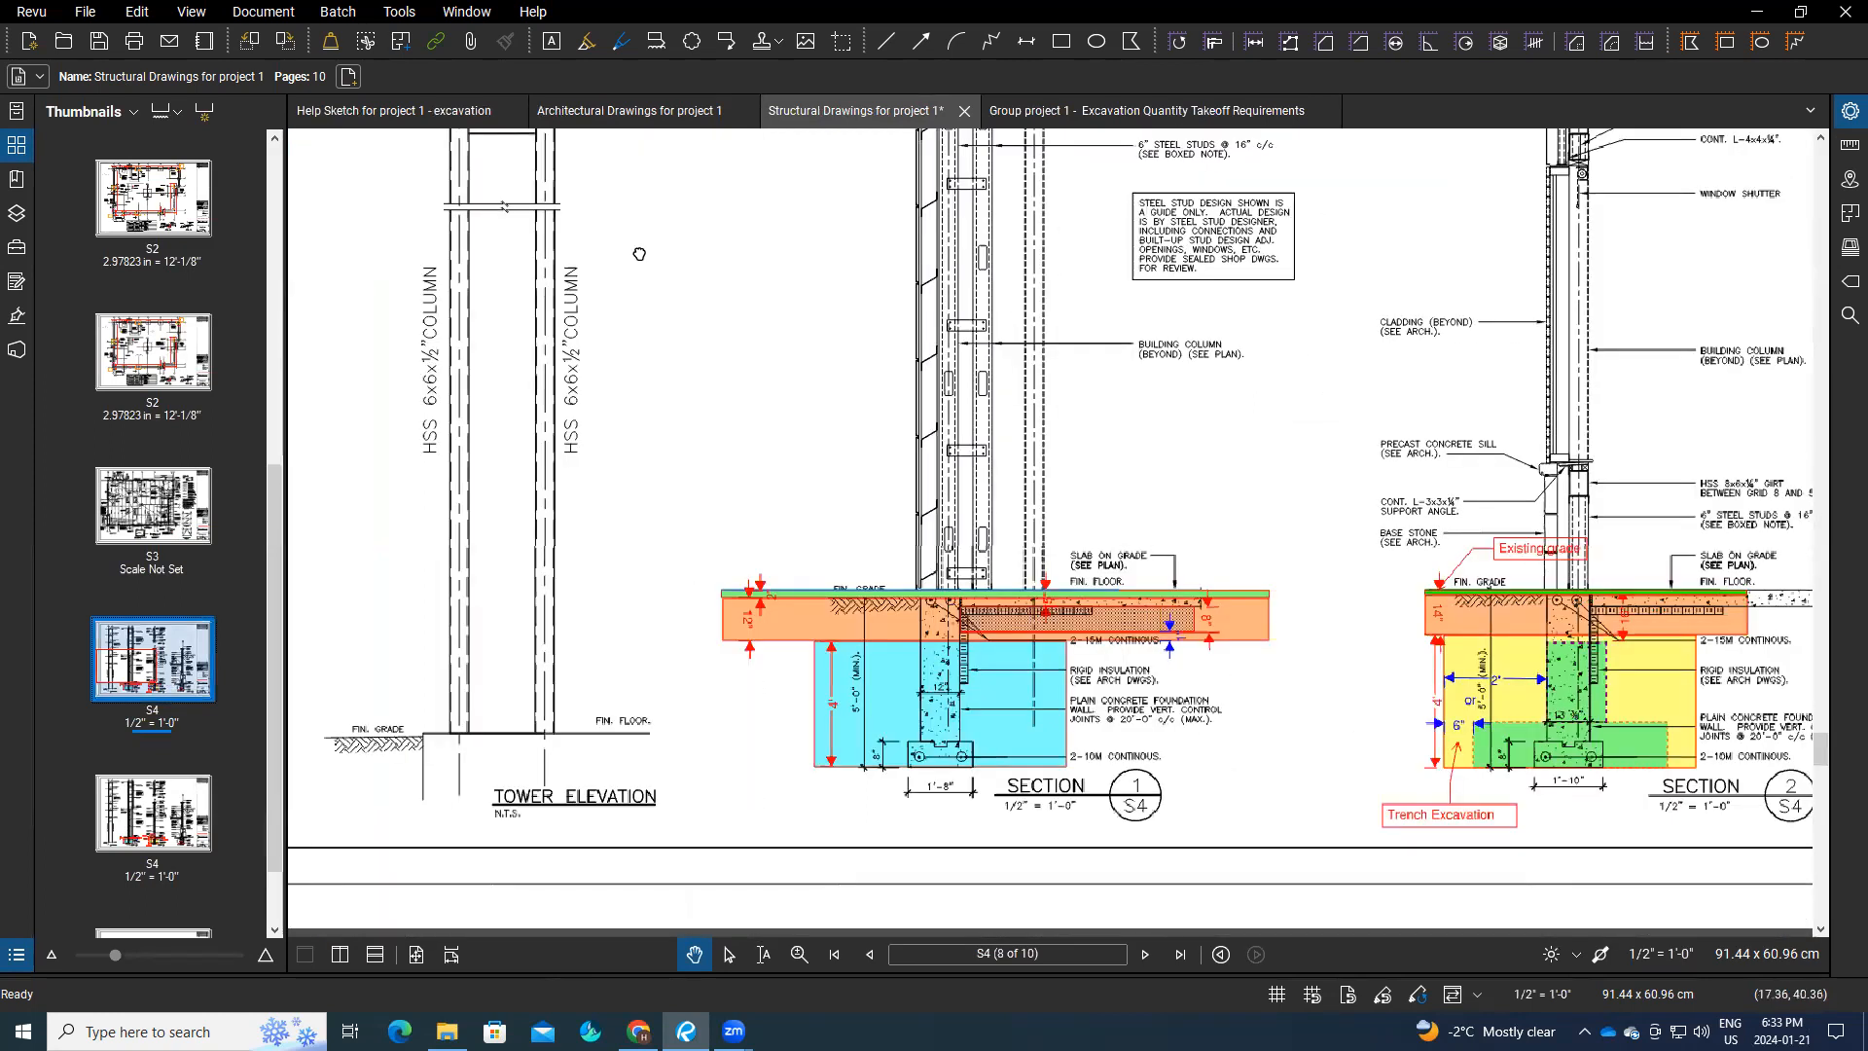
left_click_drag(1103, 665, 1070, 635)
Step: Open sheet S5 and examine the foundation wall and footing in section 6
left_click_drag(275, 752, 274, 807)
left_click(153, 866)
mouse_move(1047, 480)
left_mouse_down()
mouse_move(830, 655)
mouse_move(889, 679)
left_mouse_up()
left_click_drag(997, 637, 730, 663)
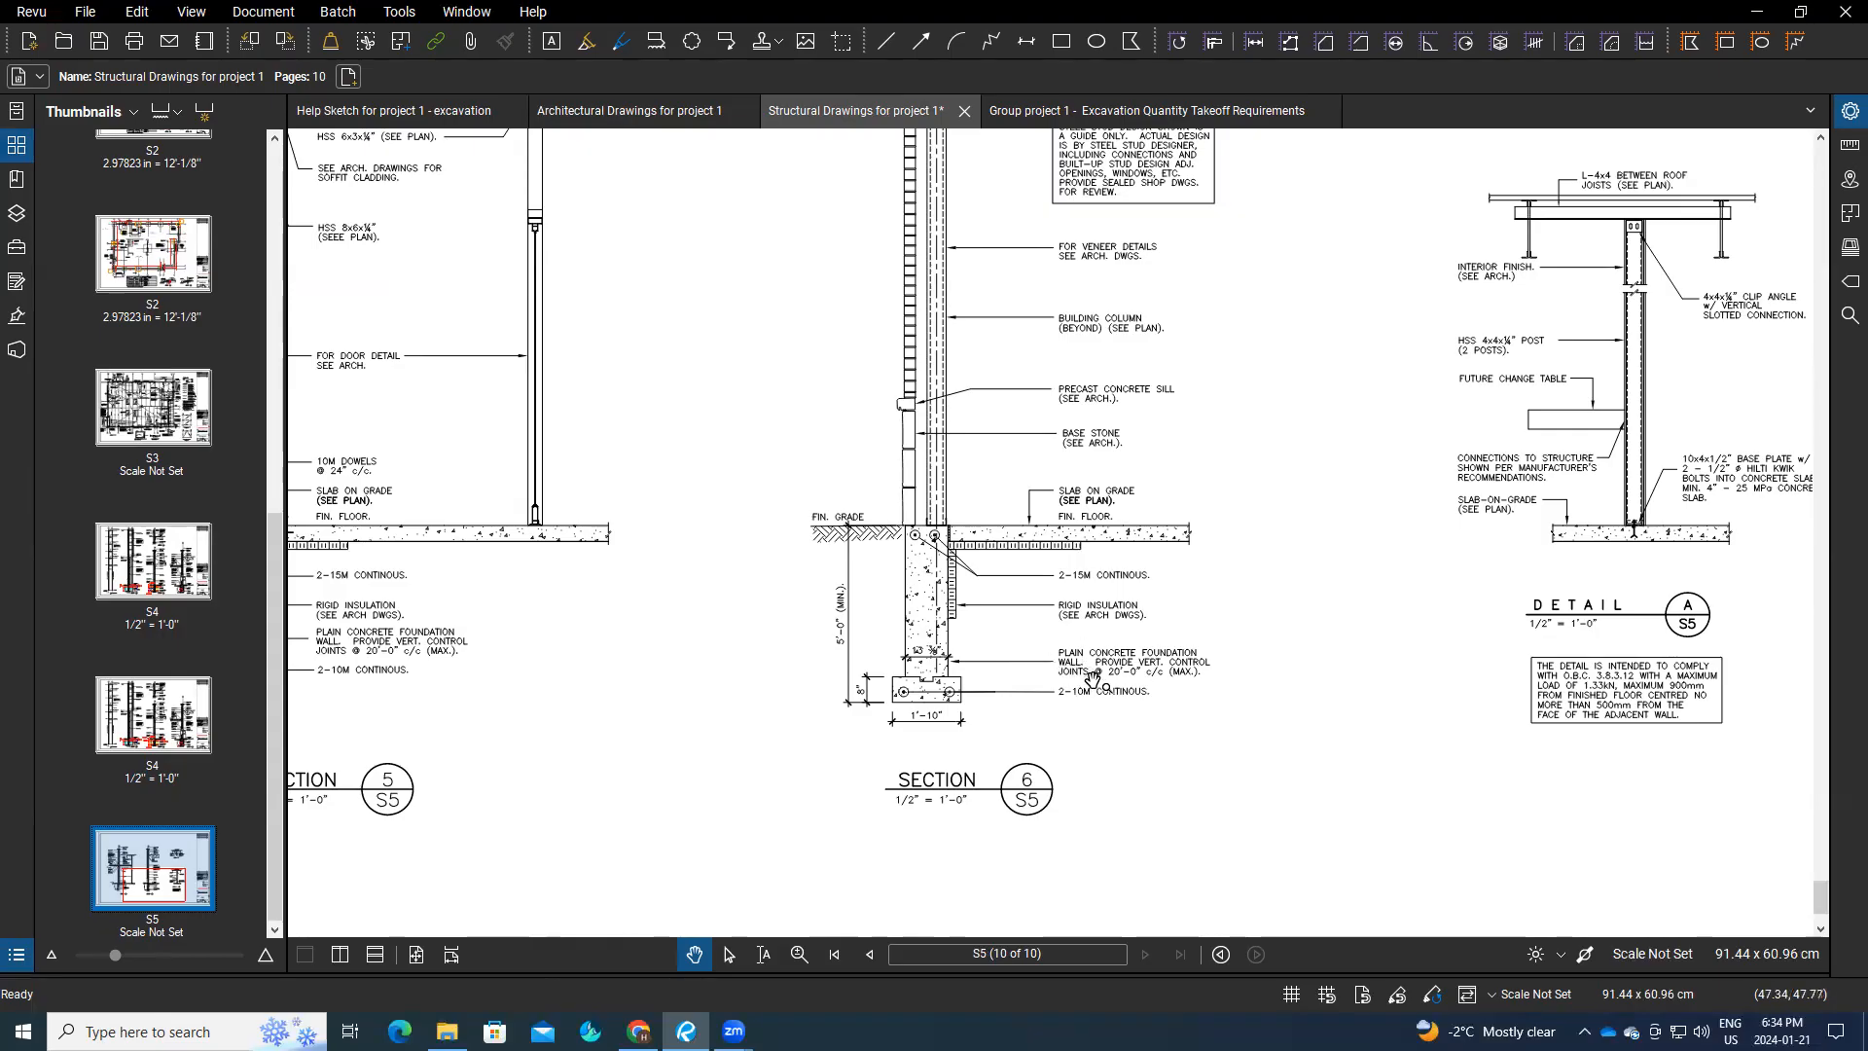
Step: Open the marked-up S2 foundation plan and view the whole sheet with its footings and footing schedule
left_click(169, 283)
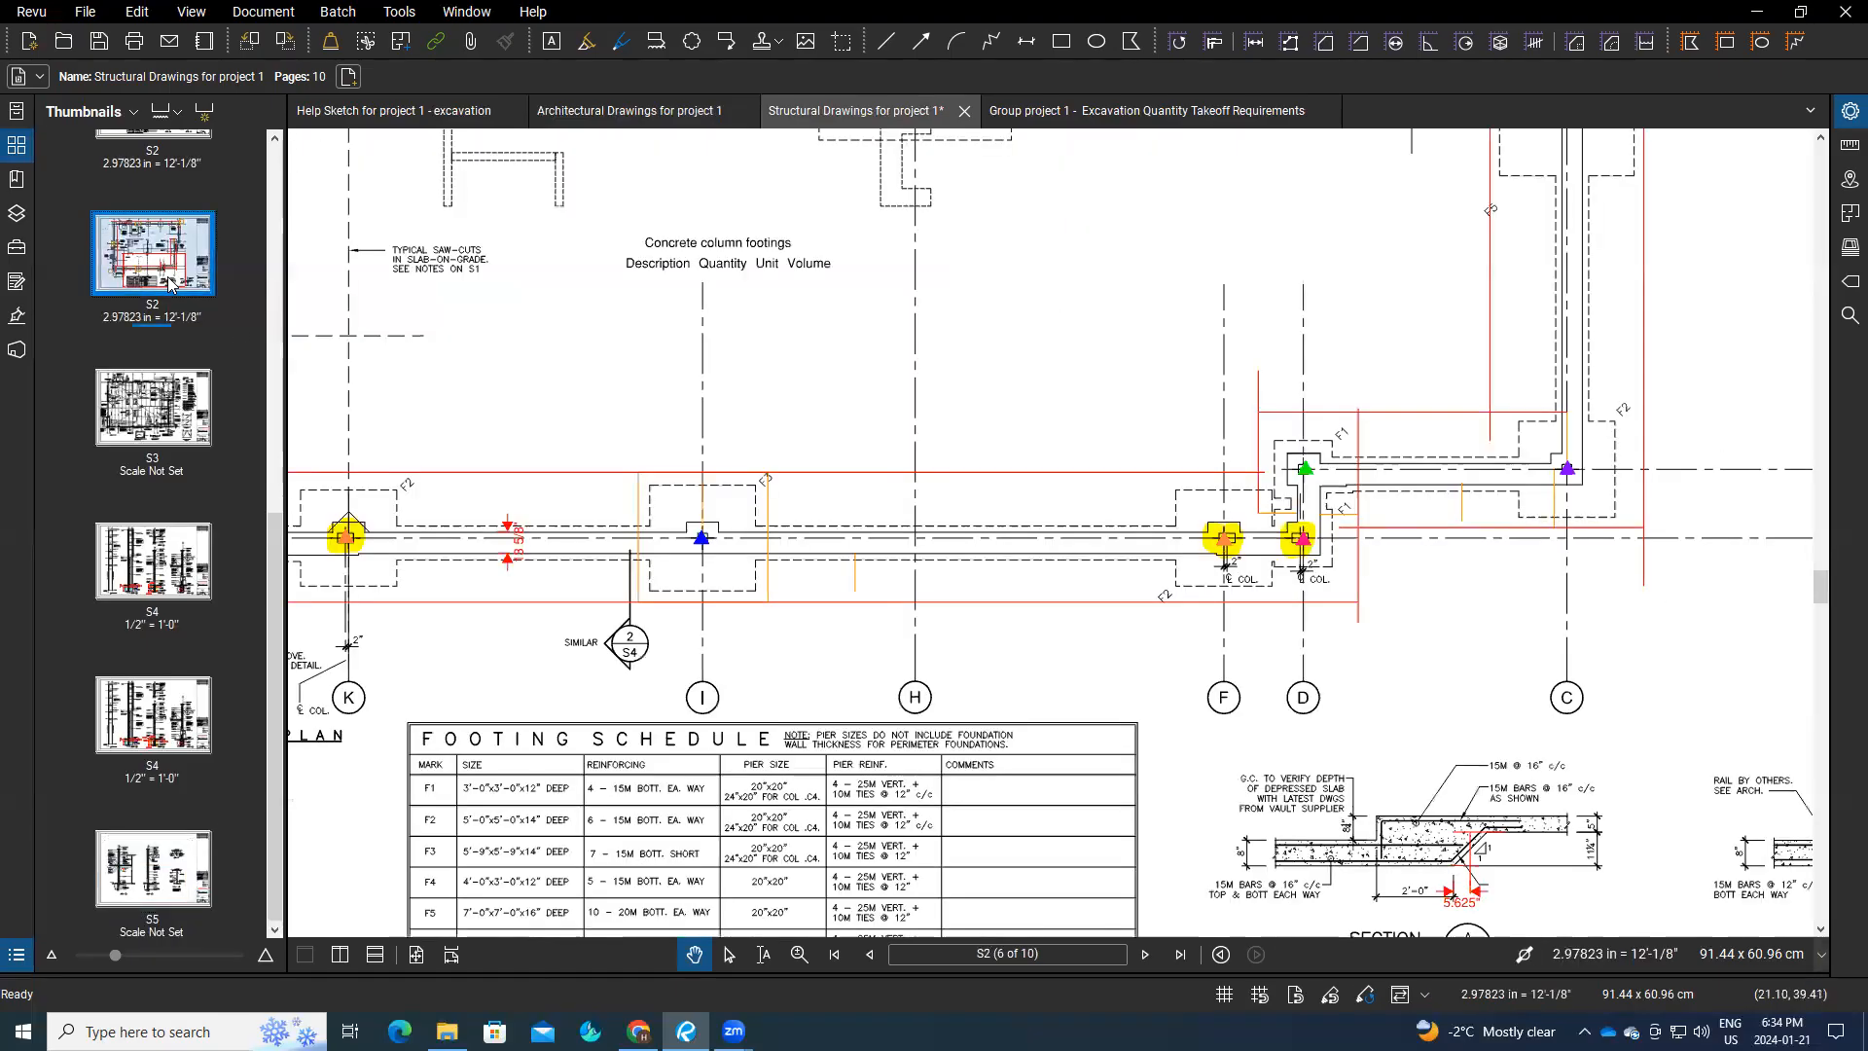
scroll(565, 282, "down", 3)
left_click_drag(650, 386, 736, 609)
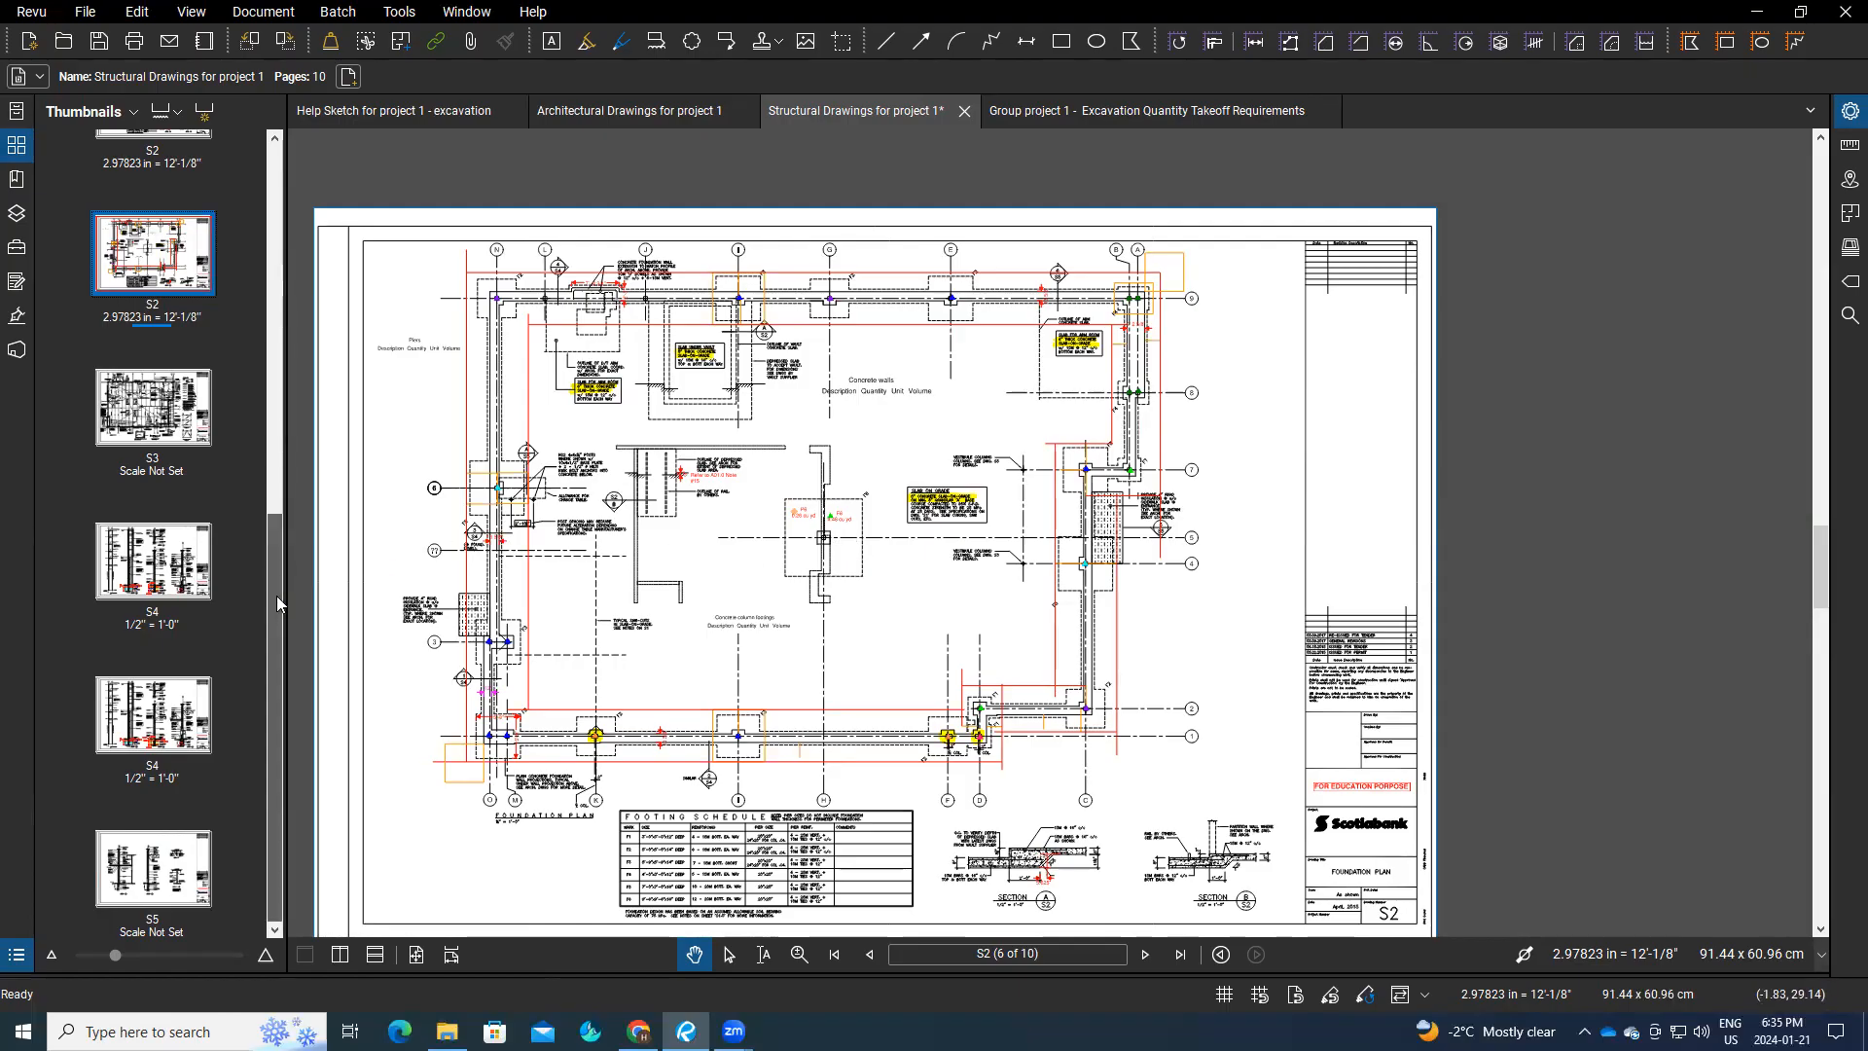
Step: Return to sheet S5 and enlarge the section 6 foundation detail
left_click(137, 888)
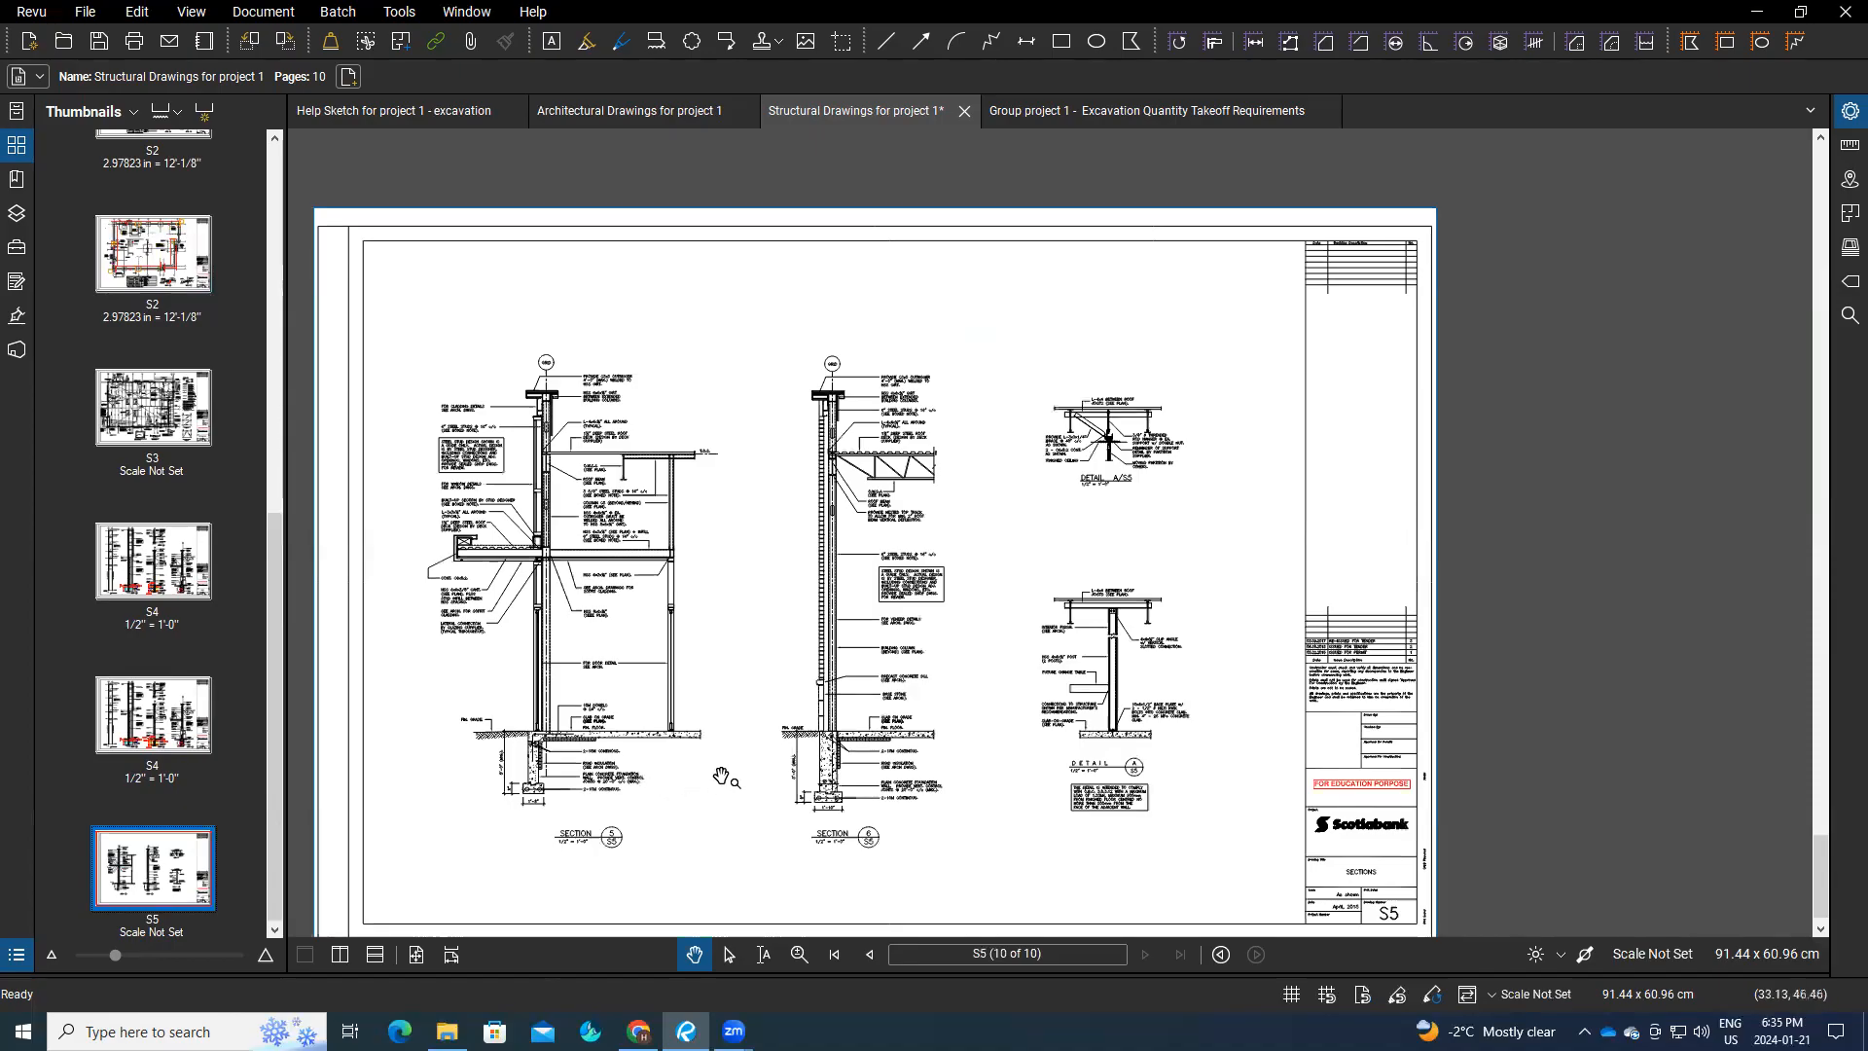
scroll(729, 778, "up", 2)
scroll(778, 789, "up", 1)
scroll(664, 778, "up", 1)
scroll(908, 775, "up", 3)
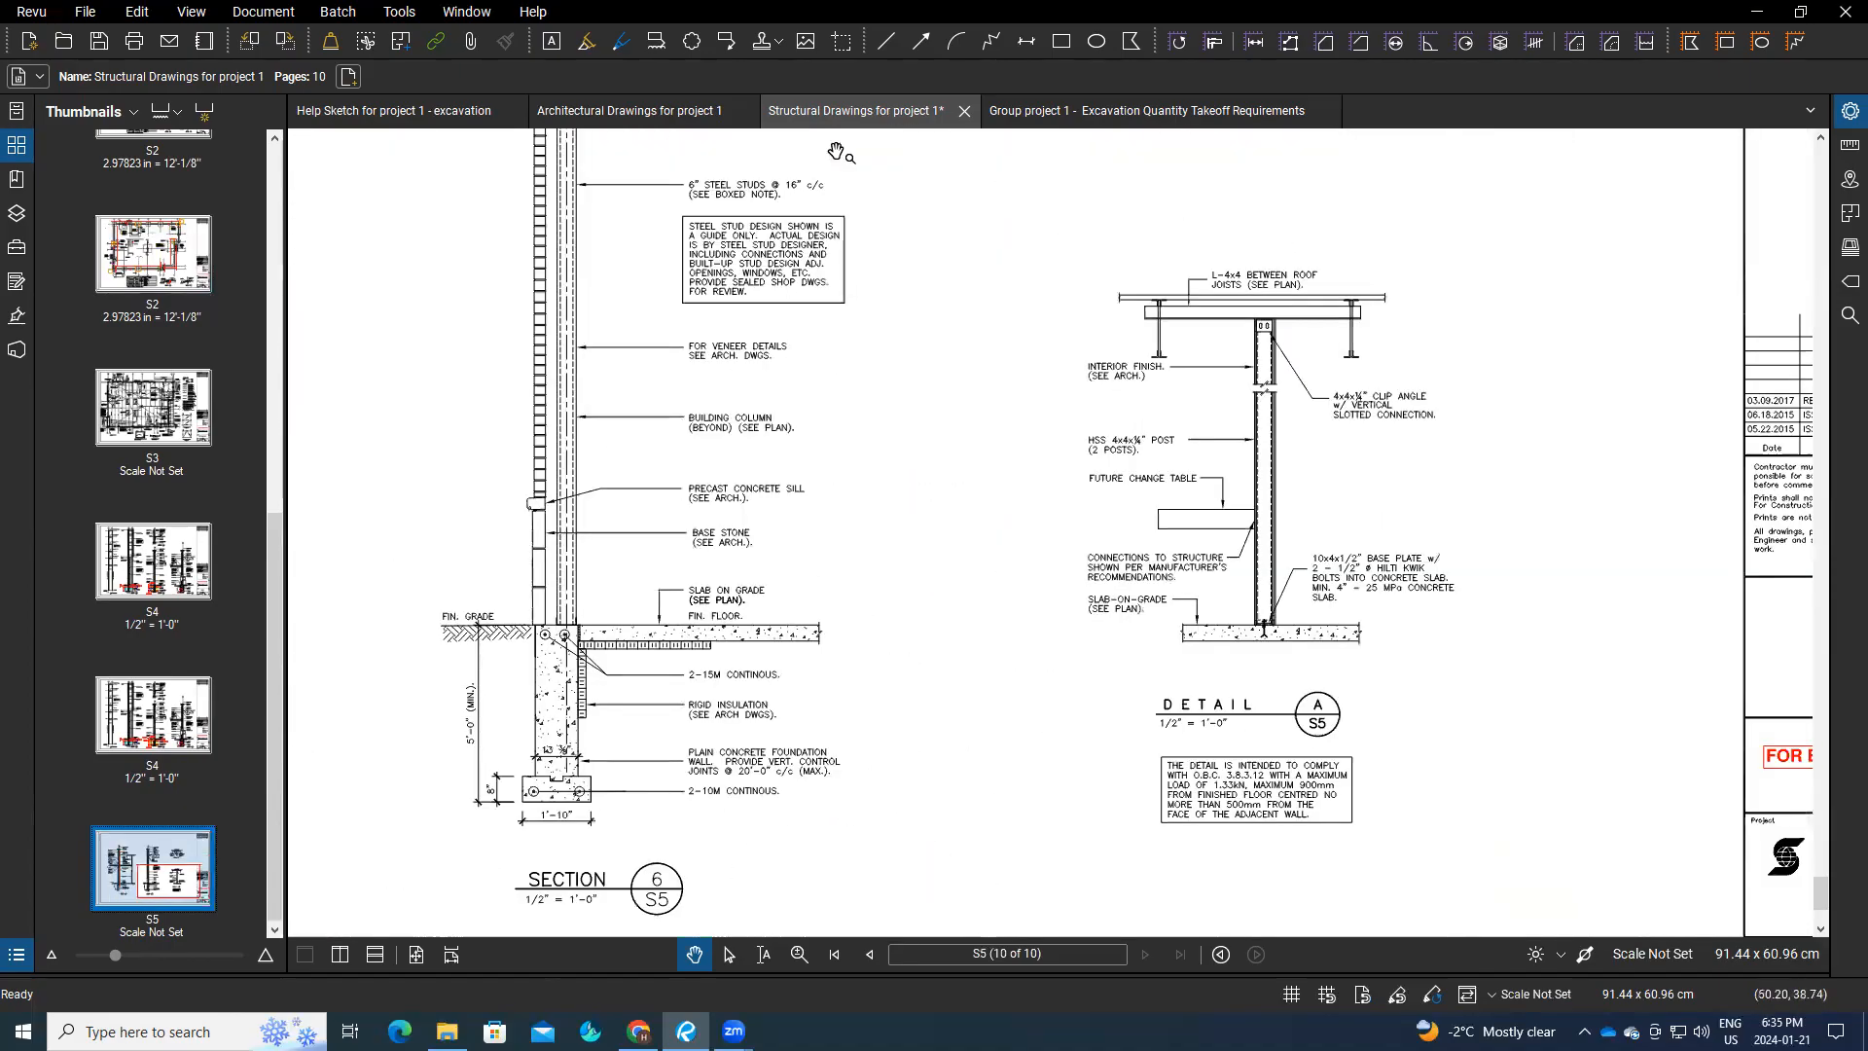
Step: Split the view vertically, show the takeoff requirements beside the section 6 detail, and hide the page thumbnails
left_click(341, 957)
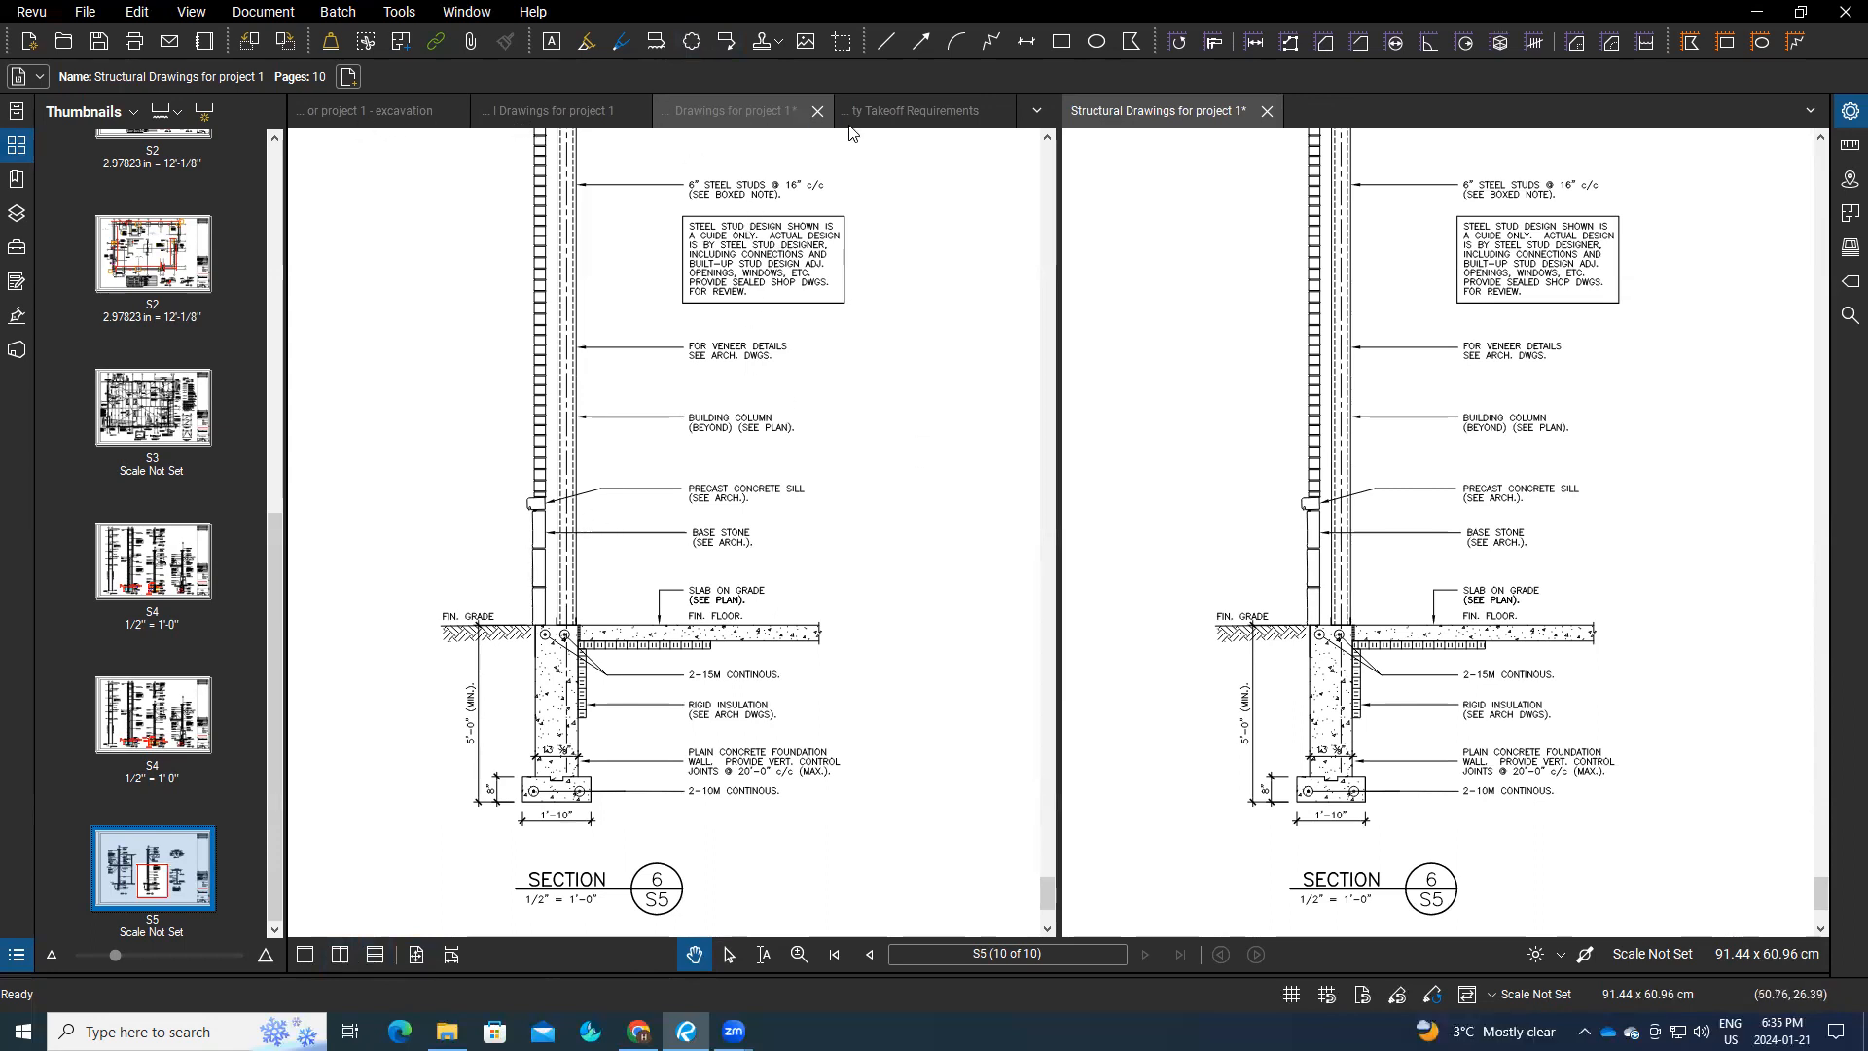
left_click(876, 113)
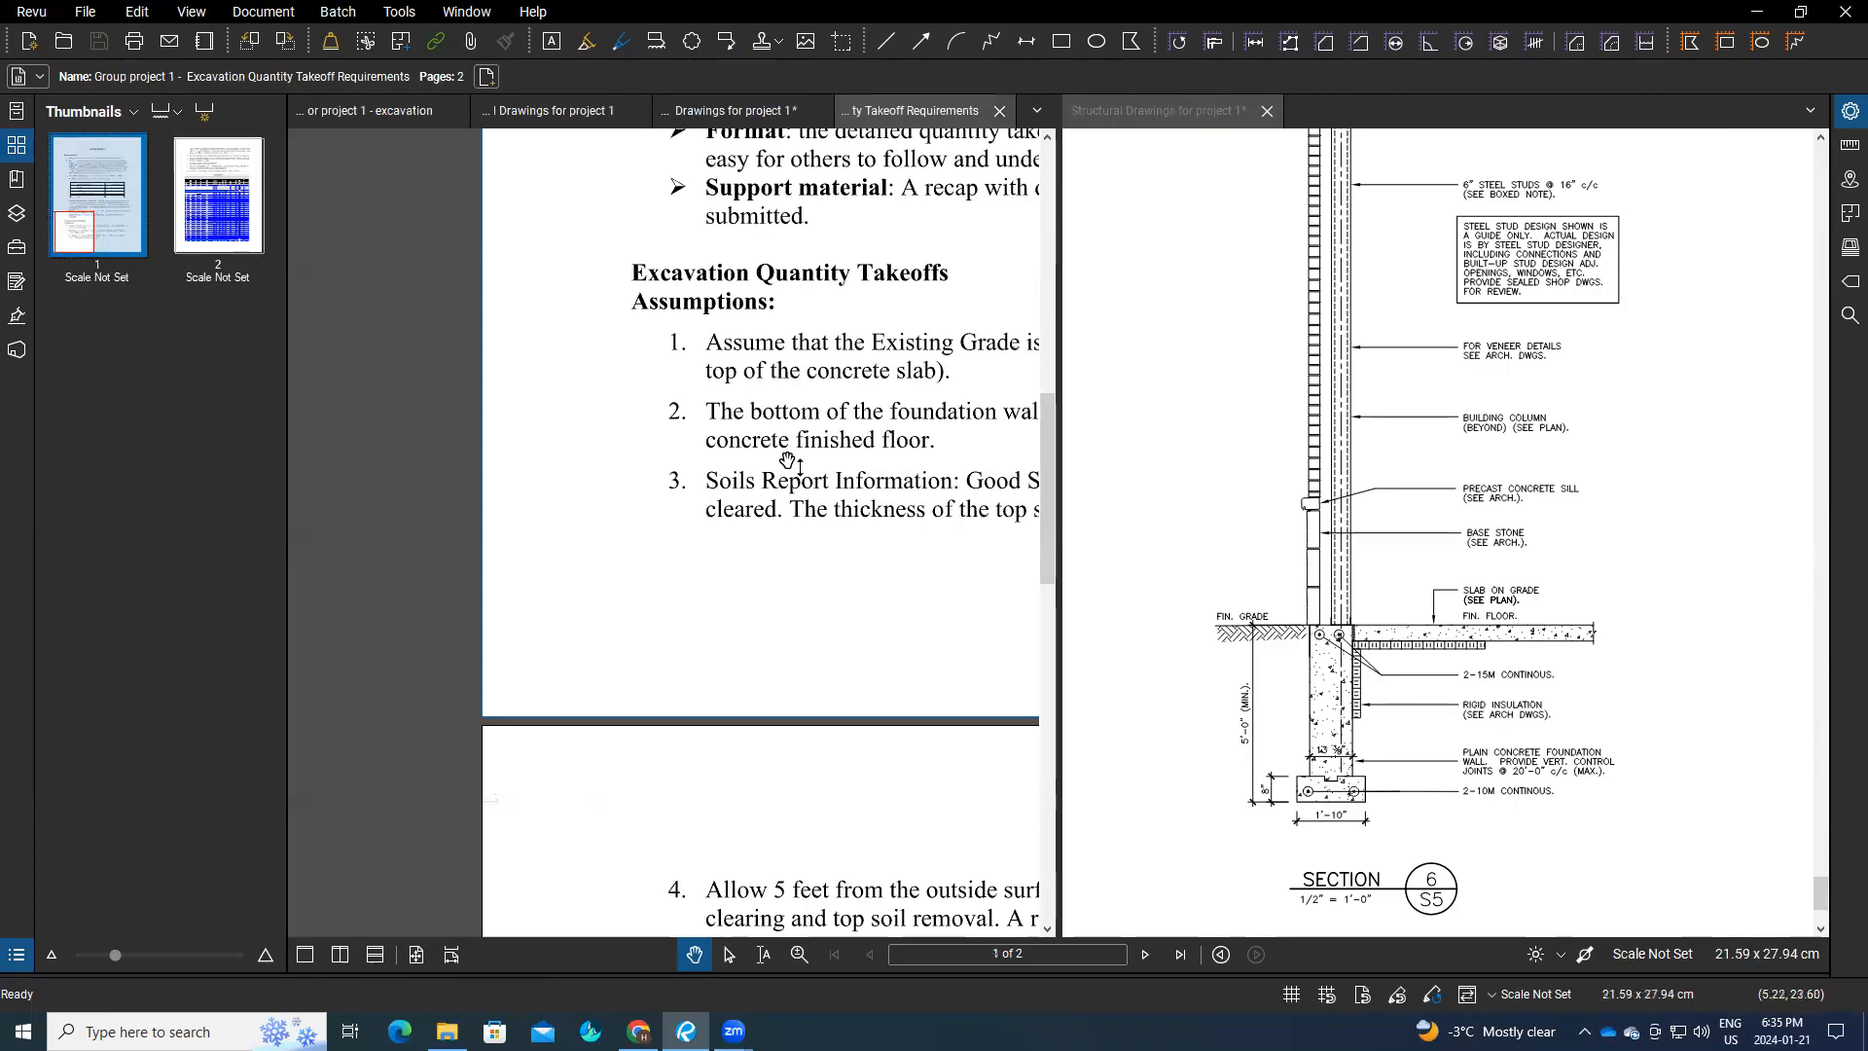
left_click_drag(770, 571, 563, 597)
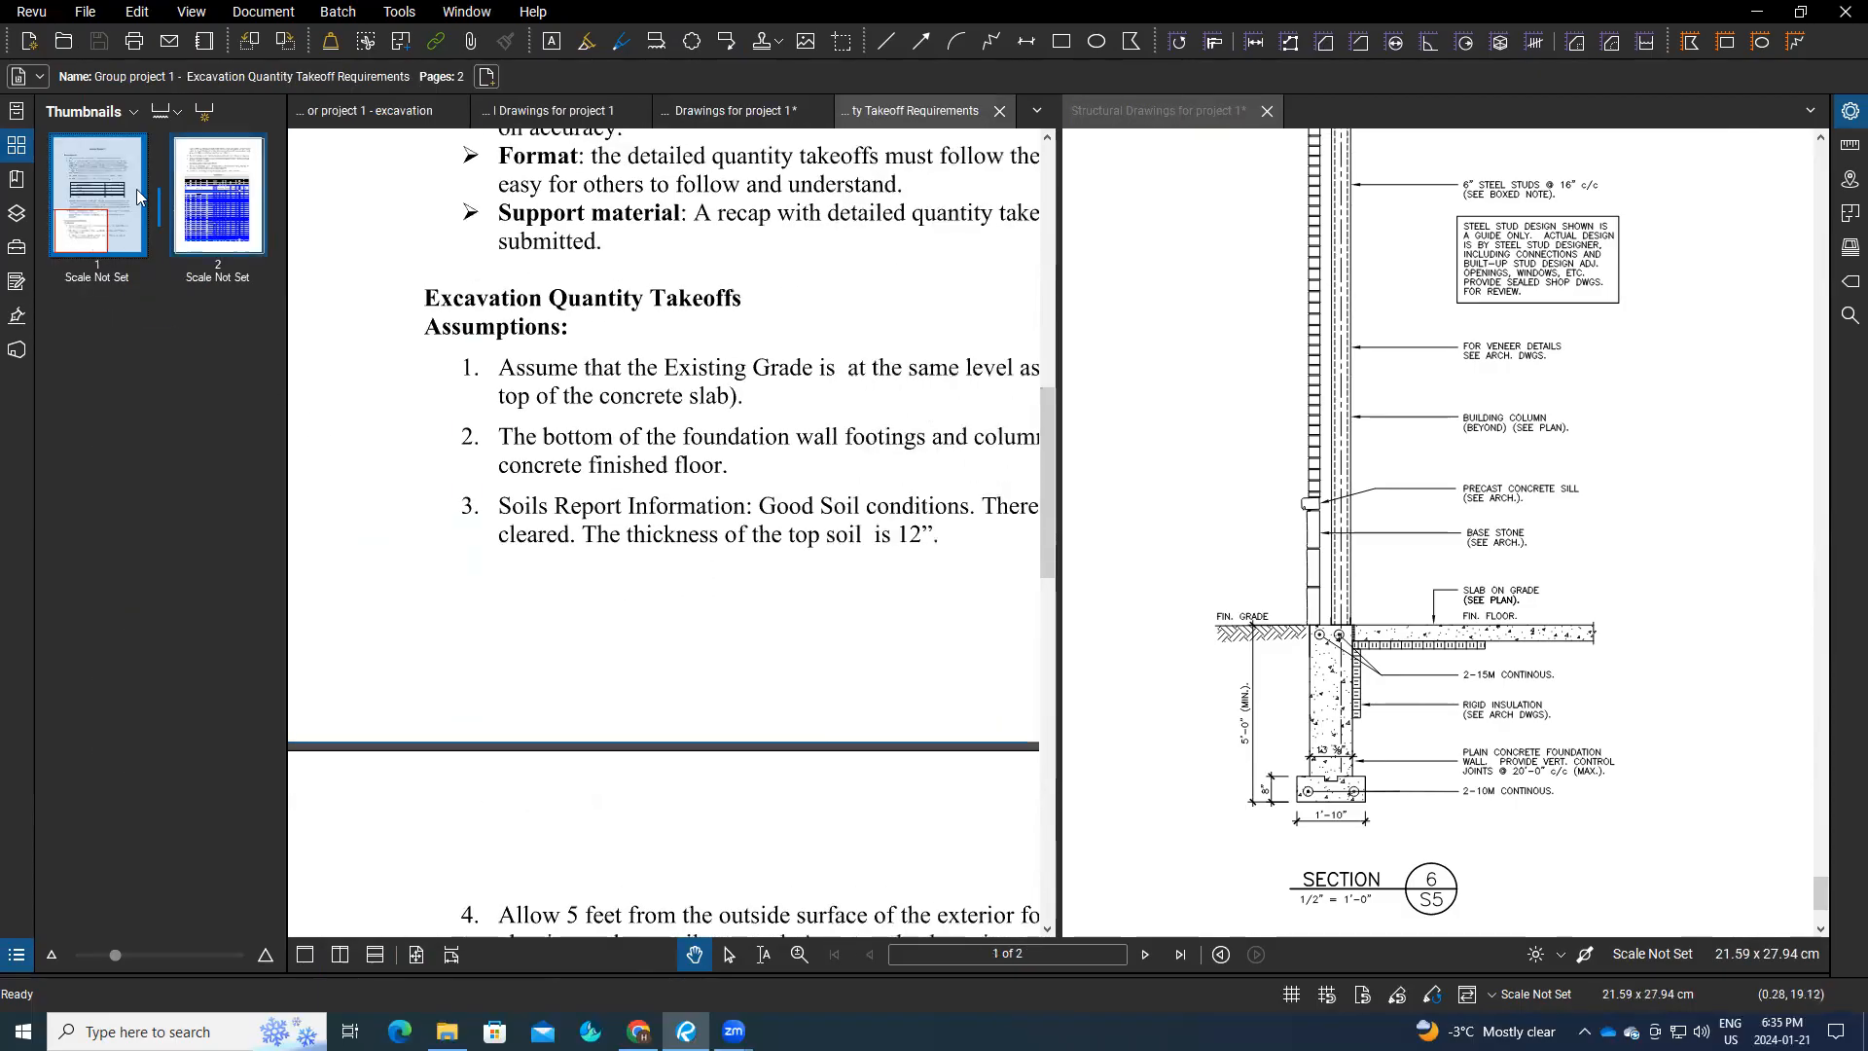
left_click(17, 145)
left_click_drag(428, 543, 277, 601)
Step: Read the excavation assumptions 1 to 9 in the requirements document down to the estimate recap table
scroll(272, 588, "down", 3)
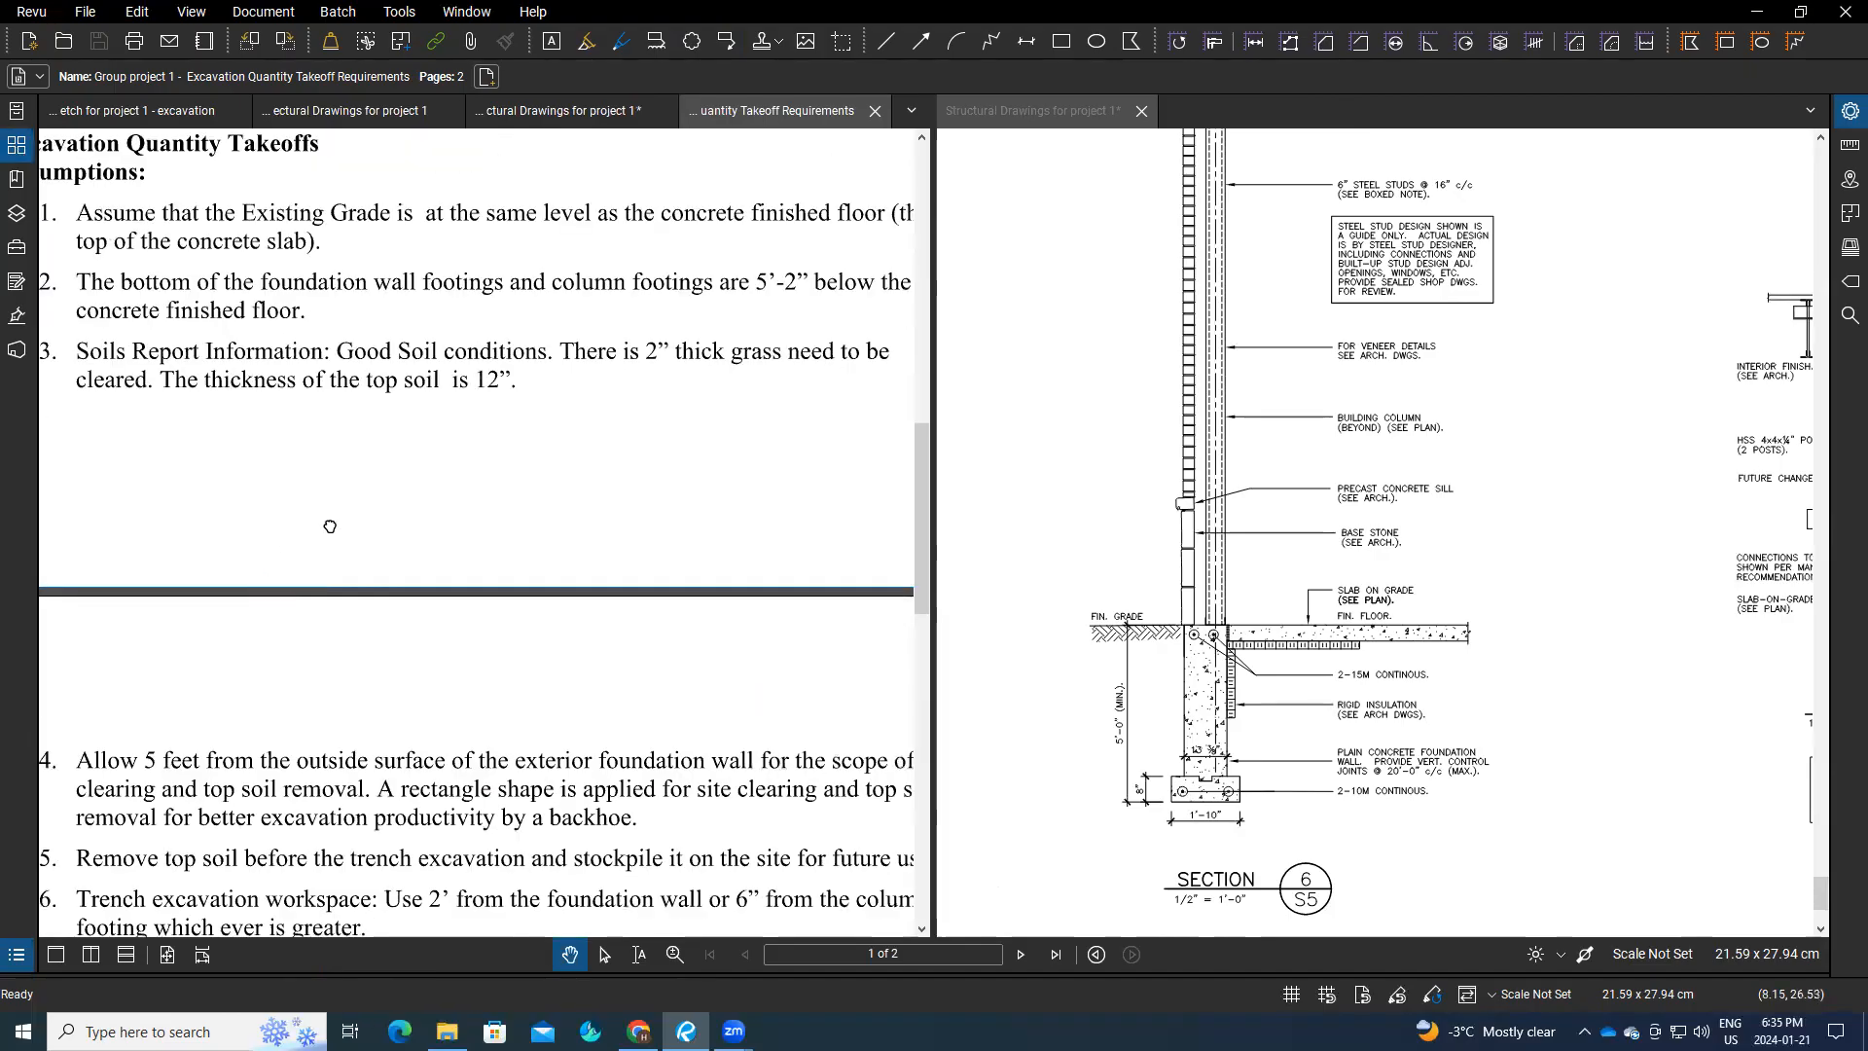
scroll(329, 526, "up", 2)
scroll(334, 605, "down", 3)
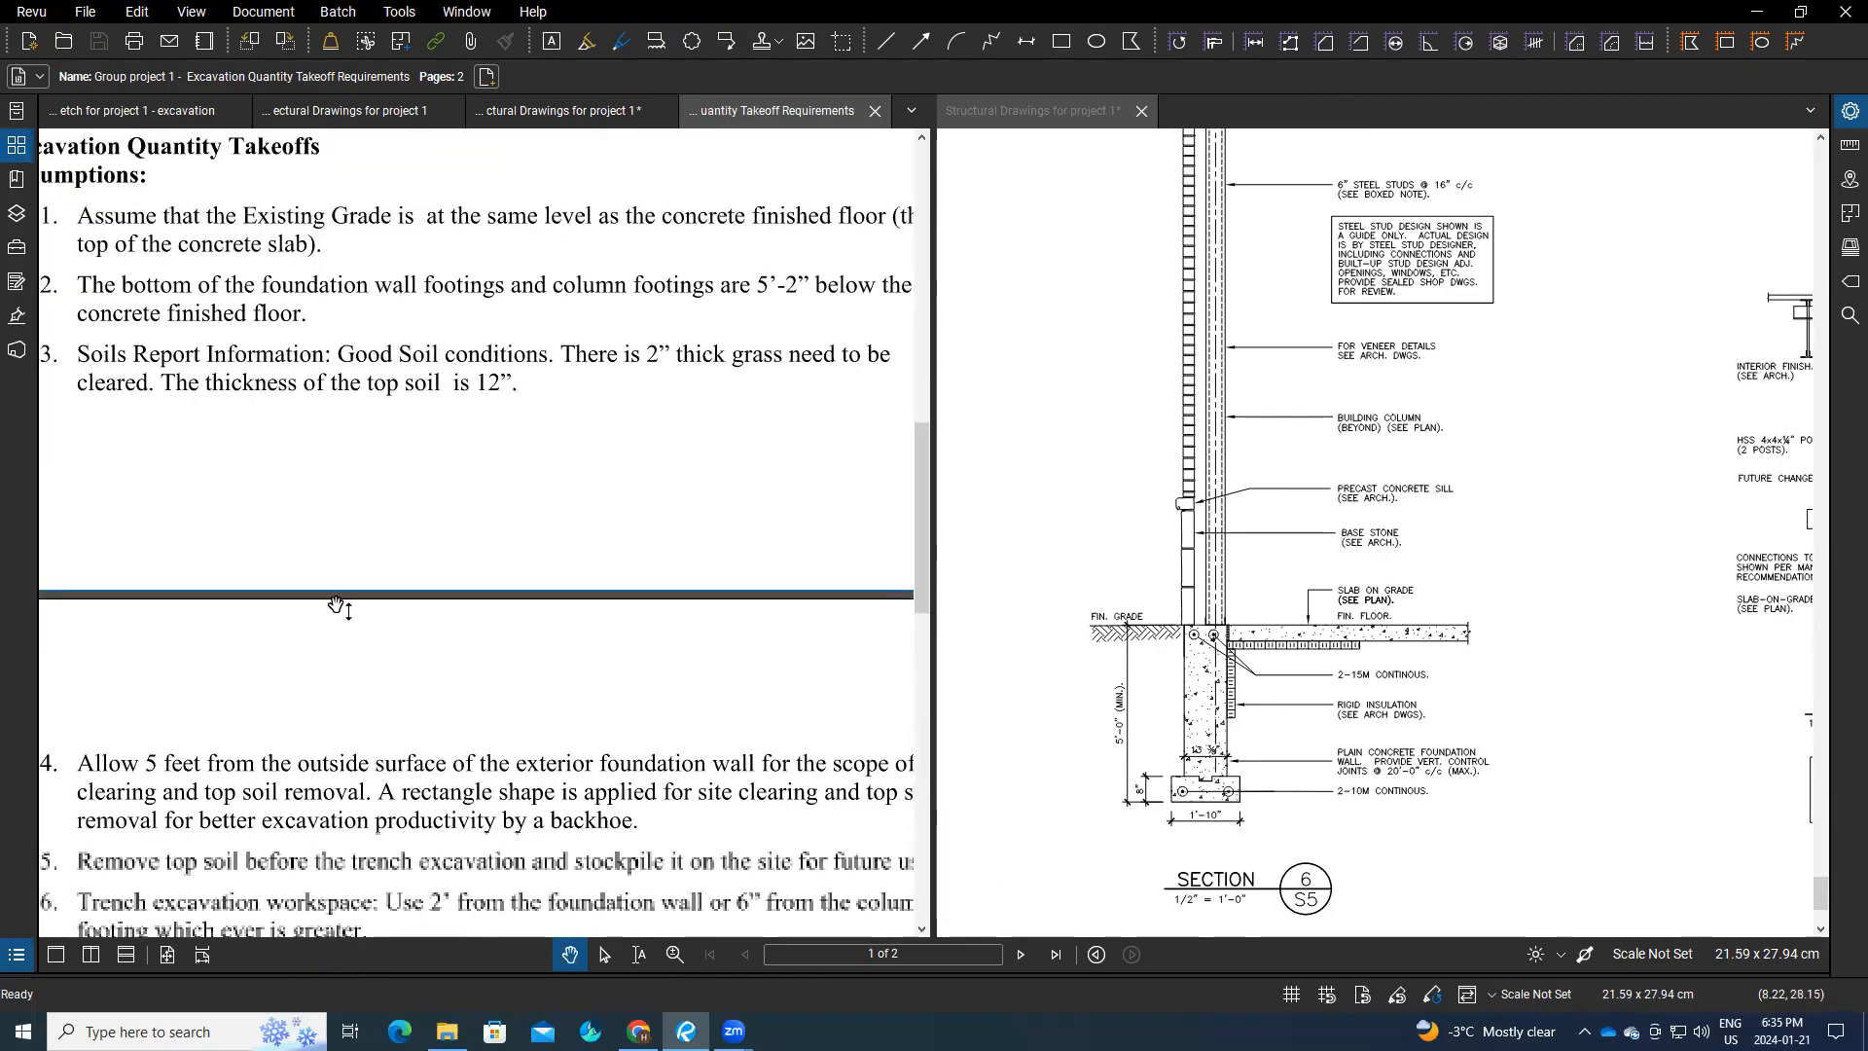
scroll(369, 399, "down", 3)
scroll(370, 399, "down", 2)
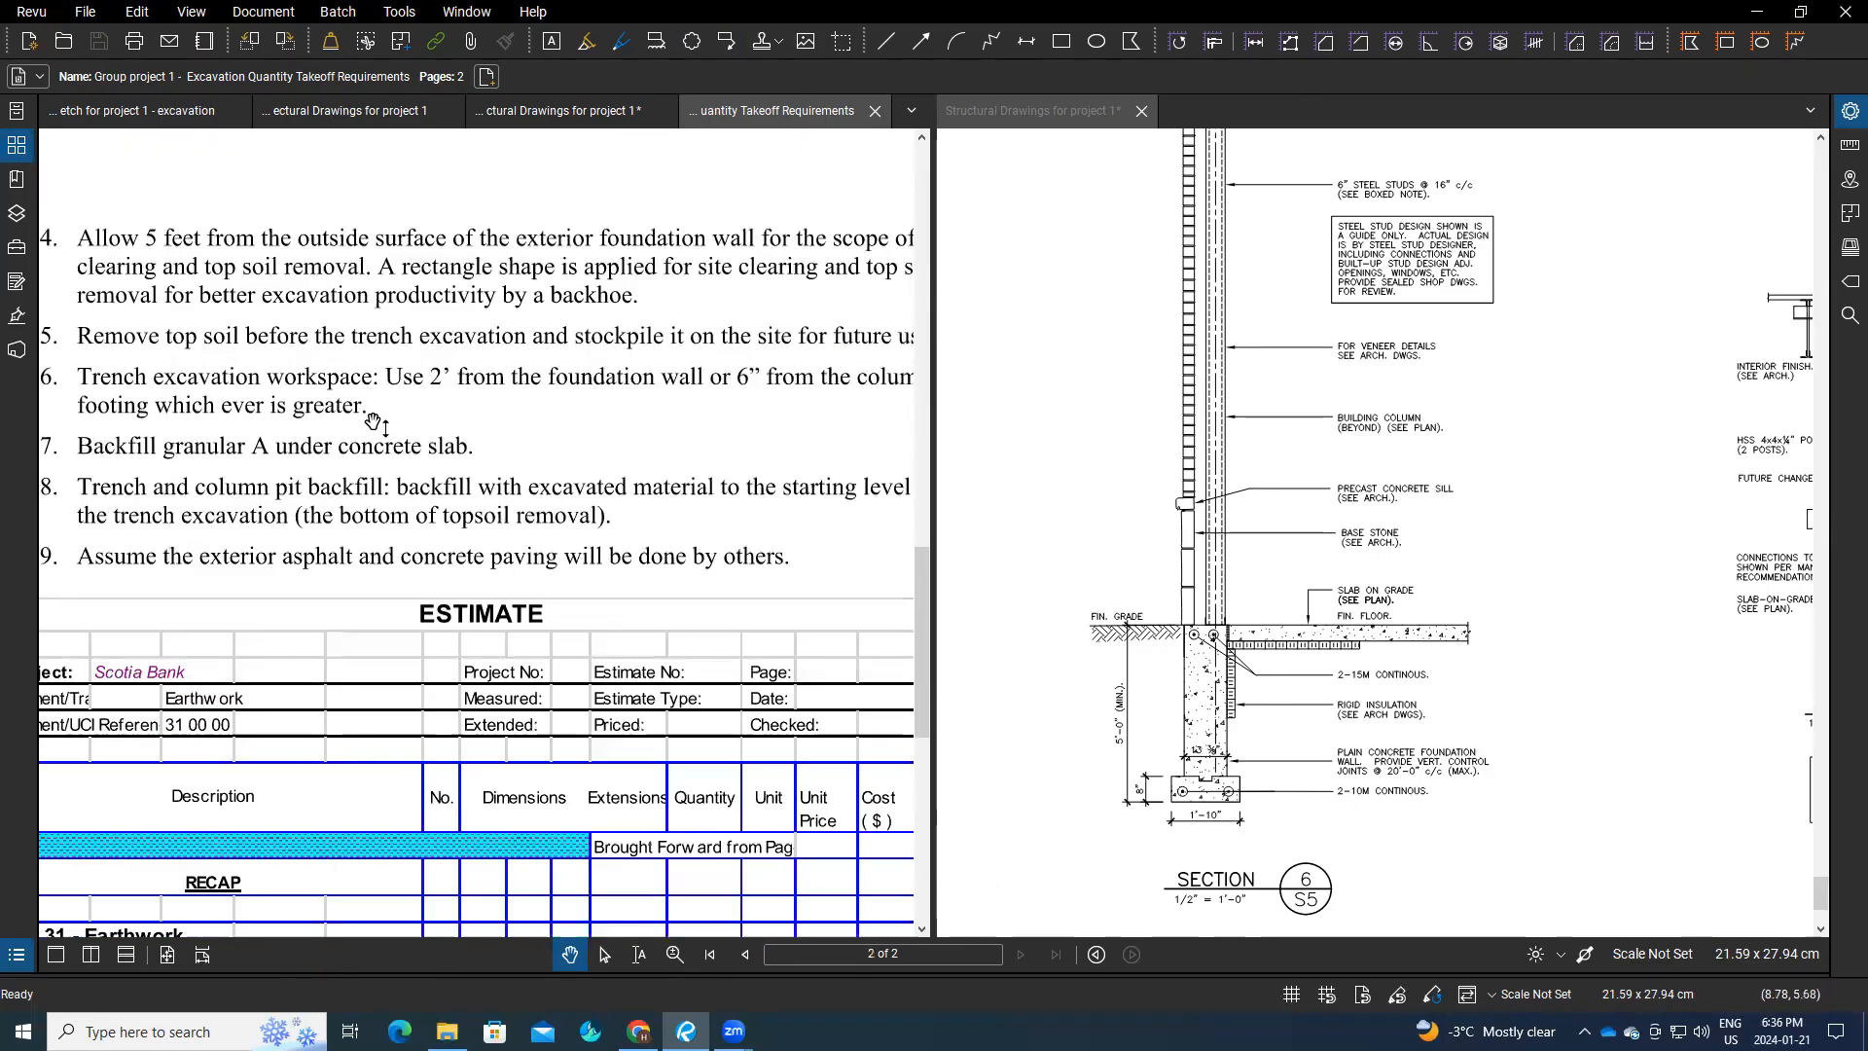
scroll(409, 632, "down", 3)
scroll(417, 707, "up", 1)
scroll(417, 707, "up", 8)
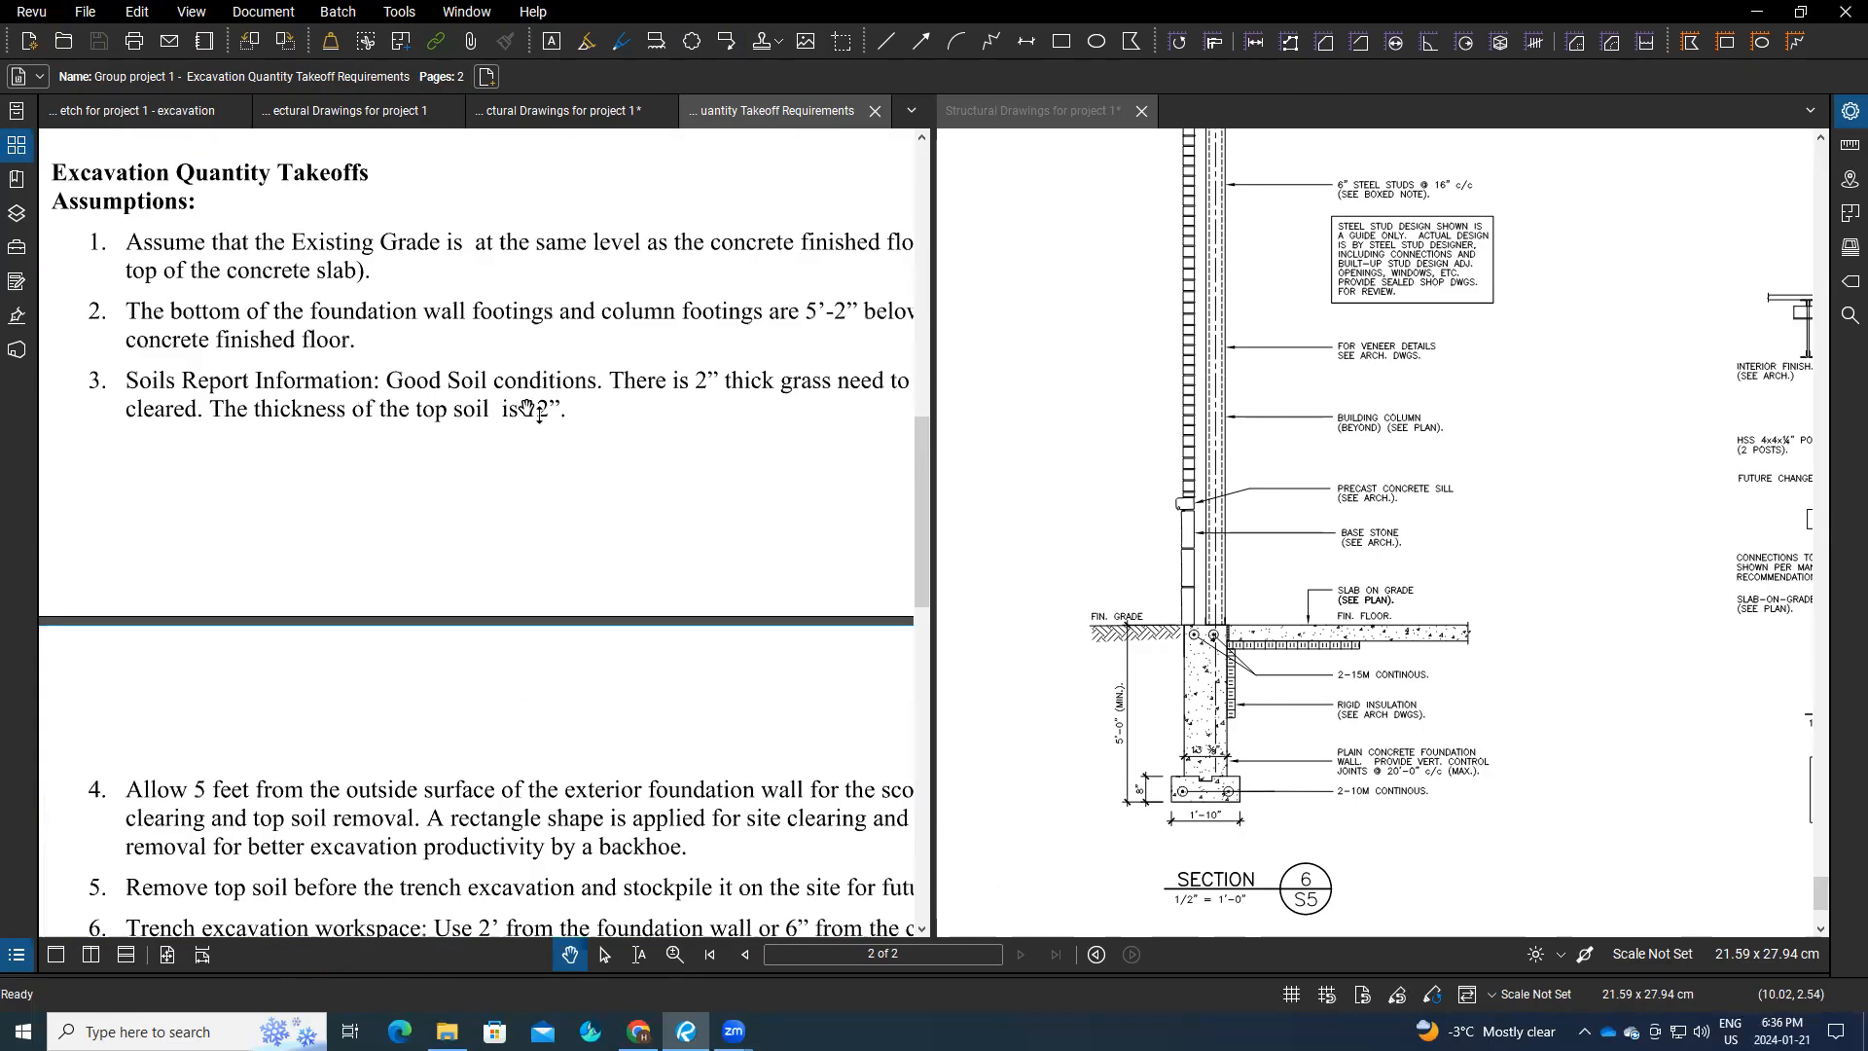
Step: Review assumptions 1 to 3 on existing grade, footing depth and soil conditions against the section 6 detail
scroll(525, 409, "up", 3)
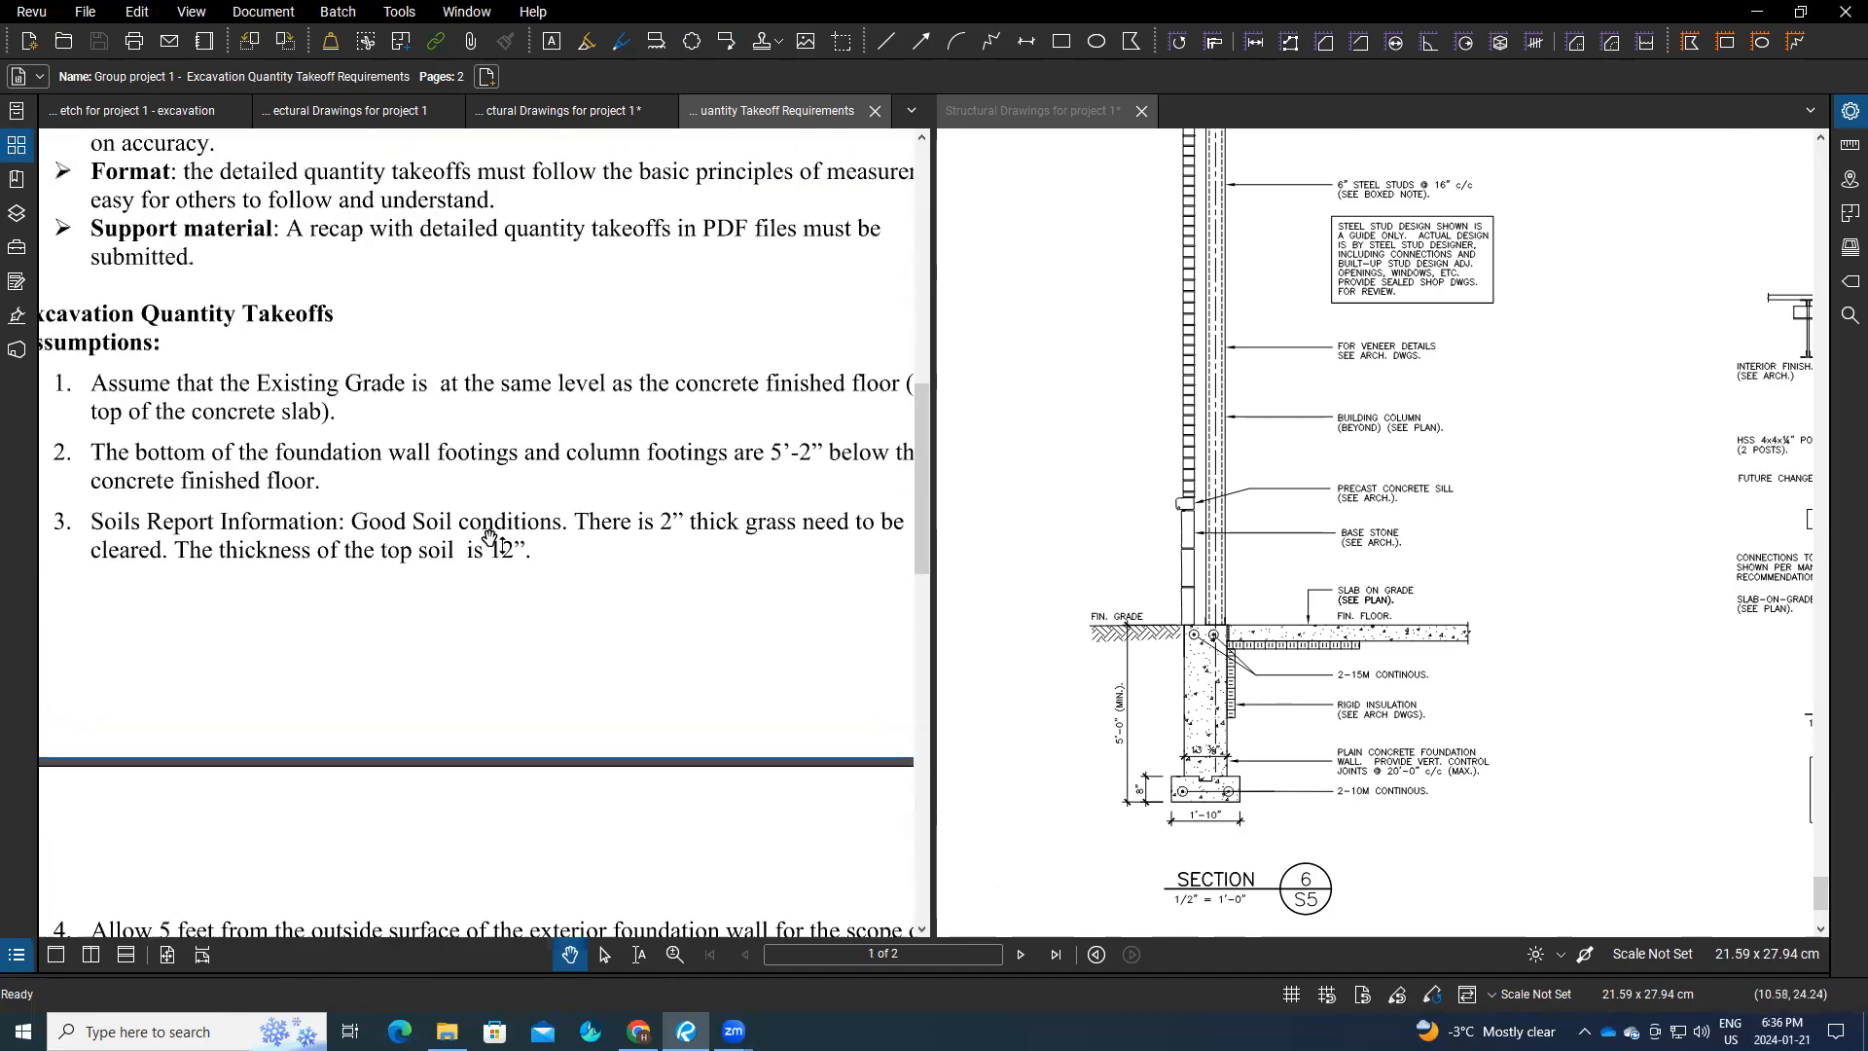
scroll(494, 521, "down", 1)
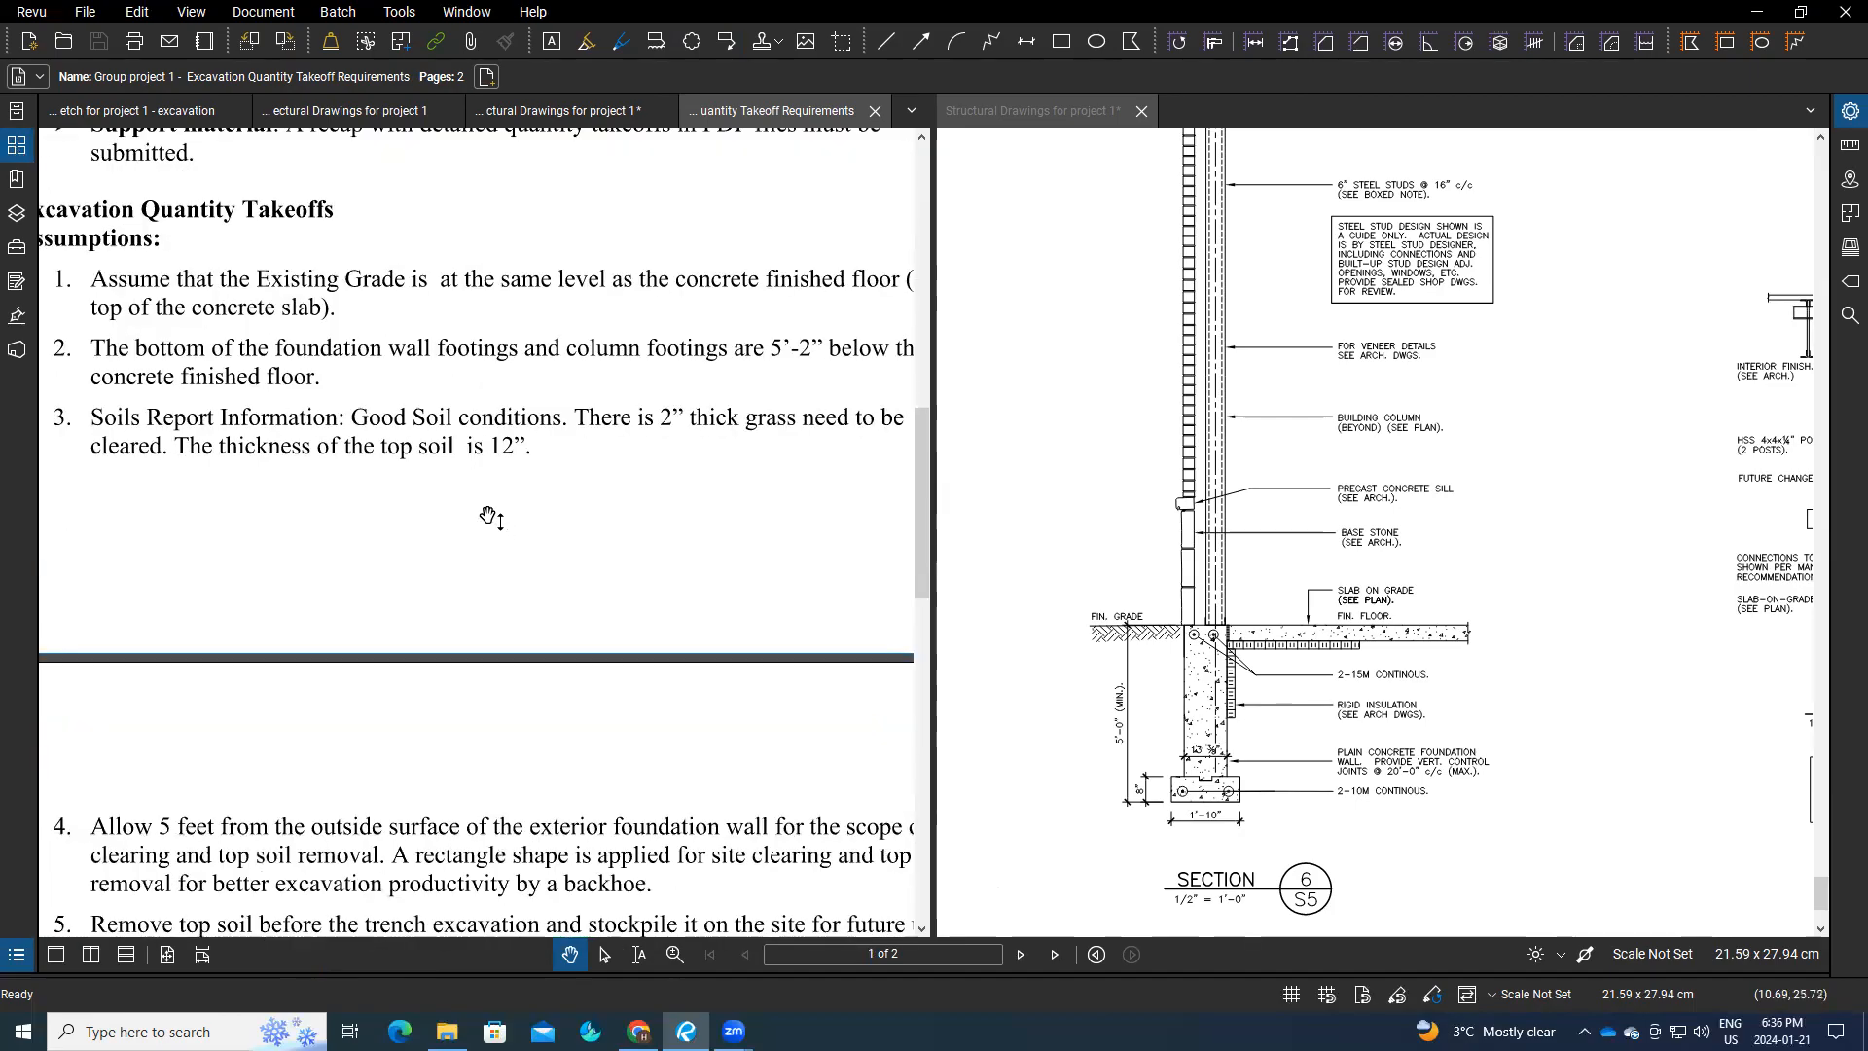
scroll(484, 496, "down", 2)
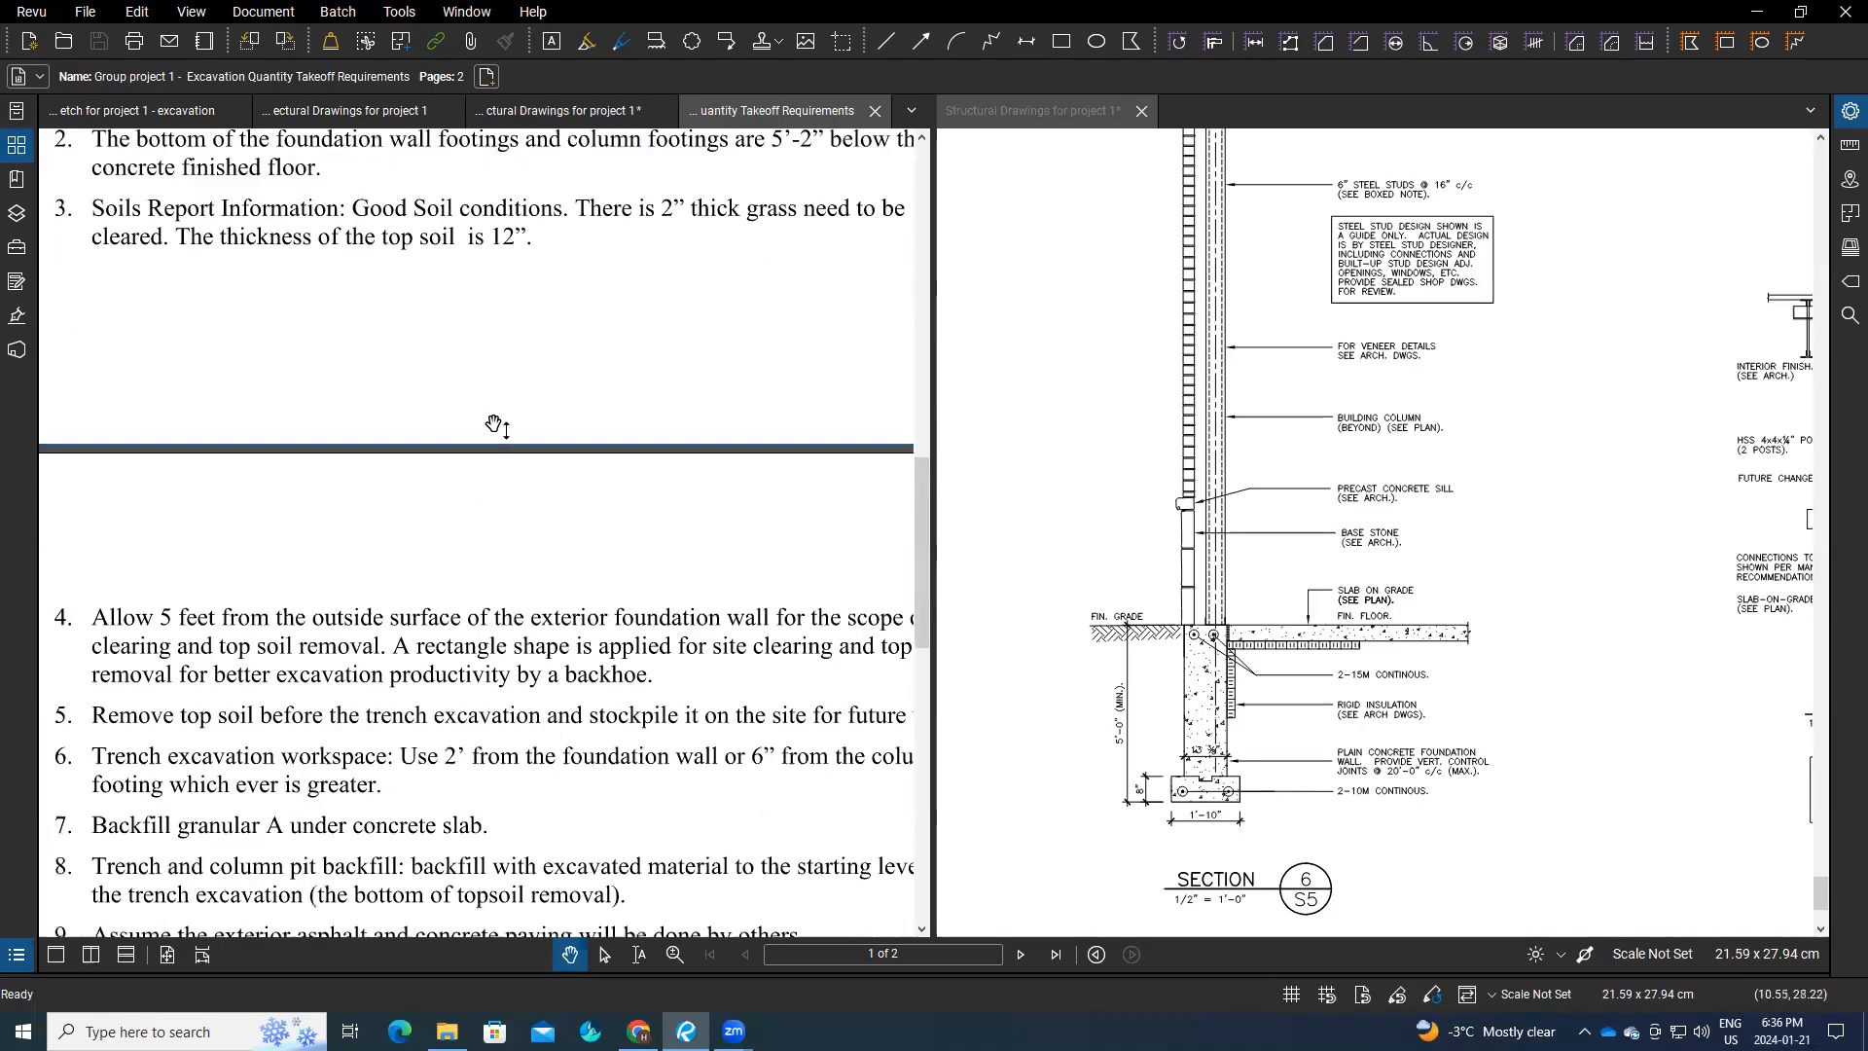
scroll(501, 336, "up", 1)
scroll(476, 543, "up", 2)
scroll(475, 543, "up", 2)
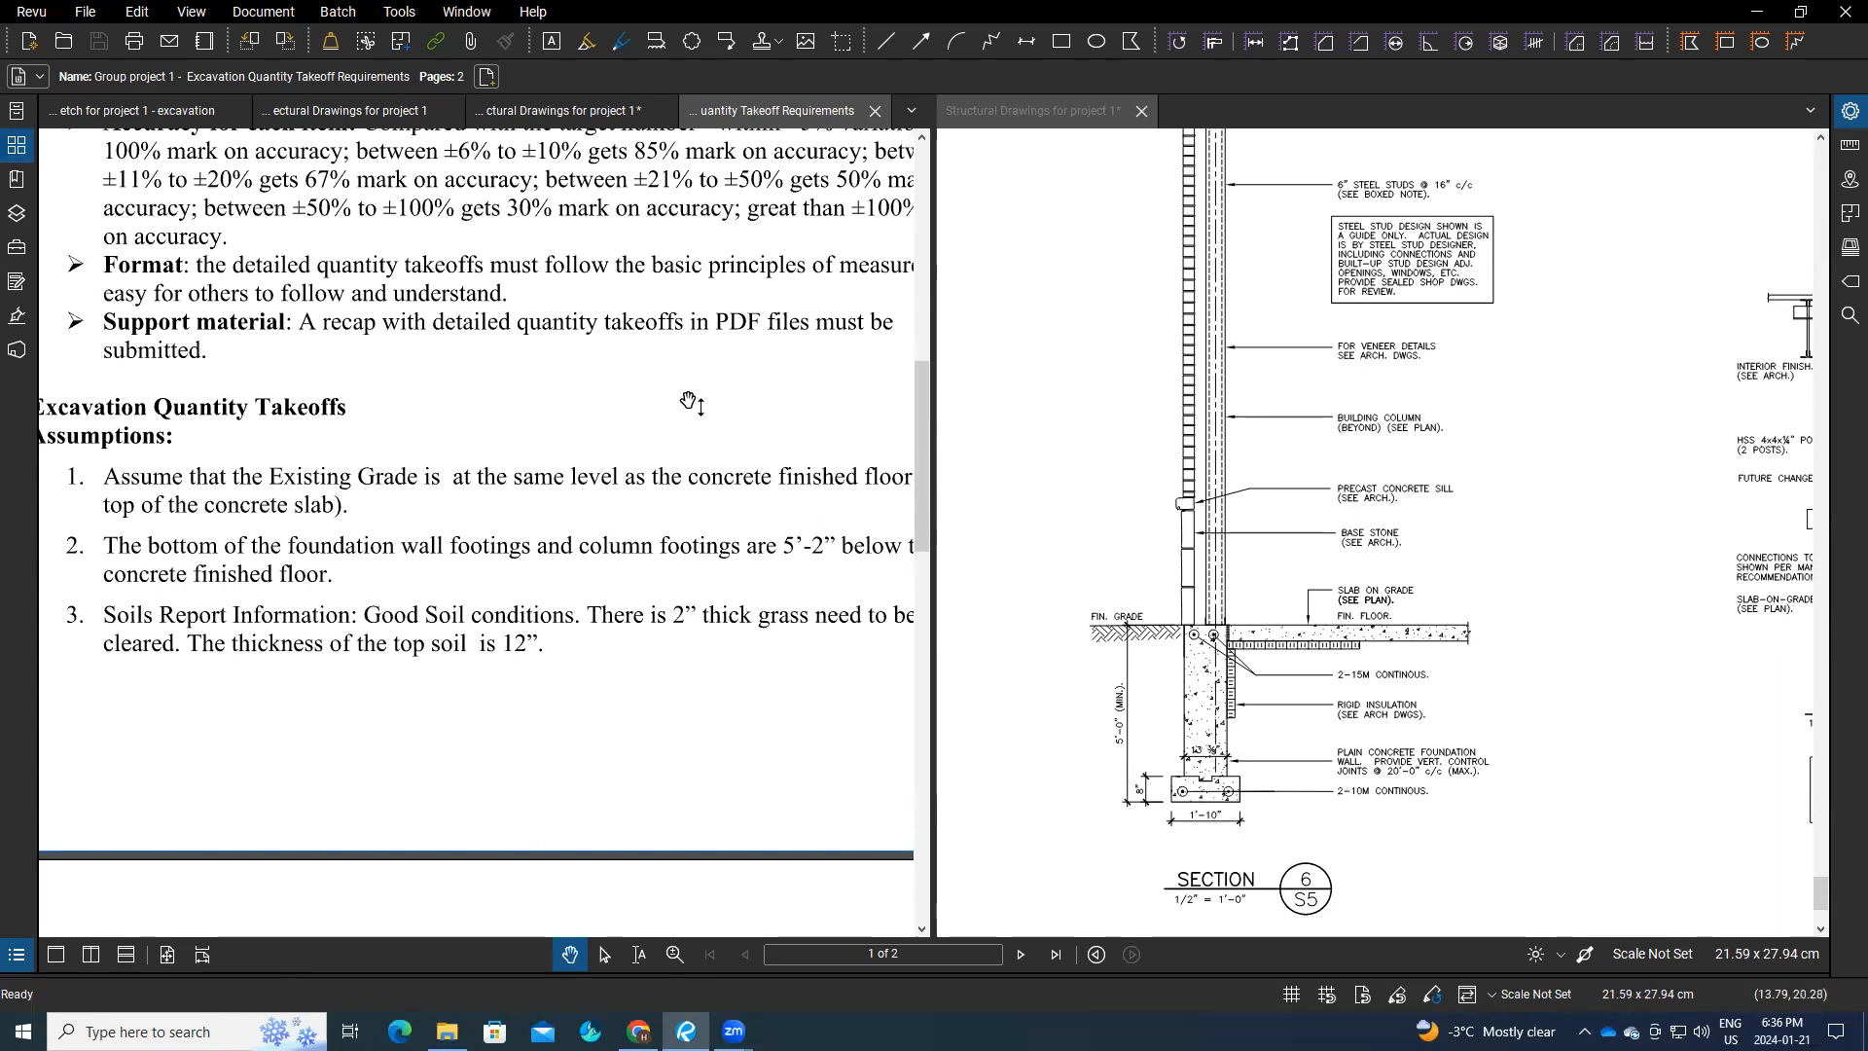
scroll(685, 404, "down", 1)
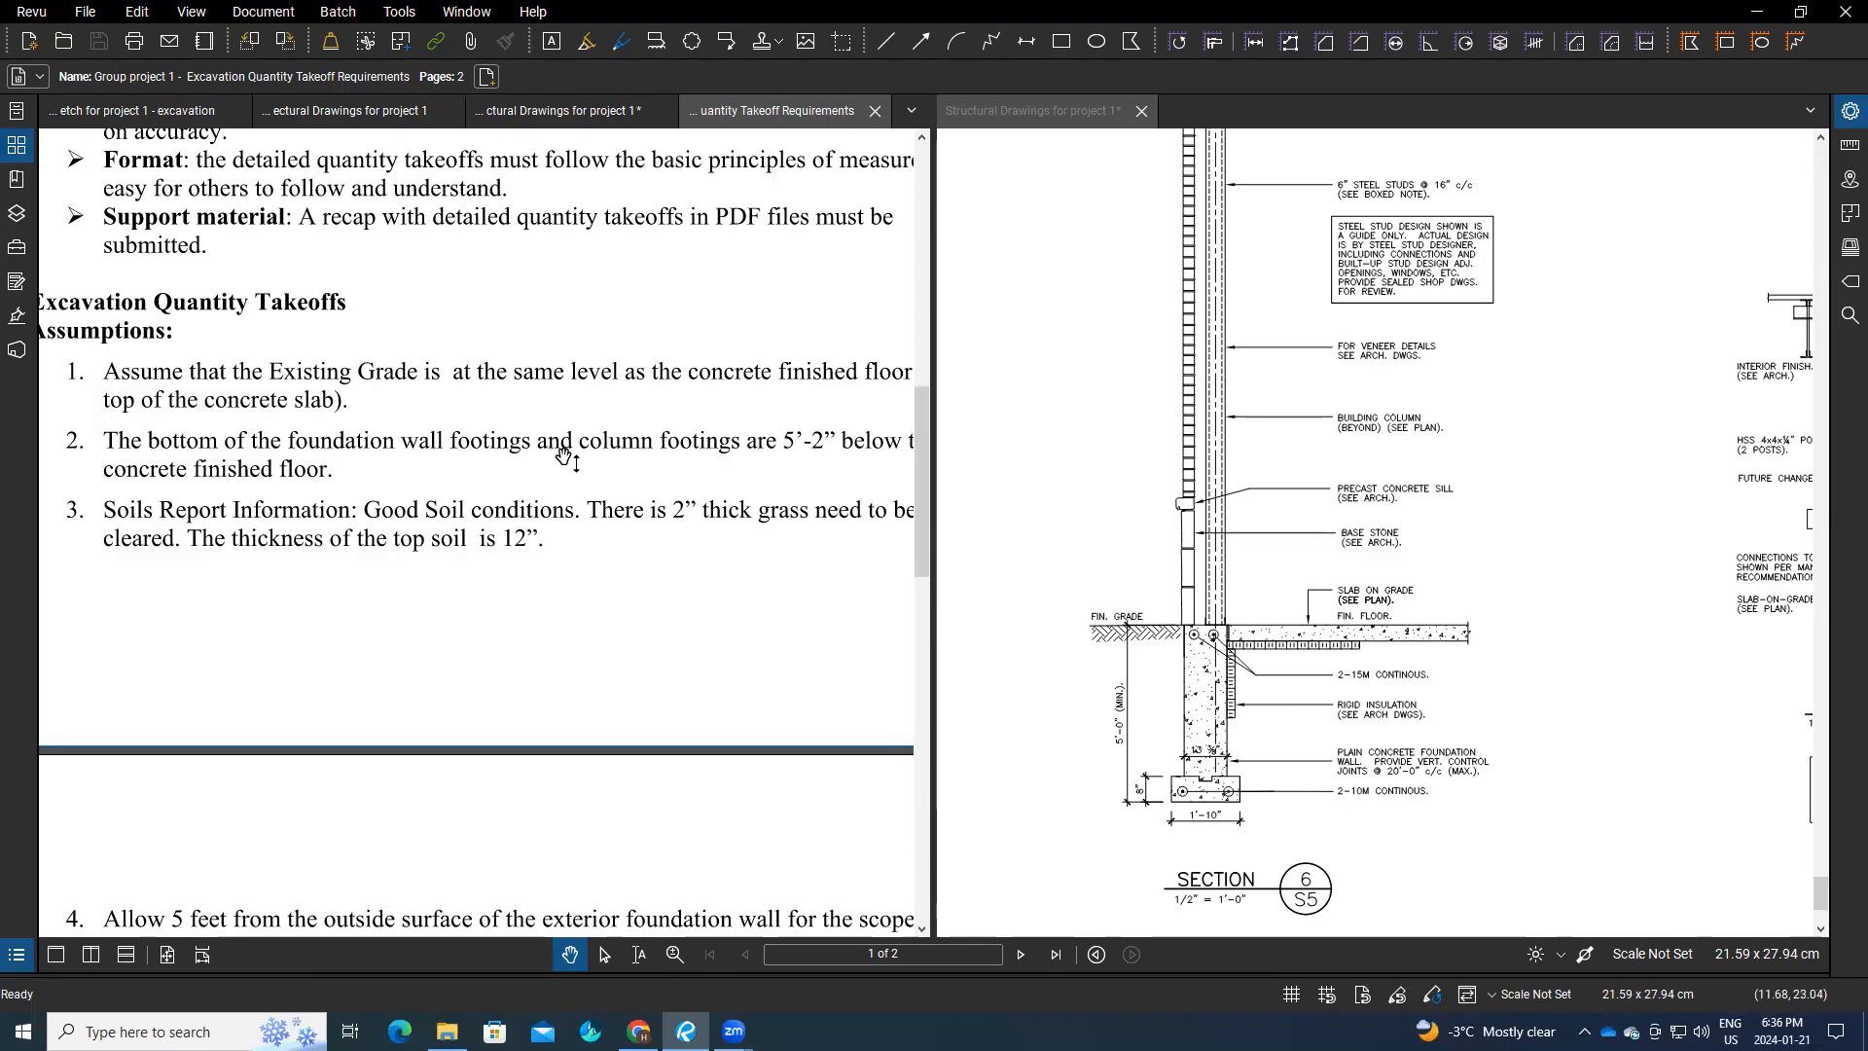
scroll(564, 454, "down", 2)
left_click_drag(573, 463, 535, 630)
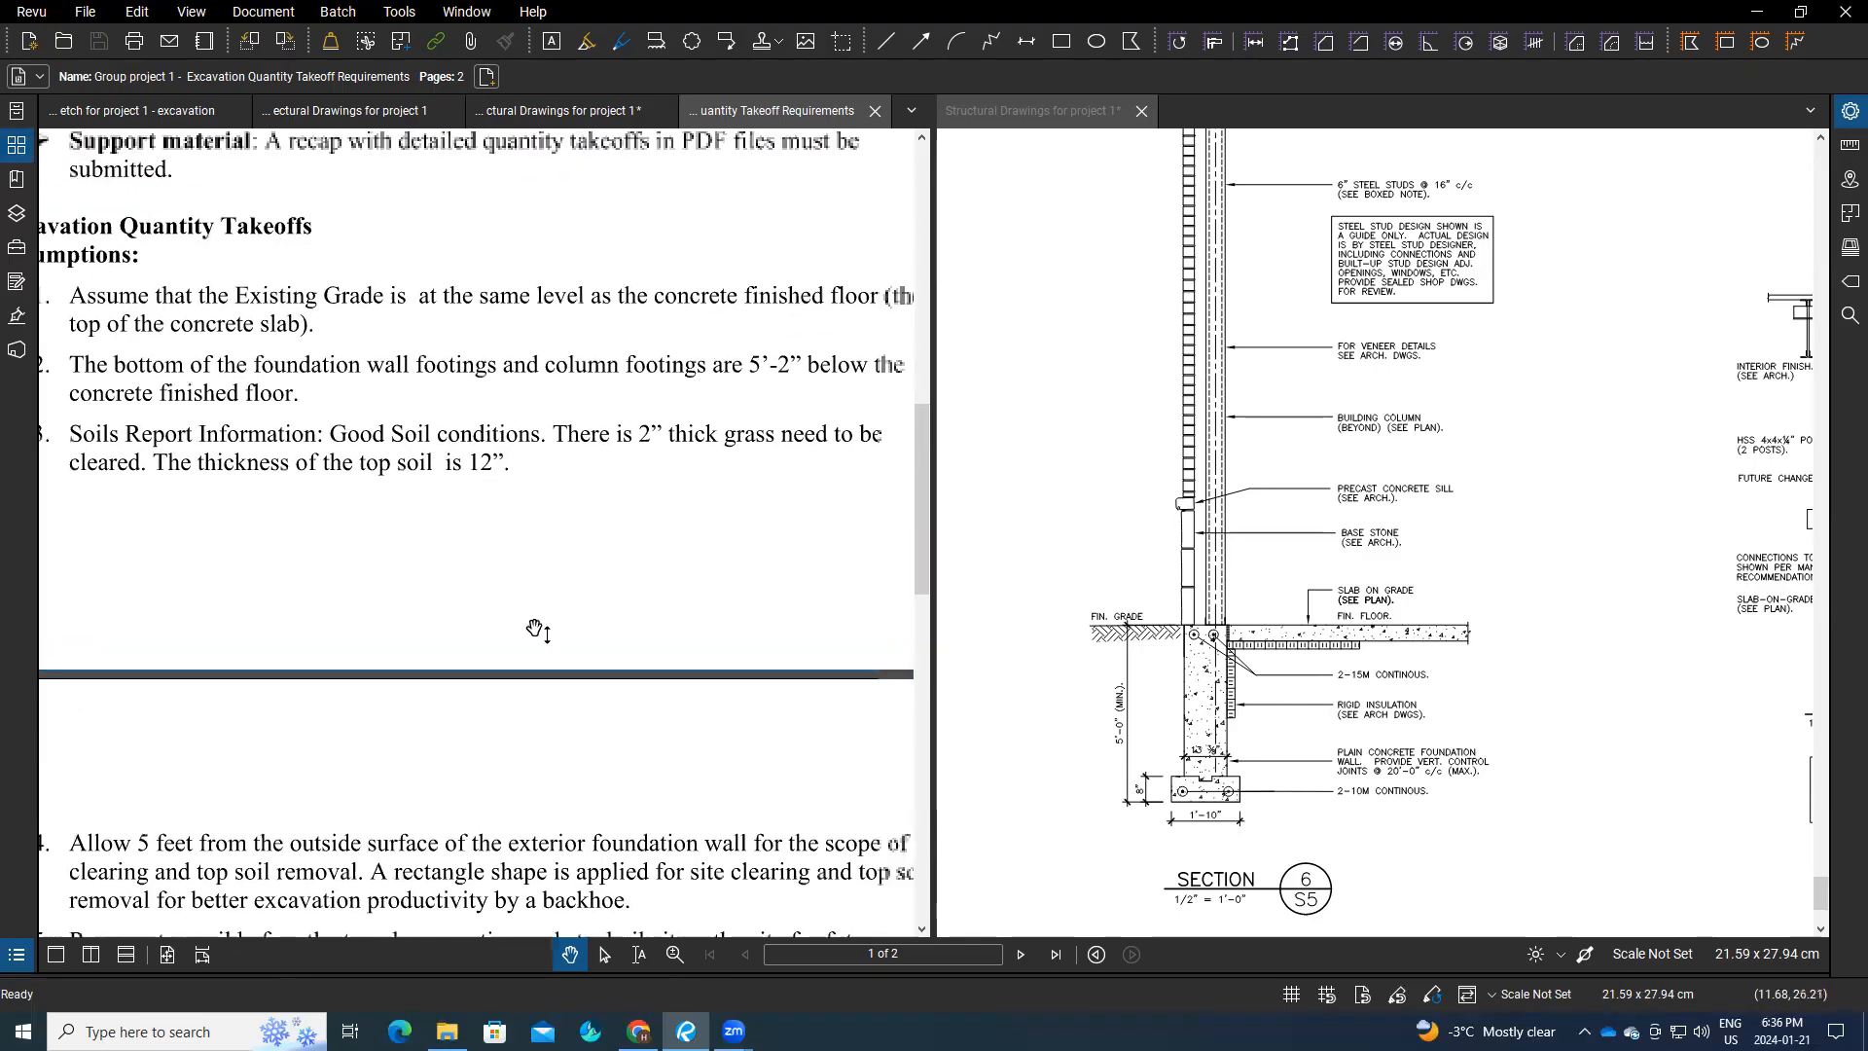
Step: Show more of sheet S5 around section 6 and reread the grass clearing and topsoil thickness assumption beside it
scroll(545, 551, "down", 1)
scroll(1187, 503, "down", 1)
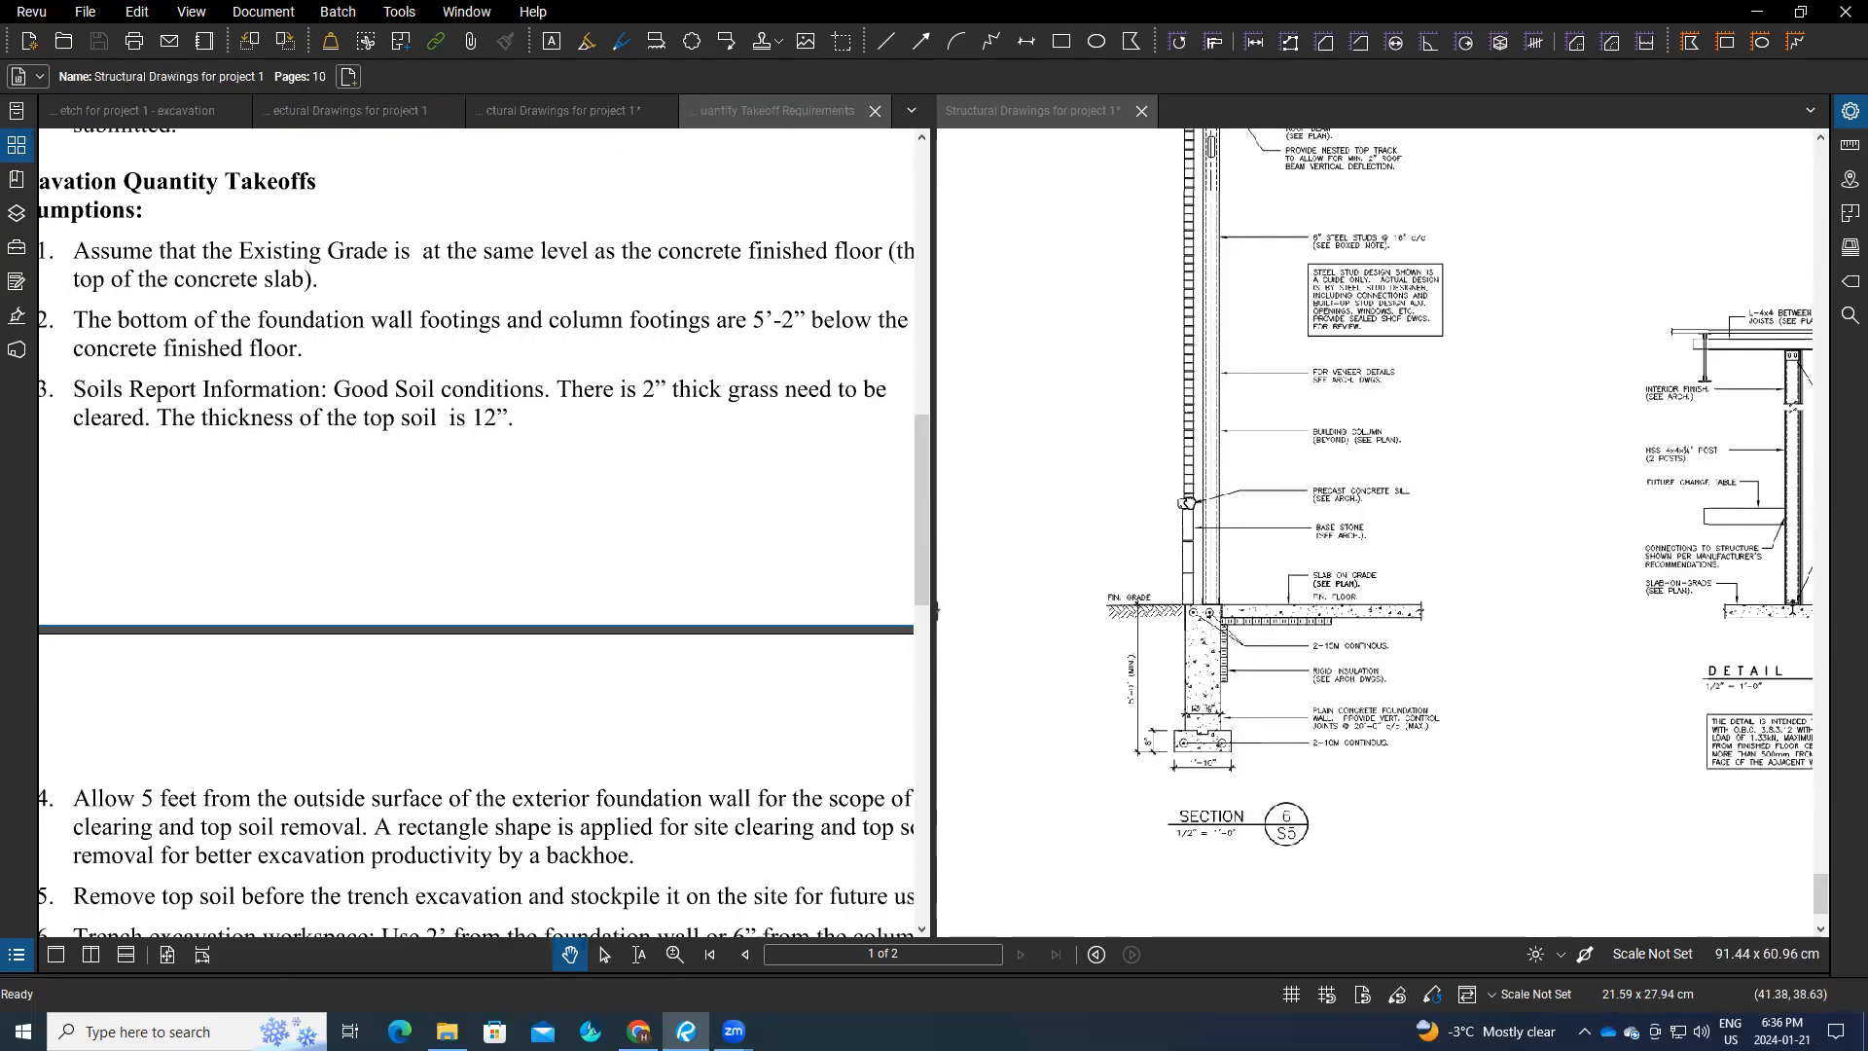
scroll(1187, 503, "down", 1)
left_click(399, 433)
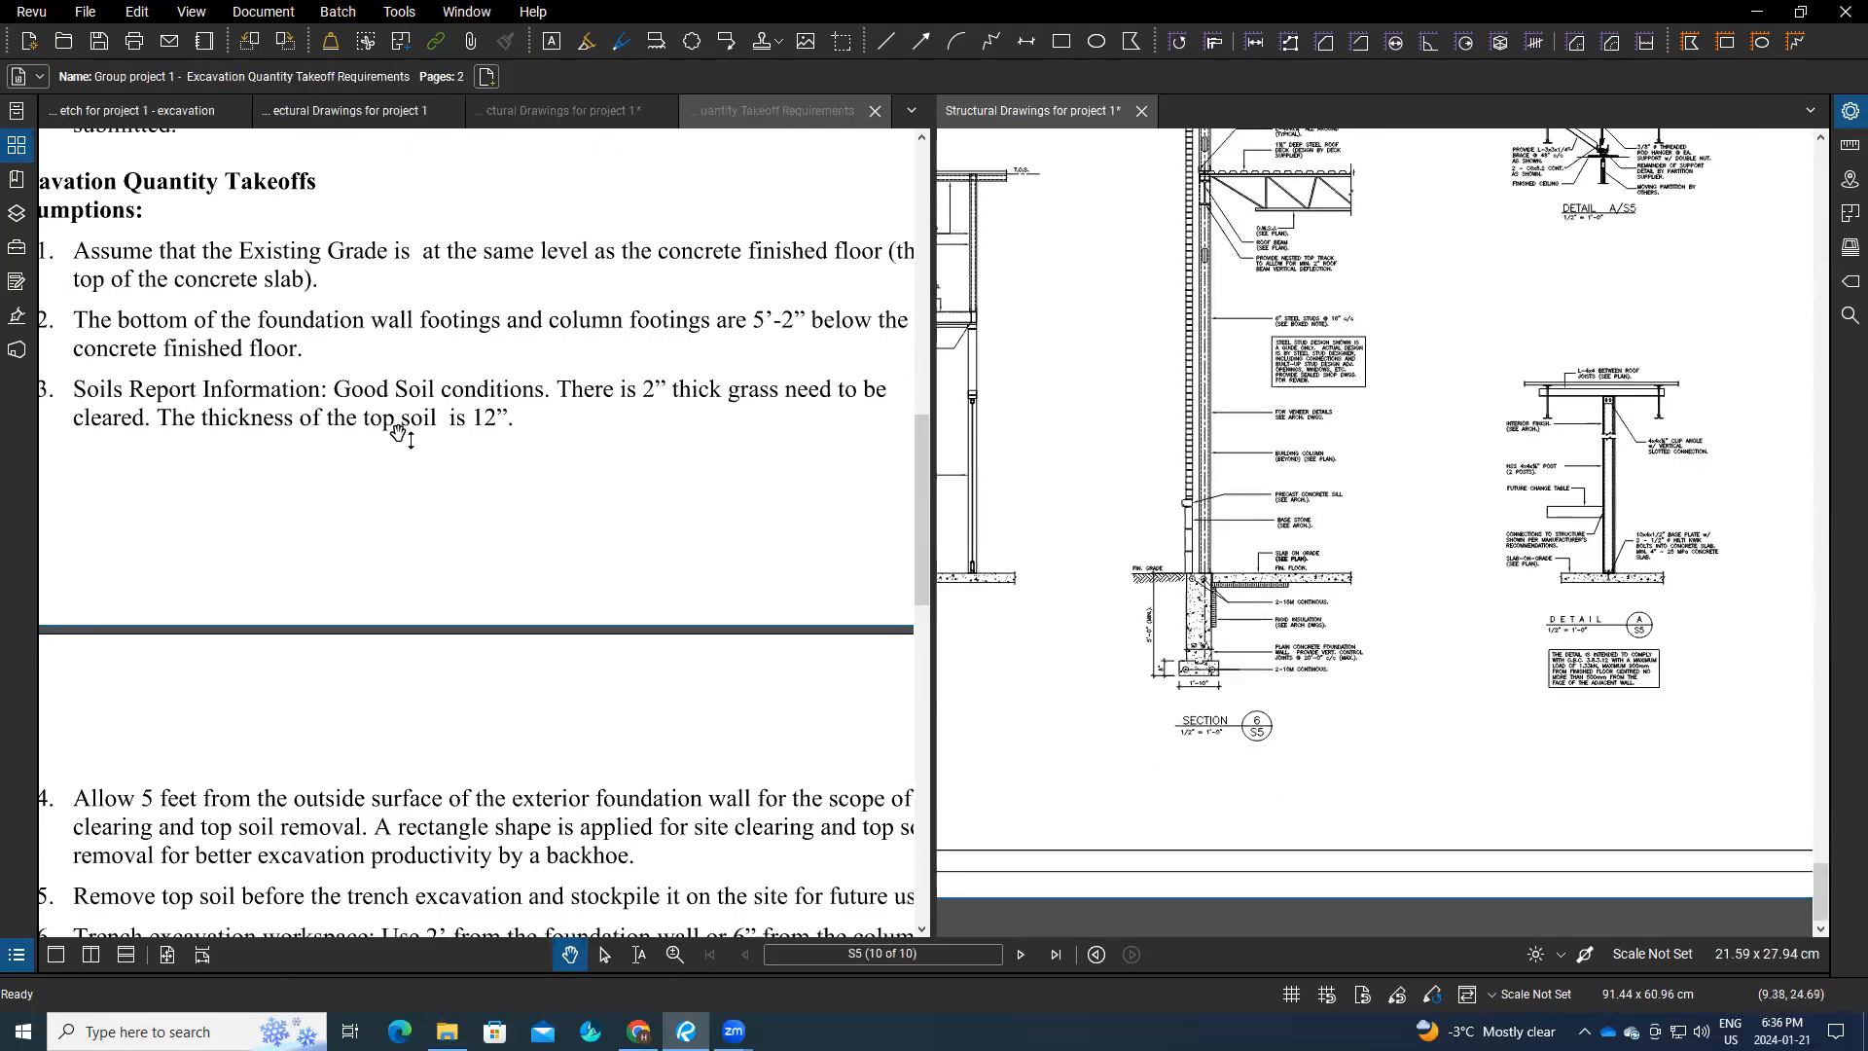
scroll(399, 433, "down", 1)
scroll(398, 408, "up", 3)
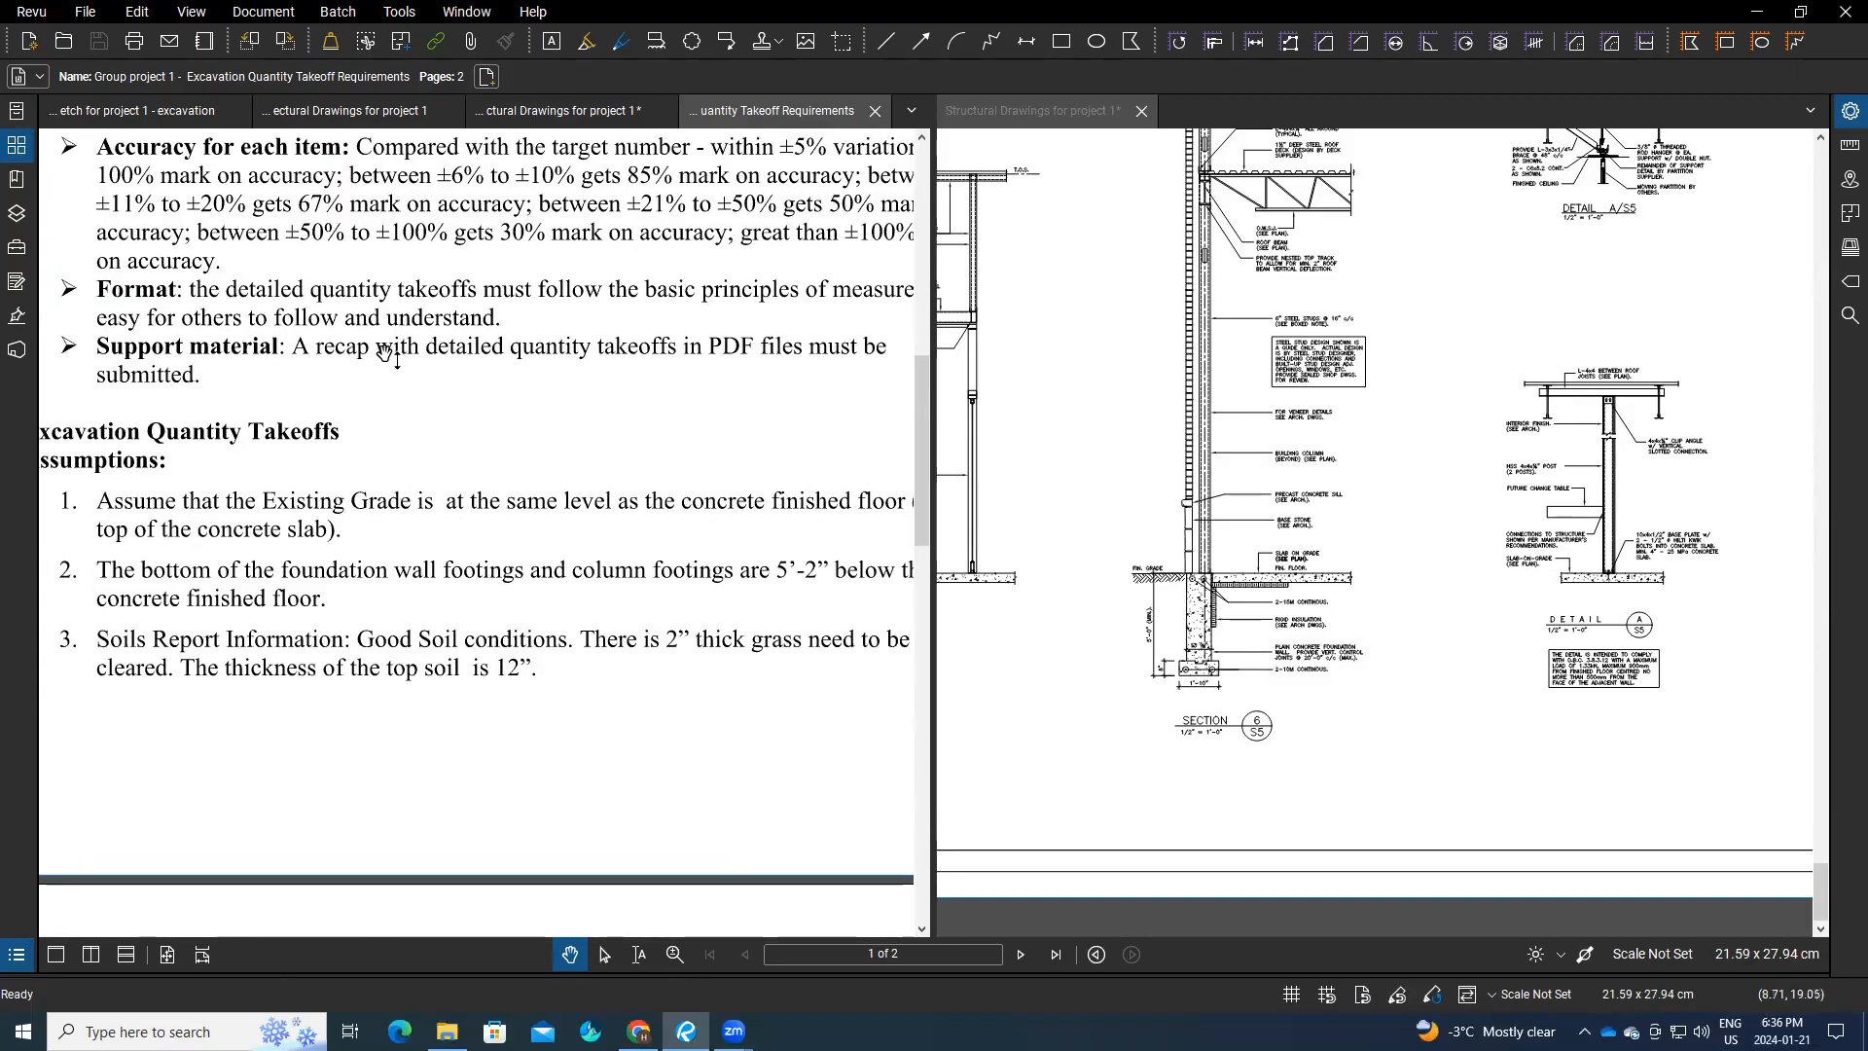
scroll(385, 356, "down", 2)
scroll(382, 361, "up", 3)
scroll(421, 563, "down", 3)
scroll(398, 554, "up", 1)
scroll(390, 526, "down", 2)
scroll(399, 529, "up", 1)
scroll(411, 628, "up", 1)
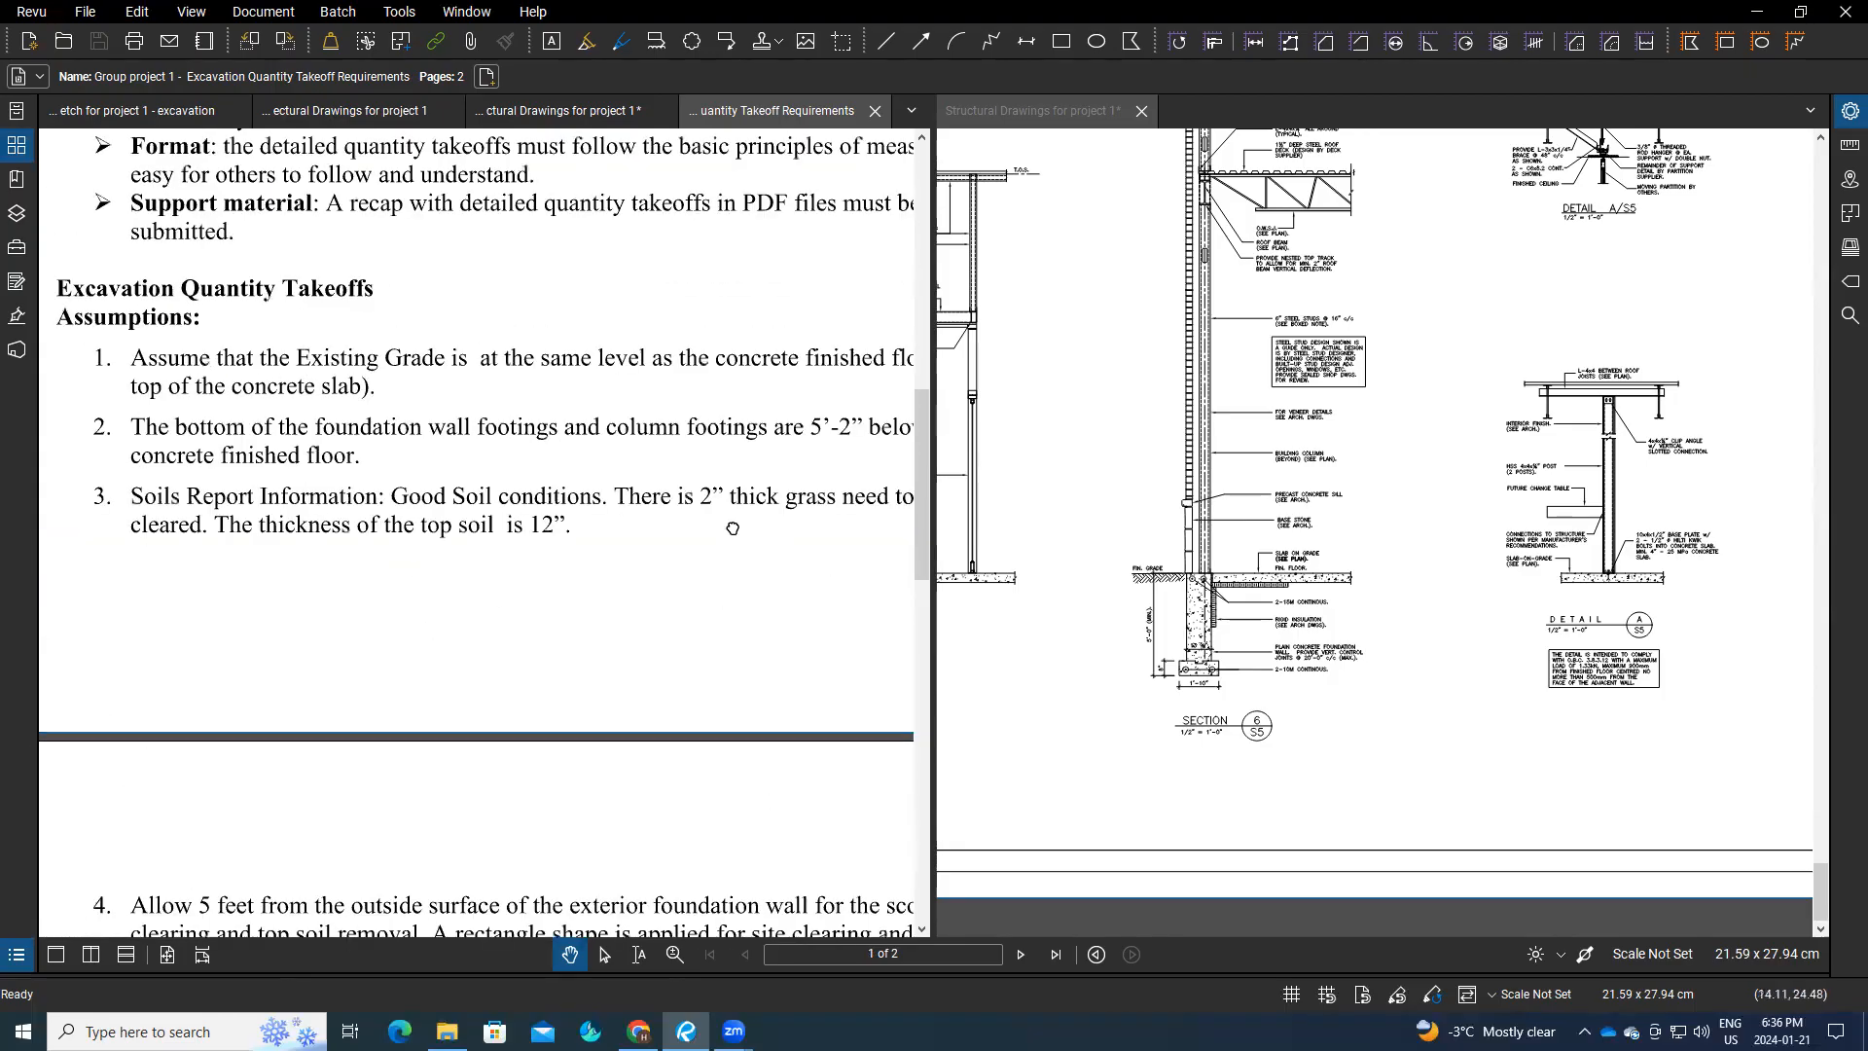
scroll(597, 588, "up", 1)
scroll(596, 588, "right", 2)
scroll(625, 592, "left", 1)
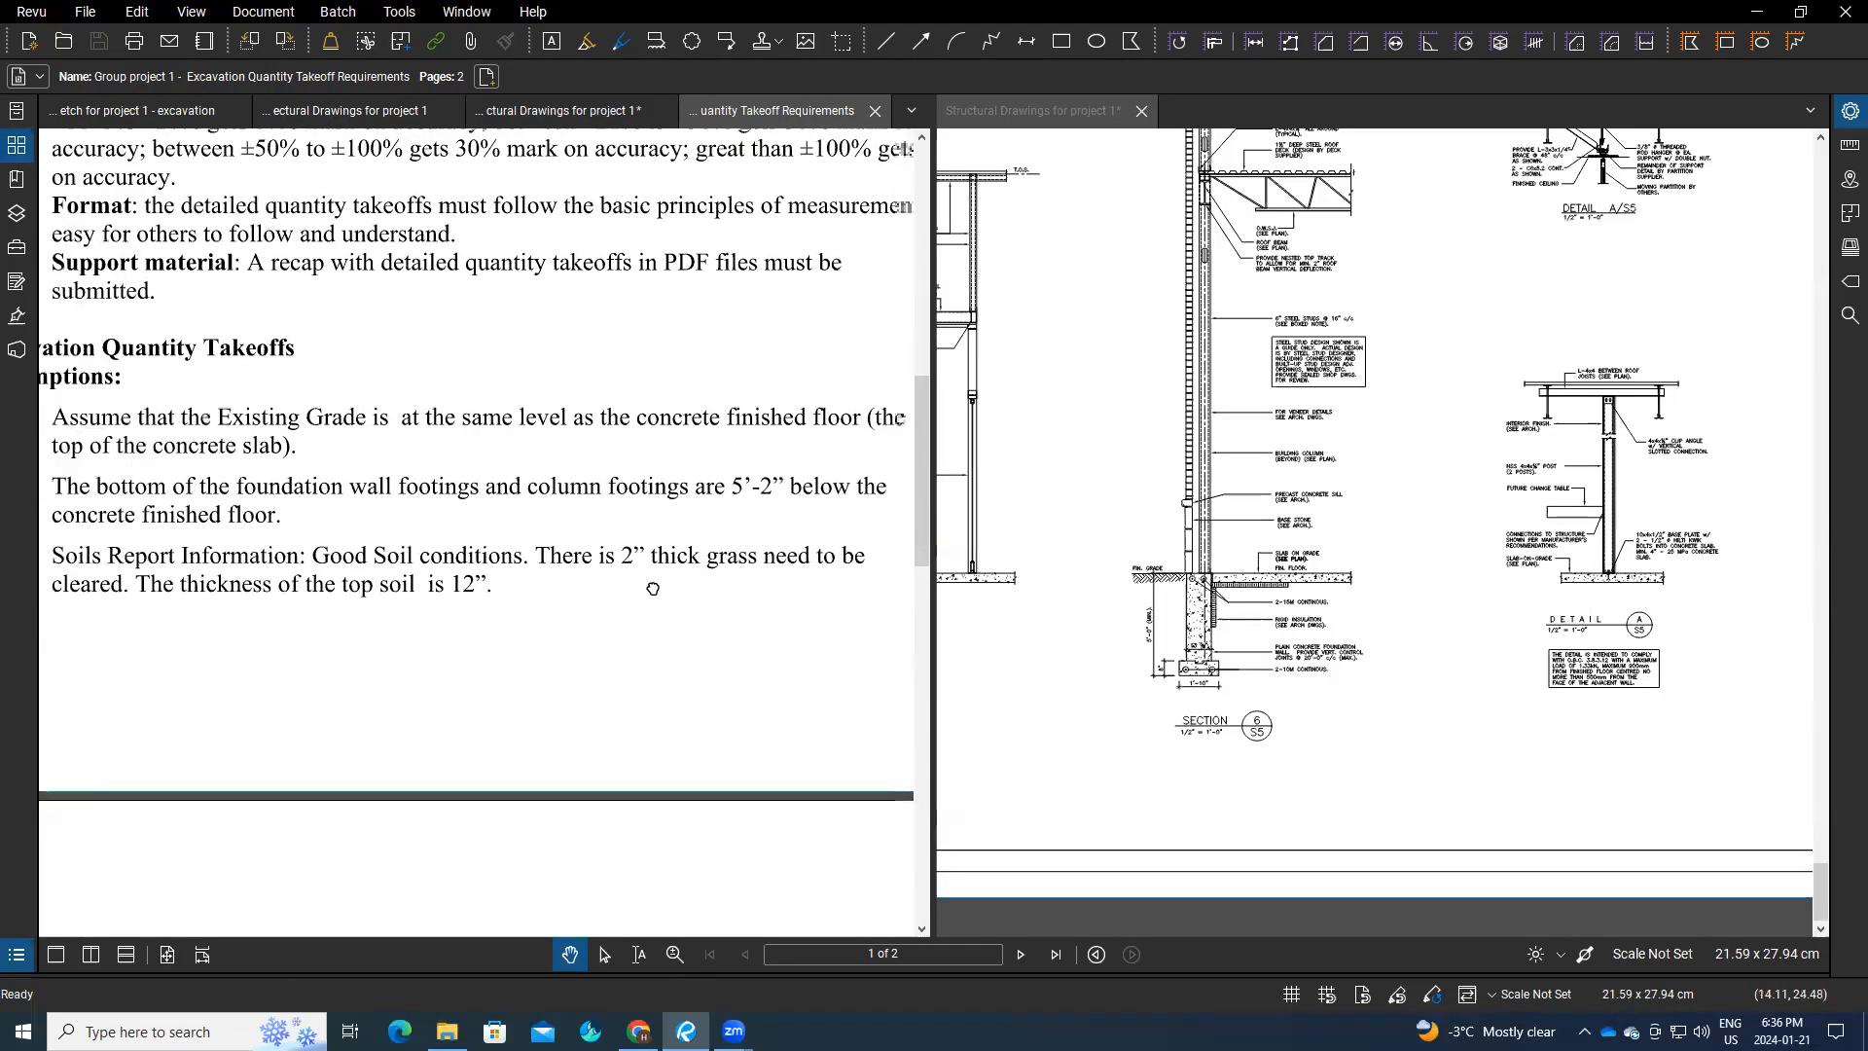
Step: Enlarge the section 6 foundation wall and footing on sheet S5 beside the excavation assumptions
left_click(1162, 591)
scroll(1168, 608, "up", 4)
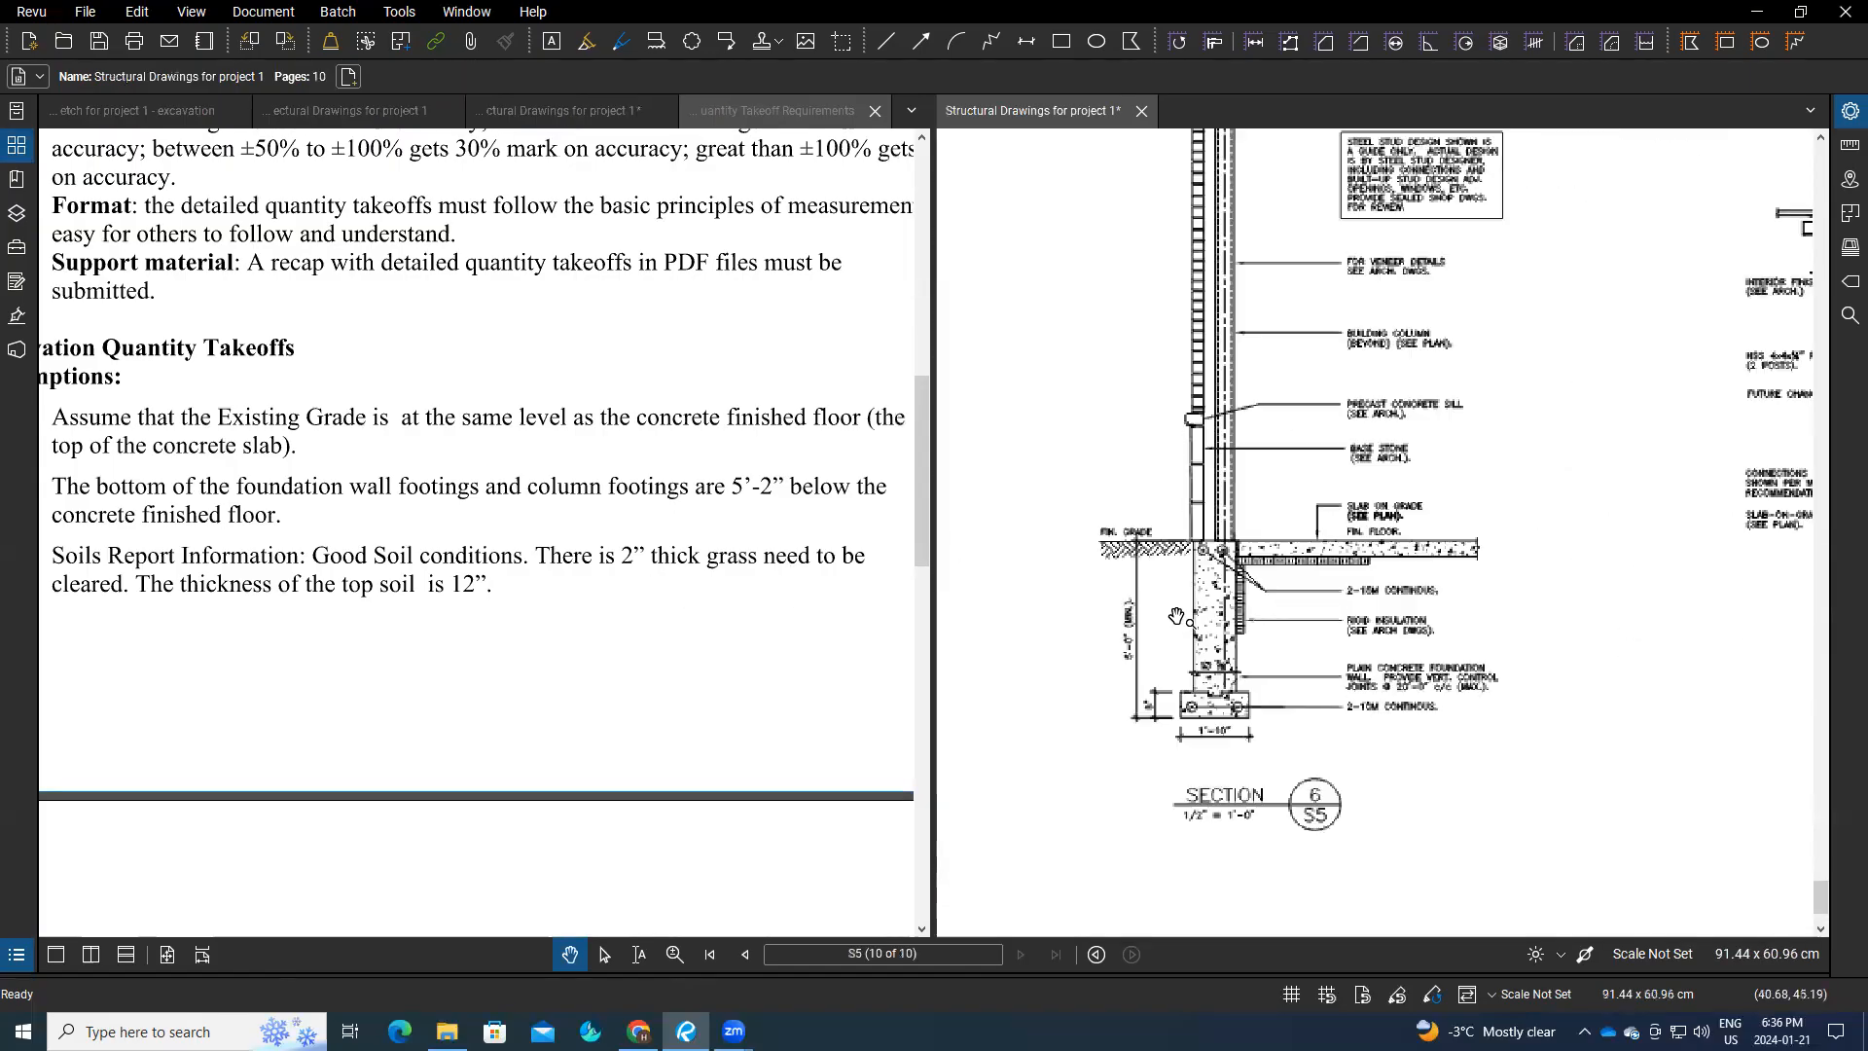
scroll(1124, 584, "up", 1)
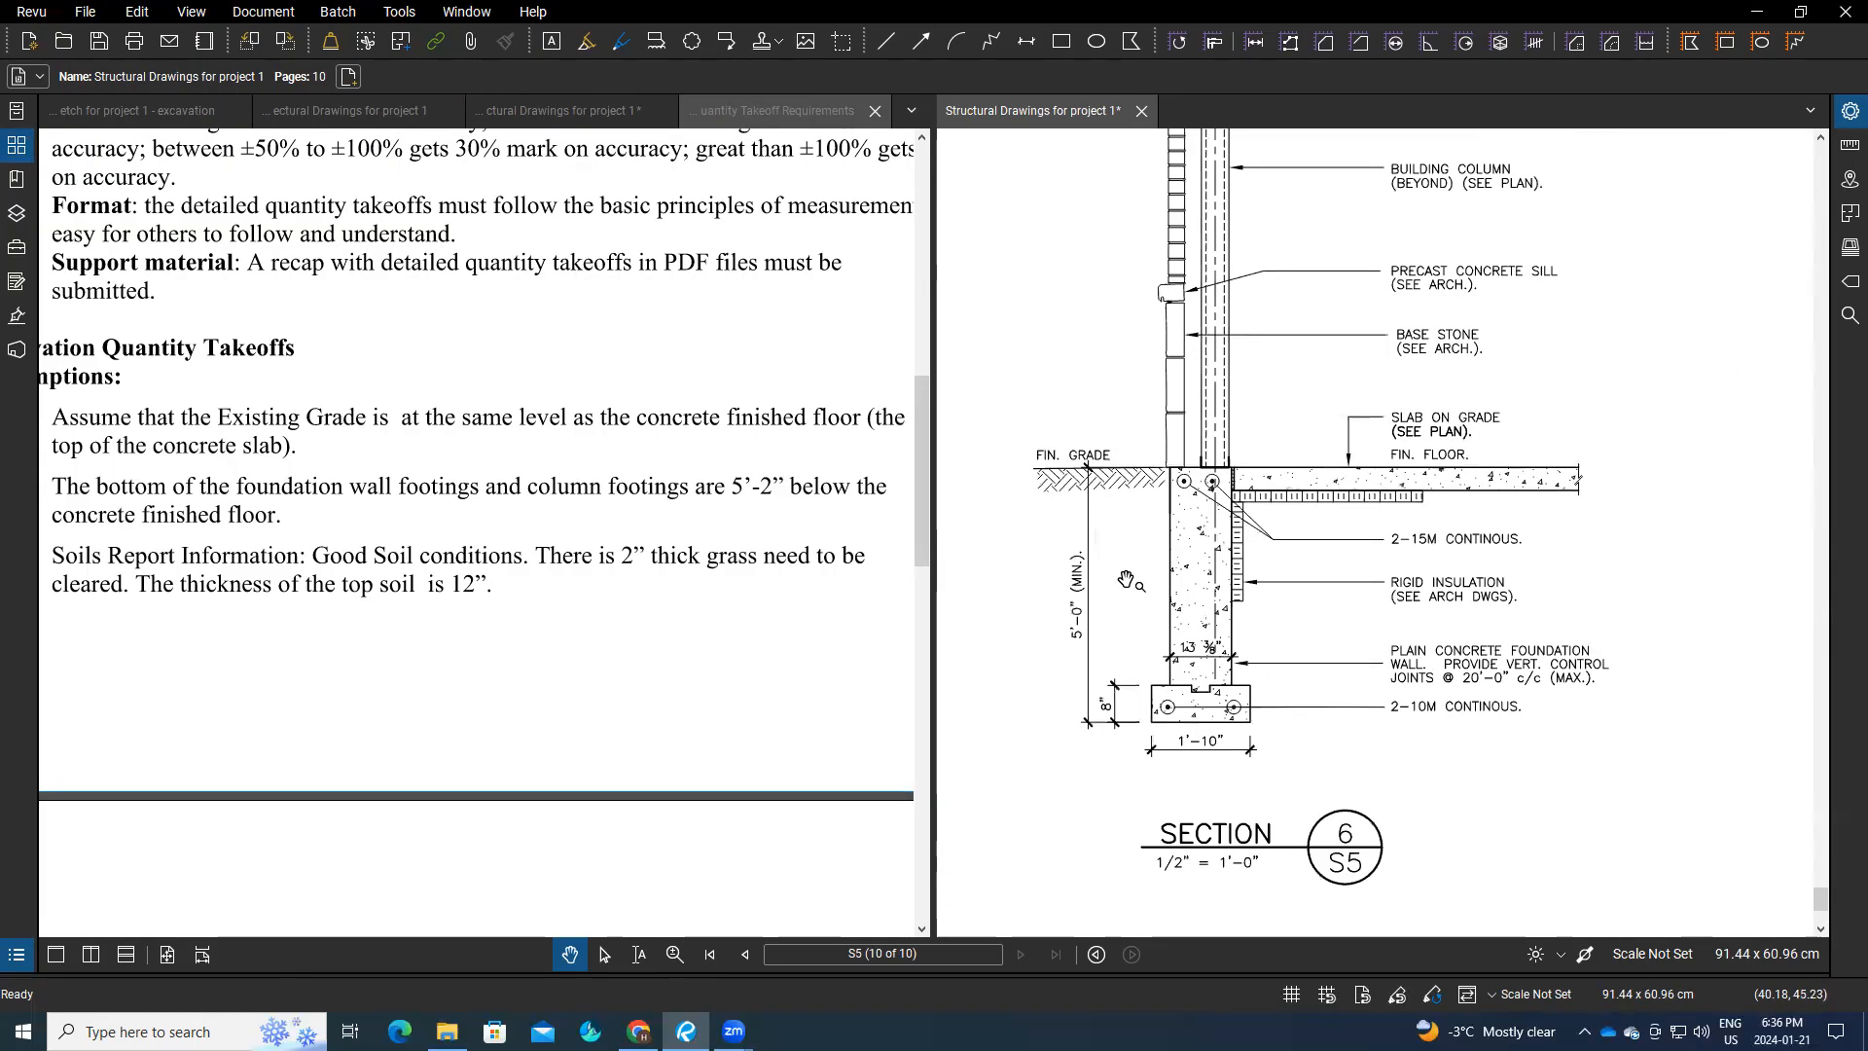
Step: Draw a straight red line along the finished grade and slab top in the section 6 detail, extending past the FIN. GRADE label
scroll(1116, 581, "up", 1)
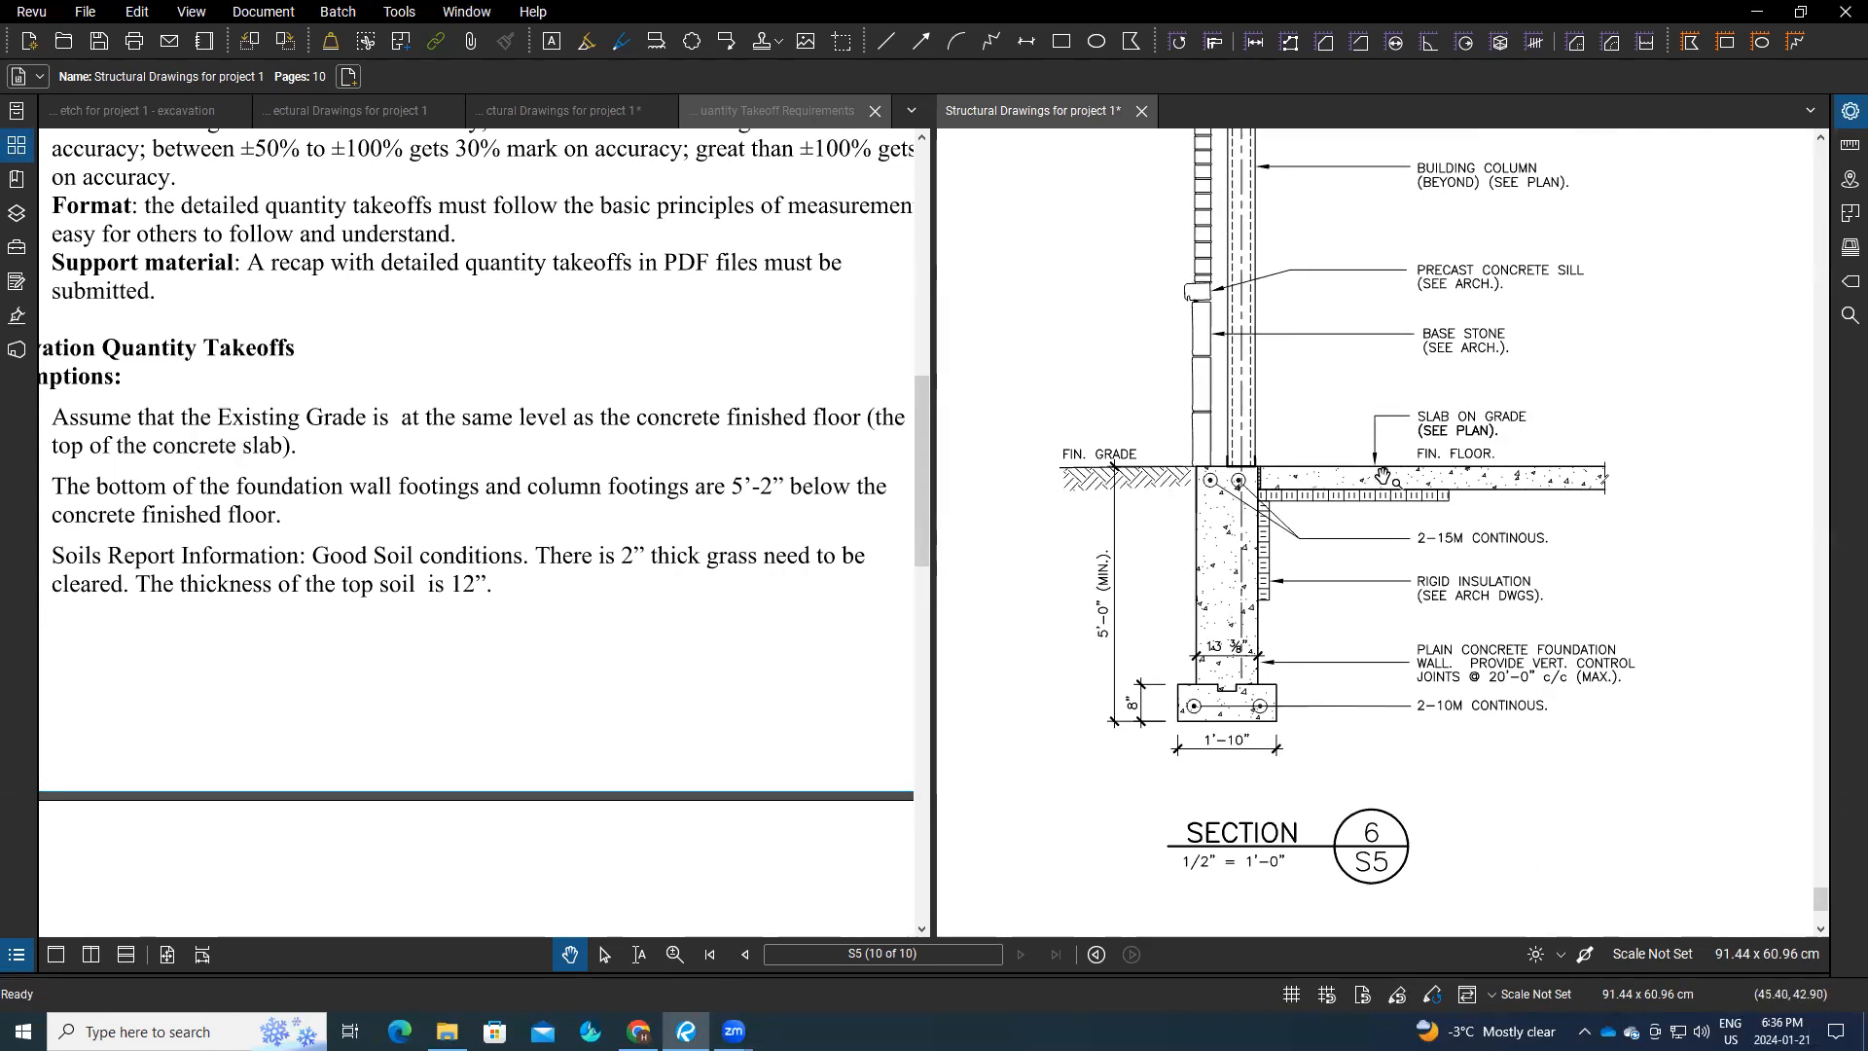
left_click_drag(1367, 478, 1524, 488)
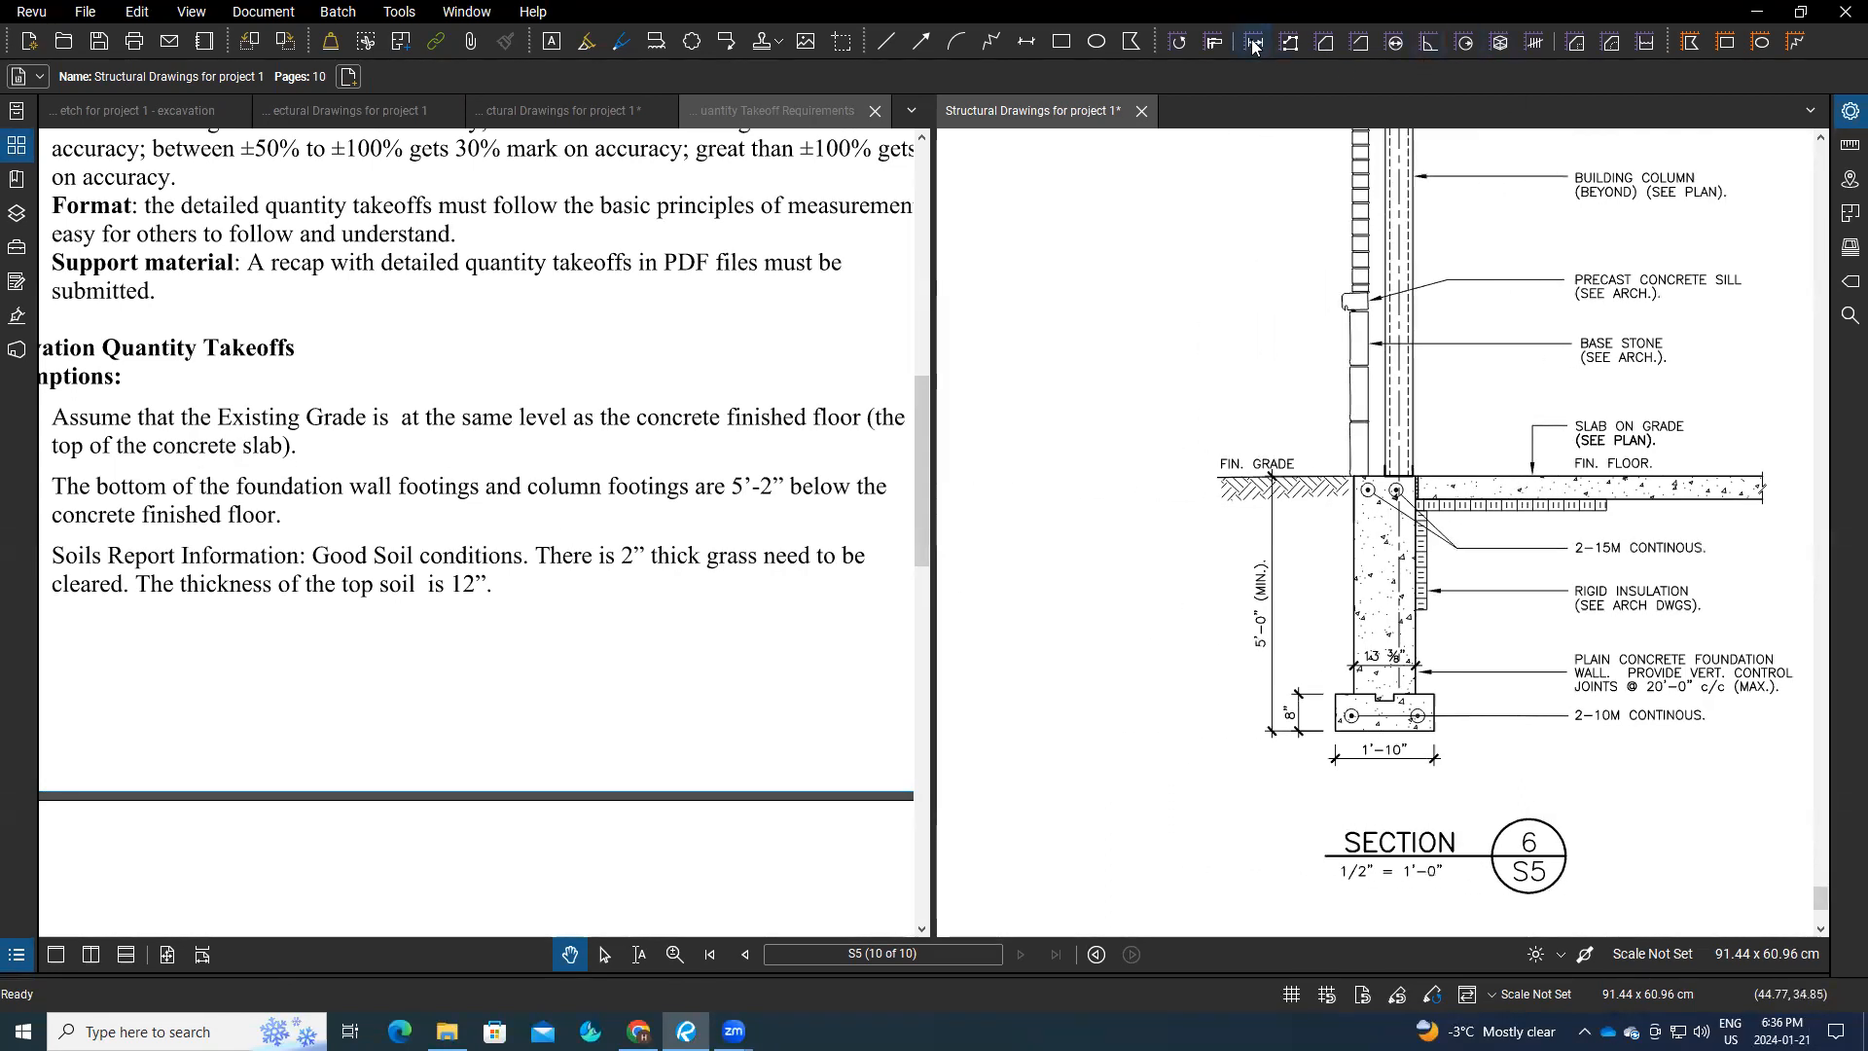
left_click(886, 42)
left_click_drag(1703, 477, 1039, 477)
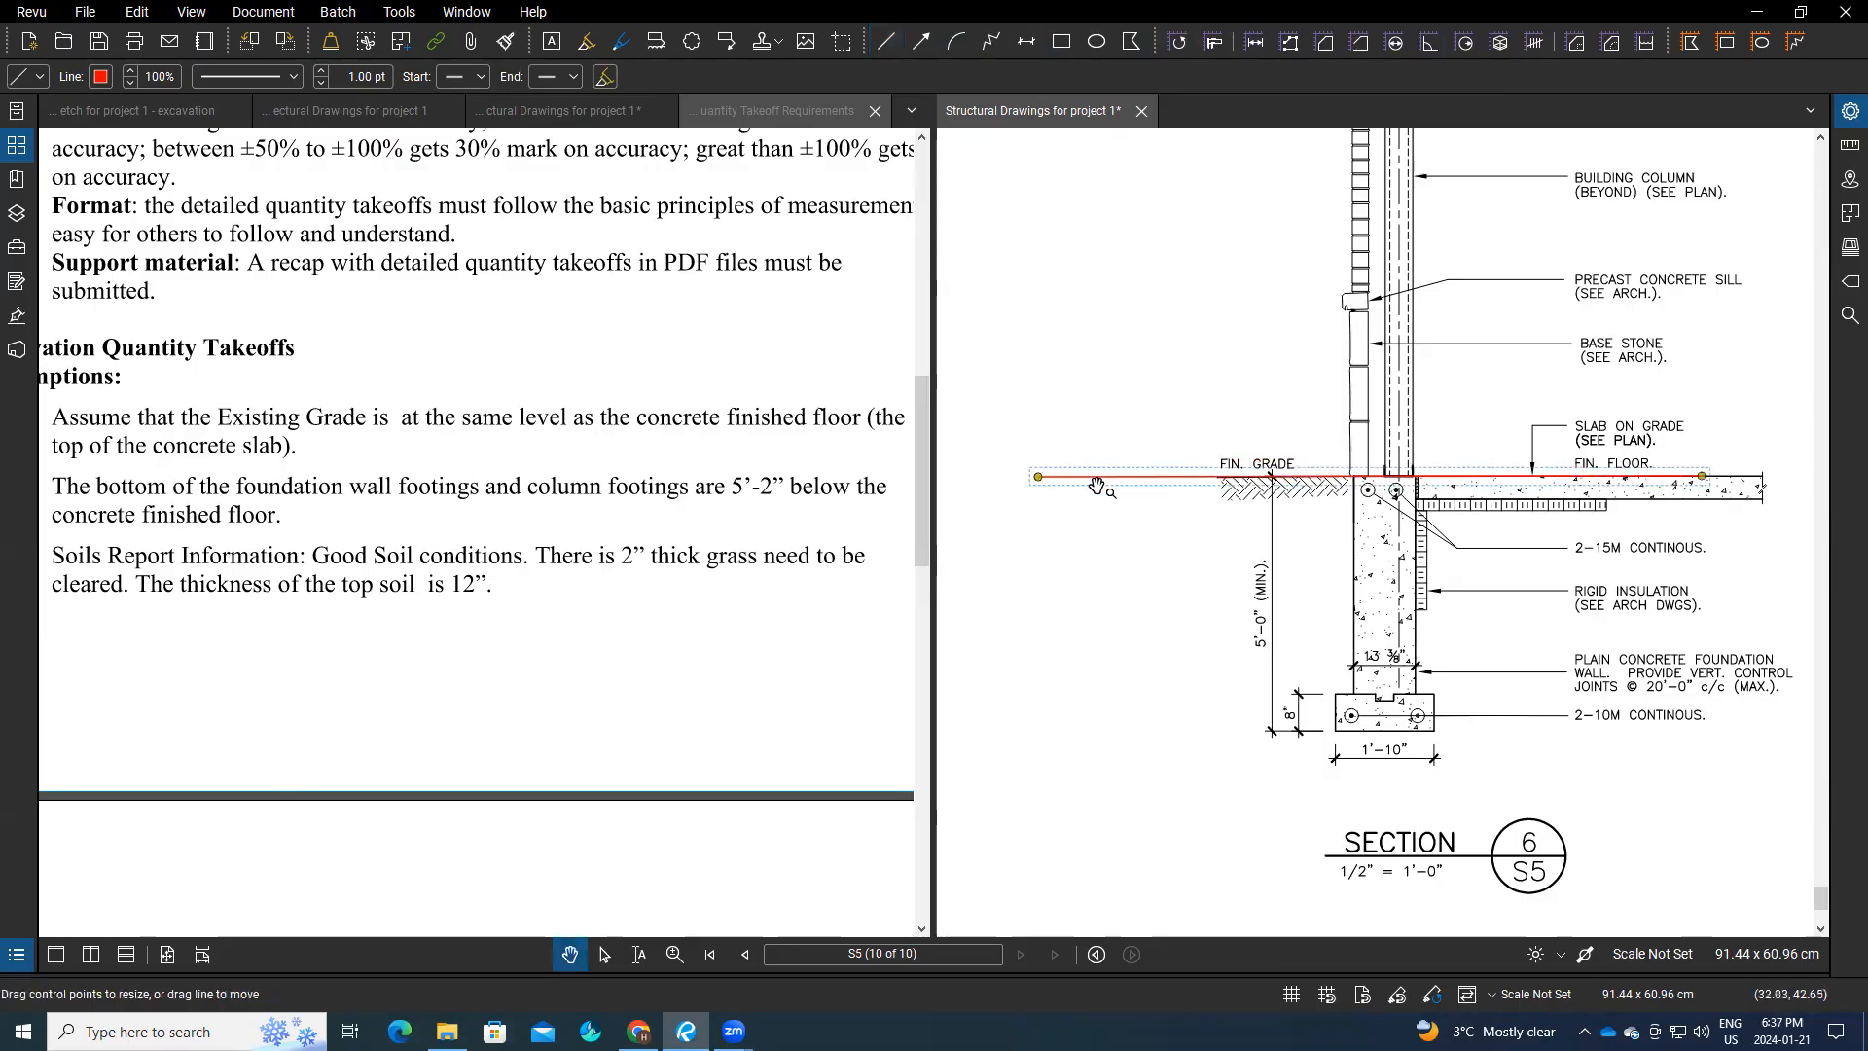
Step: Add an "Existing grade" callout above the red grade line, with its arrow tip touching the line
left_click(727, 41)
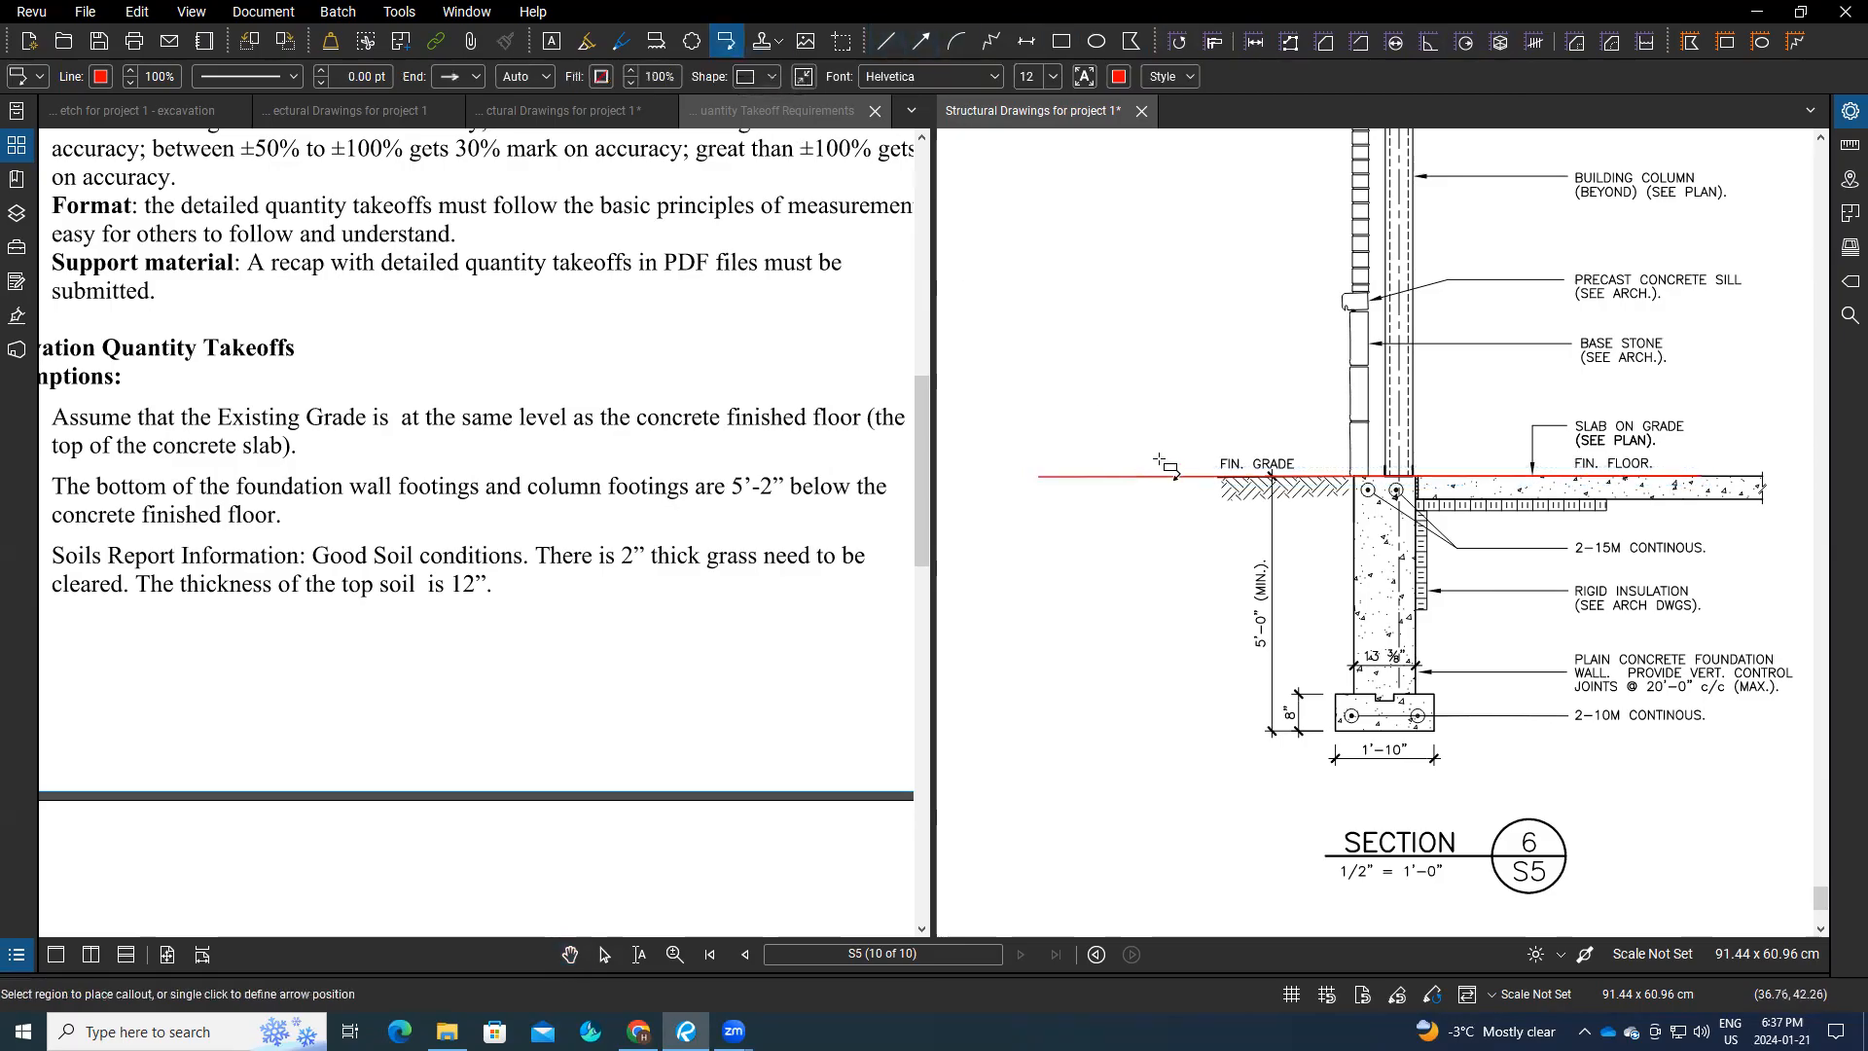
left_click_drag(1159, 455, 1146, 407)
key("Escape")
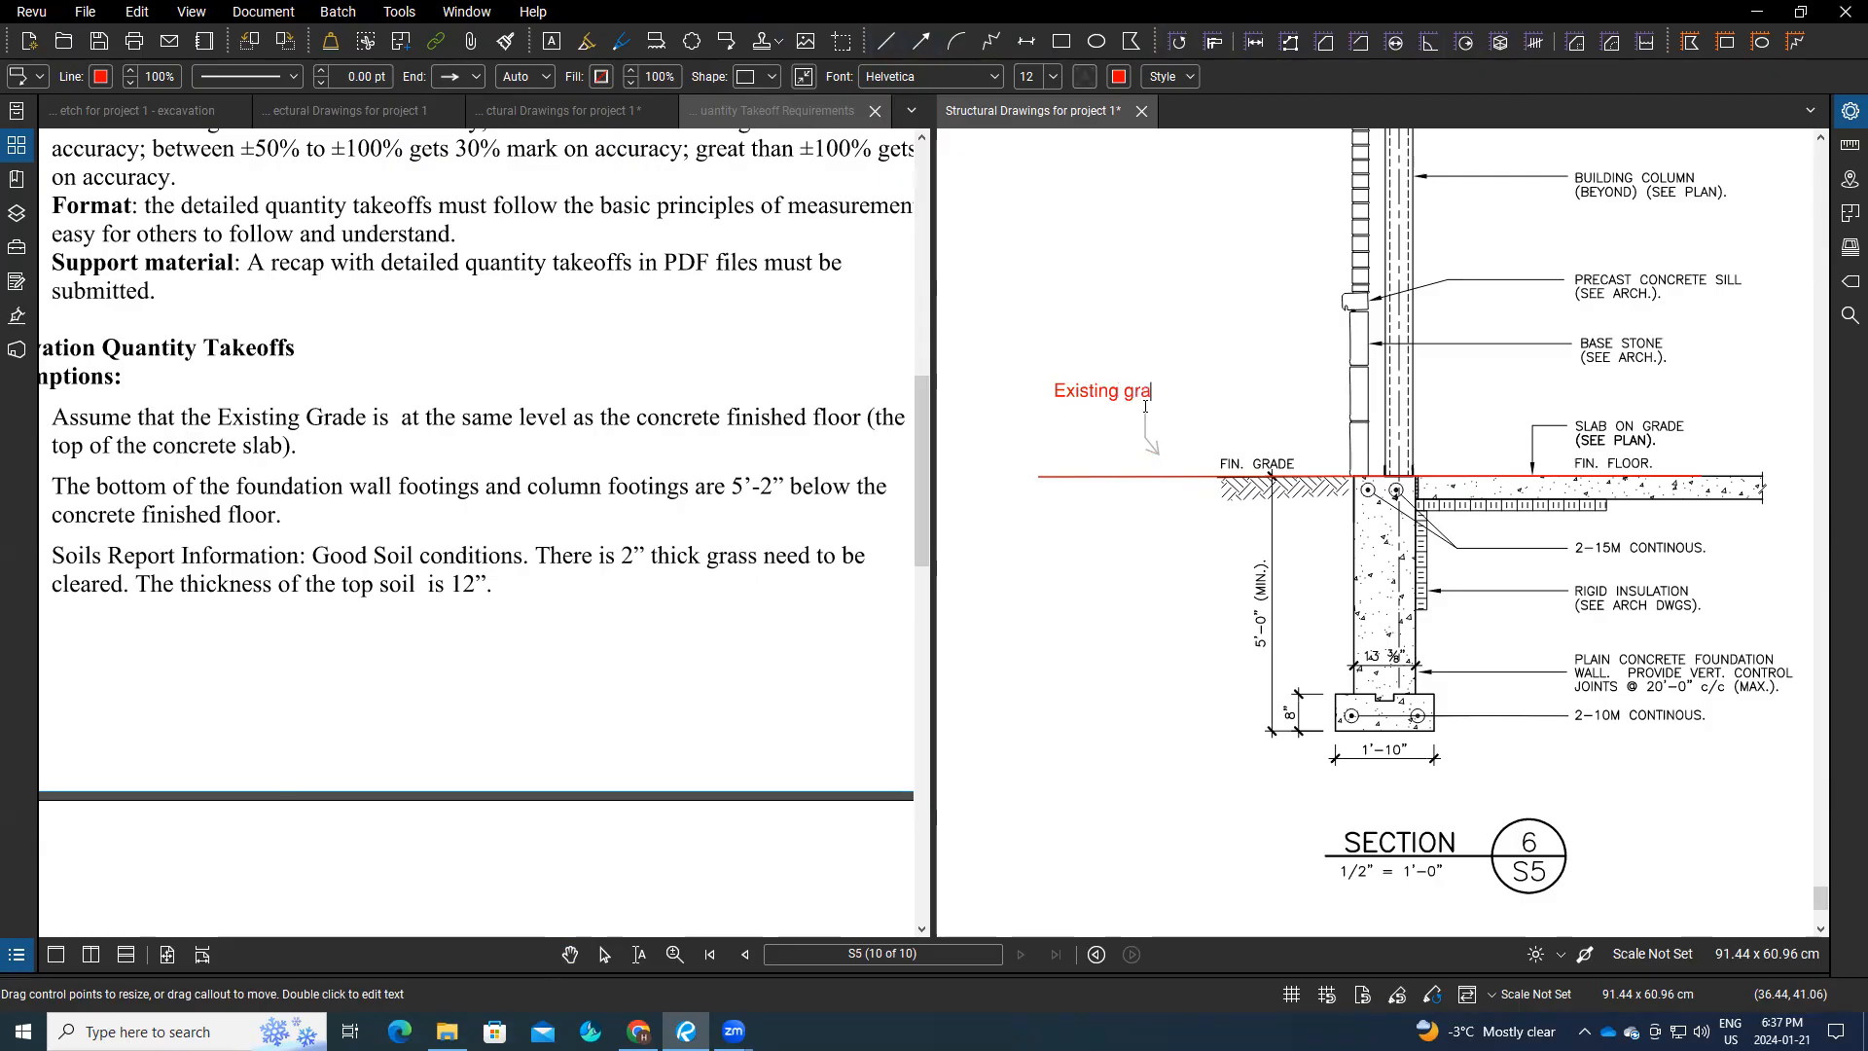
left_click(1157, 454)
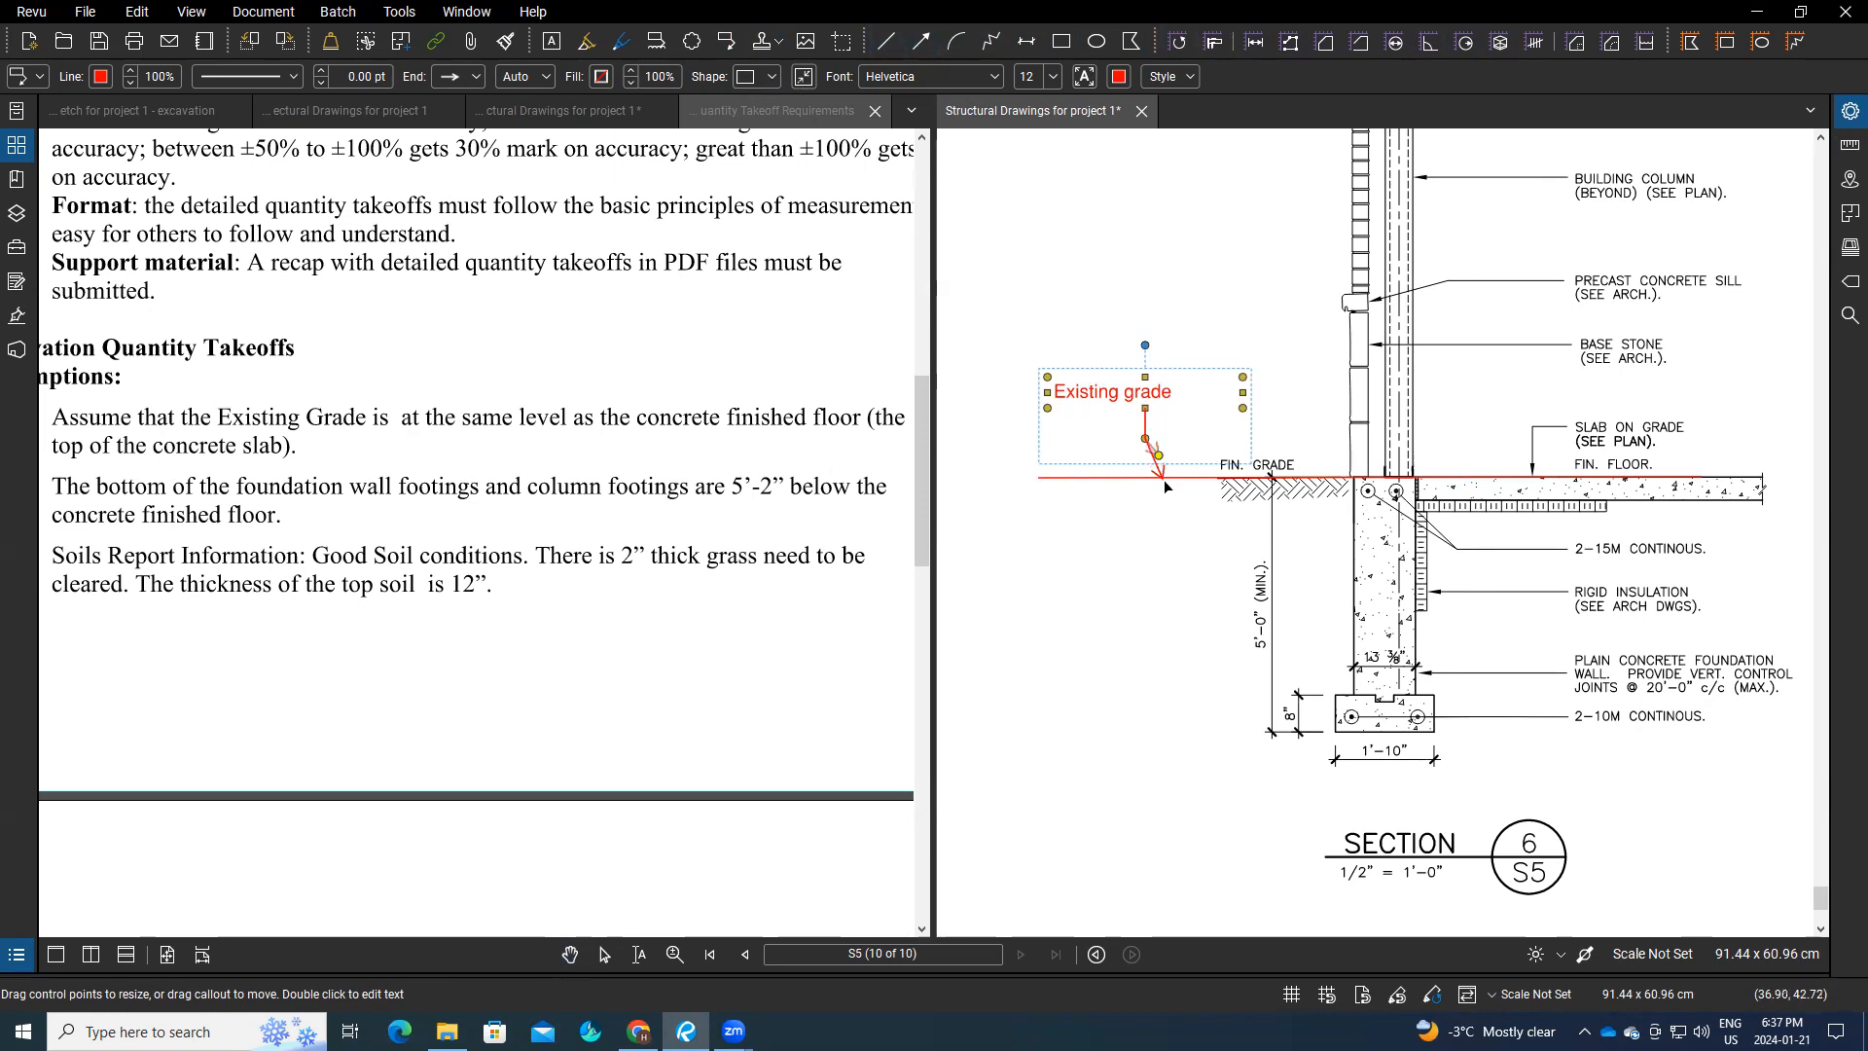
key("Escape")
left_click(1112, 417)
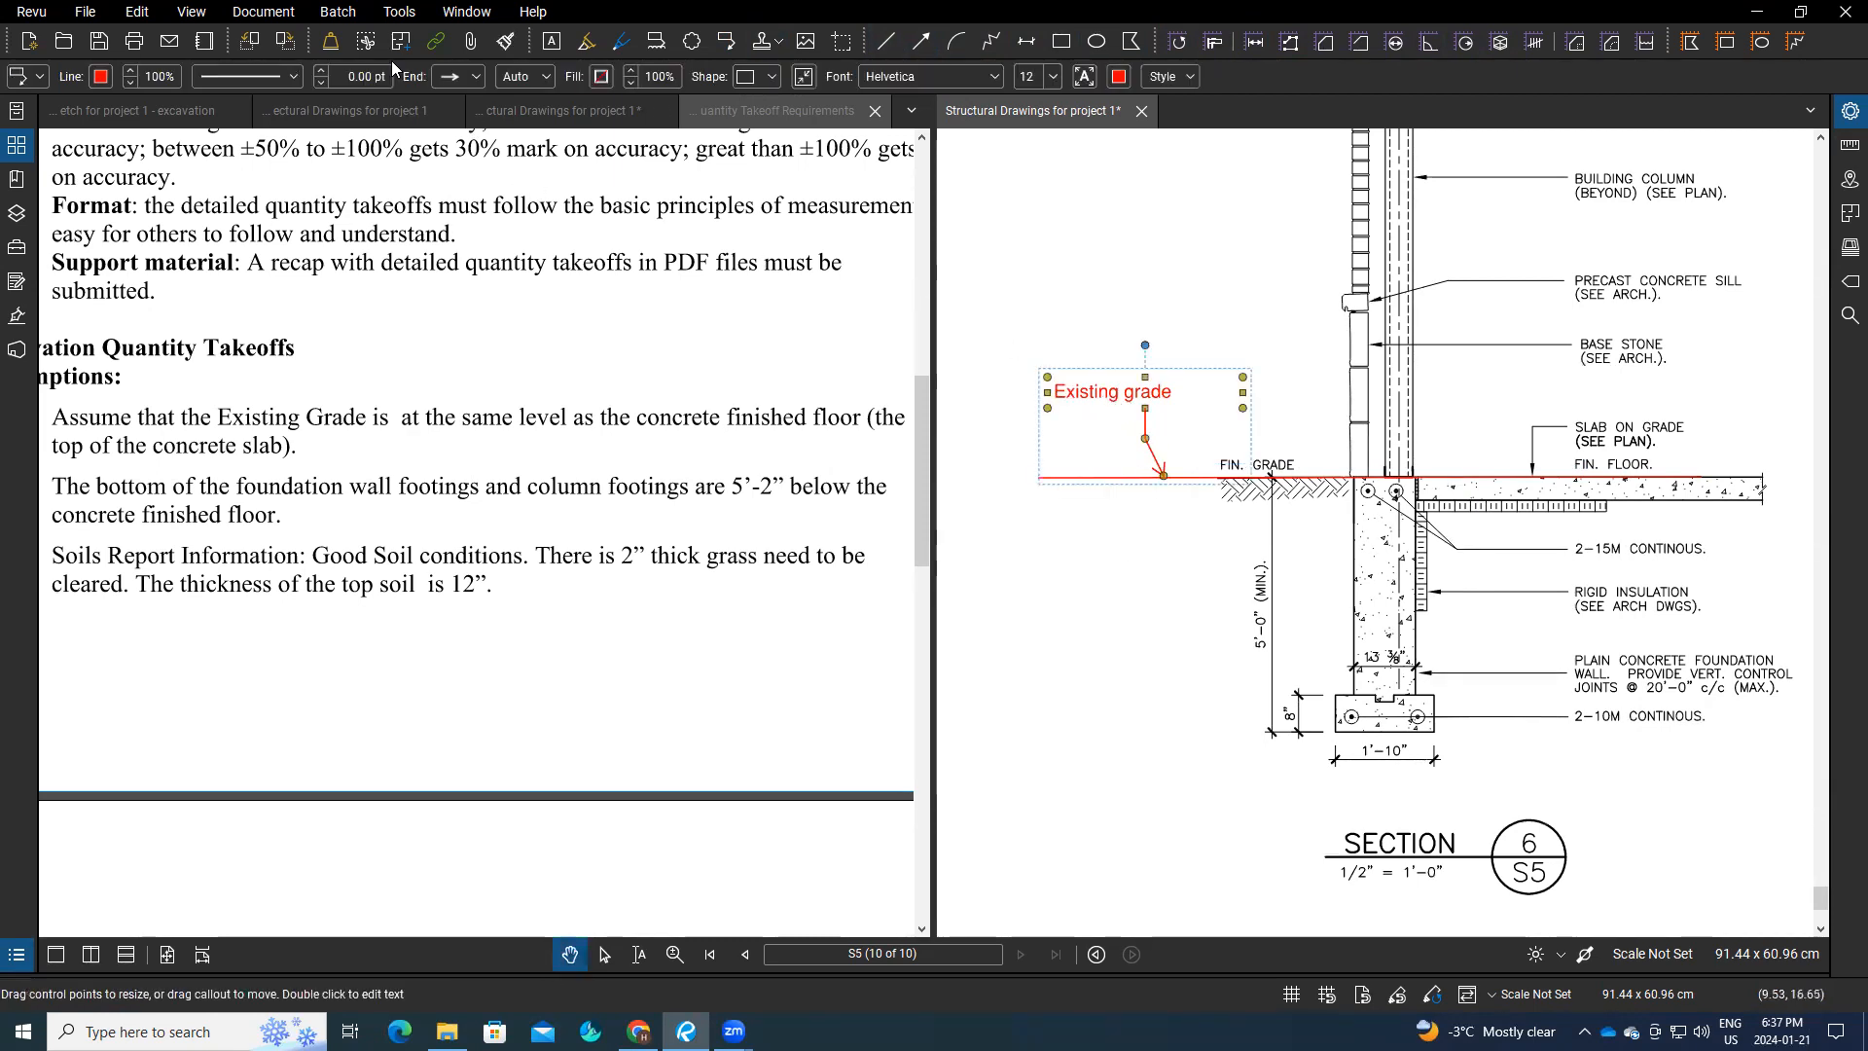
Step: Set the "Existing grade" callout's line width to 0.75 pt and narrow its box to fit the text
left_click(321, 76)
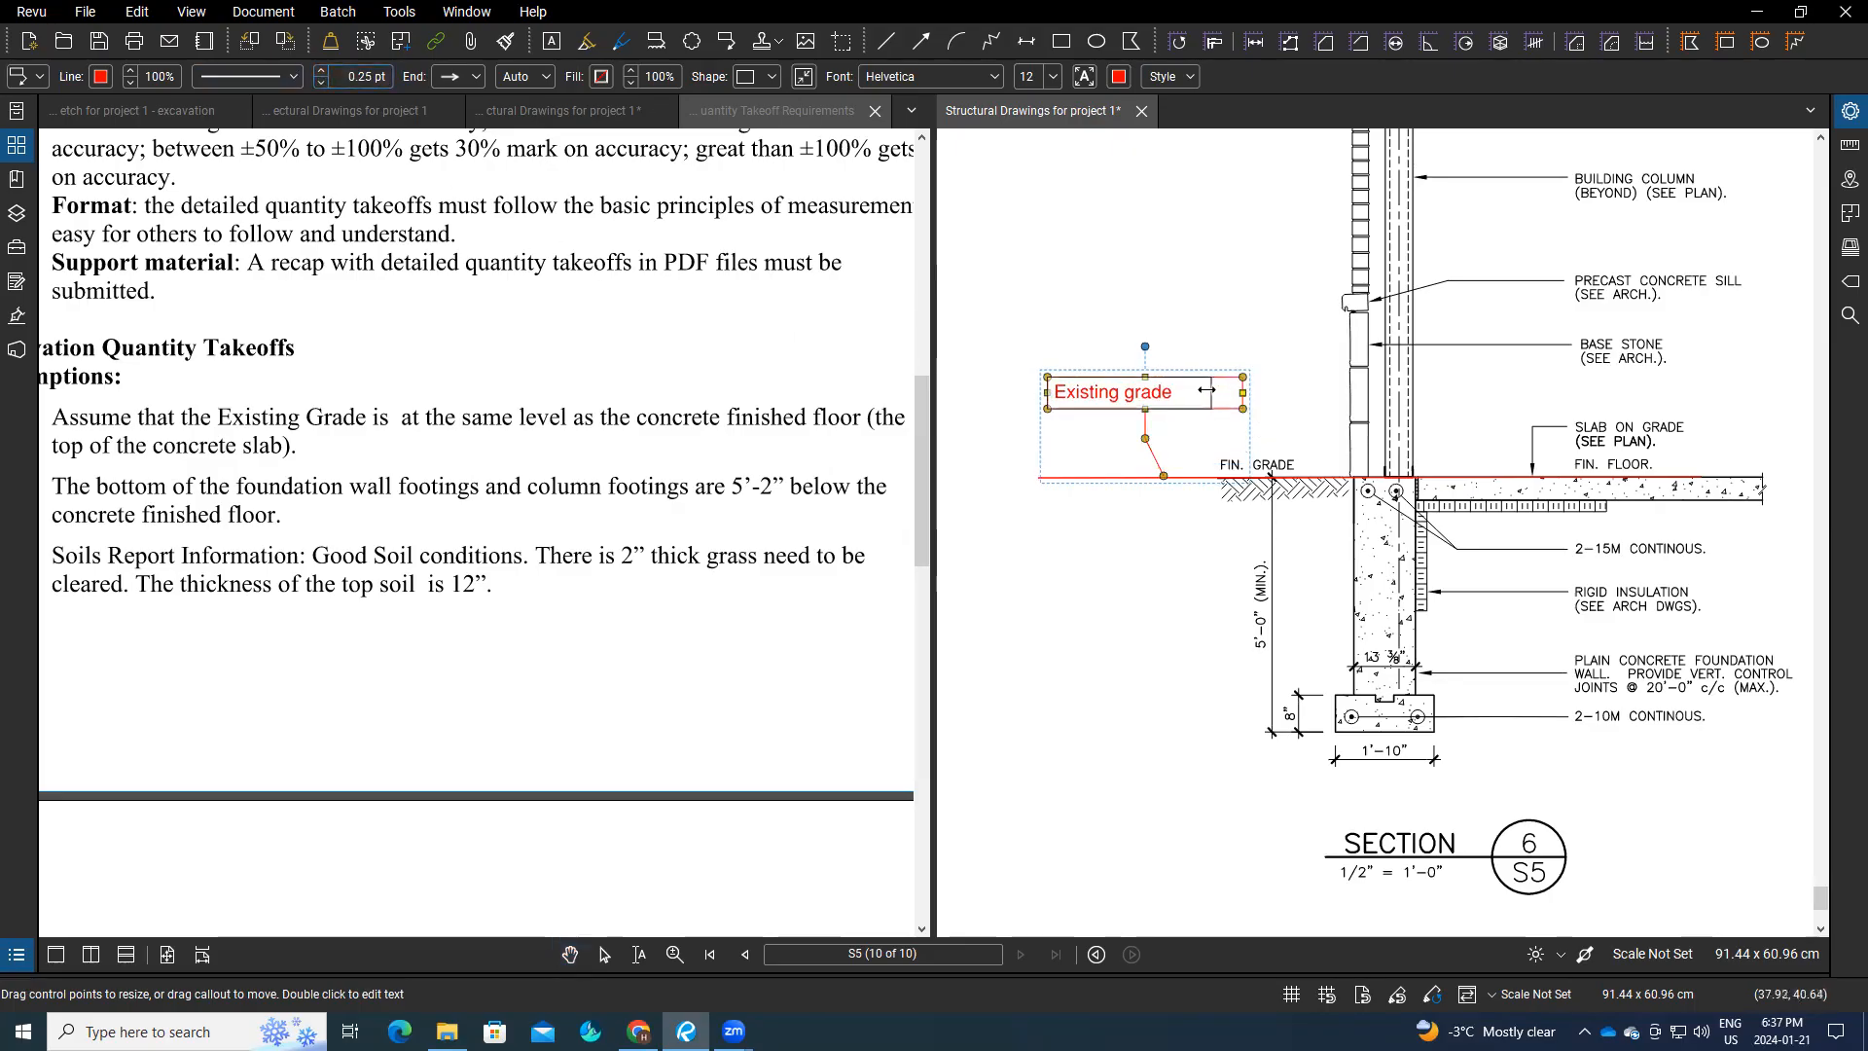
left_click_drag(1183, 399, 1195, 399)
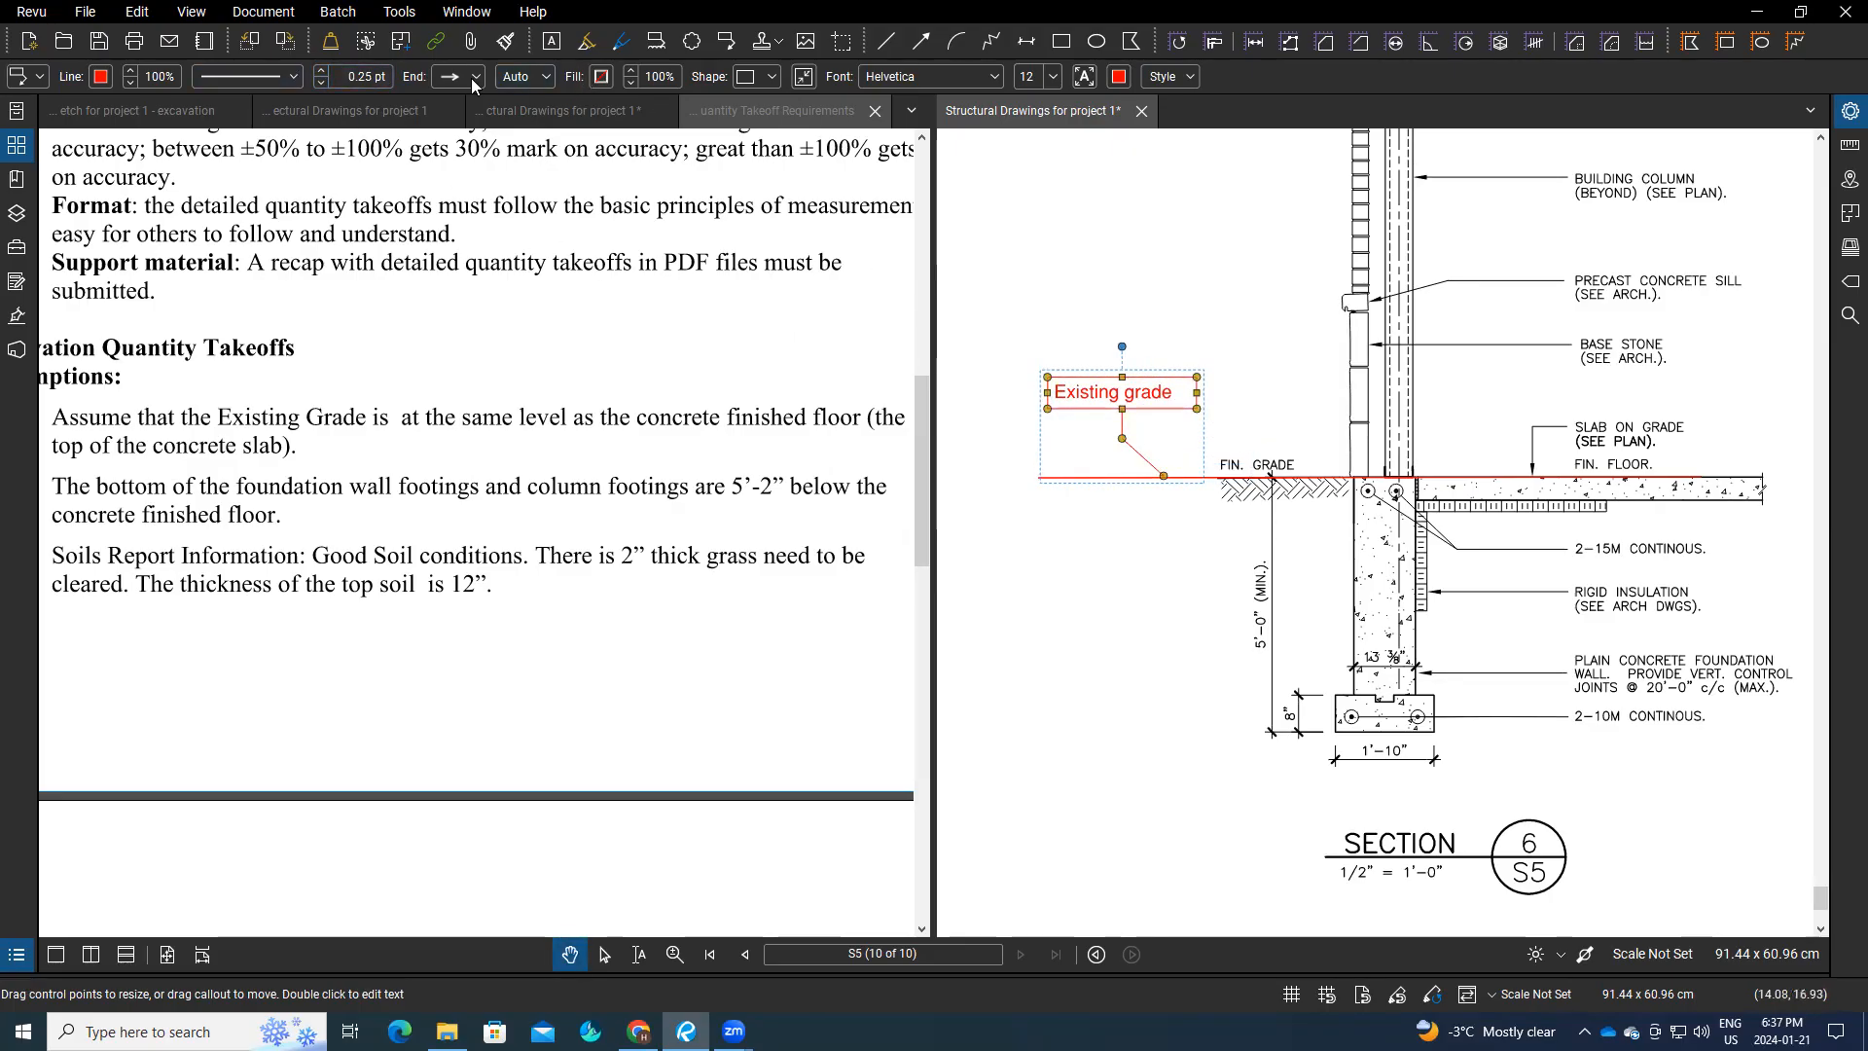
left_click(324, 73)
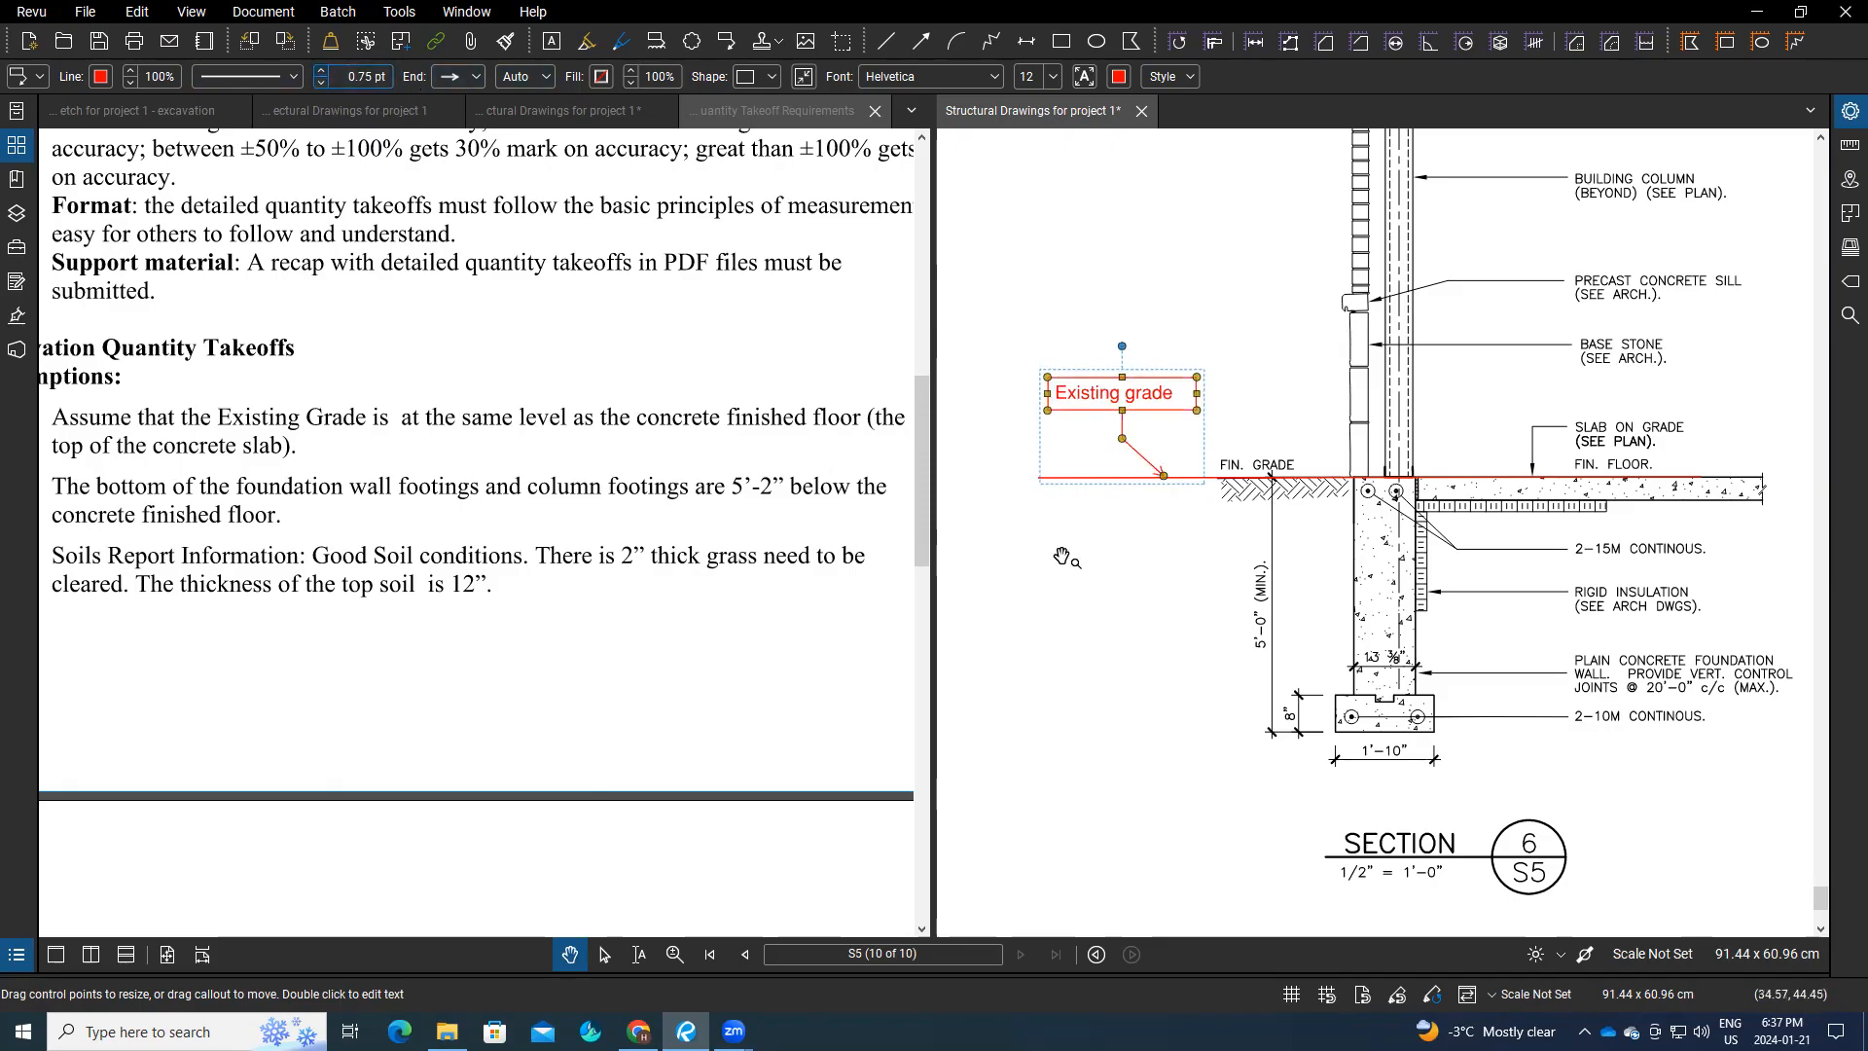
left_click(1049, 652)
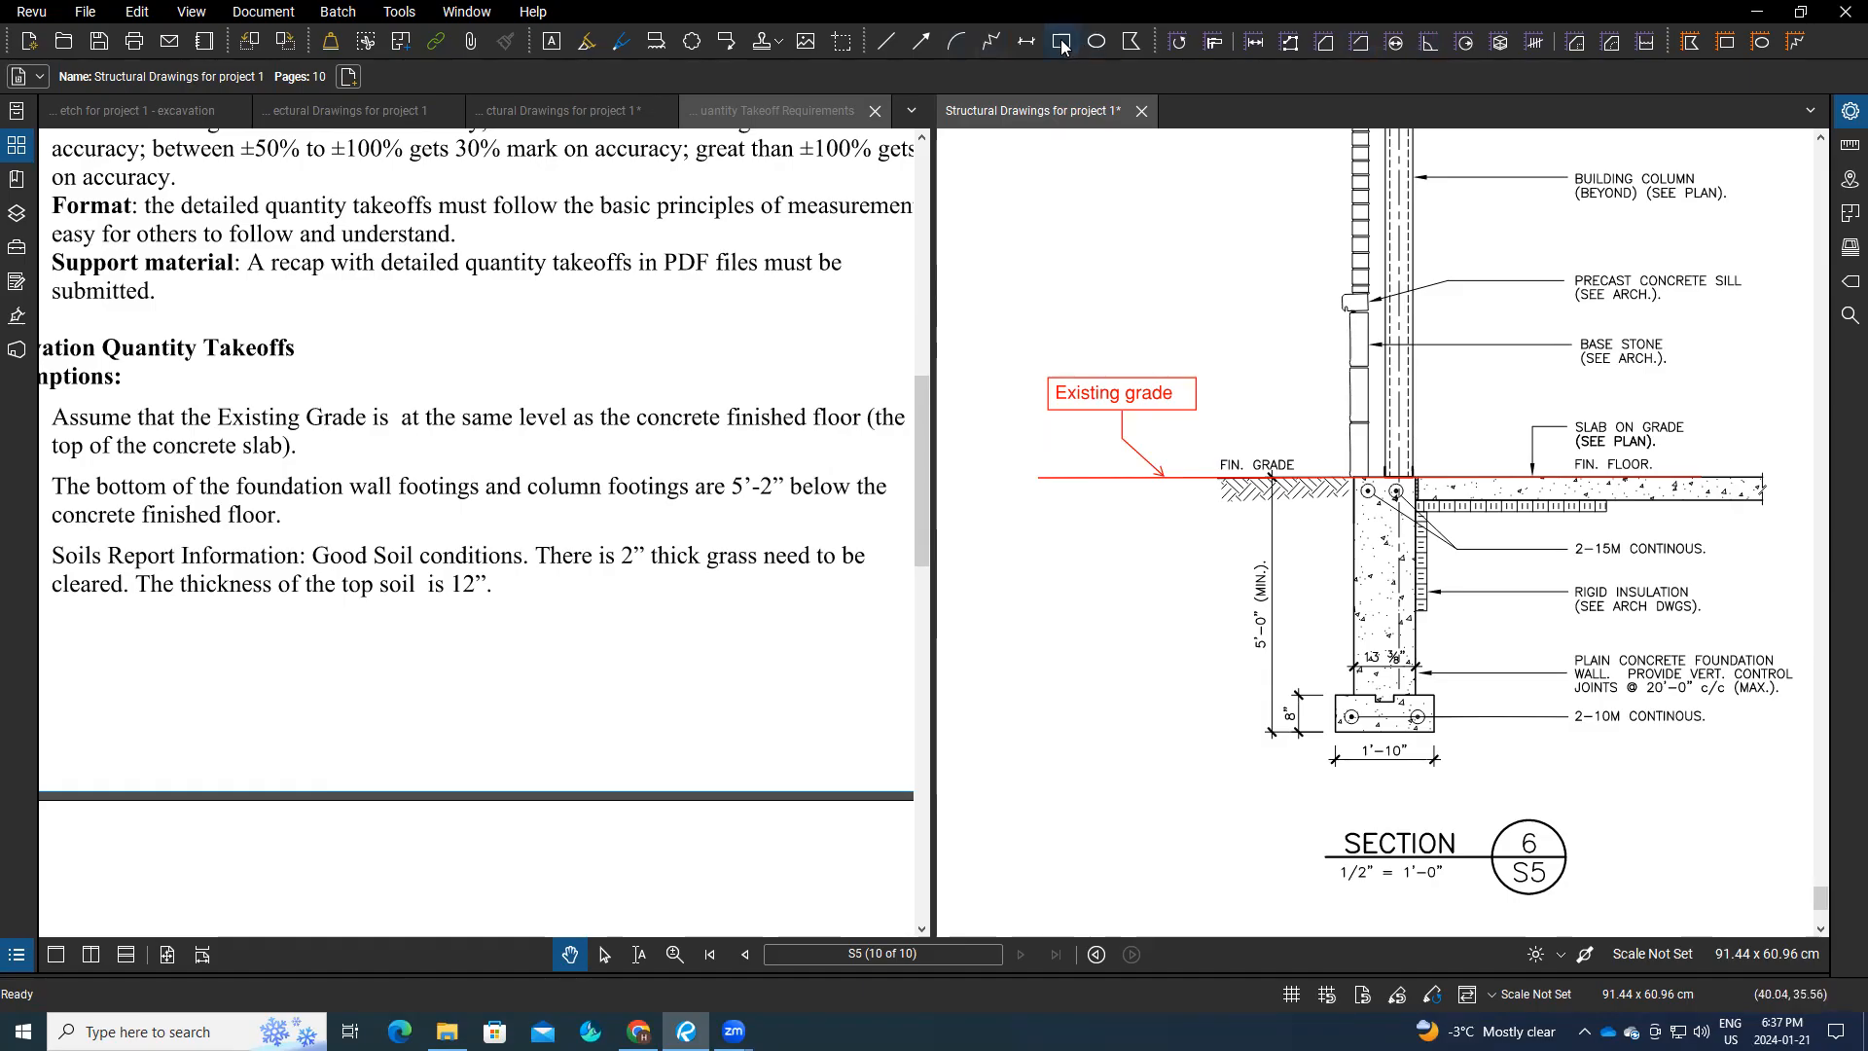
Step: Draw a thin light green rectangle just below the existing grade line for the grass layer and dimension it as 2"
key("r")
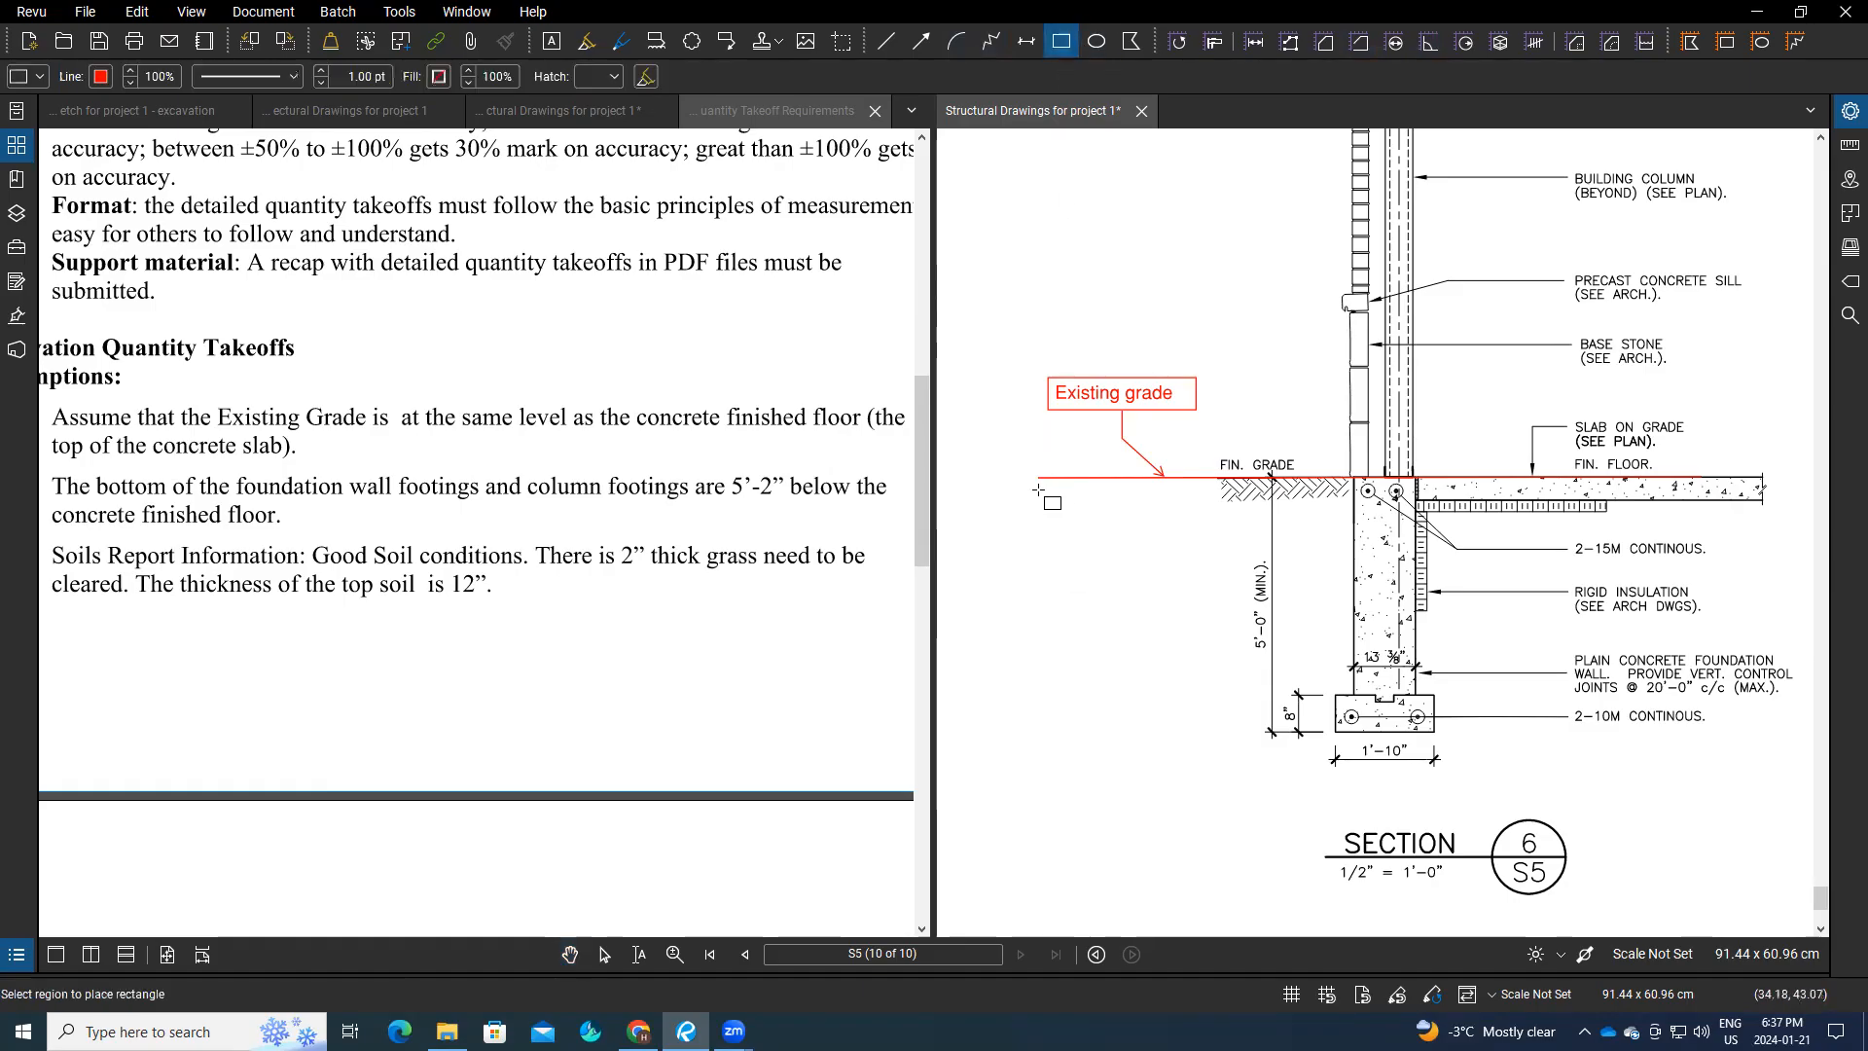
left_click_drag(1037, 477, 1762, 487)
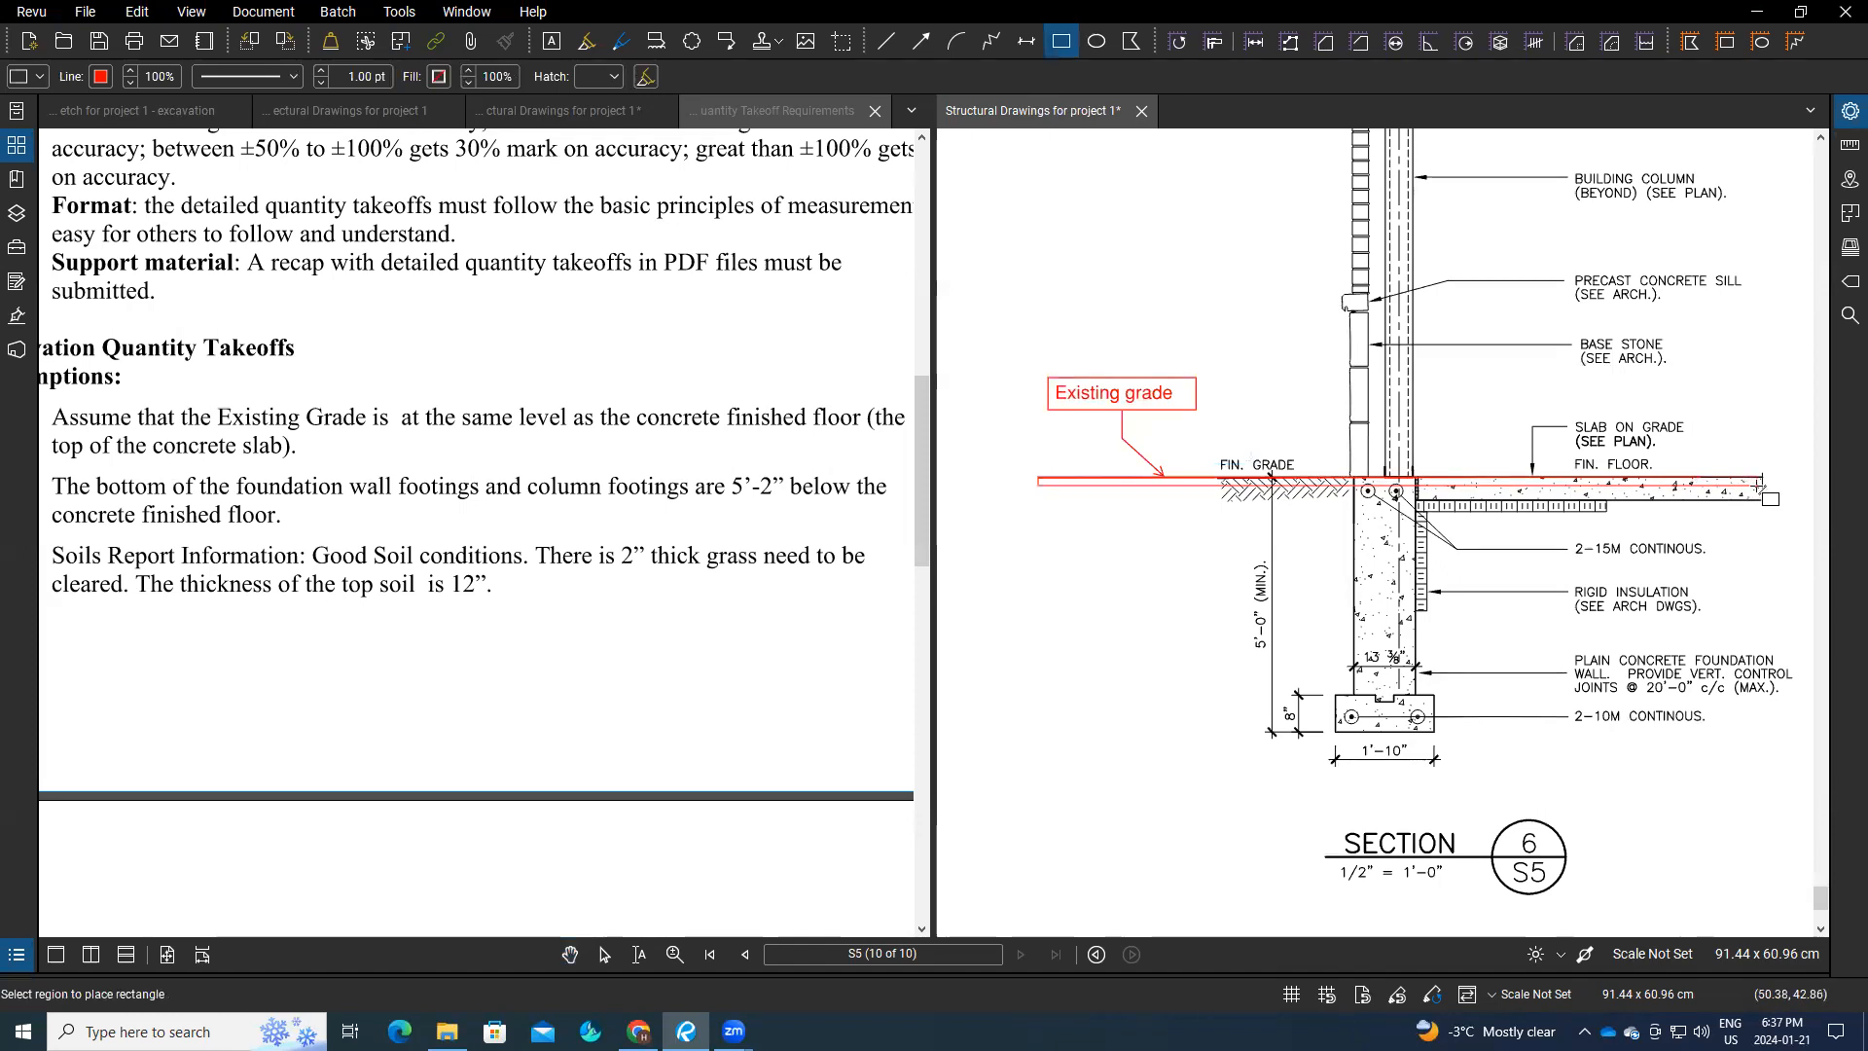
left_click(439, 76)
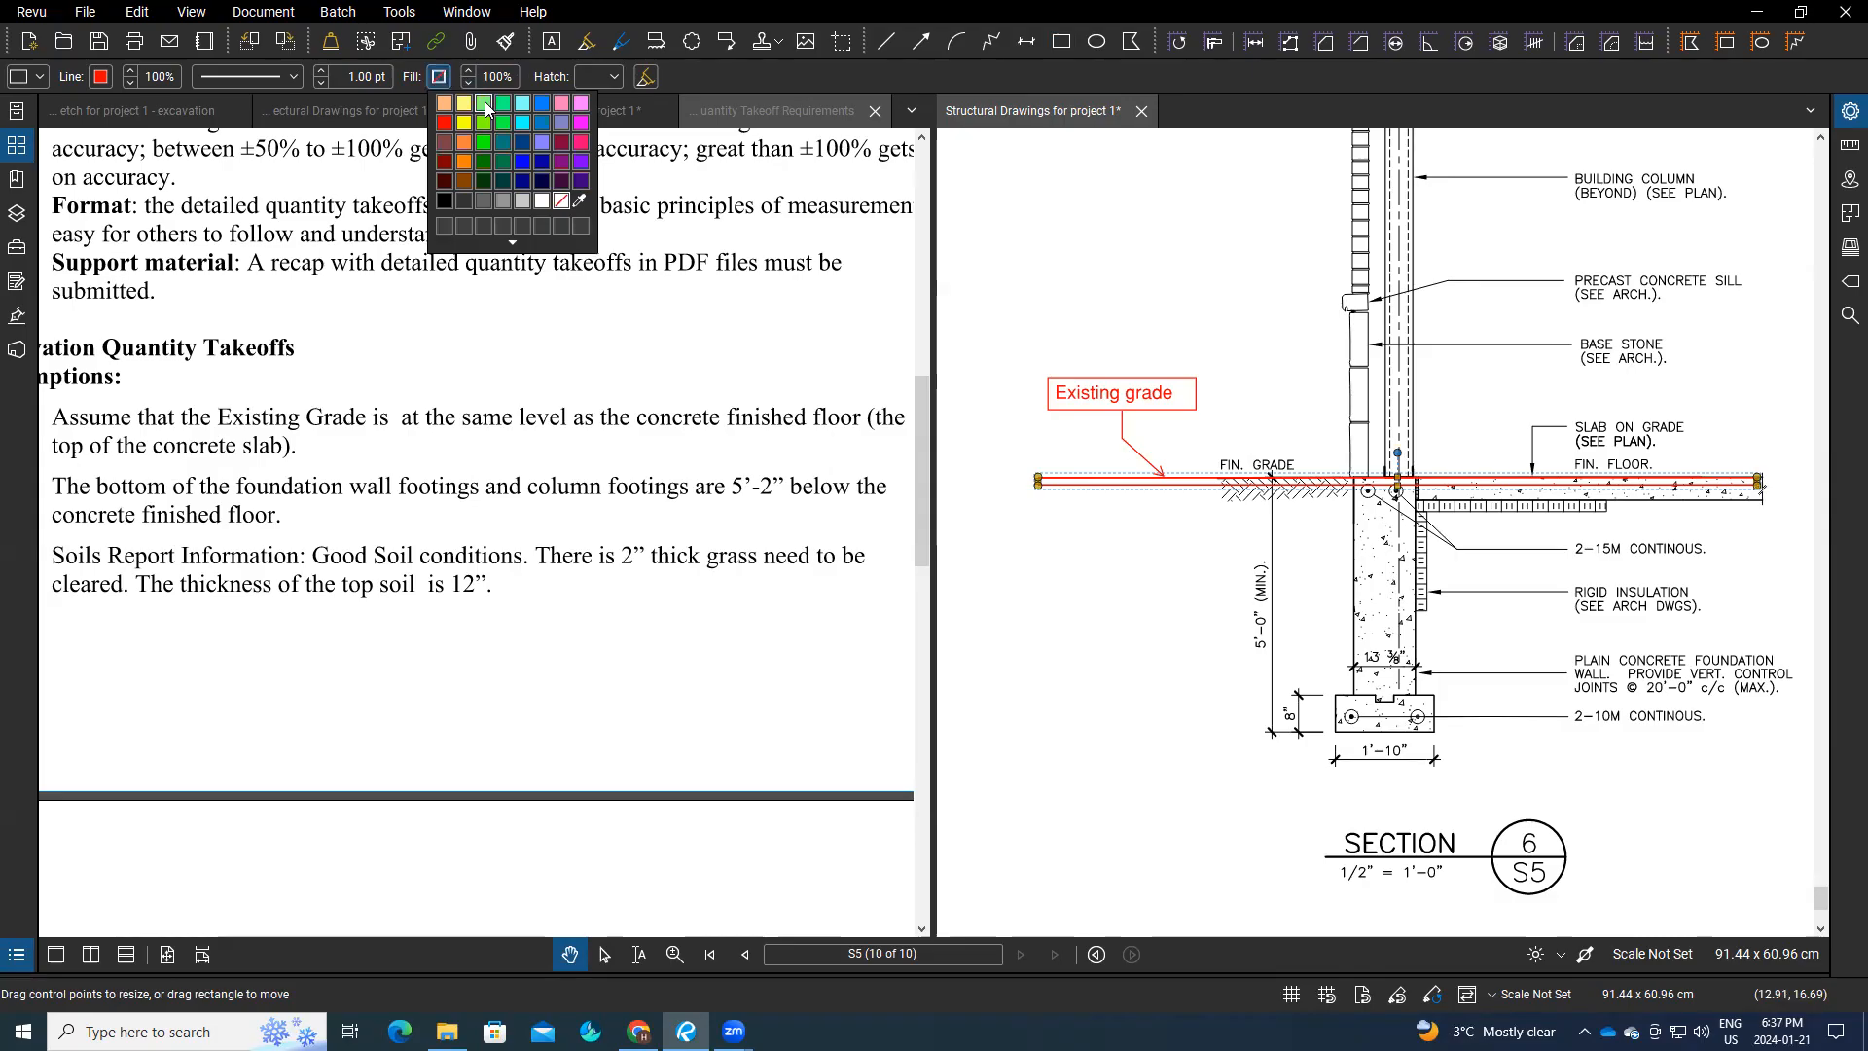
left_click(488, 112)
left_click(1126, 526)
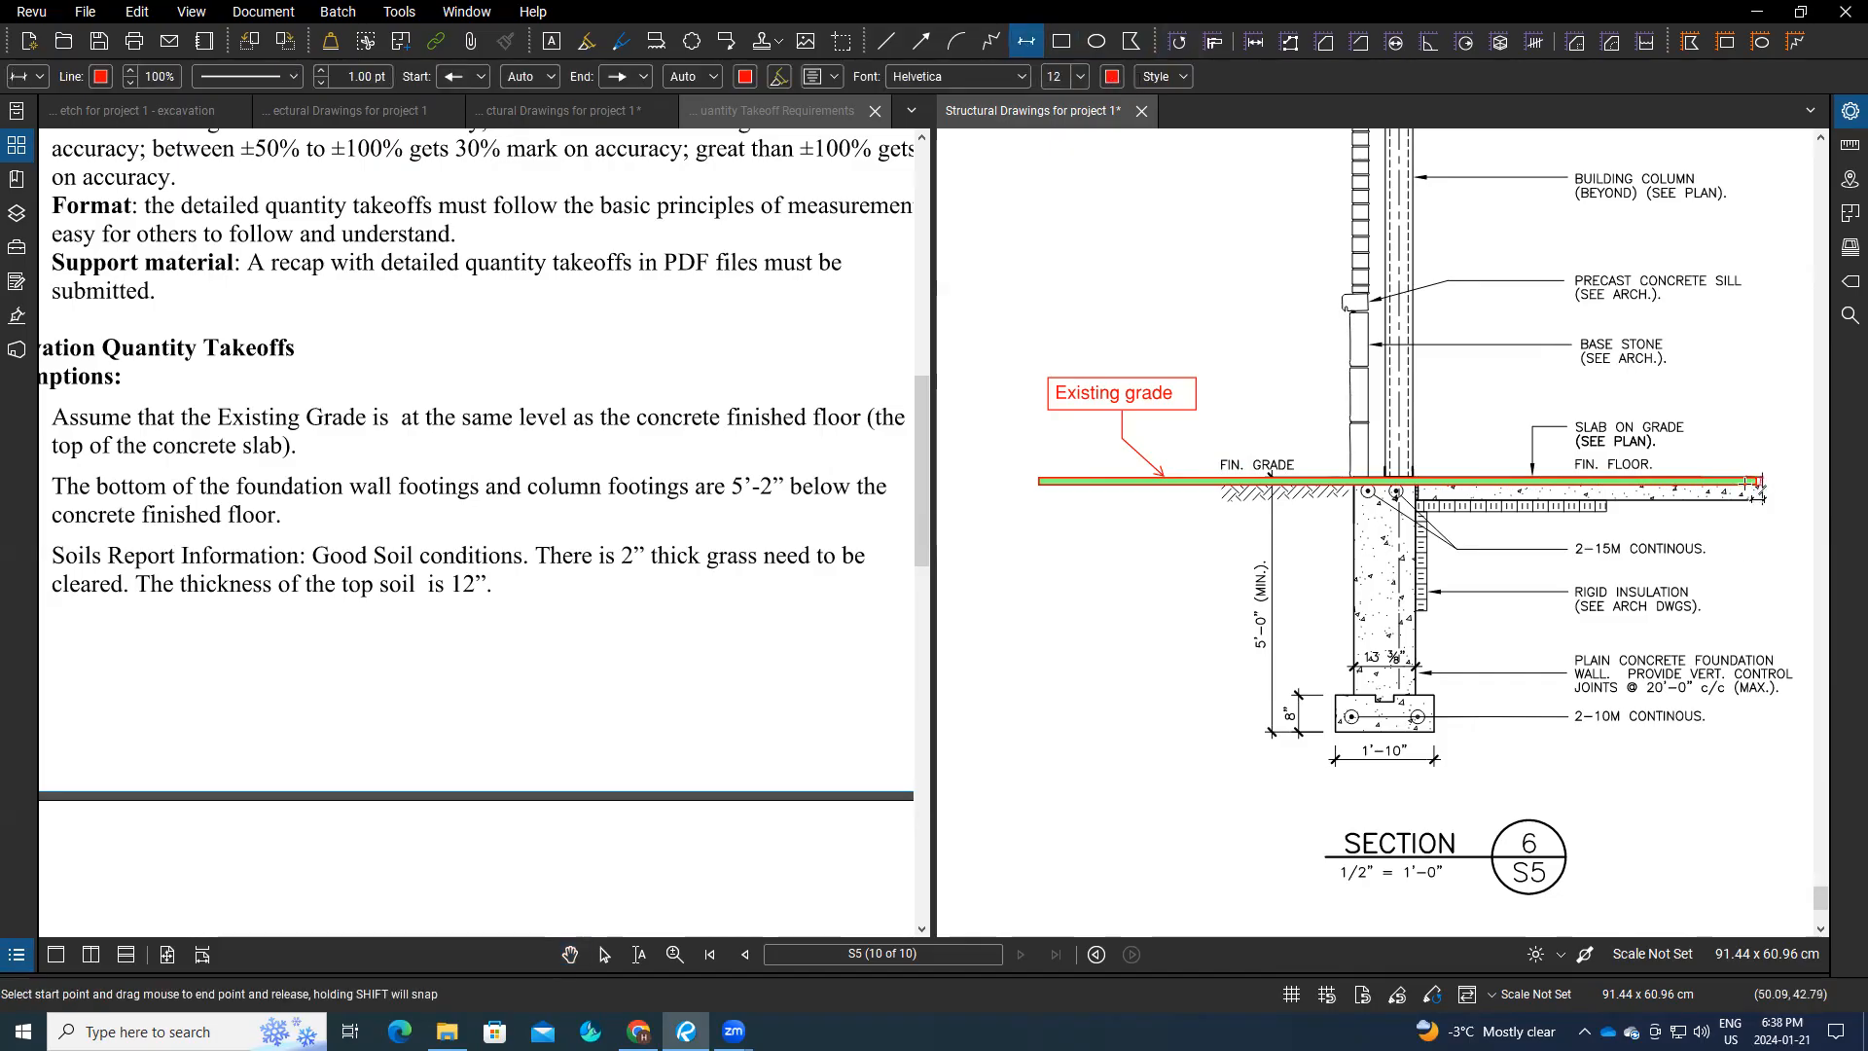
left_click_drag(1759, 480, 1761, 495)
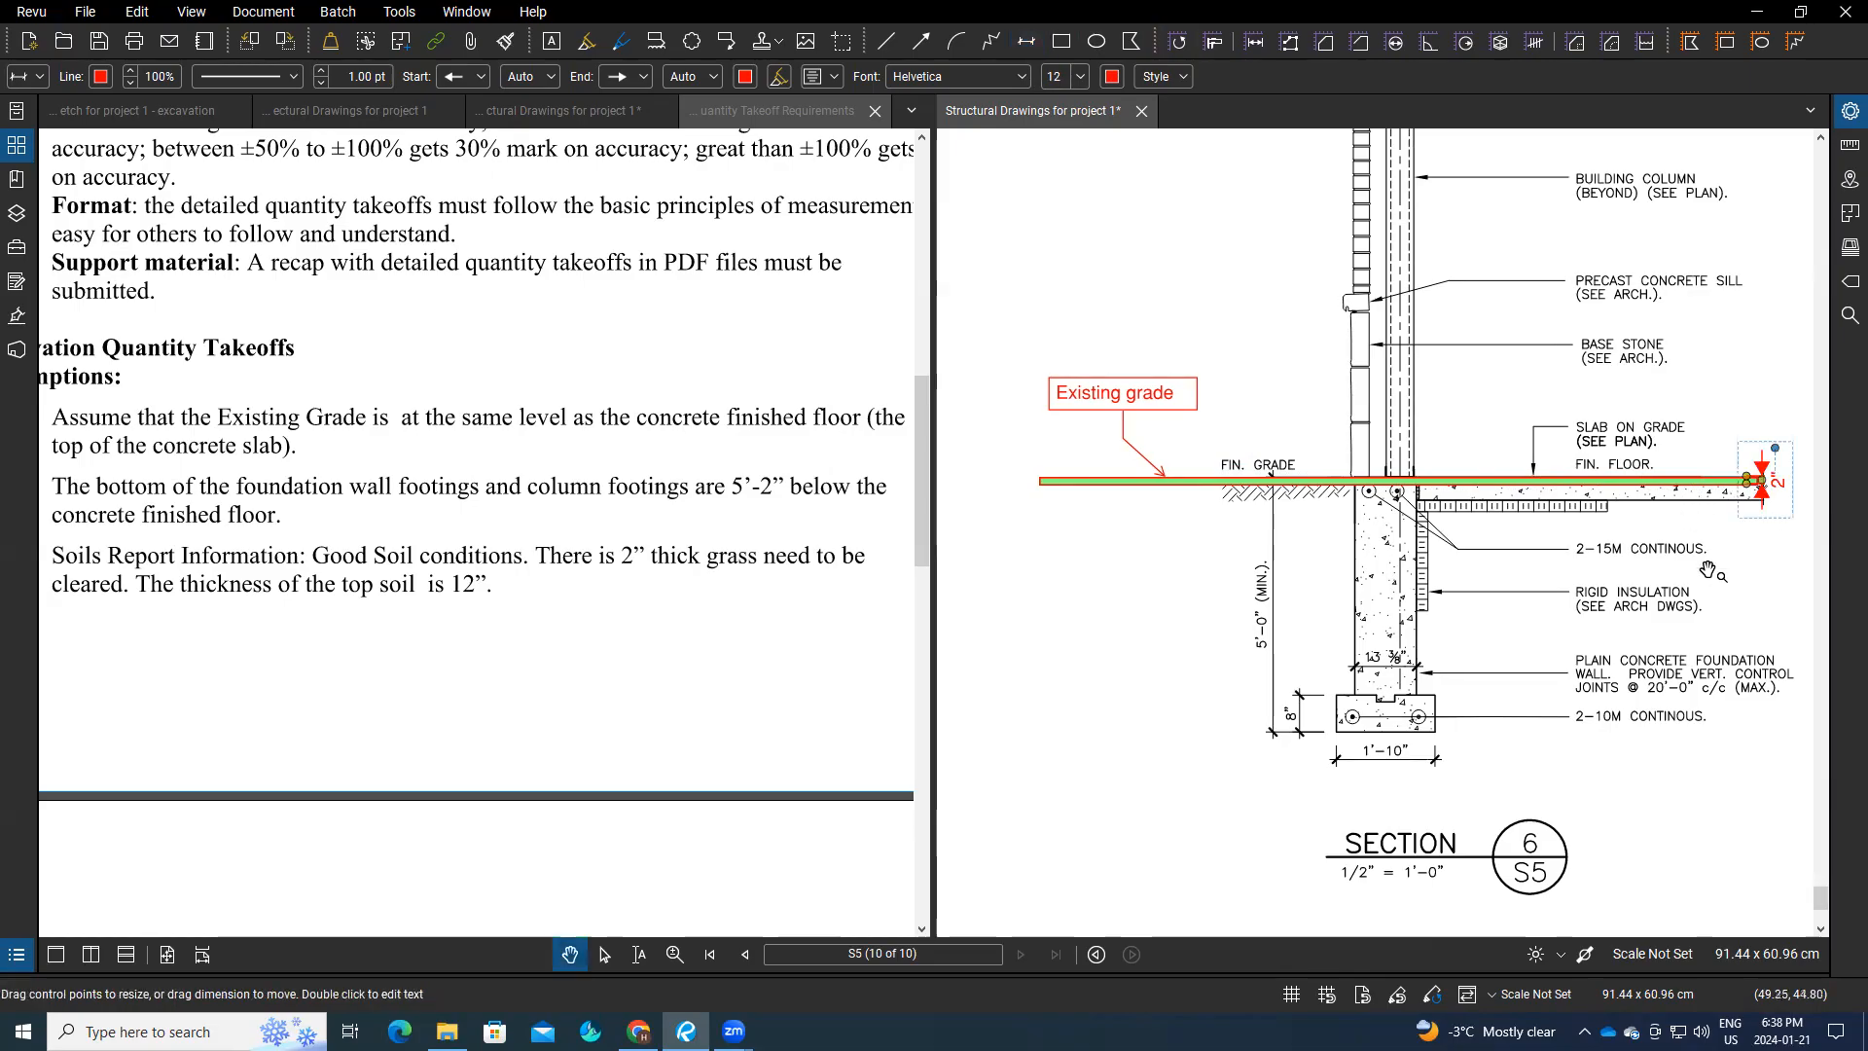
key("Escape")
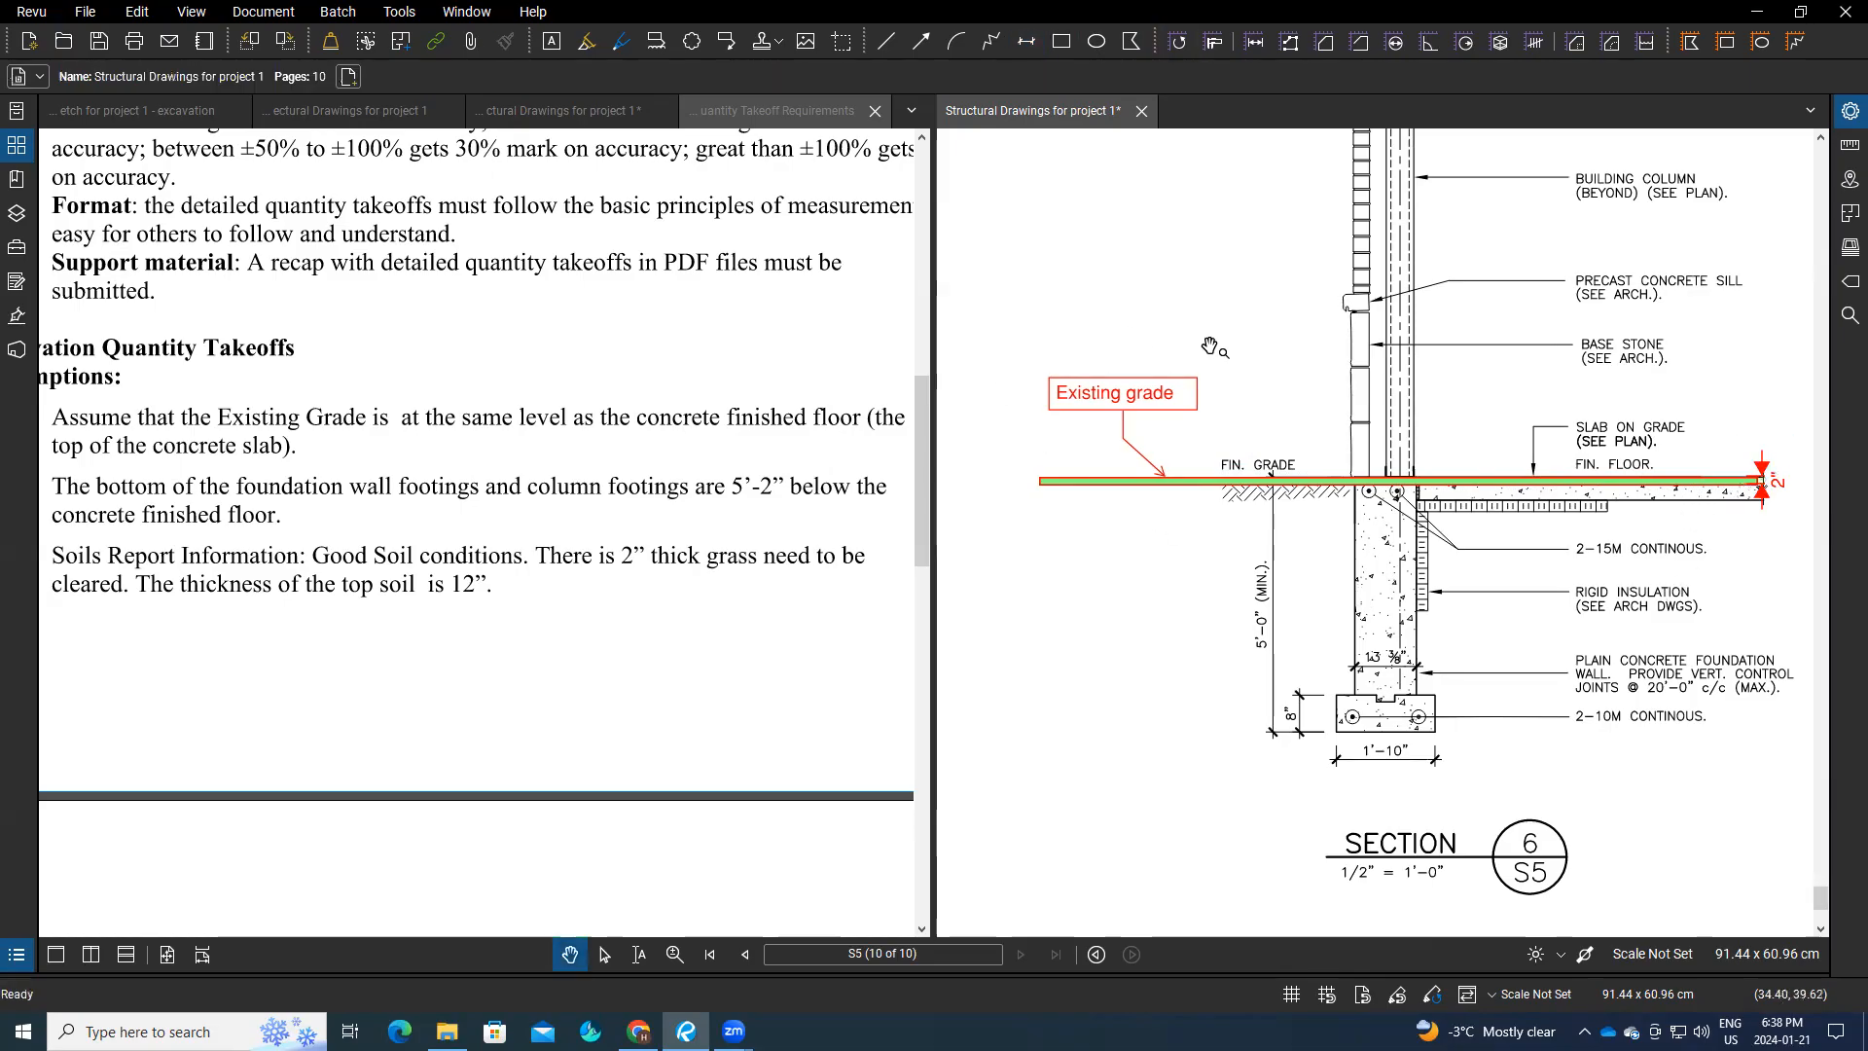
Step: Draw a light orange rectangle directly under the grass layer for the topsoil and dimension it as 12"
left_click(1065, 42)
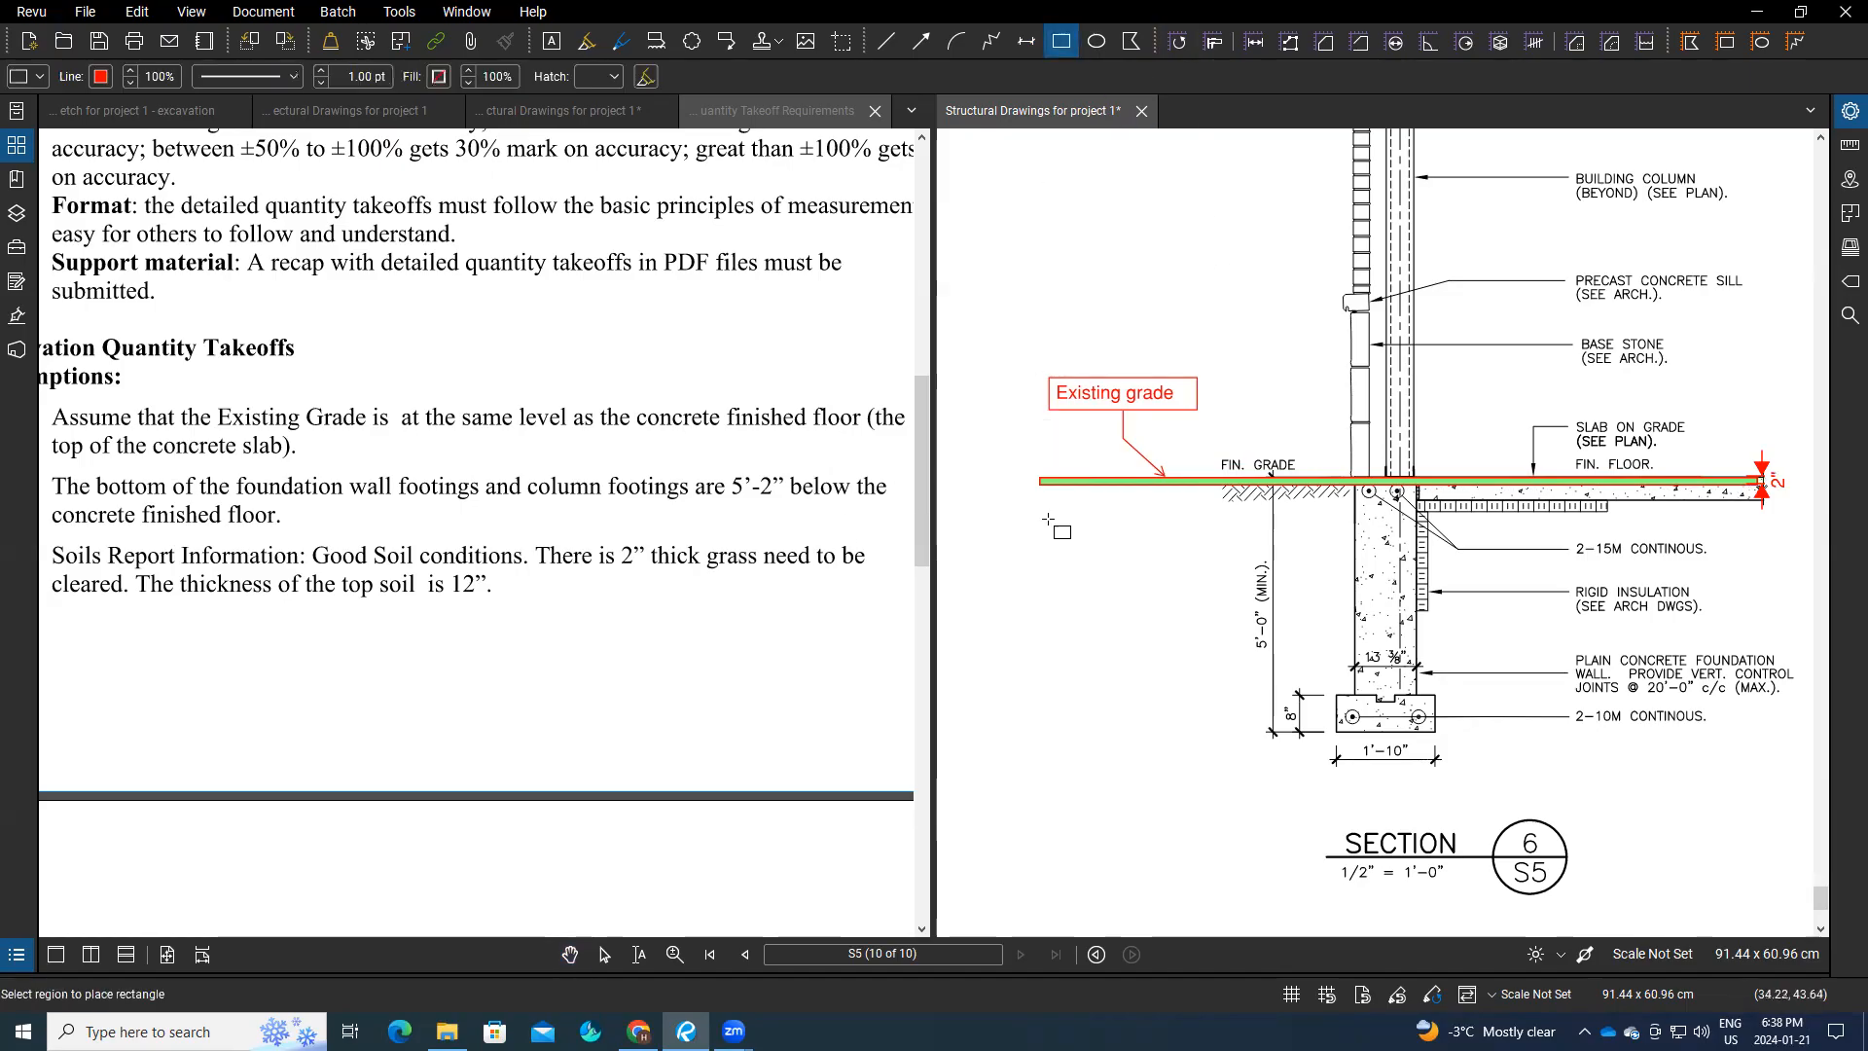
left_click_drag(1039, 483, 1761, 522)
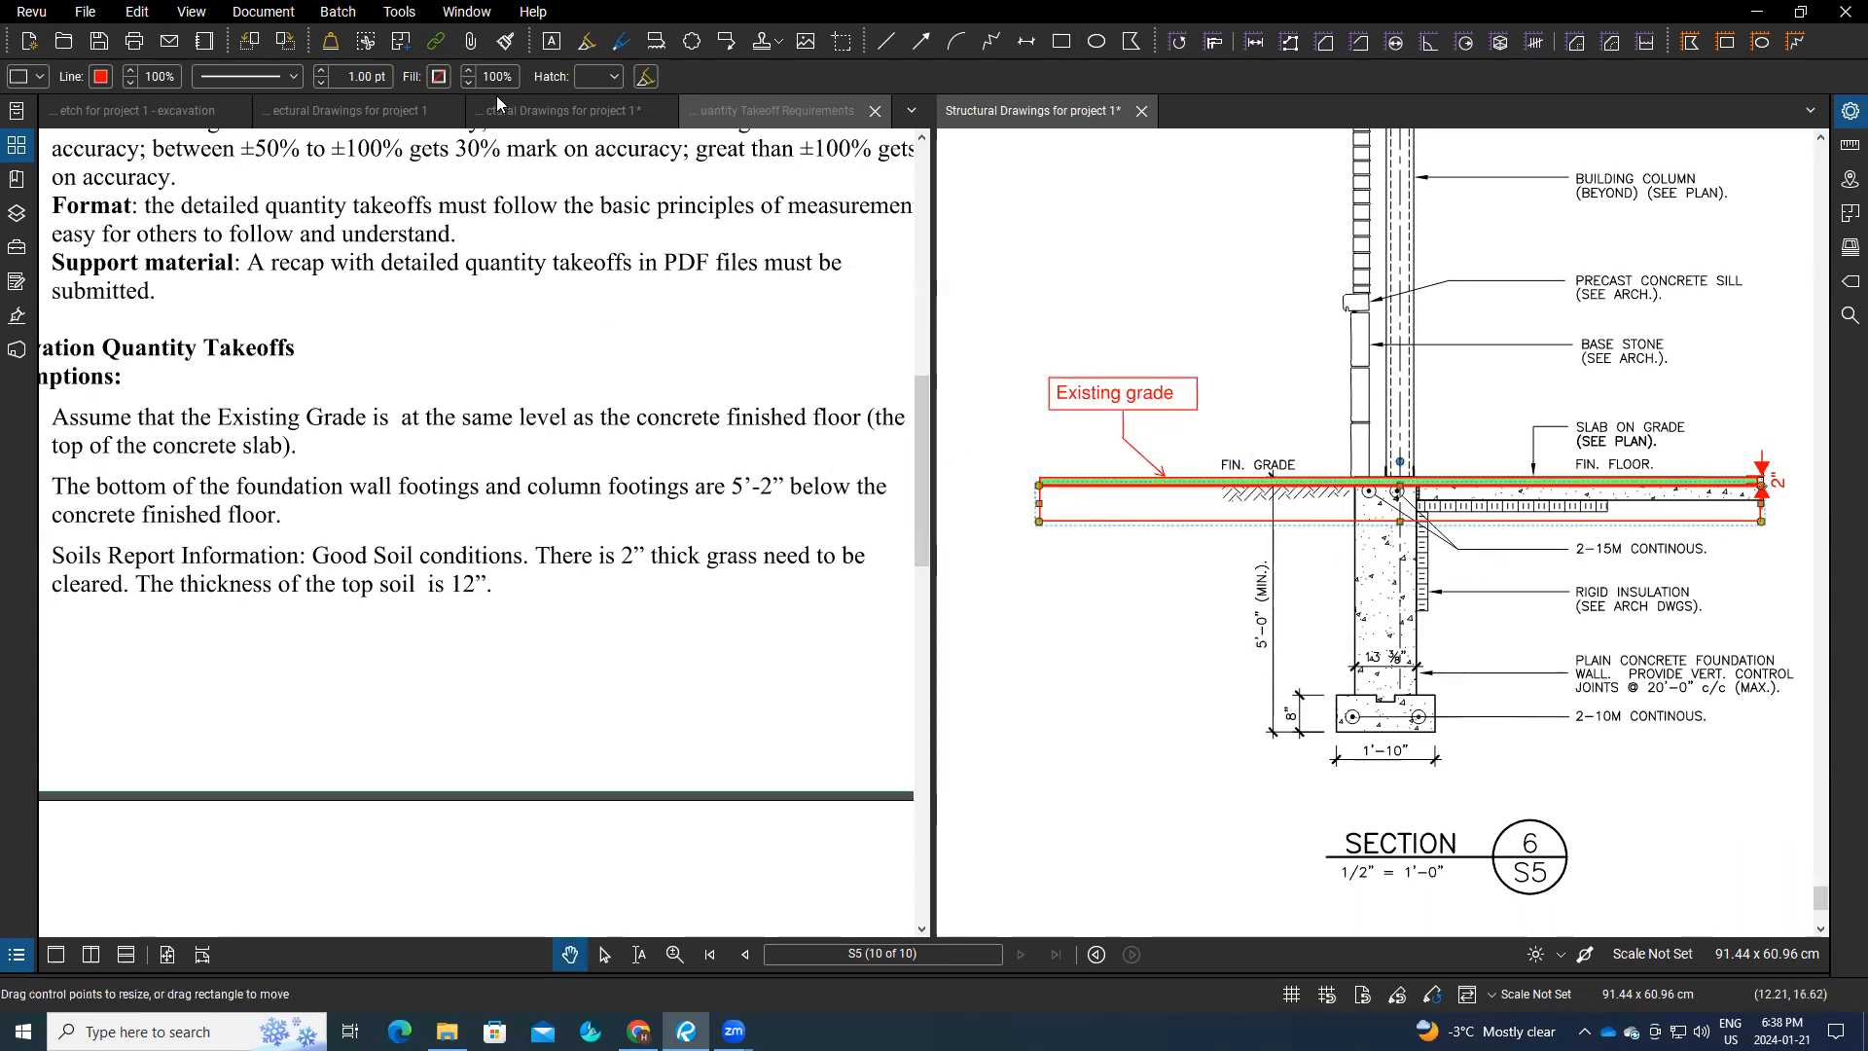
left_click(438, 75)
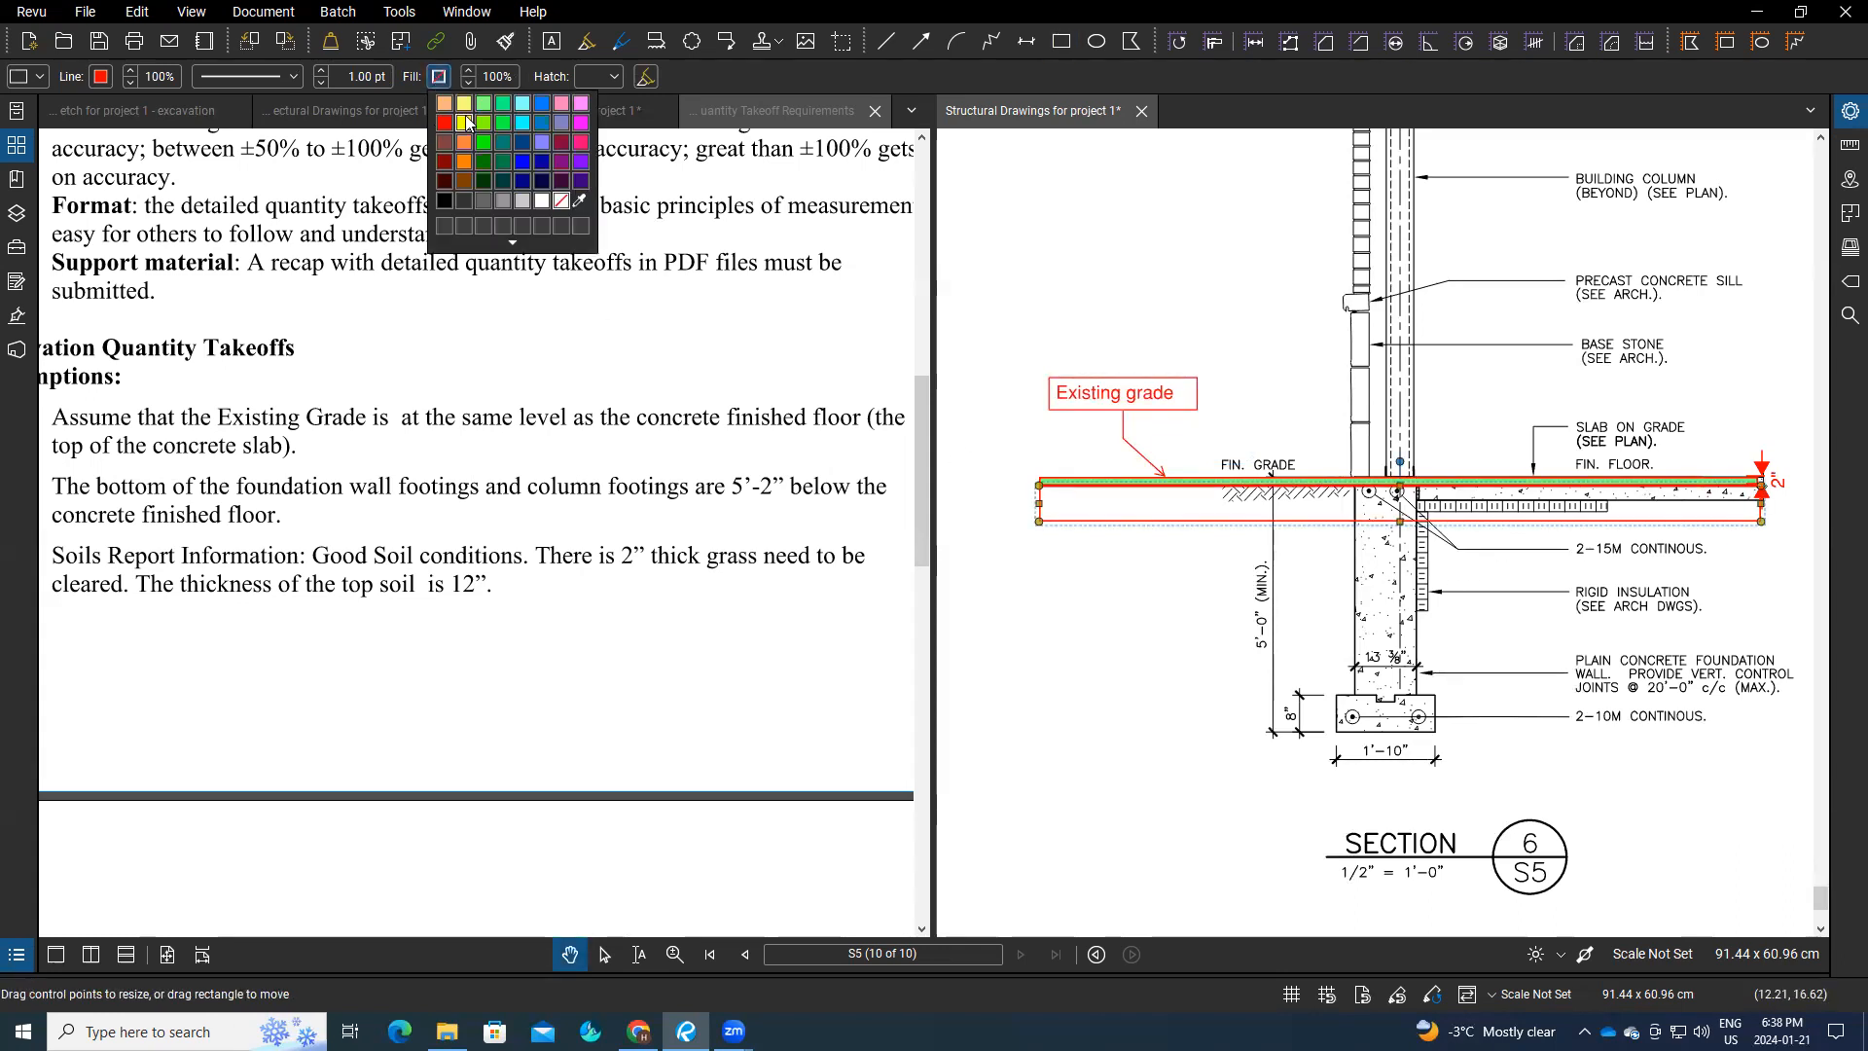
left_click(443, 103)
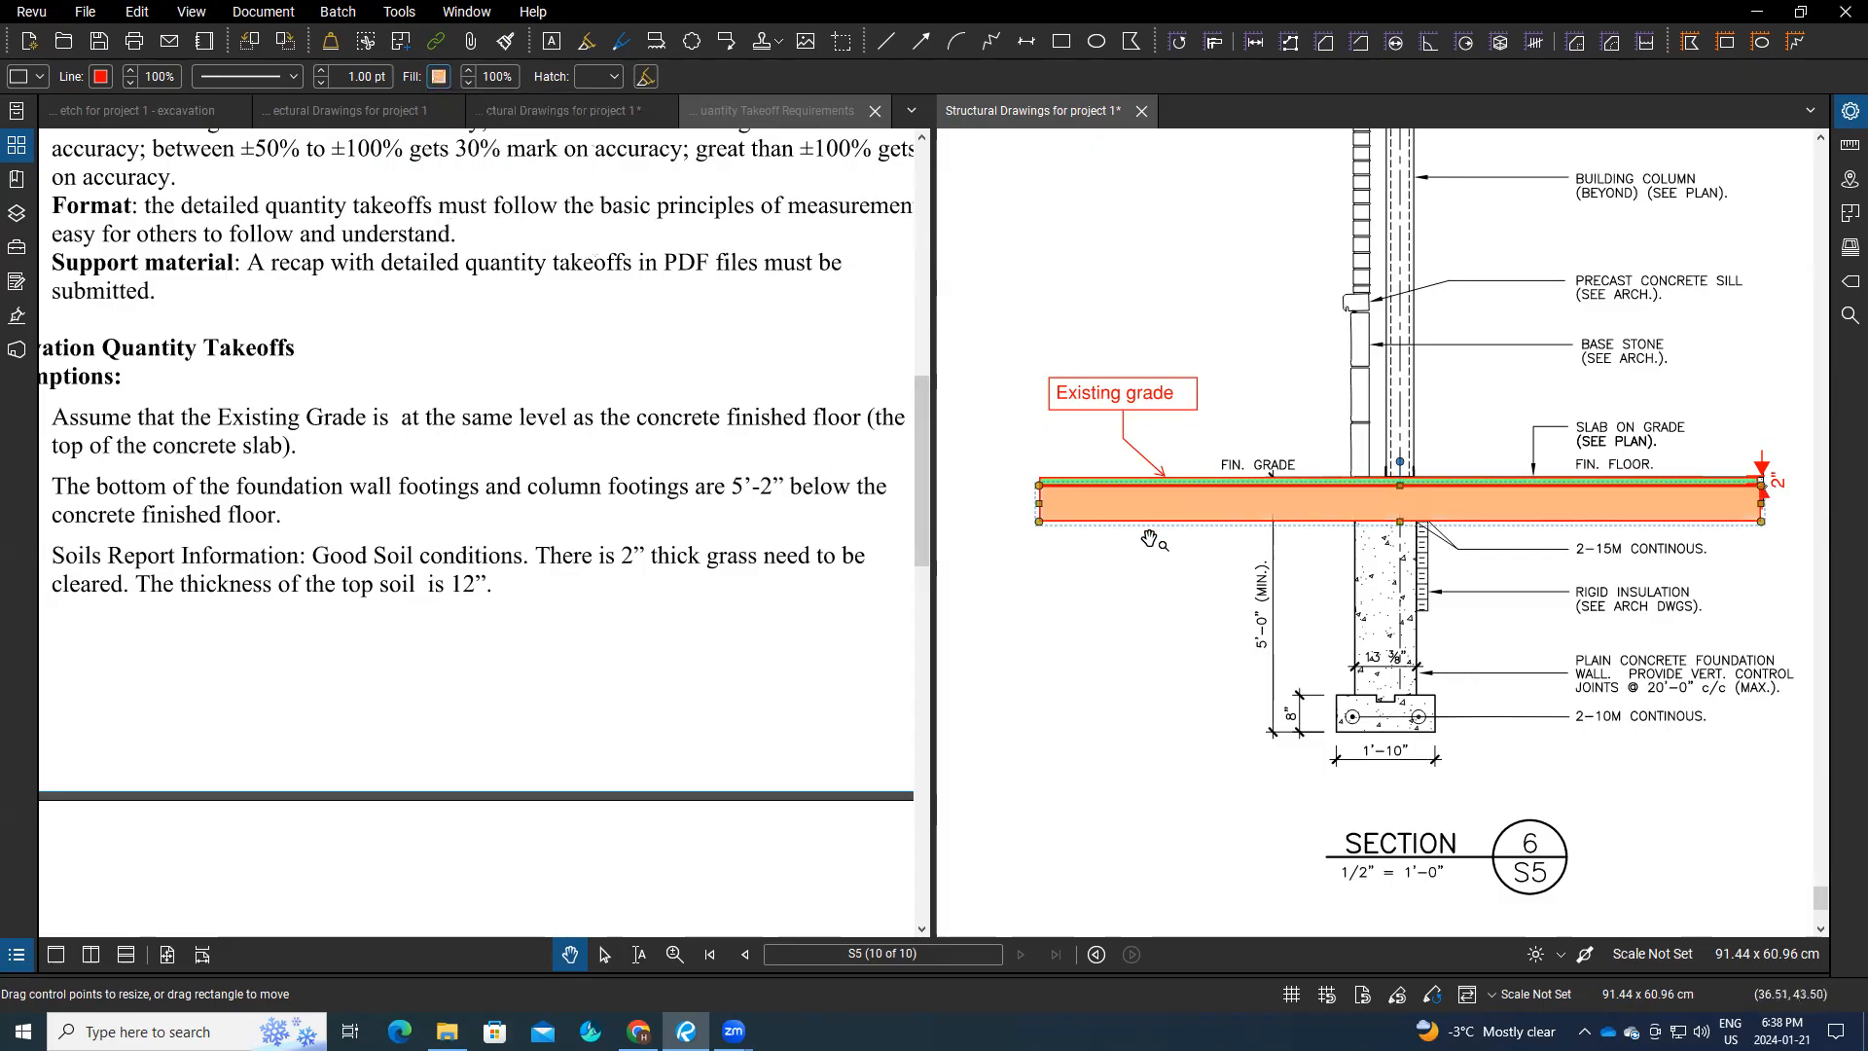
left_click(1157, 596)
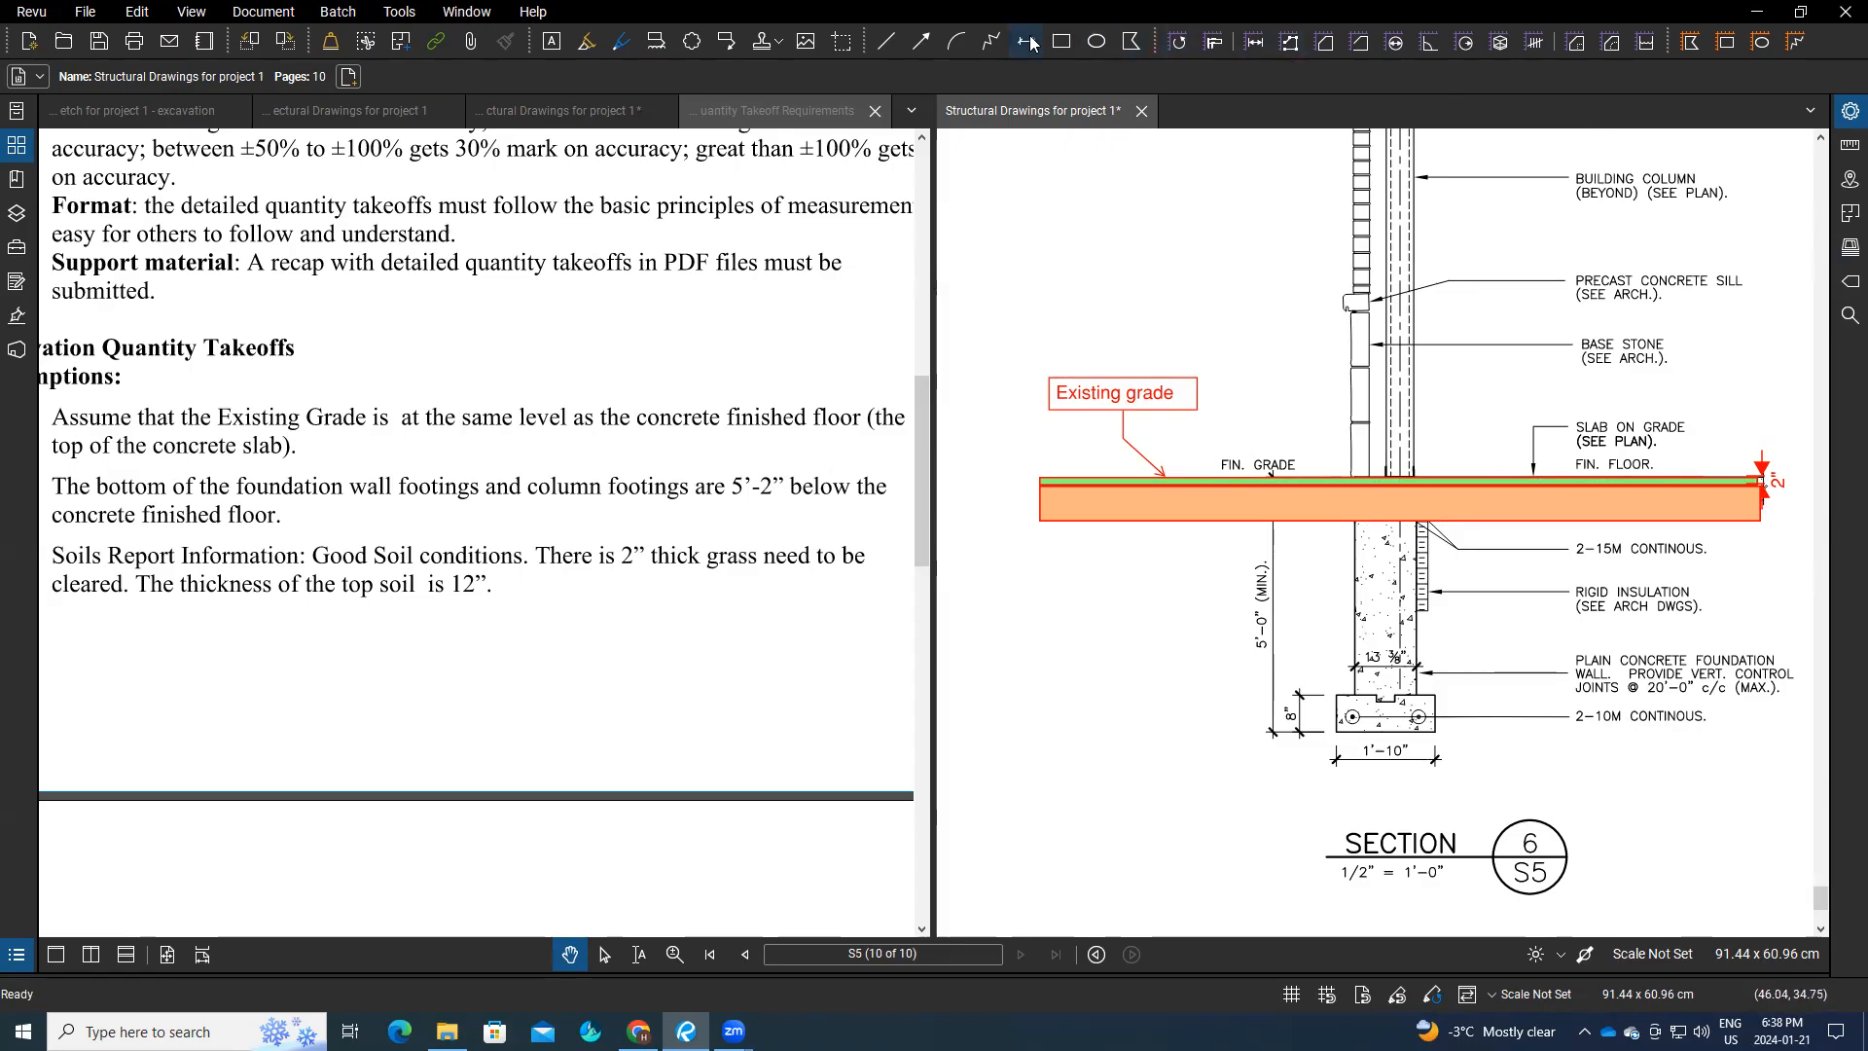
key("shift+l")
left_click_drag(1684, 492, 1690, 520)
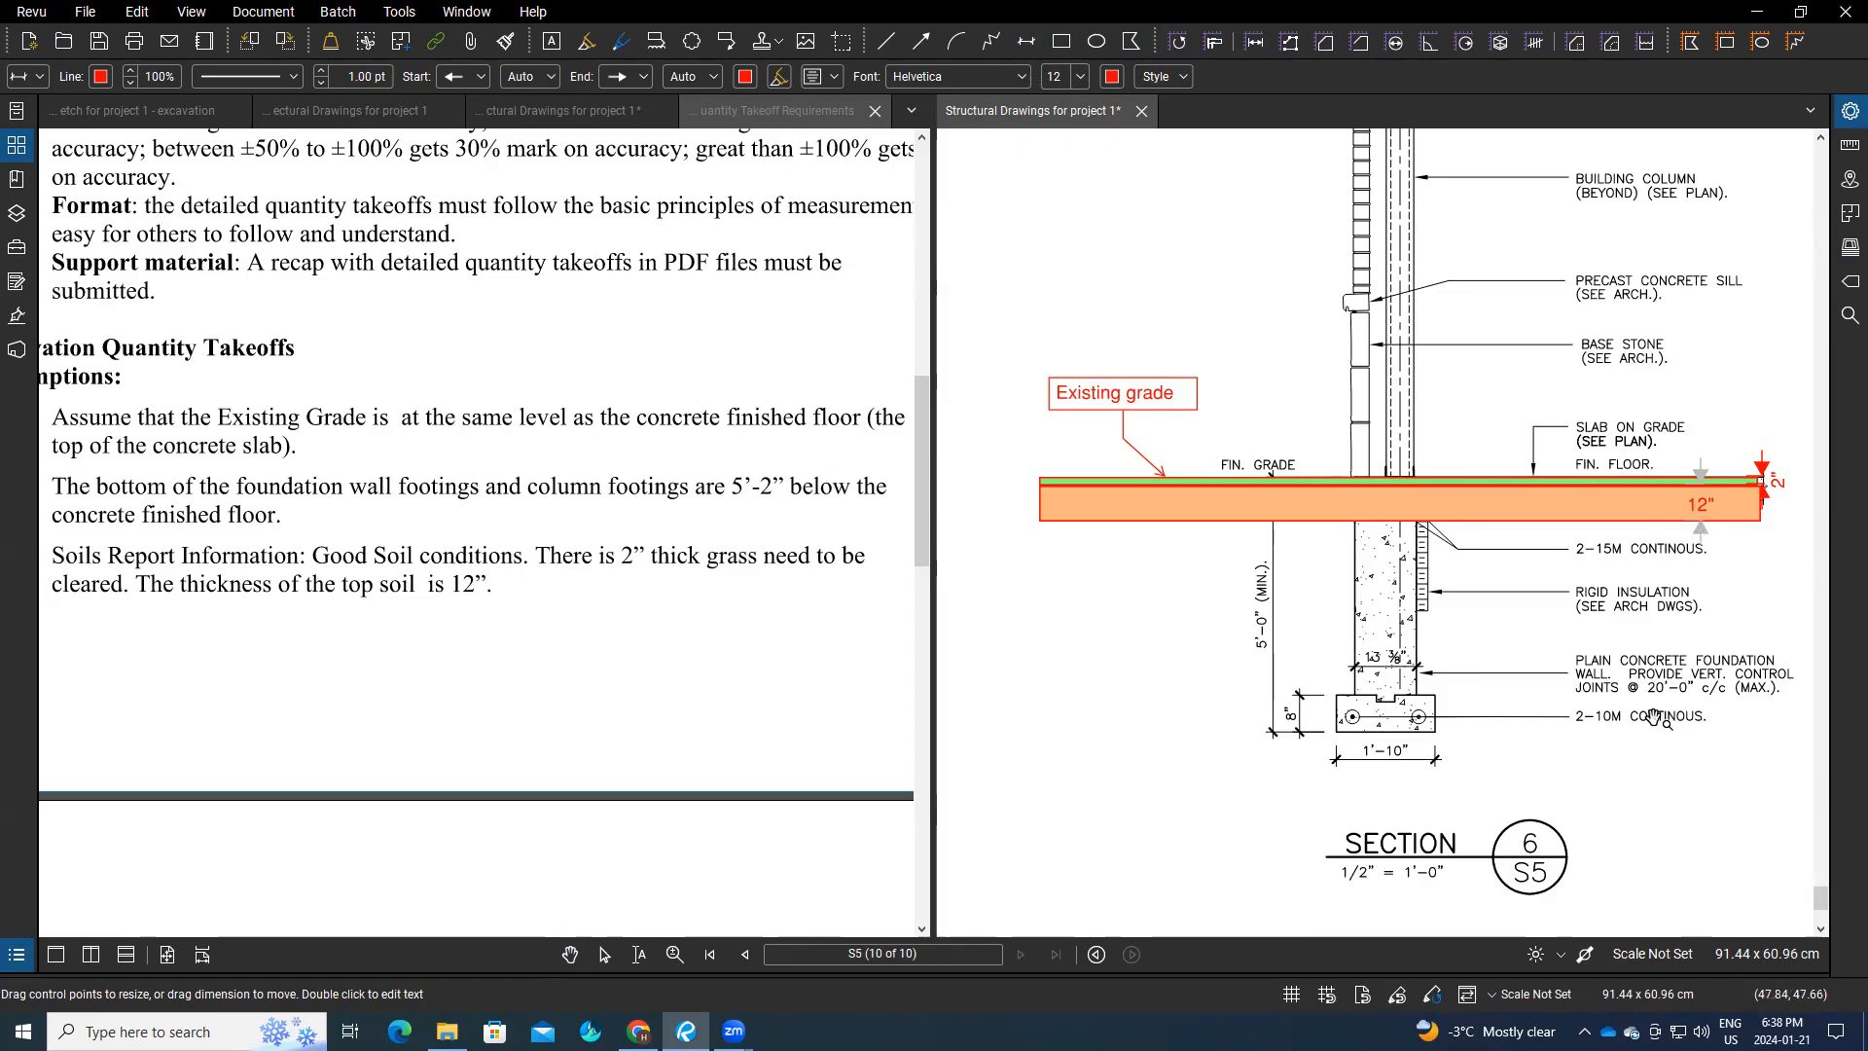
left_click(1413, 673)
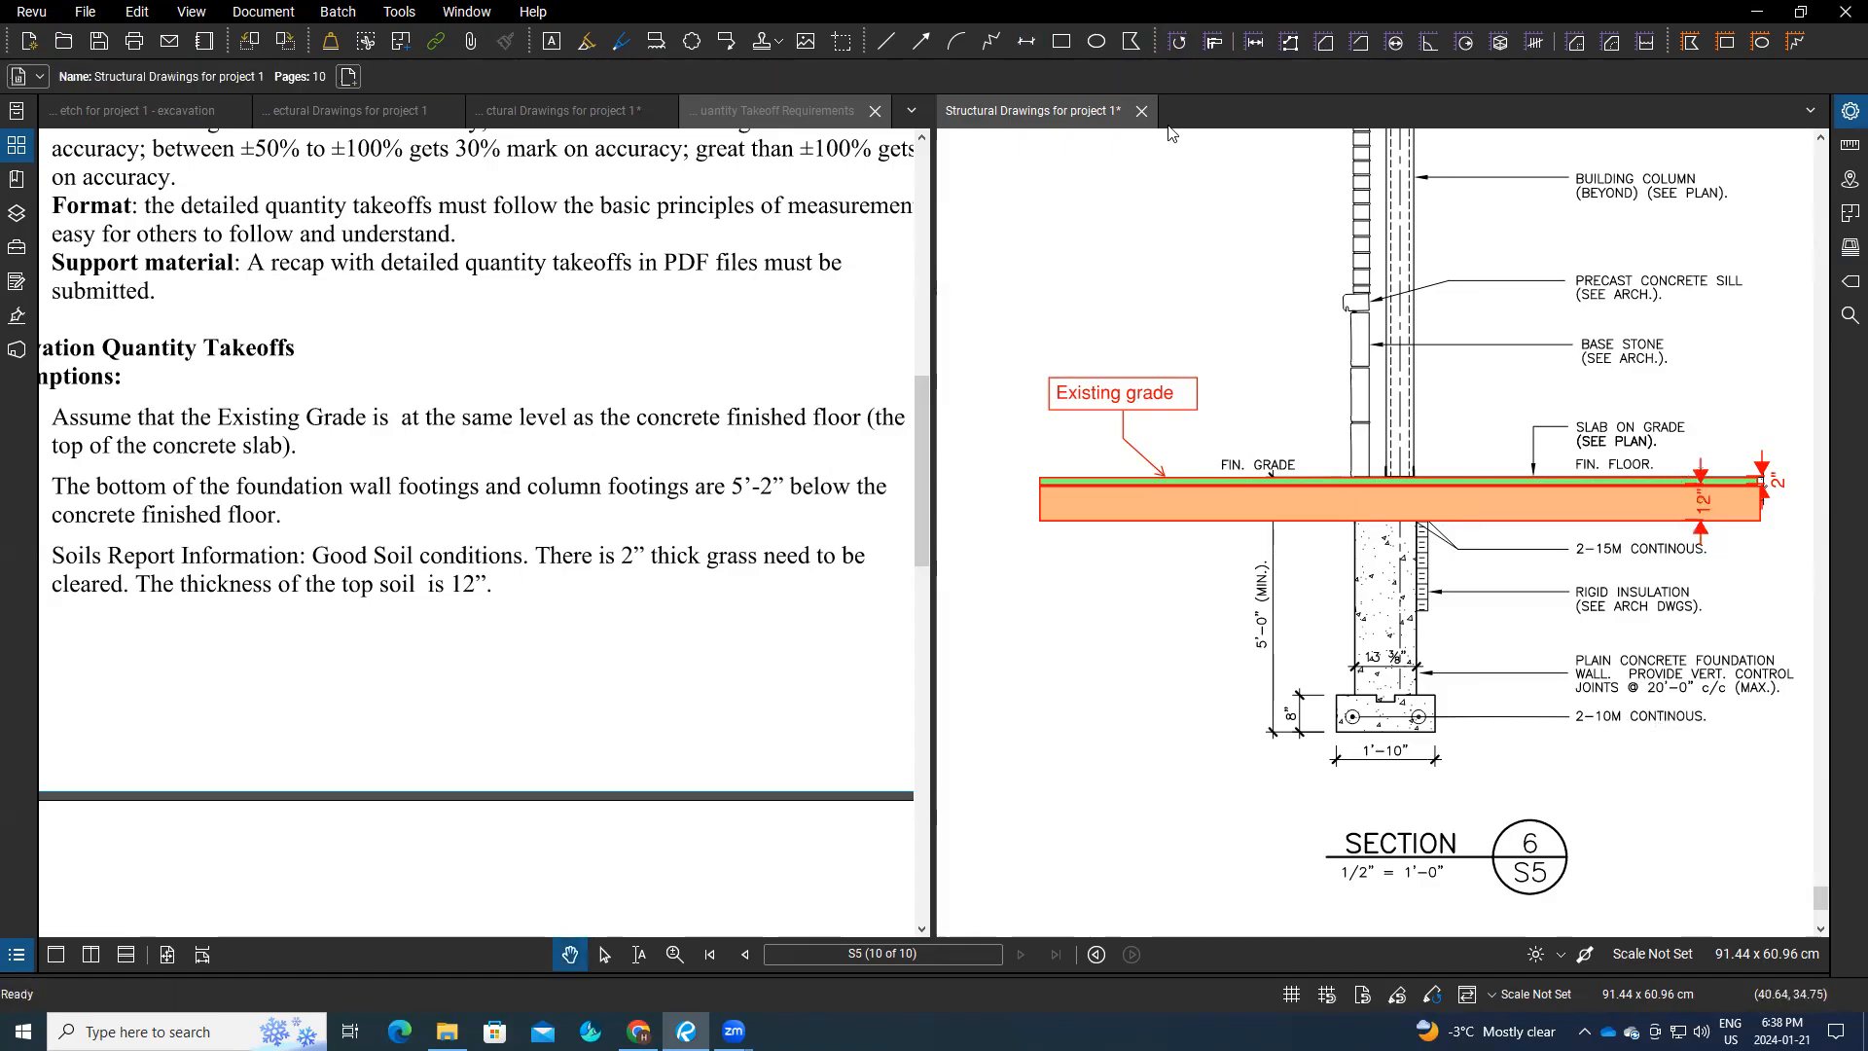
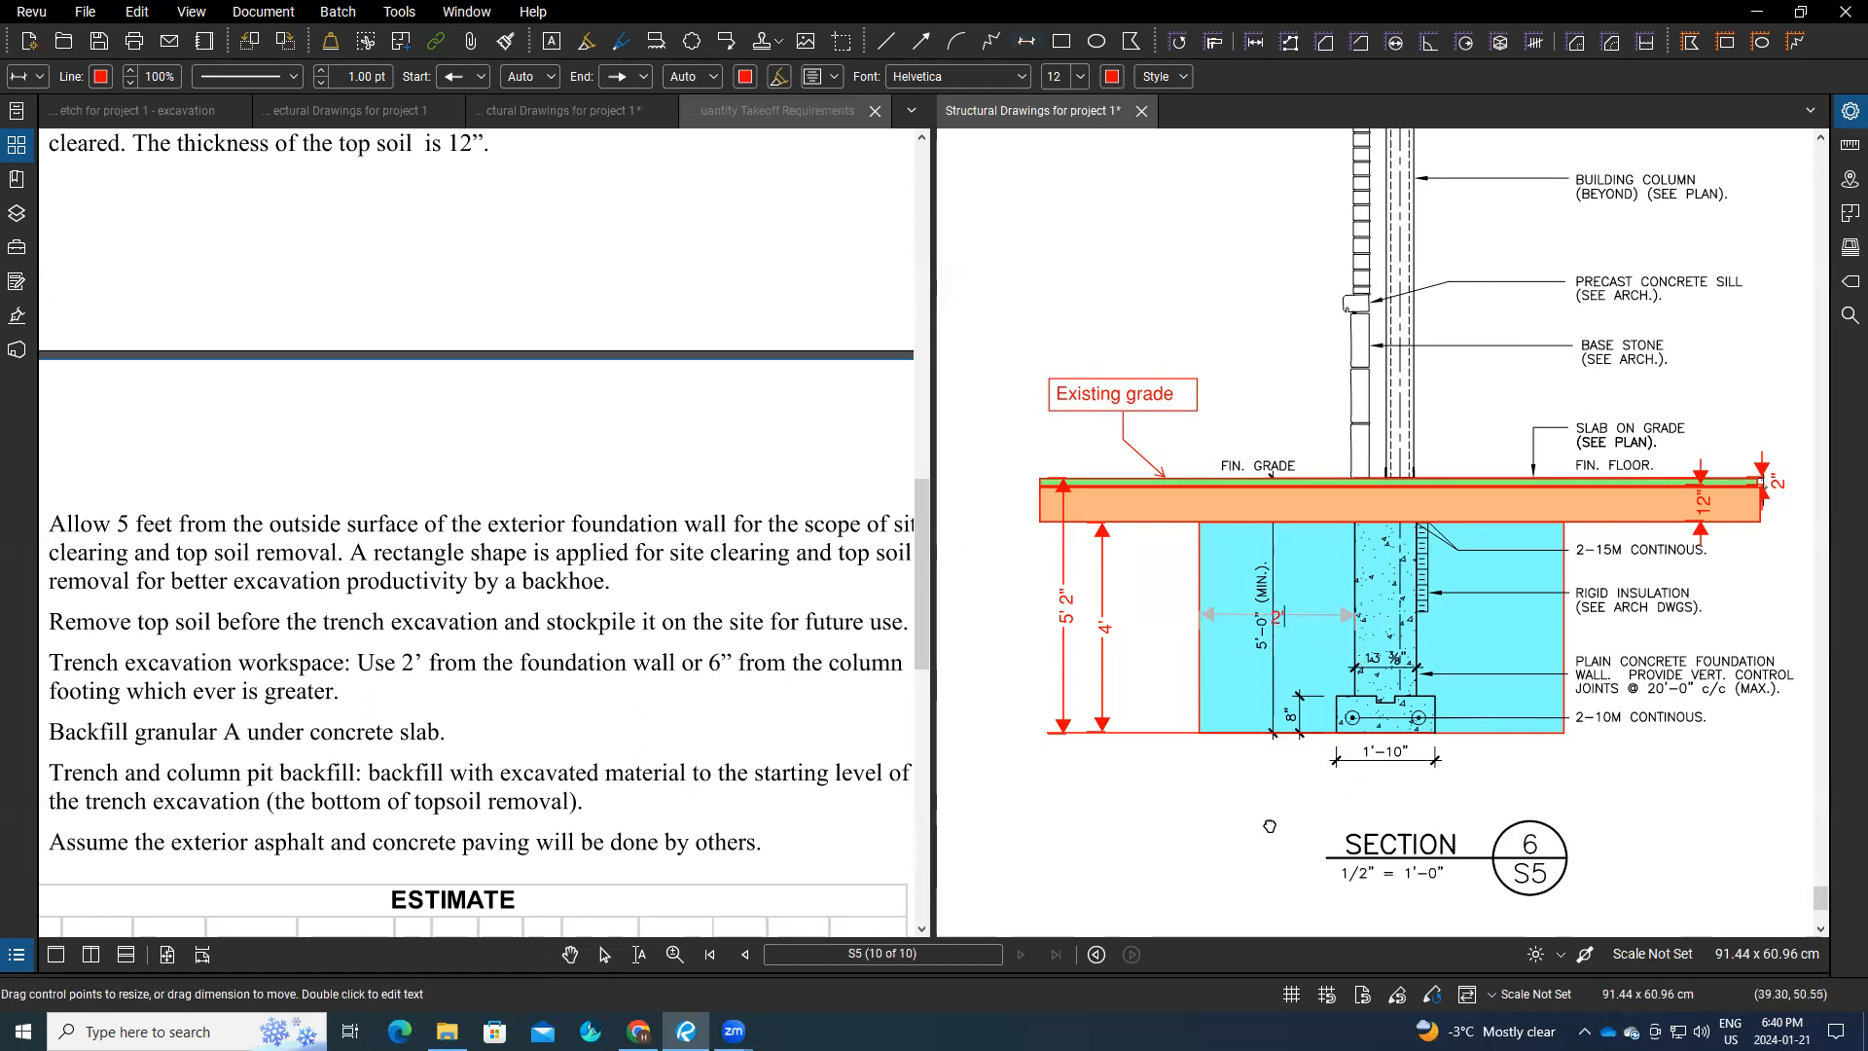
Step: Dimension the workspace between the trench's outer edge and the near side of the wall footing as 6"
left_click(1025, 40)
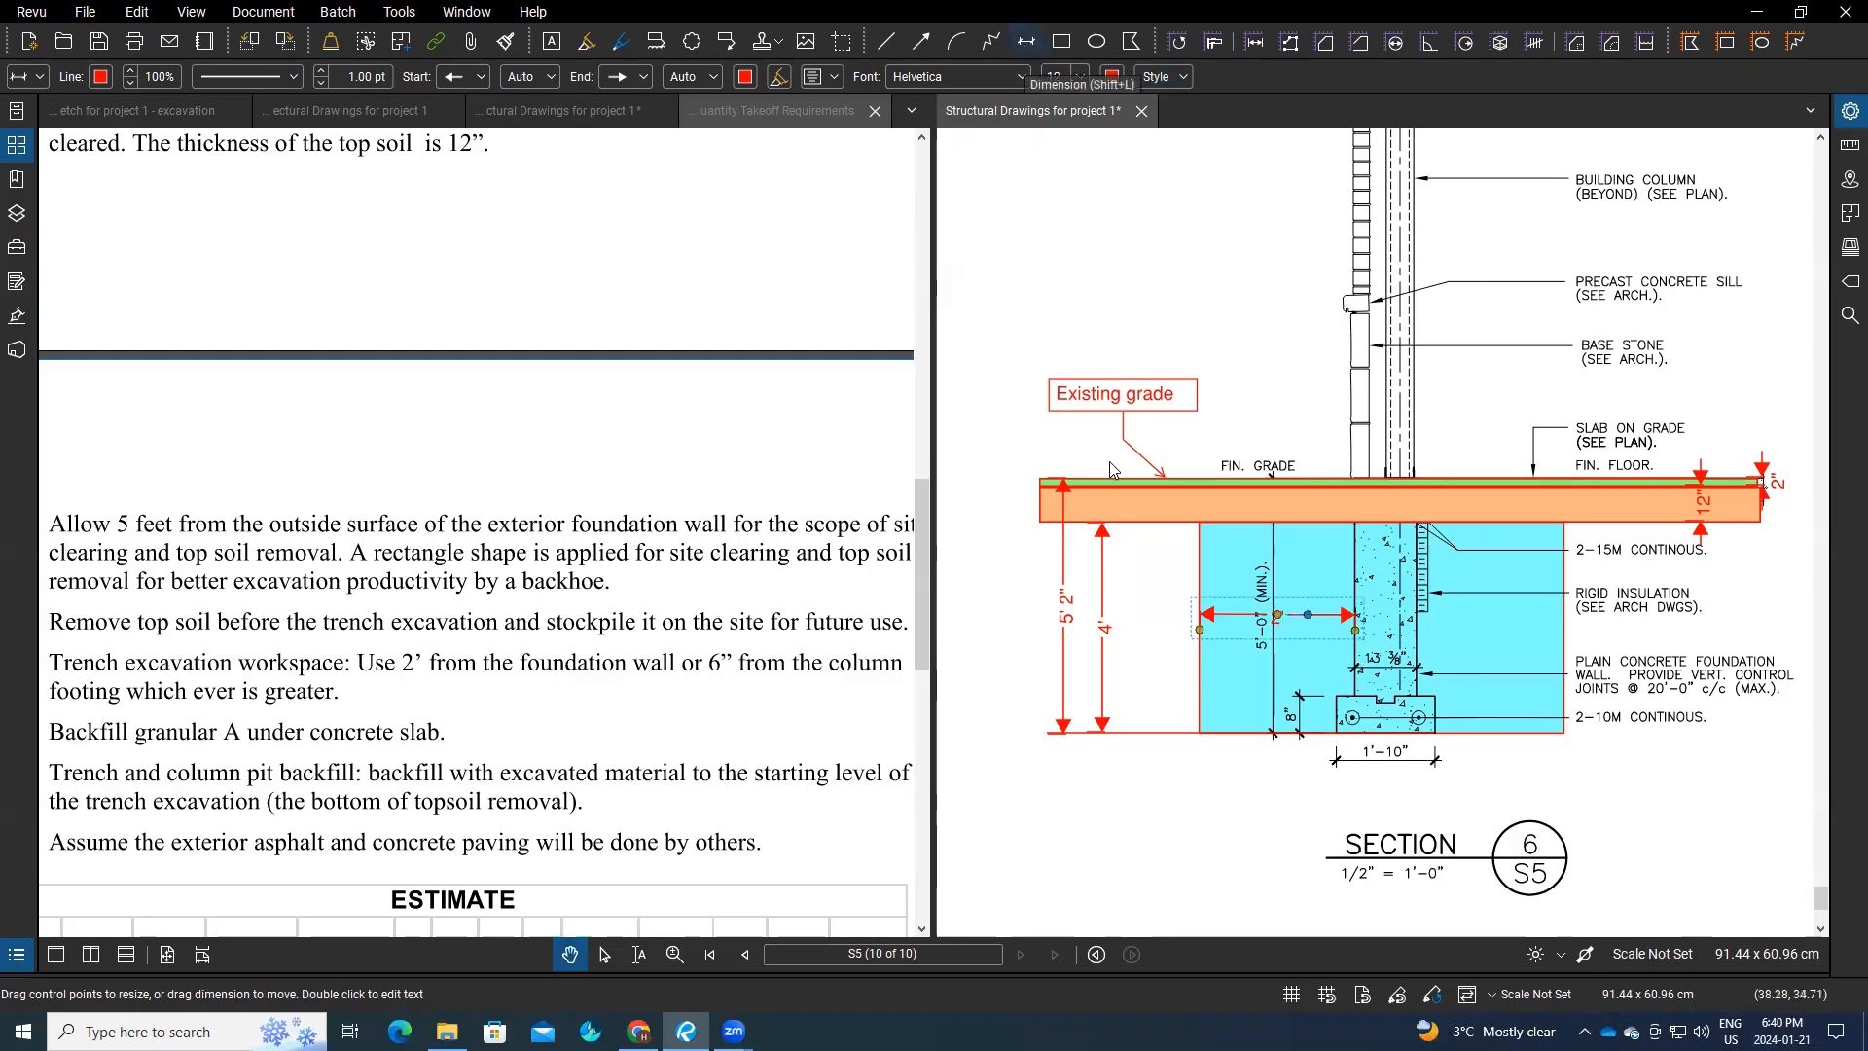
left_click_drag(1203, 710, 1341, 721)
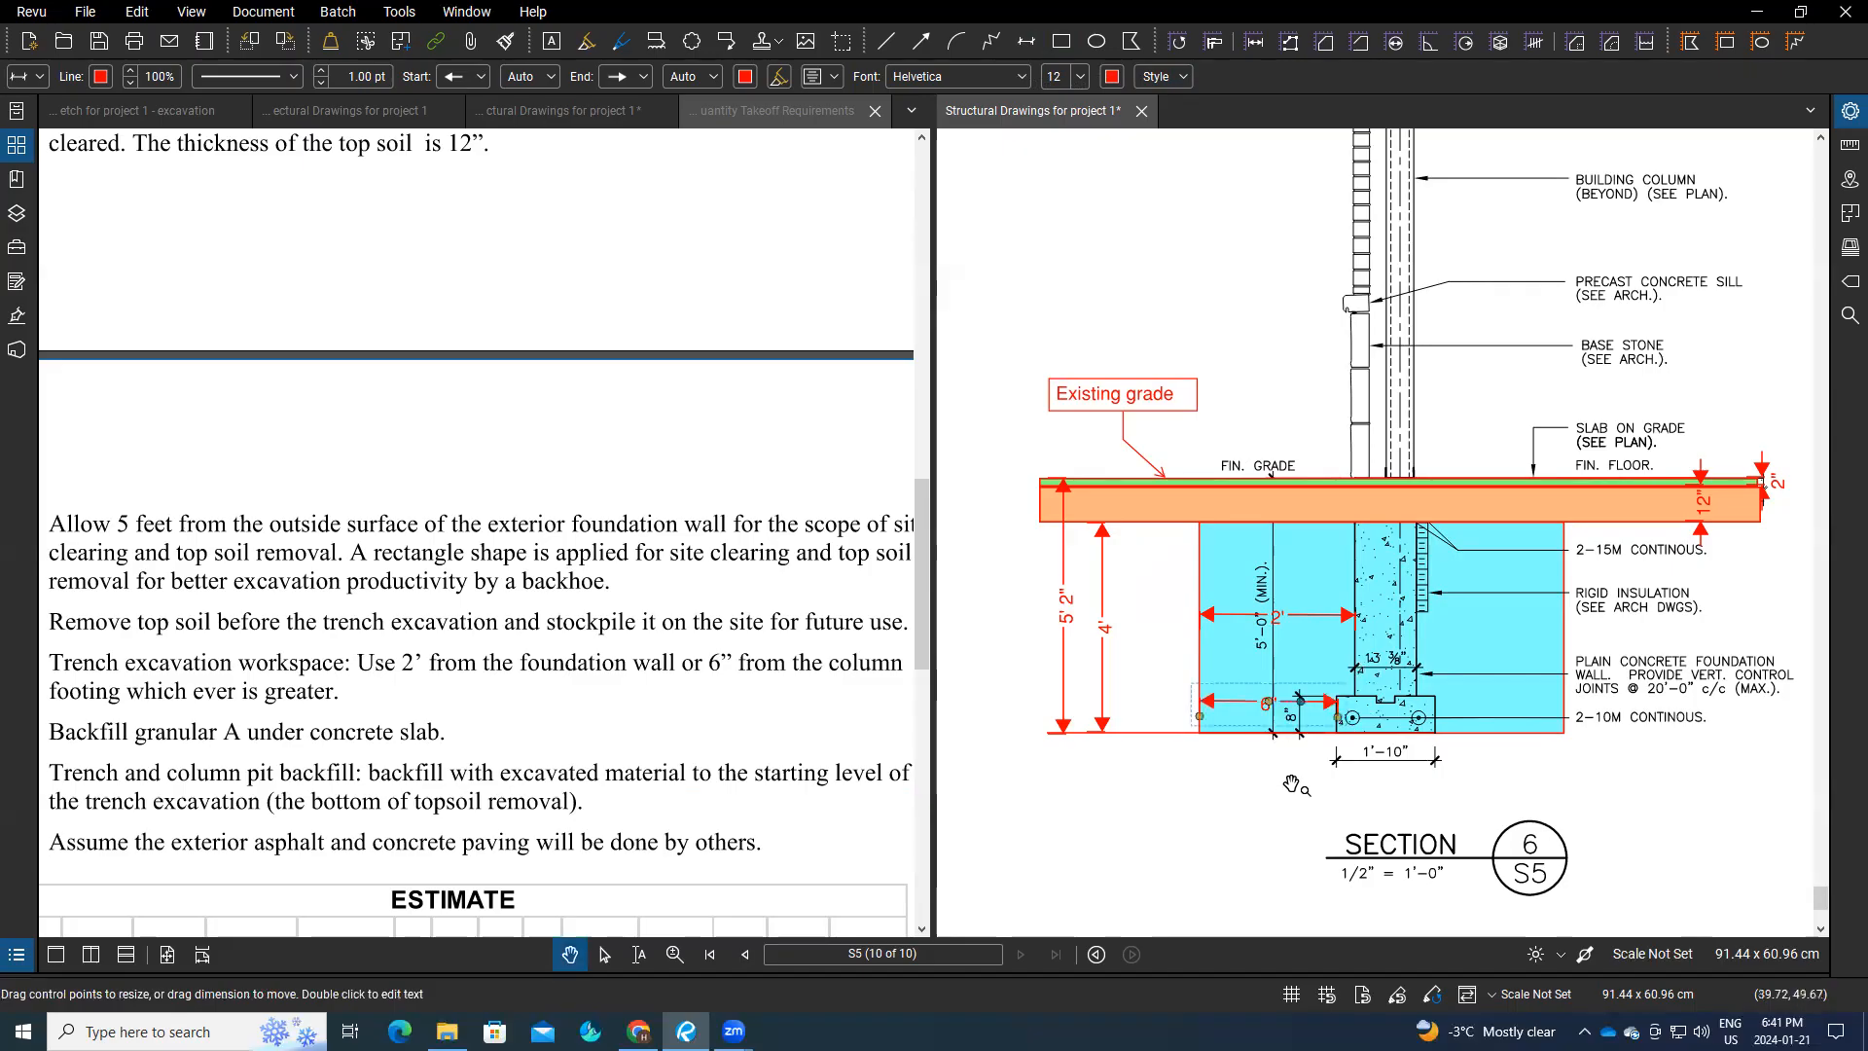
left_click(1154, 776)
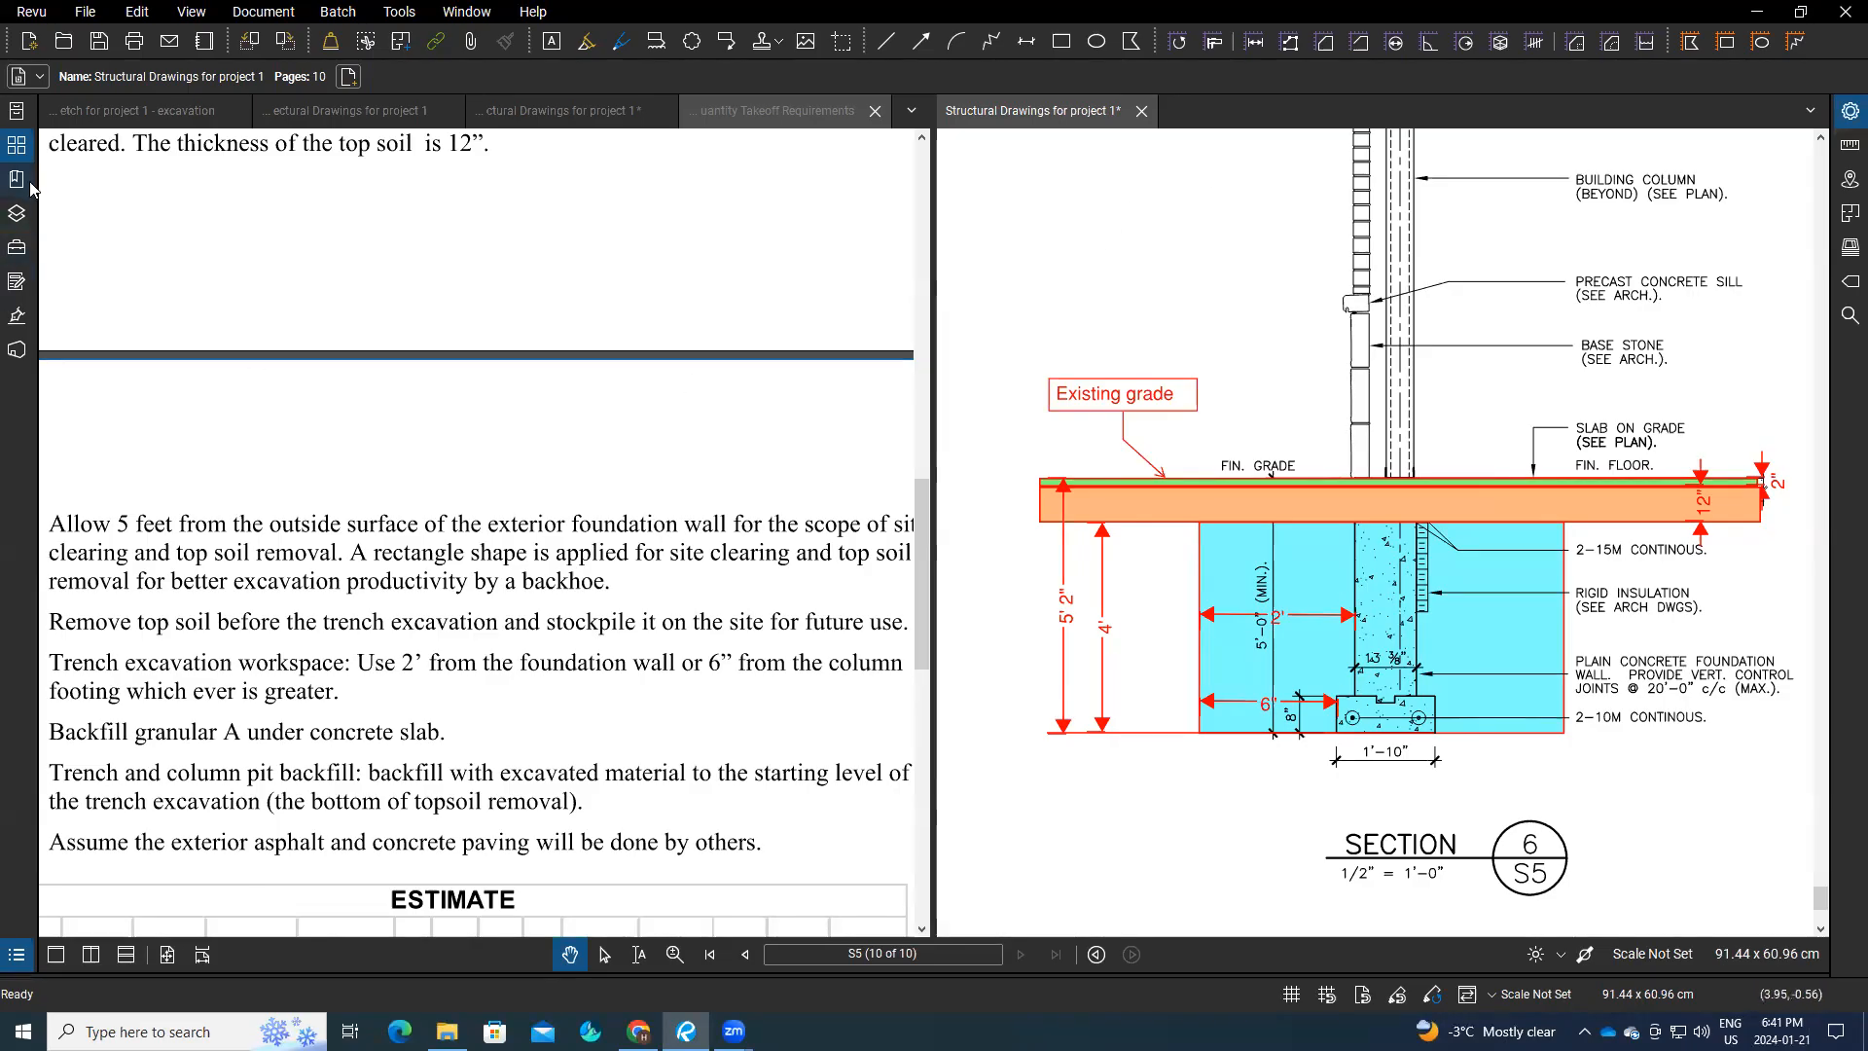
Step: Open foundation plan S2 (page 6) and examine the F3 column footing at grid I above the footing schedule
left_click(19, 147)
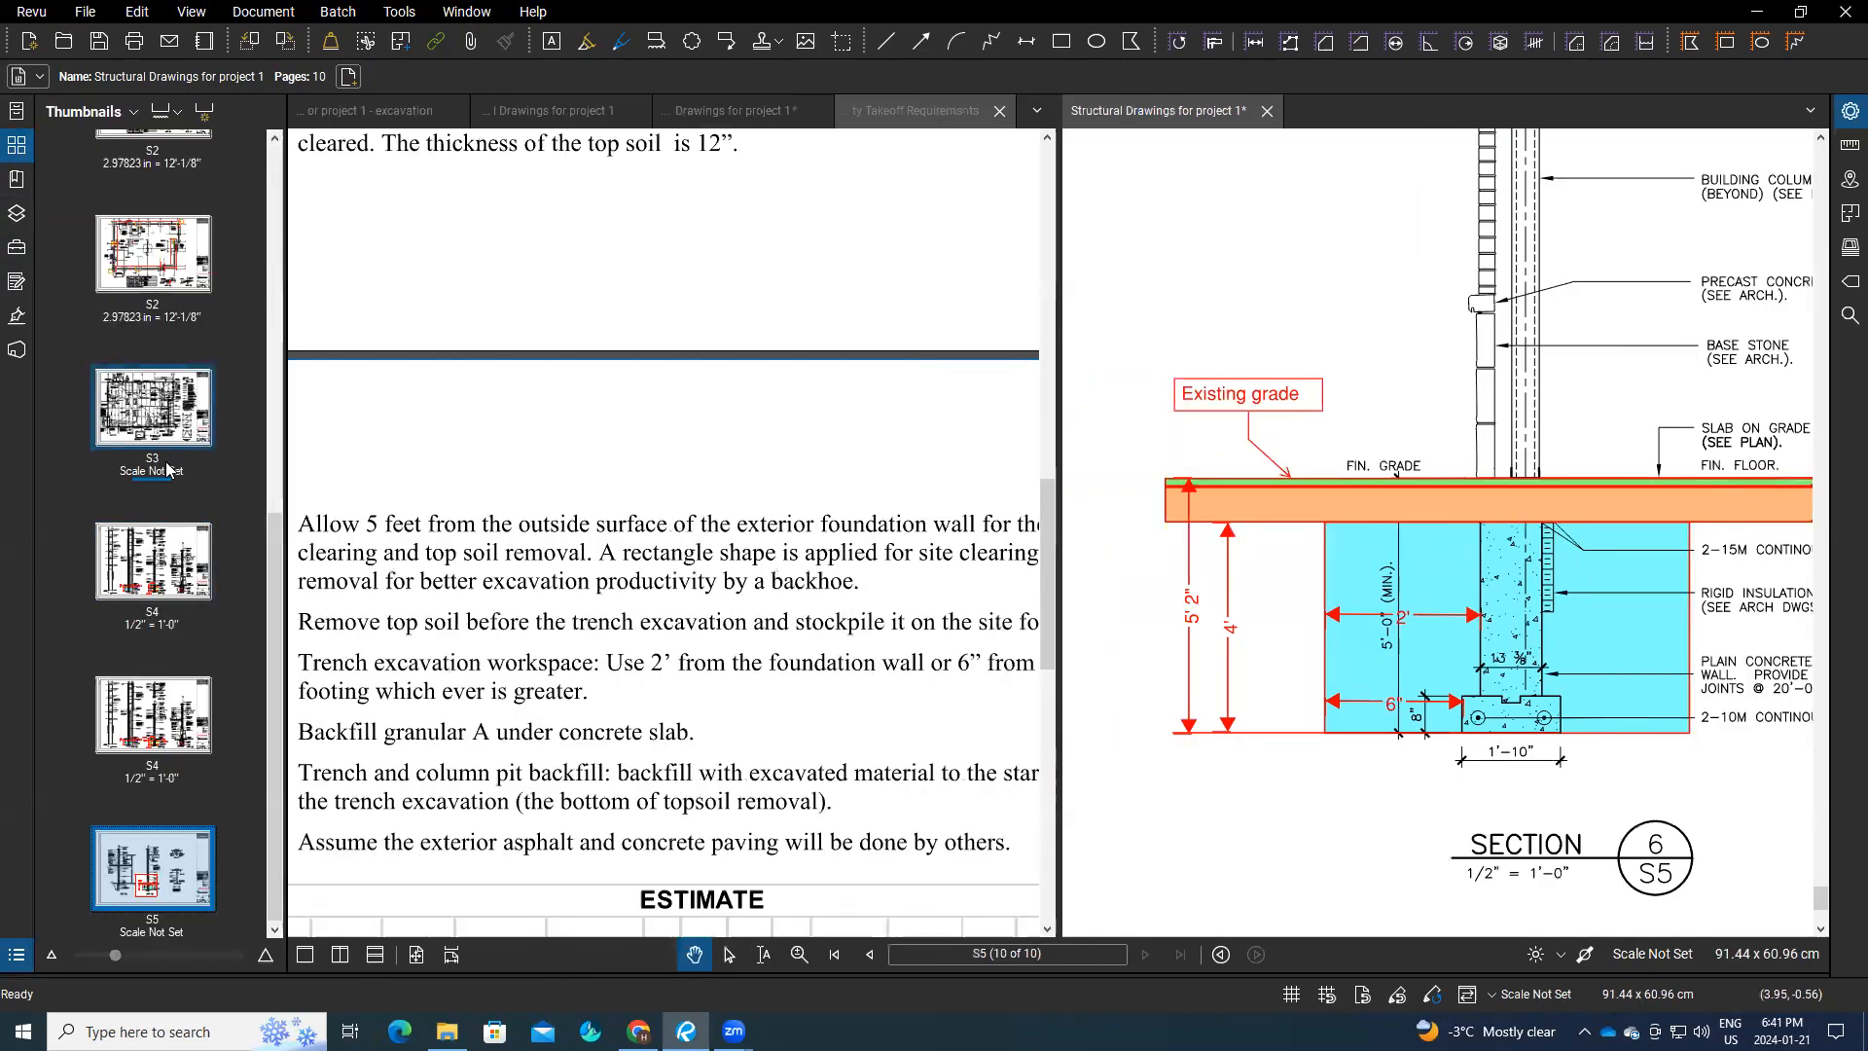
left_click(165, 274)
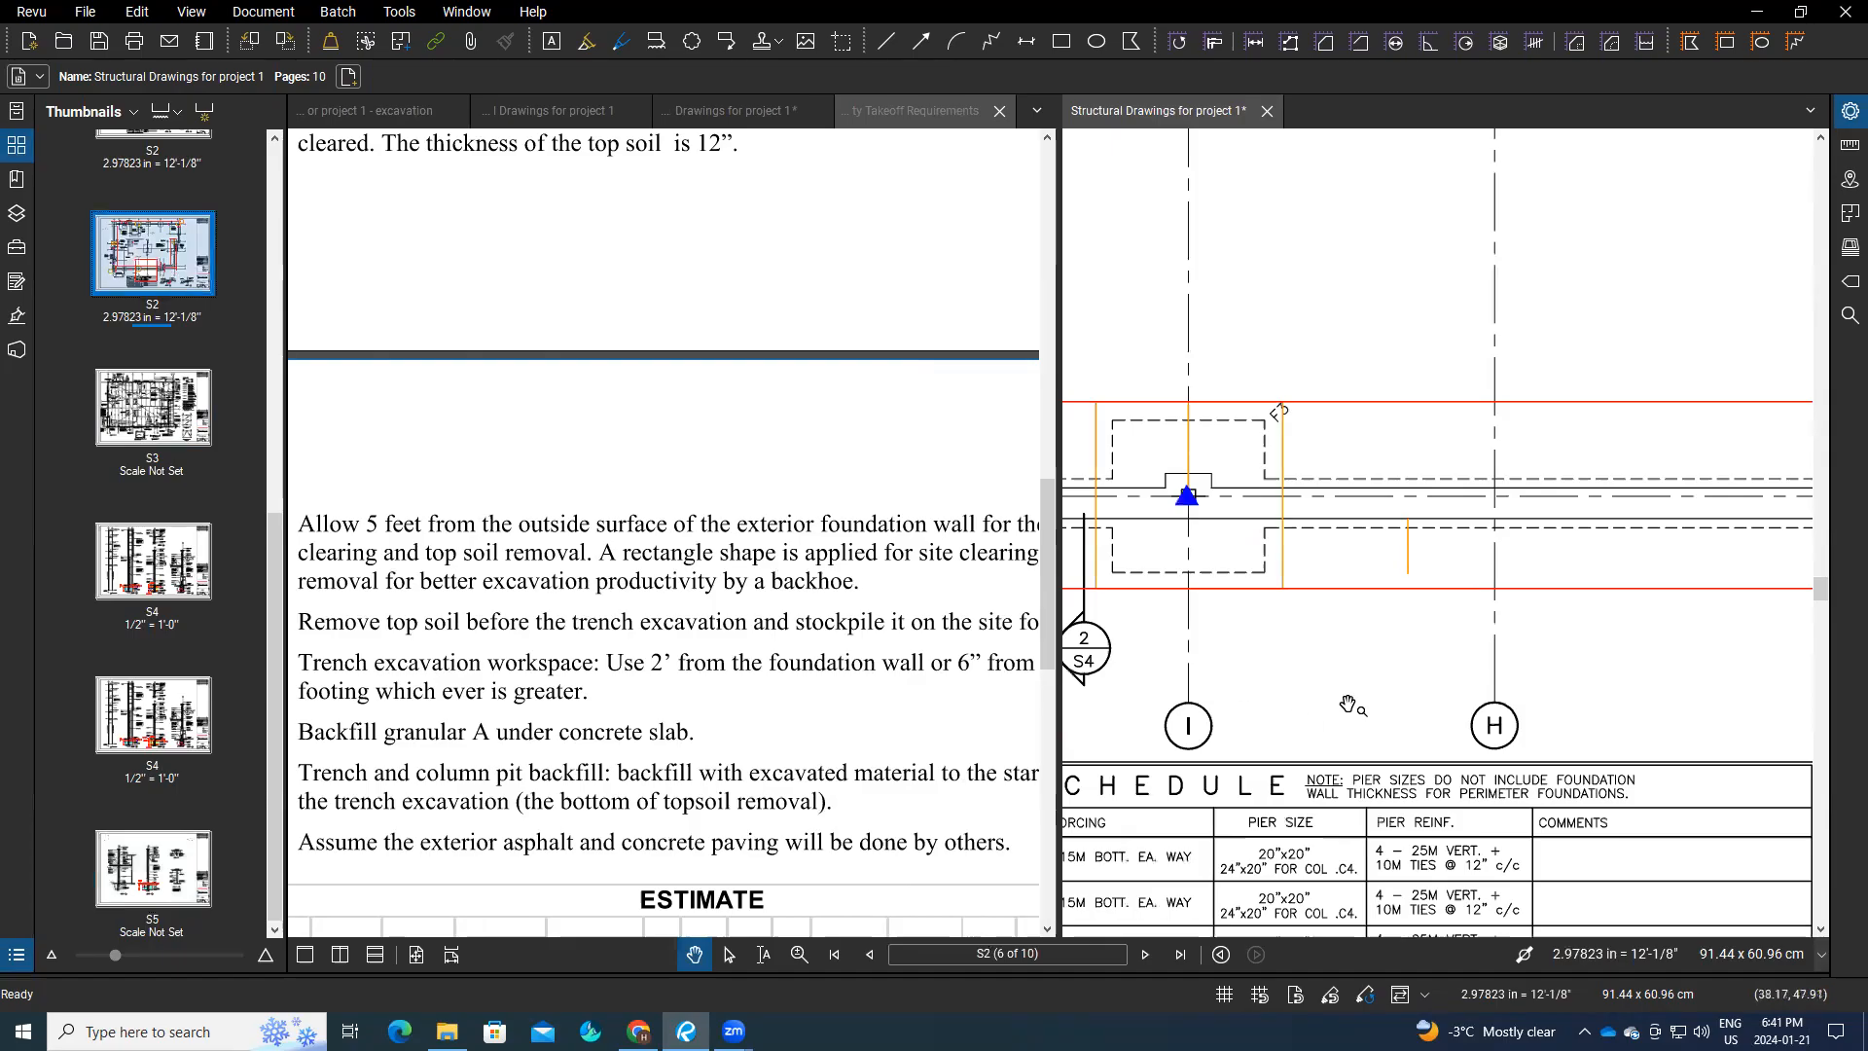
scroll(1324, 681, "down", 2)
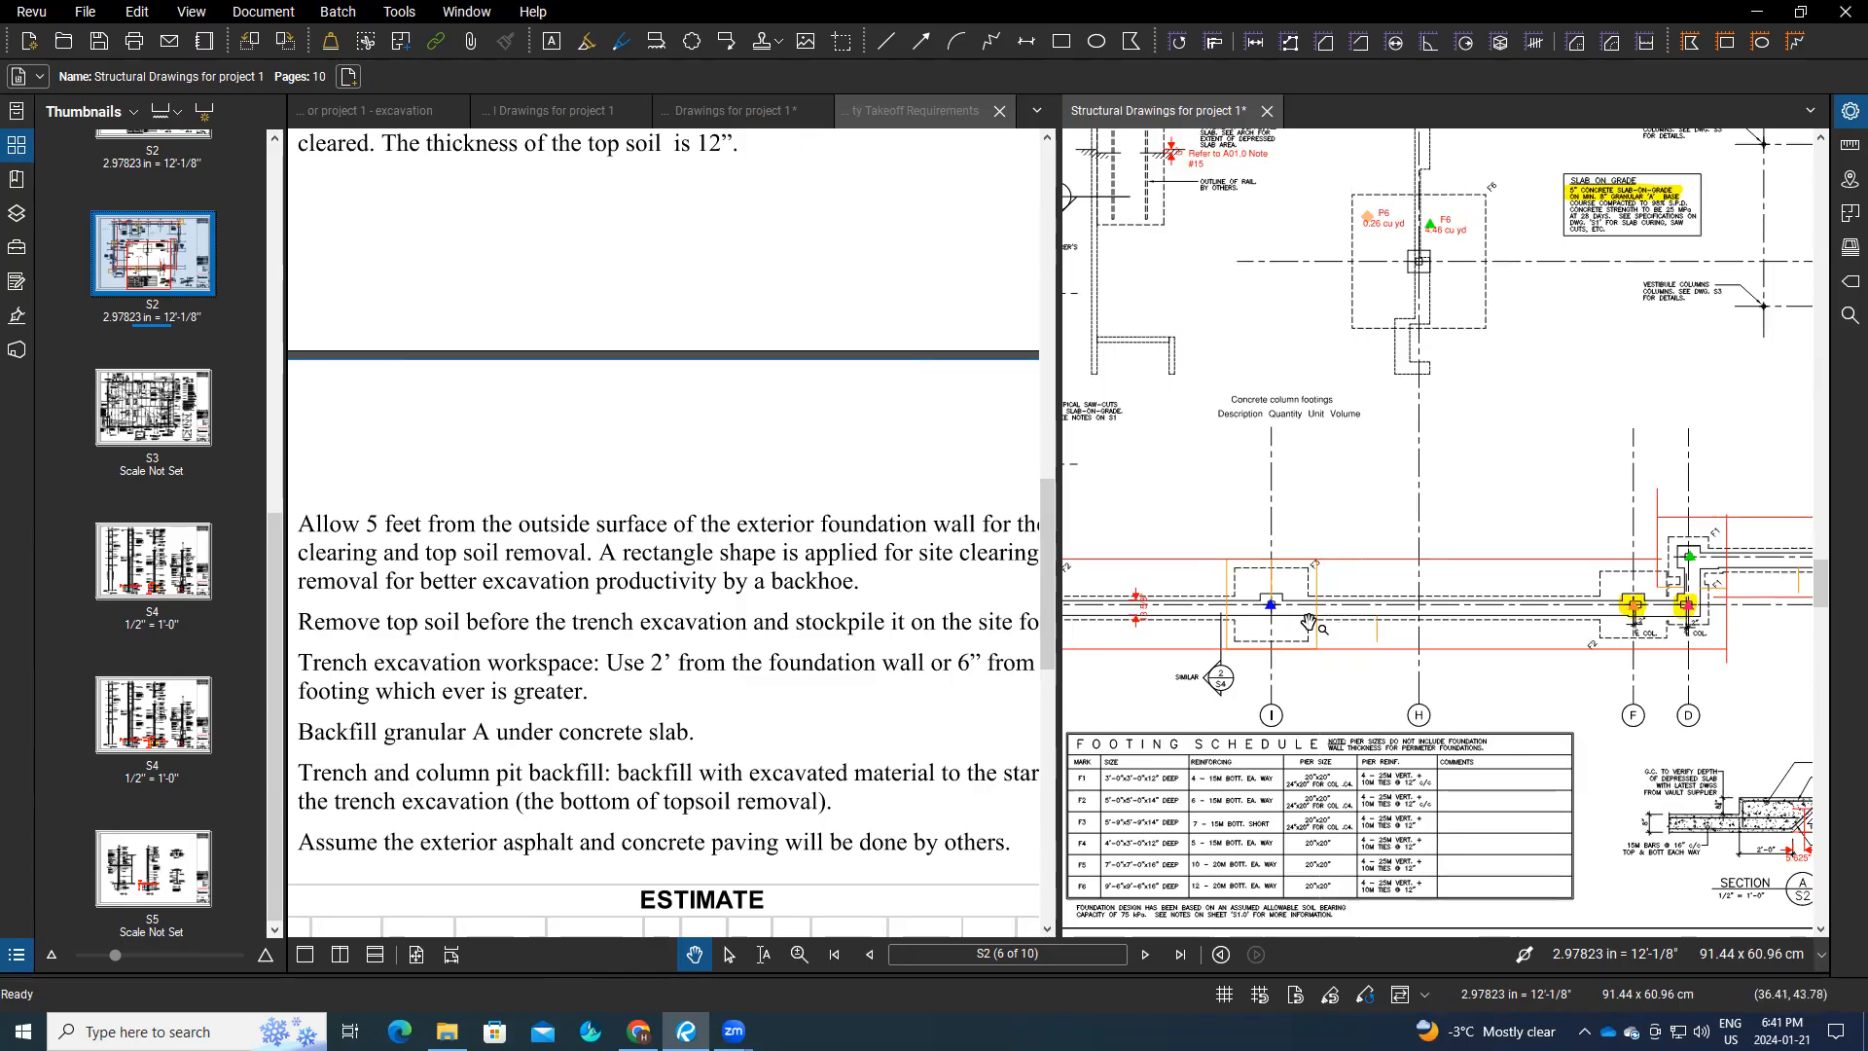
scroll(1338, 671, "up", 3)
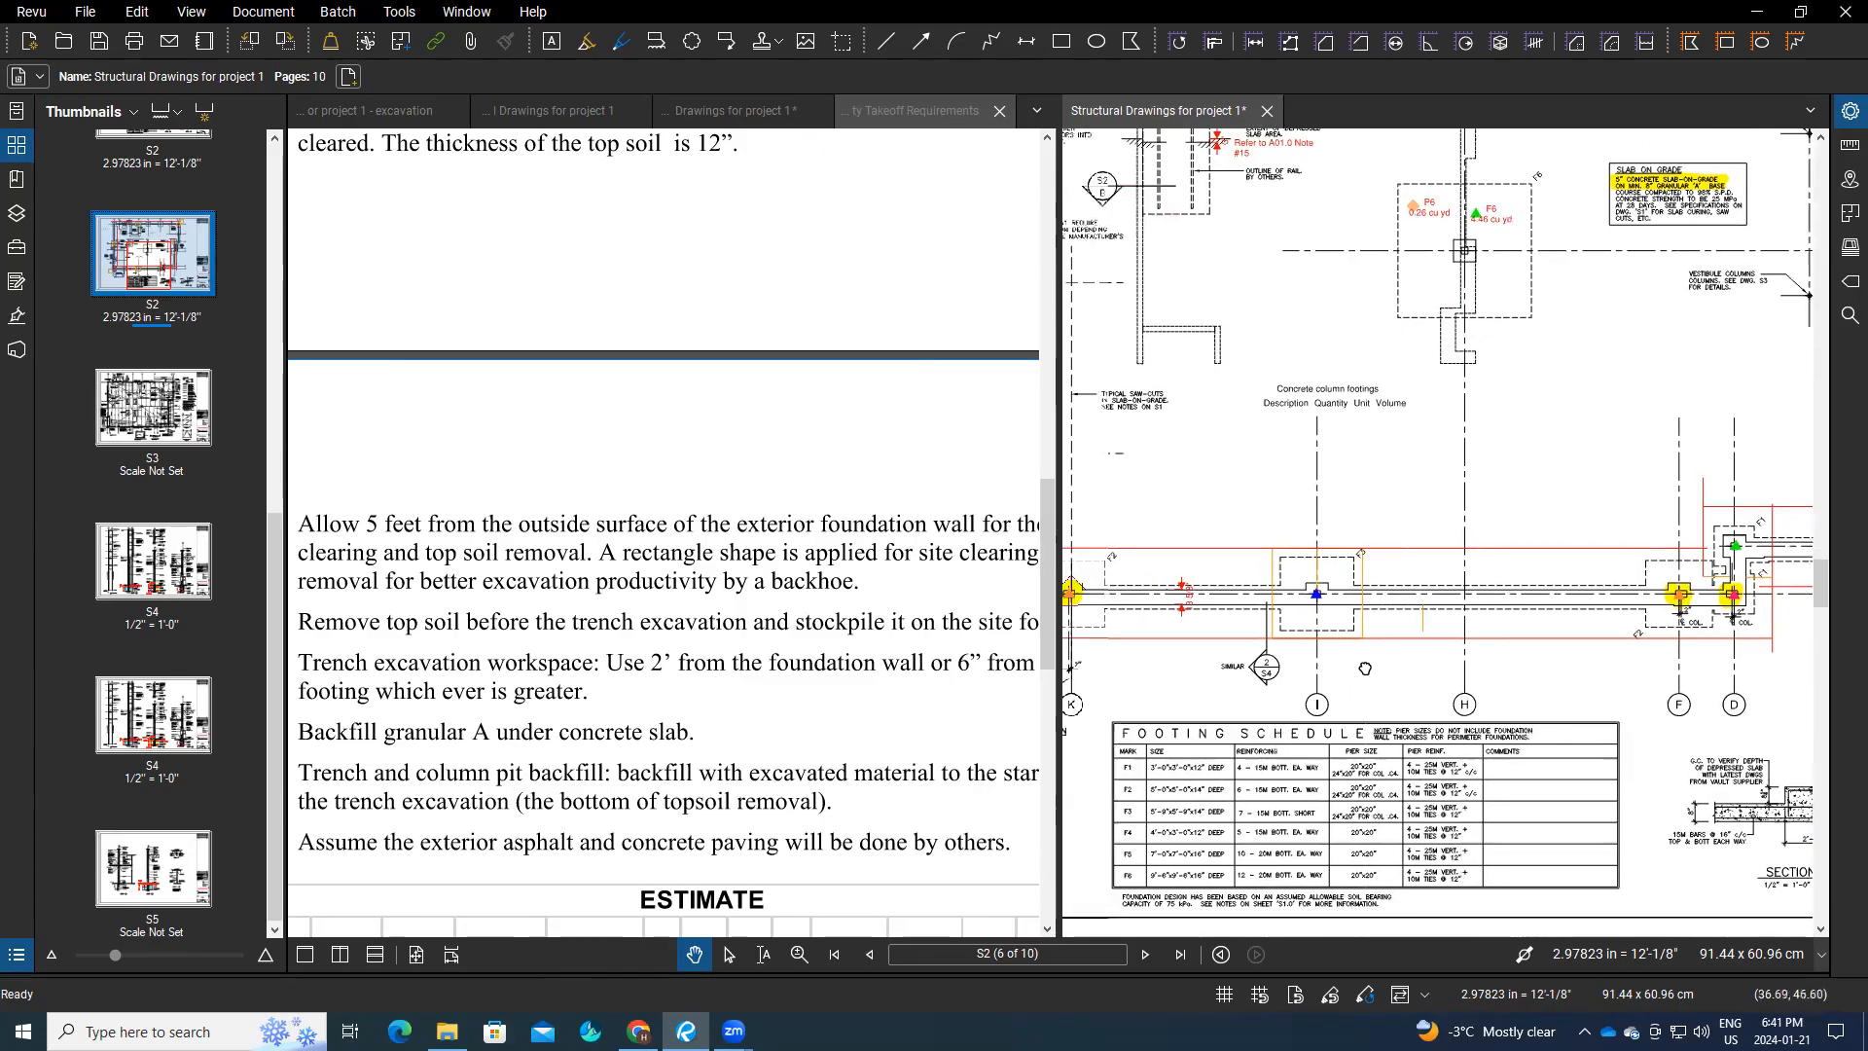
scroll(1350, 682, "up", 1)
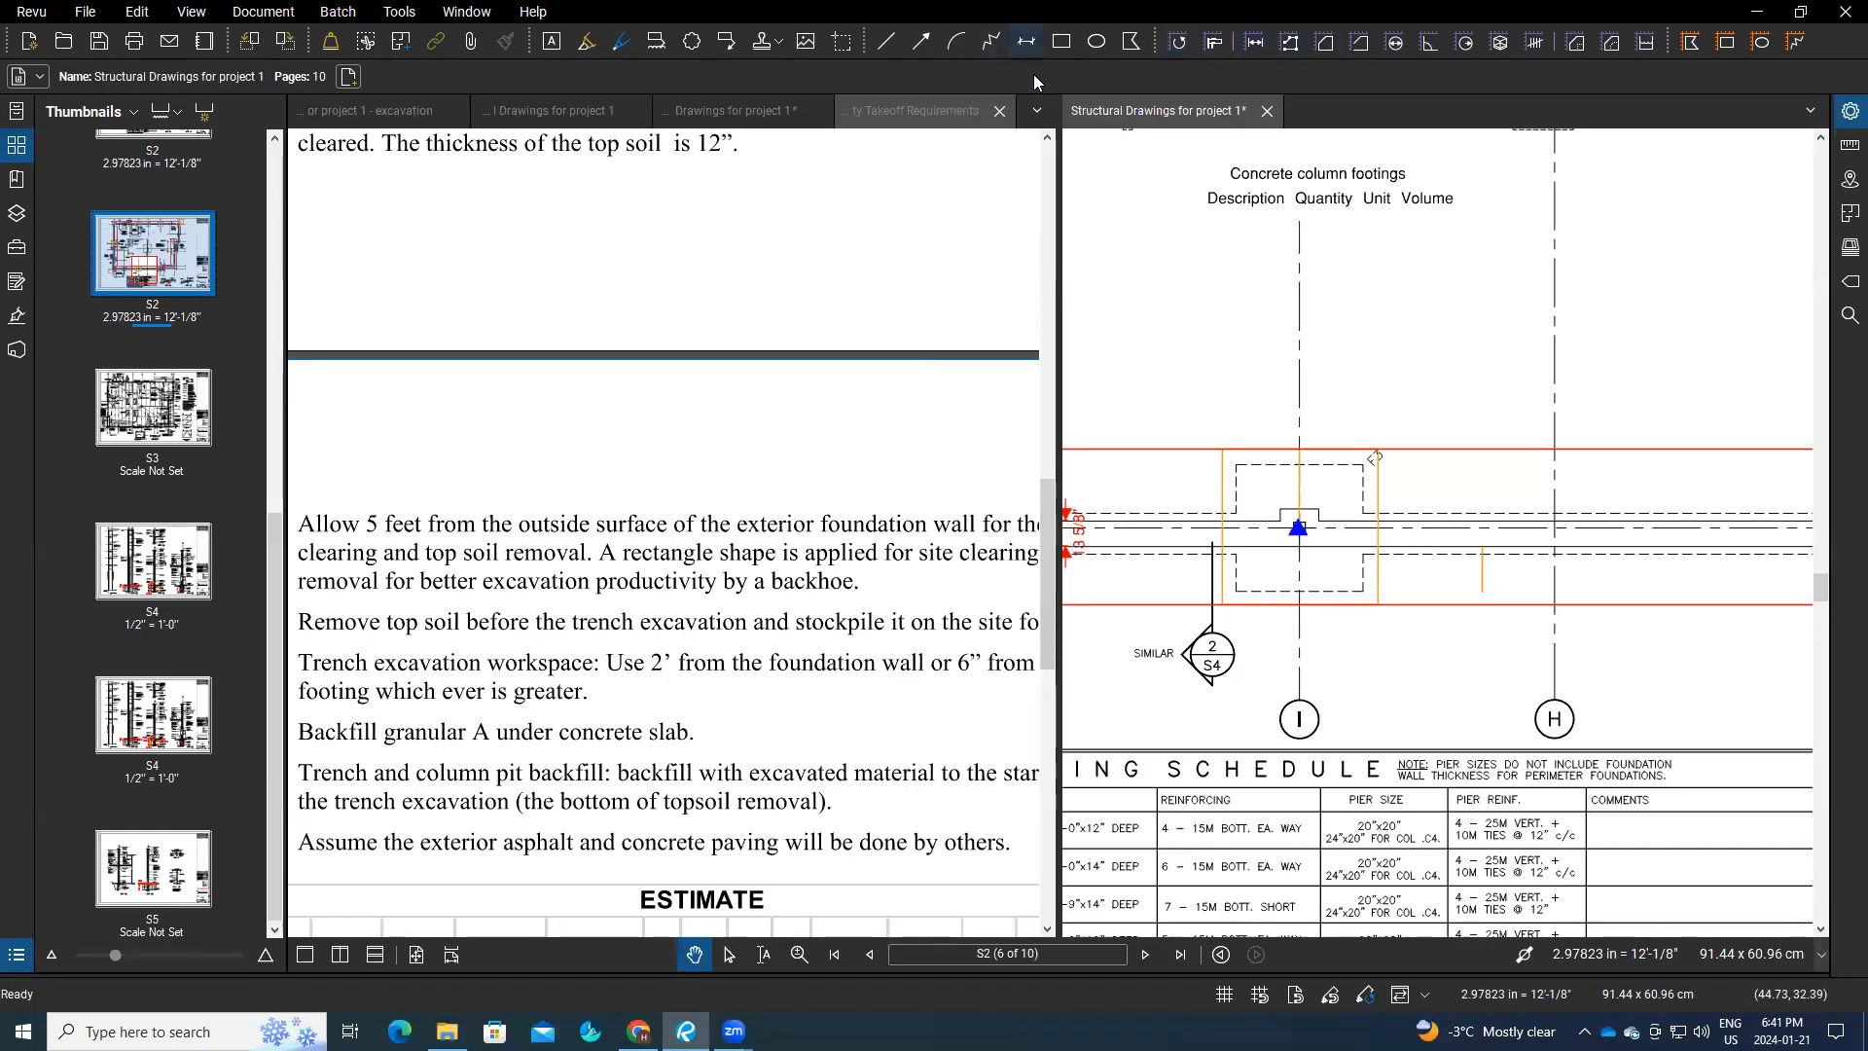
Step: On foundation plan S2b (page 4), dimension the workspace between the F3 footing at grid I and the outer trench line as 6"
left_click(1027, 41)
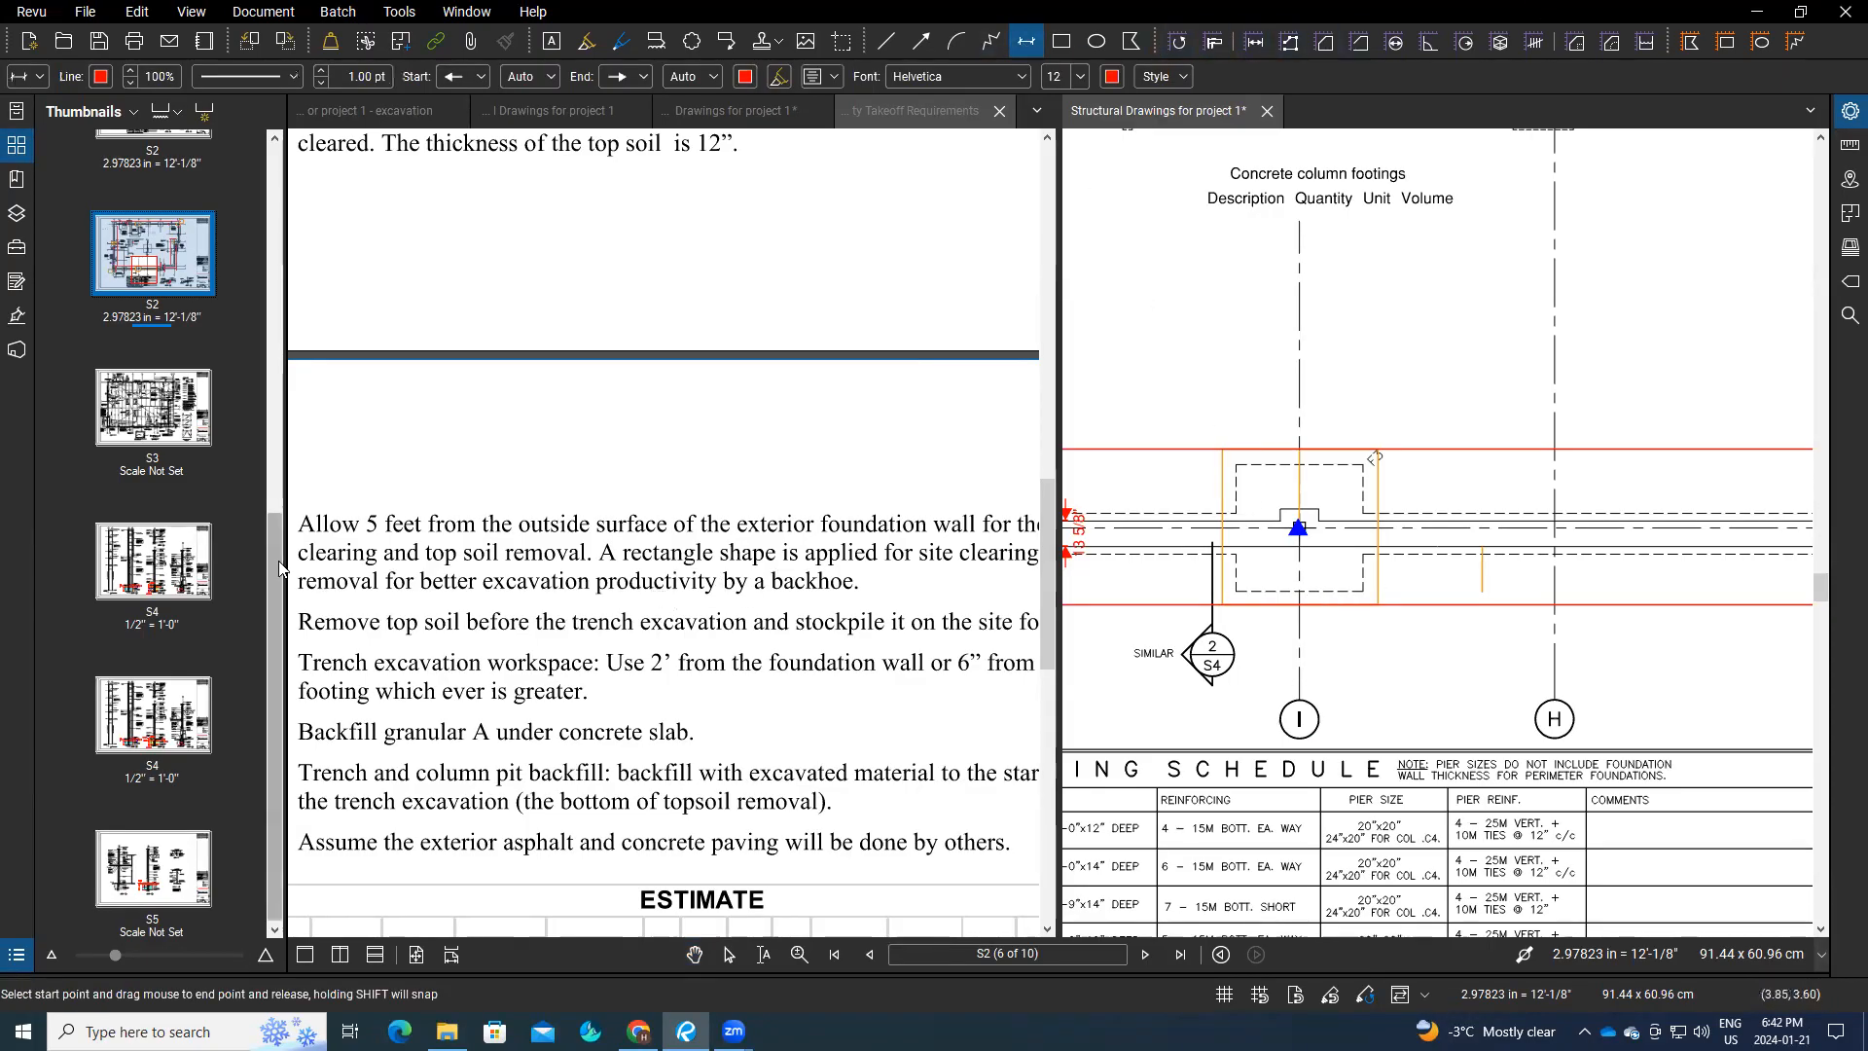
scroll(278, 539, "up", 2)
scroll(278, 539, "up", 2)
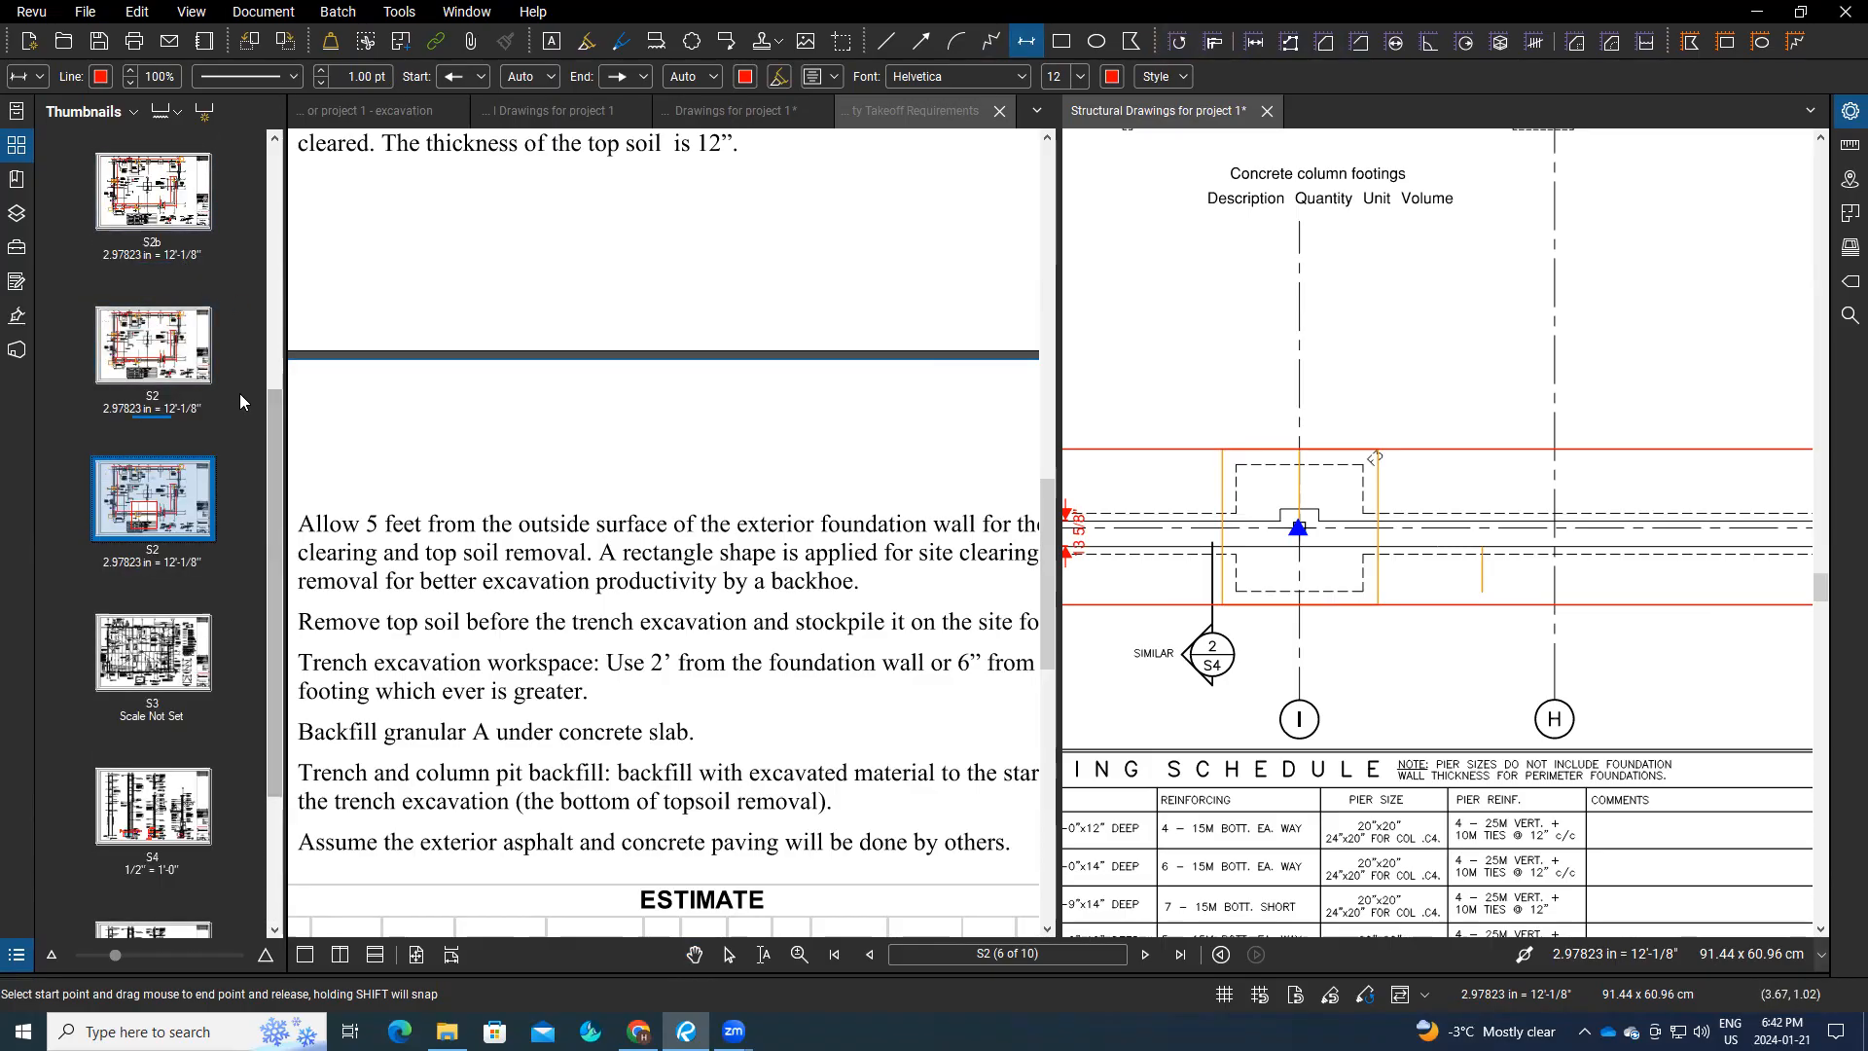
scroll(239, 393, "up", 7)
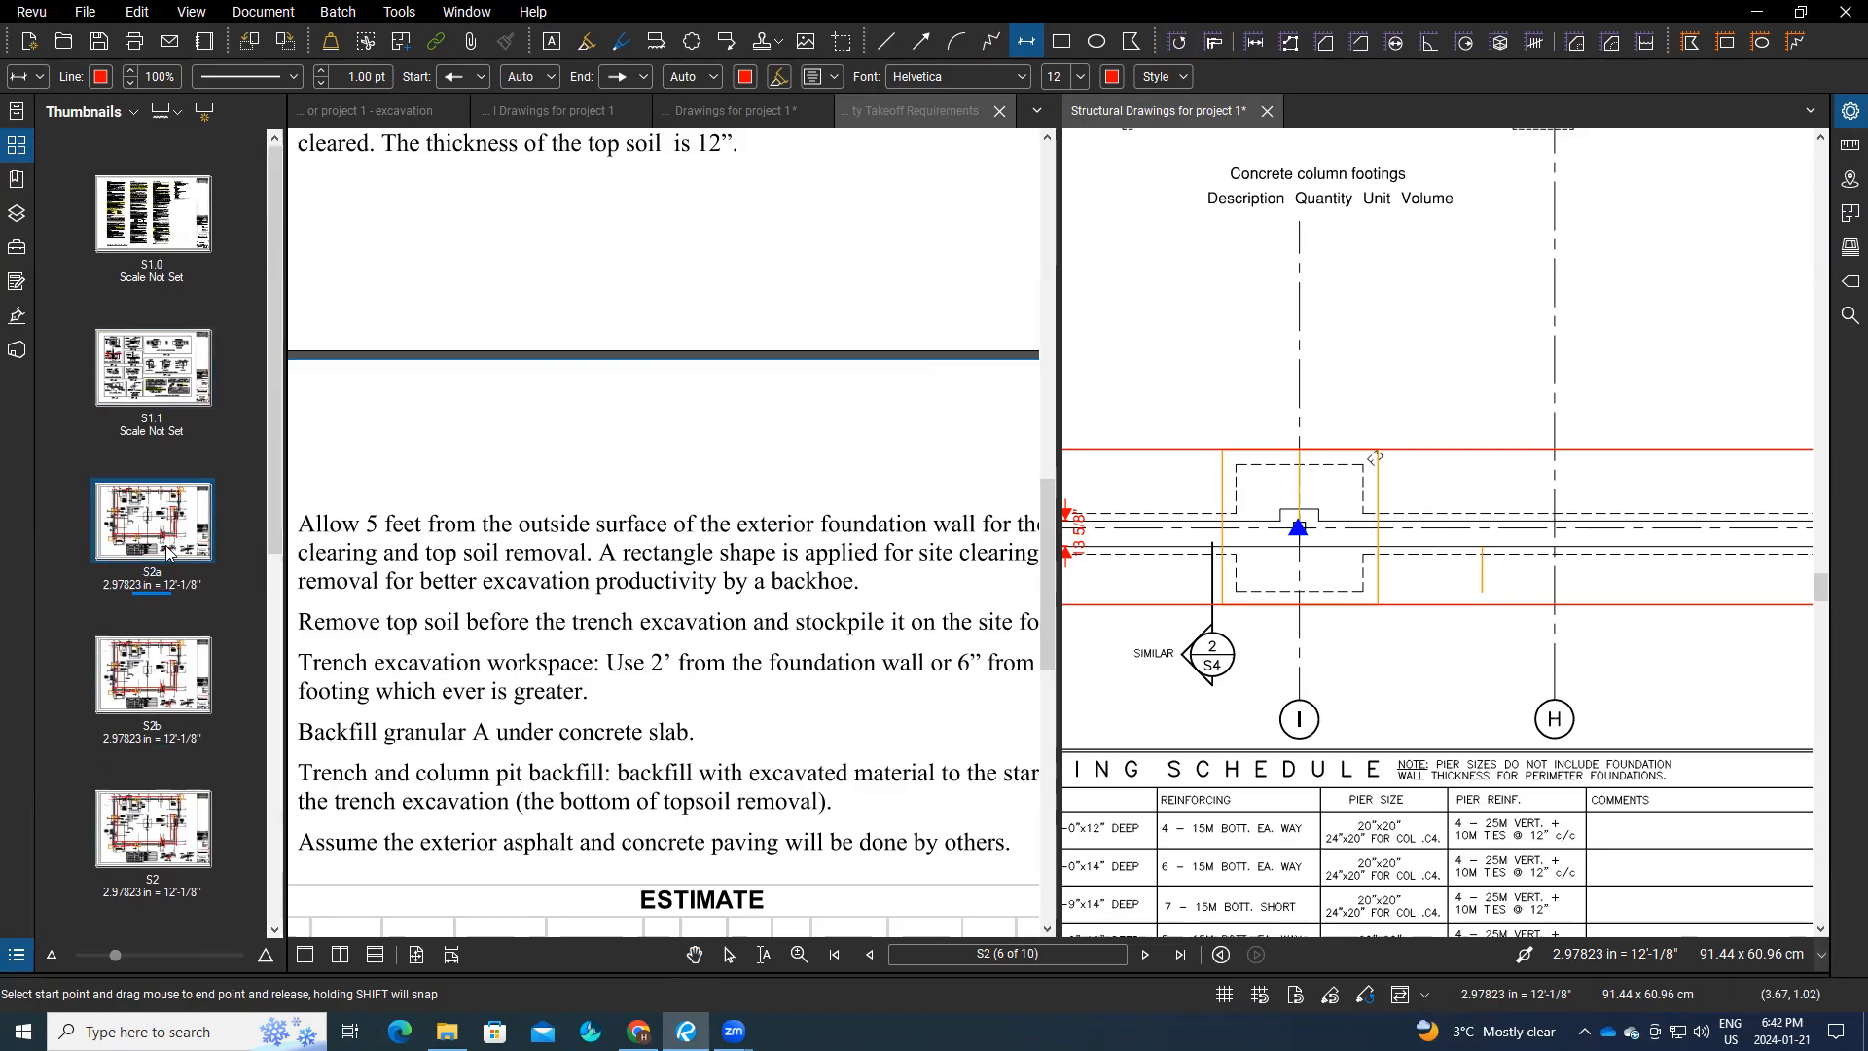
left_click(144, 666)
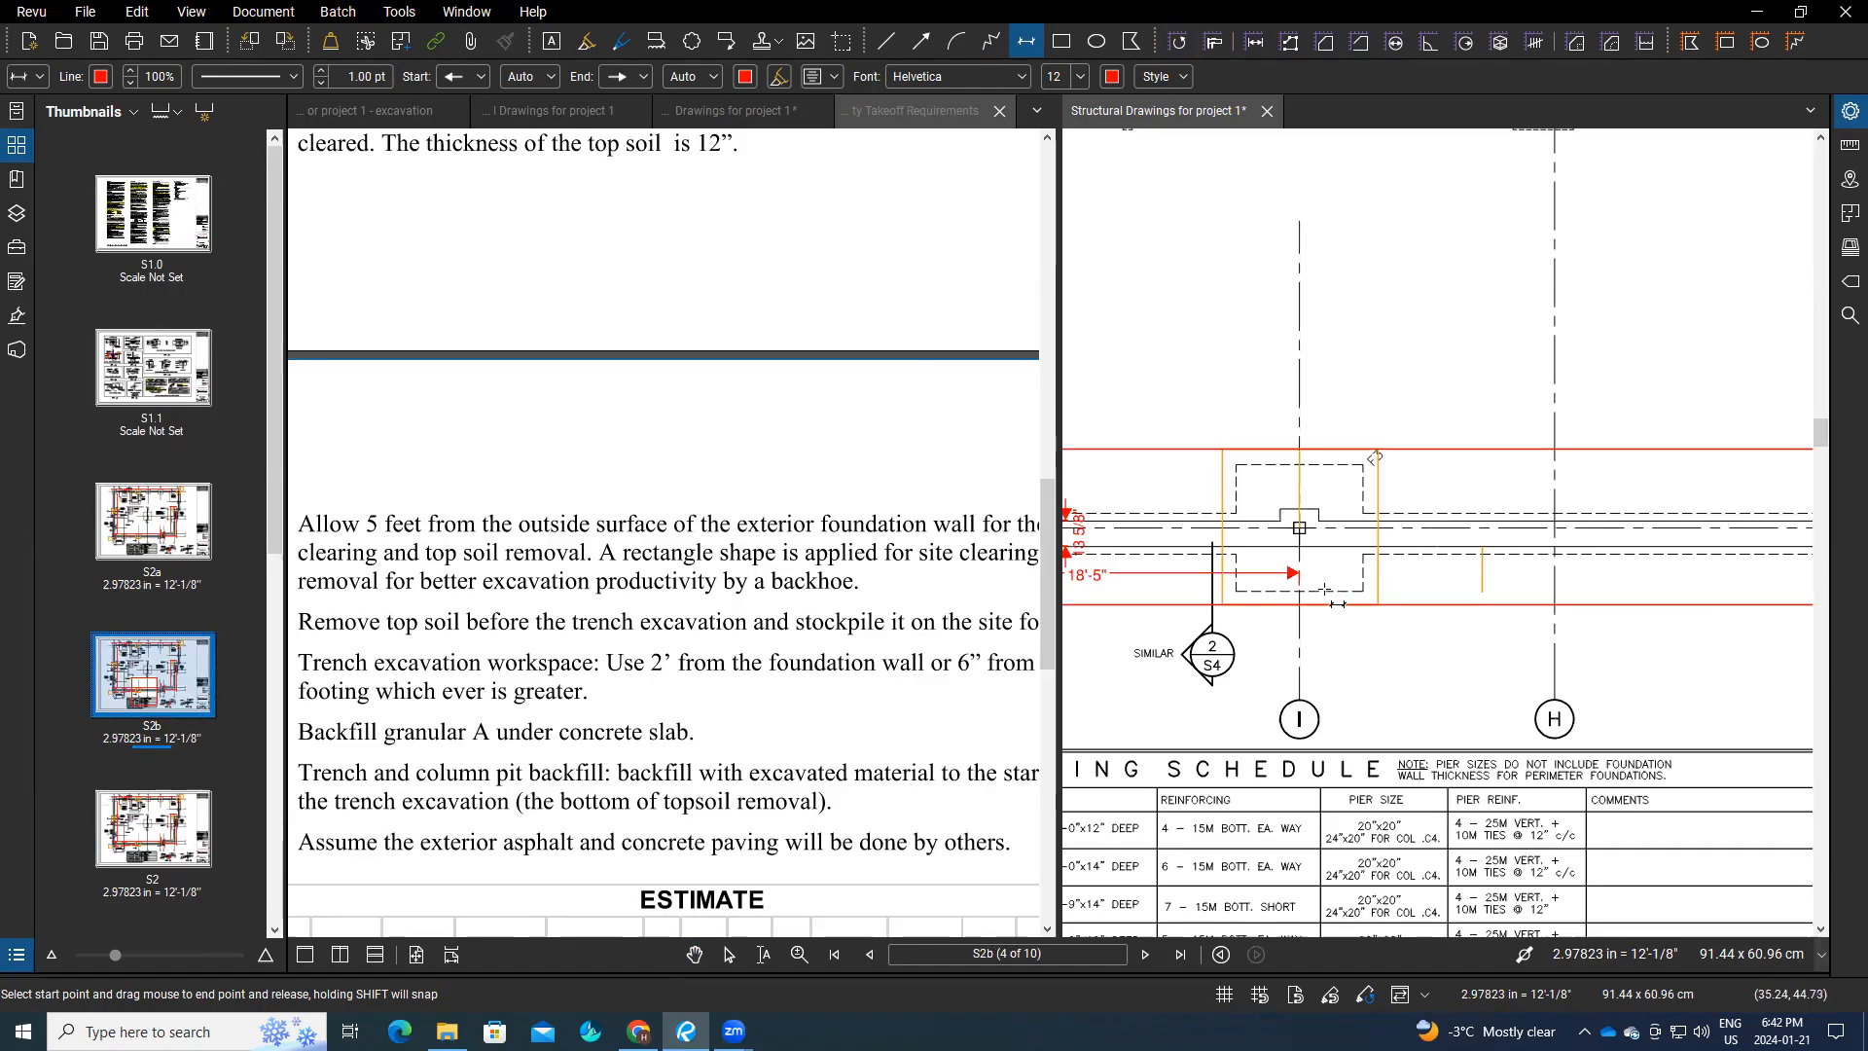
left_click_drag(1325, 590, 1324, 605)
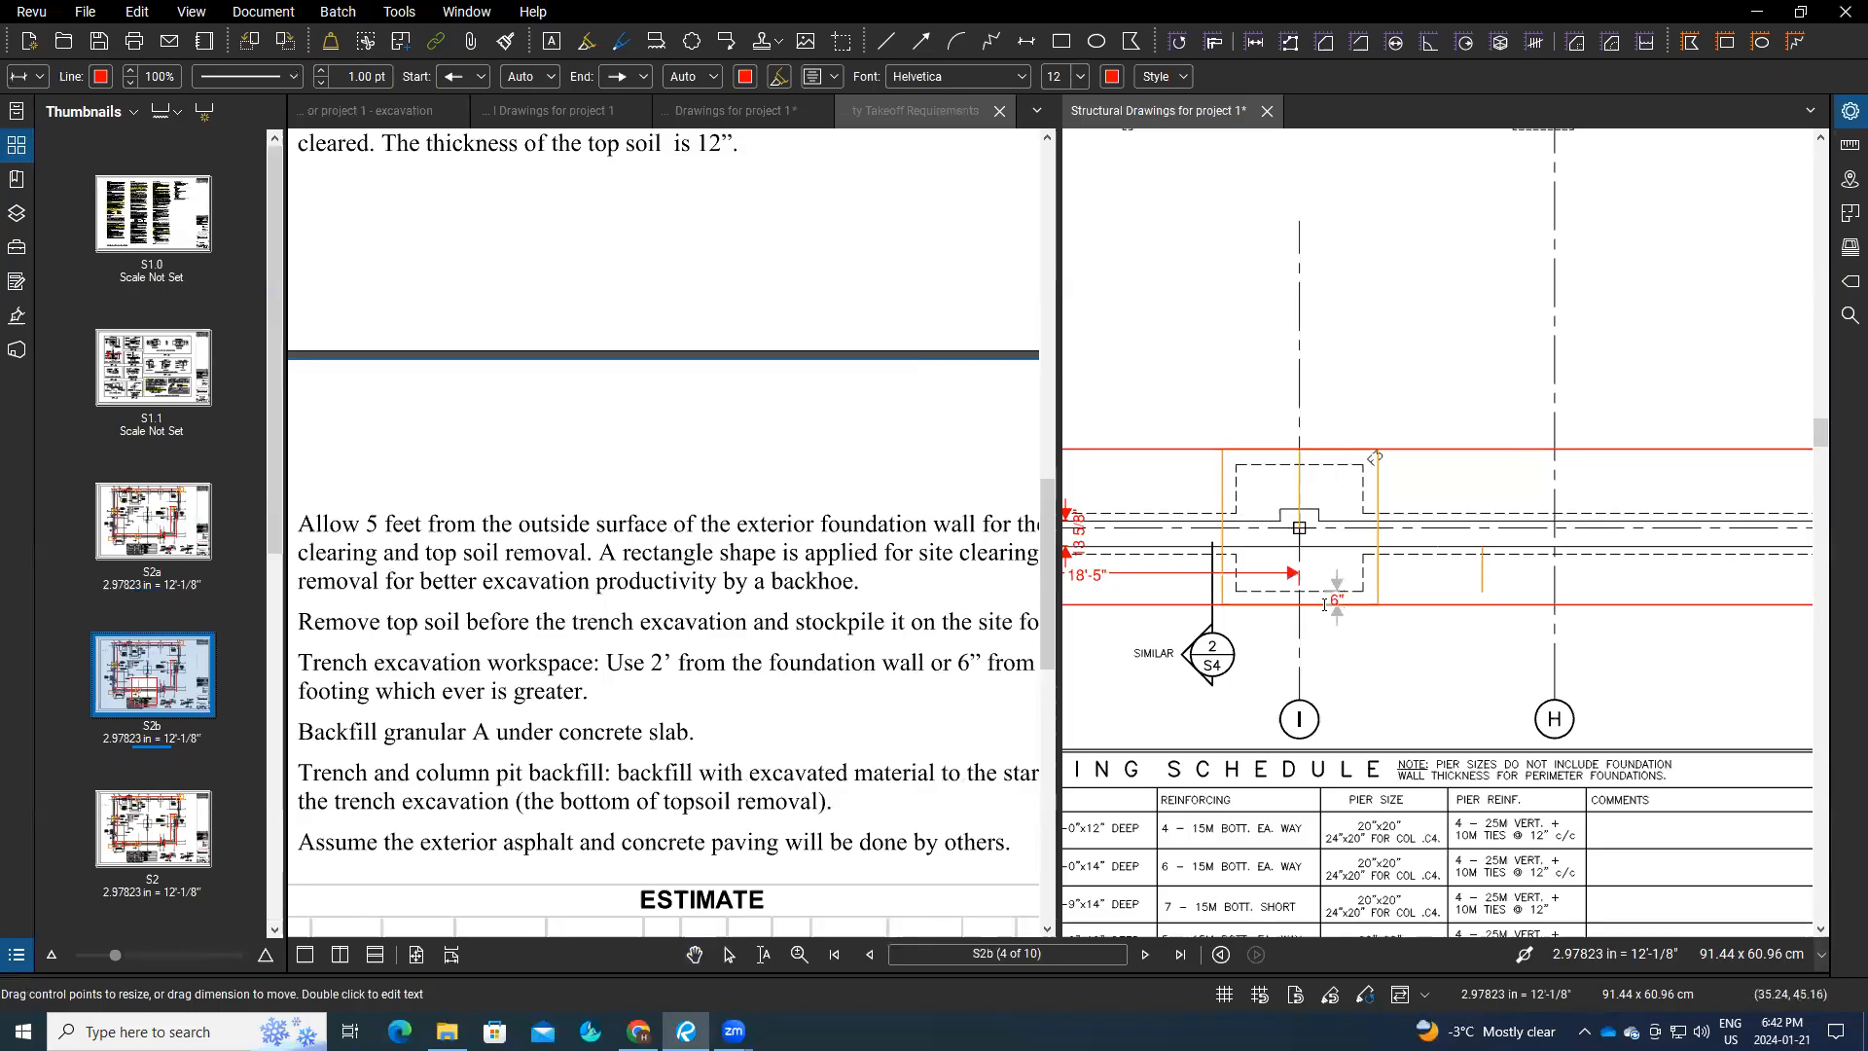
left_click(1326, 605)
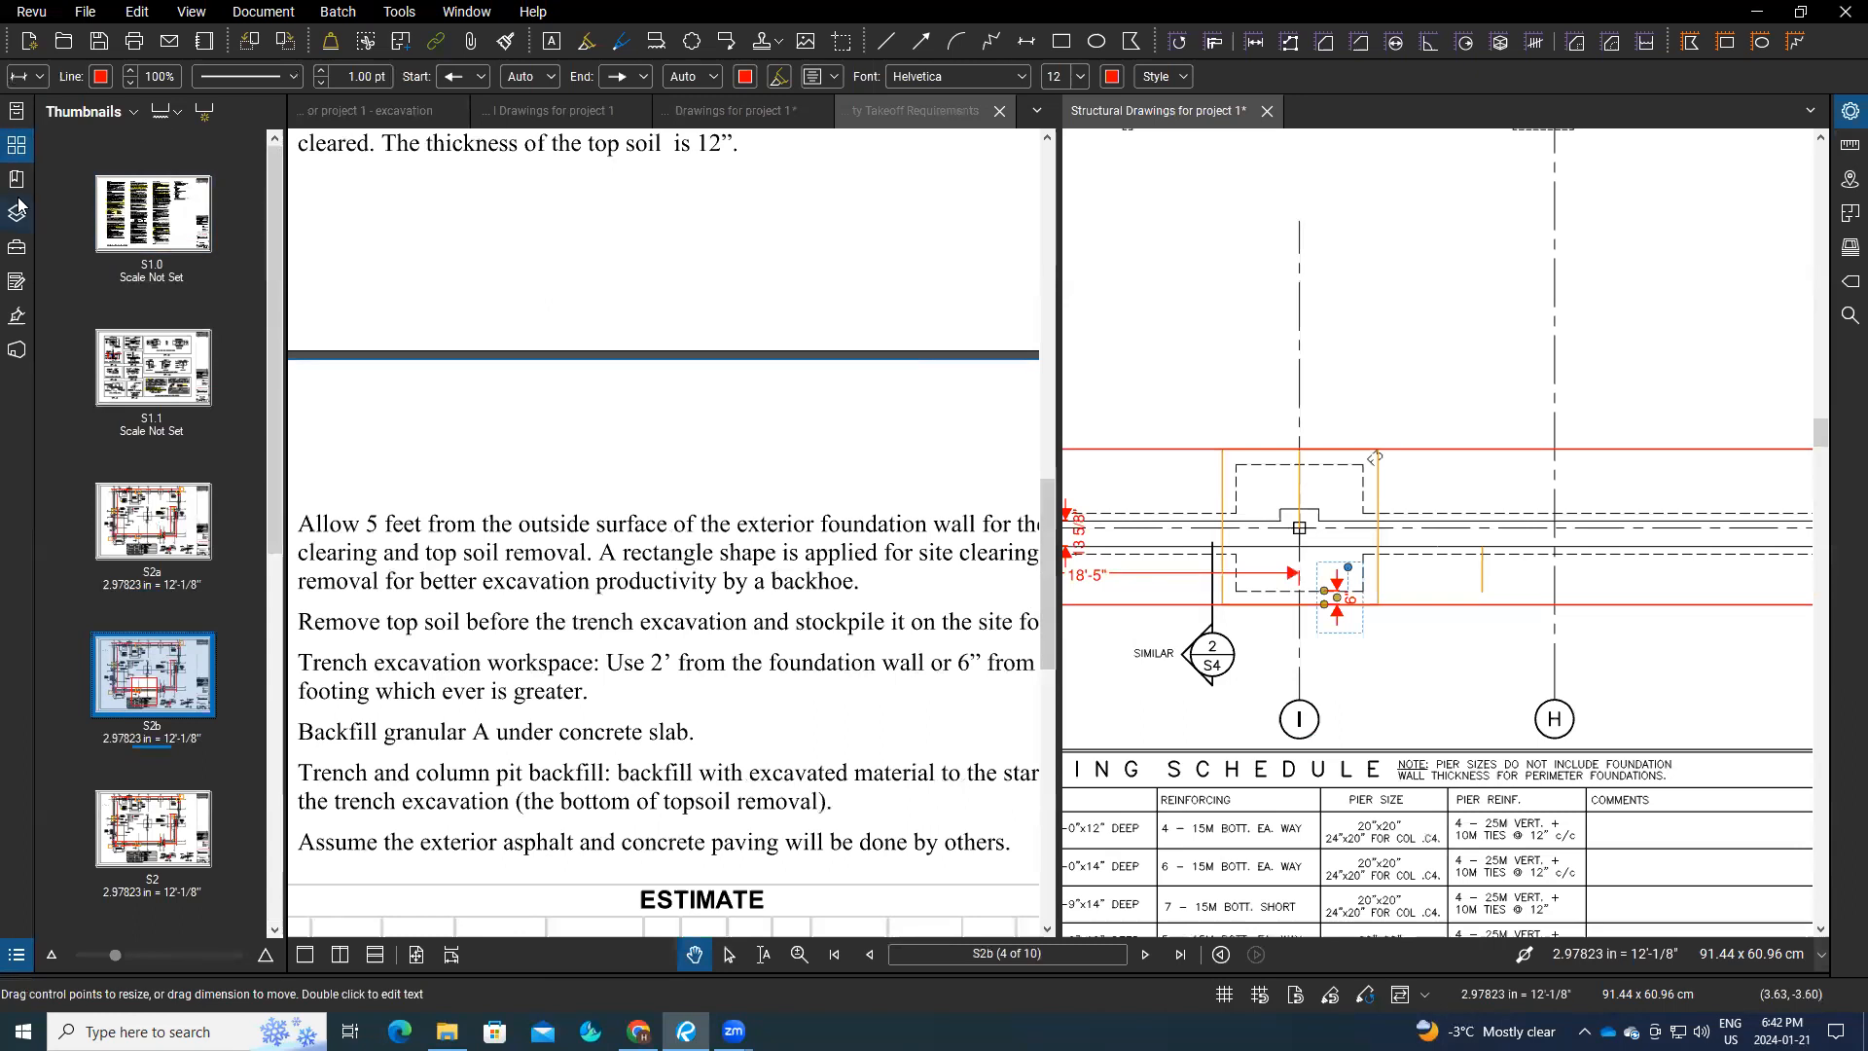
left_click(15, 146)
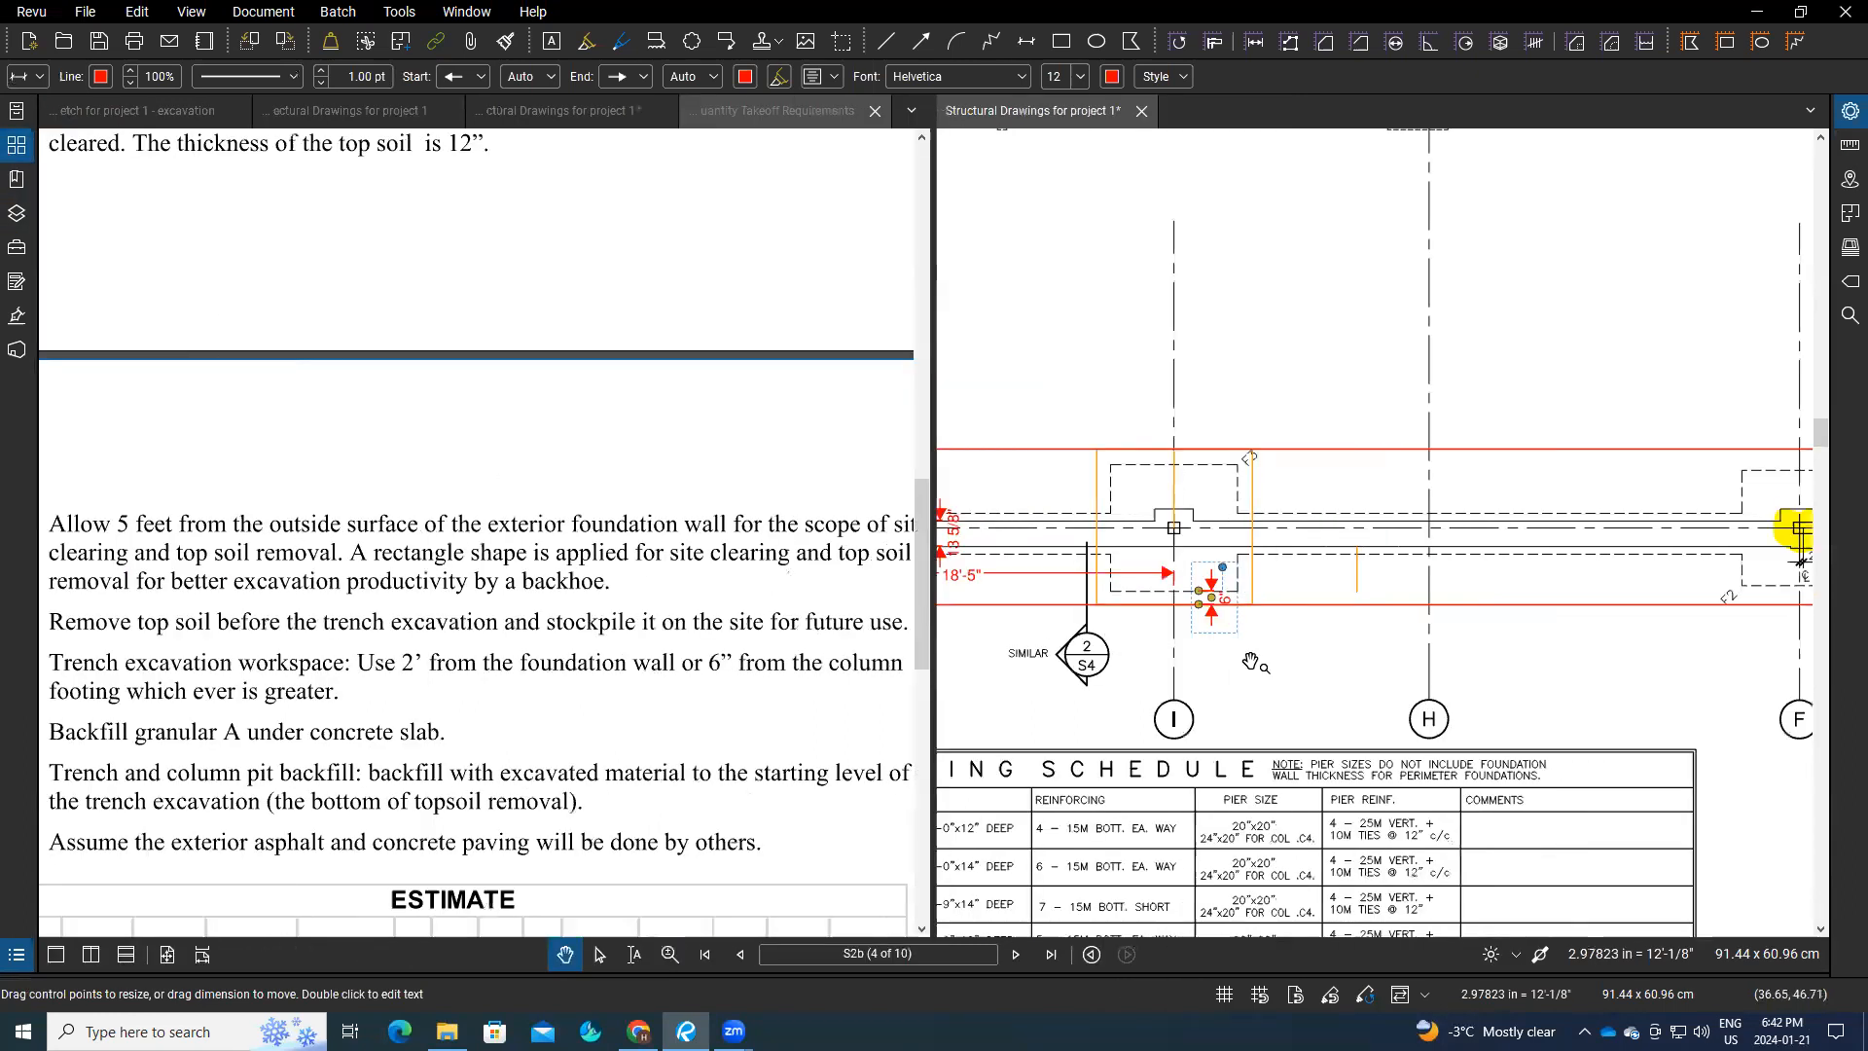
scroll(1252, 664, "down", 1)
scroll(1250, 668, "up", 1)
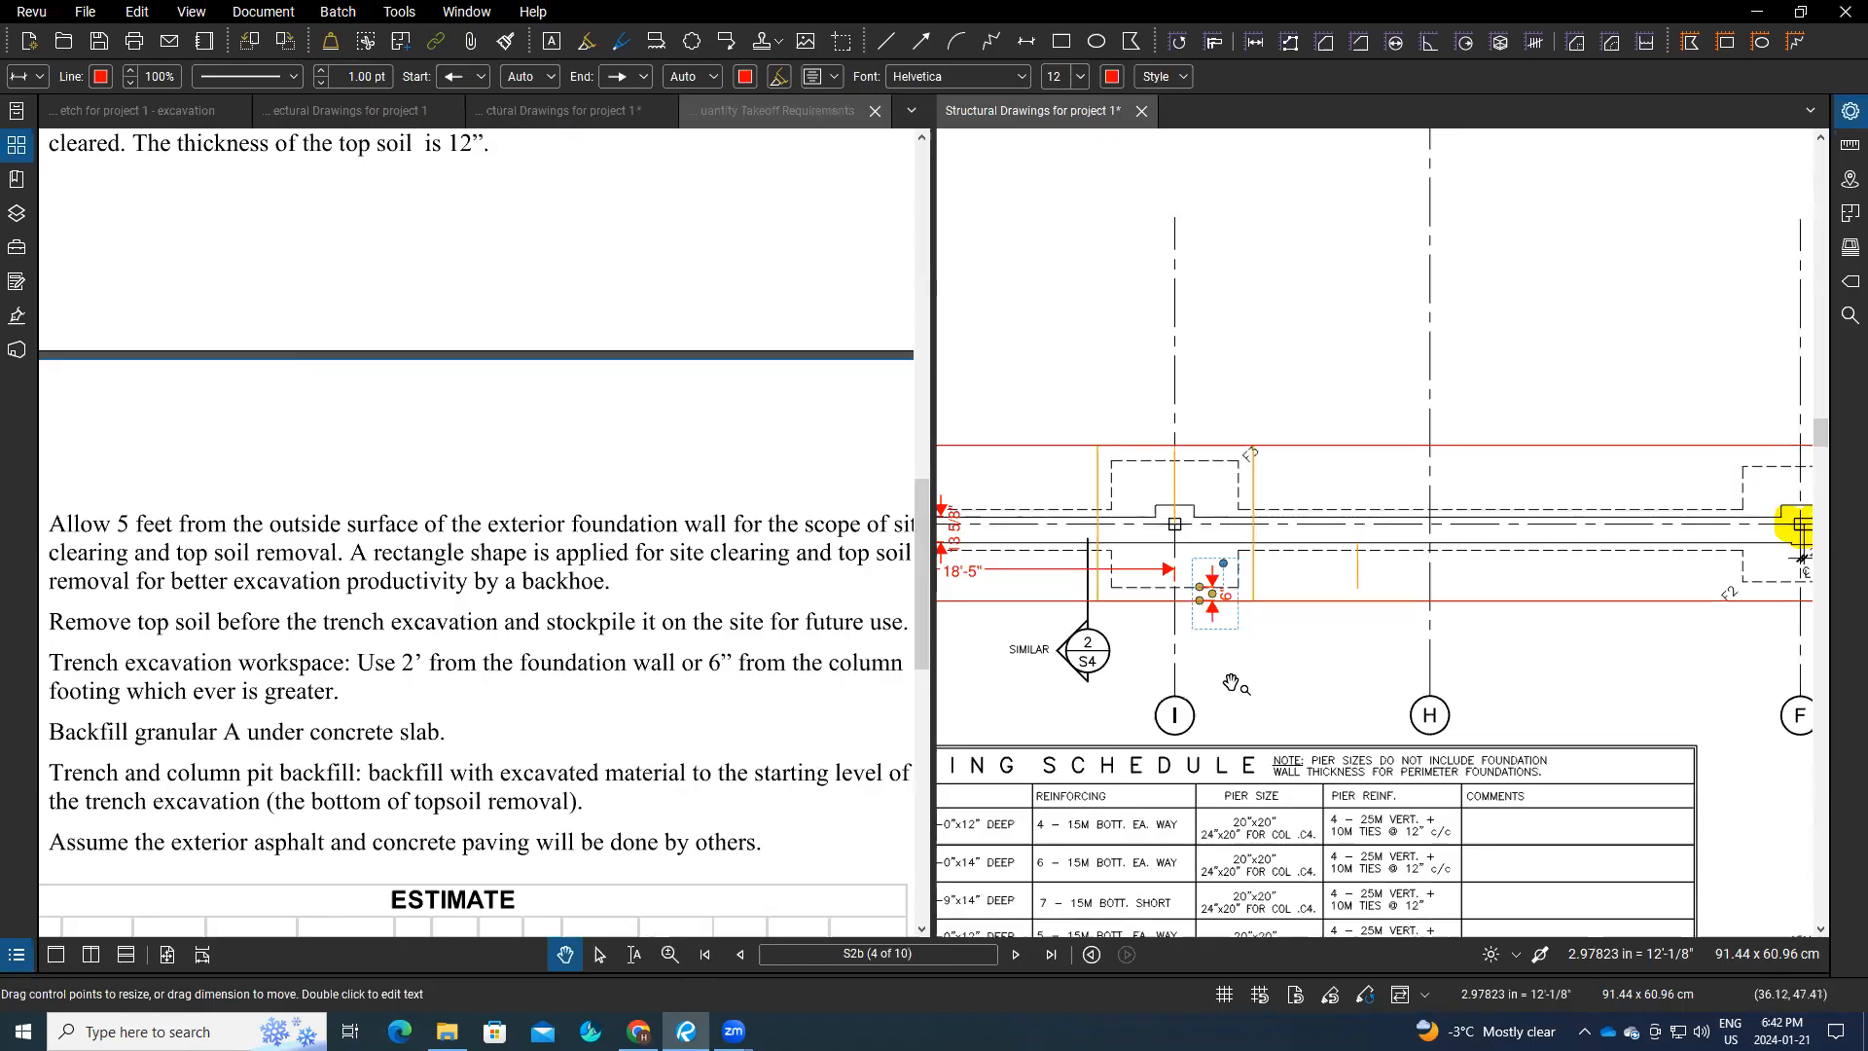
key("Escape")
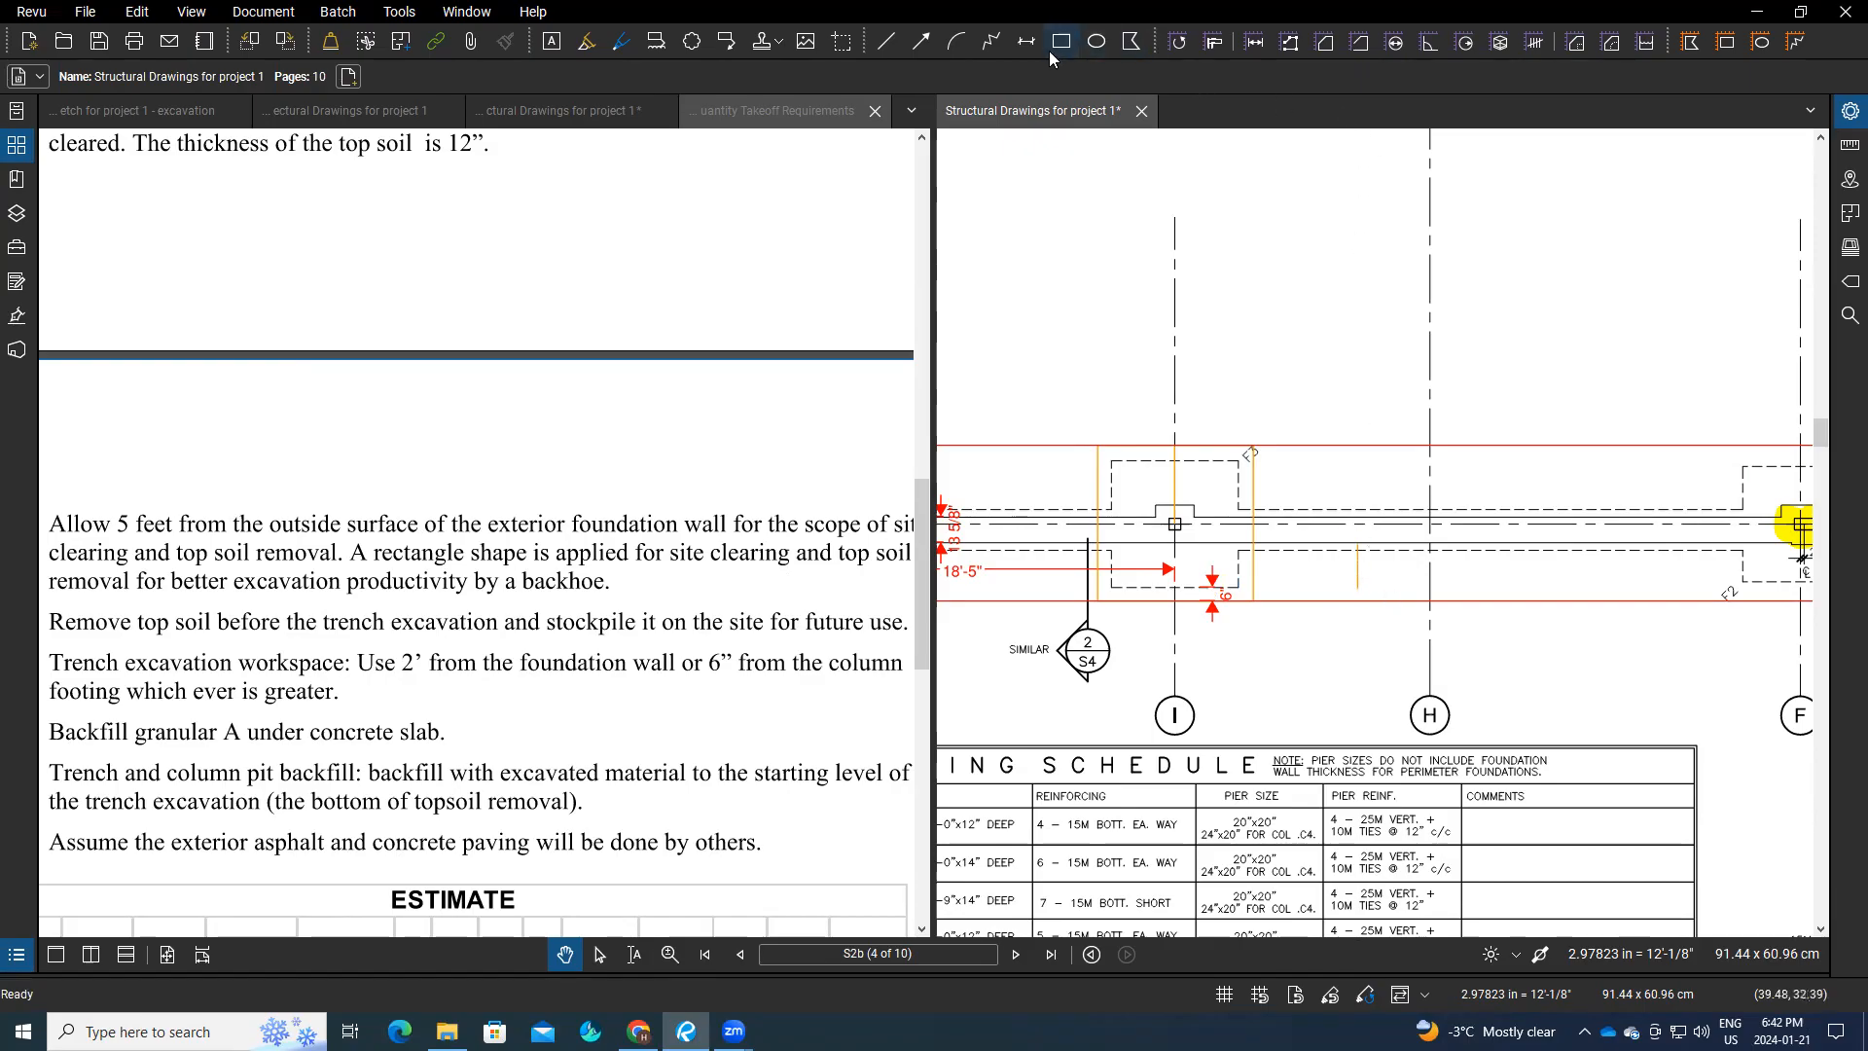
Step: Dimension the workspace from the foundation wall's outer face to the outer trench line between grids I and H as 2'
left_click(1025, 42)
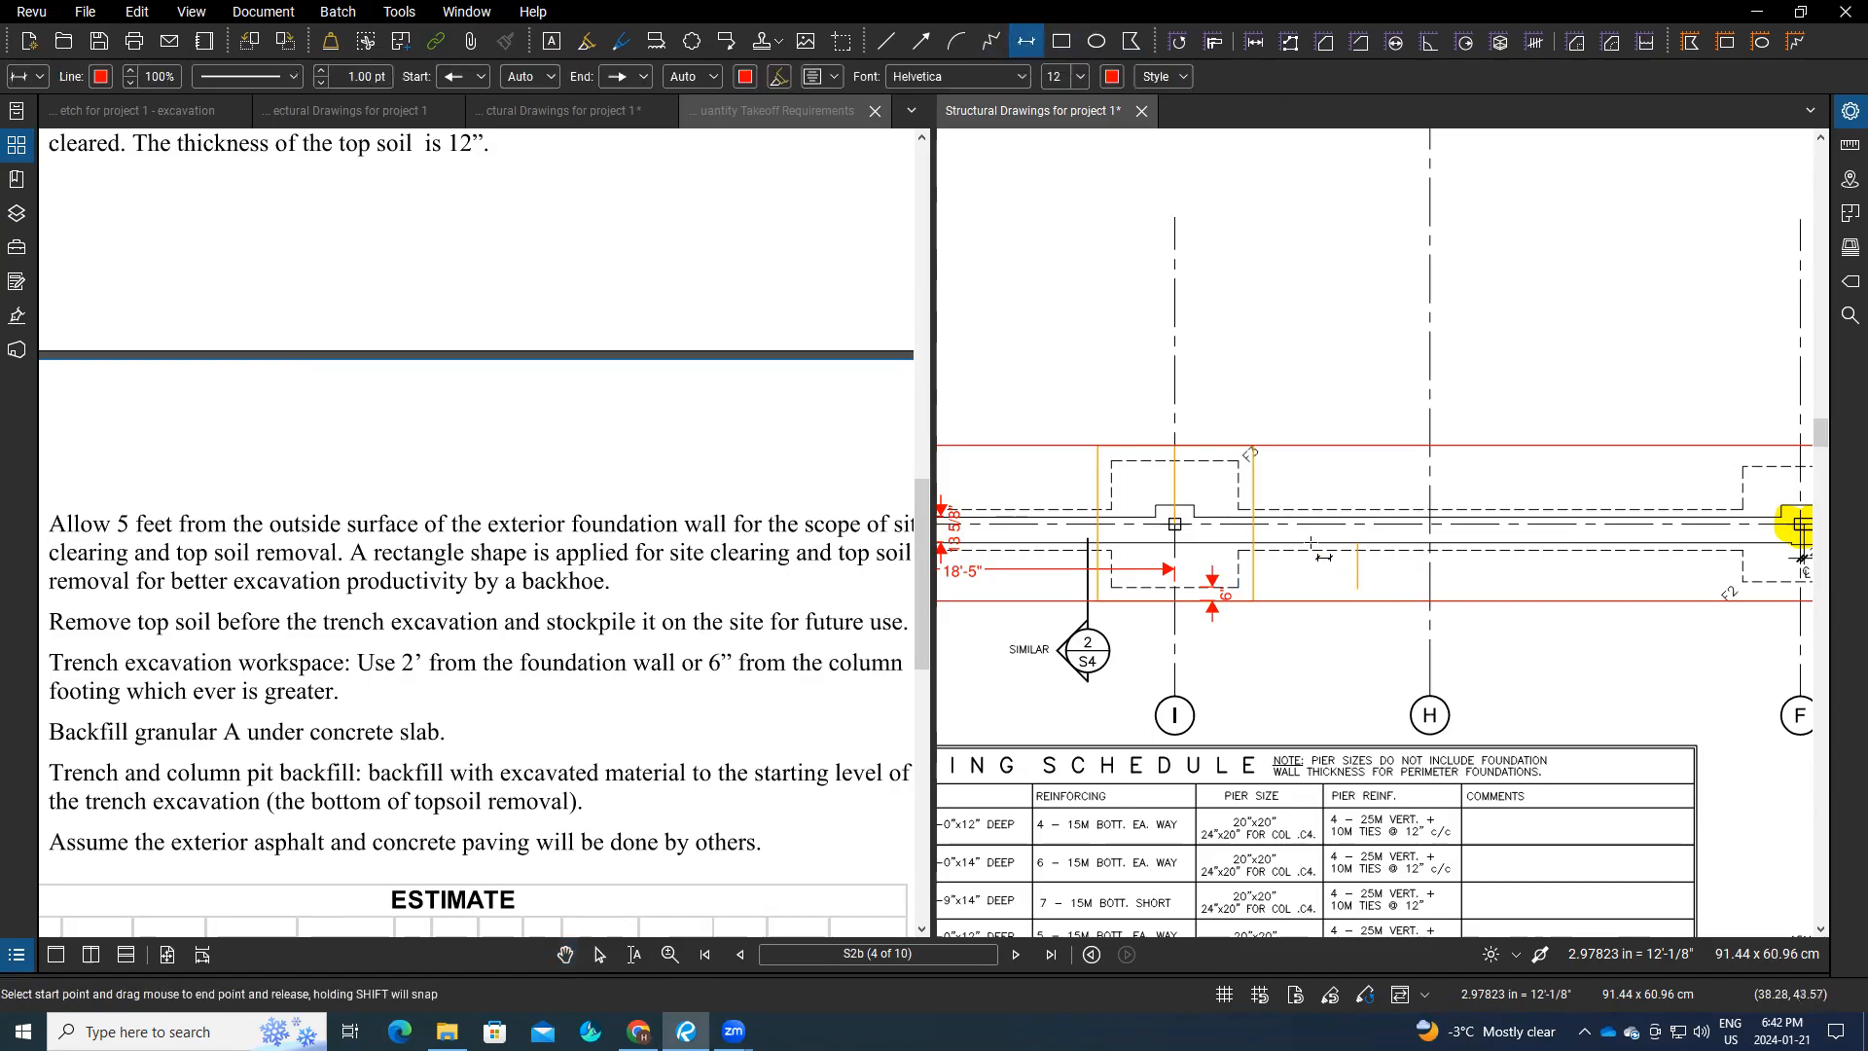
left_click_drag(1312, 543, 1309, 605)
left_click_drag(1309, 599, 1311, 603)
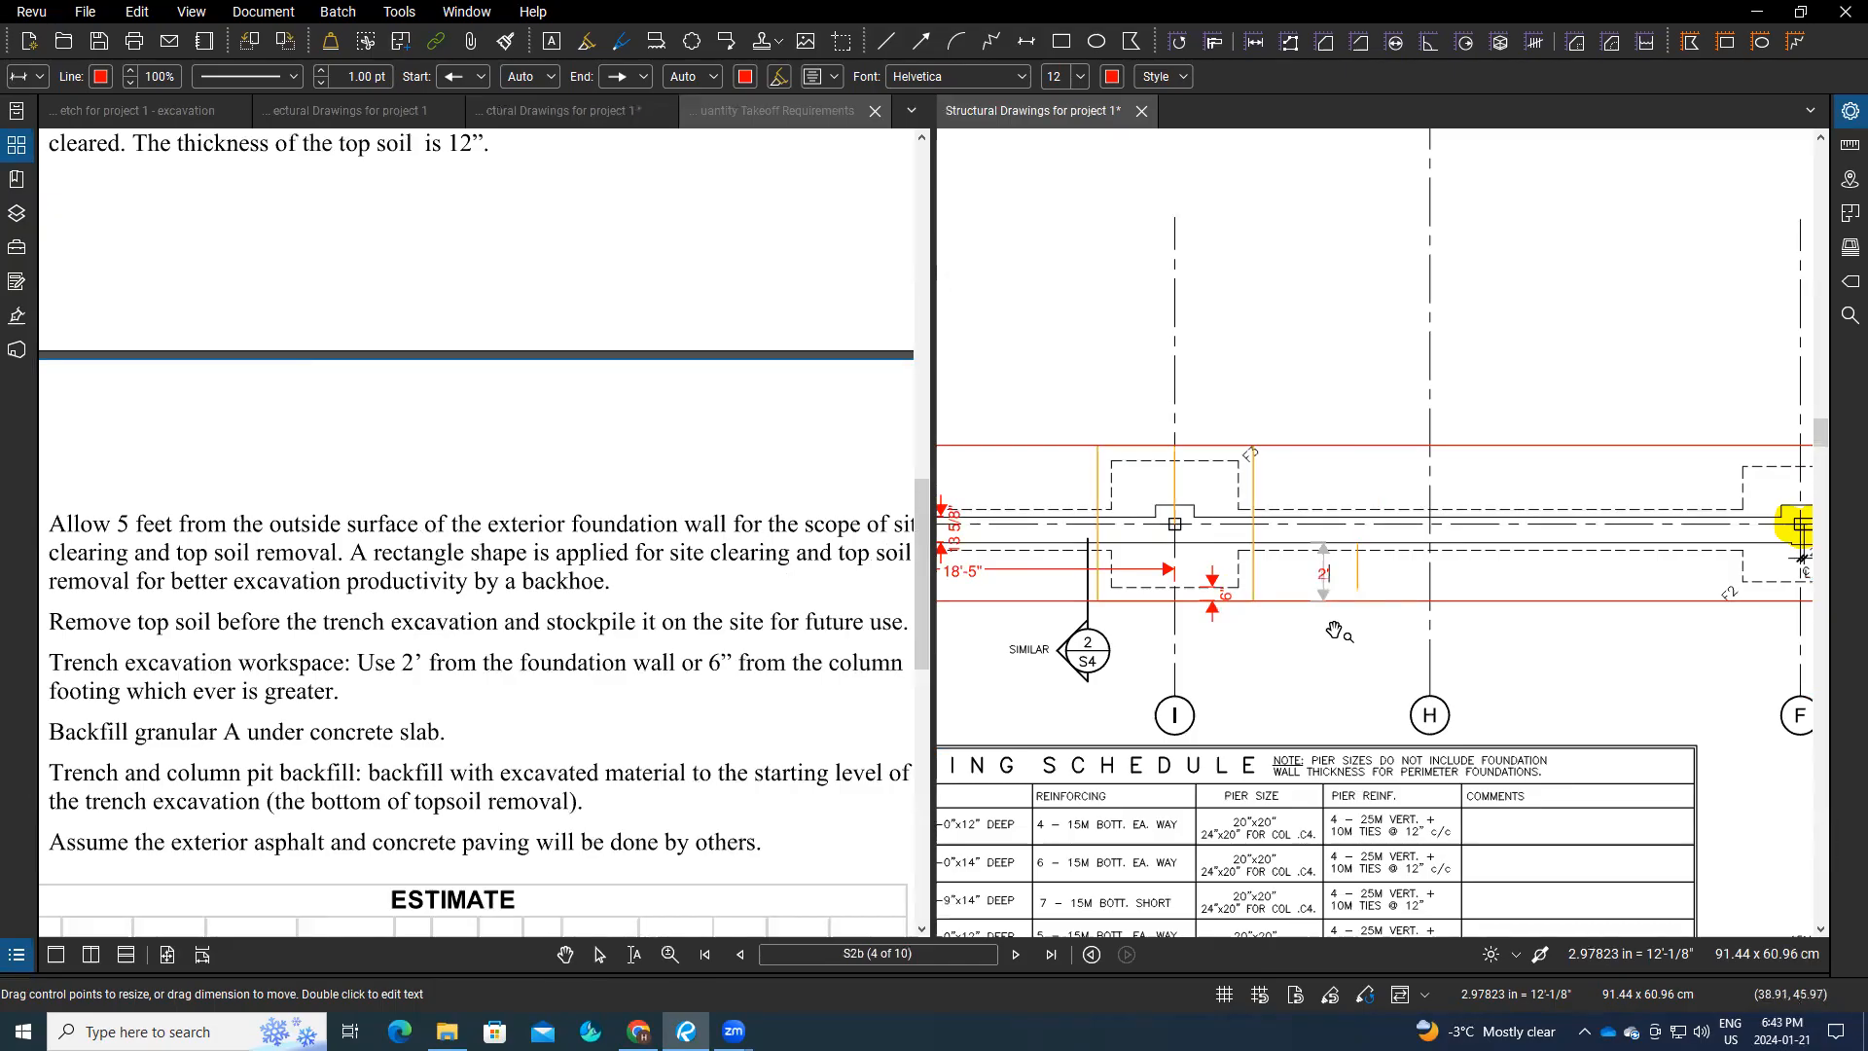
left_click(1333, 642)
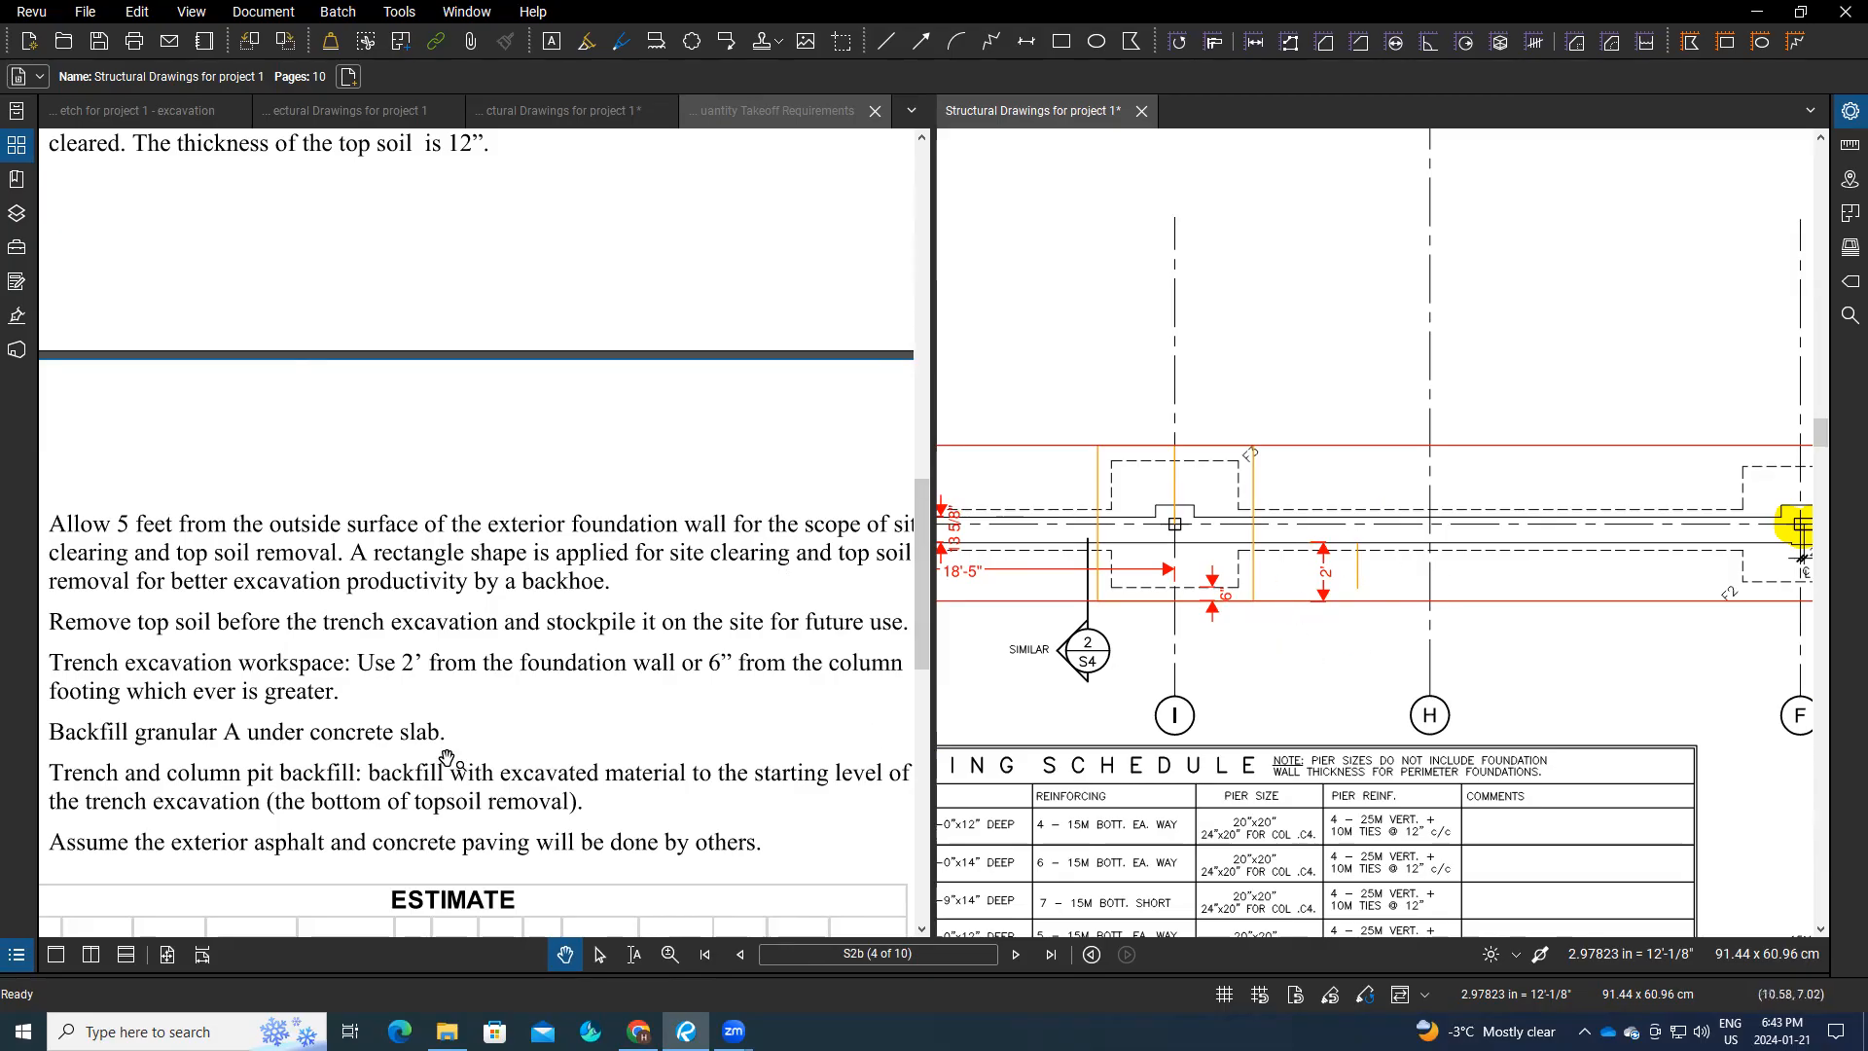
Step: Leave the split view and open foundation plan S2b (page 4) of the structural drawings
left_click(54, 958)
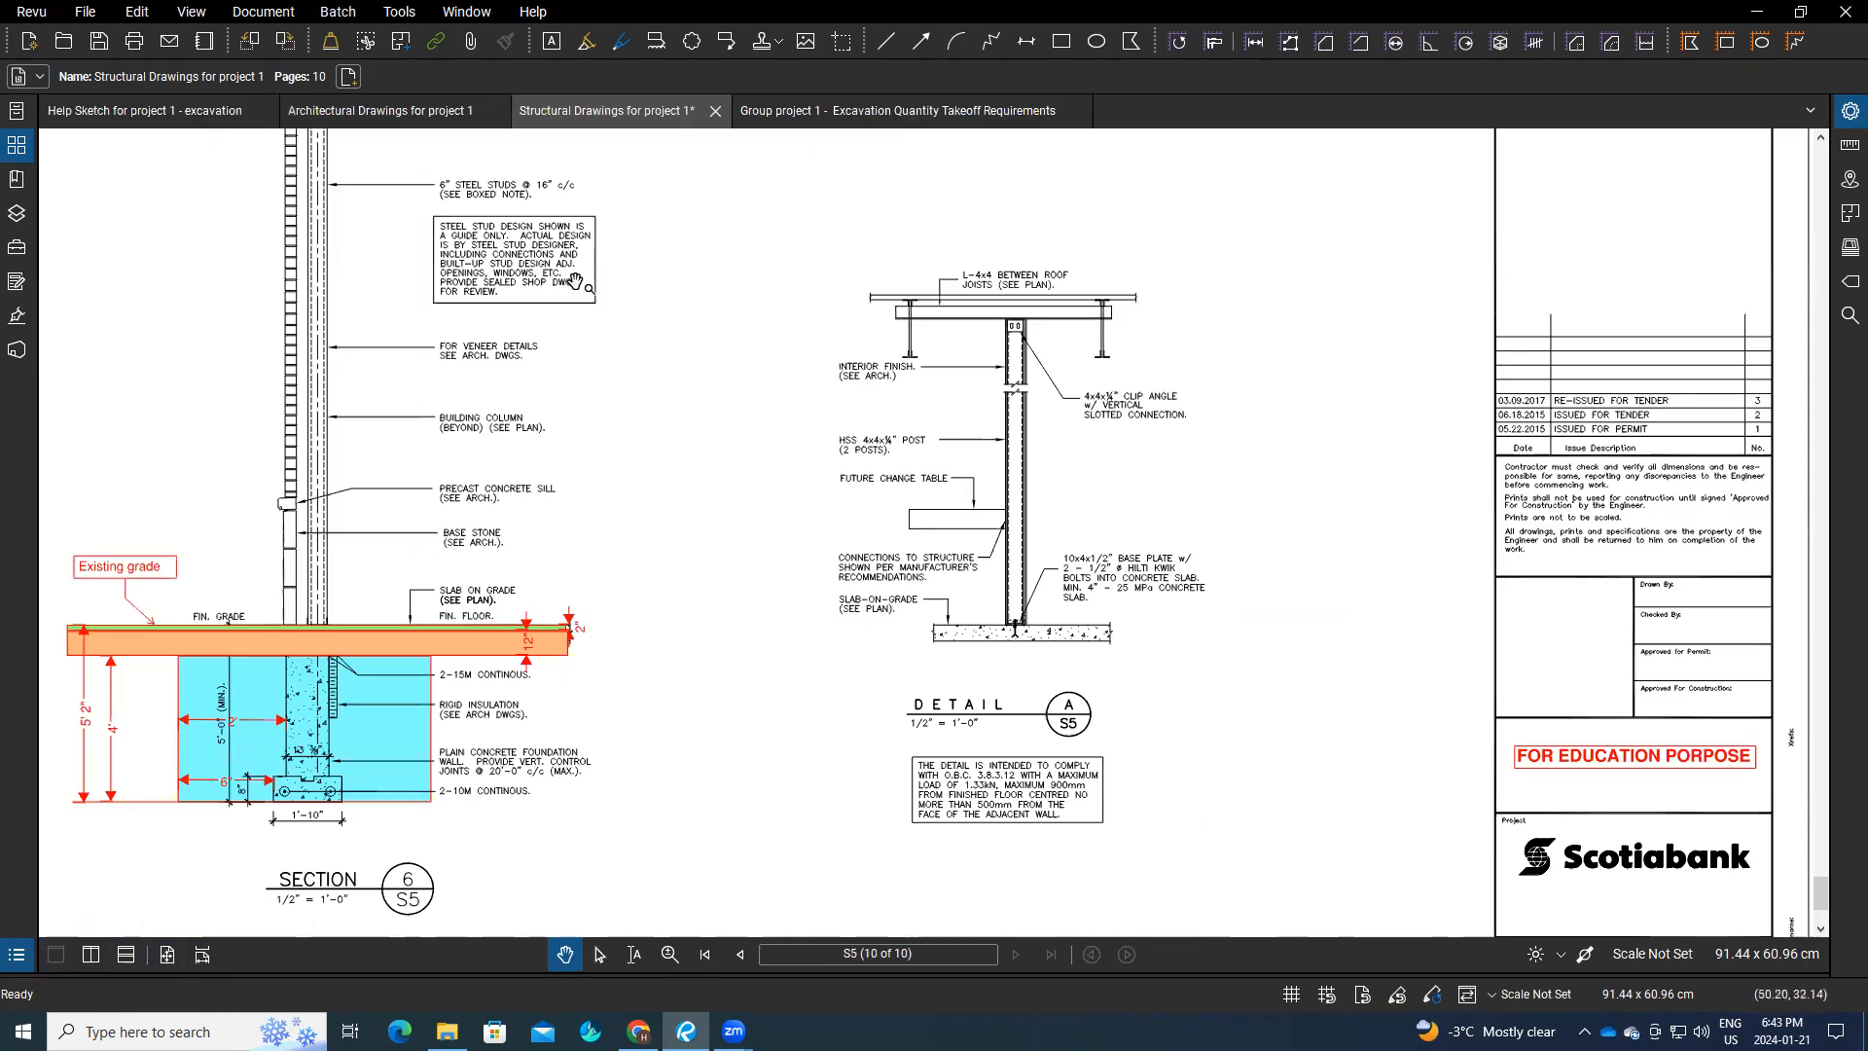
left_click(17, 146)
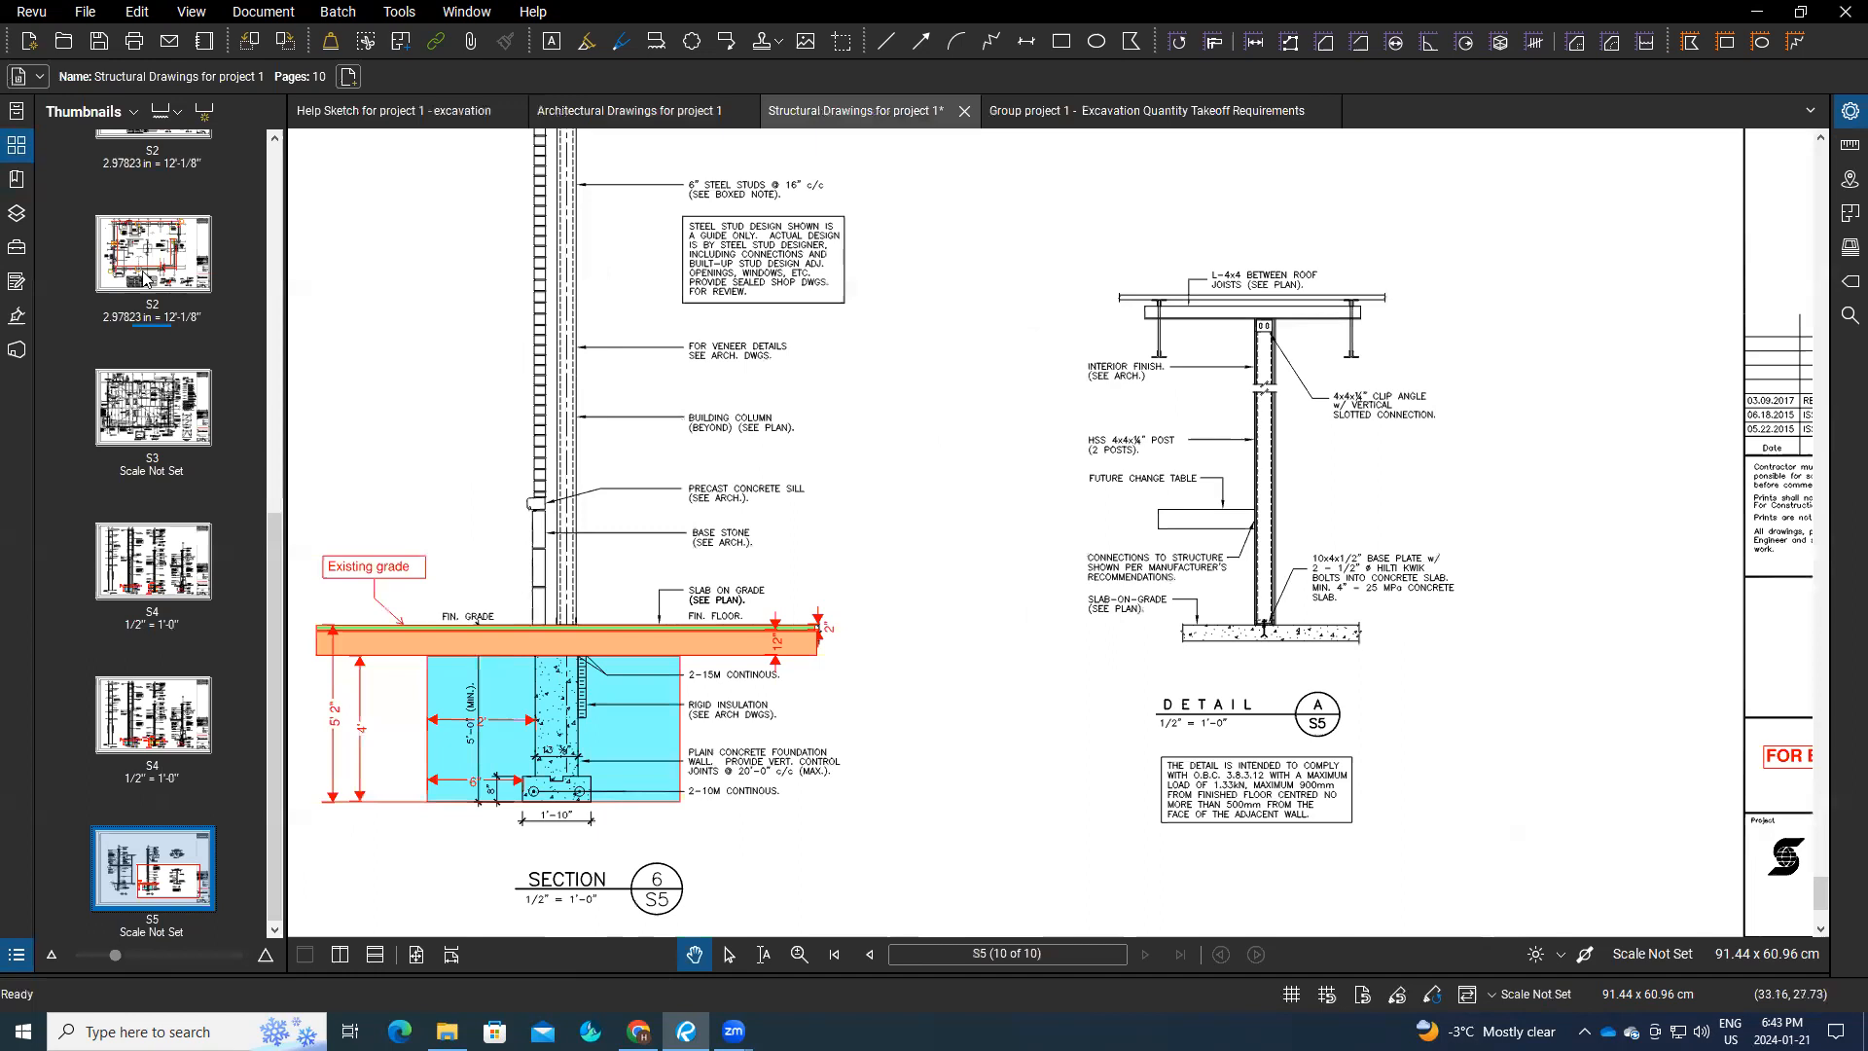
scroll(179, 297, "up", 5)
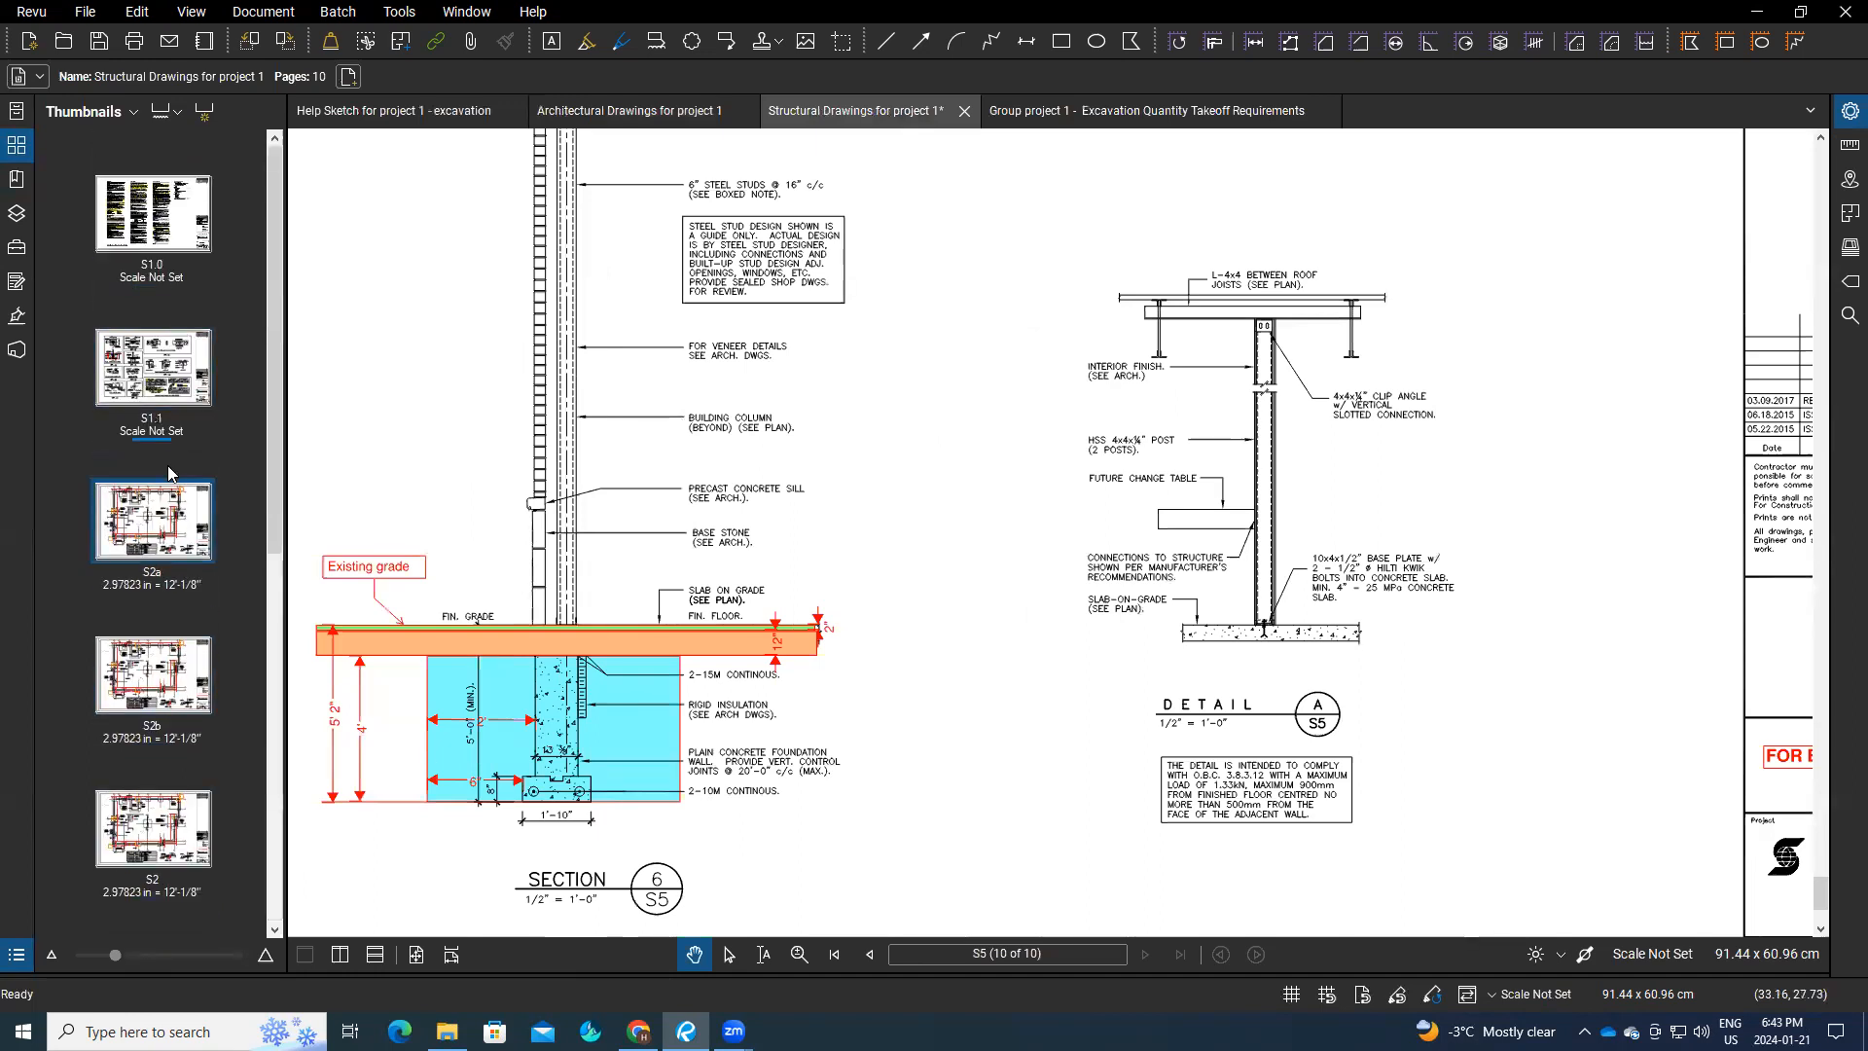
left_click(154, 559)
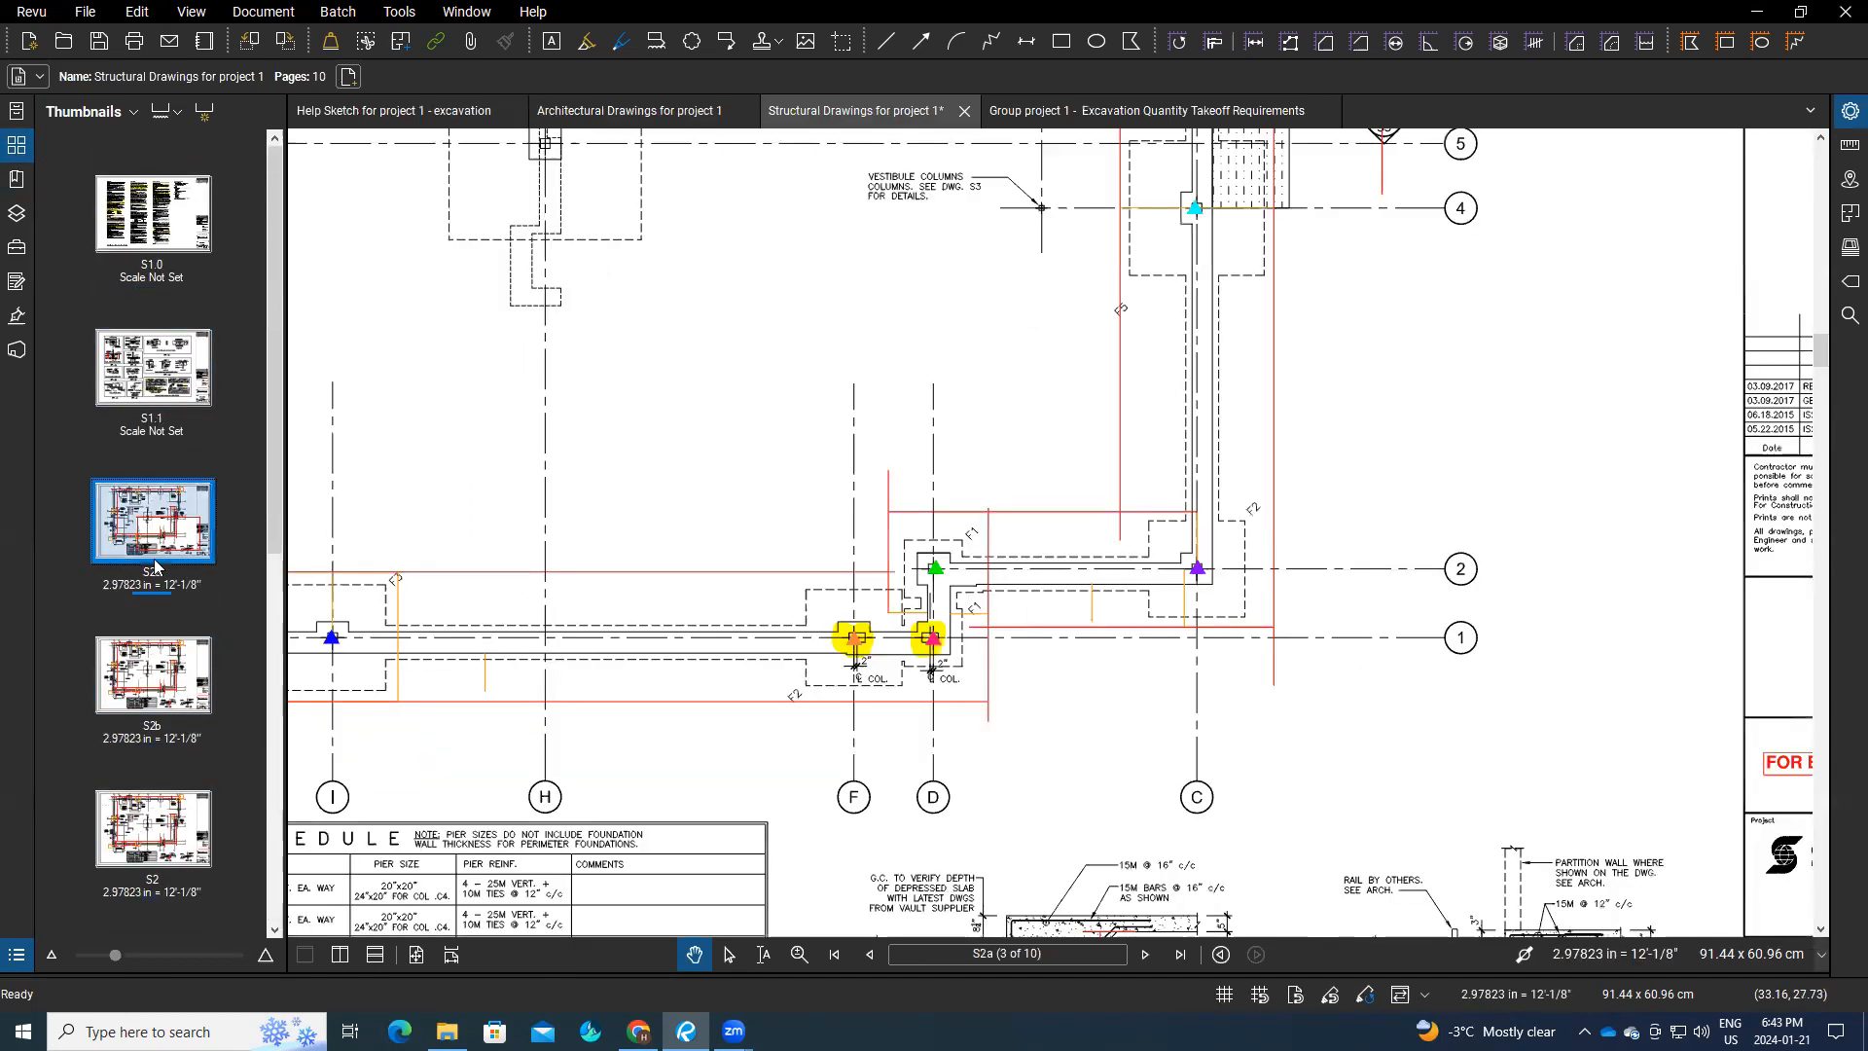
left_click(146, 675)
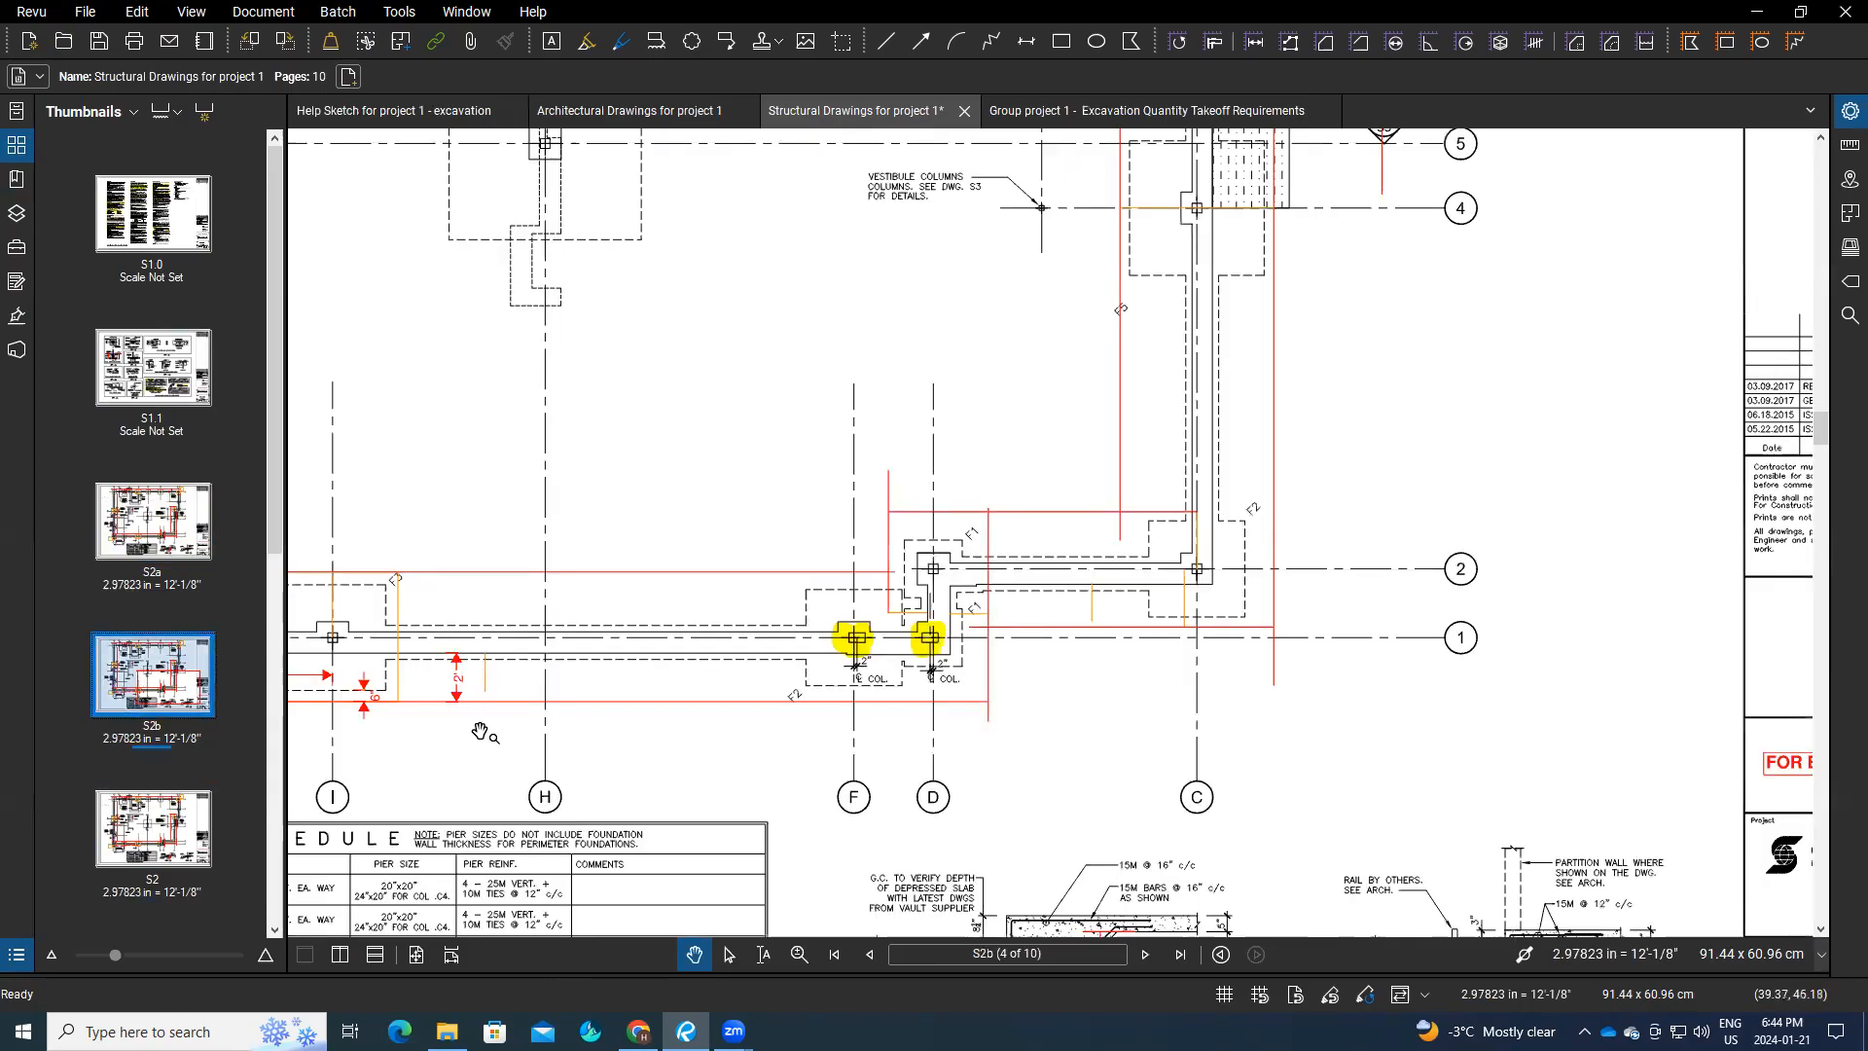
Step: Draw an orange area measurement rectangle 6'-9" wide and 6'-9" high in the blank space above grid line 1, between grids K and I
scroll(481, 731, "down", 4)
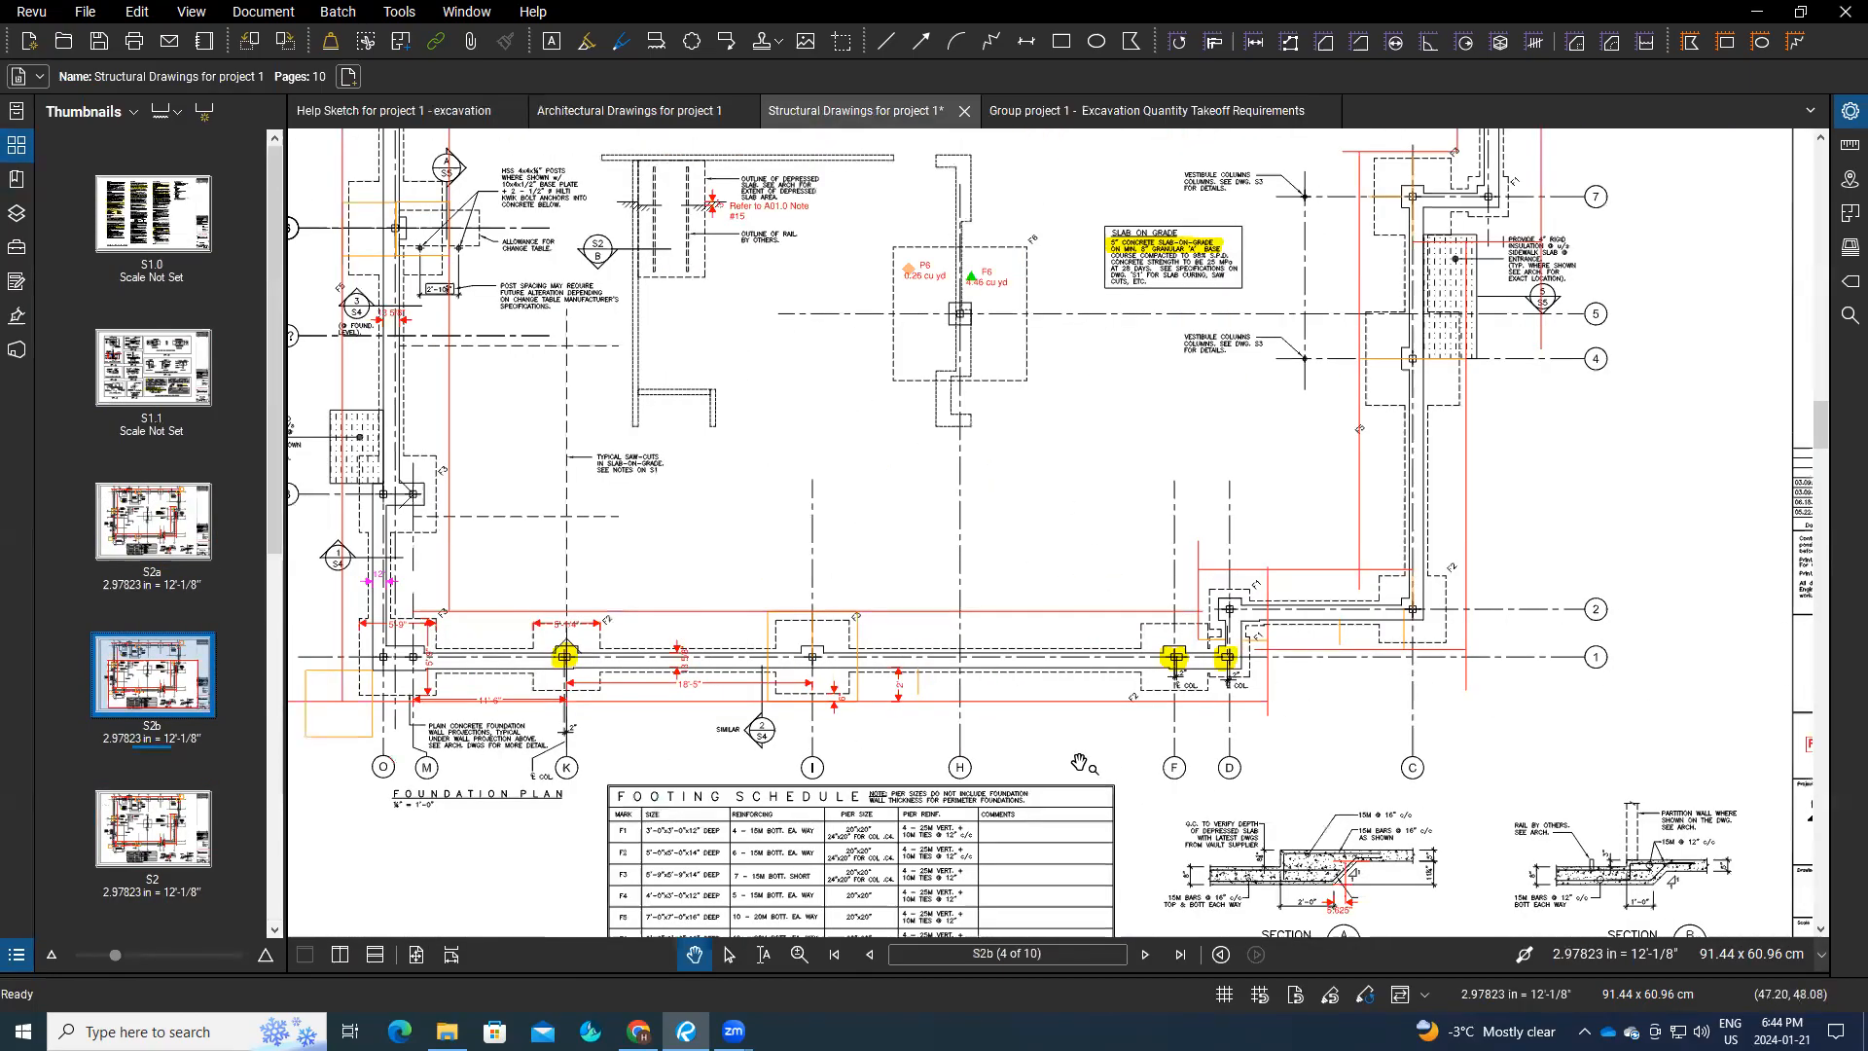
left_click_drag(1158, 786, 1170, 585)
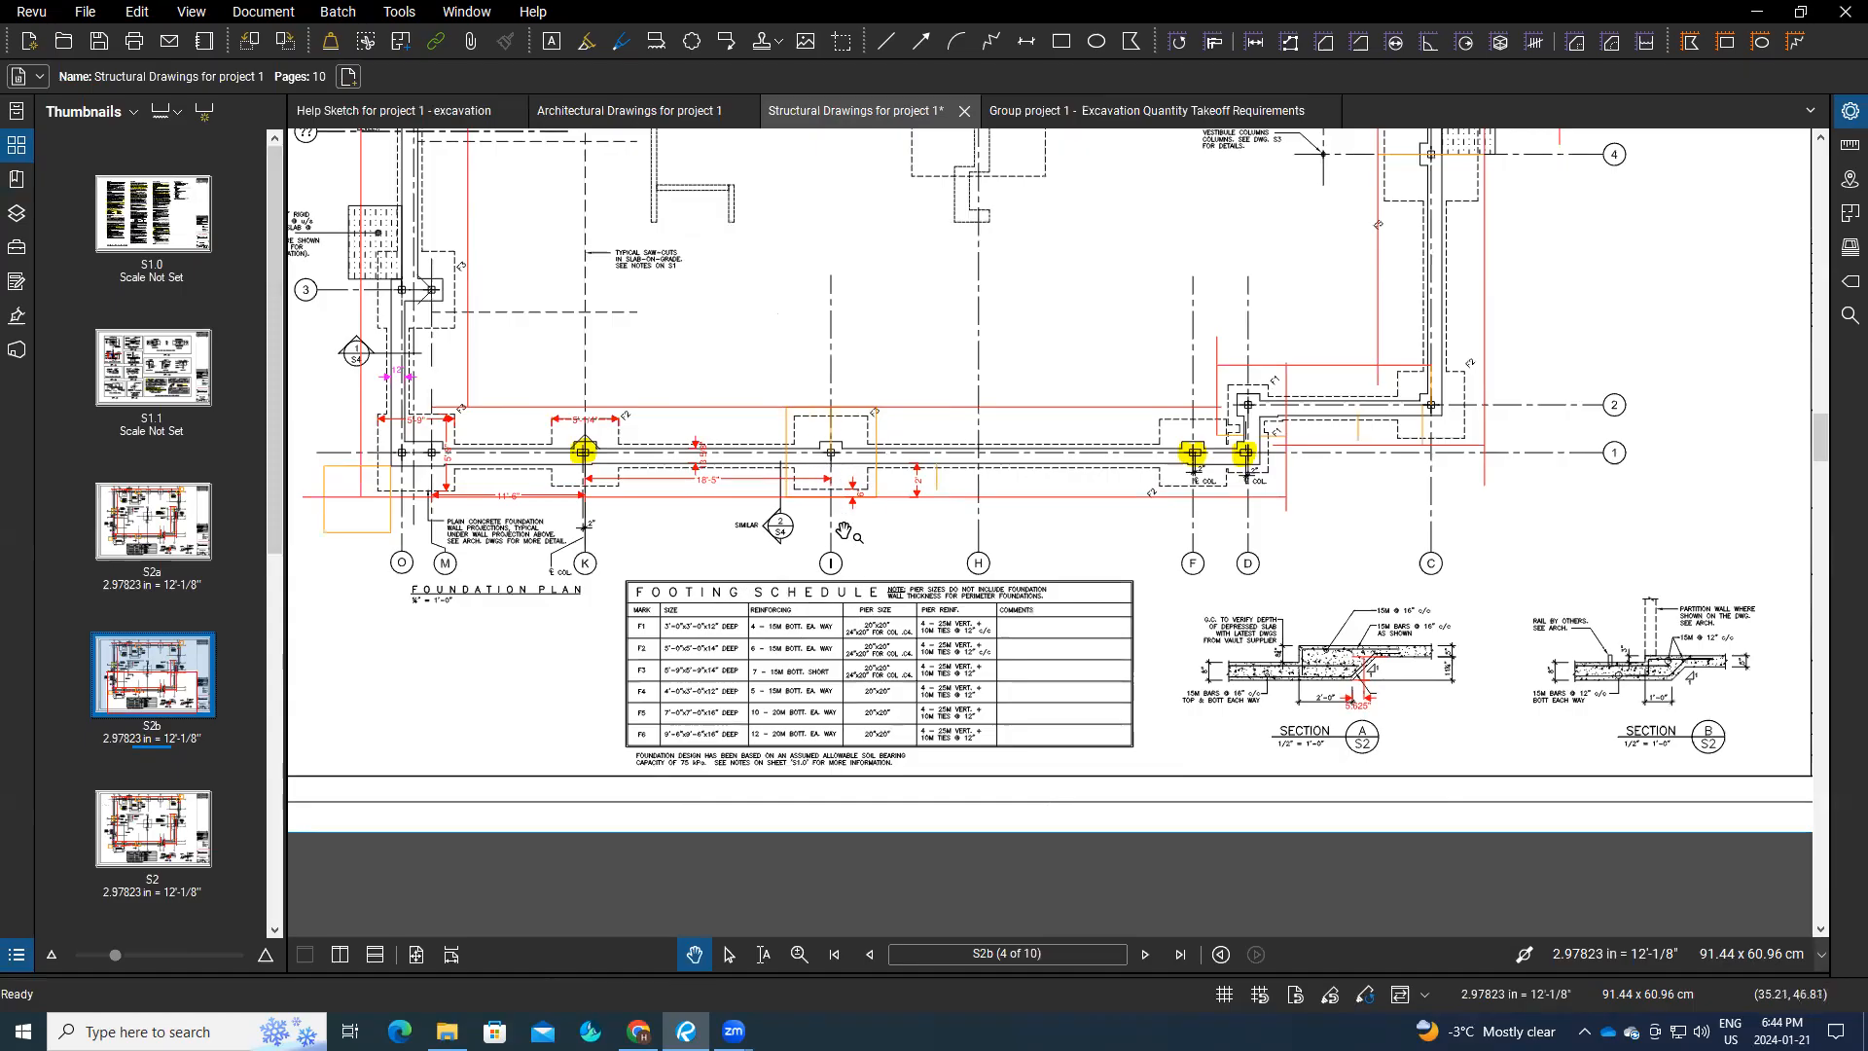
scroll(829, 453, "up", 1)
scroll(865, 420, "up", 1)
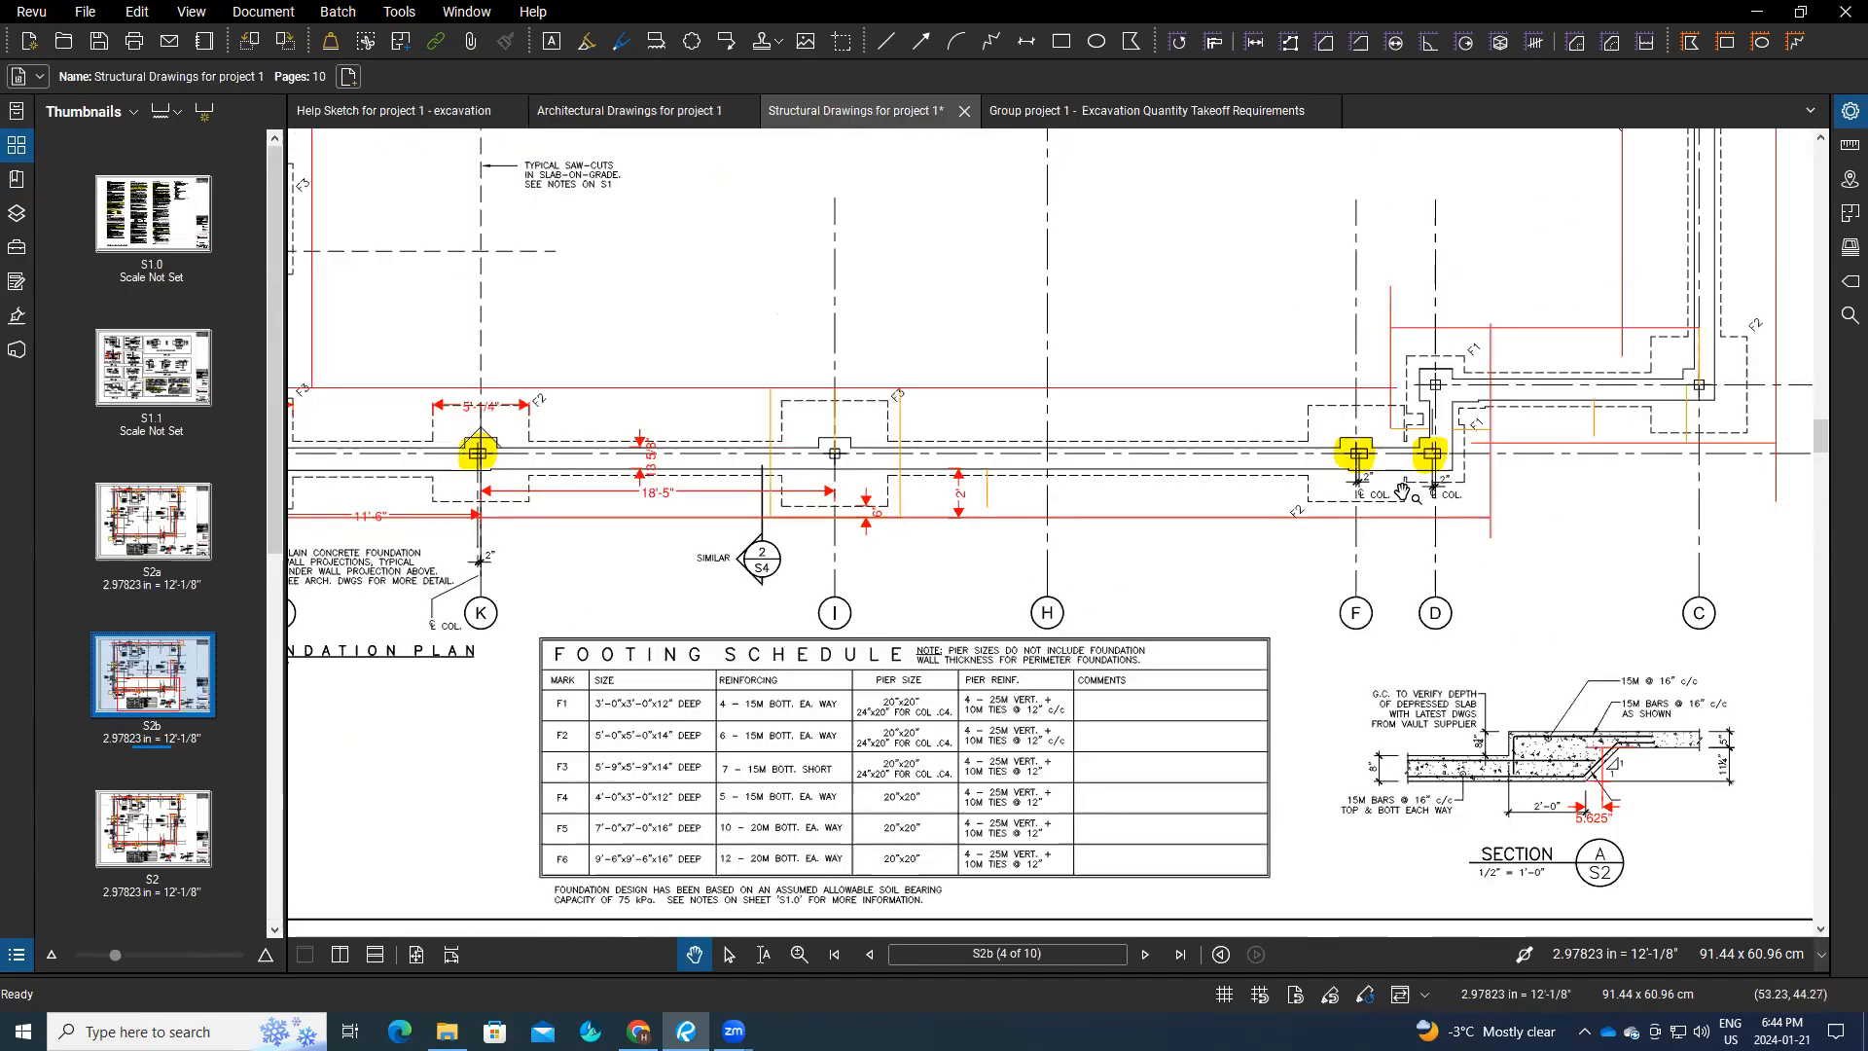
scroll(934, 608, "left", 3)
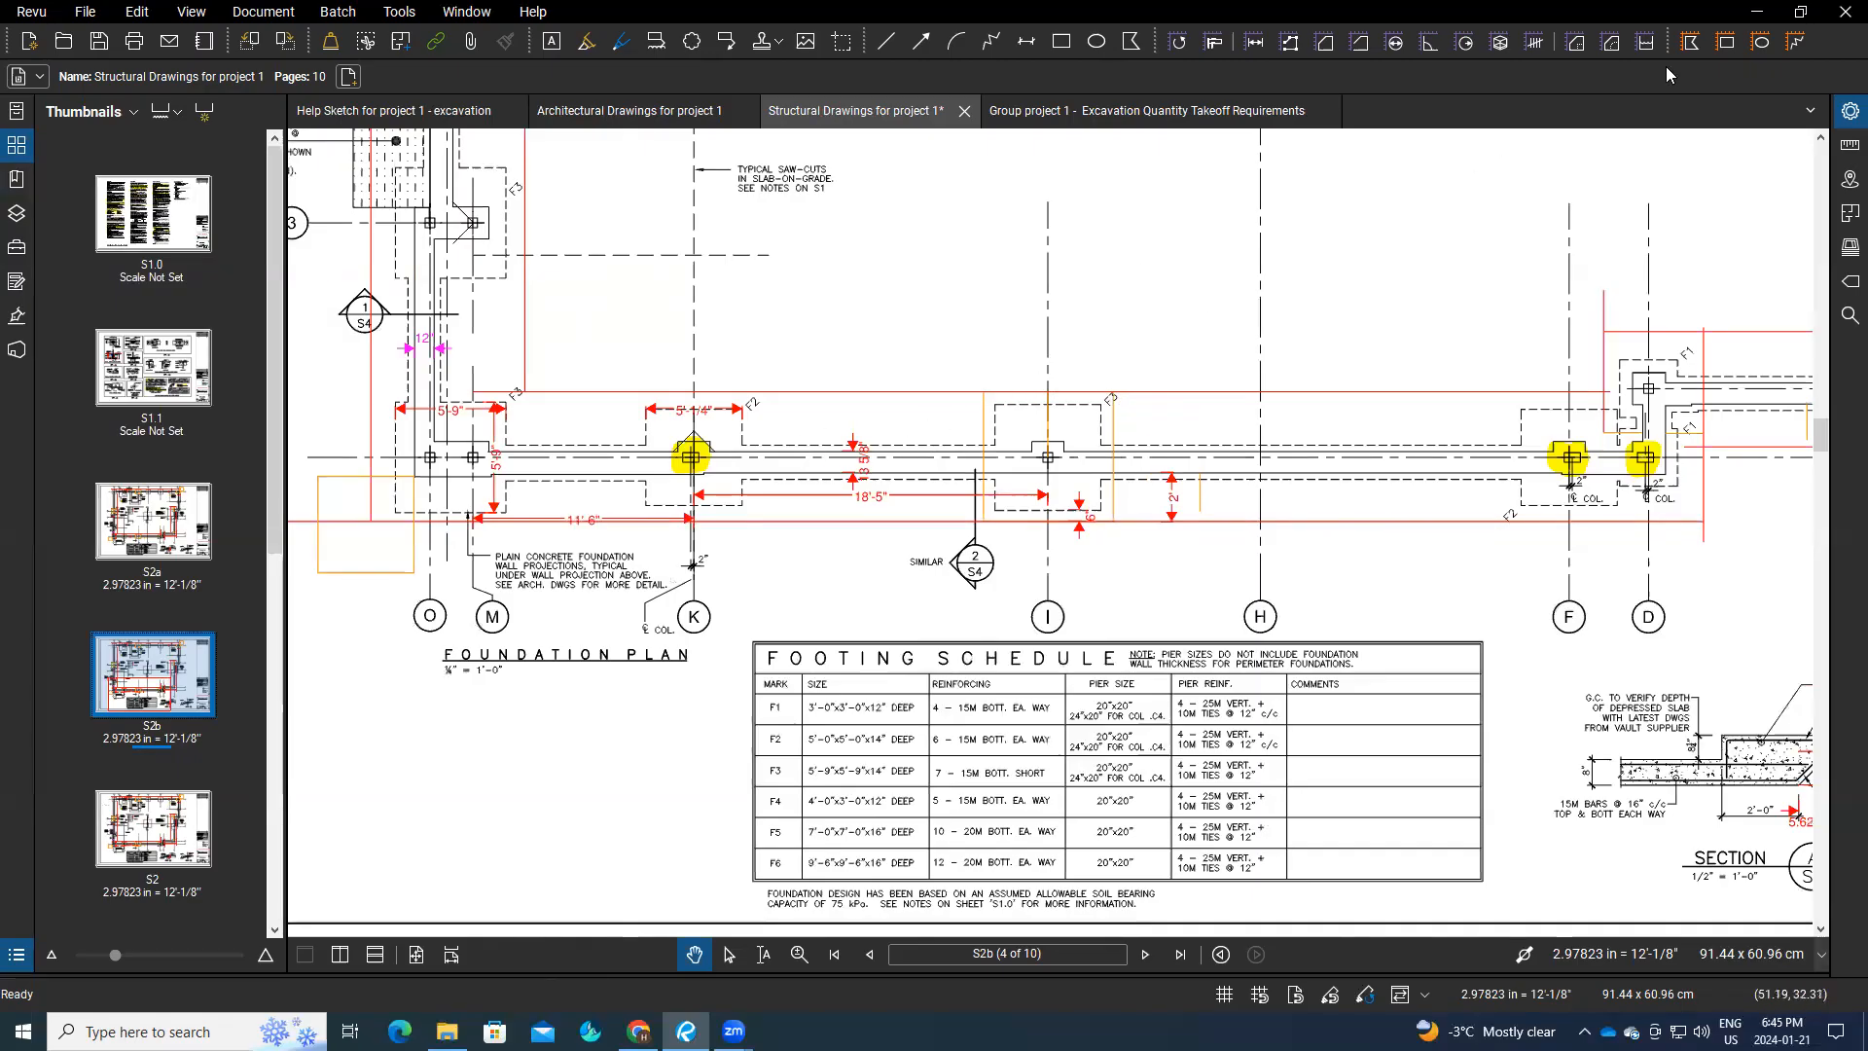
left_click(1725, 41)
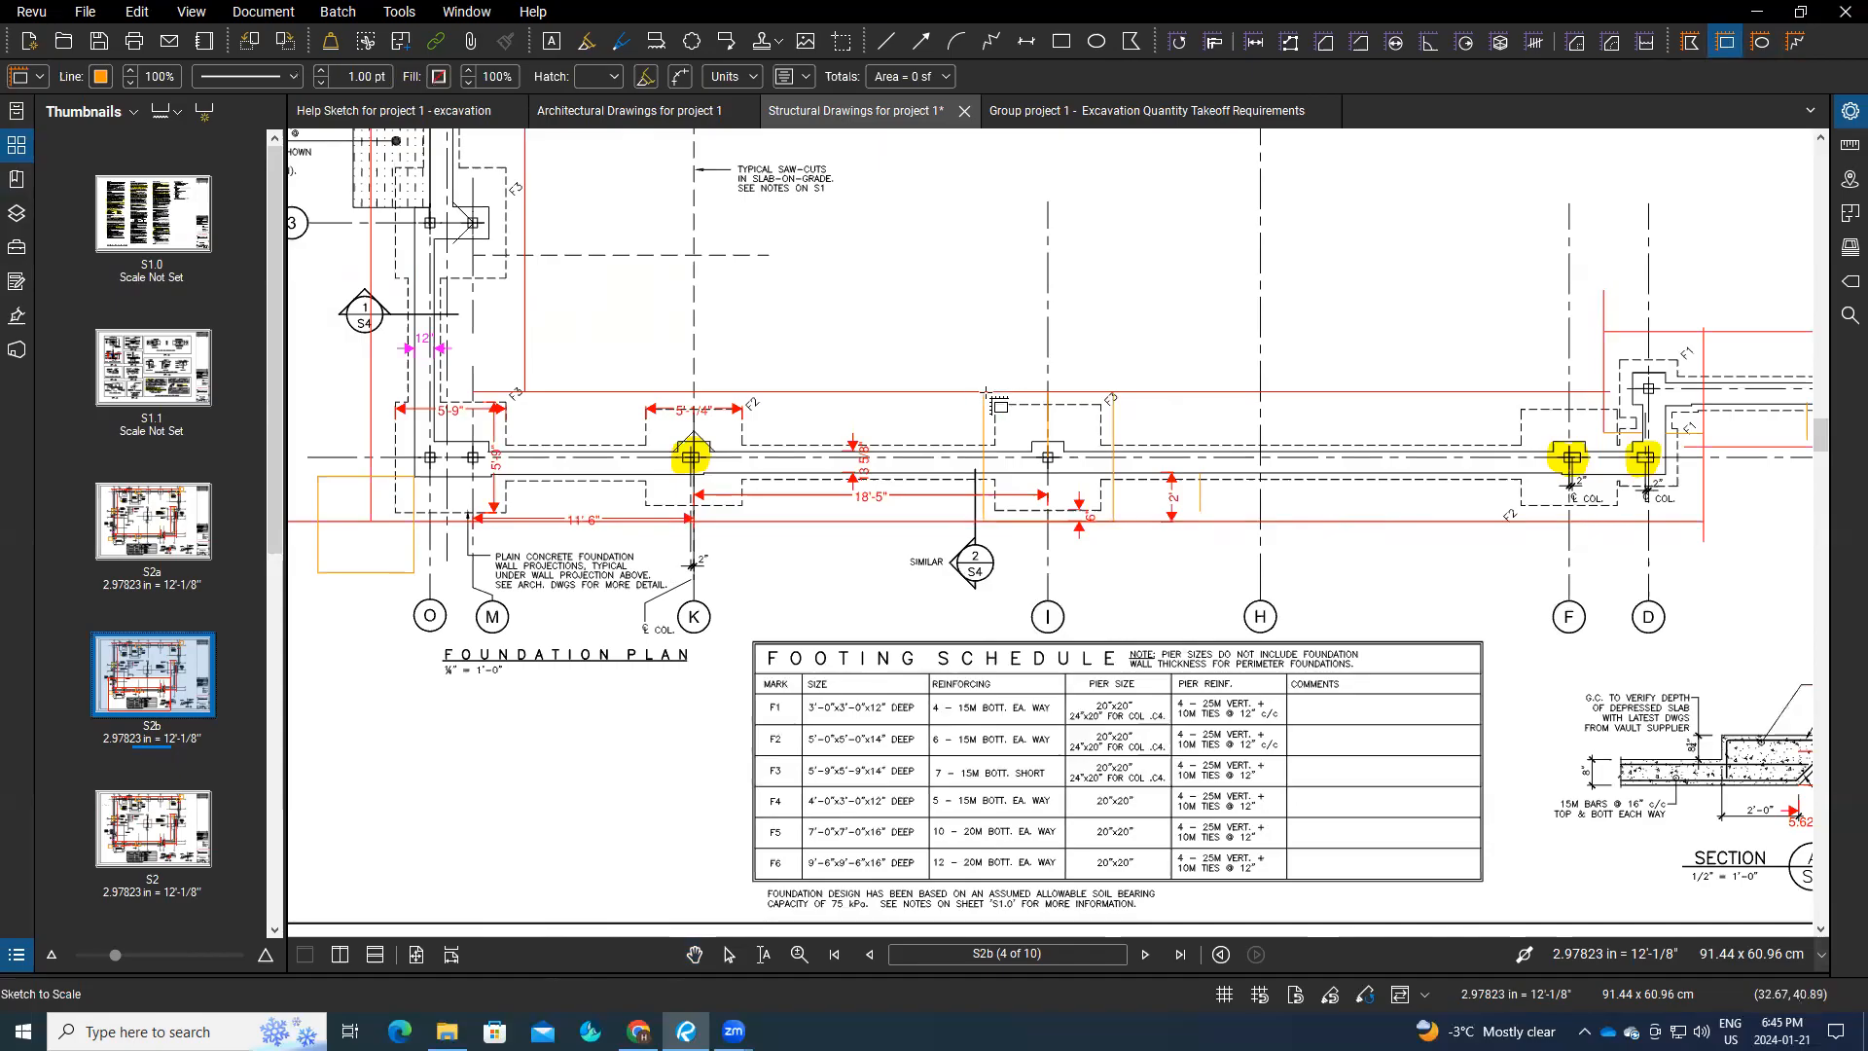
left_click(889, 221)
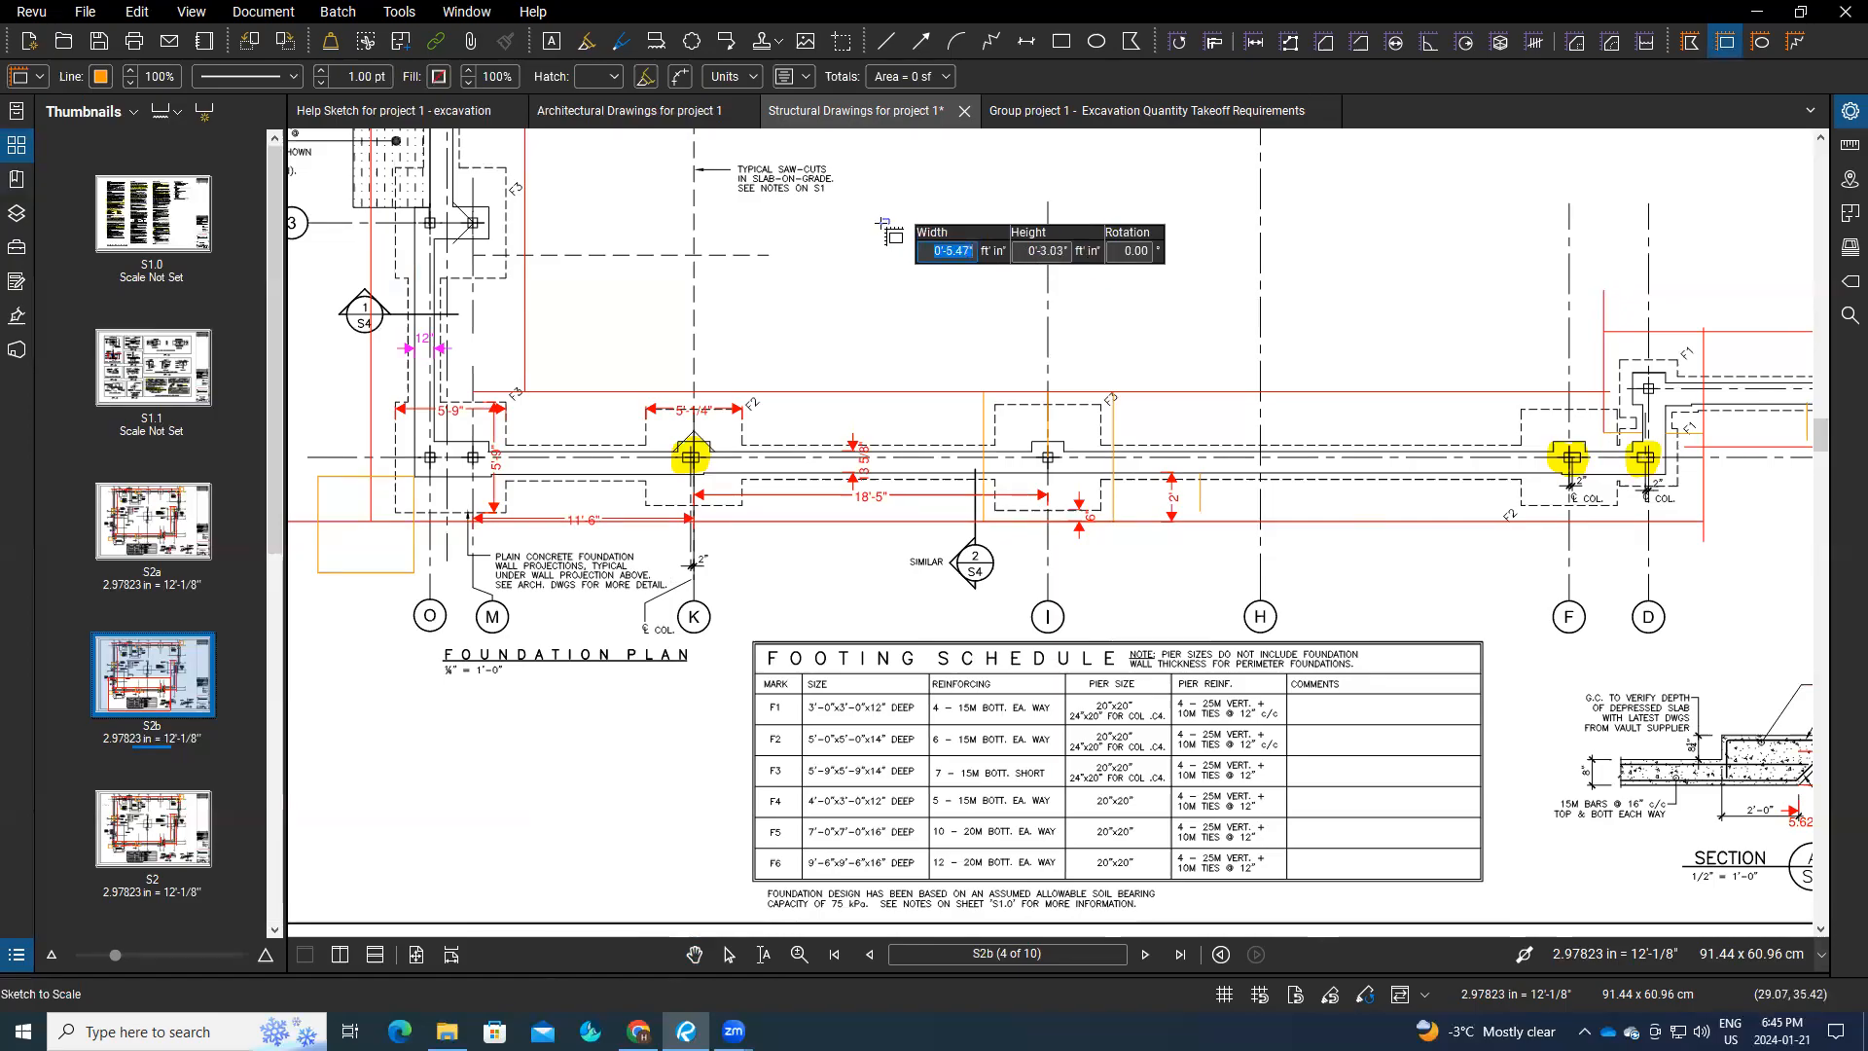
type("5")
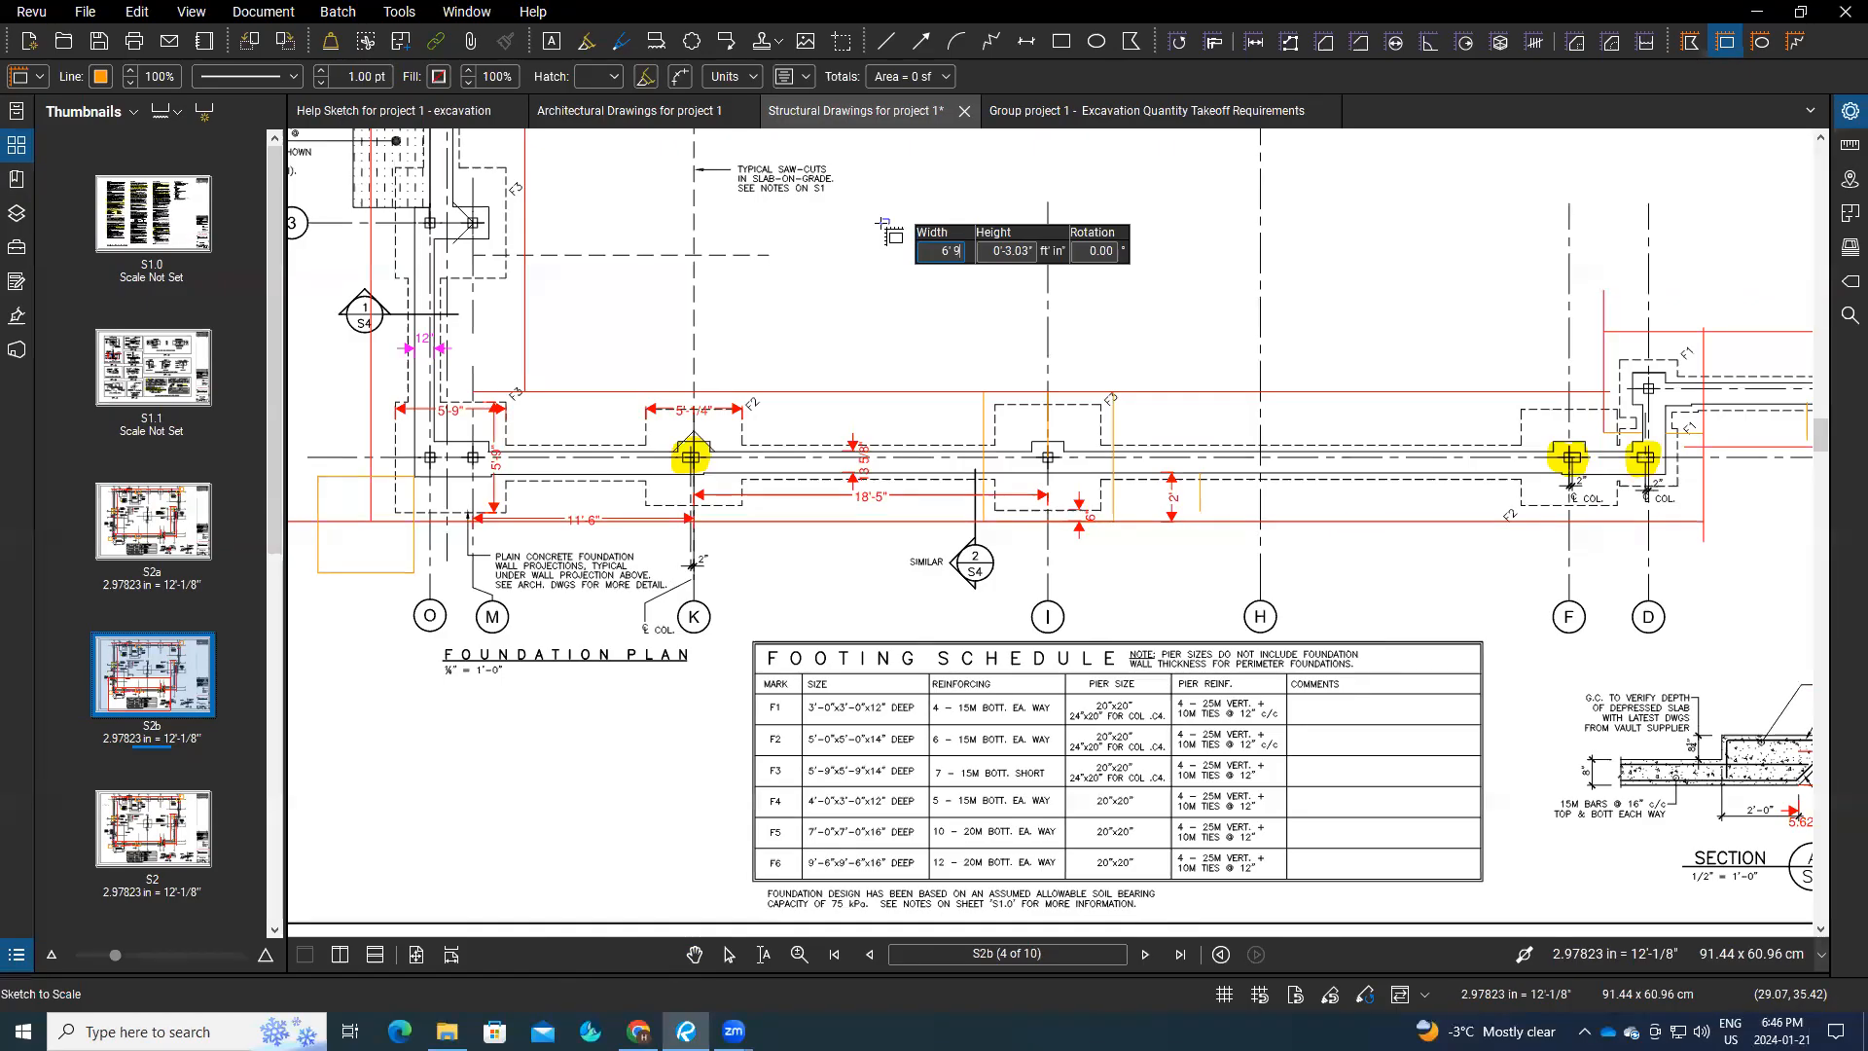
key("Tab")
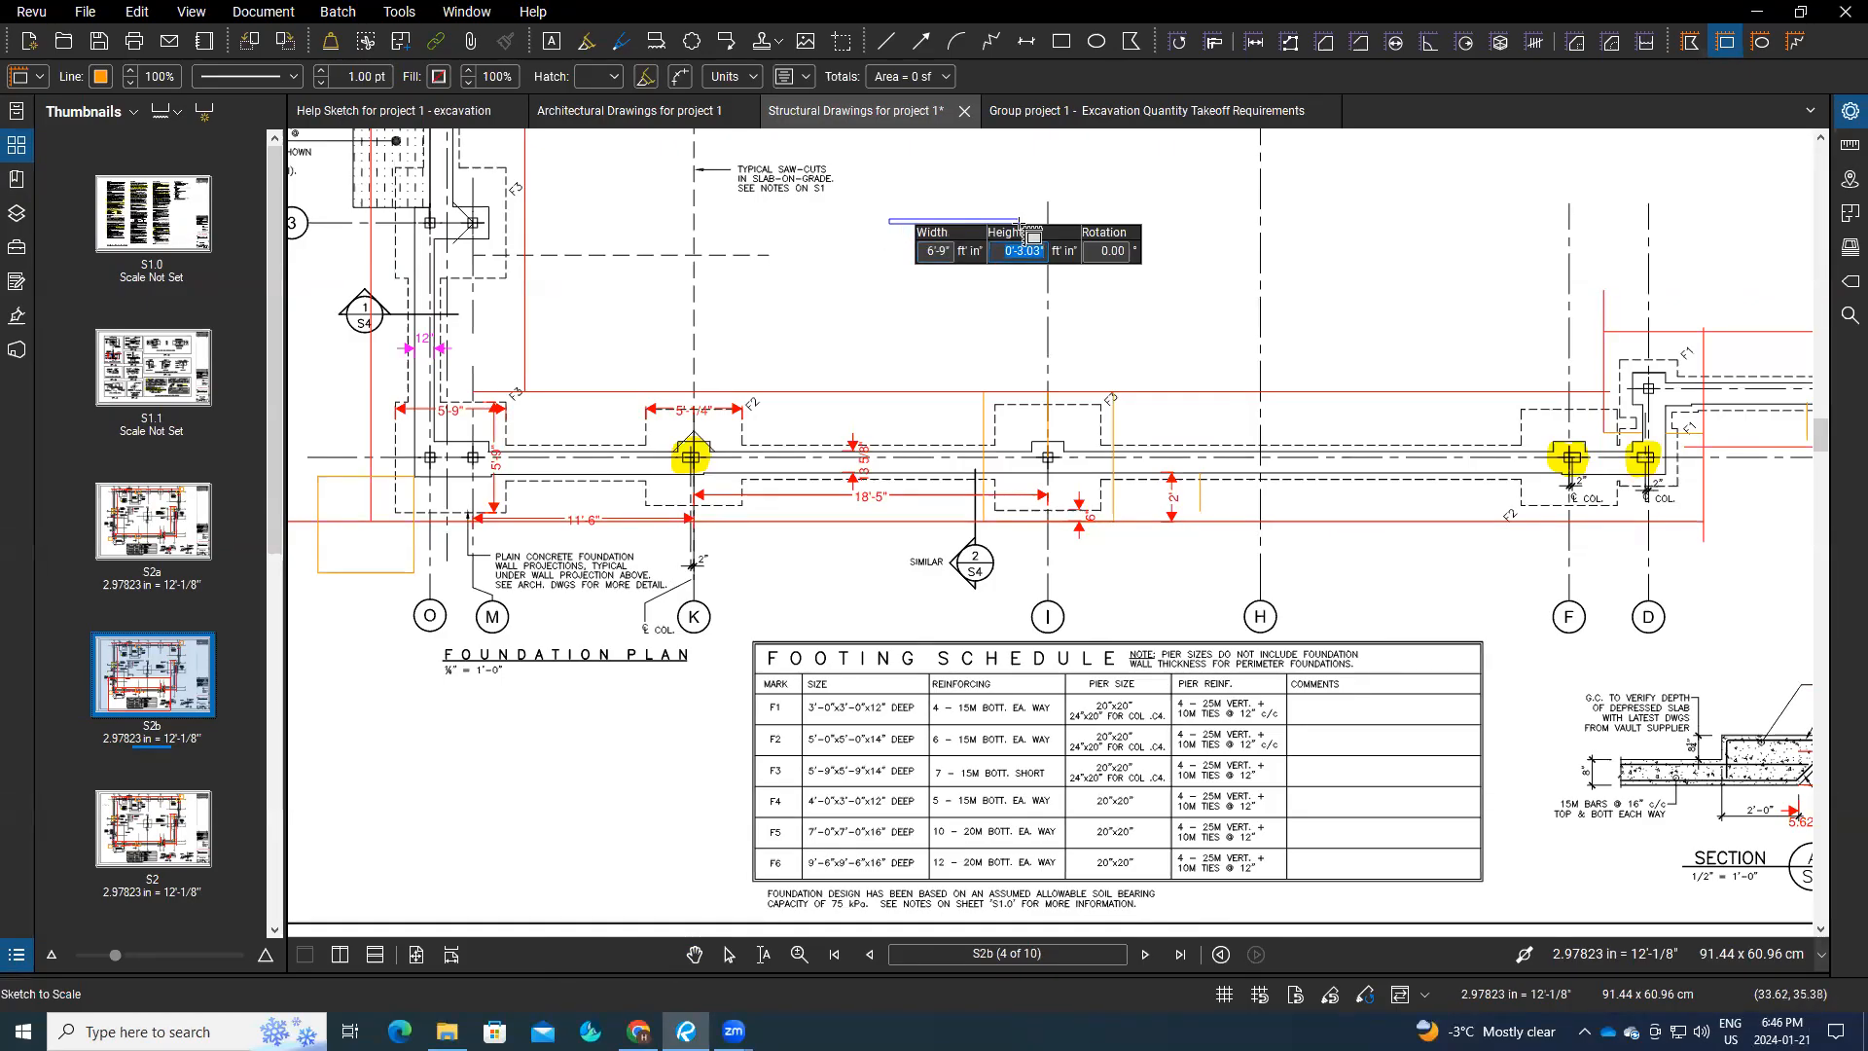
type("6' 9")
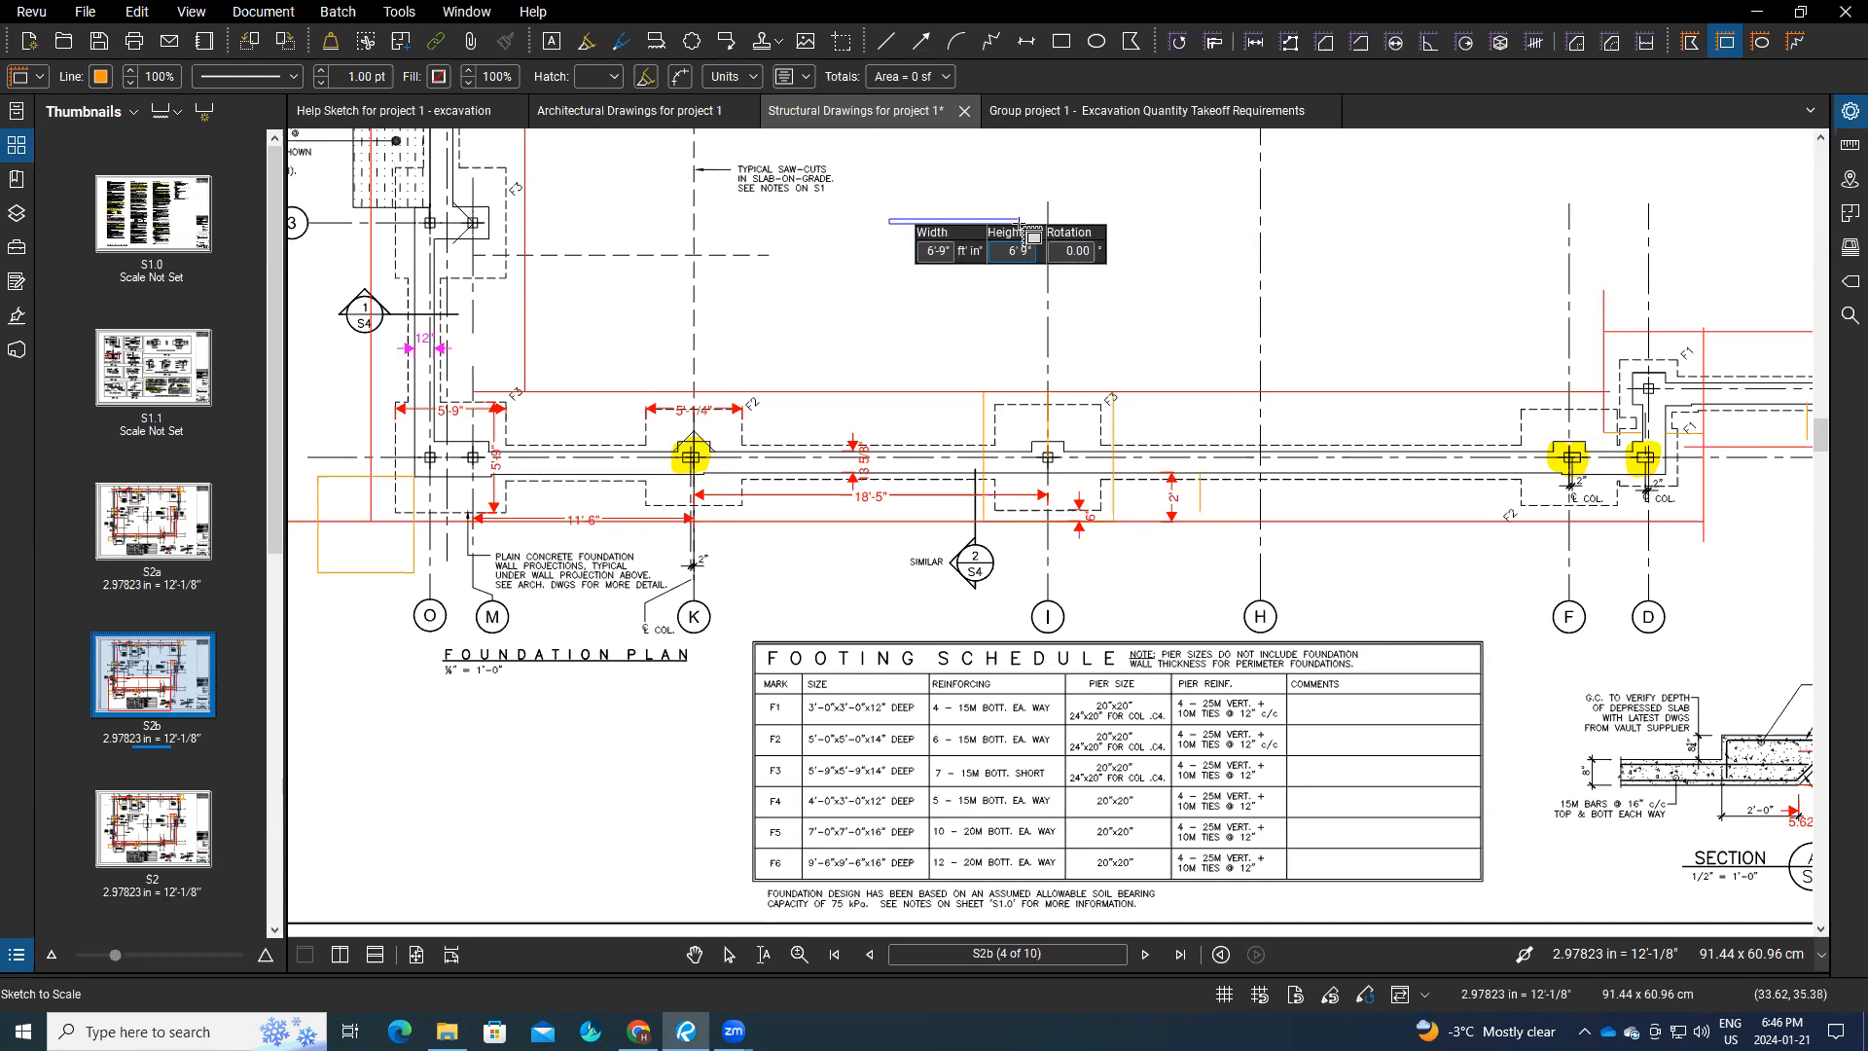
key("Return")
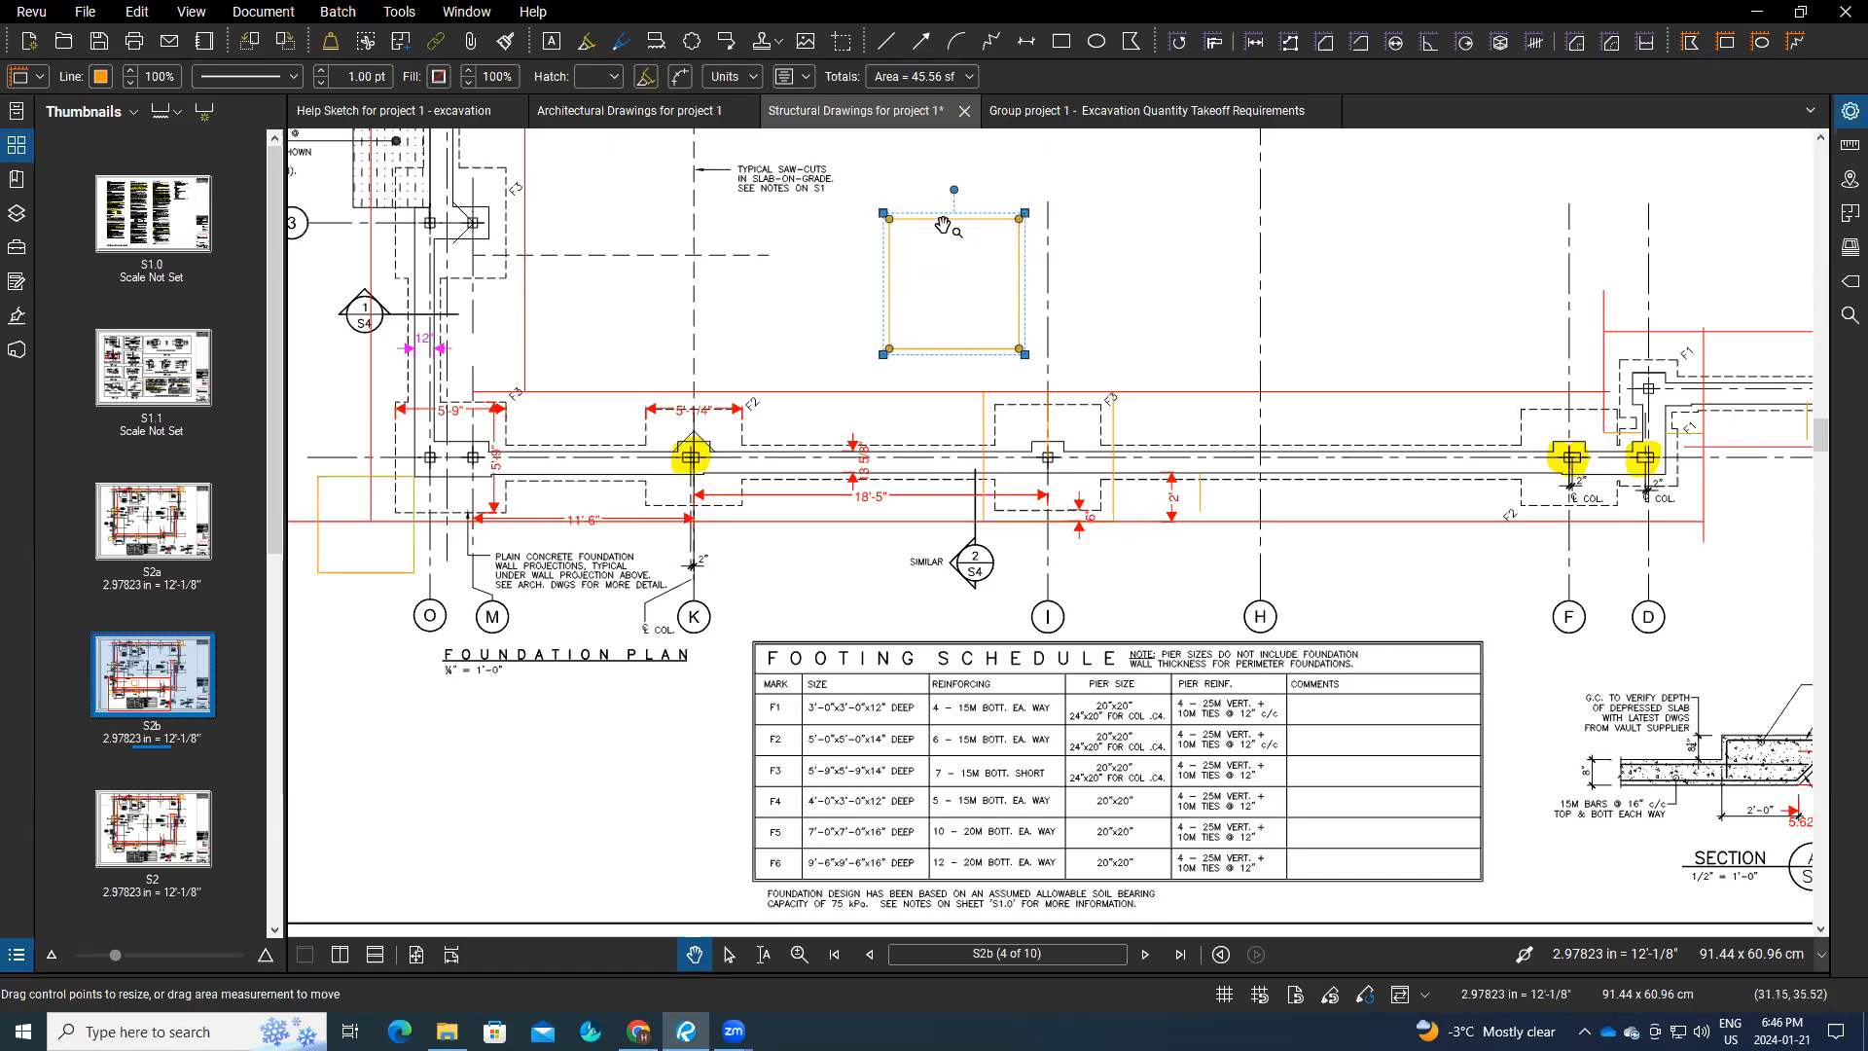
Step: Move the 6'-9" square over the F3 column footing at grid I so it surrounds the footing evenly
mouse_move(939, 230)
left_mouse_down()
mouse_move(968, 293)
mouse_move(968, 270)
mouse_move(1041, 288)
mouse_move(857, 483)
mouse_move(754, 448)
mouse_move(1091, 443)
left_mouse_up()
left_click(1008, 265)
key("v")
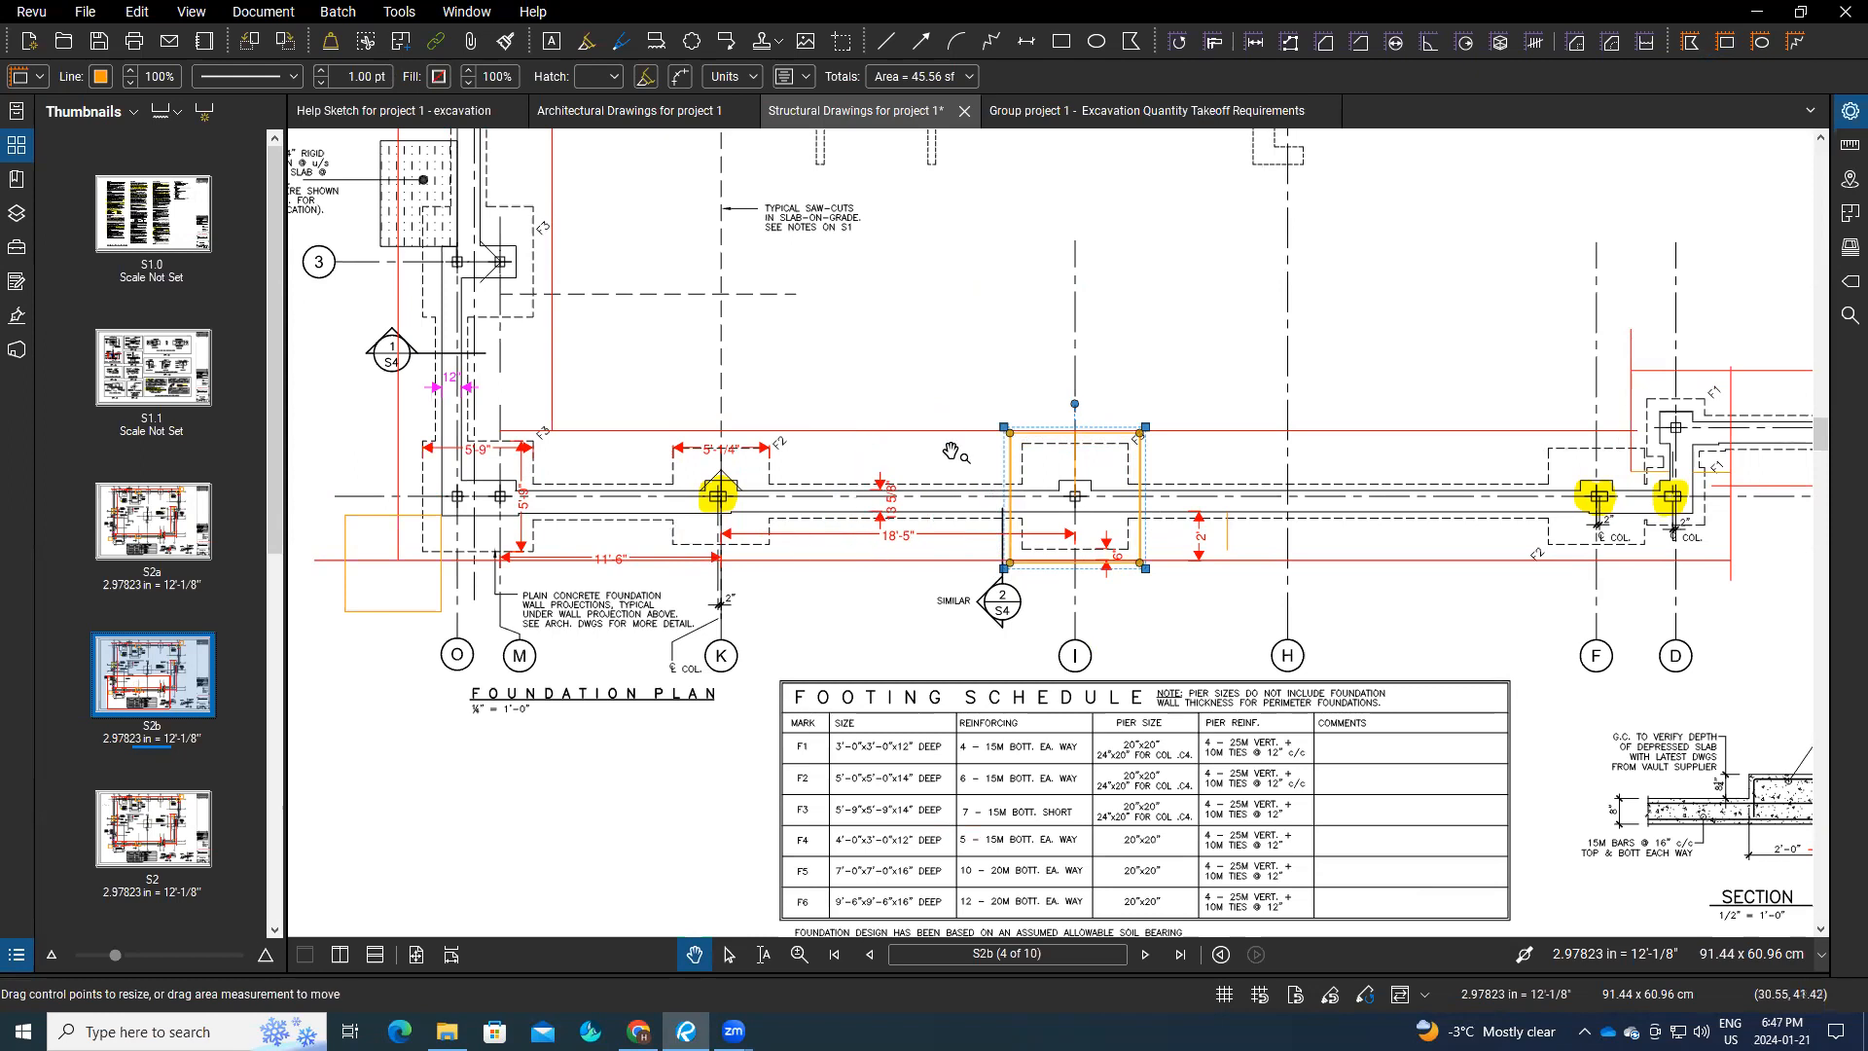
Step: Examine the orange offset line near grid H, the footing schedule sizes and the offset line at the F2 footing on grids C and 2
left_click(1228, 541)
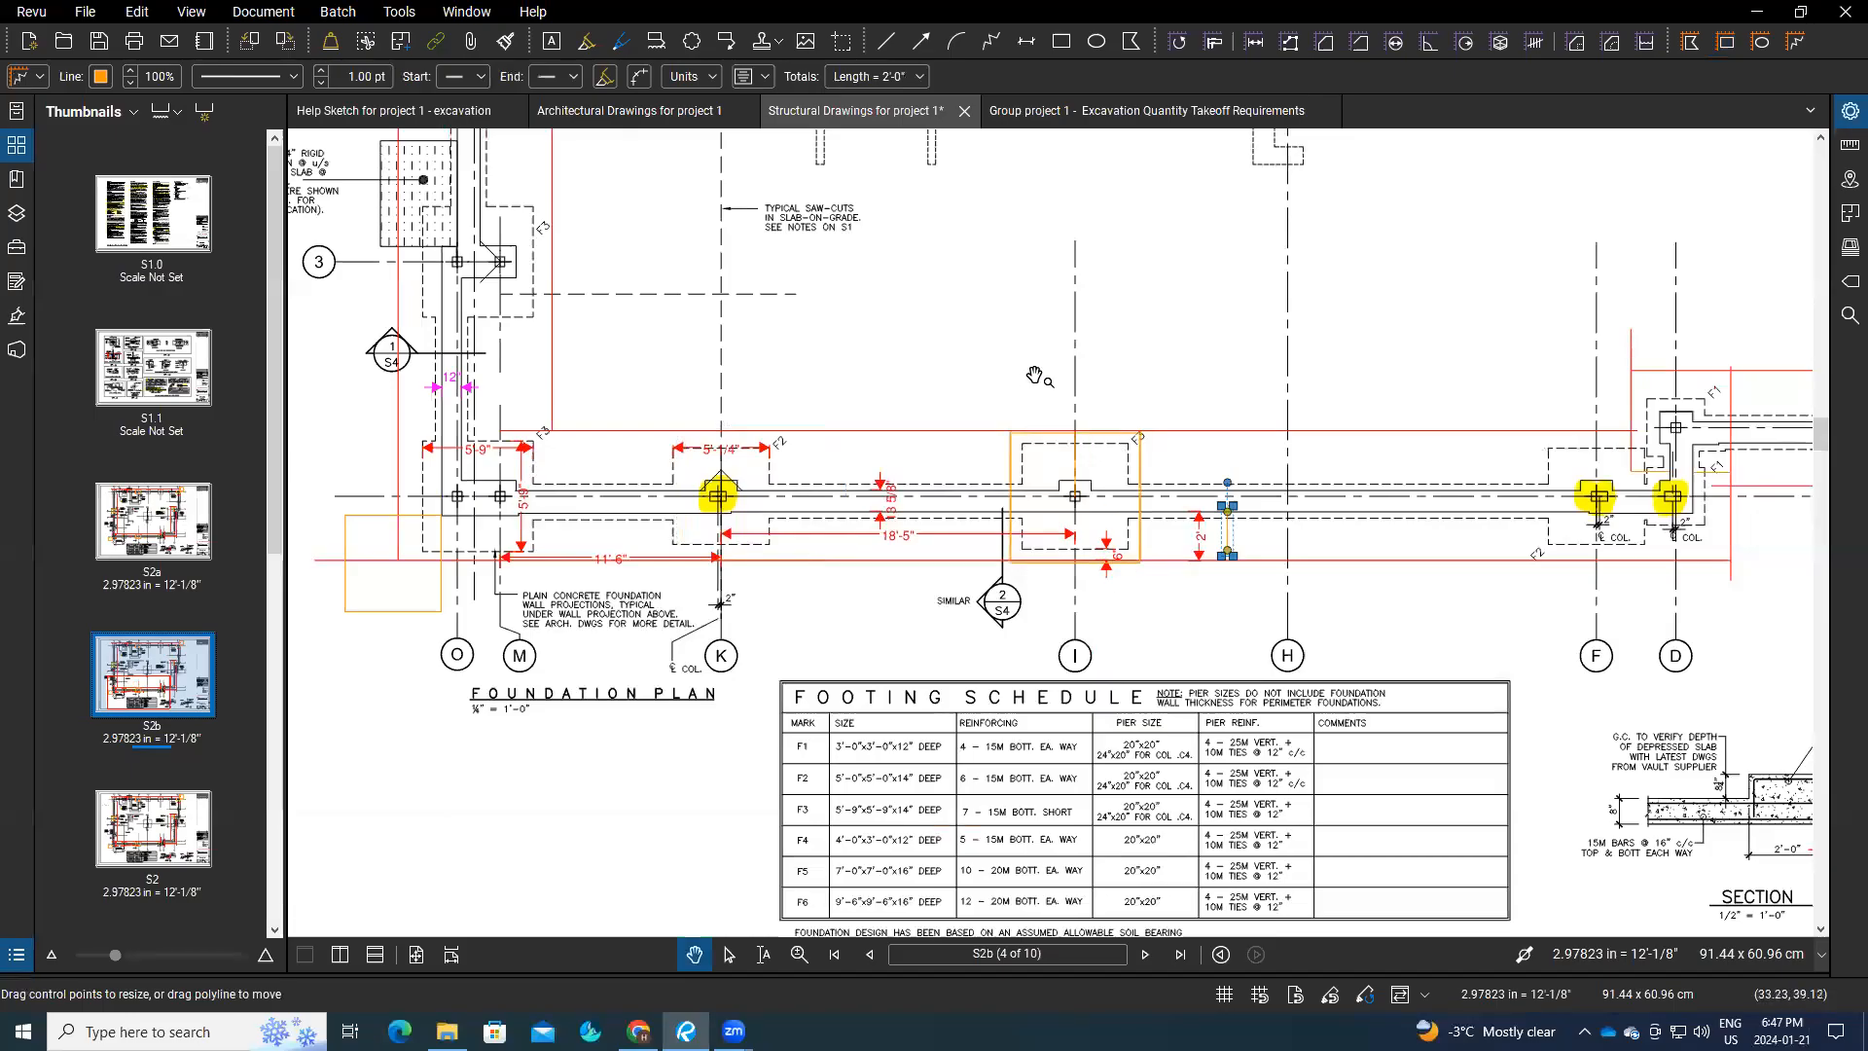
scroll(1037, 374, "down", 3)
scroll(1255, 277, "down", 2)
left_click(1131, 347)
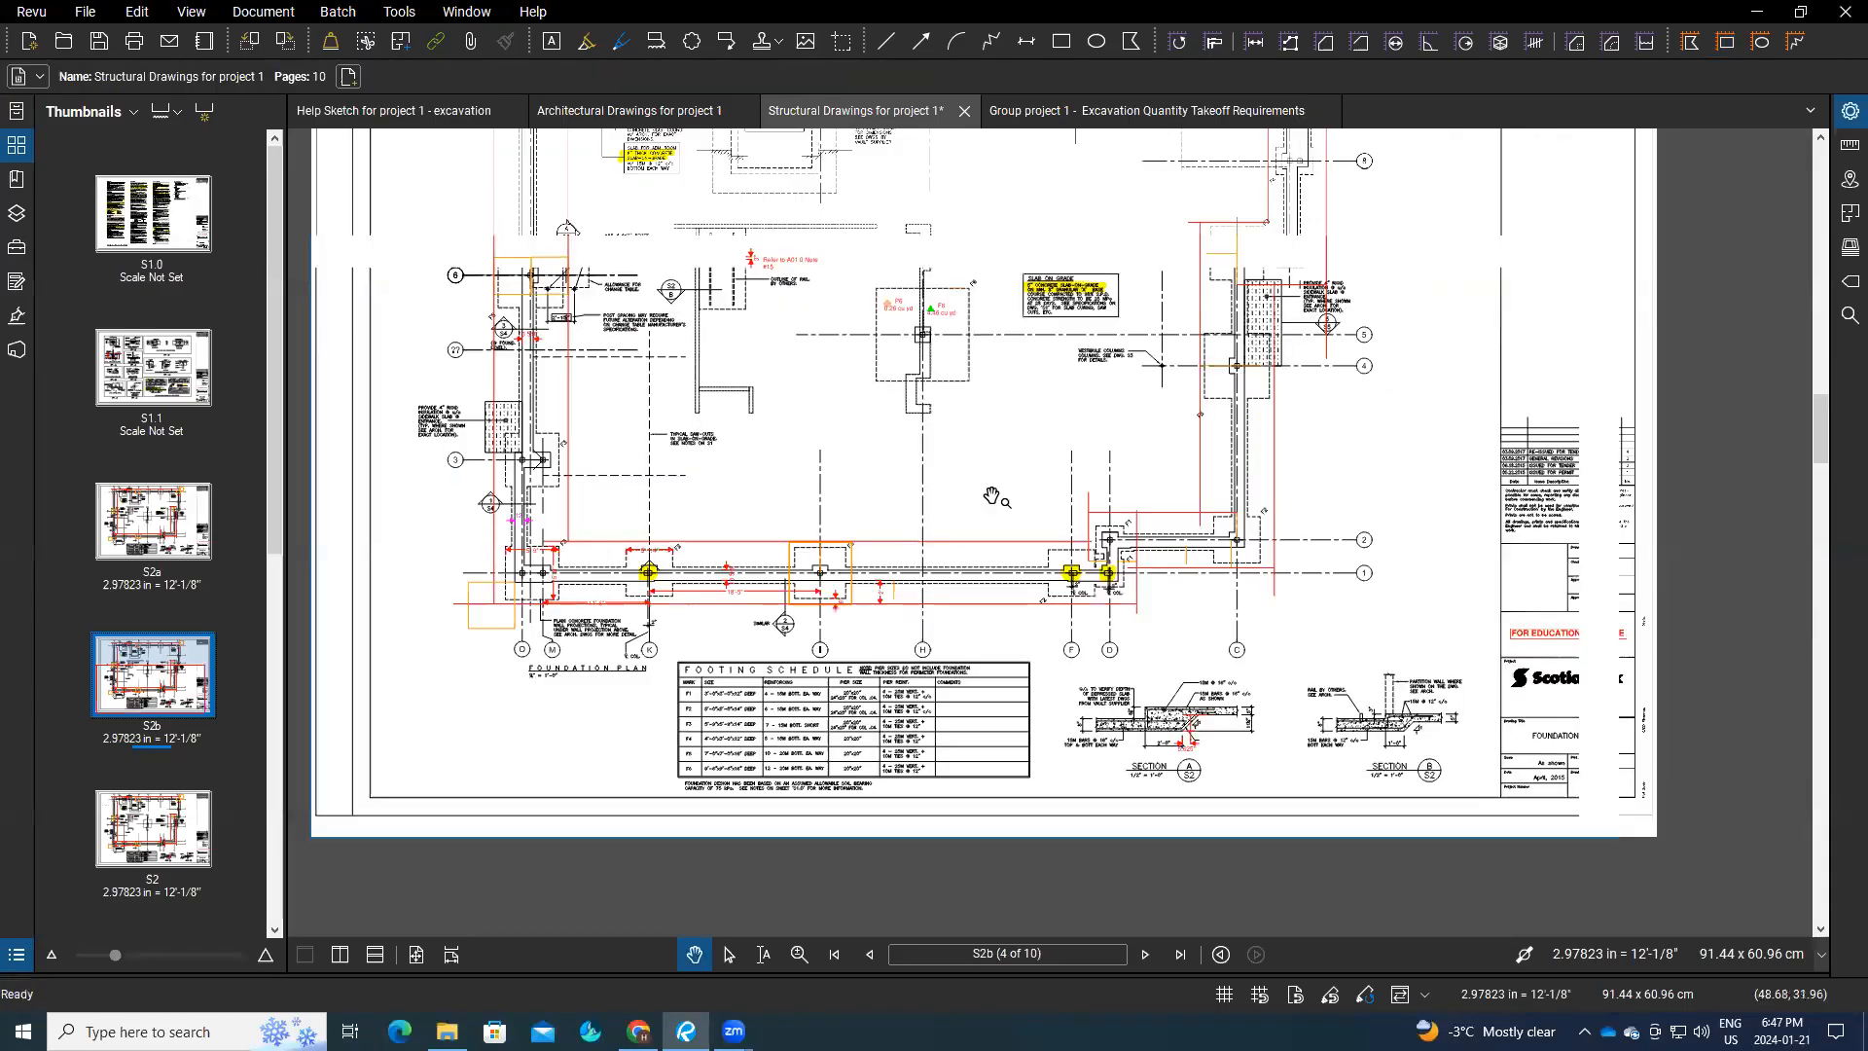
scroll(1265, 394, "up", 2)
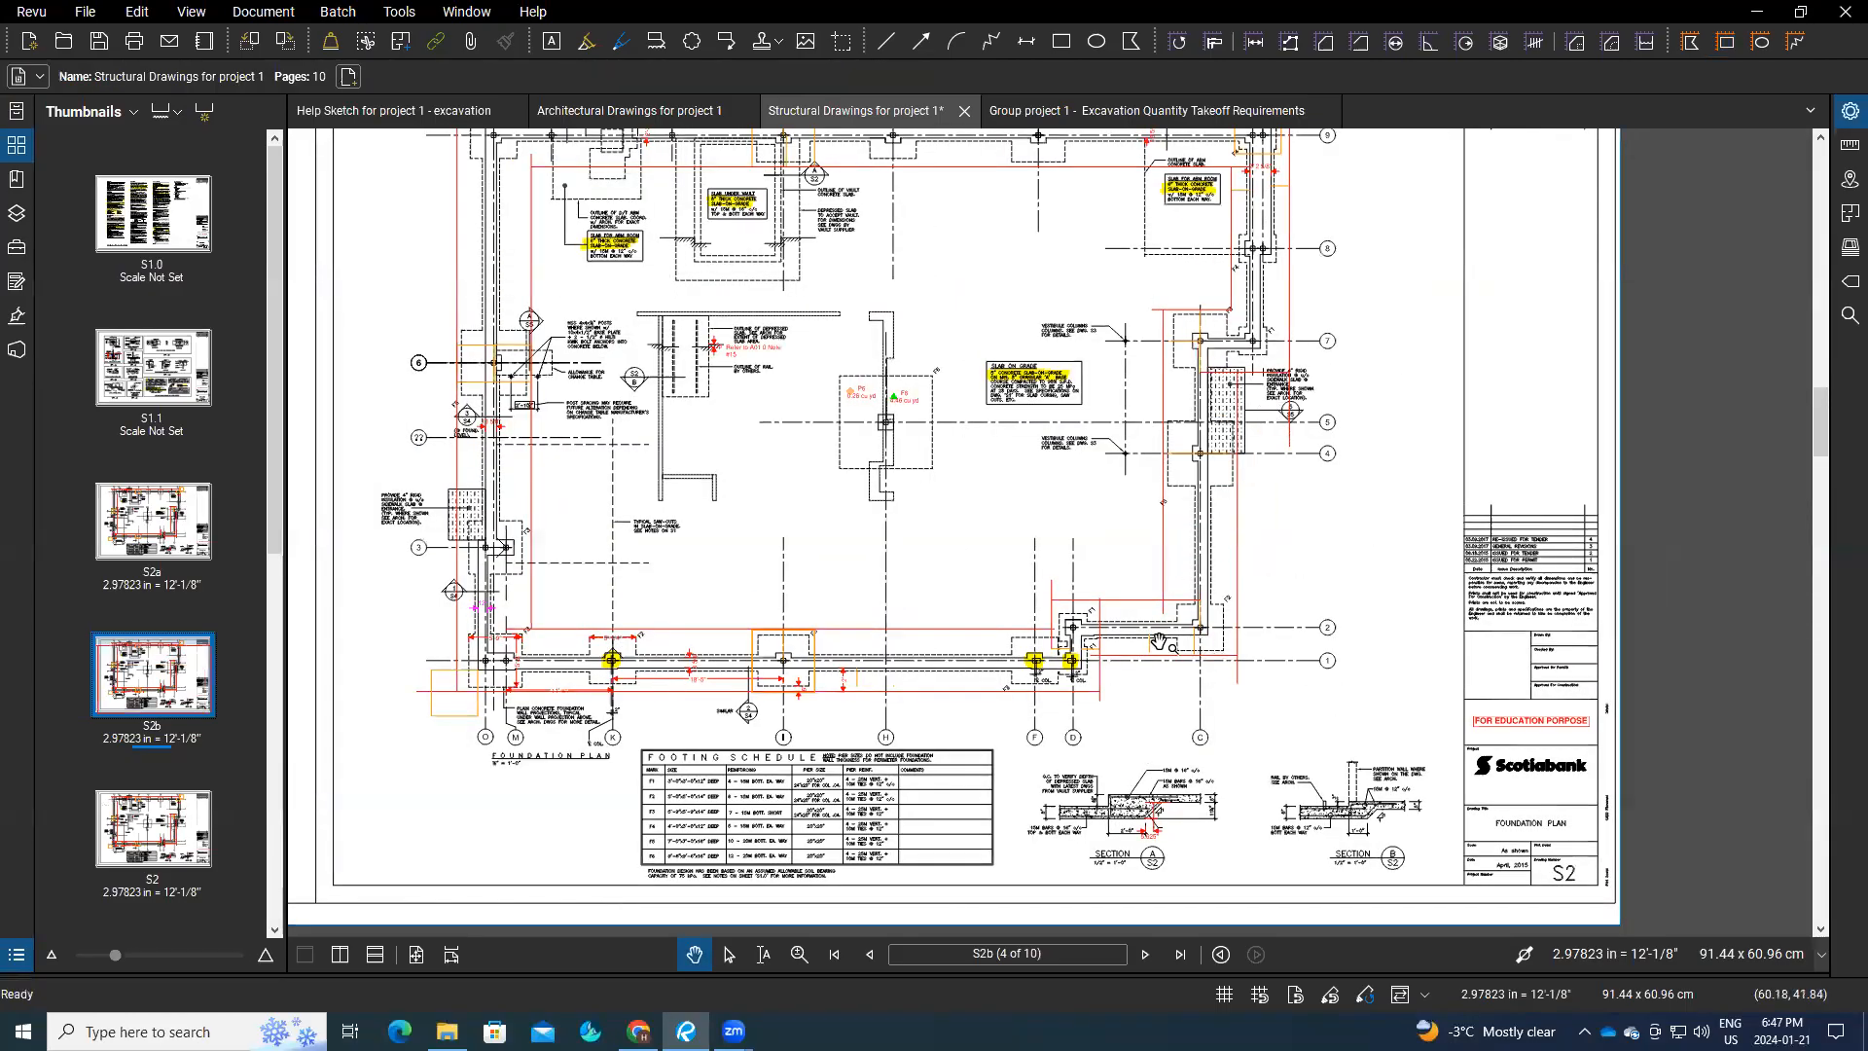
scroll(1140, 659, "up", 2)
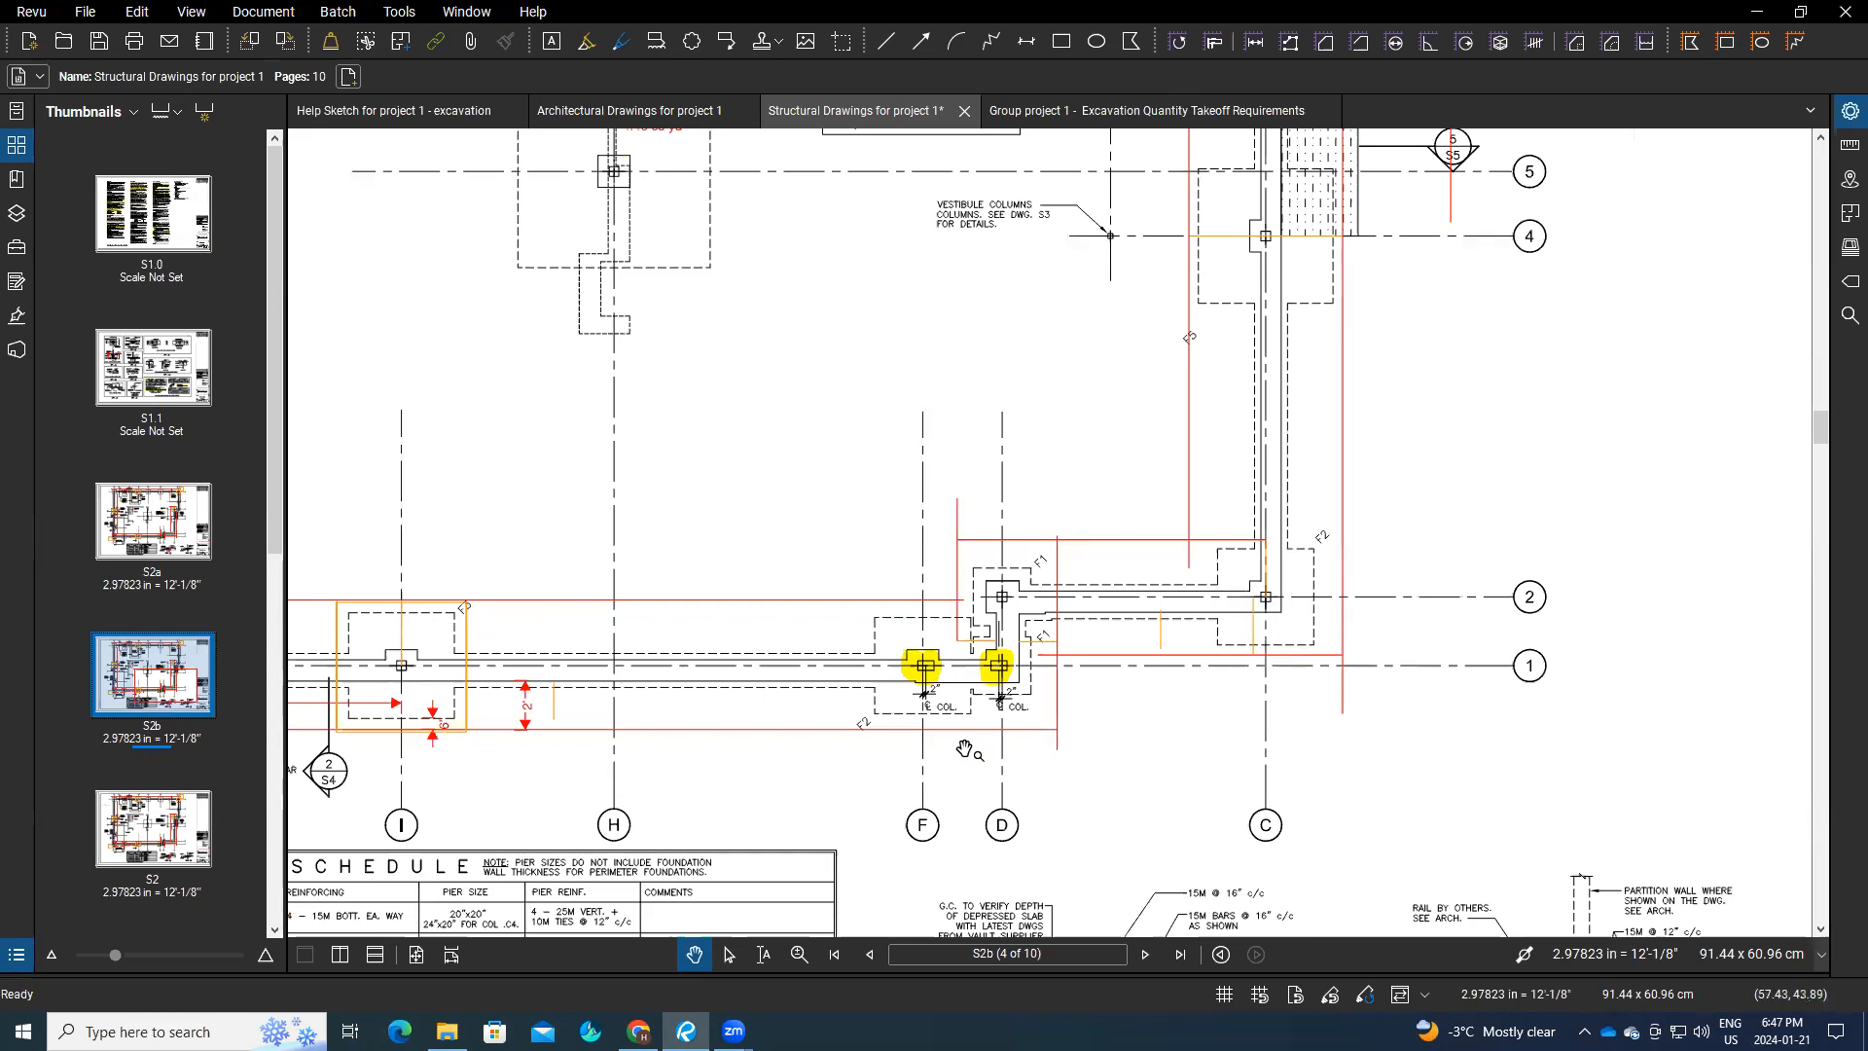
left_click_drag(895, 760, 961, 715)
left_click_drag(1104, 559, 1313, 315)
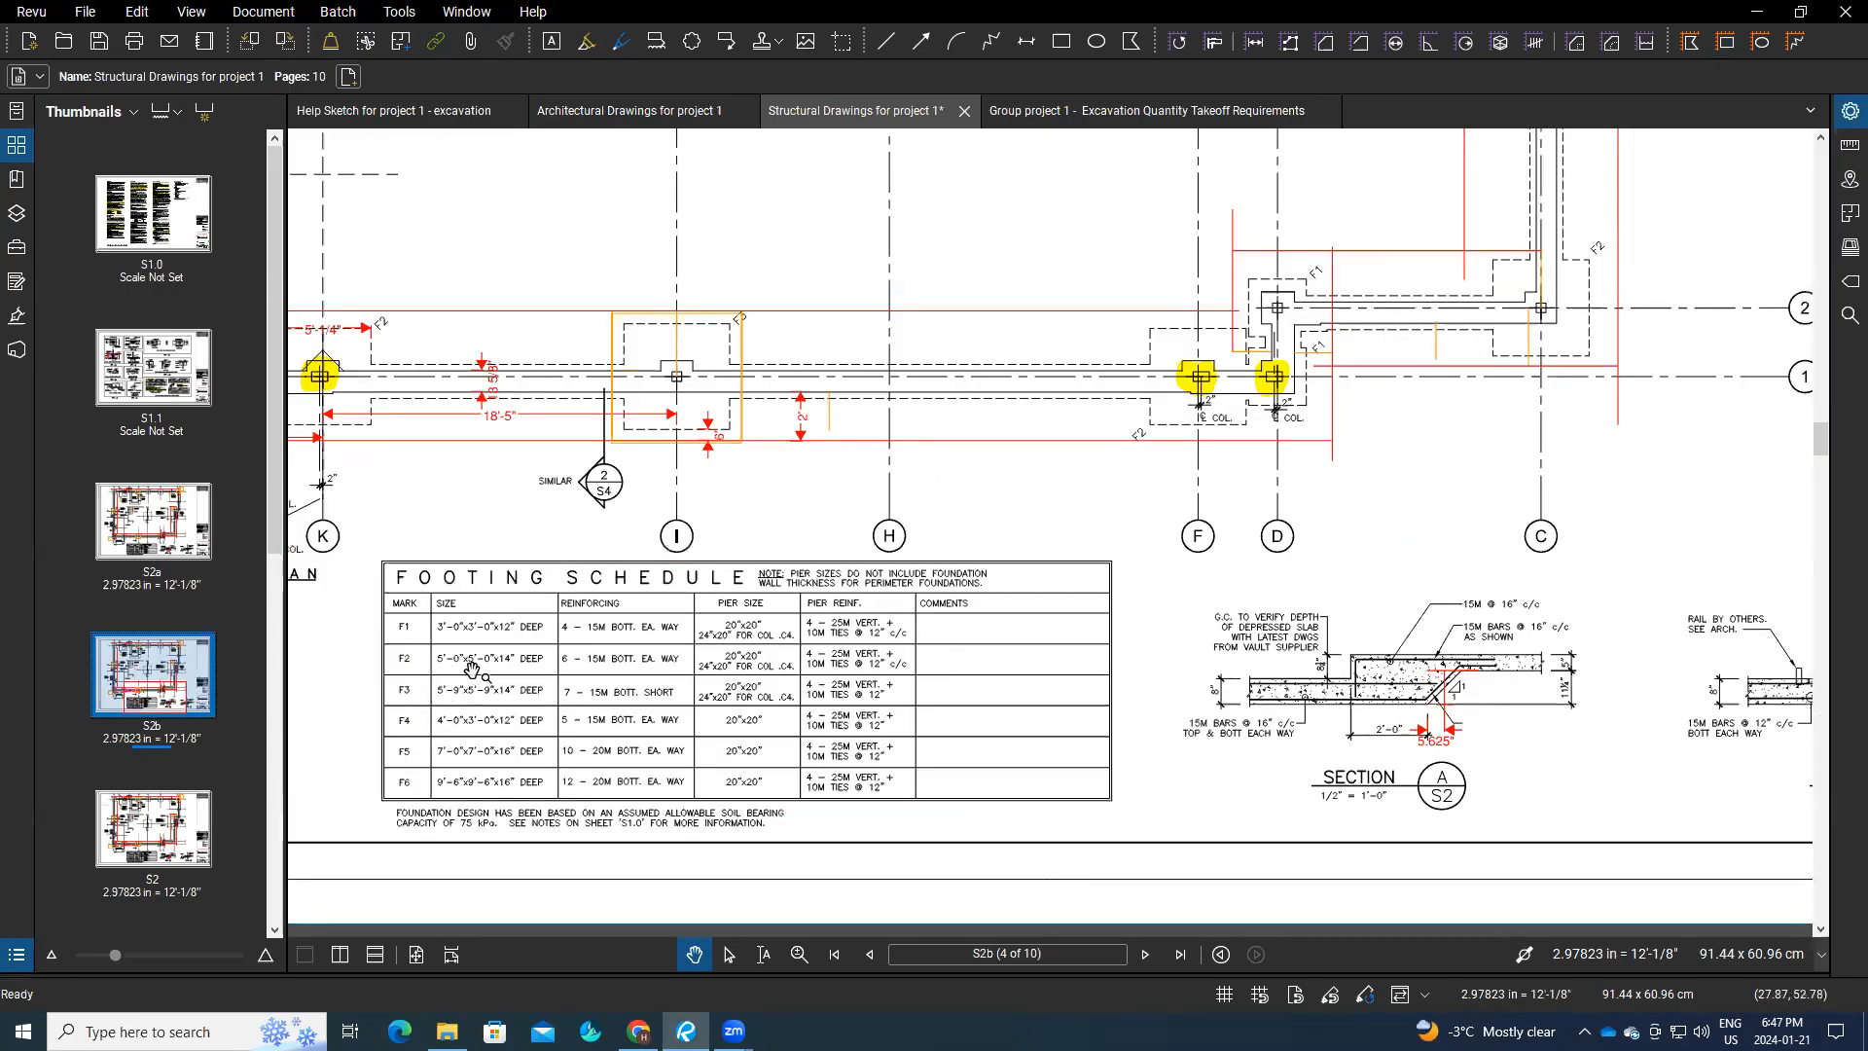
mouse_move(1440, 485)
left_mouse_down()
mouse_move(1127, 678)
mouse_move(1046, 704)
left_mouse_up()
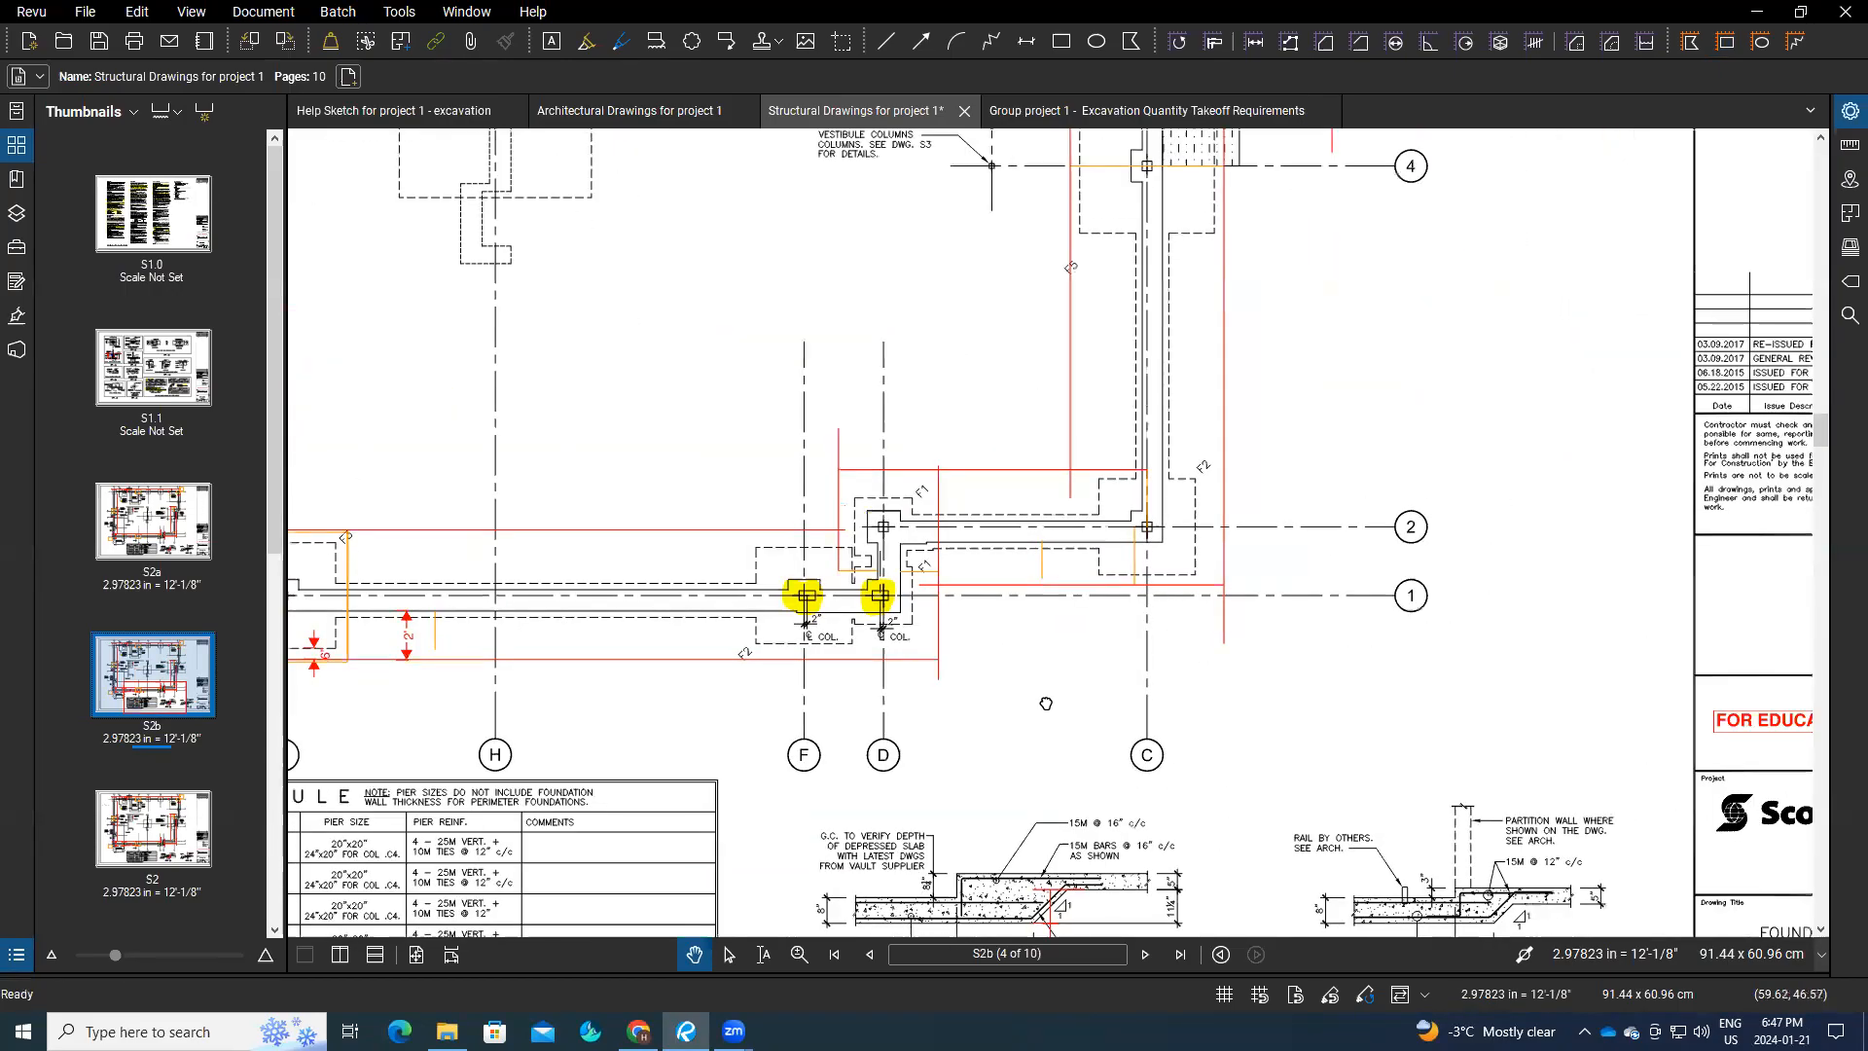
left_click(1147, 496)
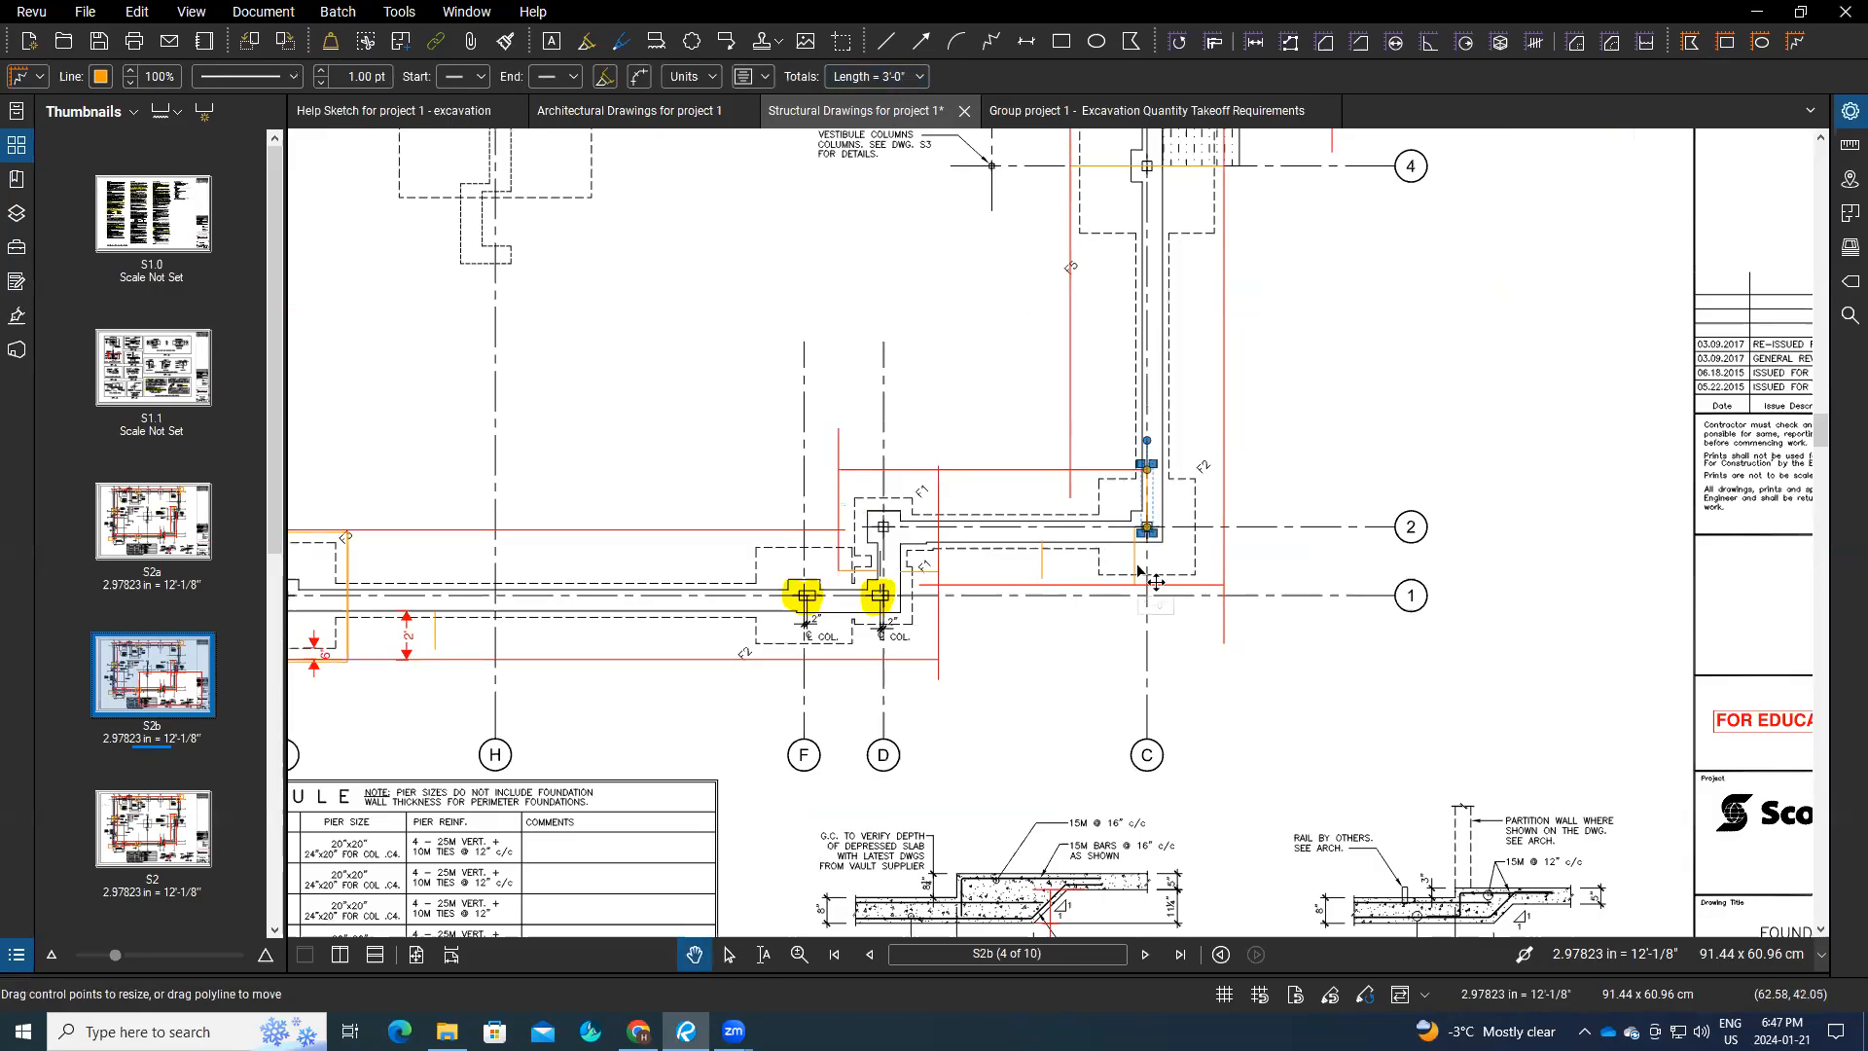
Step: Check the lengths of the orange offset lines at the F2 footing on grid C and along the wall between grids D and C
left_click_drag(1167, 446, 1154, 504)
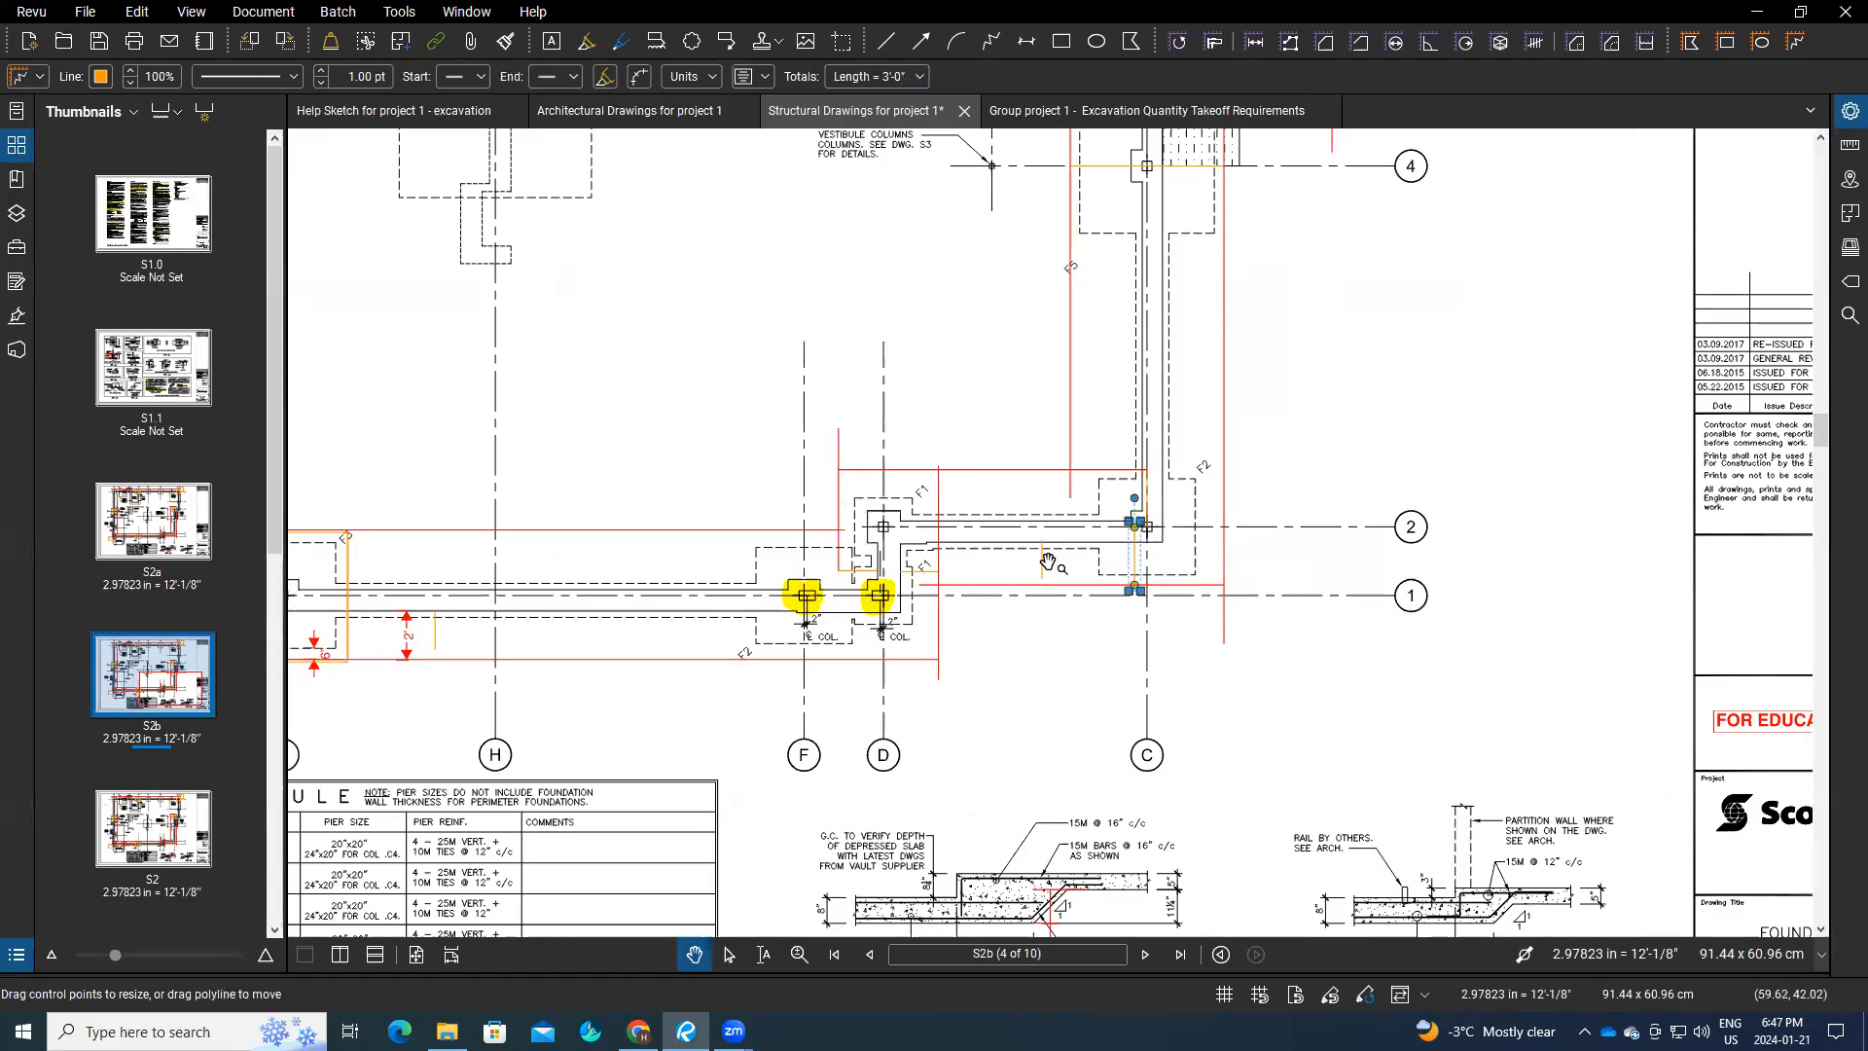
left_click_drag(1135, 559, 1043, 559)
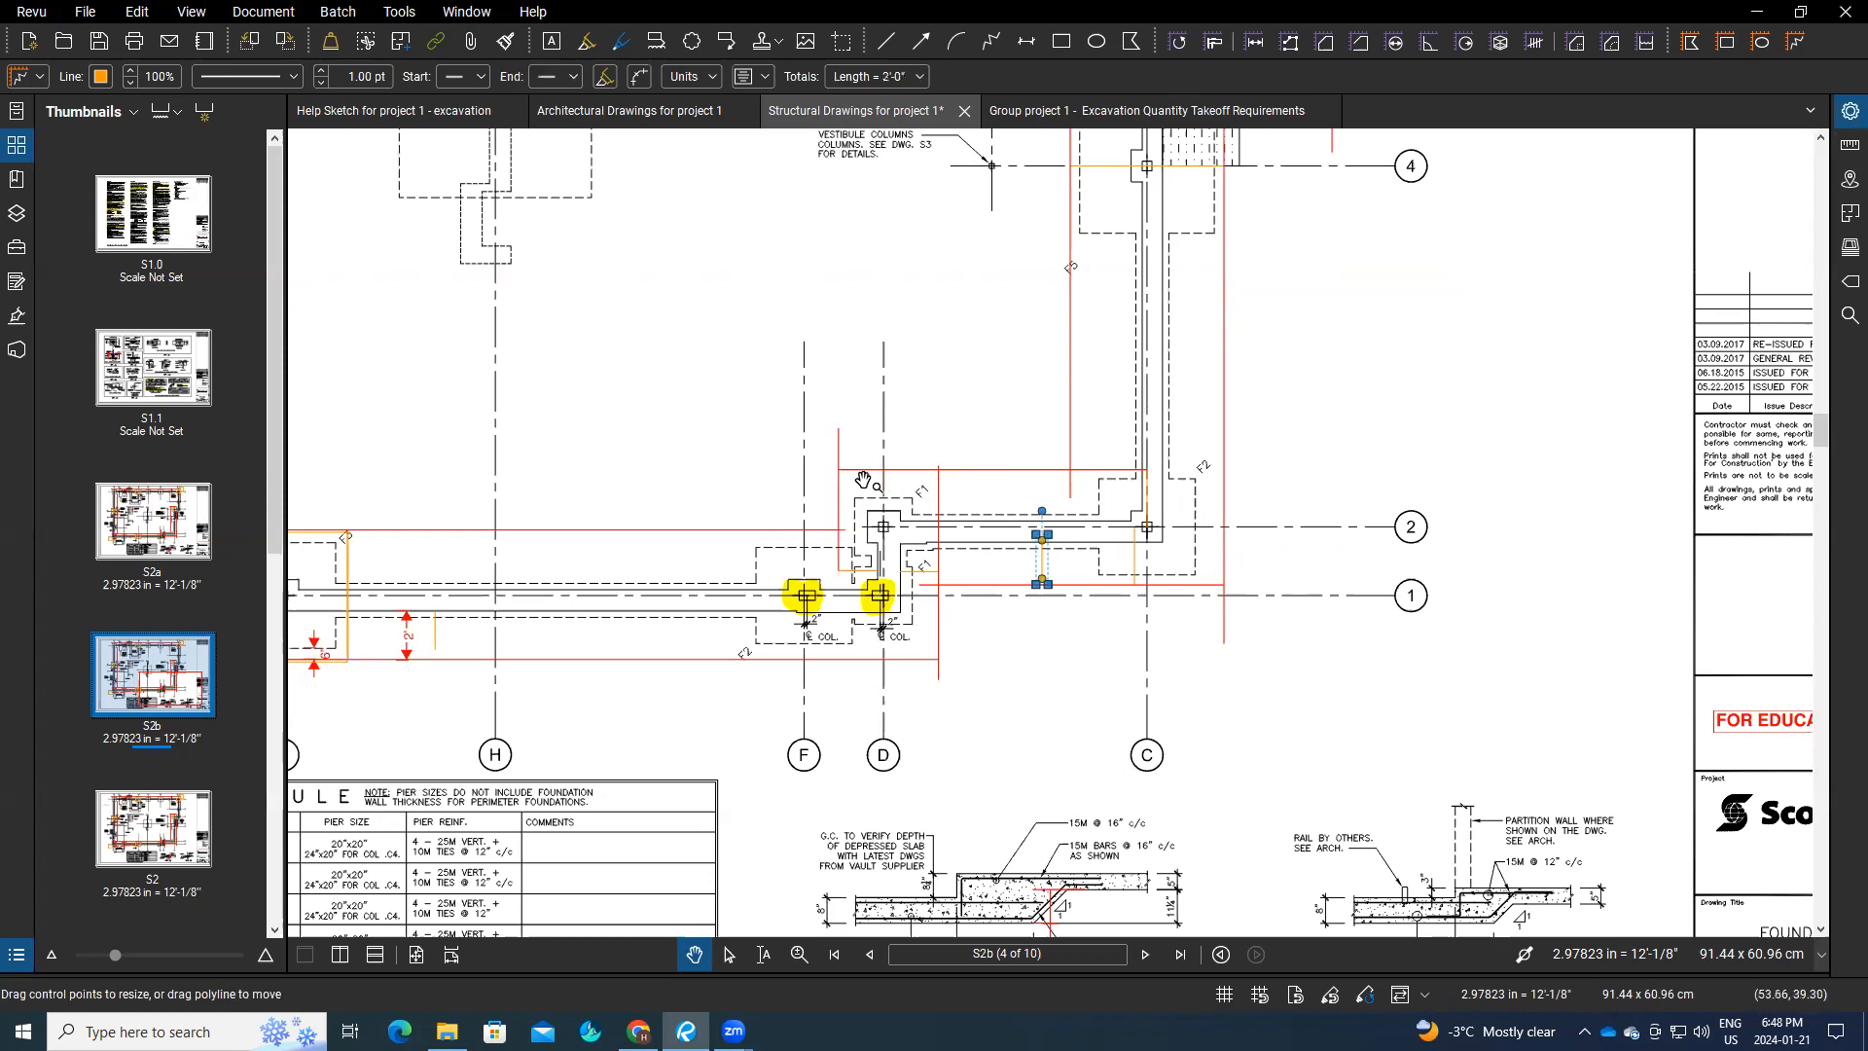
left_click(1136, 589)
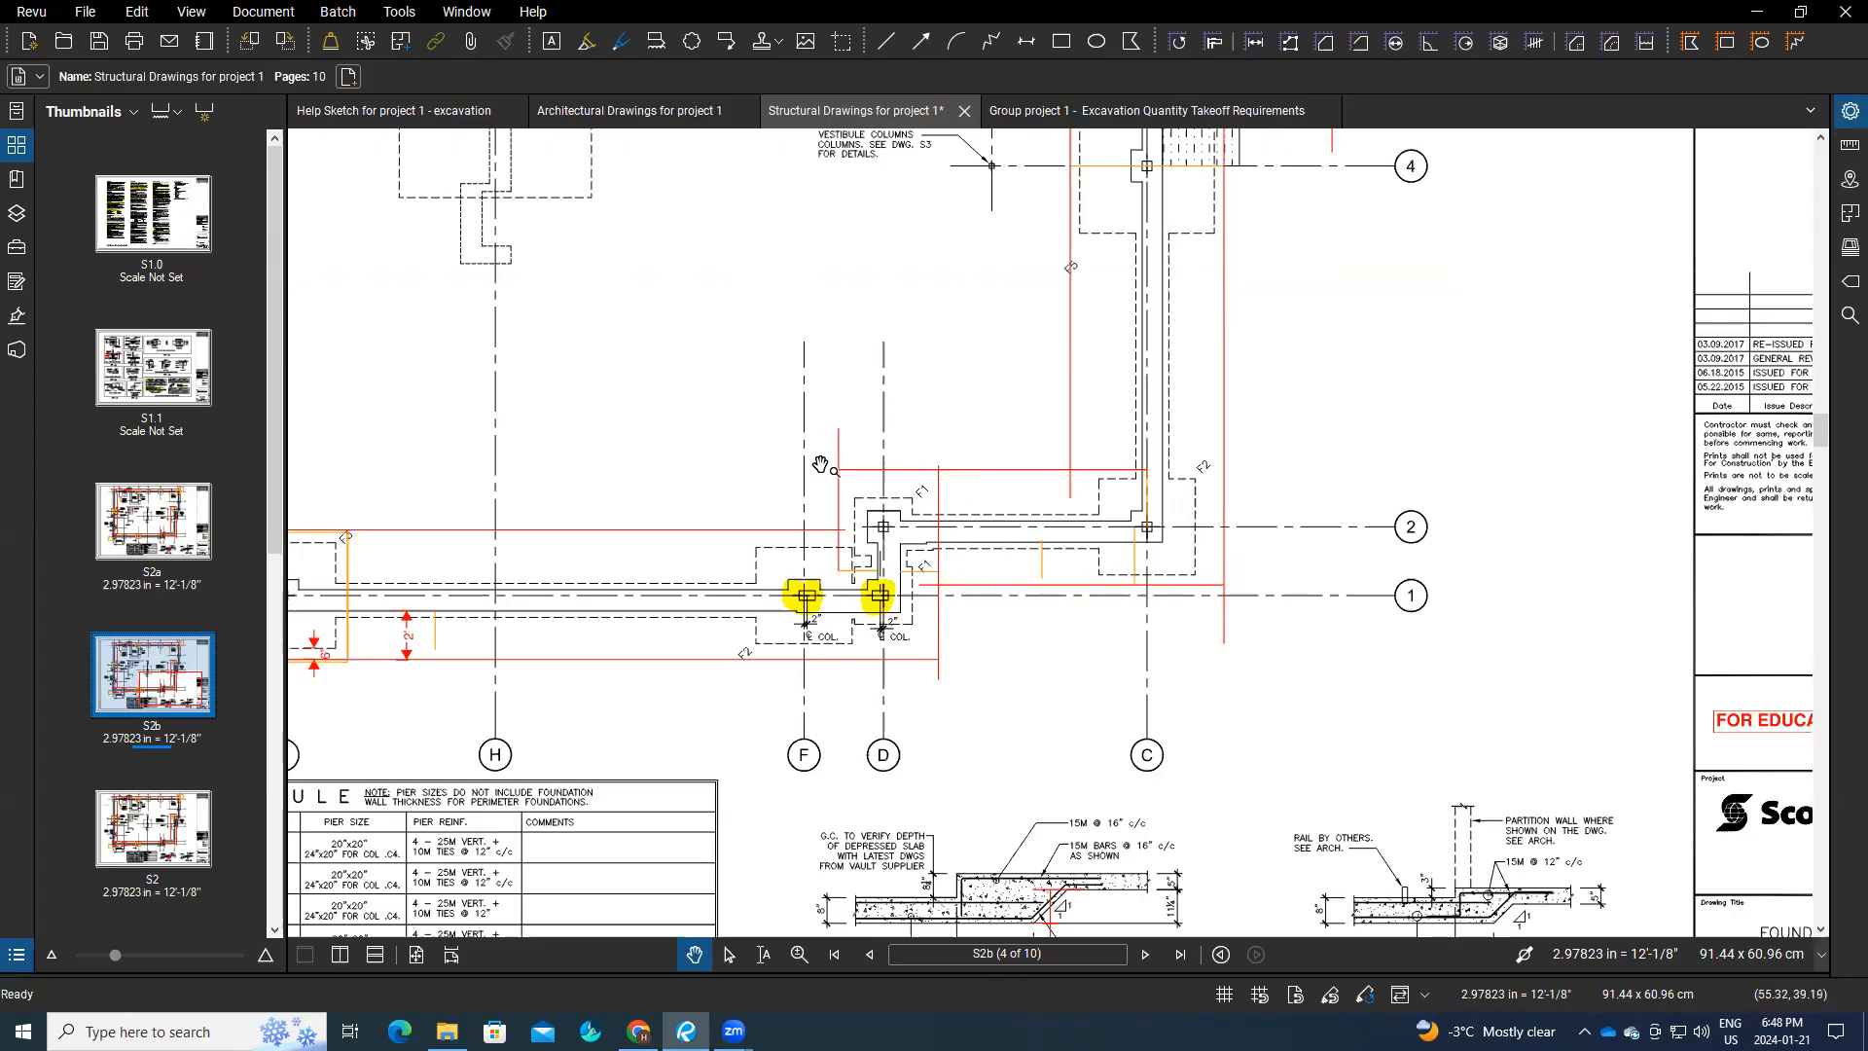
scroll(1114, 474, "down", 2)
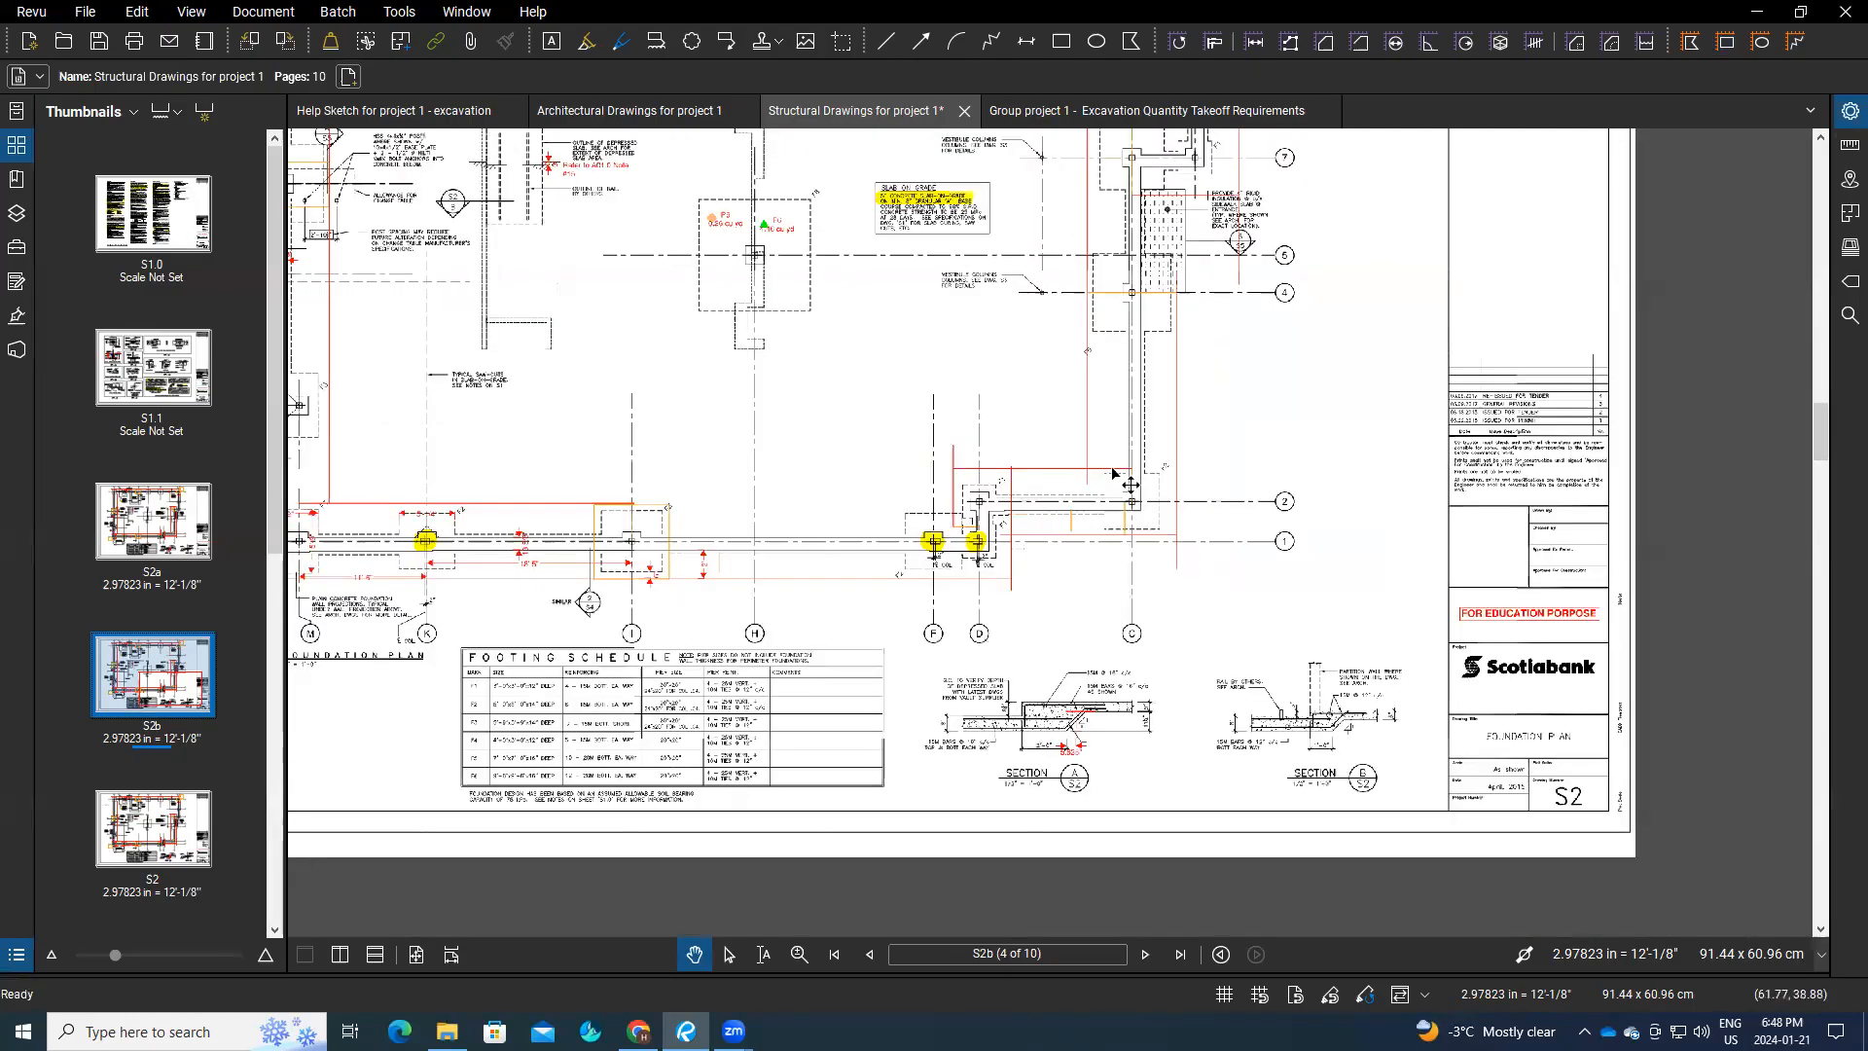
mouse_move(845, 376)
left_mouse_down()
mouse_move(1165, 506)
mouse_move(1254, 591)
left_mouse_up()
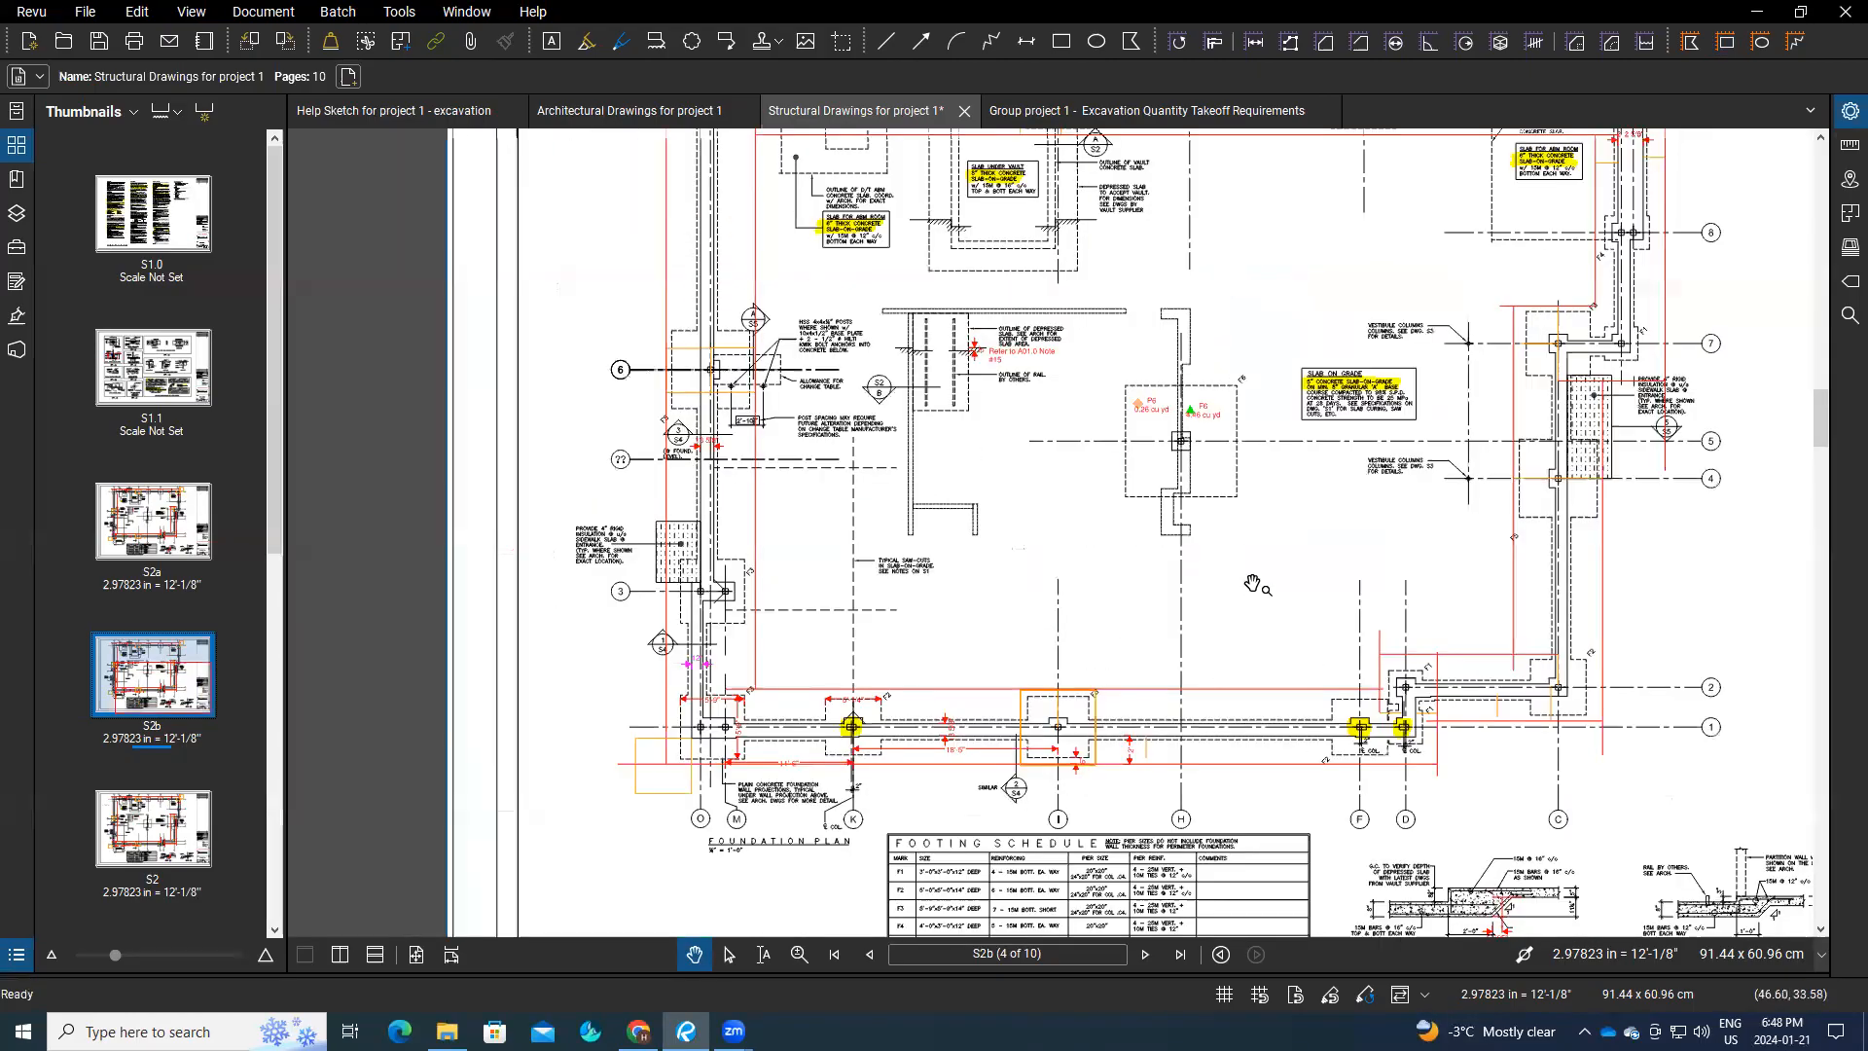
scroll(1254, 584, "down", 1)
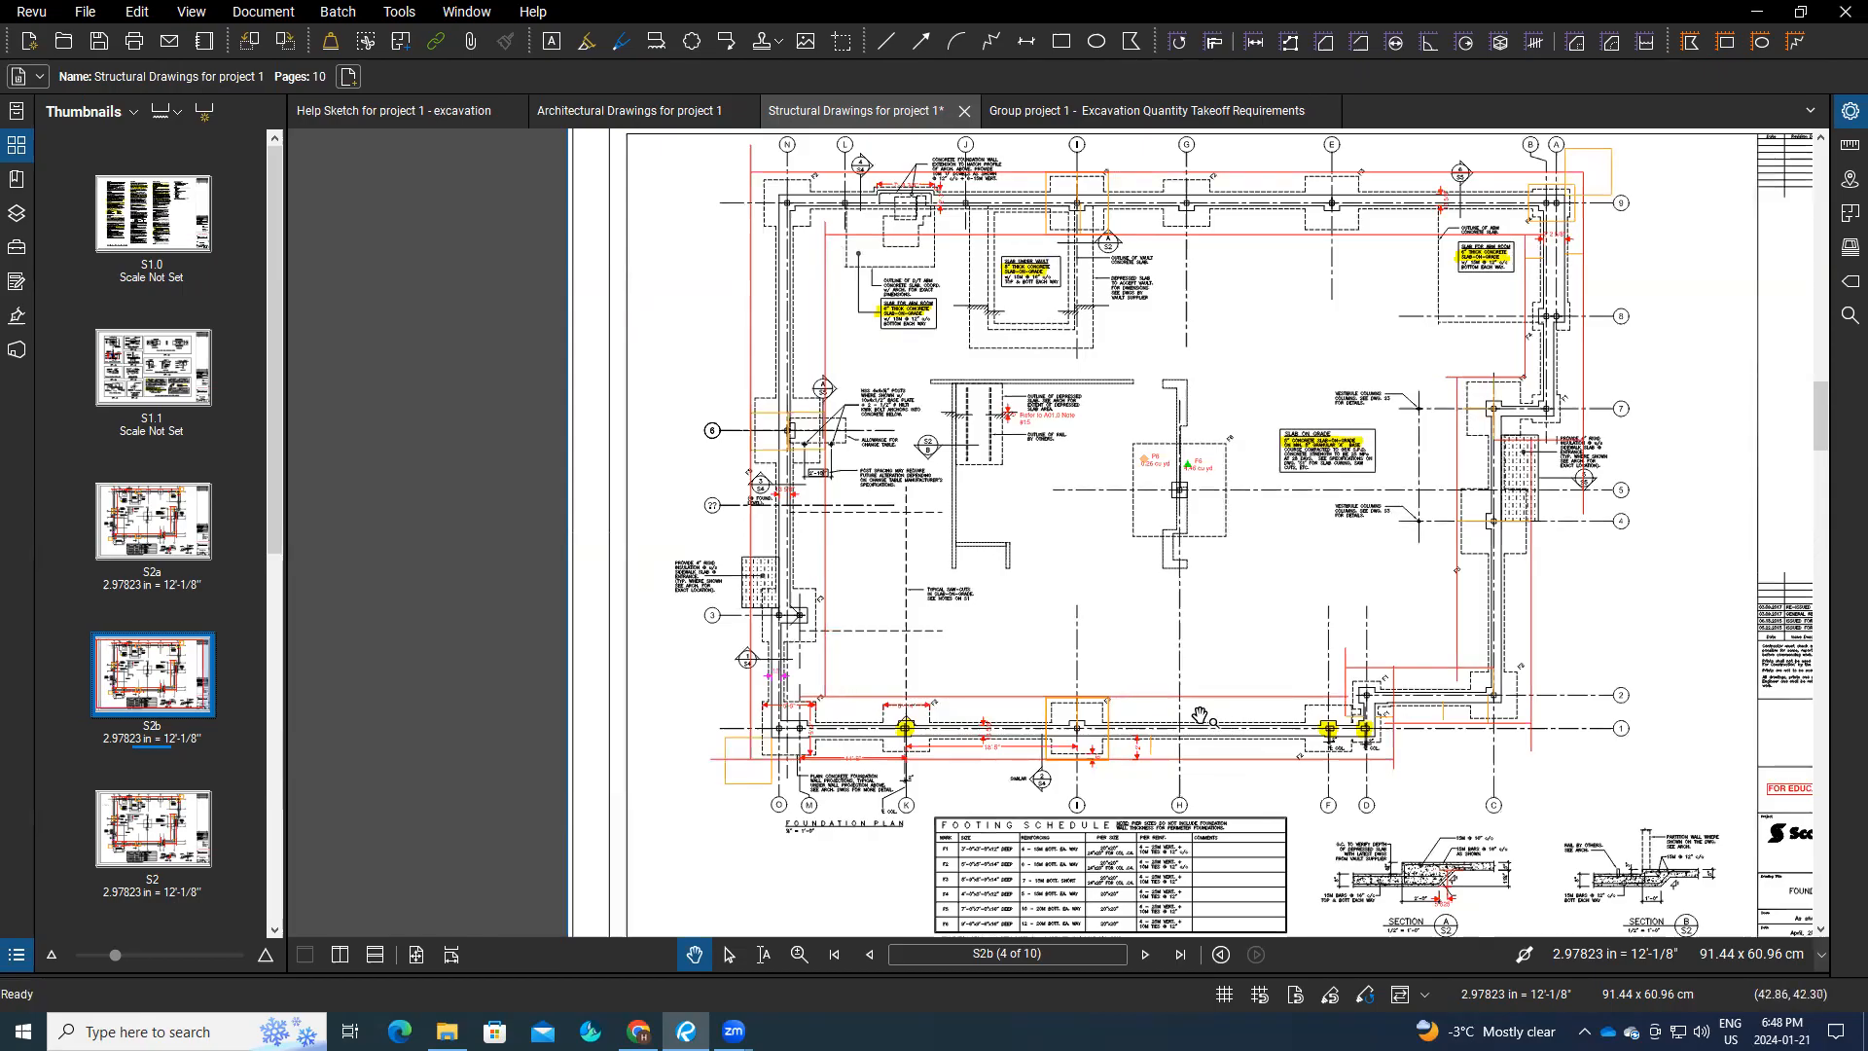
left_click_drag(1649, 608, 1500, 635)
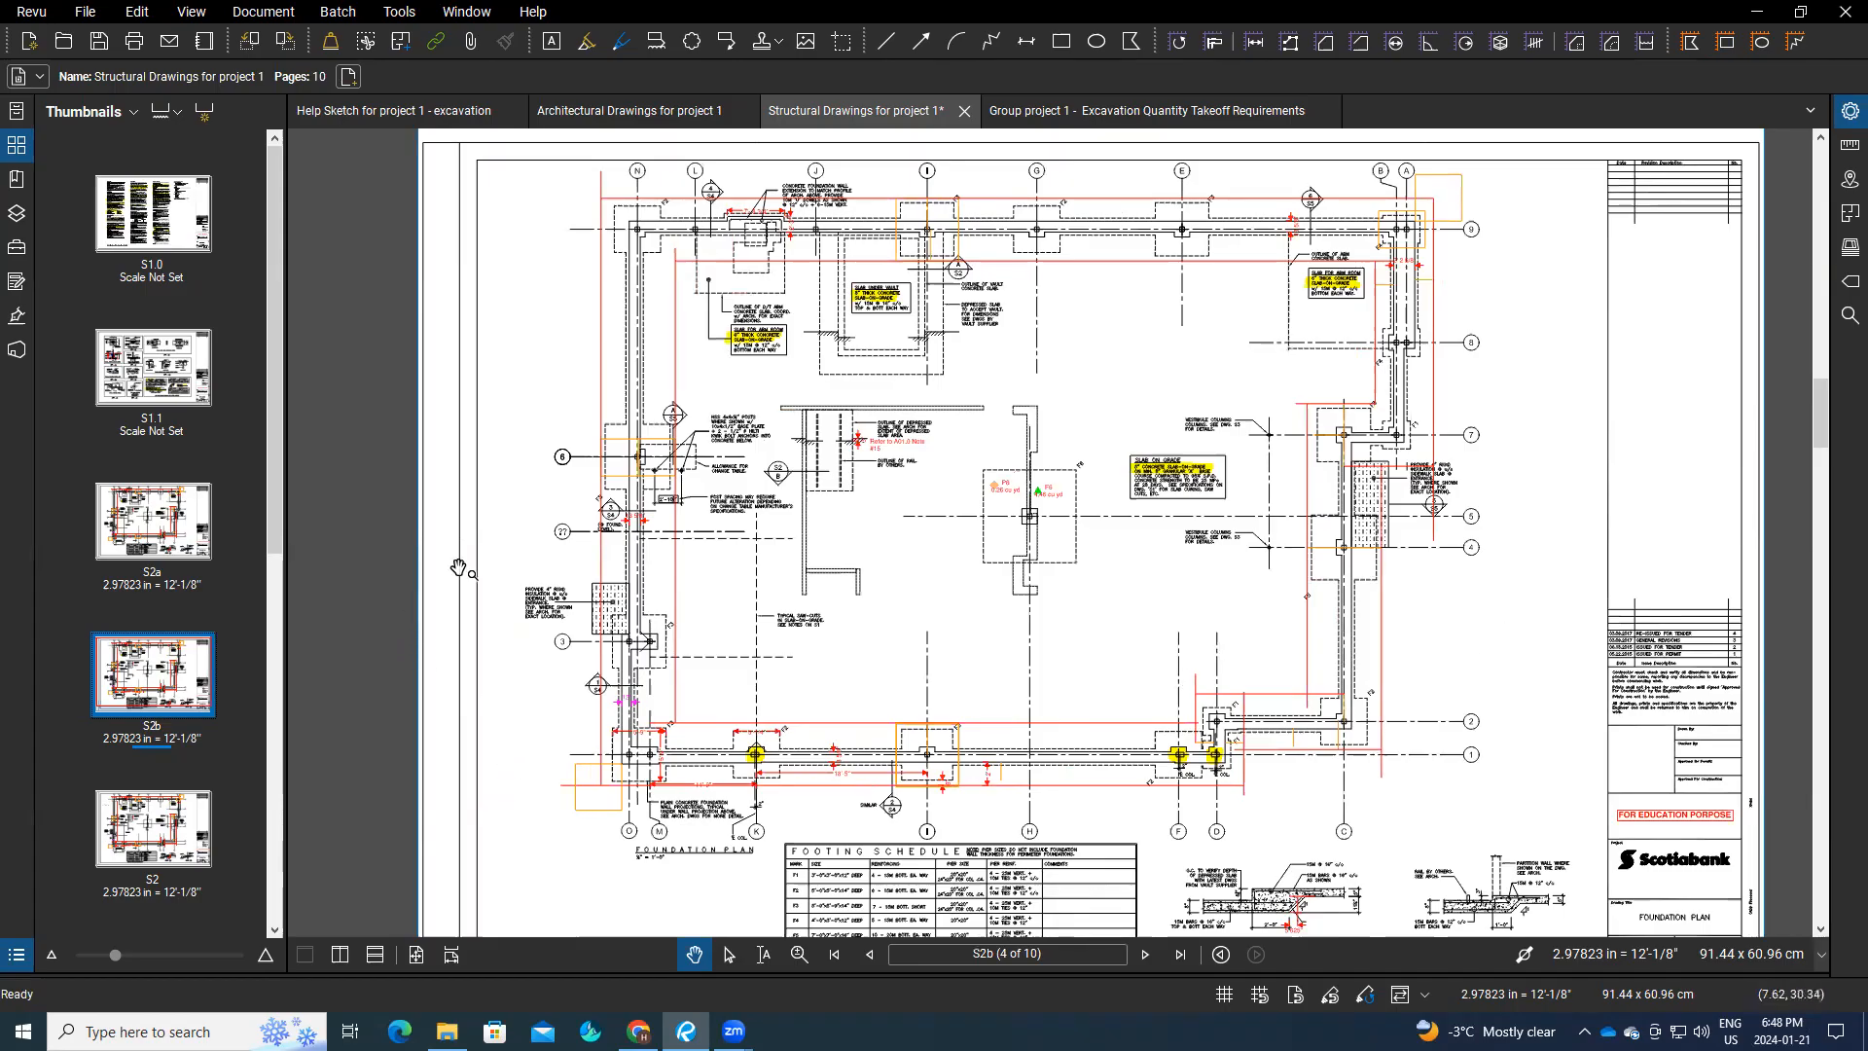
Step: Open section sheets S4 and S5 and examine the trench depth and workspace dimensions marked on Section 6
left_click_drag(268, 504, 257, 866)
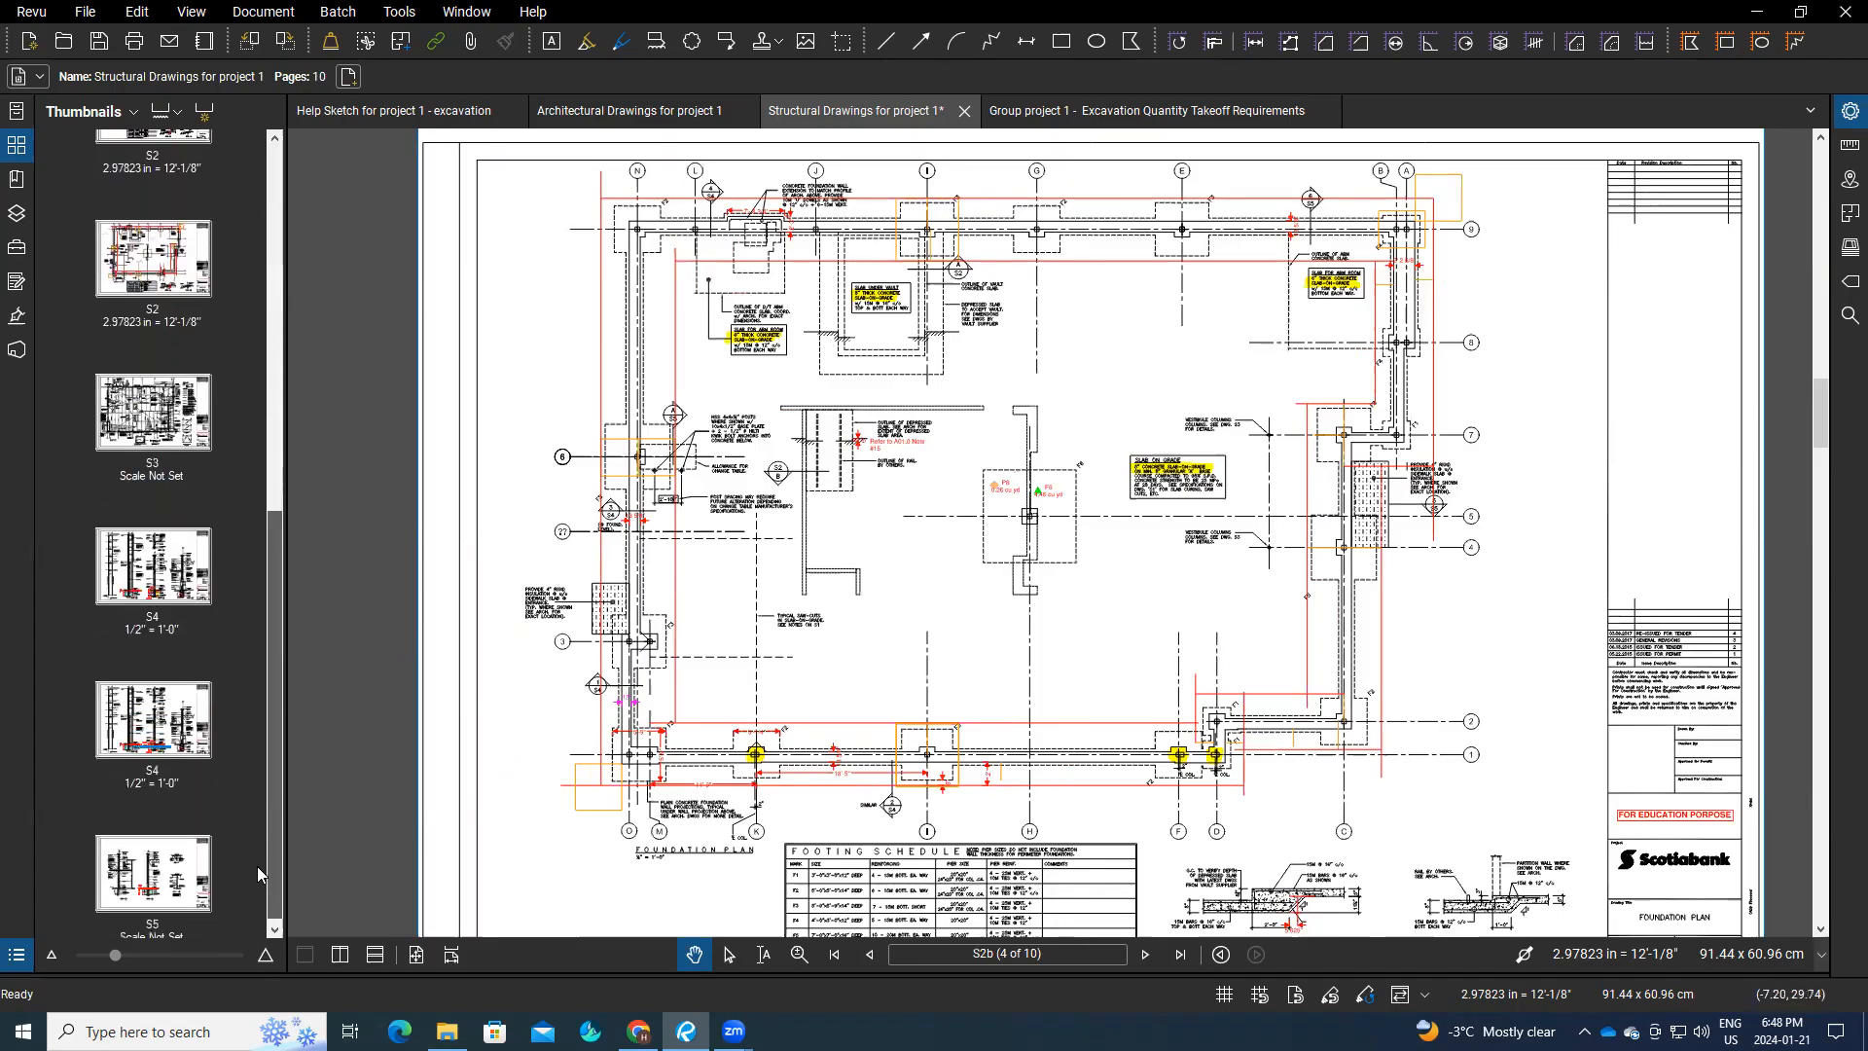
left_click(153, 720)
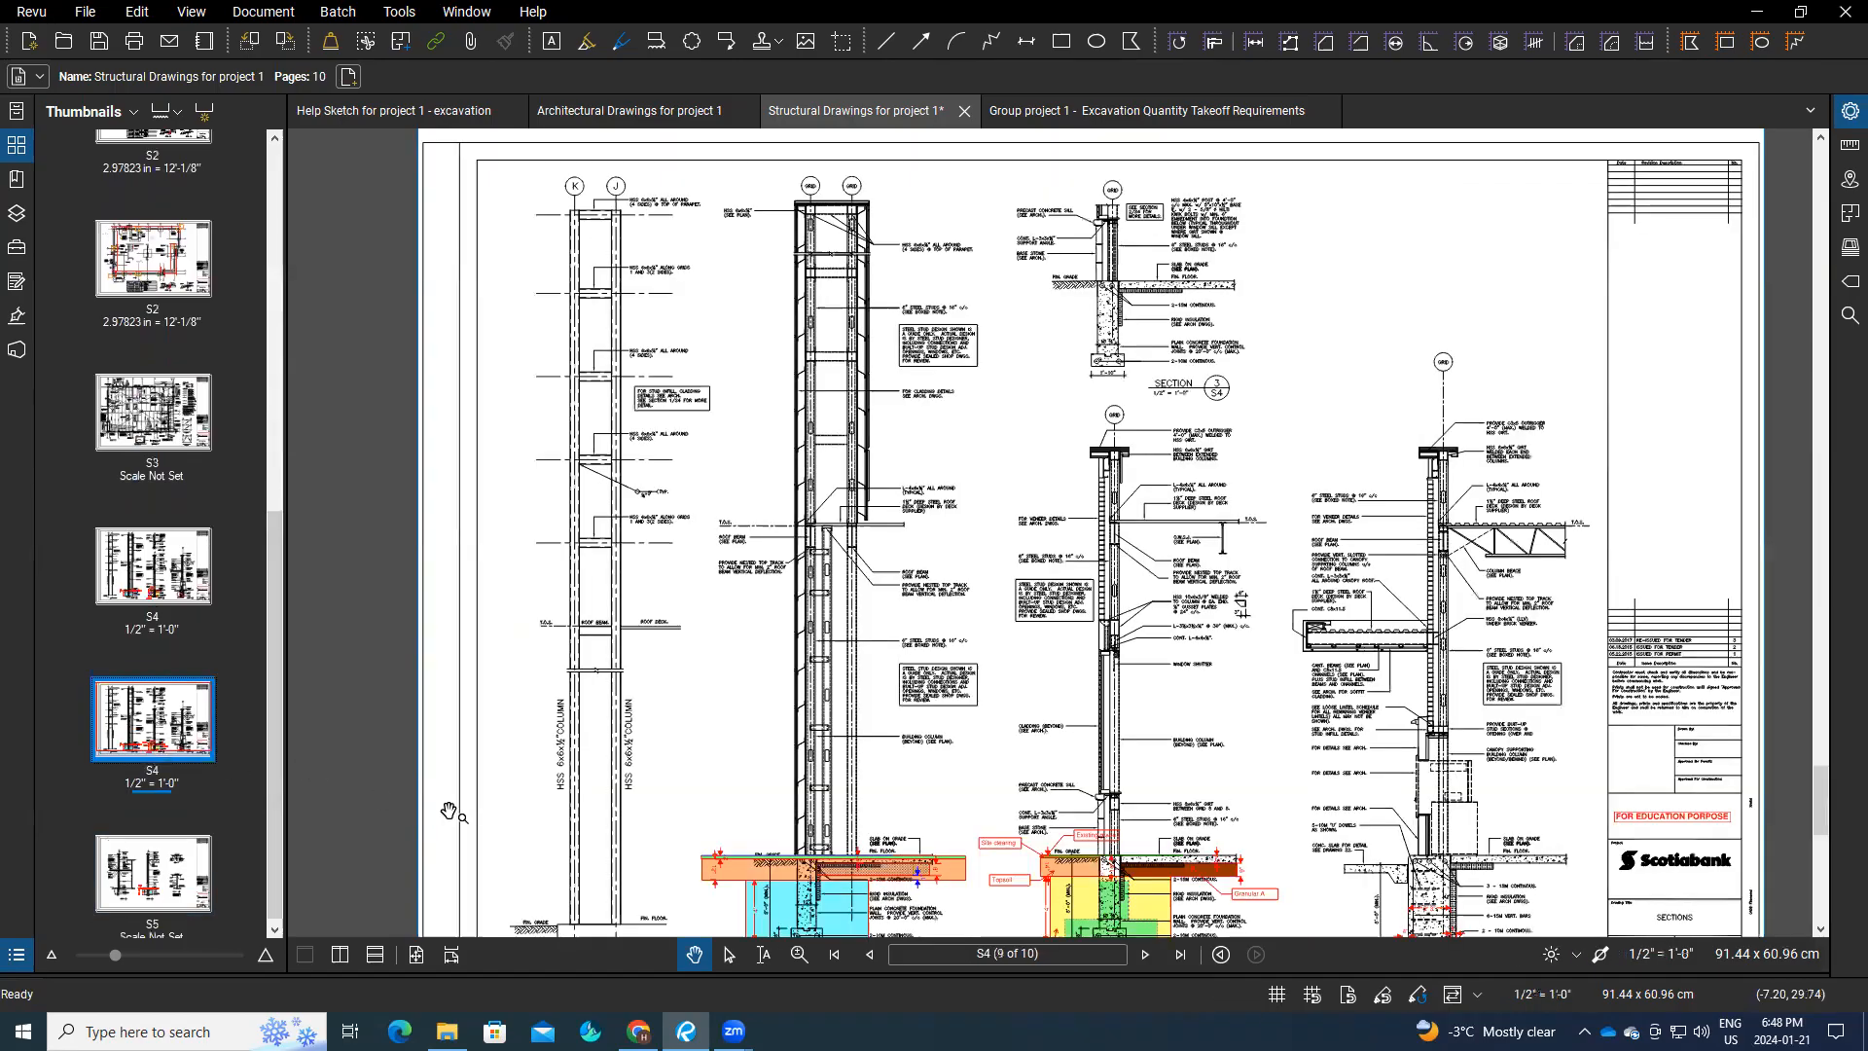
scroll(479, 842, "down", 3)
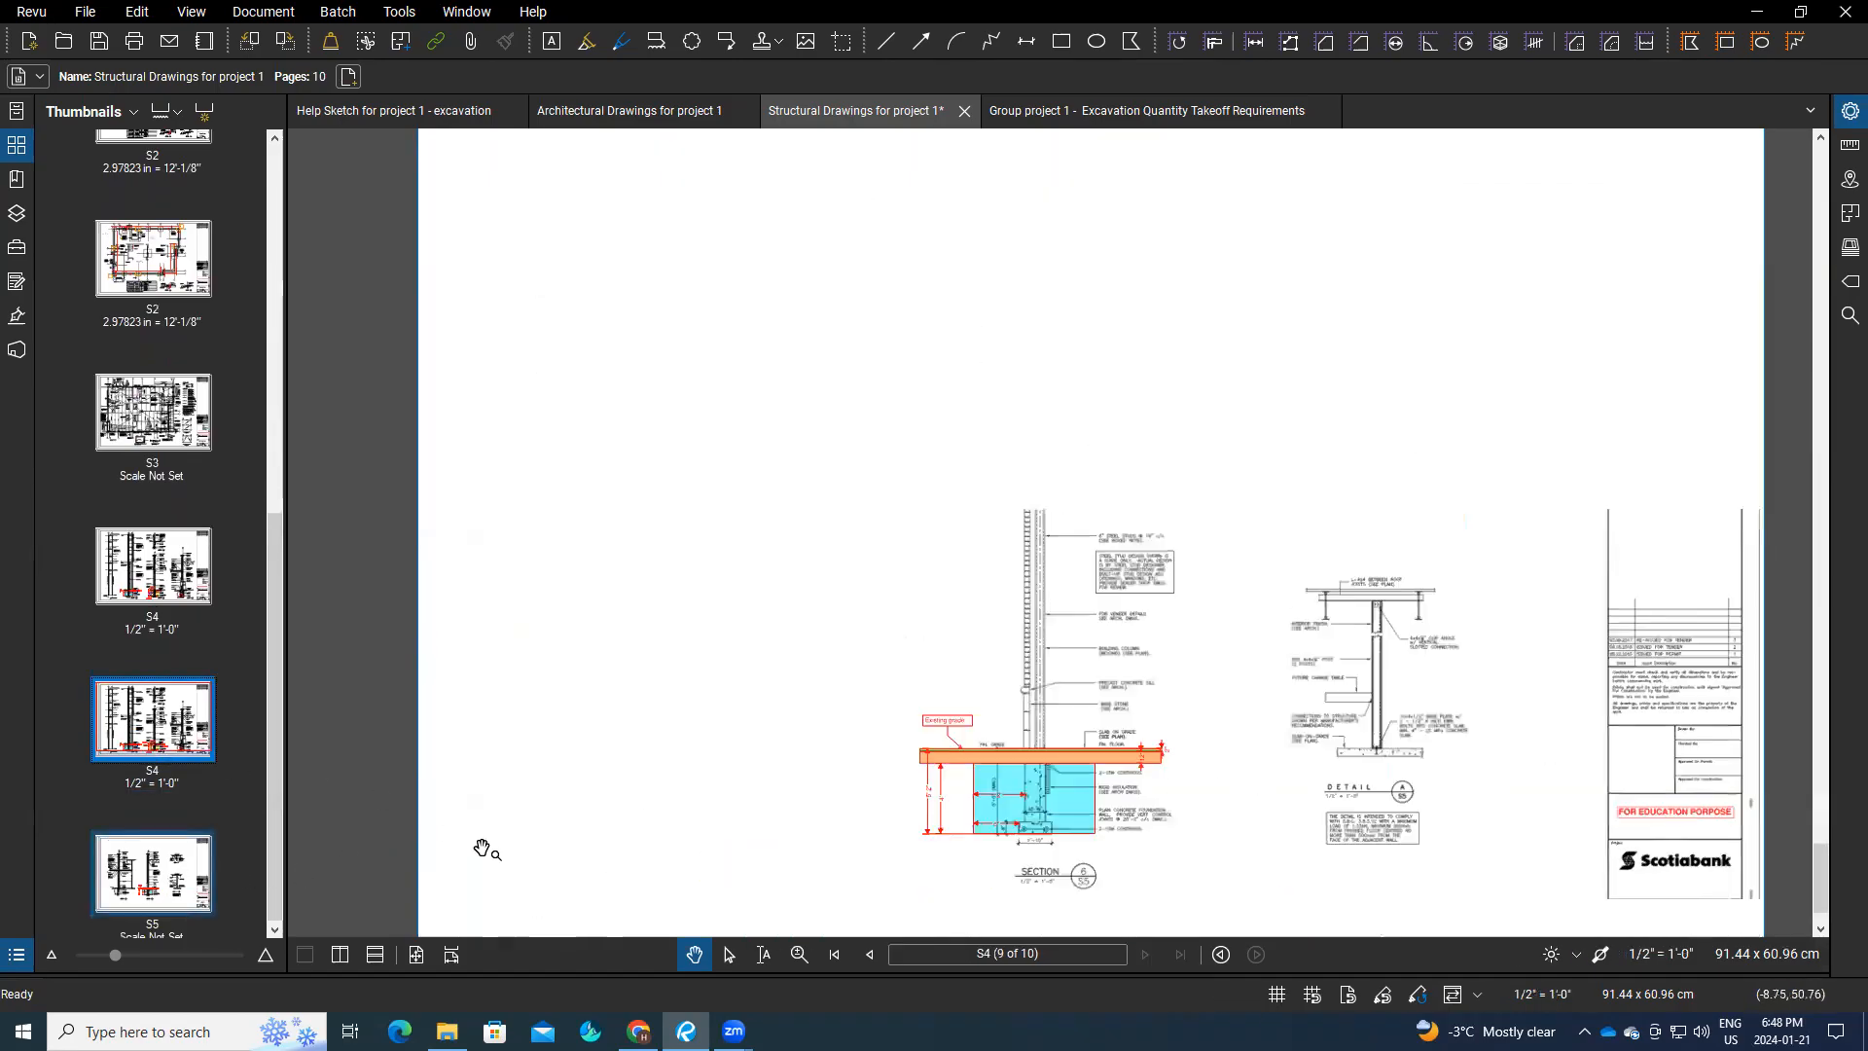
scroll(1141, 862, "up", 3)
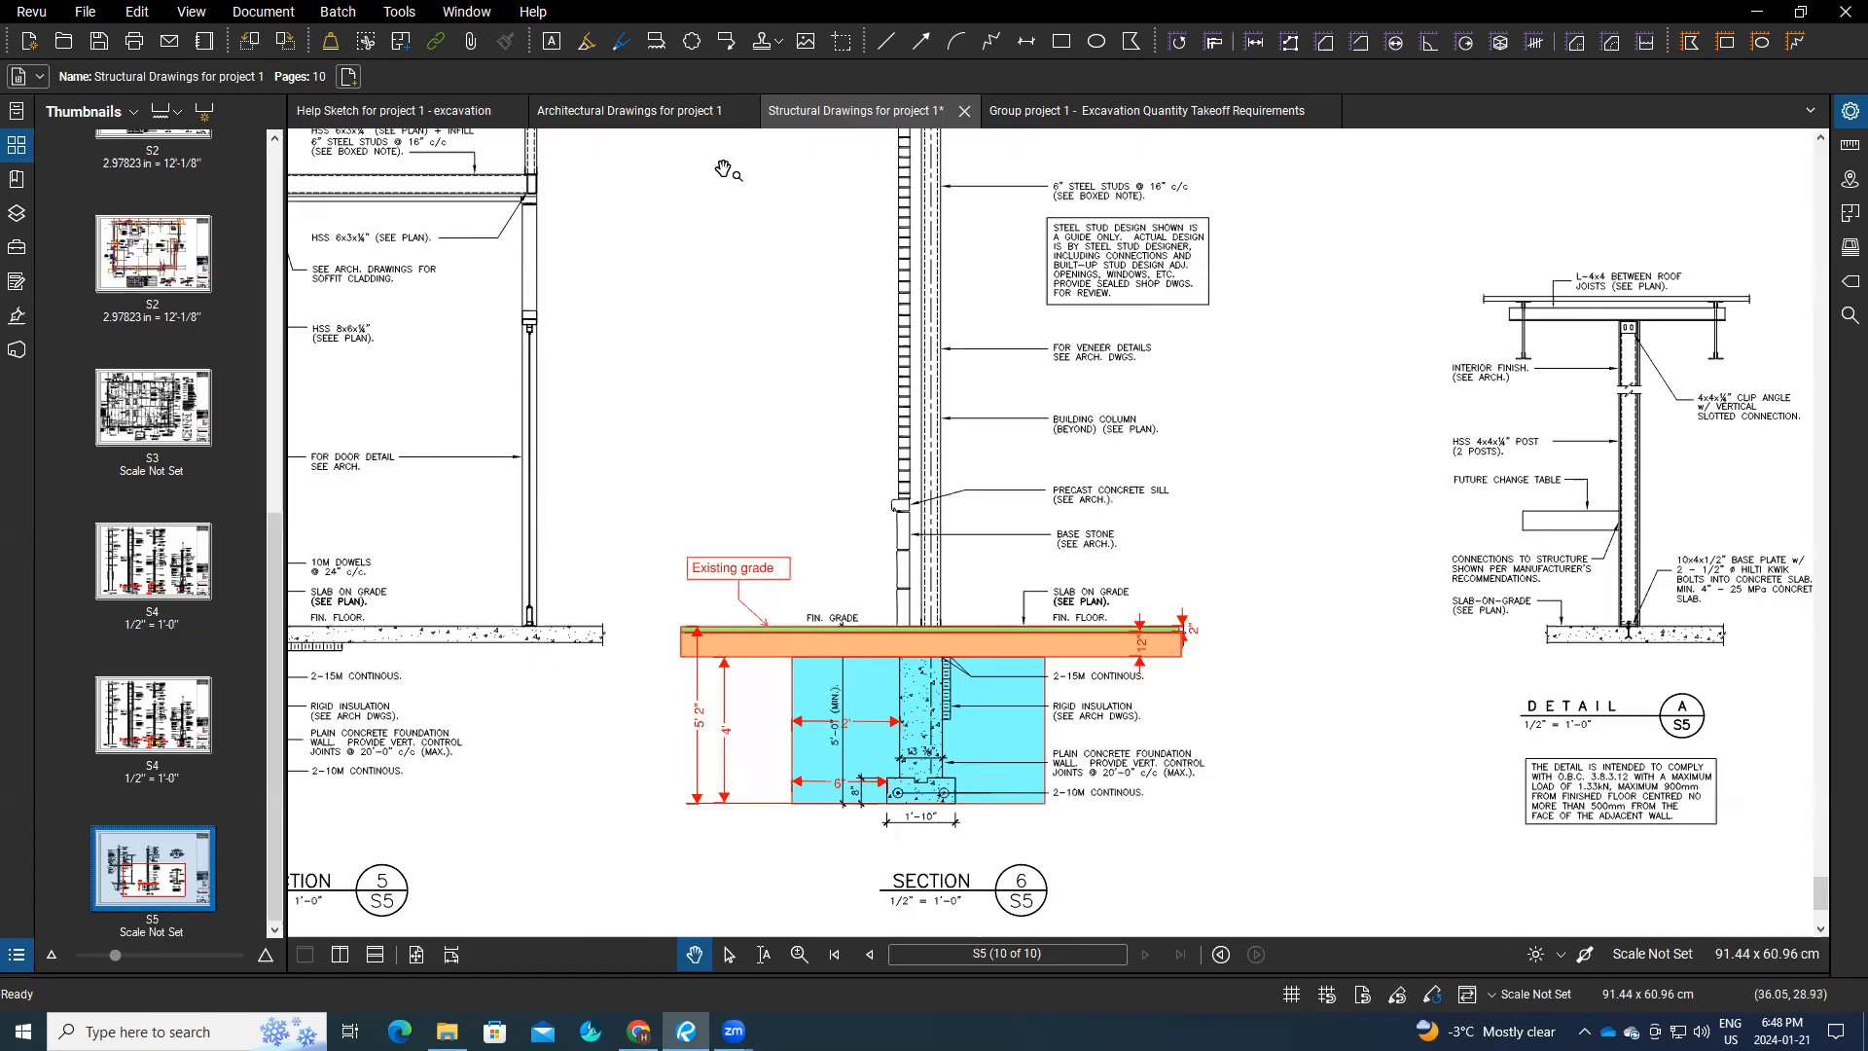
Step: Return to foundation plan S2b (page 4) and examine the footings along grid line 1 and the red trench lines around the building
scroll(257, 362, "up", 5)
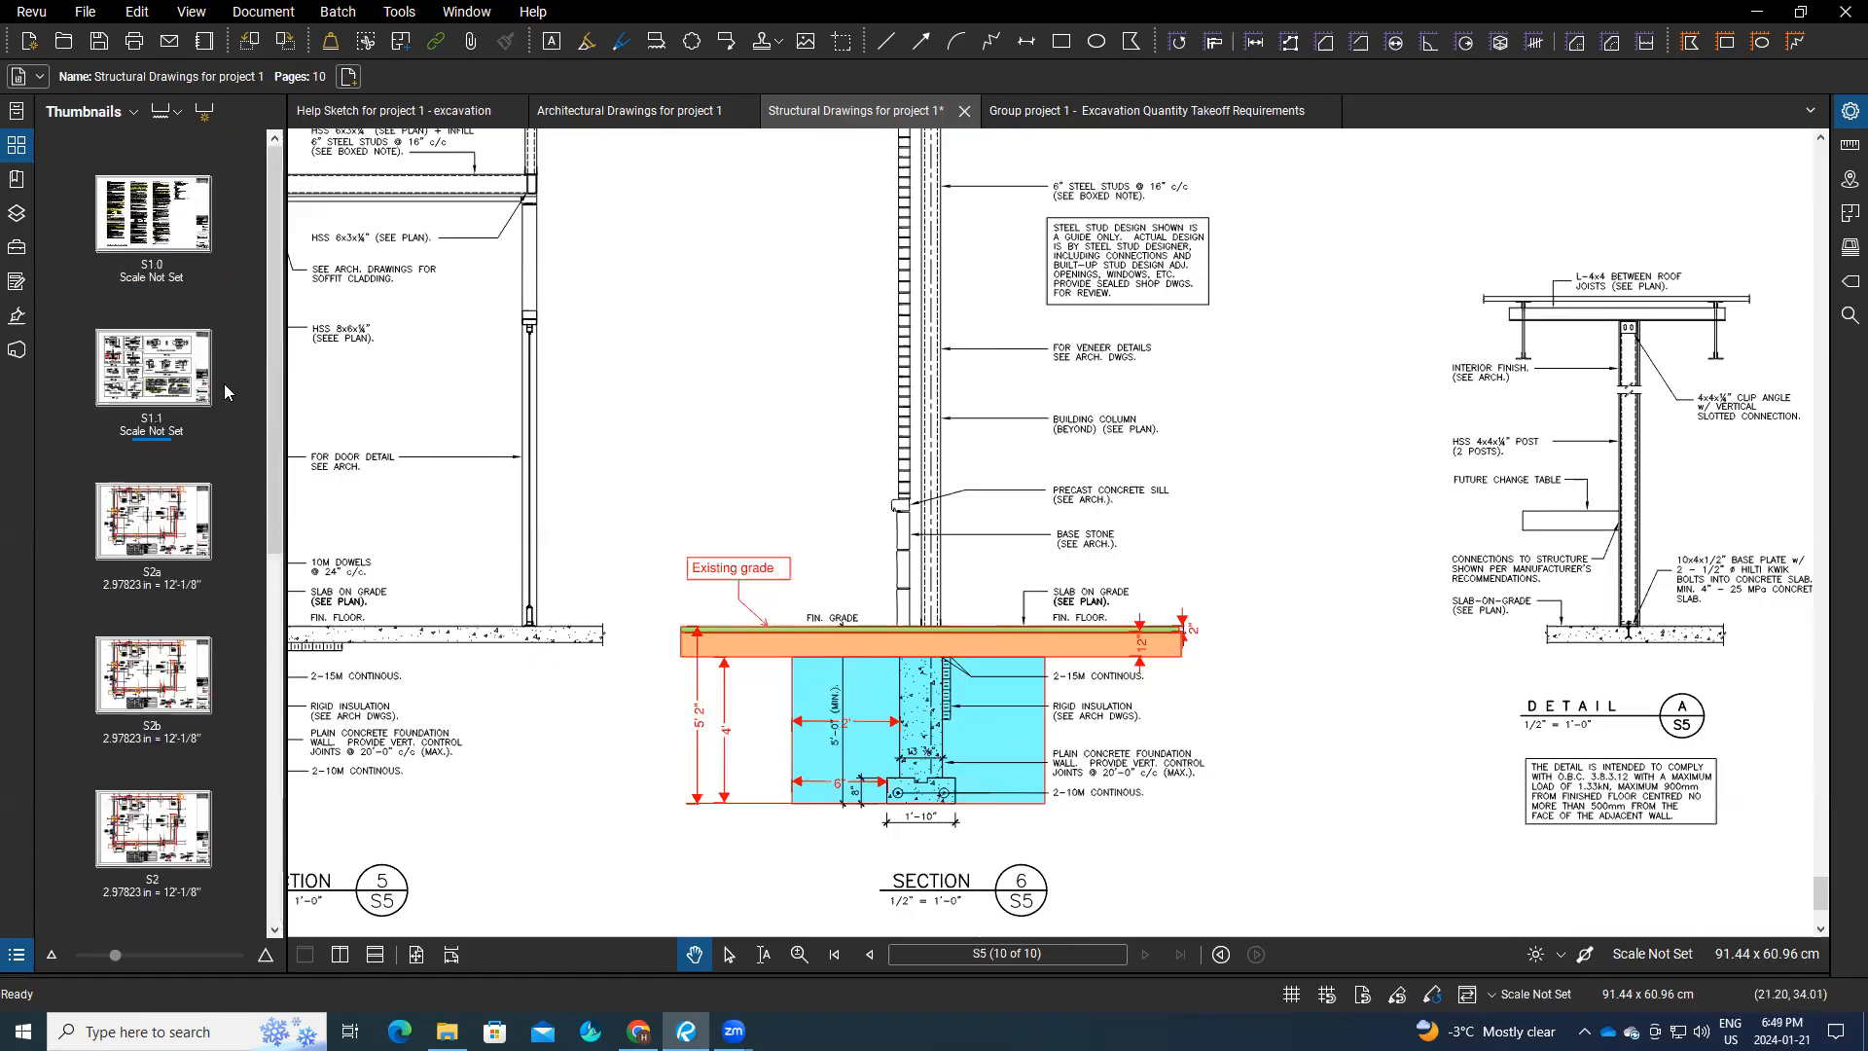
left_click(165, 540)
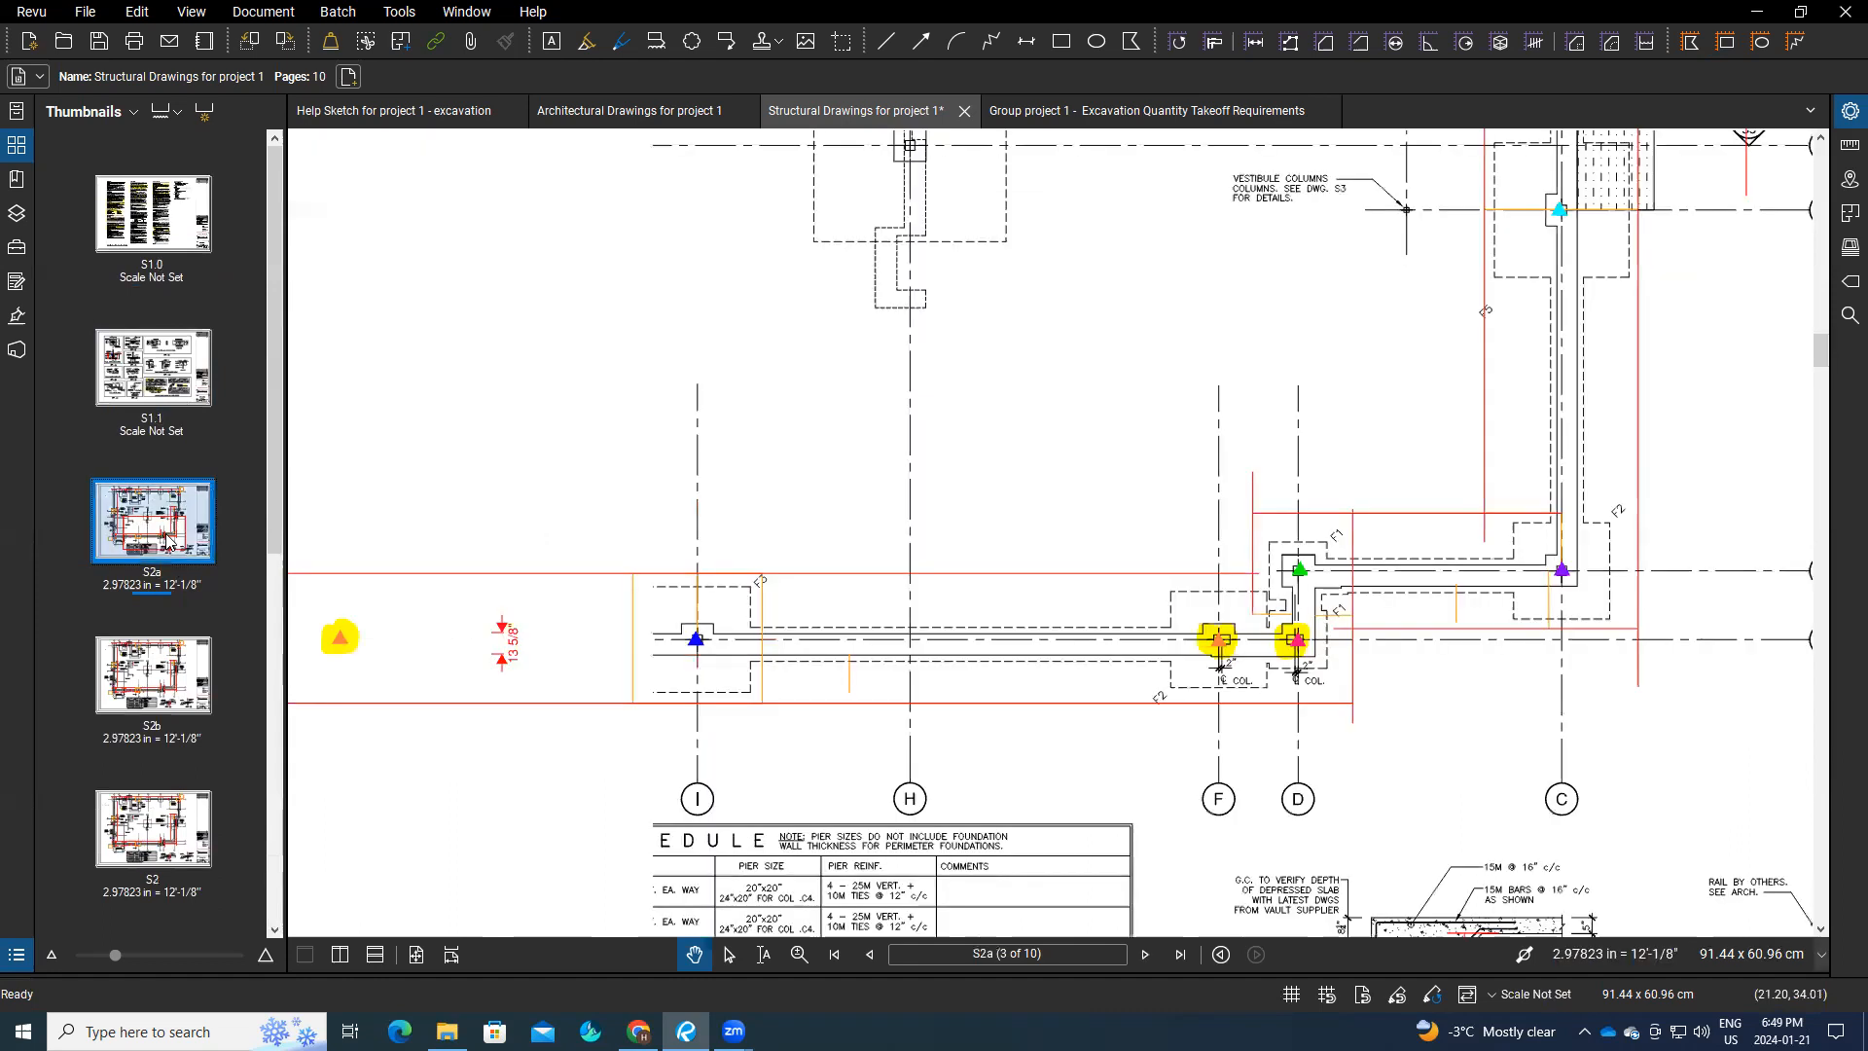
left_click(153, 674)
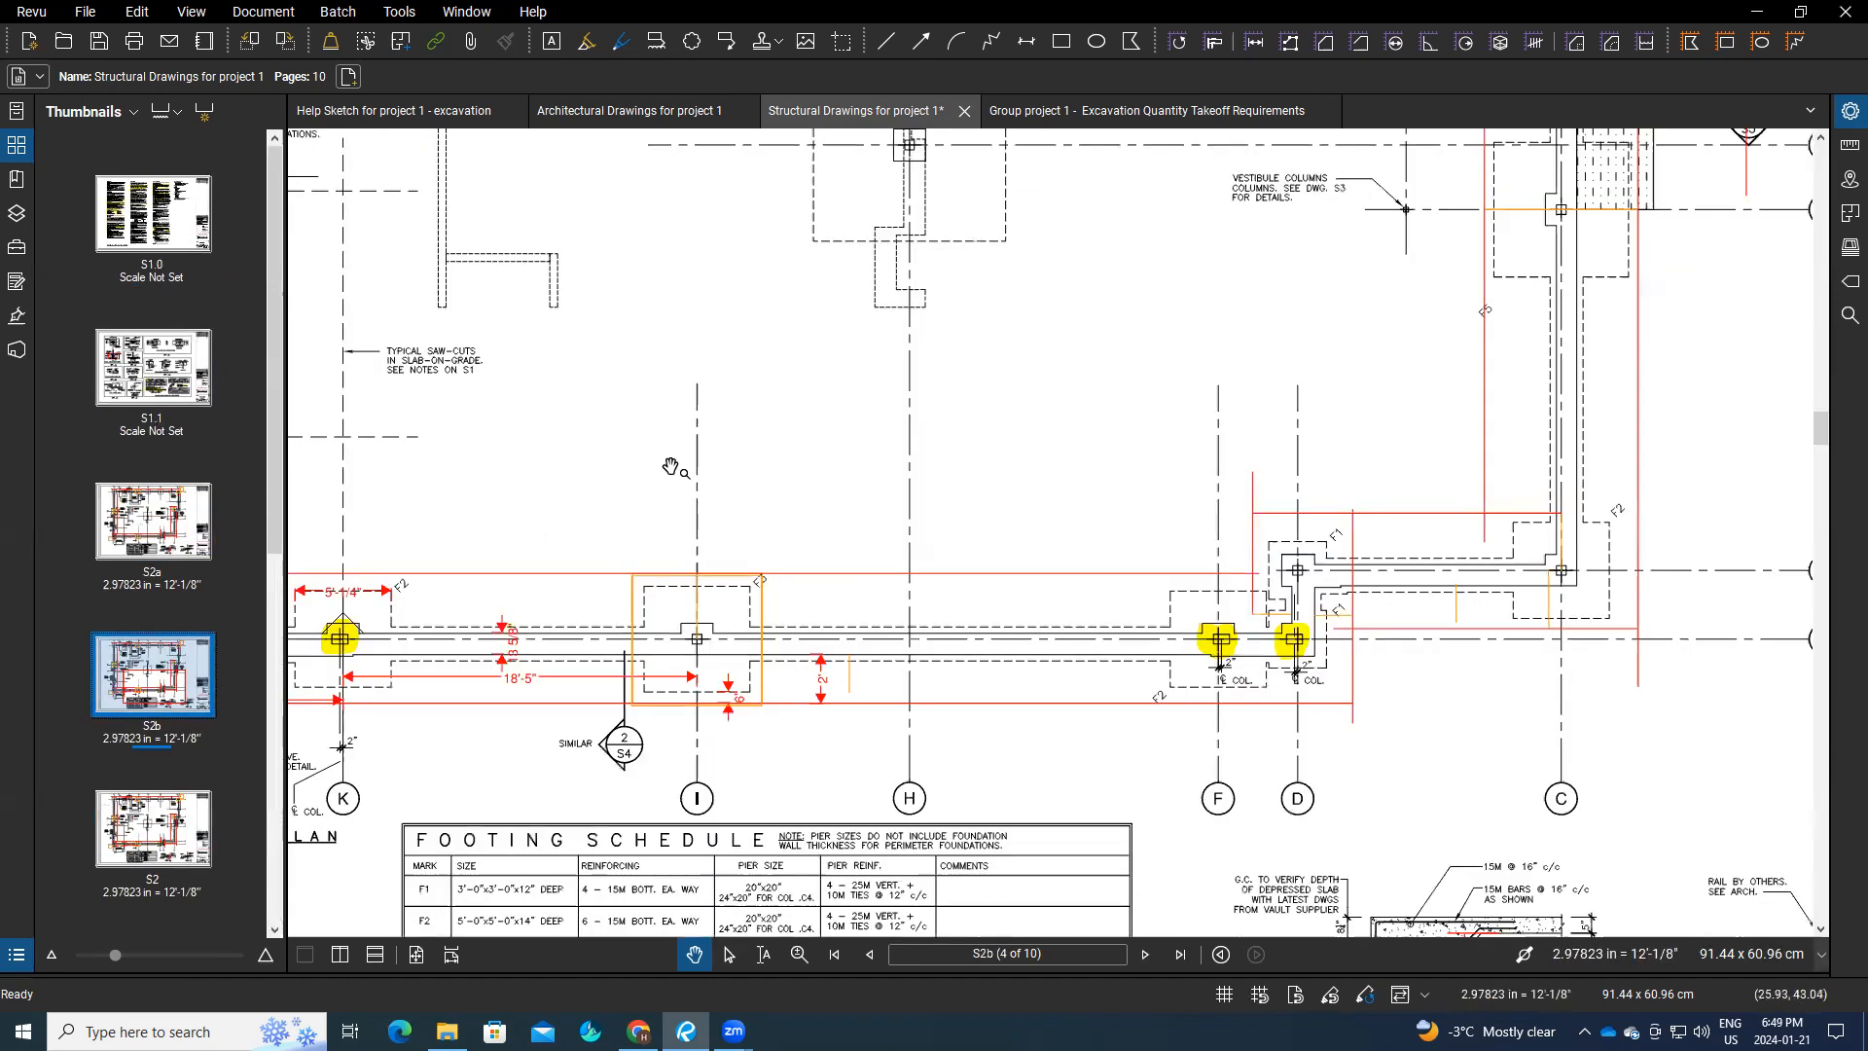
scroll(679, 469, "down", 3)
mouse_move(750, 493)
left_mouse_down()
mouse_move(814, 600)
mouse_move(833, 697)
left_mouse_up()
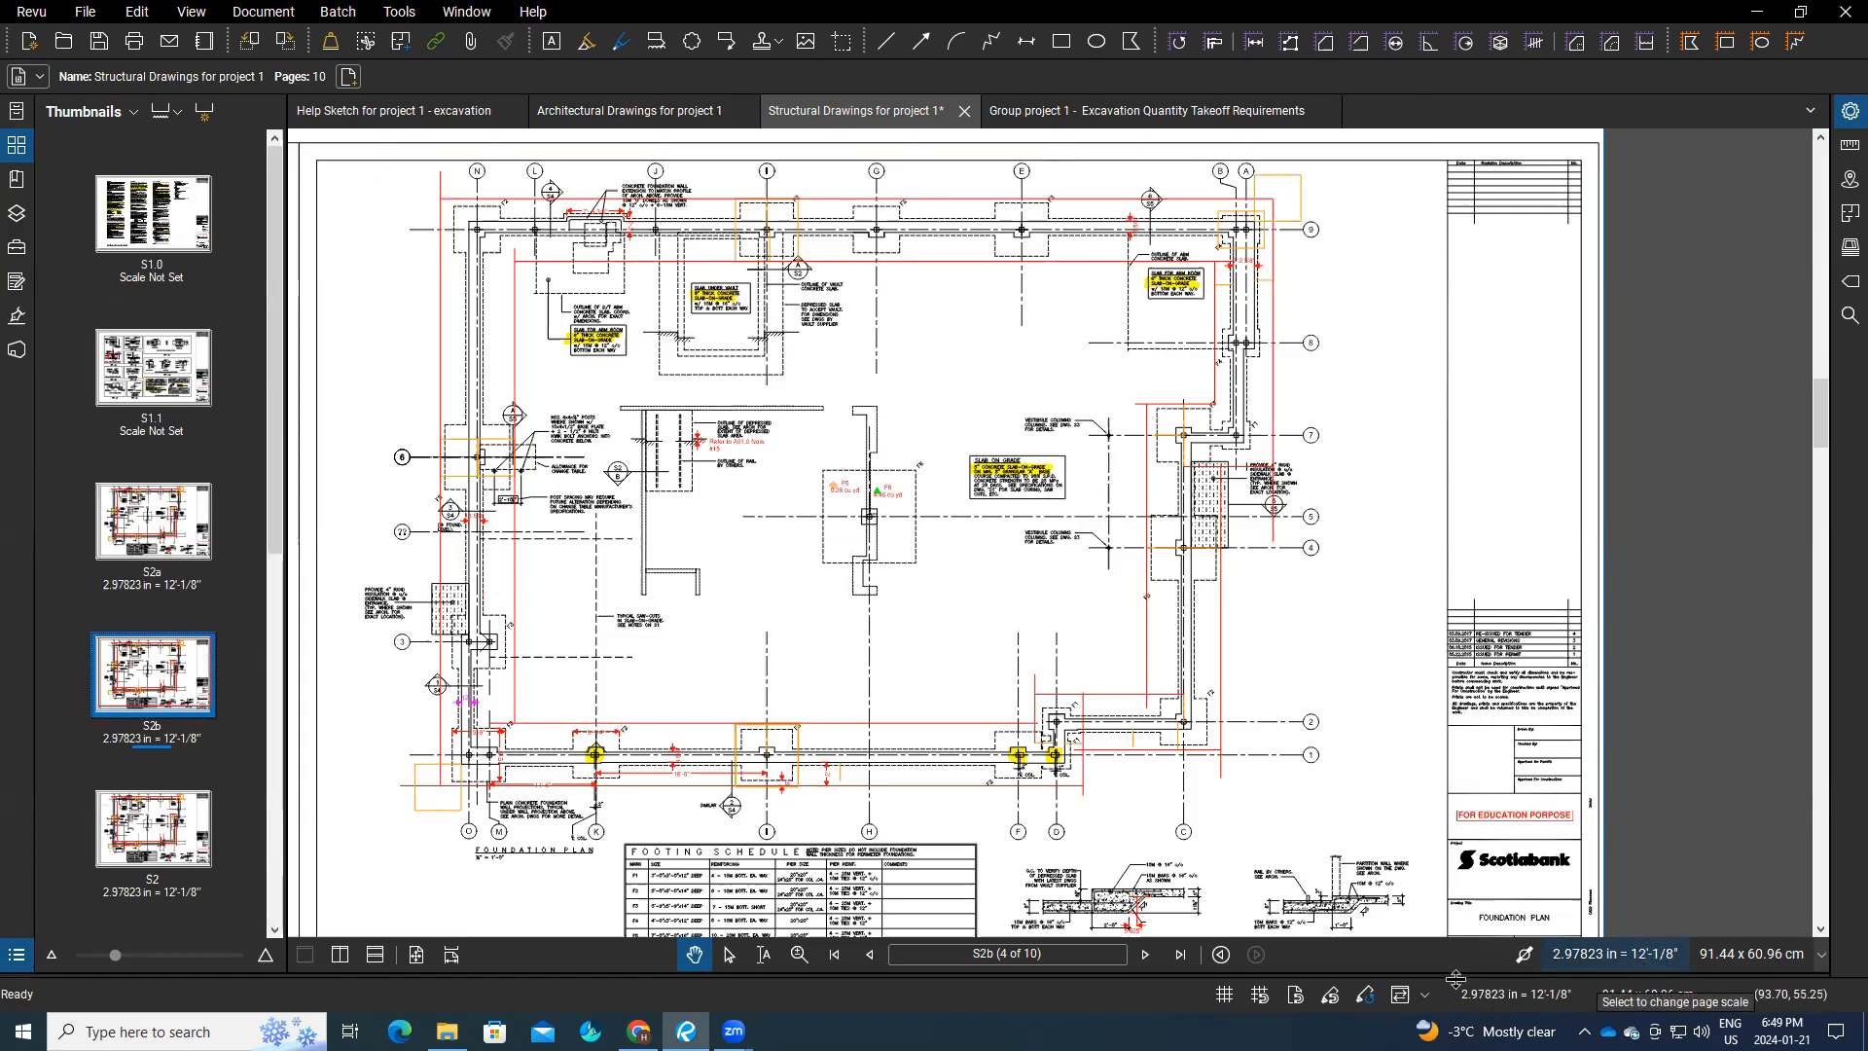
scroll(513, 876, "up", 1)
scroll(514, 875, "up", 5)
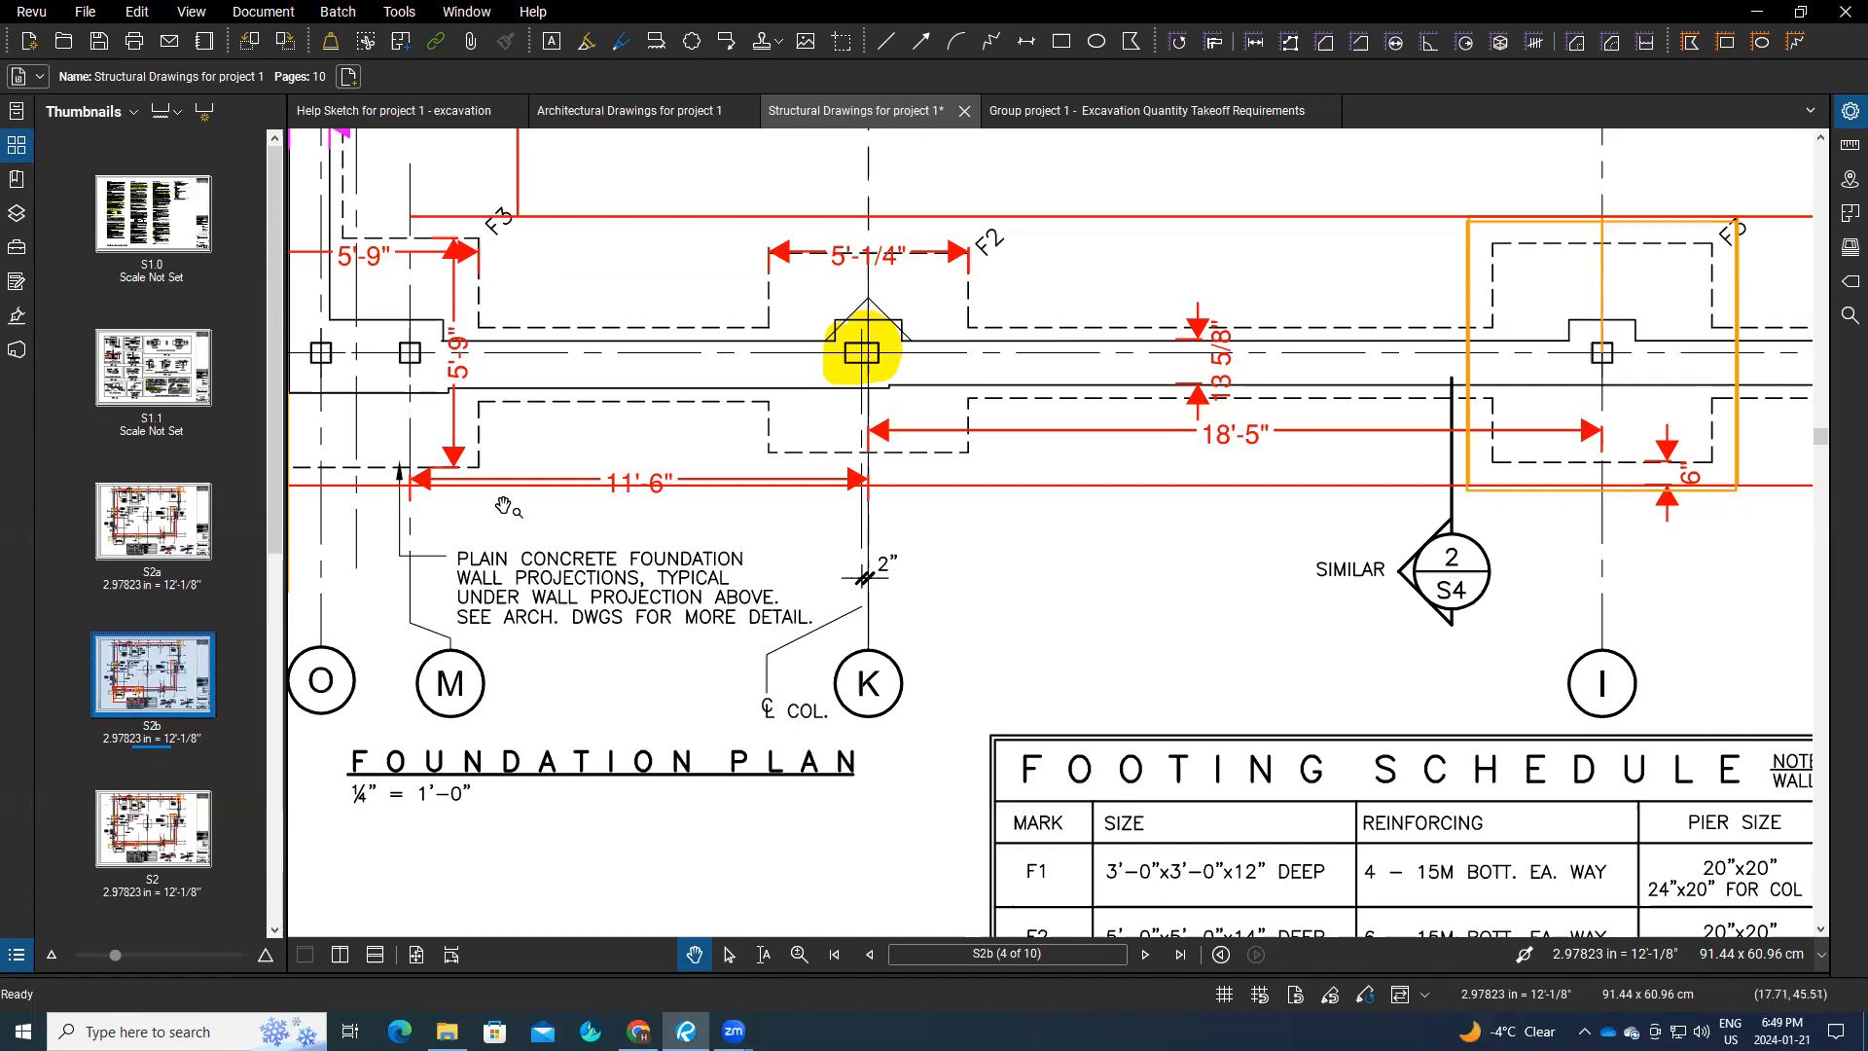
scroll(953, 531, "down", 3)
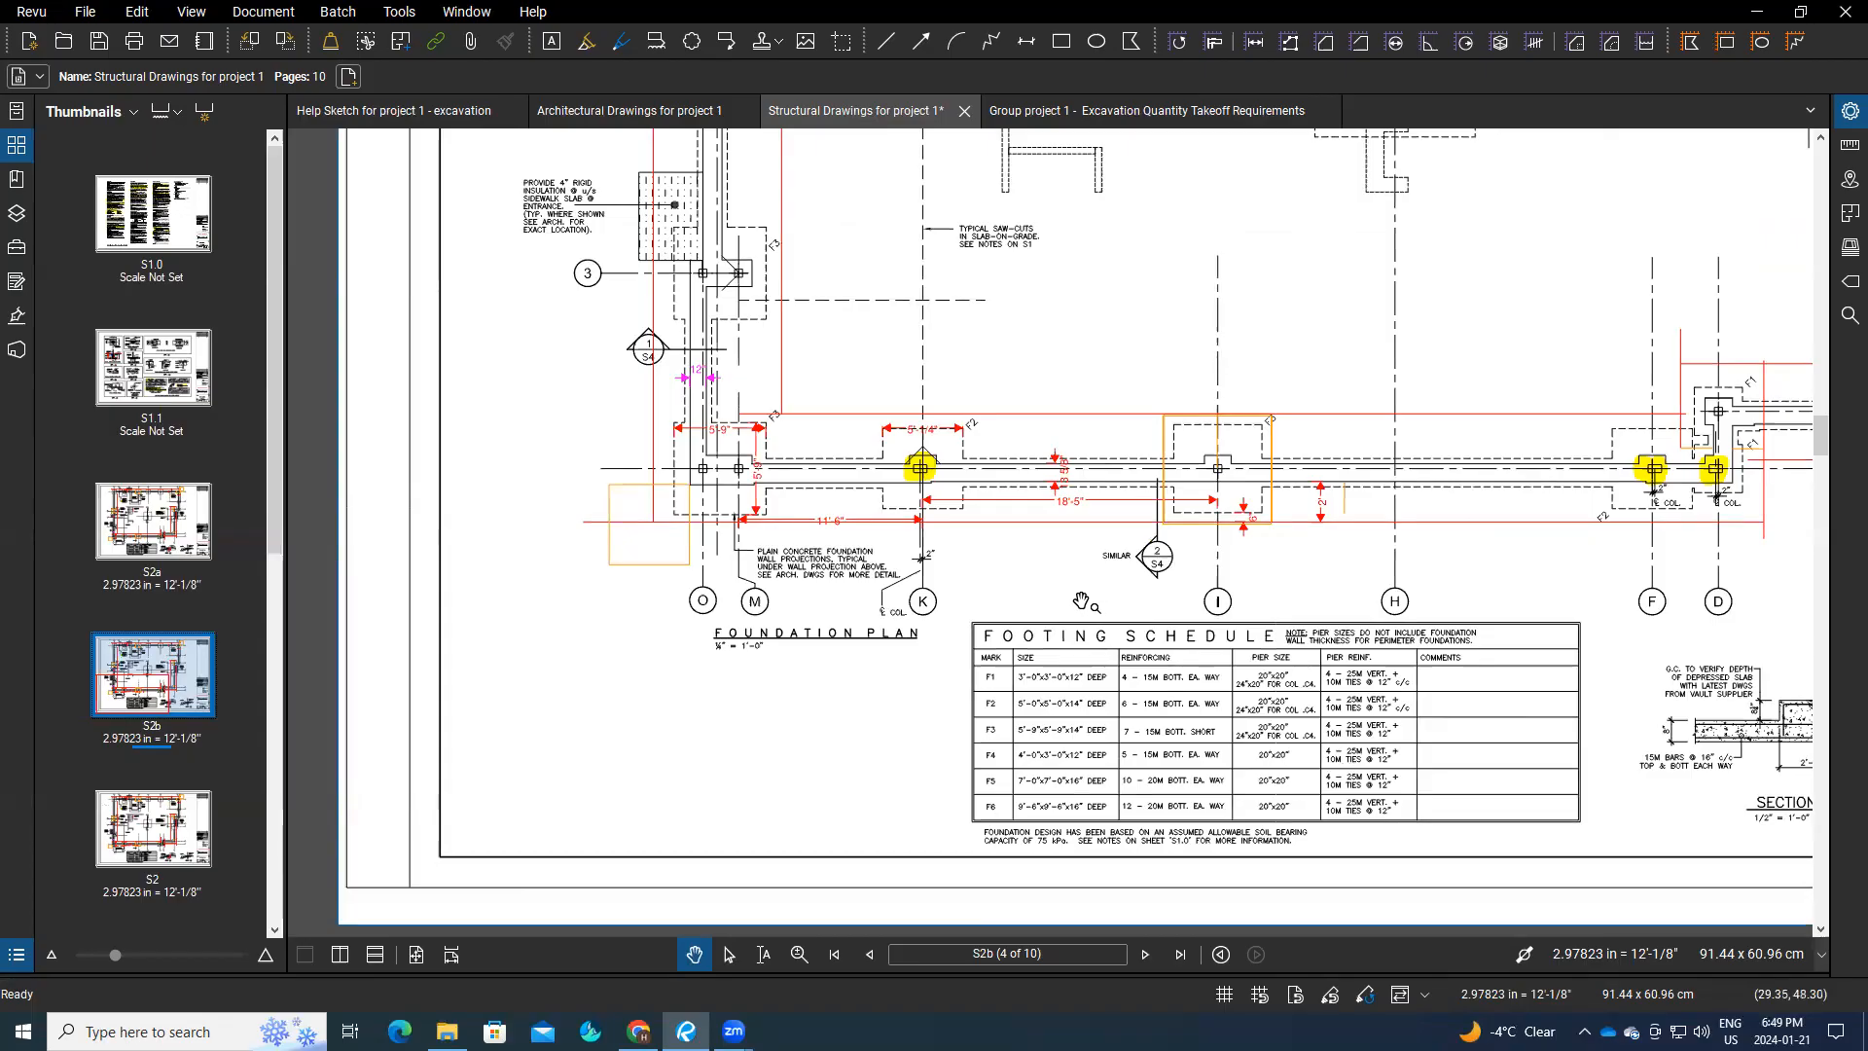
scroll(1075, 601, "down", 3)
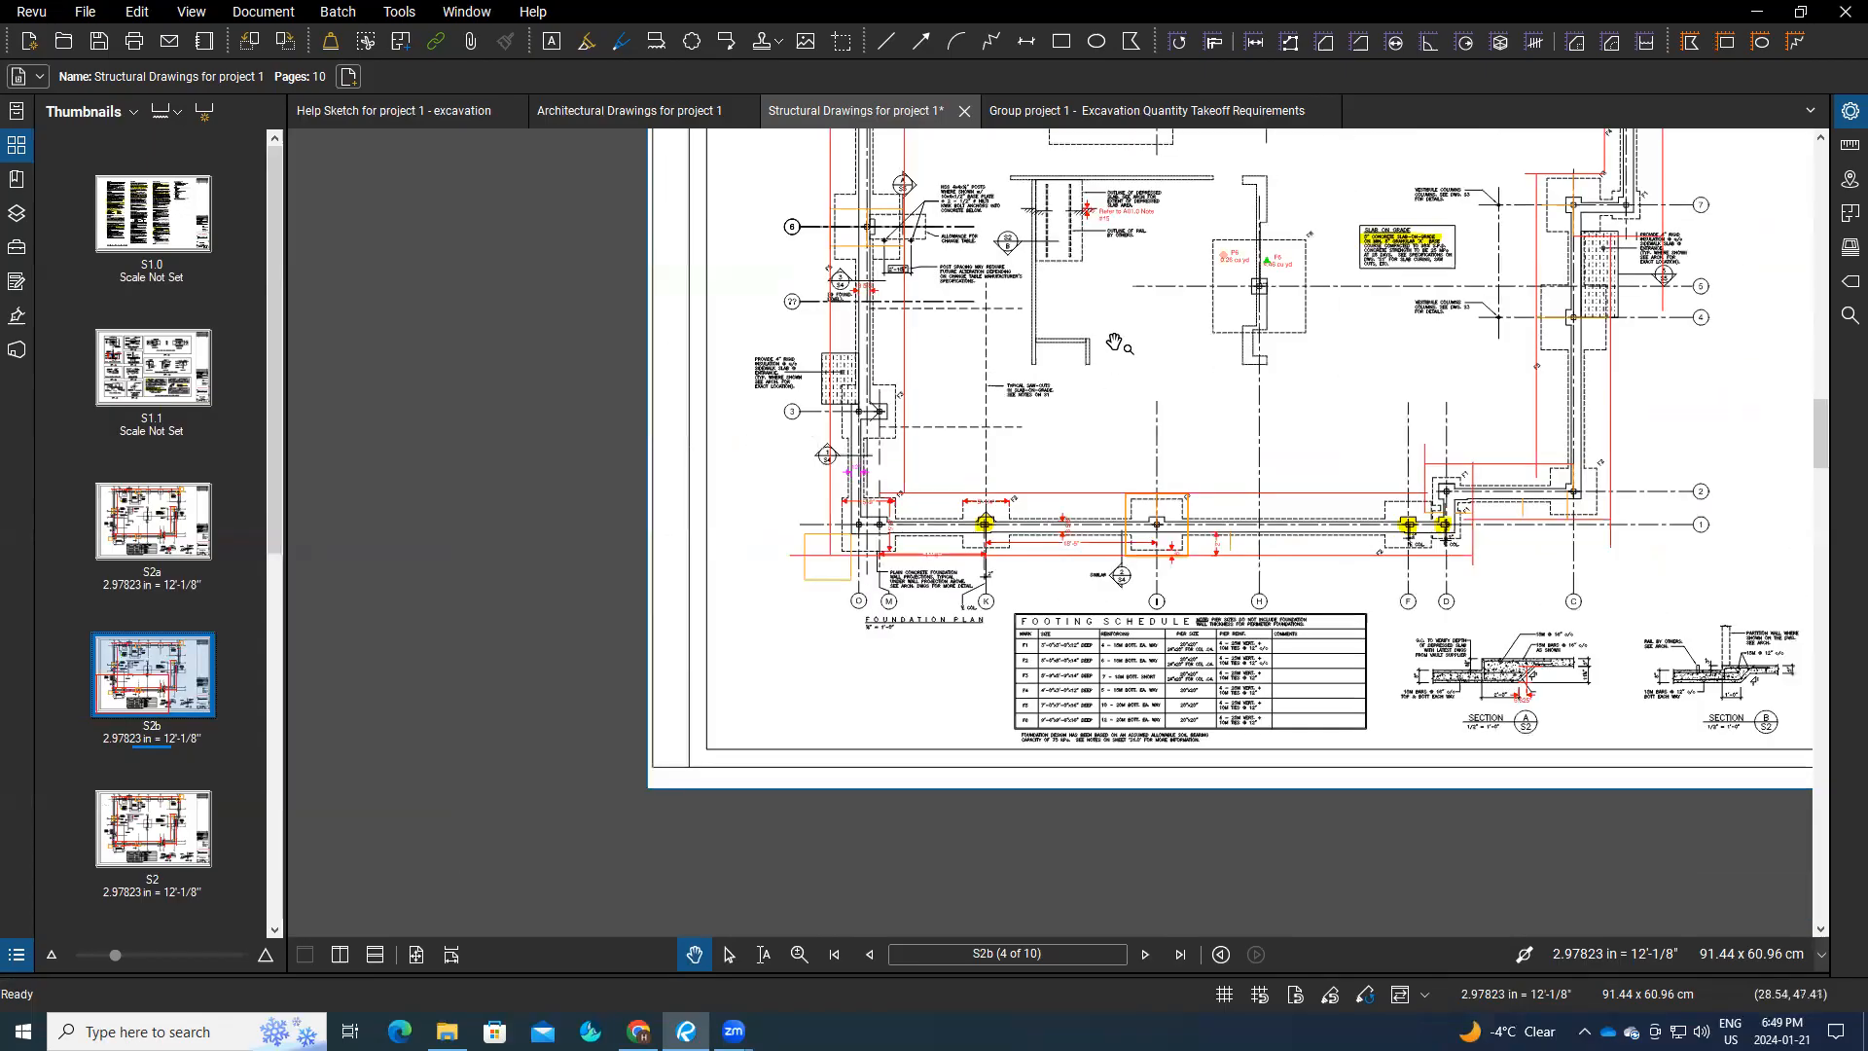
scroll(945, 518, "down", 2)
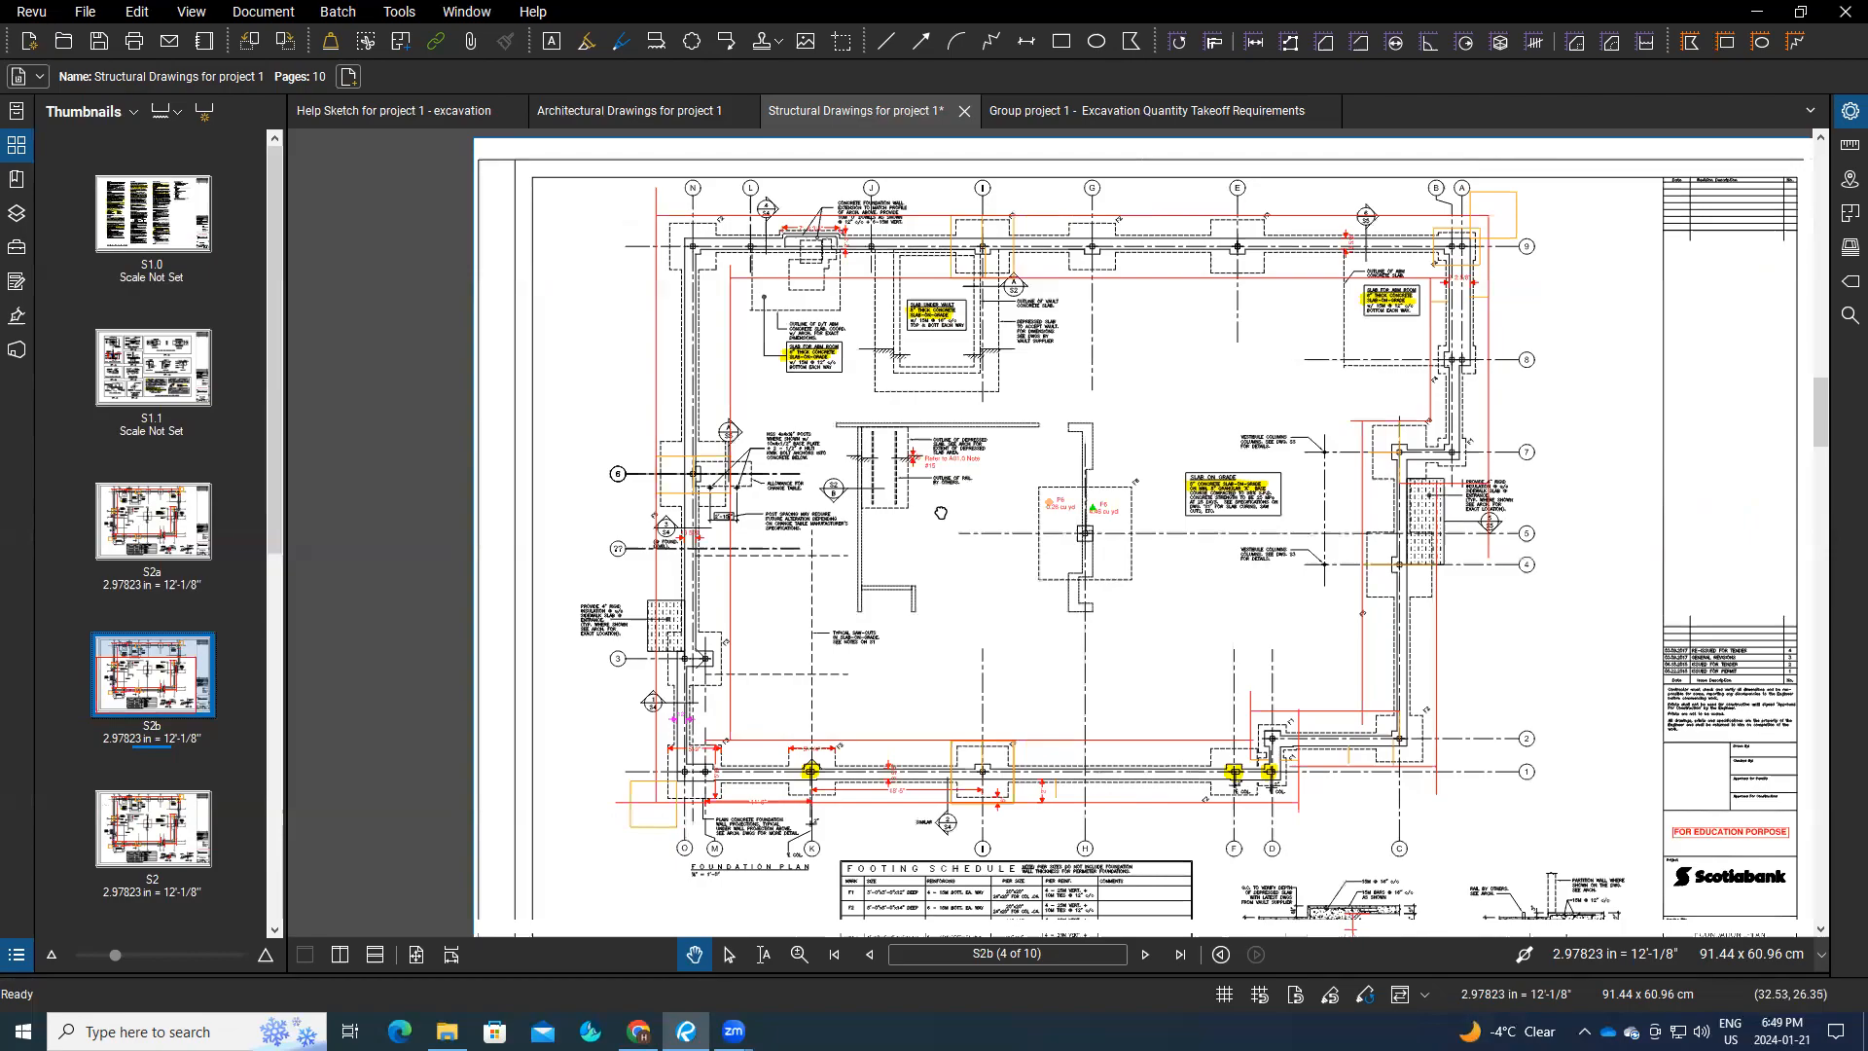
scroll(942, 513, "up", 2)
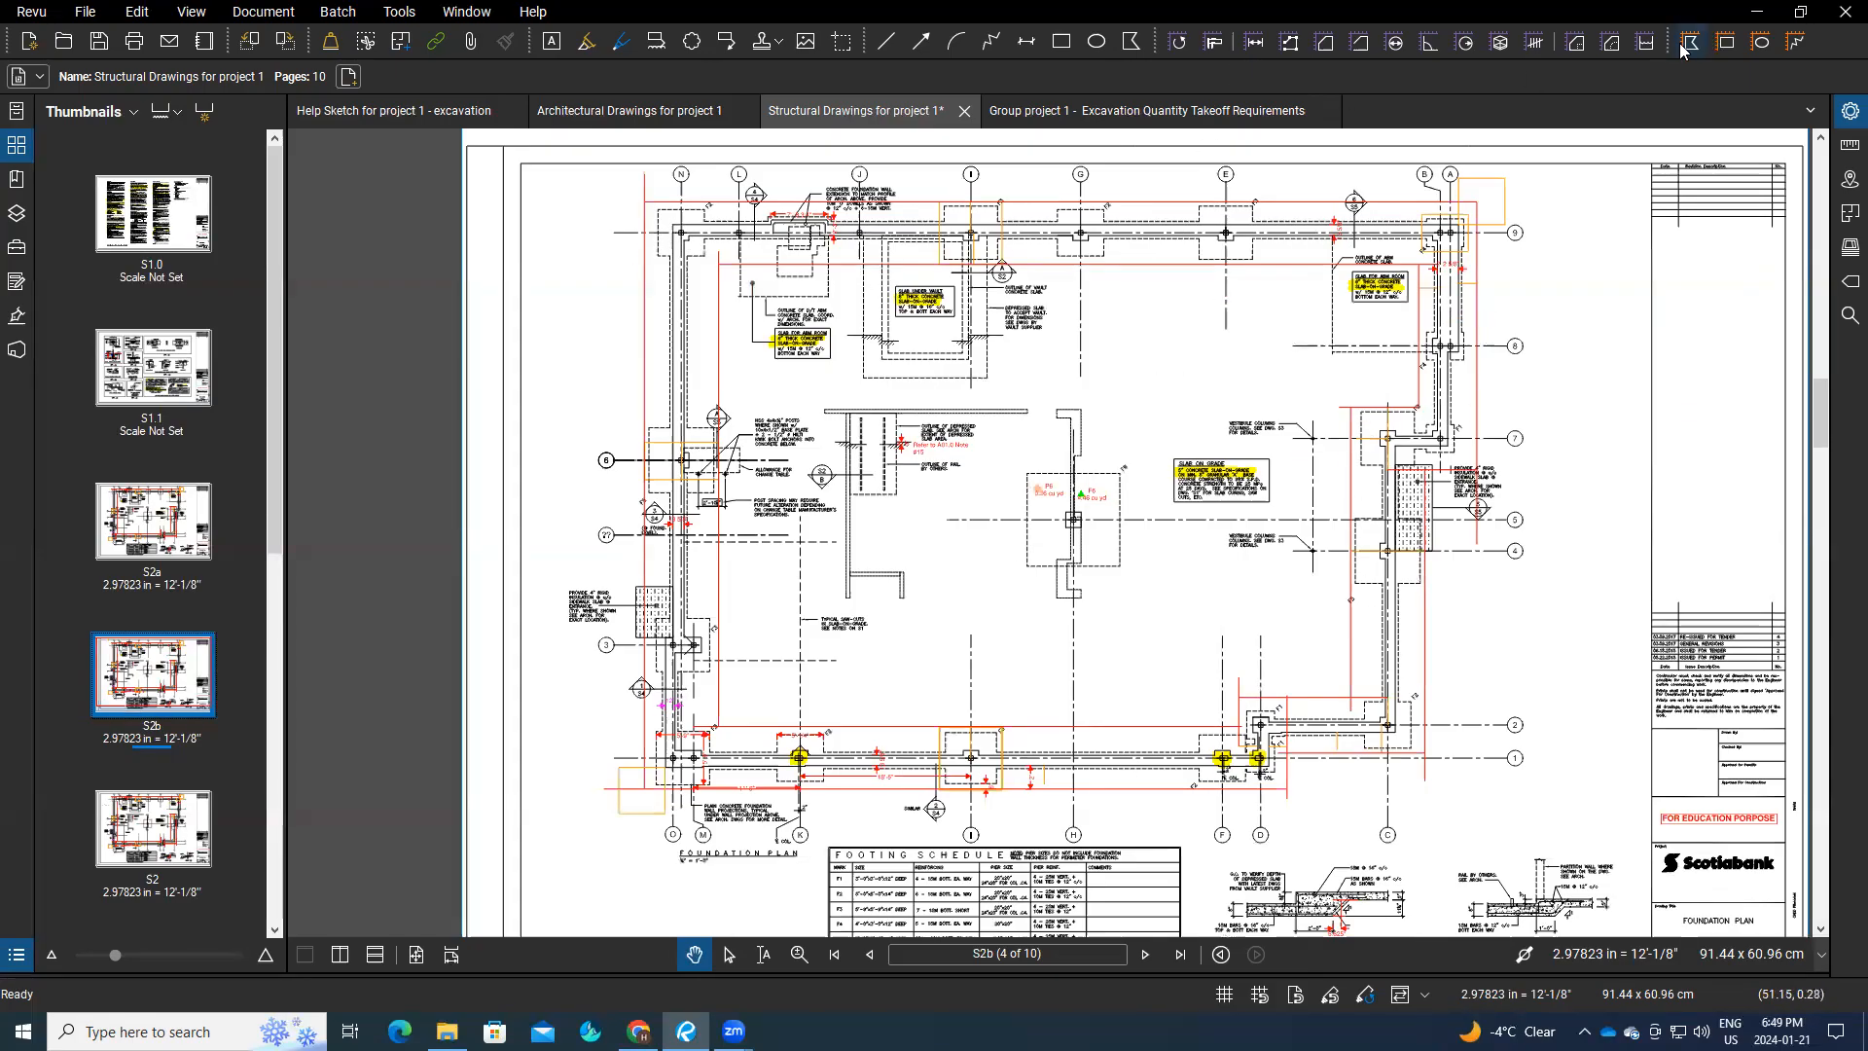
Step: Set up an Area measurement labelled "Trench excavation" with a depth of 4 ft
left_click(1325, 44)
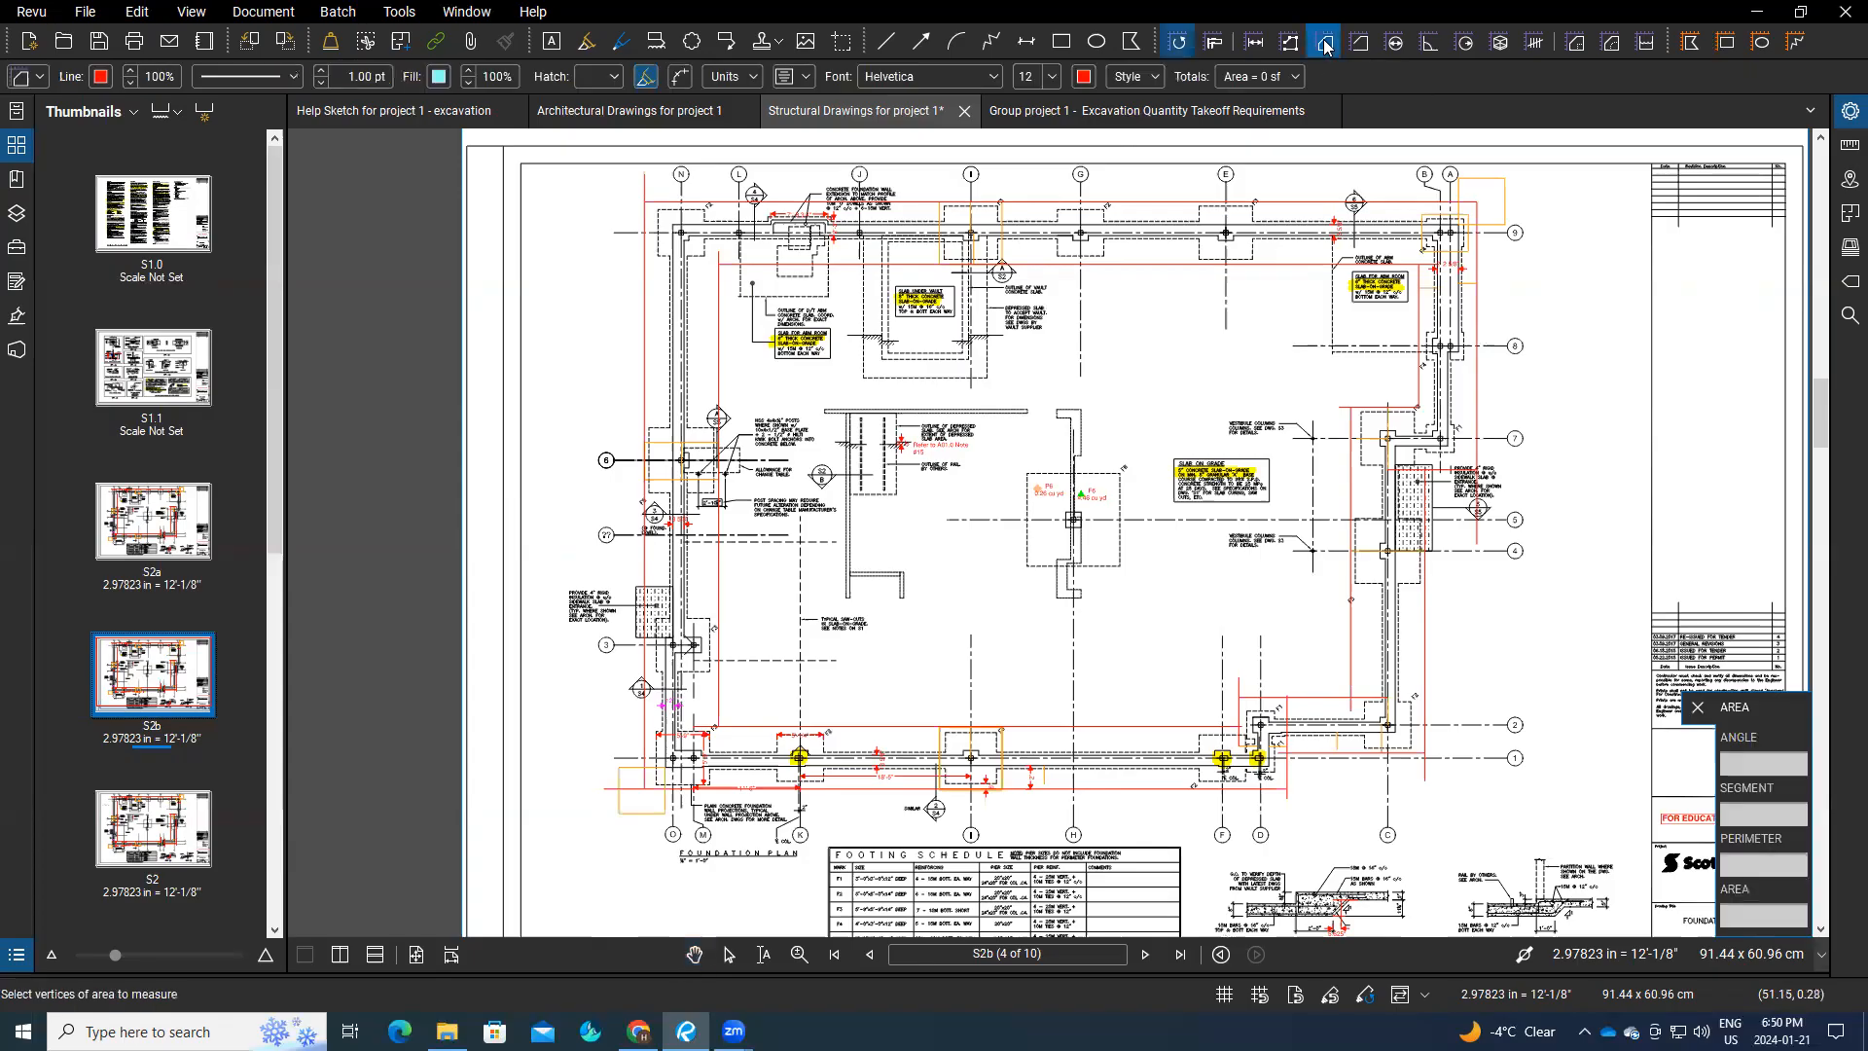
left_click(1846, 148)
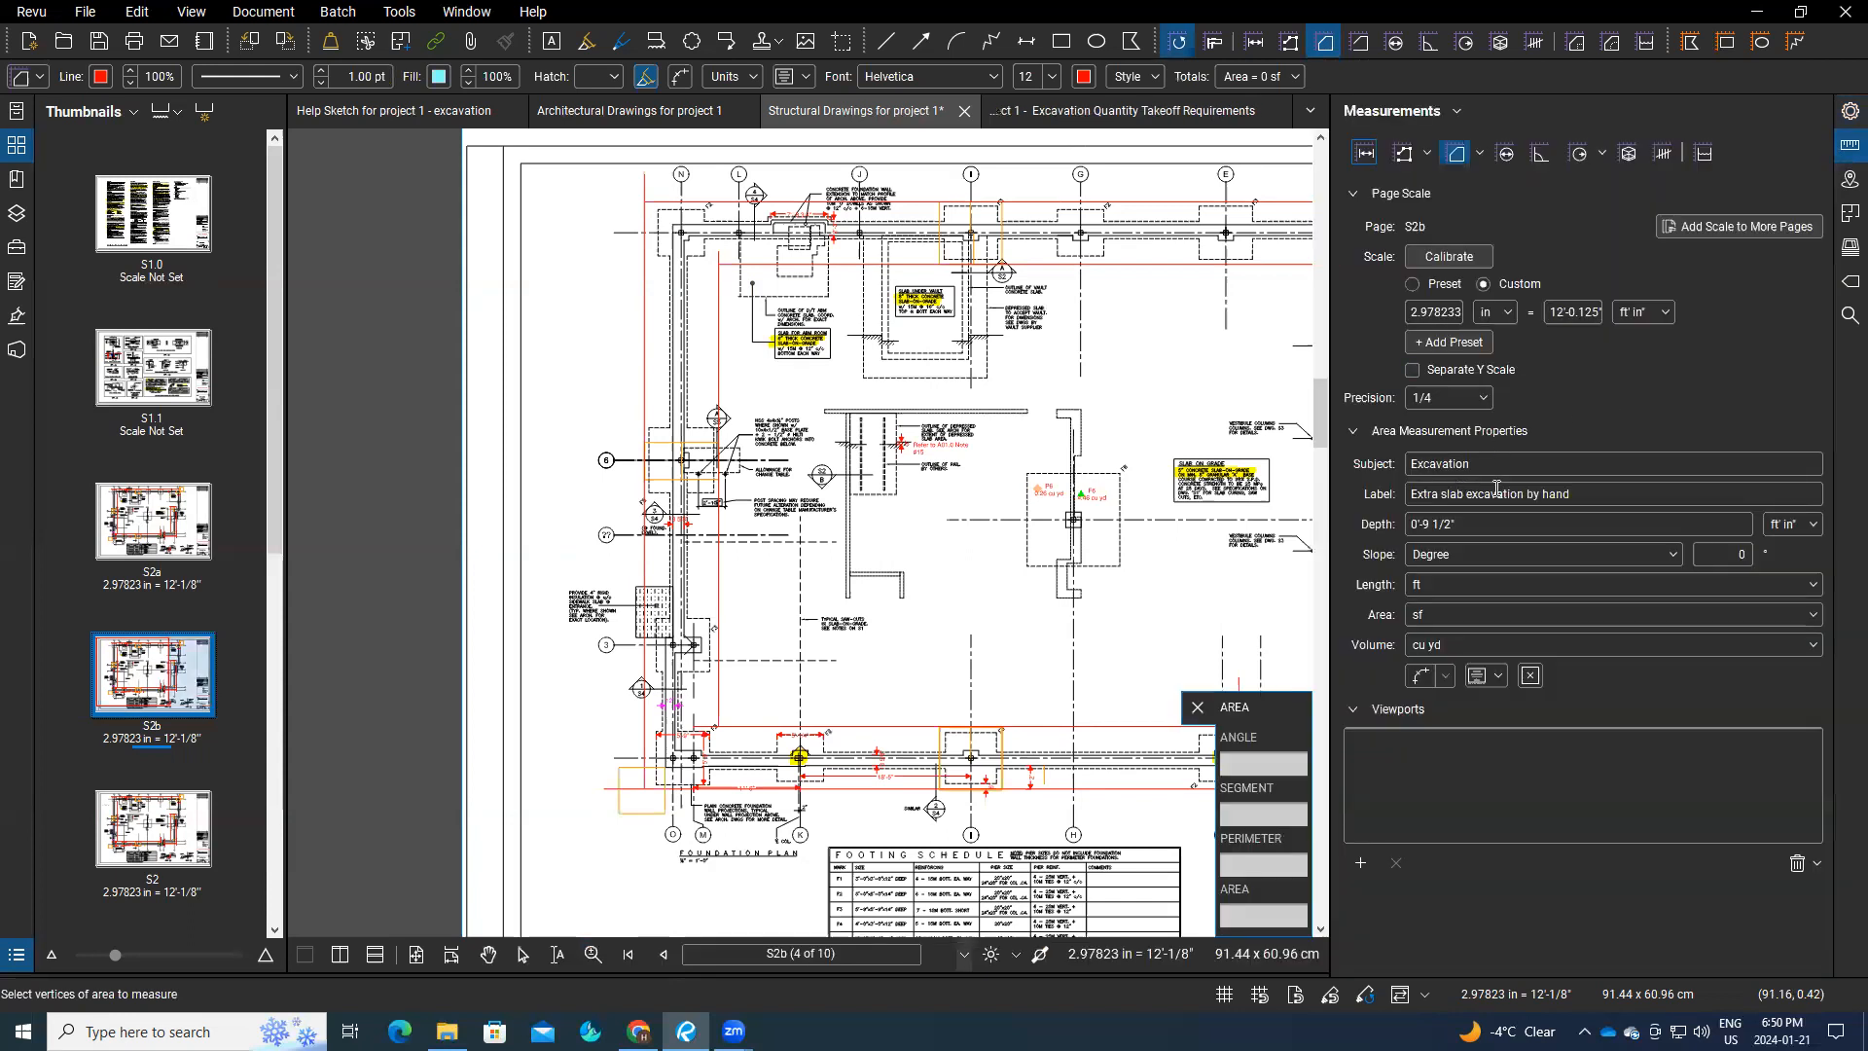
left_click_drag(1578, 493, 1399, 500)
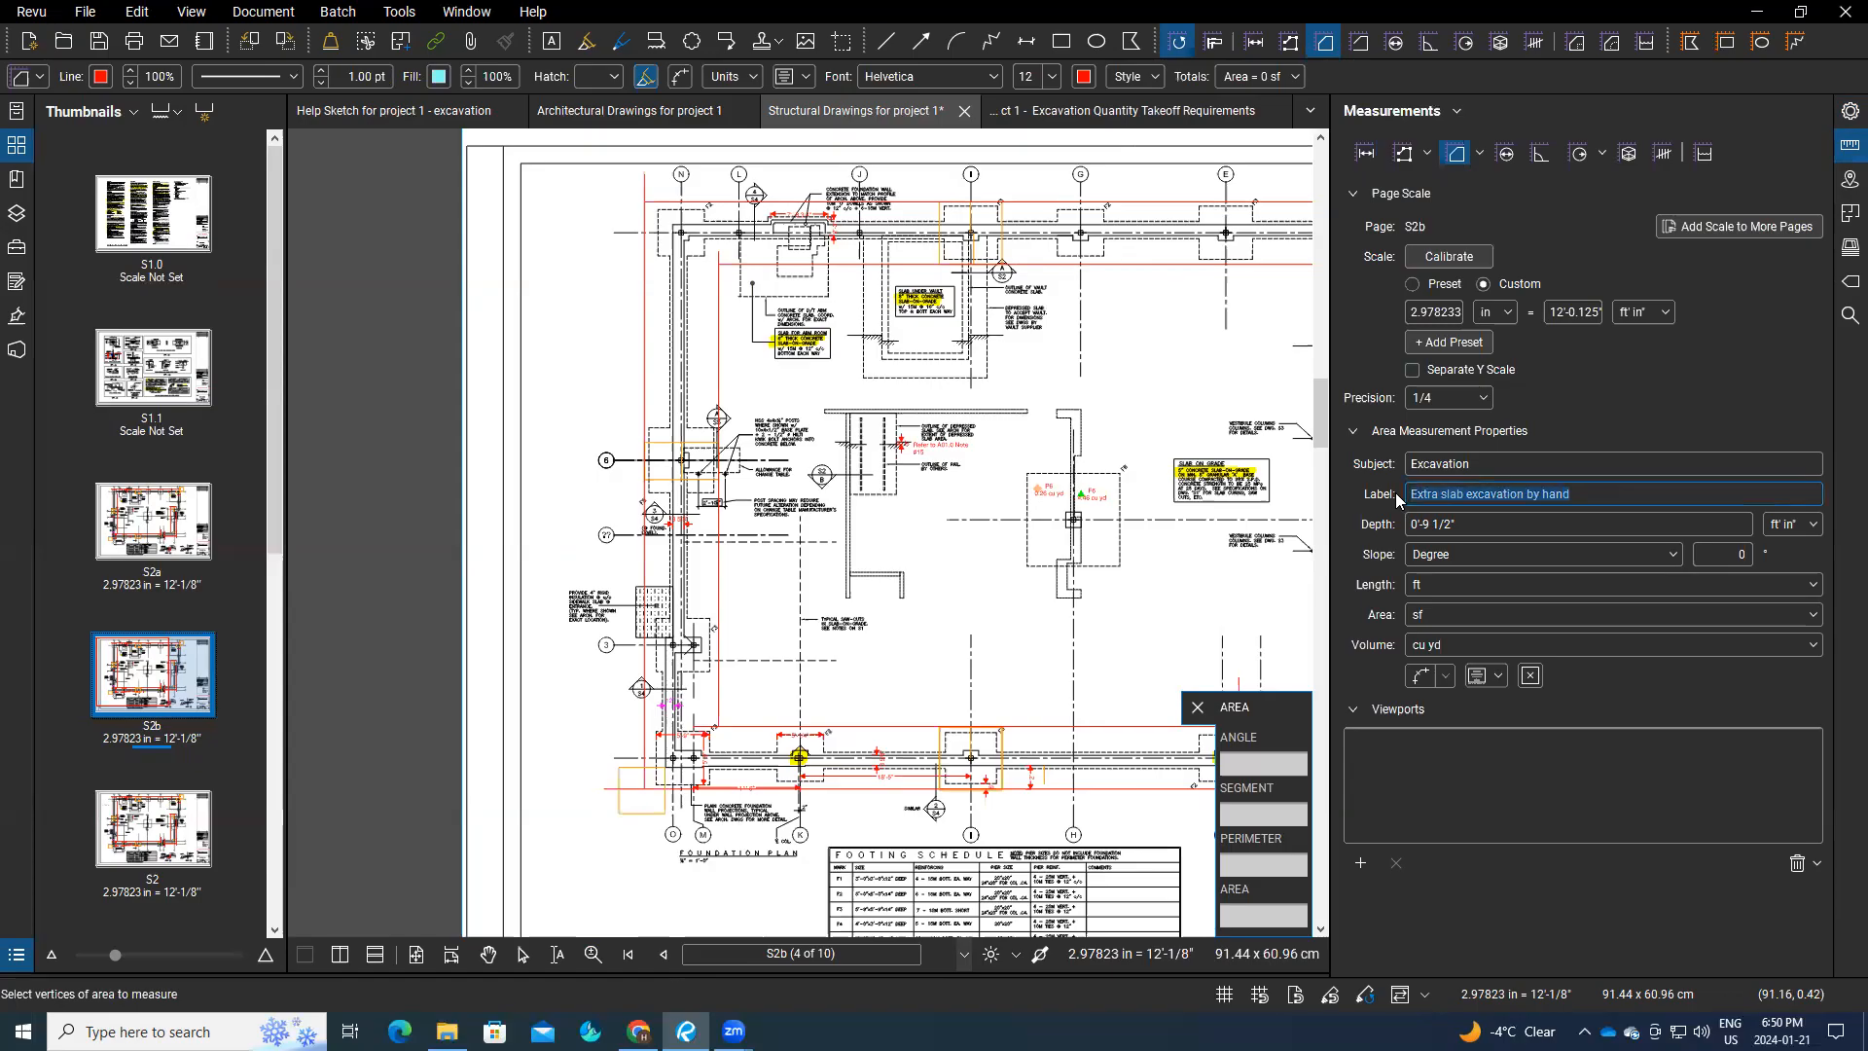
type("Tre")
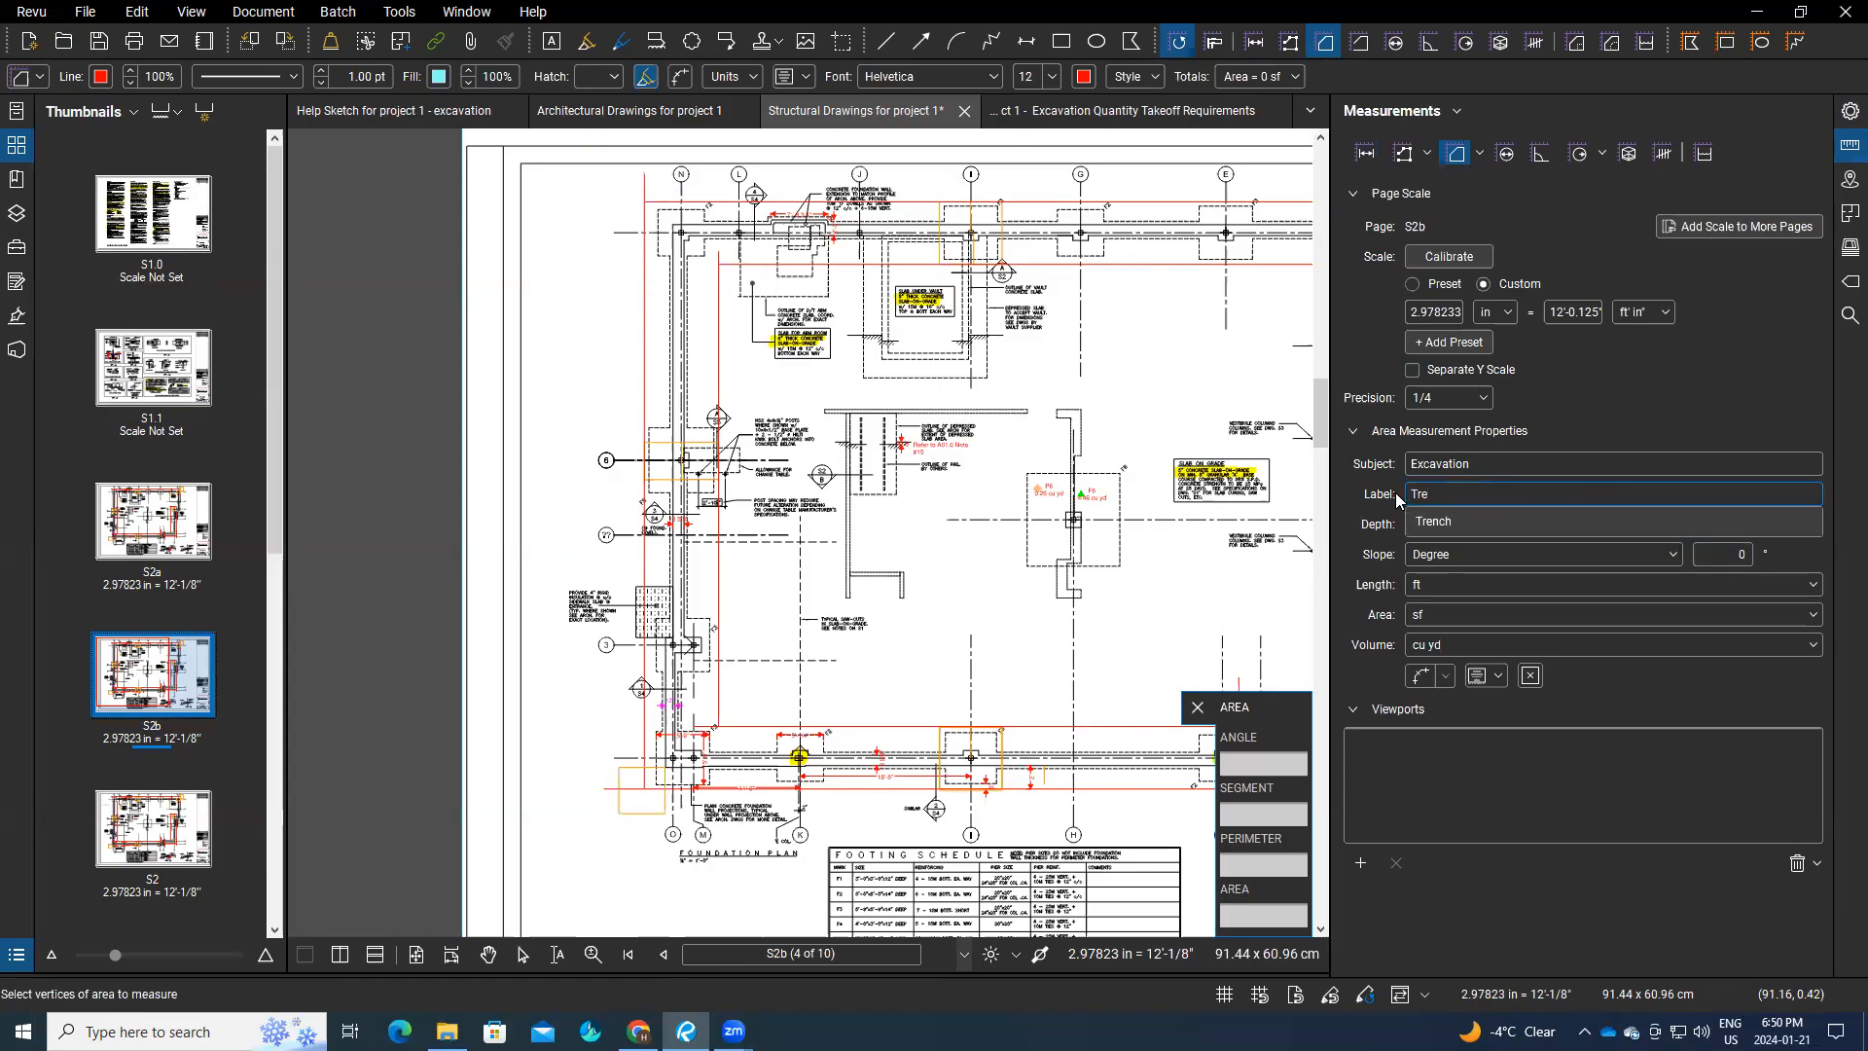
type("nch excavation")
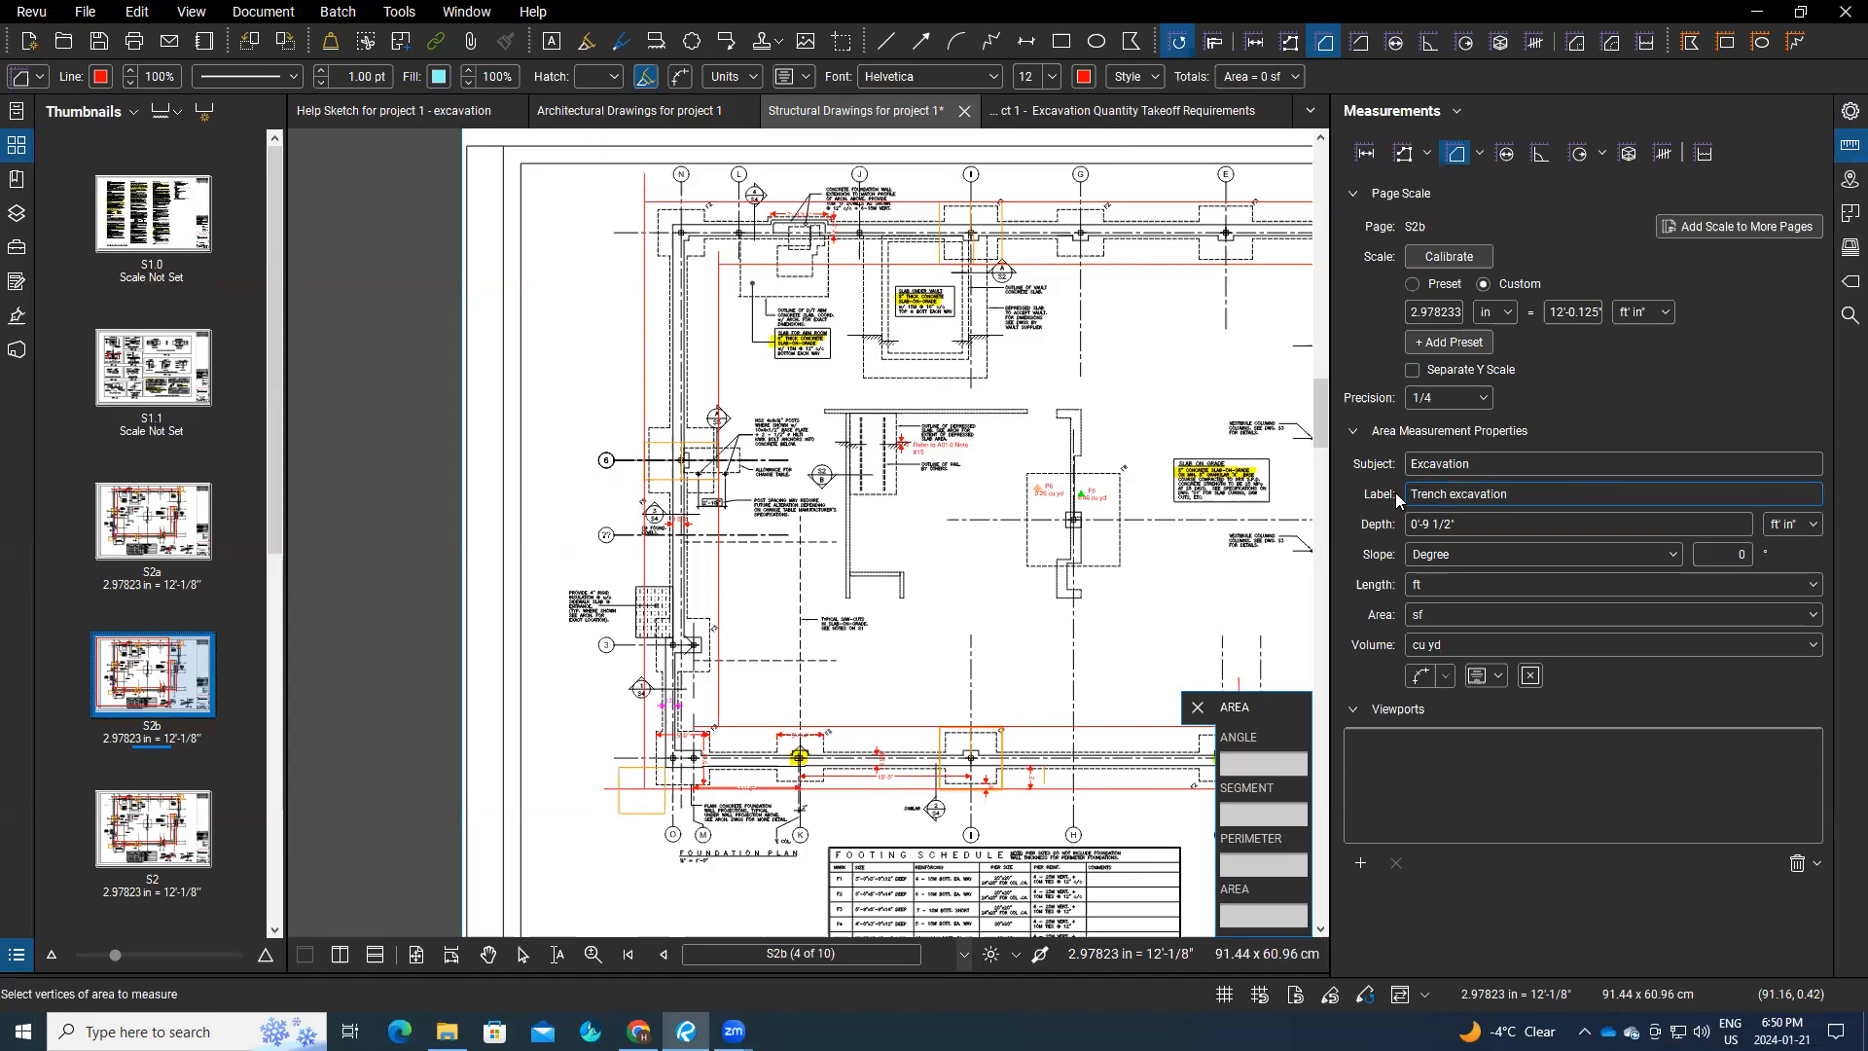
left_click(1457, 524)
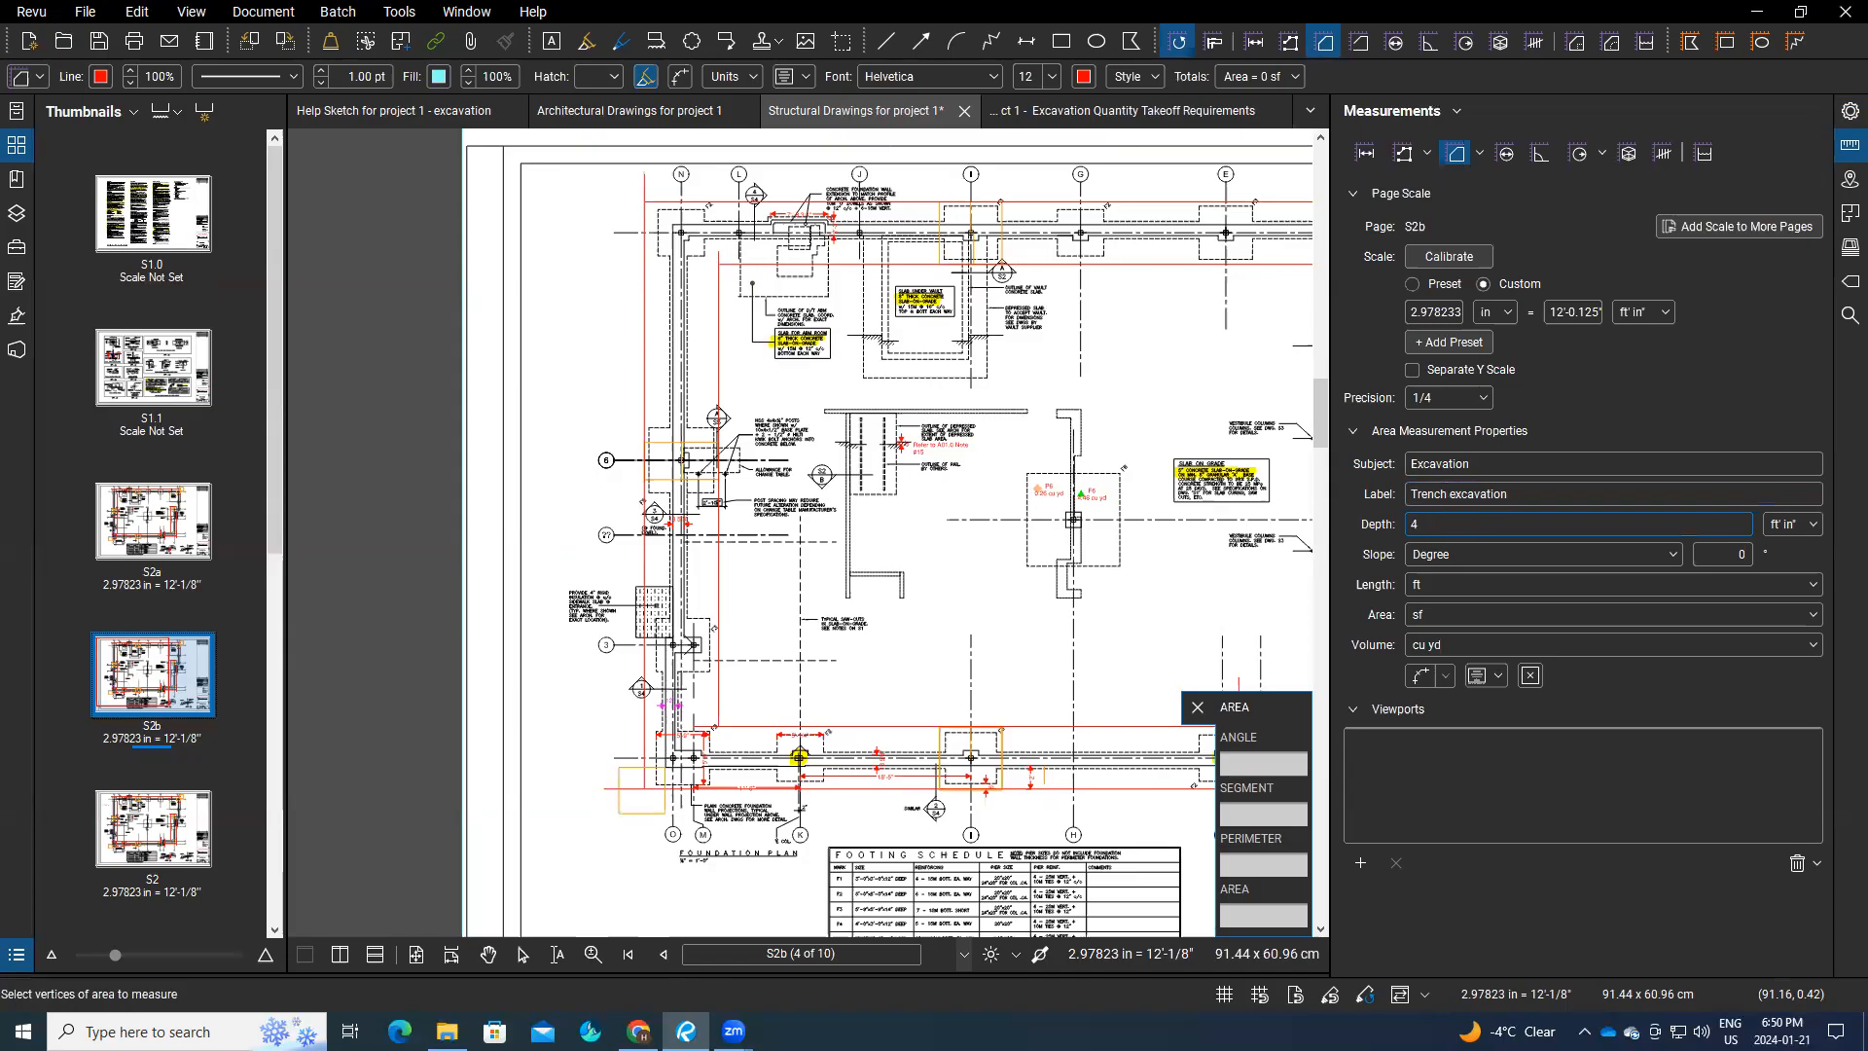
left_click(1815, 526)
left_click(1795, 576)
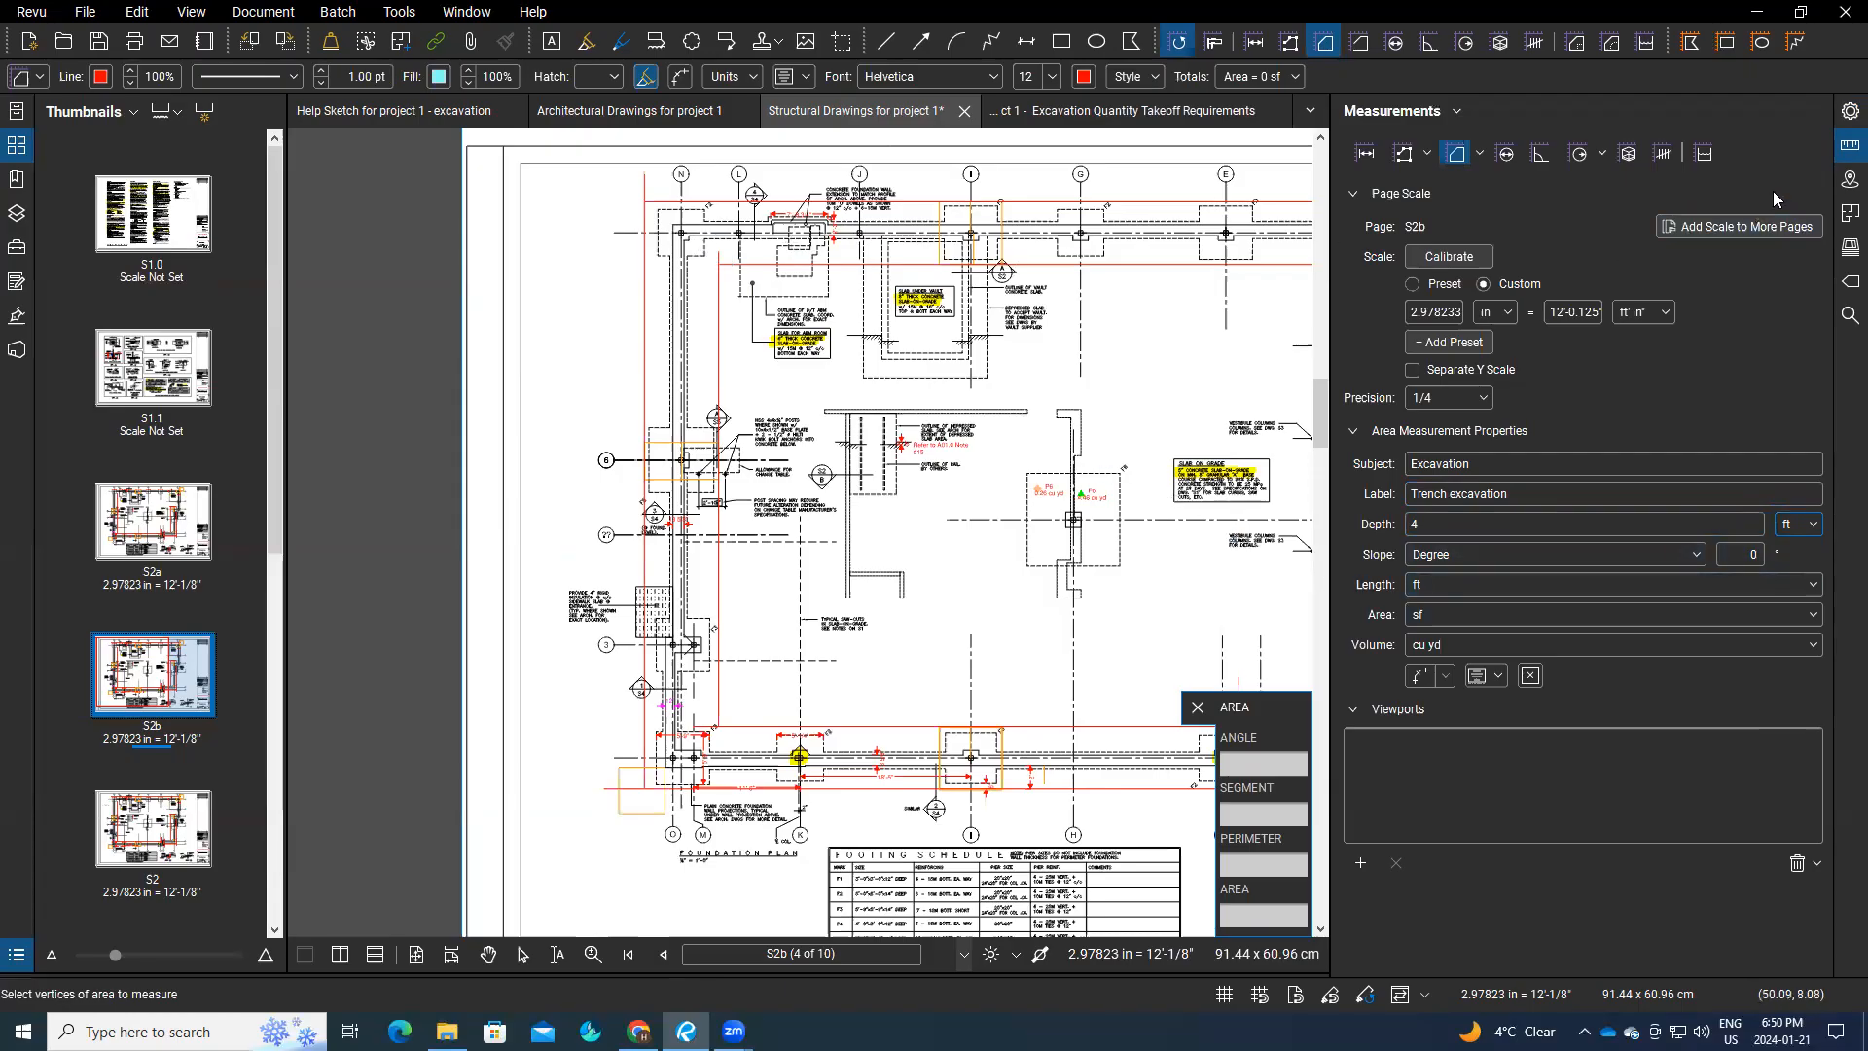
left_click(1844, 147)
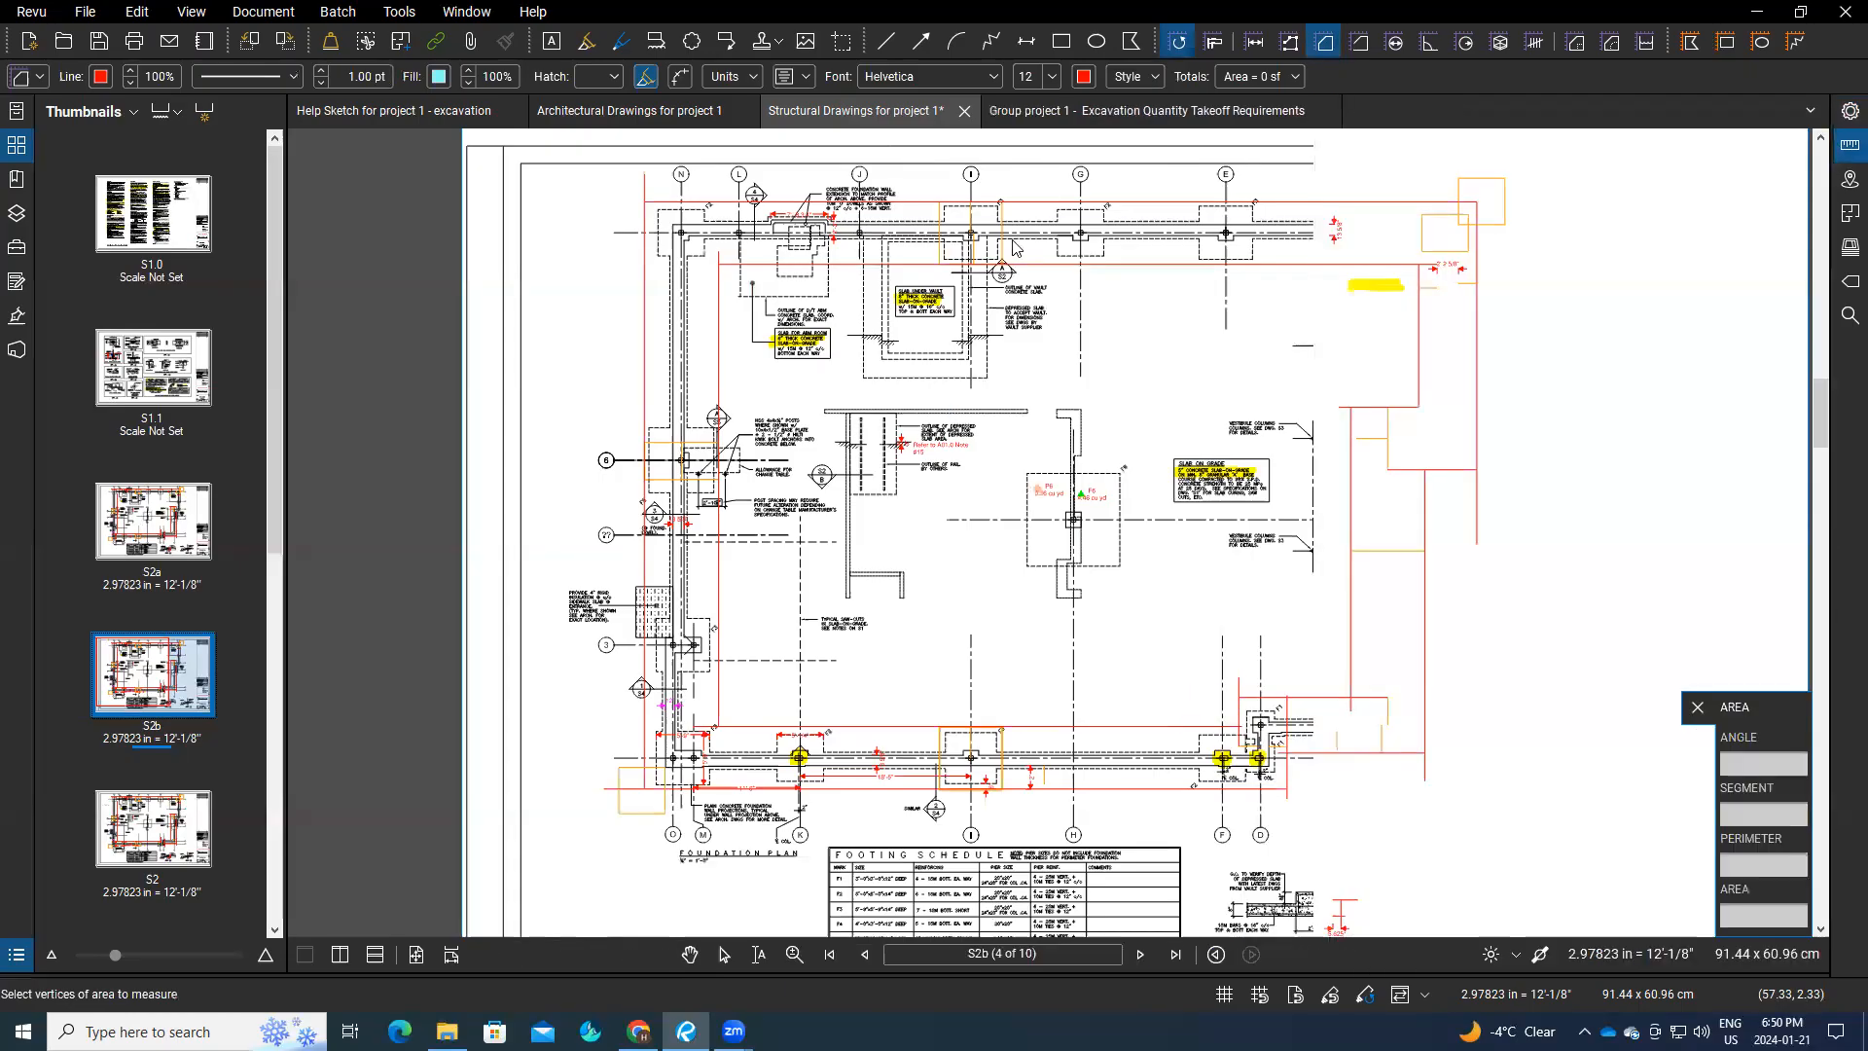
Step: Start the trench area outline along the outer red line beside grid line 9, from the grid N corner to grid A, and enable Snap to Markup
left_click(644, 201)
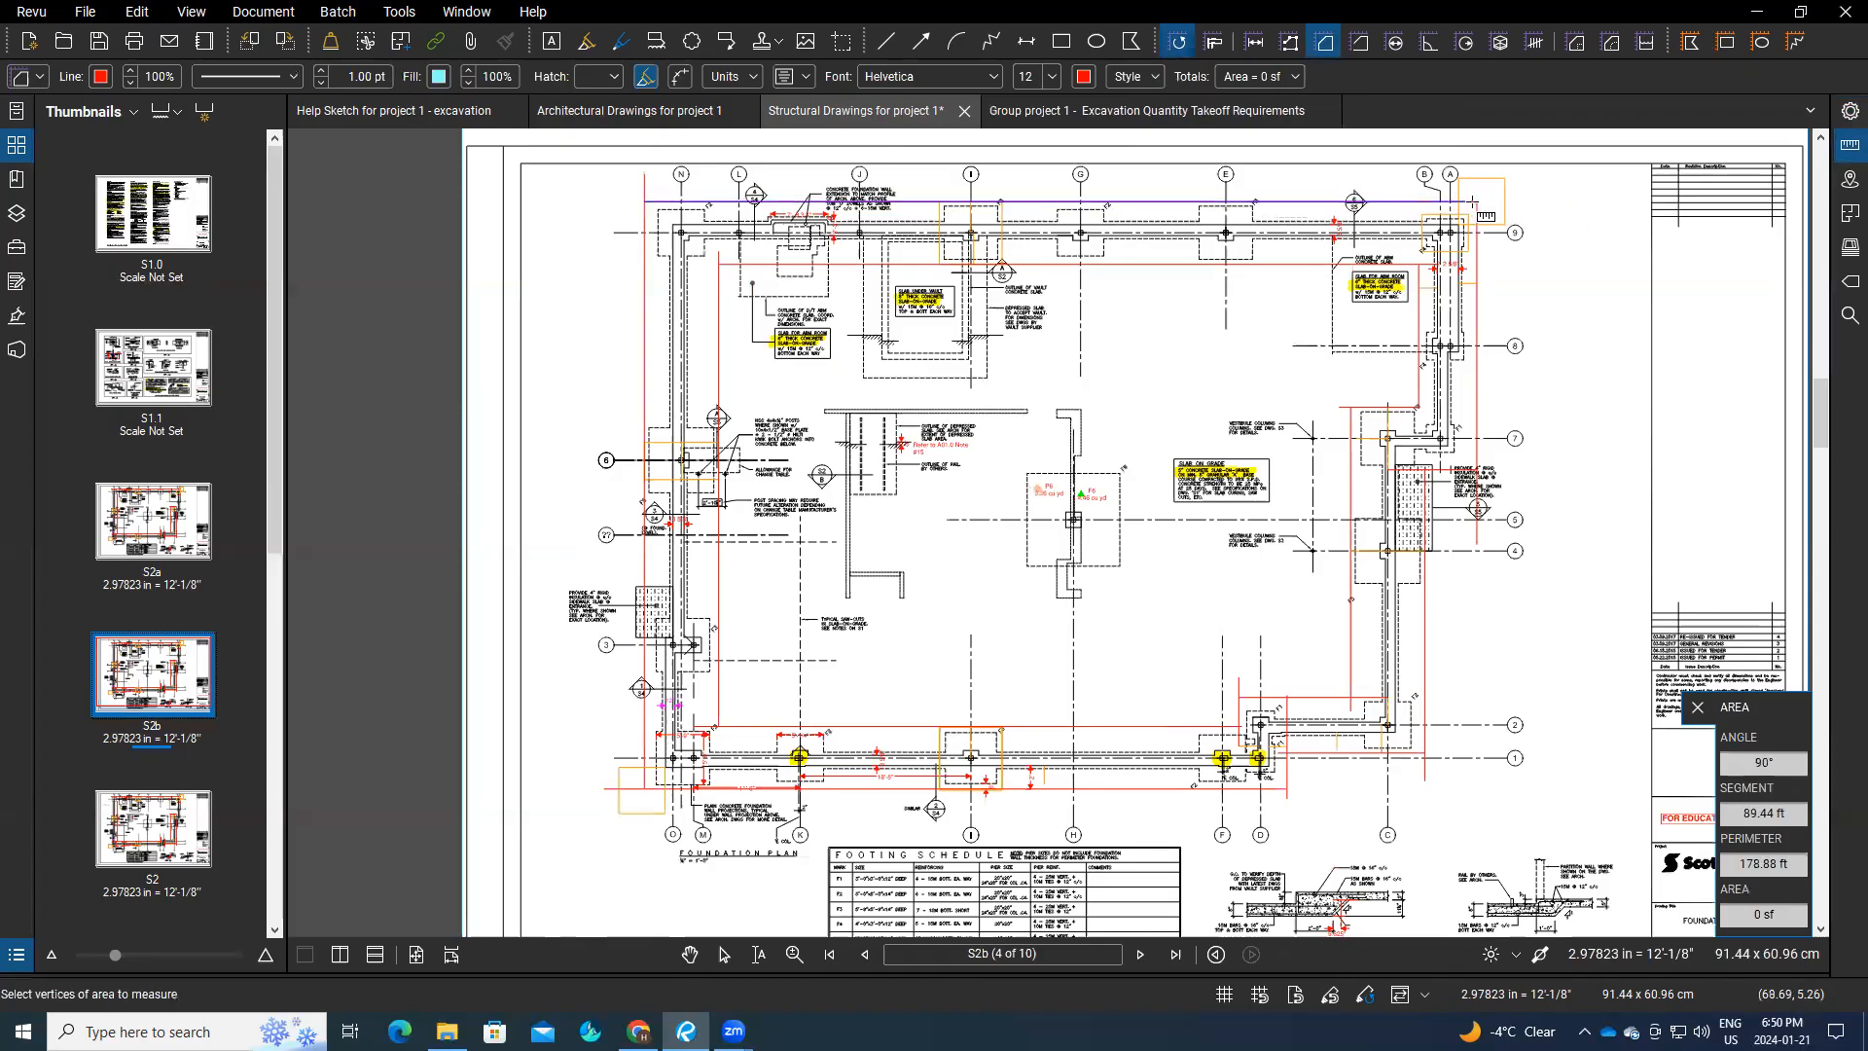
left_click(1476, 203)
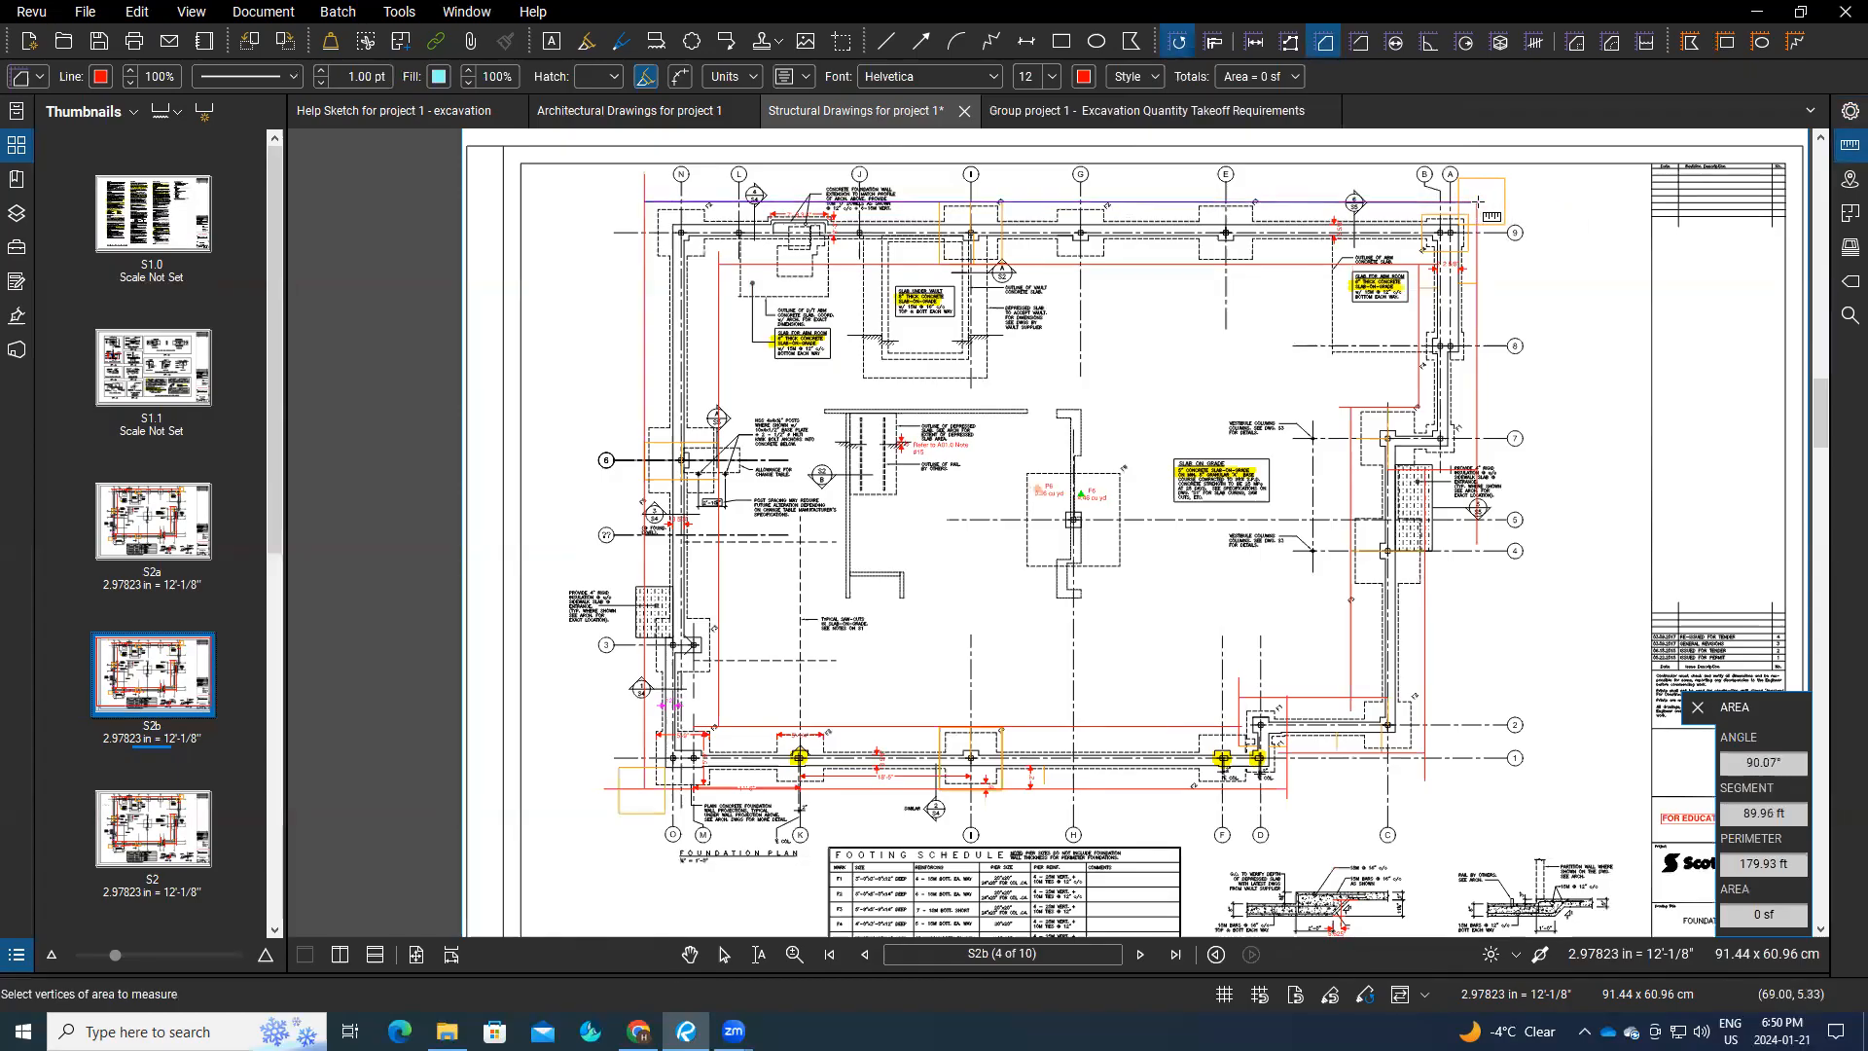
scroll(1441, 387, "down", 1)
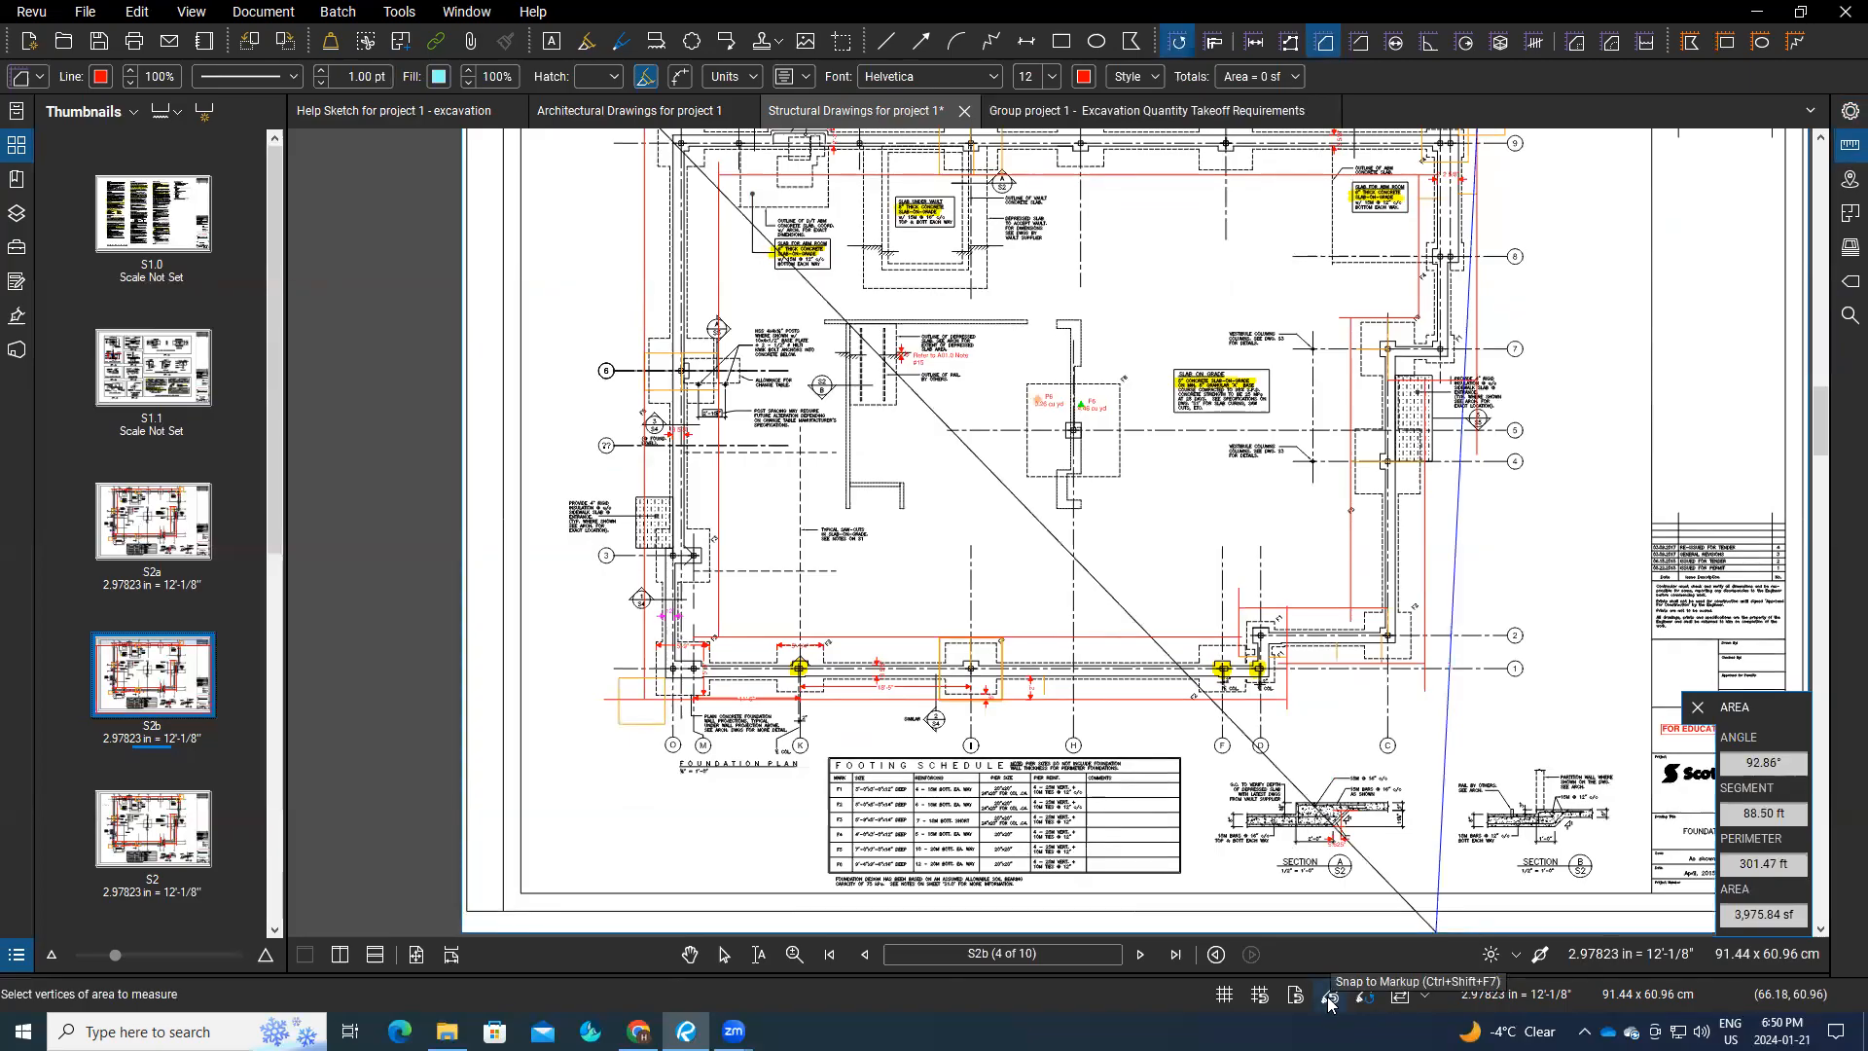
left_click(1330, 996)
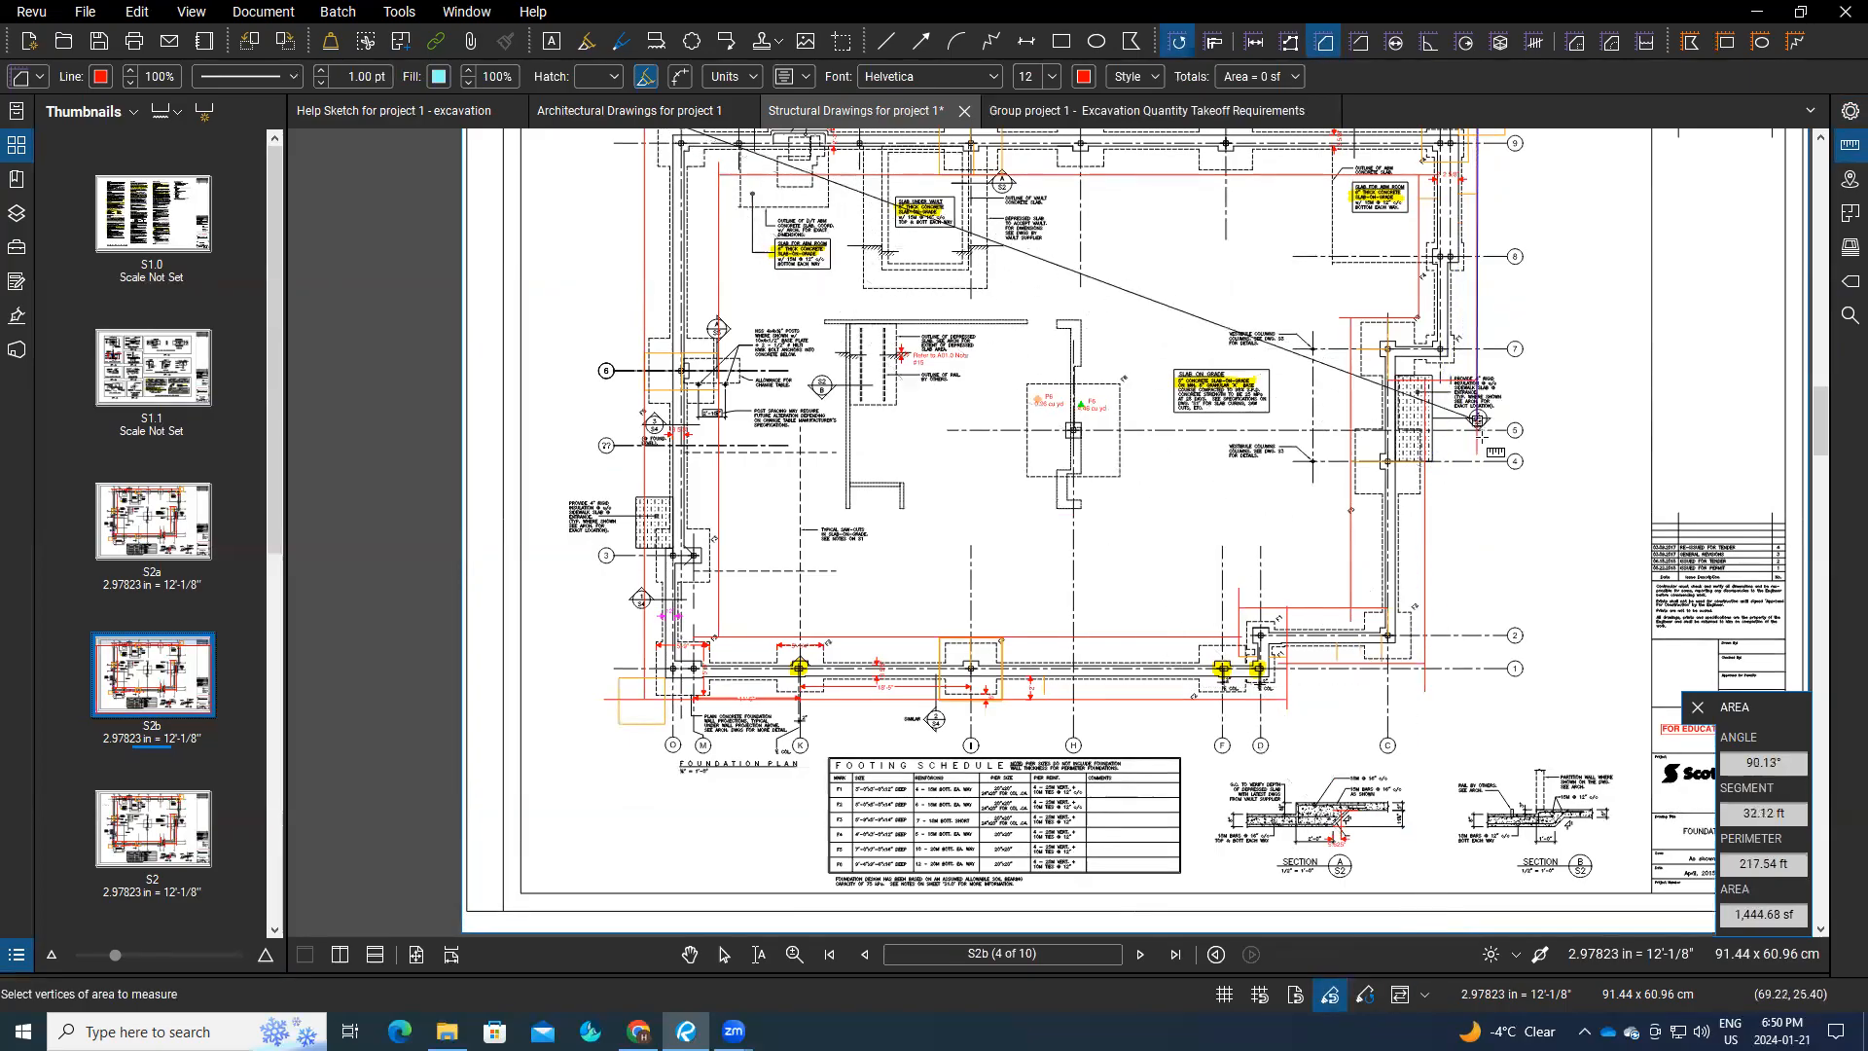
left_click(1477, 385)
left_click(1432, 382)
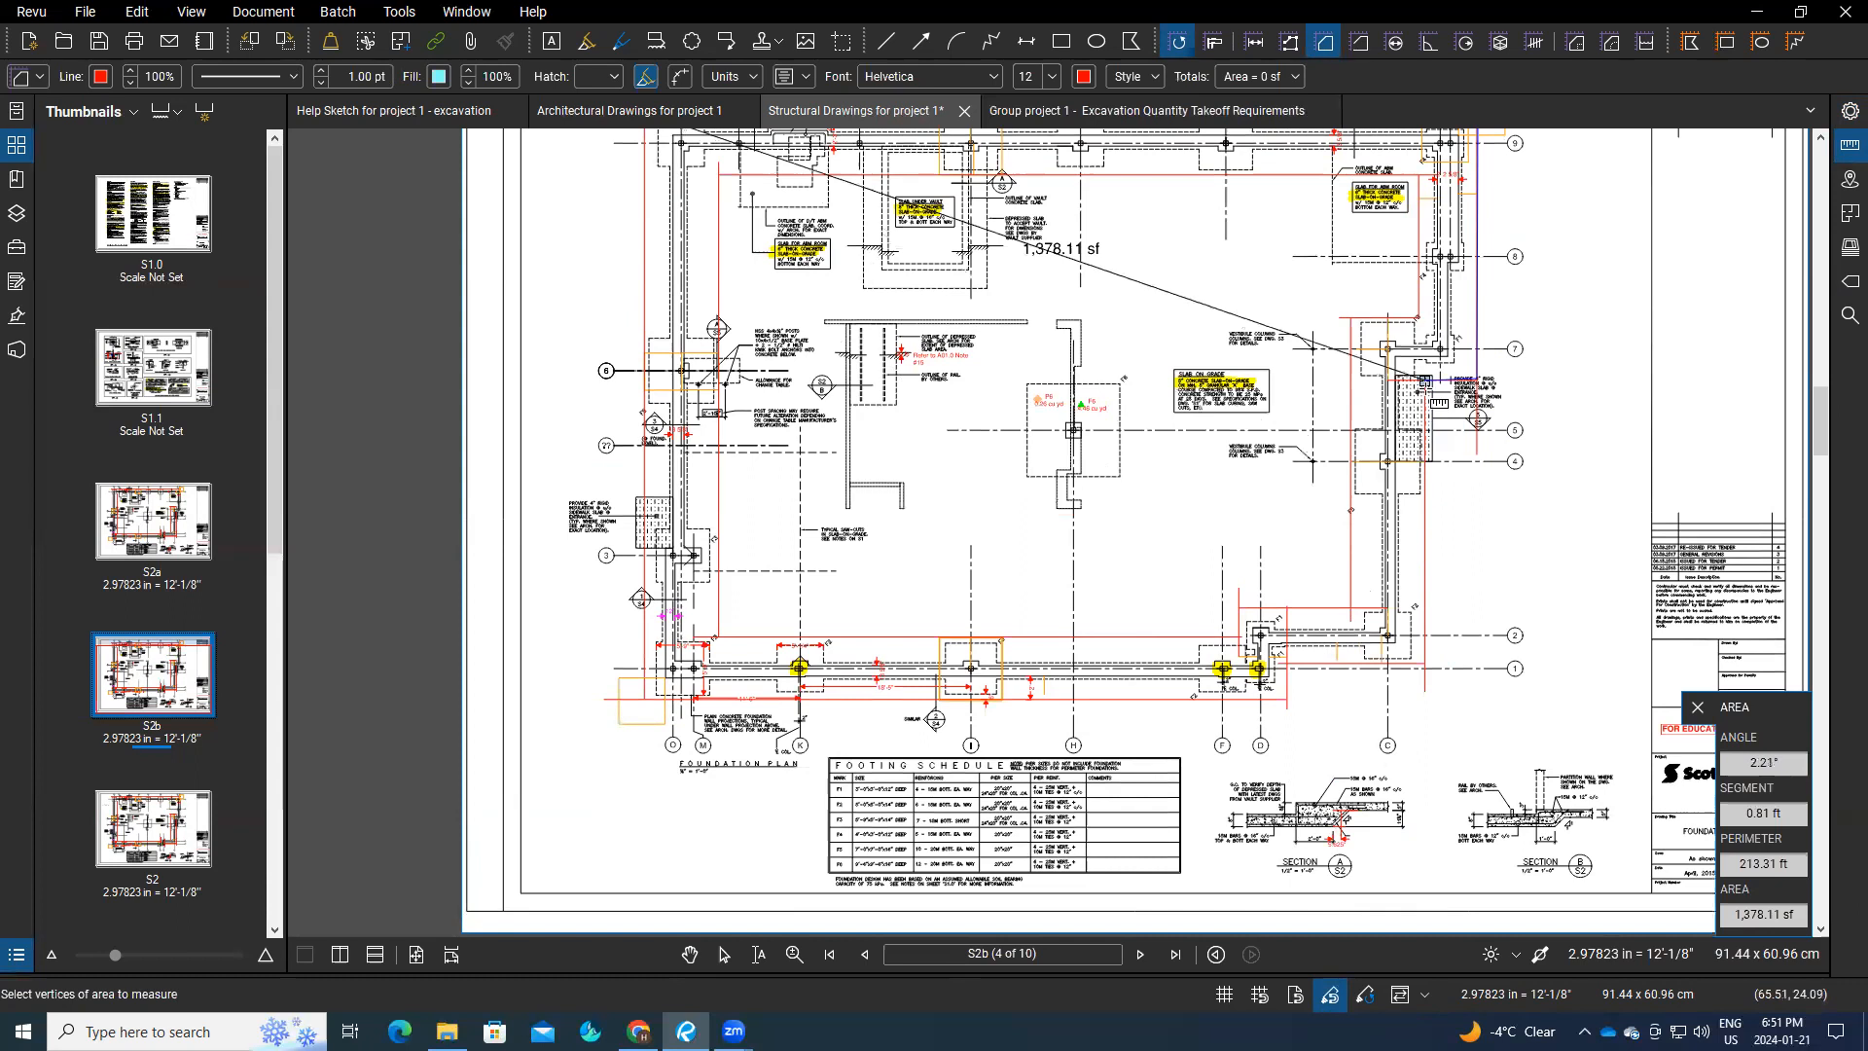
scroll(681, 195, "up", 1)
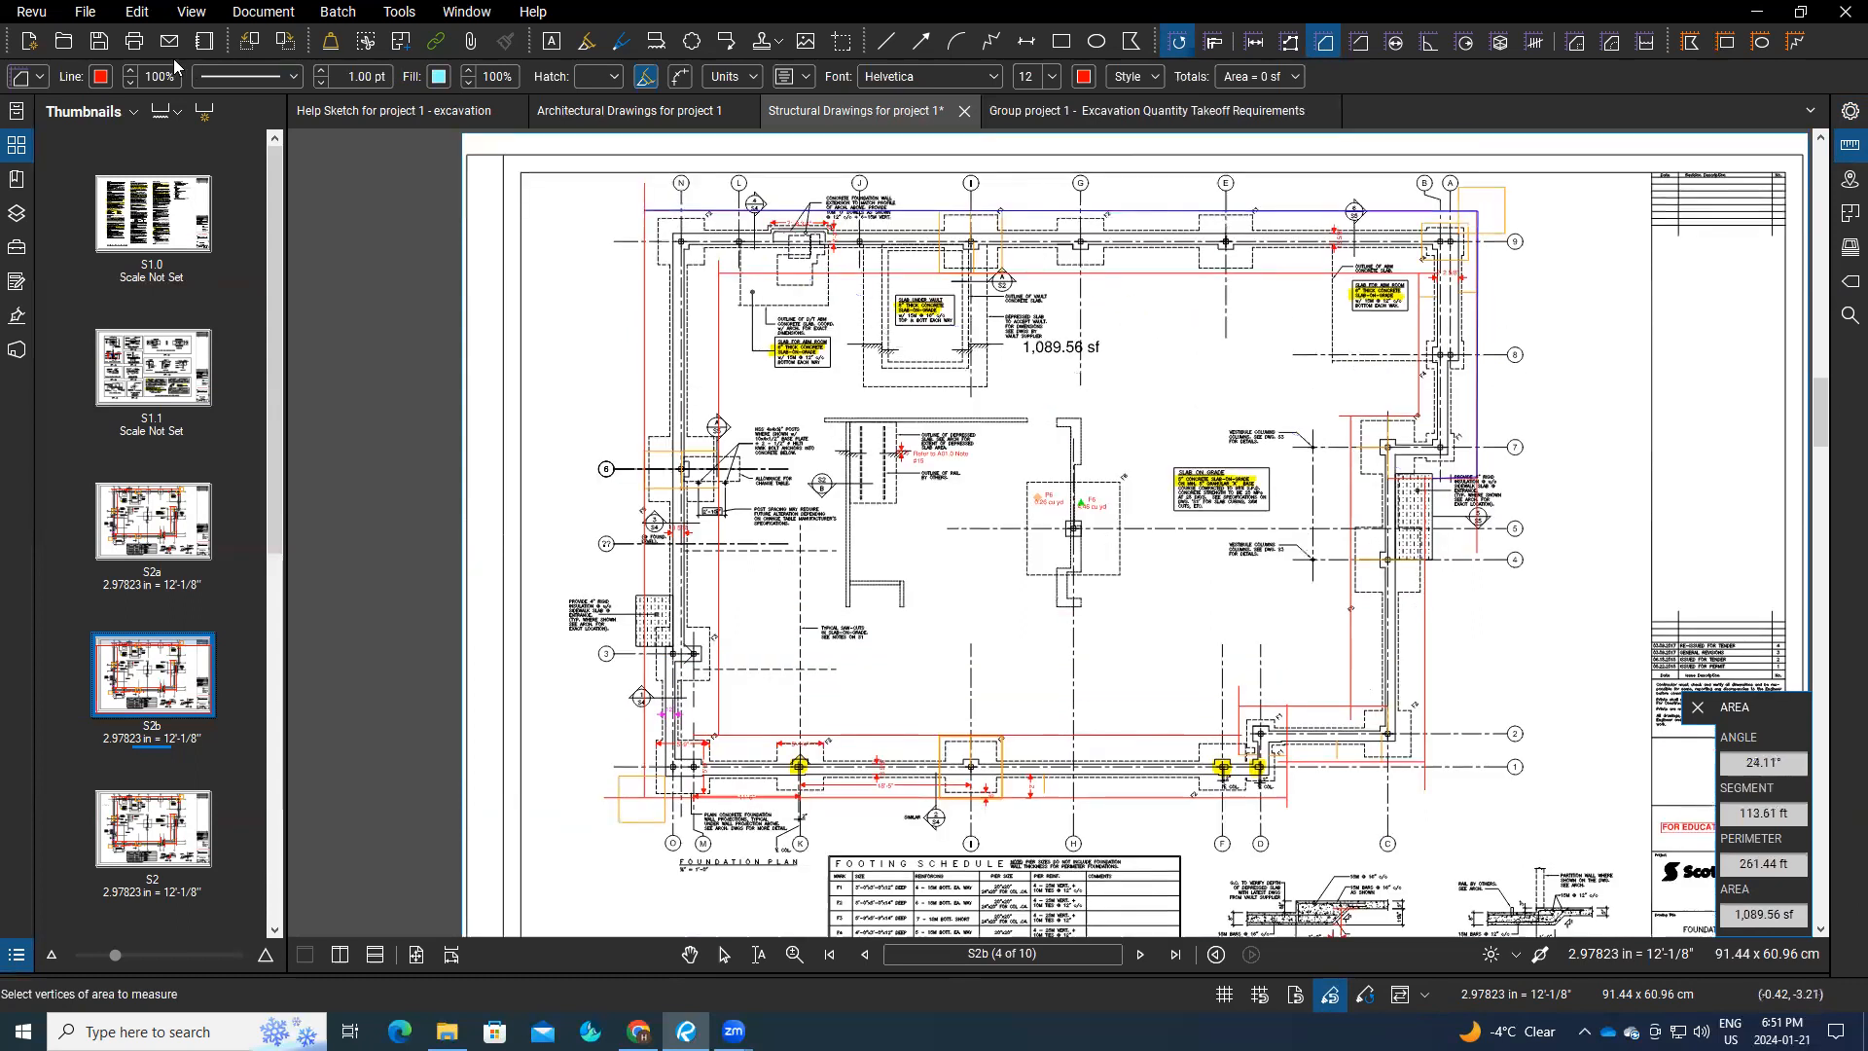
left_click(138, 12)
key("Escape")
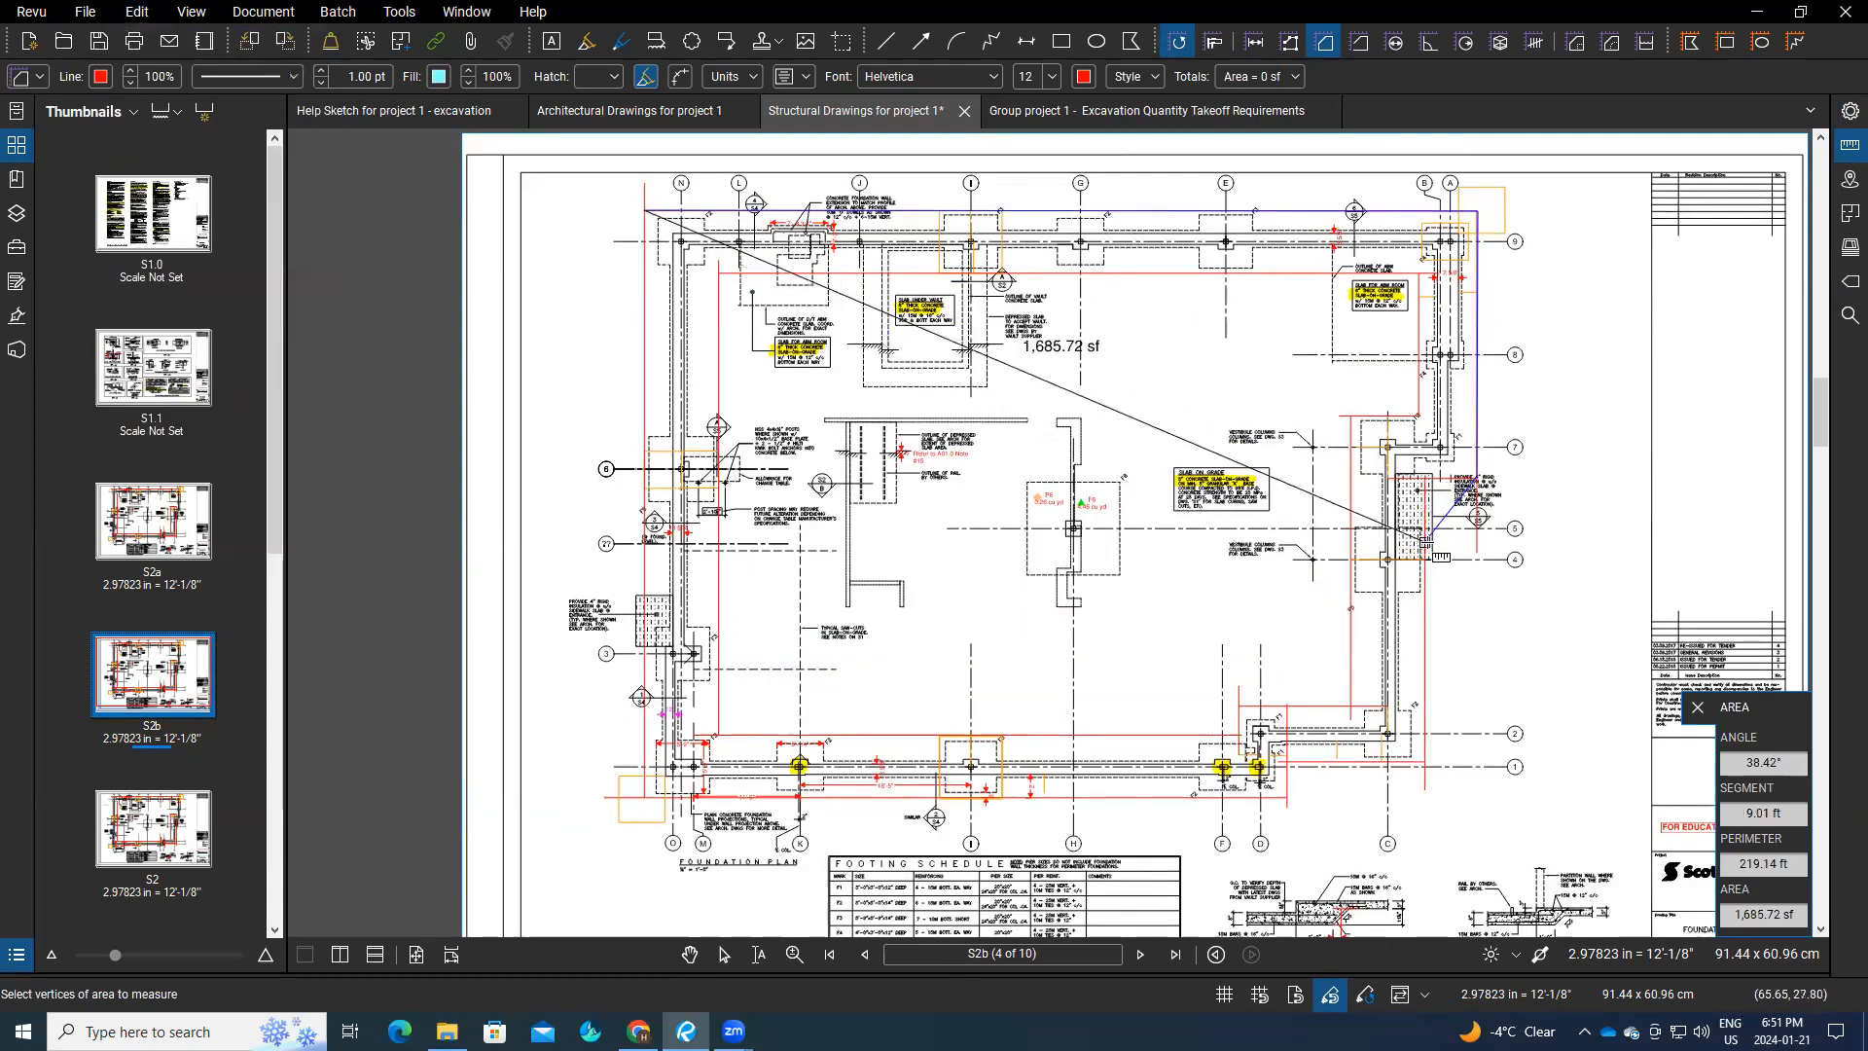
Step: Continue the outline along the outer red line beside grid A to the crossing near grid line 7, then inward to grid C's outer trench line
scroll(1429, 535, "up", 3)
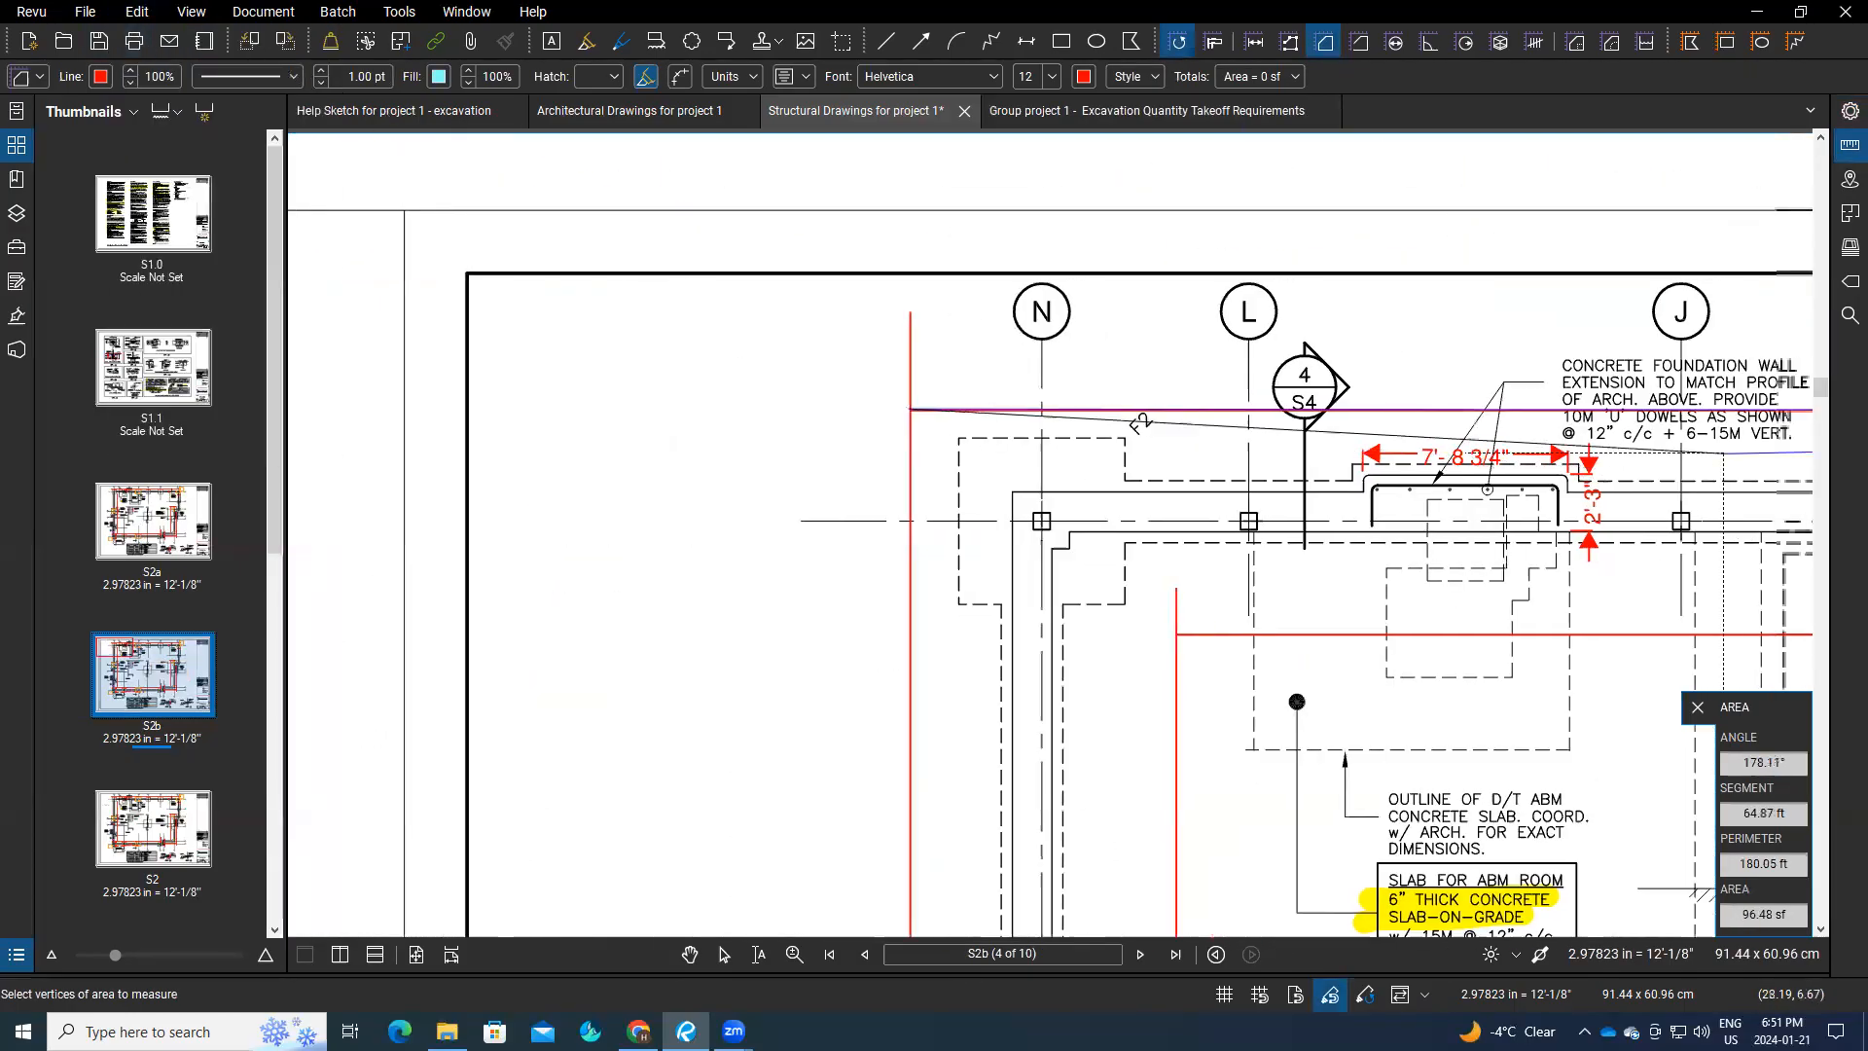
scroll(1360, 567, "down", 1)
scroll(1360, 567, "down", 1)
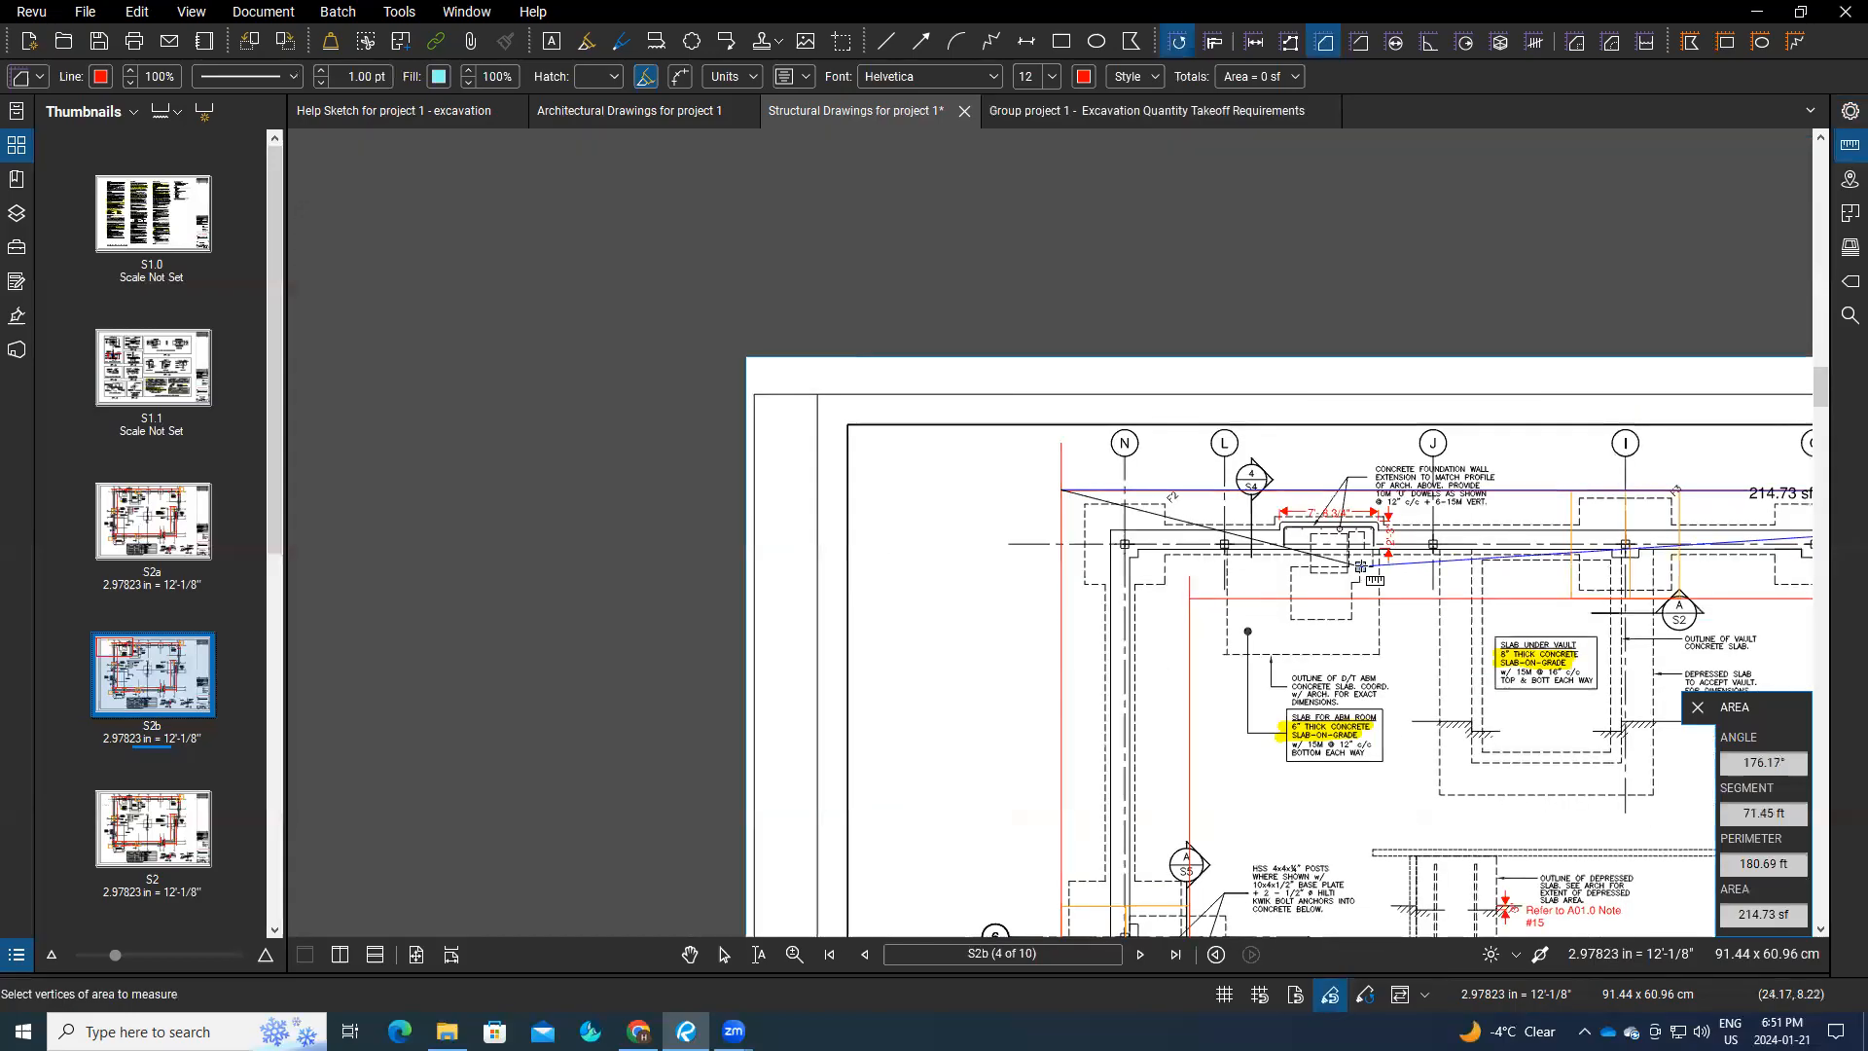
scroll(1443, 703, "right", 2)
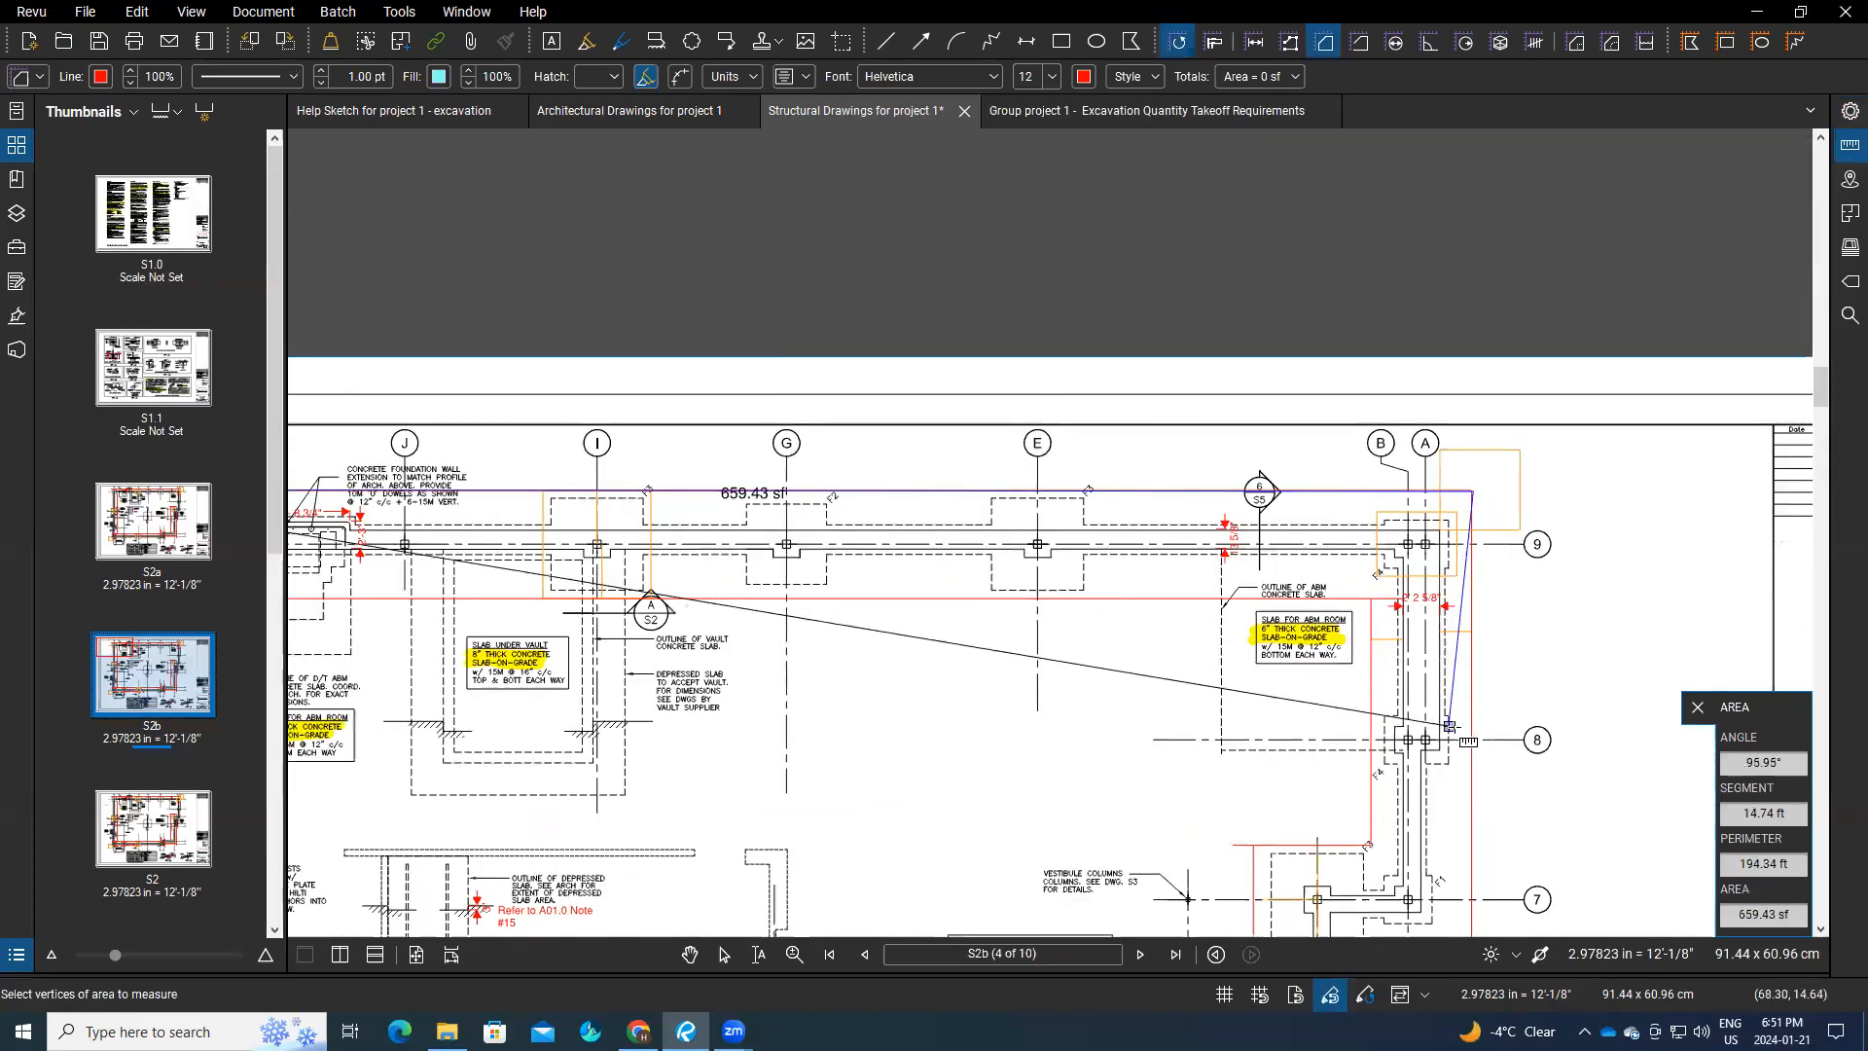
scroll(1464, 798, "down", 1)
scroll(1469, 813, "up", 1)
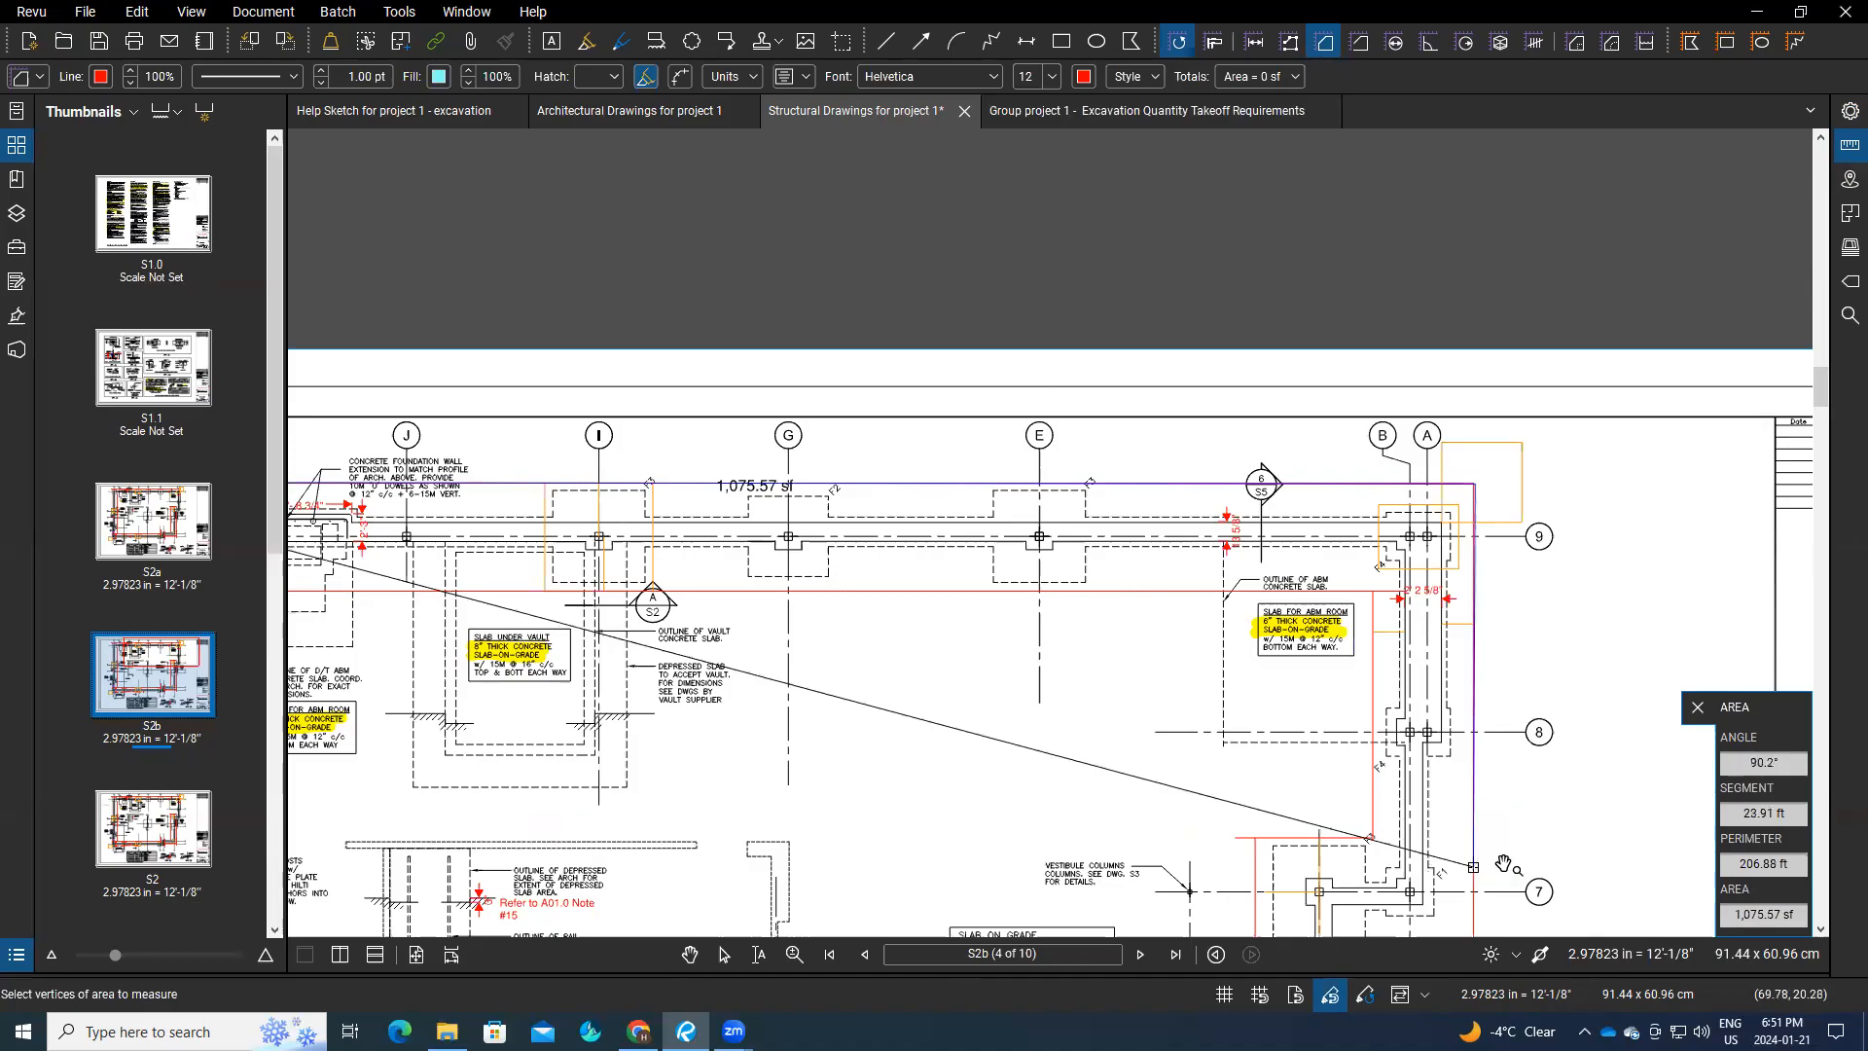
scroll(1489, 671, "down", 5)
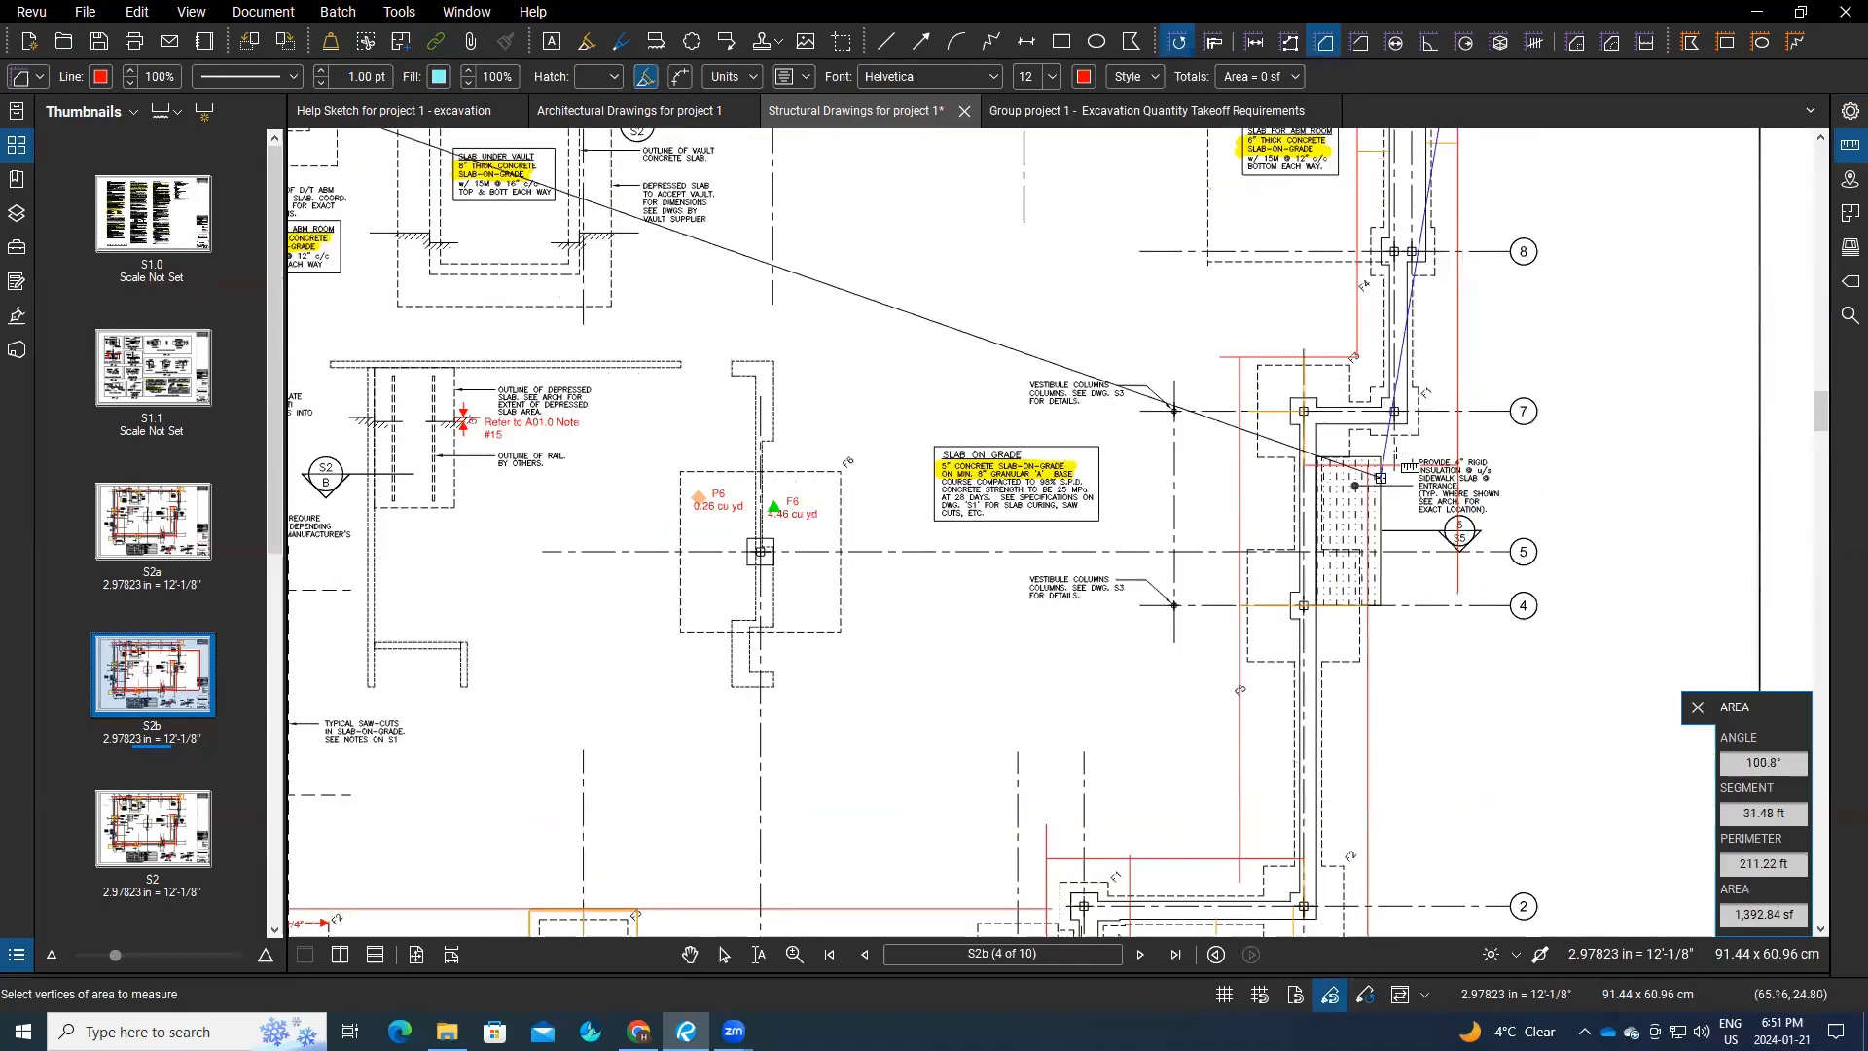
scroll(1456, 477, "up", 6)
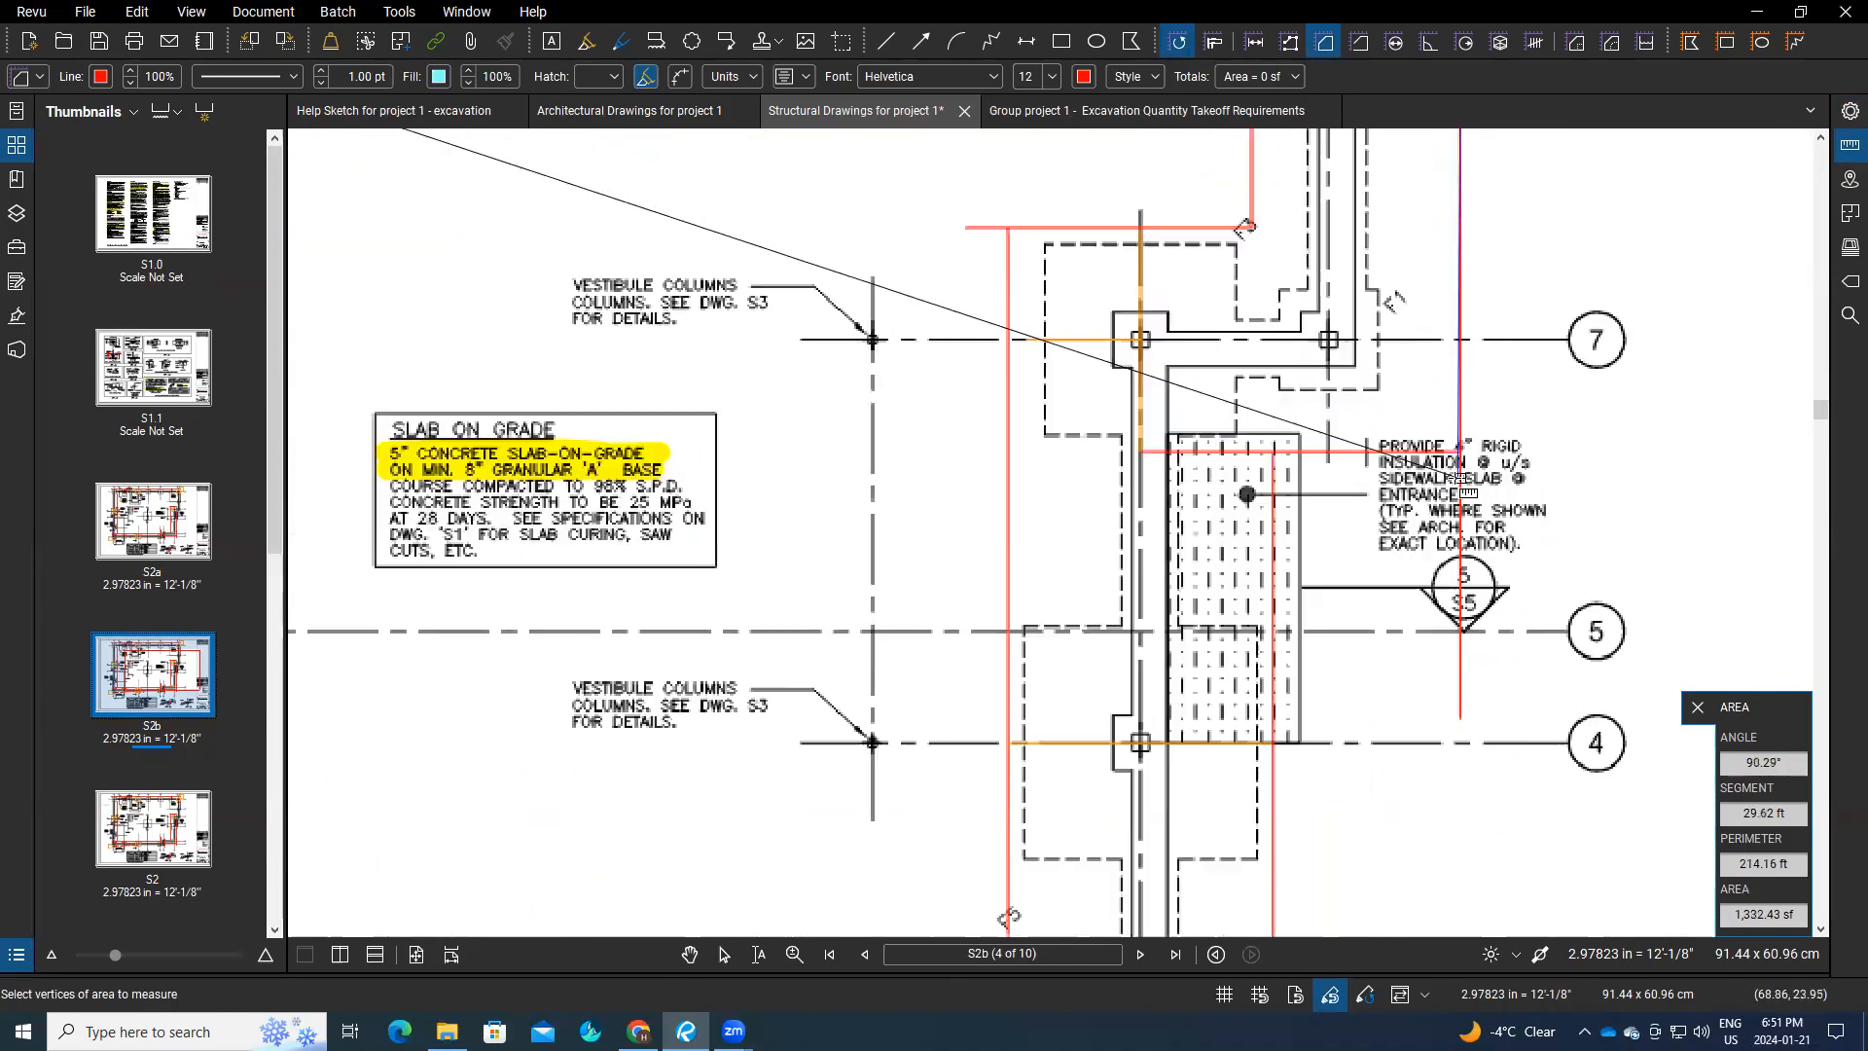
left_click(1465, 422)
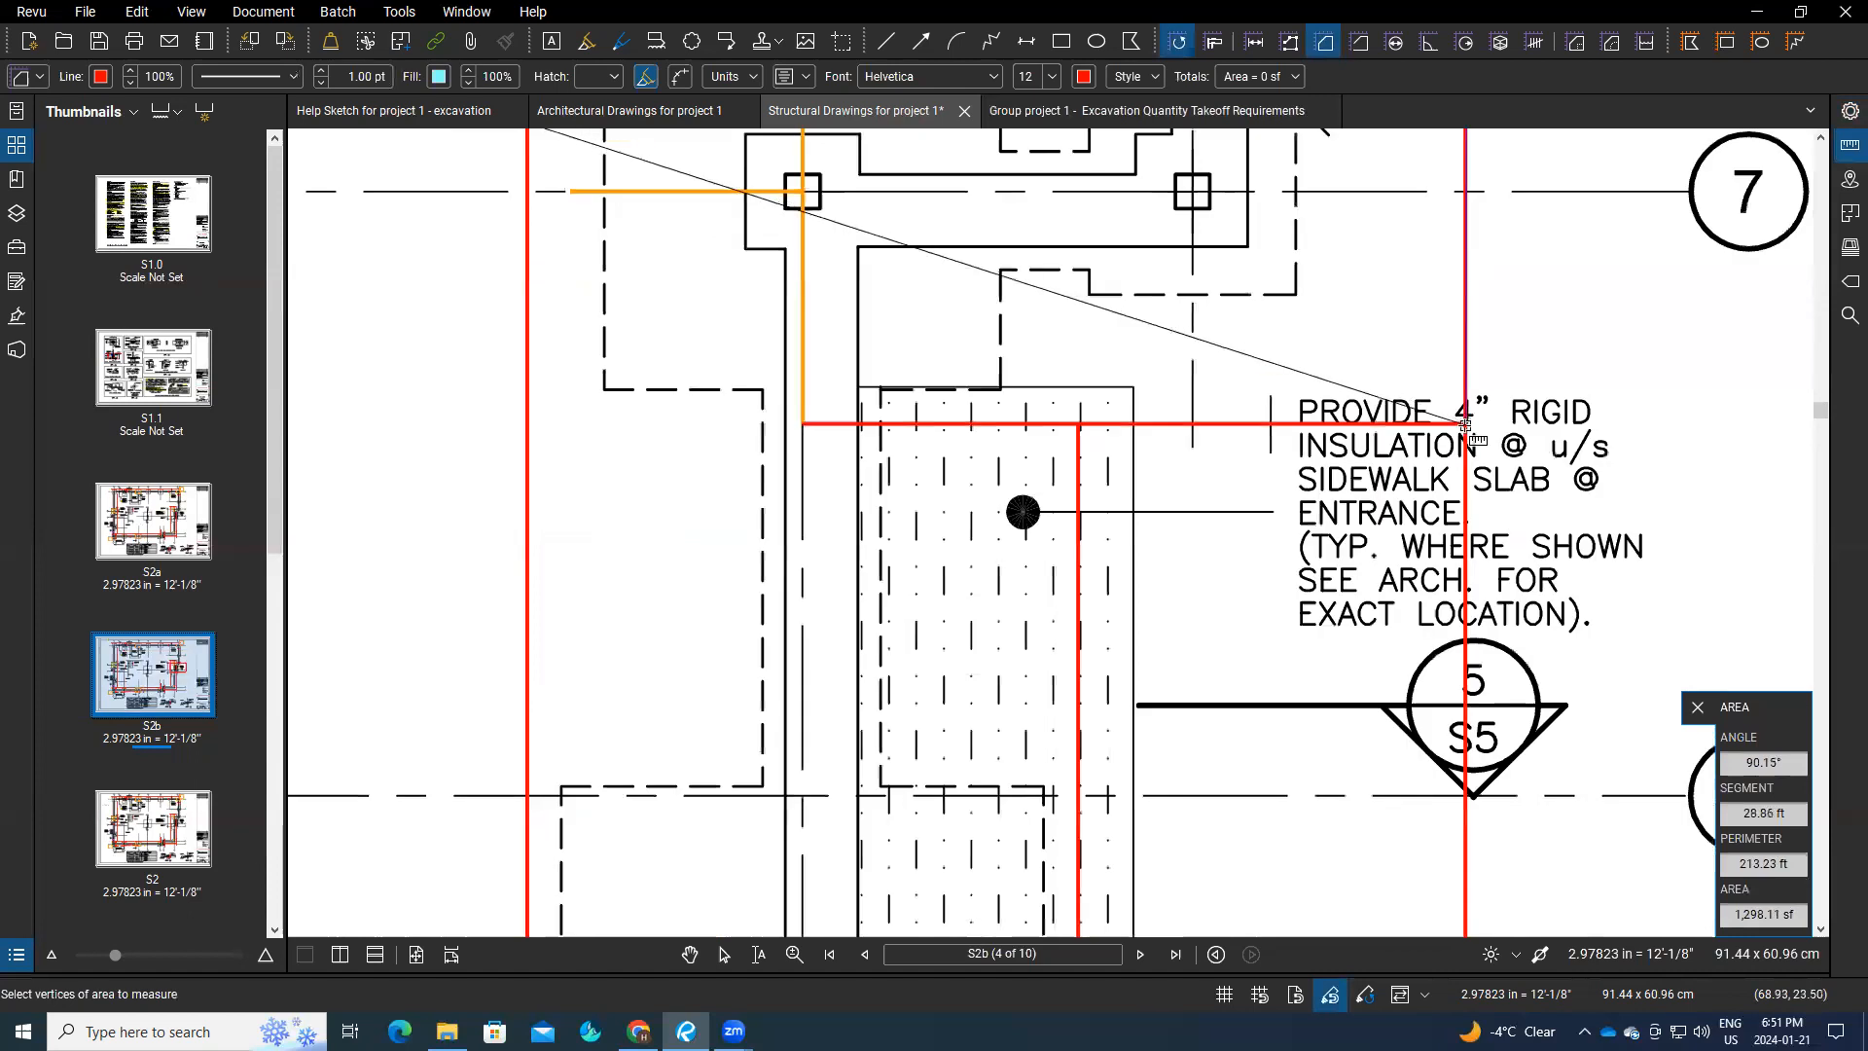
left_click(1079, 424)
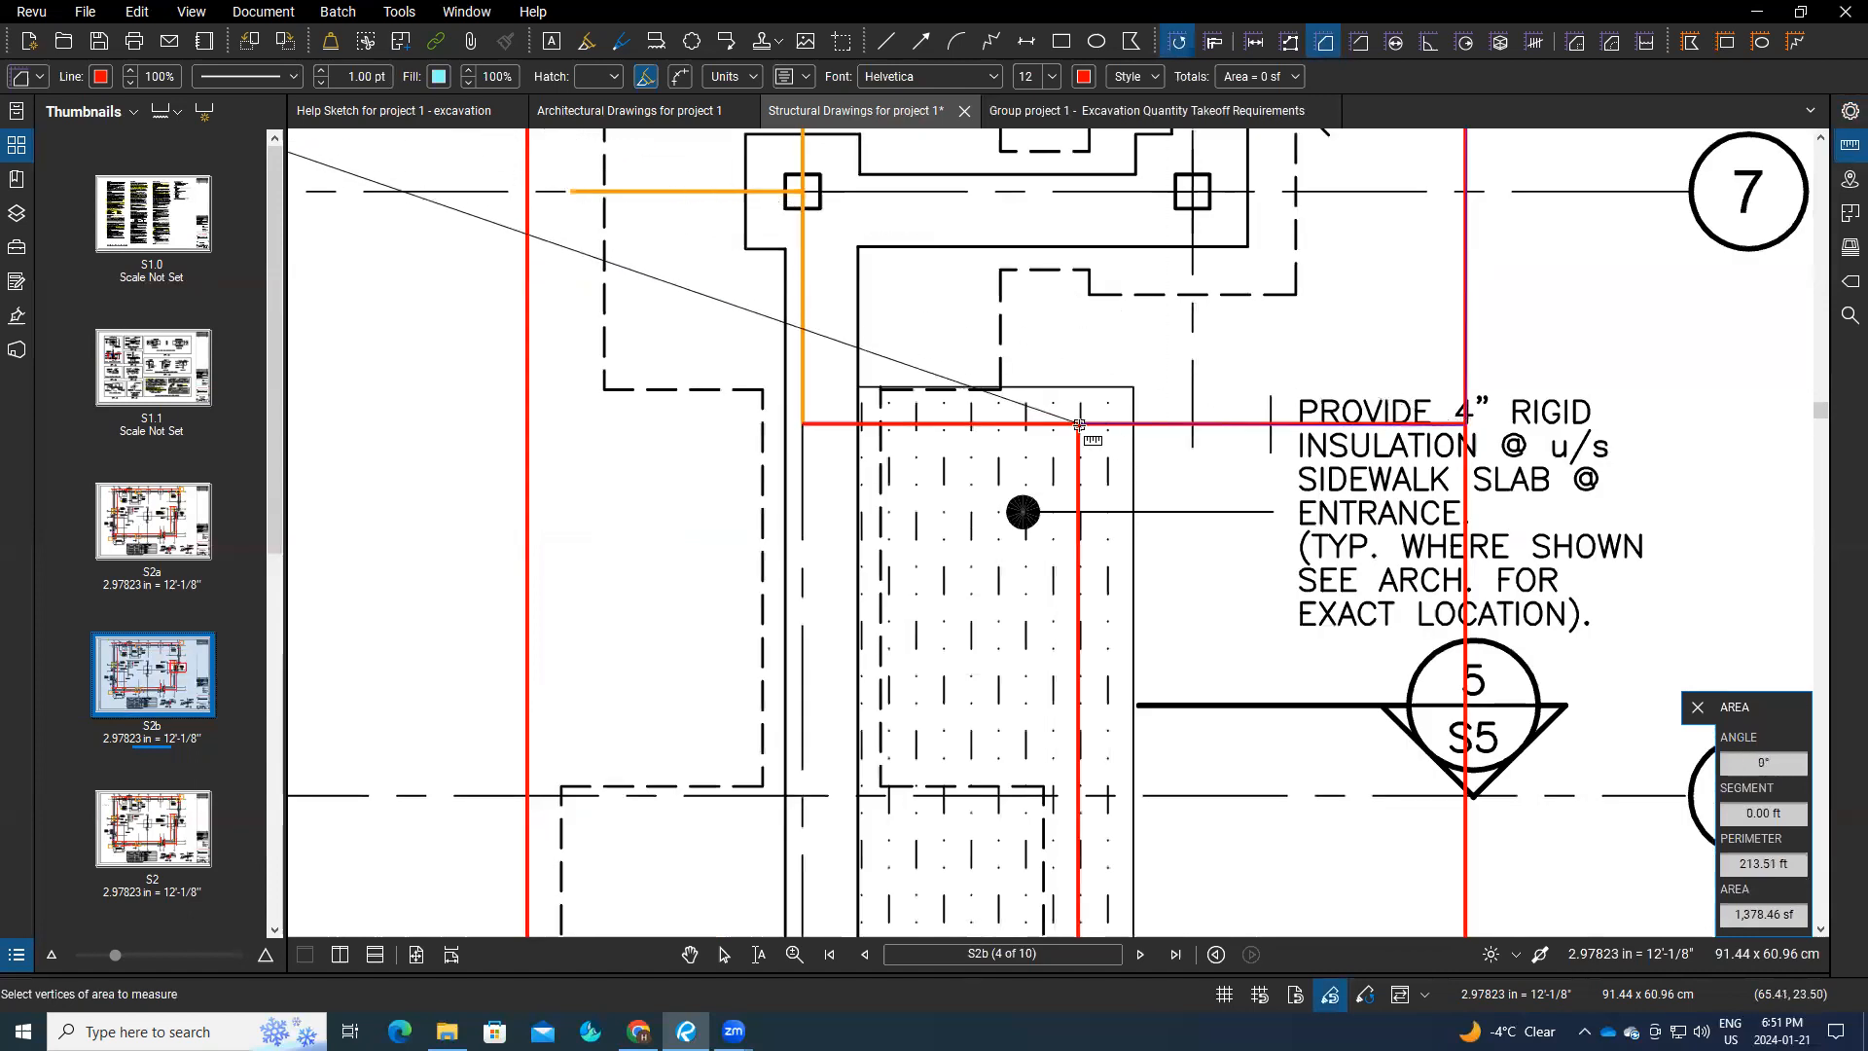
Step: Trace the outline along grid C's outer trench line and around the stepped corner near grids 2 and D to grid line 1's outer line
scroll(1079, 424, "down", 5)
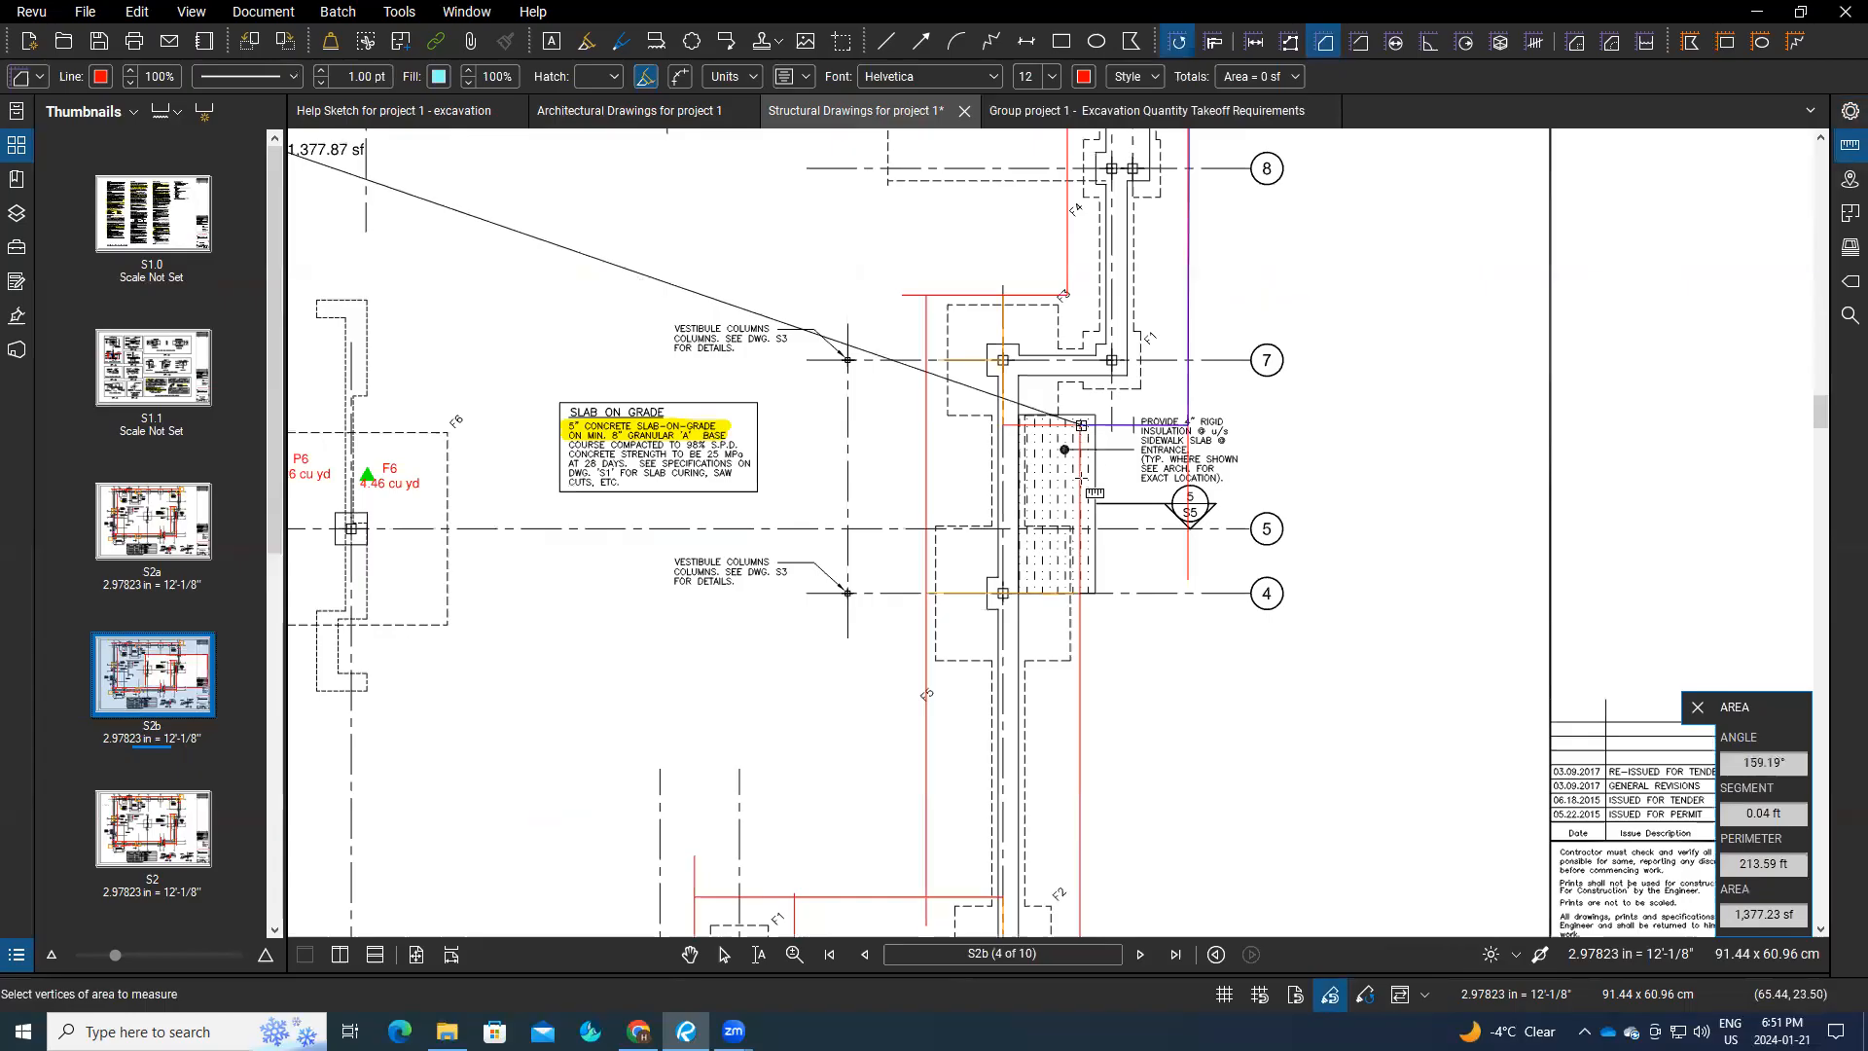
scroll(1077, 834, "down", 3)
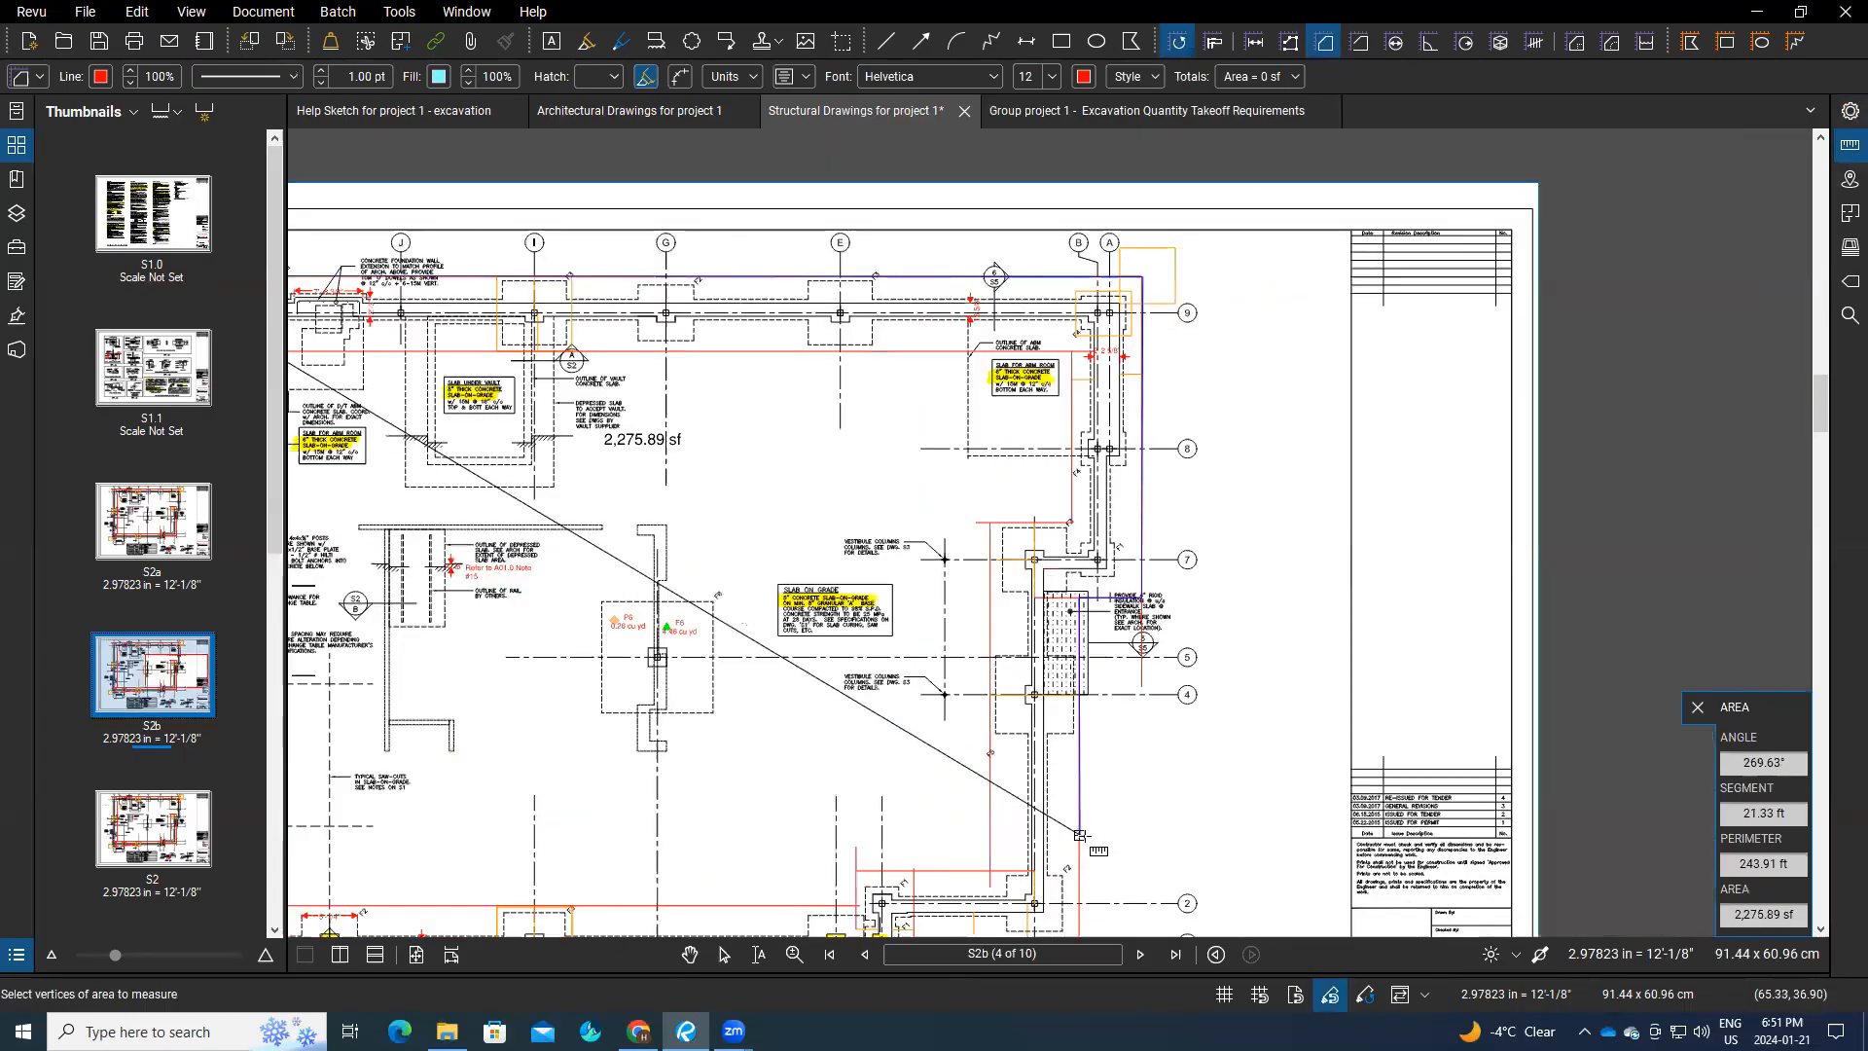
scroll(1089, 862, "up", 3)
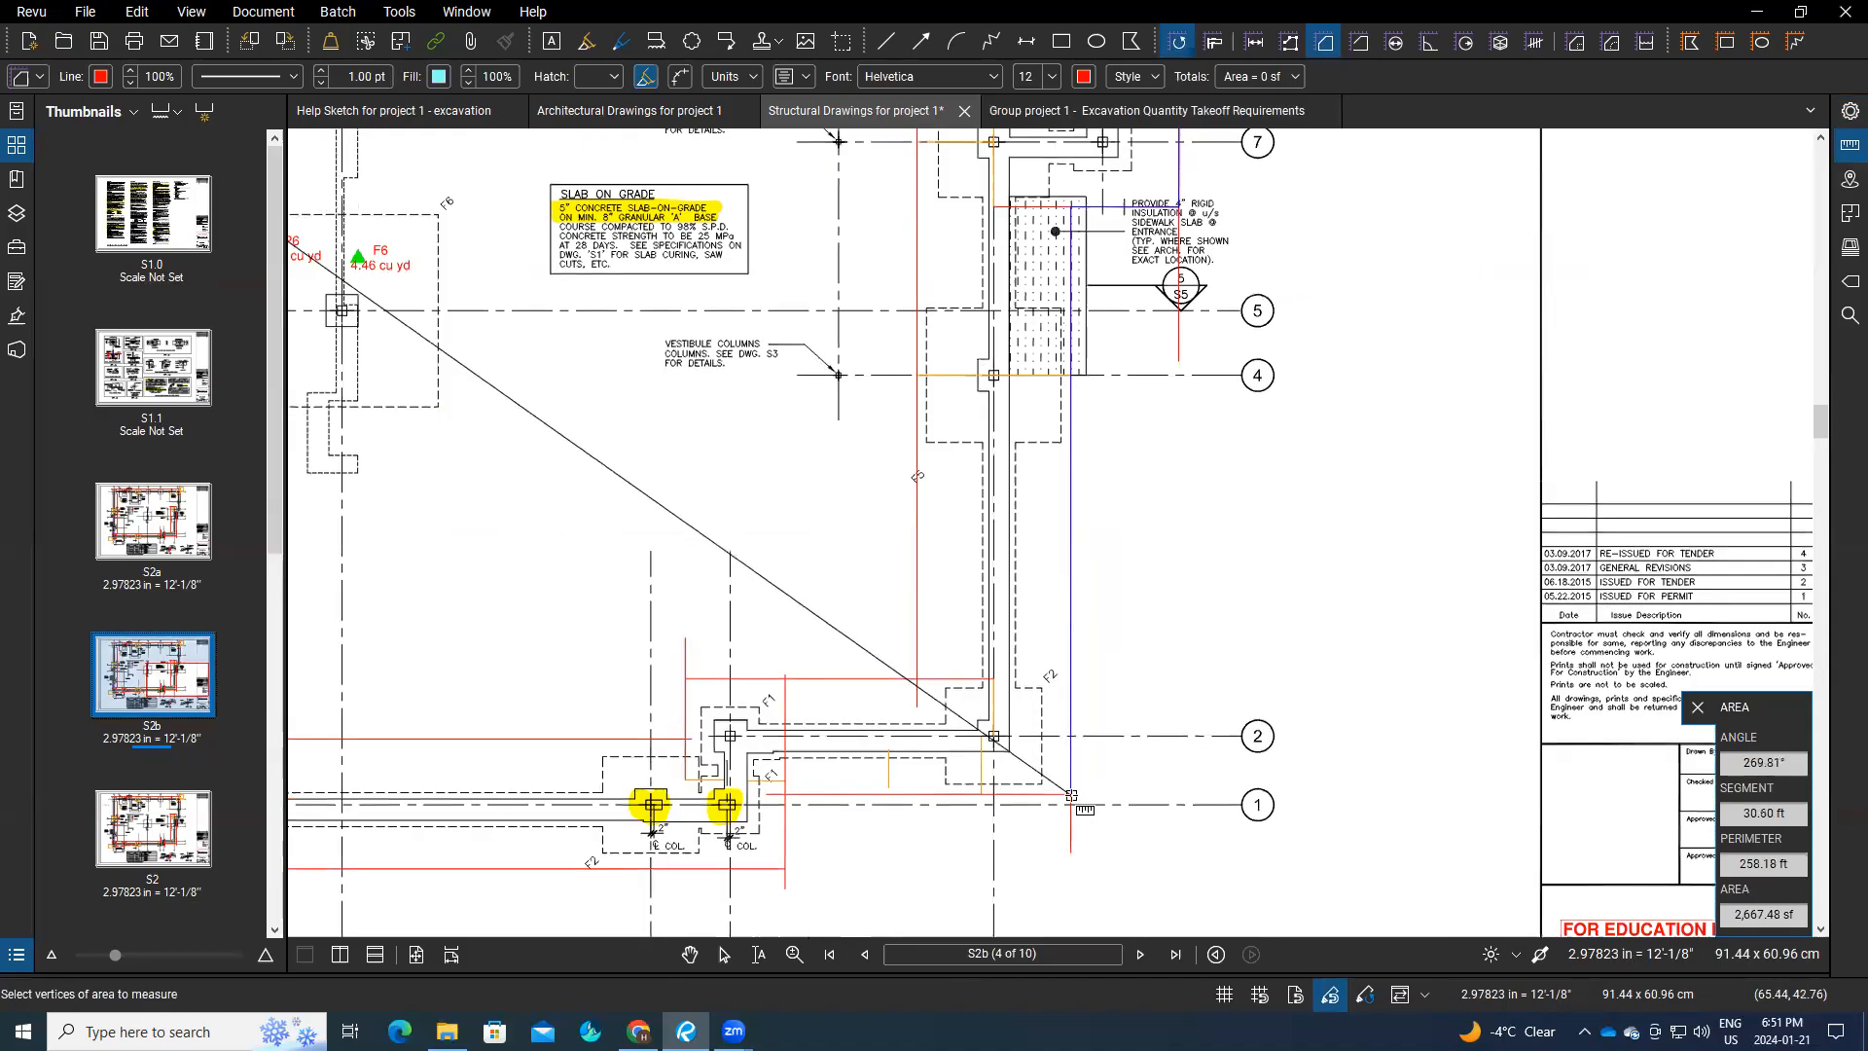
left_click(1071, 796)
left_click(785, 794)
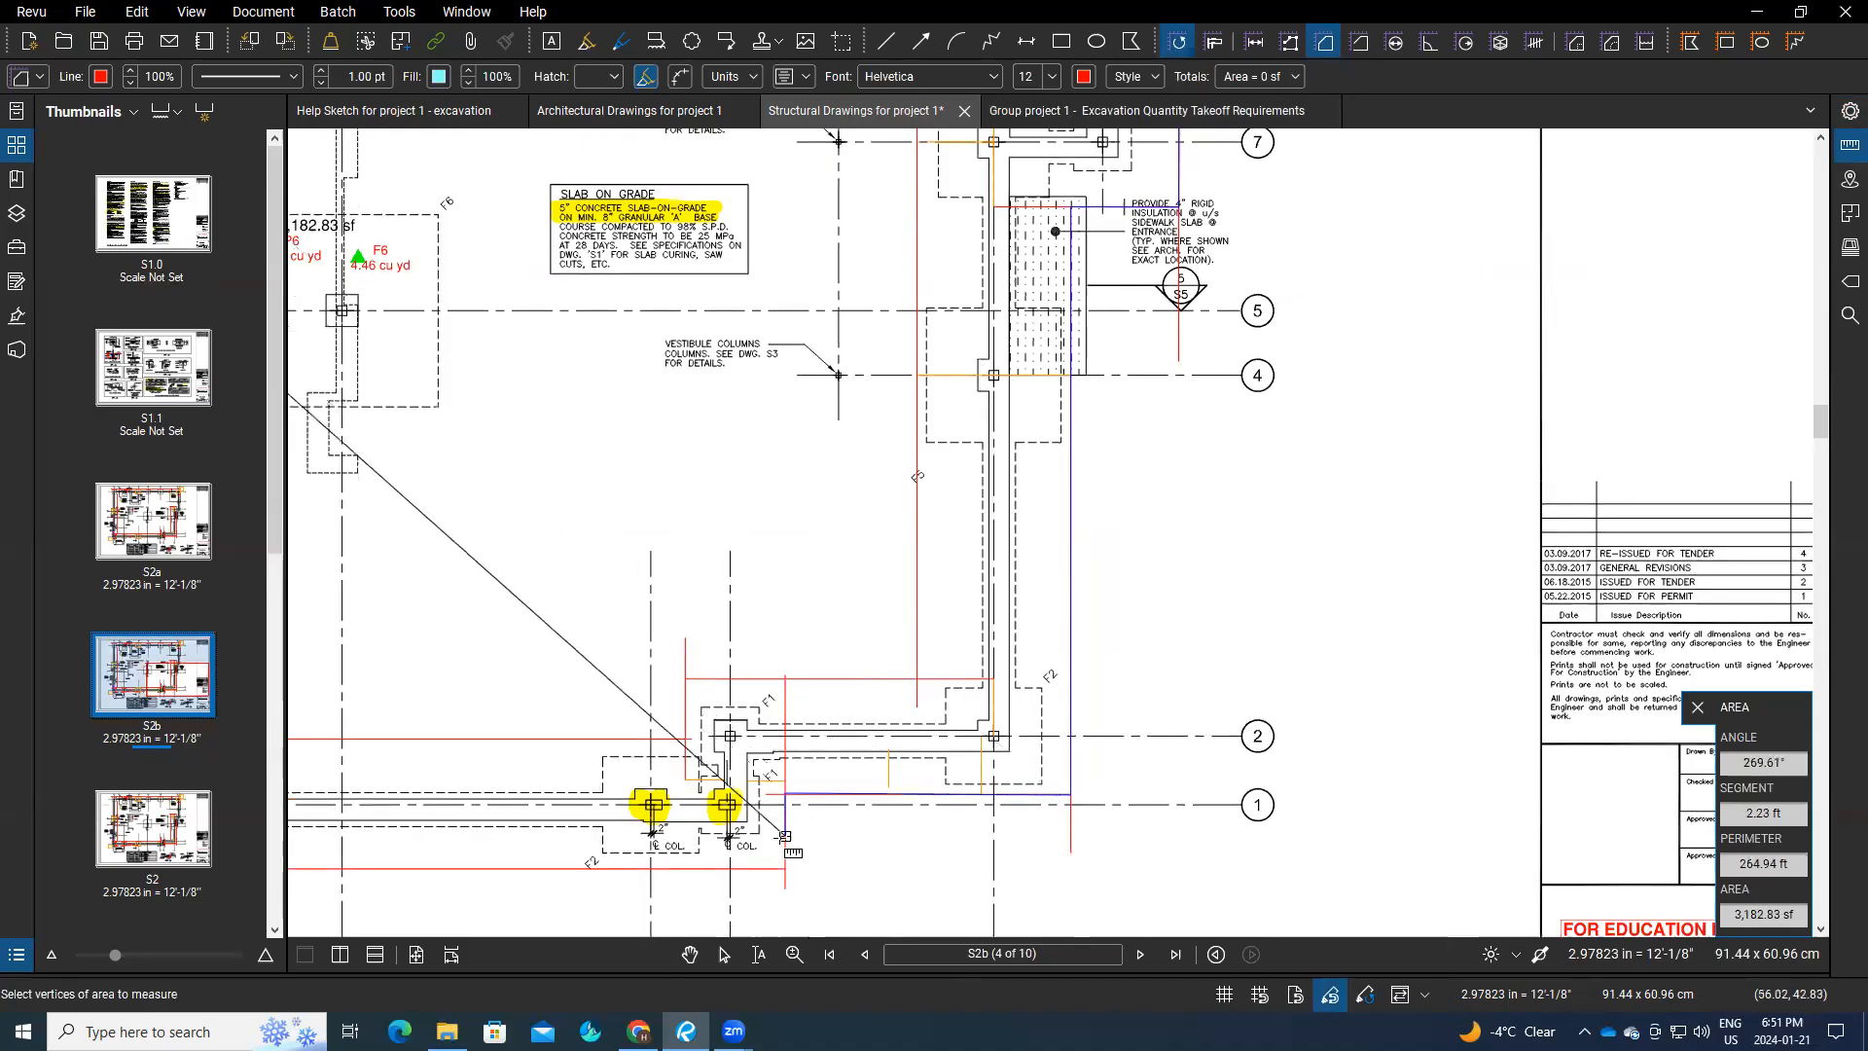
left_click(785, 871)
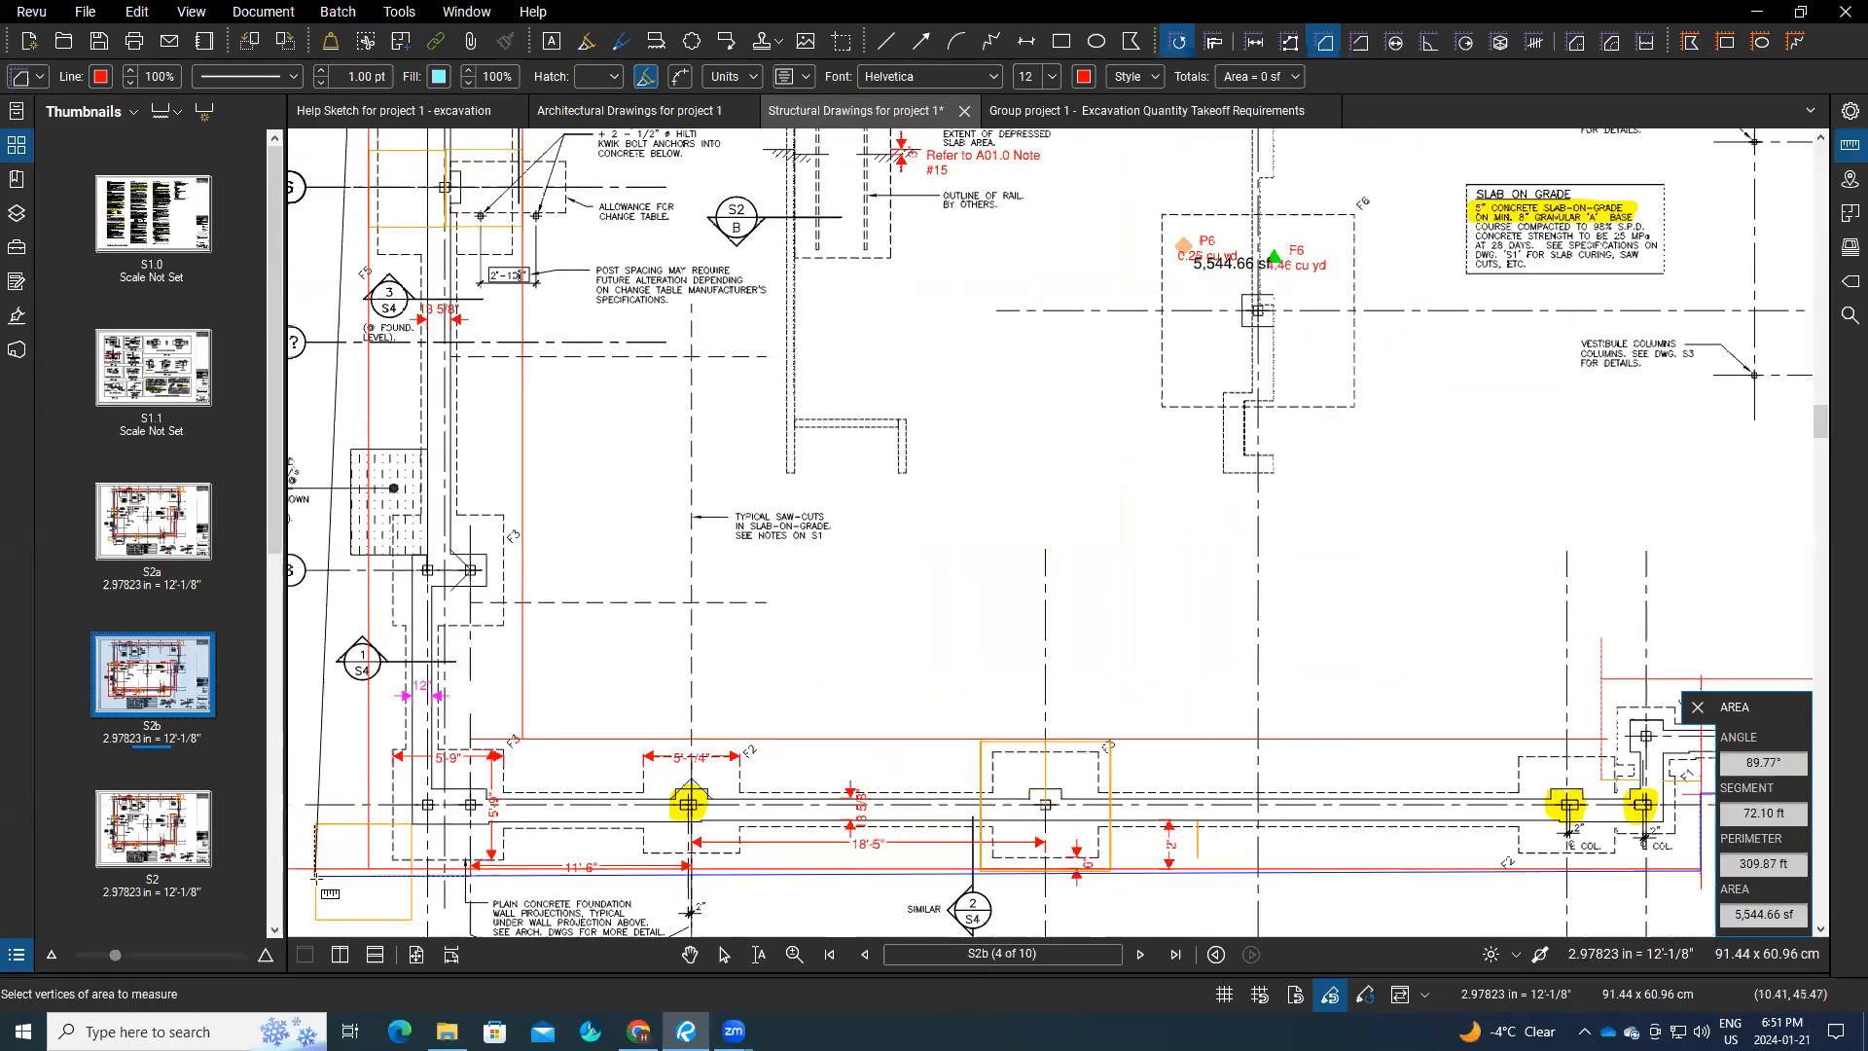
Step: Run the outline along grid line 1's outer trench line to the corner beyond grid O and finish the area back at the starting corner
left_click(432, 869)
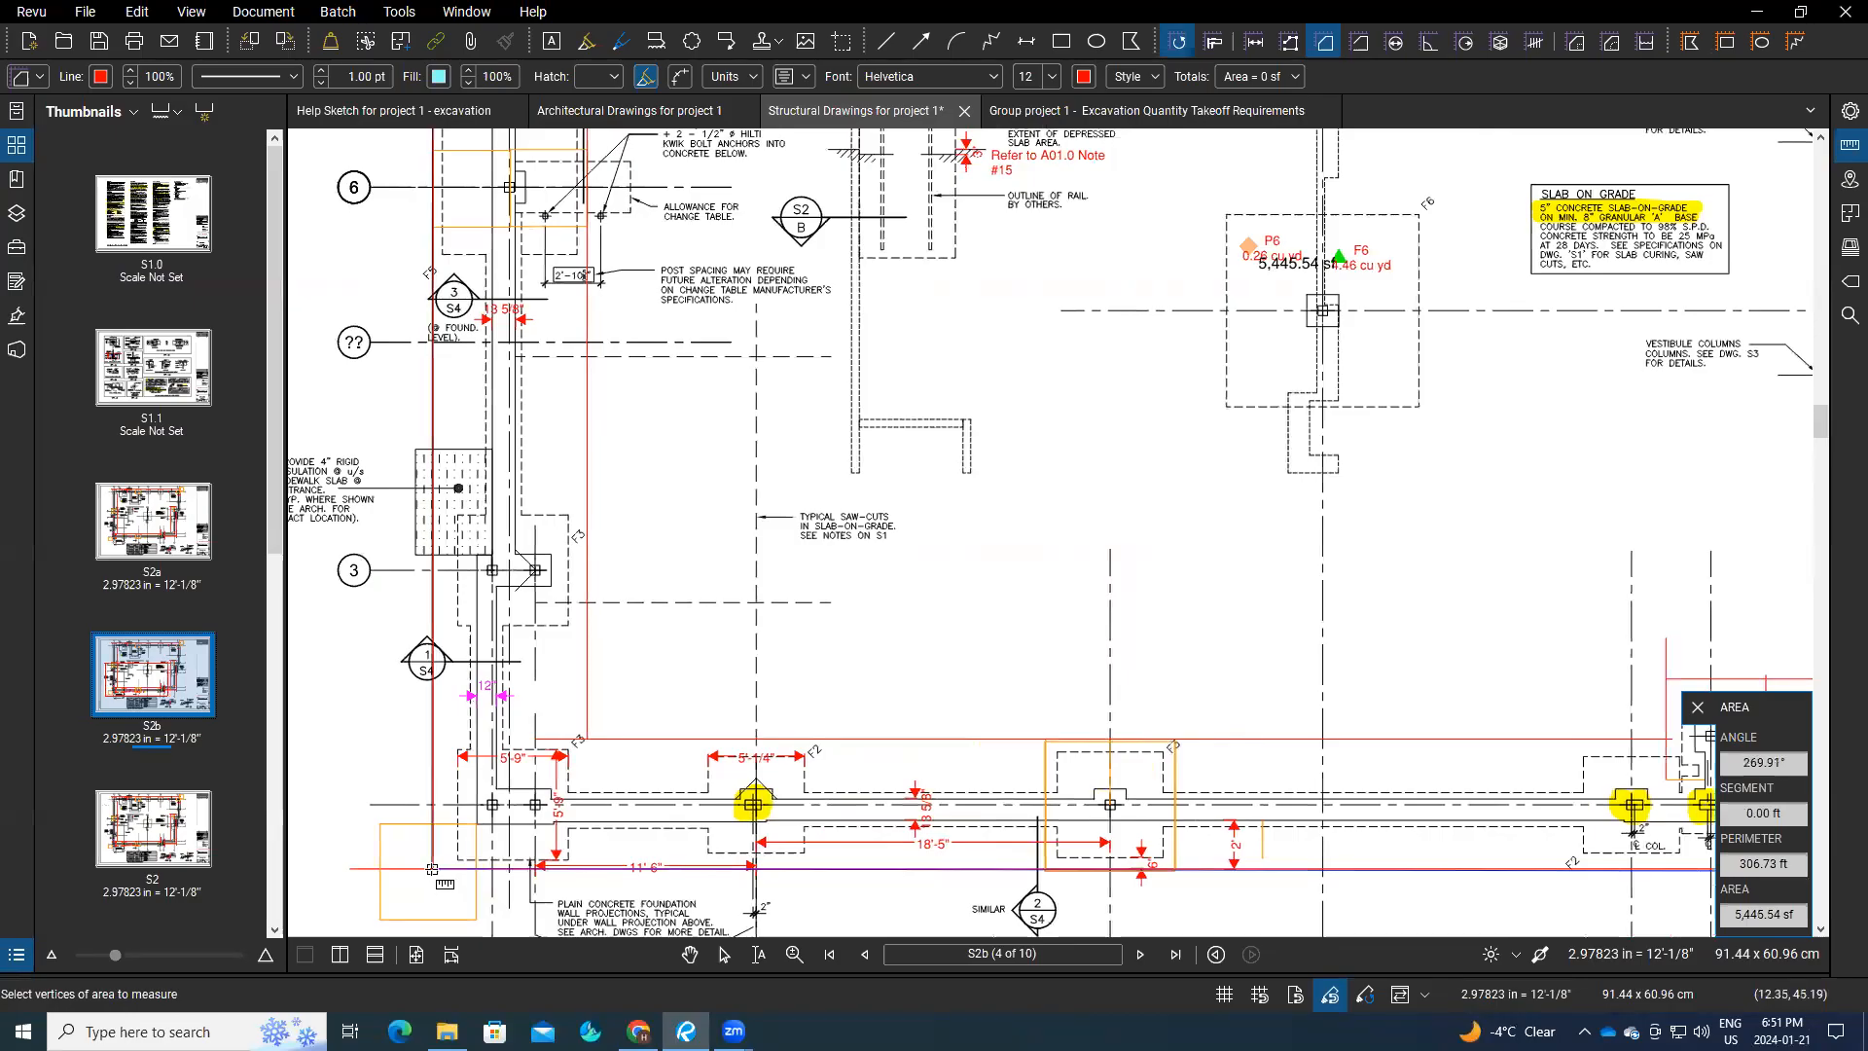
scroll(412, 452, "up", 5)
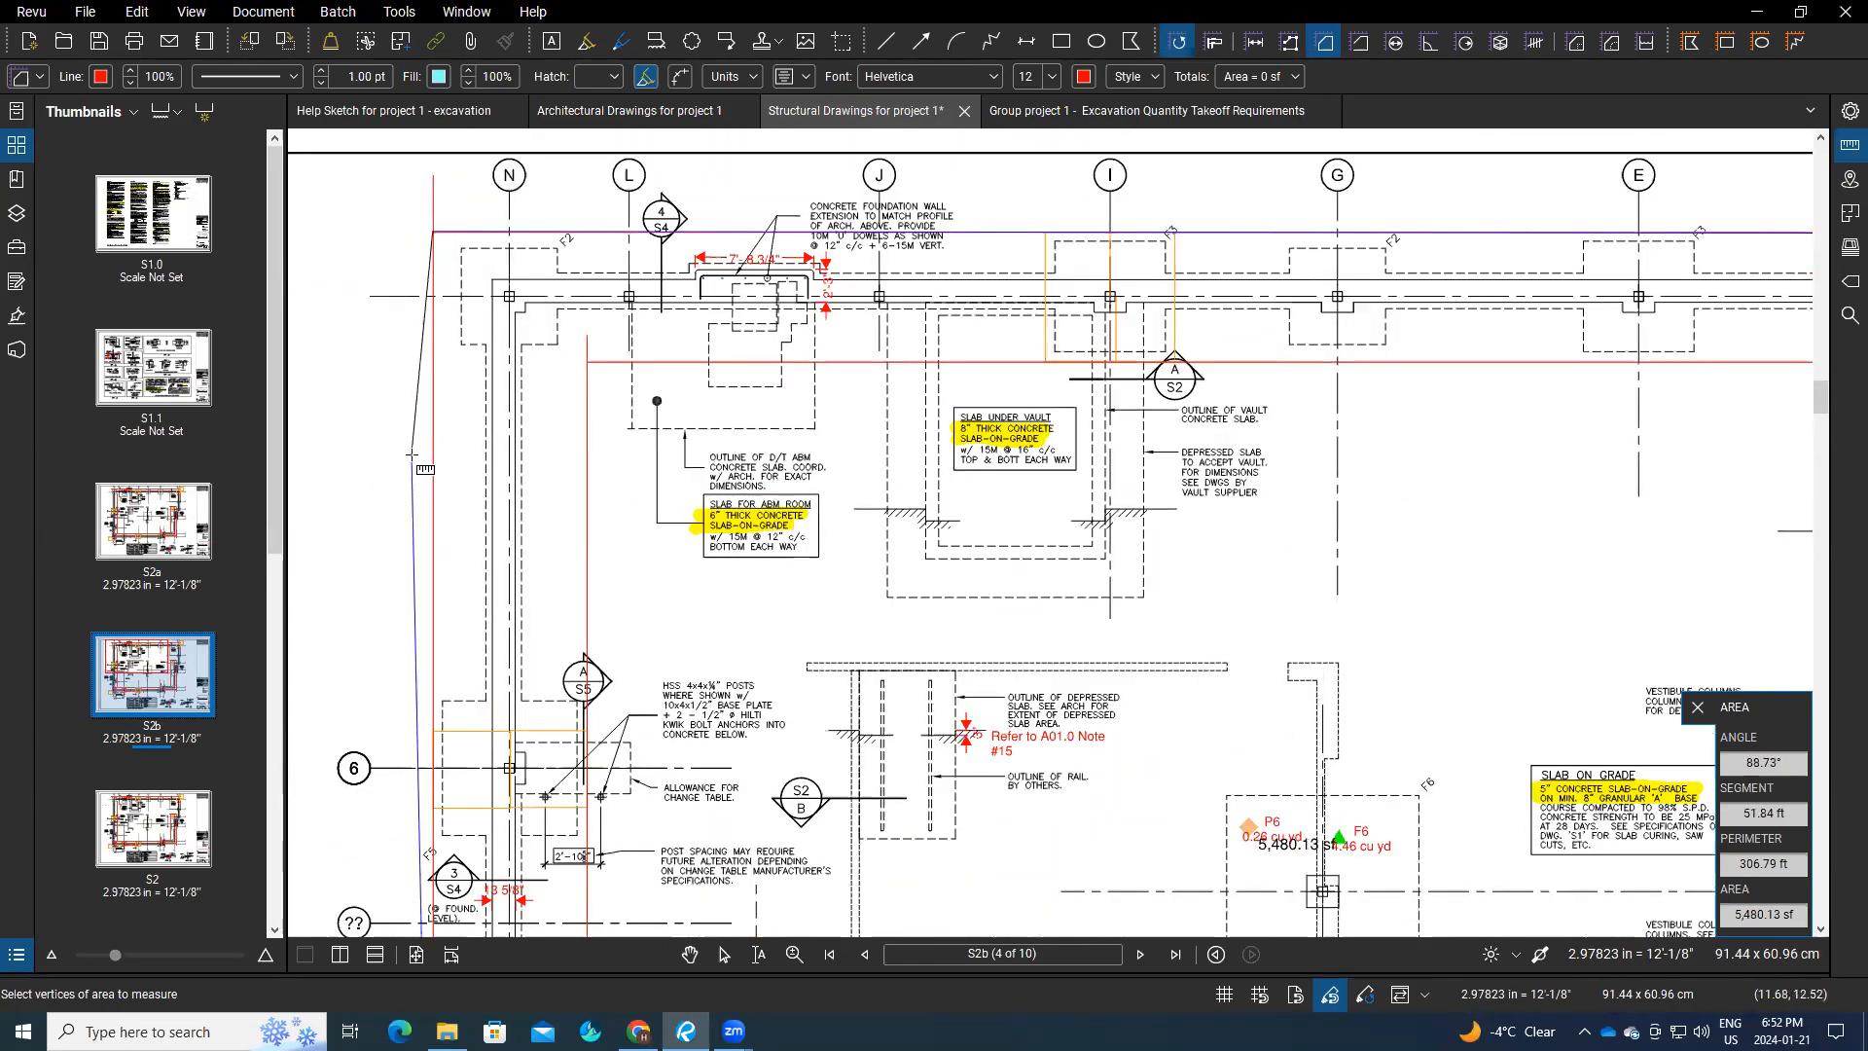
key("Return")
scroll(854, 481, "down", 3)
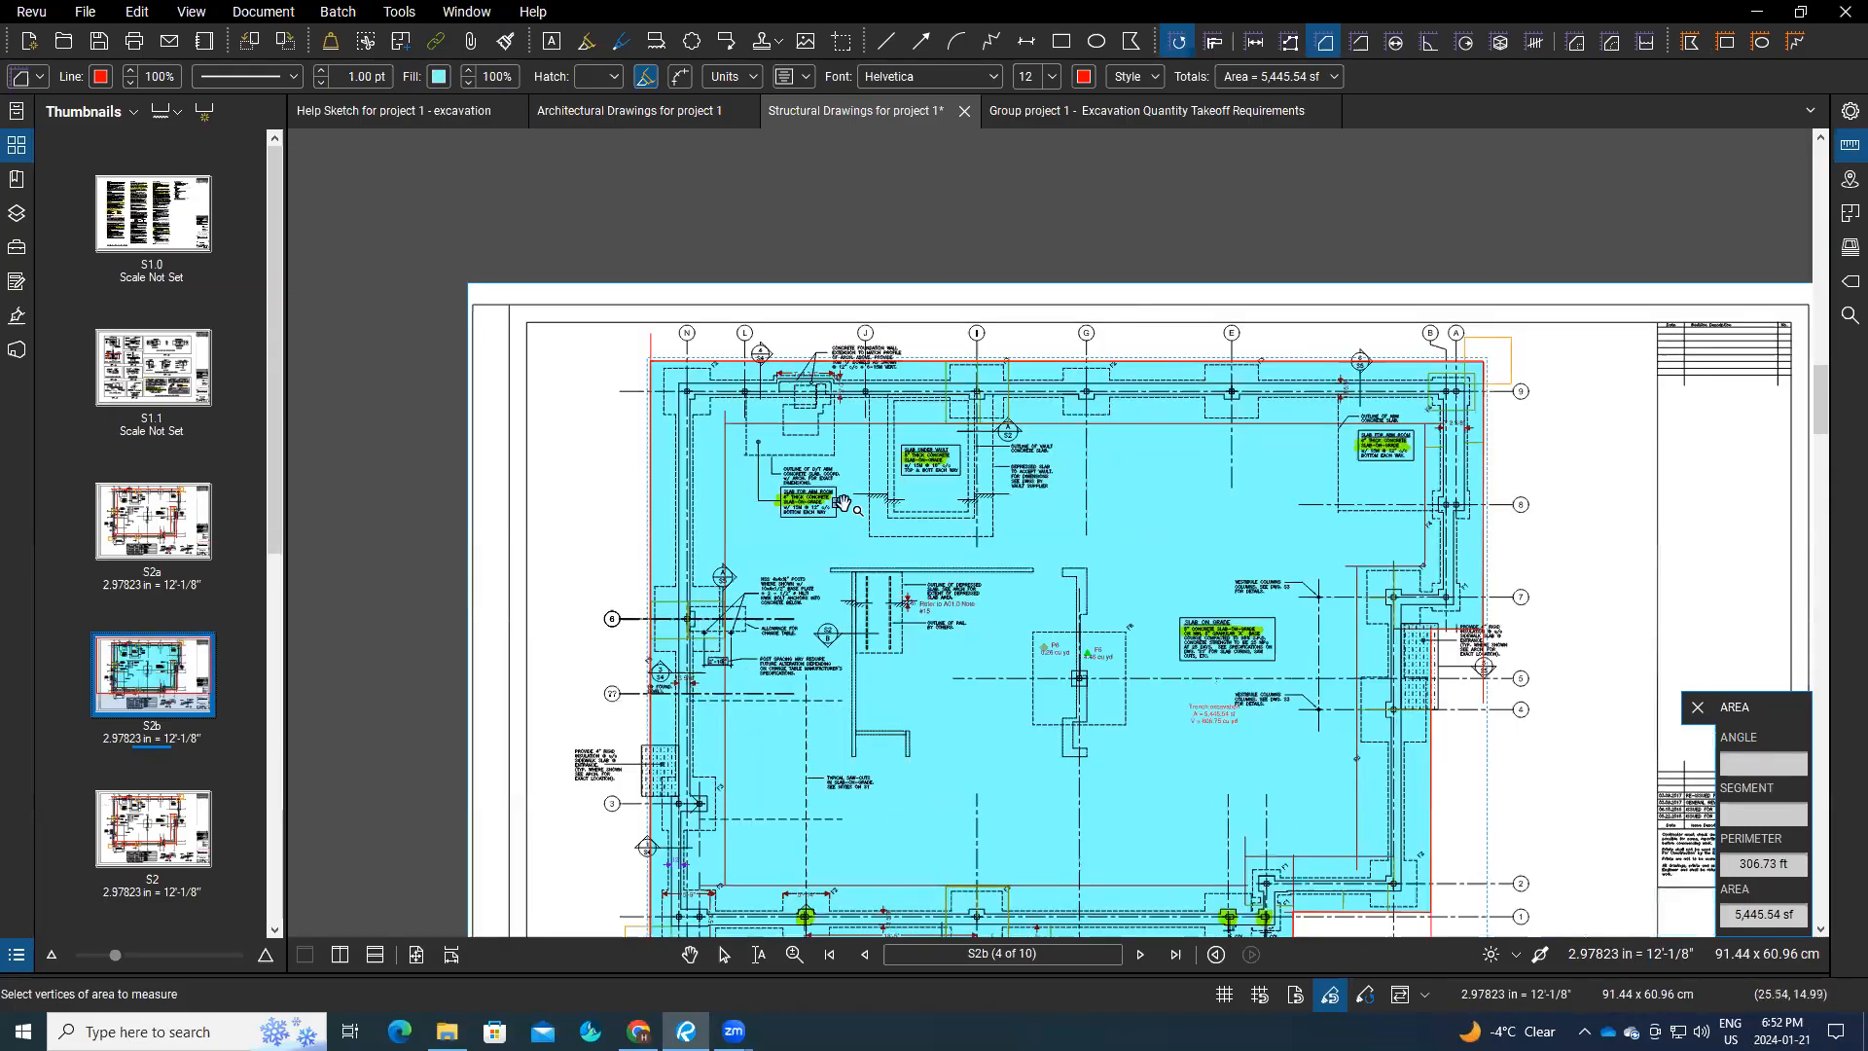
key("Escape")
Step: Start a polygon cutout in the trench area along the inner red lines, from the grid N and 9 corner past grid A to grid line 7
left_click_drag(1486, 705, 1422, 579)
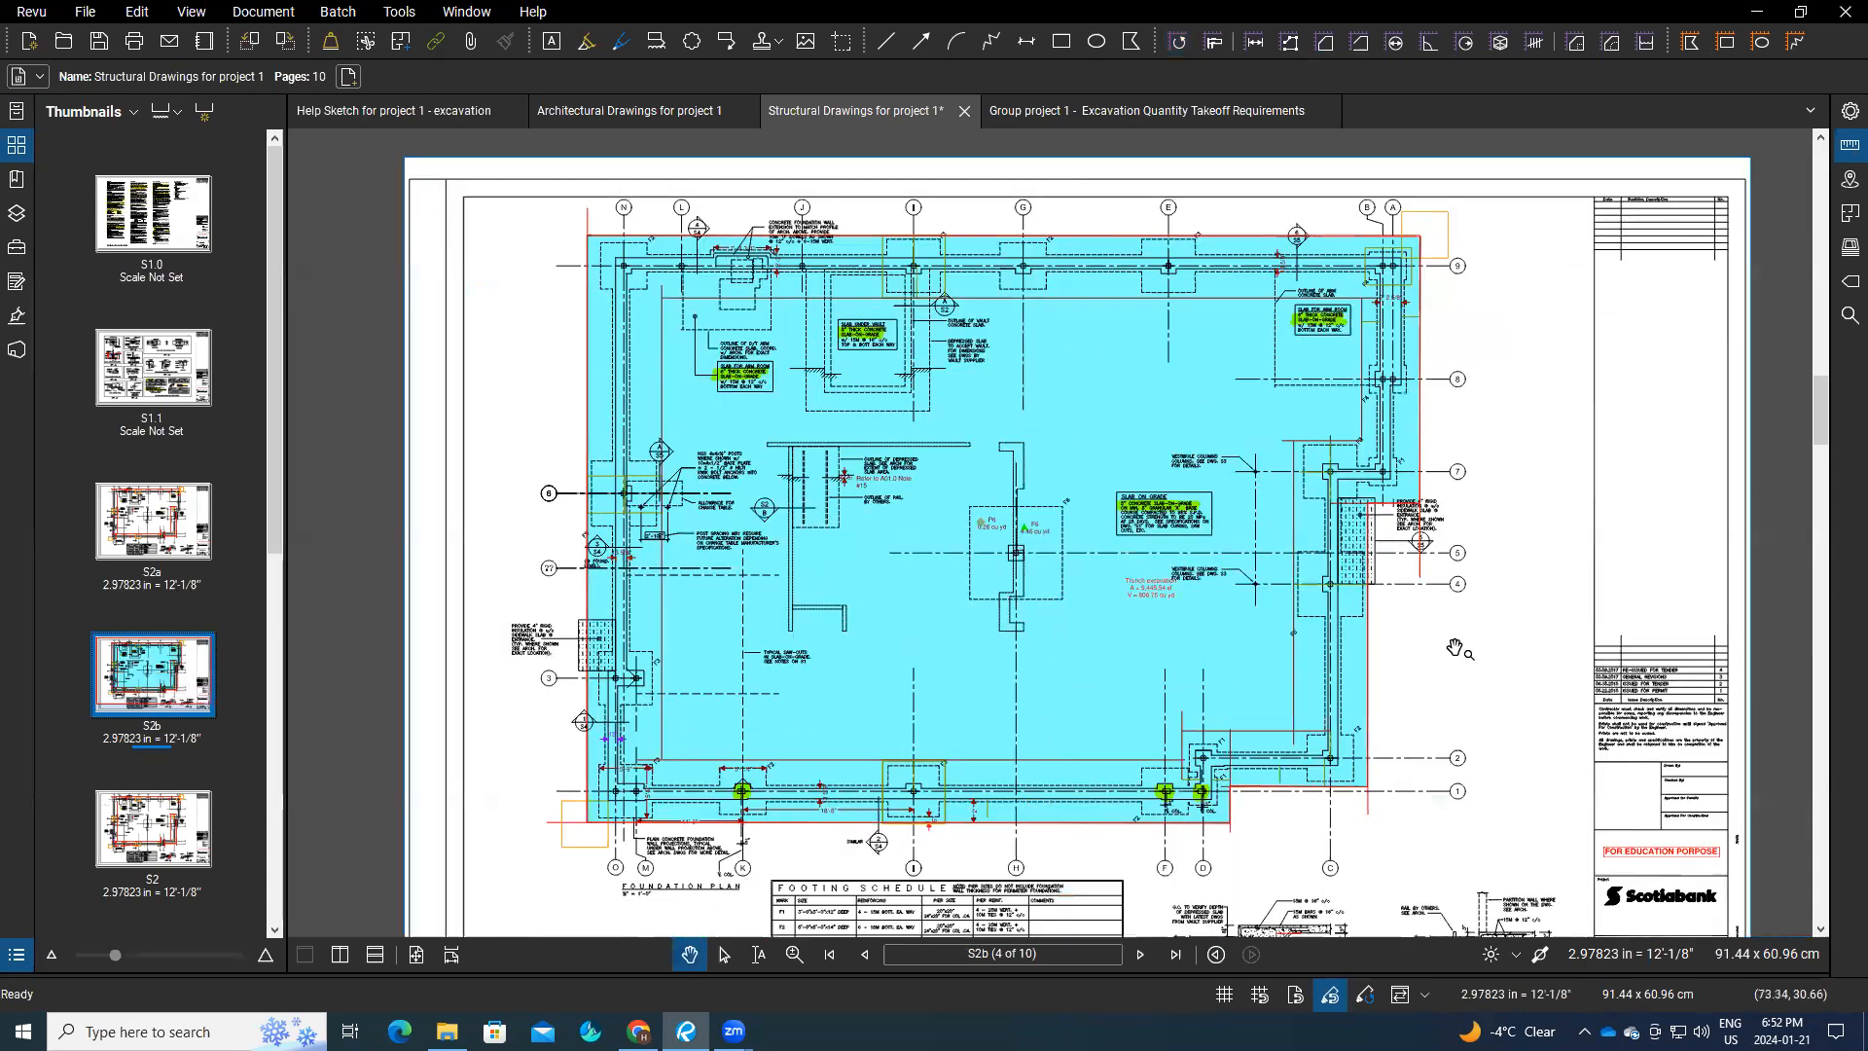
left_click(1577, 50)
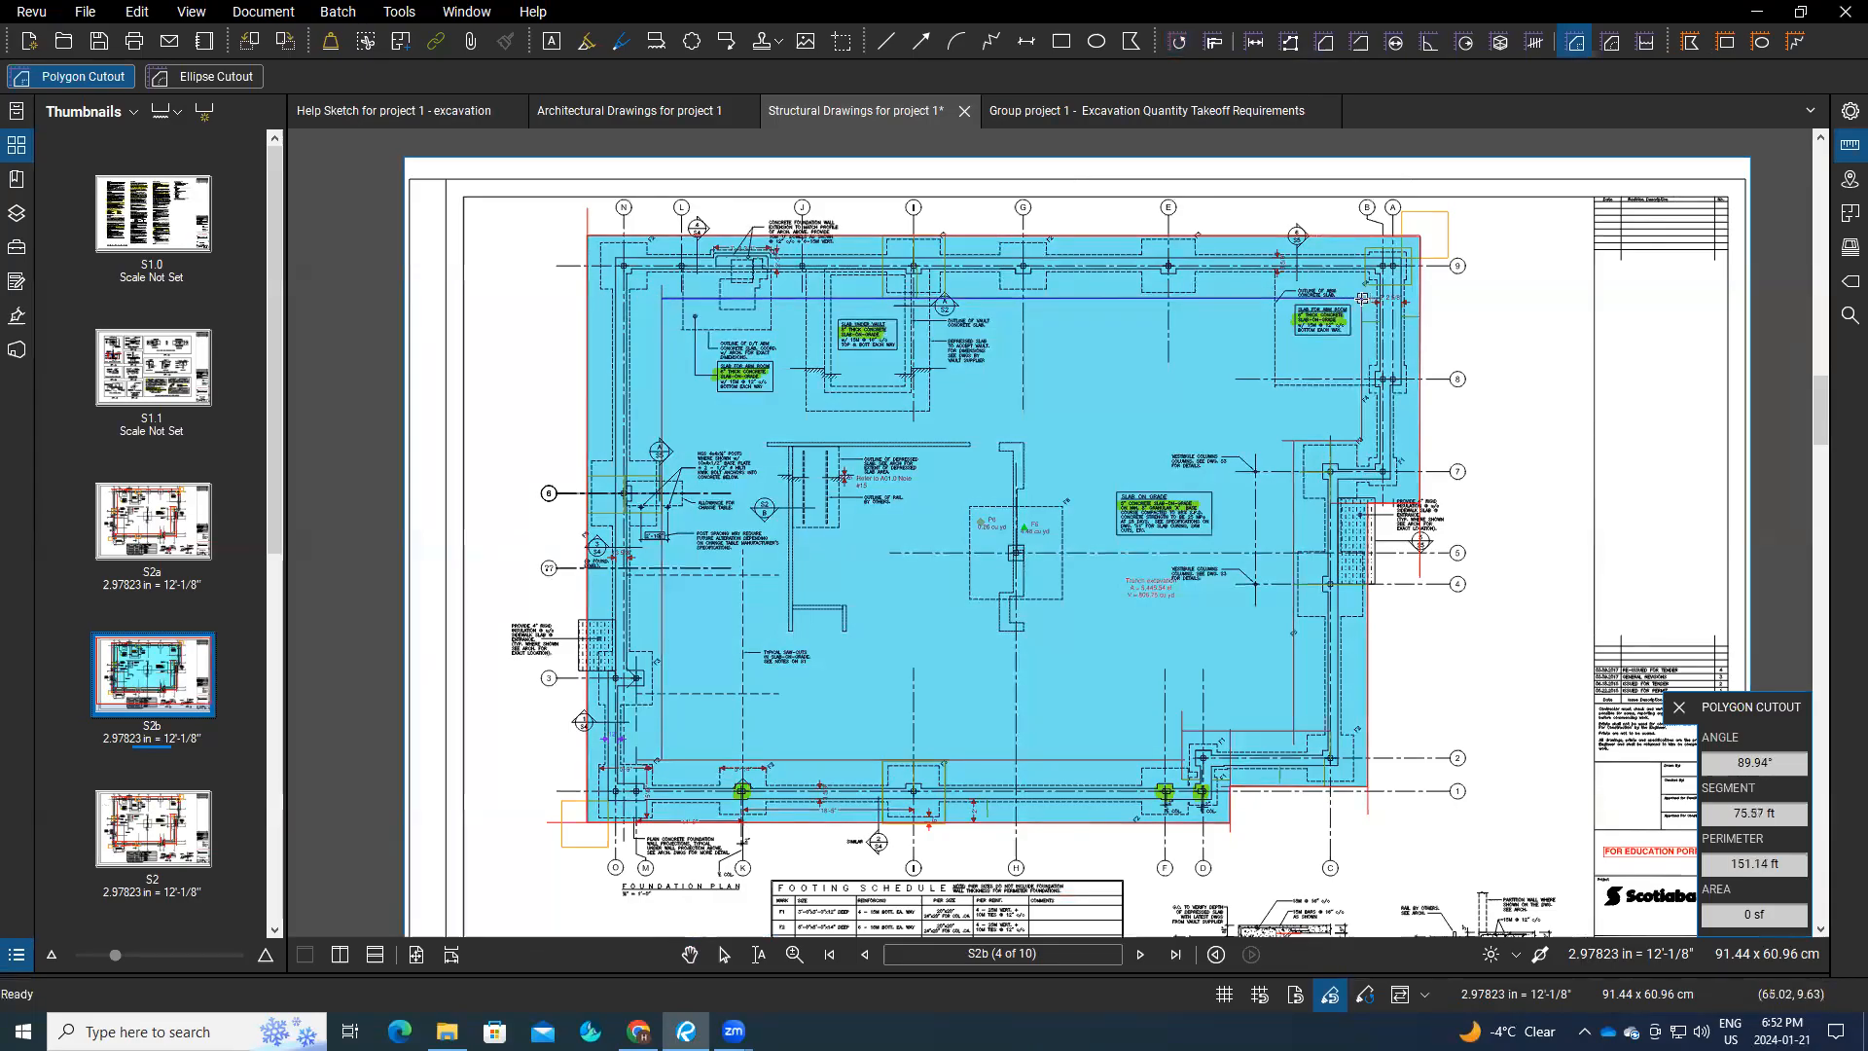
left_click(1362, 299)
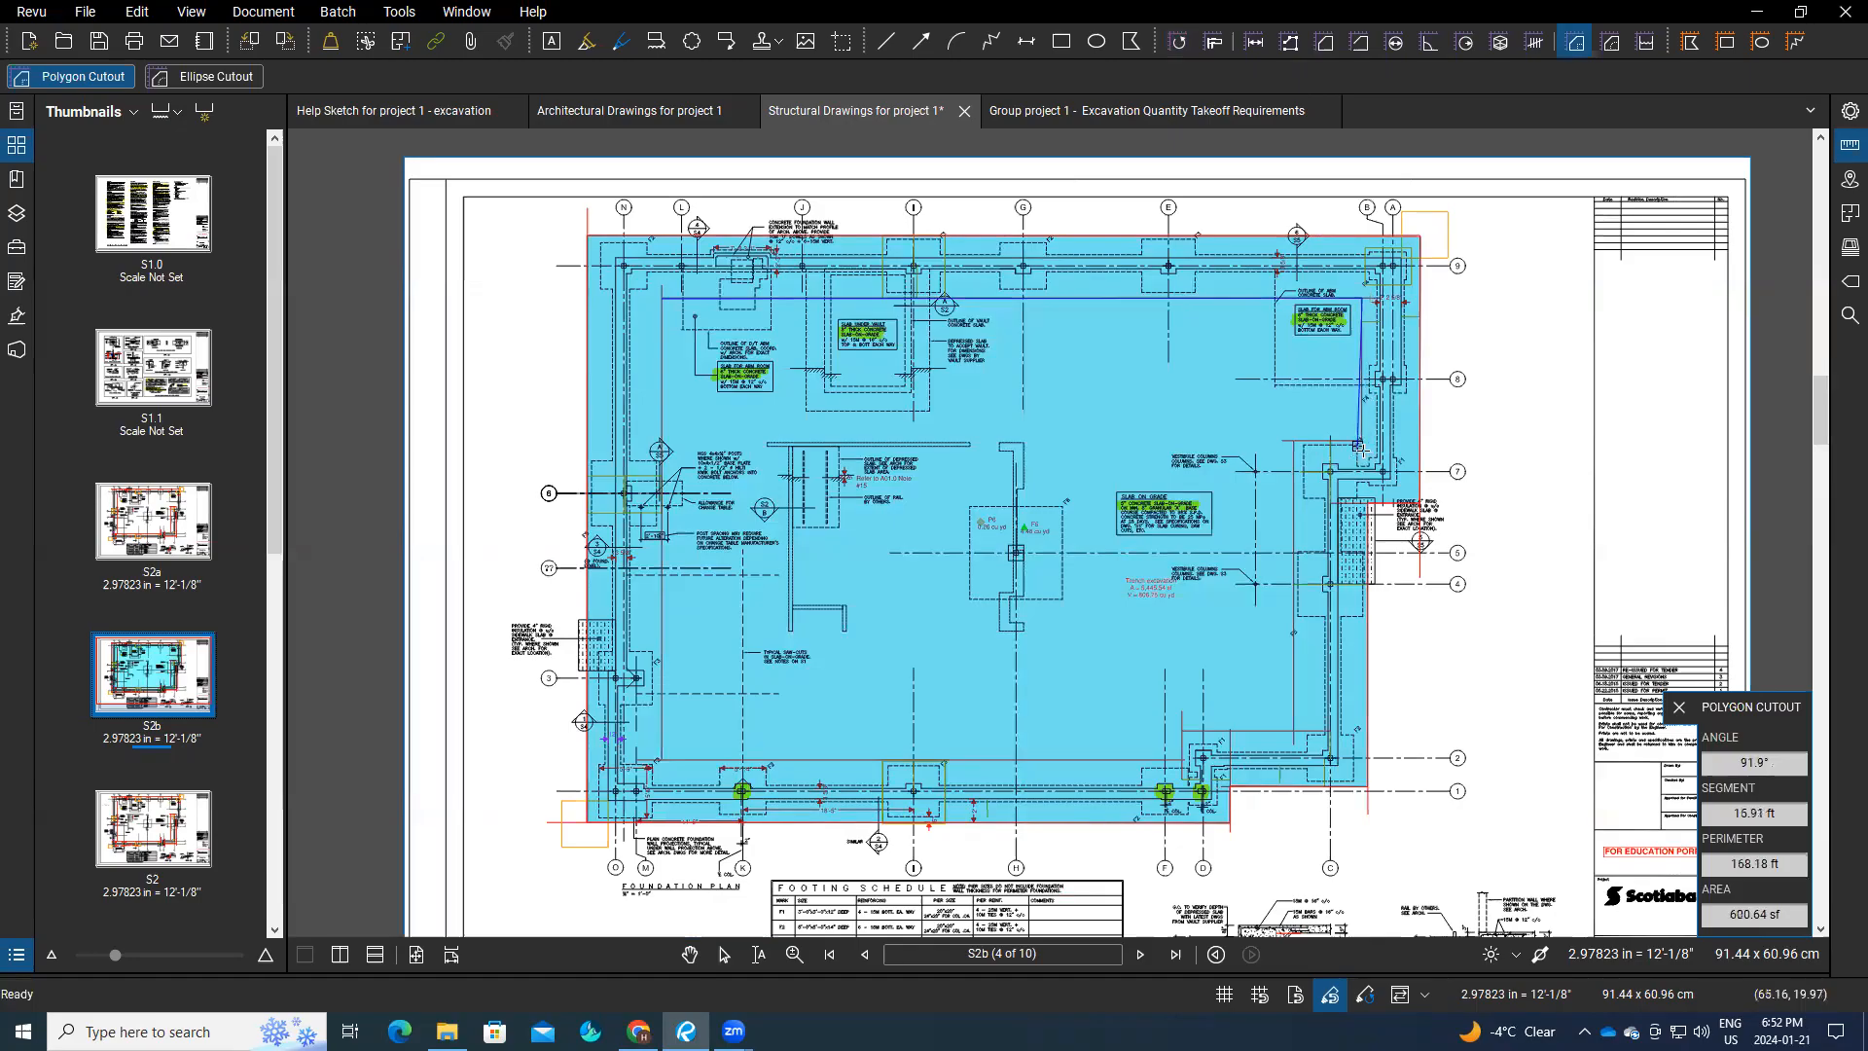
scroll(1362, 452, "up", 2)
scroll(1359, 446, "up", 3)
left_click(1354, 403)
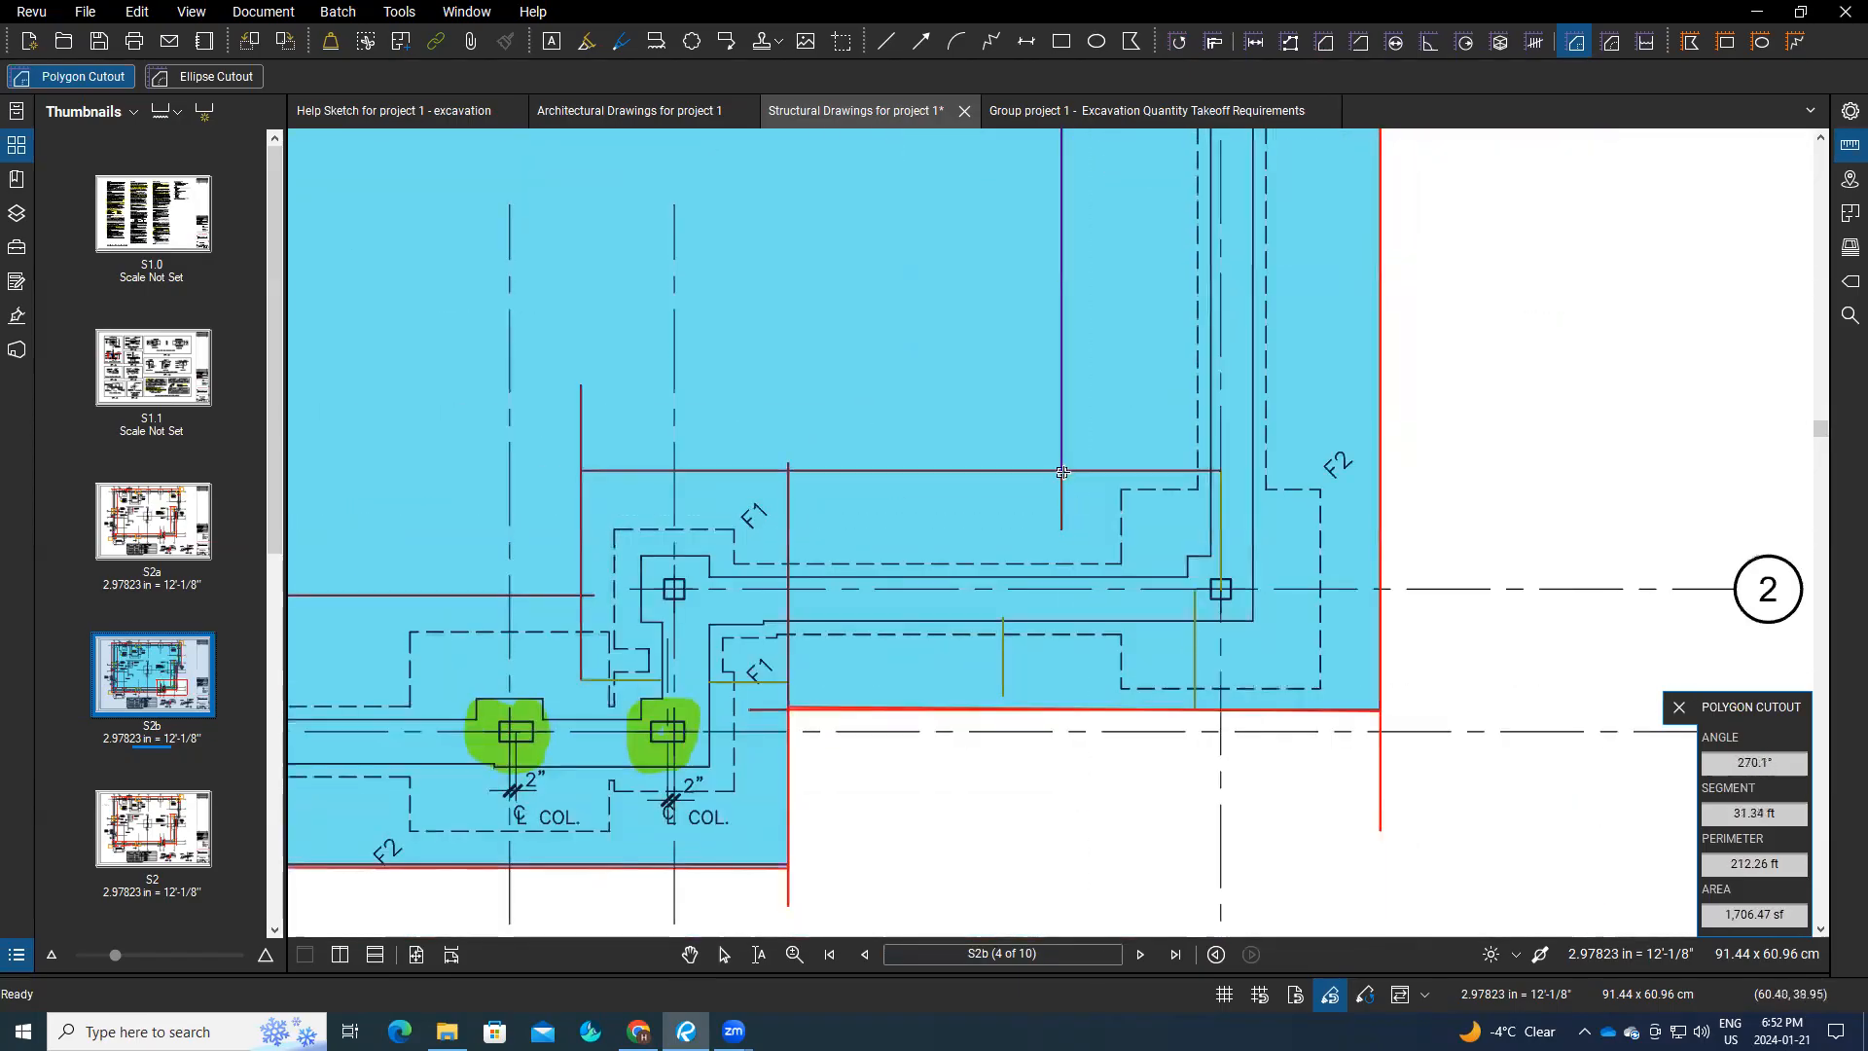
Step: Complete the polygon cutout along the inner trench lines beside grids C, 2, 1 and N, closing it at the starting corner
left_click(1062, 471)
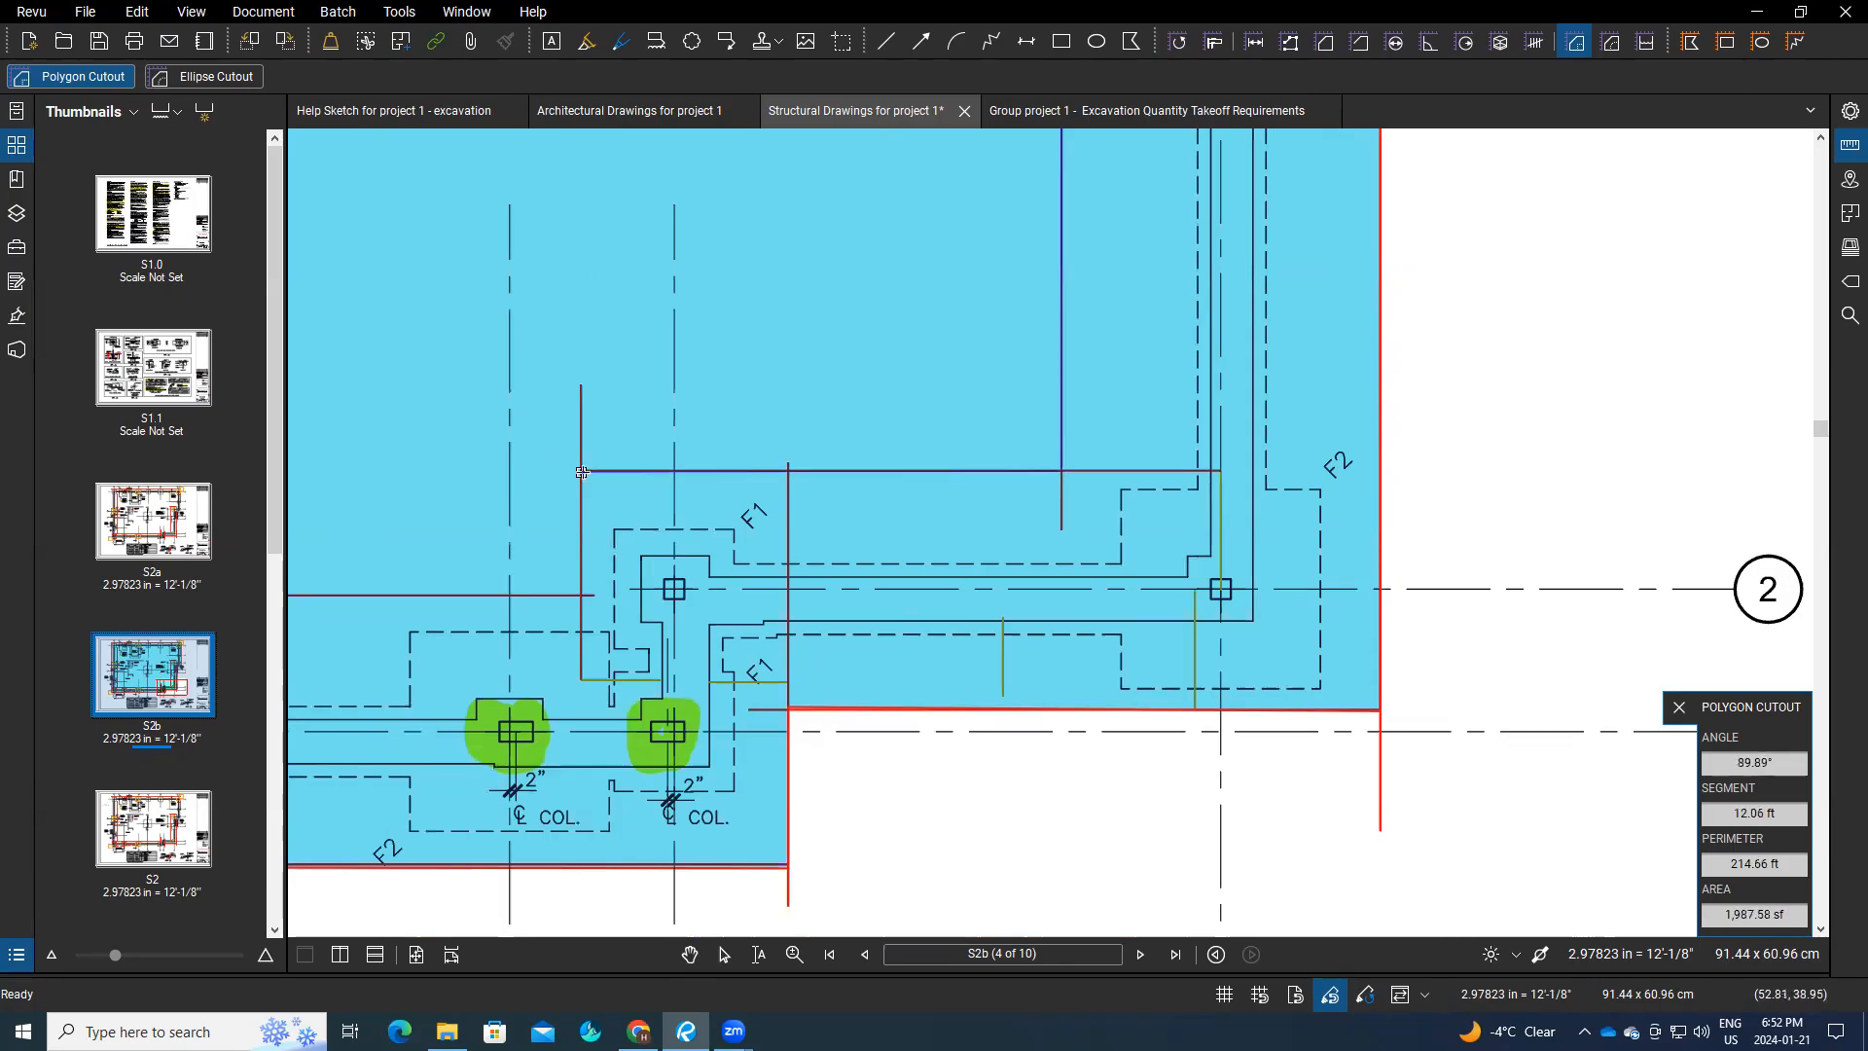
left_click(582, 595)
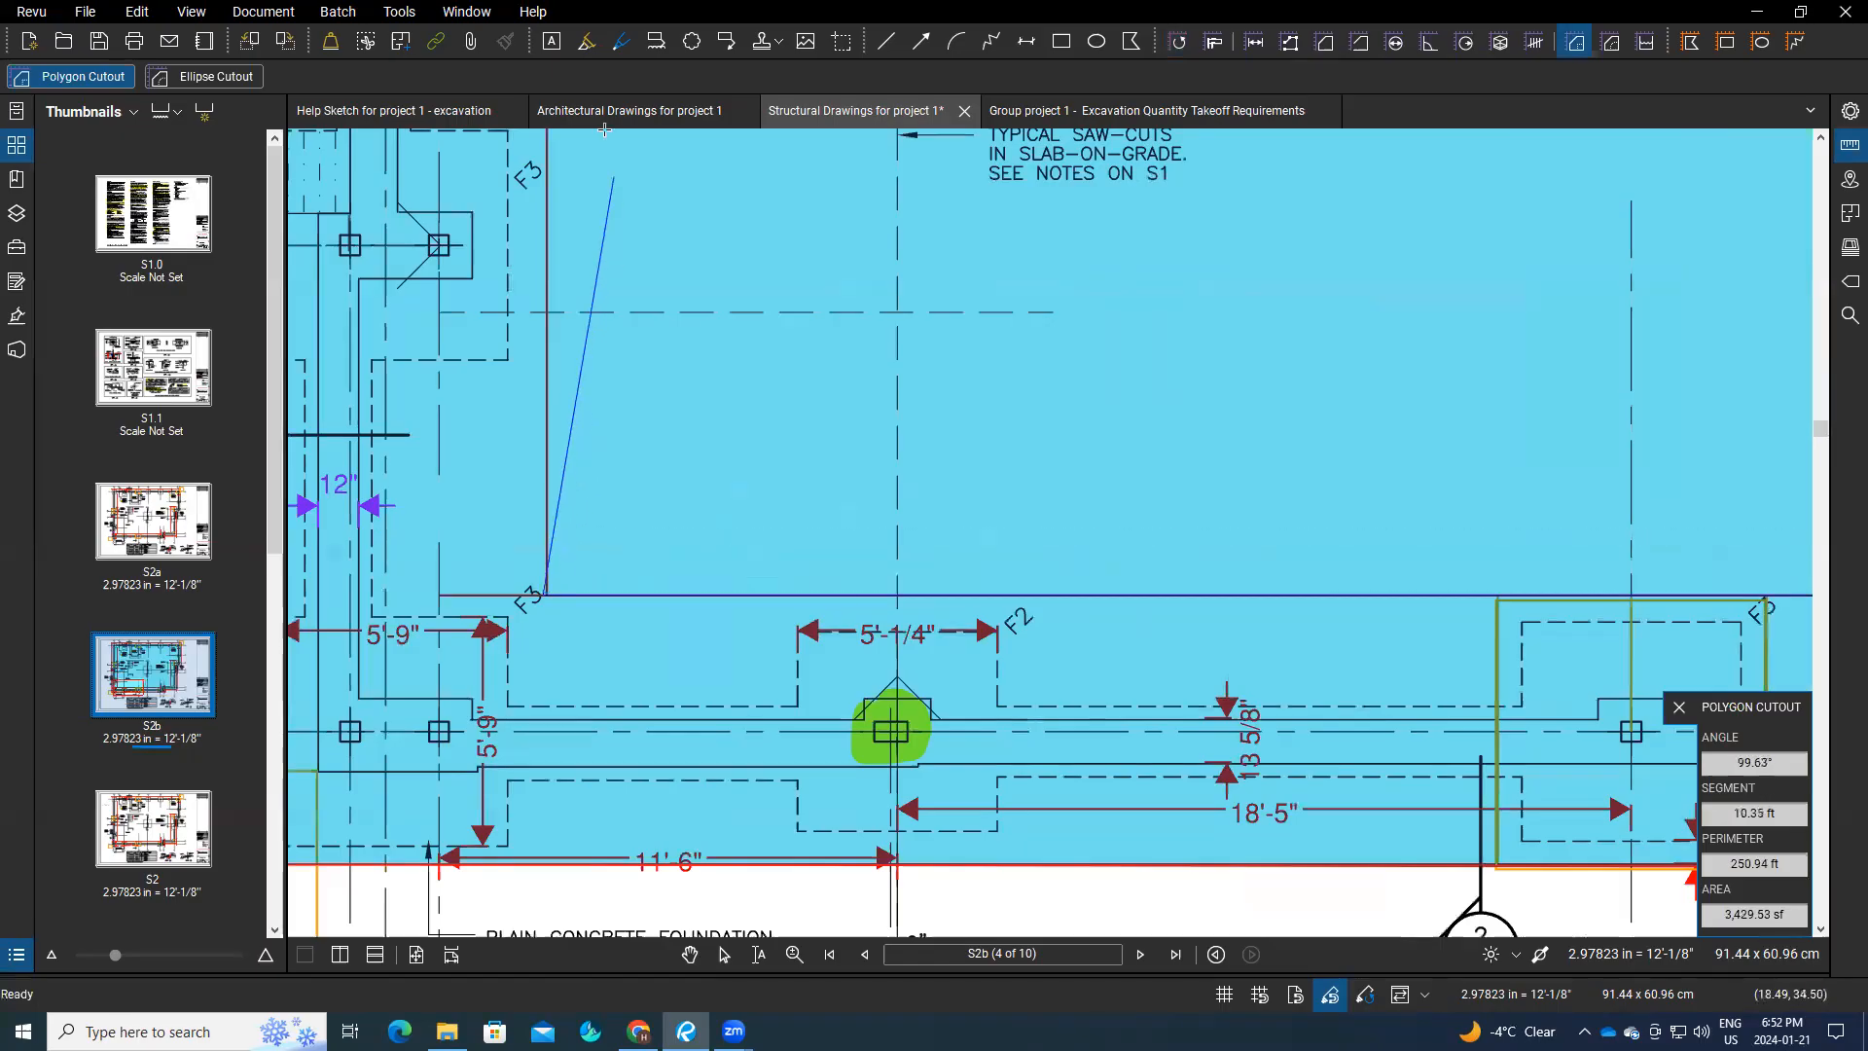
scroll(605, 237, "down", 3)
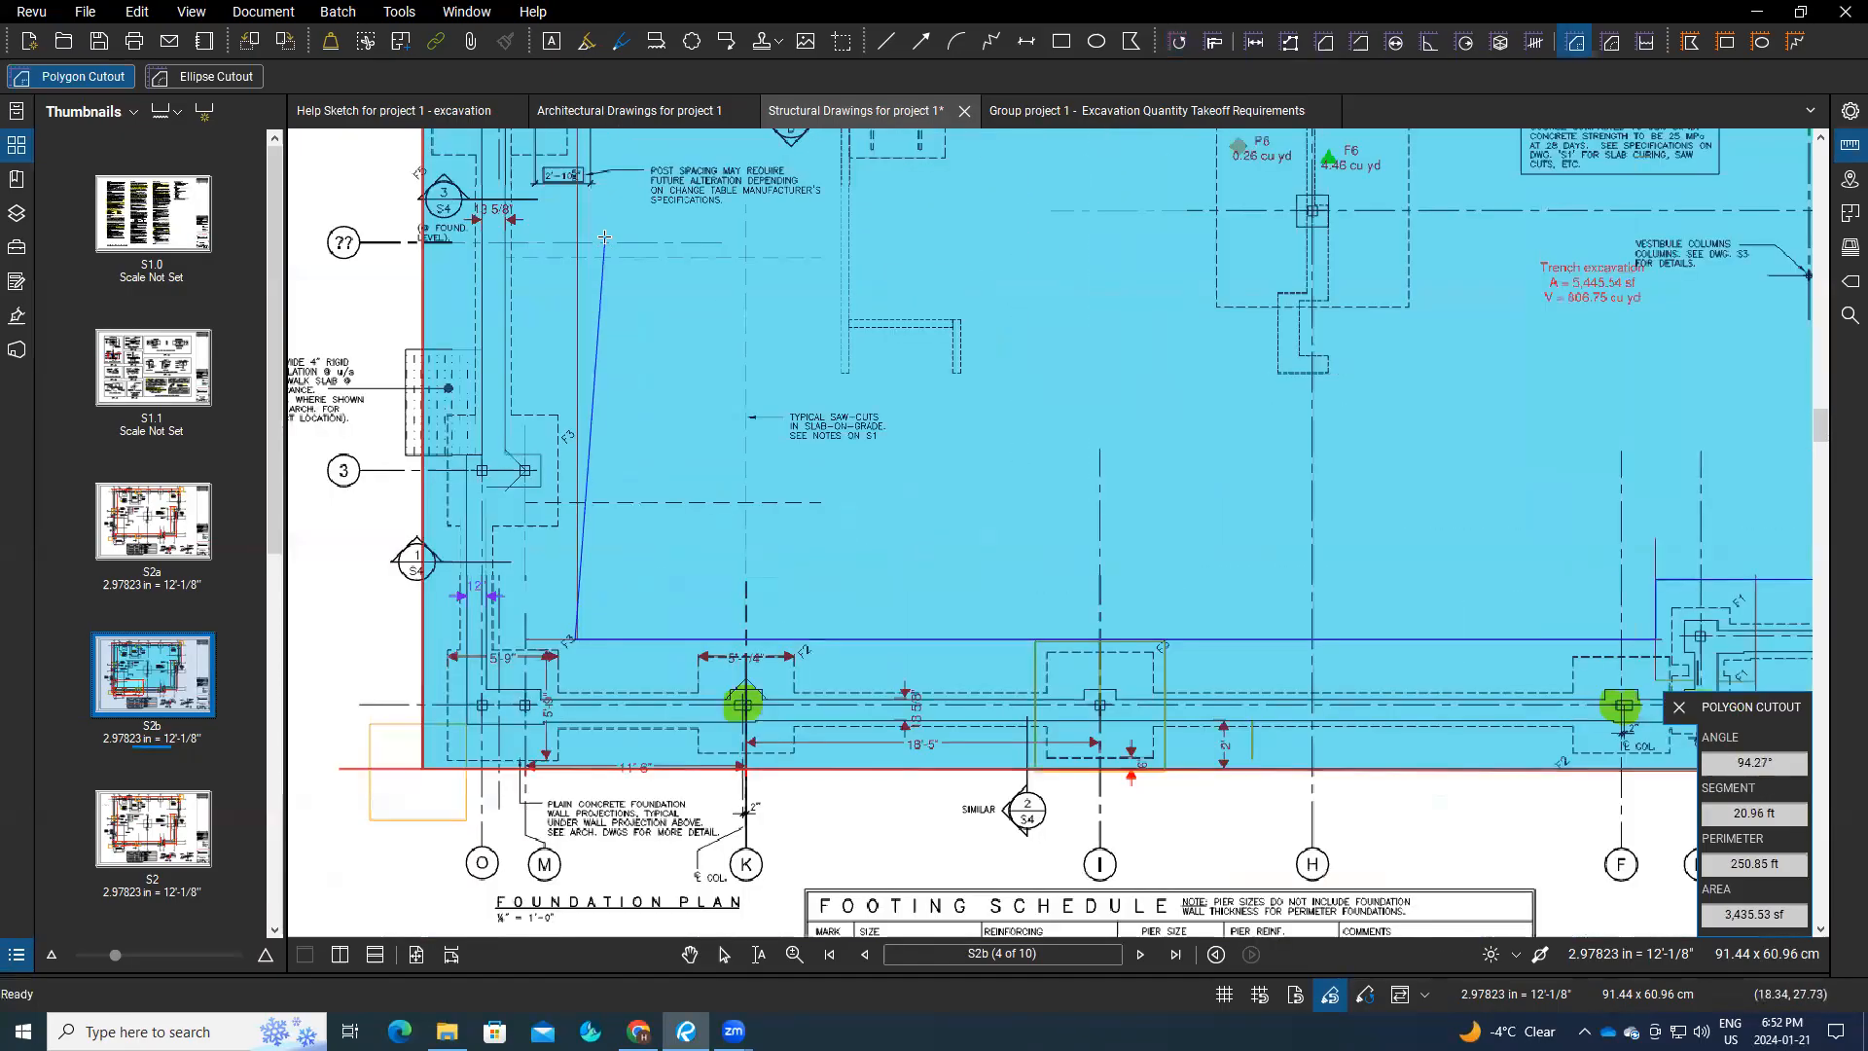
scroll(604, 237, "down", 2)
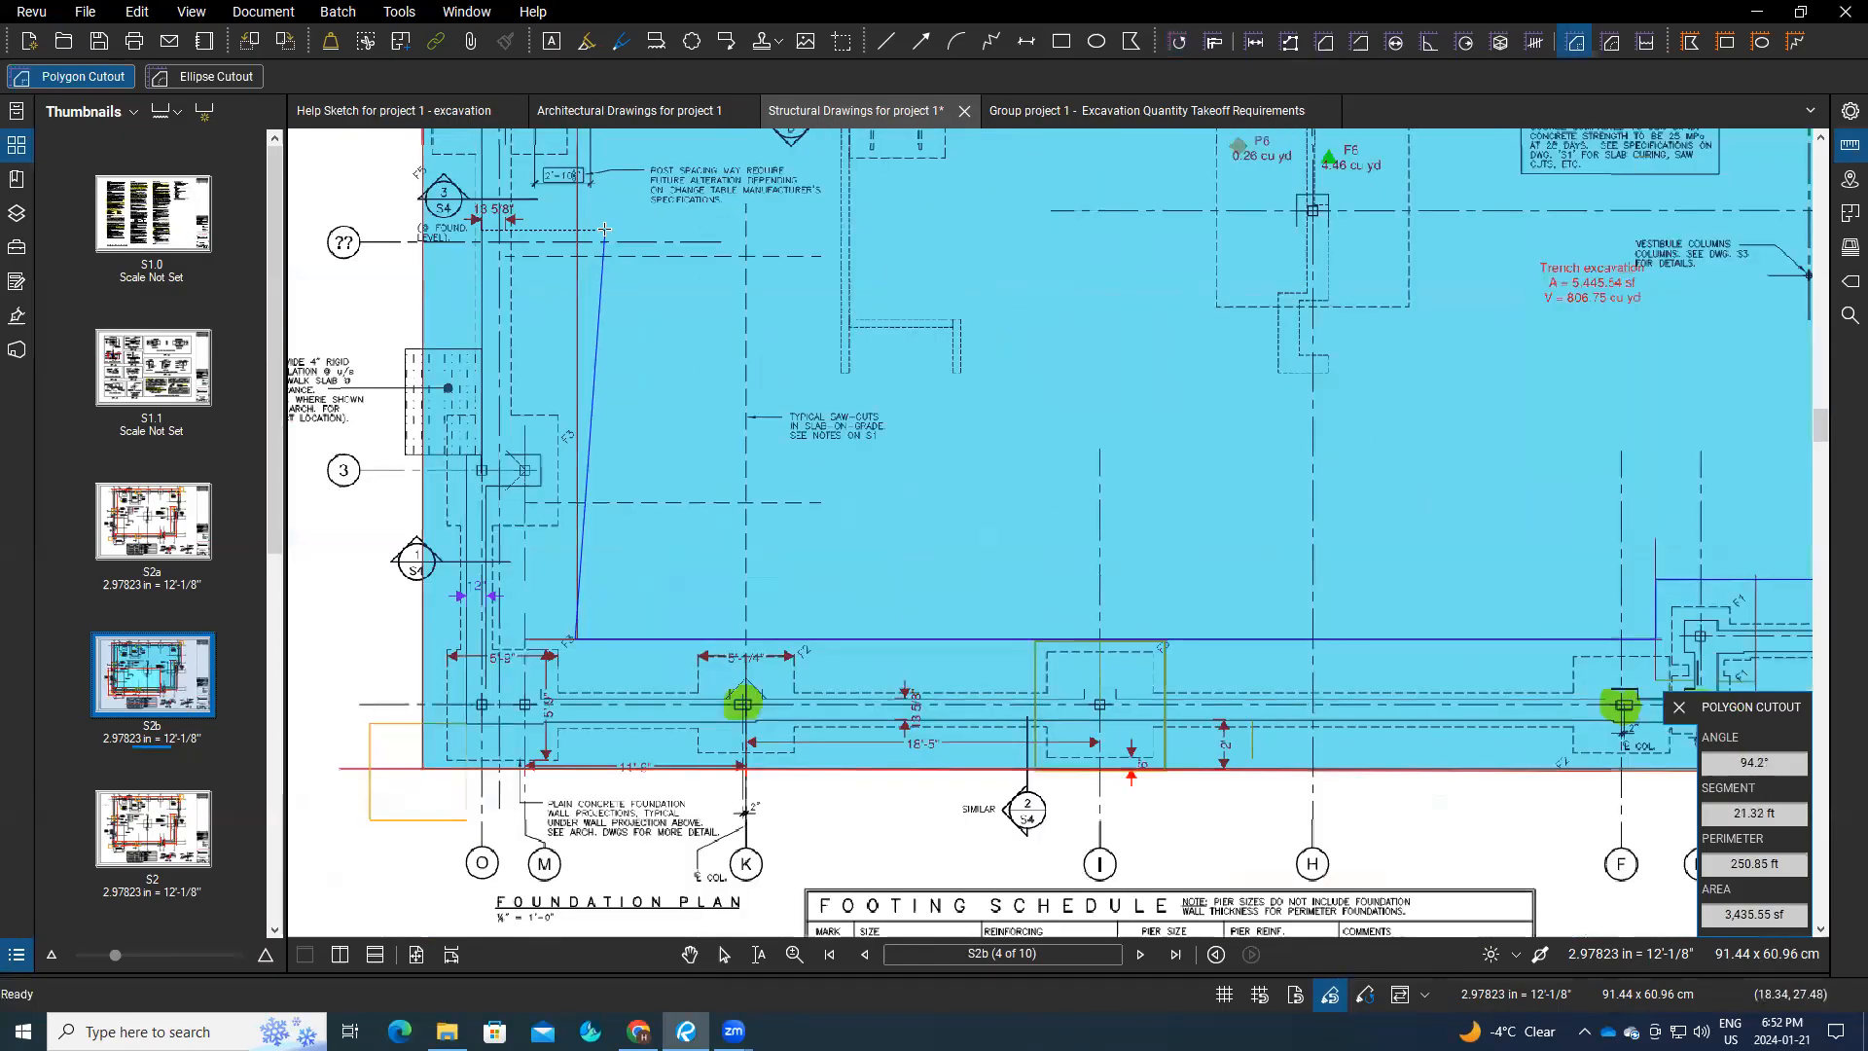
scroll(553, 228, "up", 5)
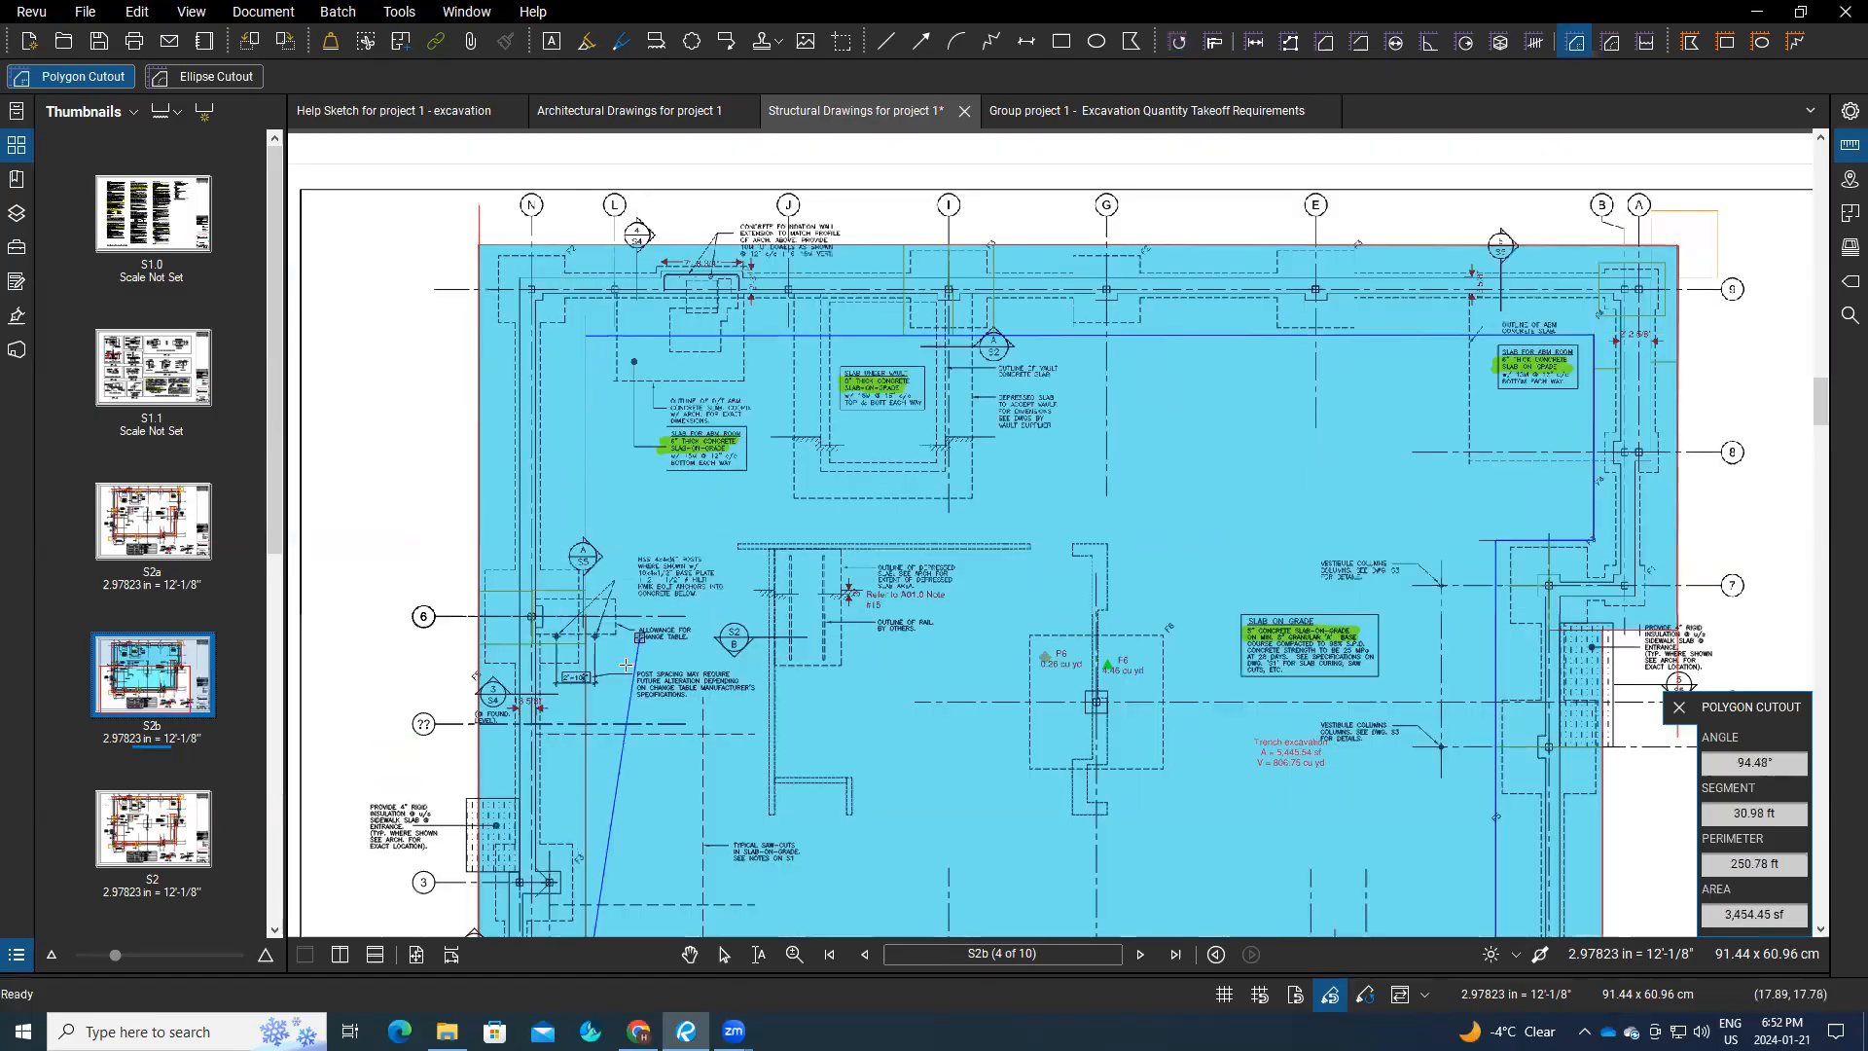
left_click(587, 357)
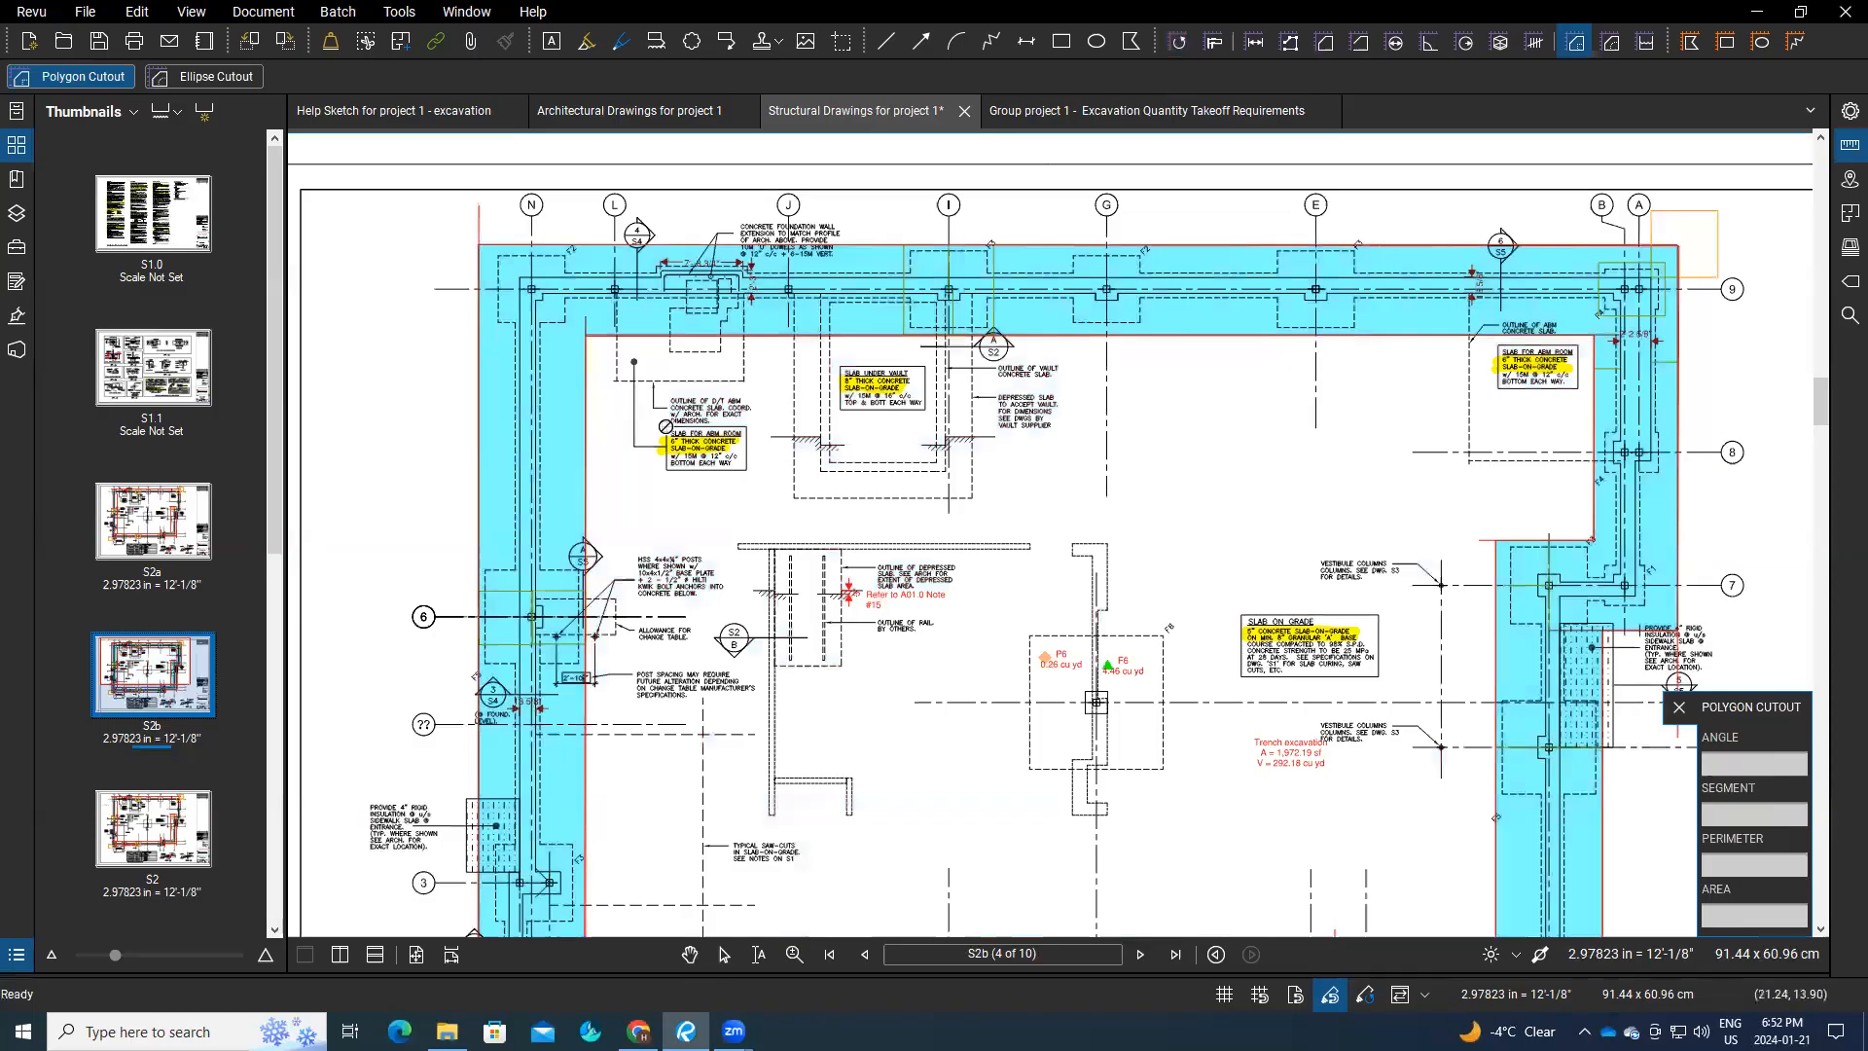
scroll(587, 357, "down", 3)
left_click(830, 725)
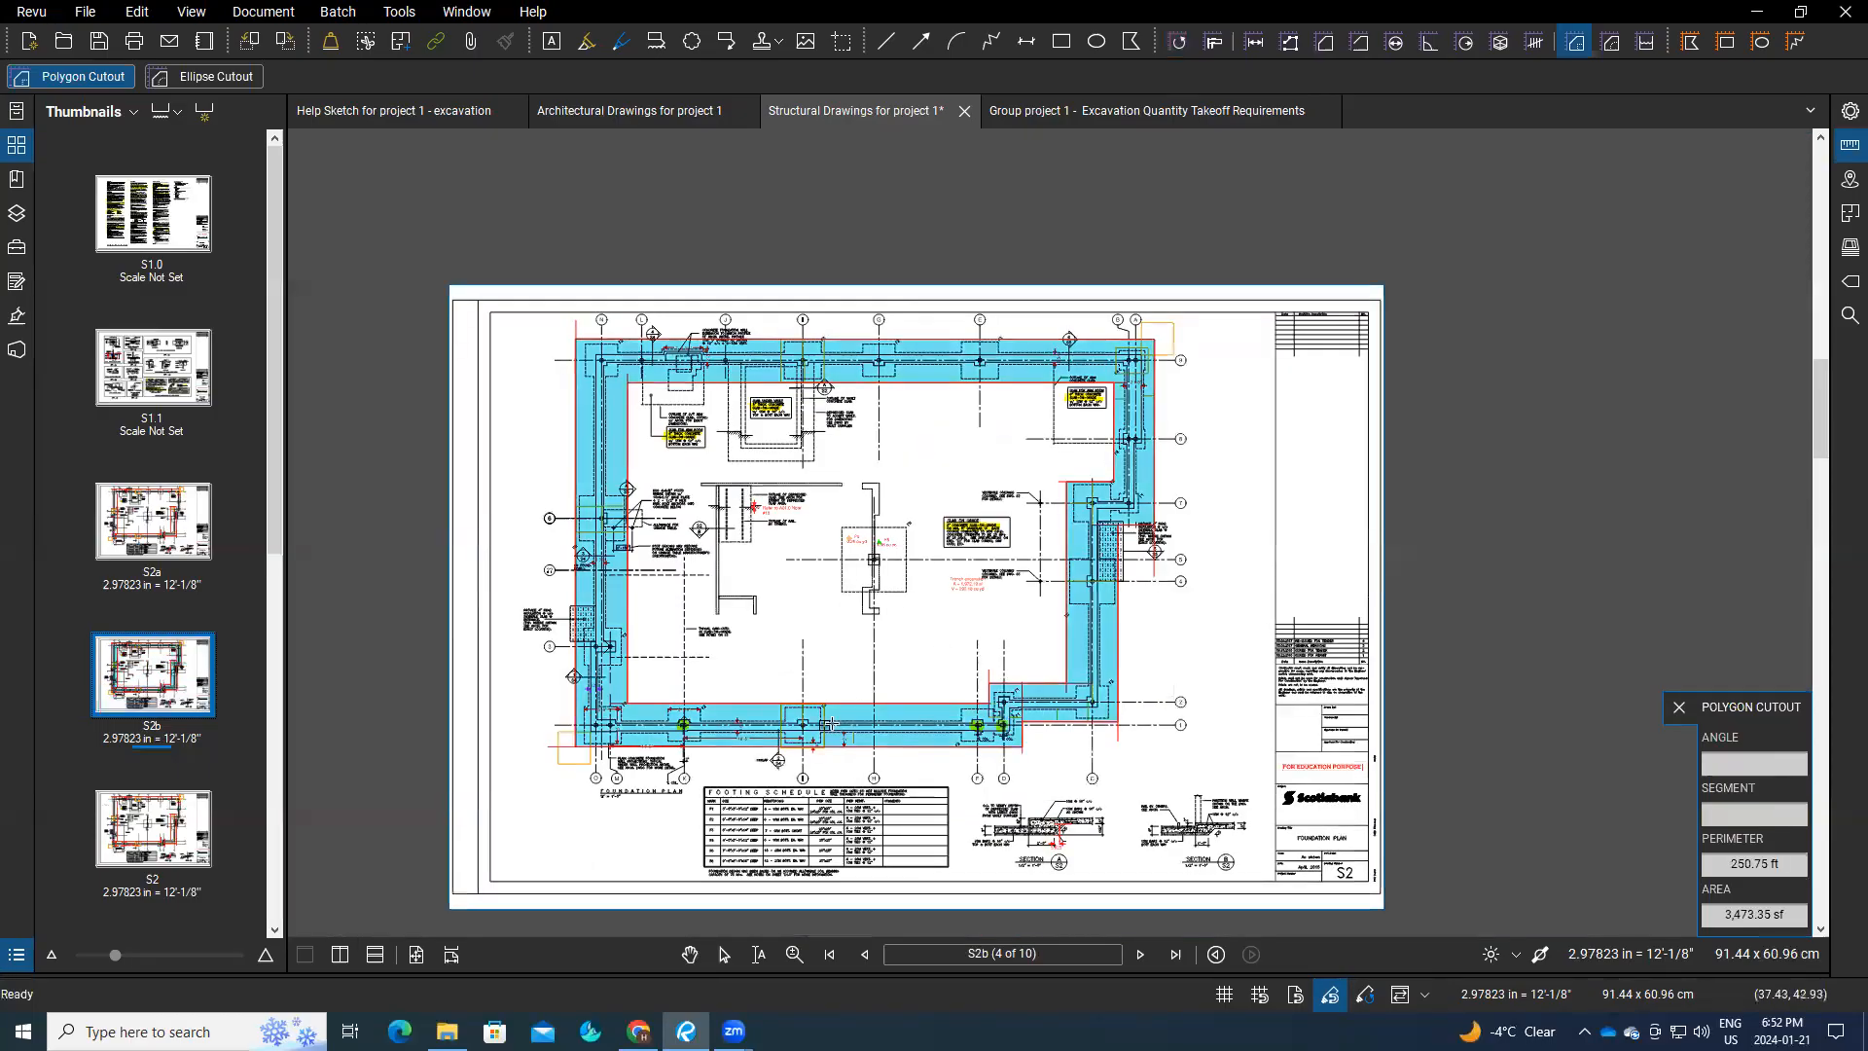
key("Escape")
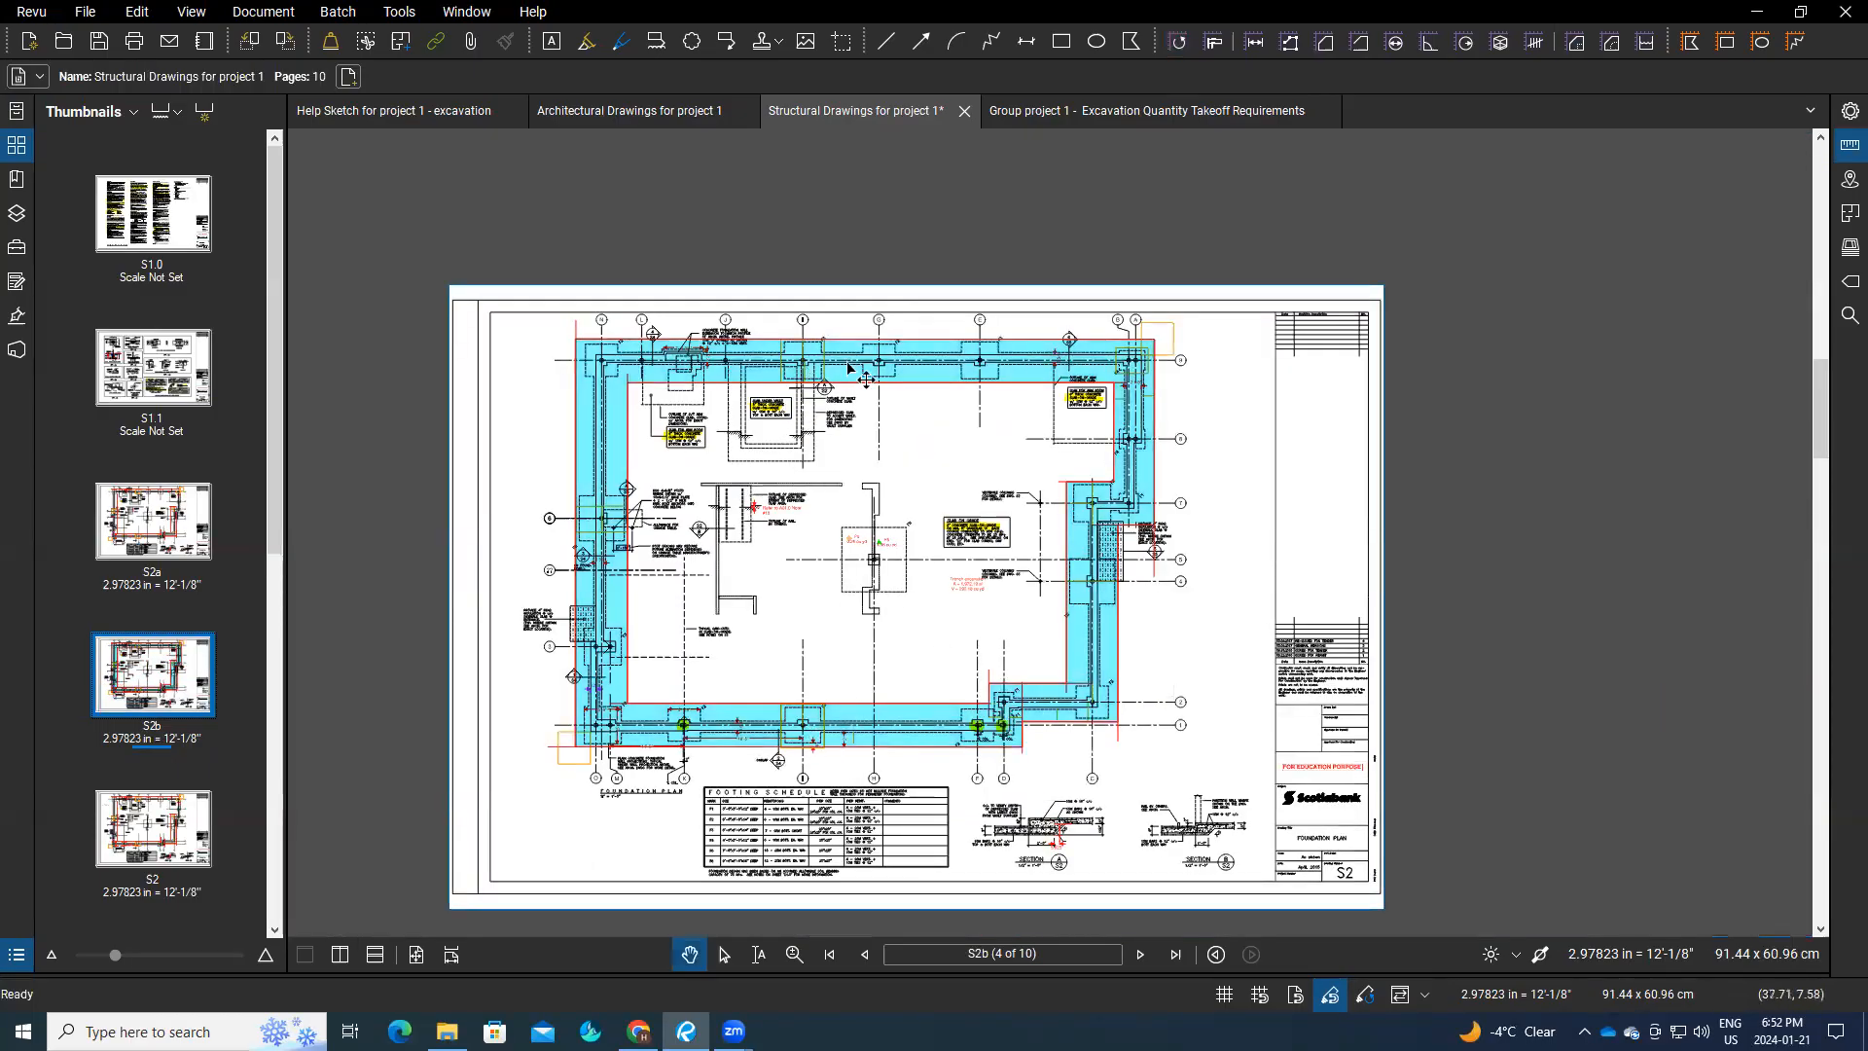
Step: Set the caption font size of the trench excavation area on plan S2b to 36
mouse_move(845, 374)
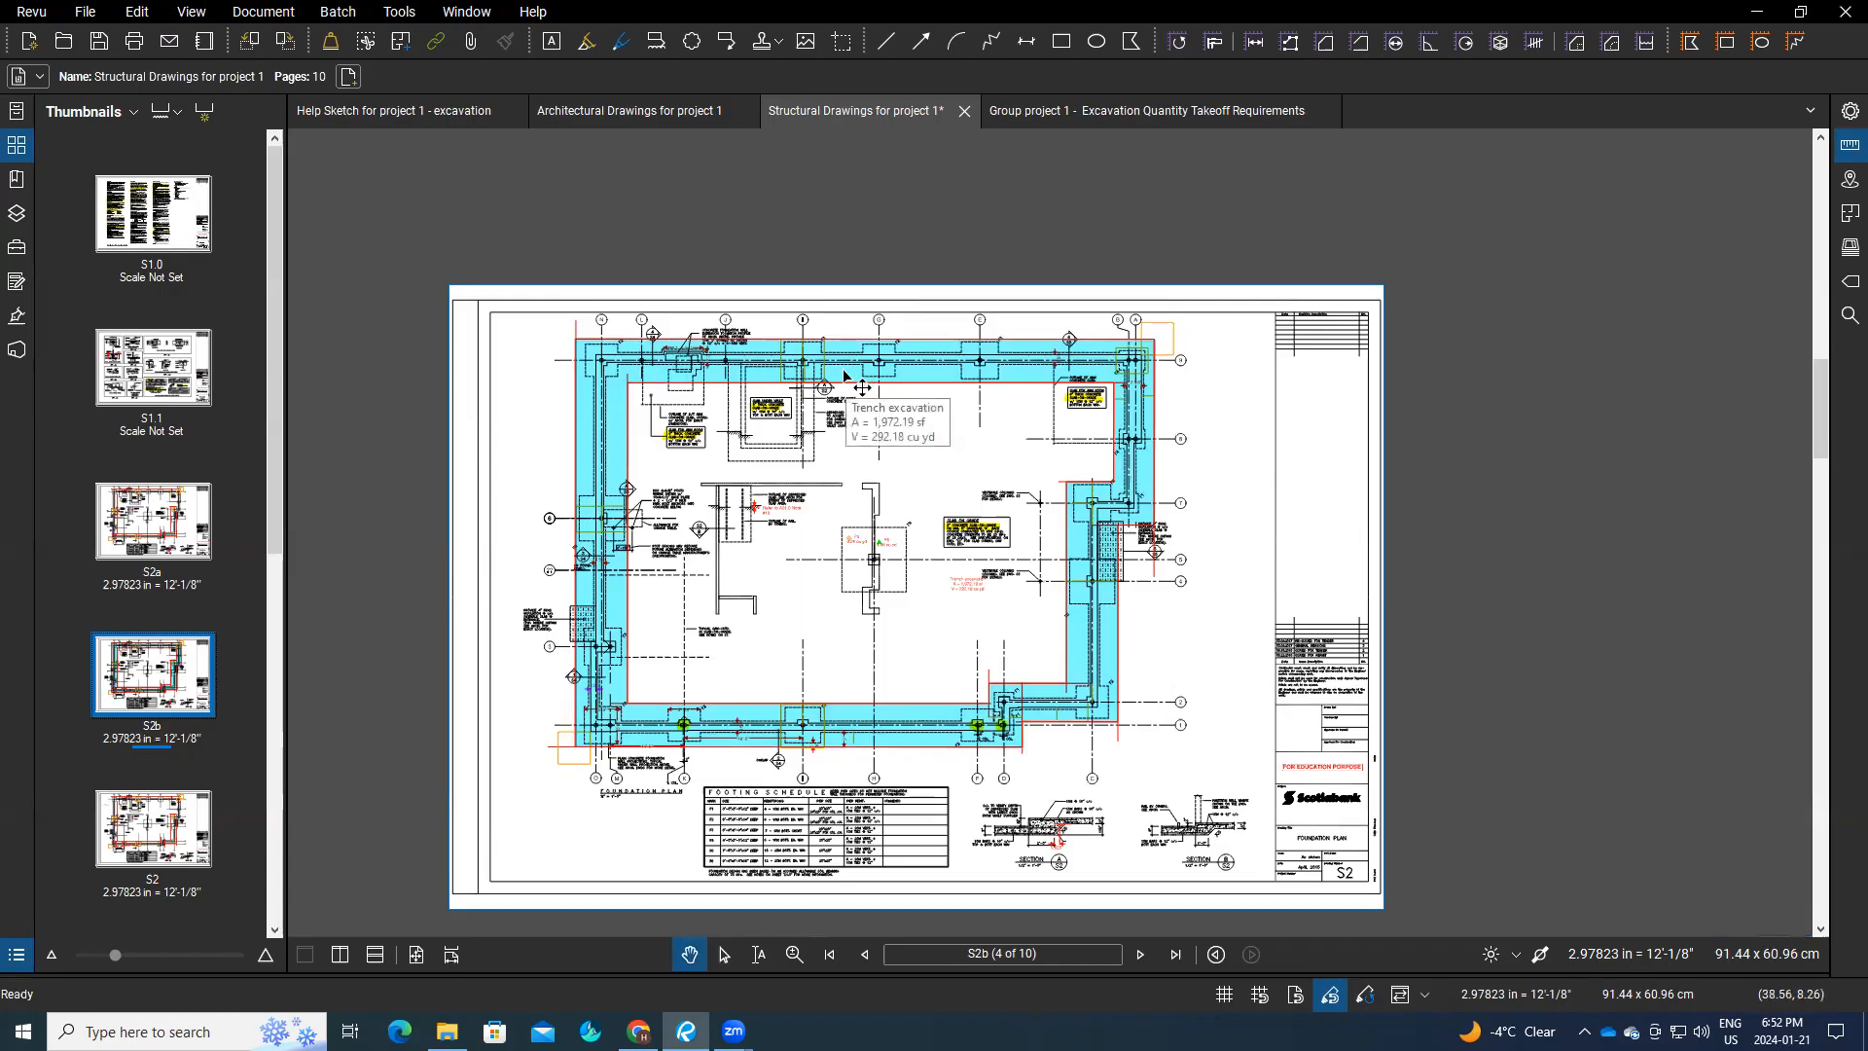
left_click(845, 374)
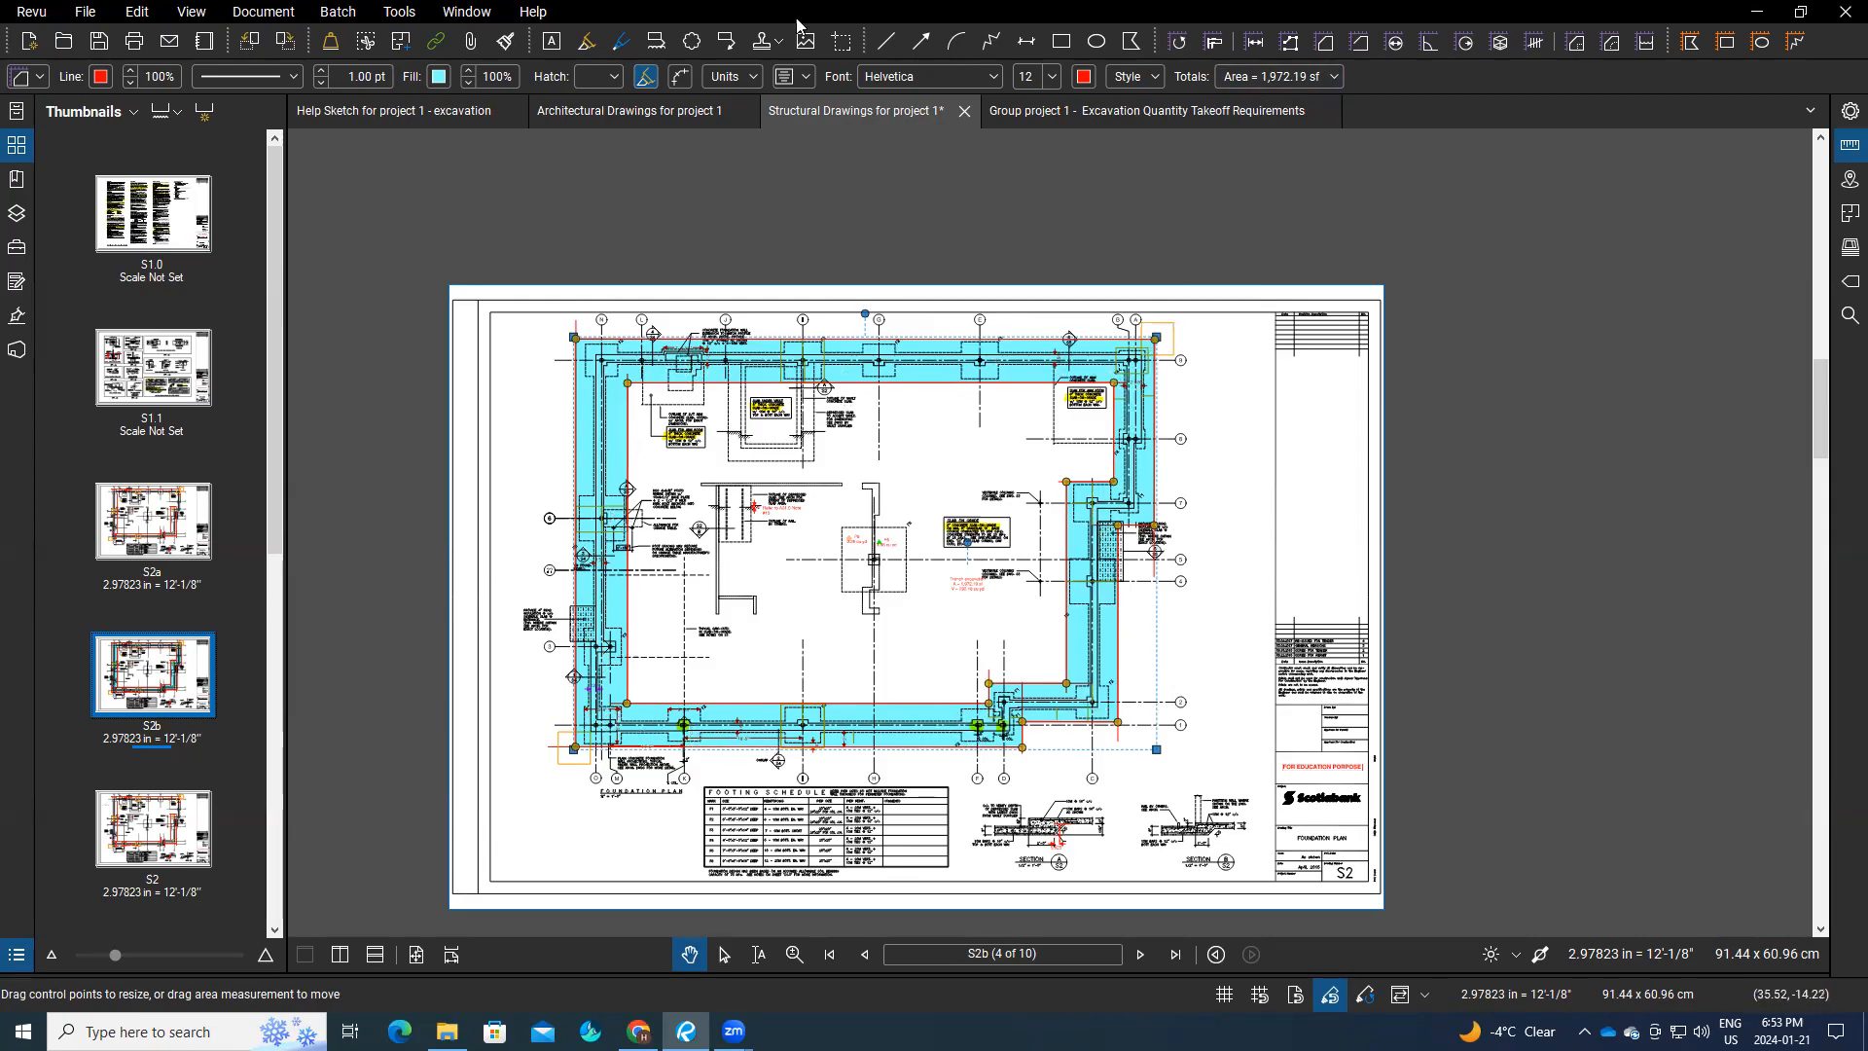
left_click(807, 78)
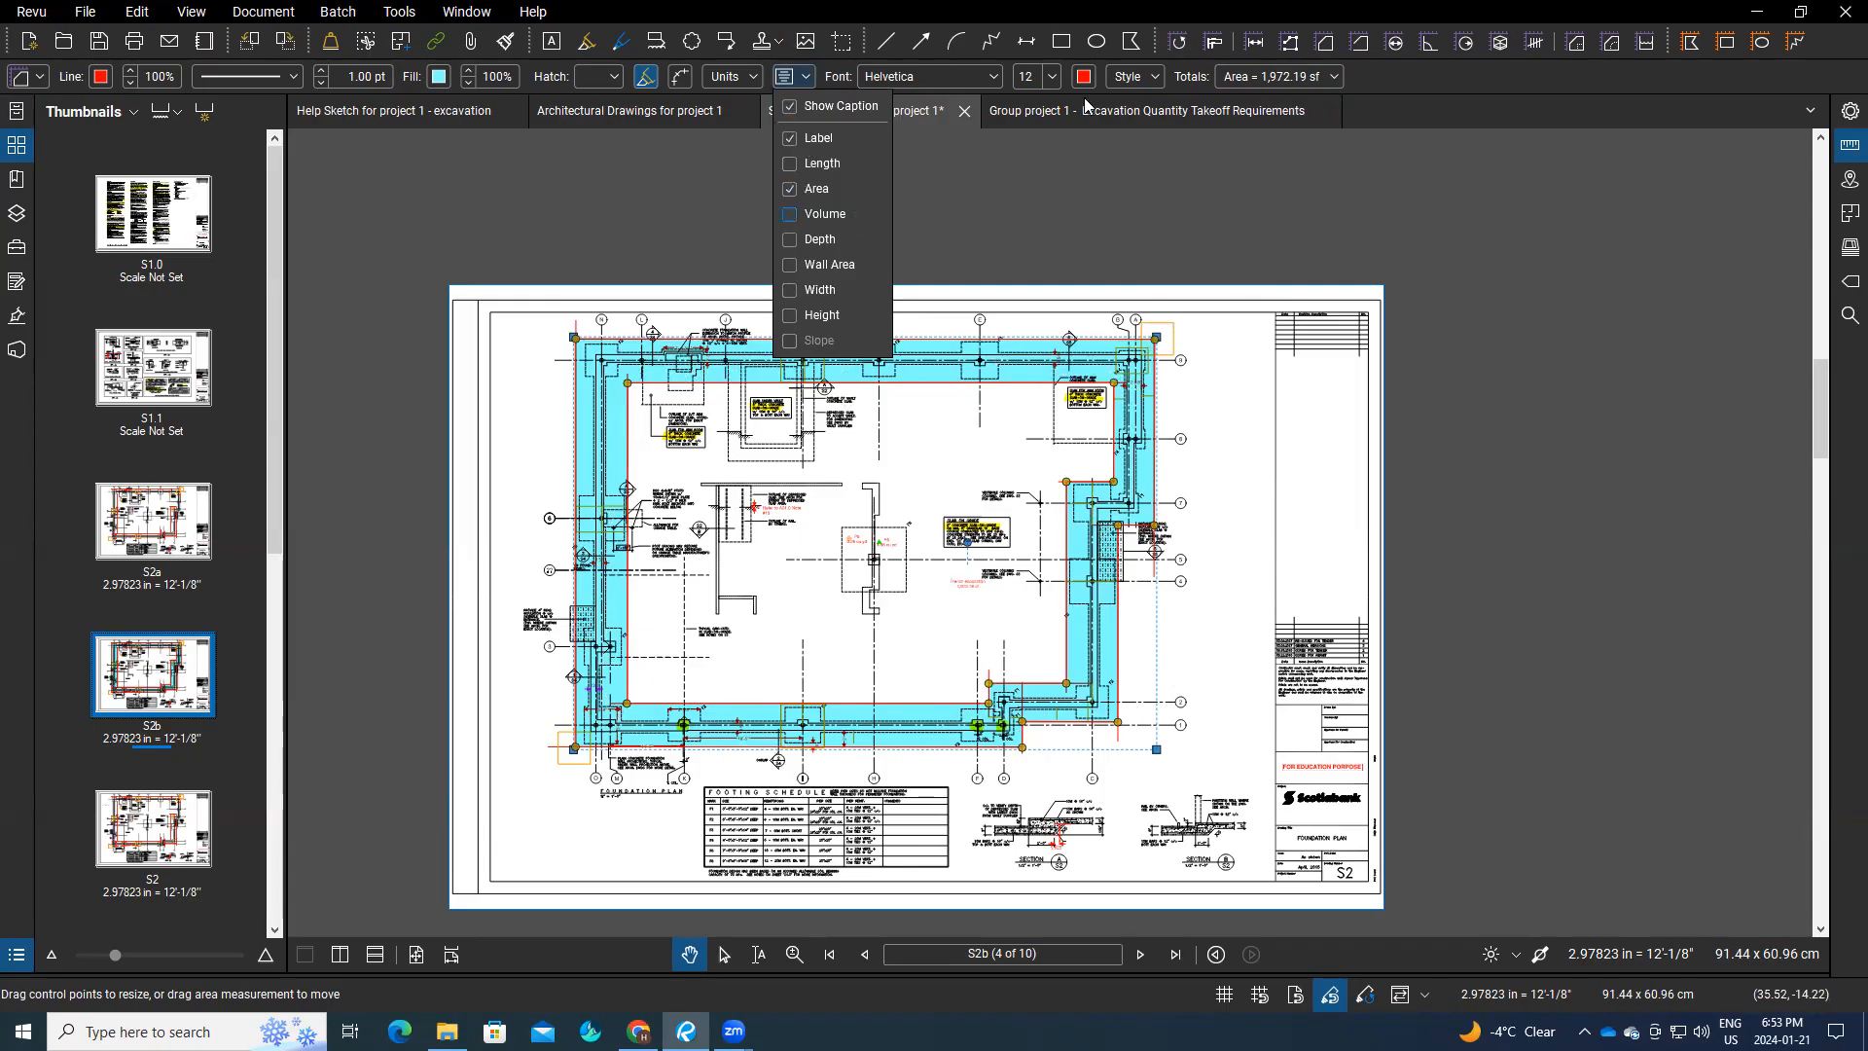
left_click(1051, 79)
left_click(1051, 78)
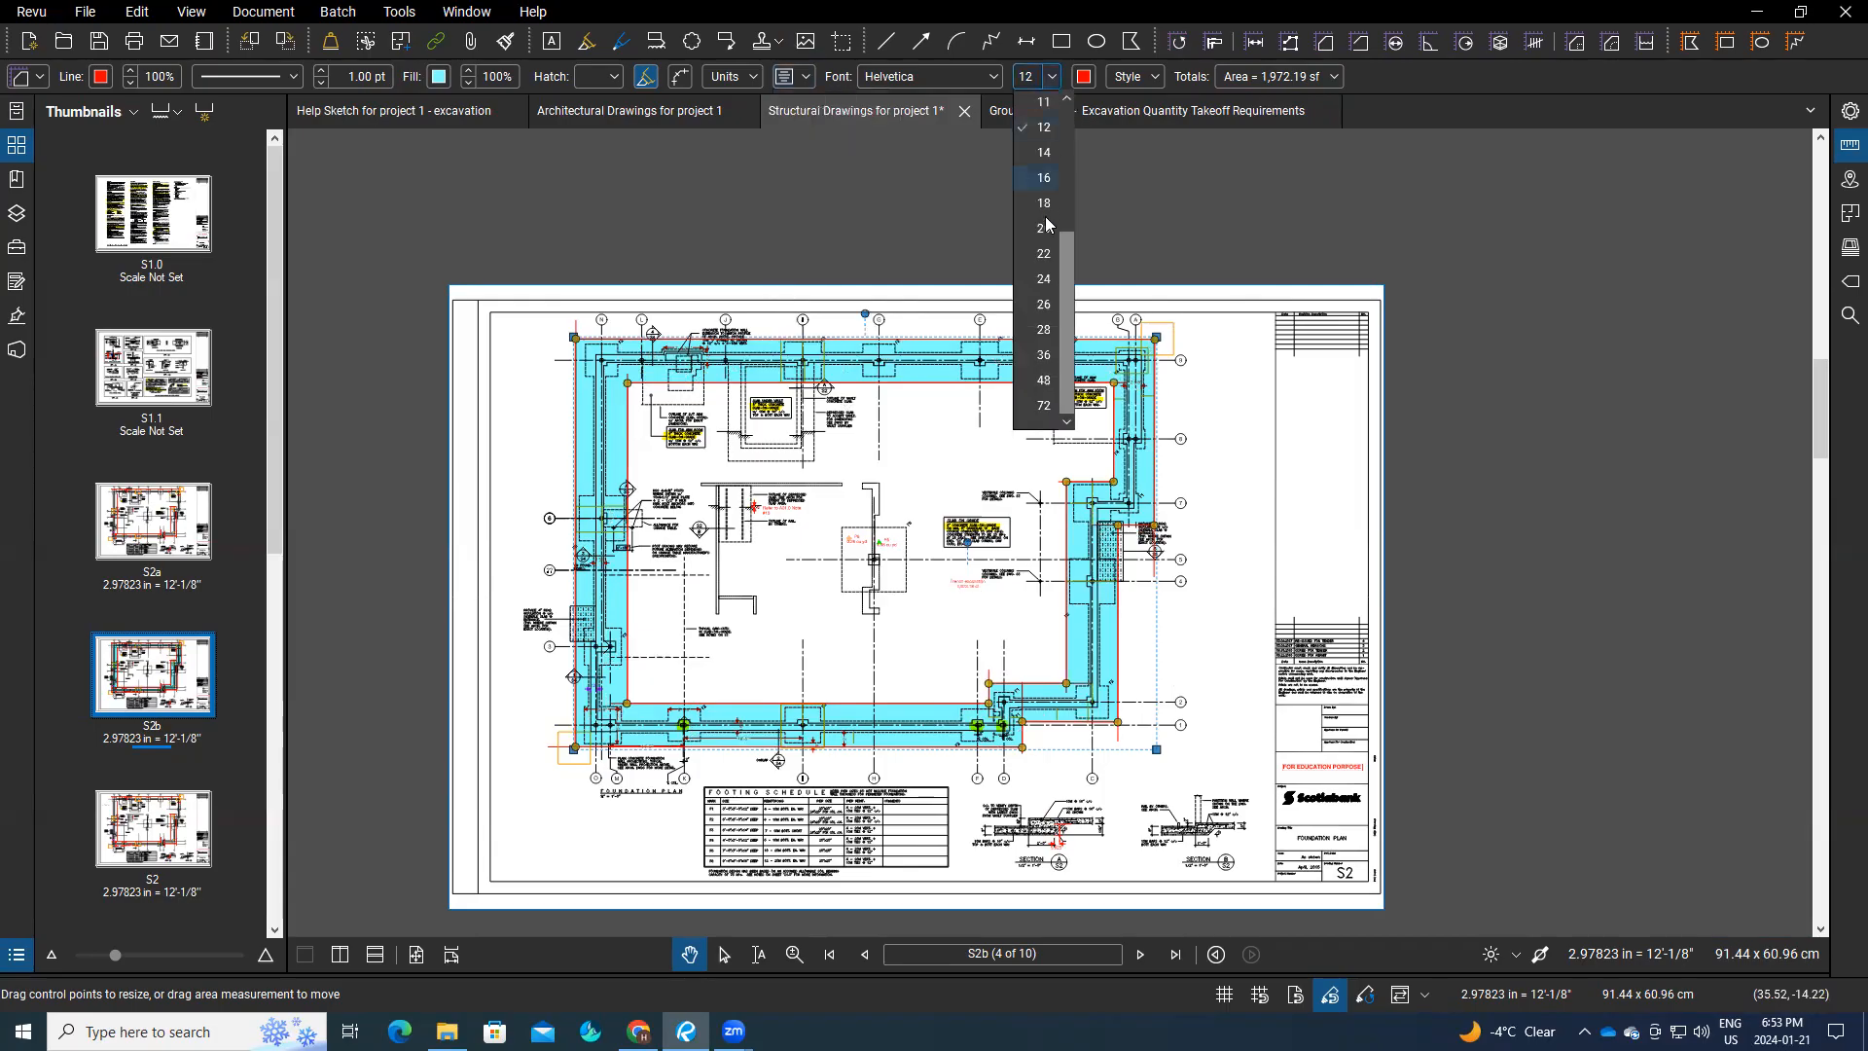
left_click(1044, 358)
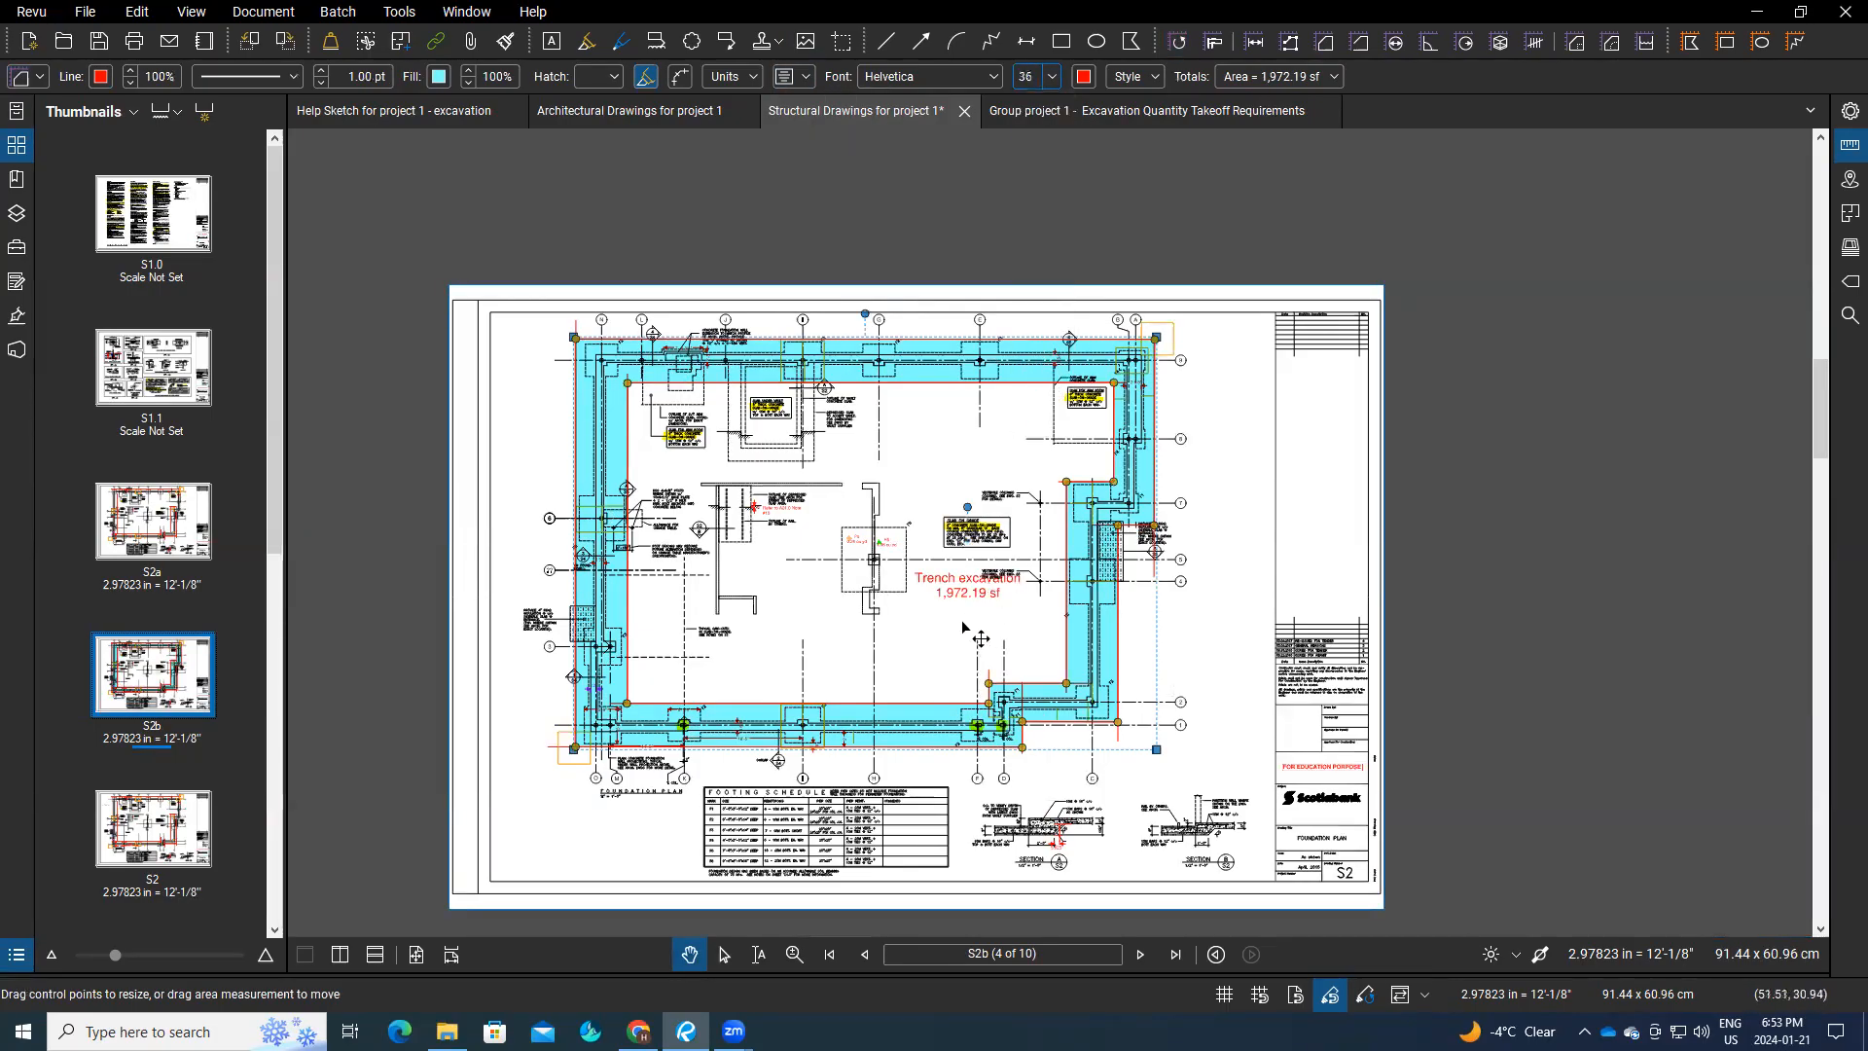
Step: Add the volume to the trench excavation area's caption
scroll(949, 629, "up", 2)
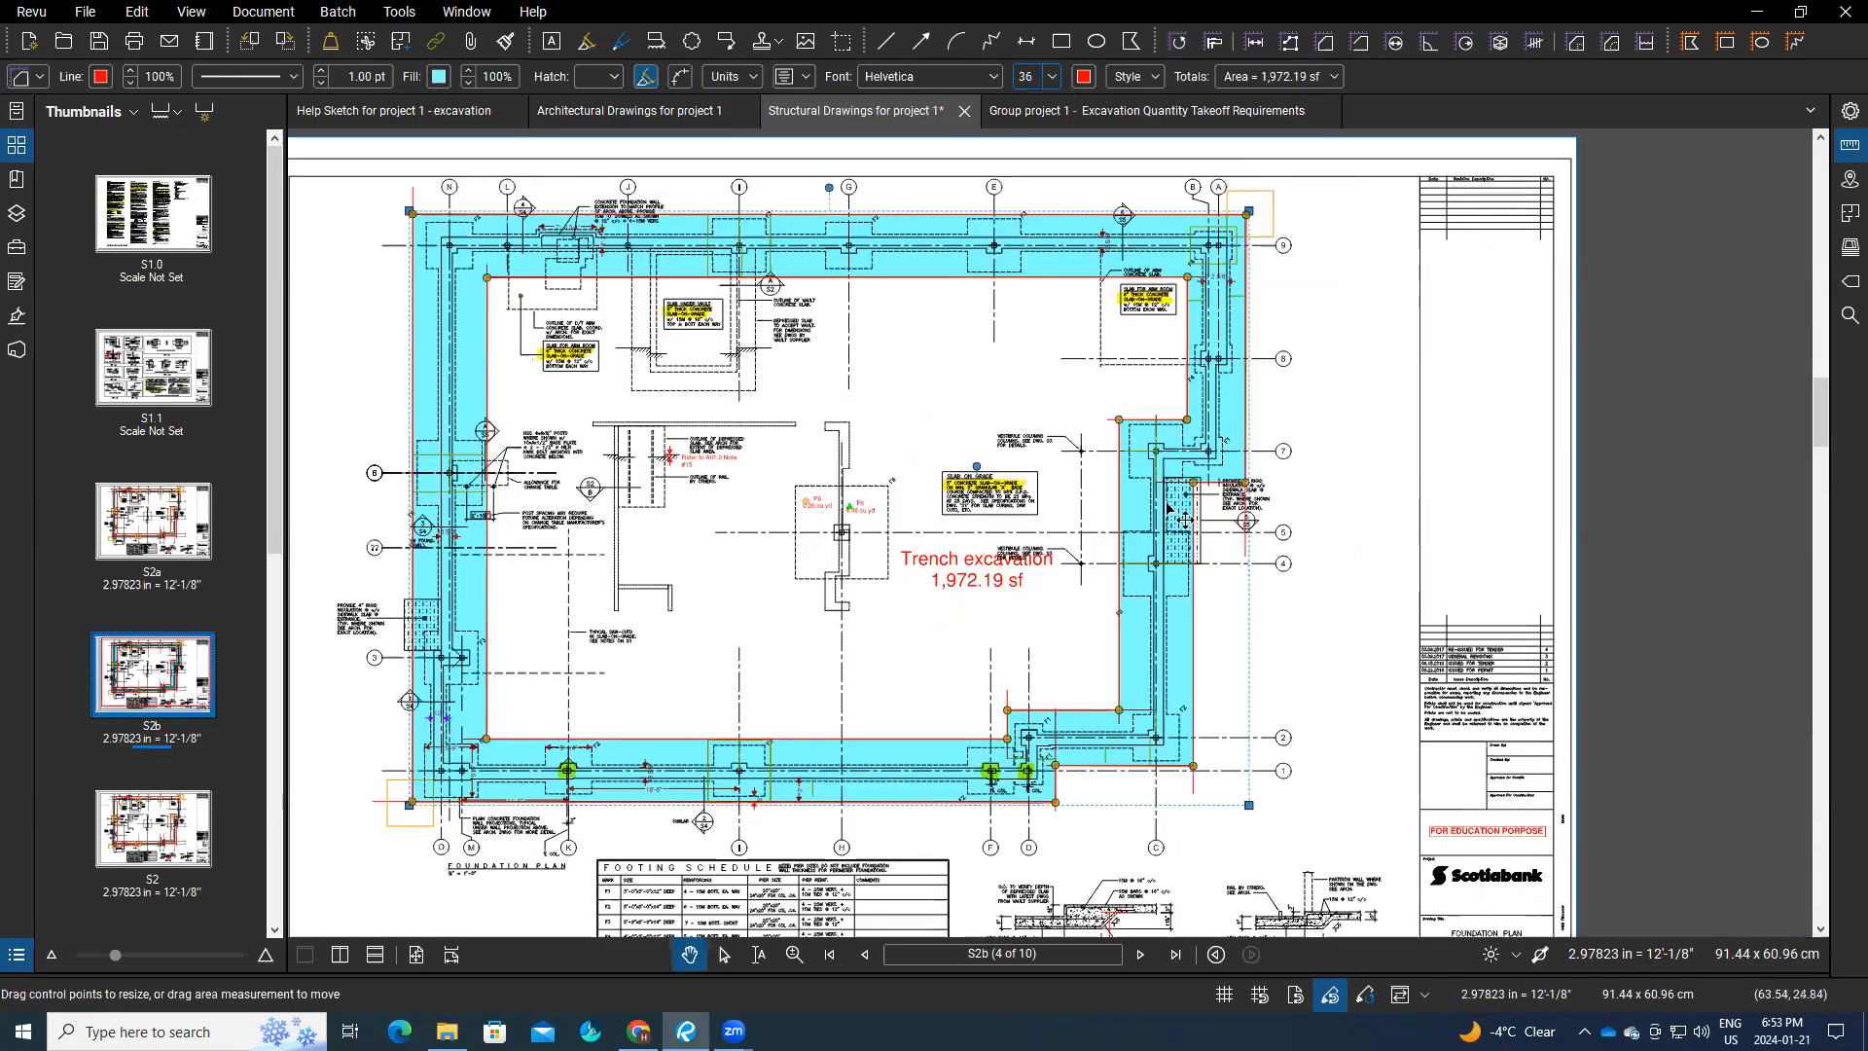
left_click(806, 75)
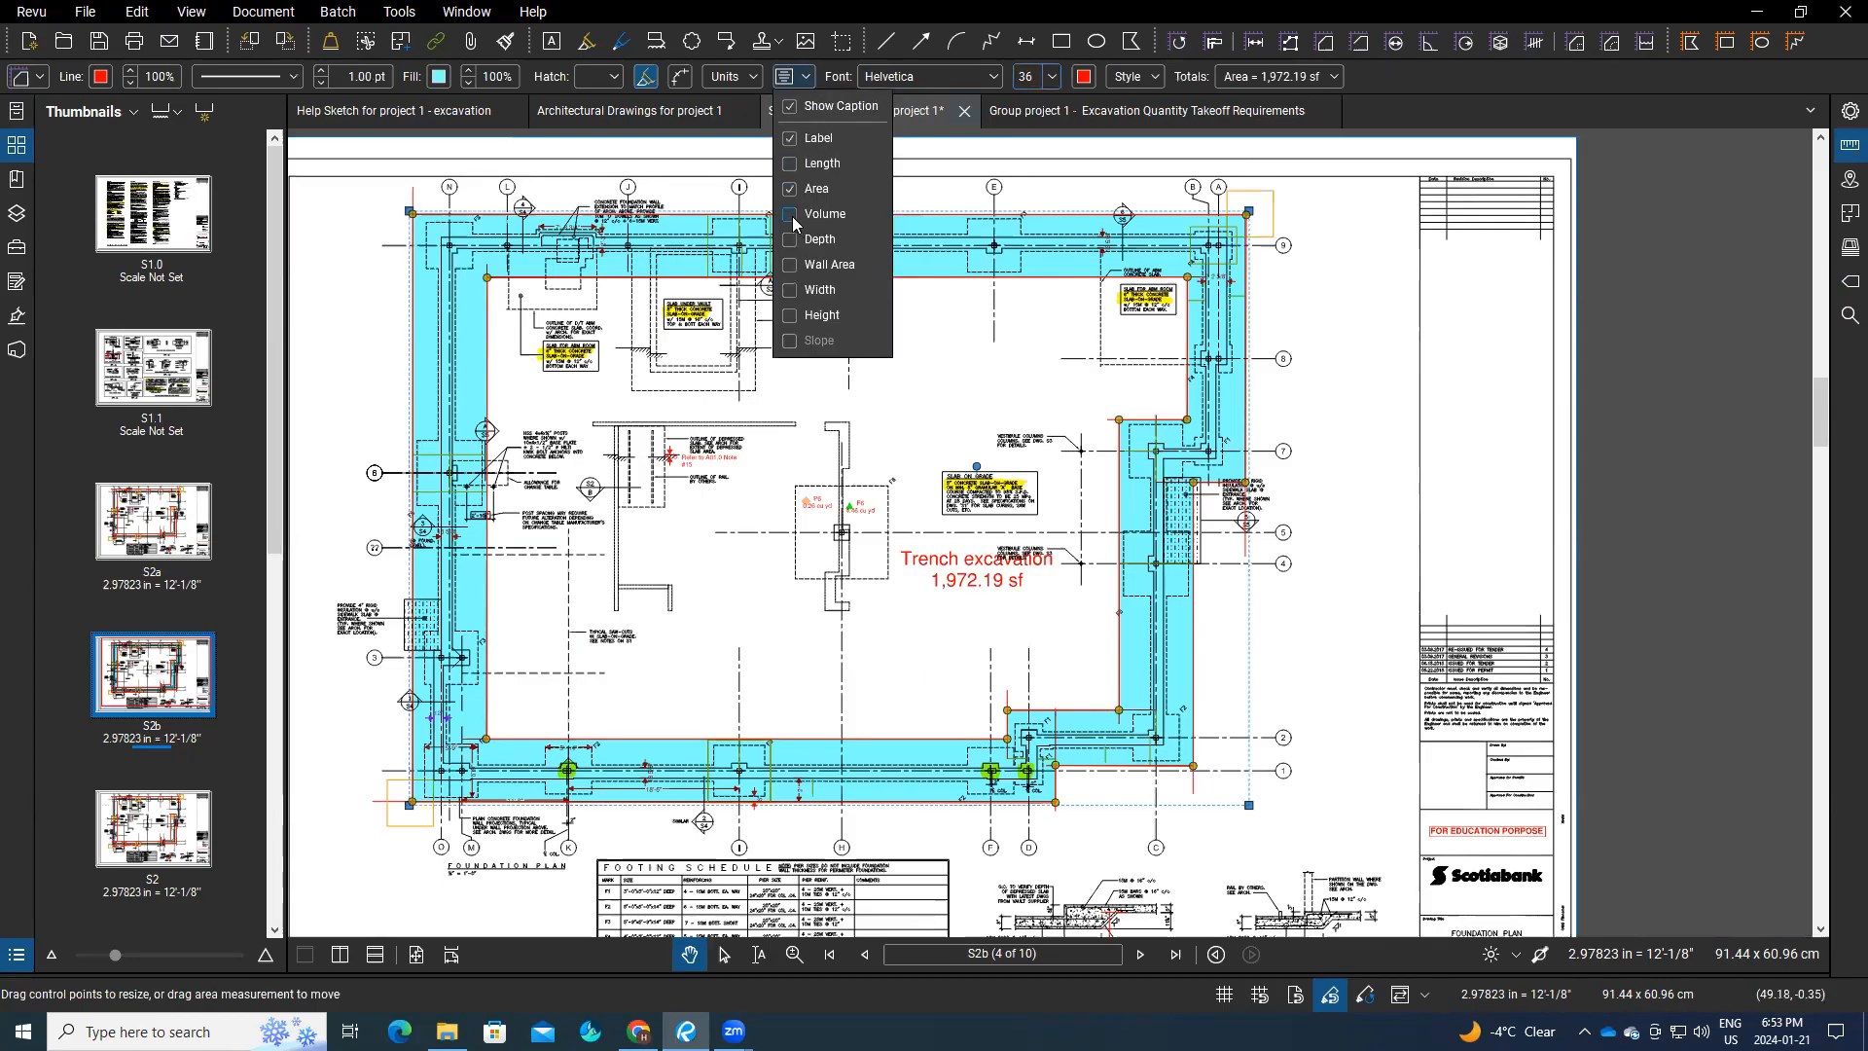
left_click(893, 655)
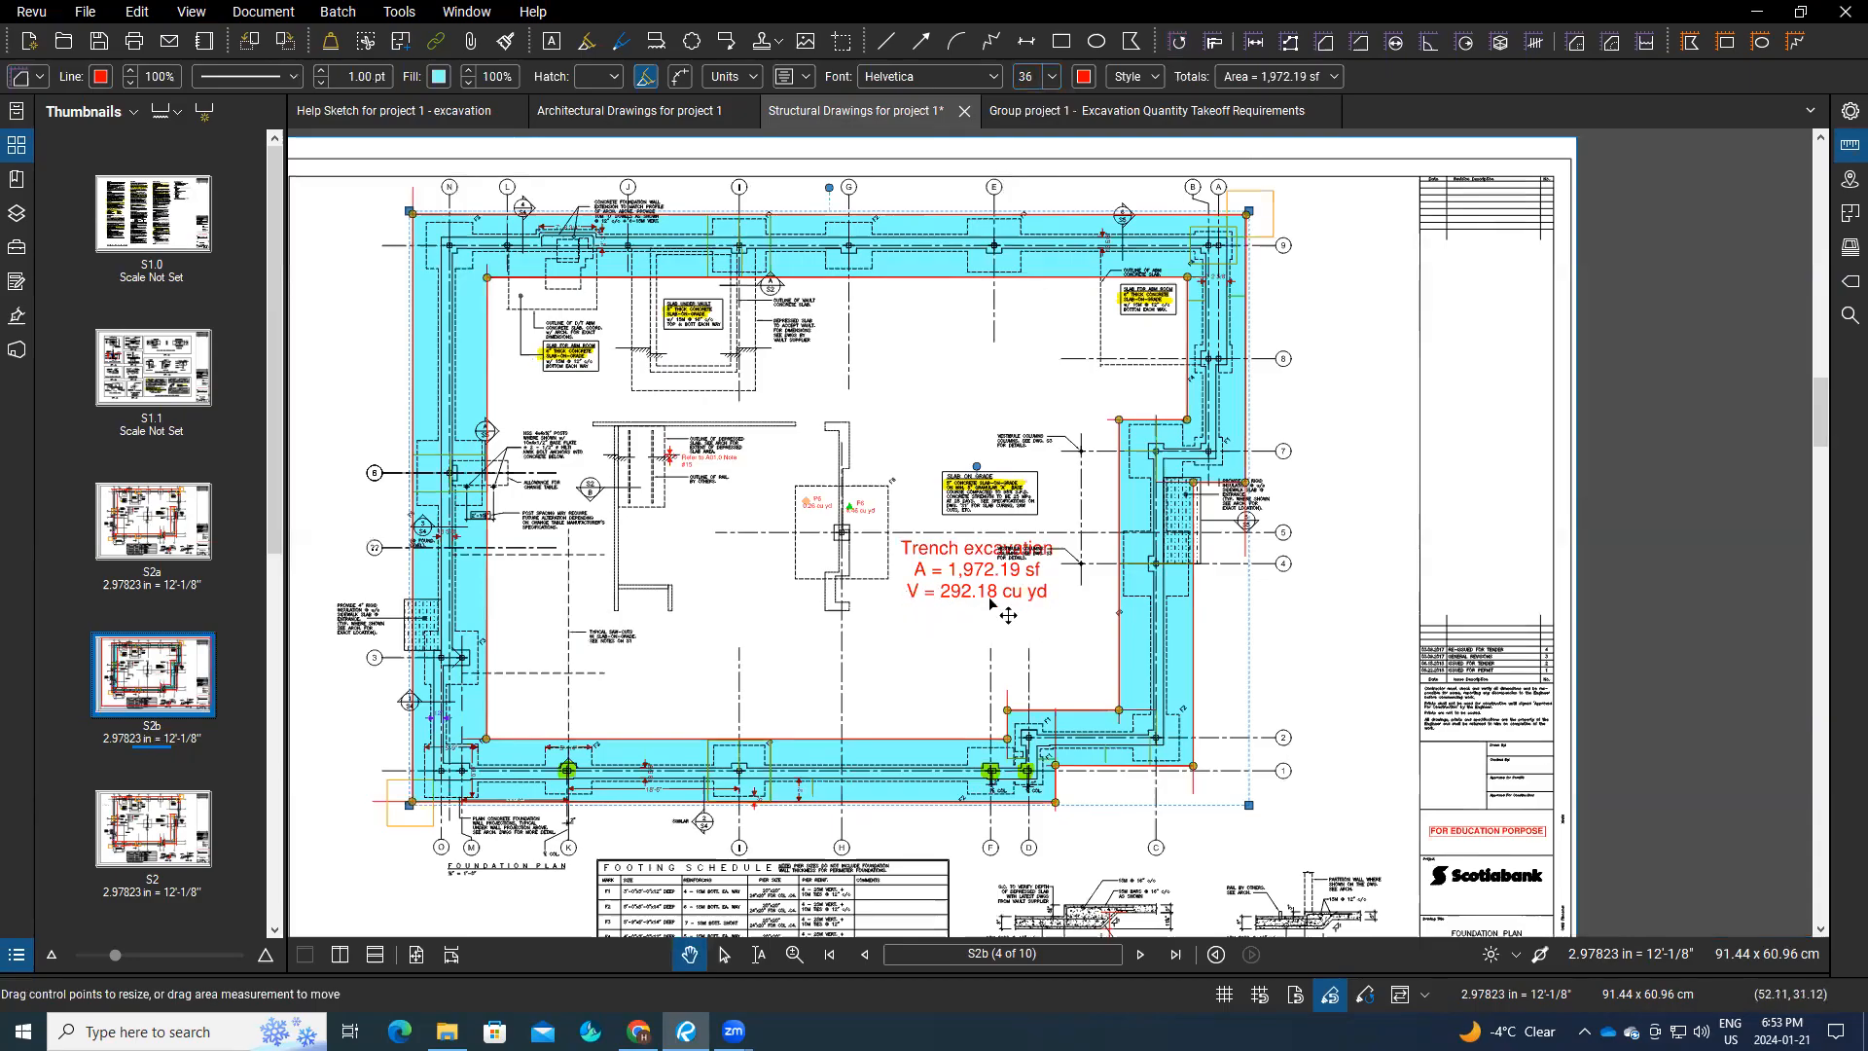
Step: Review the trench excavation area's measurement properties and its caption on the plan
left_click(1849, 147)
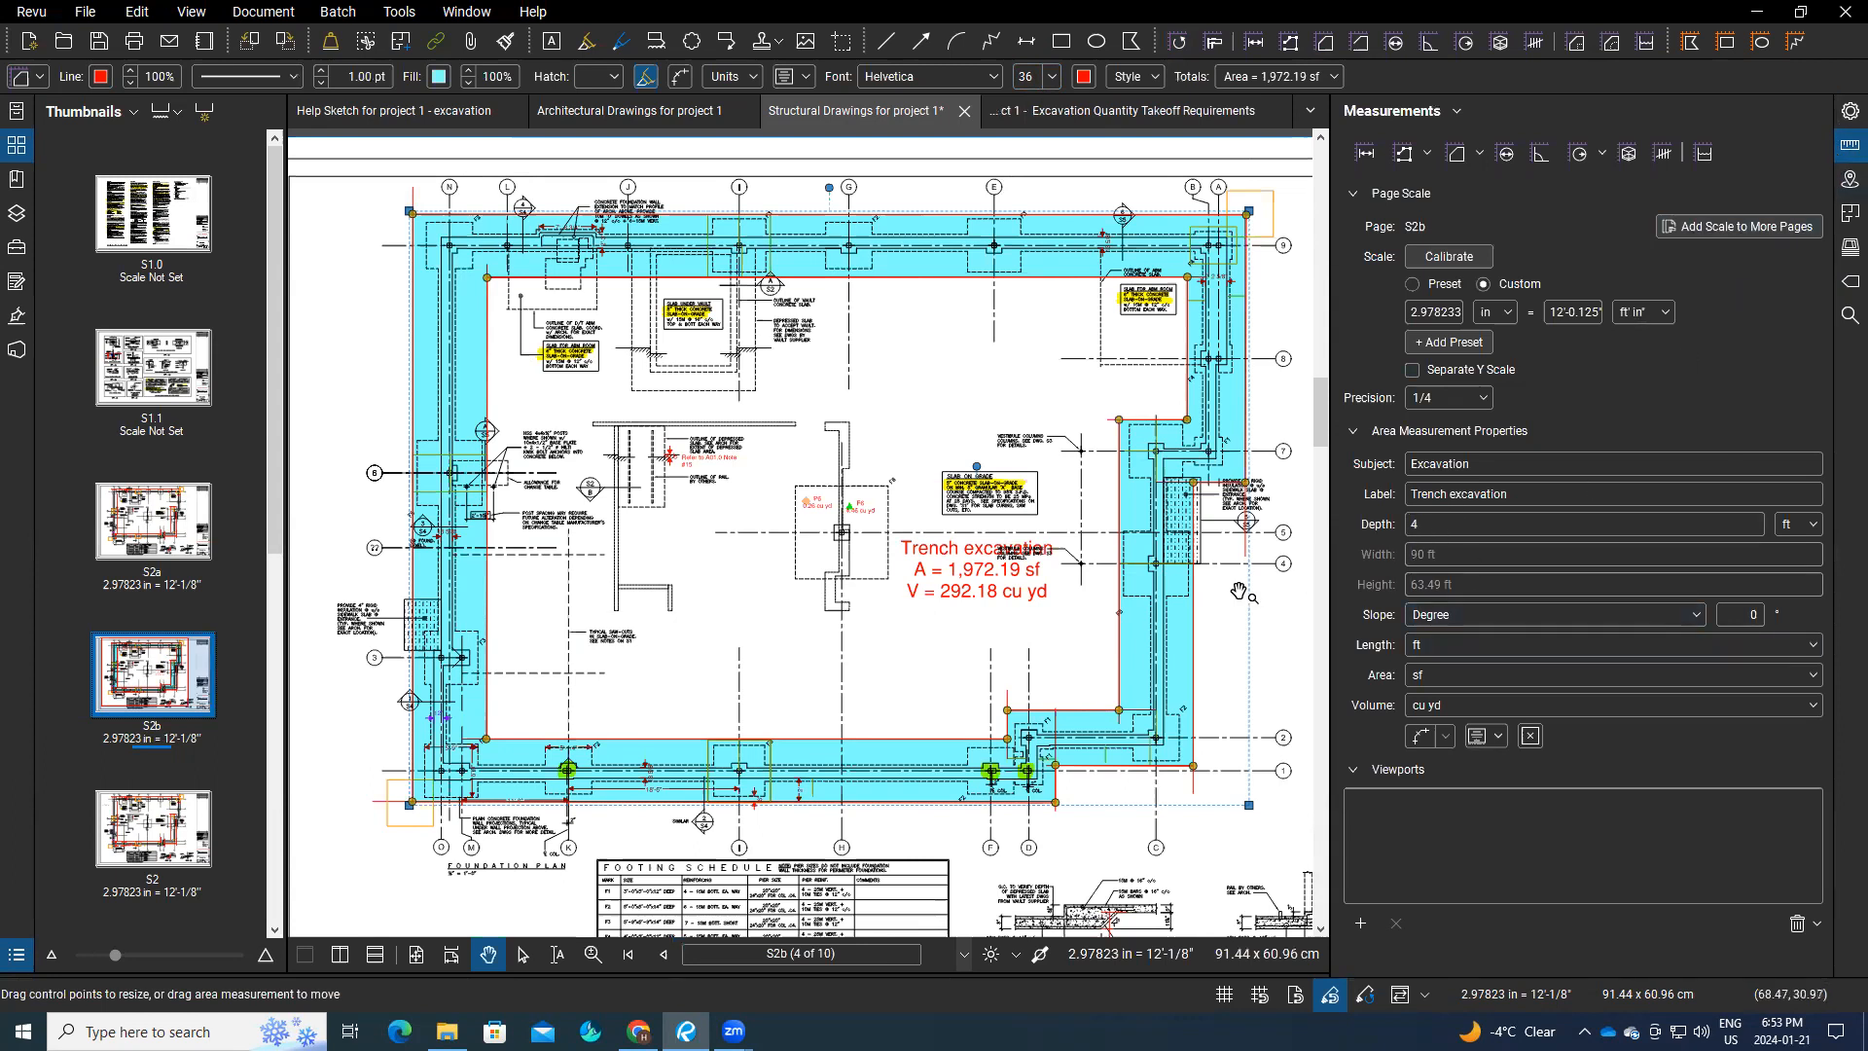
scroll(991, 616, "down", 2)
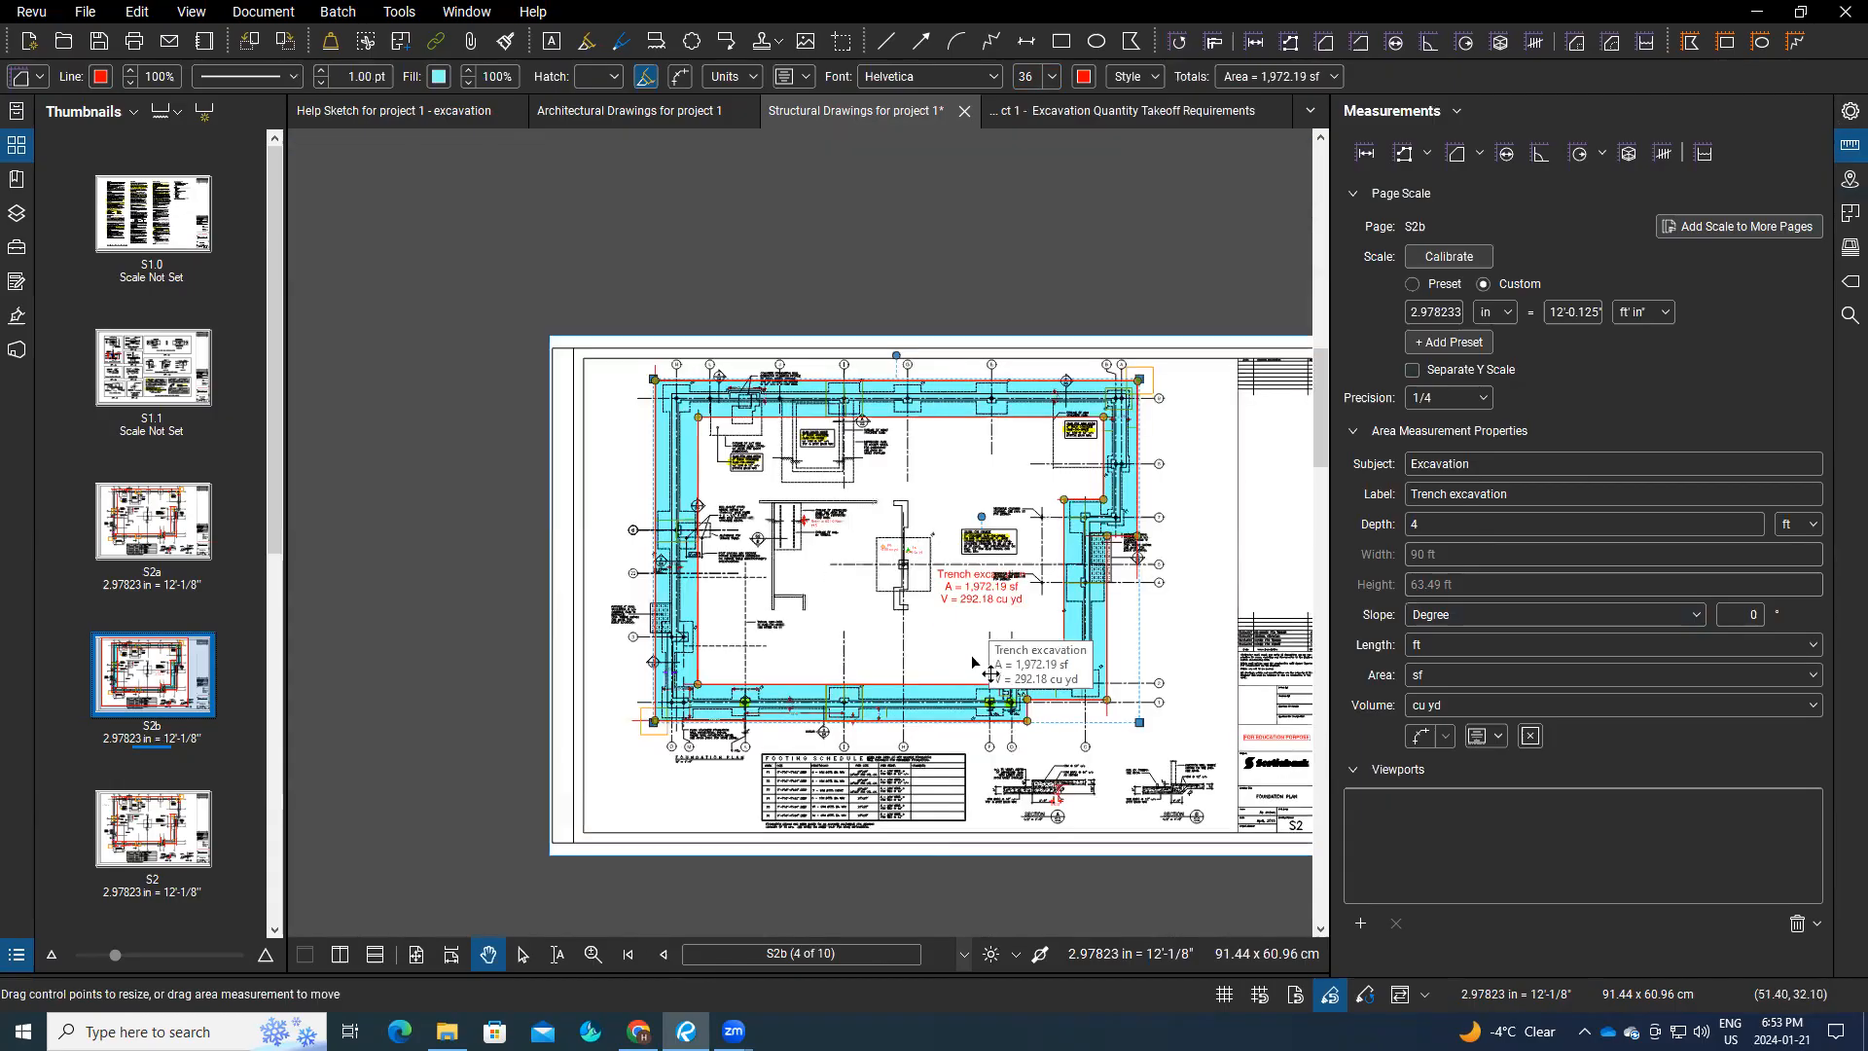
left_click(1163, 610)
scroll(966, 635, "up", 2)
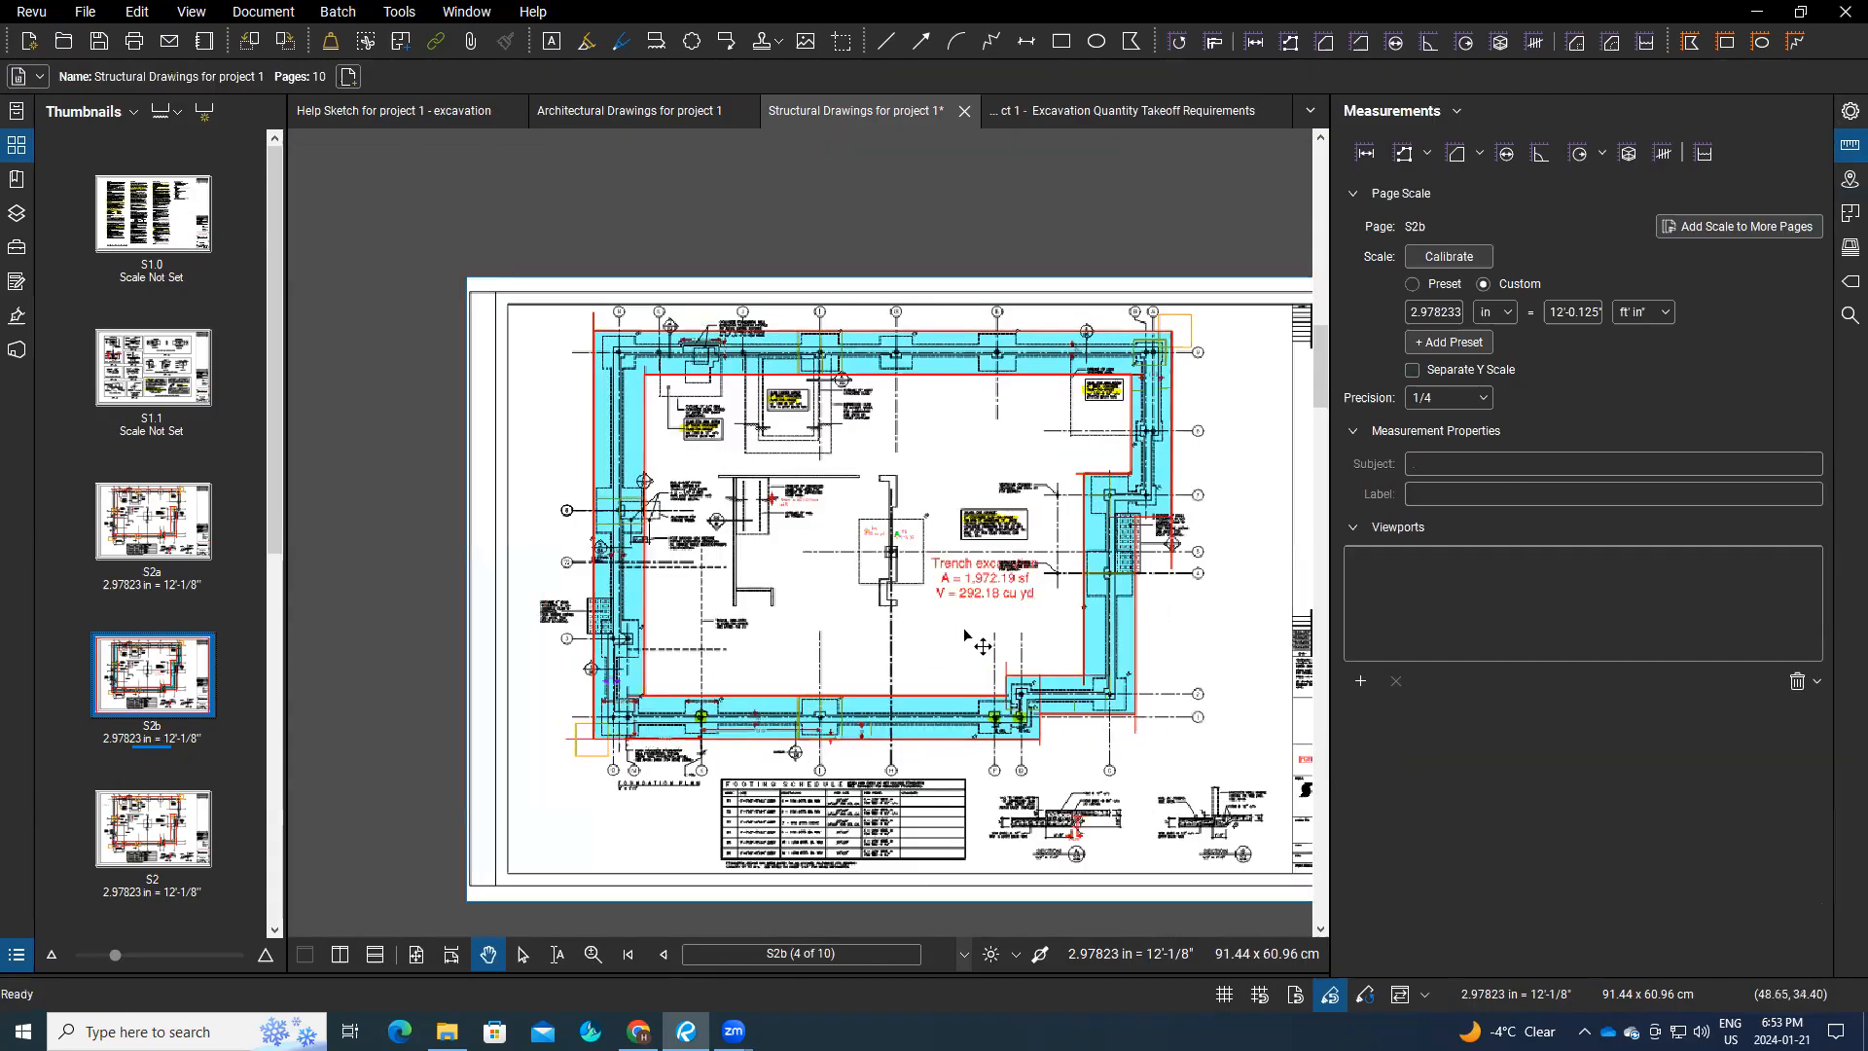
scroll(967, 634, "down", 3)
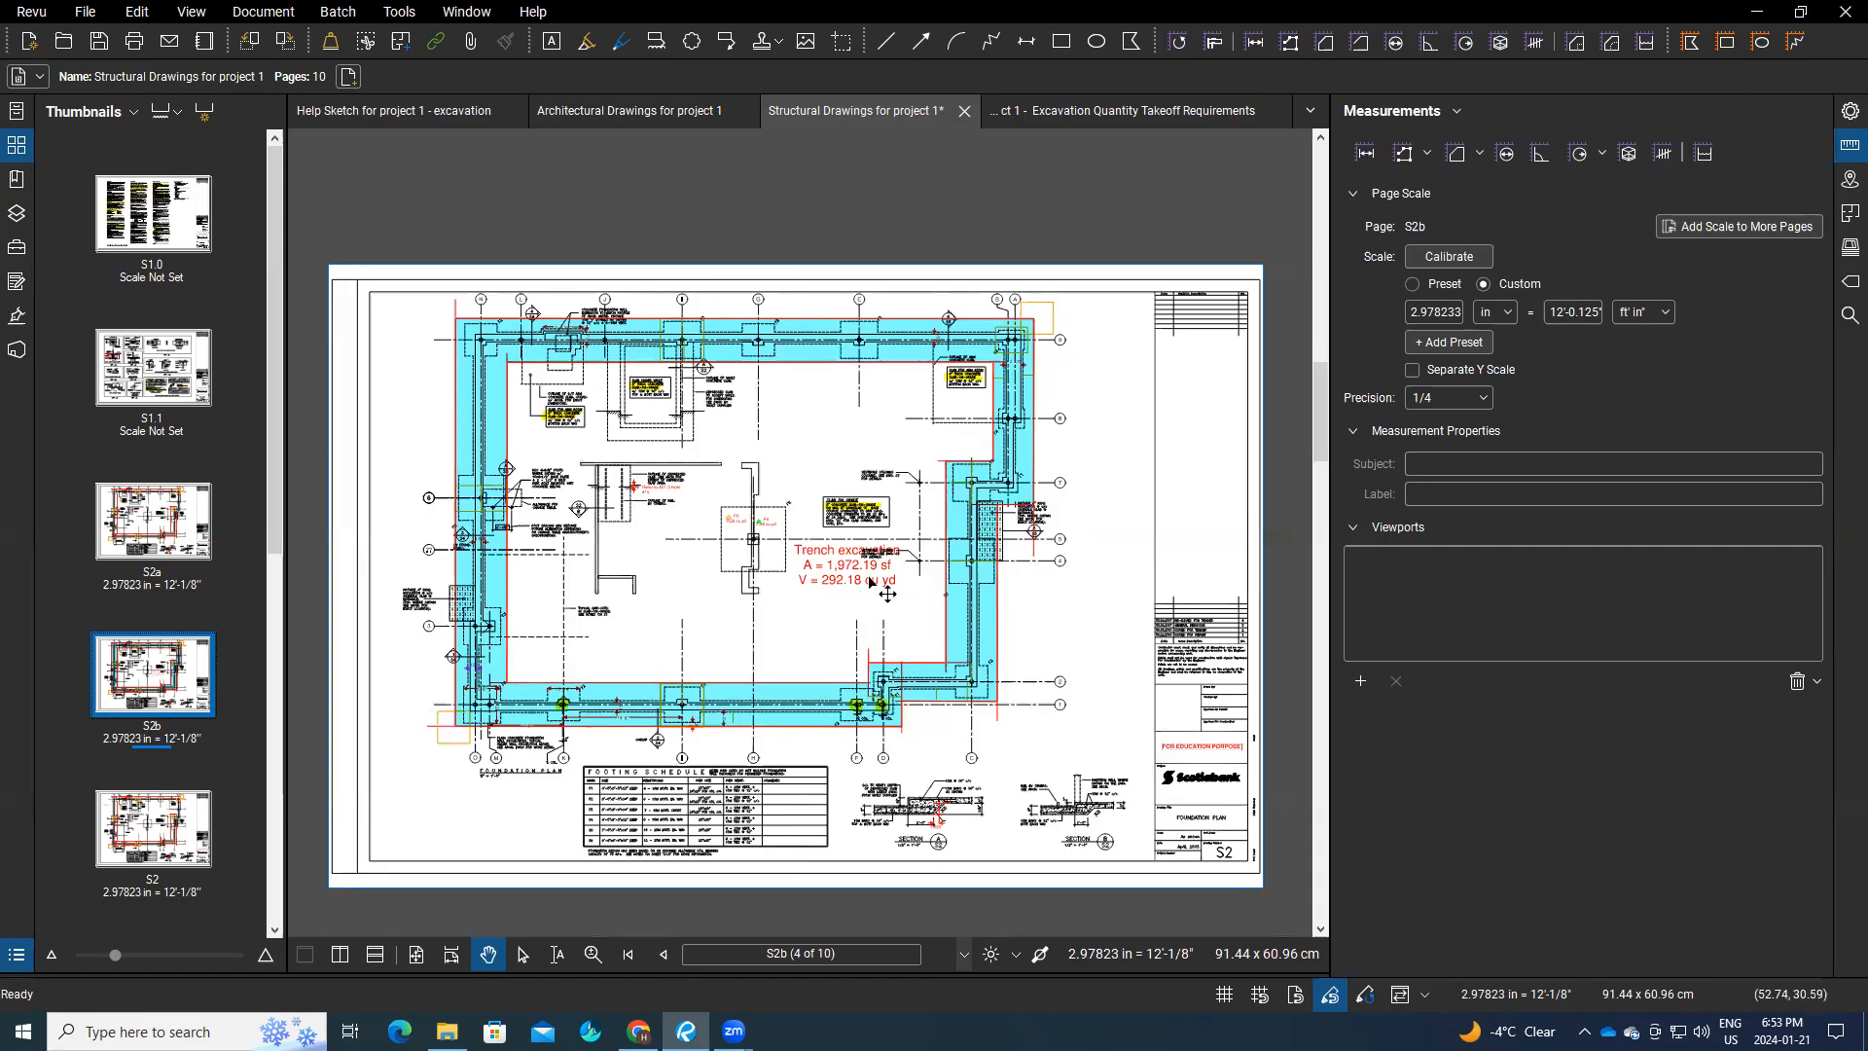
Step: Hide the caption of the trench excavation area
left_click(888, 593)
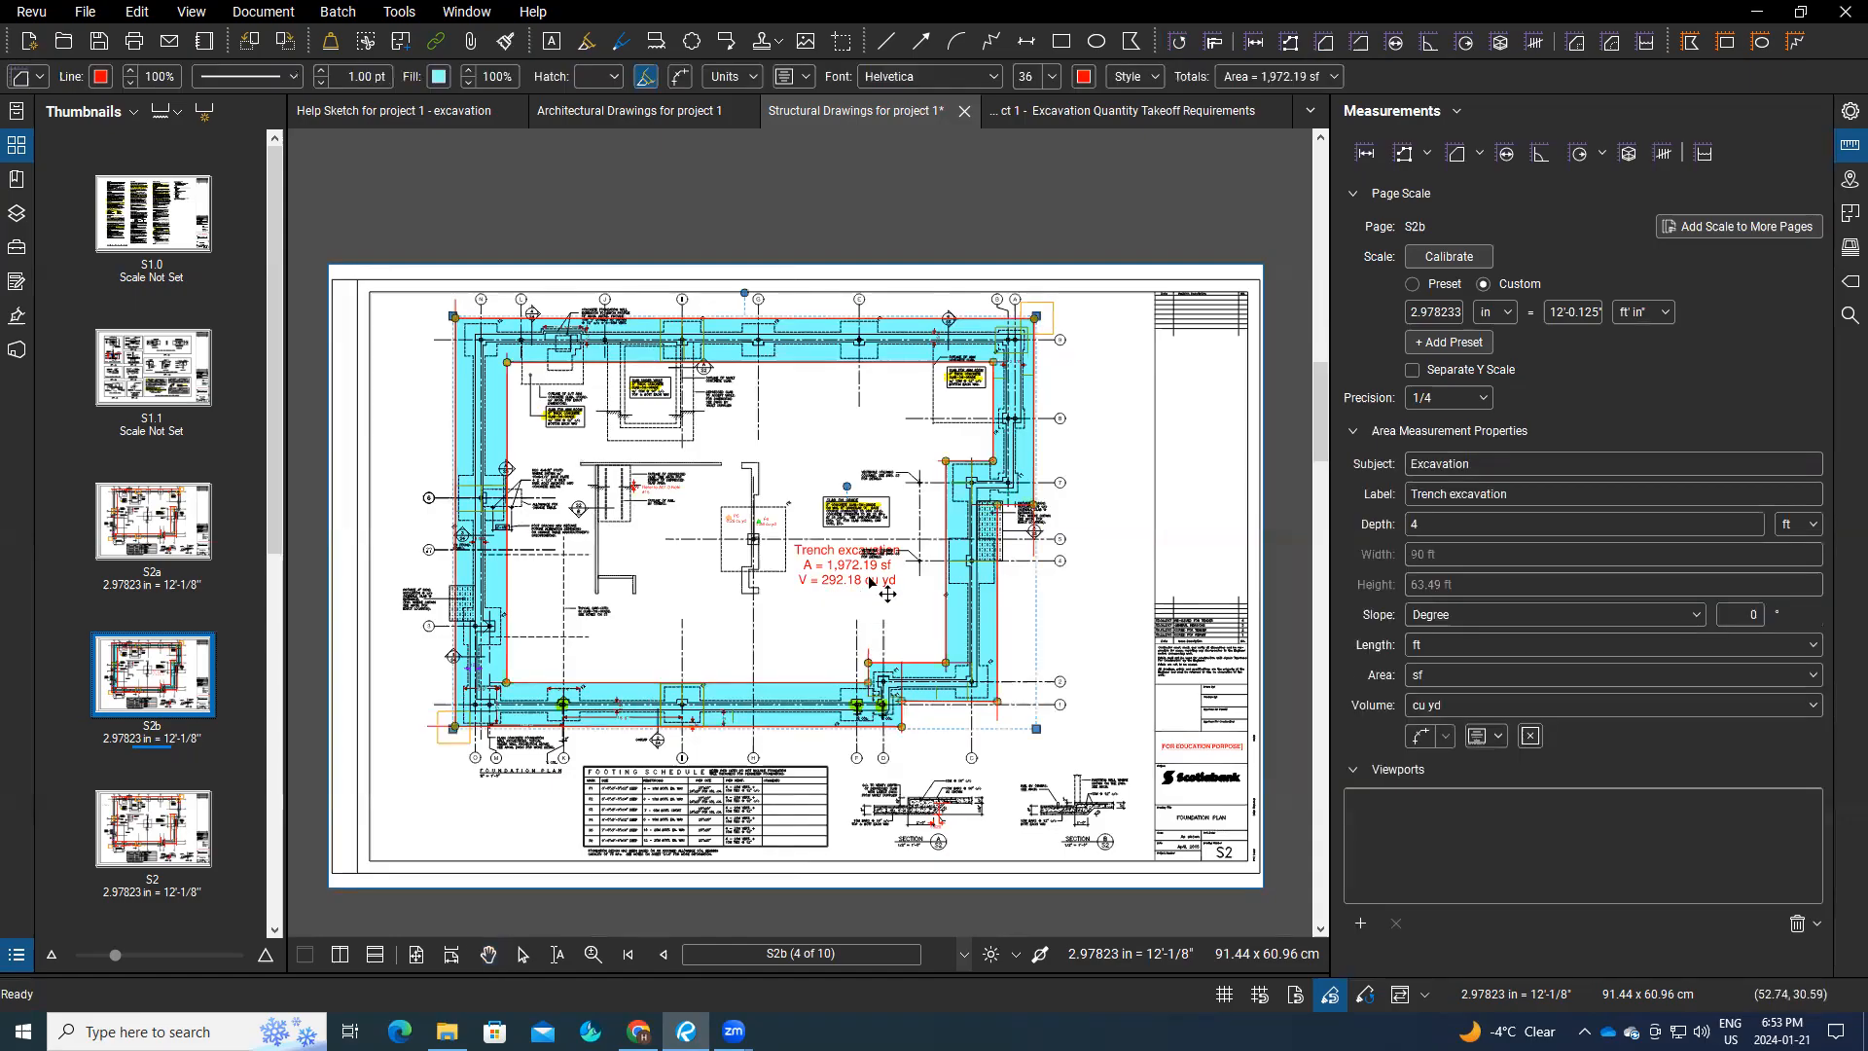
left_click(806, 76)
left_click(791, 107)
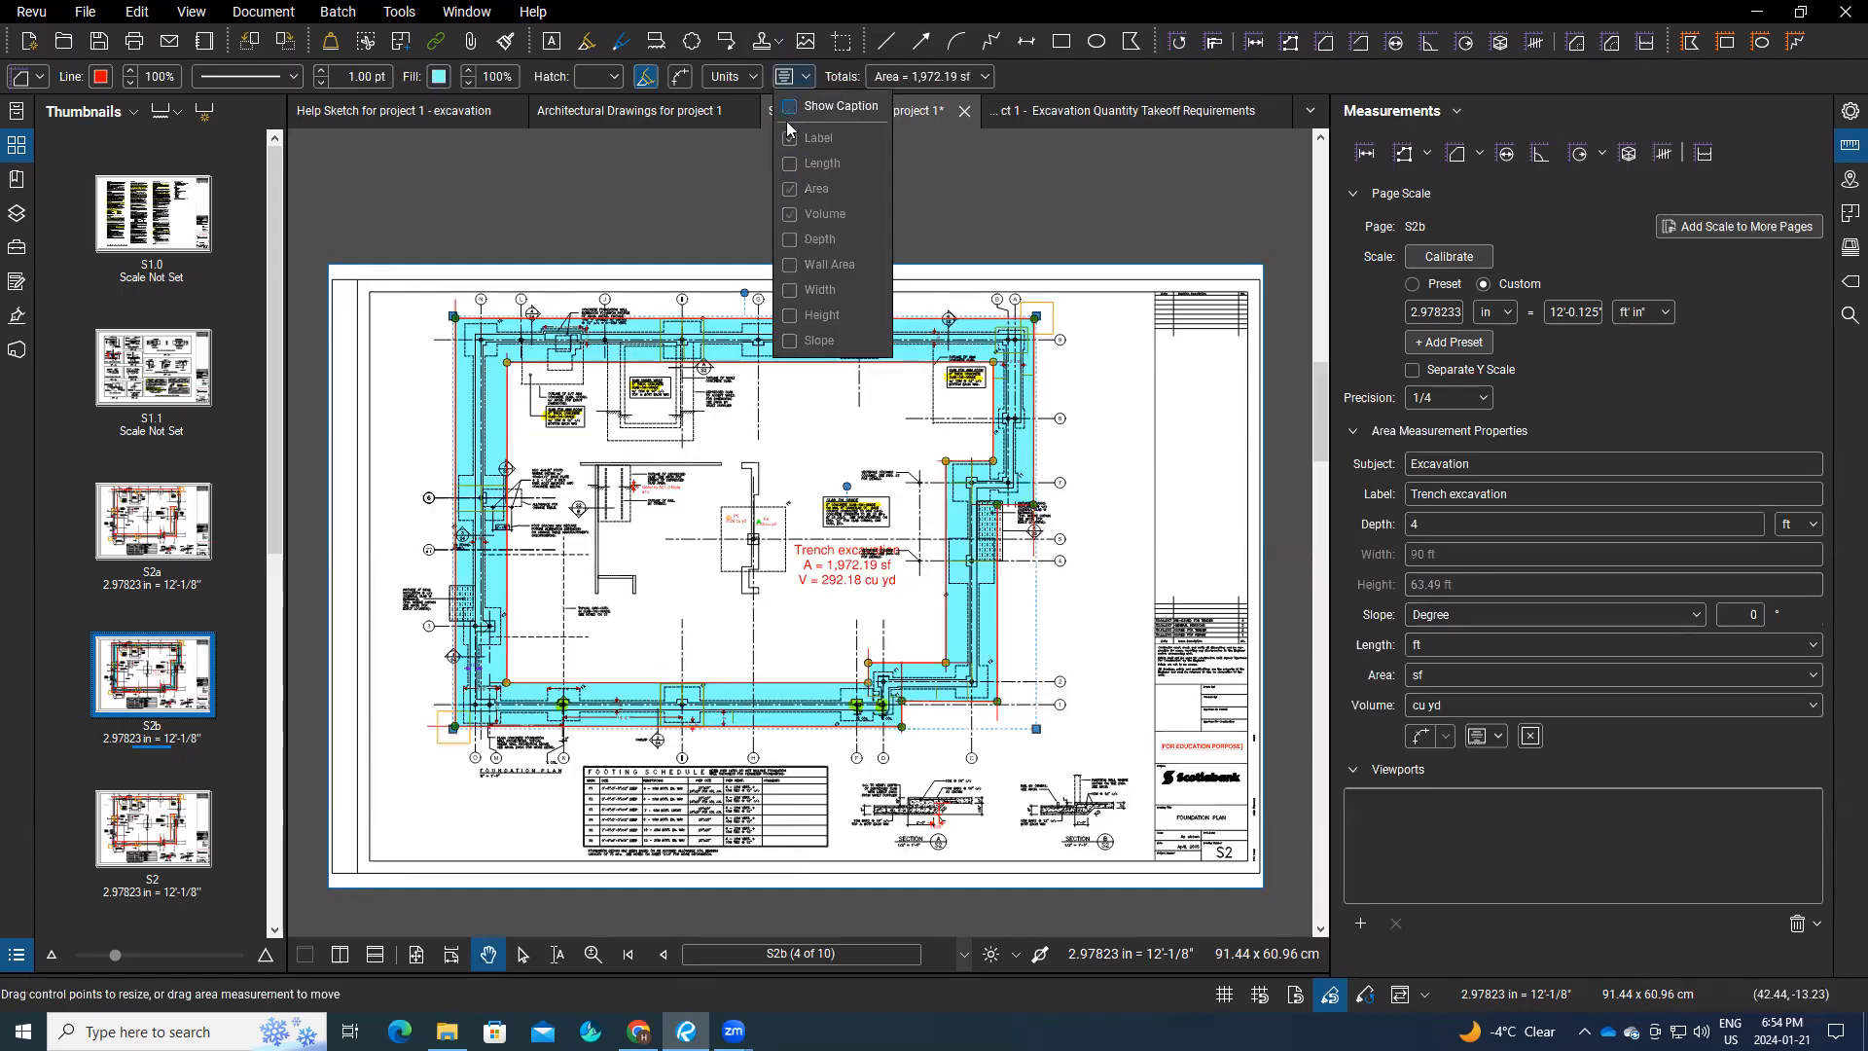
left_click(1106, 431)
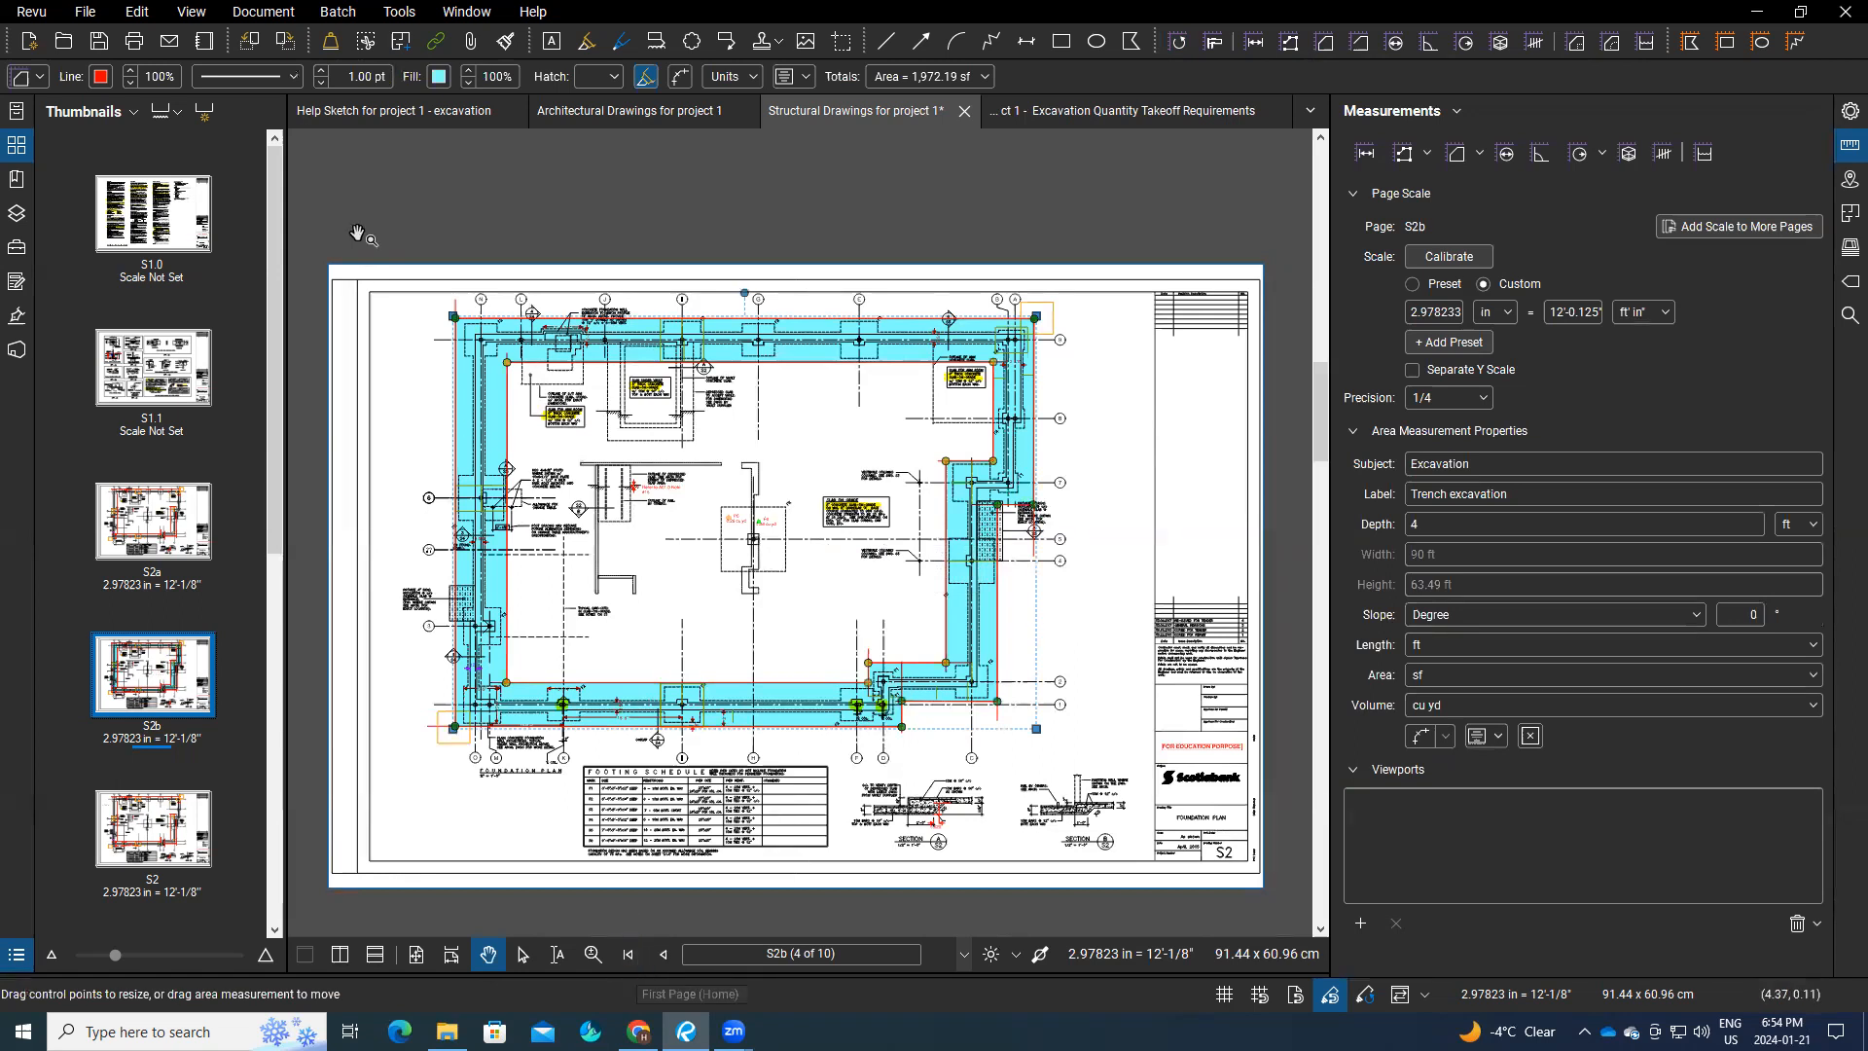
Step: Review the numbered excavation notes and the earthwork estimate recap in the Excavation Quantity Takeoff Requirements document
left_click(1017, 111)
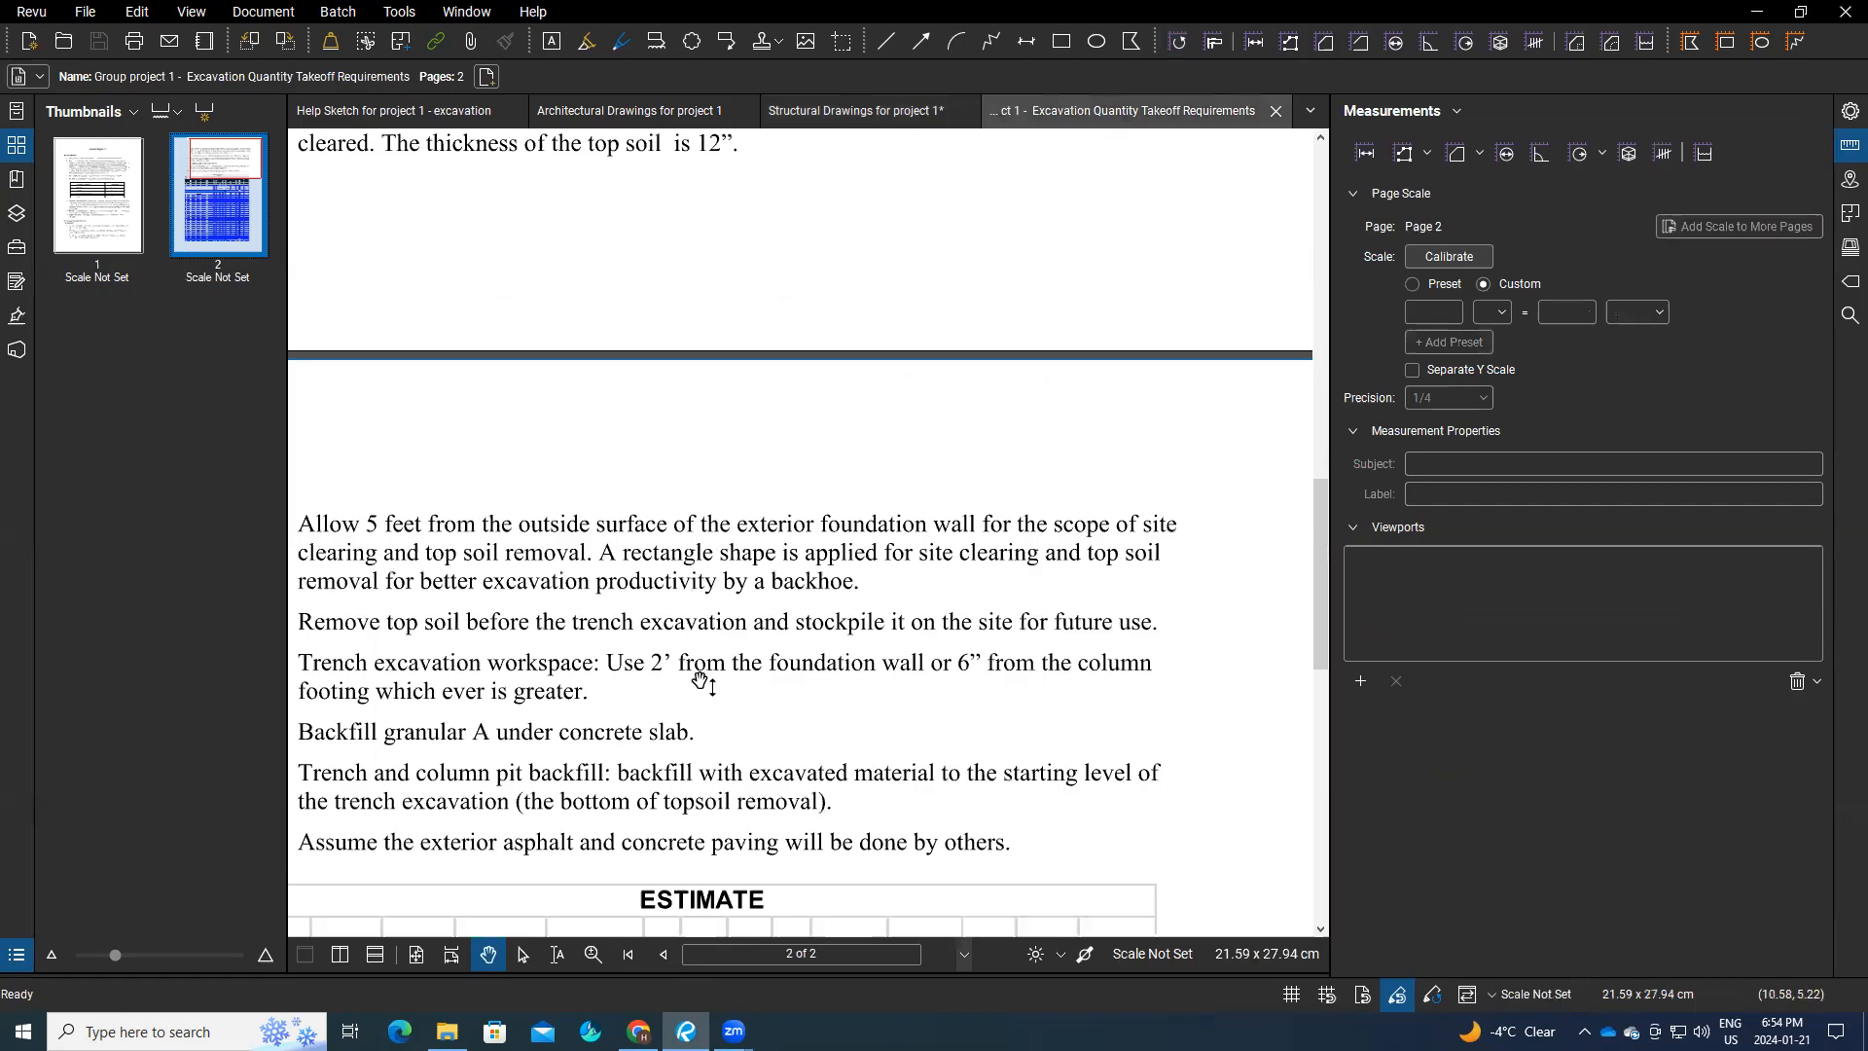
scroll(708, 697, "down", 3)
scroll(842, 516, "down", 4)
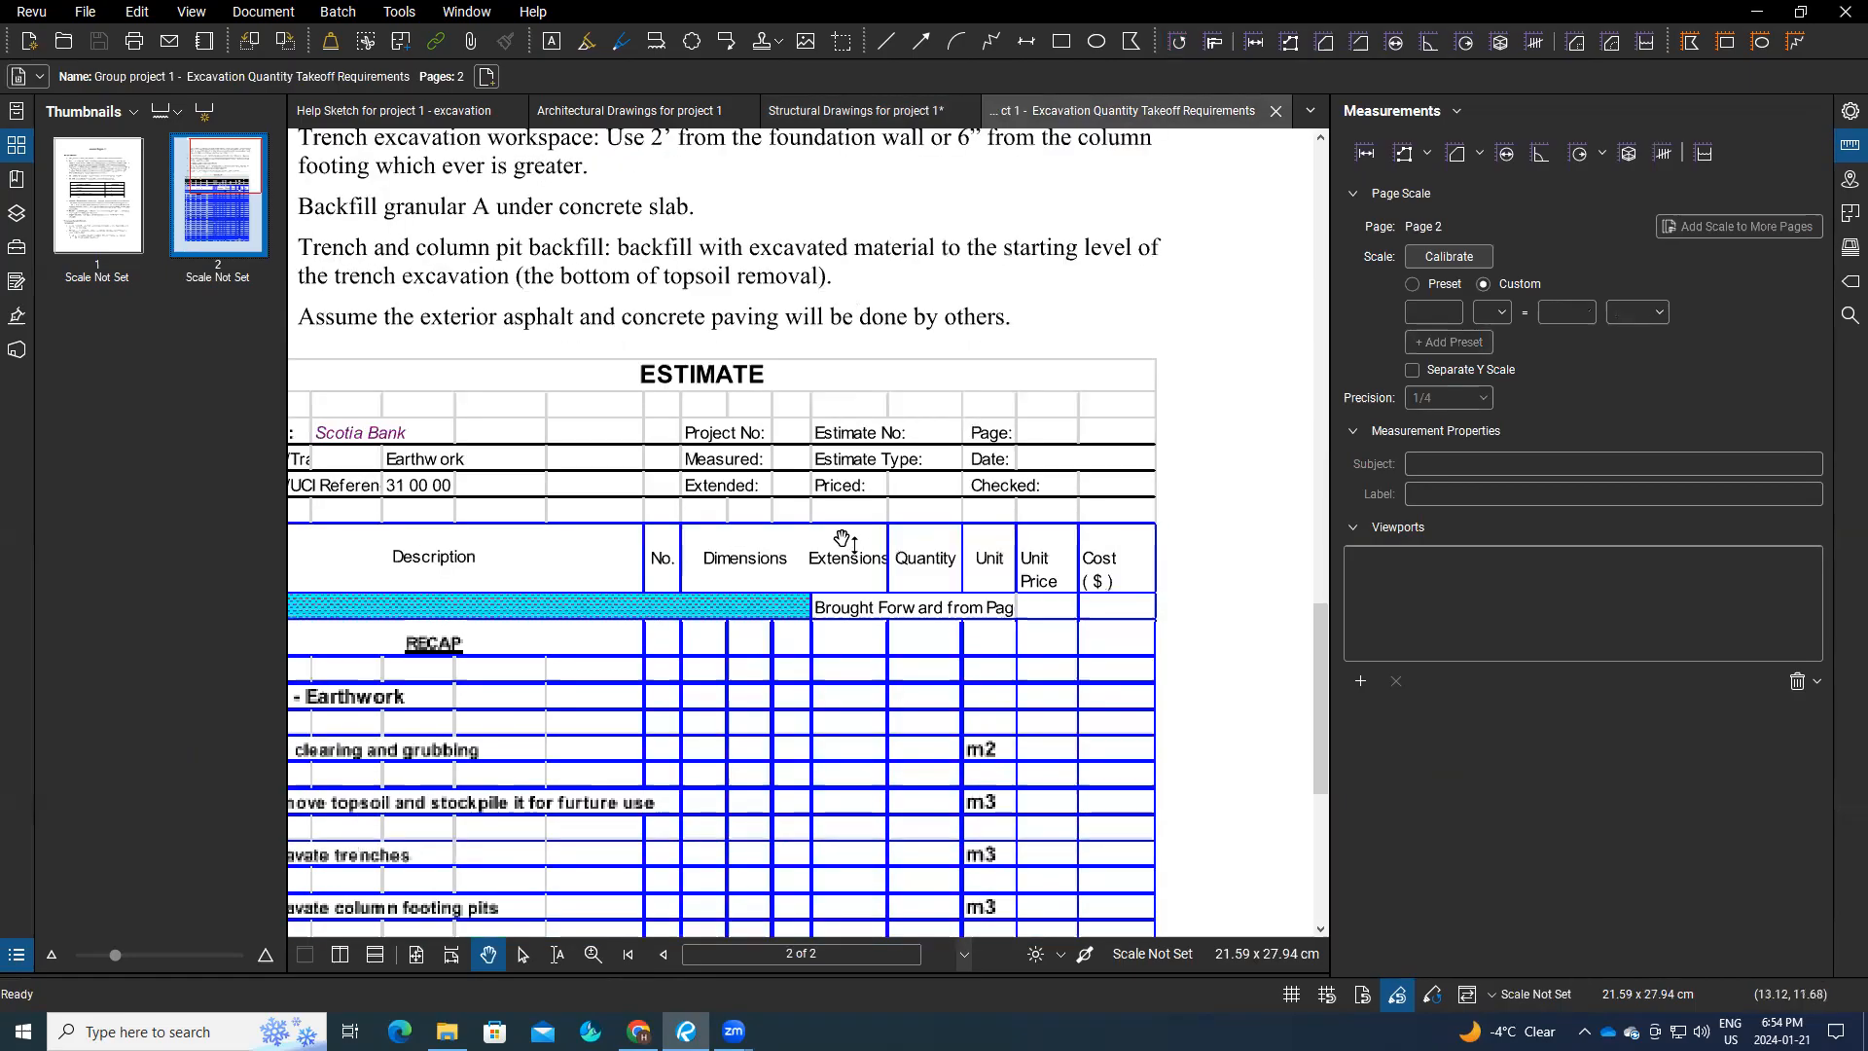
scroll(846, 526, "left", 2)
scroll(426, 701, "down", 2)
scroll(426, 701, "down", 1)
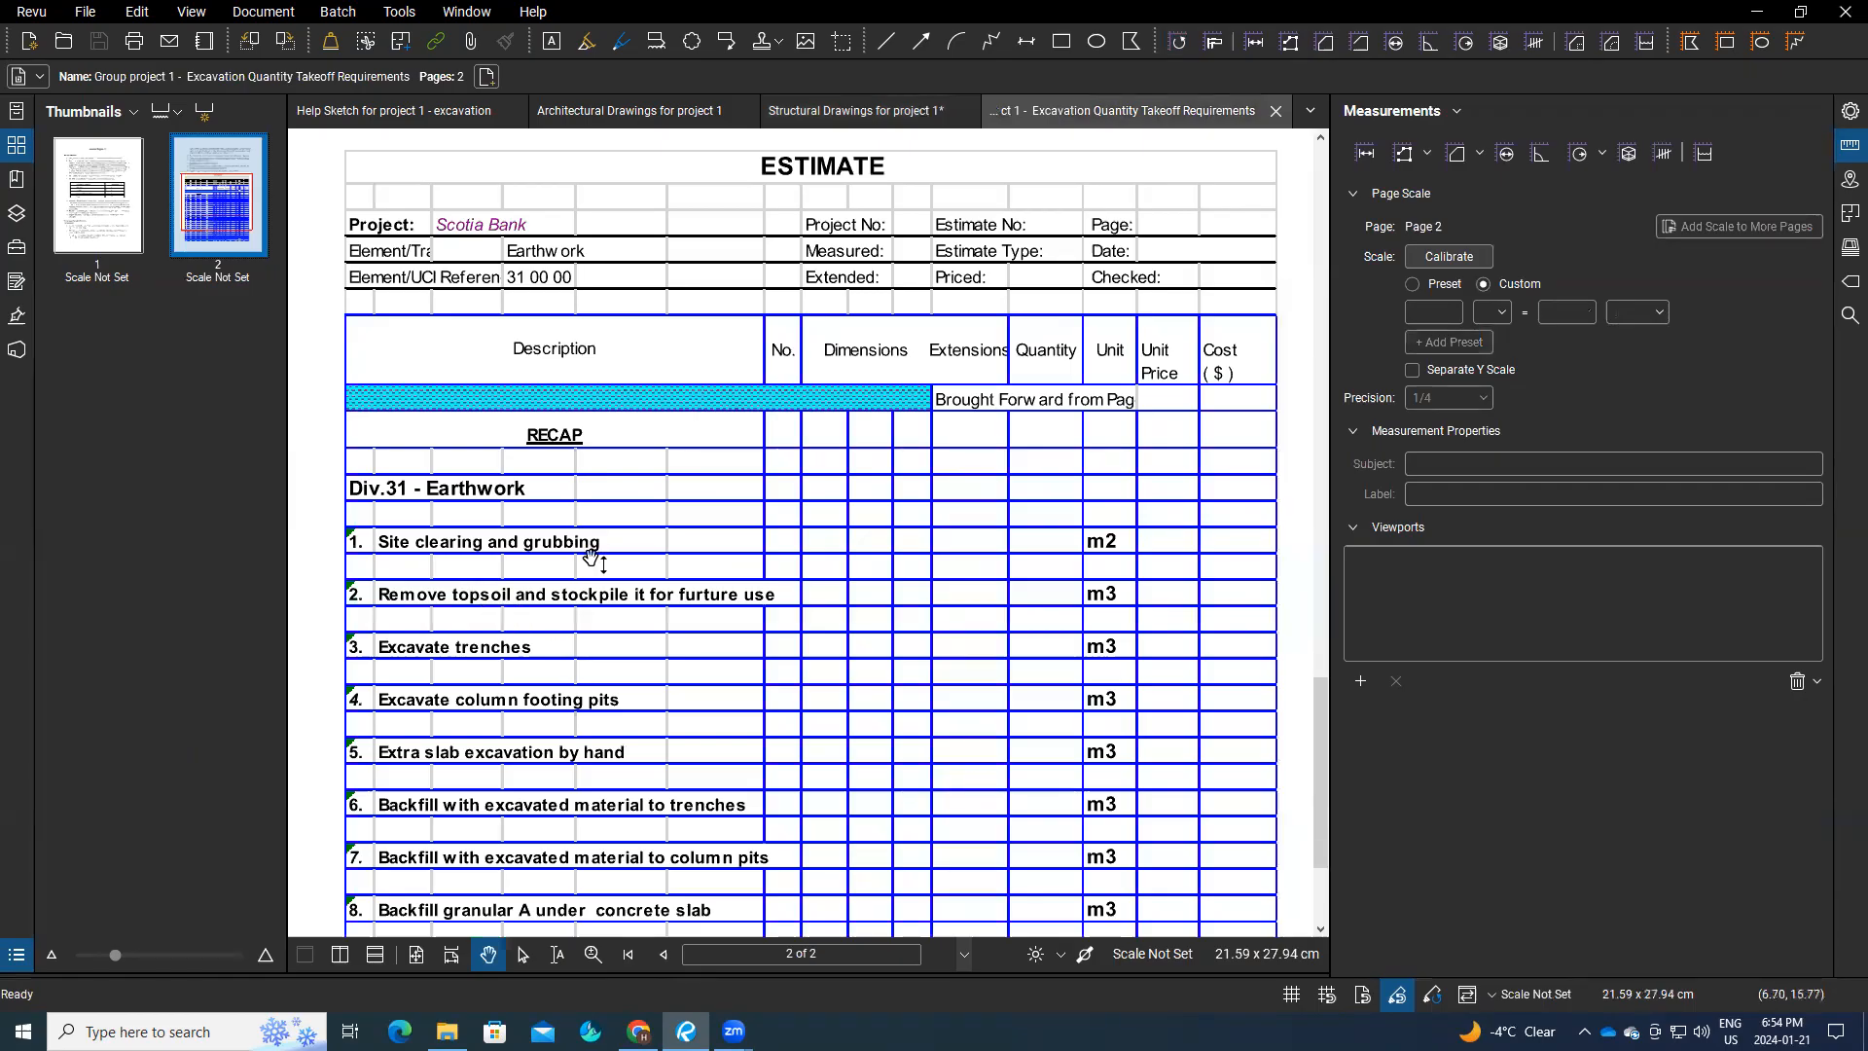
scroll(564, 604, "down", 5)
scroll(613, 486, "up", 5)
scroll(617, 396, "up", 8)
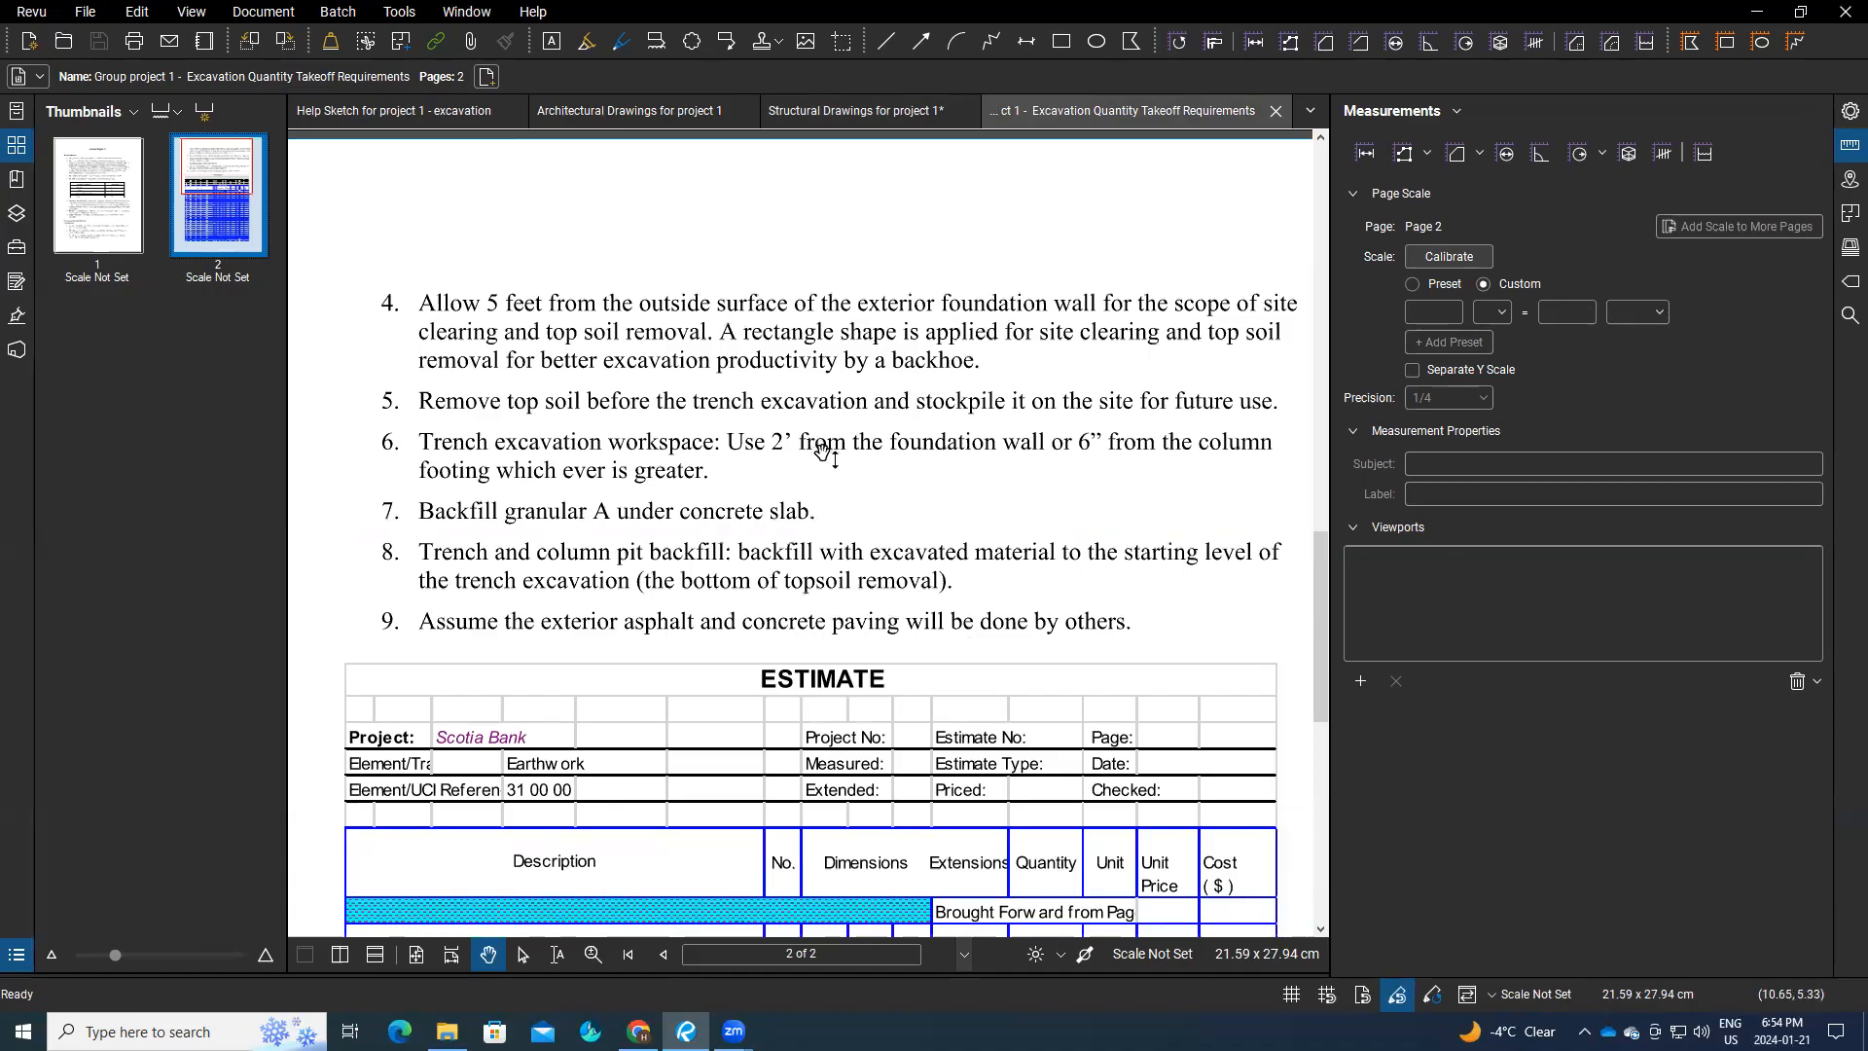
scroll(808, 469, "up", 1)
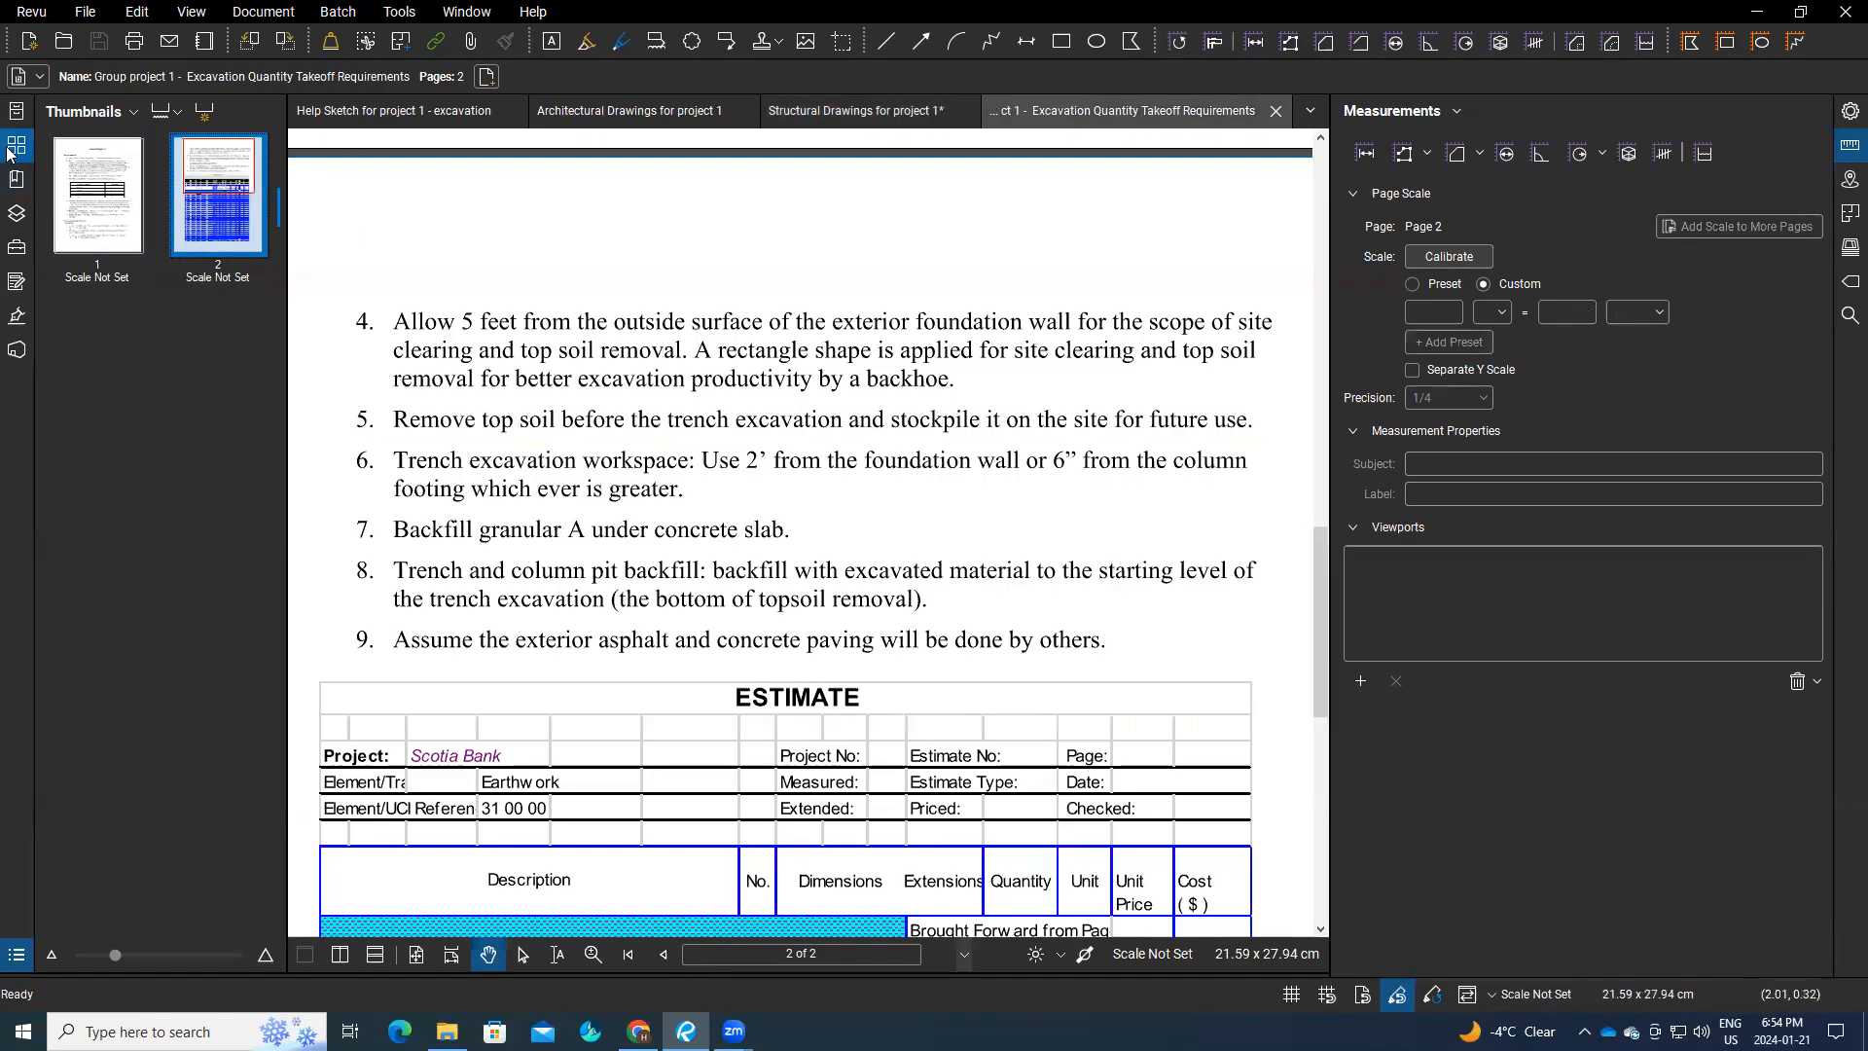
Step: Return to the structural drawings and open foundation plan S2a
left_click(856, 111)
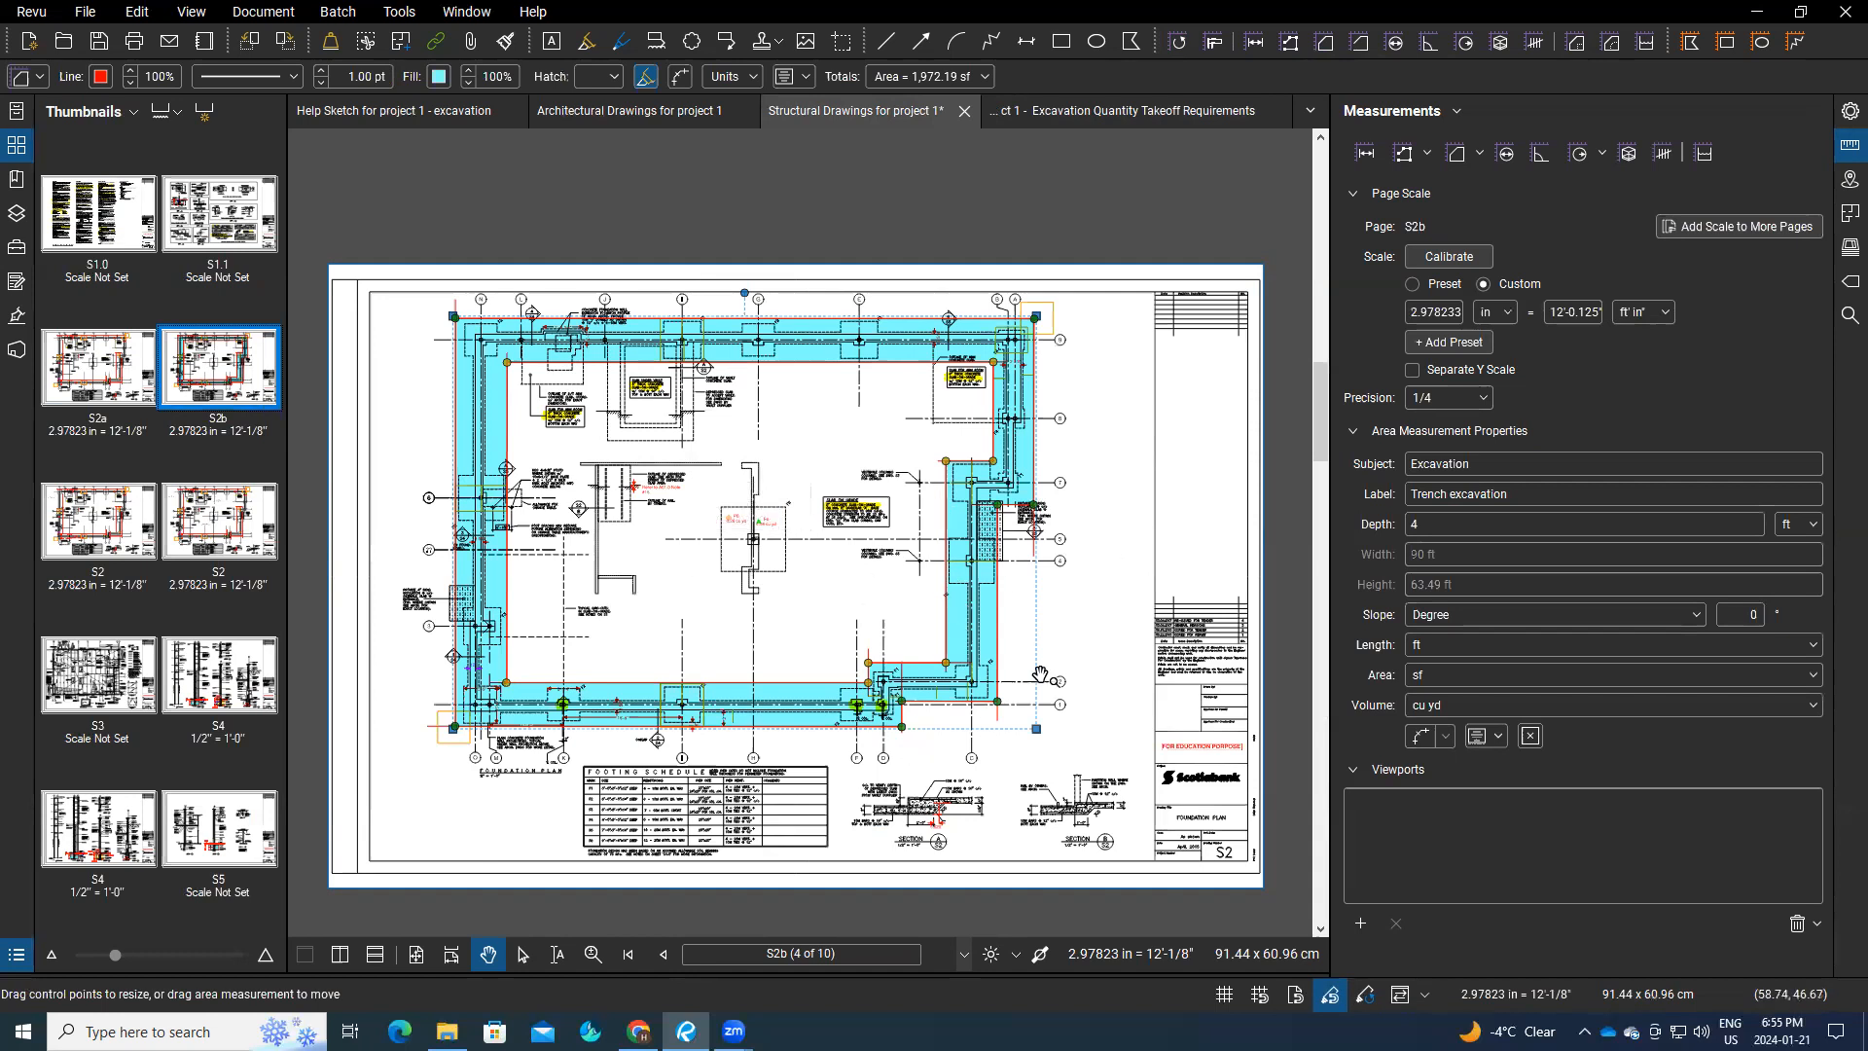
left_click(98, 365)
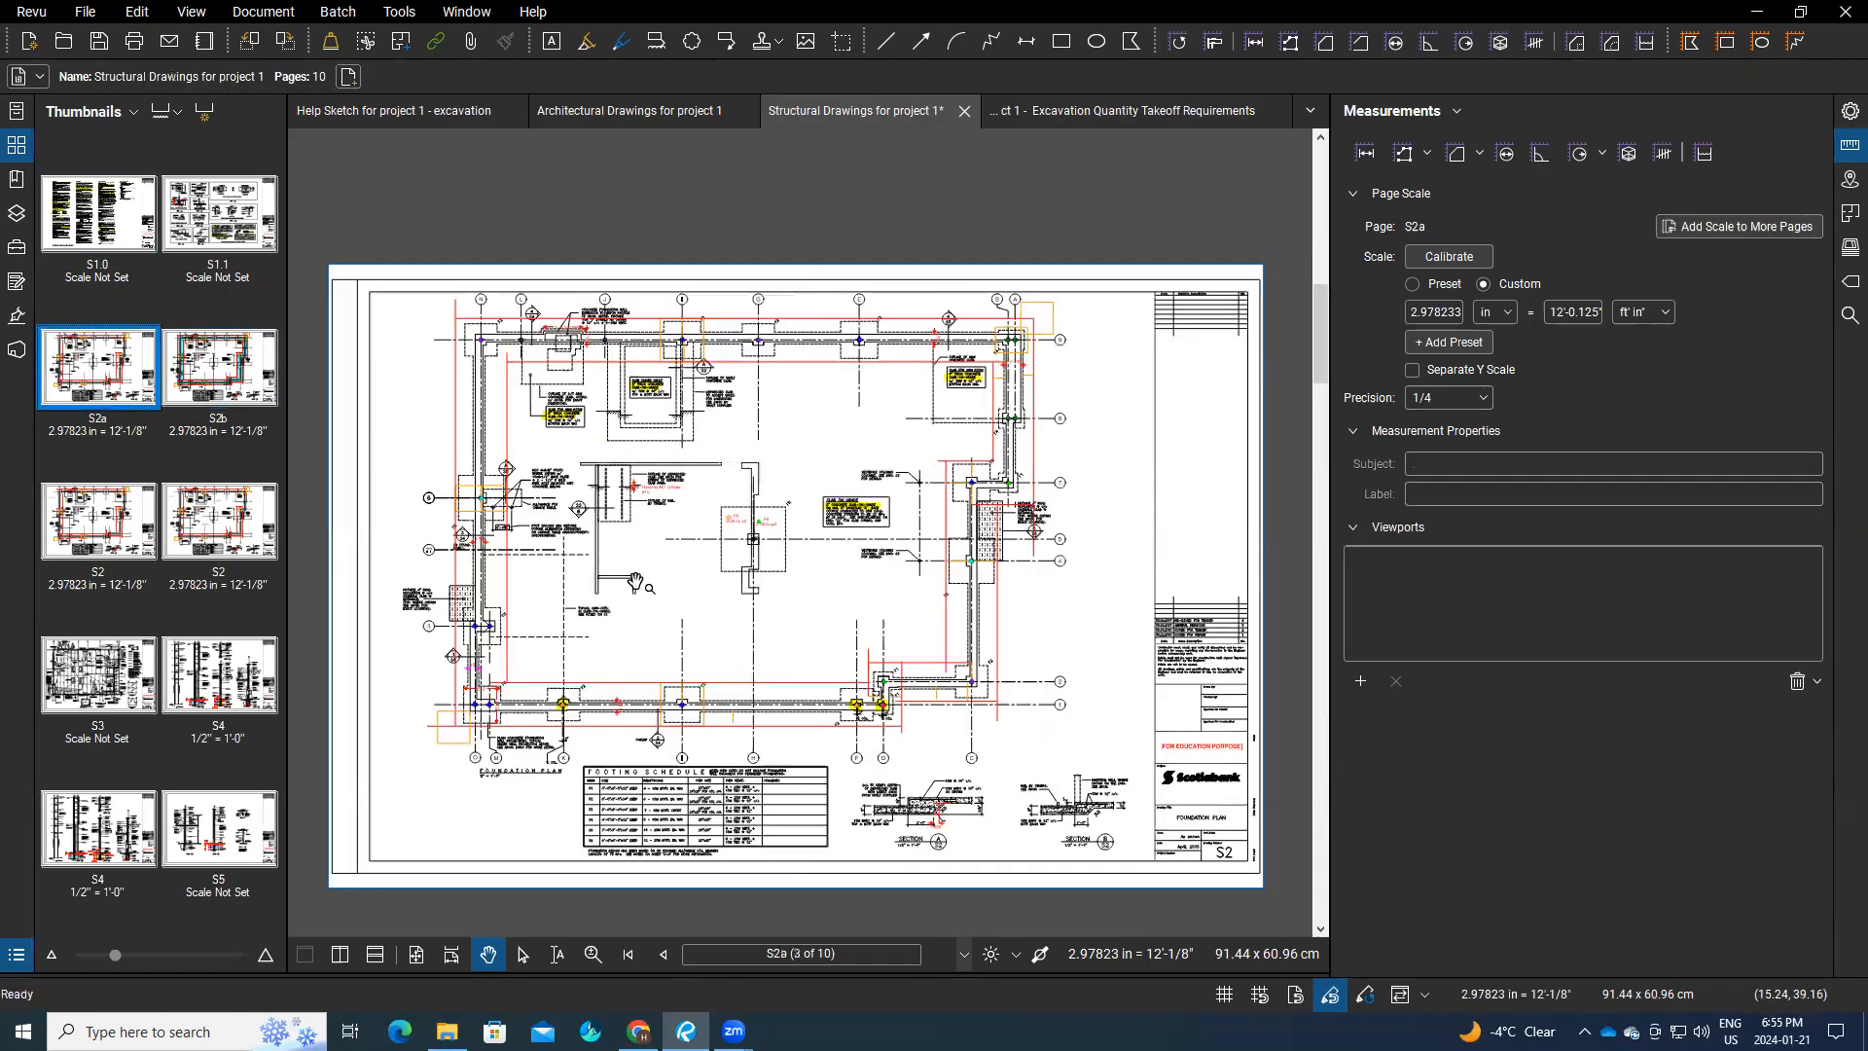
scroll(616, 613, "up", 2)
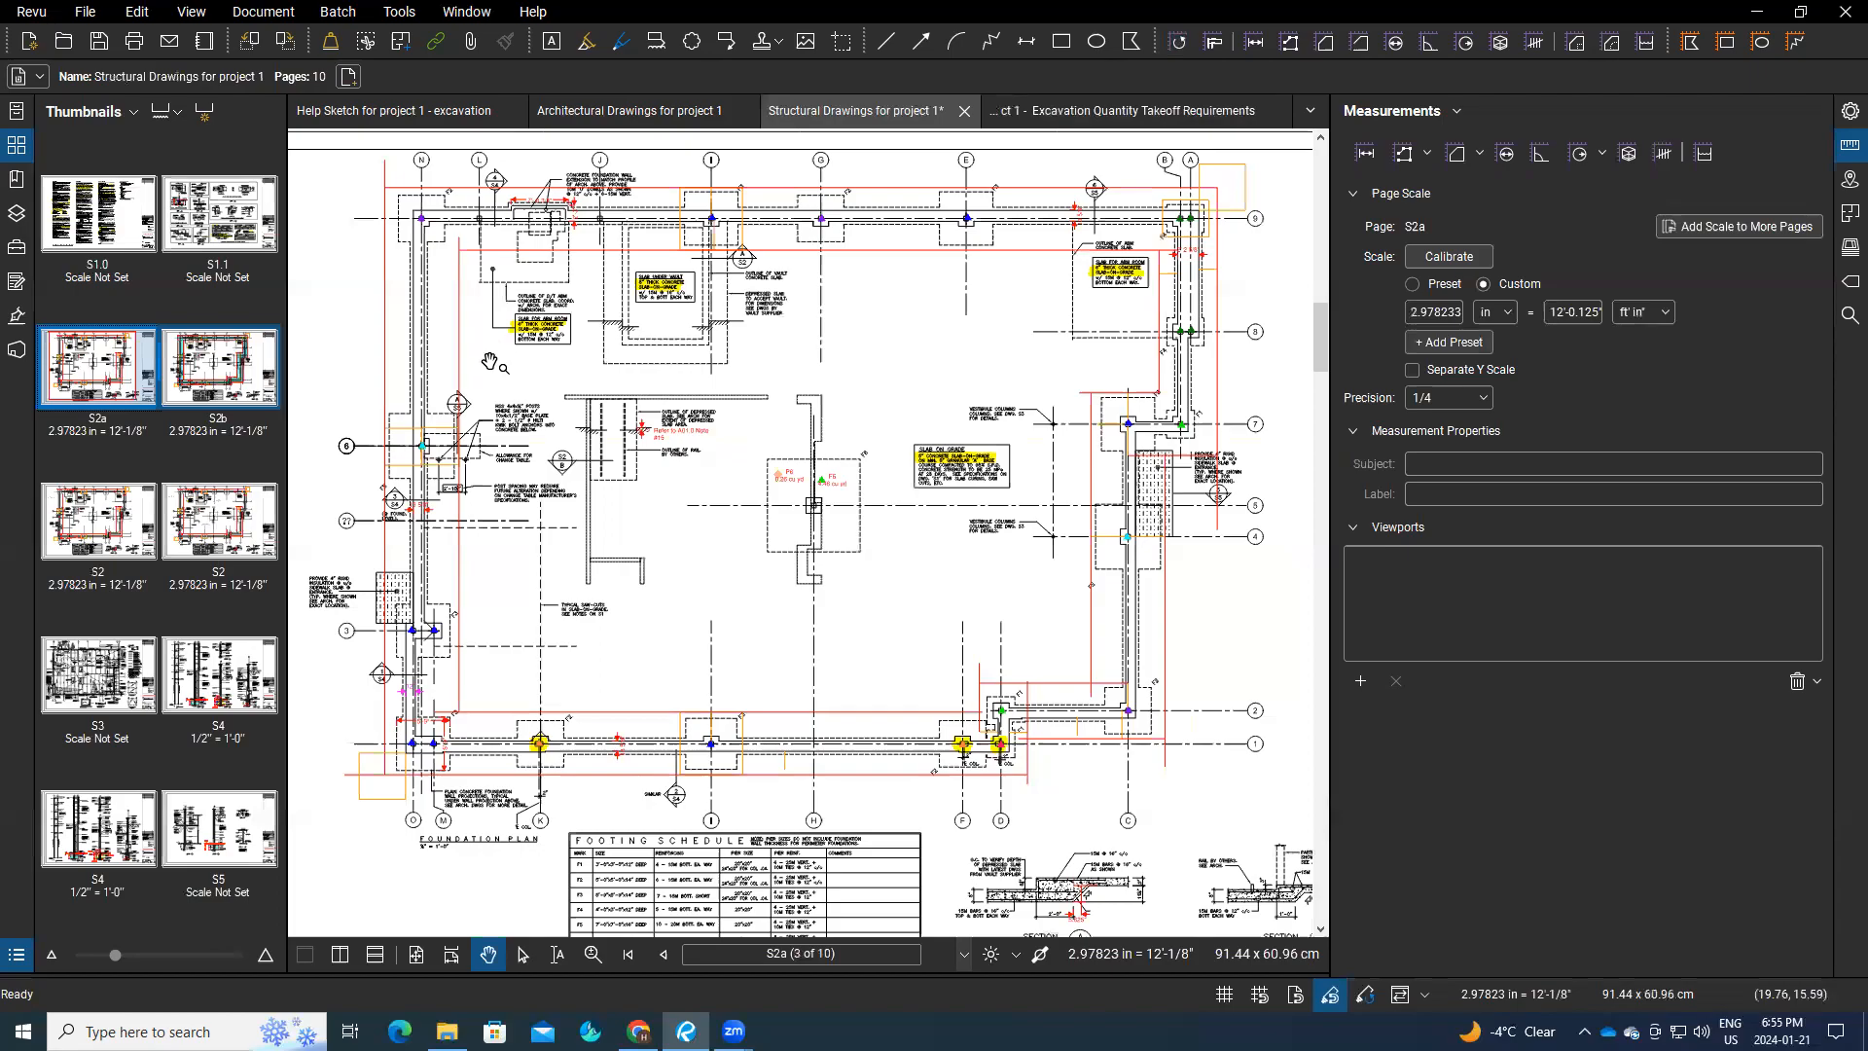
left_click_drag(489, 362, 537, 384)
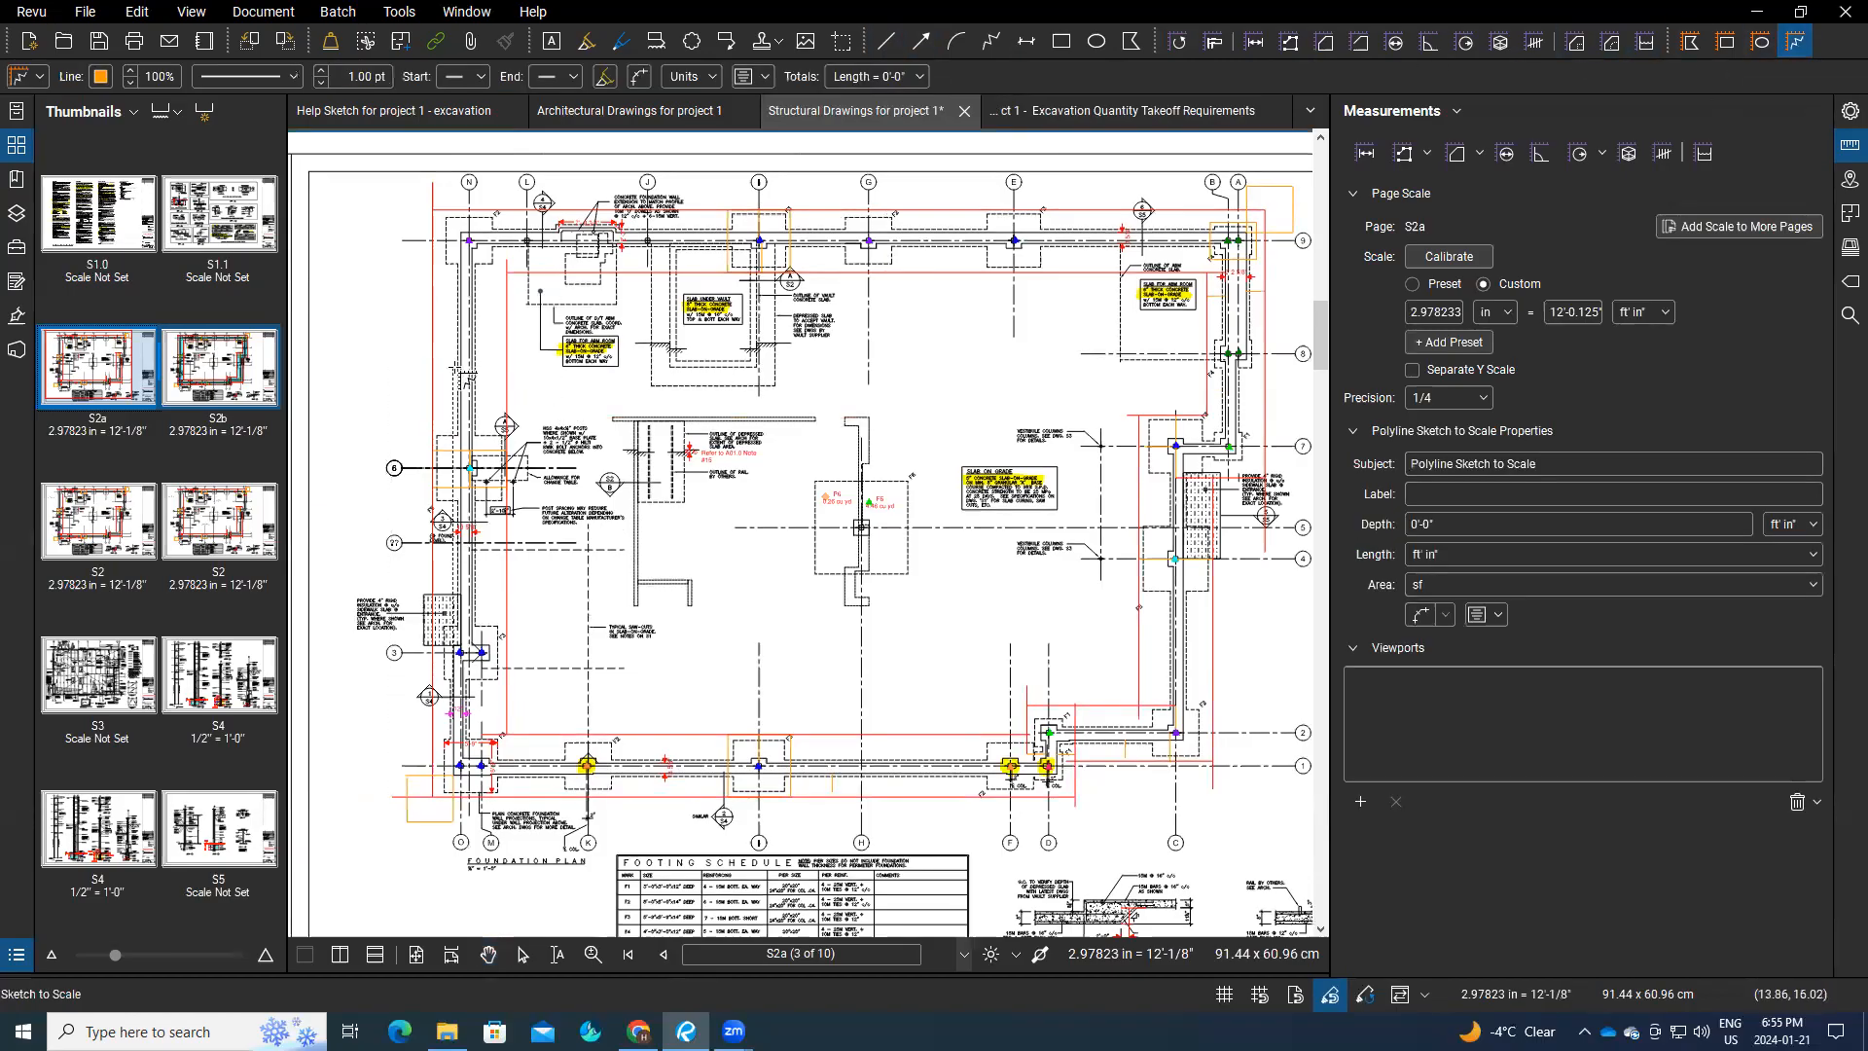
Step: Sketch a 5 ft horizontal polyline to scale outward from the foundation wall's outer face at grid O, between grids 3 and 1
scroll(459, 377, "up", 2)
scroll(465, 379, "up", 3)
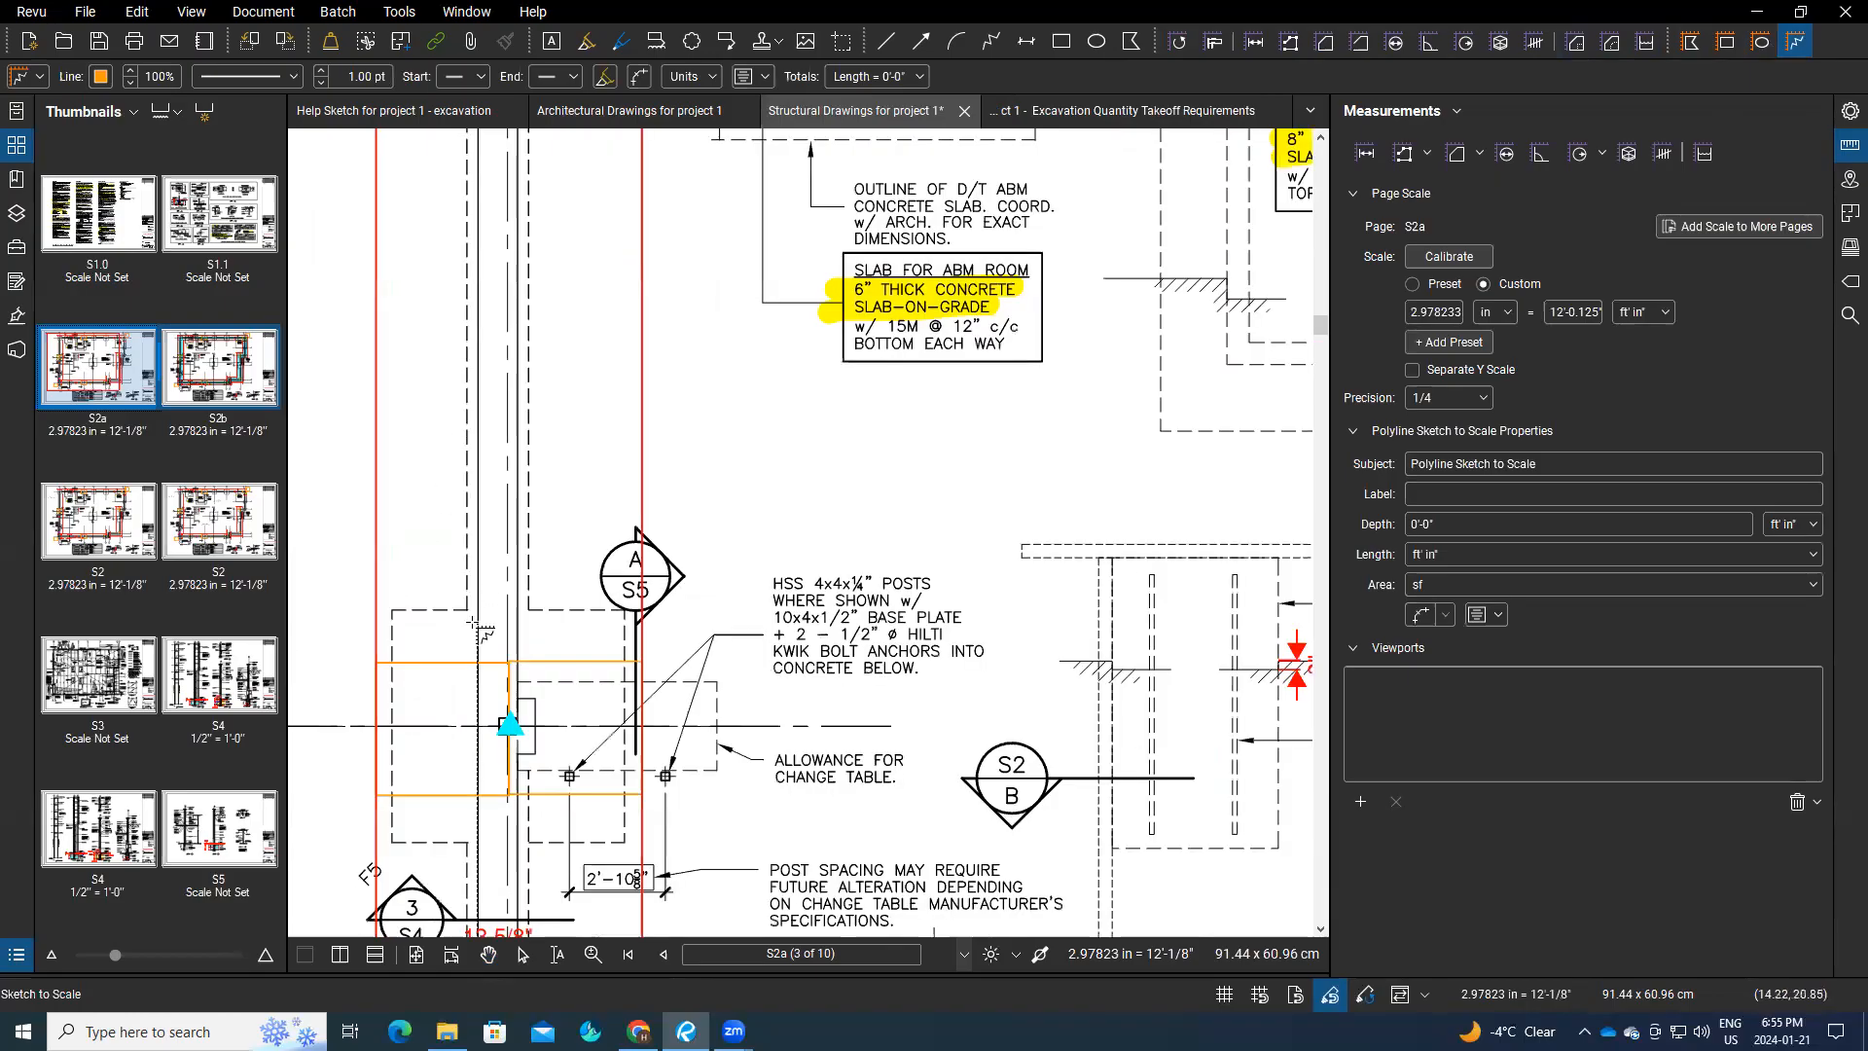
scroll(484, 635, "down", 4)
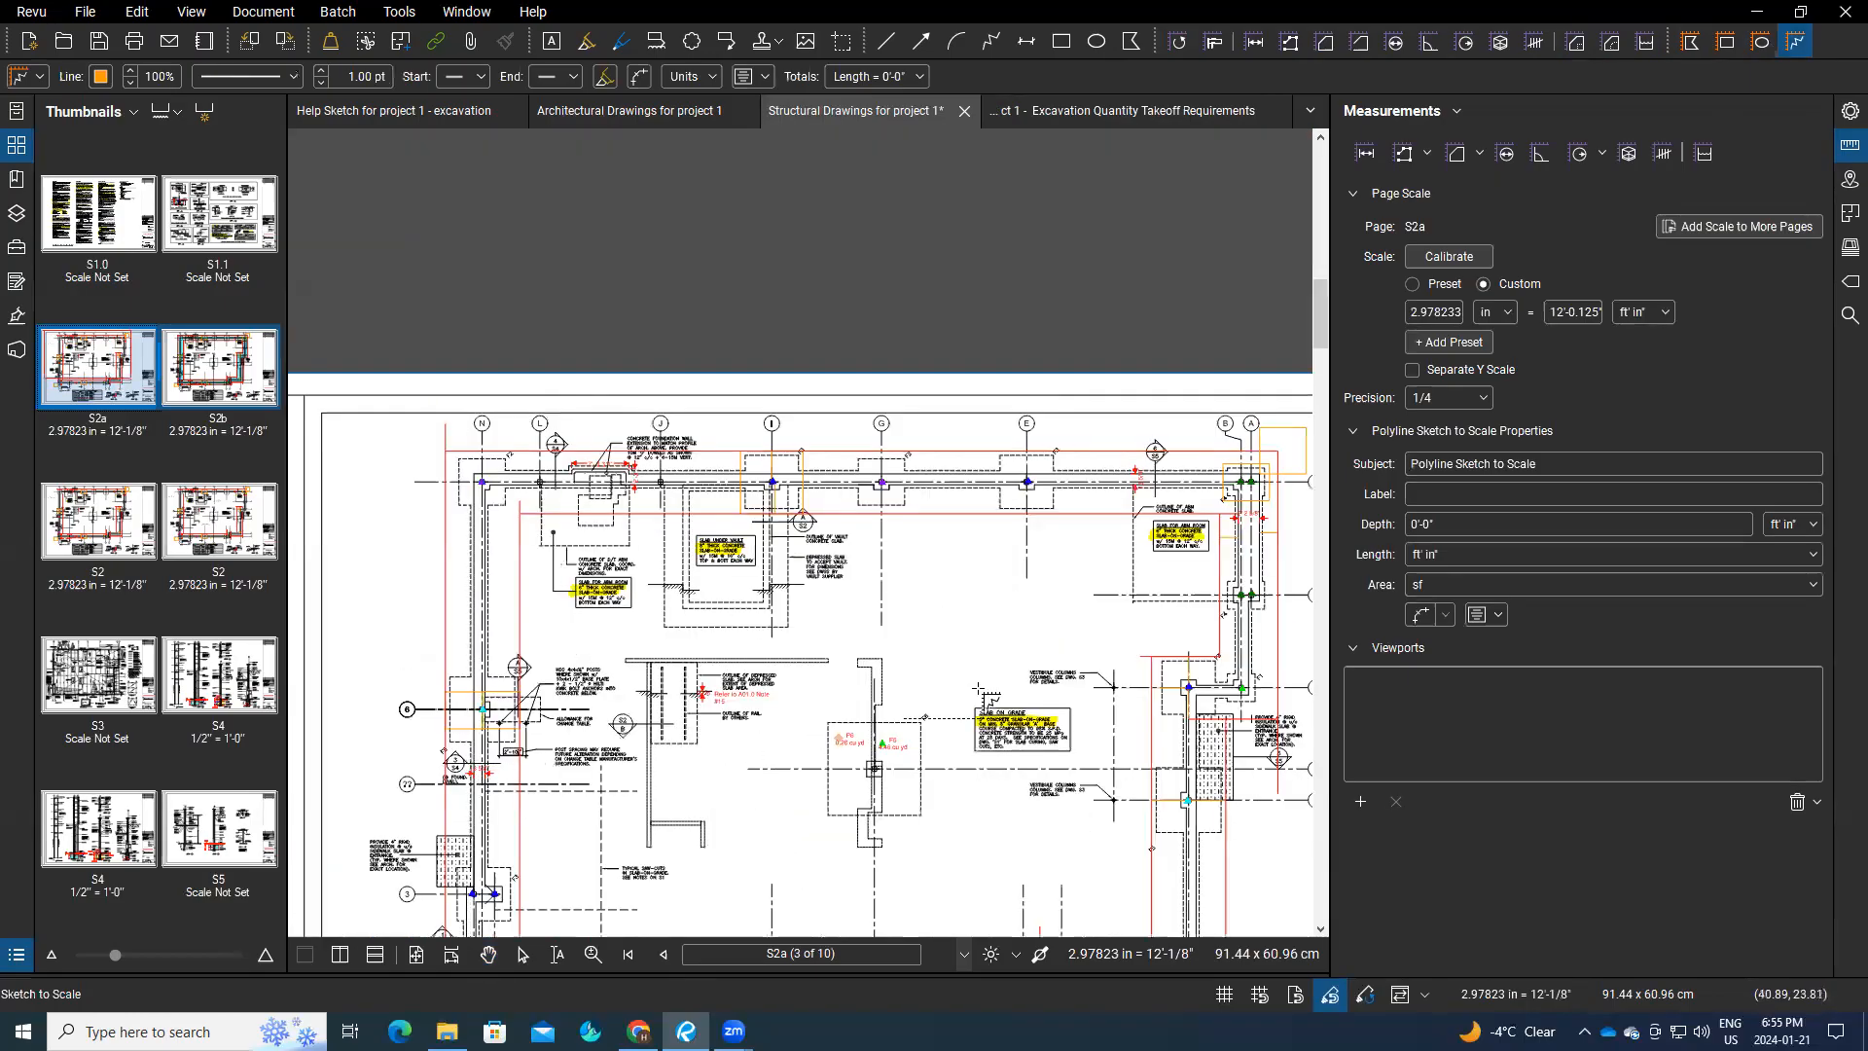
scroll(1102, 722, "down", 4)
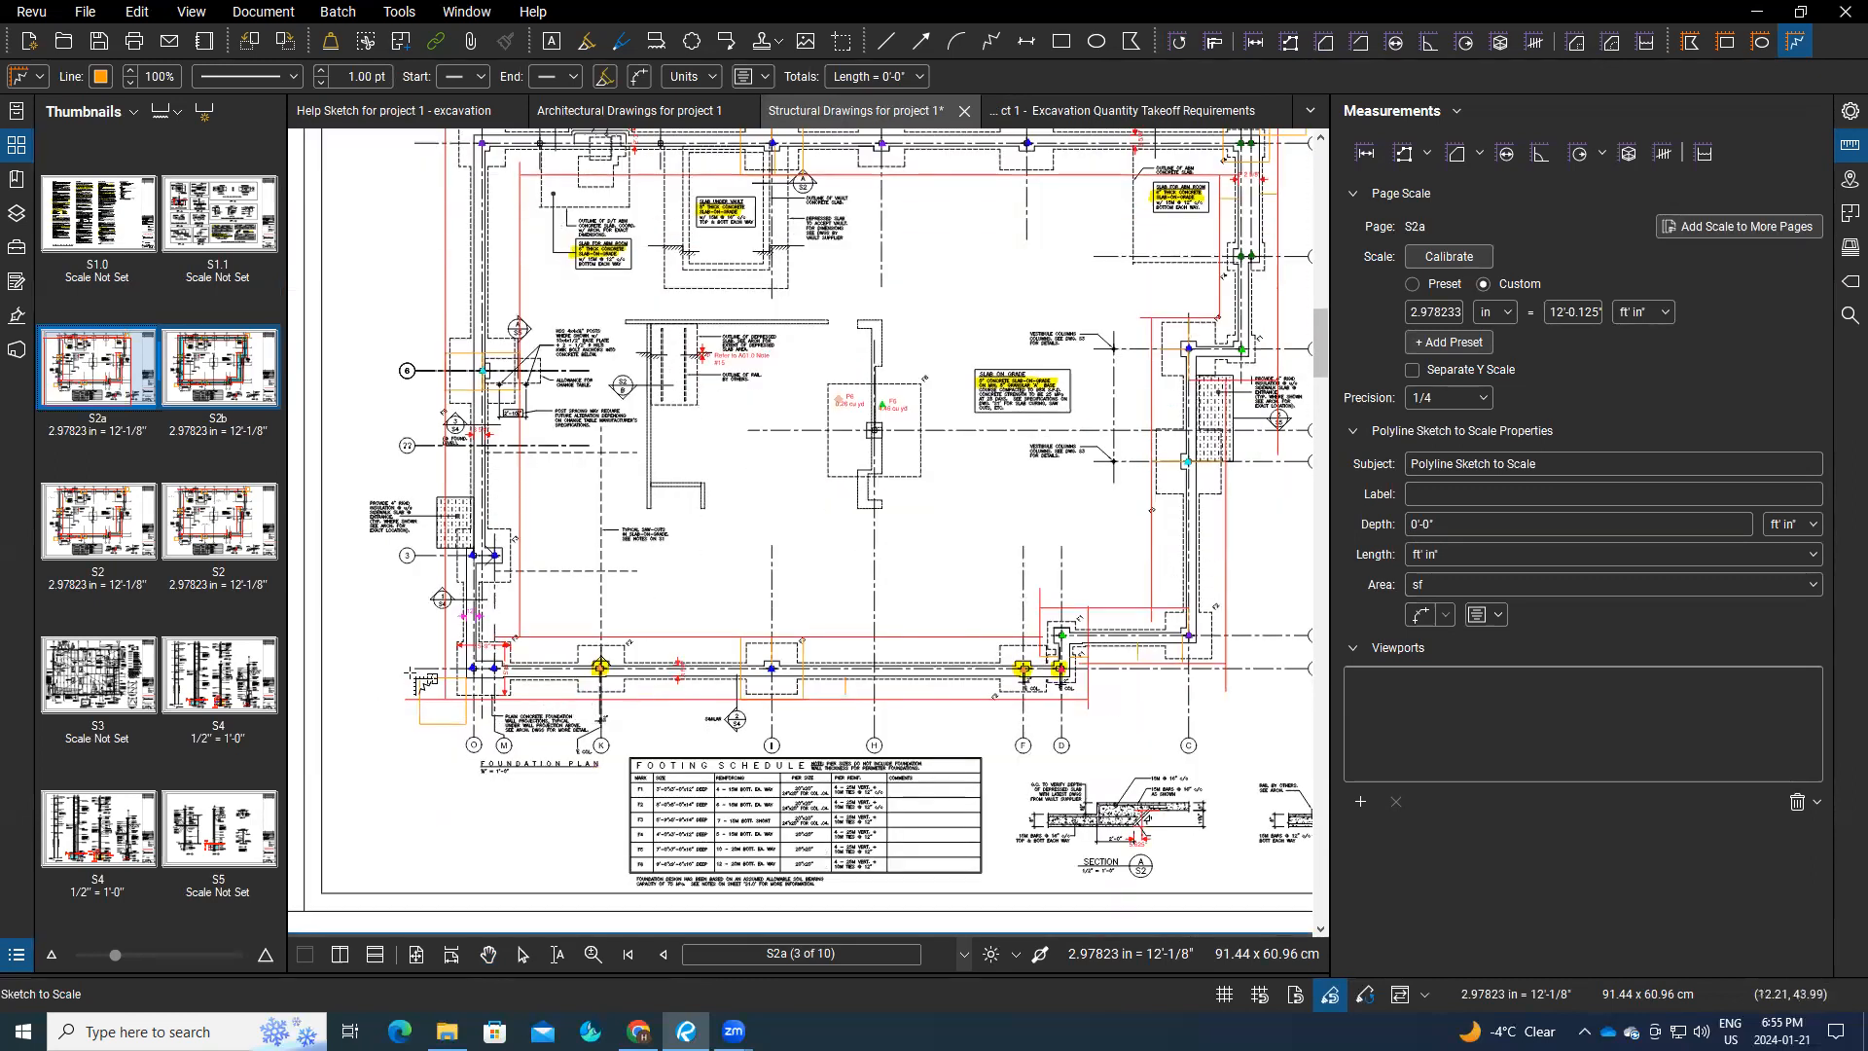
scroll(583, 676, "up", 5)
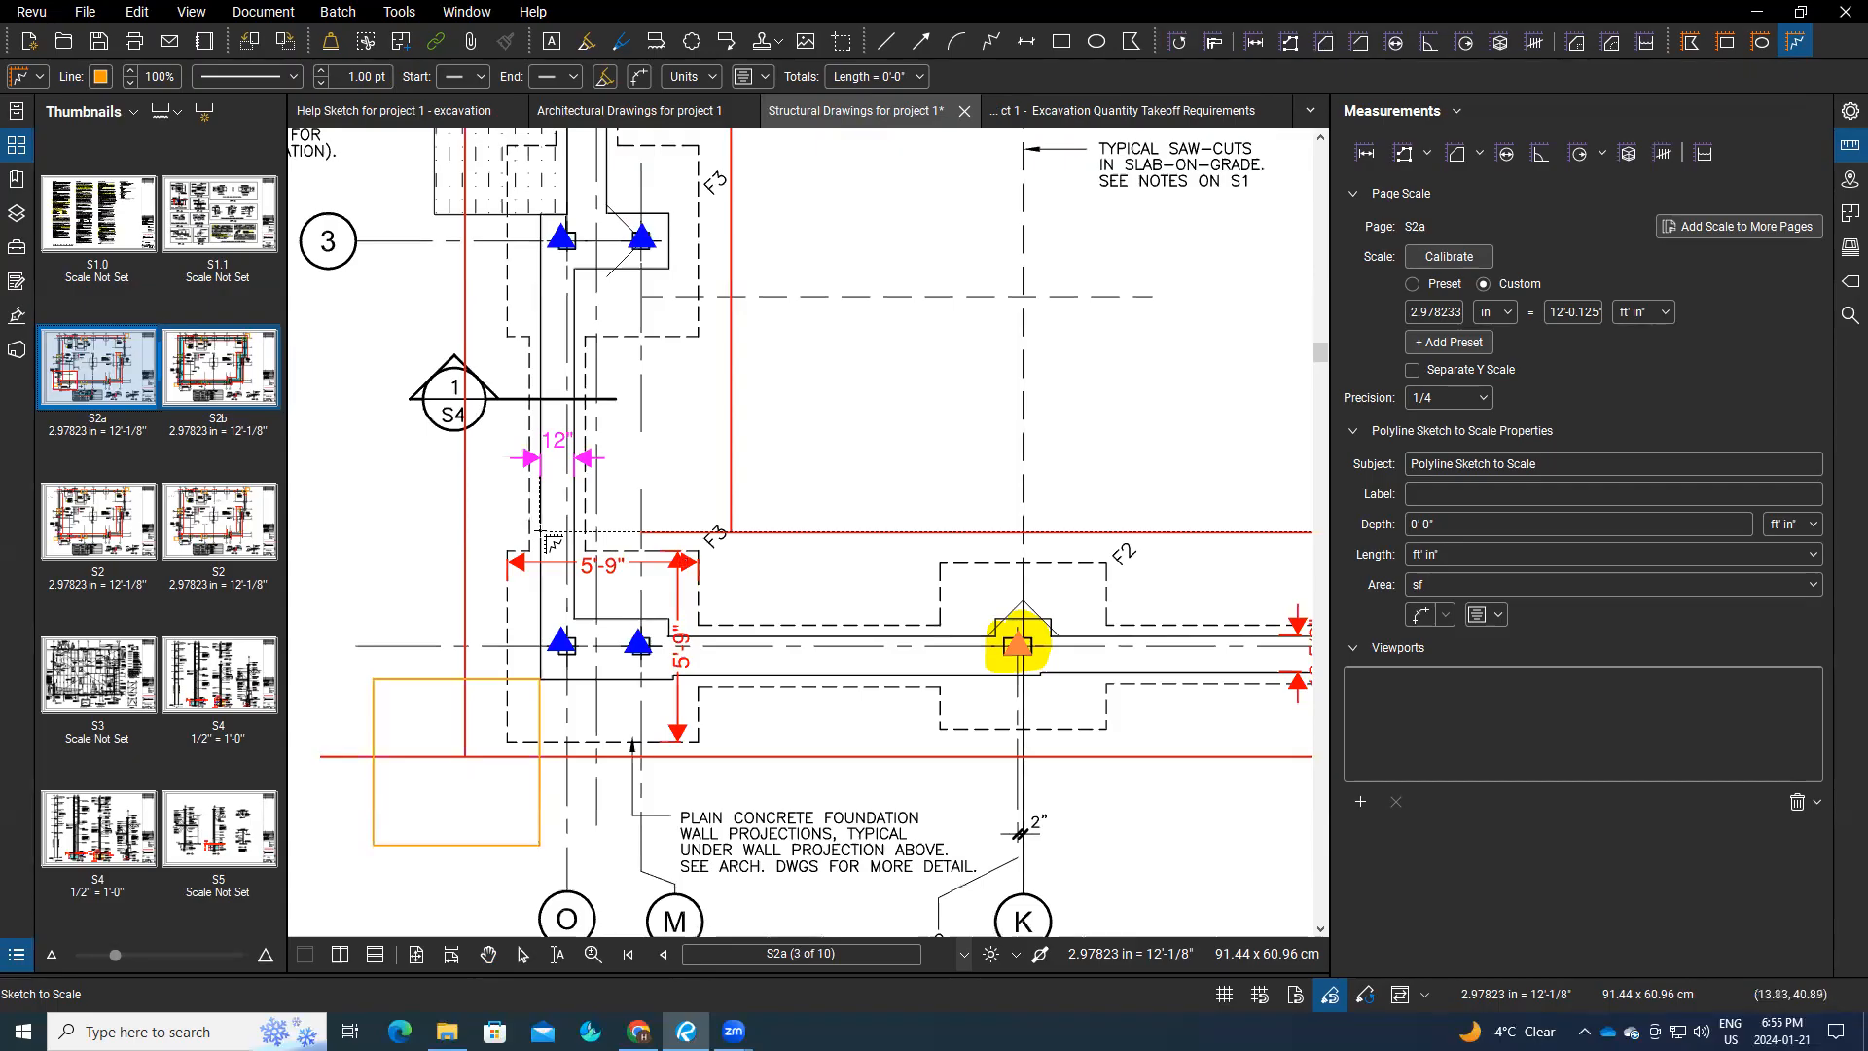
left_click(541, 531)
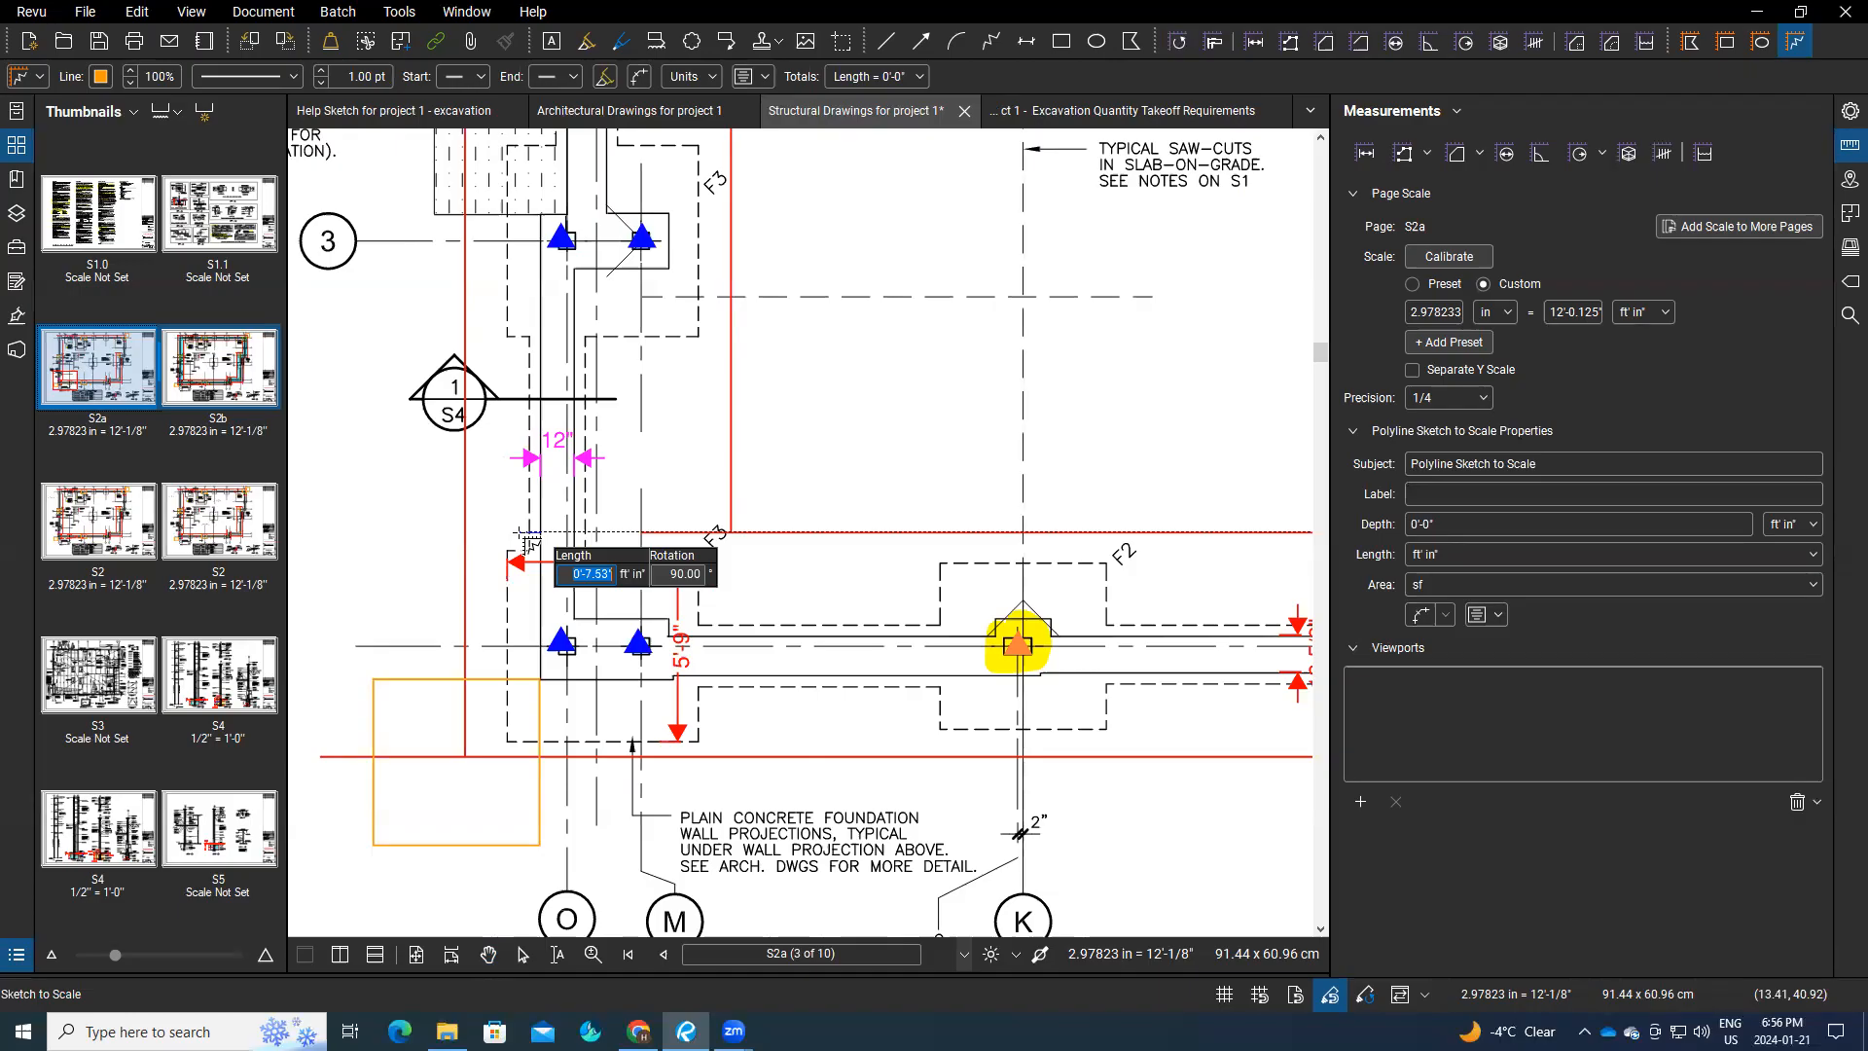
type("5")
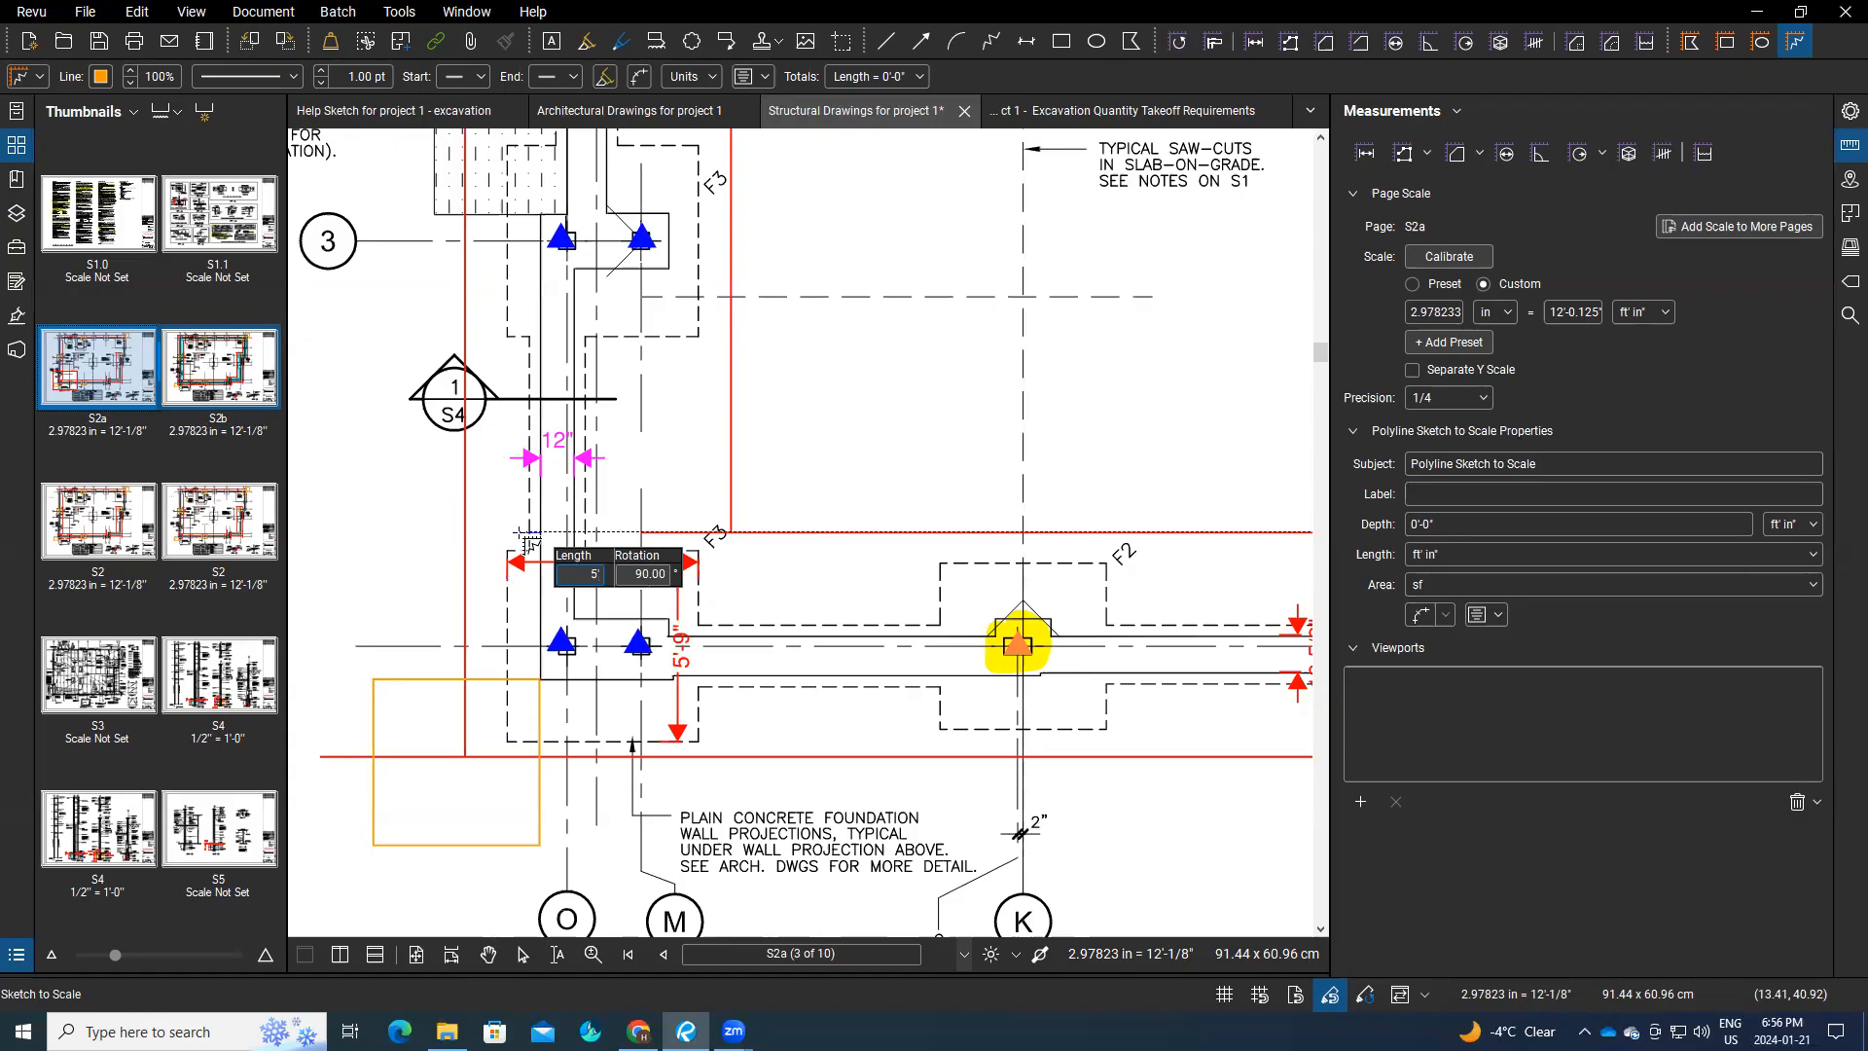
key("Return")
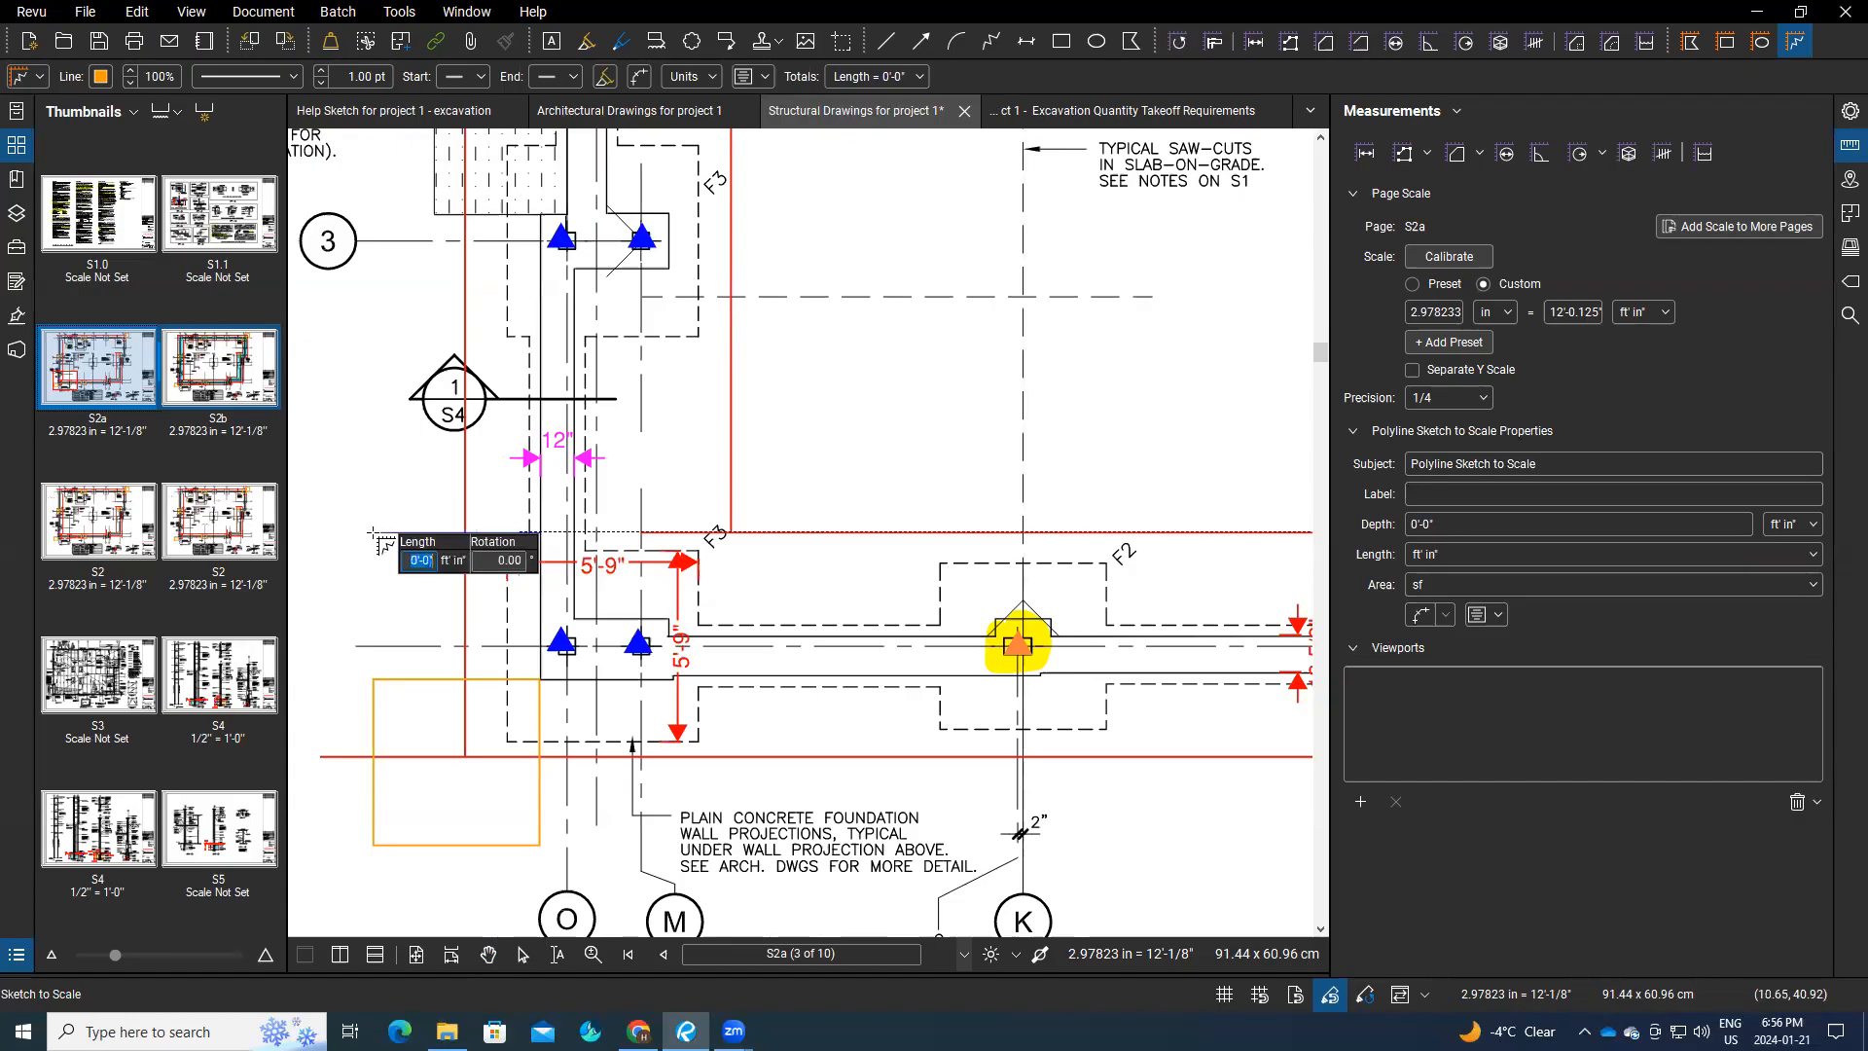
key("Escape")
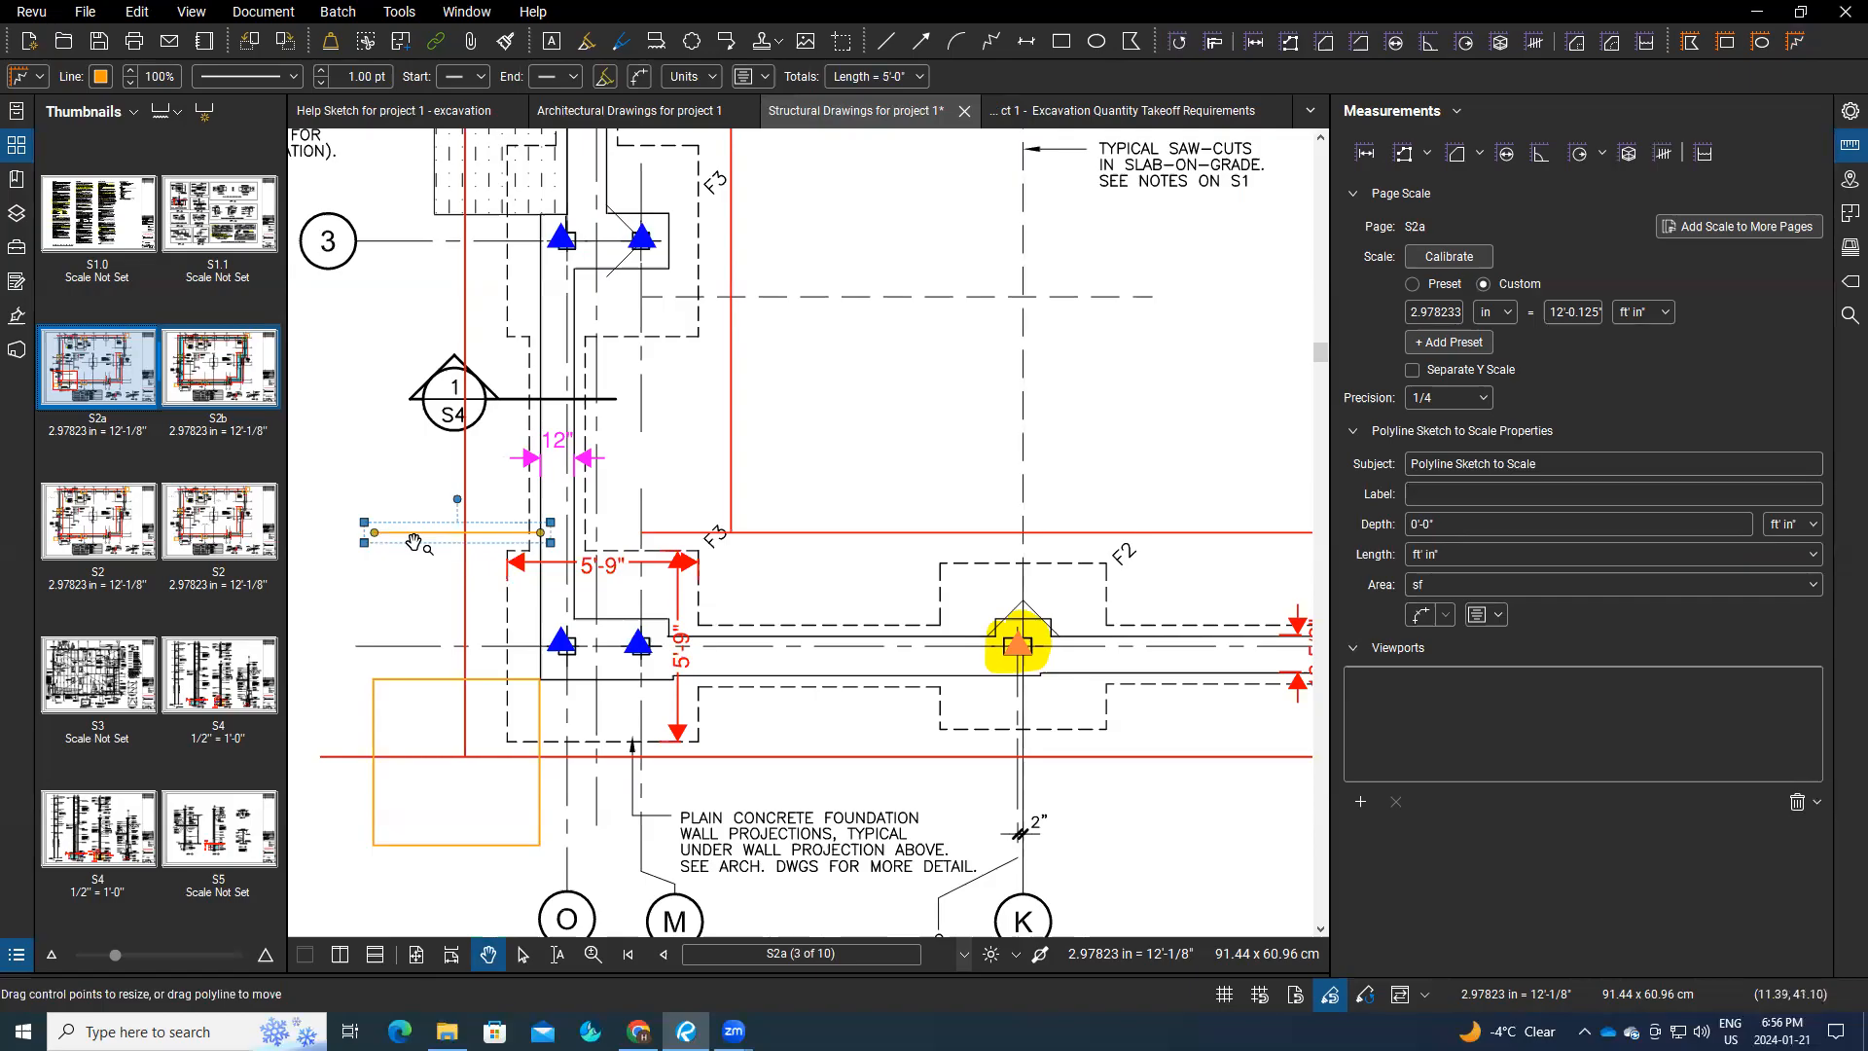
Step: Select the orange square sketch at the grid O and 1 corner to check its dimensions
left_click(407, 684)
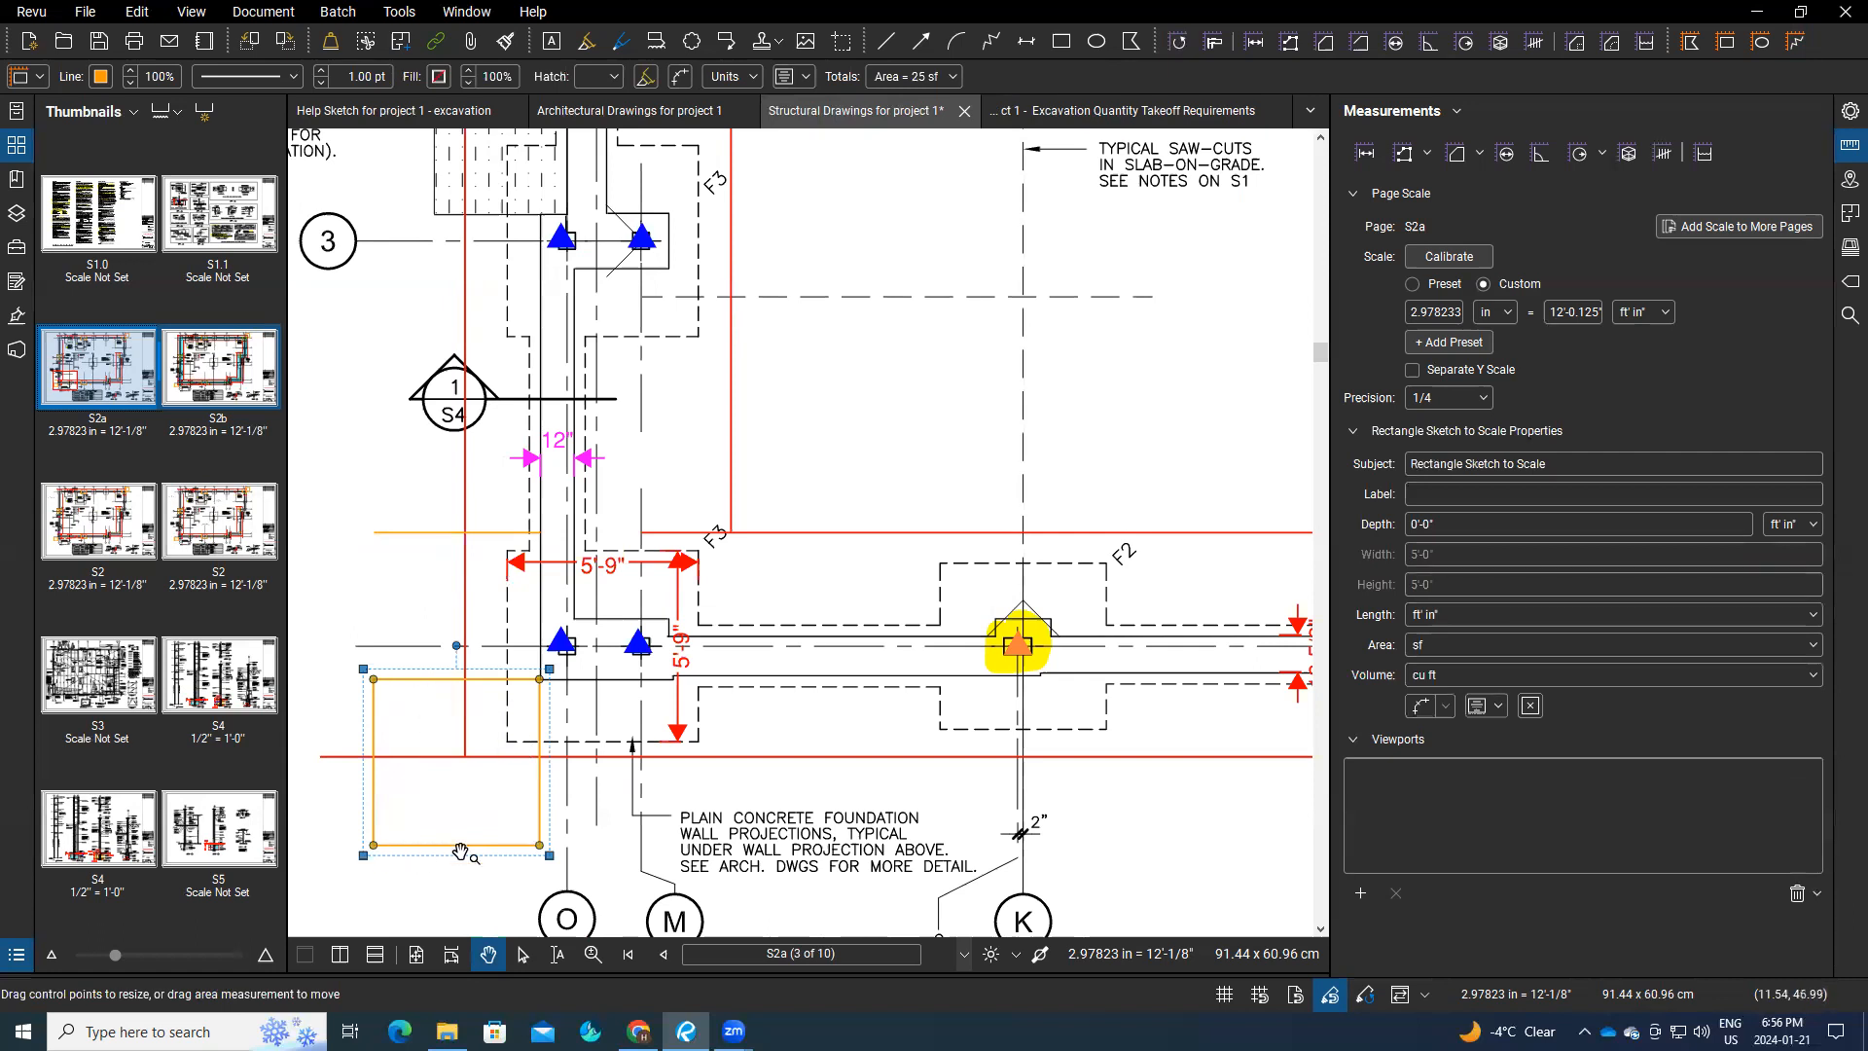
scroll(554, 815, "down", 2)
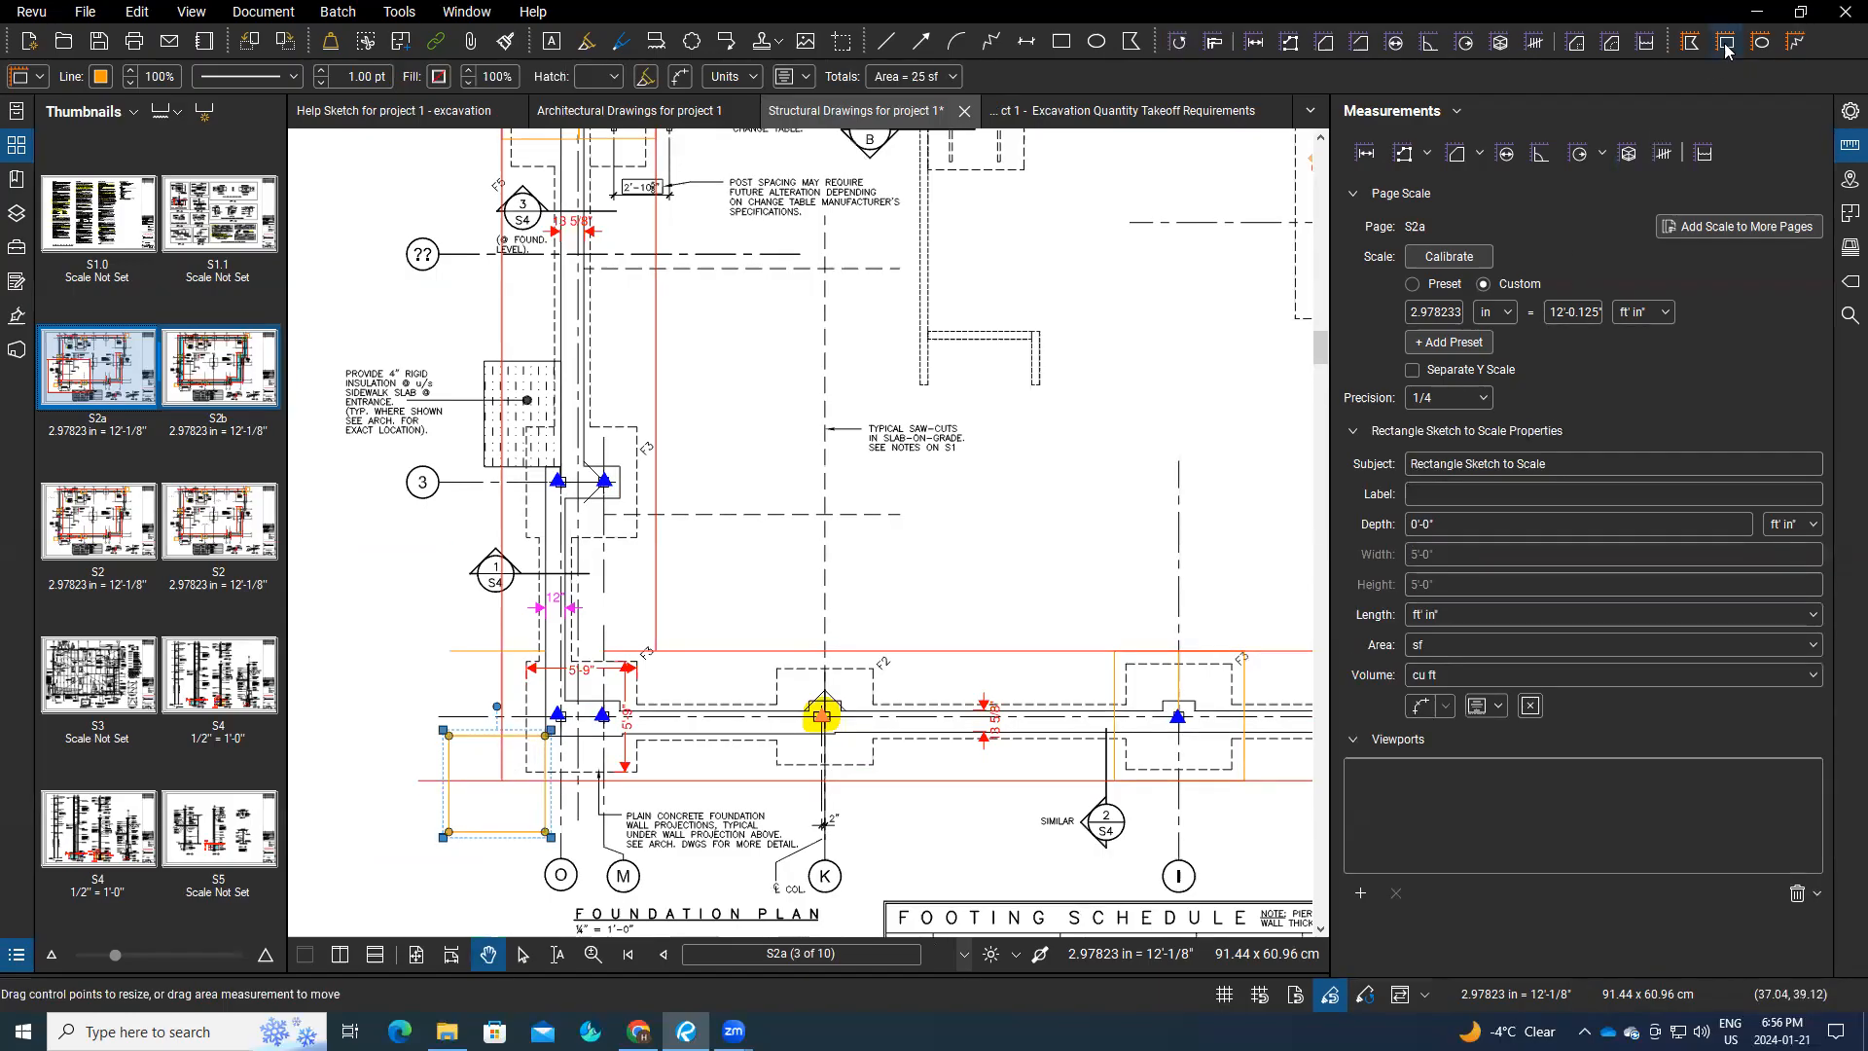
scroll(572, 749, "down", 3)
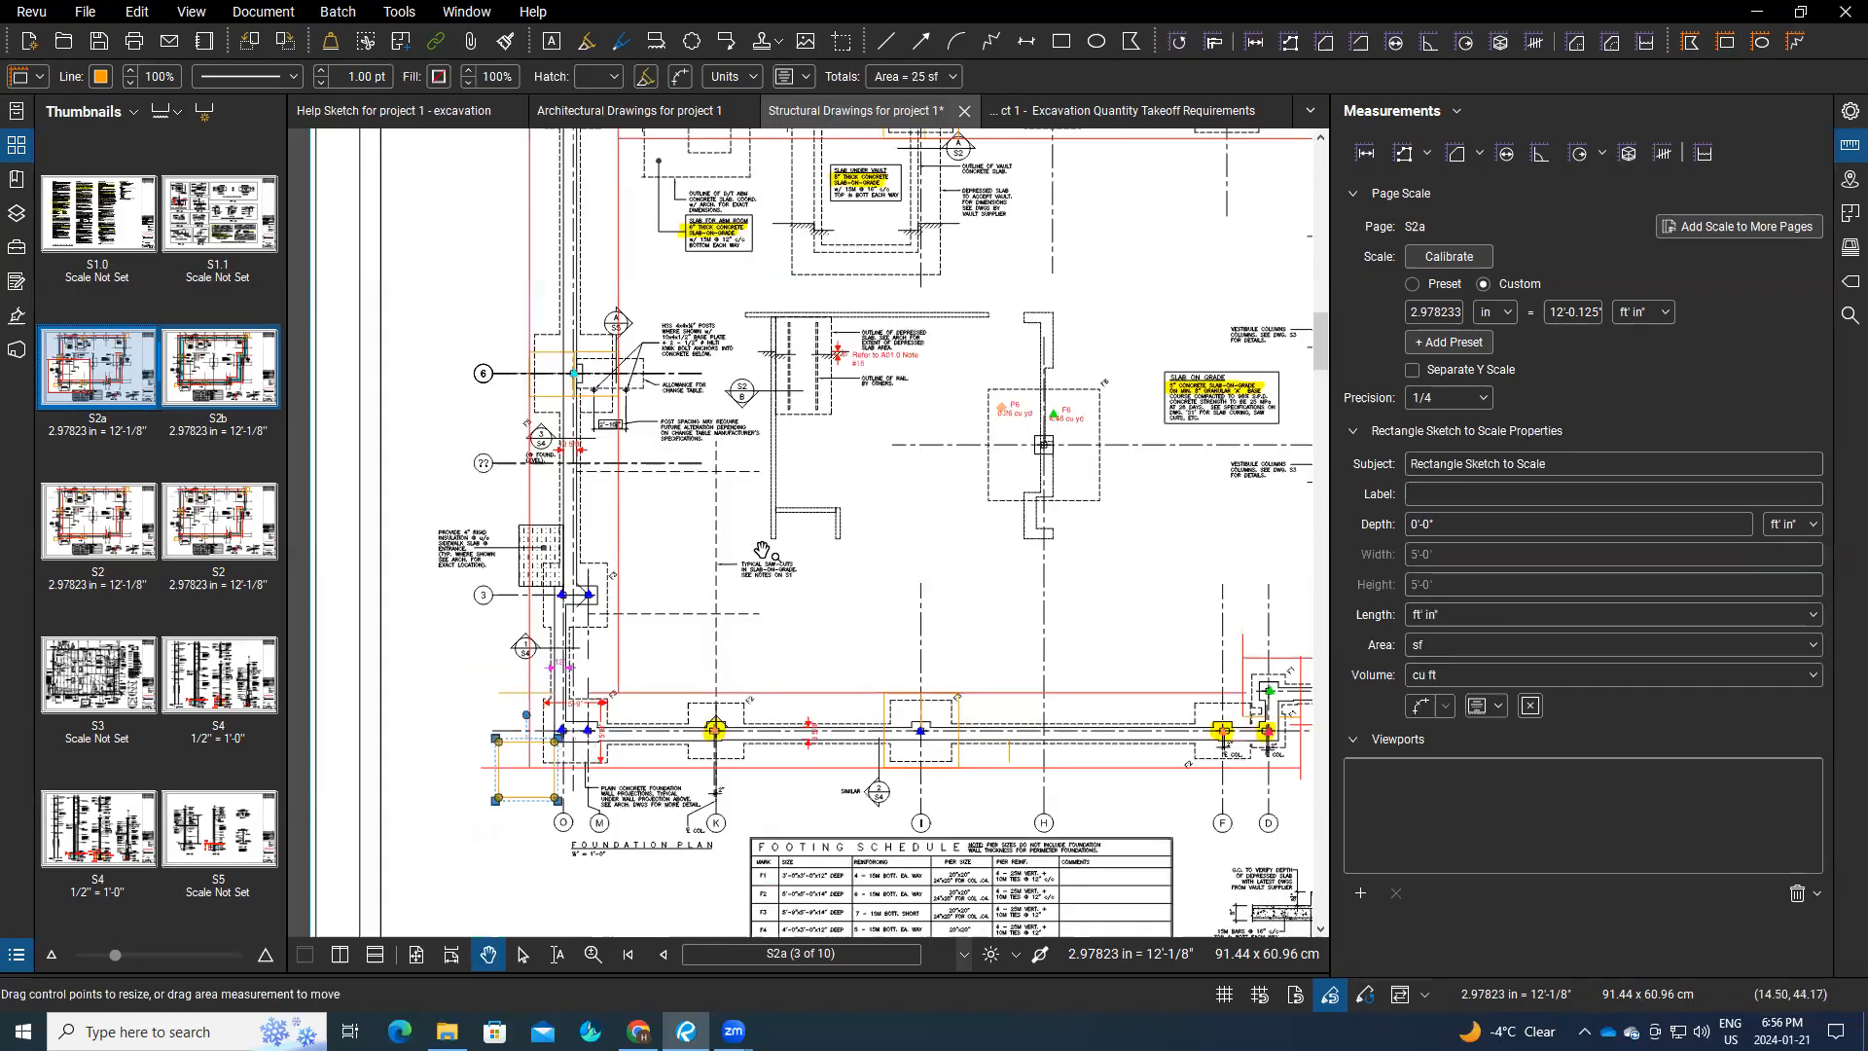
Step: Set up an Area measurement on S2a with the label Site Clearing and a depth of 0'-2"
mouse_move(942, 569)
left_mouse_down()
mouse_move(659, 637)
mouse_move(657, 718)
left_mouse_up()
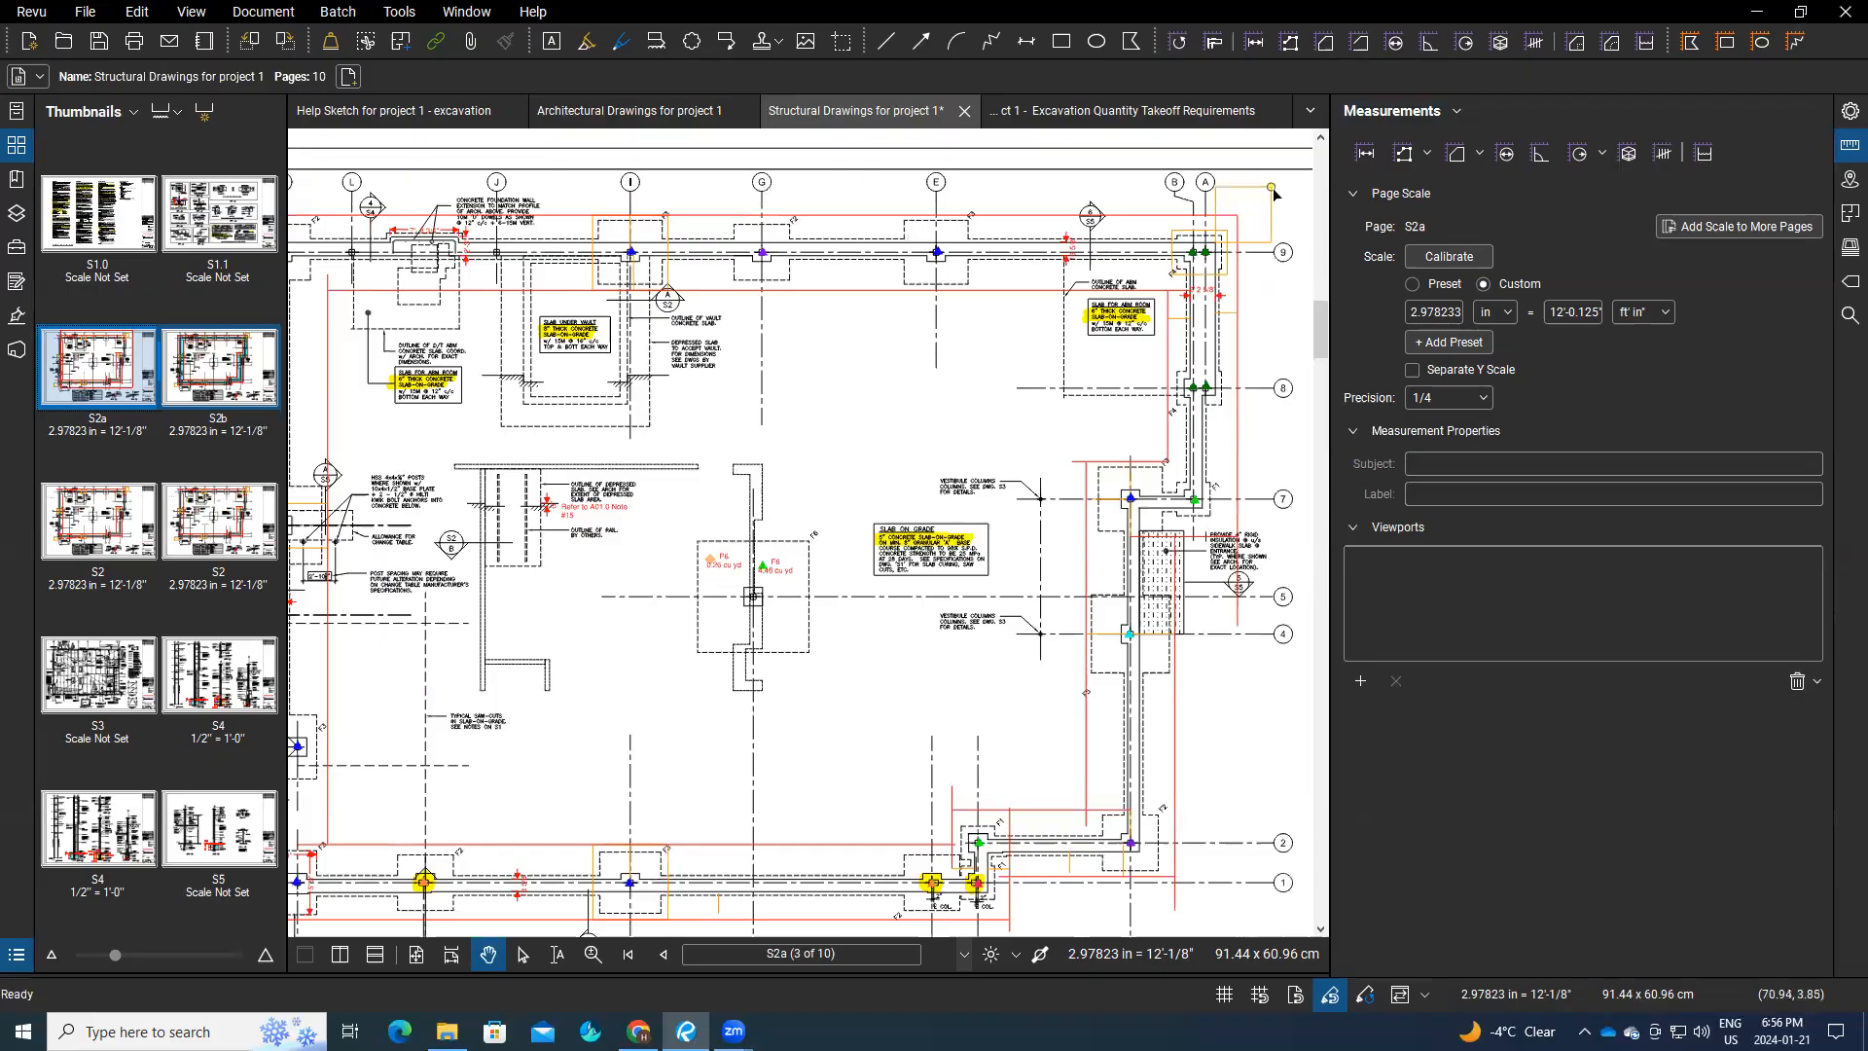
mouse_move(1272, 196)
left_click(1324, 44)
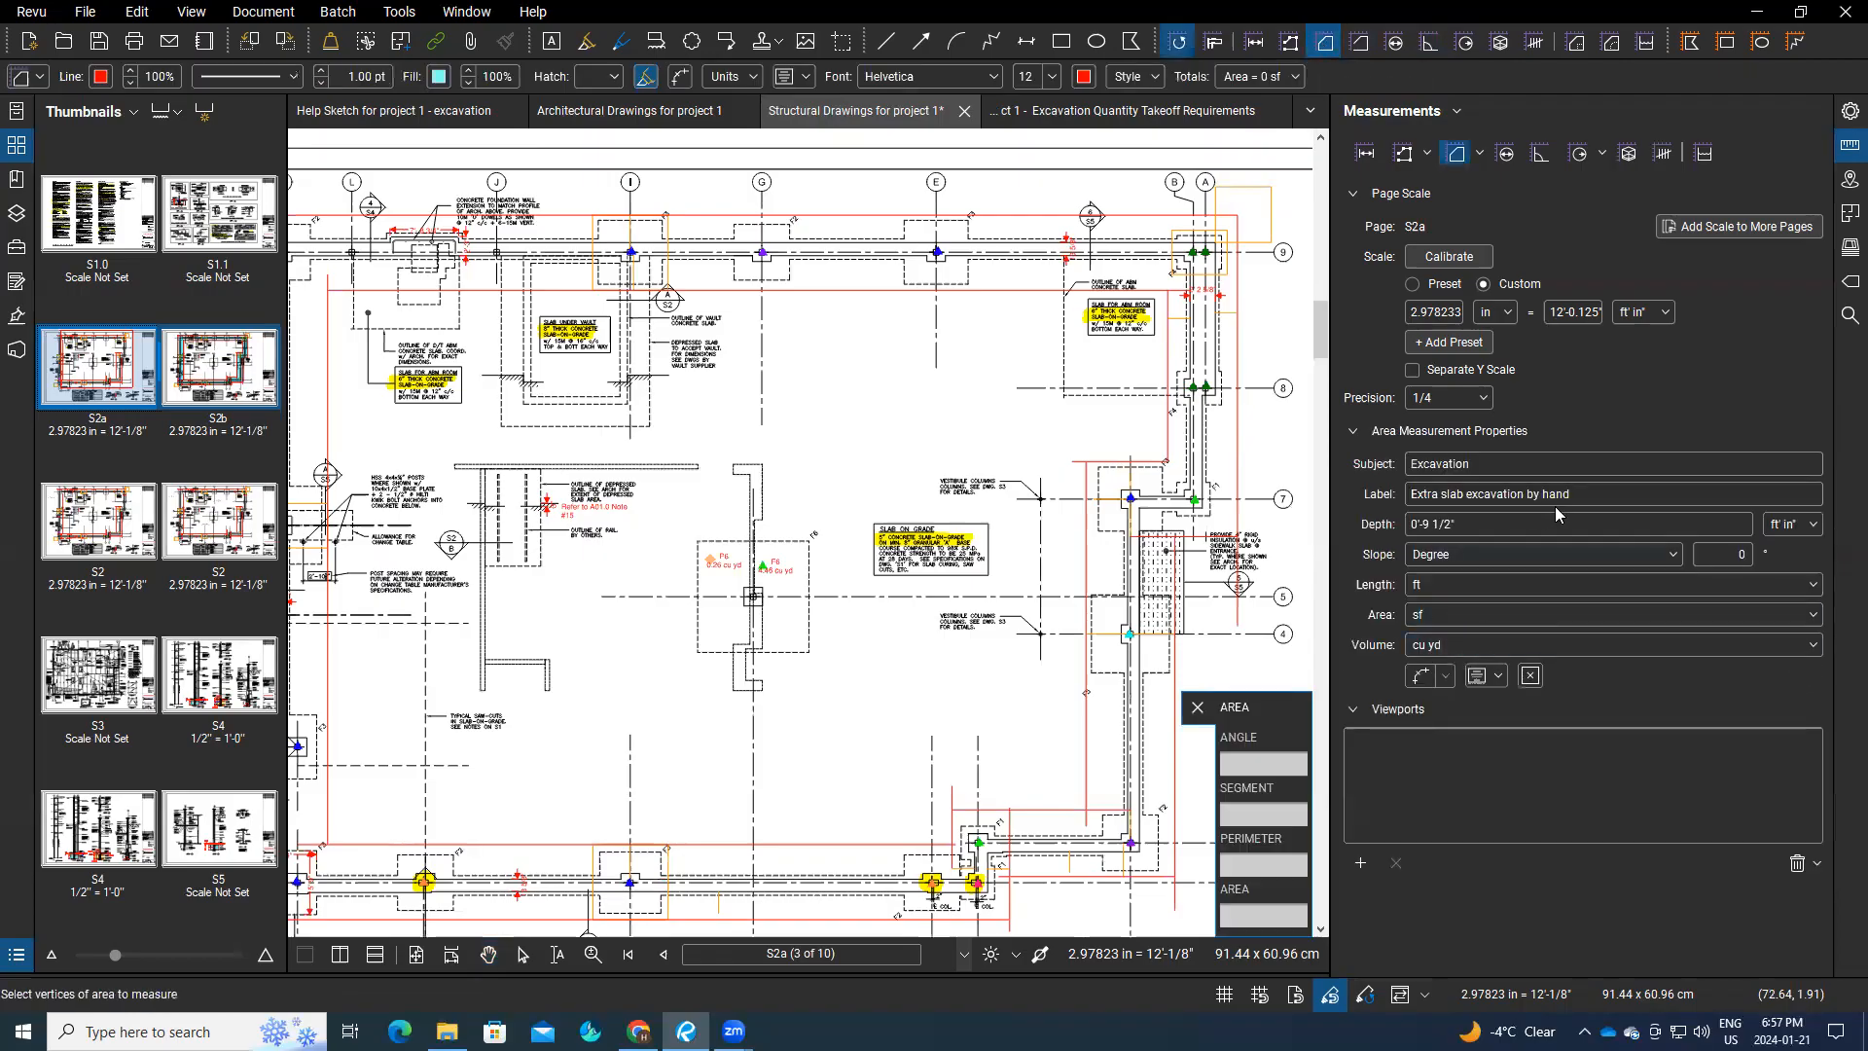
left_click_drag(1581, 497, 1395, 506)
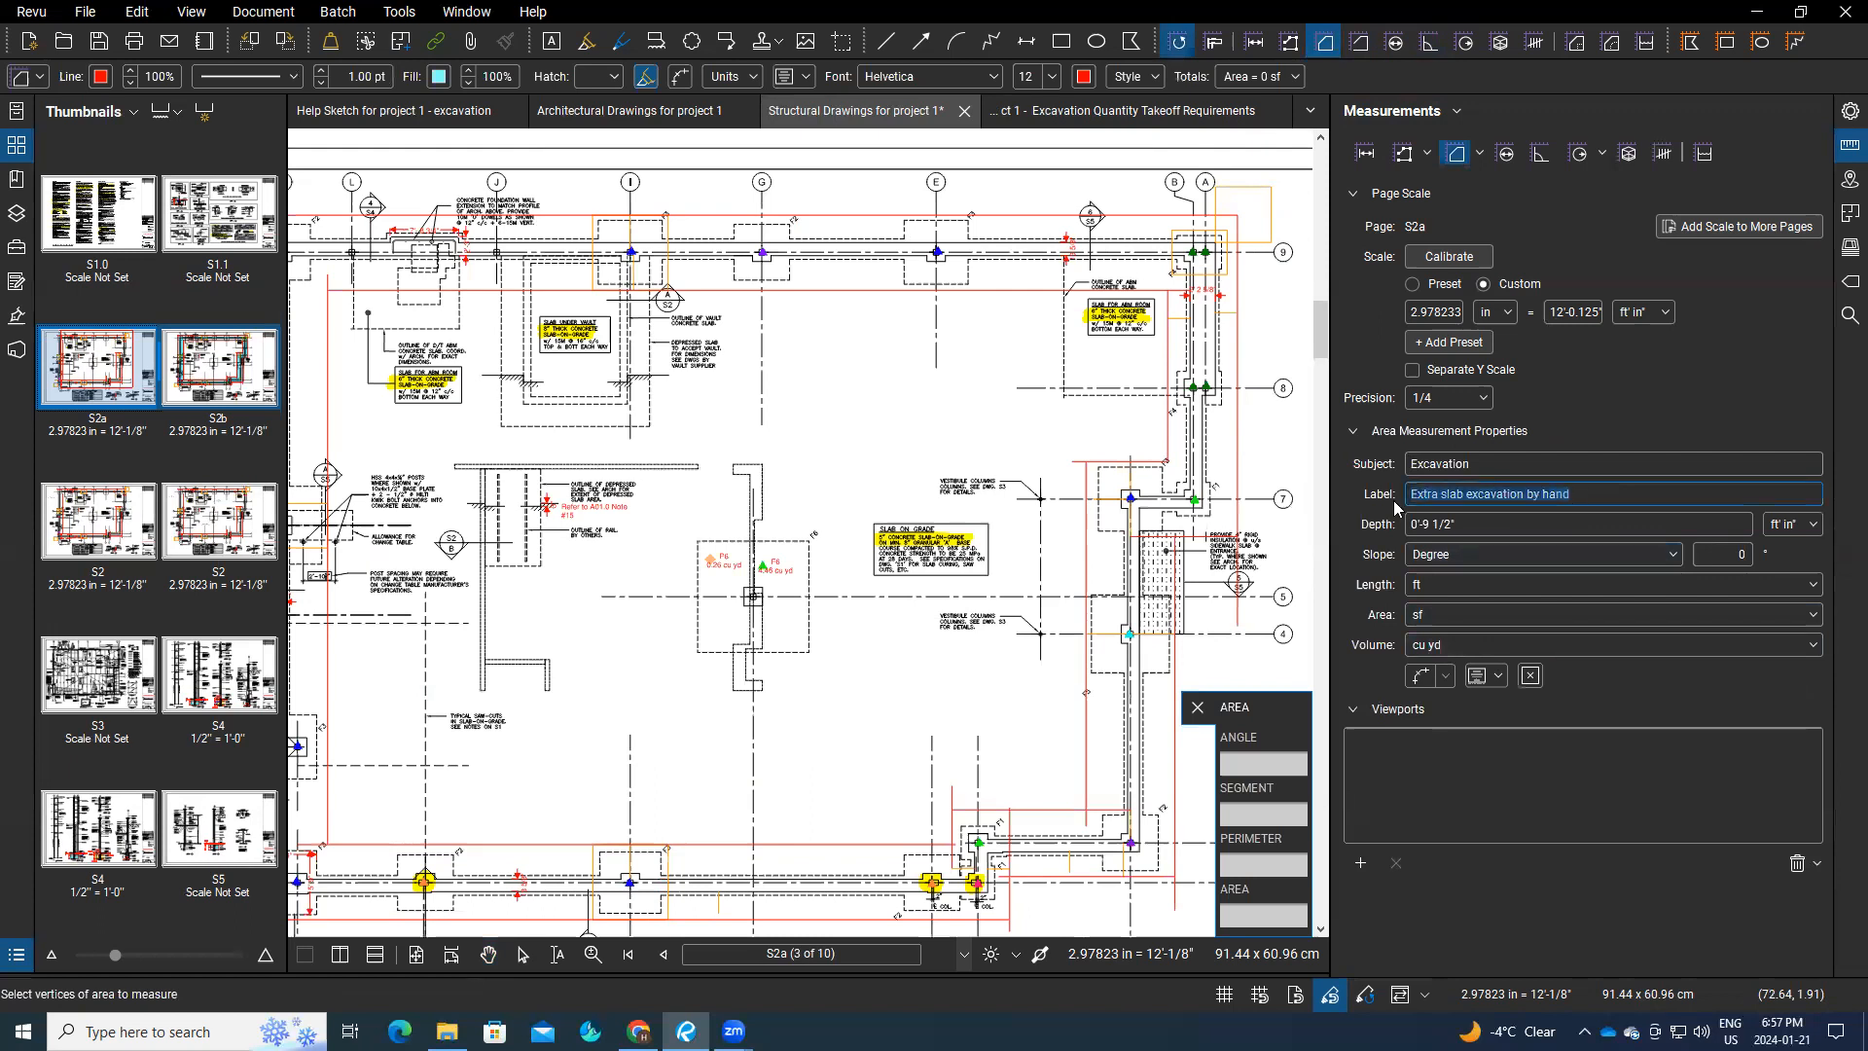
type("site")
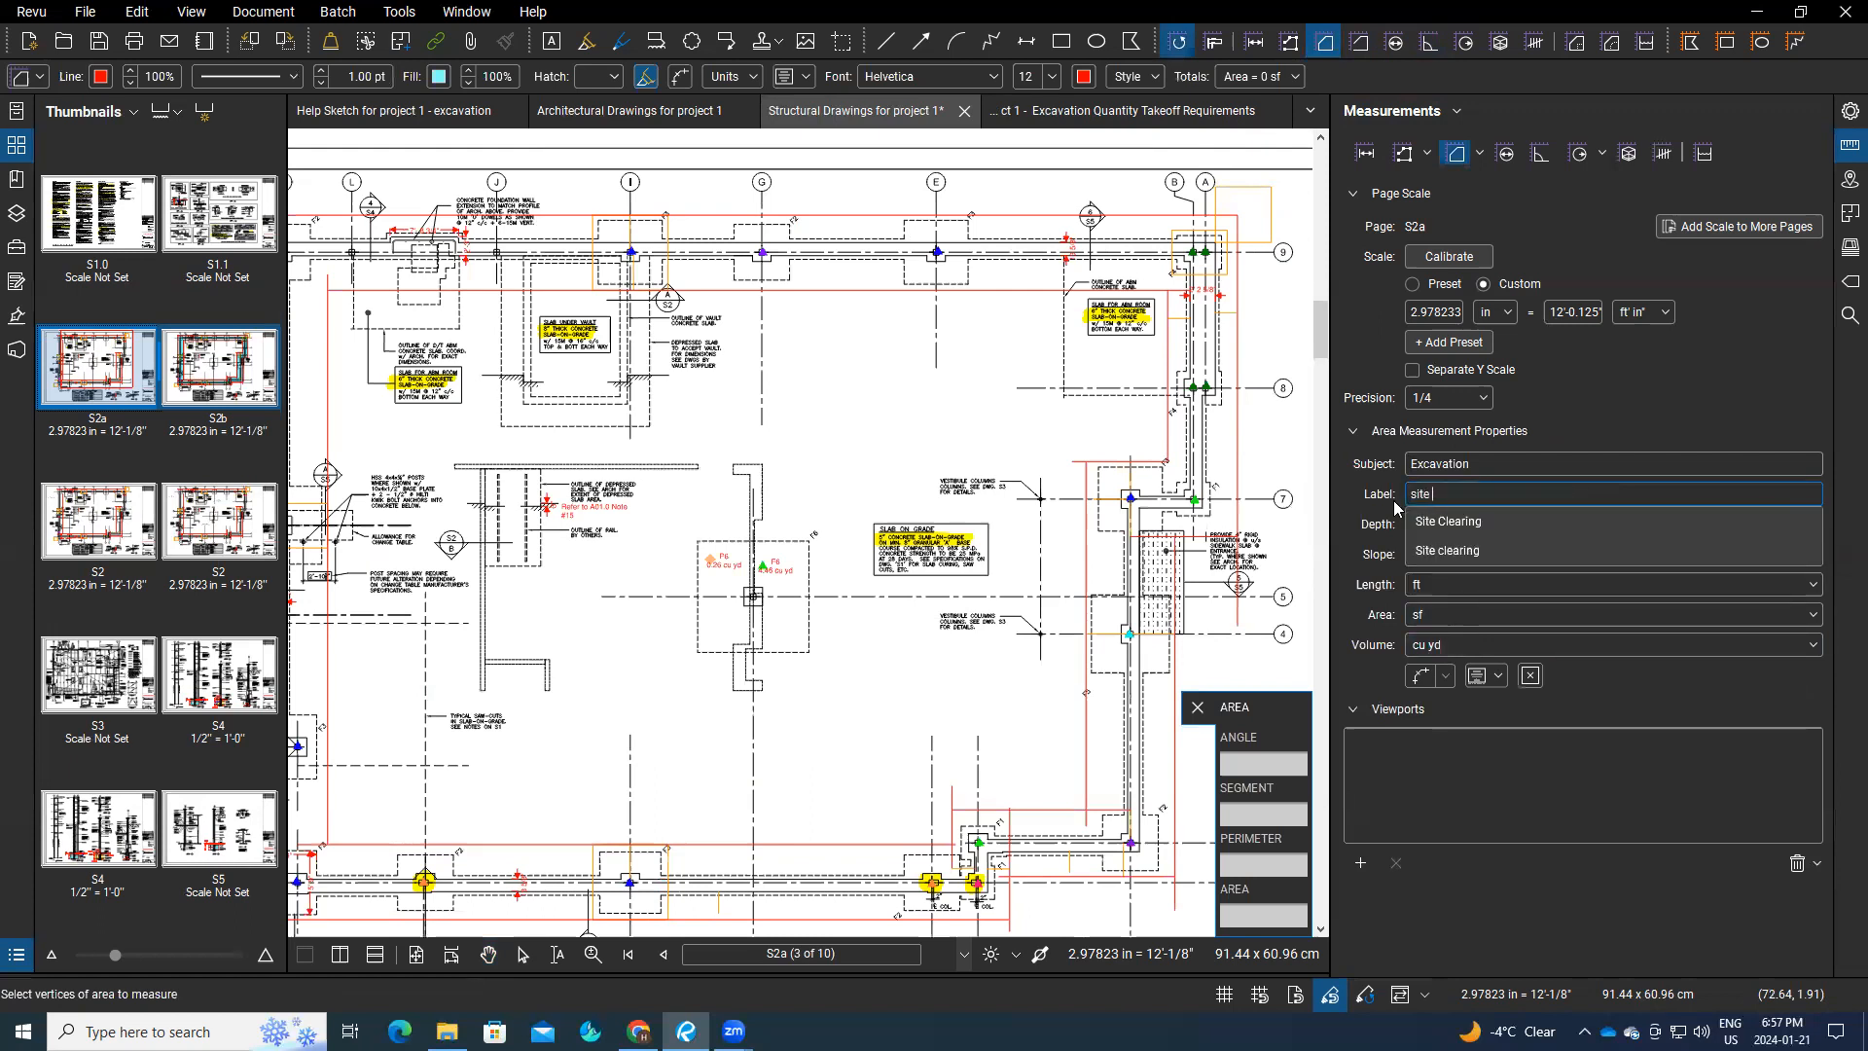
left_click(1423, 522)
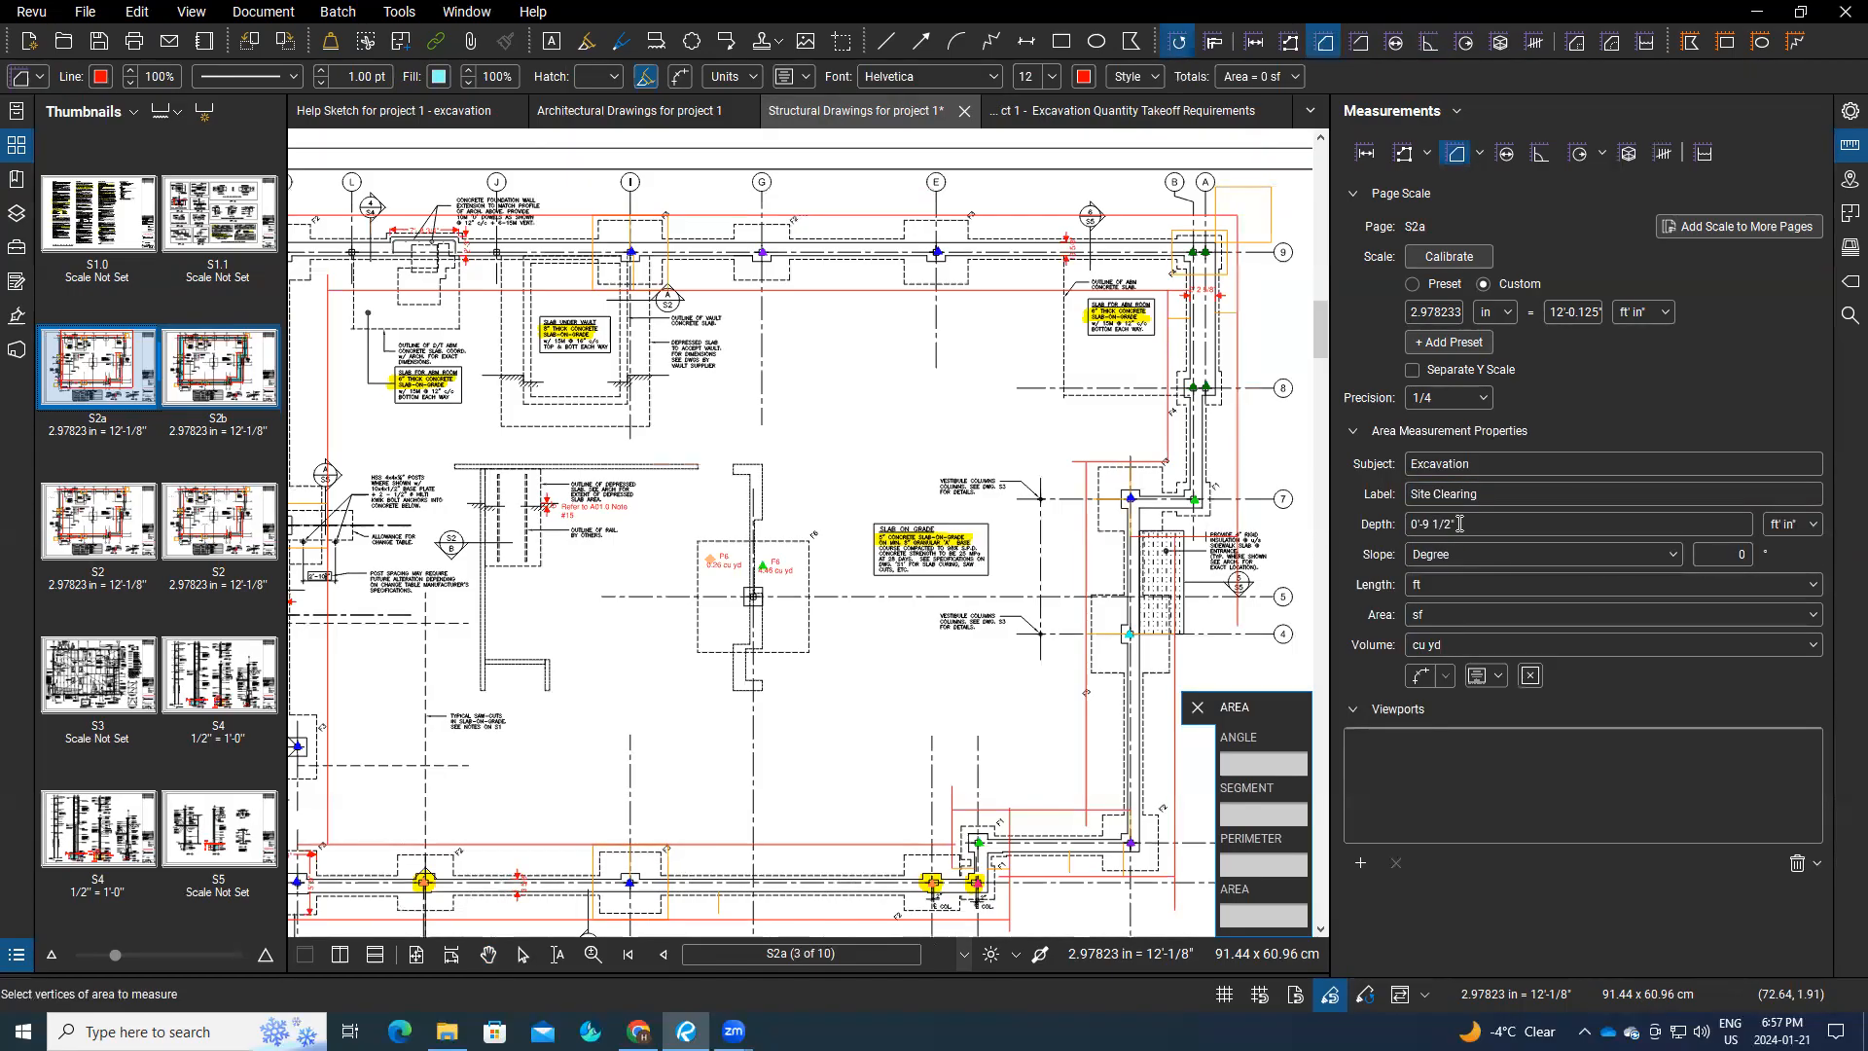
left_click(1450, 523)
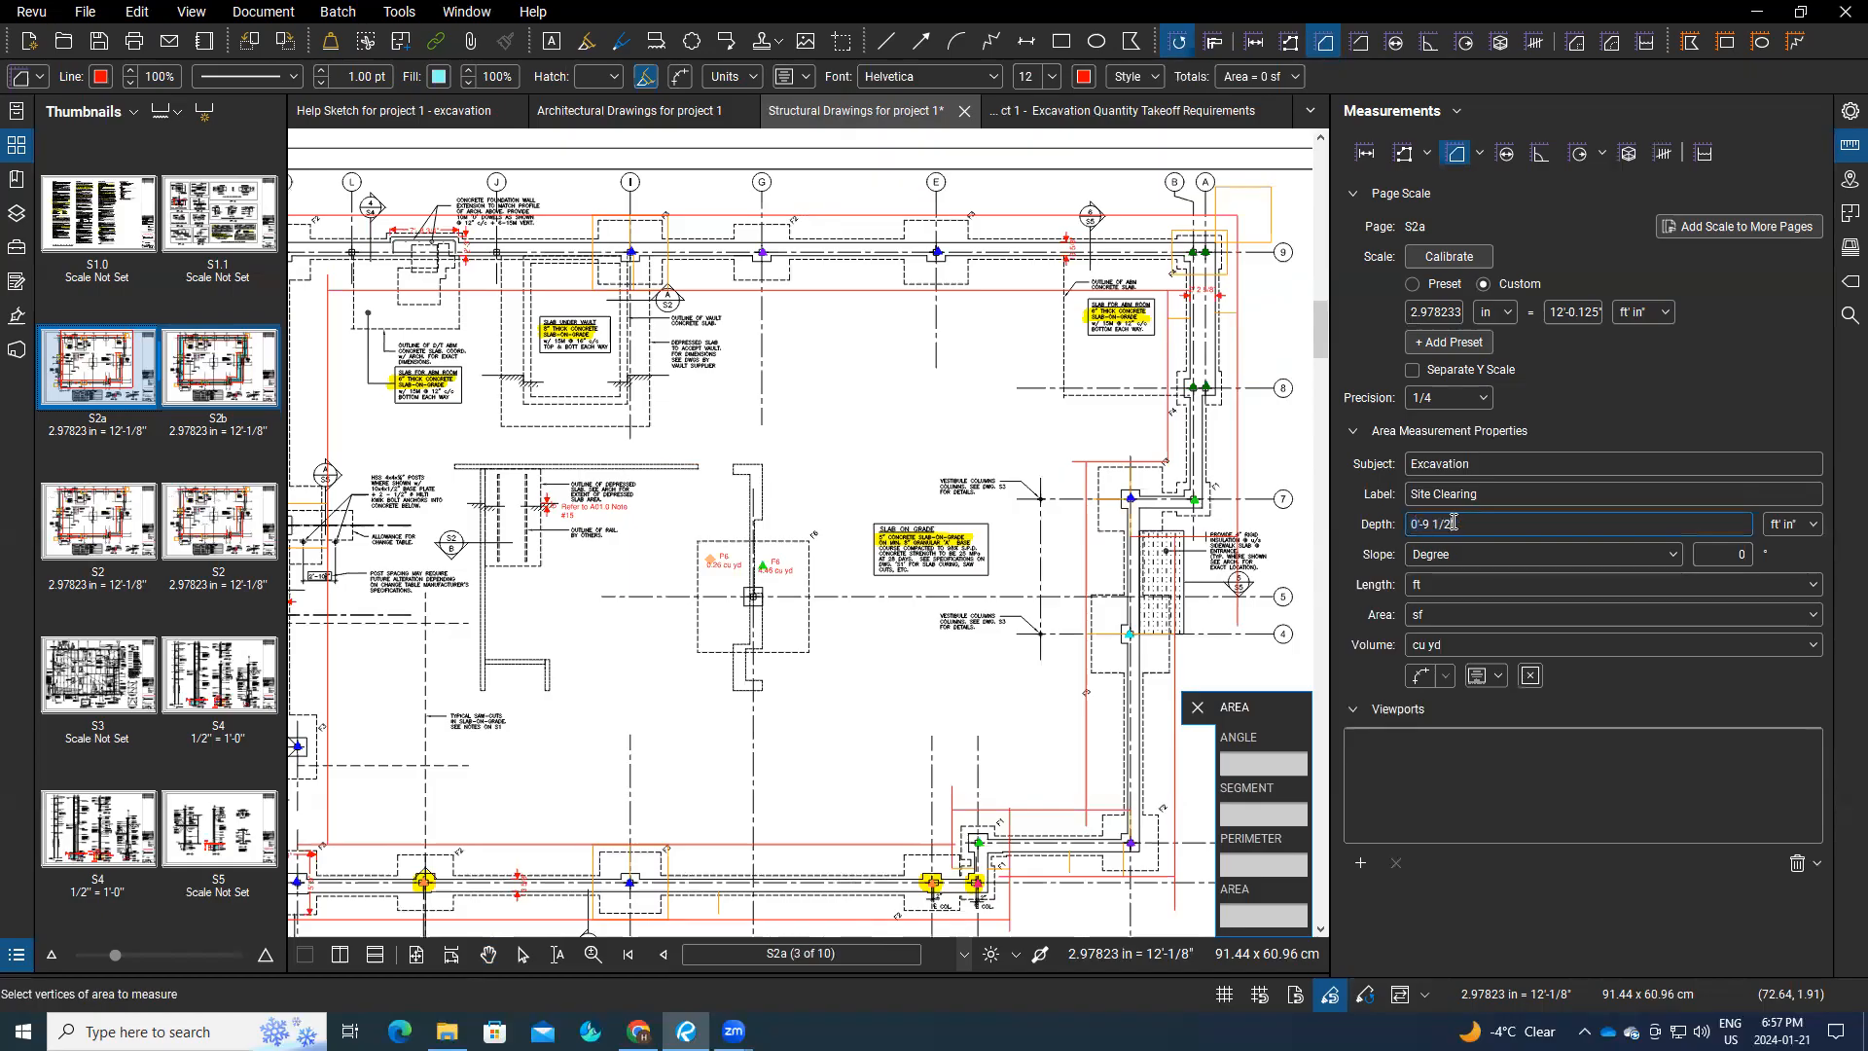
key("BackSpace")
type("\"")
Step: Draw the rectangular site clearing area, about 95.6 by 68.5 ft, from the outer offset corner at grids A and 9 to the one at O and 1
left_click(1272, 186)
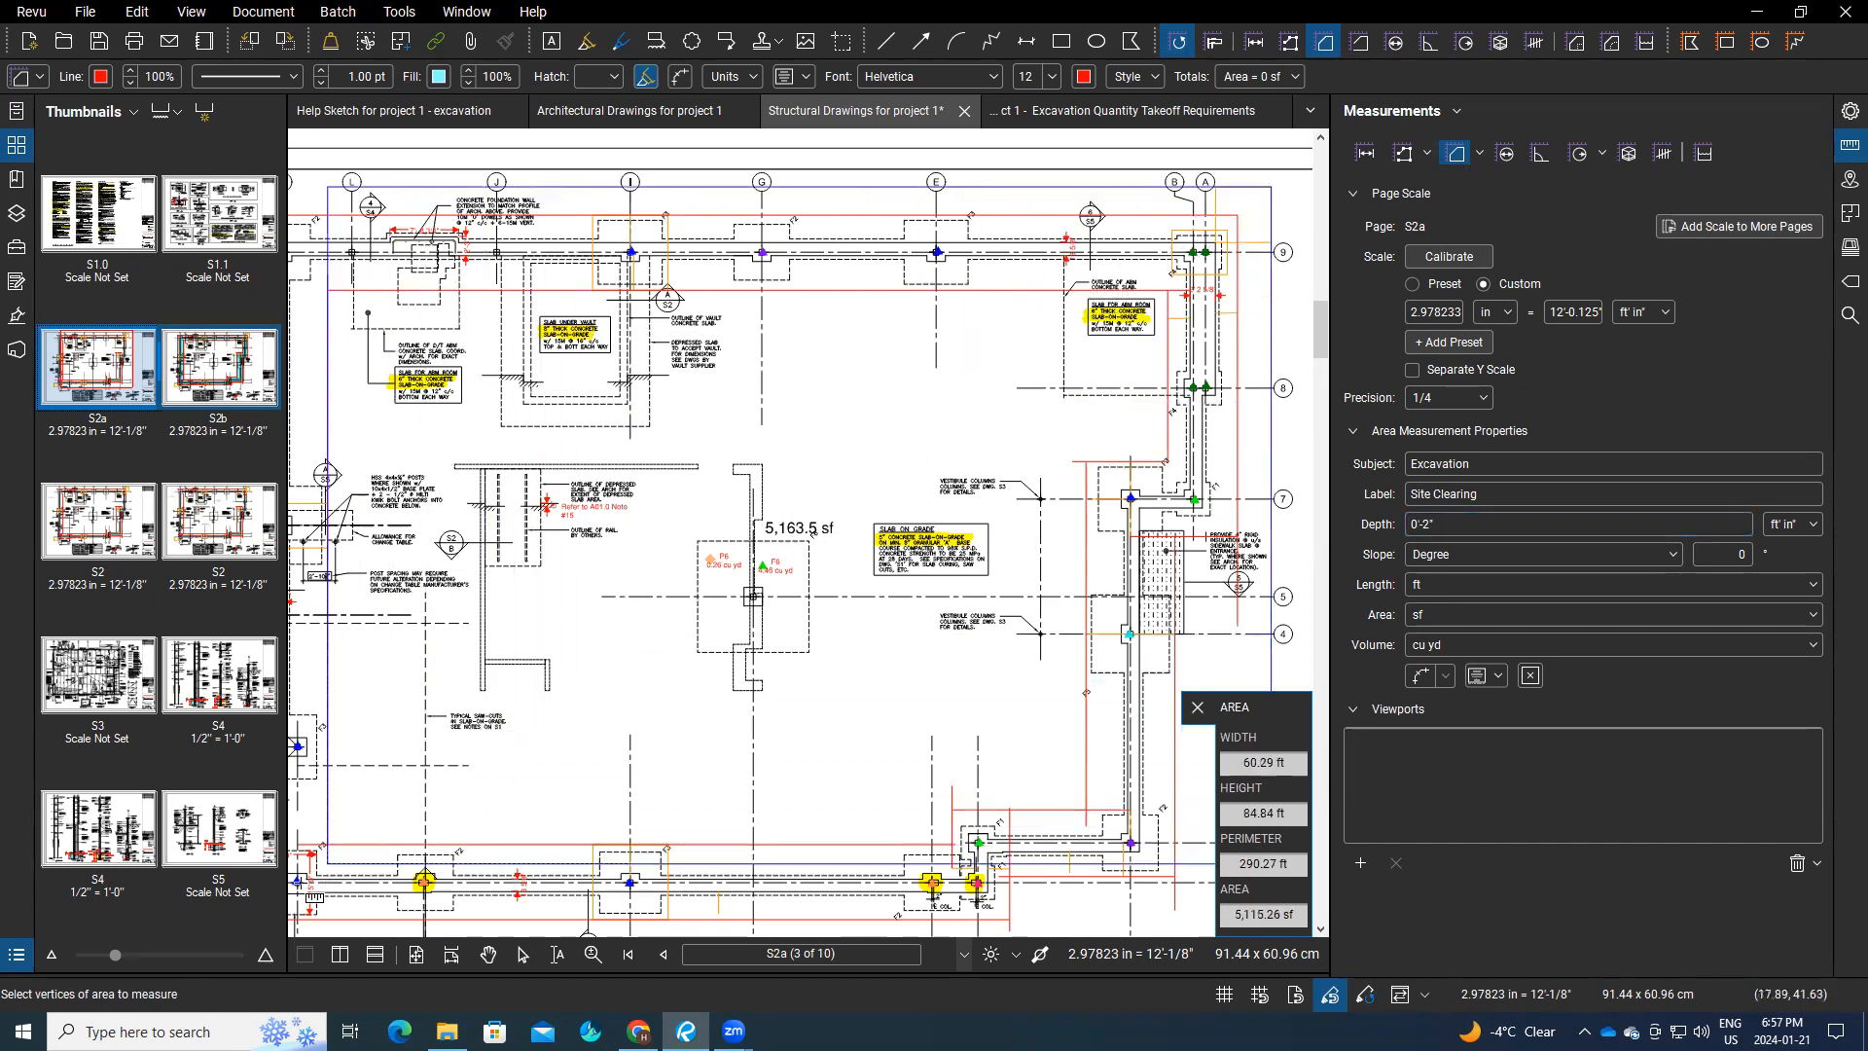
scroll(421, 803, "left", 5)
scroll(496, 857, "down", 3)
scroll(480, 694, "down", 1)
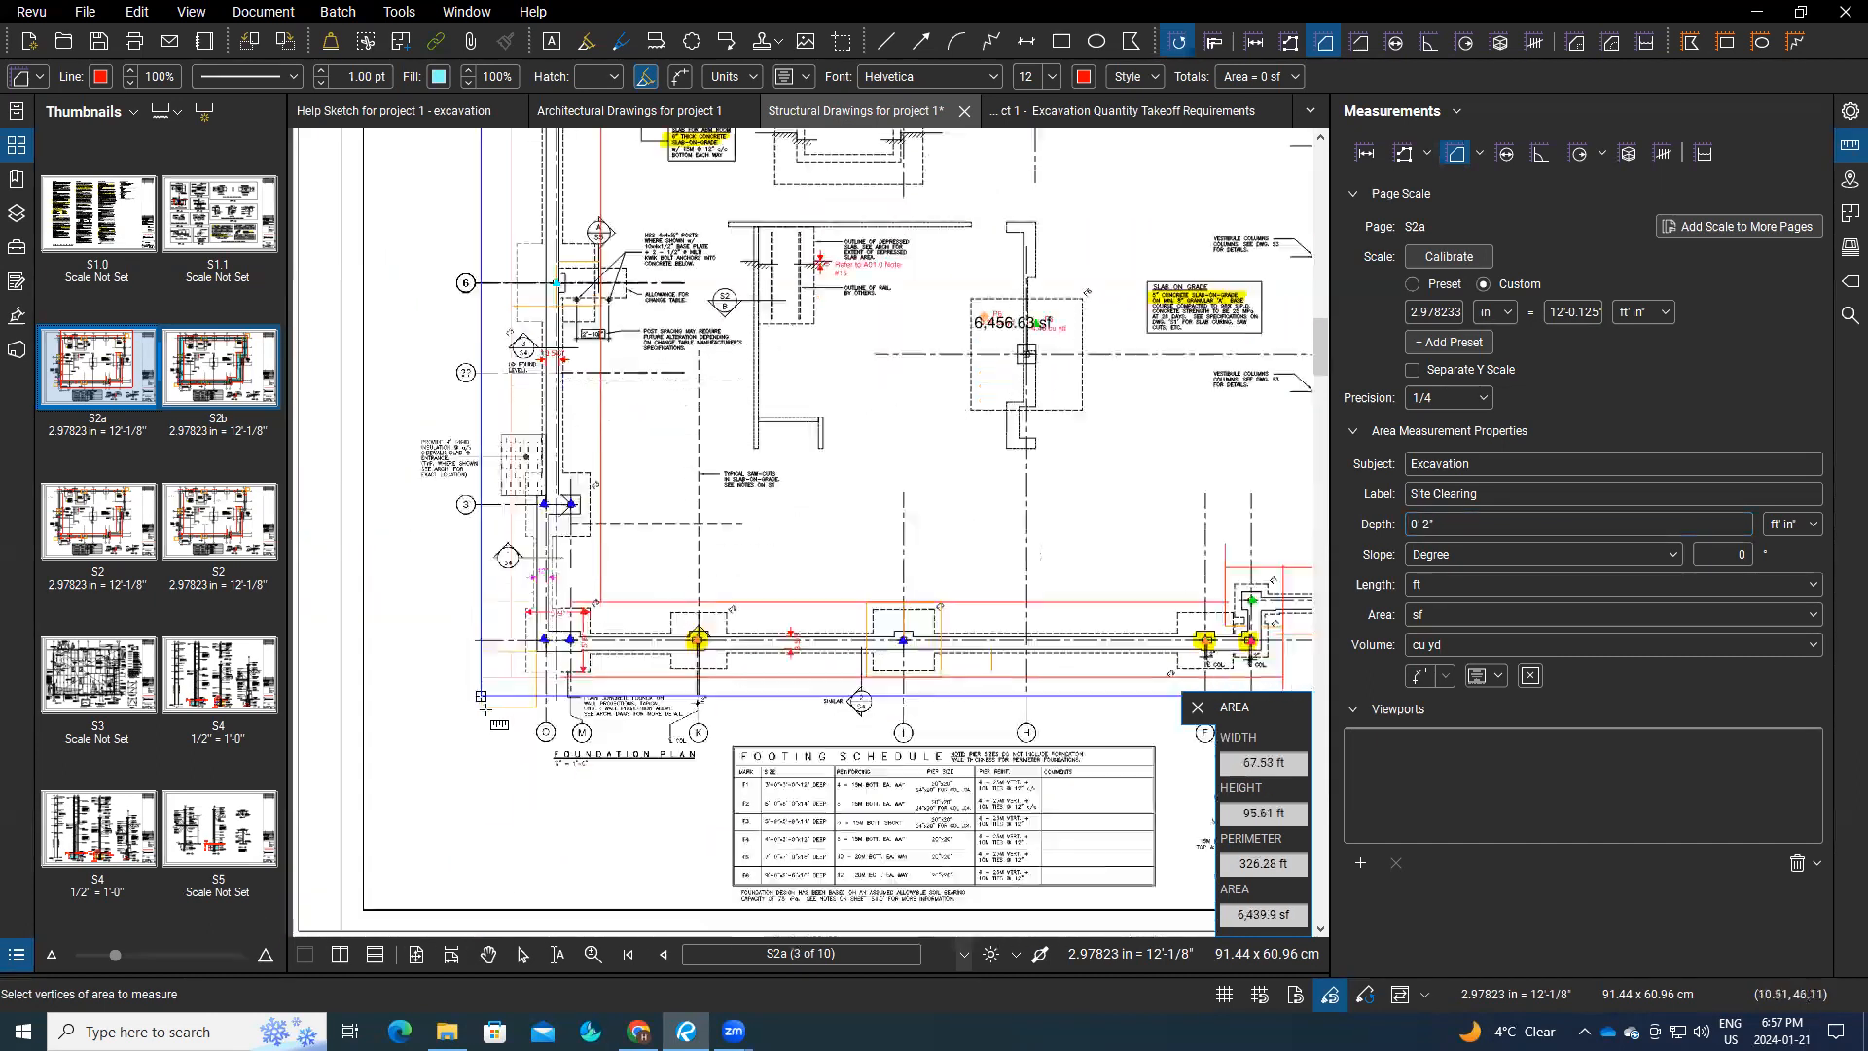
left_click(480, 707)
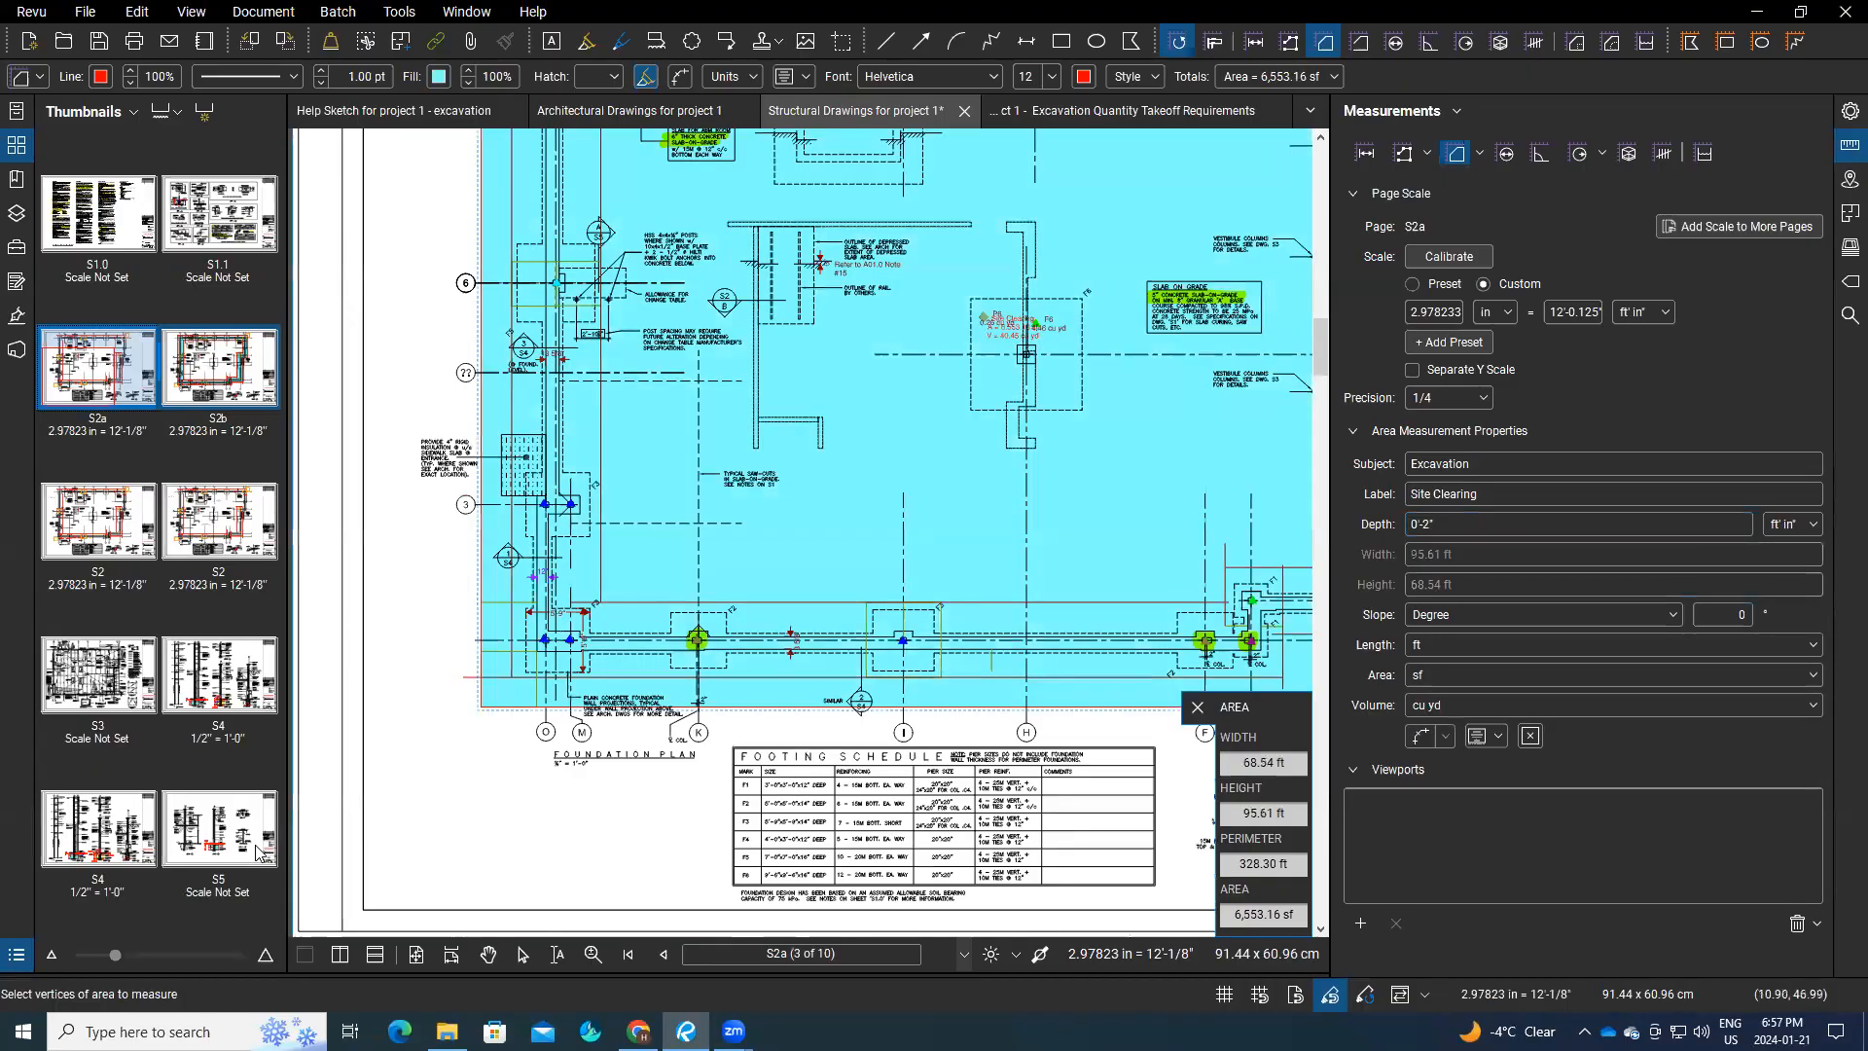
scroll(1180, 535, "down", 3)
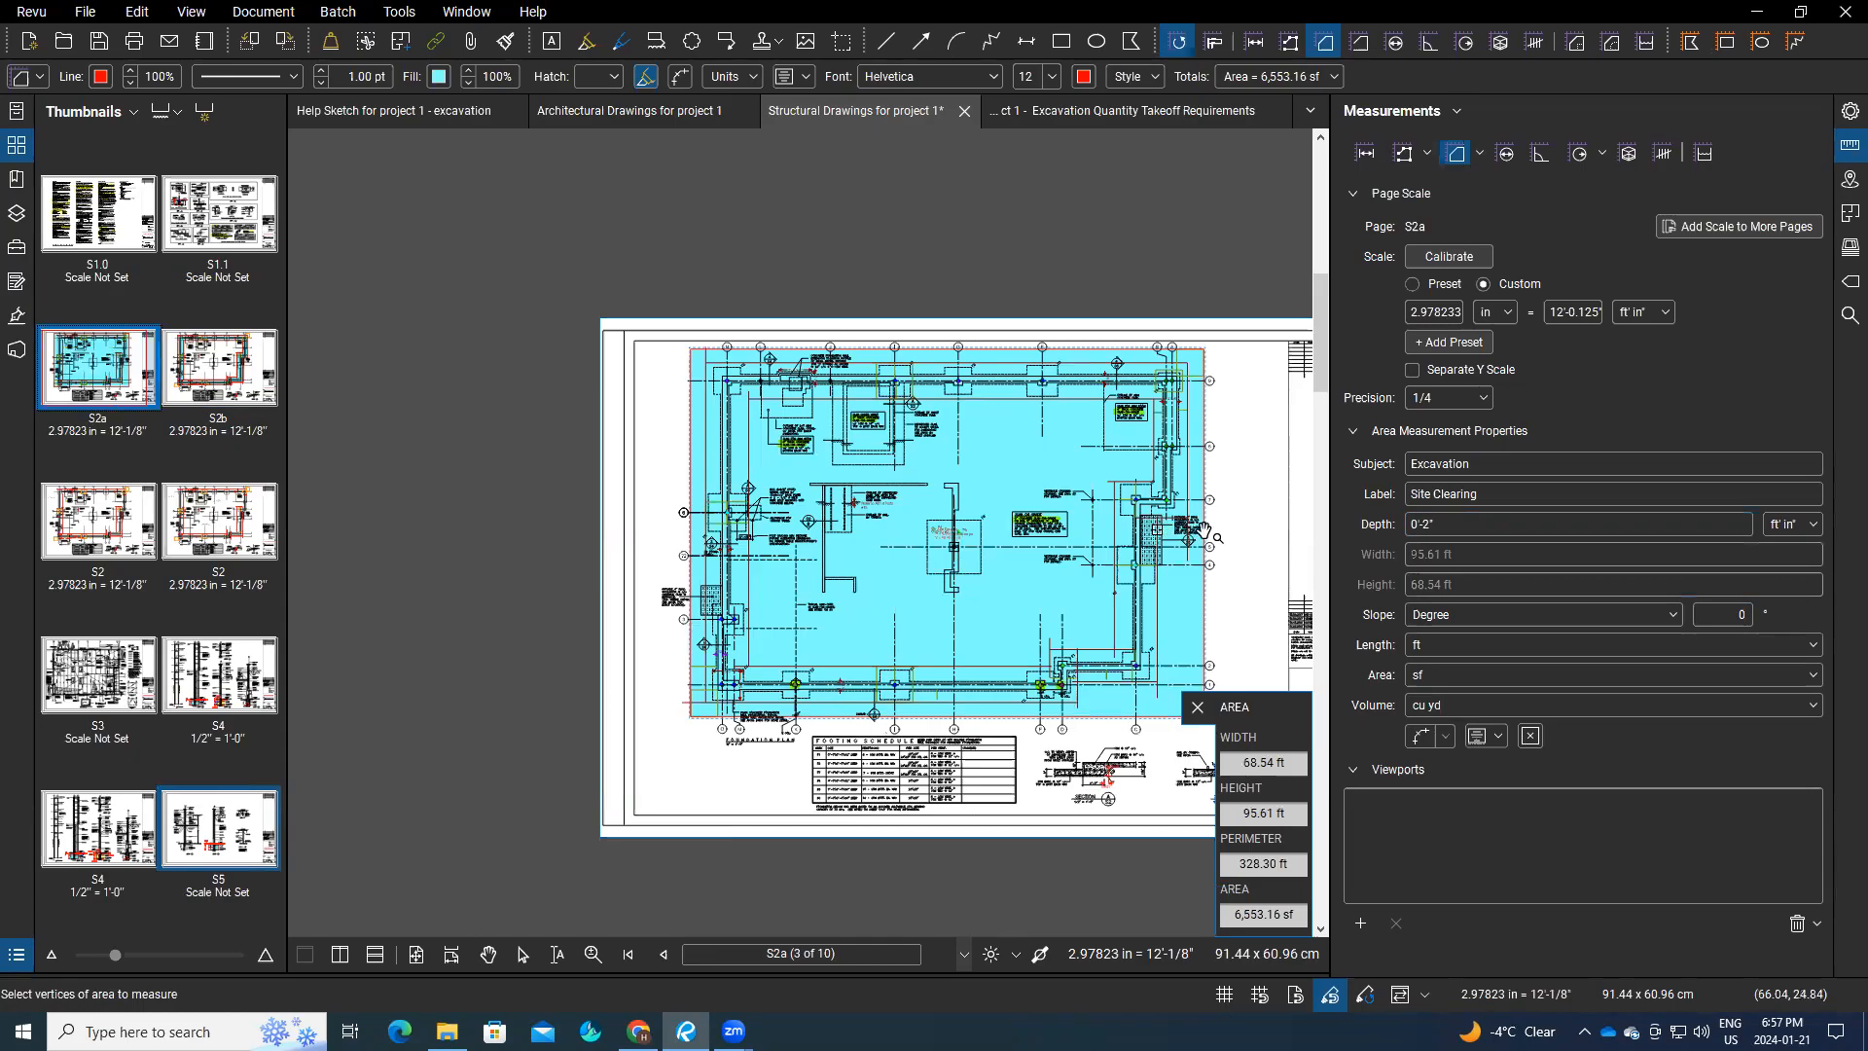
key("Escape")
scroll(1225, 516, "up", 3)
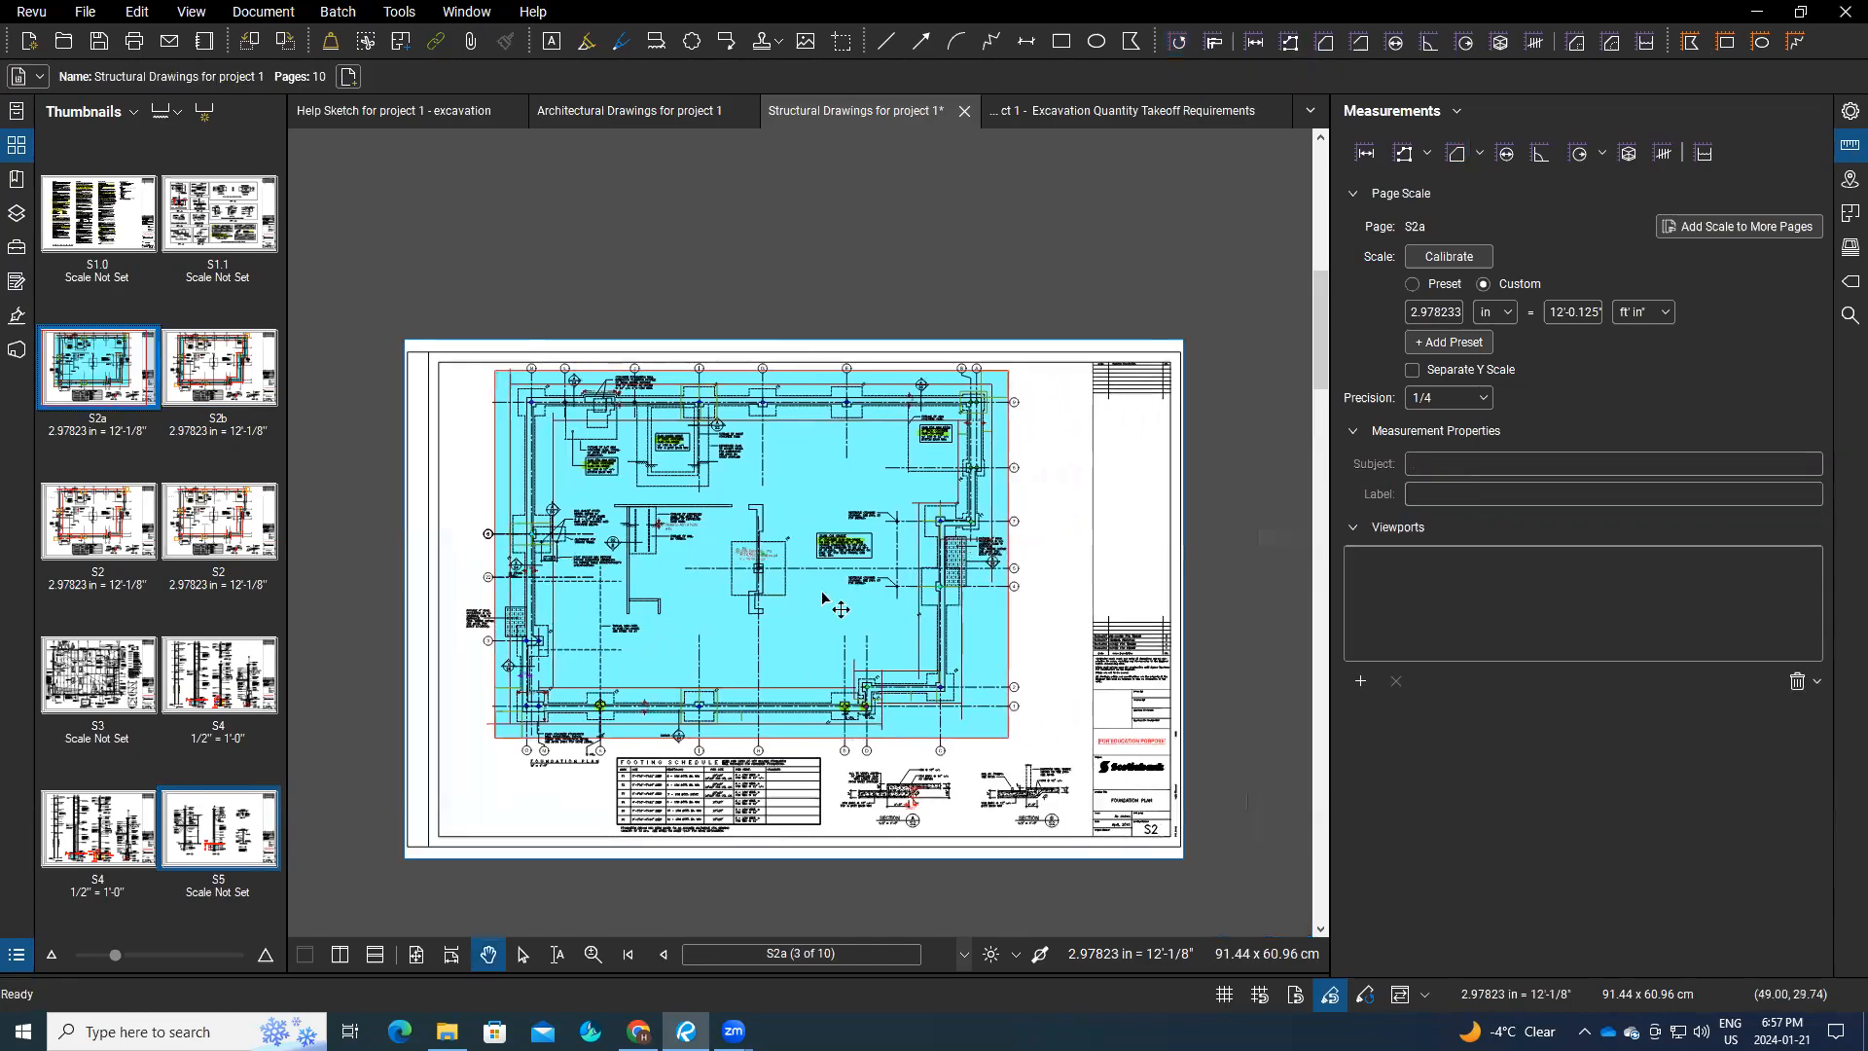
scroll(821, 598, "down", 1)
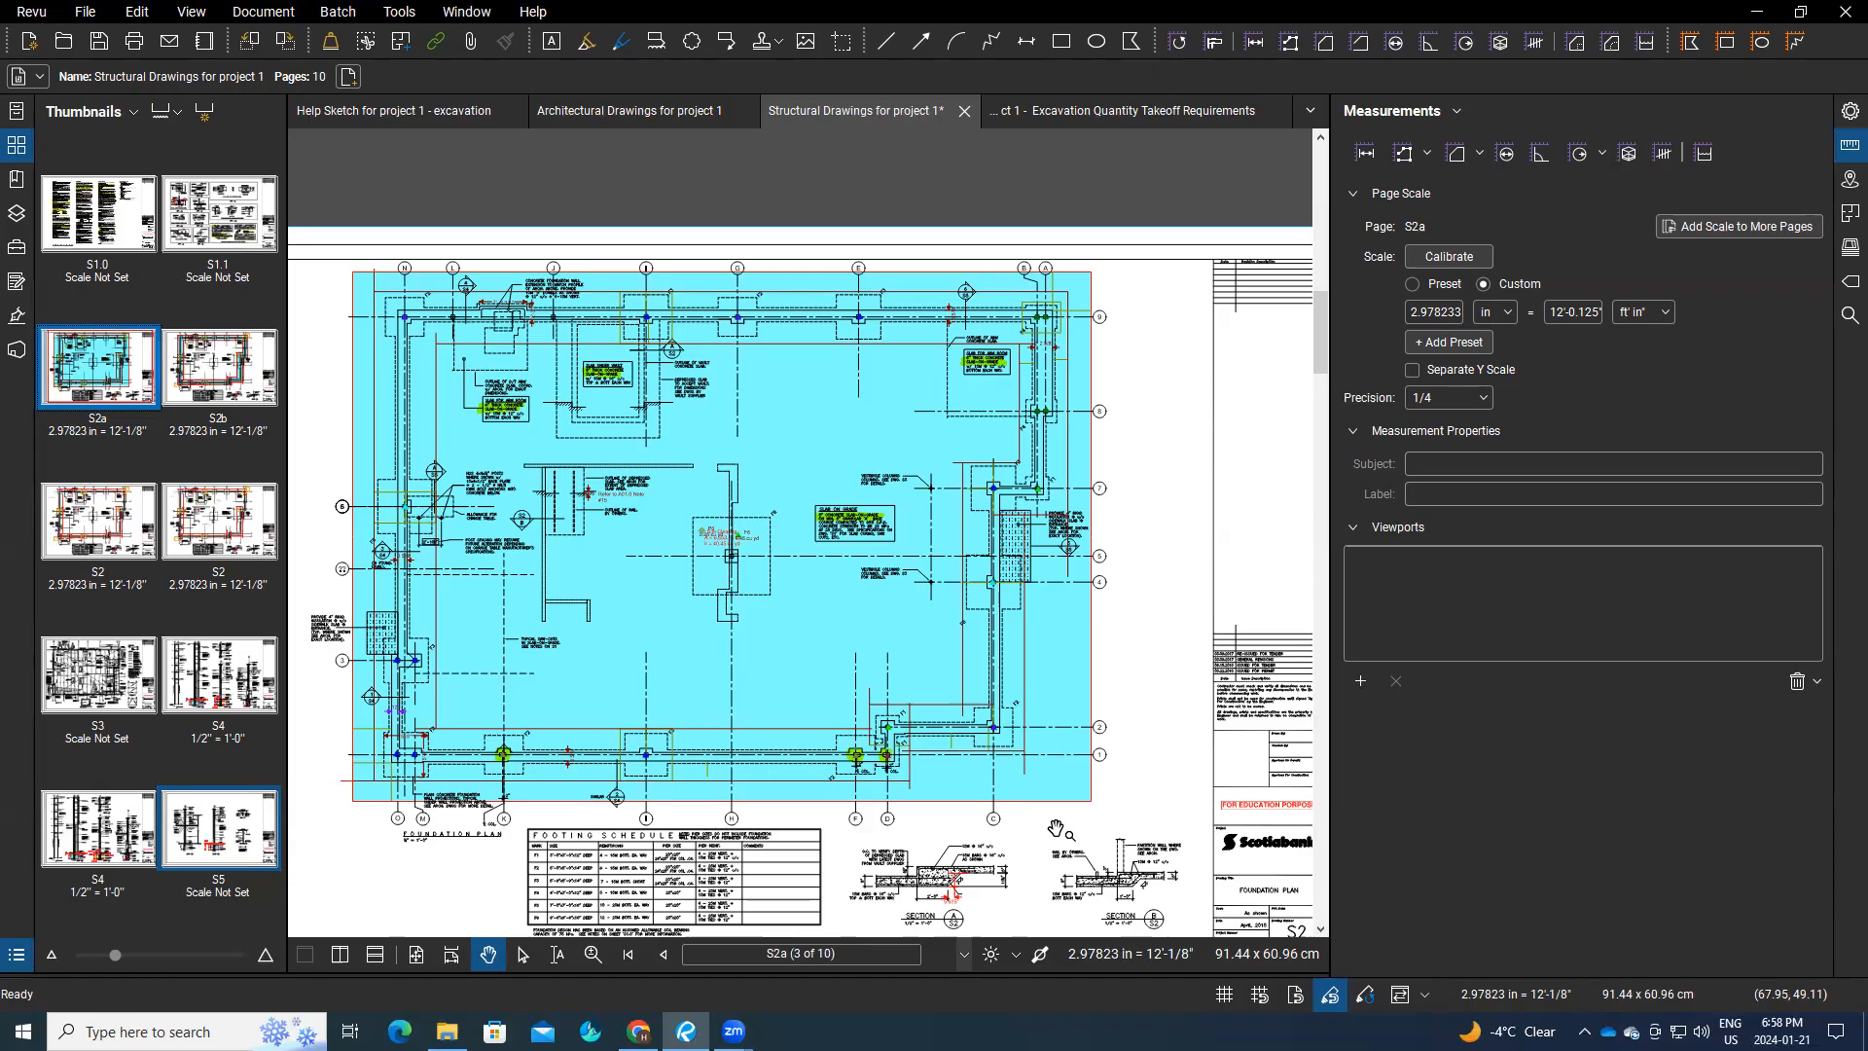
Step: Duplicate page S2a directly after the original and open the copy
left_click(136, 394)
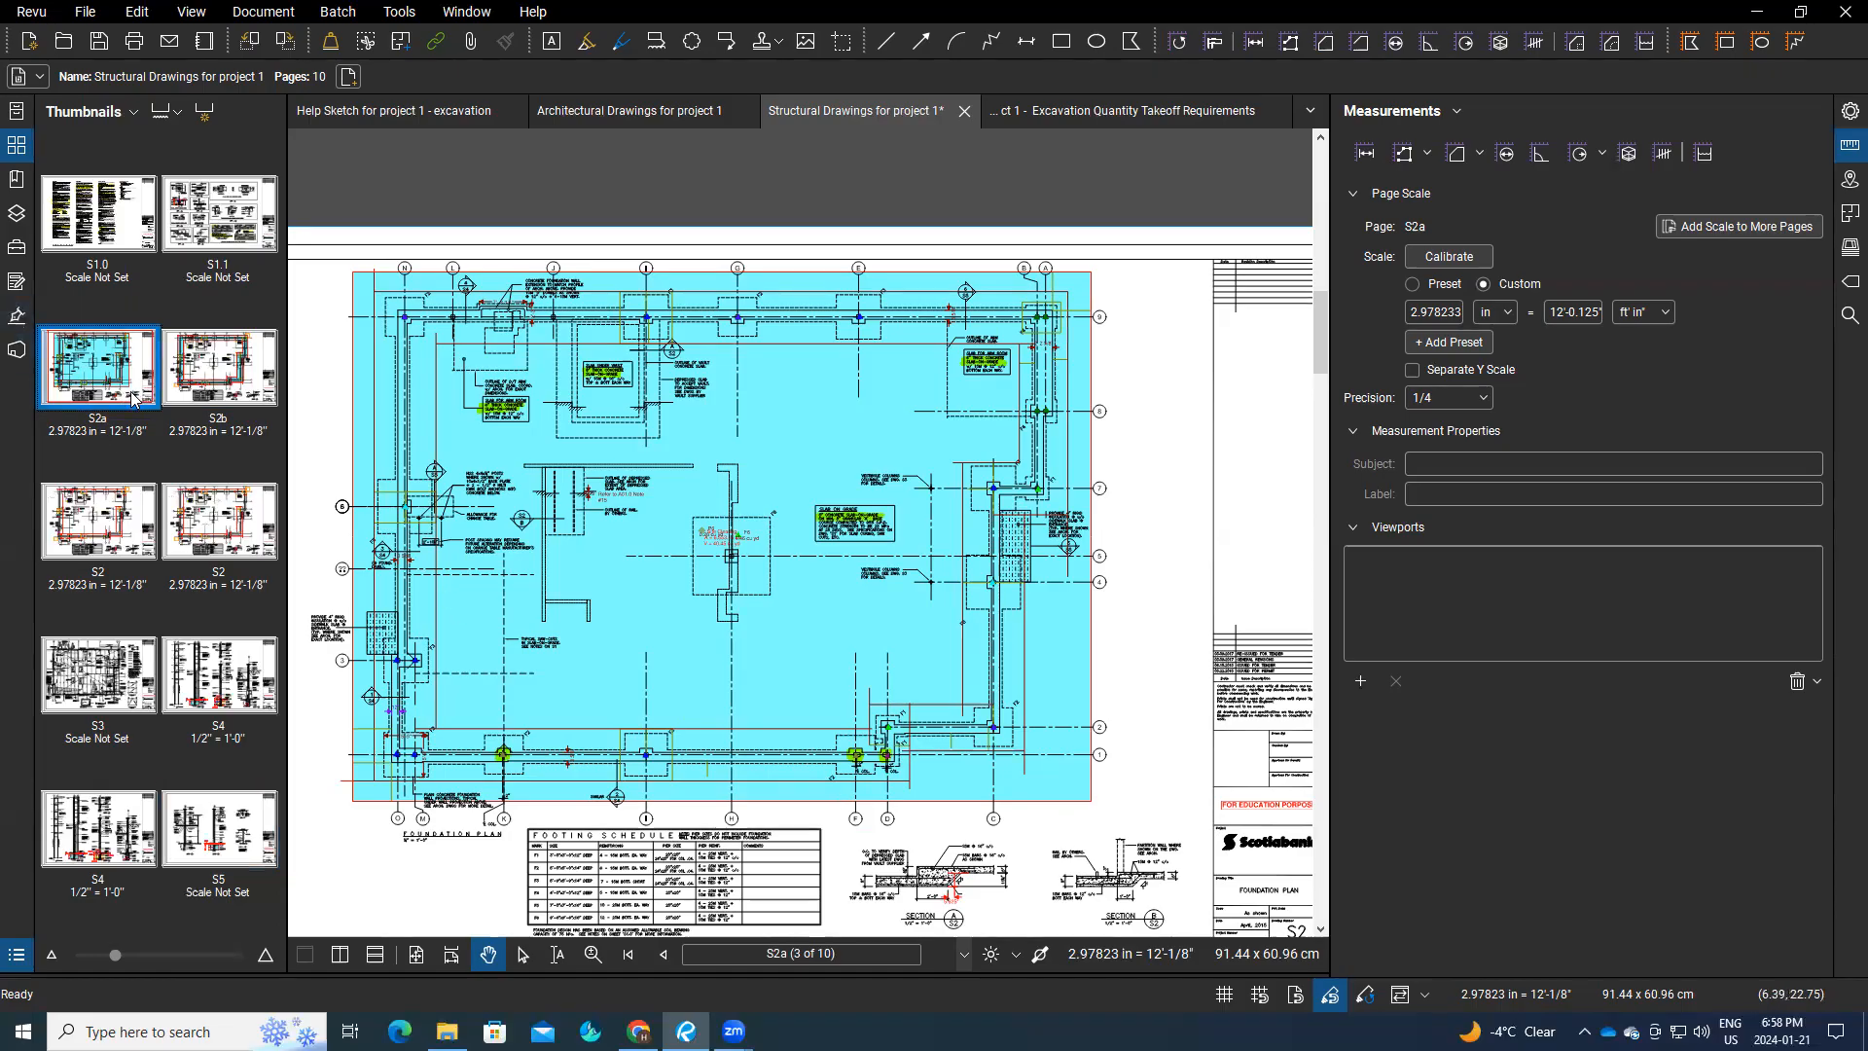
right_click(136, 396)
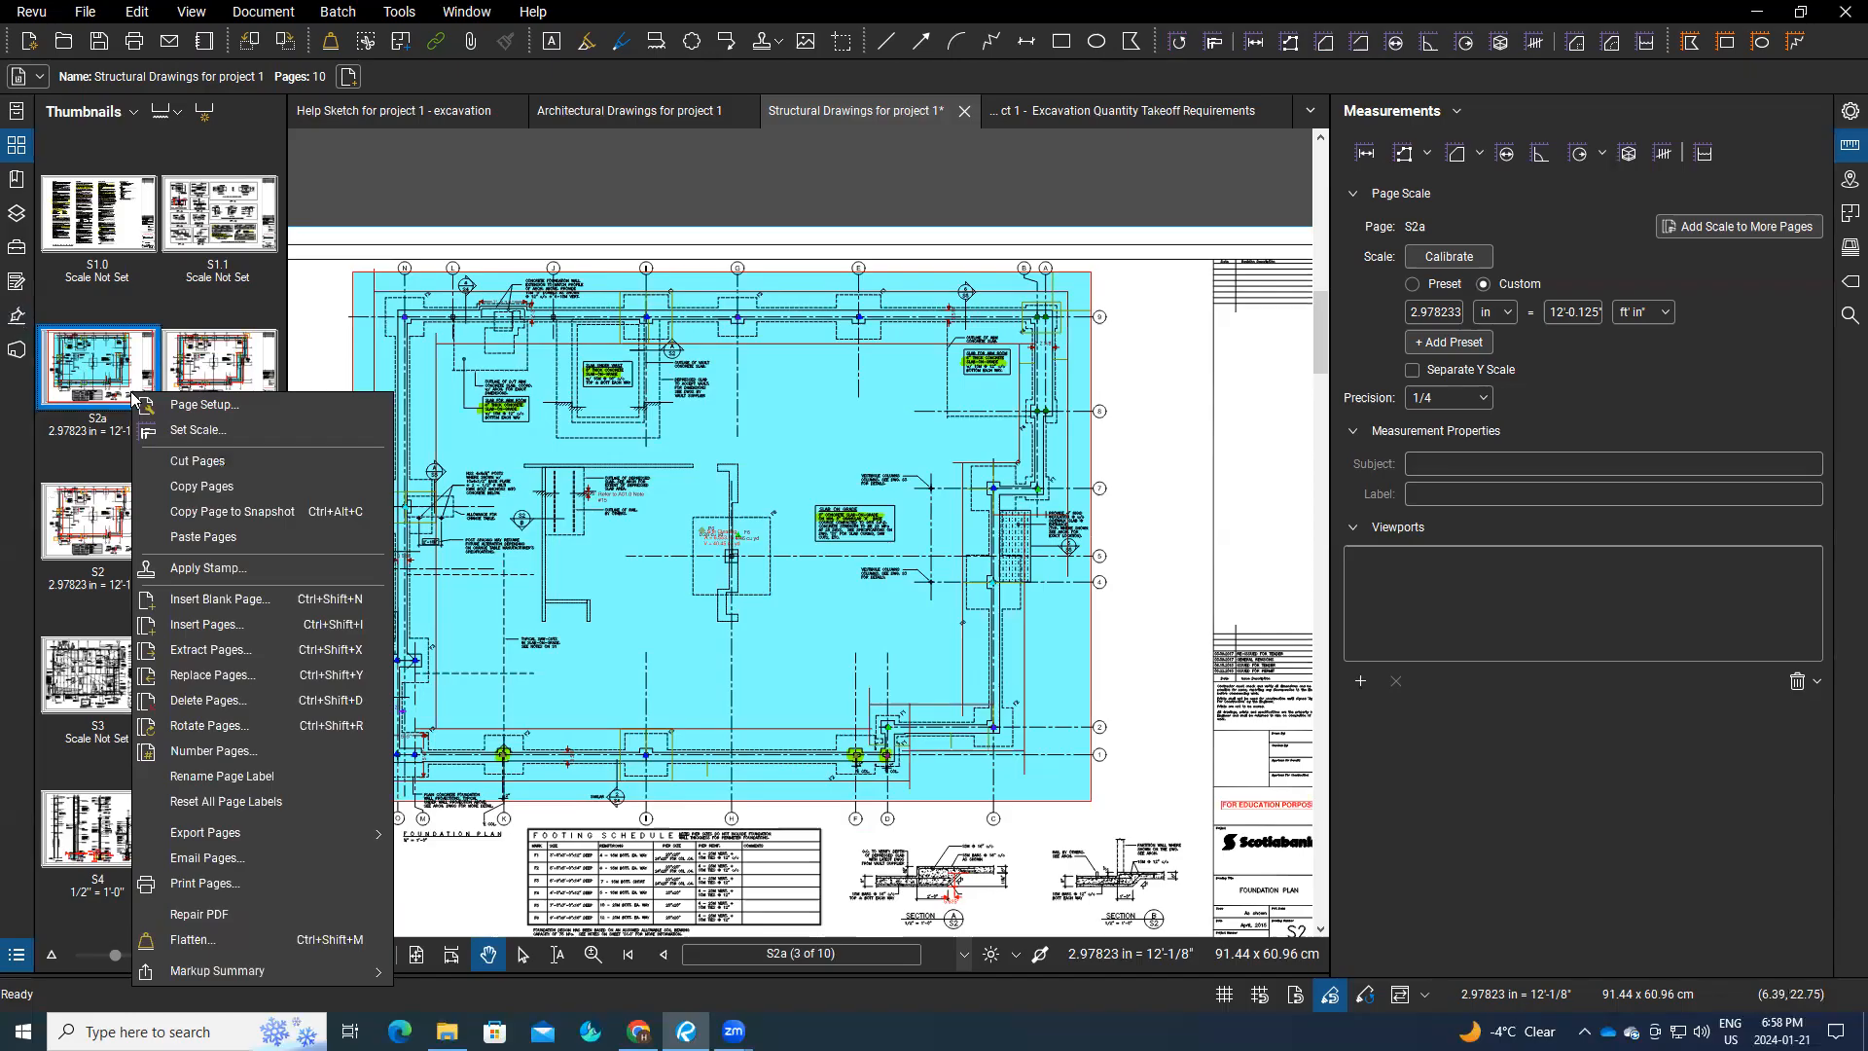
left_click(210, 487)
right_click(103, 436)
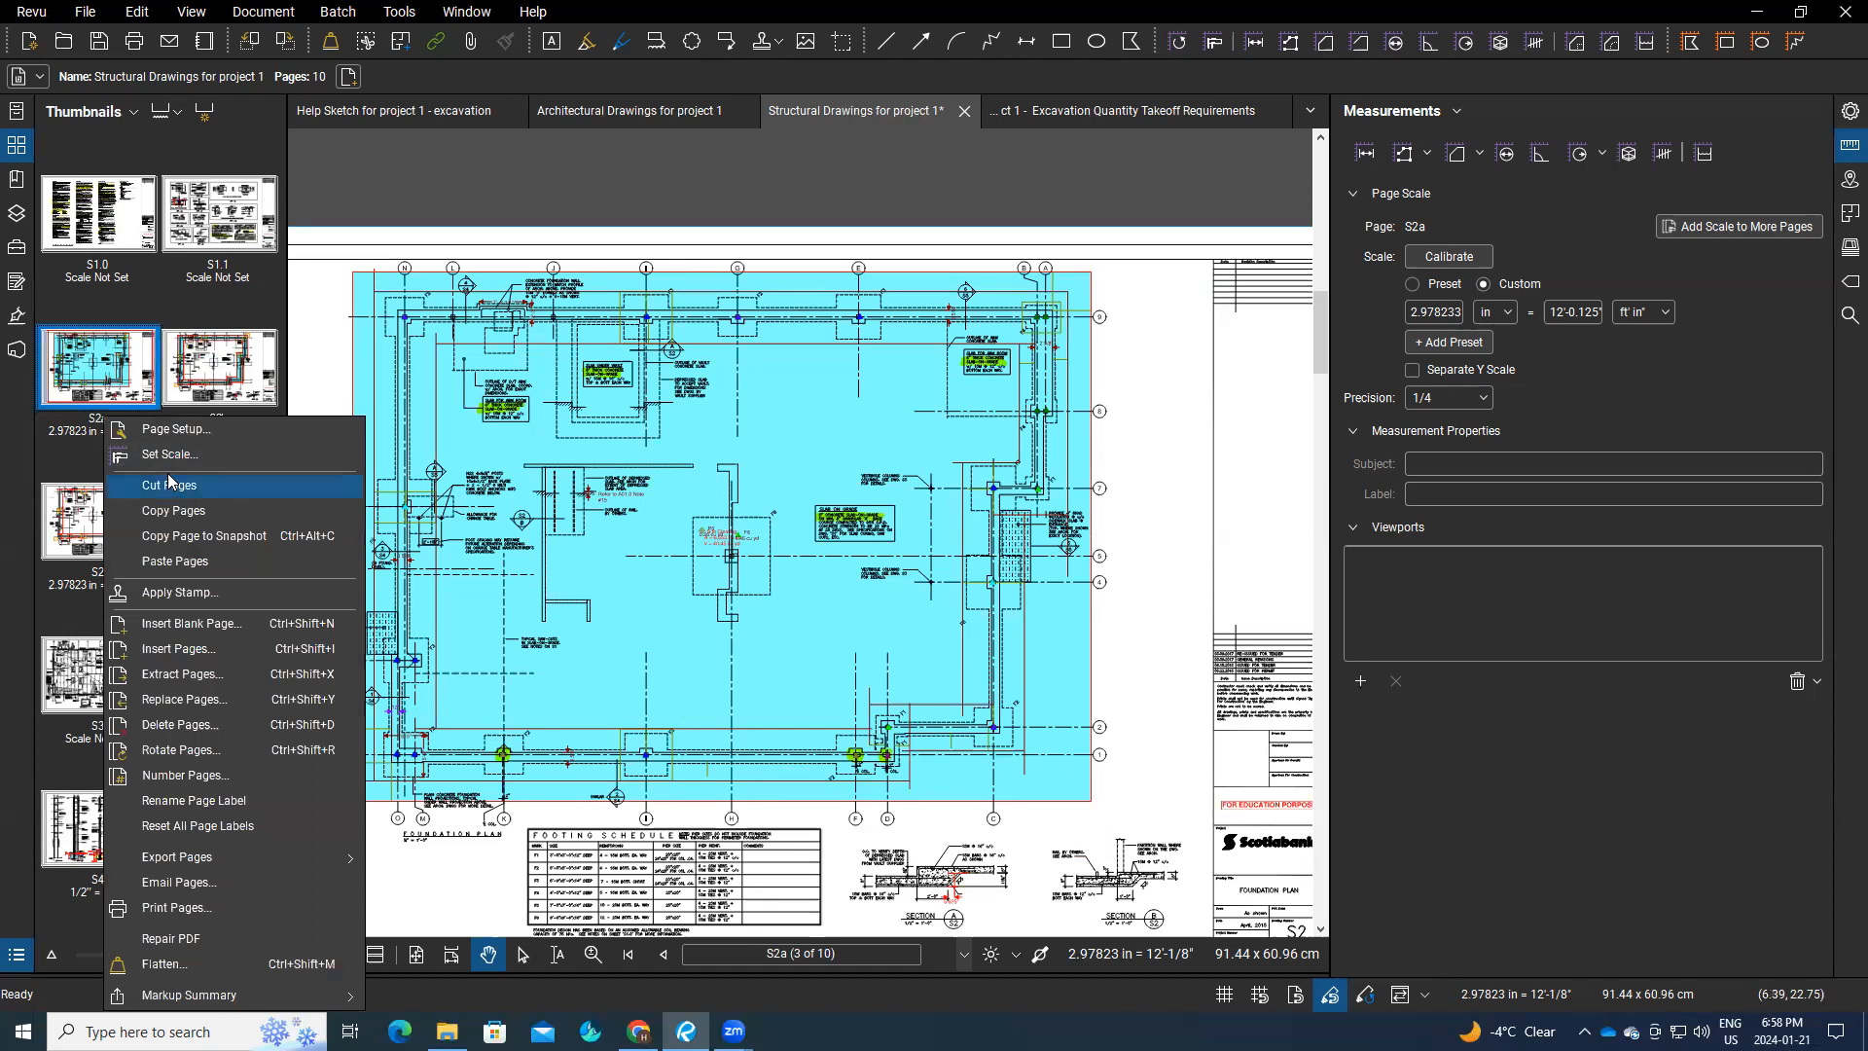
left_click(173, 562)
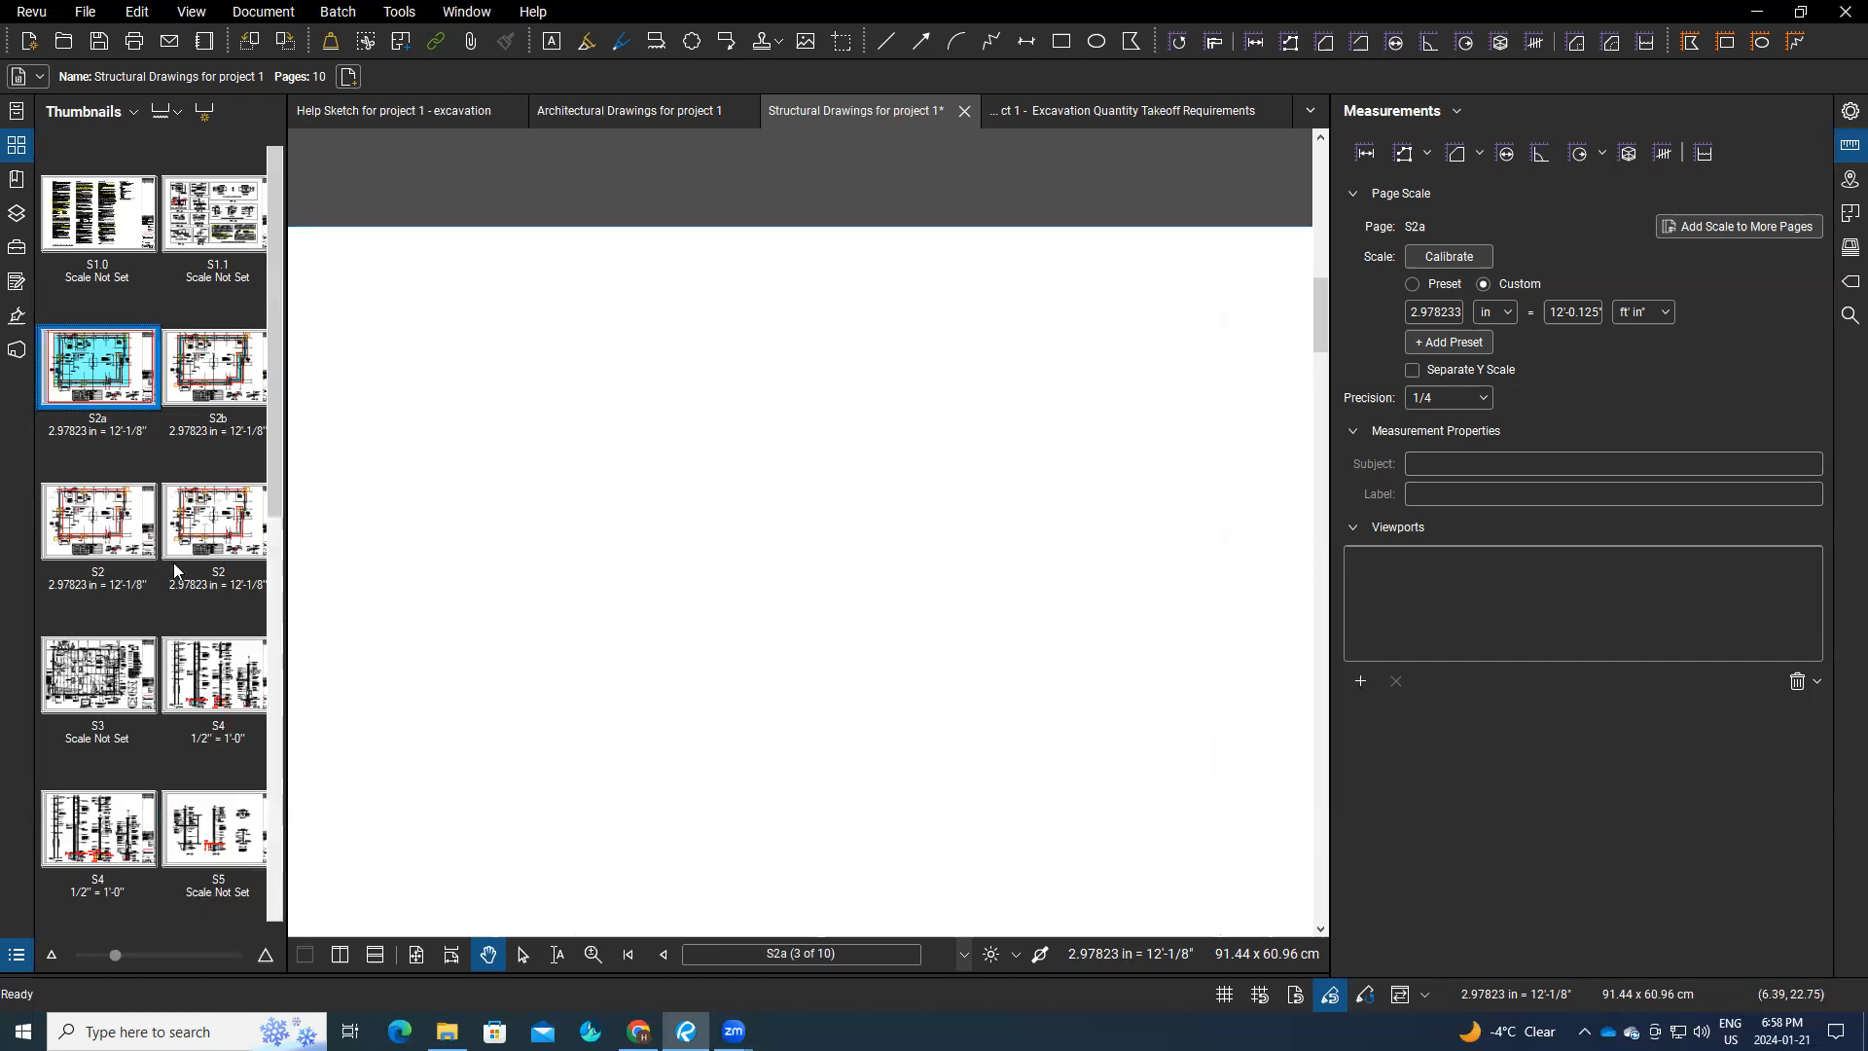
left_click(124, 740)
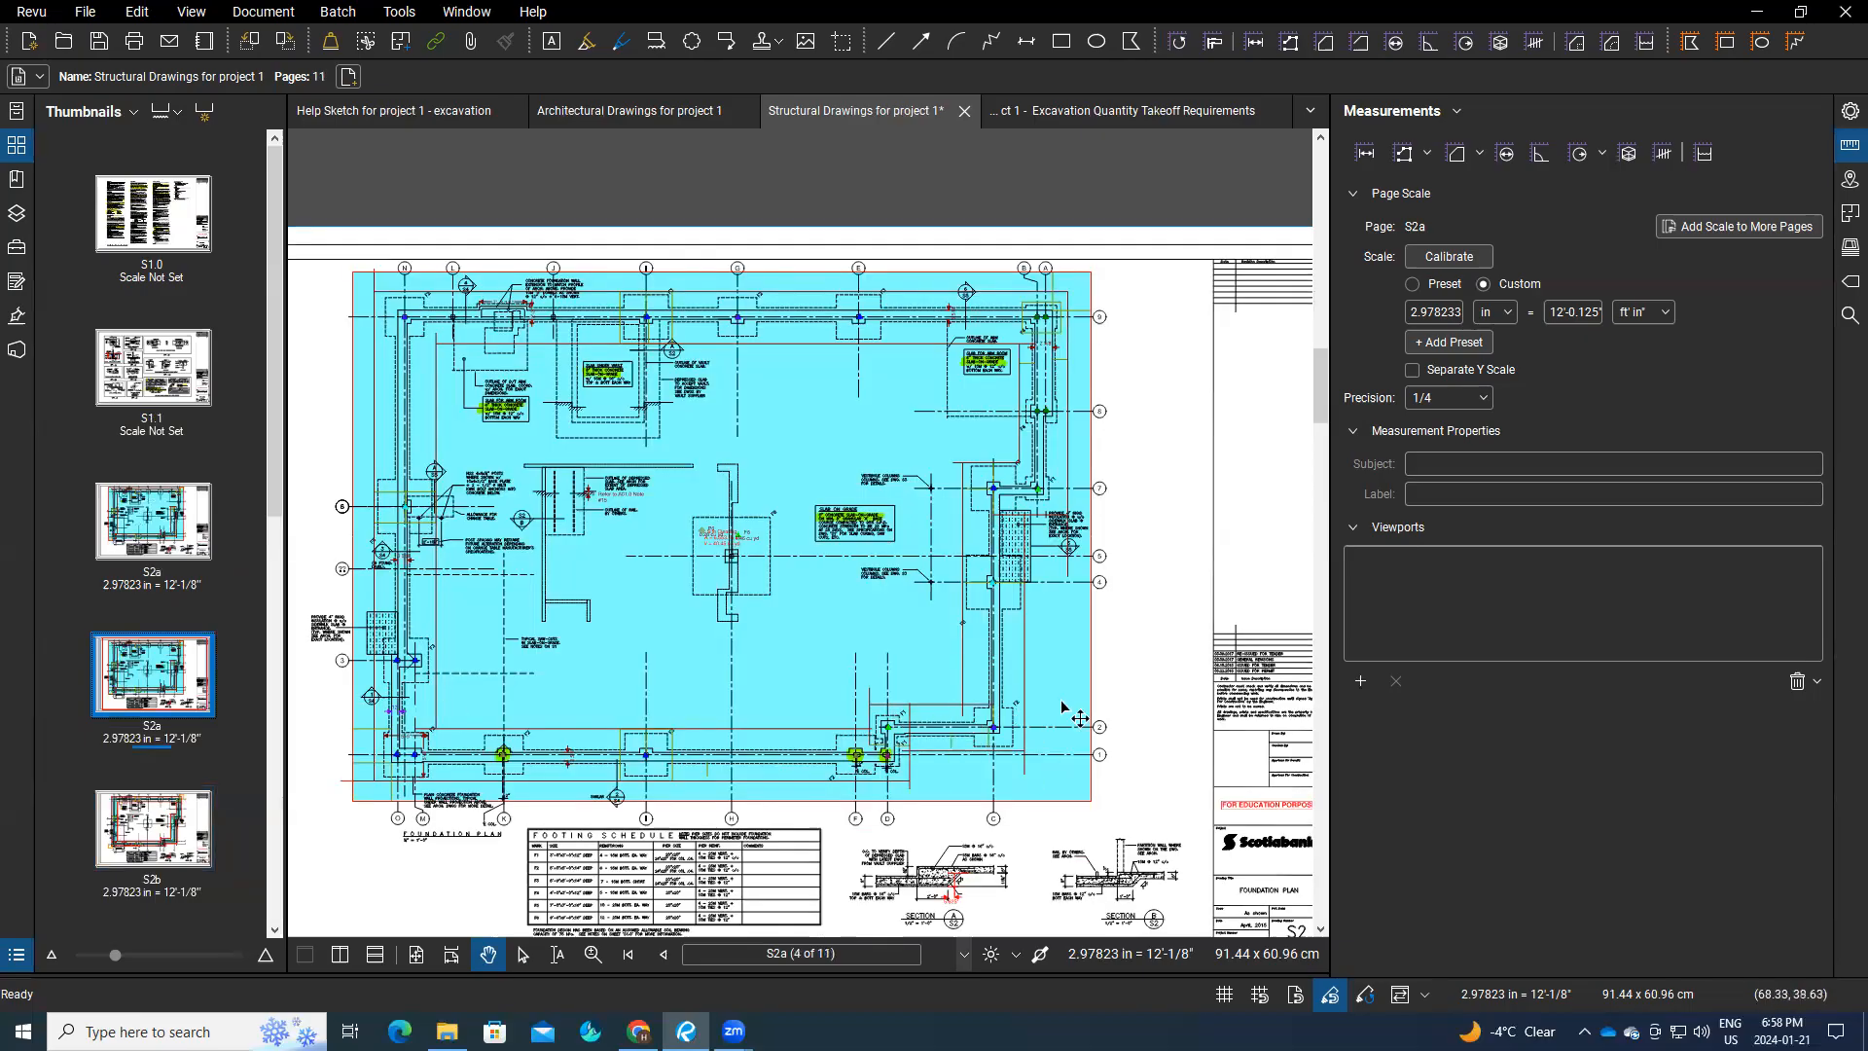
Step: Relabel the area measurement on the copied S2a page as Remove topsoil
left_click(951, 715)
left_click(1407, 495)
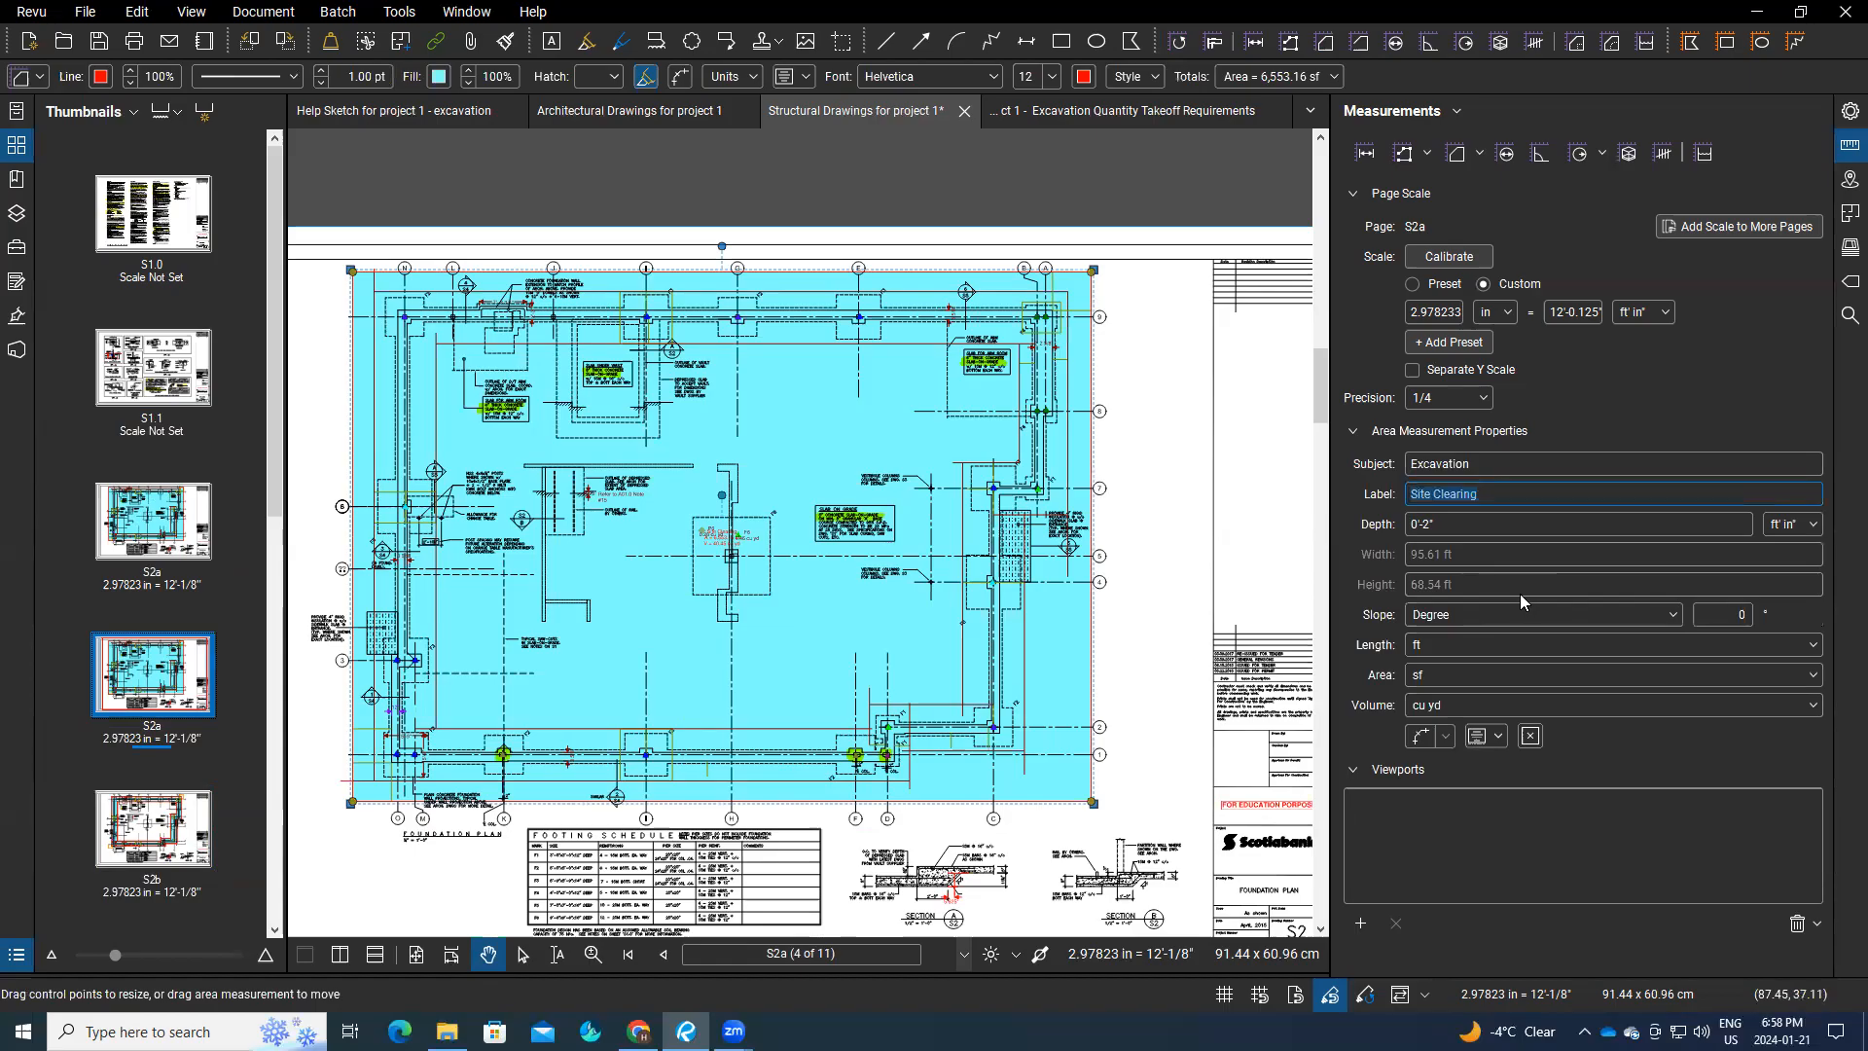
type("Remove")
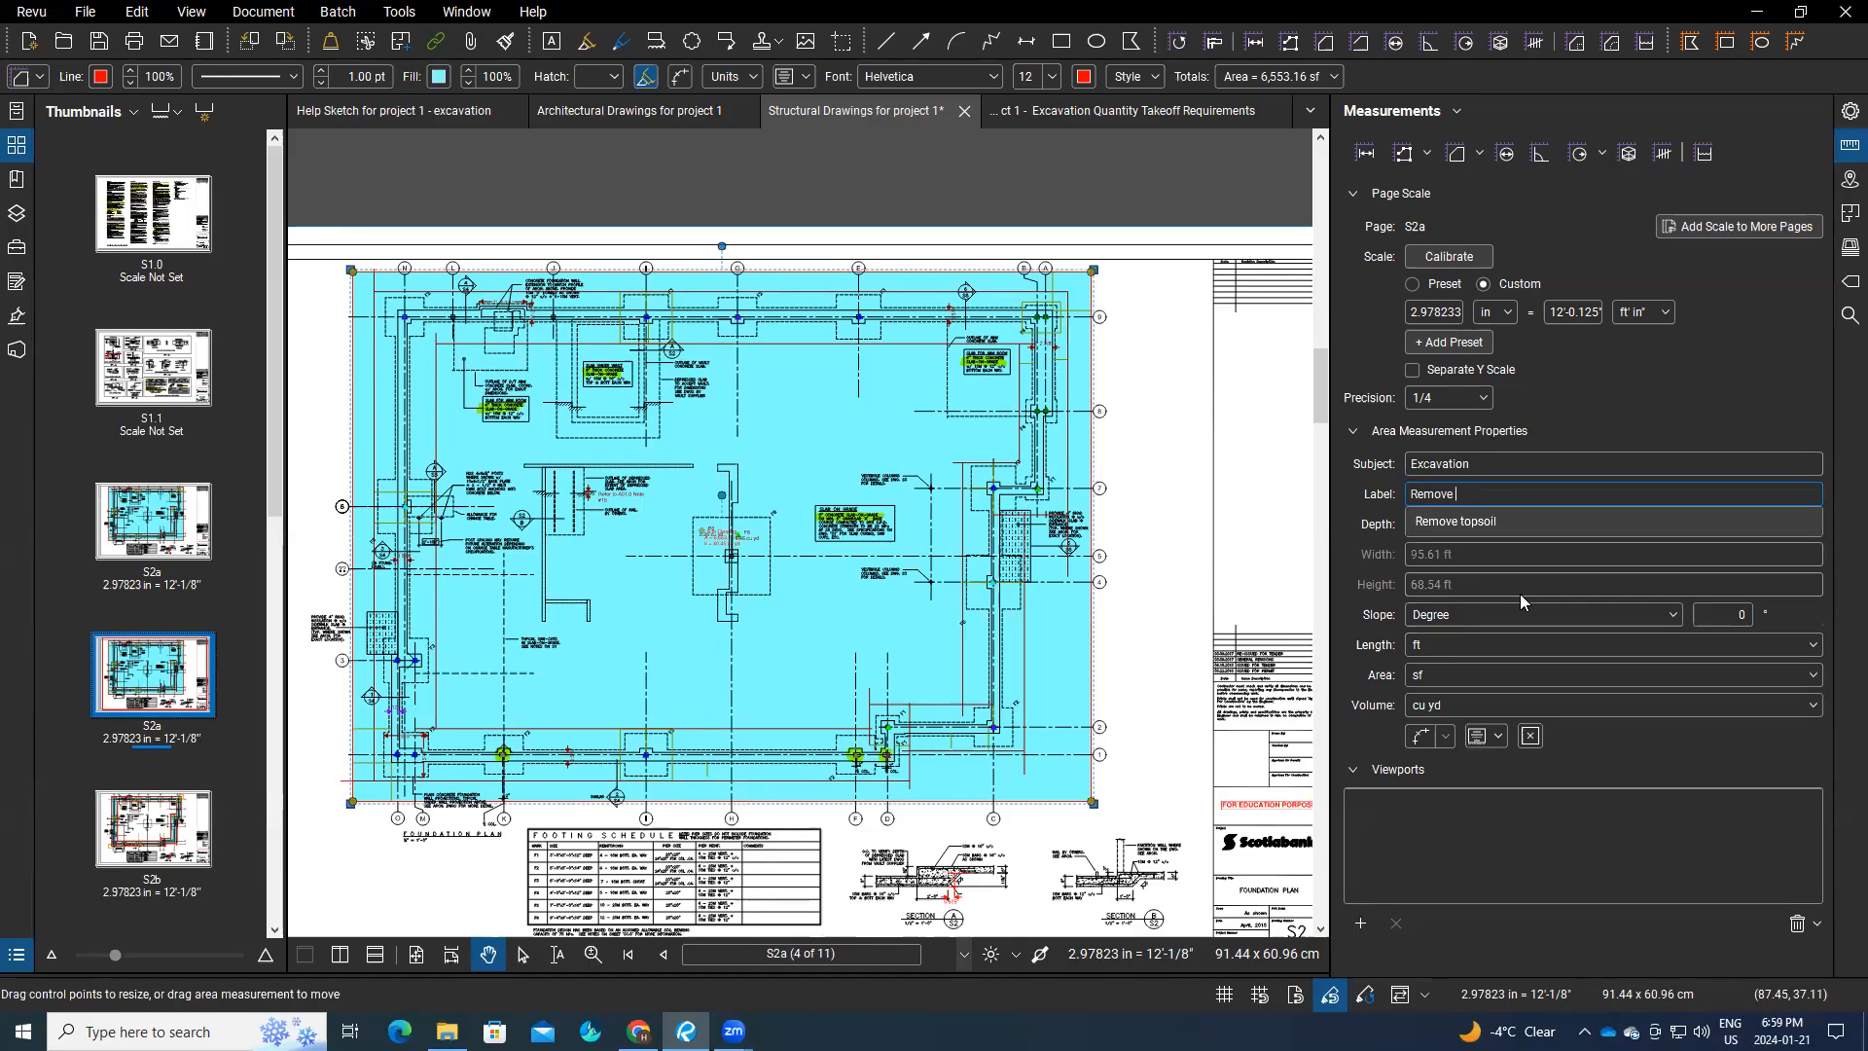
type(" tope sil")
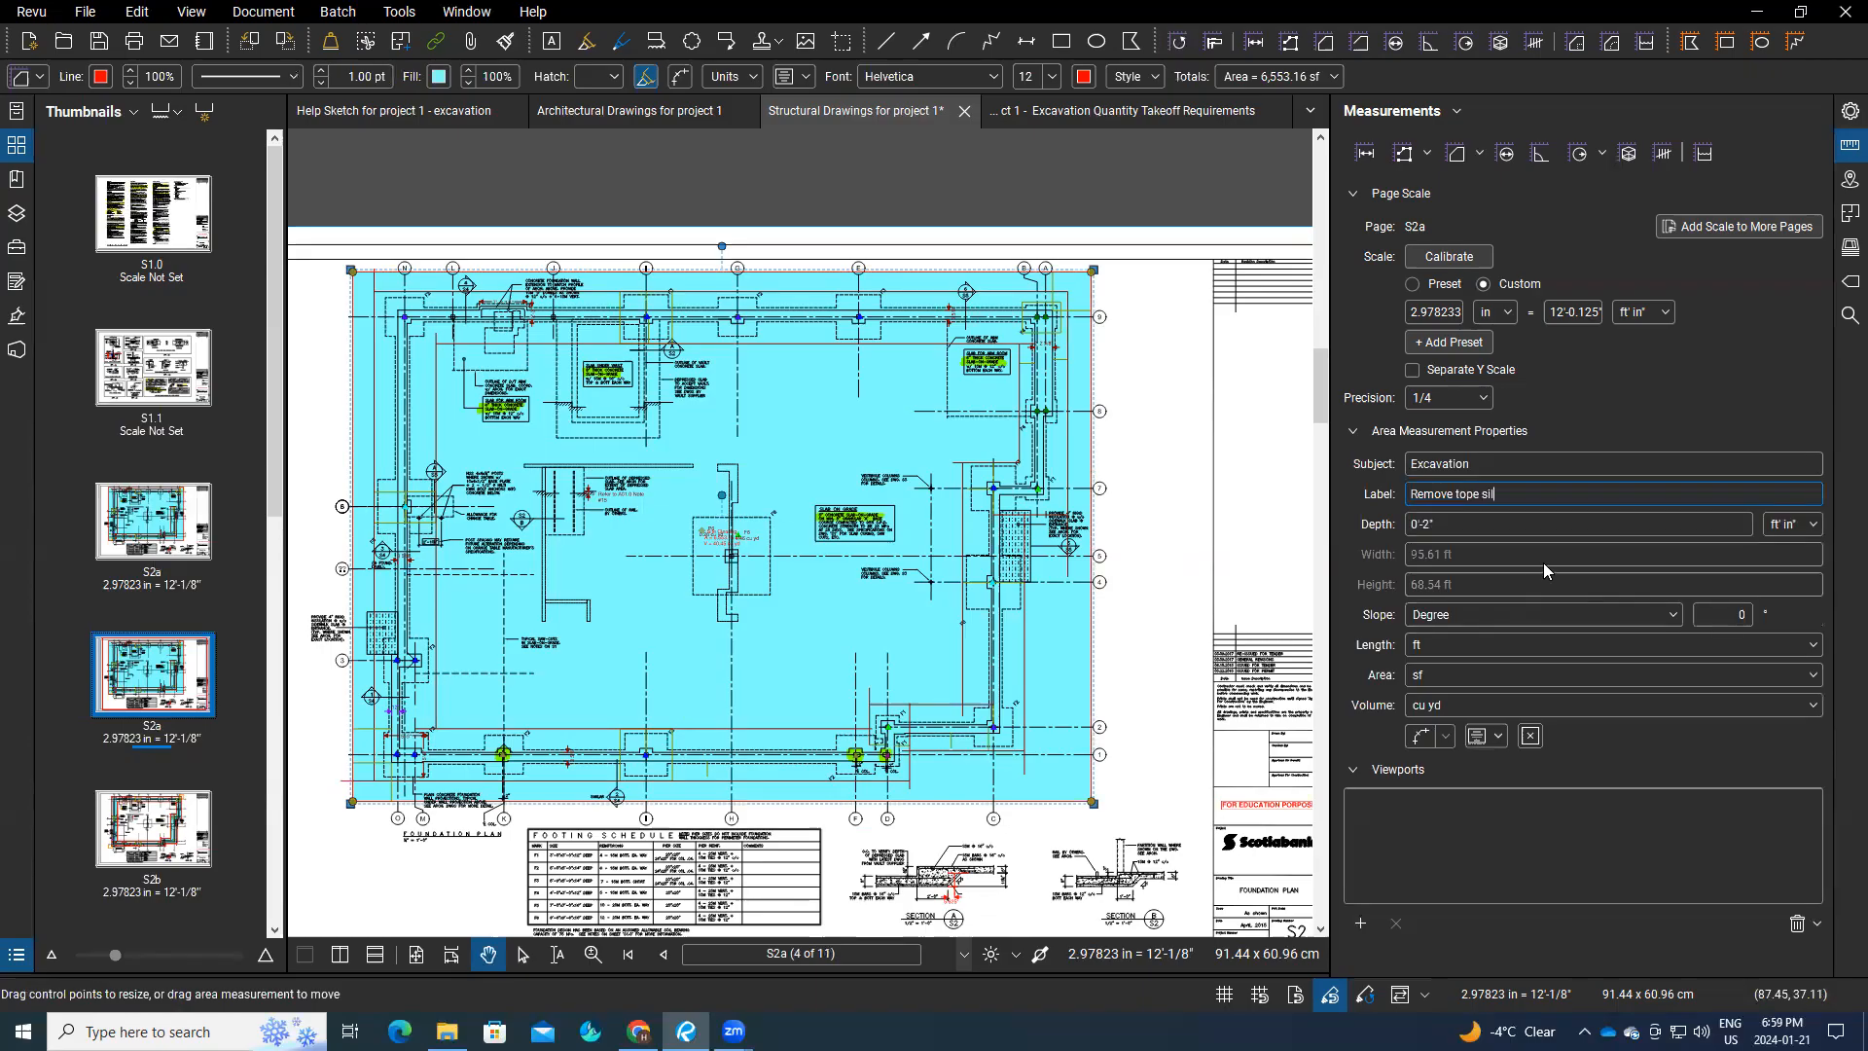
key("BackSpace")
key("BackSpace")
key("BackSpace")
key("BackSpace")
key("BackSpace")
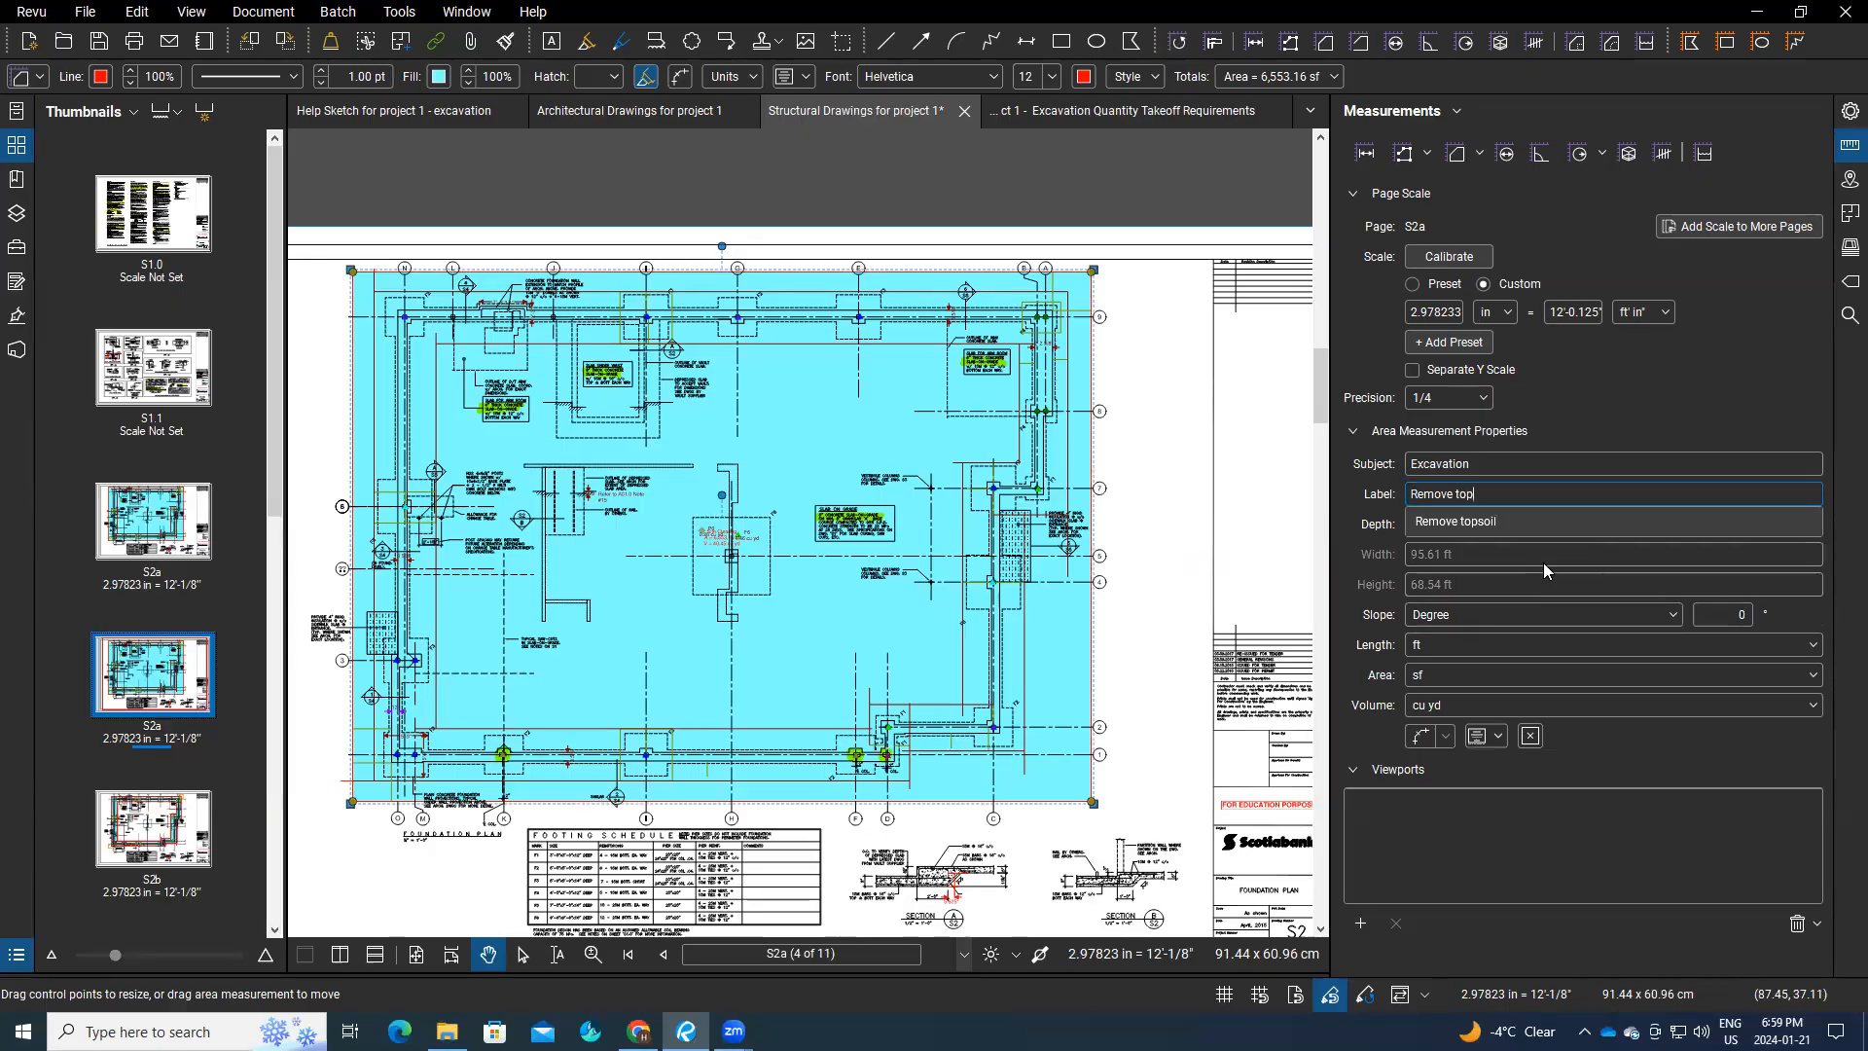
type("soil")
left_click(1367, 572)
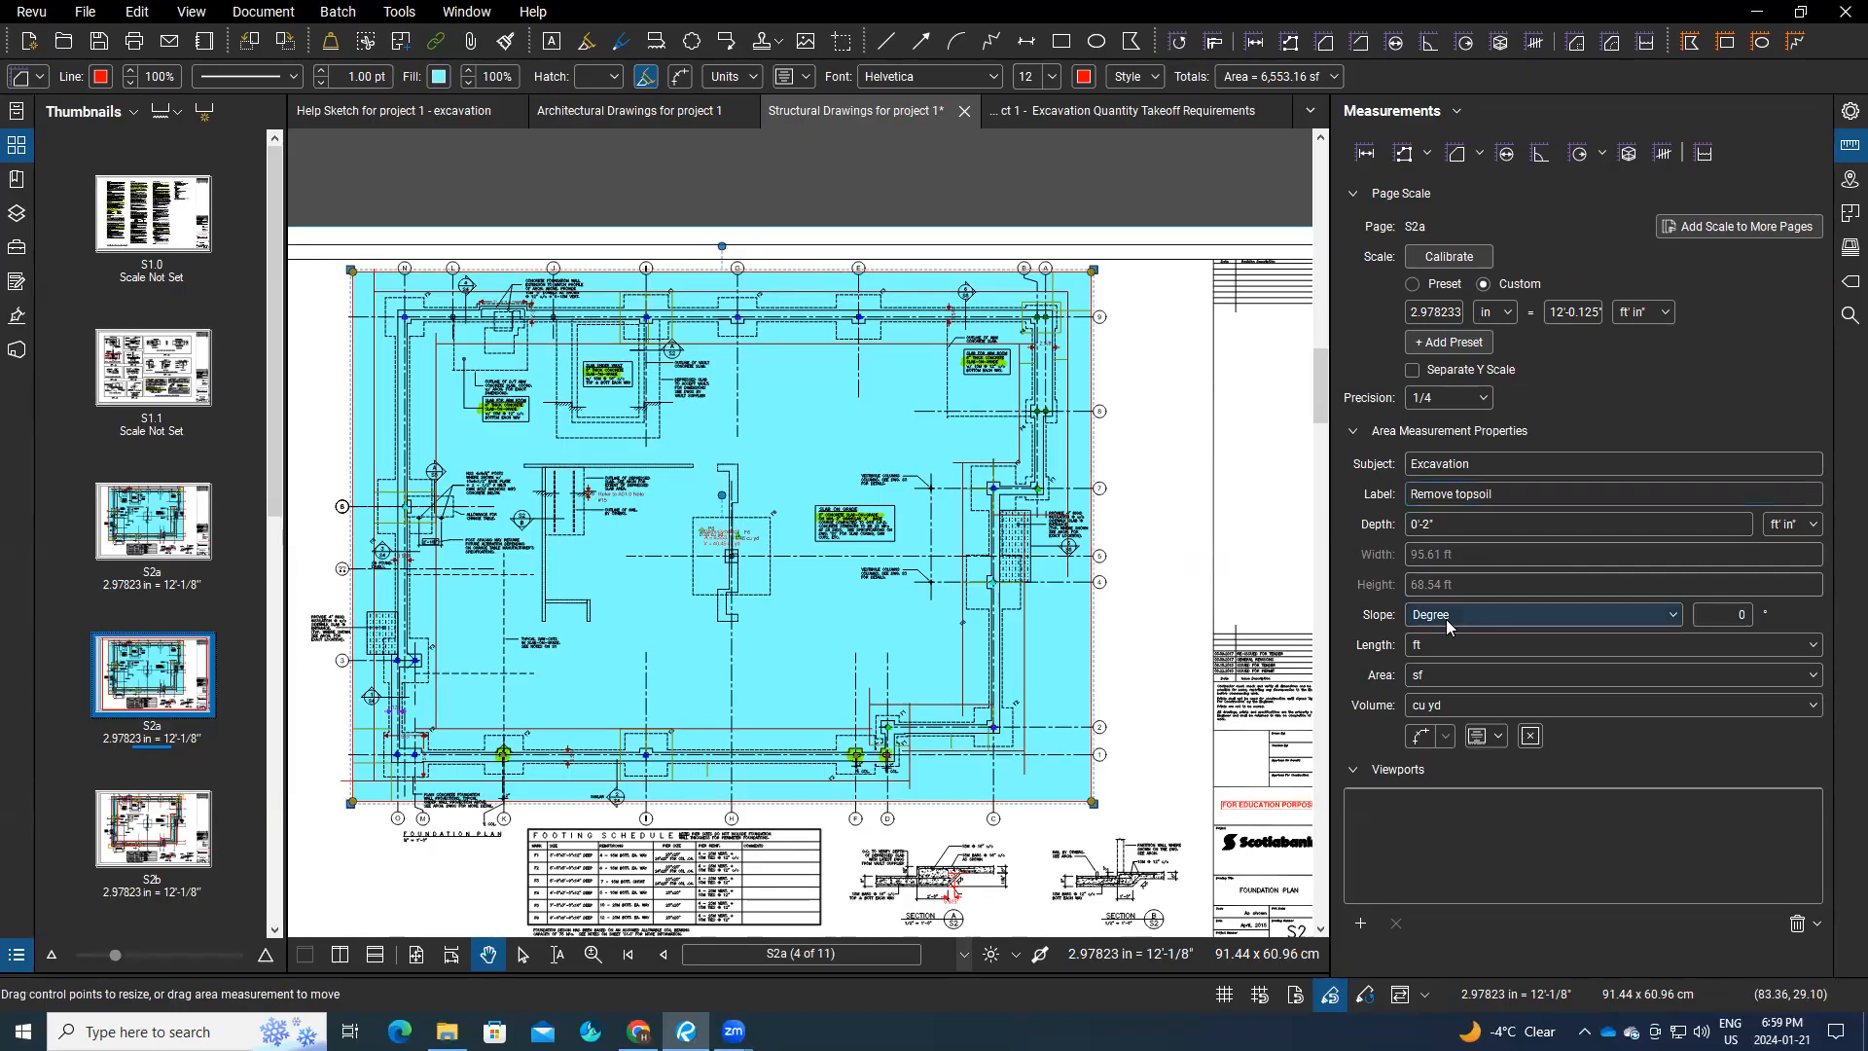
Step: Set the topsoil area's depth to 1'-0" and check its area and volume caption
left_click(1426, 526)
left_click(1432, 527)
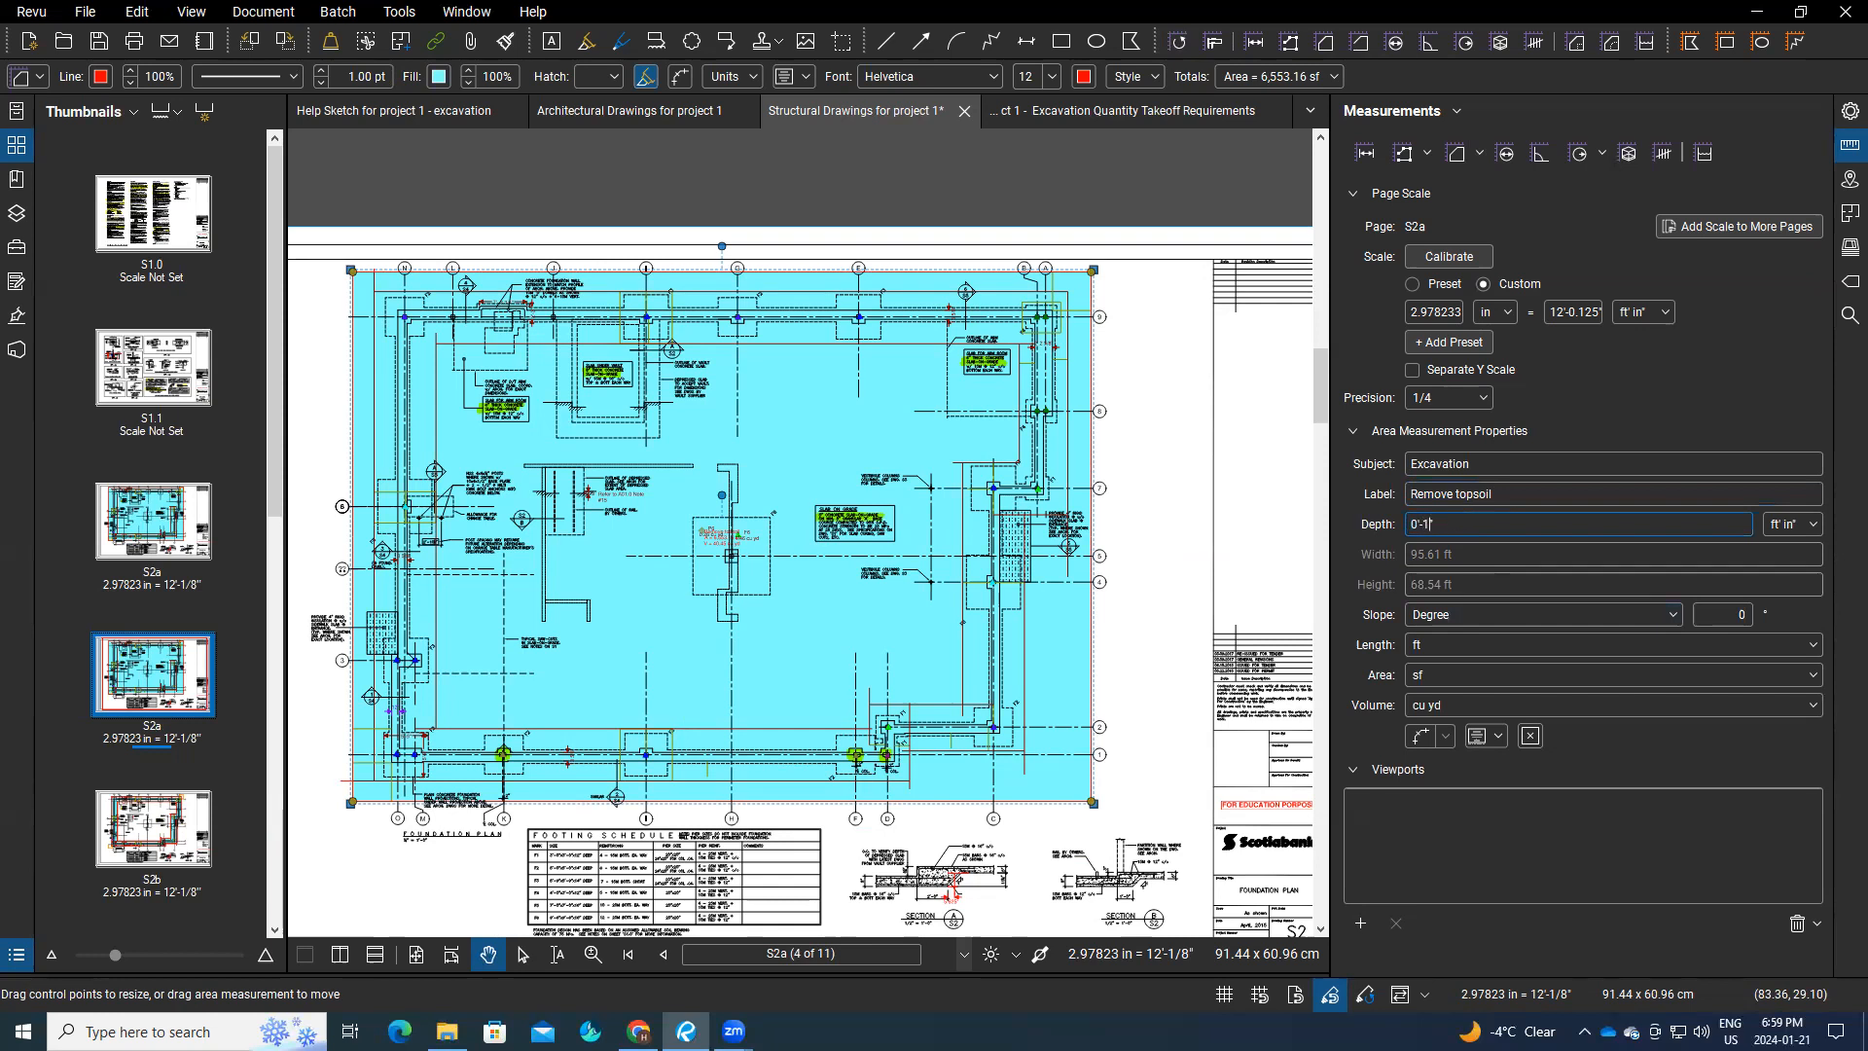
key("Return")
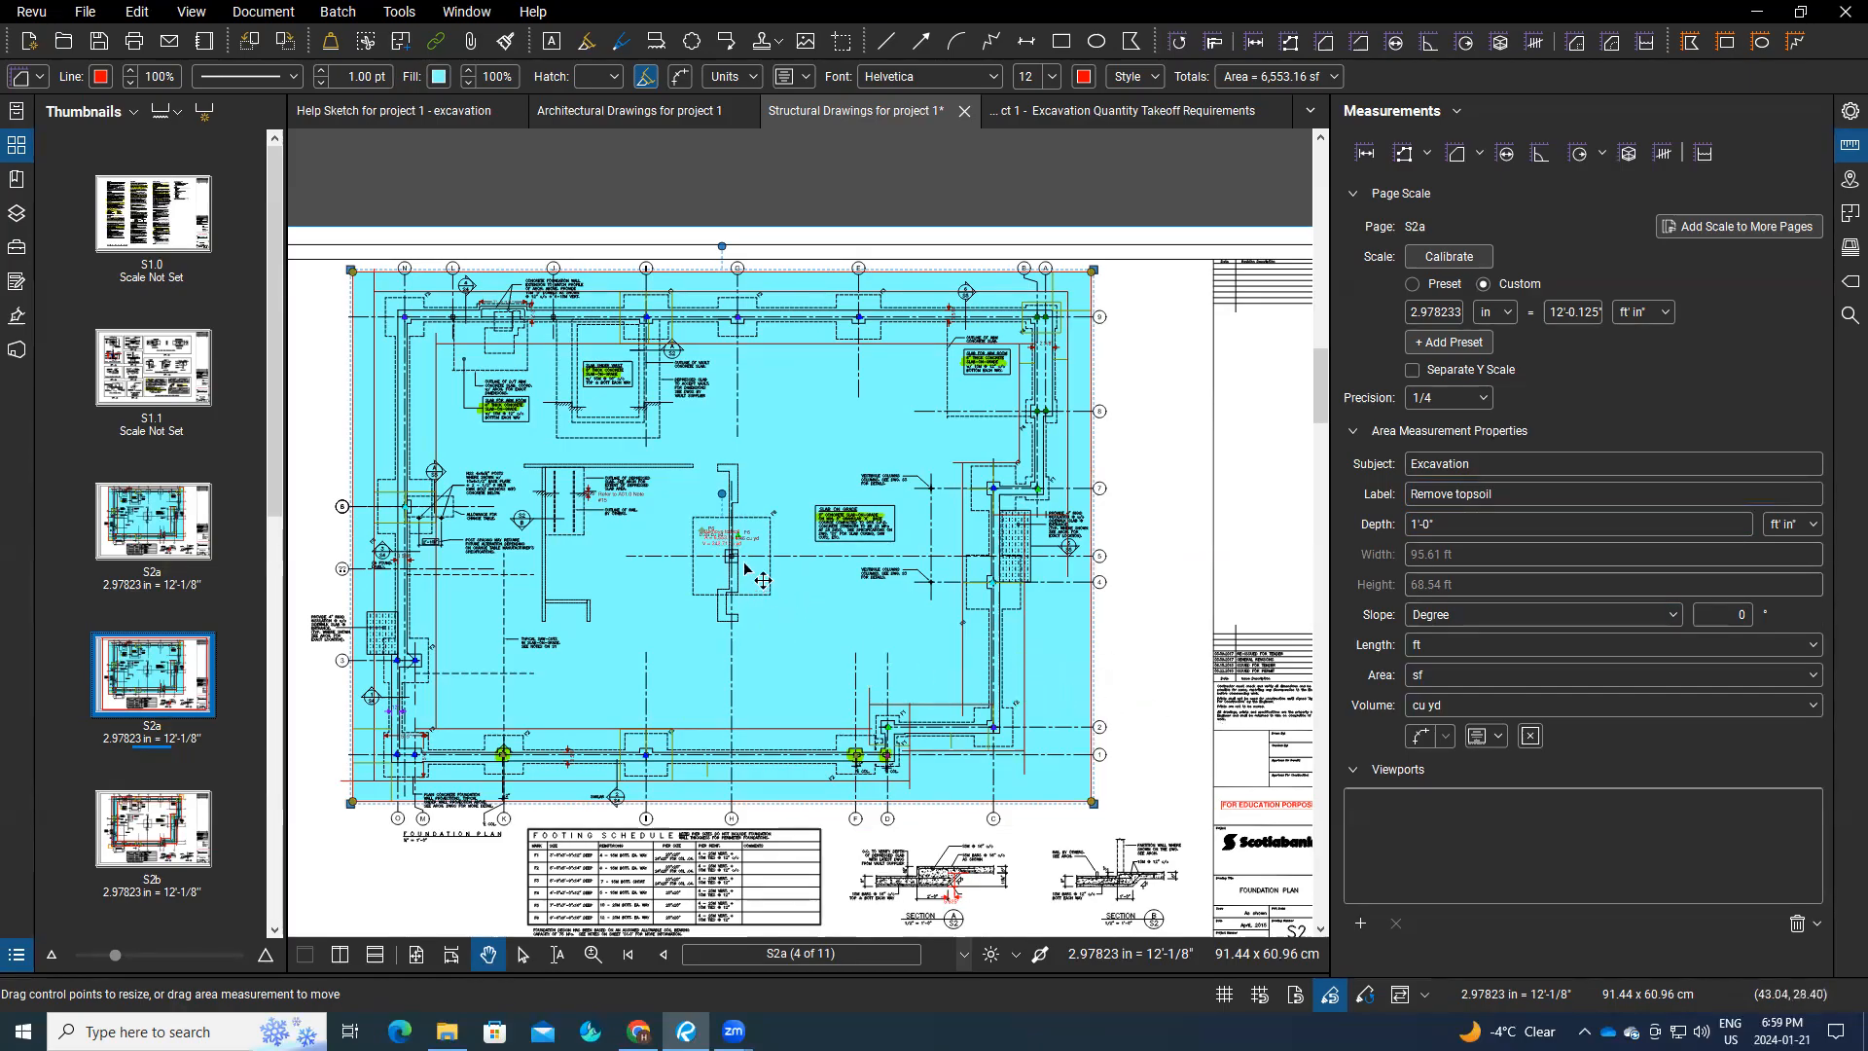
scroll(748, 582, "up", 3)
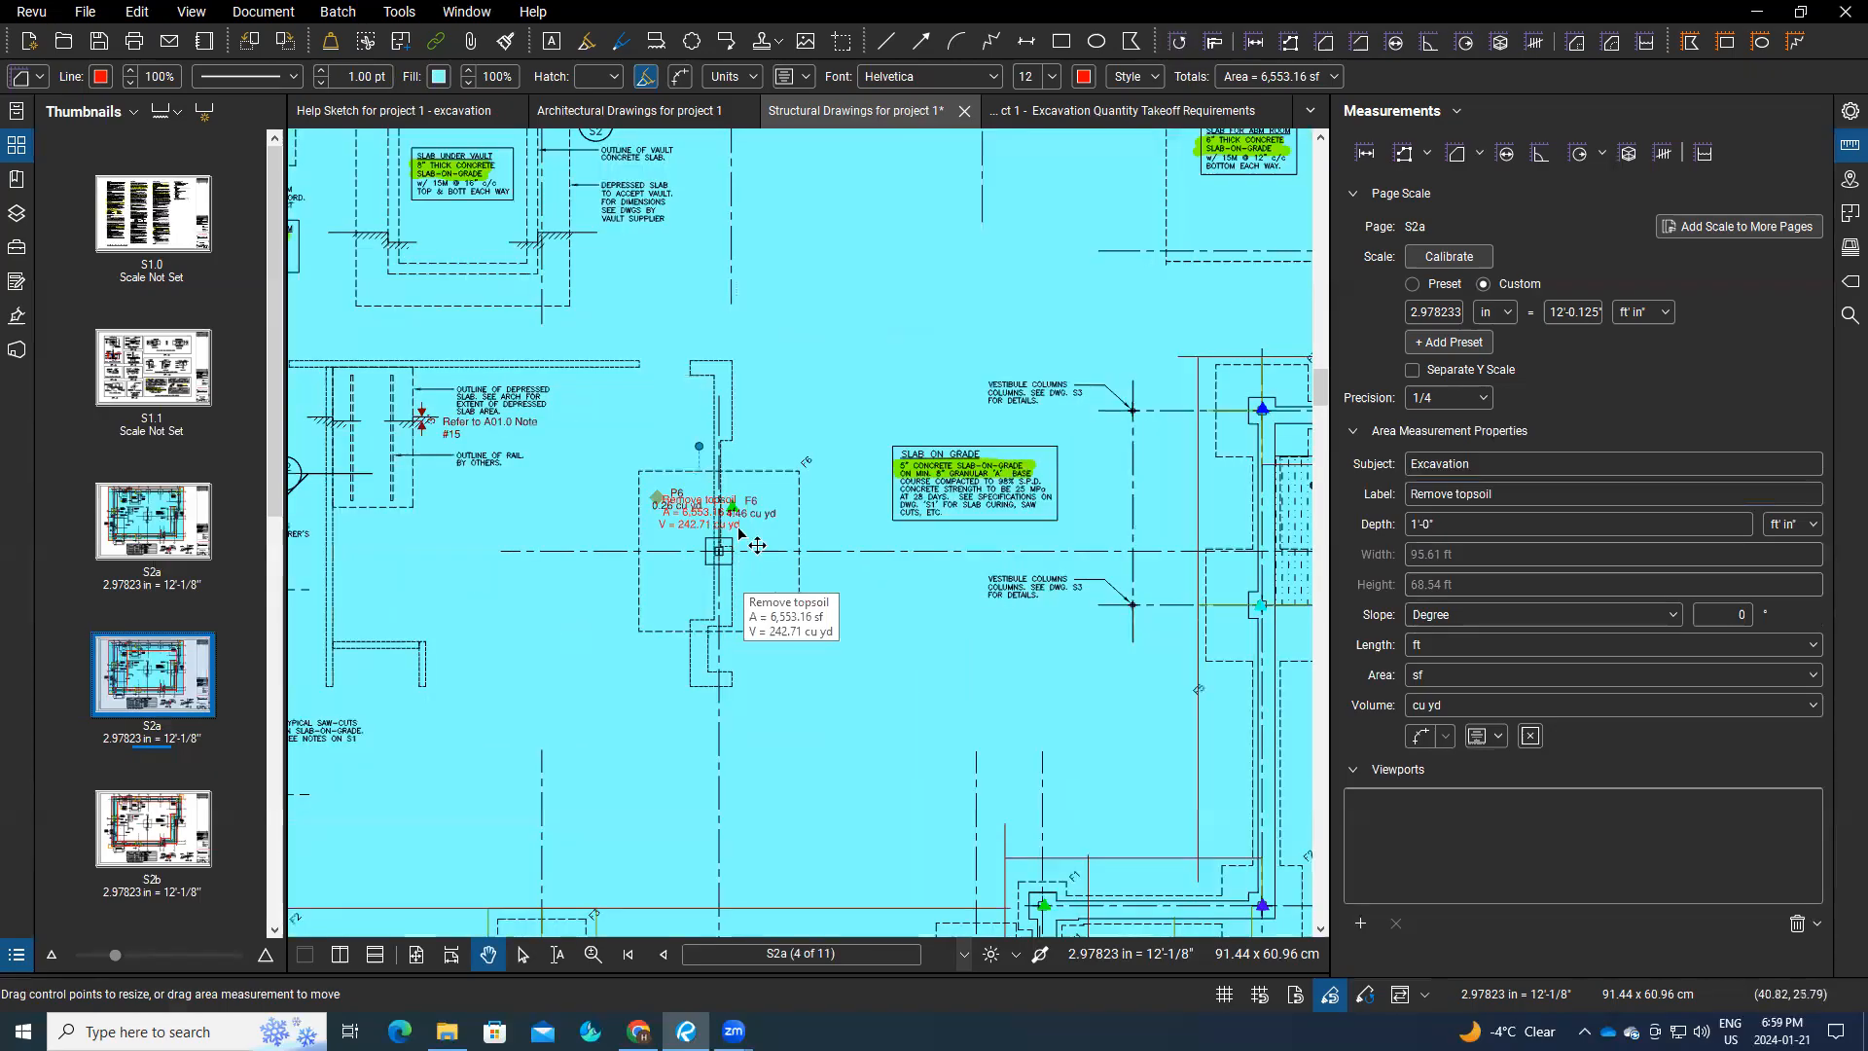
scroll(757, 545, "down", 3)
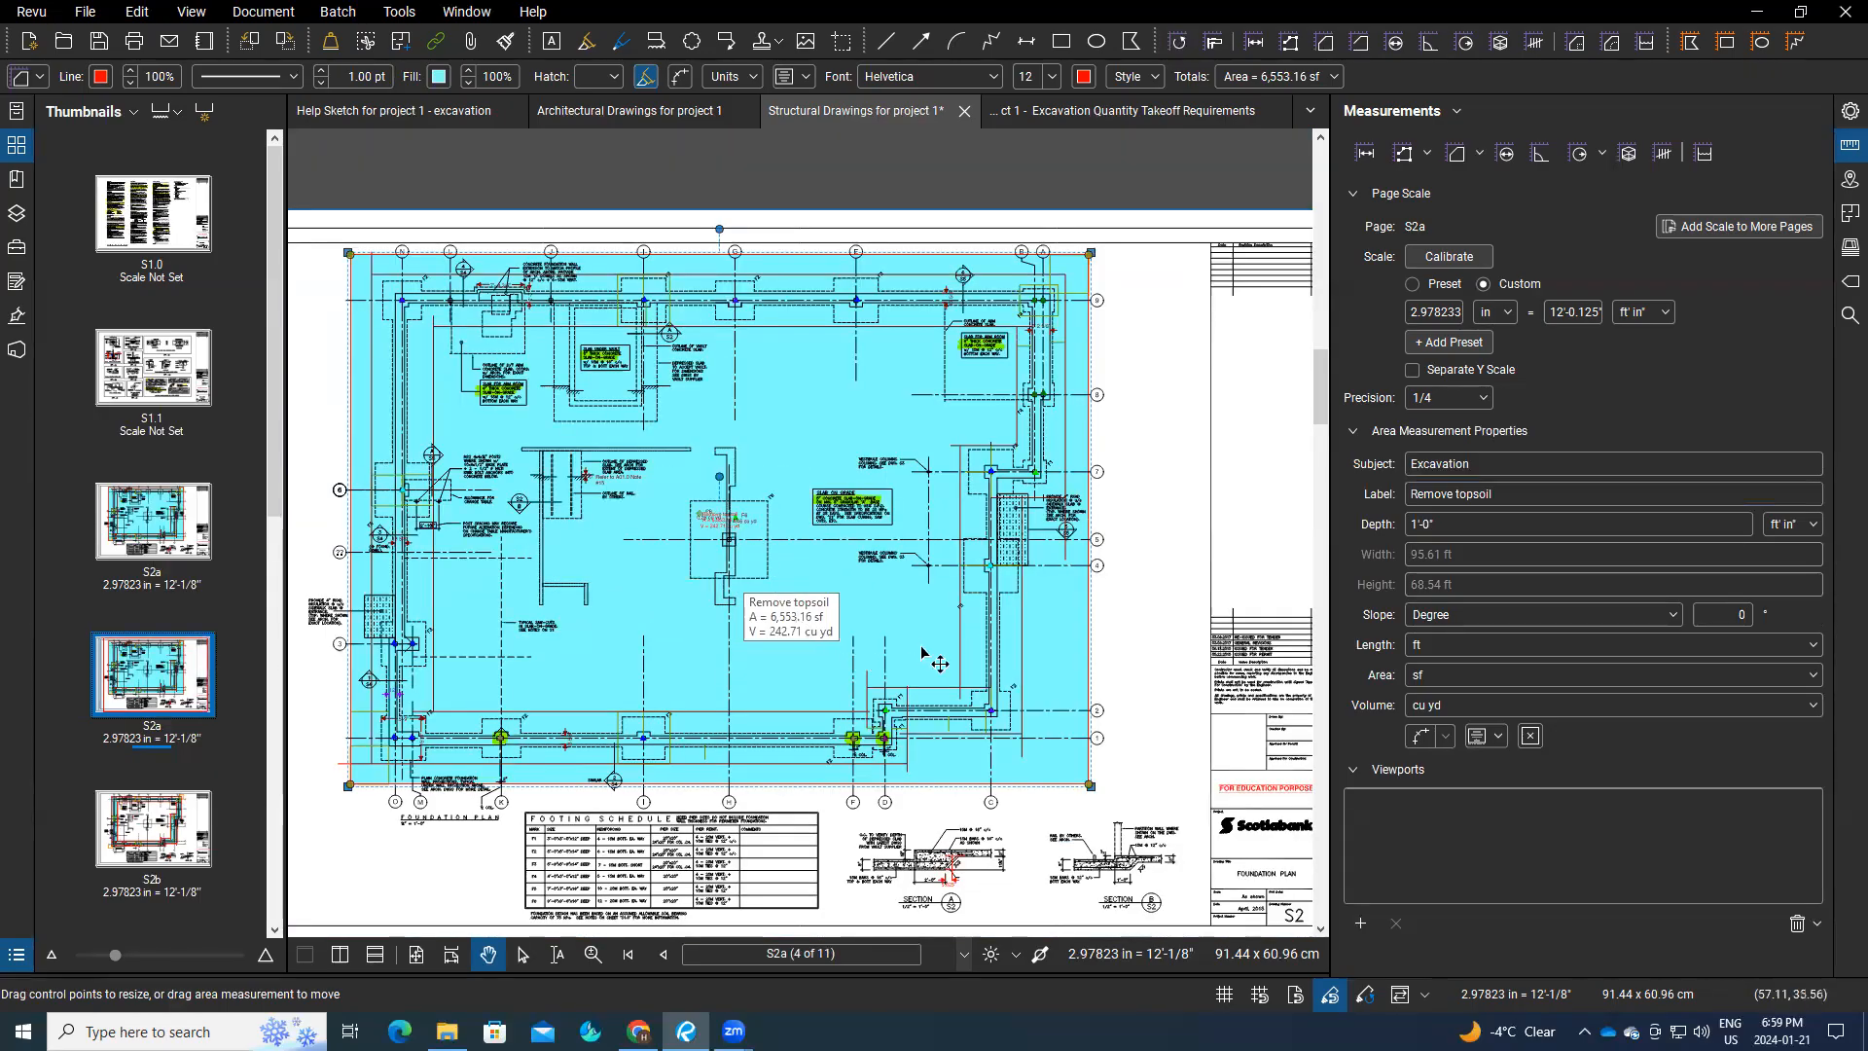
Step: Create a new legend from the topsoil area and title it "topsoil removal"
right_click(1060, 660)
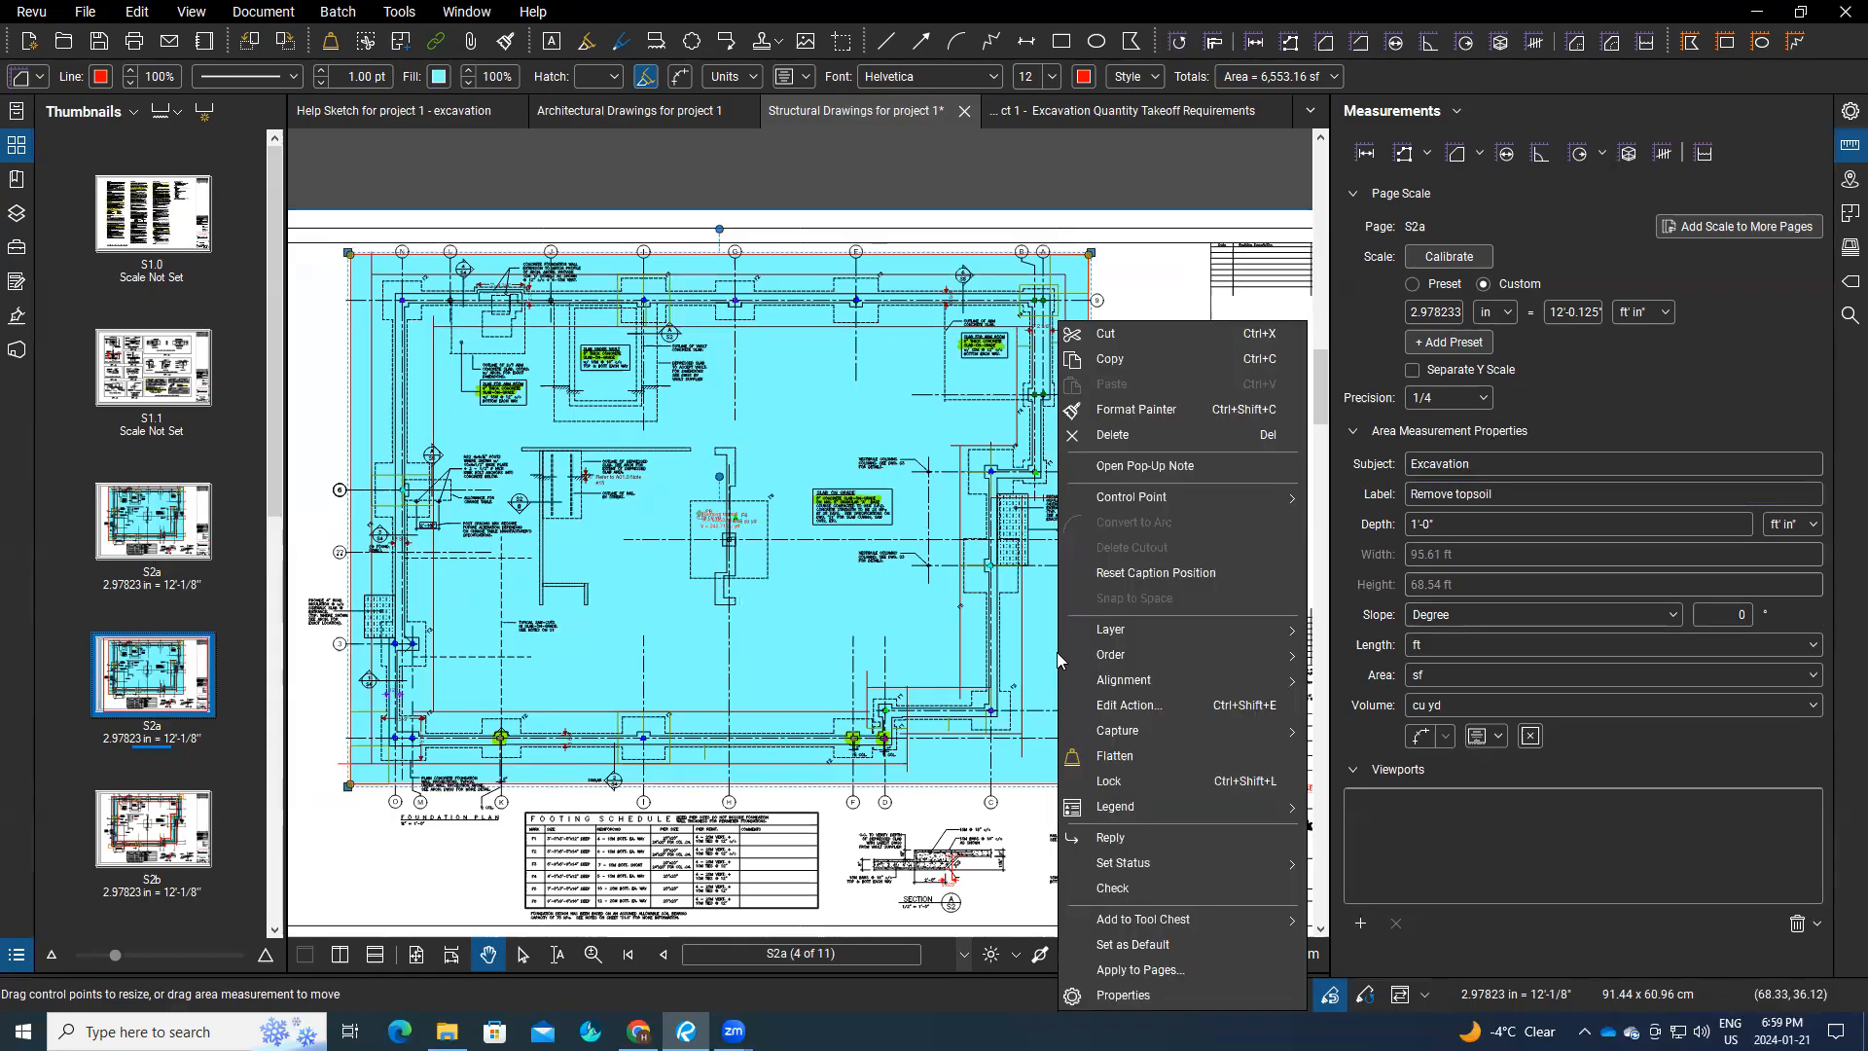
mouse_move(1090, 815)
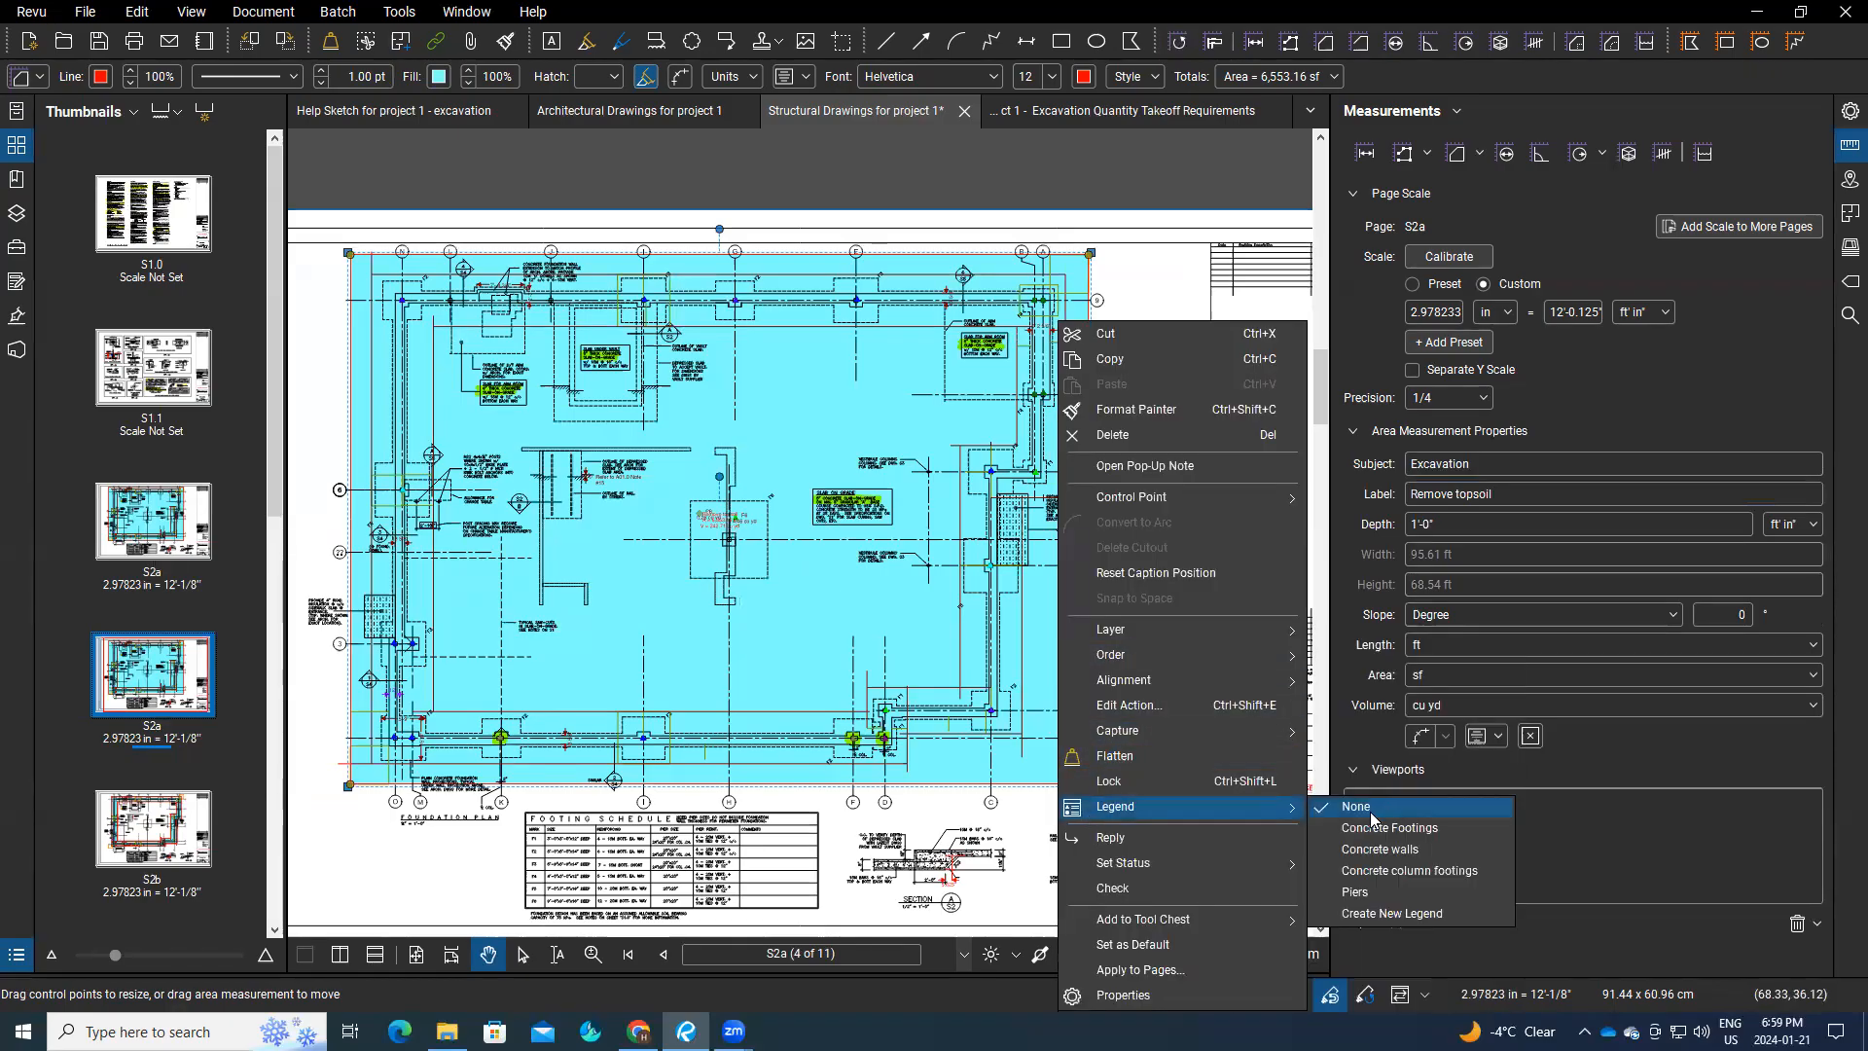
left_click(1375, 915)
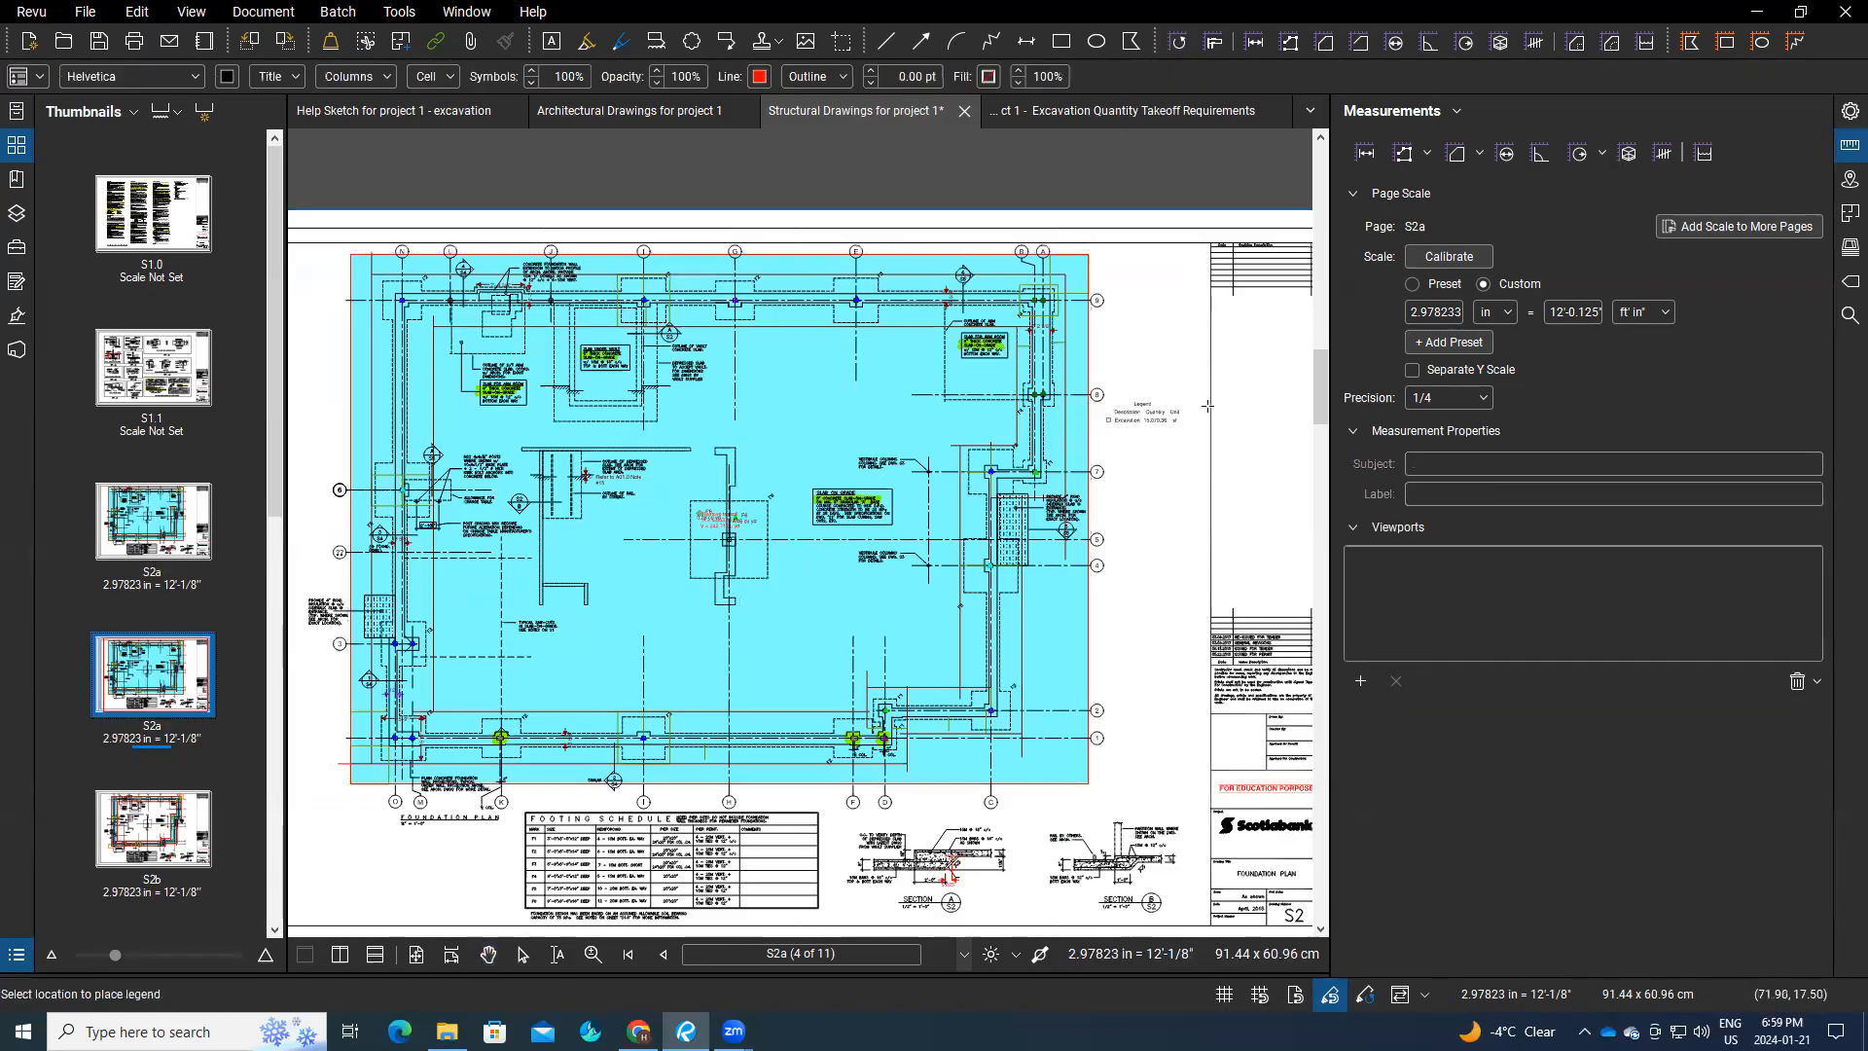
left_click(1849, 109)
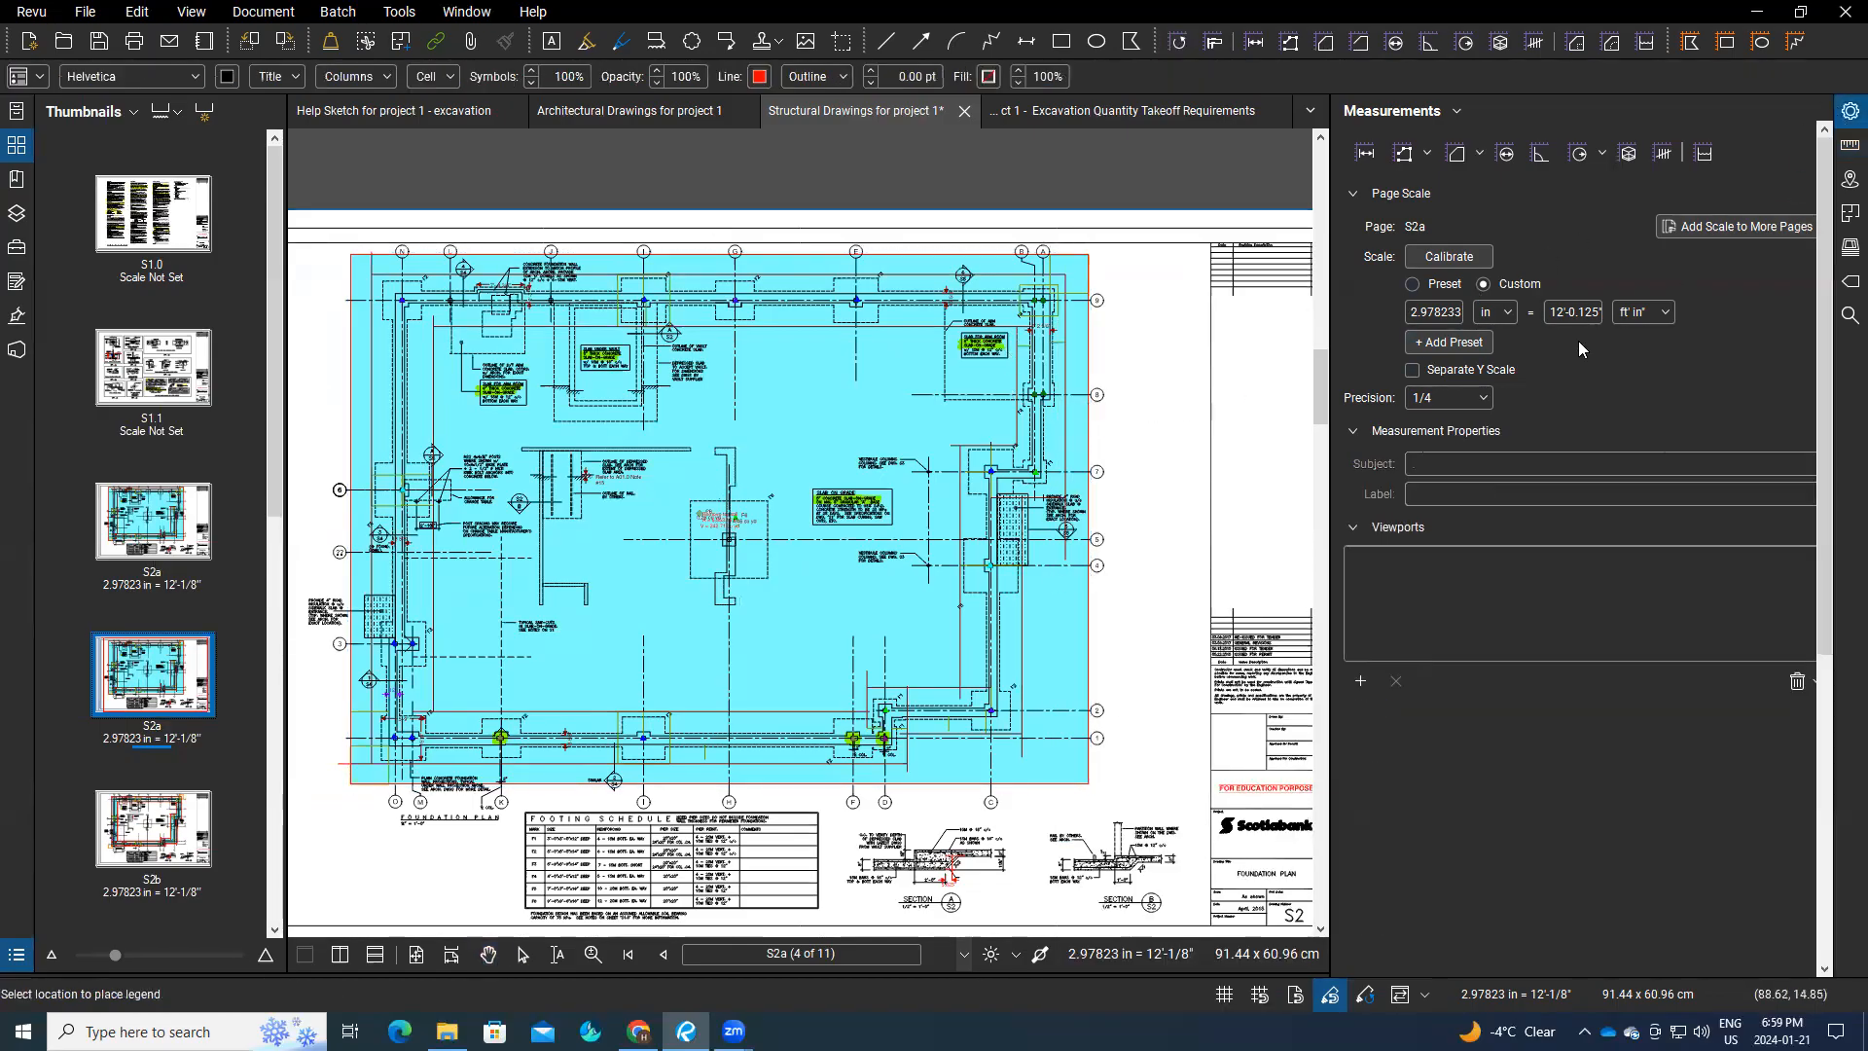
double_click(1478, 401)
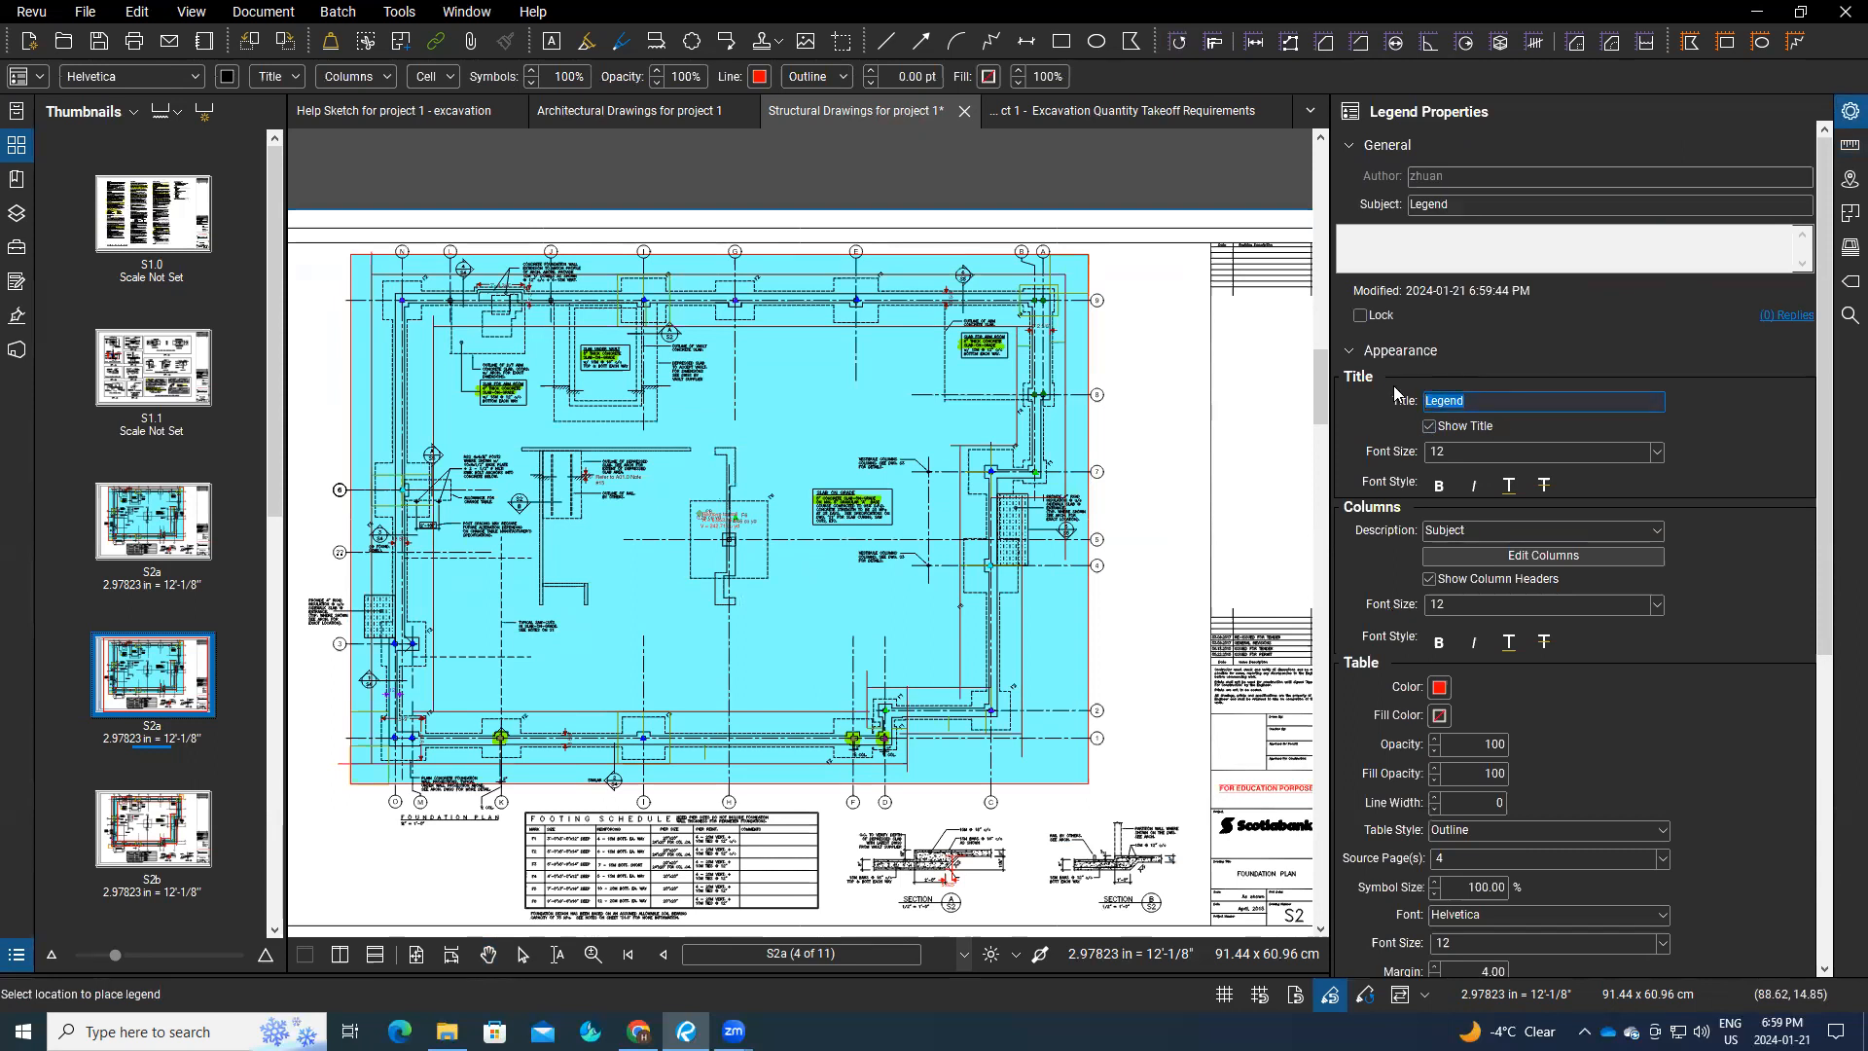
type("topsoil removal")
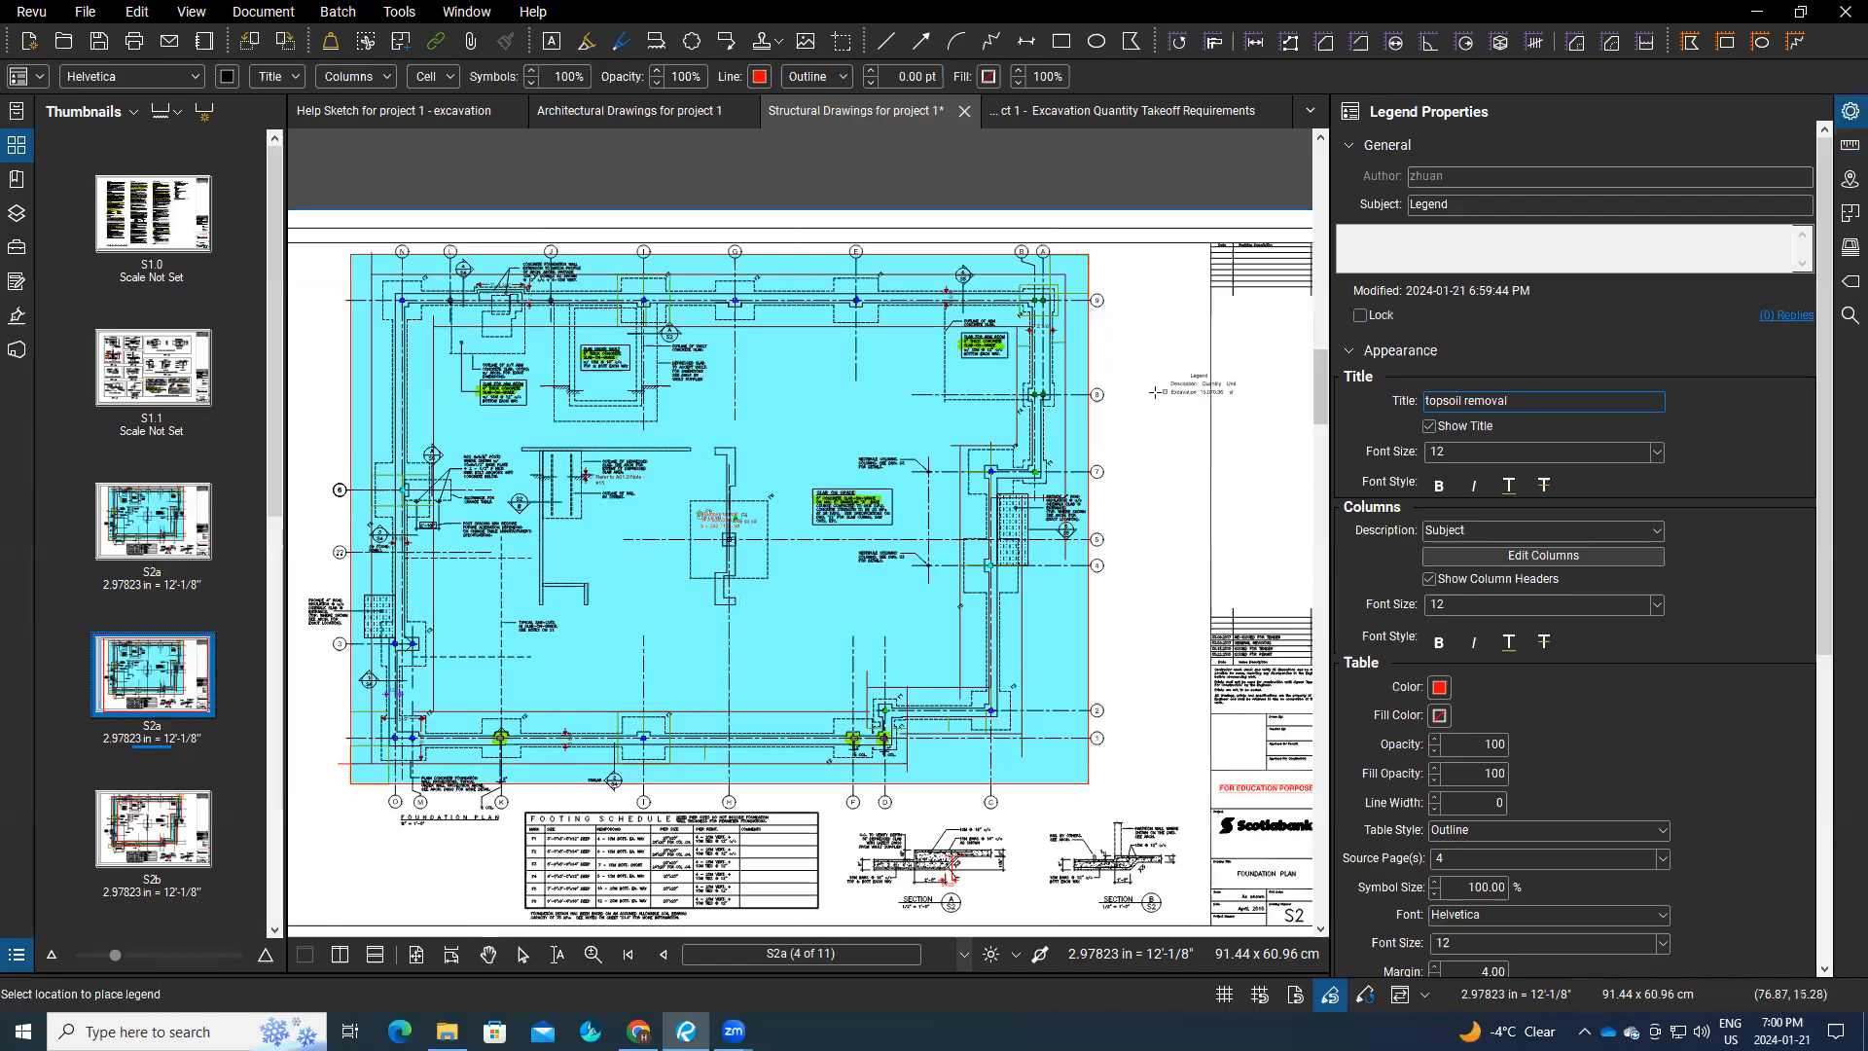
Step: Place the legend beside the plan between grids 9 and 8 and enlarge it to a readable size
left_click(1119, 370)
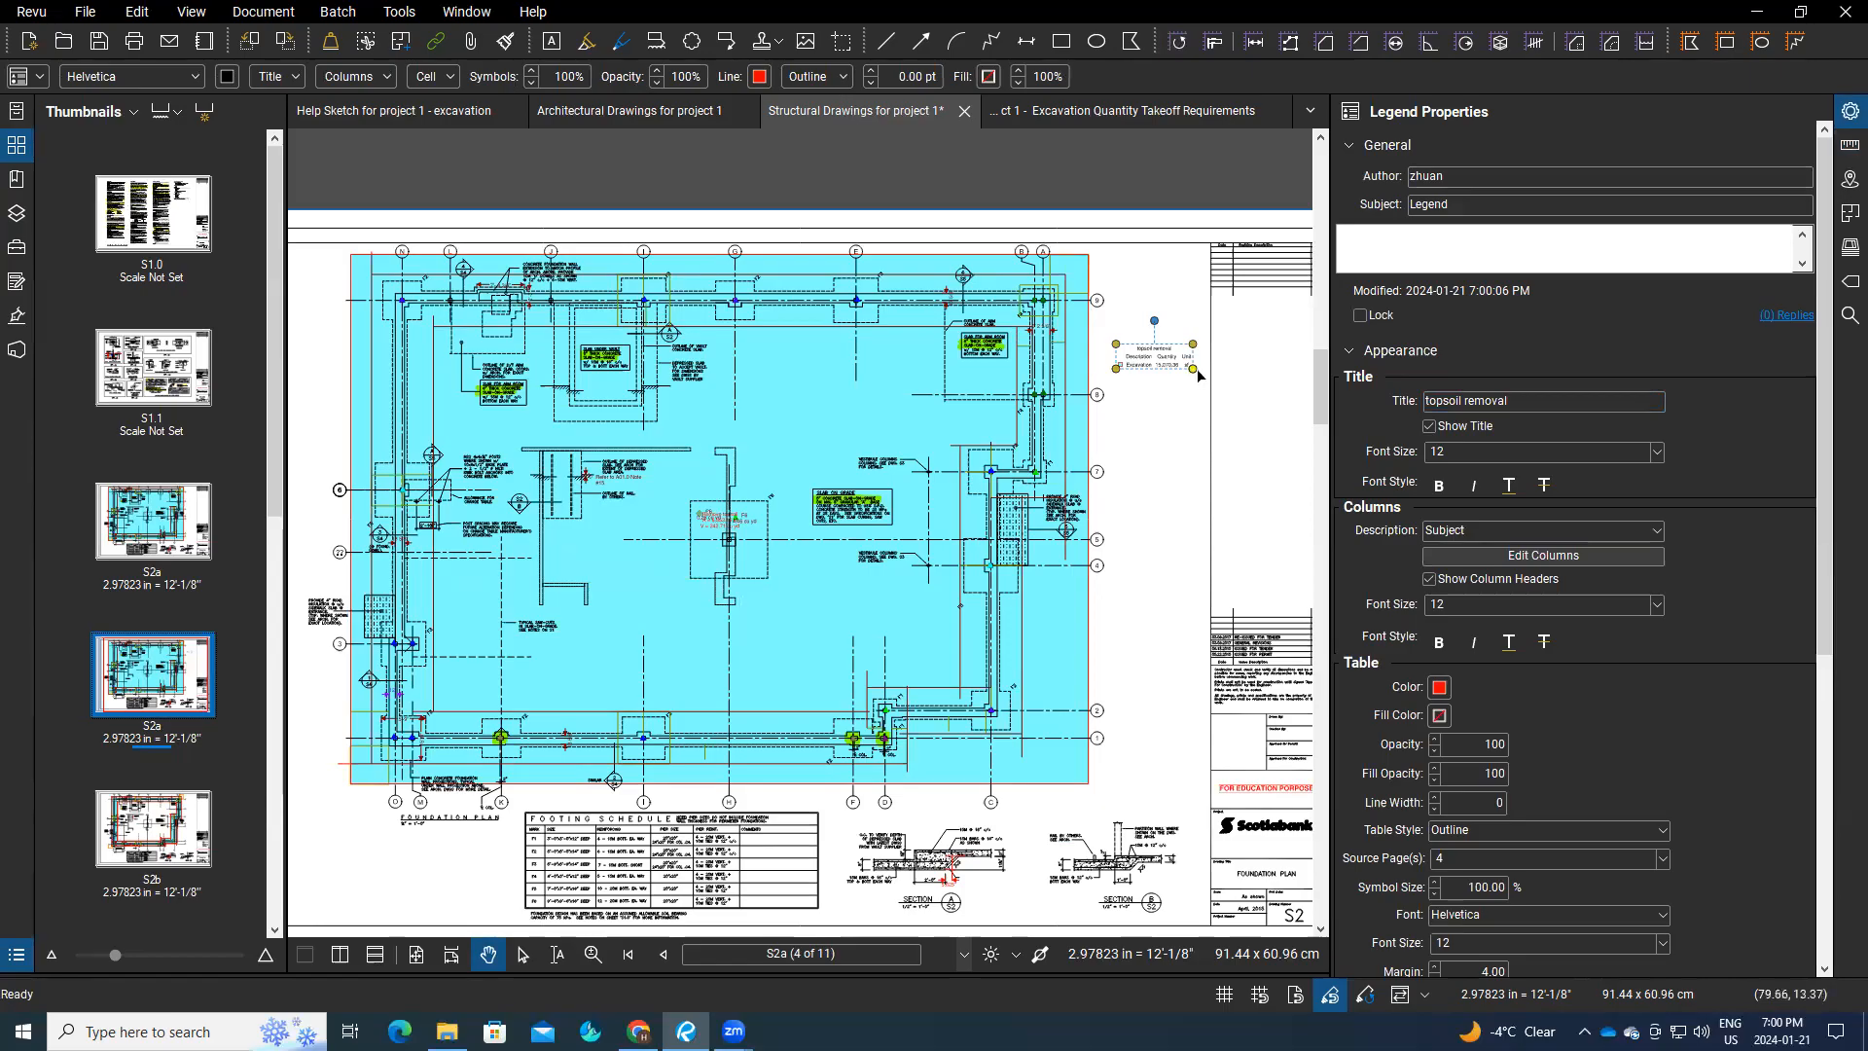
left_click_drag(1195, 371, 1231, 382)
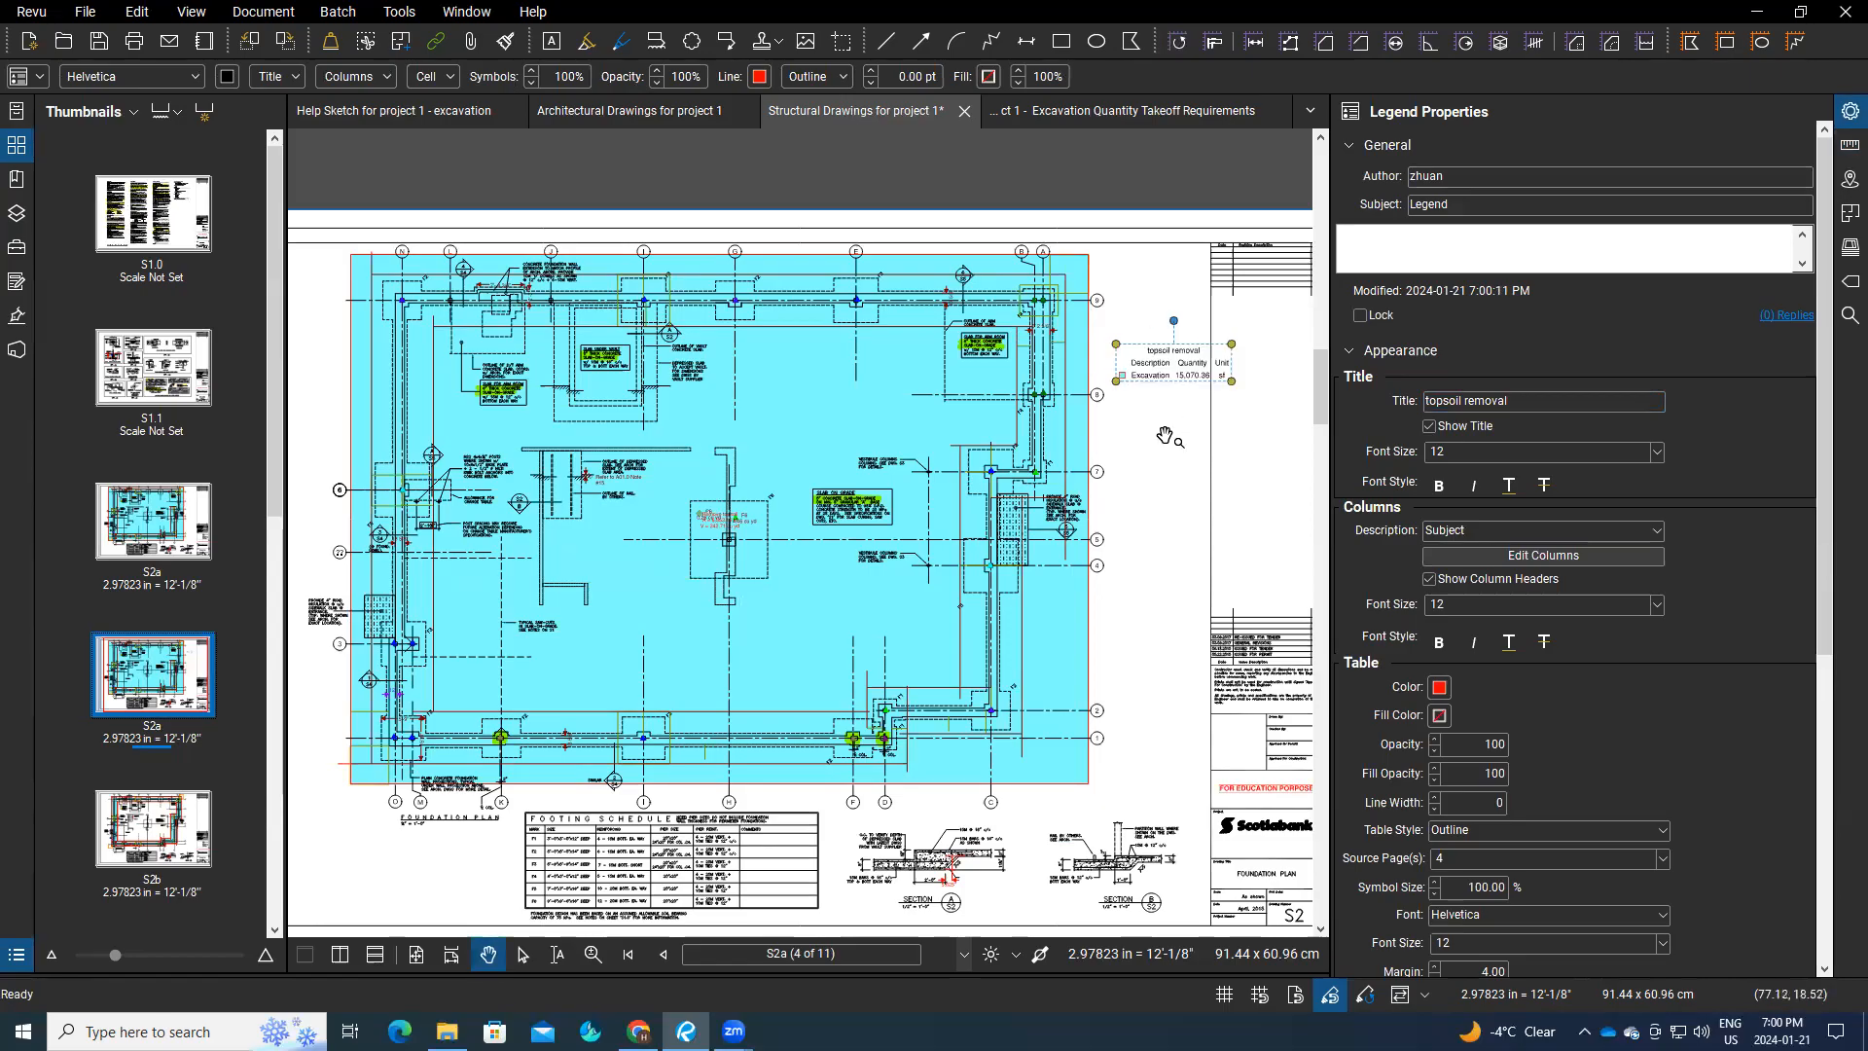
scroll(1166, 436, "up", 3)
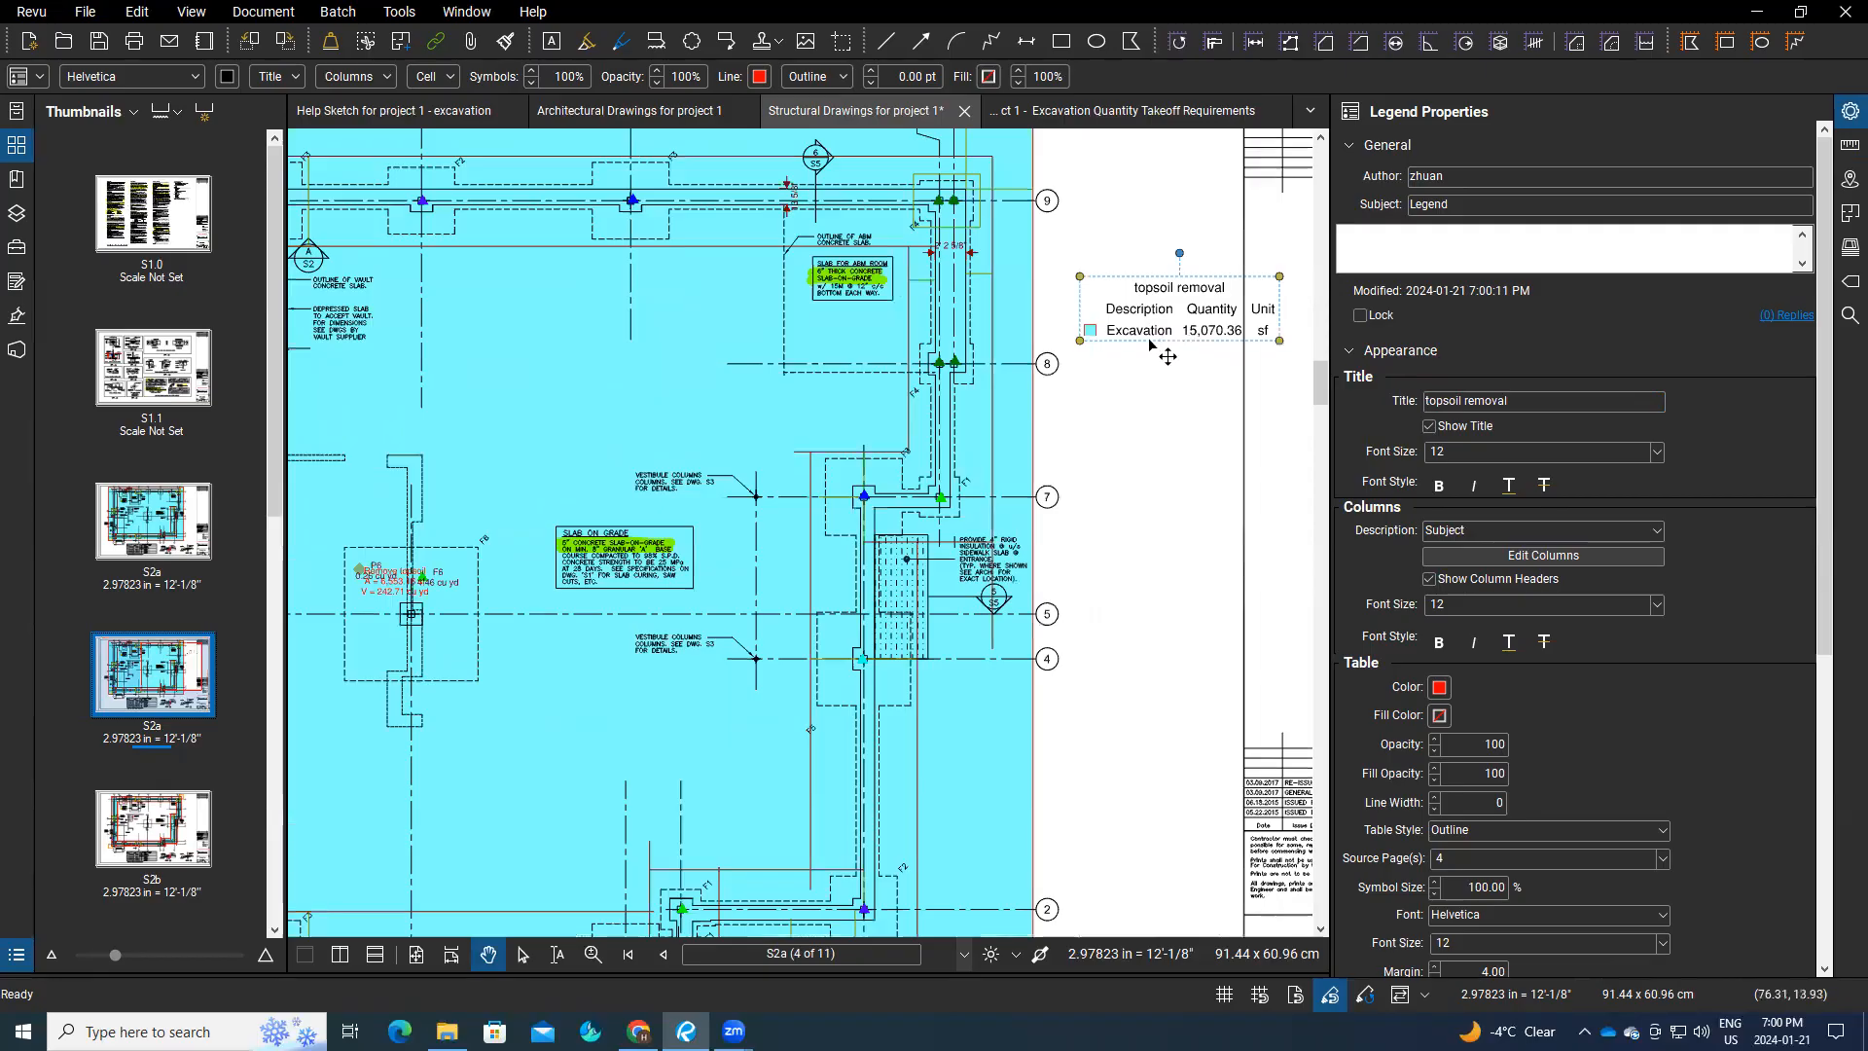
Step: Slightly enlarge the topsoil removal legend and set its description column to Label
left_click_drag(1080, 341, 1055, 348)
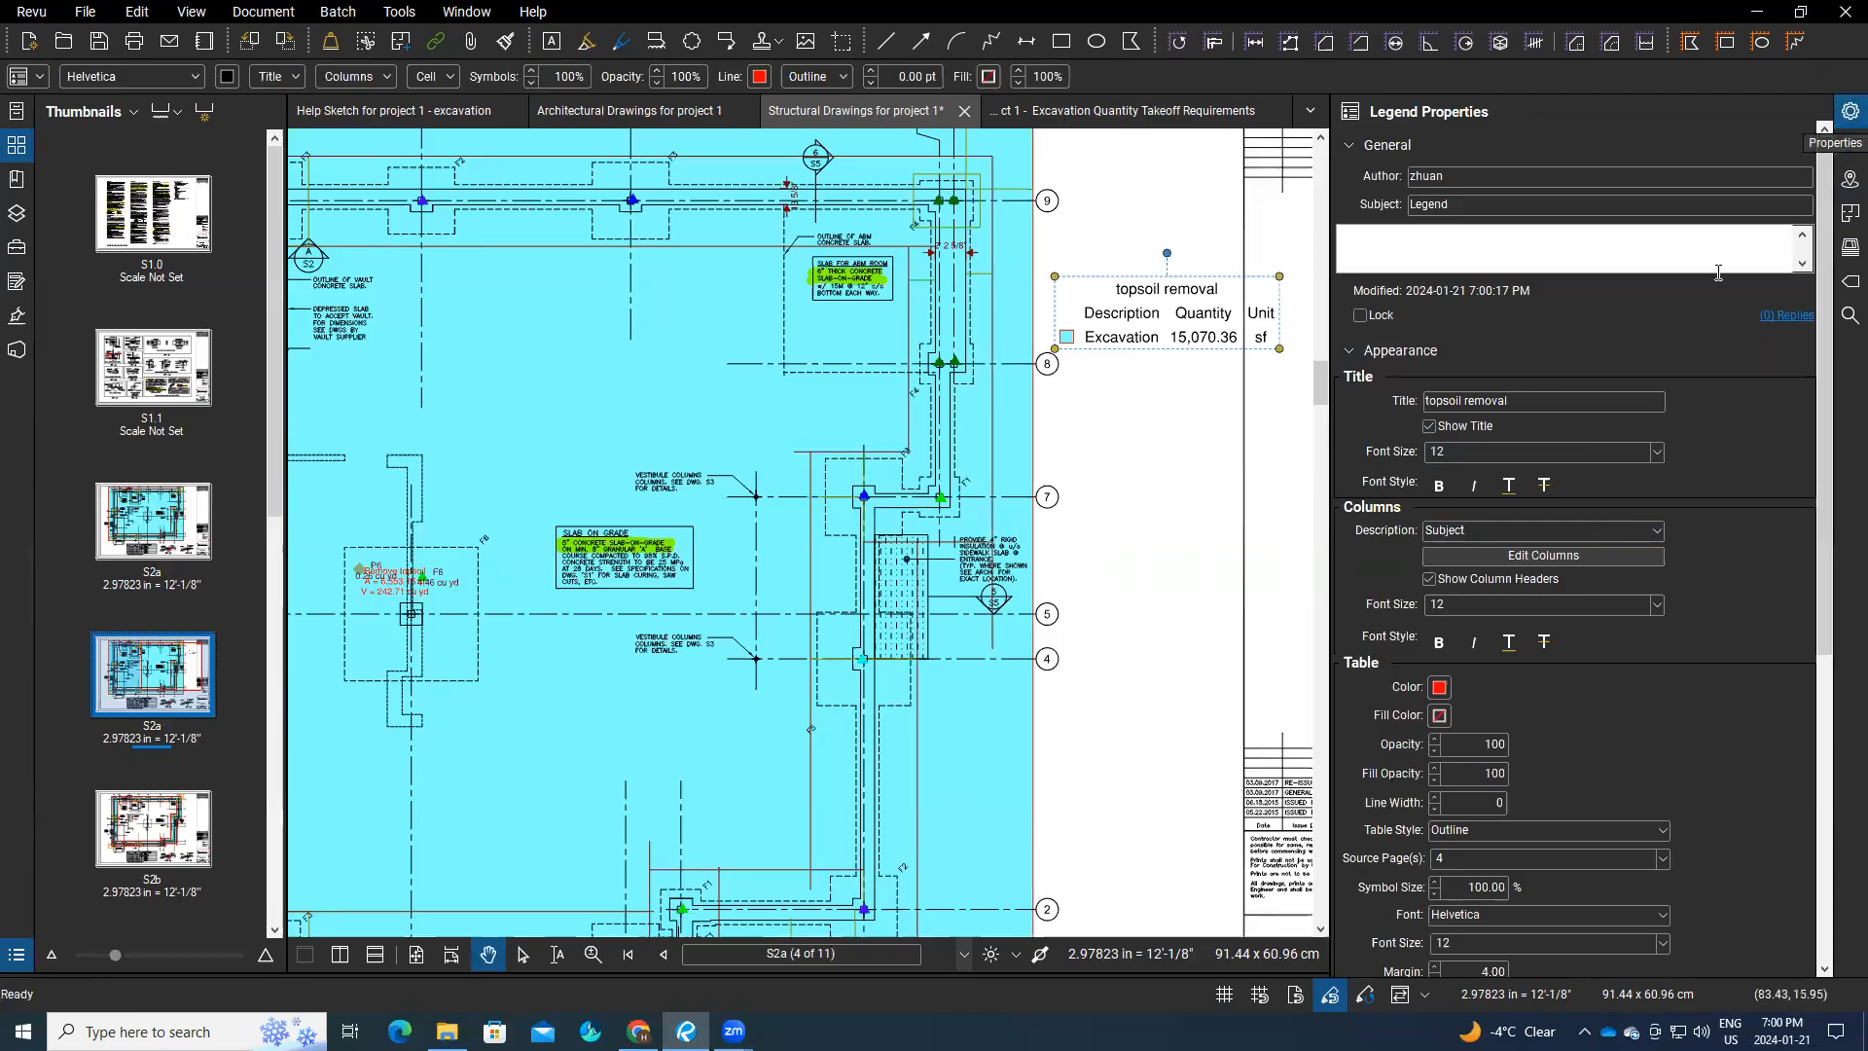
left_click(1658, 532)
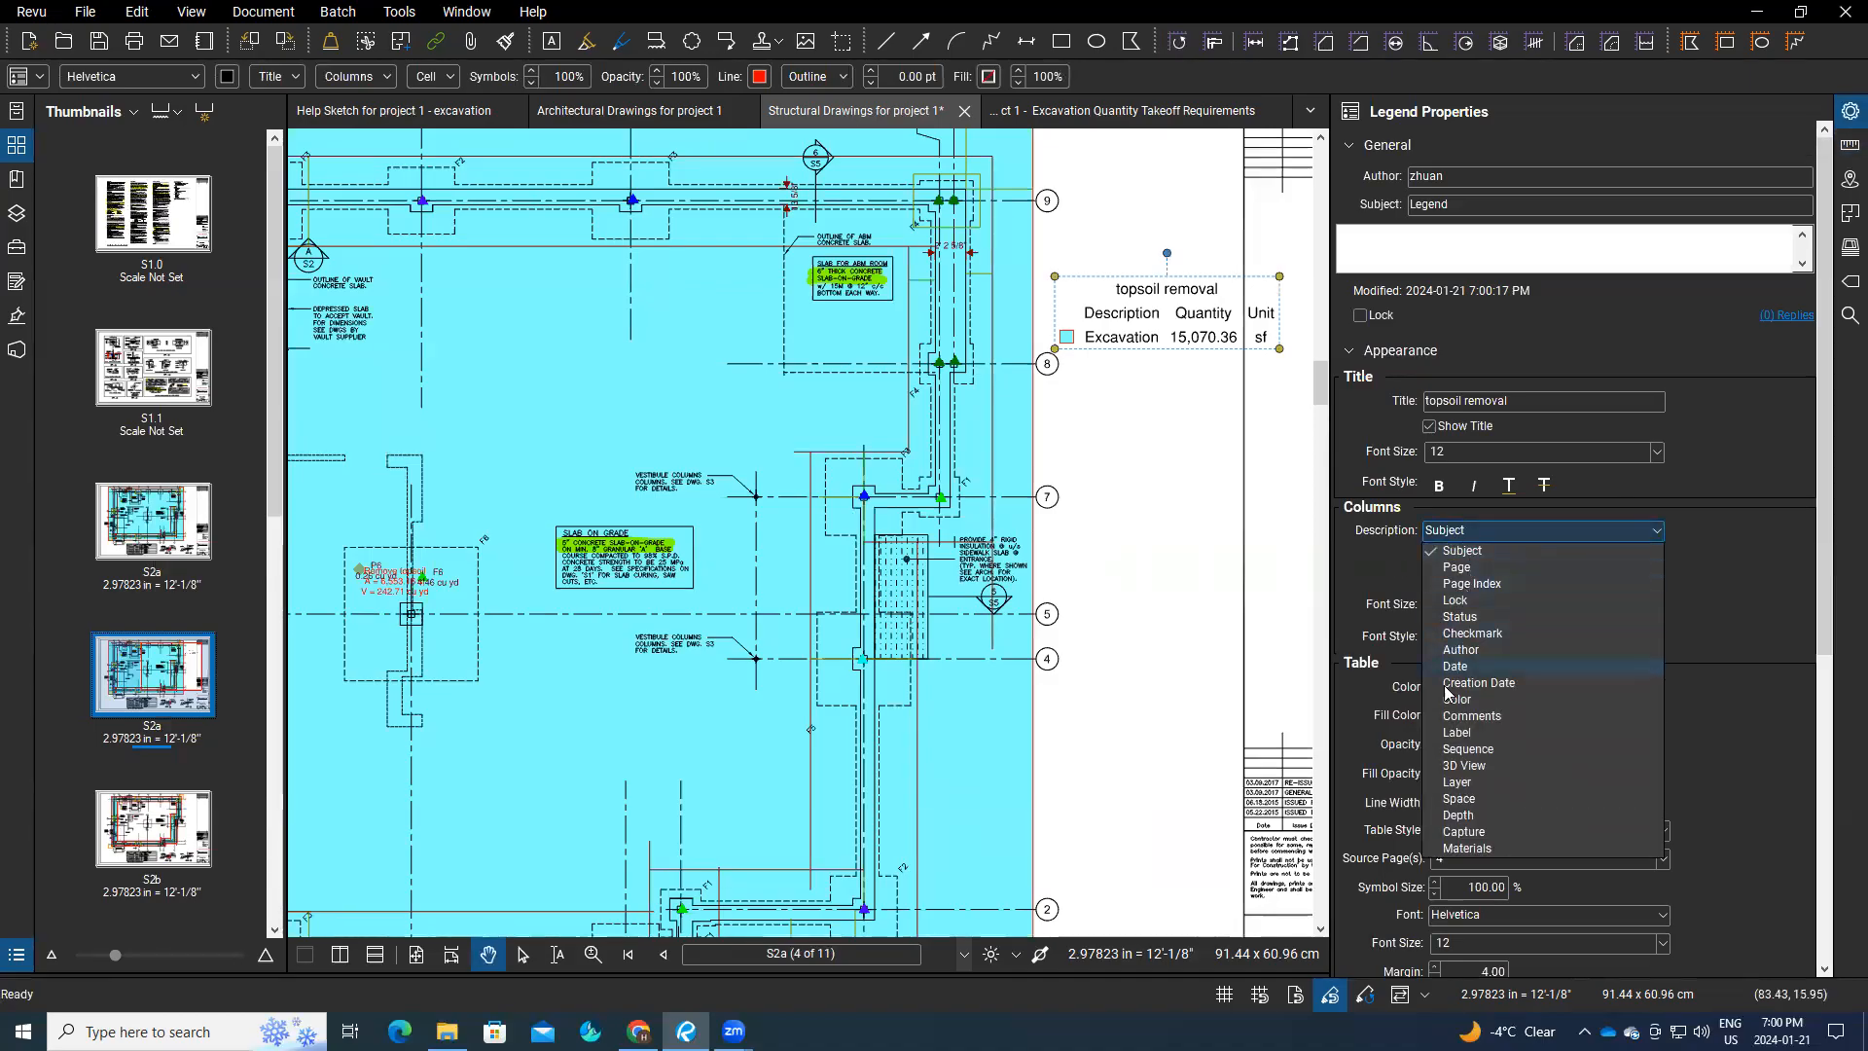
left_click(1457, 733)
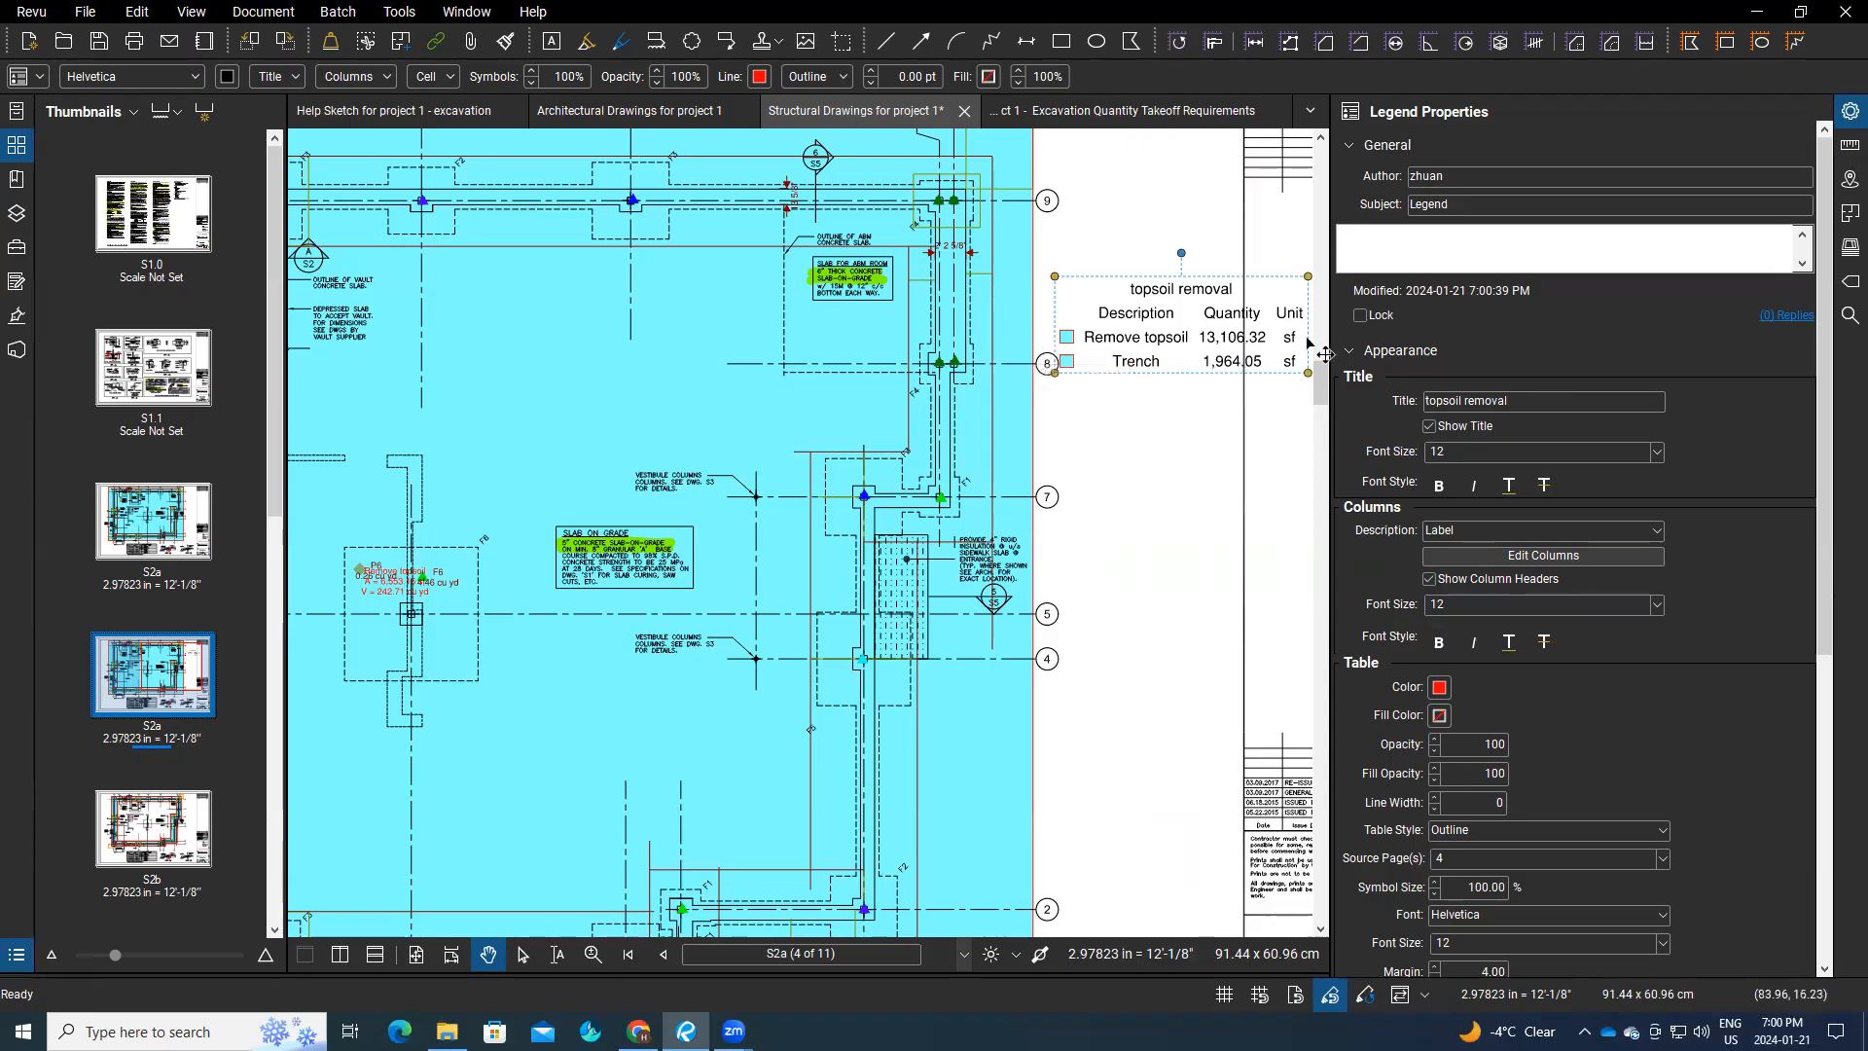
Step: Review the available legend columns and add the Label column to the topsoil removal legend
left_click(1648, 561)
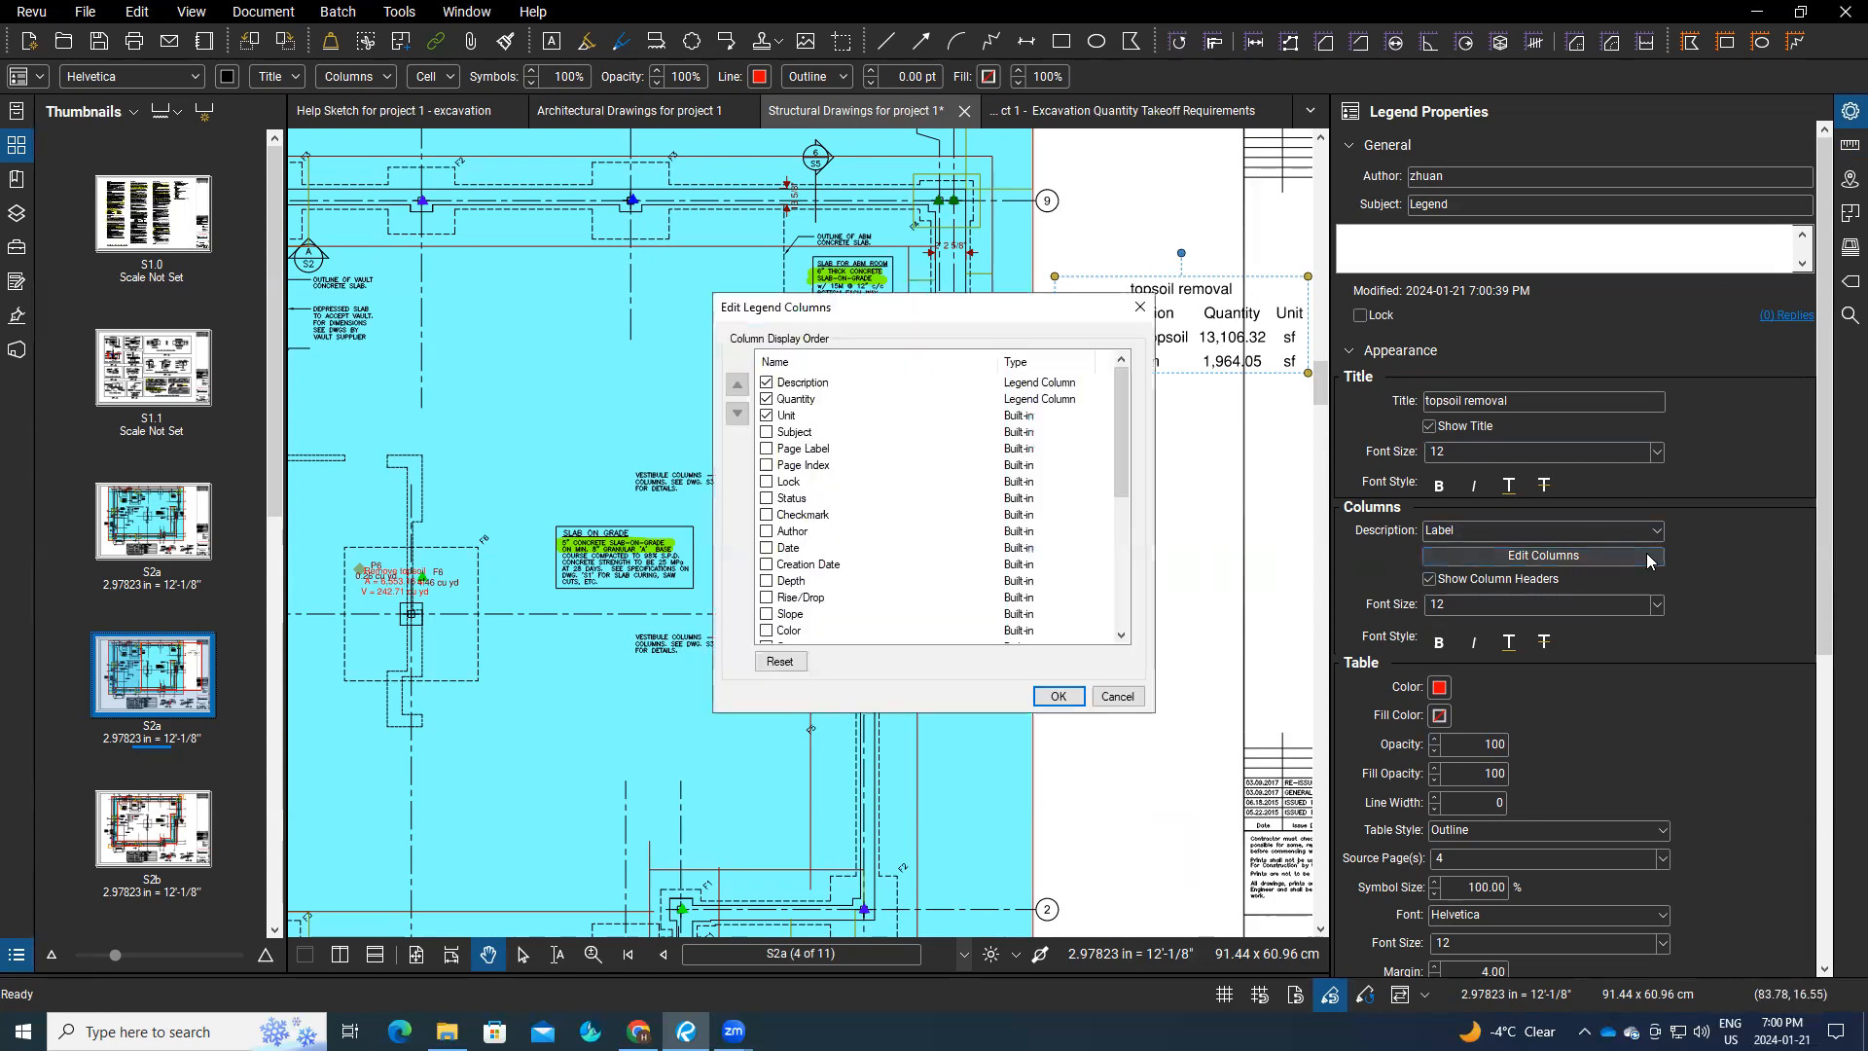
scroll(843, 576, "down", 2)
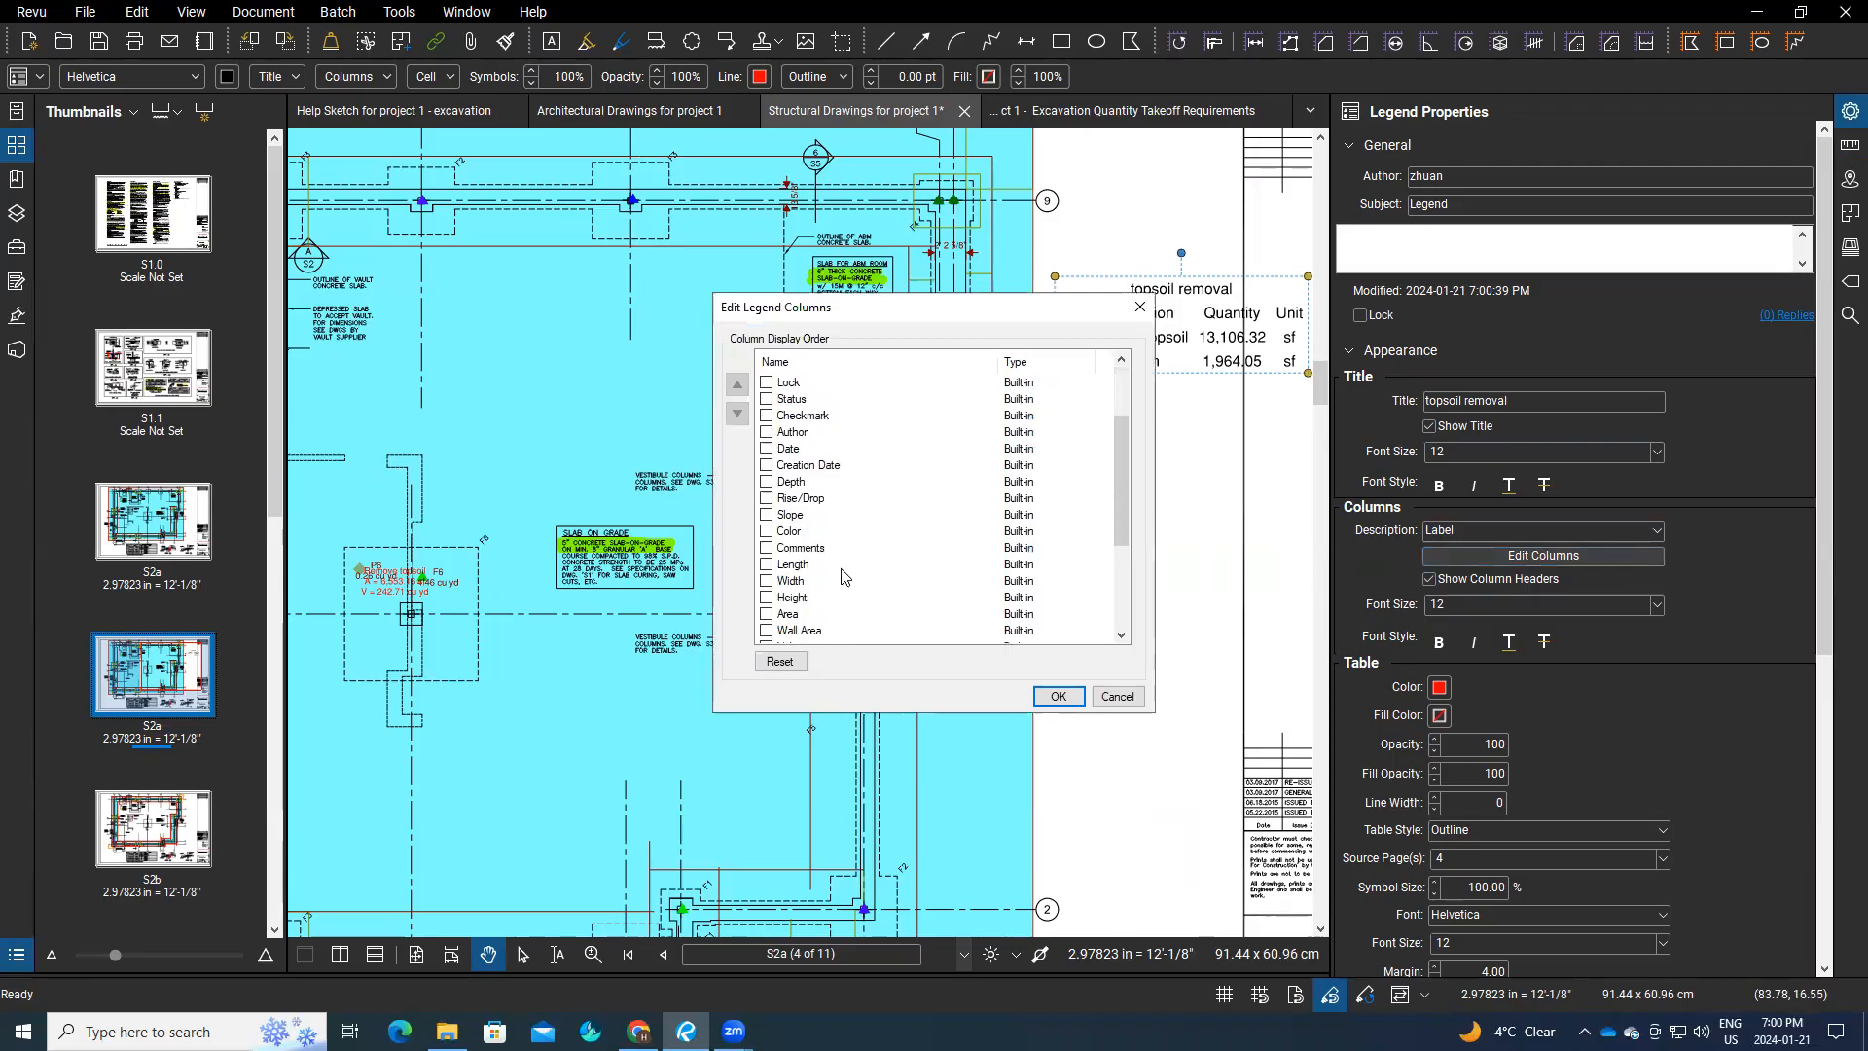
scroll(841, 590, "down", 1)
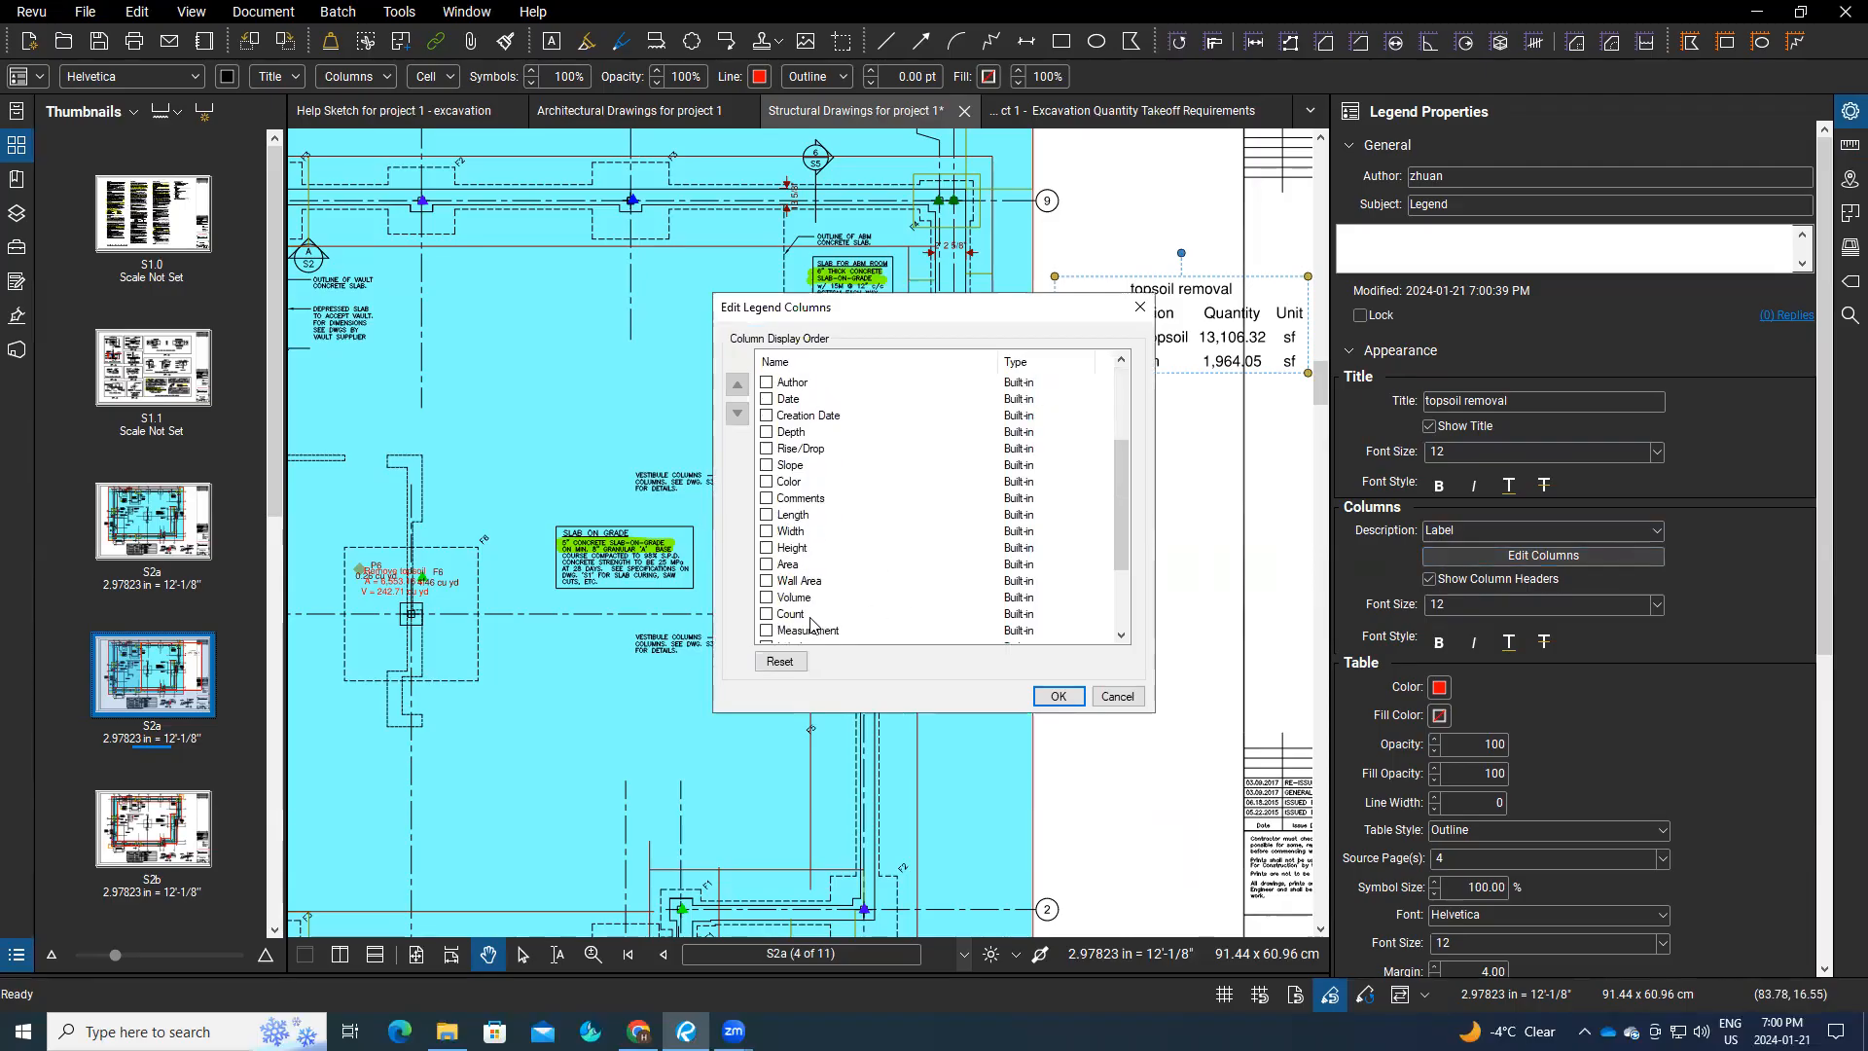
scroll(862, 588, "down", 2)
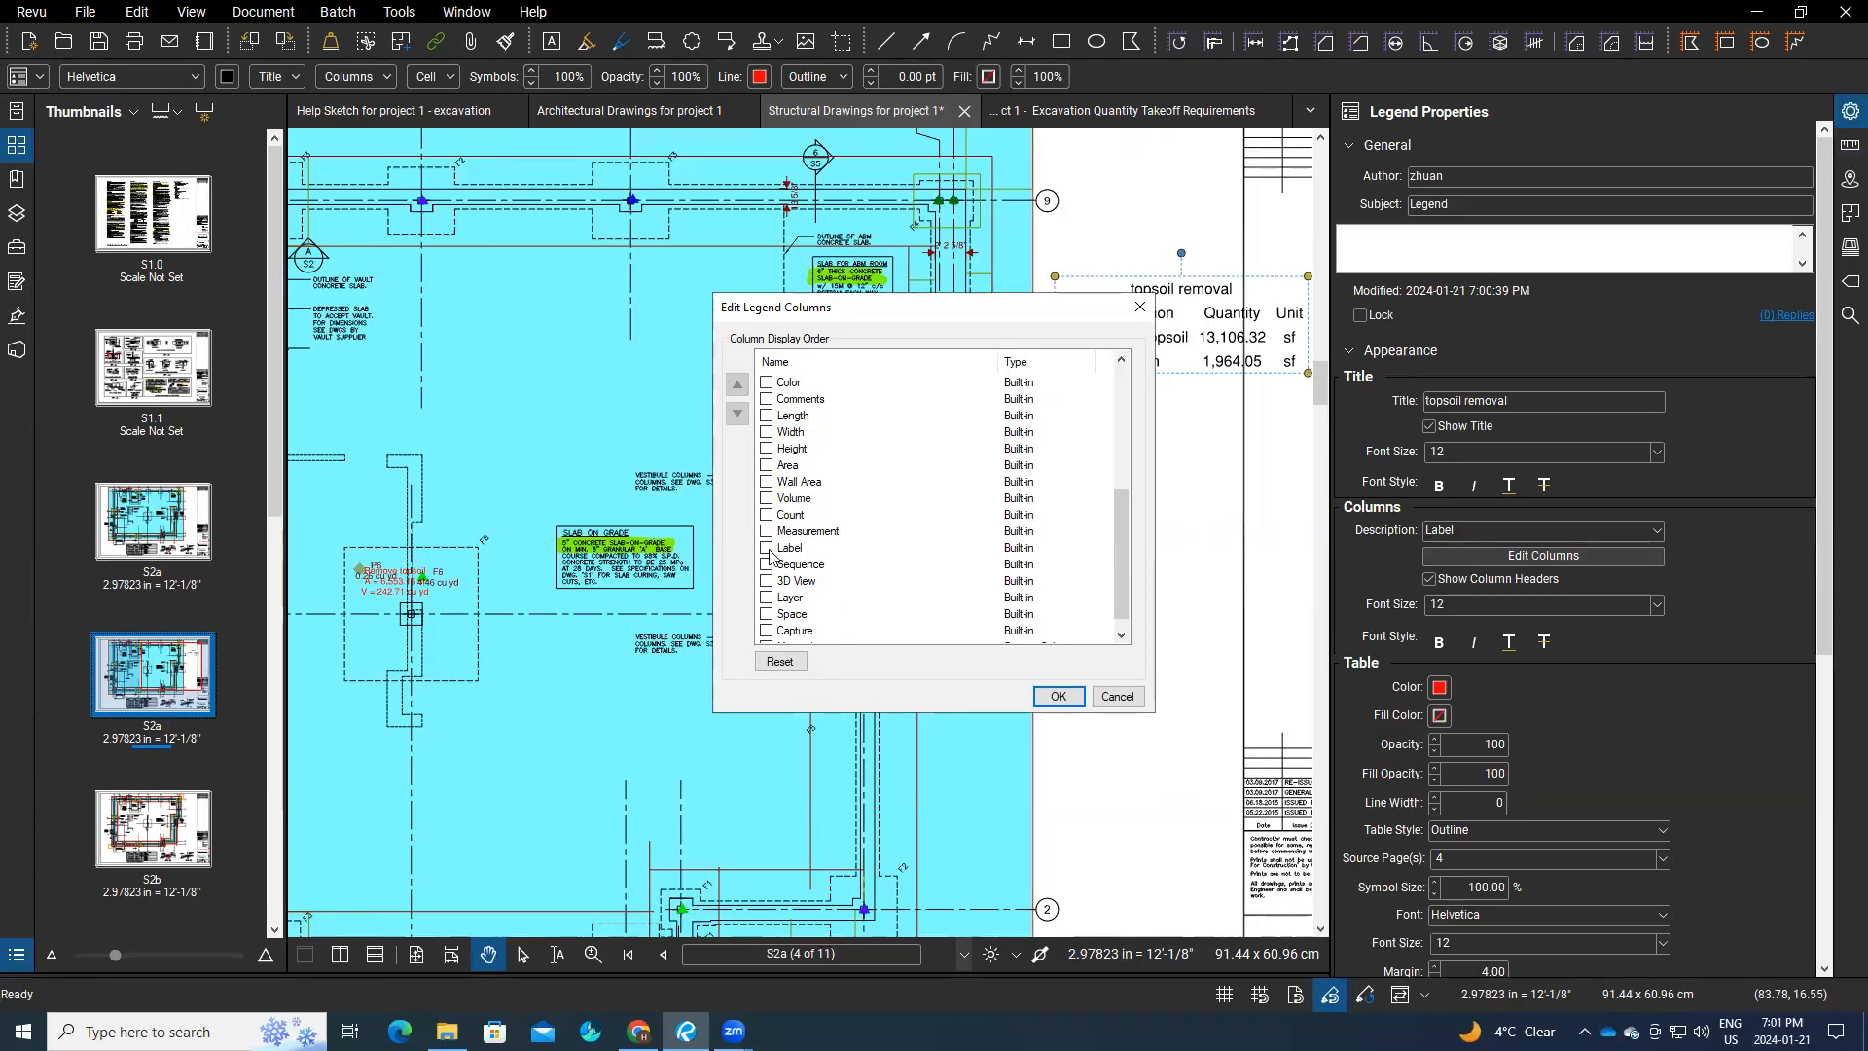
scroll(853, 547, "up", 5)
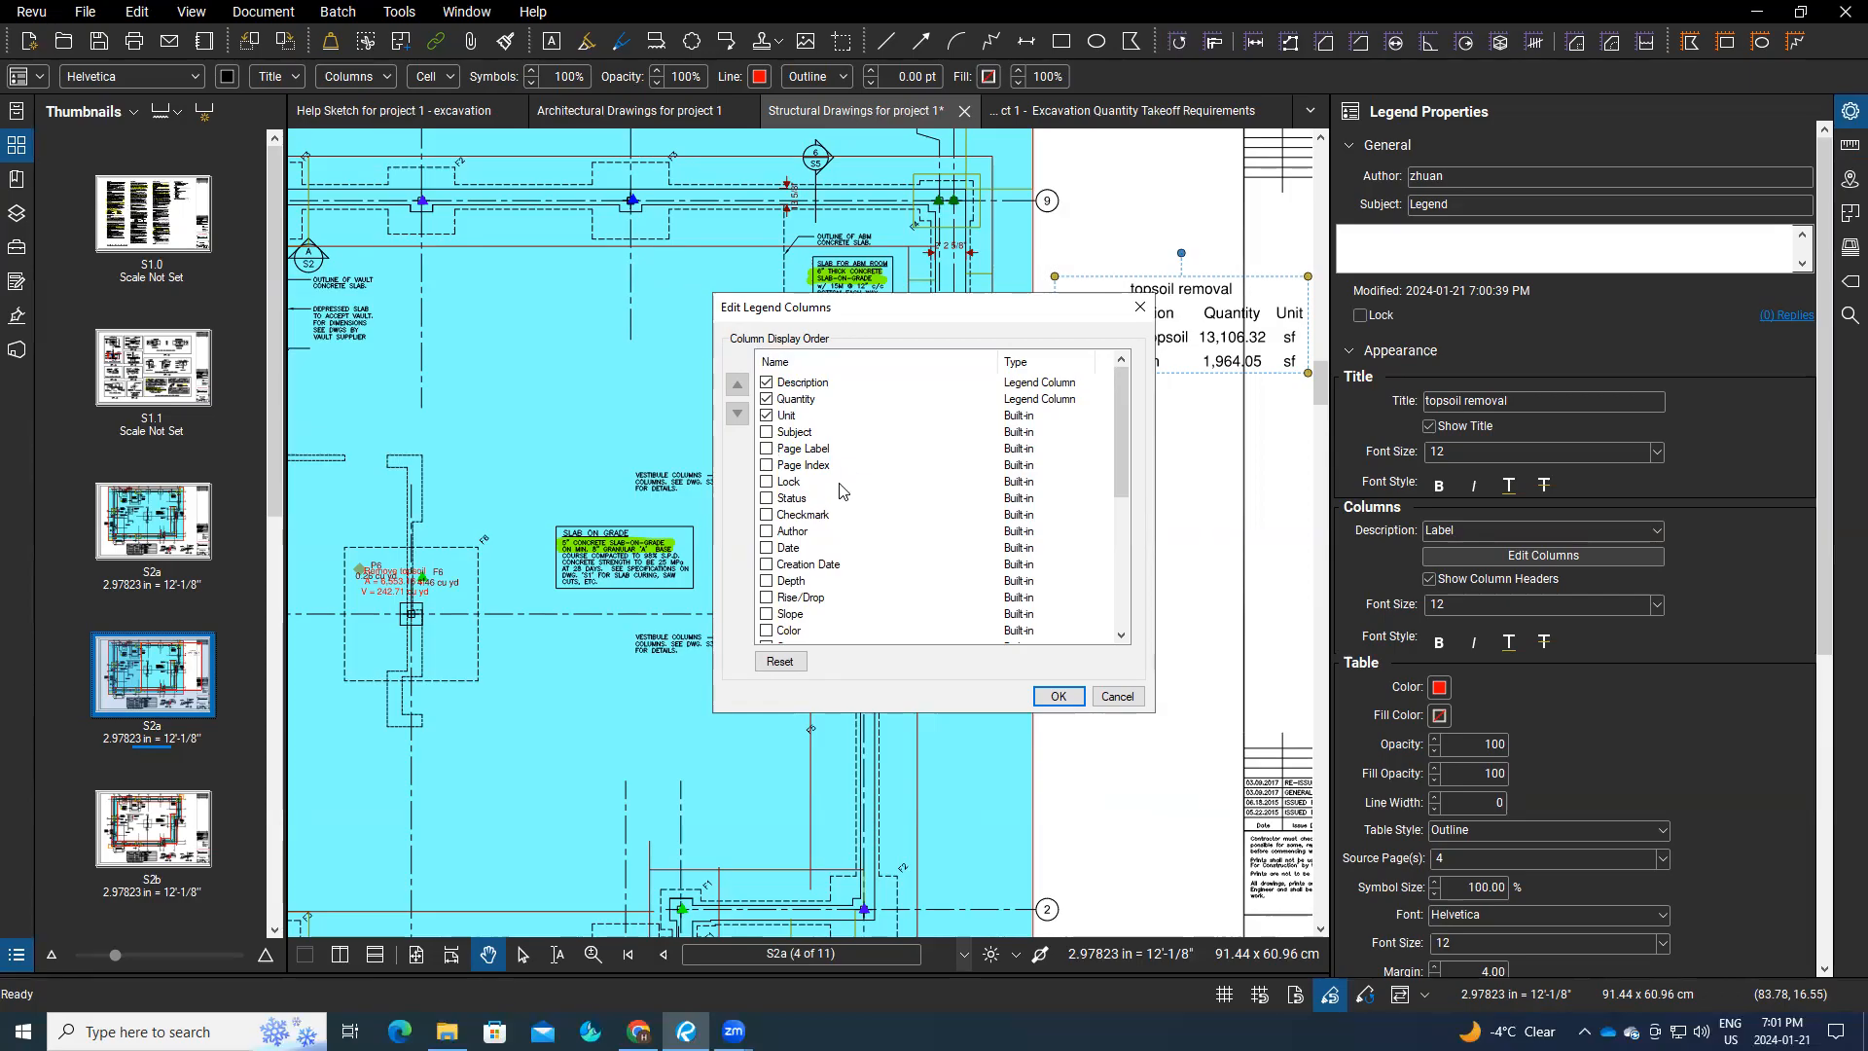
scroll(842, 488, "down", 2)
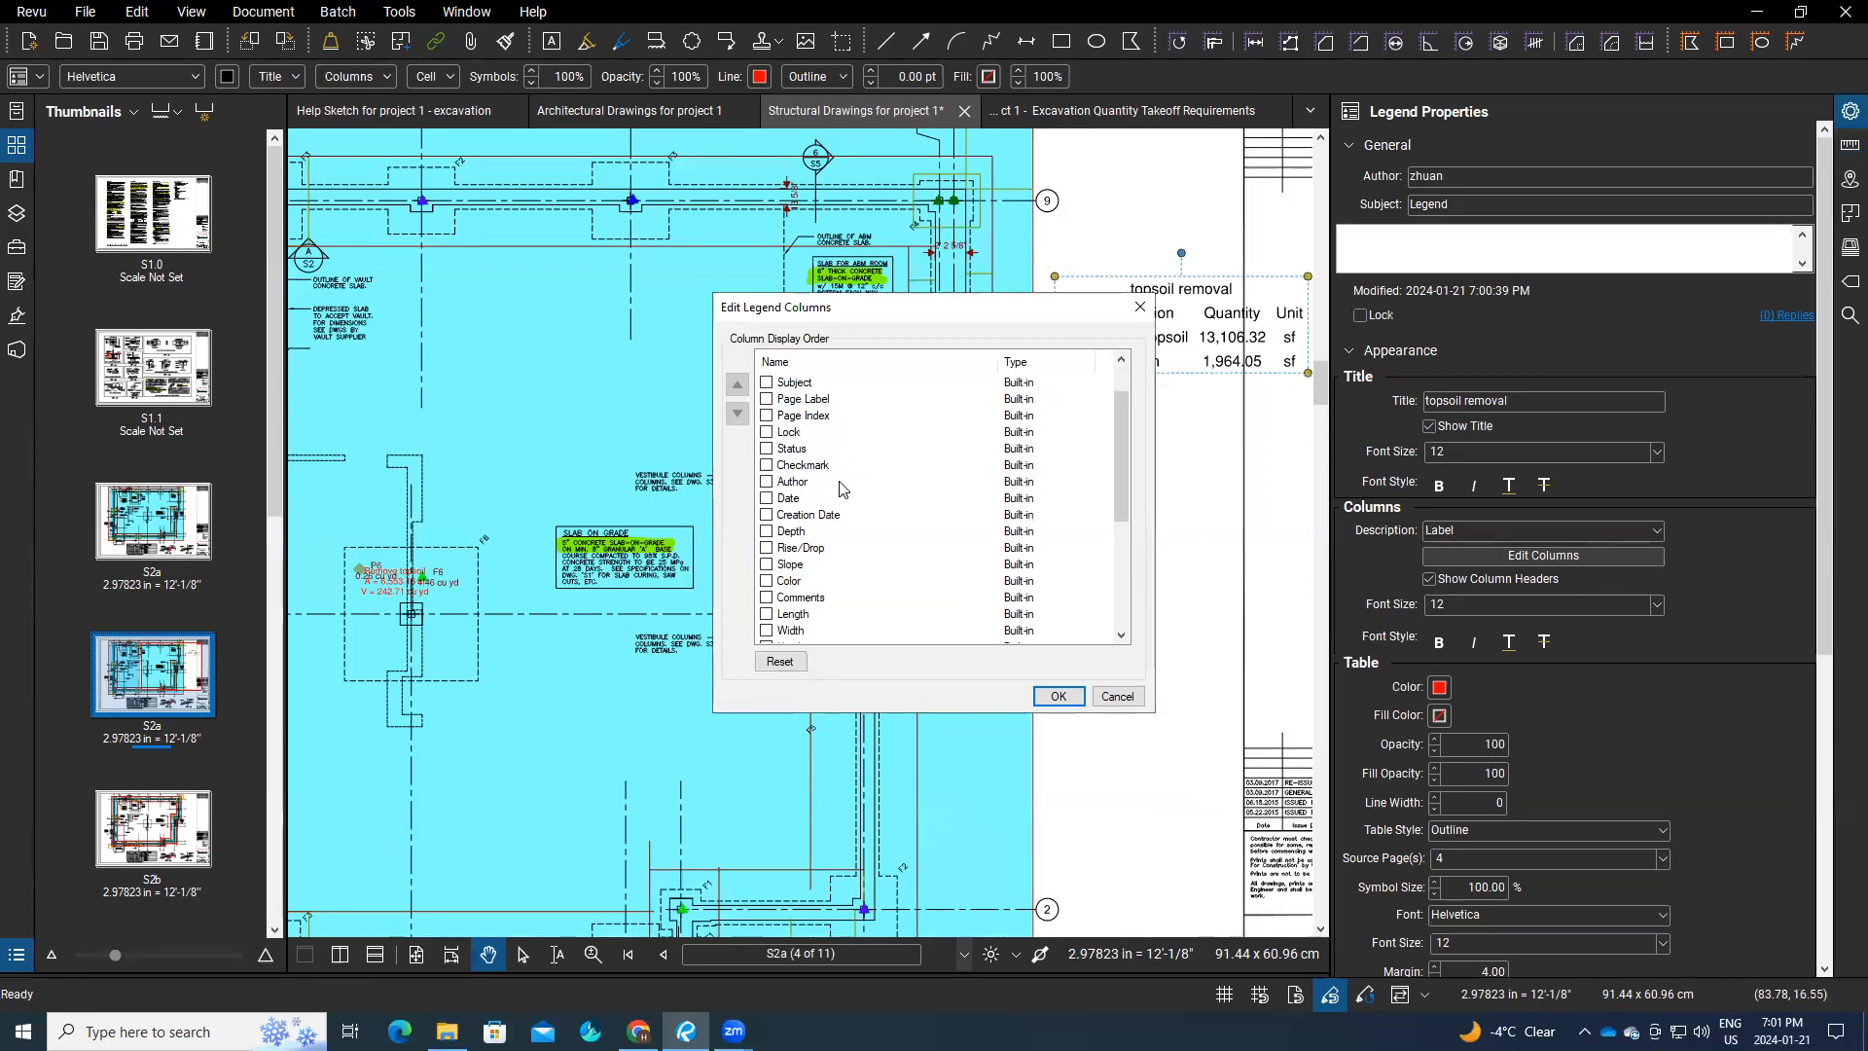
scroll(843, 489, "up", 1)
scroll(842, 489, "up", 1)
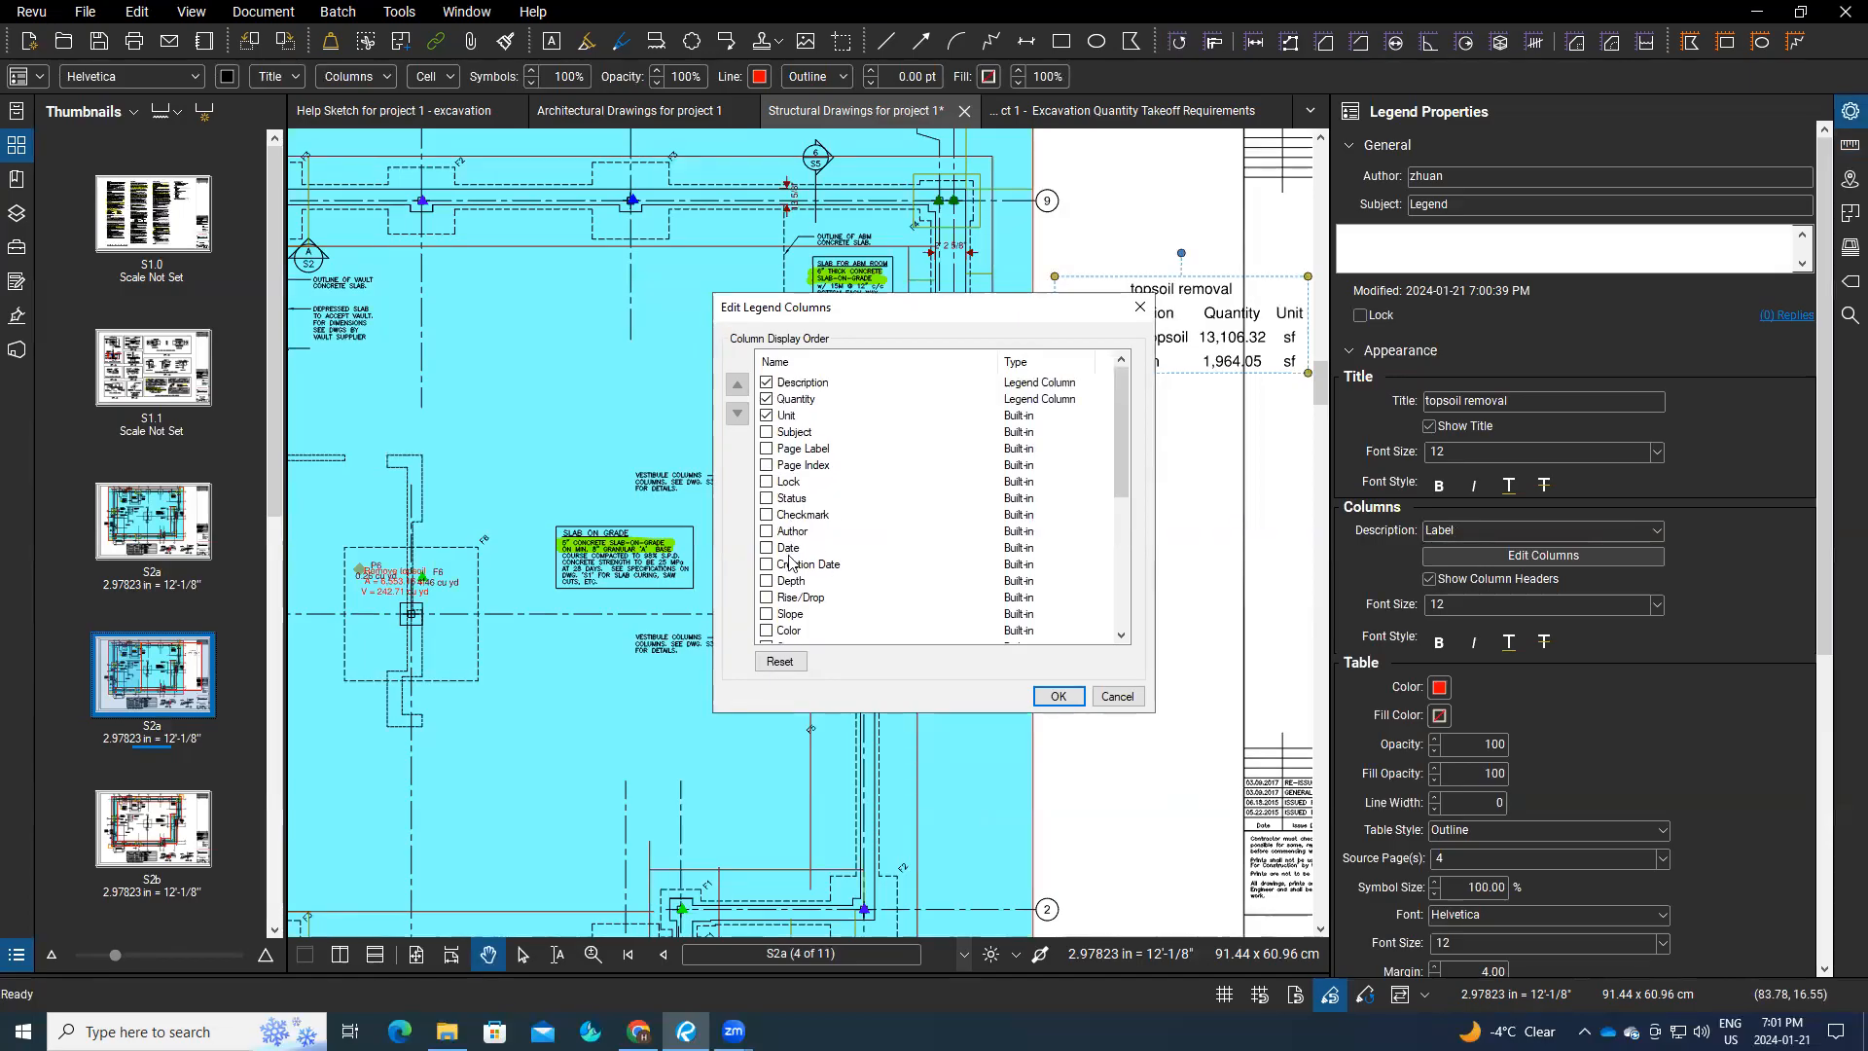
scroll(788, 575, "down", 2)
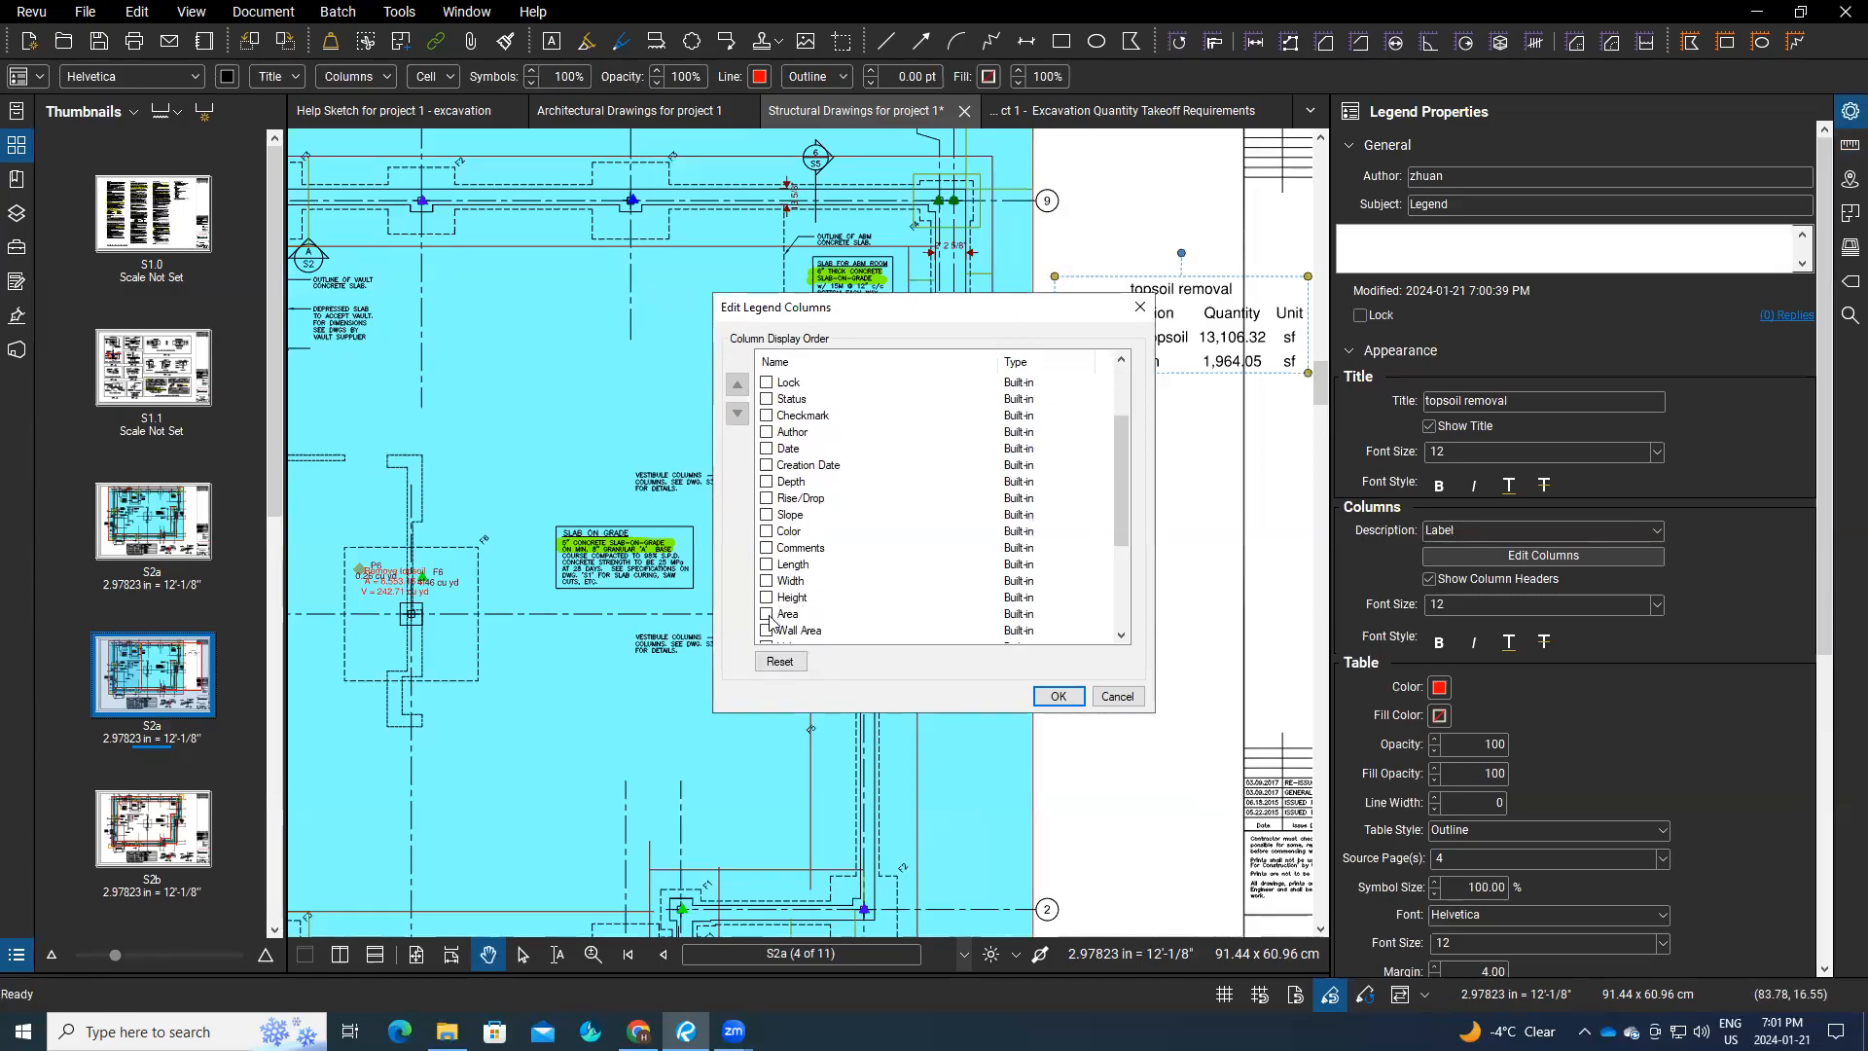
scroll(793, 618, "down", 1)
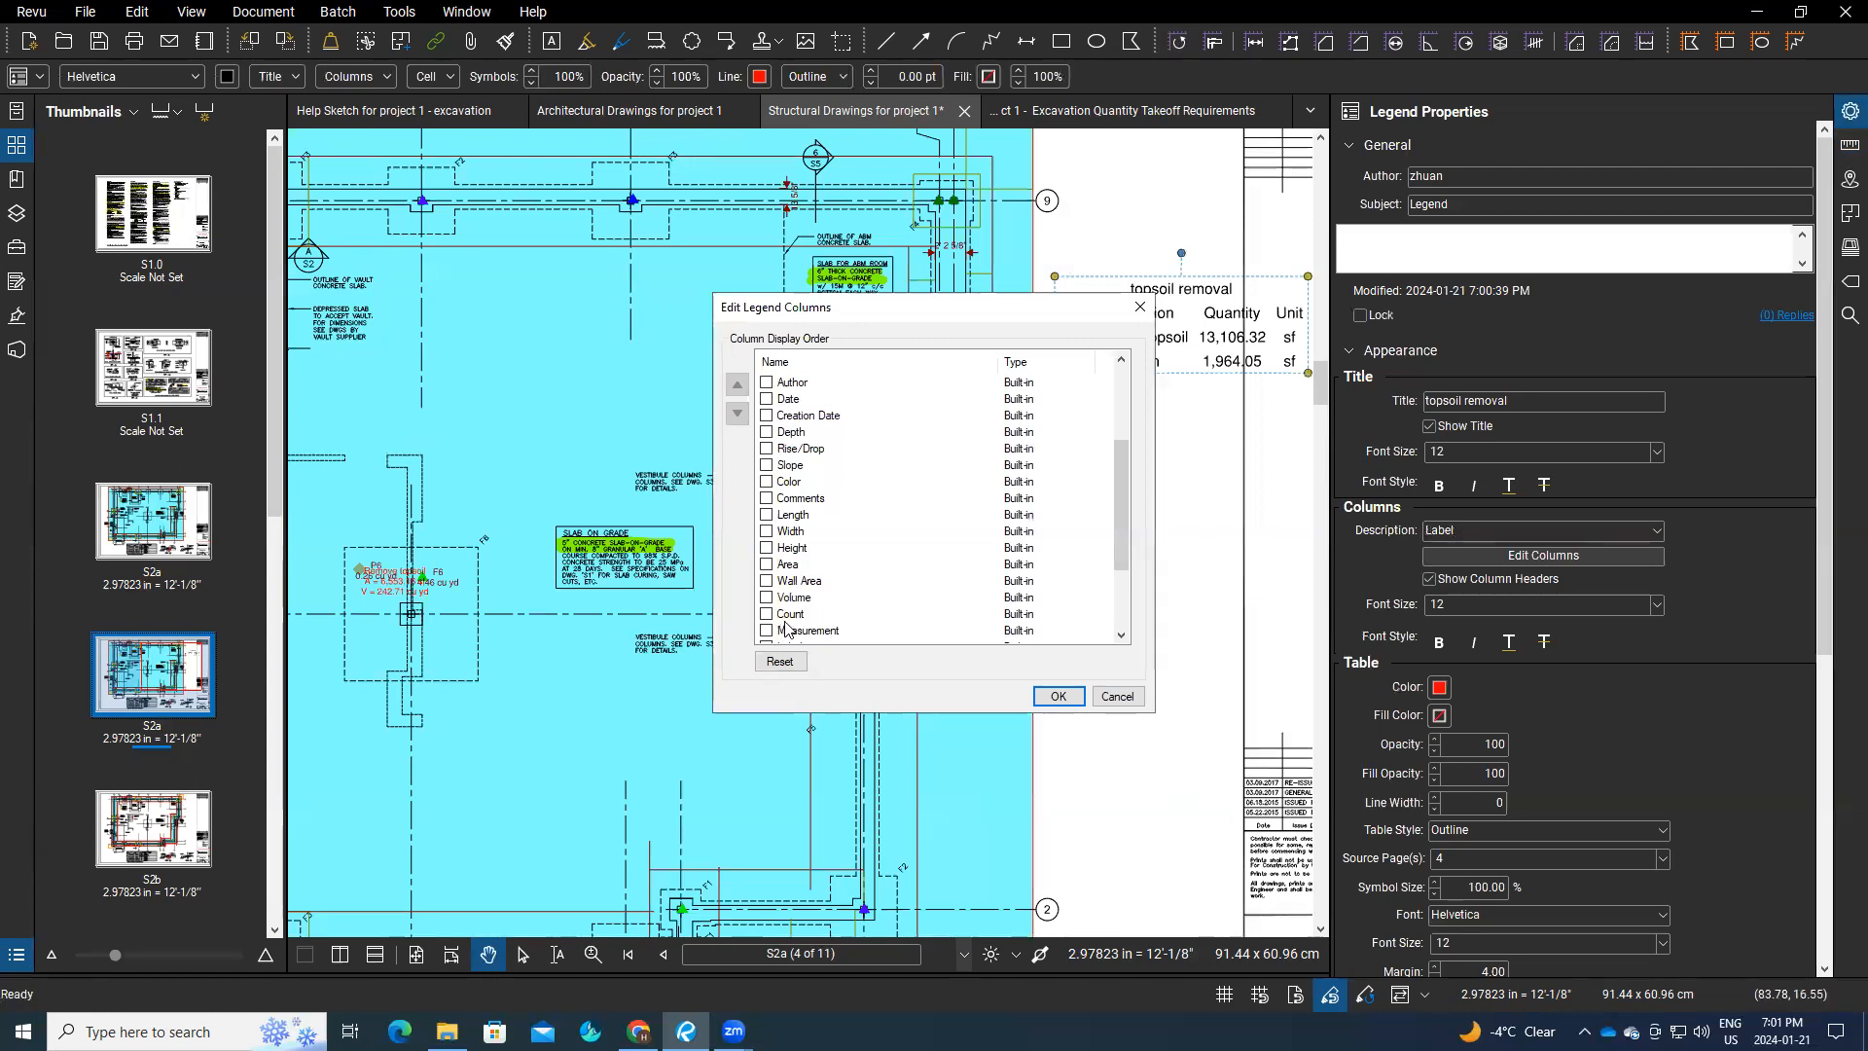
scroll(819, 607, "down", 1)
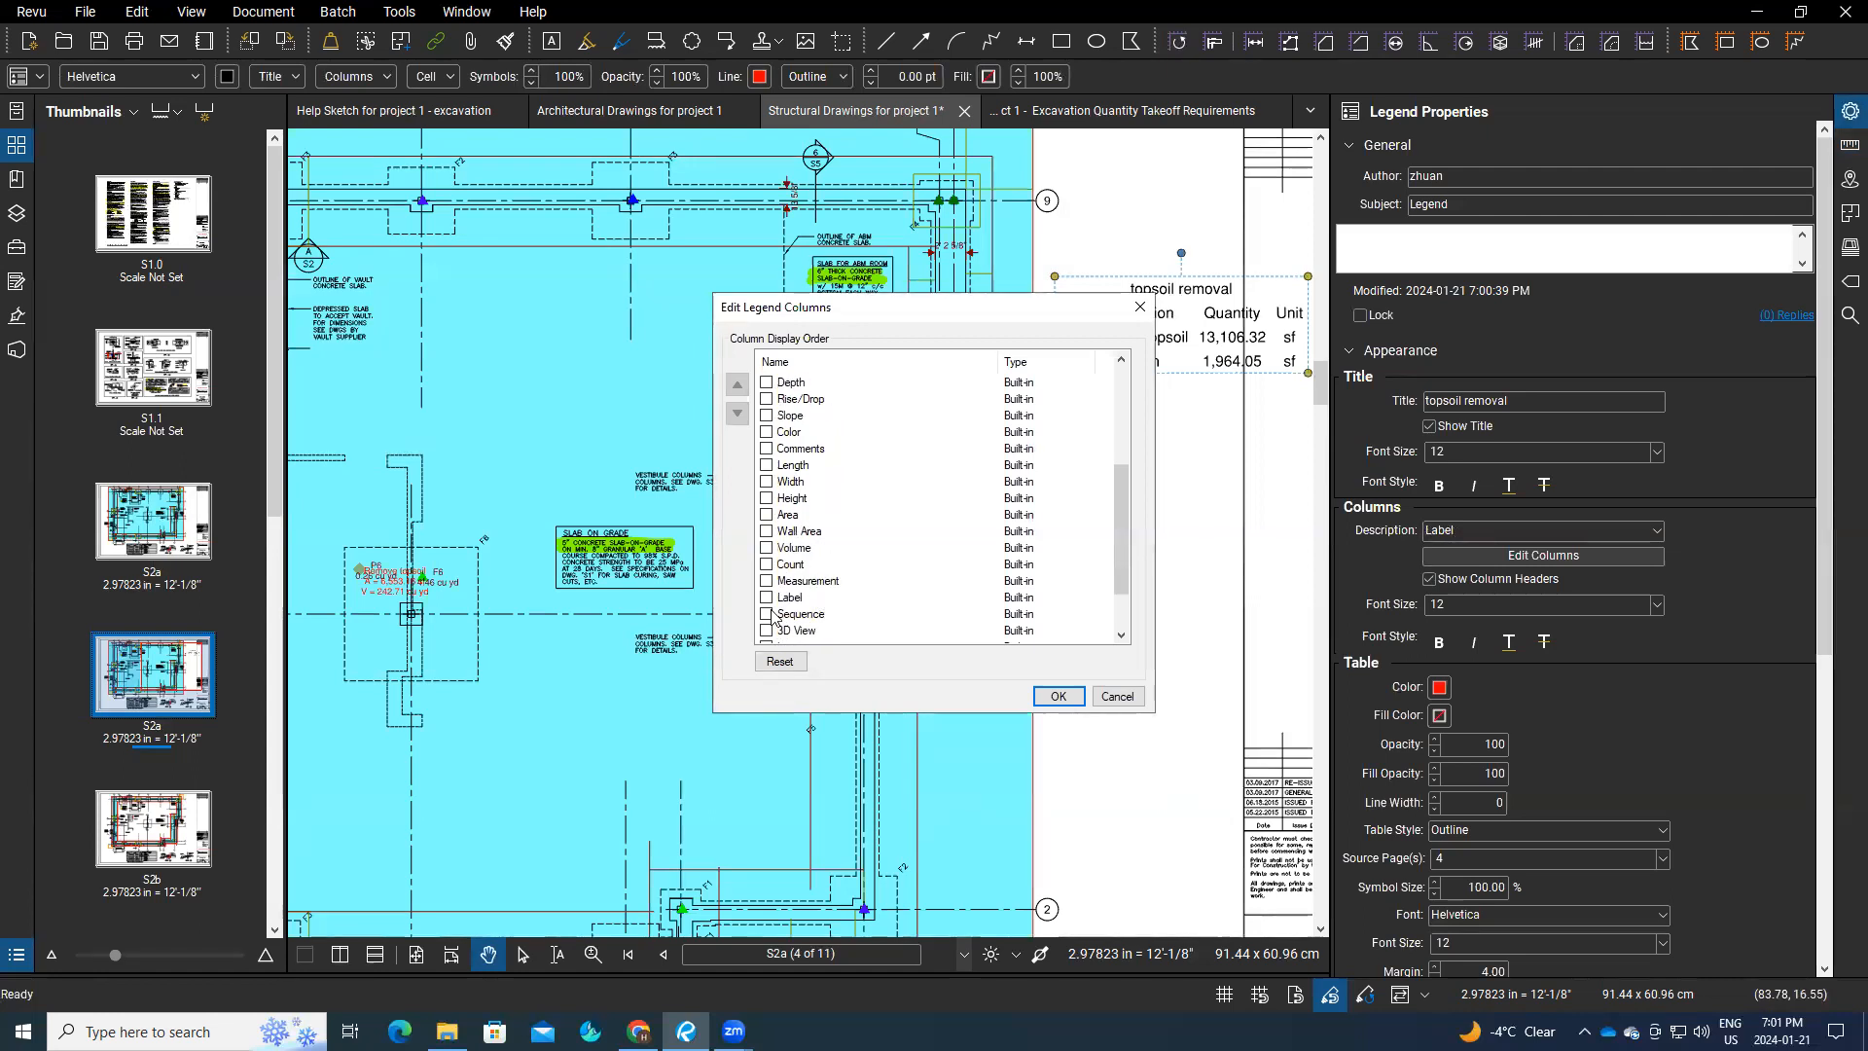
left_click(776, 599)
left_click(1049, 696)
Step: Shift the topsoil removal legend slightly lower beside grid 8 and remove its Label column
mouse_move(1061, 367)
left_mouse_down()
mouse_move(813, 372)
mouse_move(965, 430)
mouse_move(873, 391)
mouse_move(857, 303)
mouse_move(920, 275)
mouse_move(907, 397)
mouse_move(1024, 584)
mouse_move(1082, 411)
mouse_move(1060, 387)
left_mouse_up()
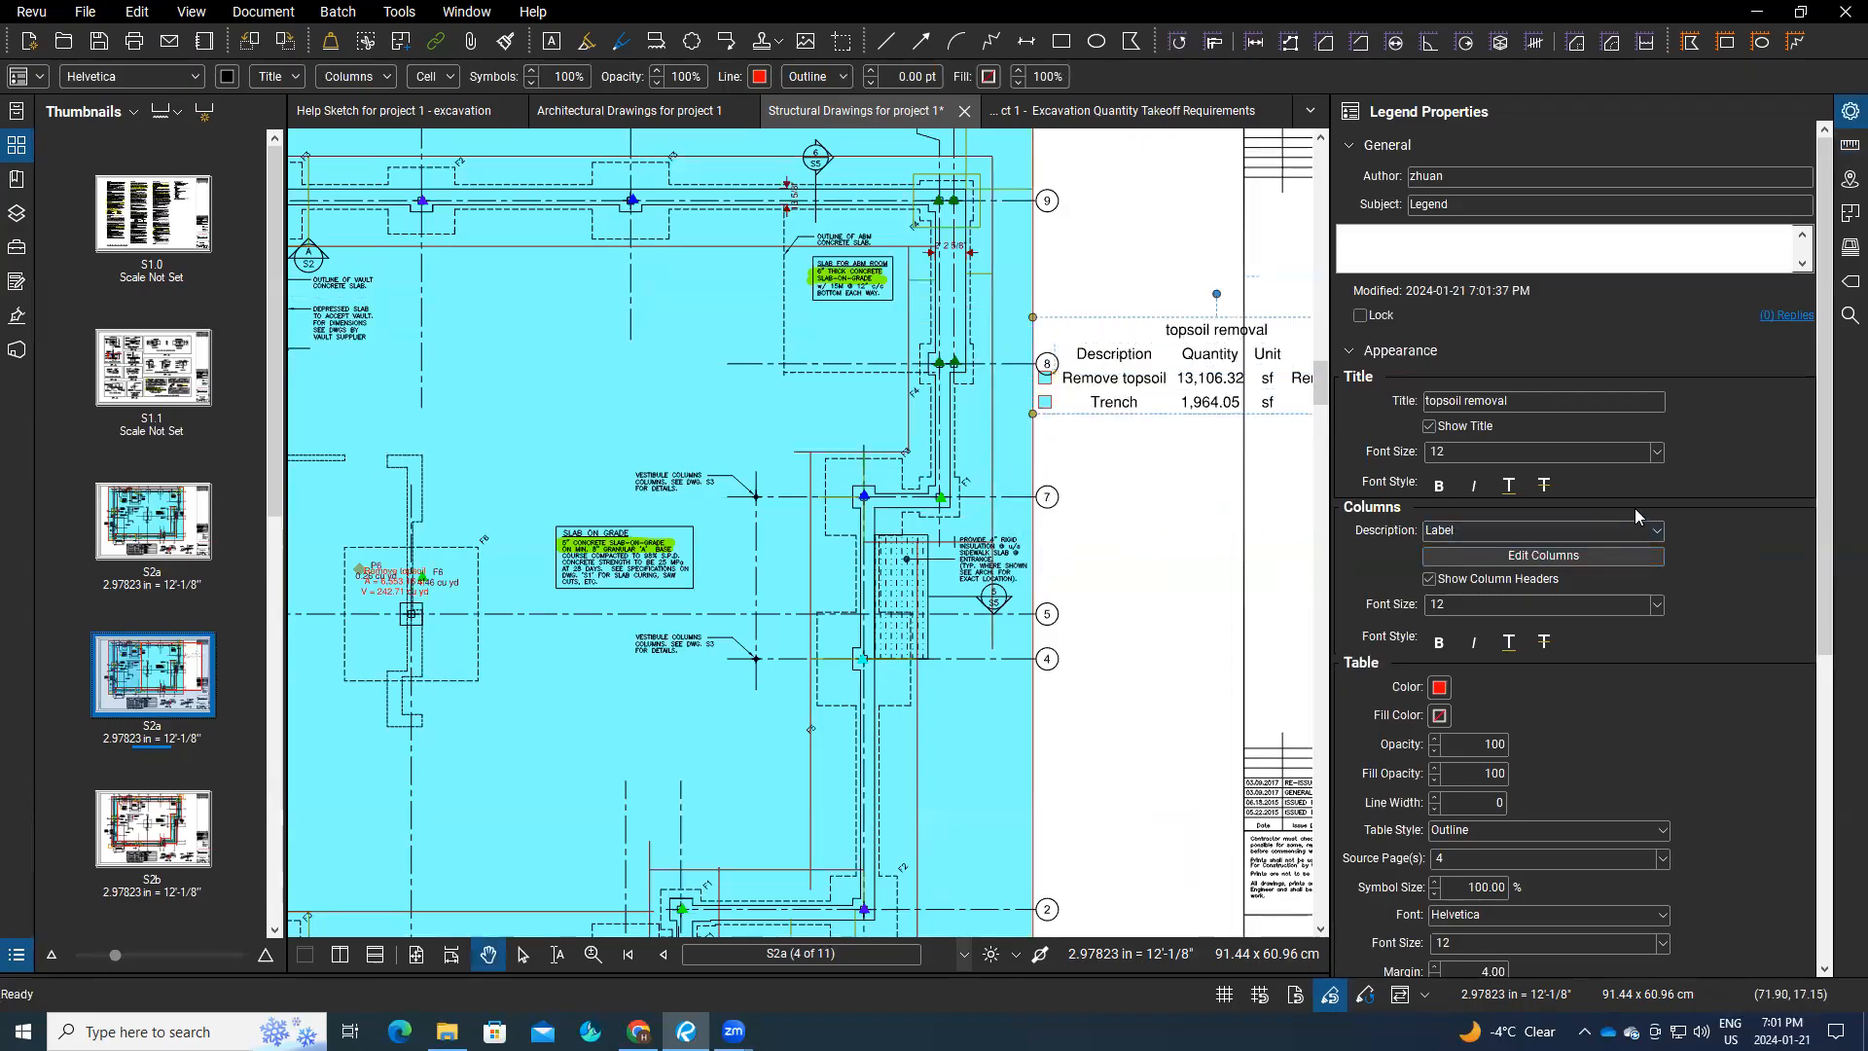
left_click(1658, 552)
scroll(786, 601, "down", 5)
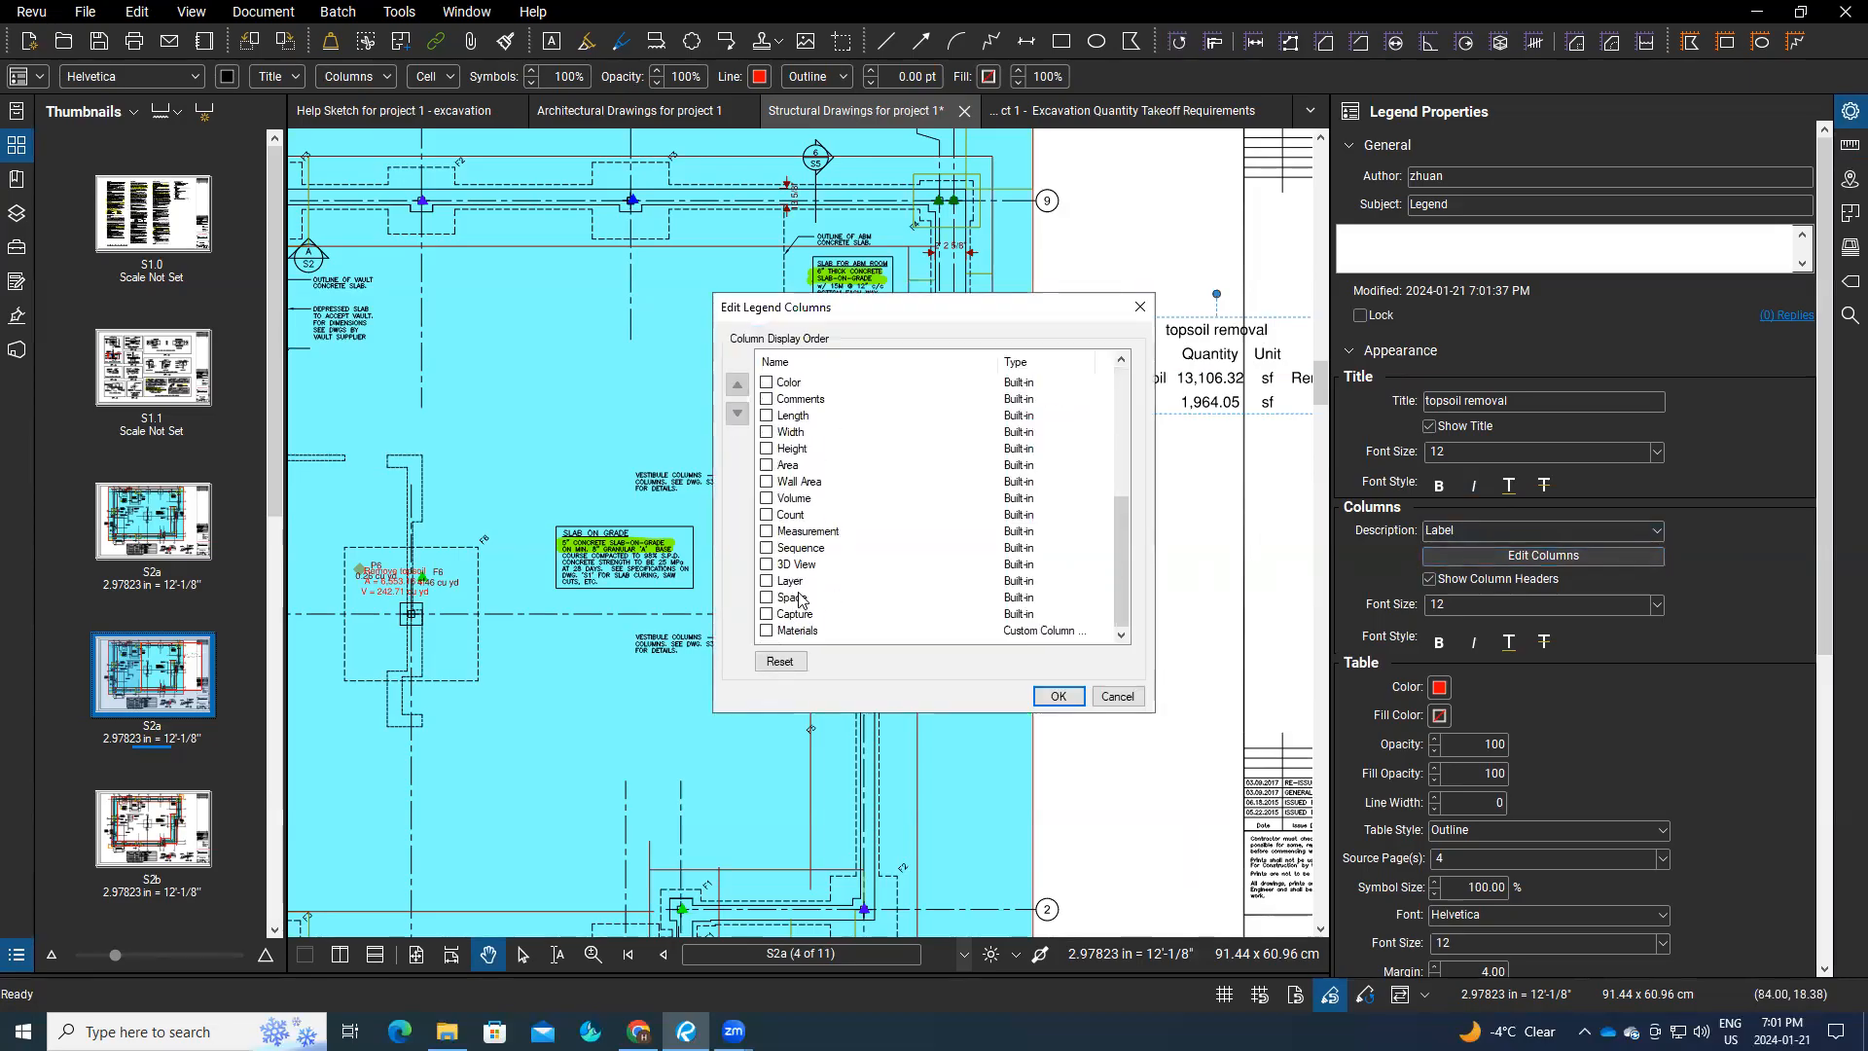
scroll(800, 596, "up", 4)
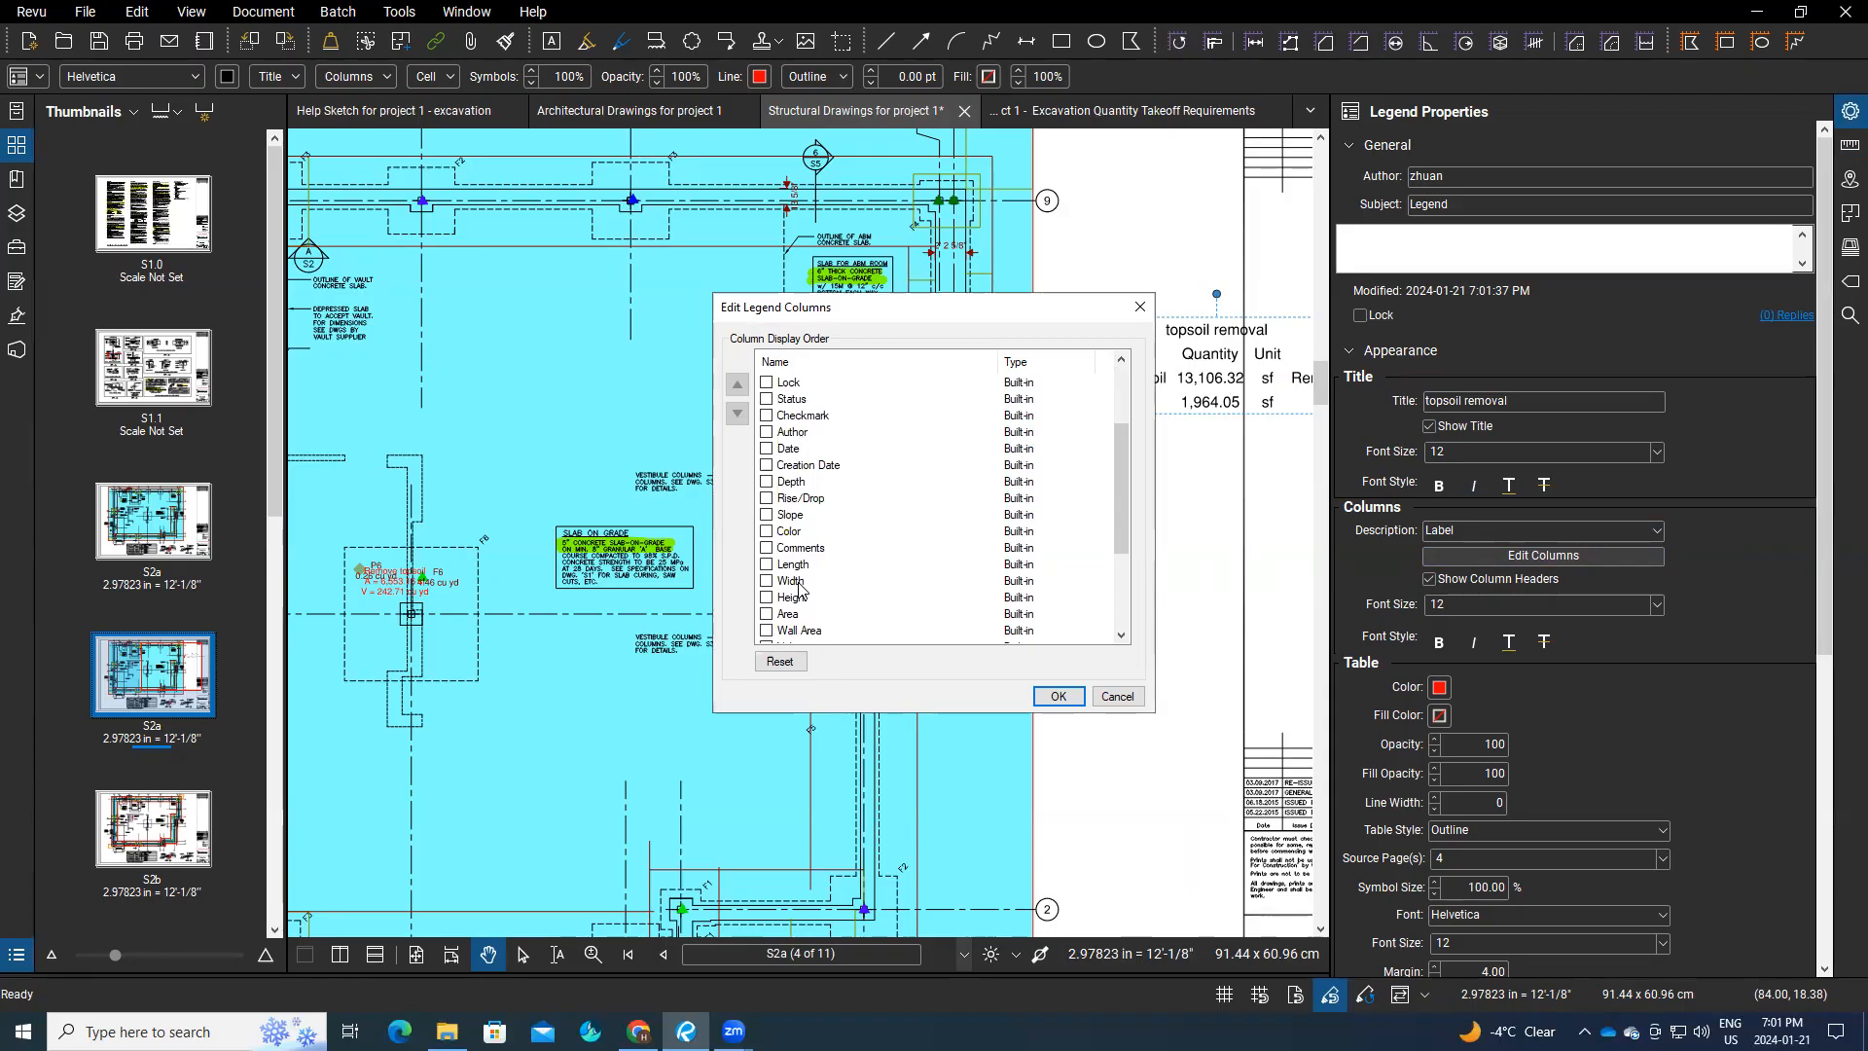
scroll(800, 588, "up", 2)
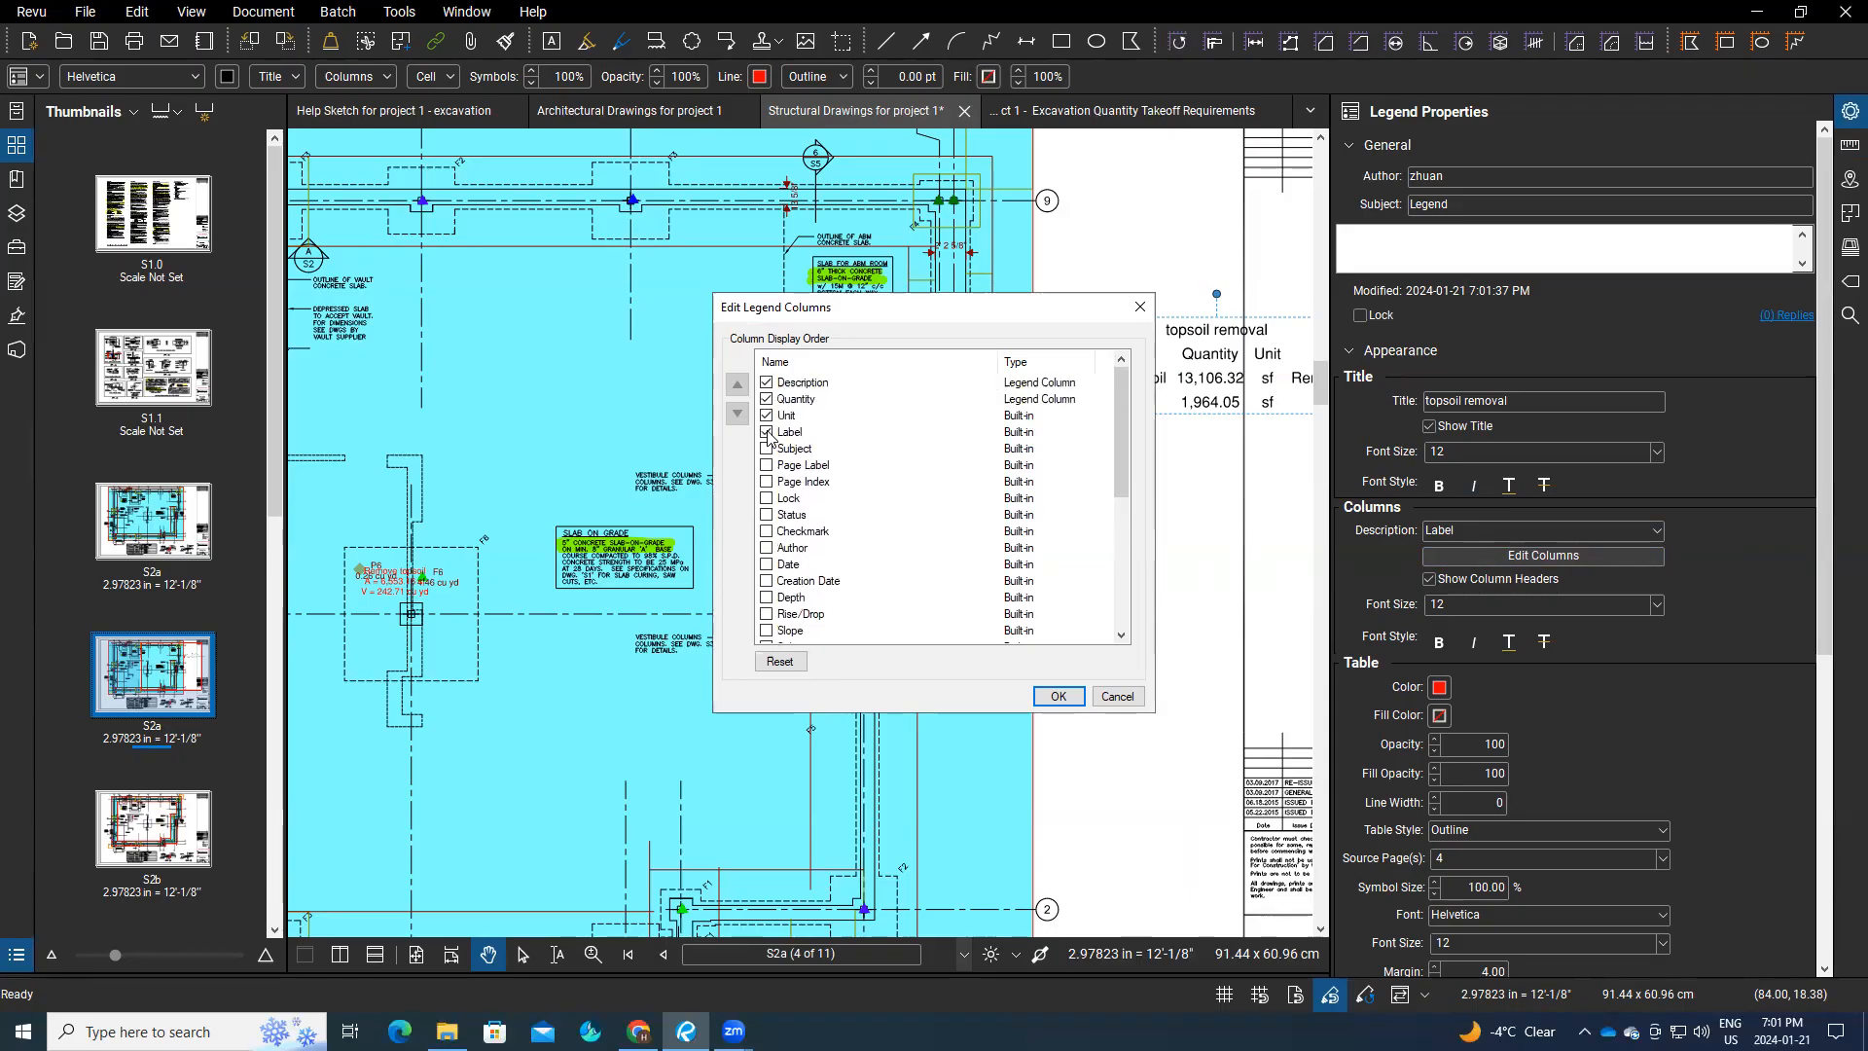
left_click(1059, 697)
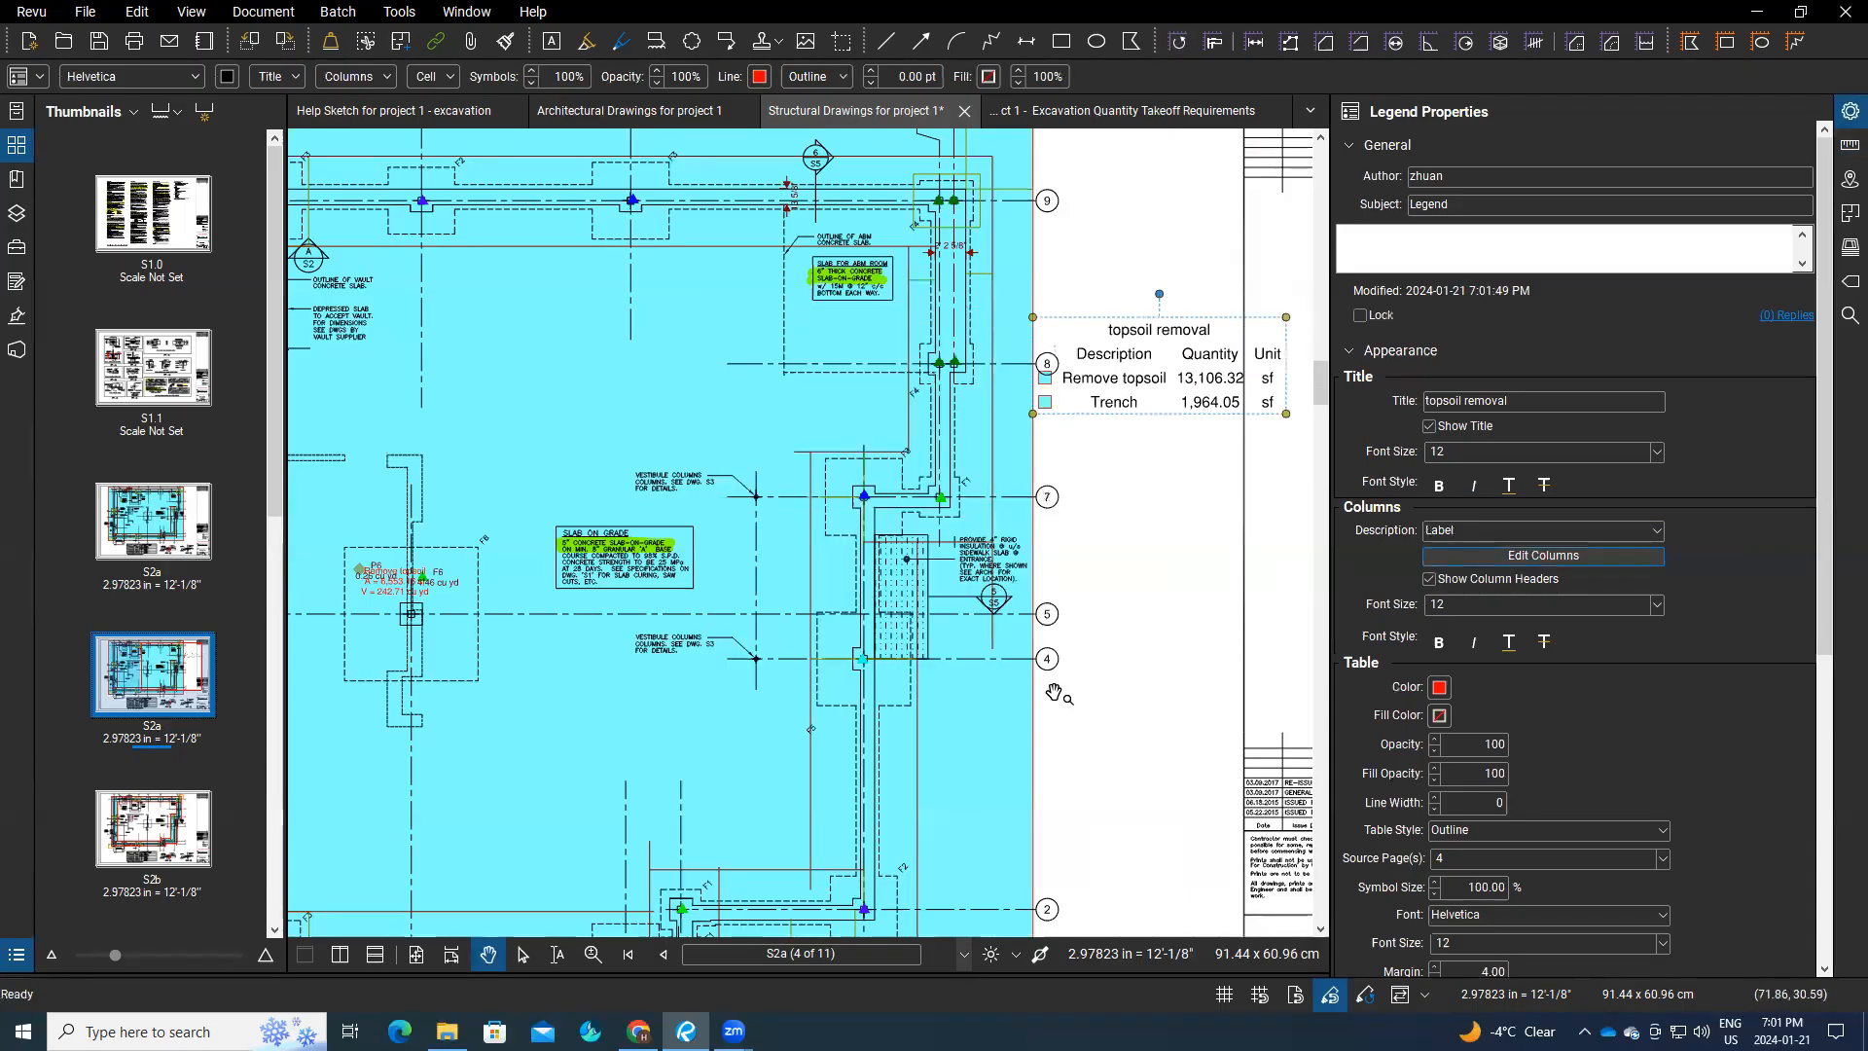
left_click(1151, 652)
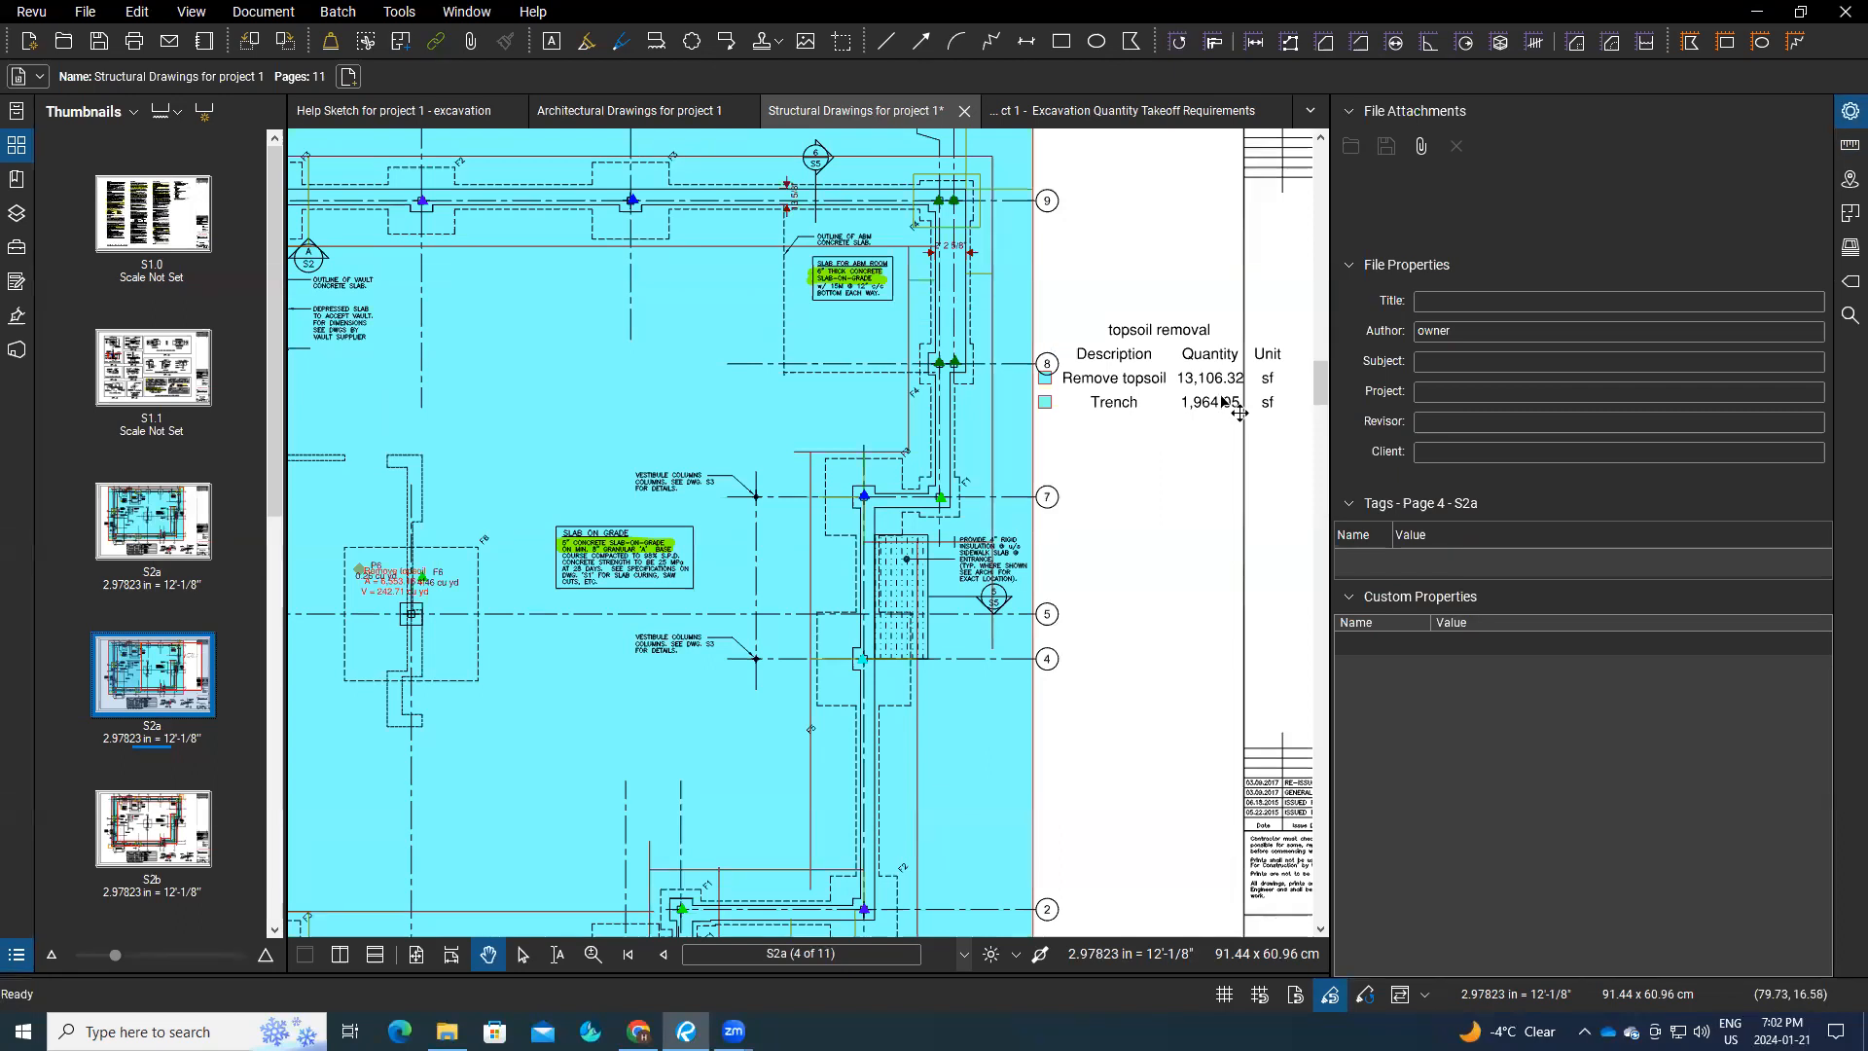
Step: Select the Remove topsoil area on the whole S2a plan and bring up its editing options
scroll(1207, 416, "down", 2)
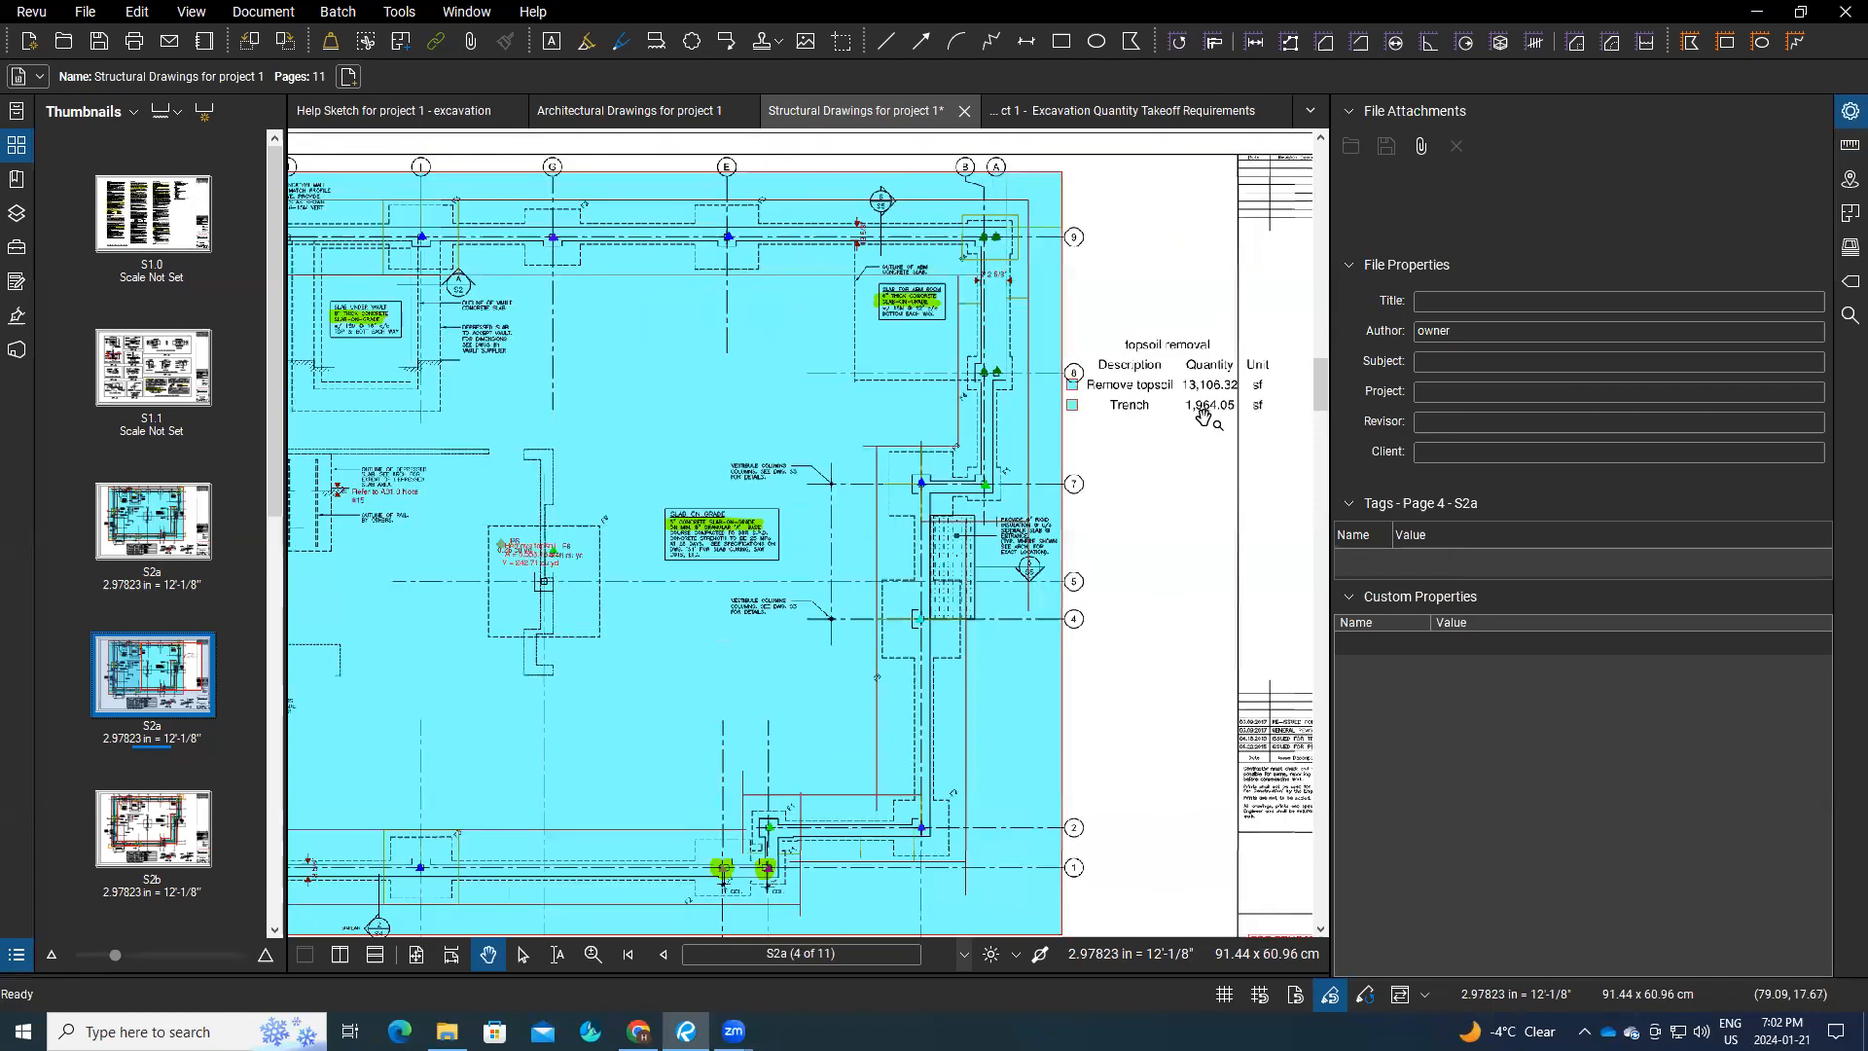
scroll(1205, 416, "down", 1)
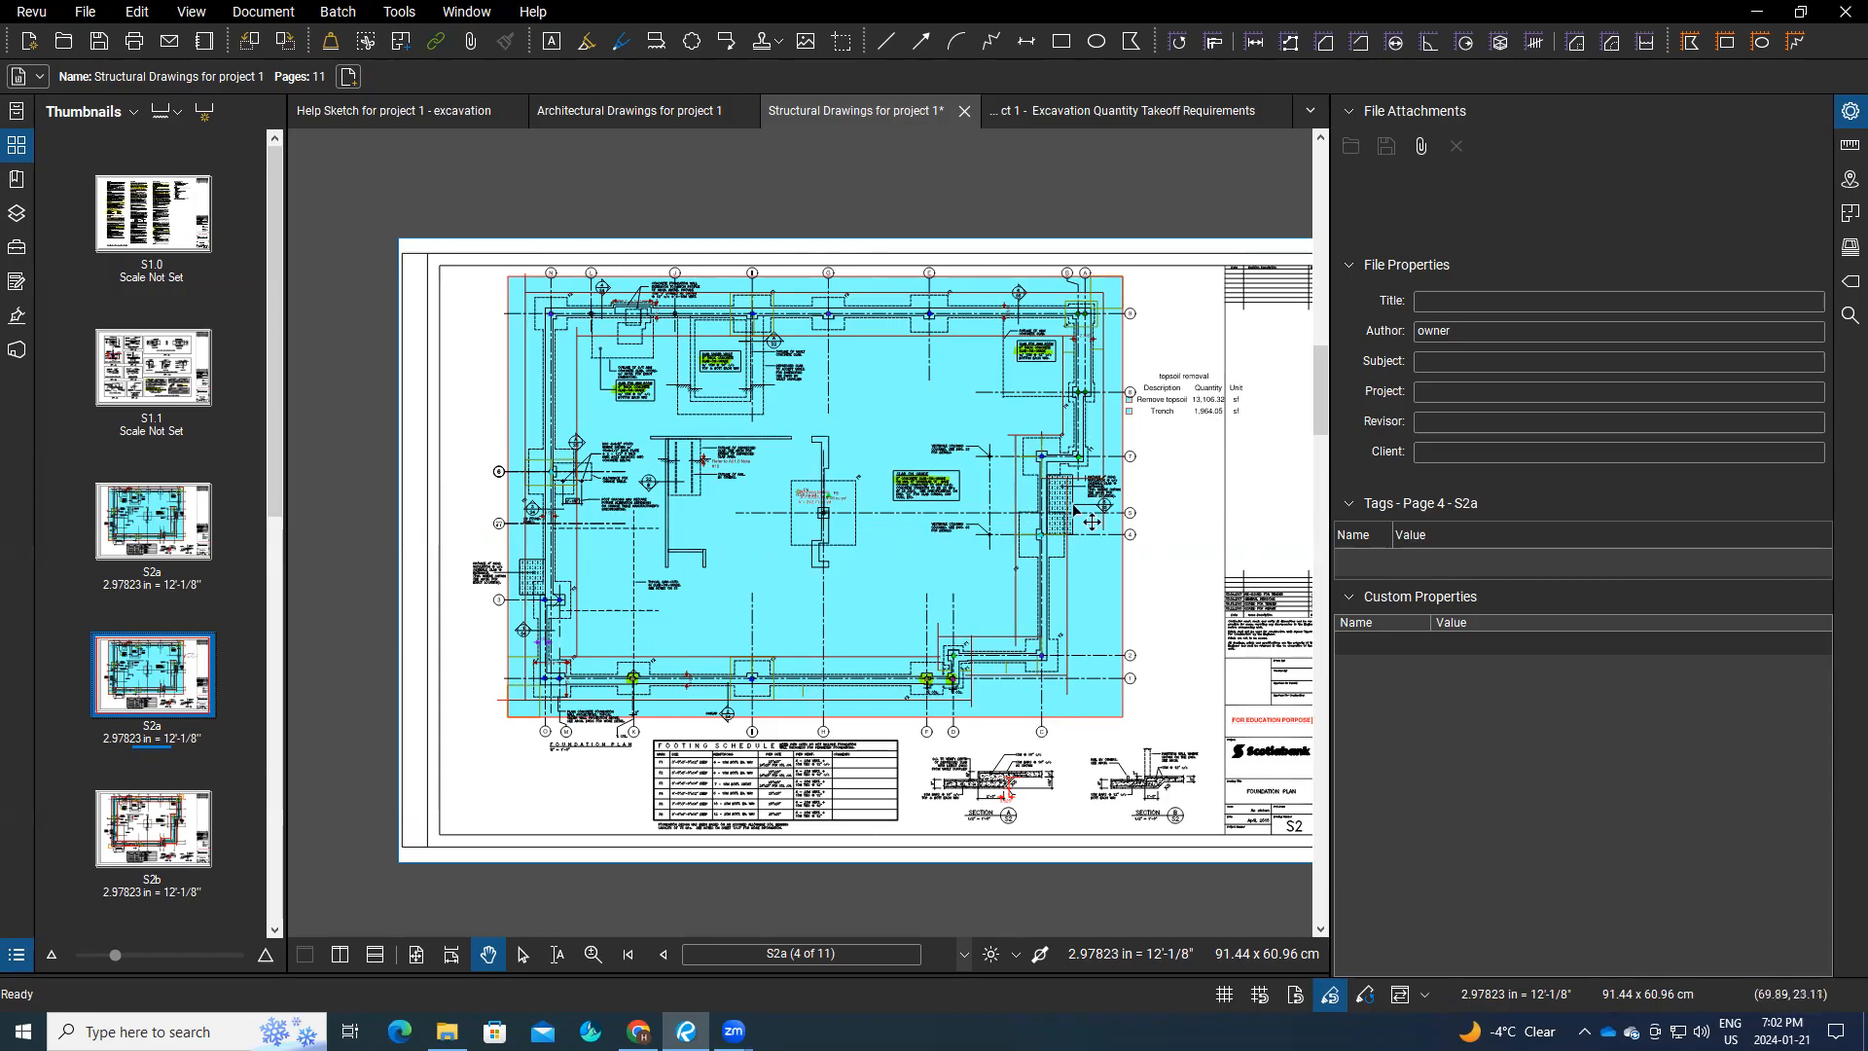
right_click(926, 688)
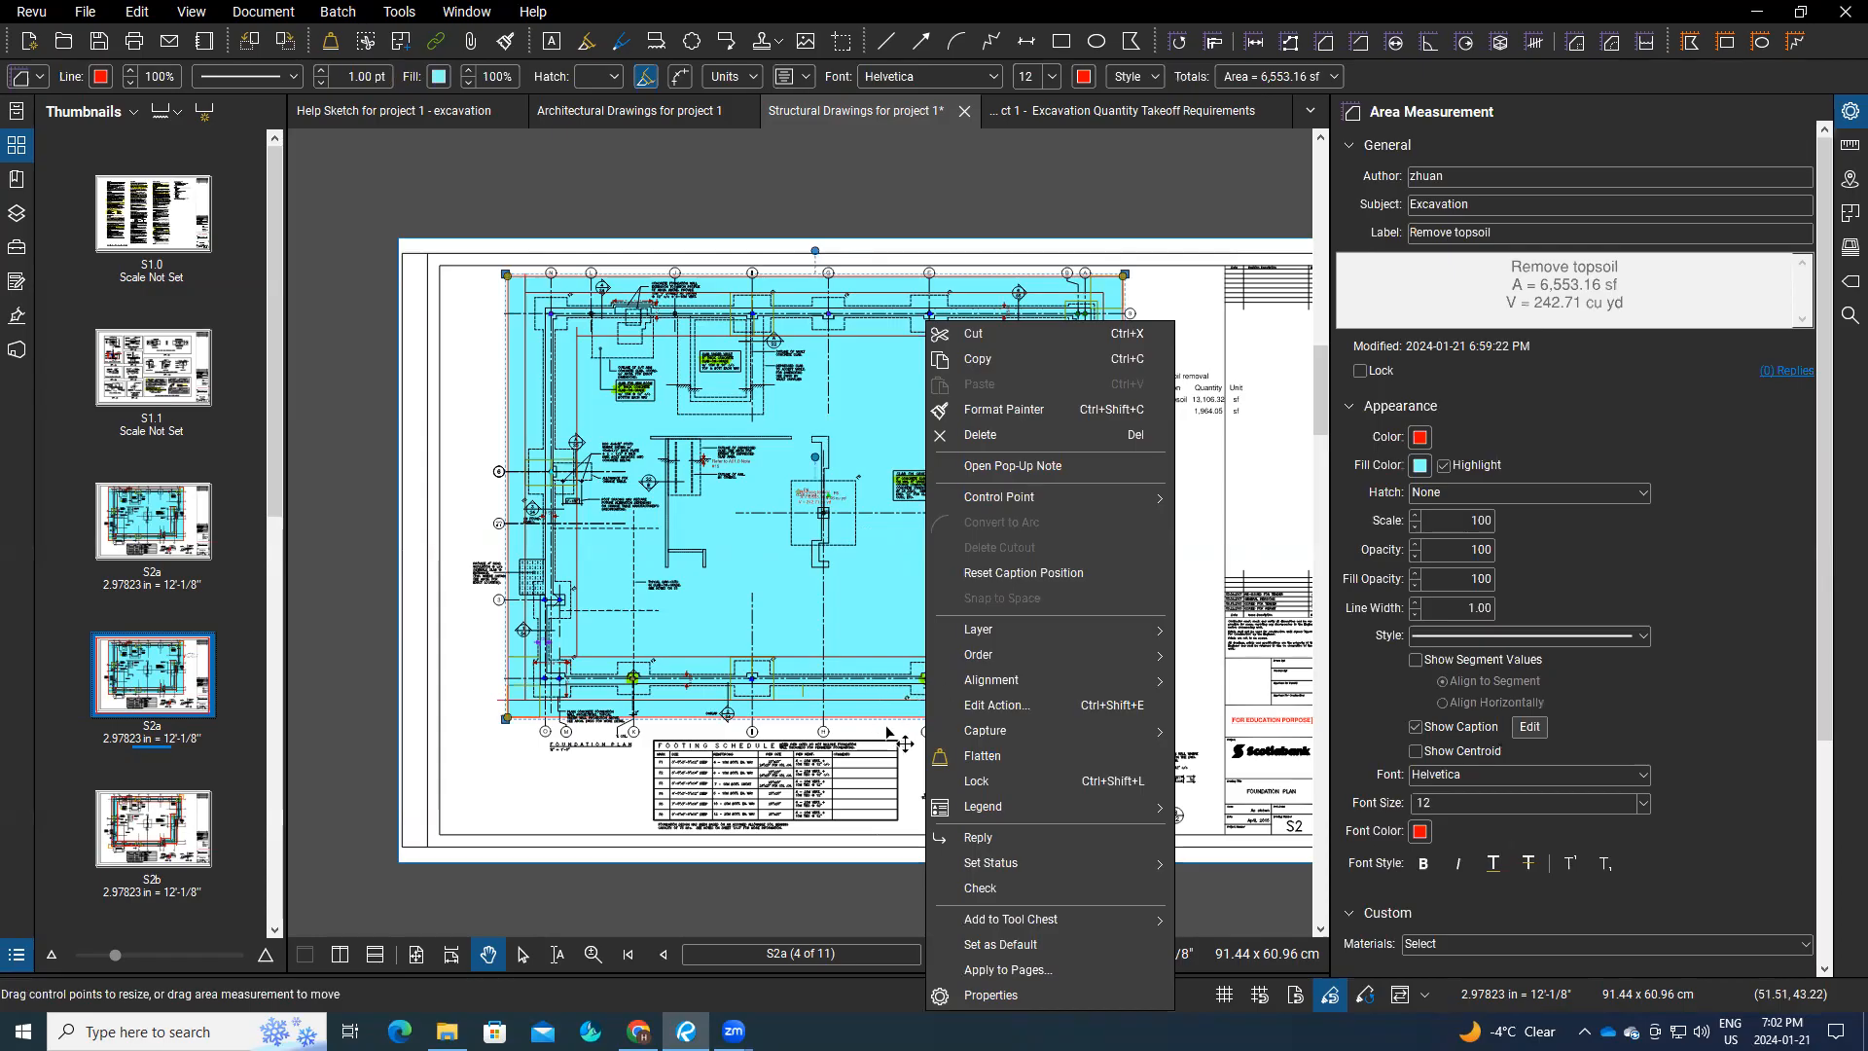
Step: Send the Remove topsoil area measurement on the foundation plan to the back, behind the other markups
key("Escape")
key("Escape")
scroll(1046, 477, "up", 2)
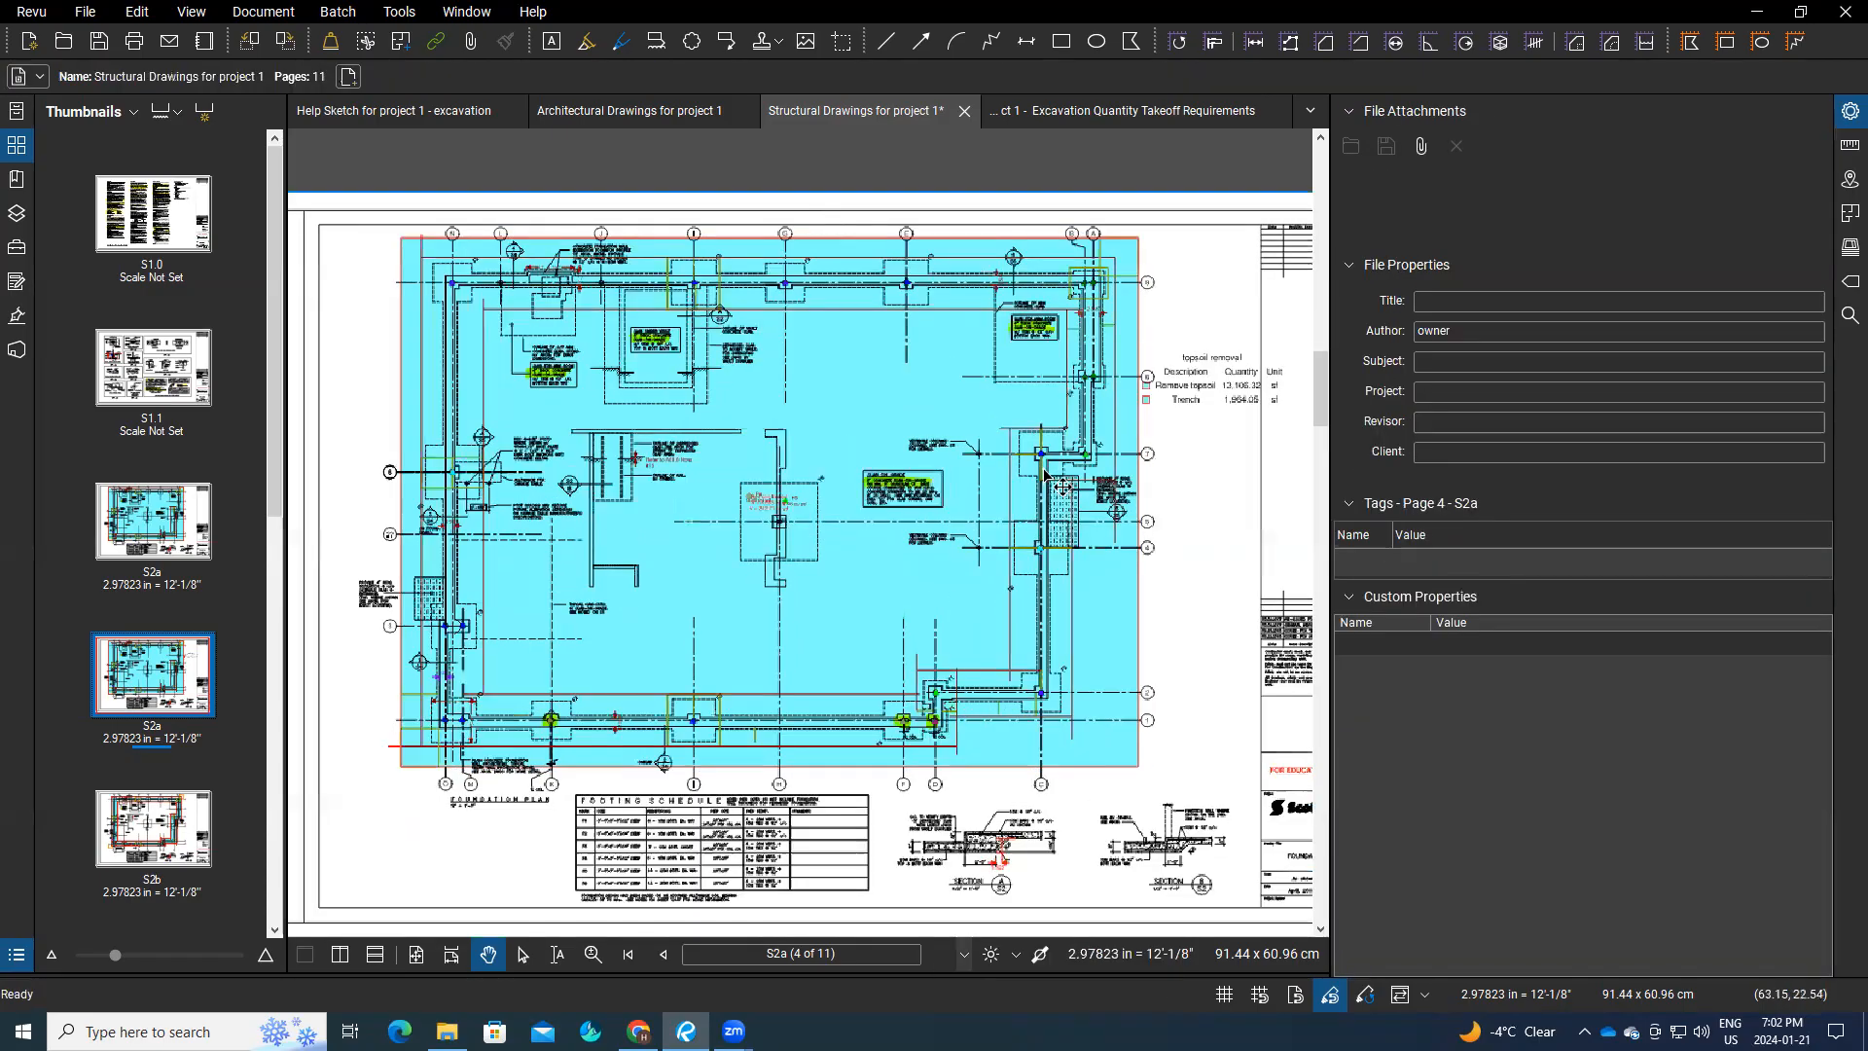
scroll(1051, 462, "up", 2)
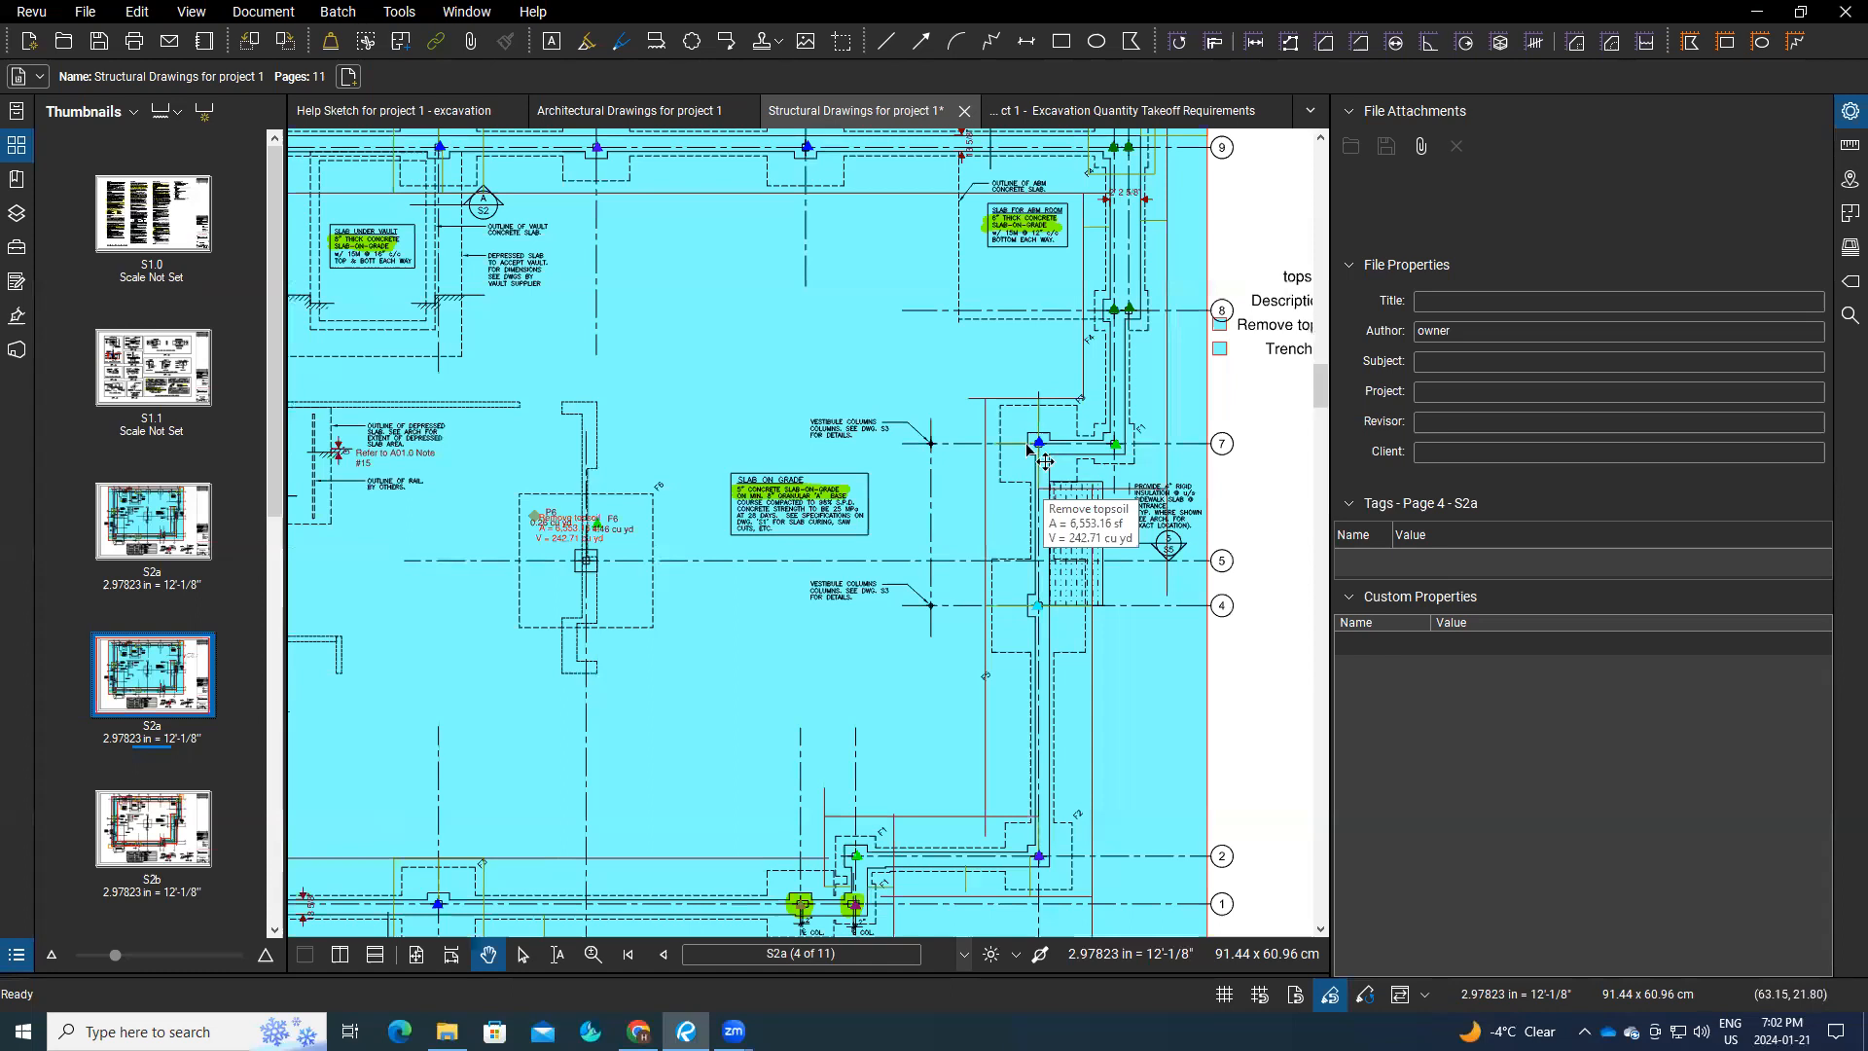
left_click(915, 408)
right_click(912, 401)
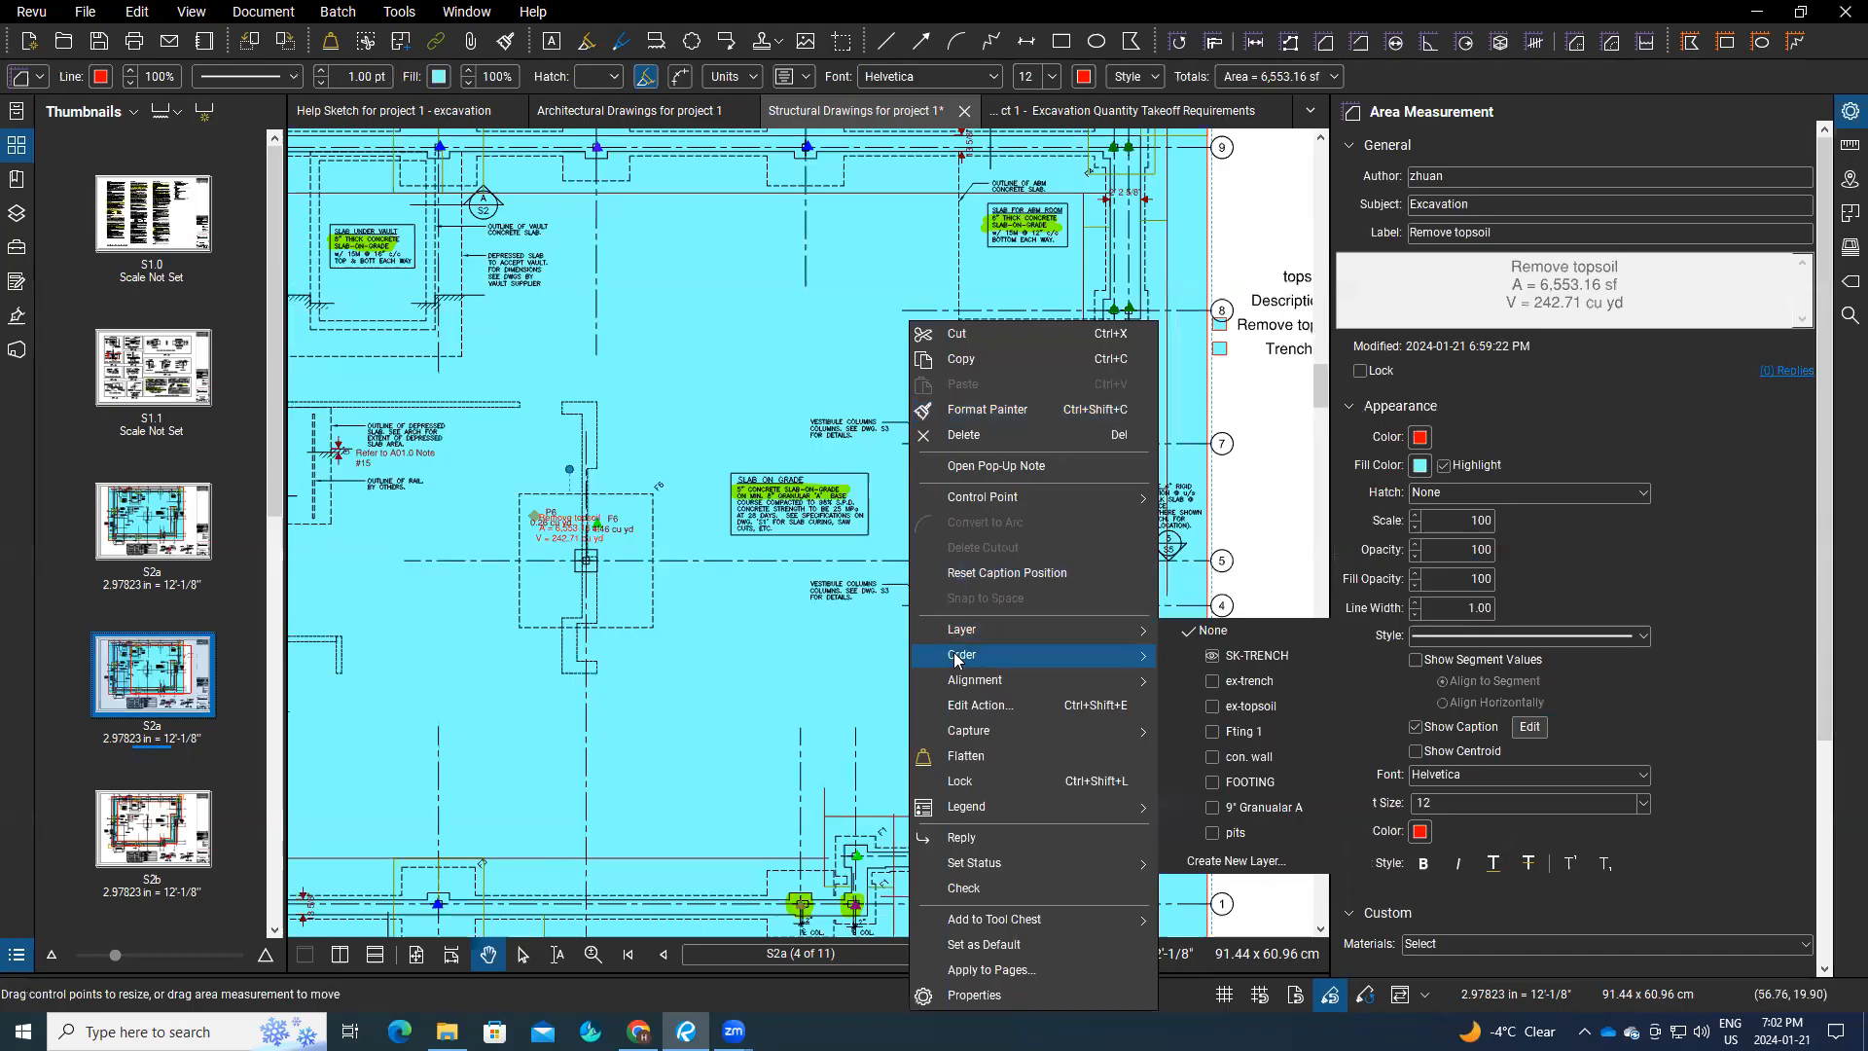
mouse_move(961, 655)
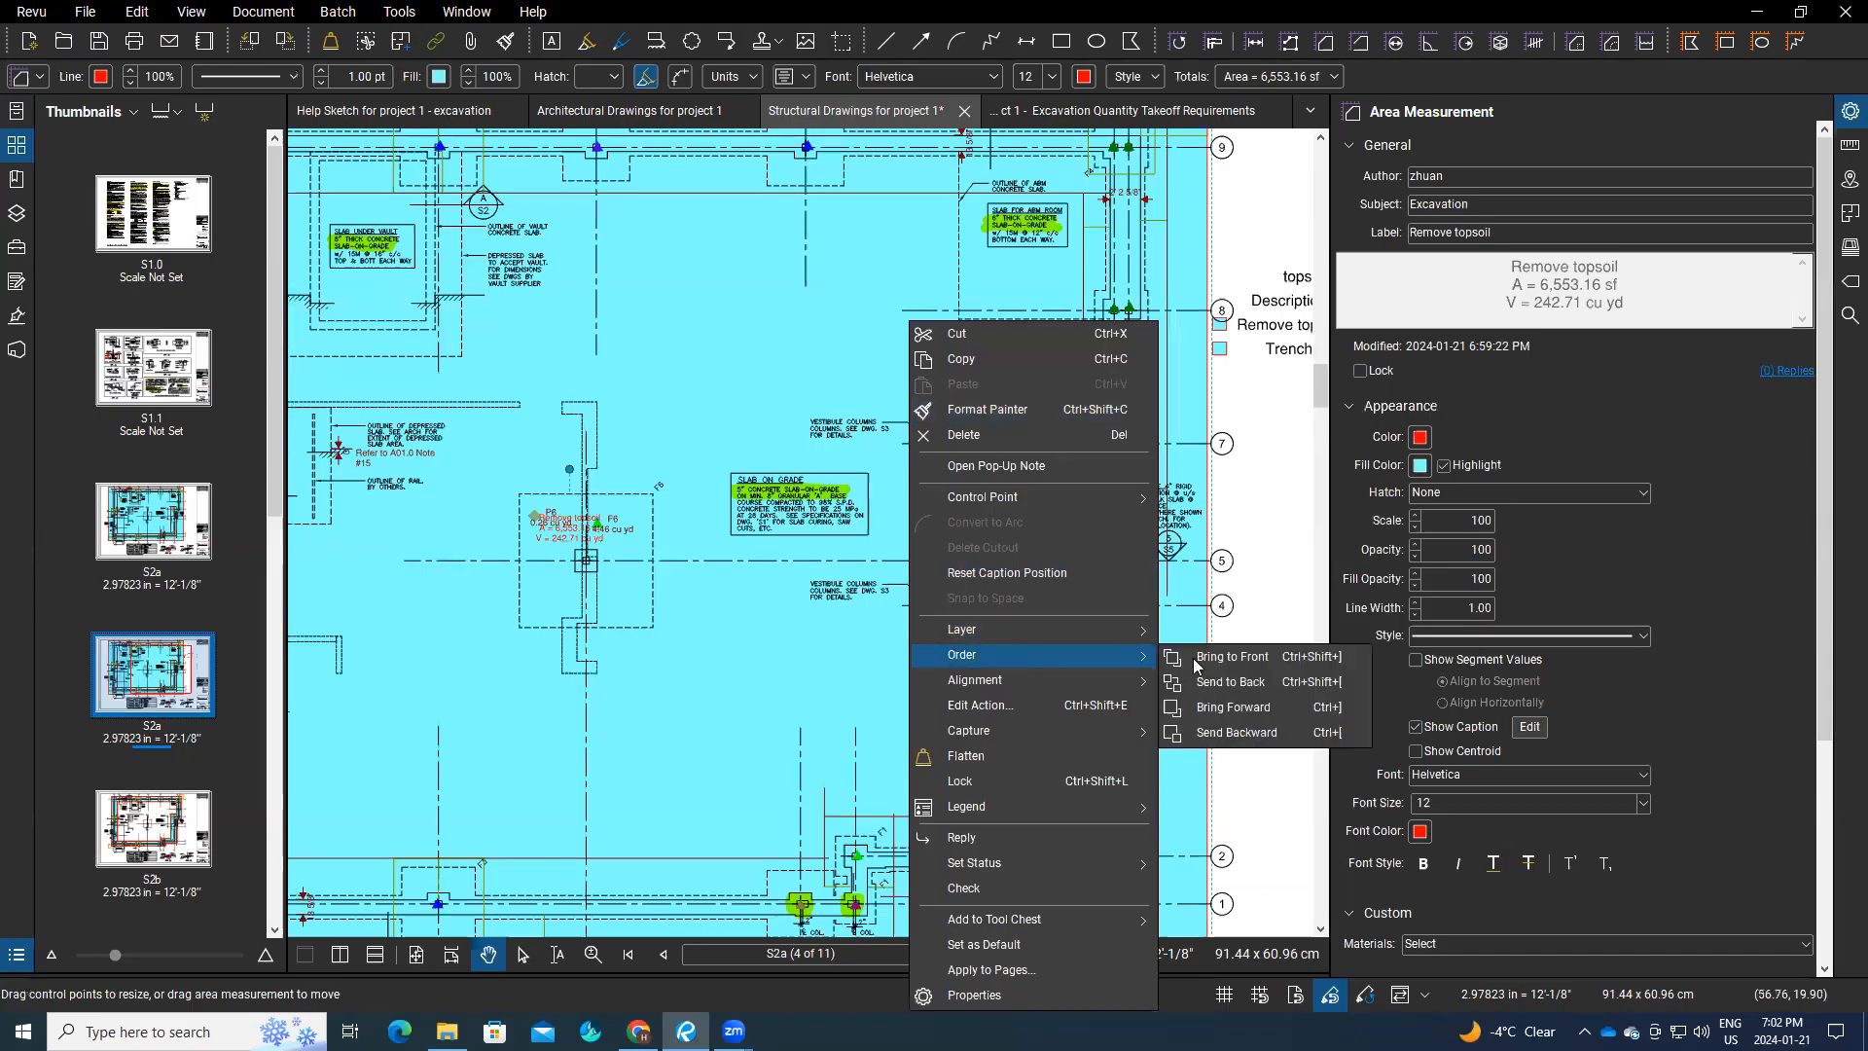
left_click(1241, 682)
Step: Assign the P3 pier count marker at gridline 7 to the topsoil removal legend
left_click(1041, 448)
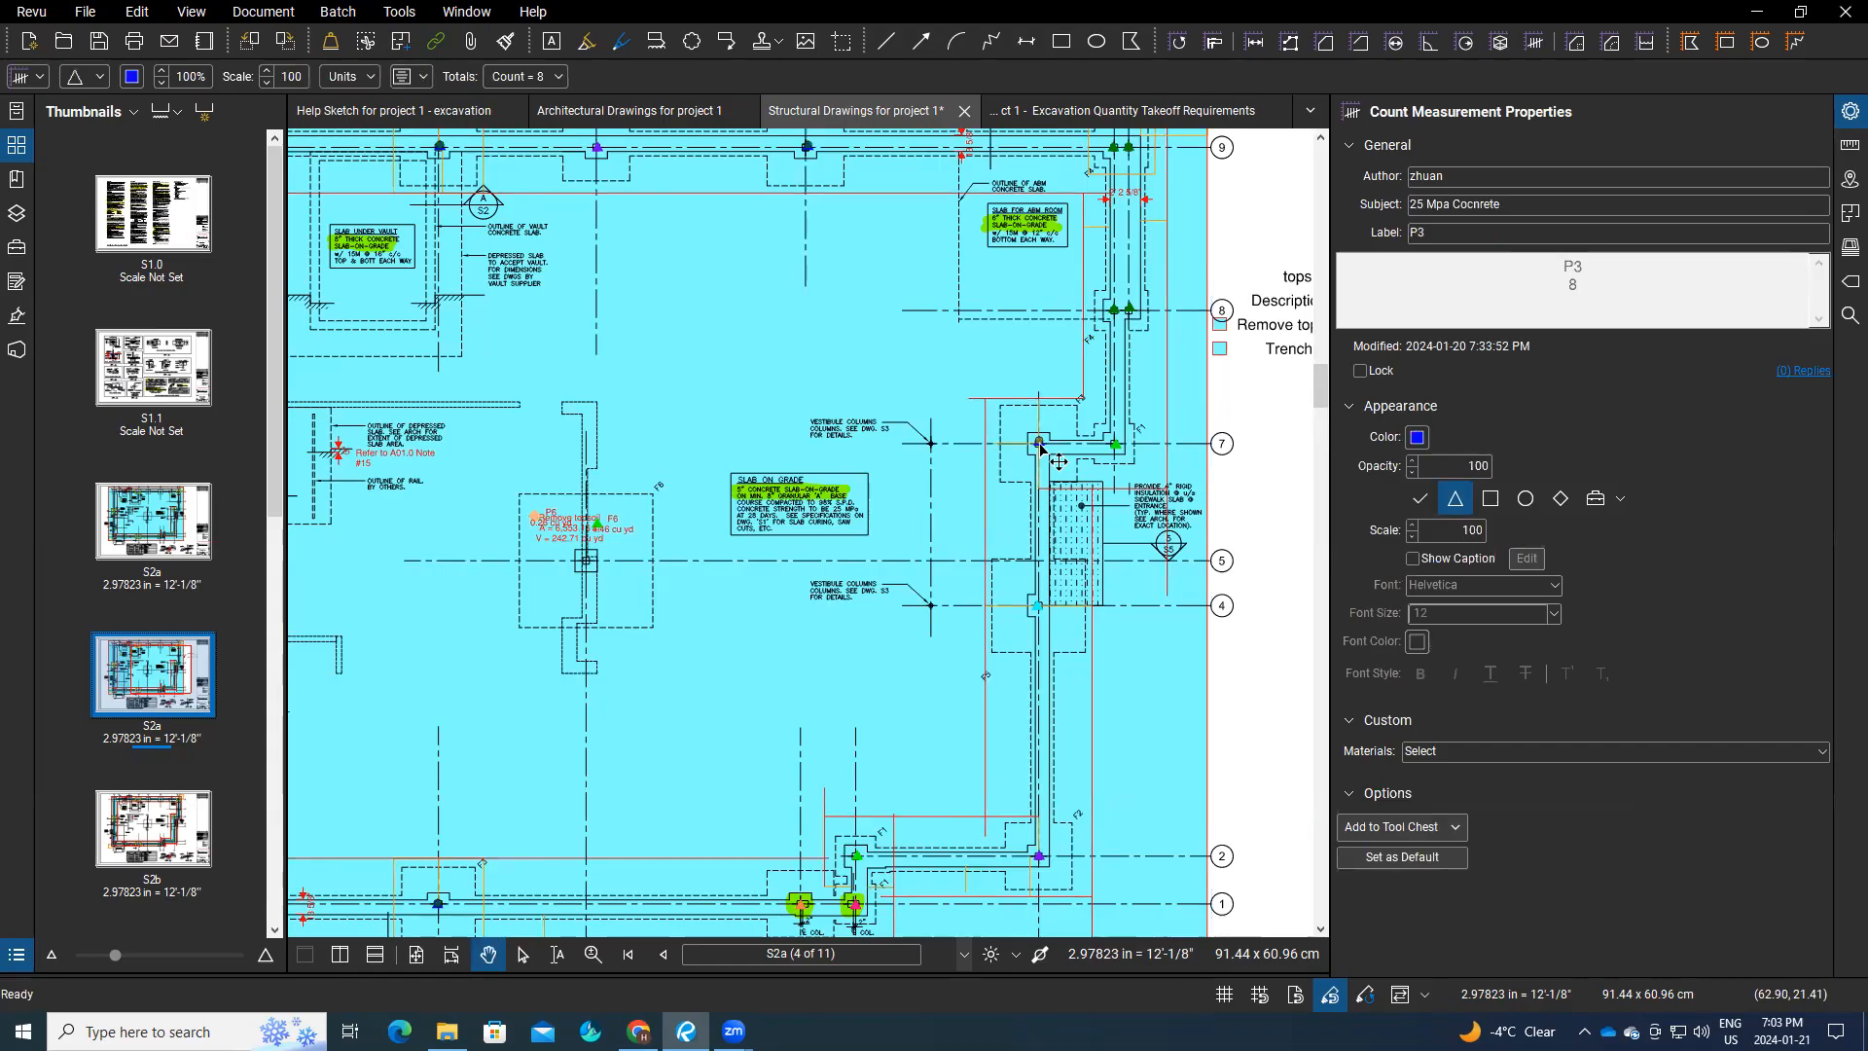
right_click(1041, 447)
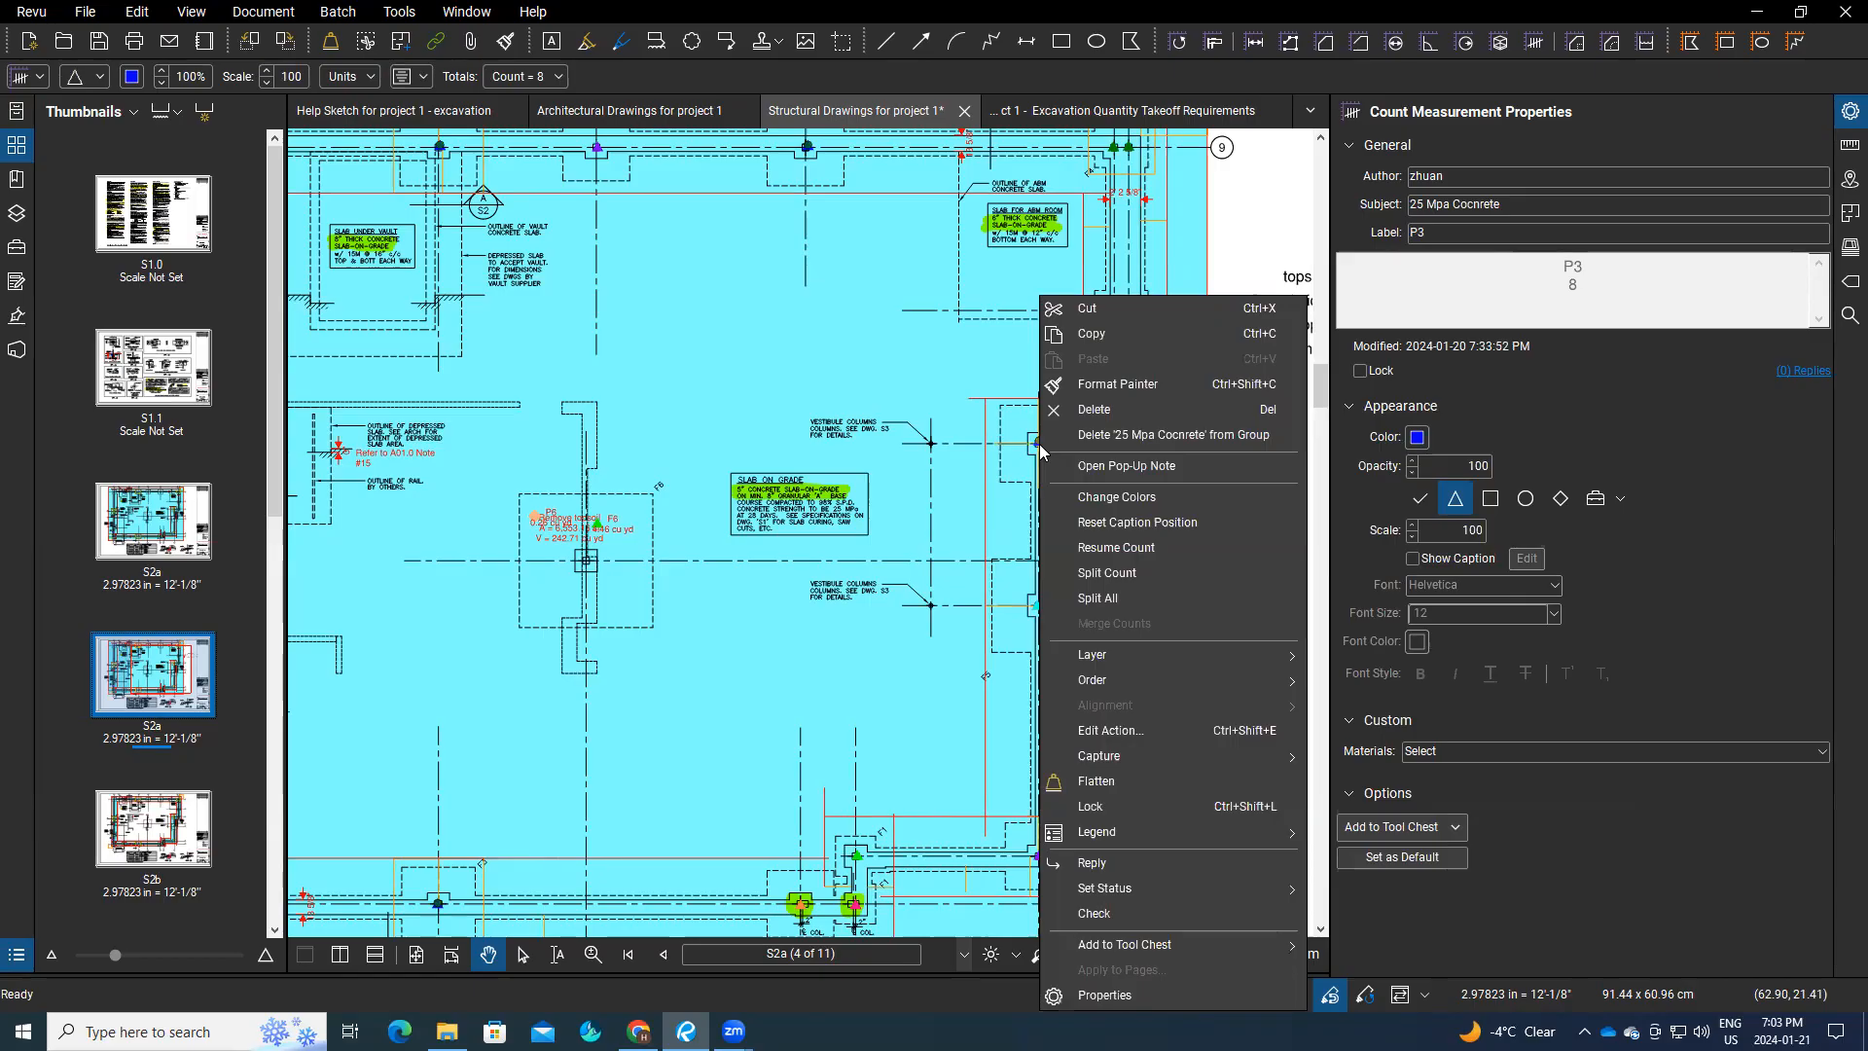
mouse_move(1094, 839)
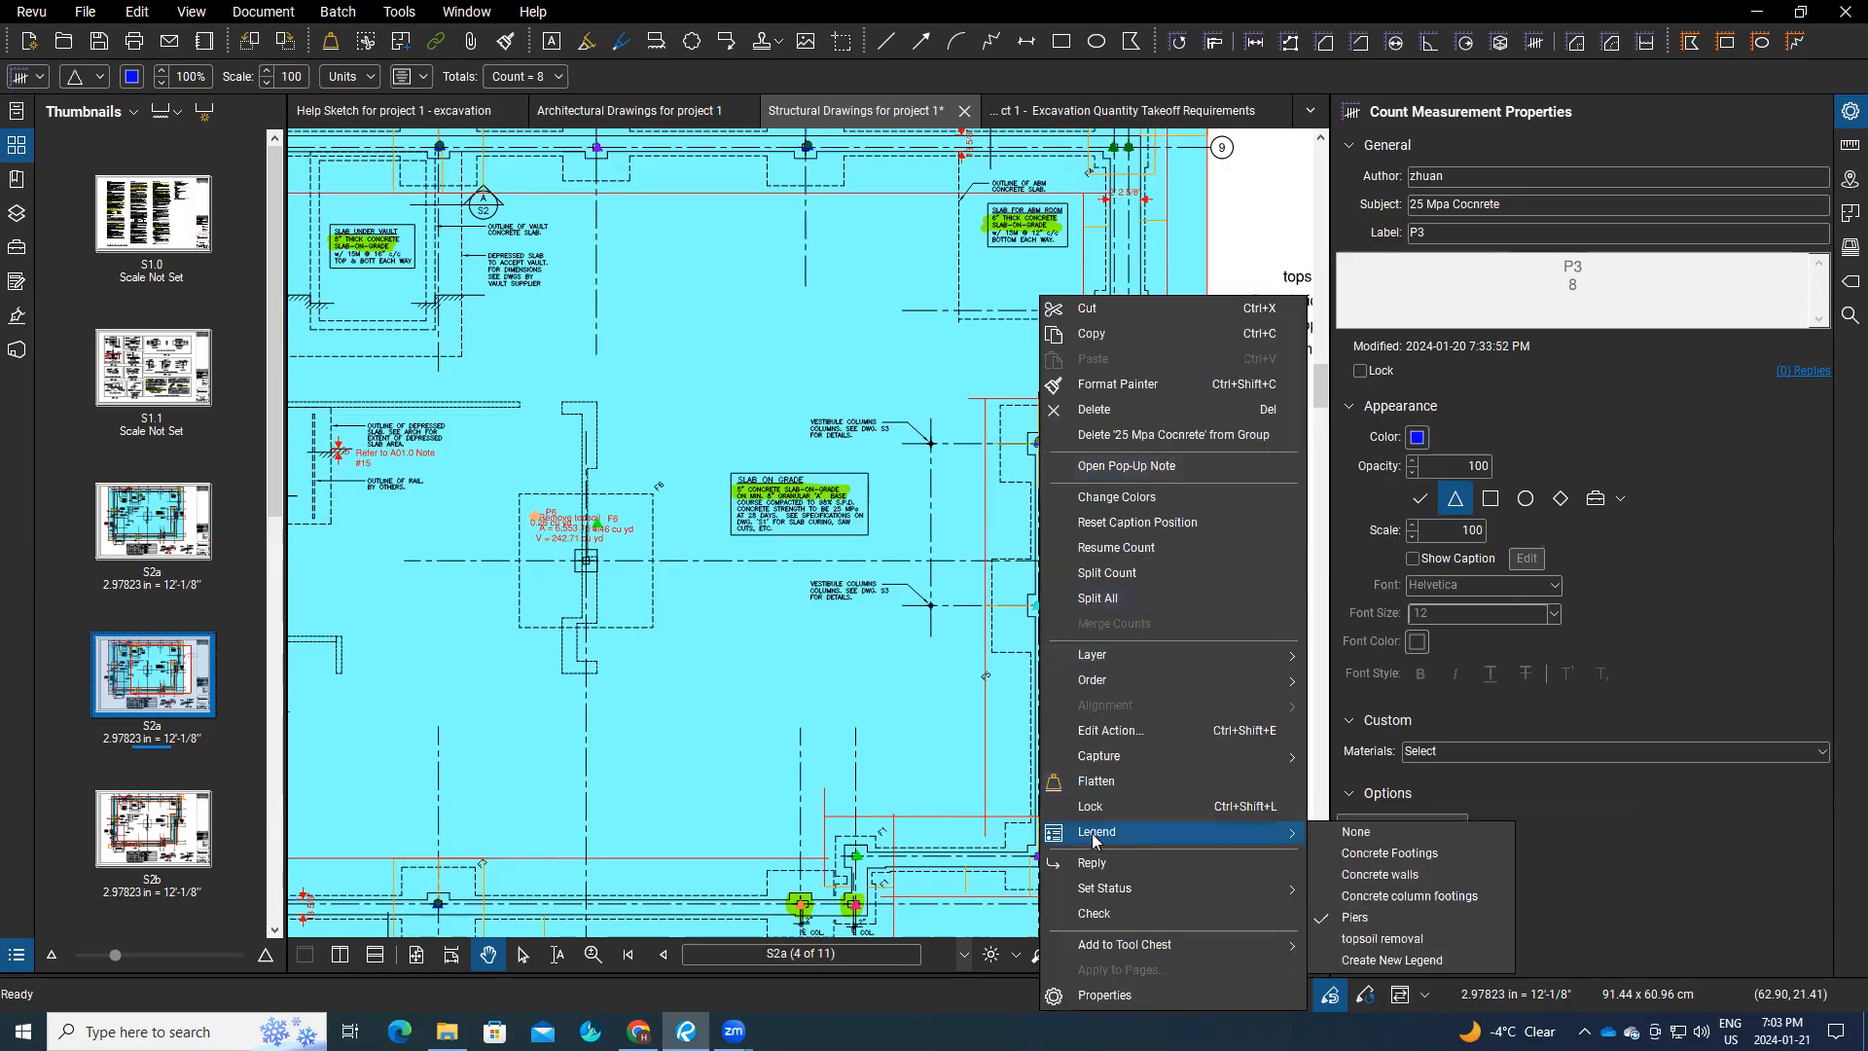
left_click(1324, 944)
mouse_move(1256, 586)
left_mouse_down()
mouse_move(1105, 569)
mouse_move(1022, 587)
left_mouse_up()
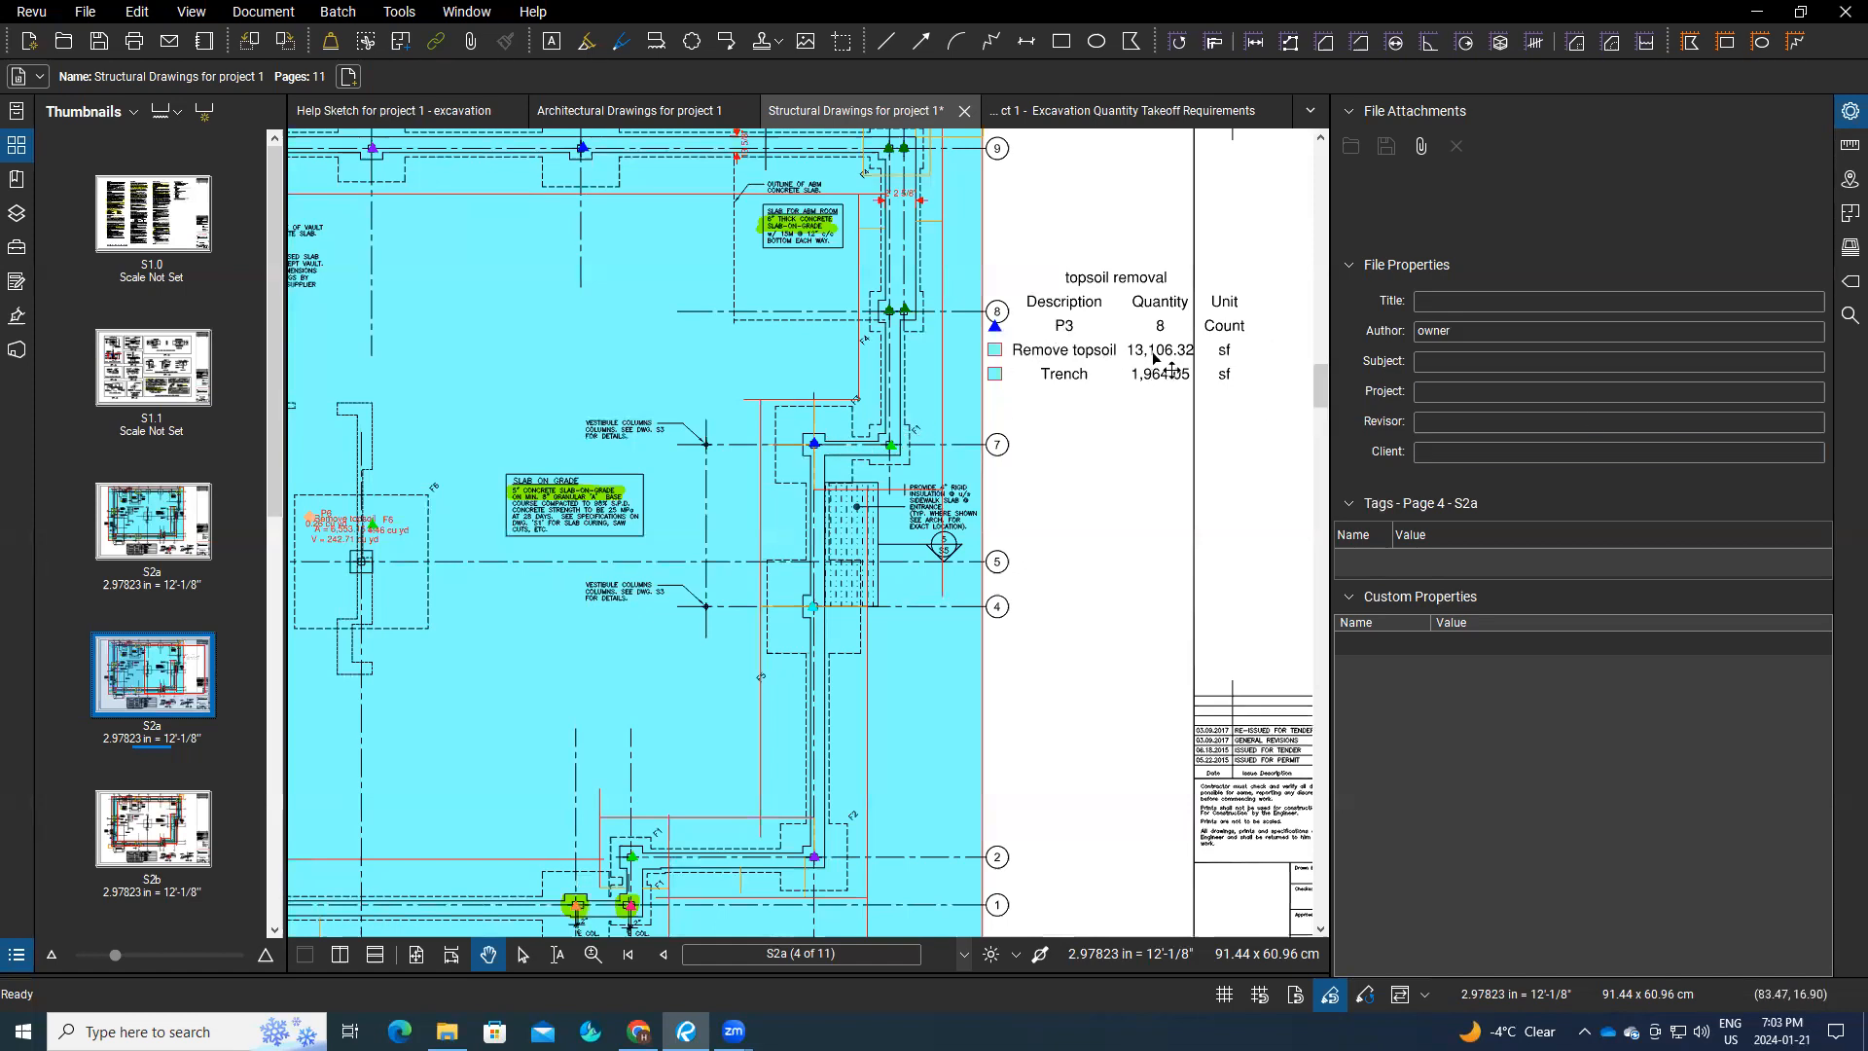
Step: Add the Volume column to the topsoil removal legend
left_click(1063, 334)
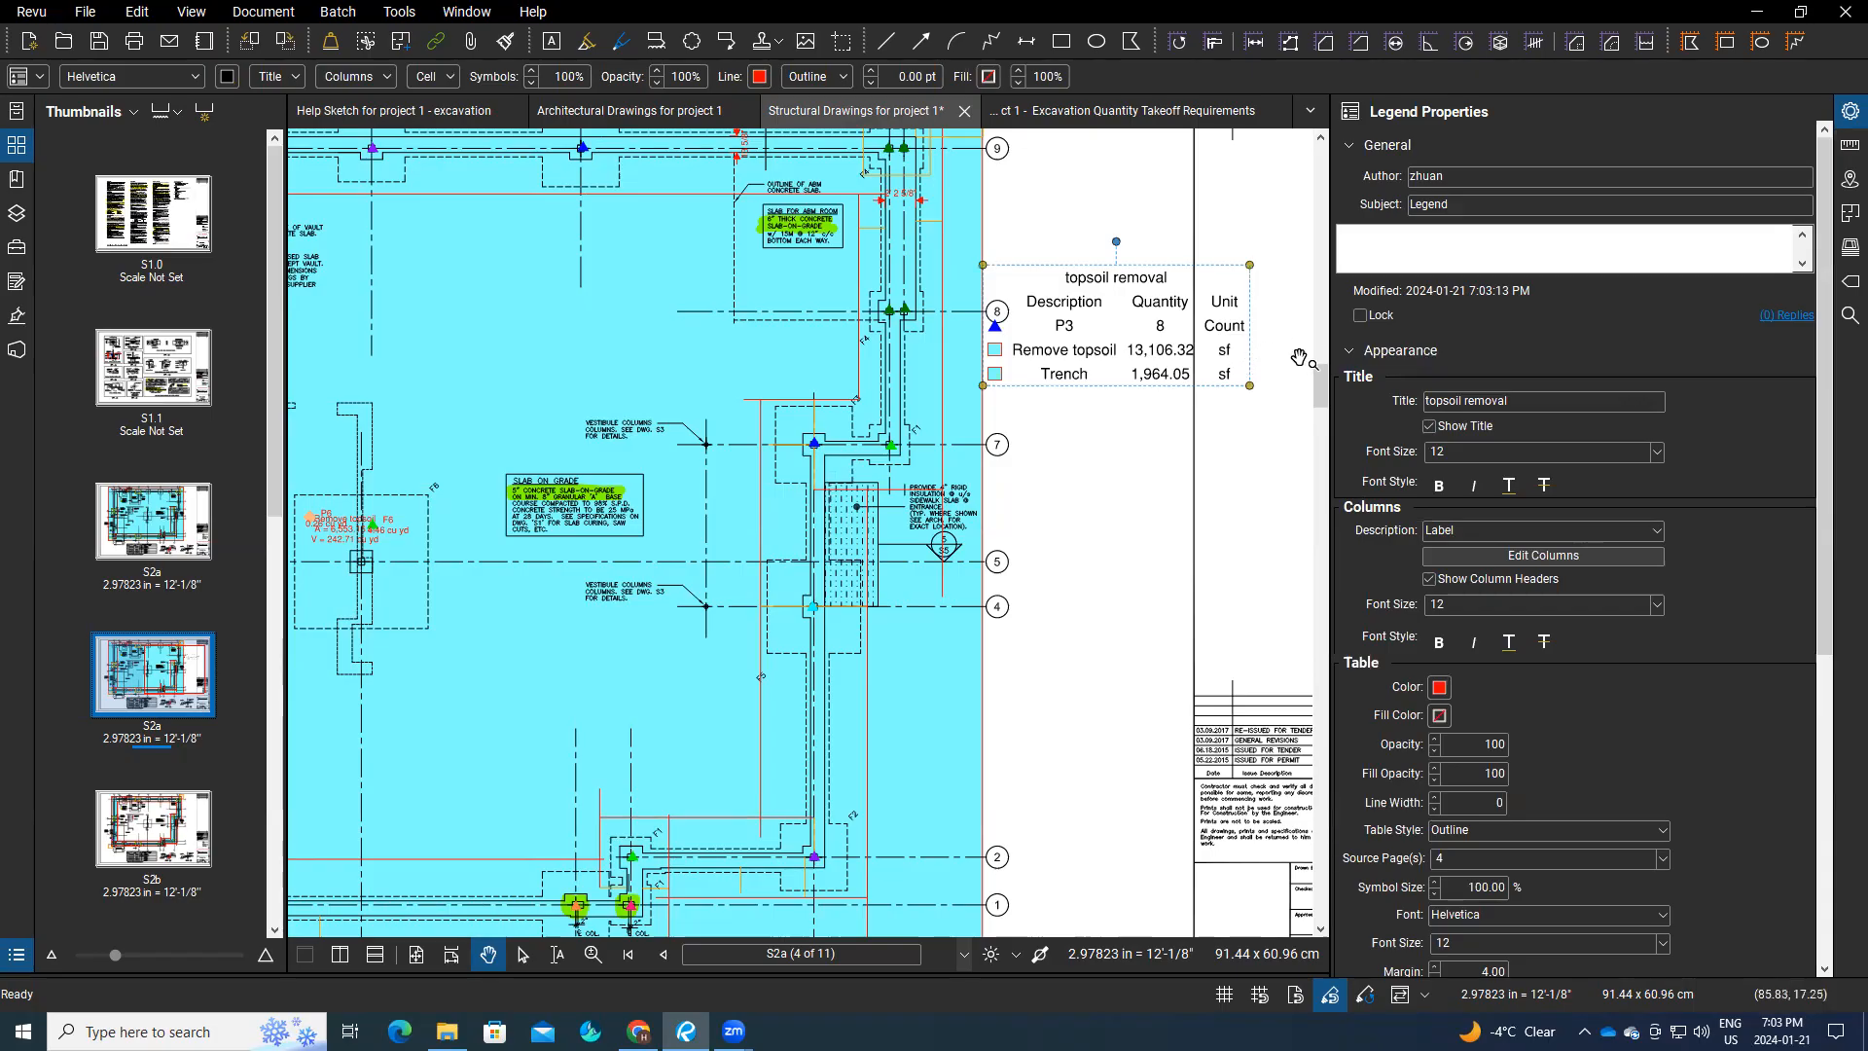
left_click(1580, 556)
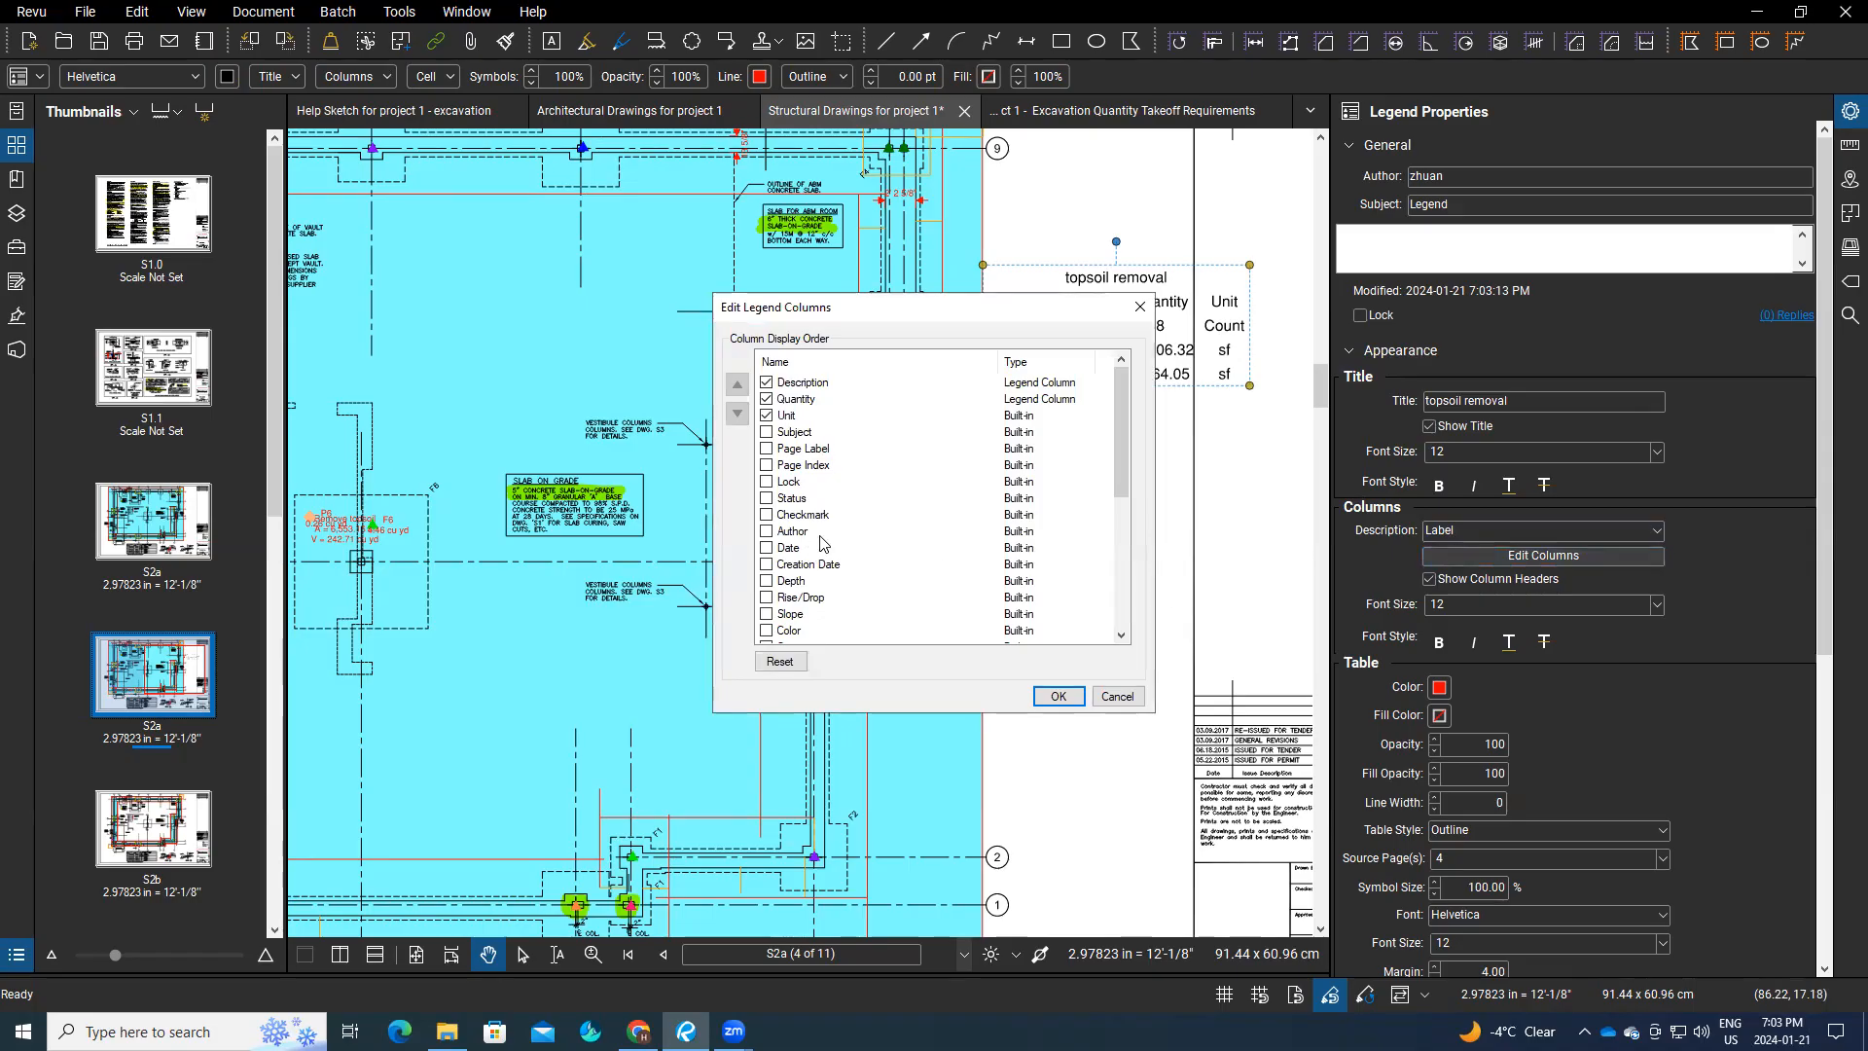
scroll(822, 543, "down", 2)
scroll(806, 603, "down", 1)
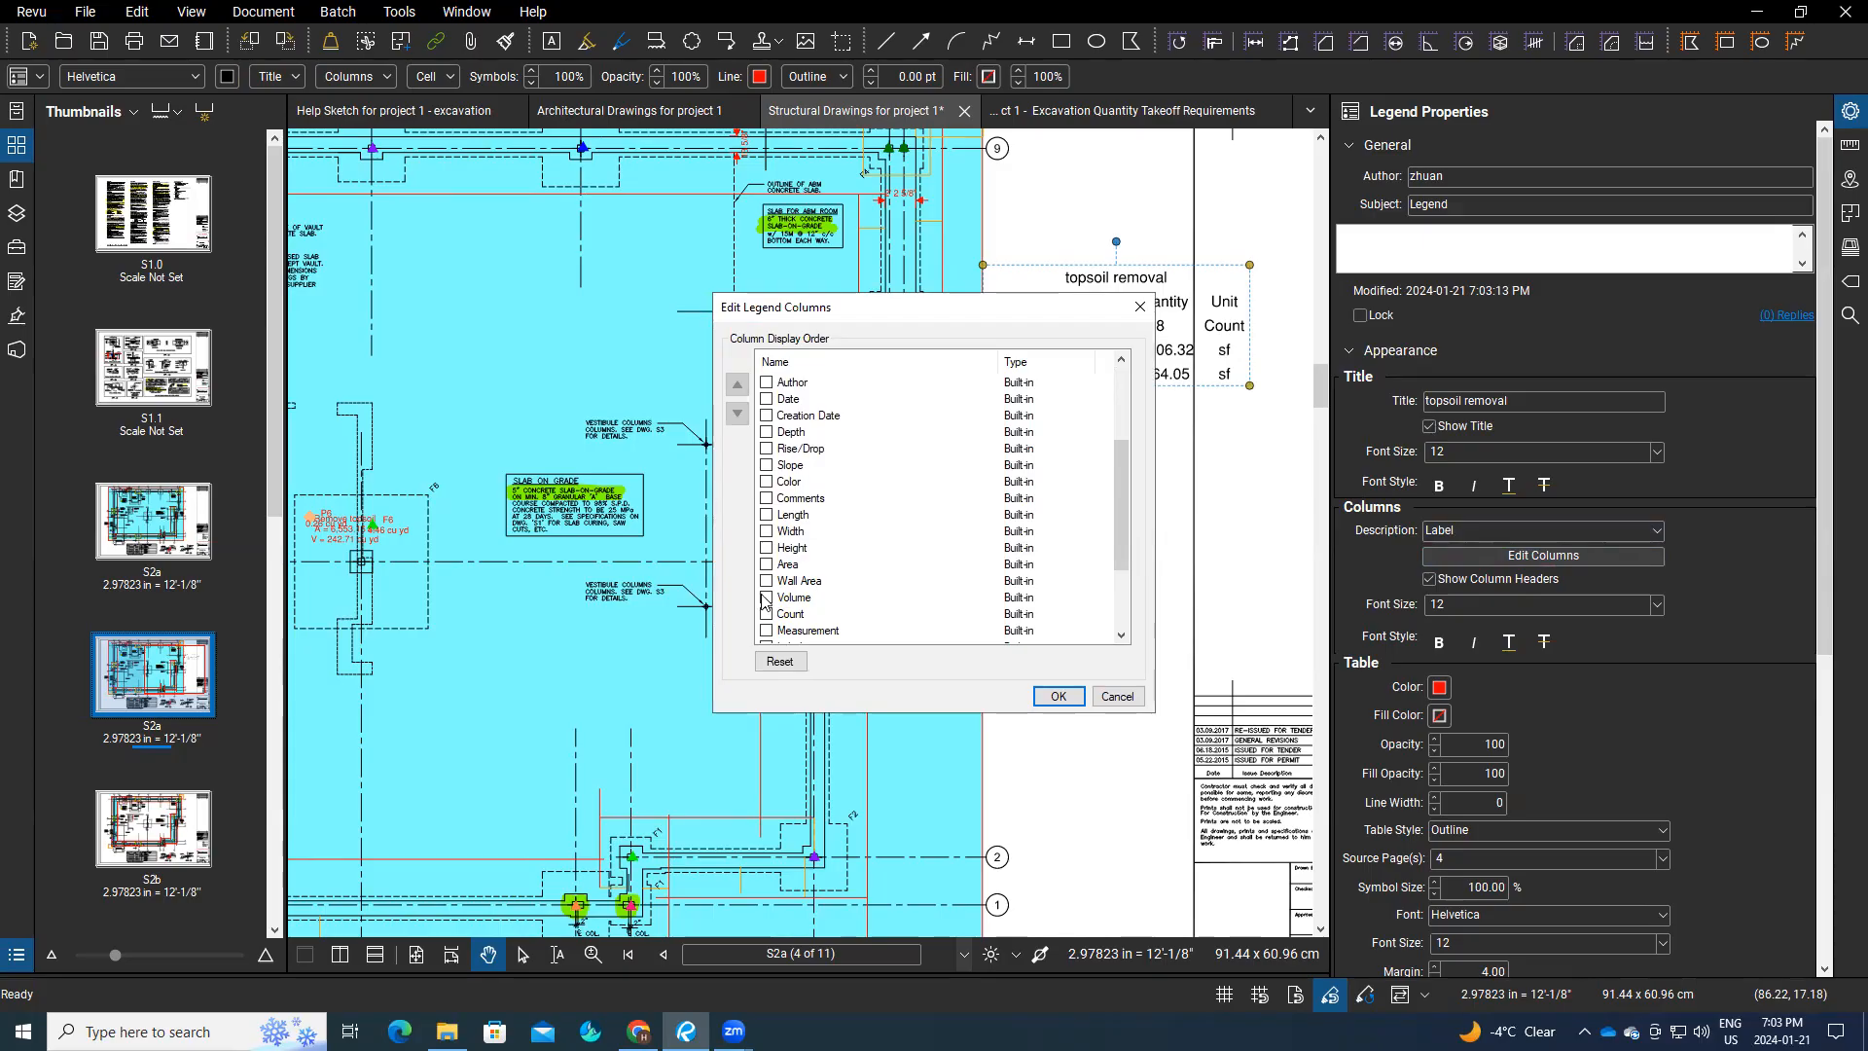
left_click(1061, 697)
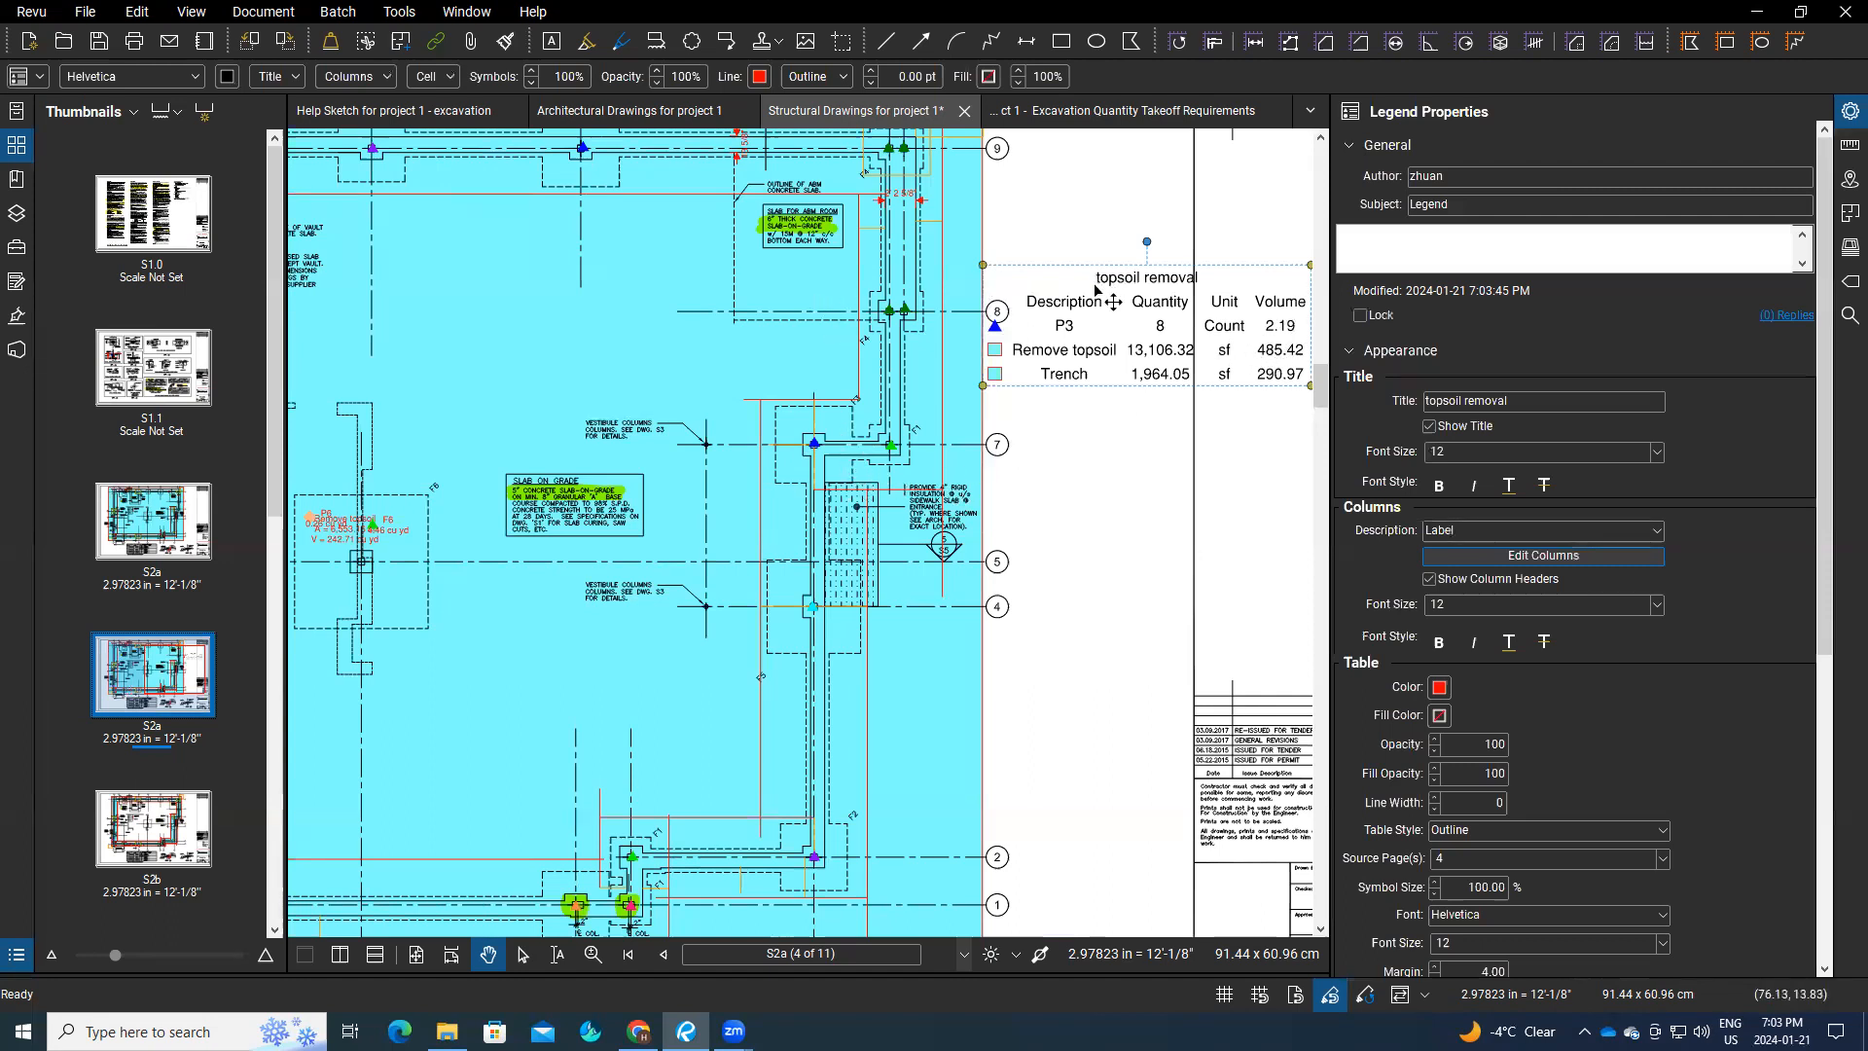
mouse_move(900, 323)
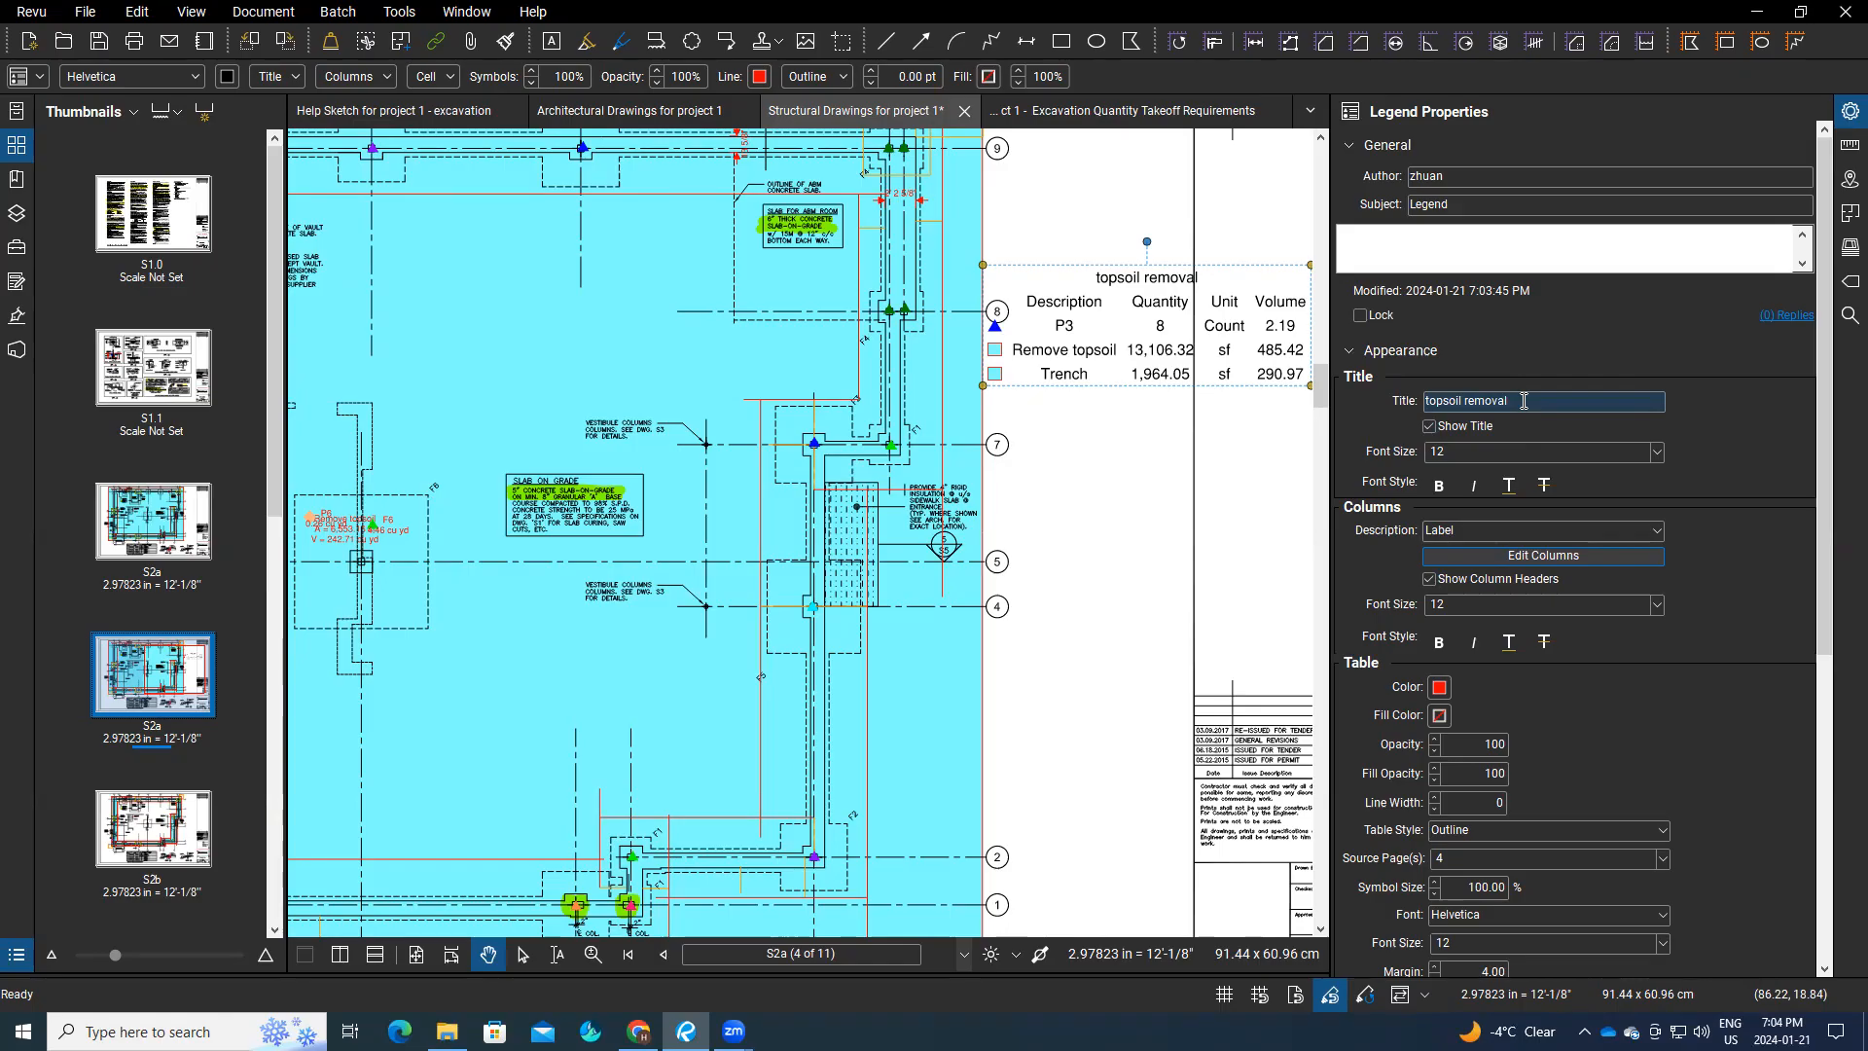
left_click(1164, 493)
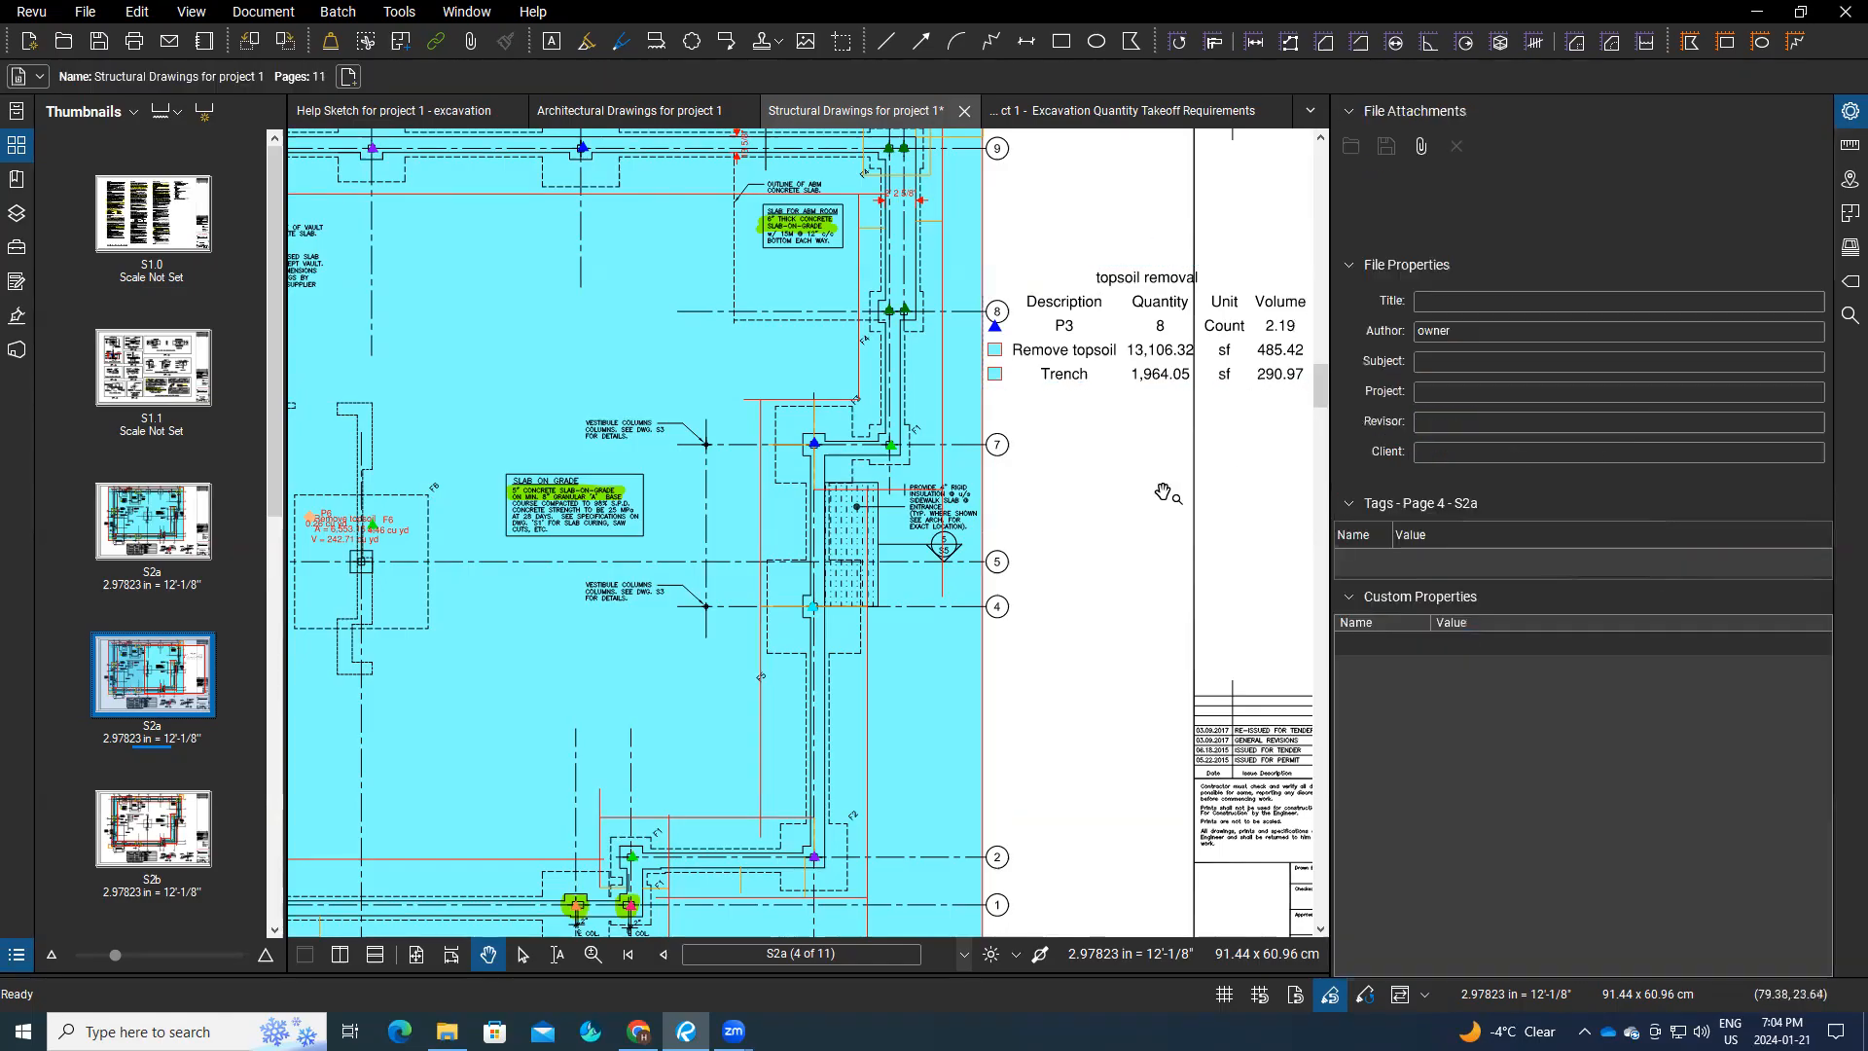
Step: Review the Div.31 Earthwork recap in the excavation takeoff requirements and the Typical Interior Column Footing detail on sheet S1.1
scroll(1164, 493, "down", 5)
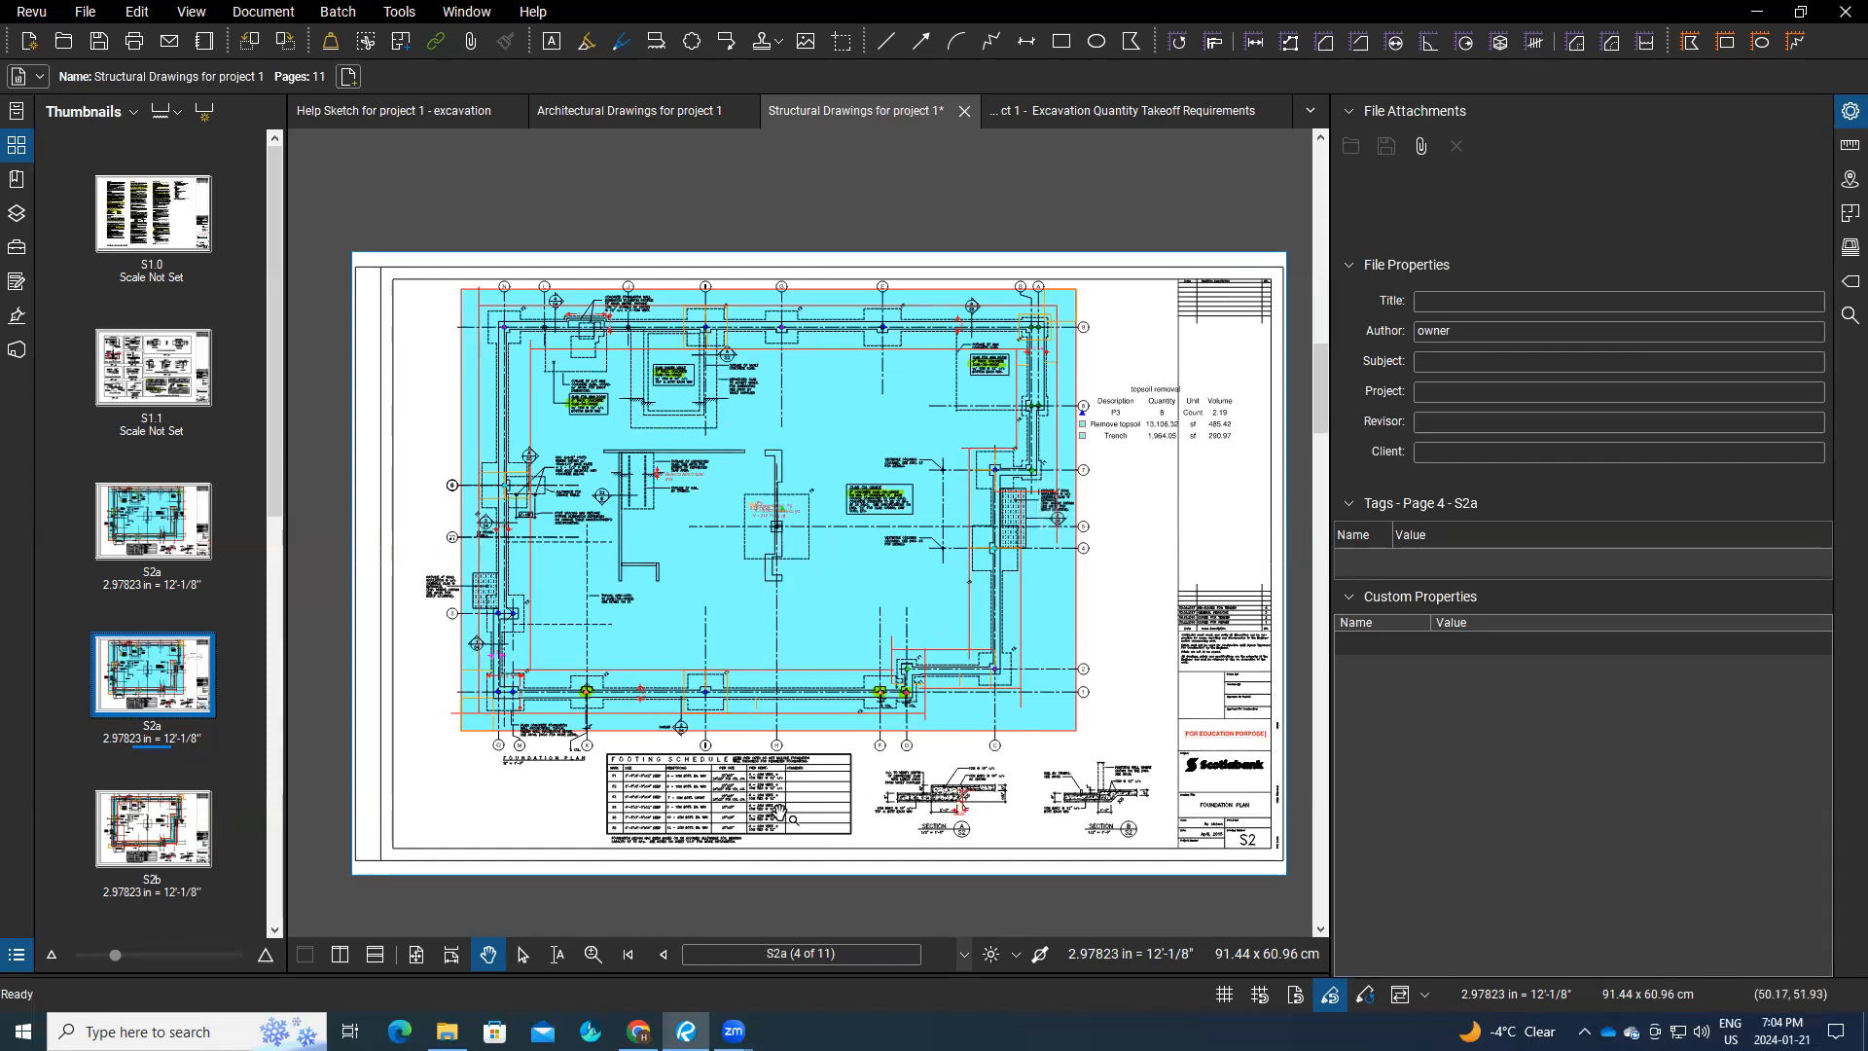
left_click(1067, 113)
scroll(762, 732, "down", 6)
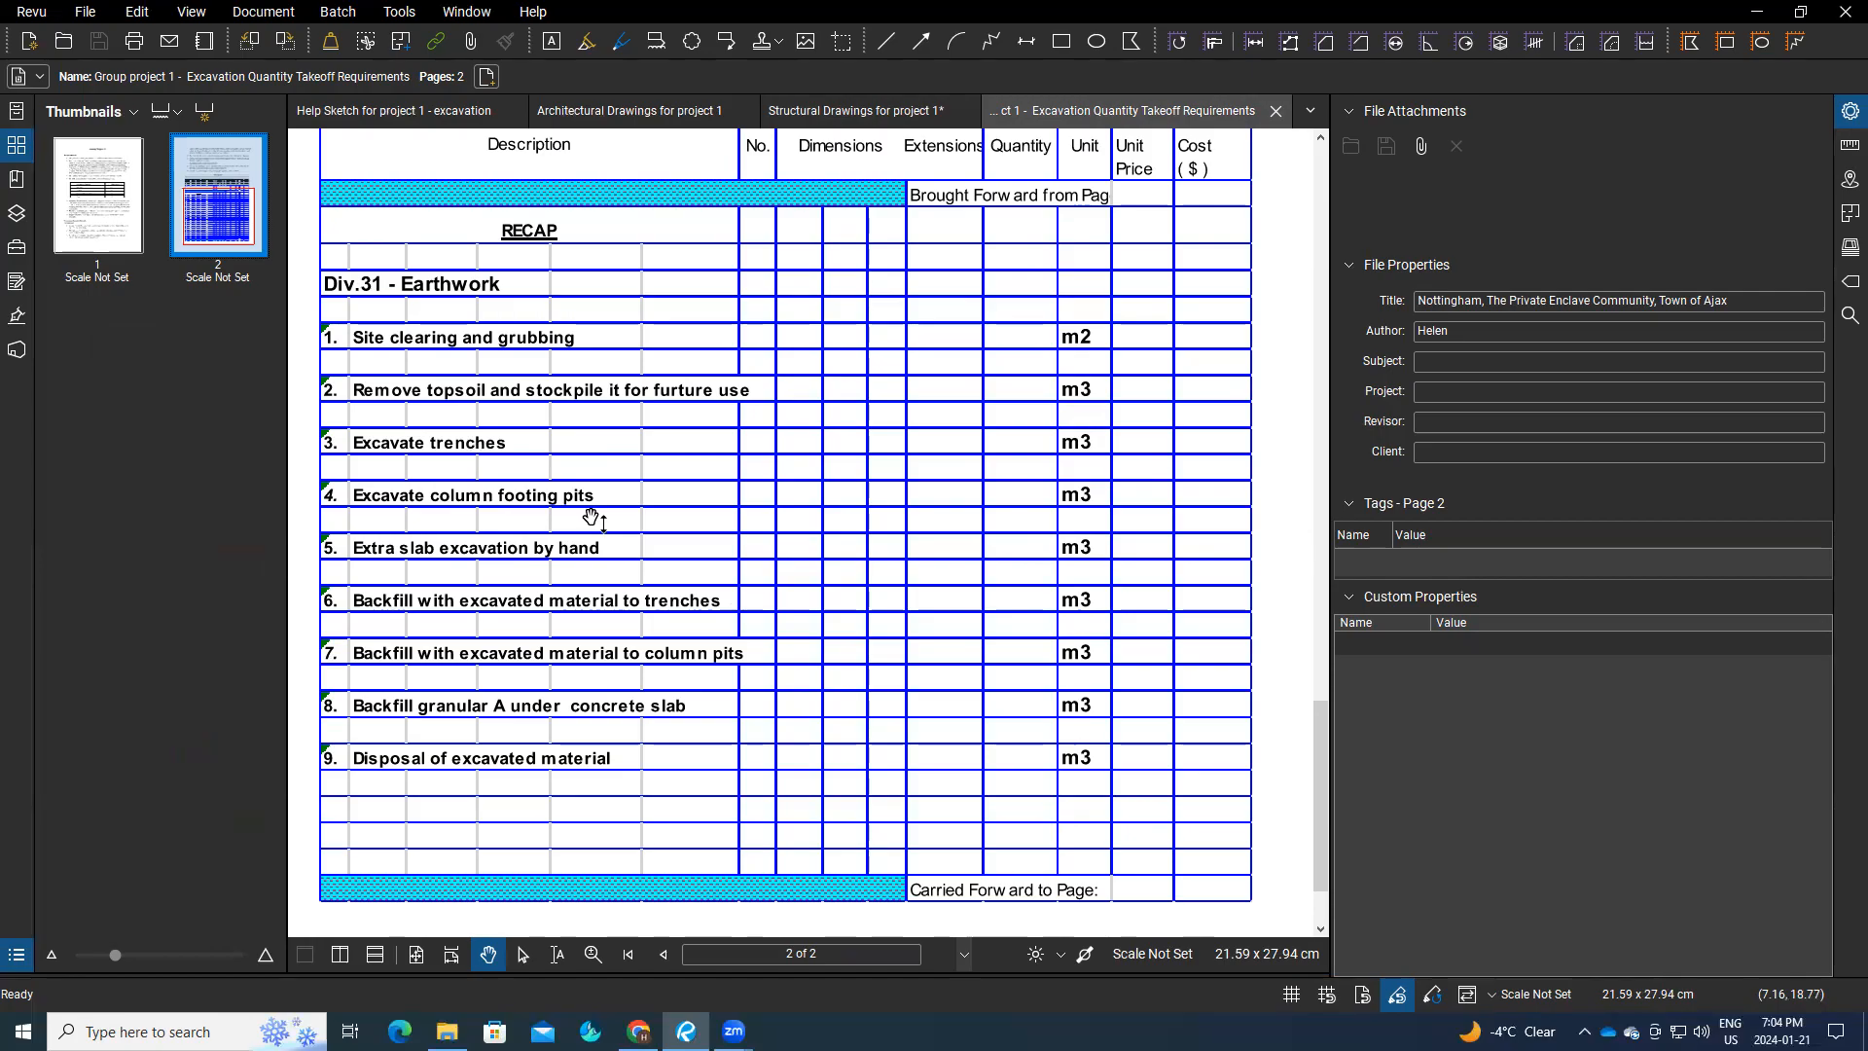
left_click(790, 115)
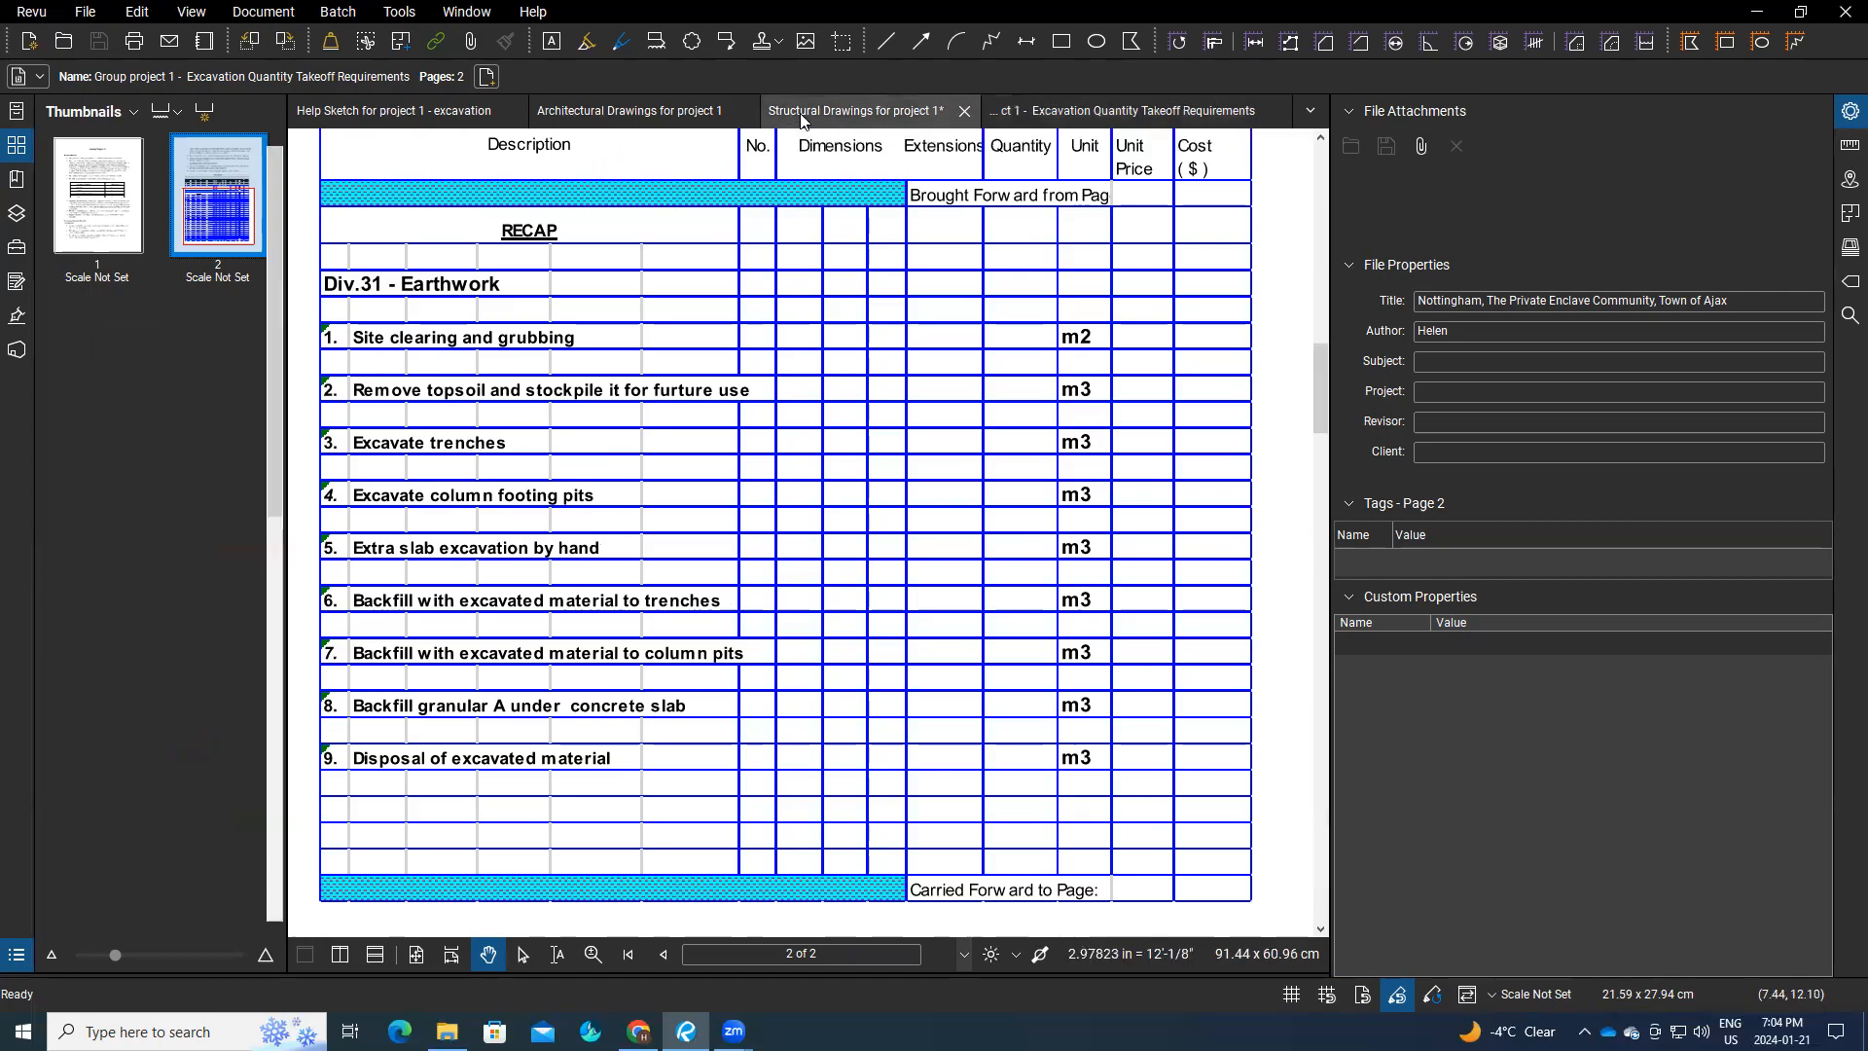
scroll(785, 557, "up", 5)
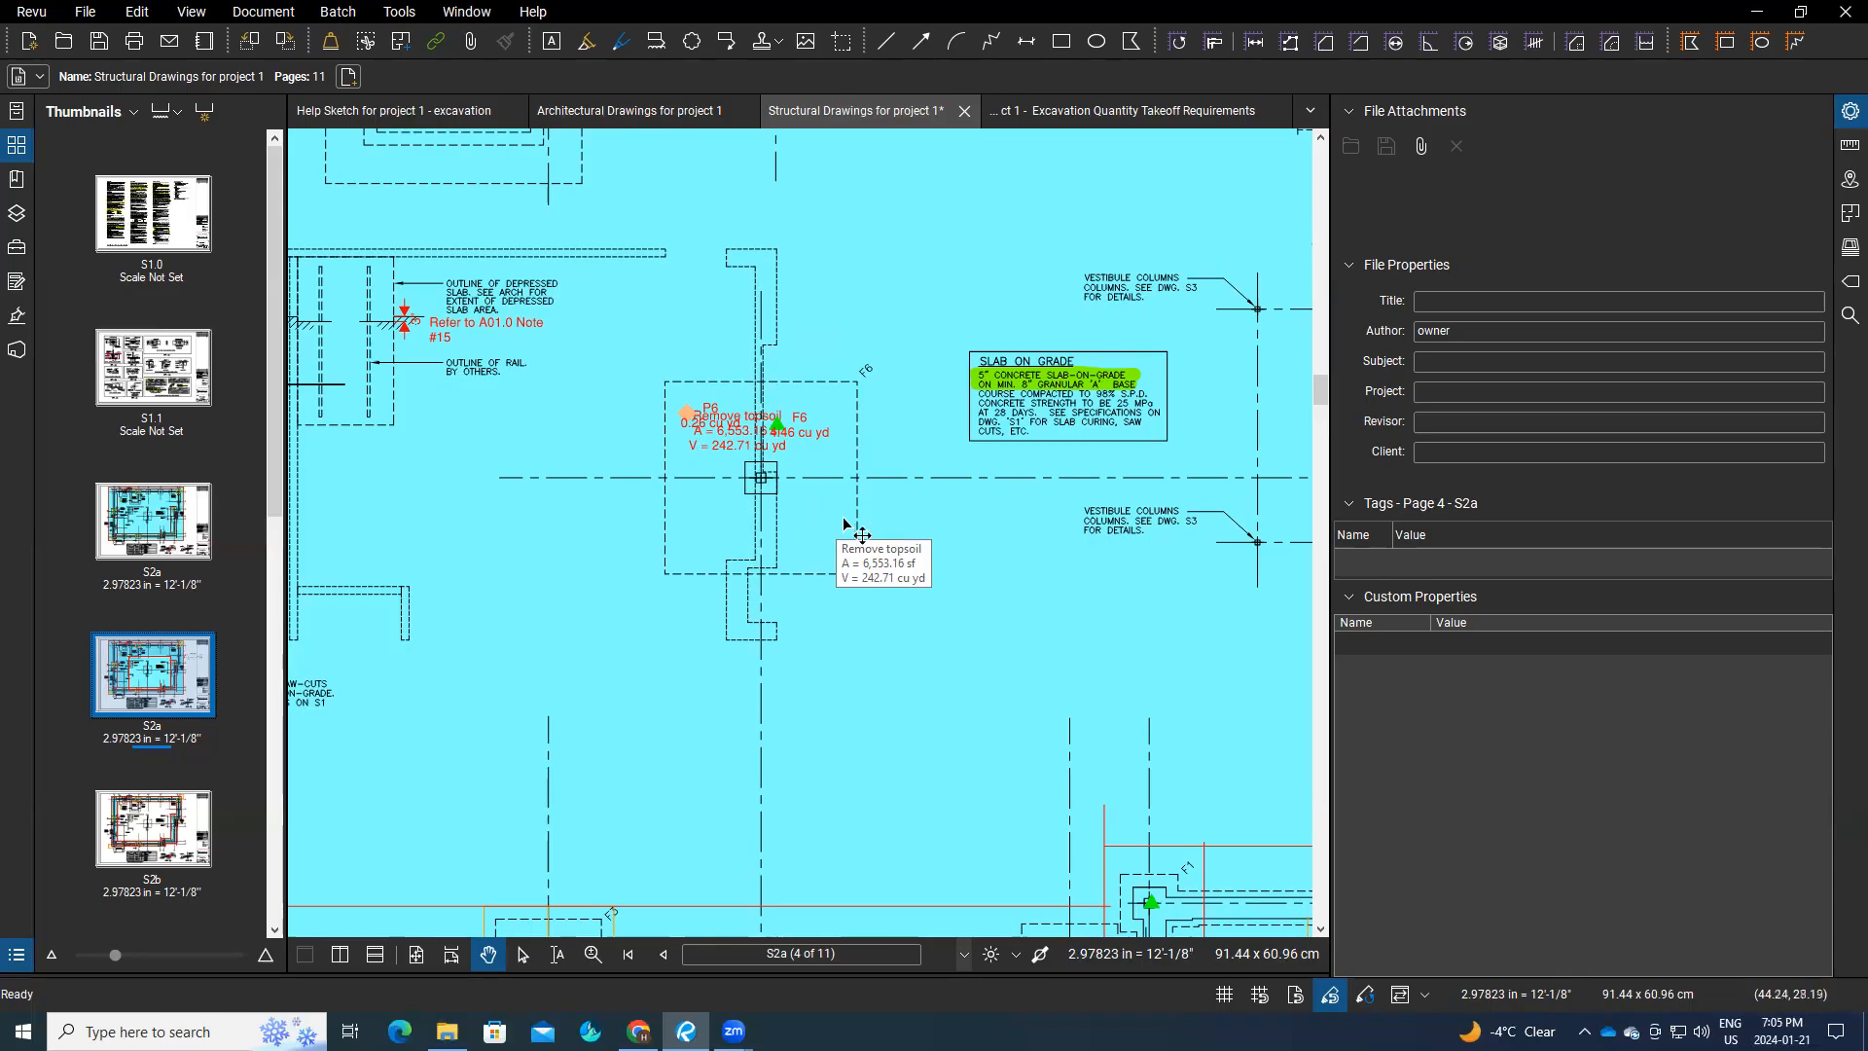
left_click(152, 368)
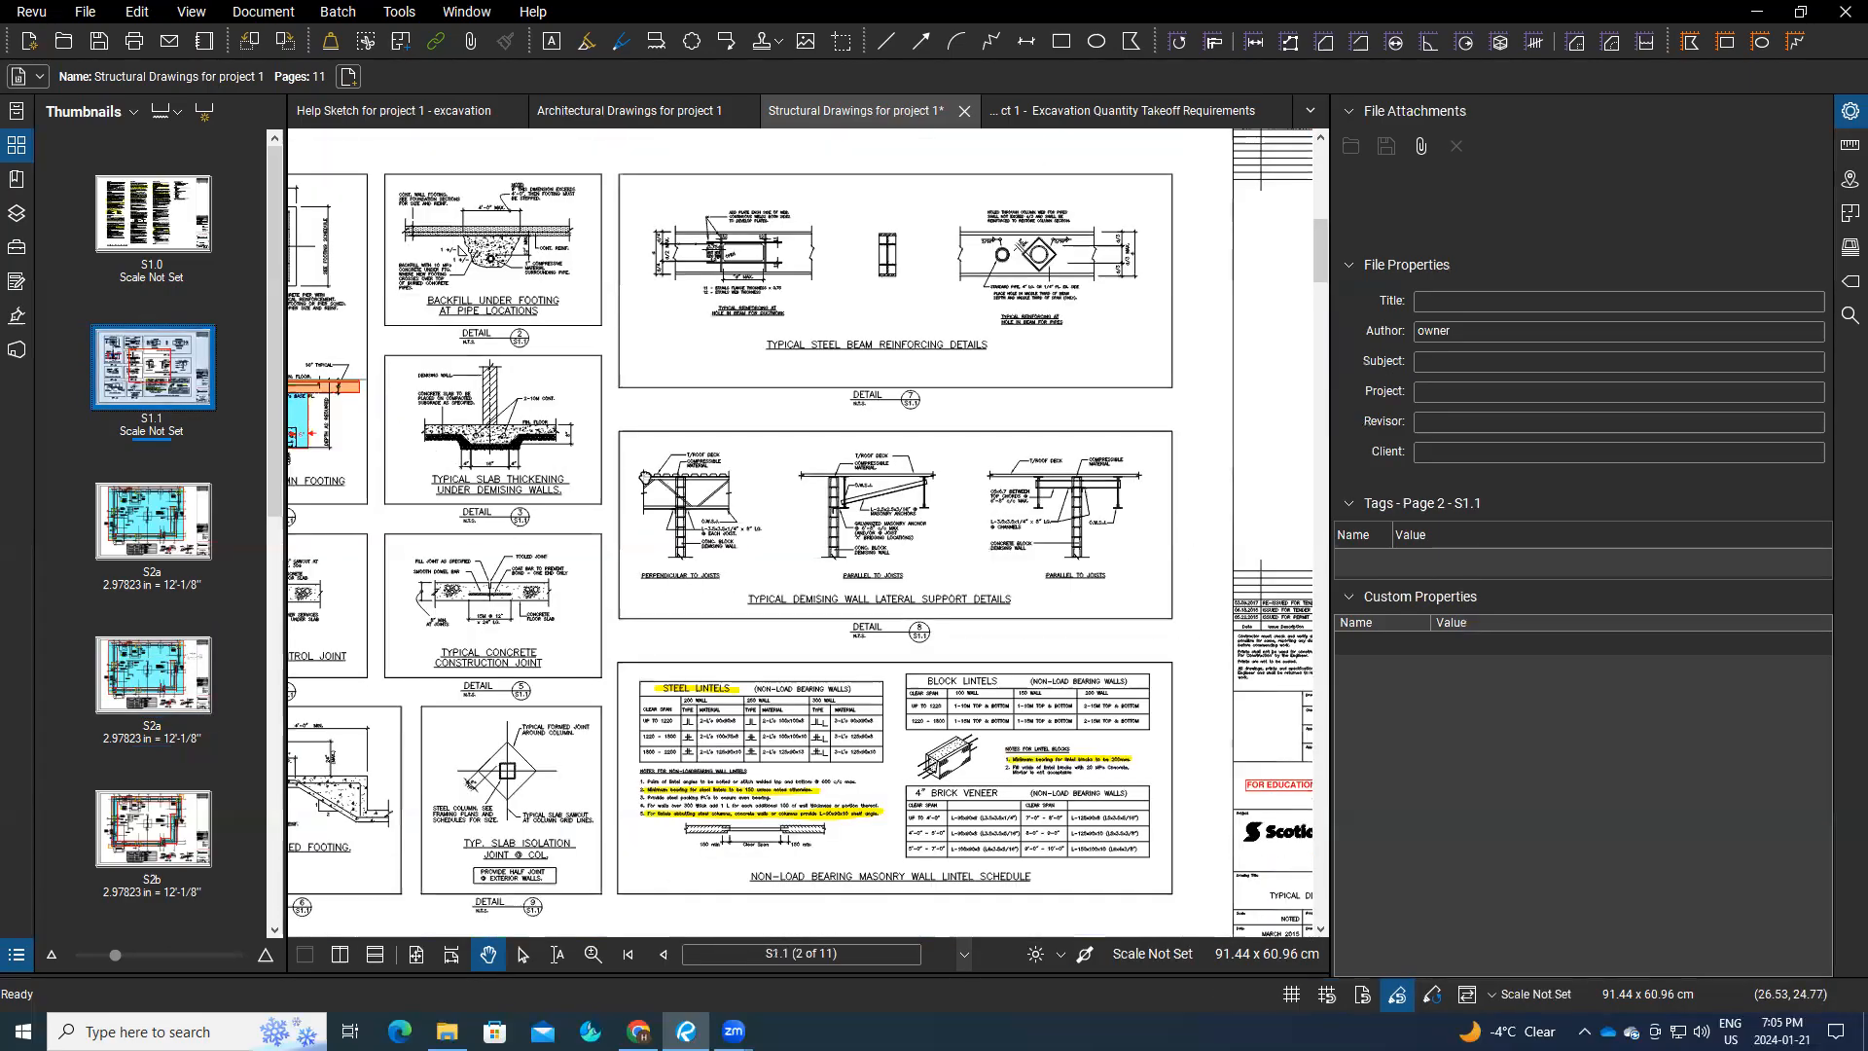
scroll(458, 492, "up", 2)
scroll(506, 501, "up", 2)
scroll(511, 507, "up", 1)
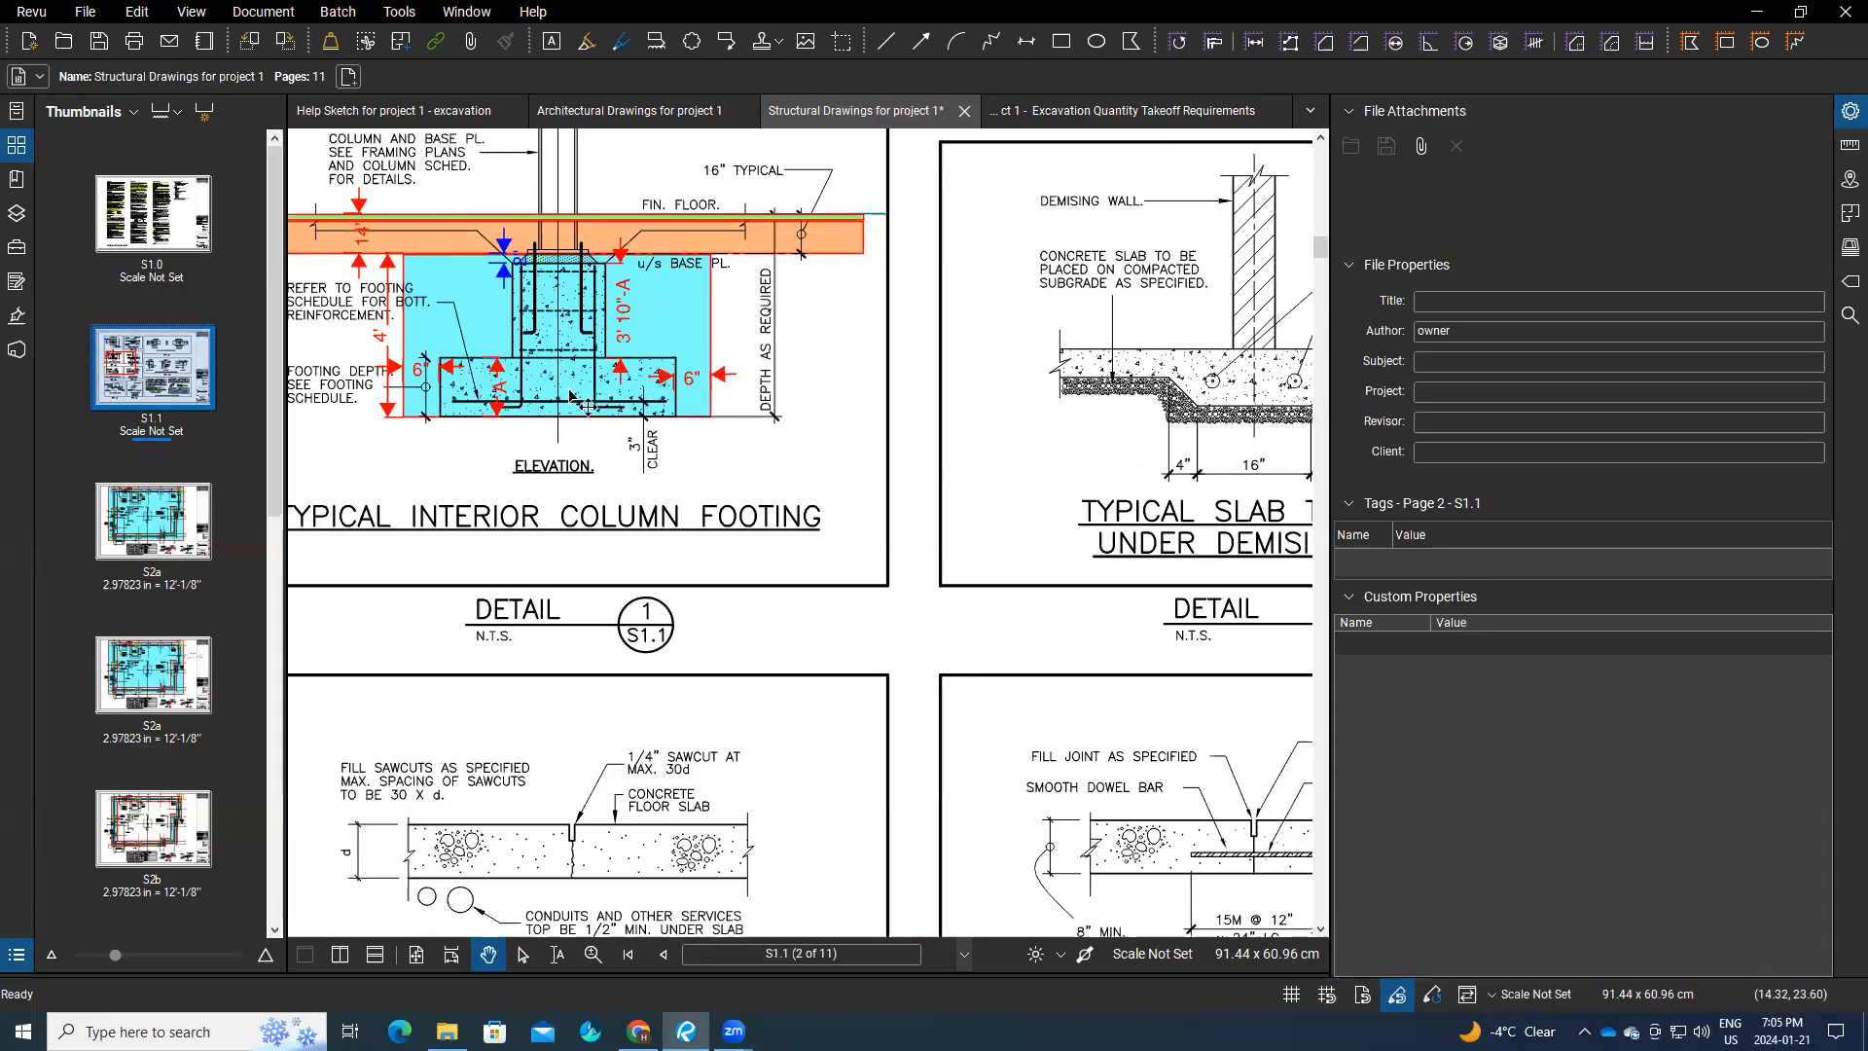
Step: Go to the first S2a foundation plan page and try to reposition the Site Clearing area measurement
left_click(164, 536)
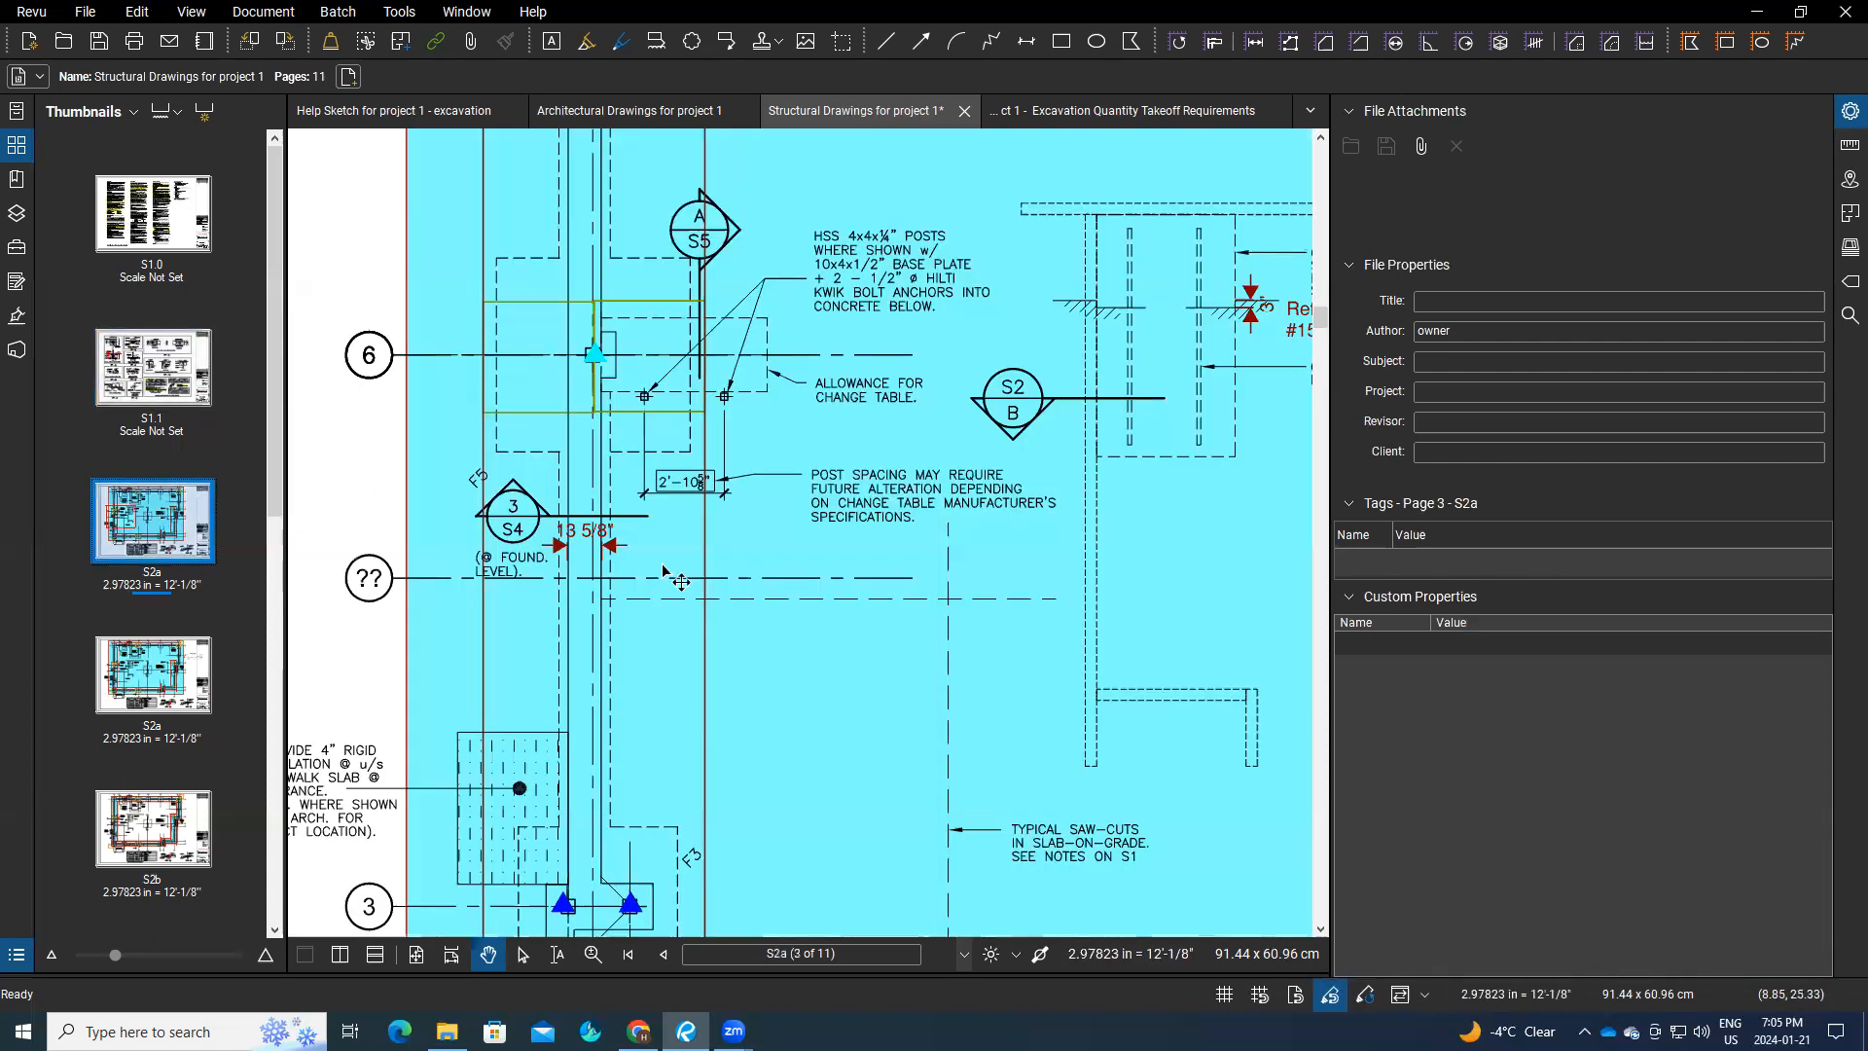
scroll(589, 608, "down", 1)
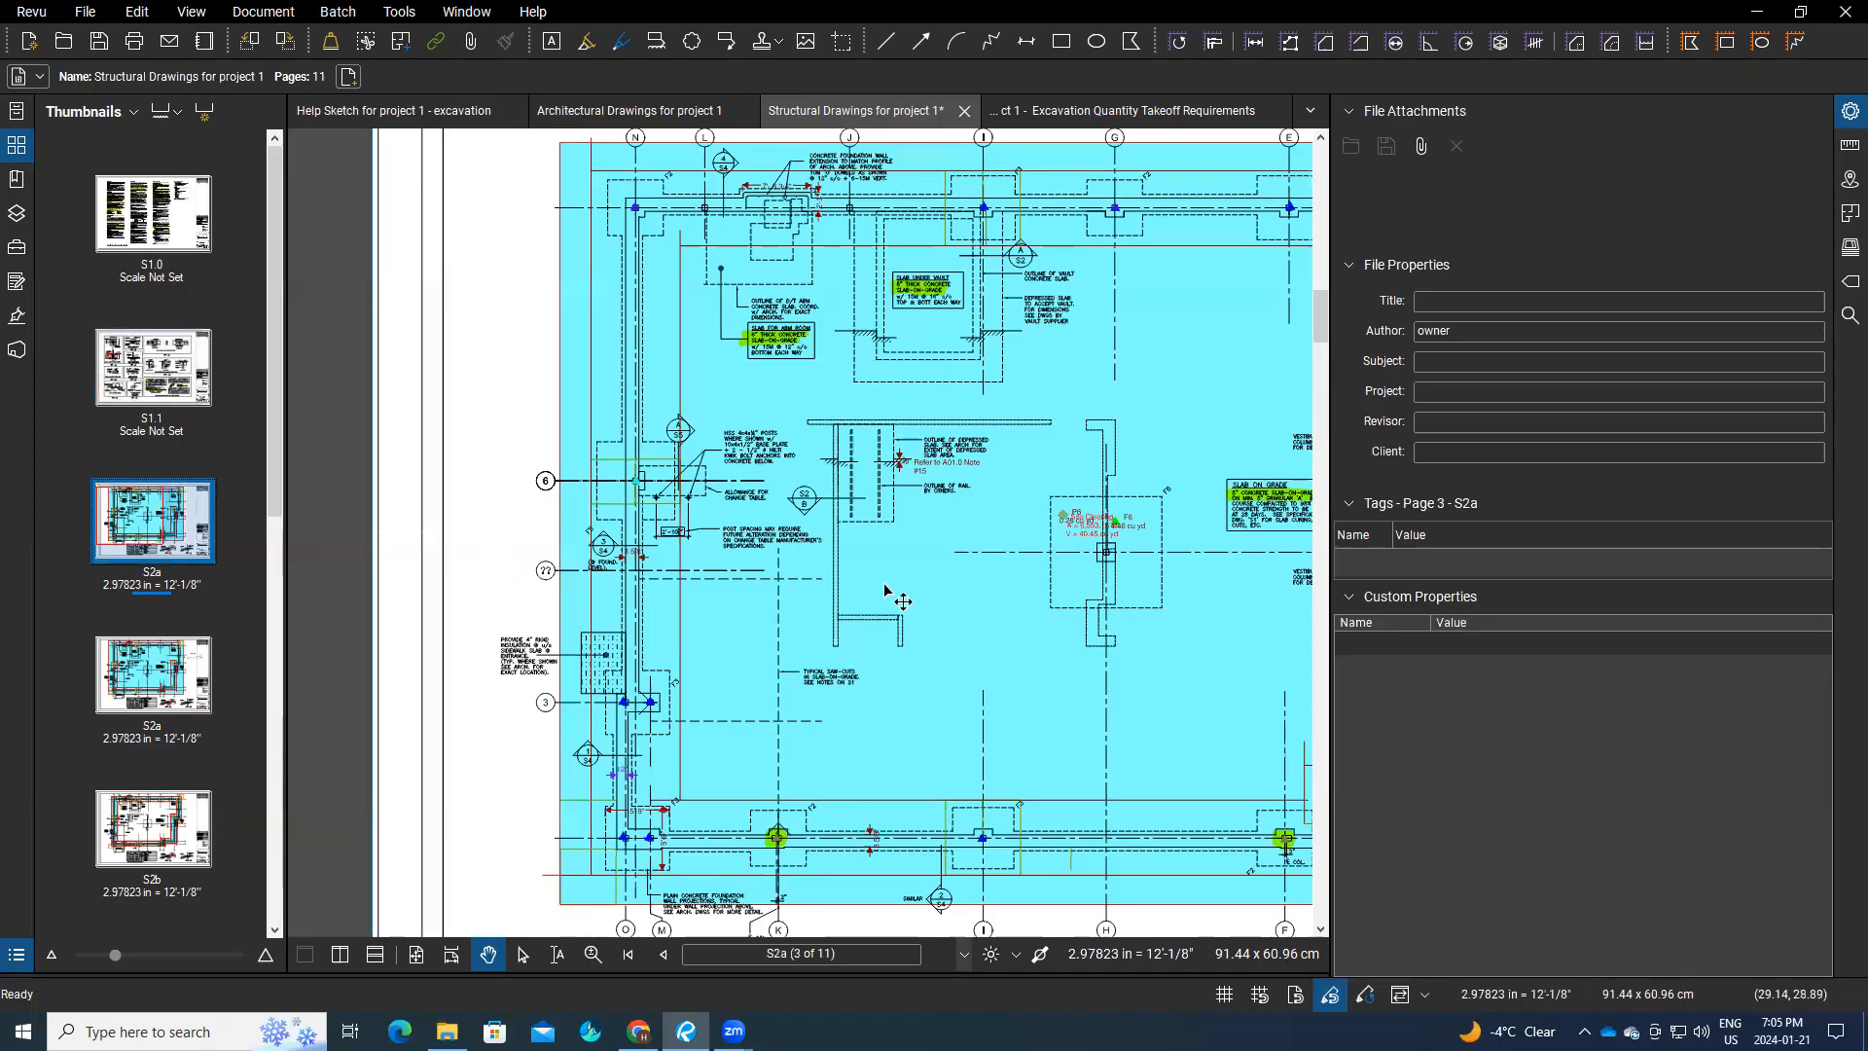
left_click(519, 533)
left_click_drag(519, 532, 687, 609)
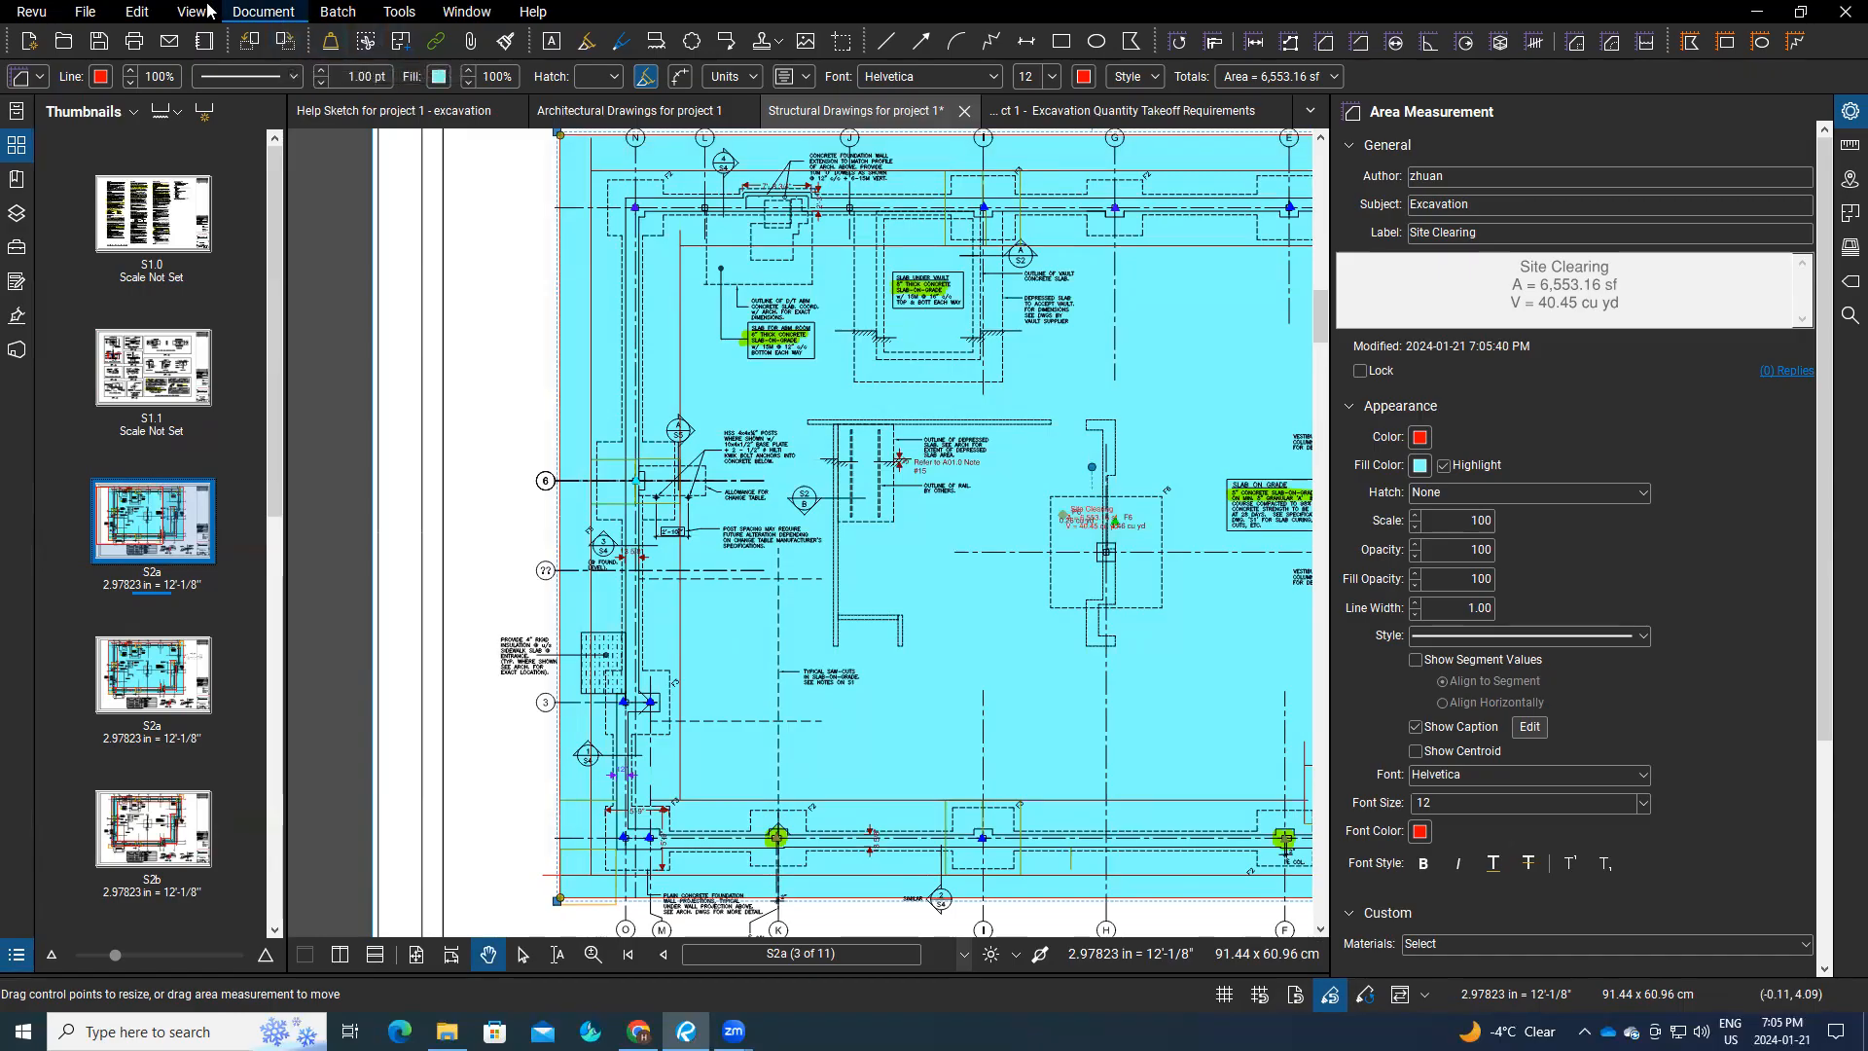
Step: Undo the moves of the Site Clearing area measurement and deselect it
left_click(138, 12)
key("Escape")
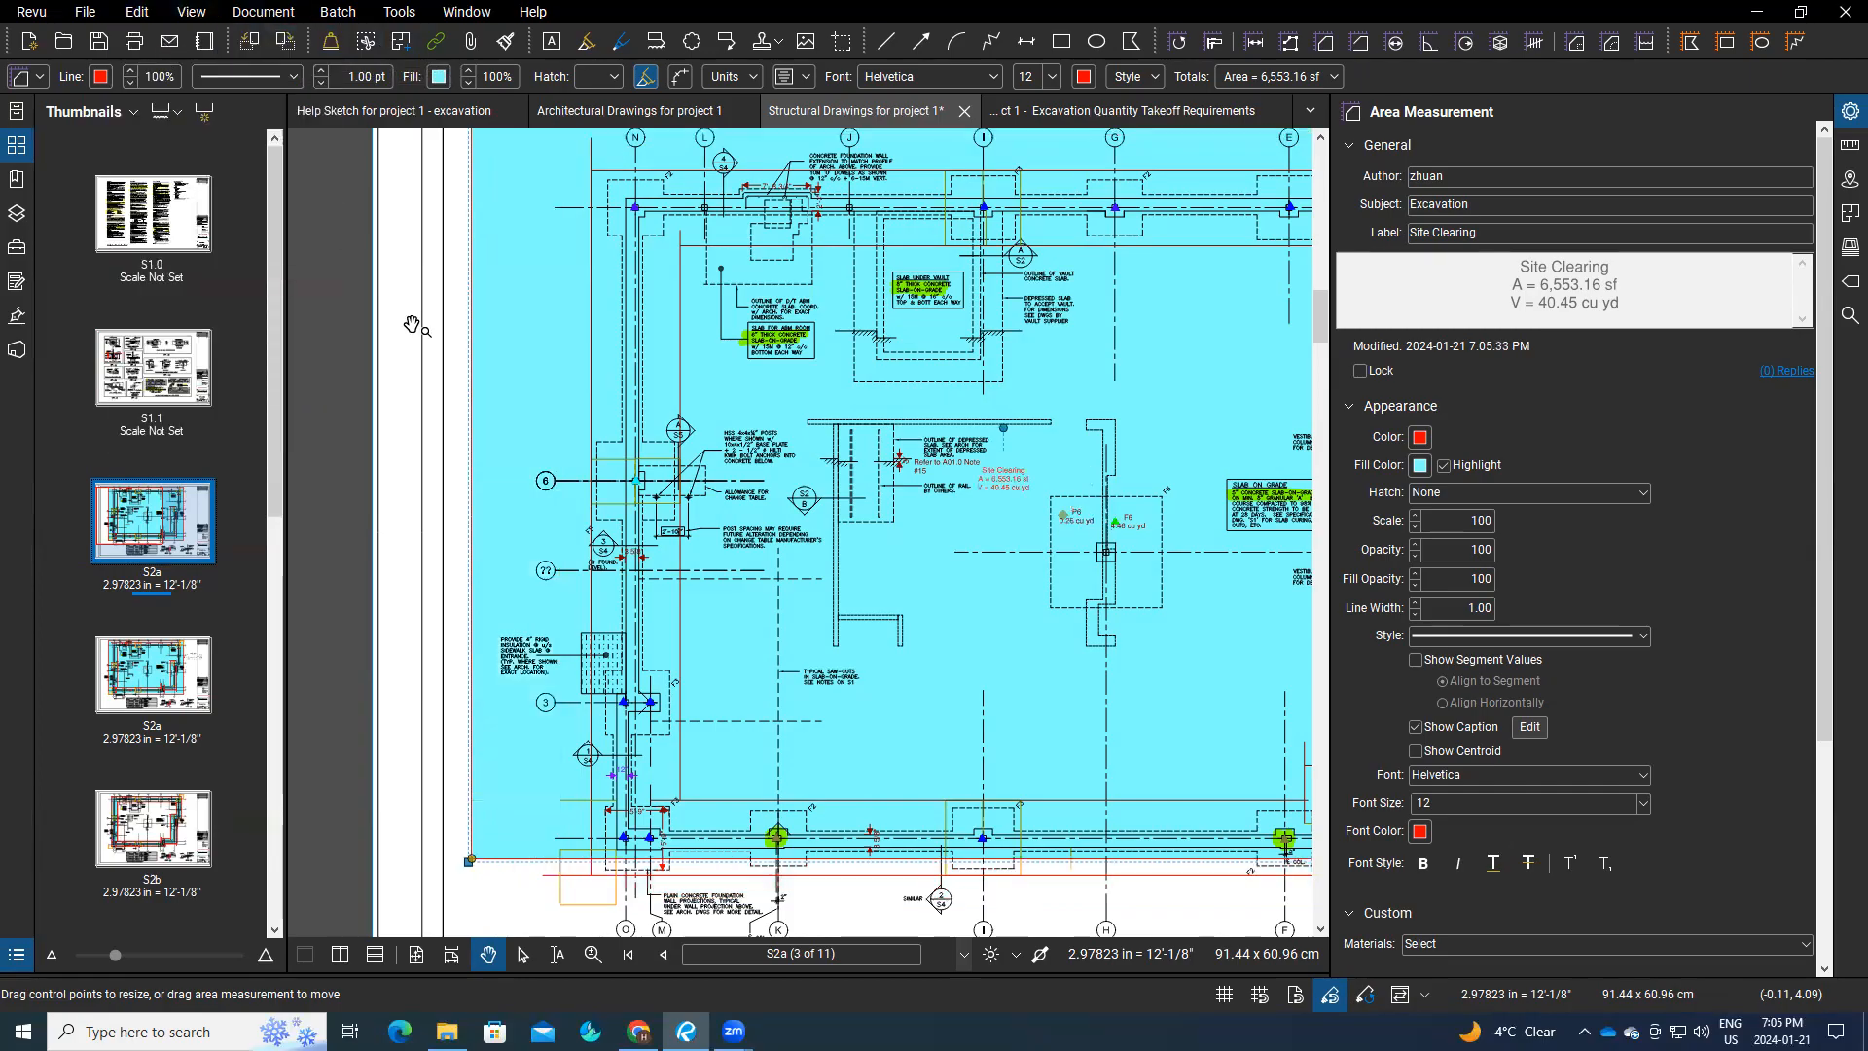
left_click(138, 11)
left_click(137, 11)
left_click(138, 14)
left_click(165, 36)
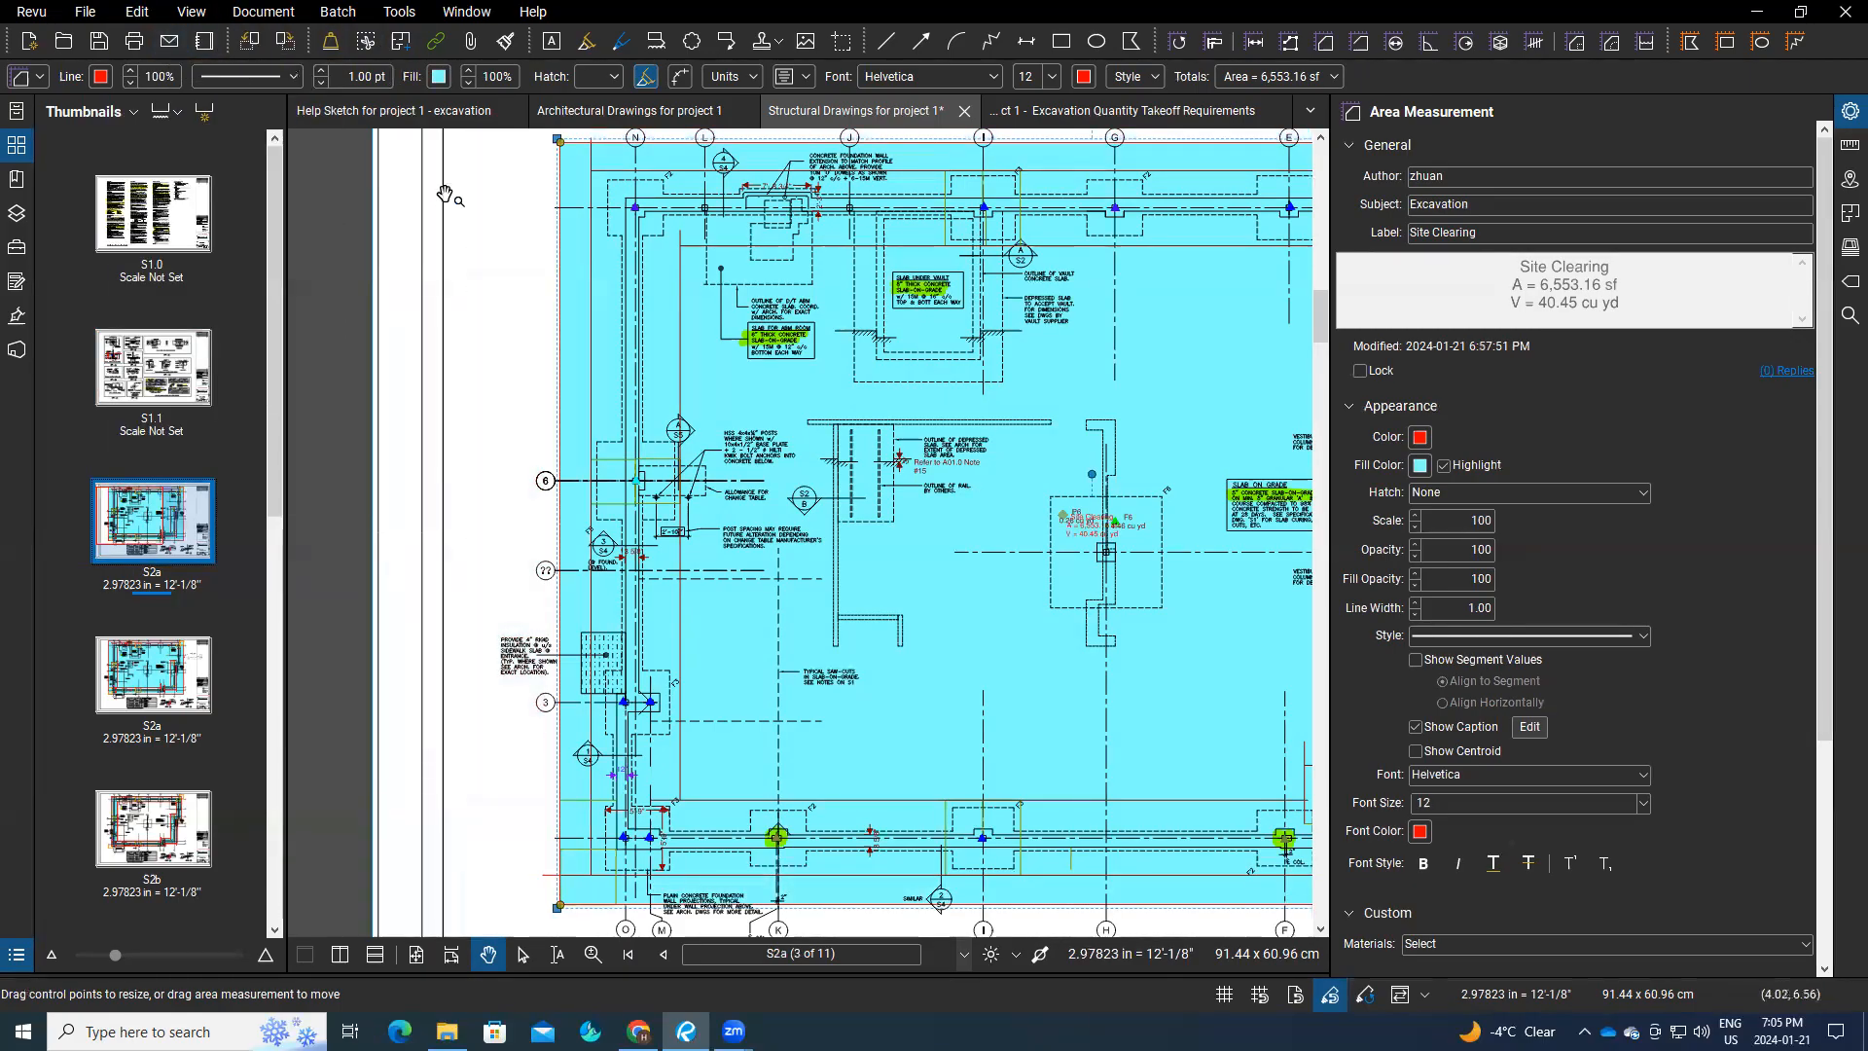
key("Escape")
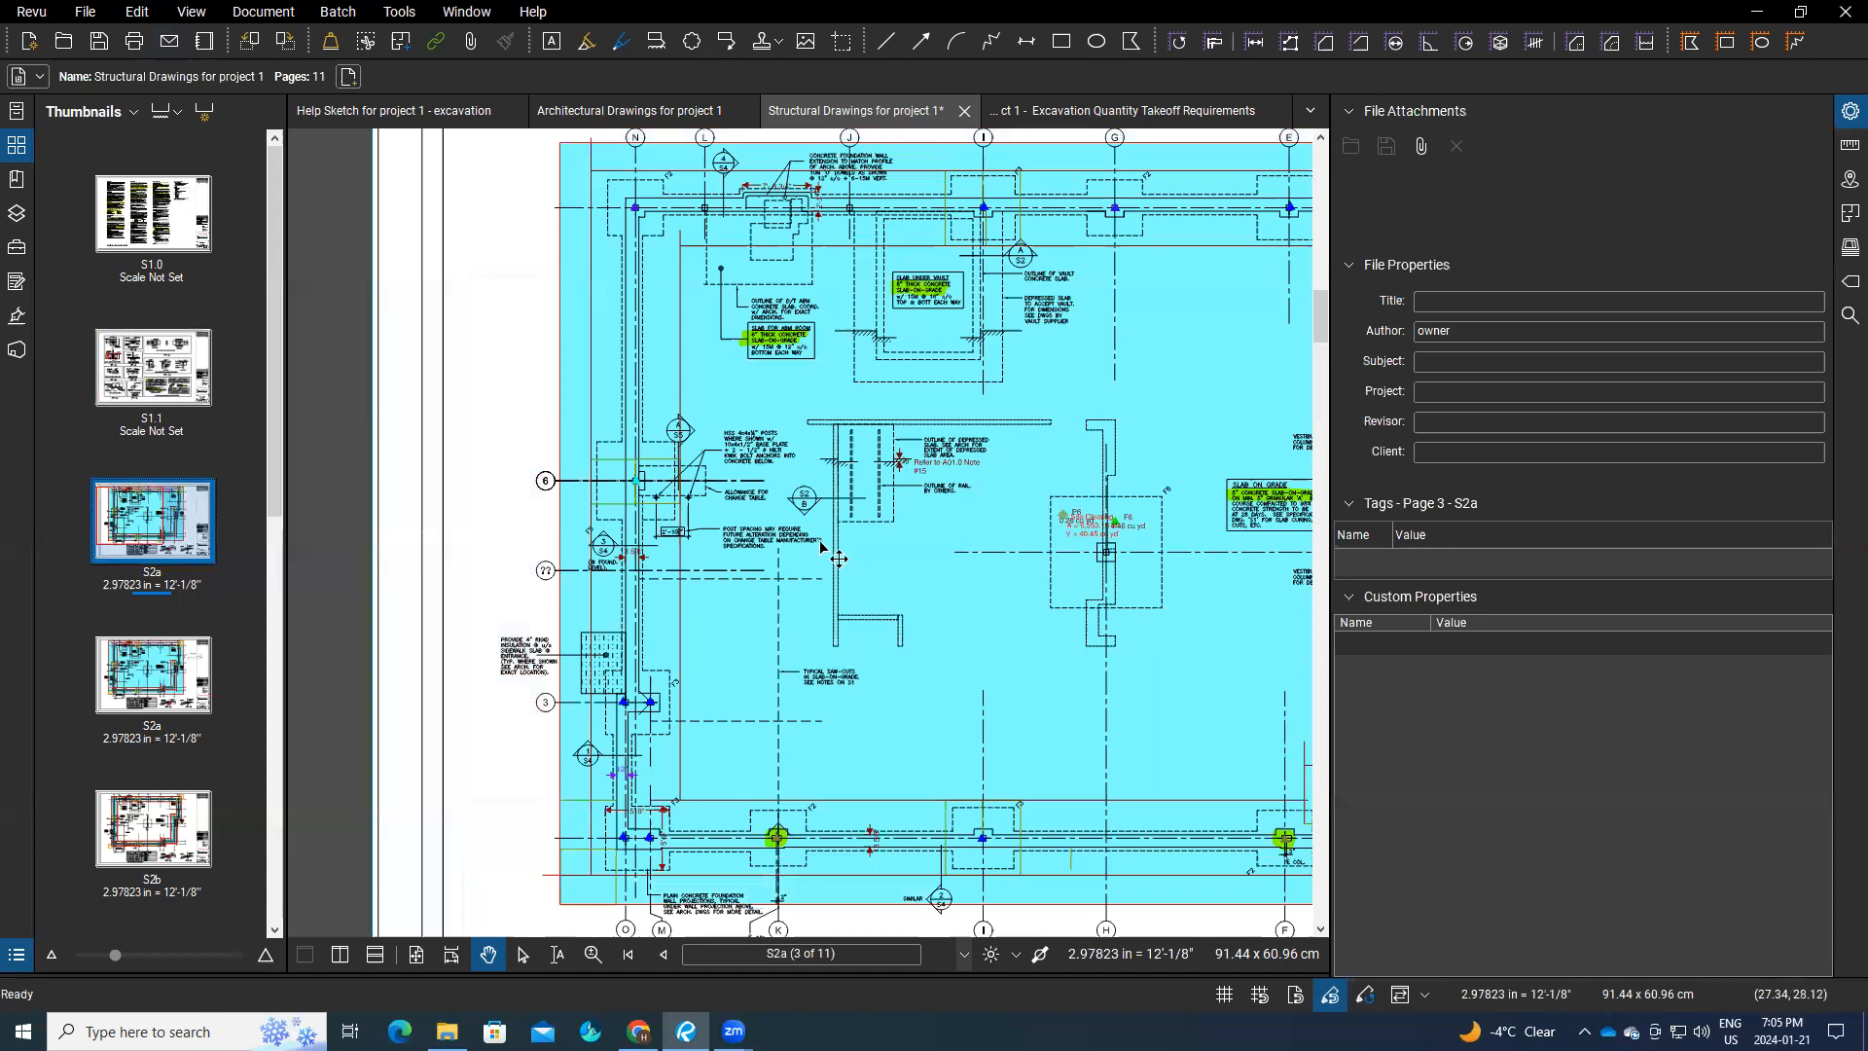
Step: Flatten all markups on all pages of the structural drawings with markup recovery allowed, and inspect the foundation plan
left_click(332, 46)
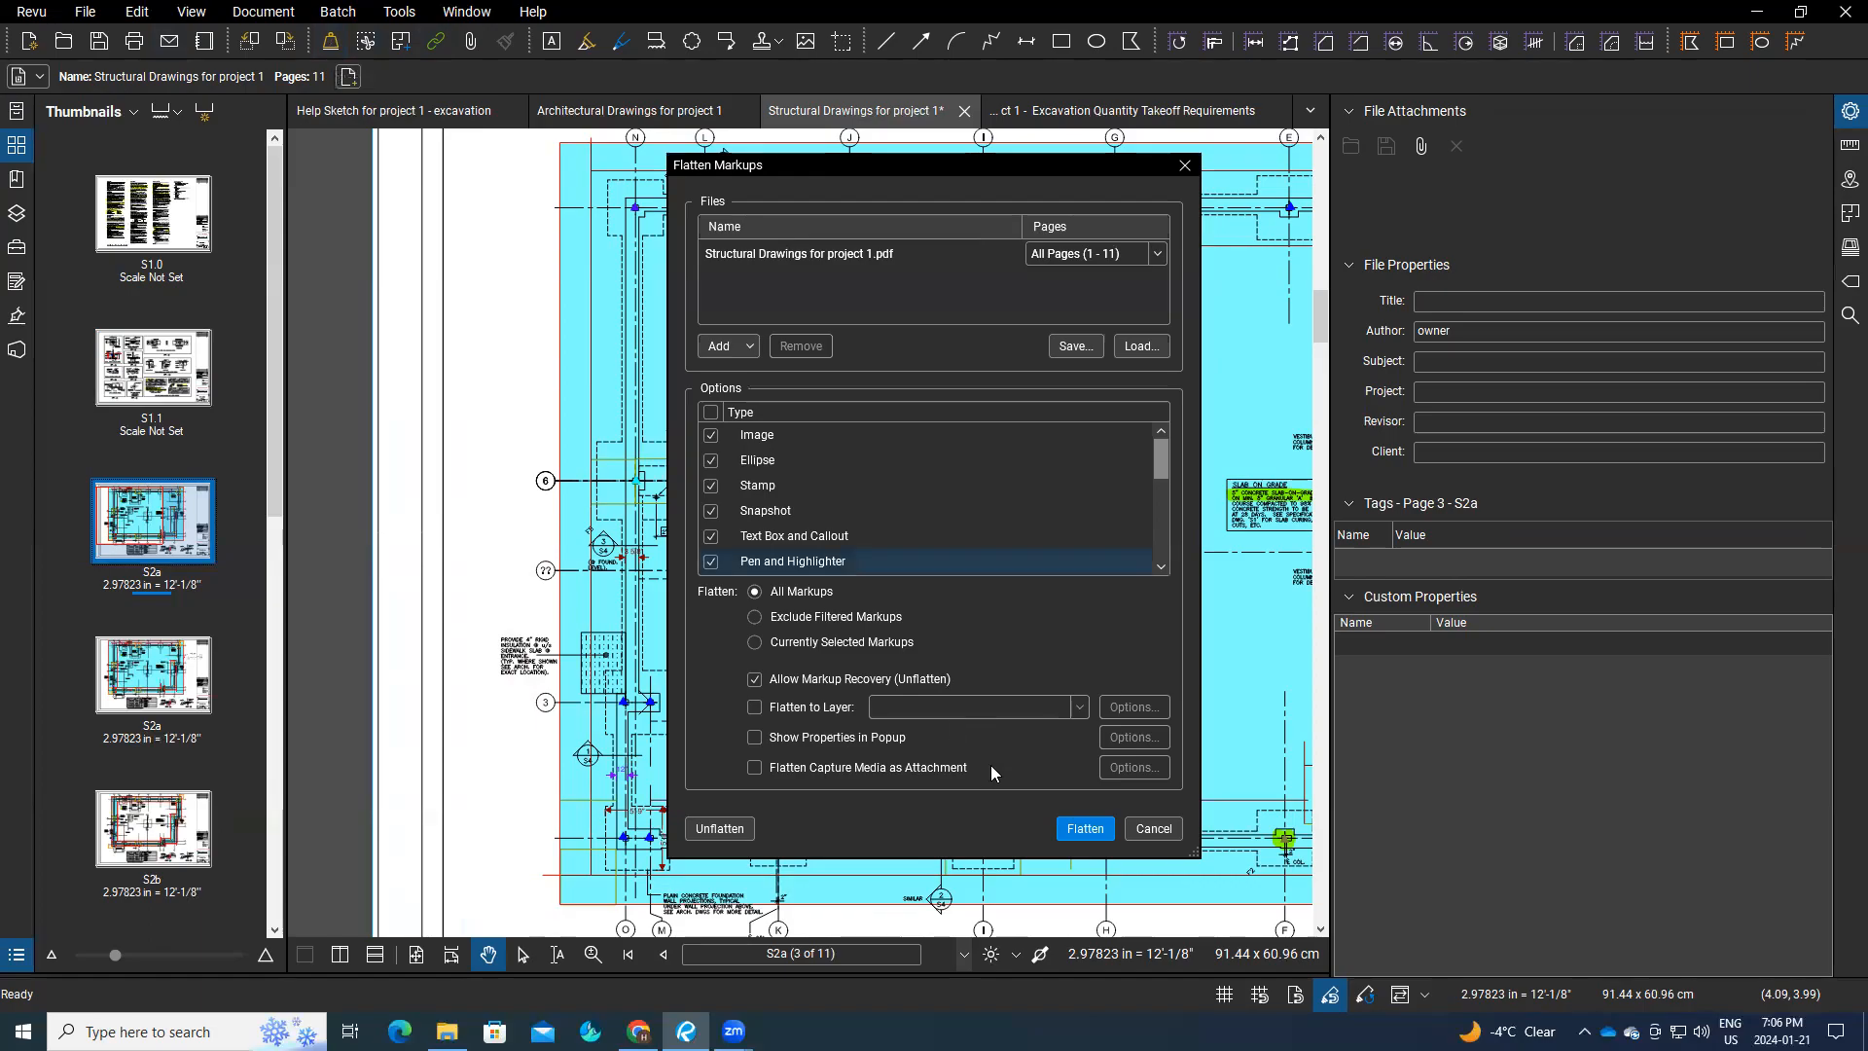
left_click(1083, 829)
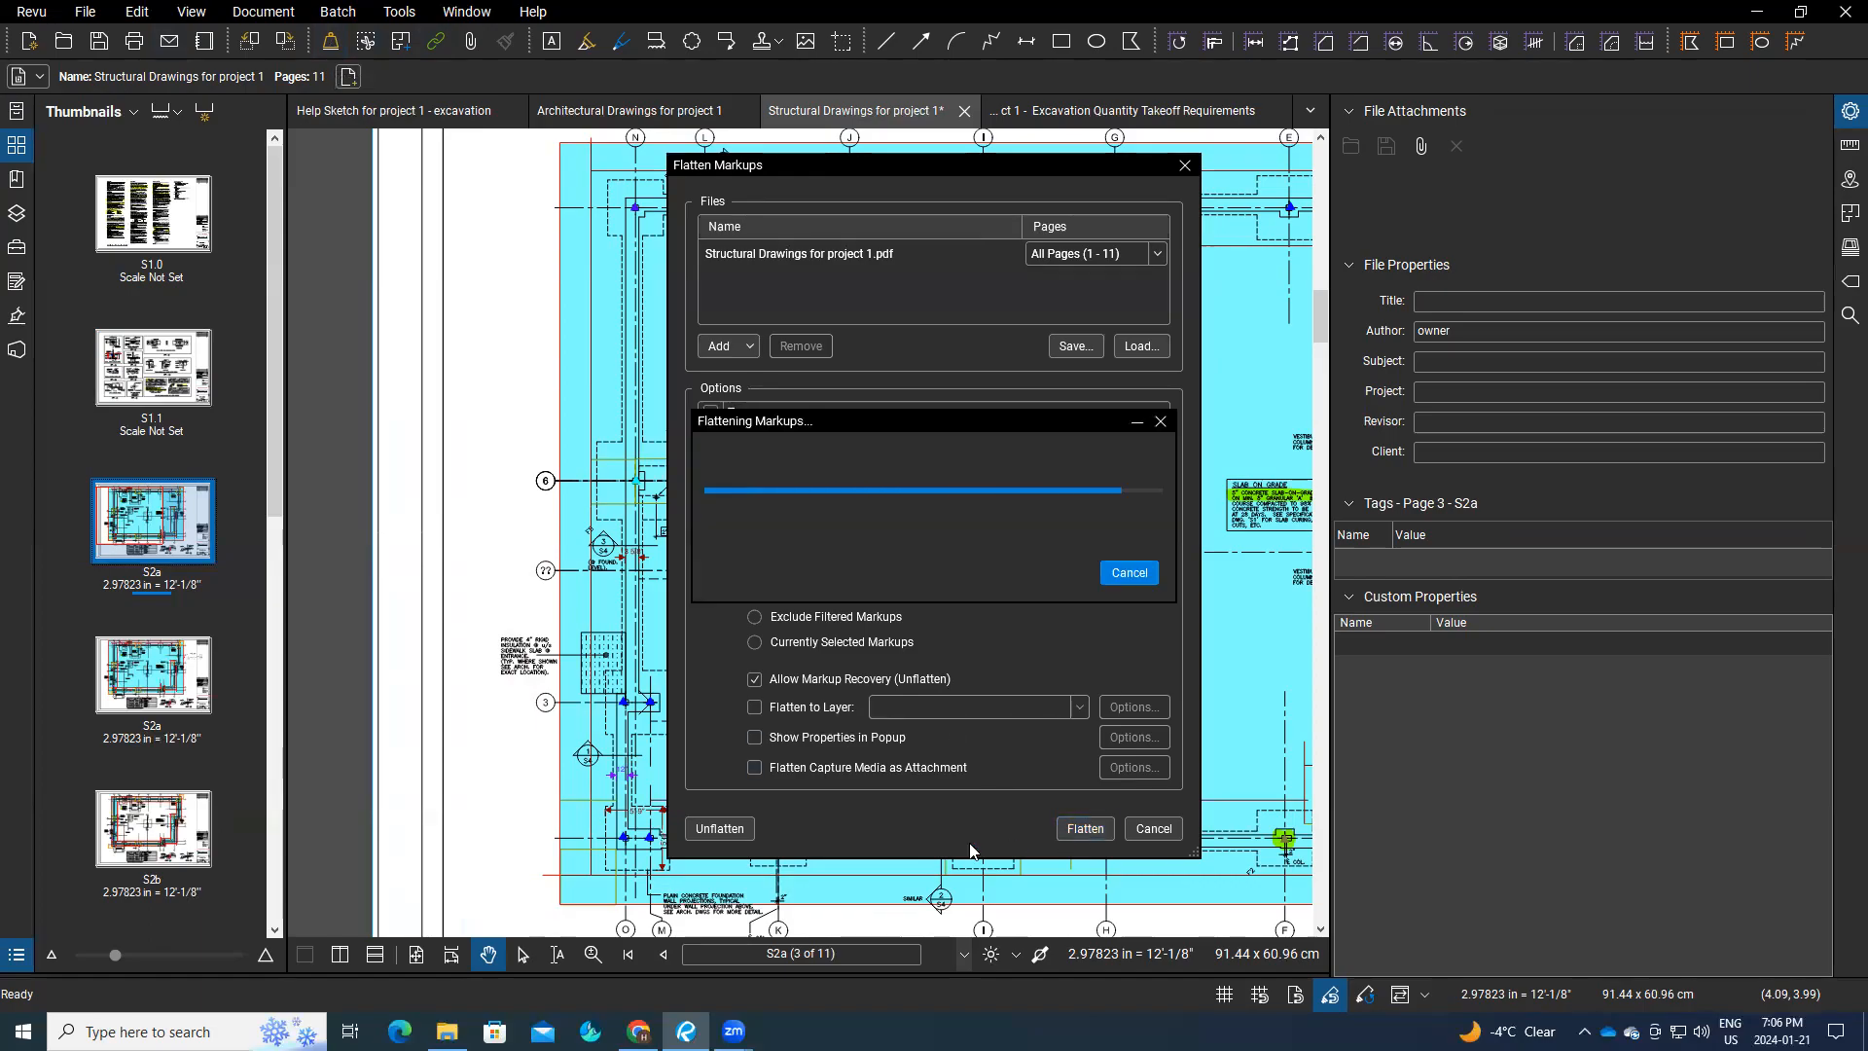
scroll(978, 804, "down", 3)
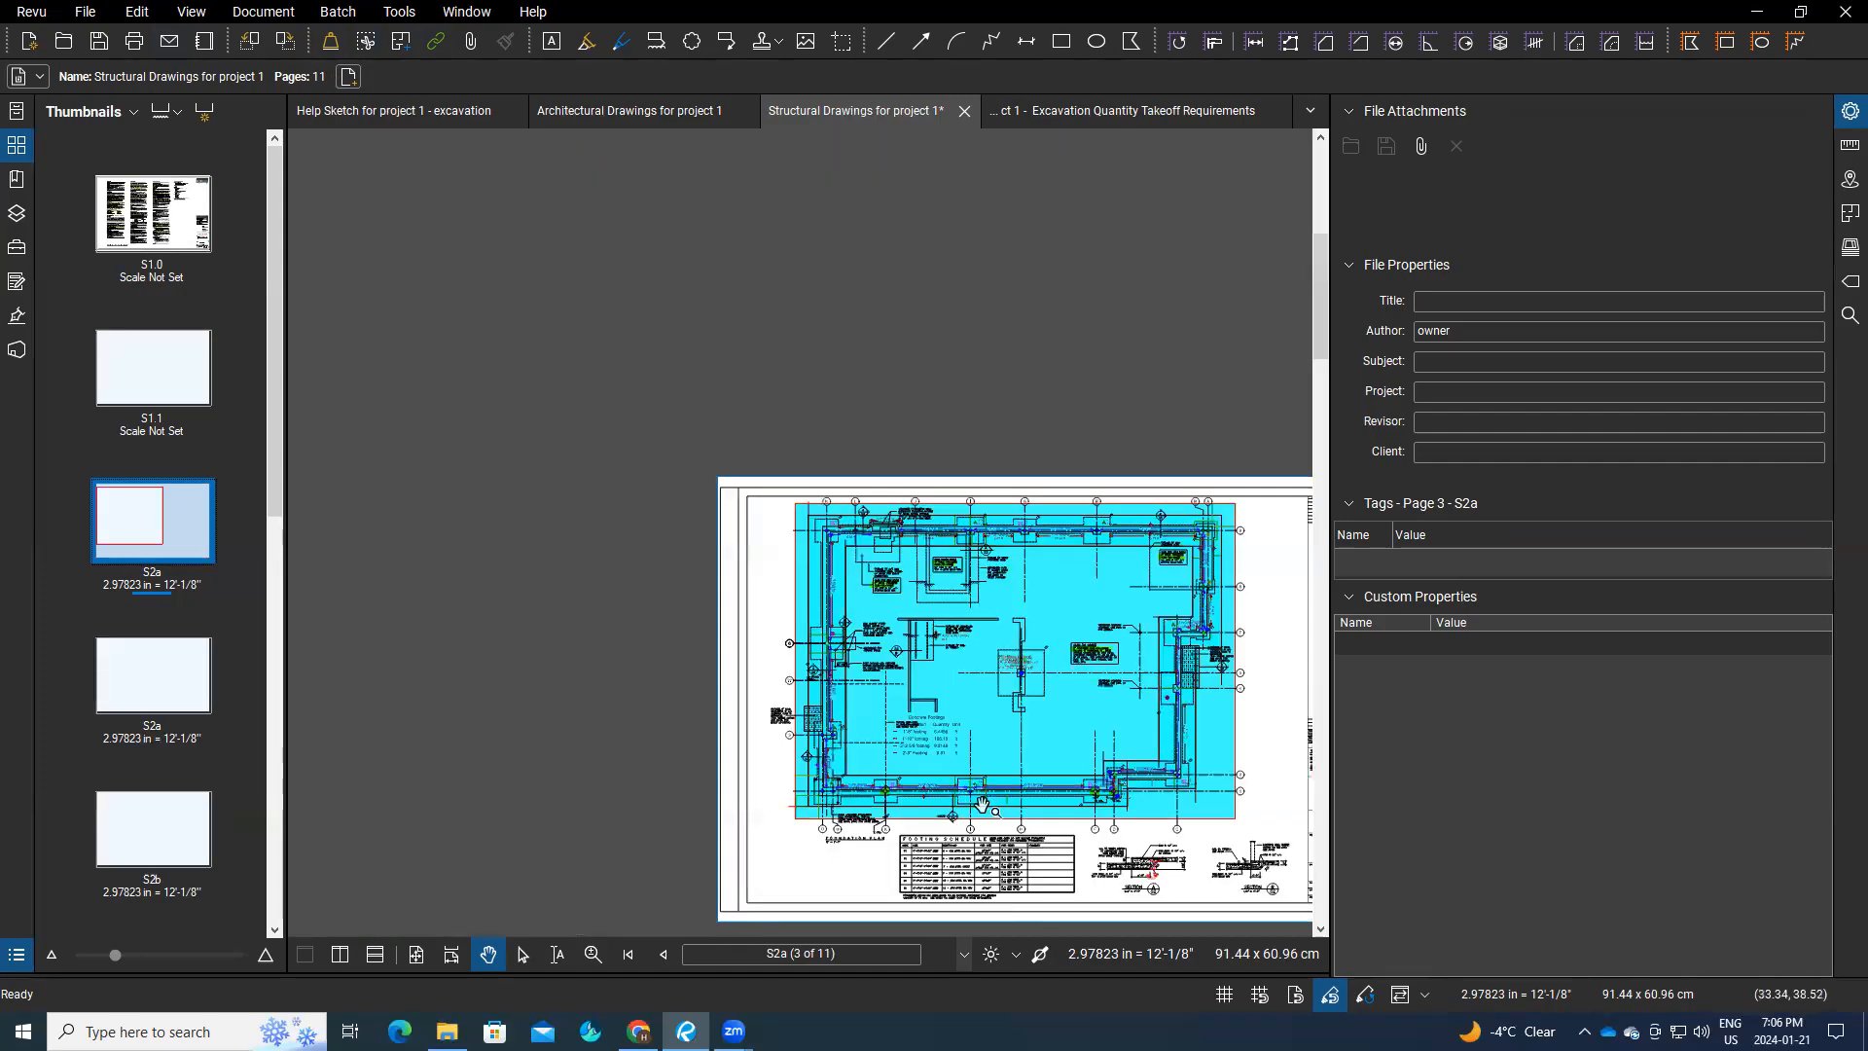
scroll(845, 641, "up", 5)
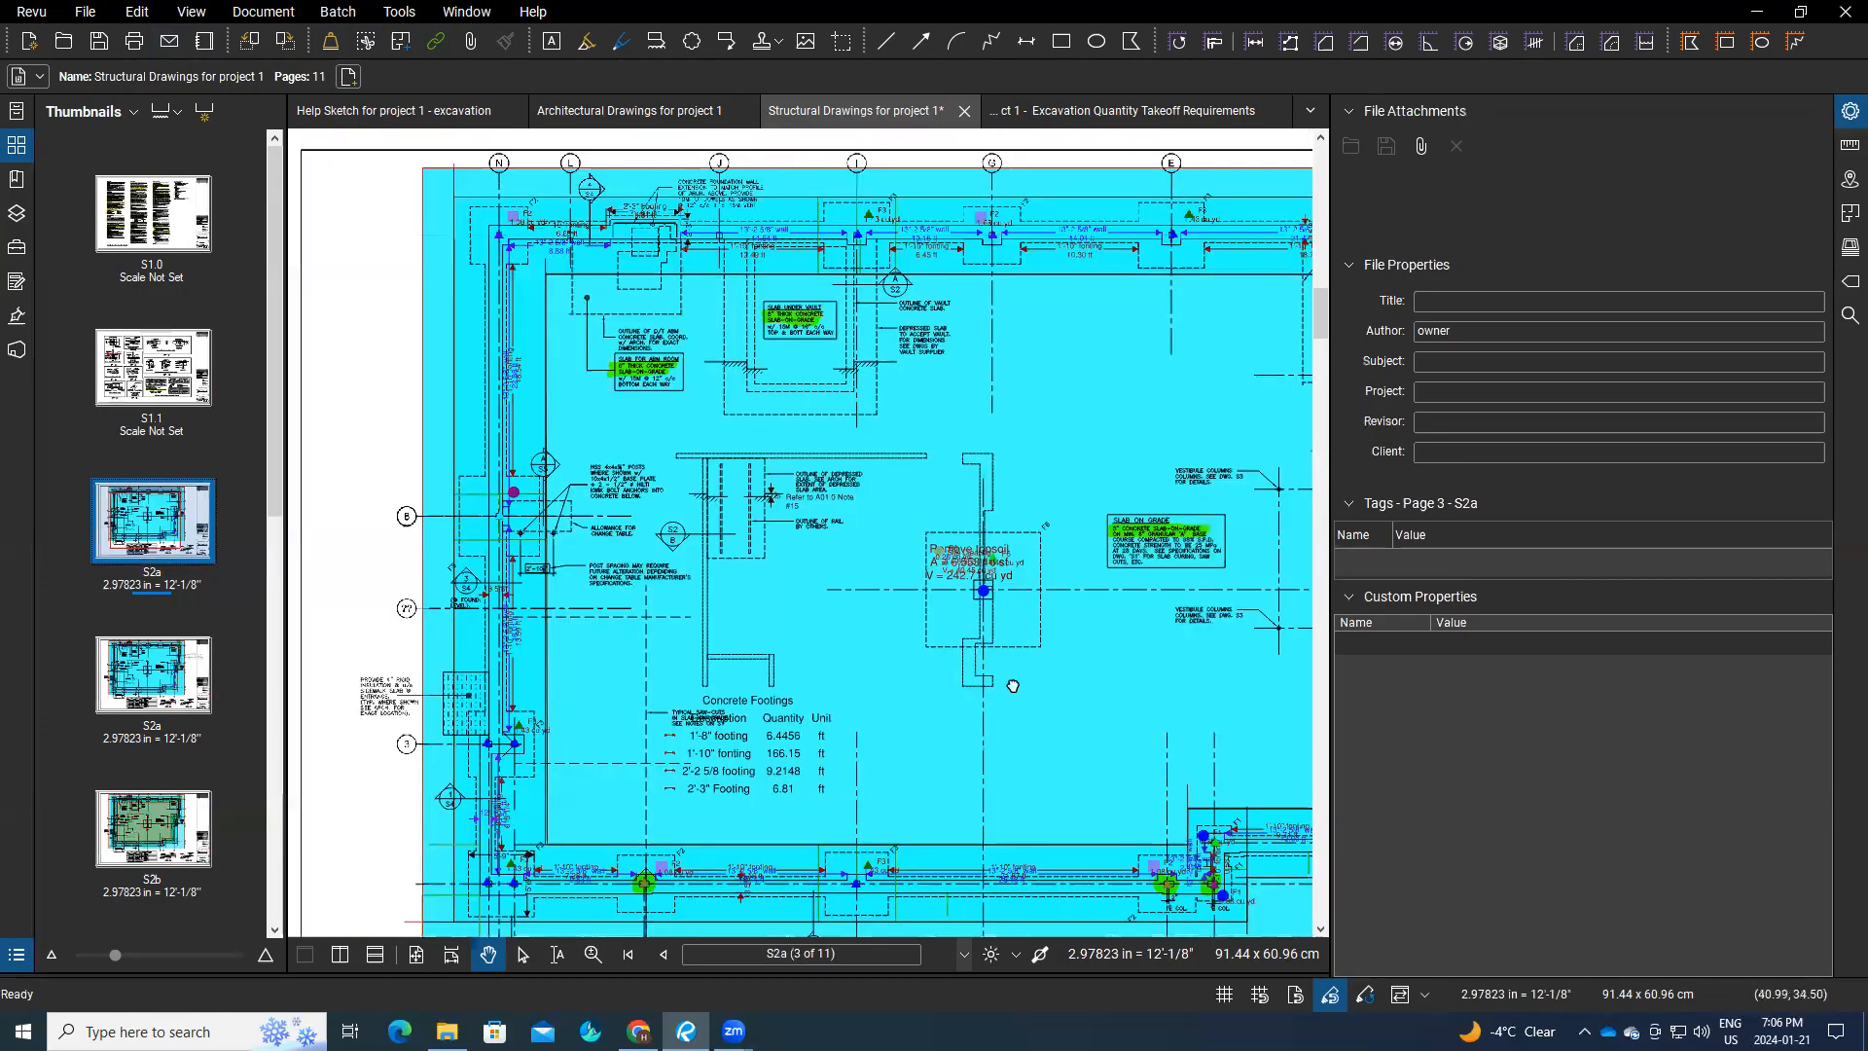
scroll(1013, 686, "down", 1)
scroll(963, 716, "right", 3)
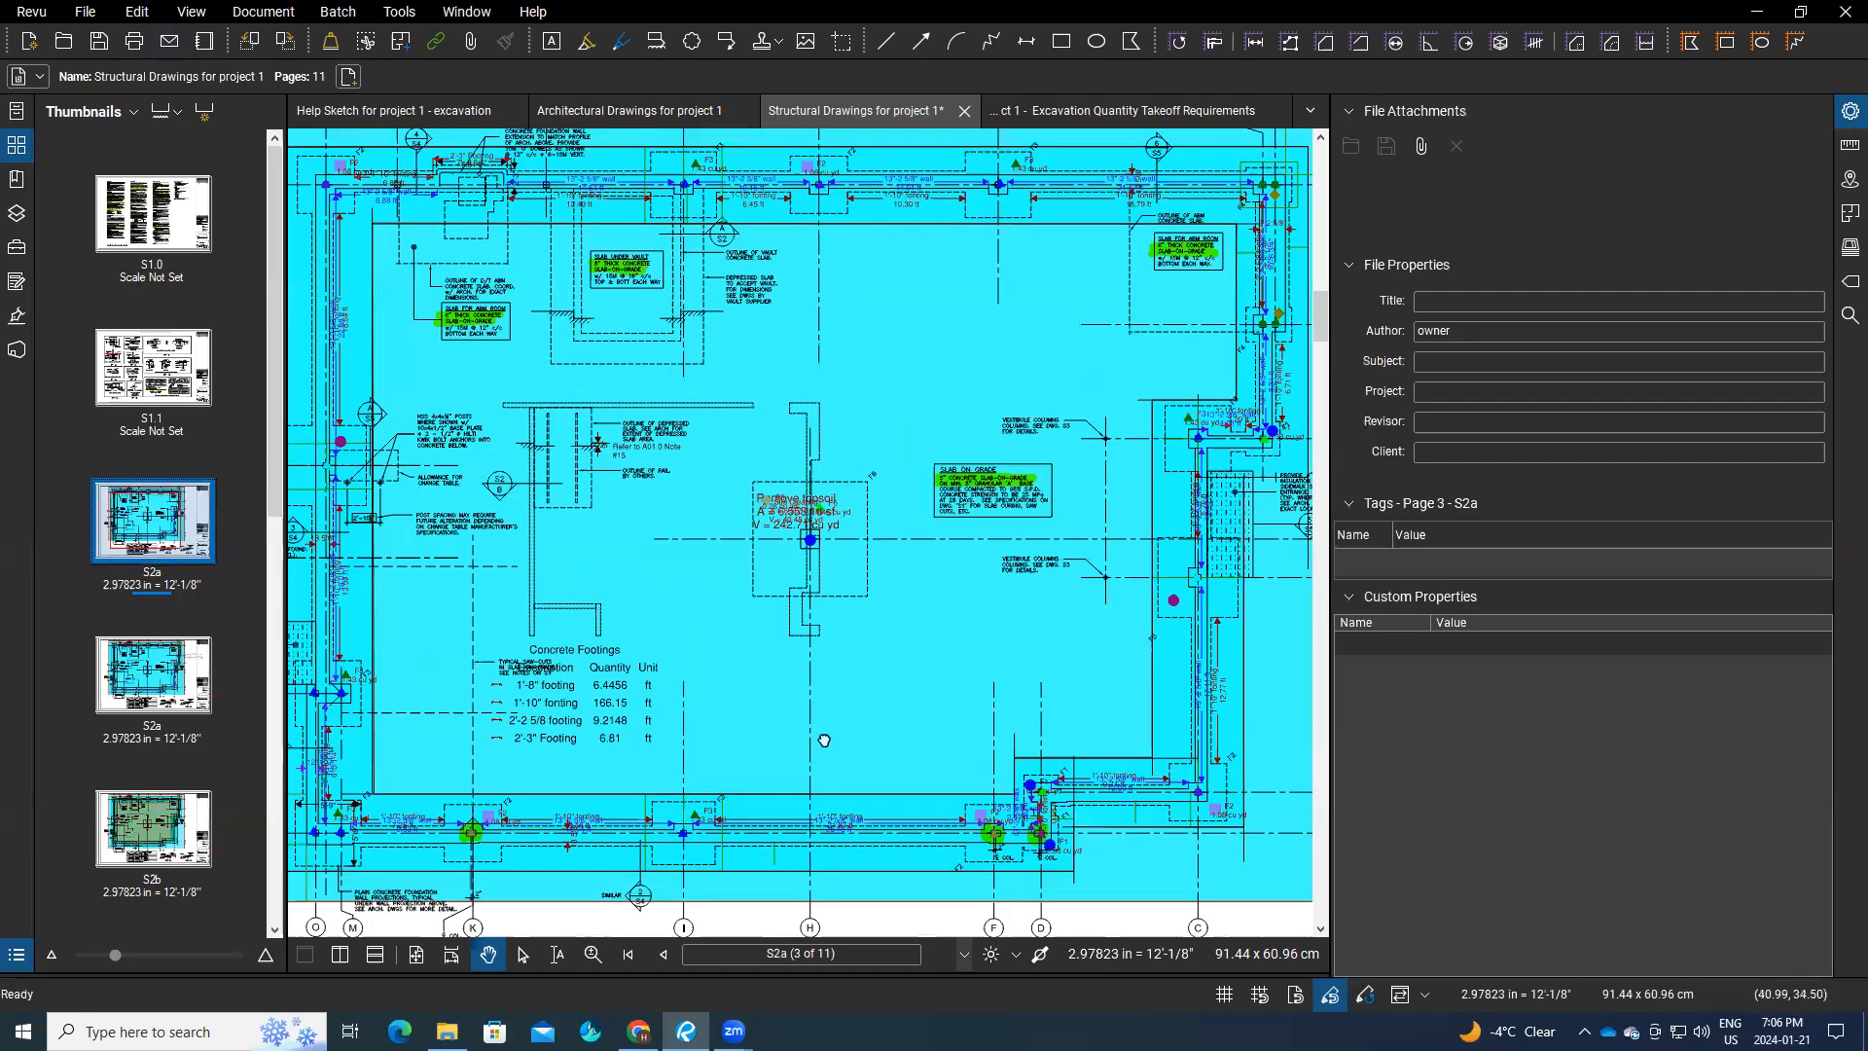
scroll(814, 737, "up", 1)
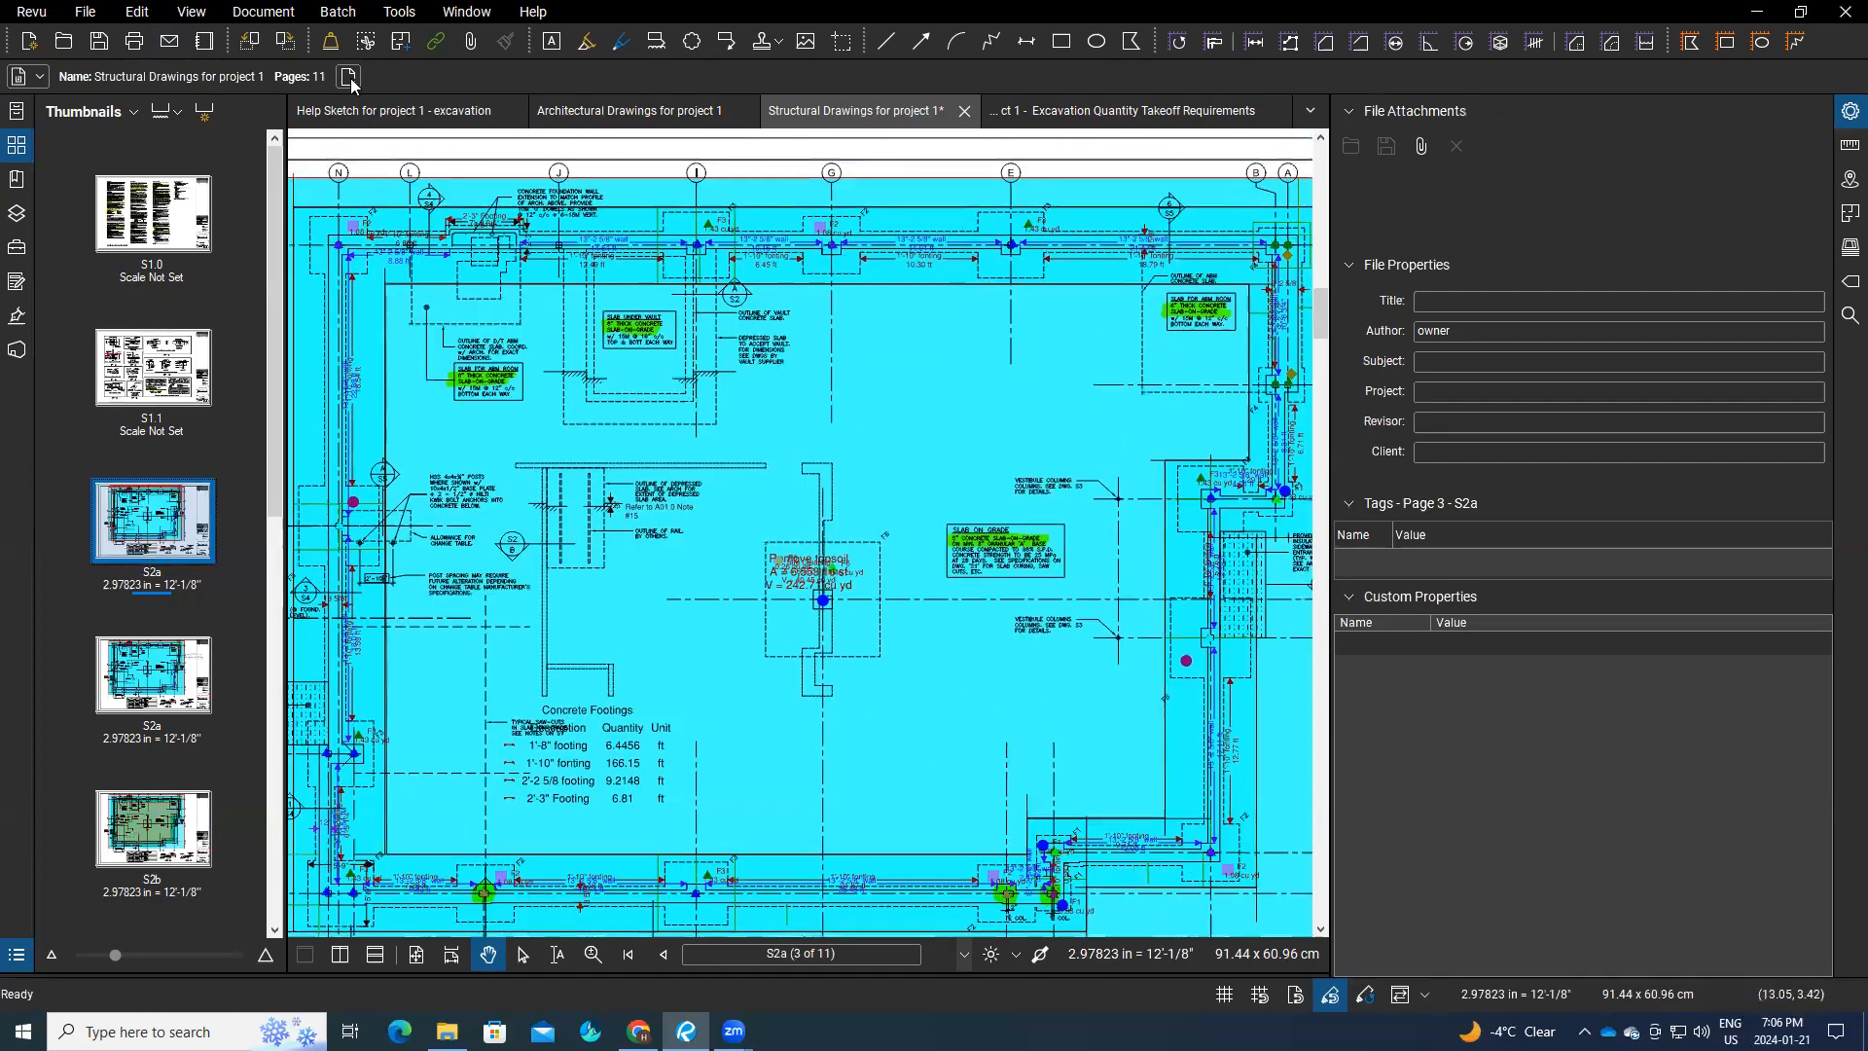
Step: Unflatten the markups in the structural drawings file across all pages
left_click(330, 44)
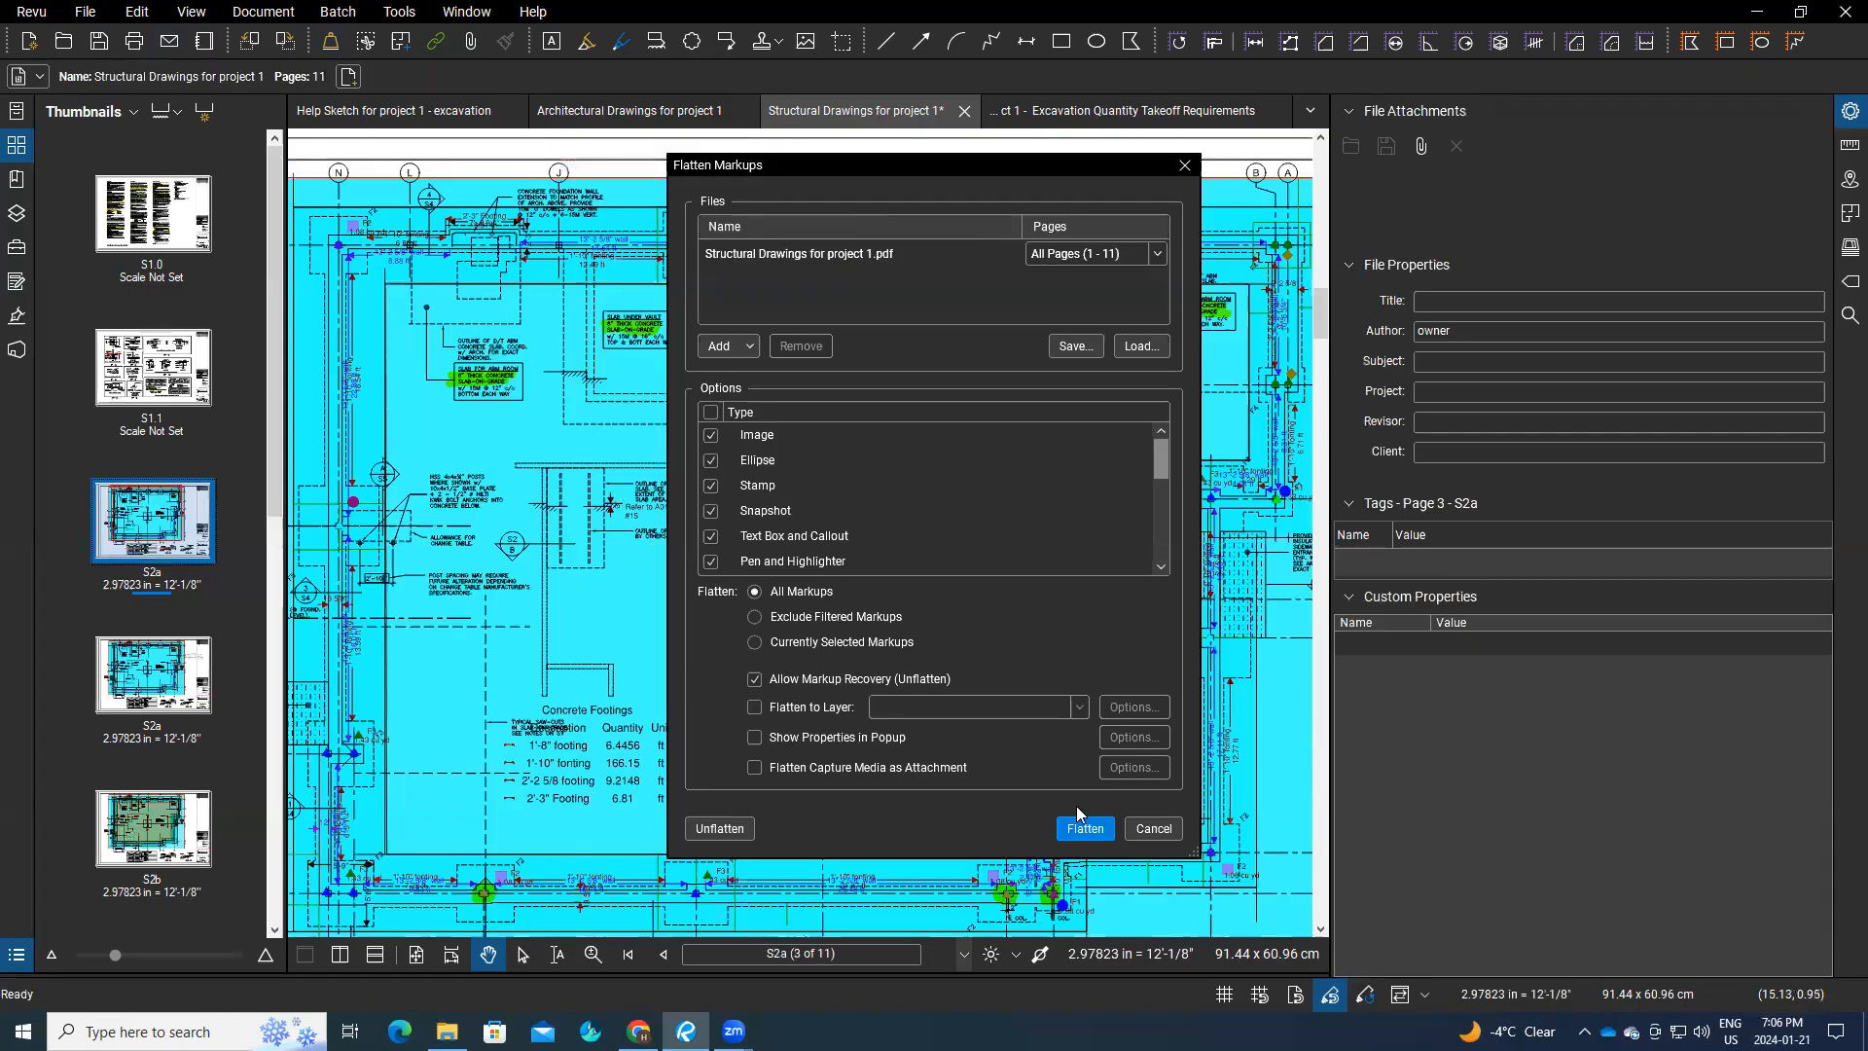
left_click(725, 827)
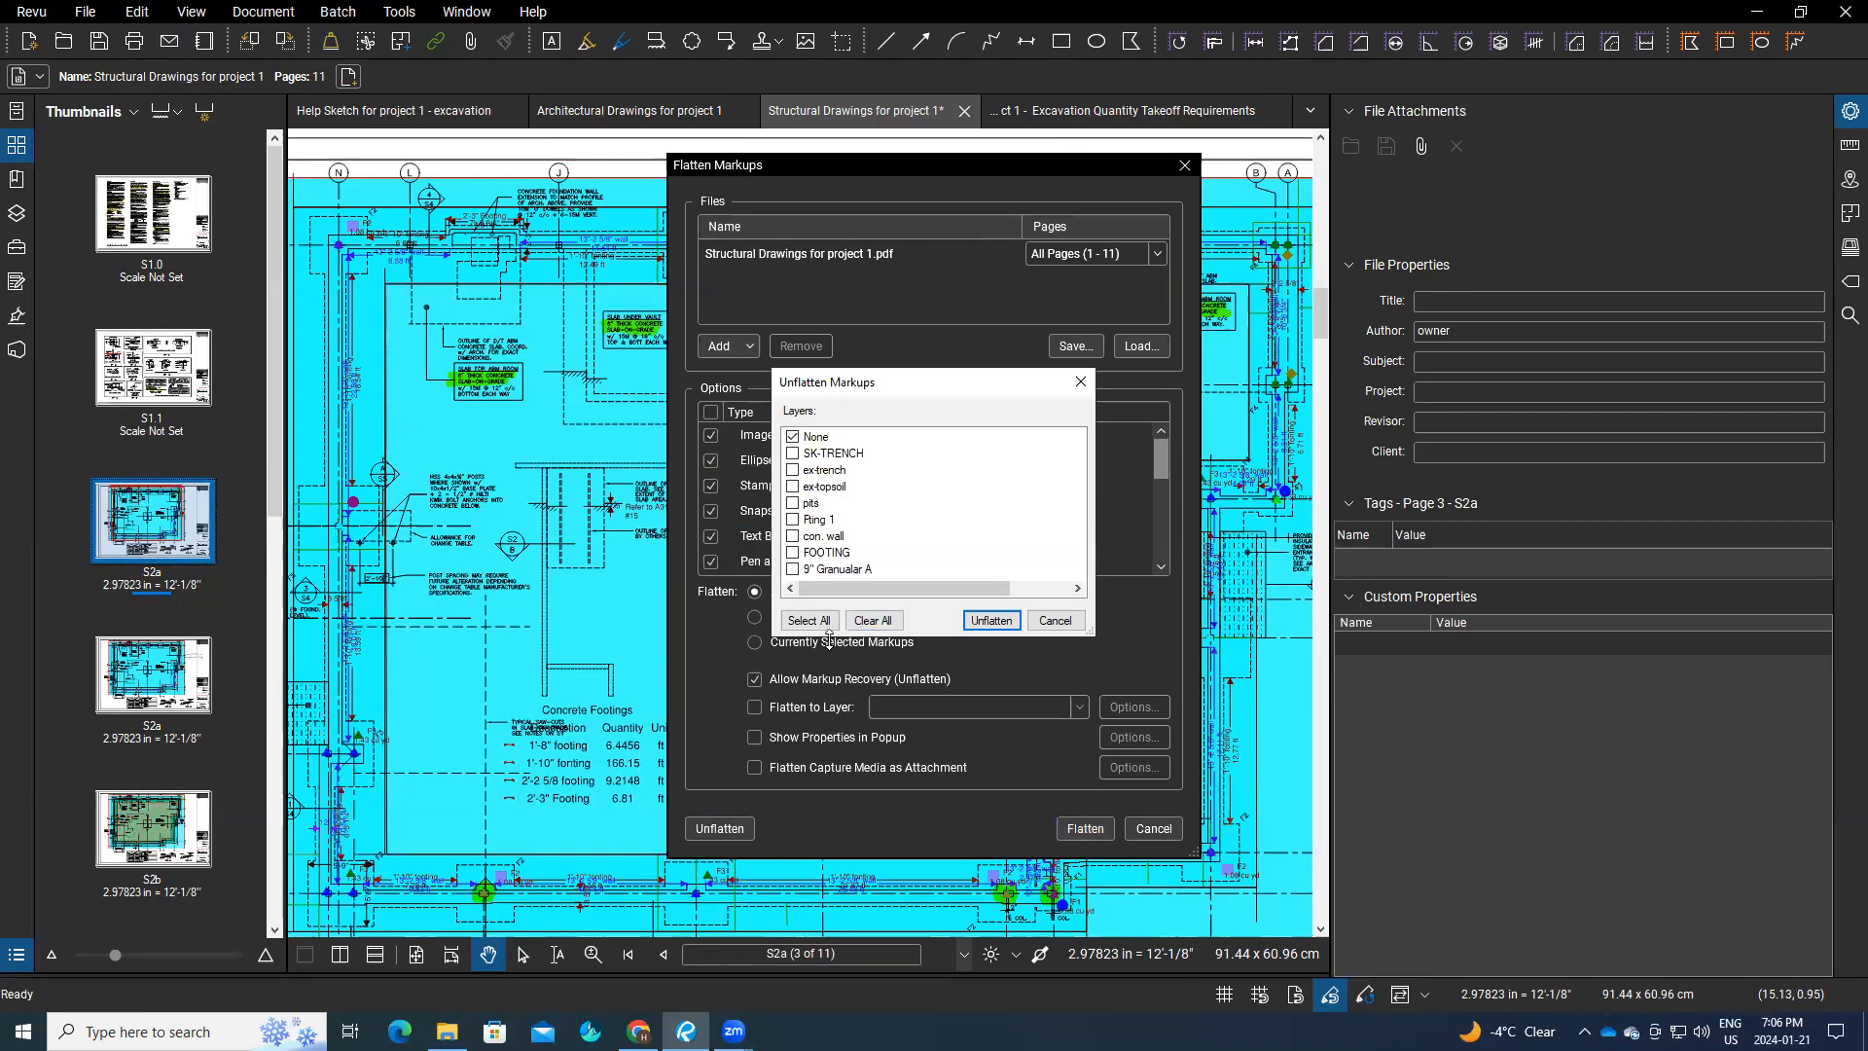
left_click(993, 621)
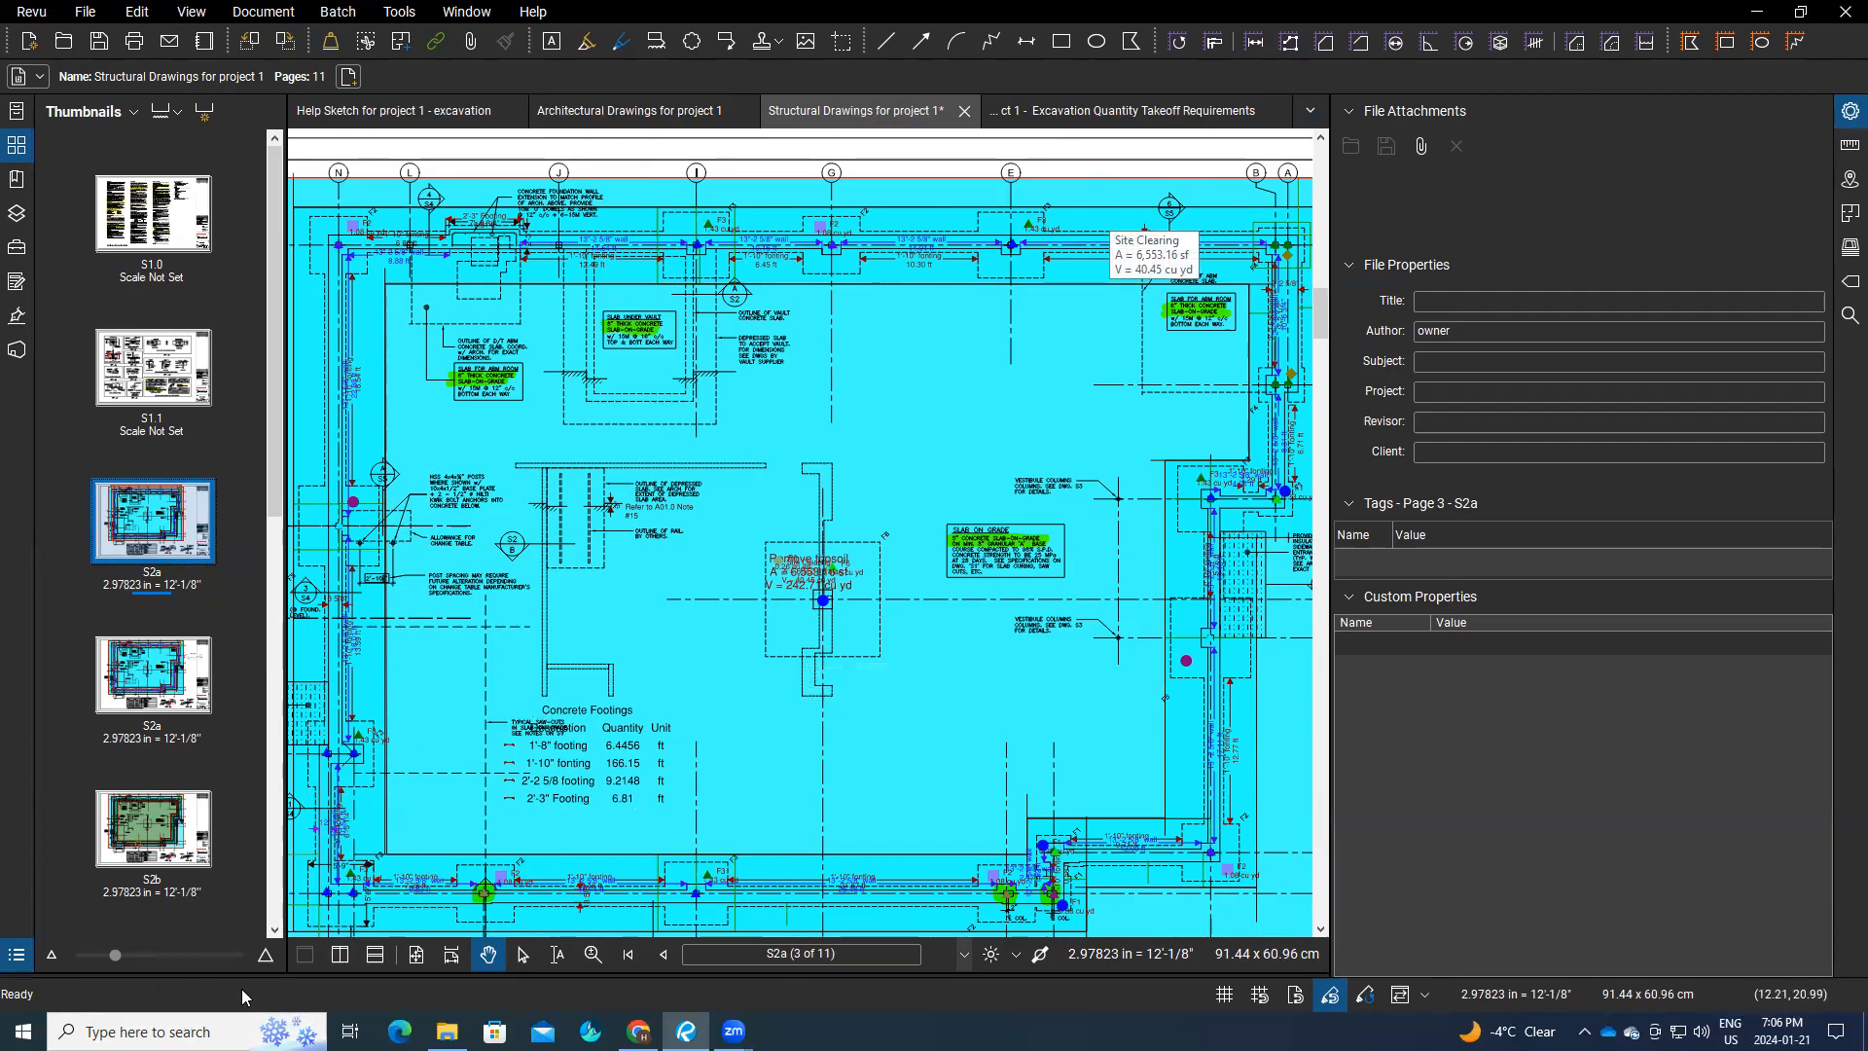
Step: Show the Markups List and turn on its list filter
left_click(7, 957)
scroll(535, 911, "up", 5)
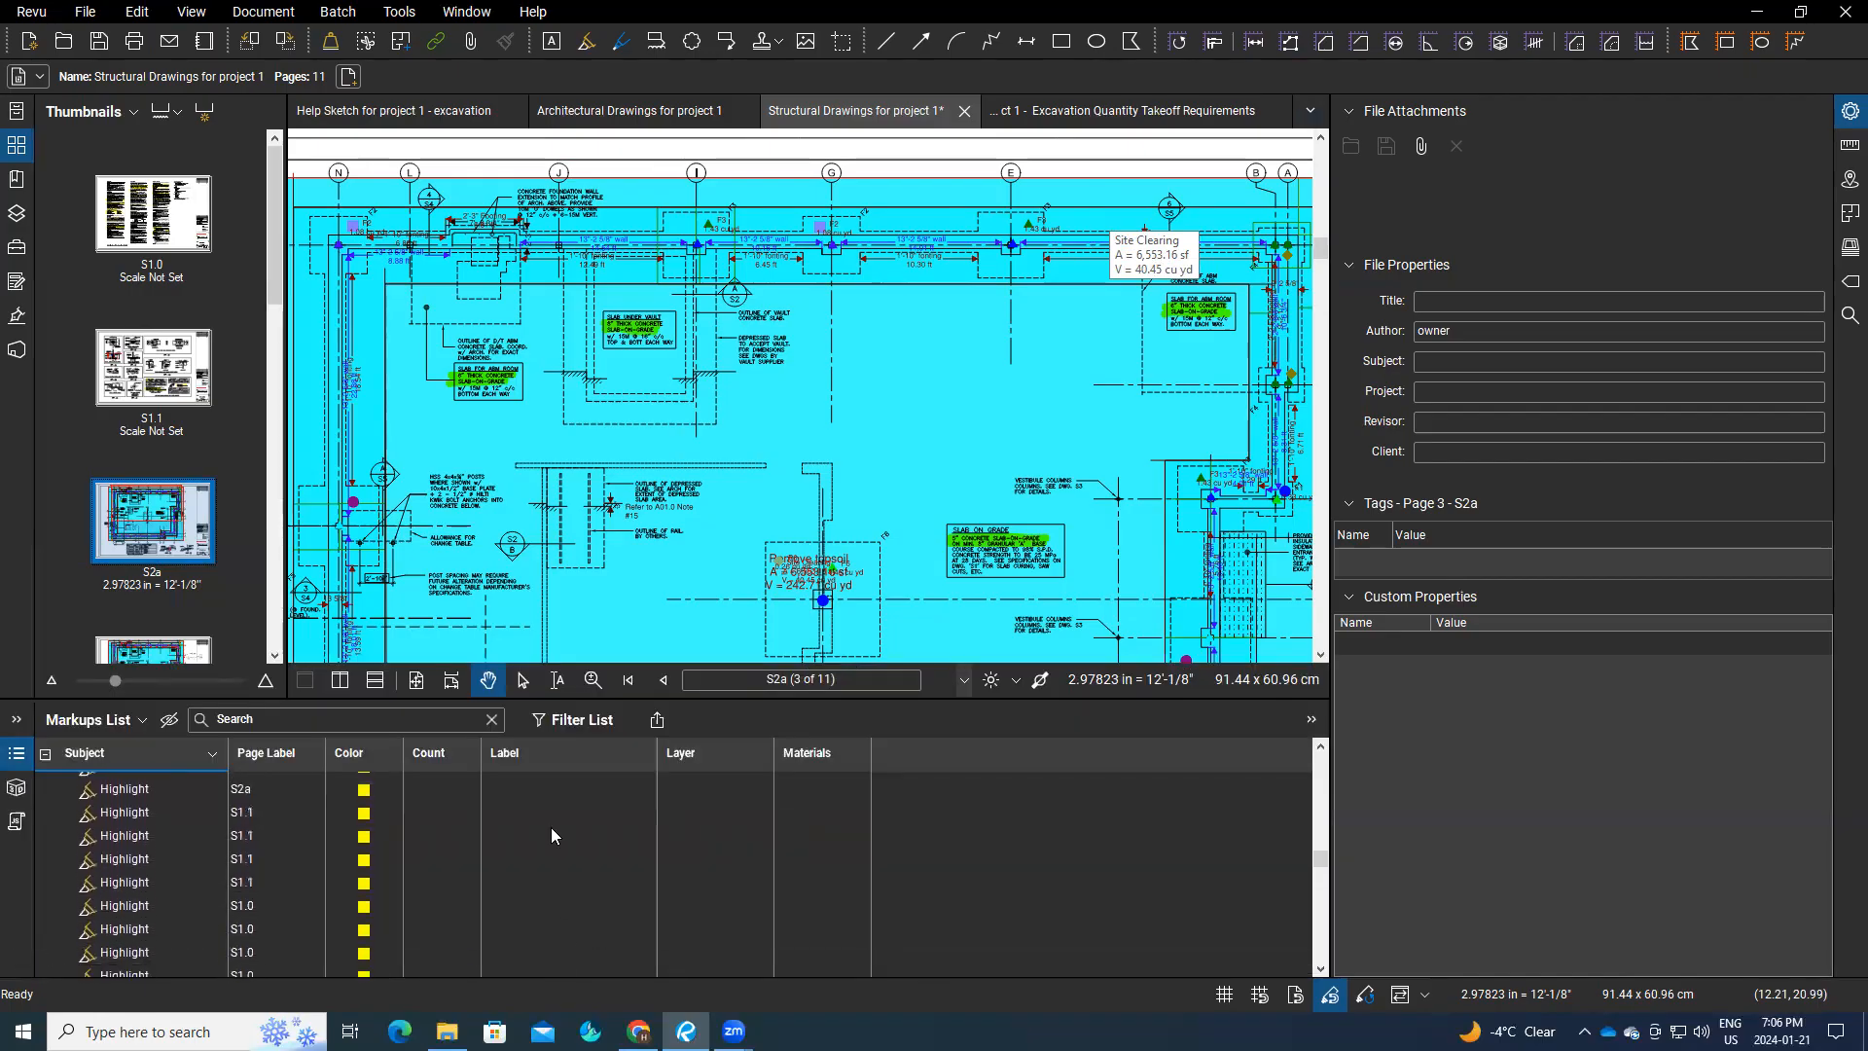
left_click(566, 722)
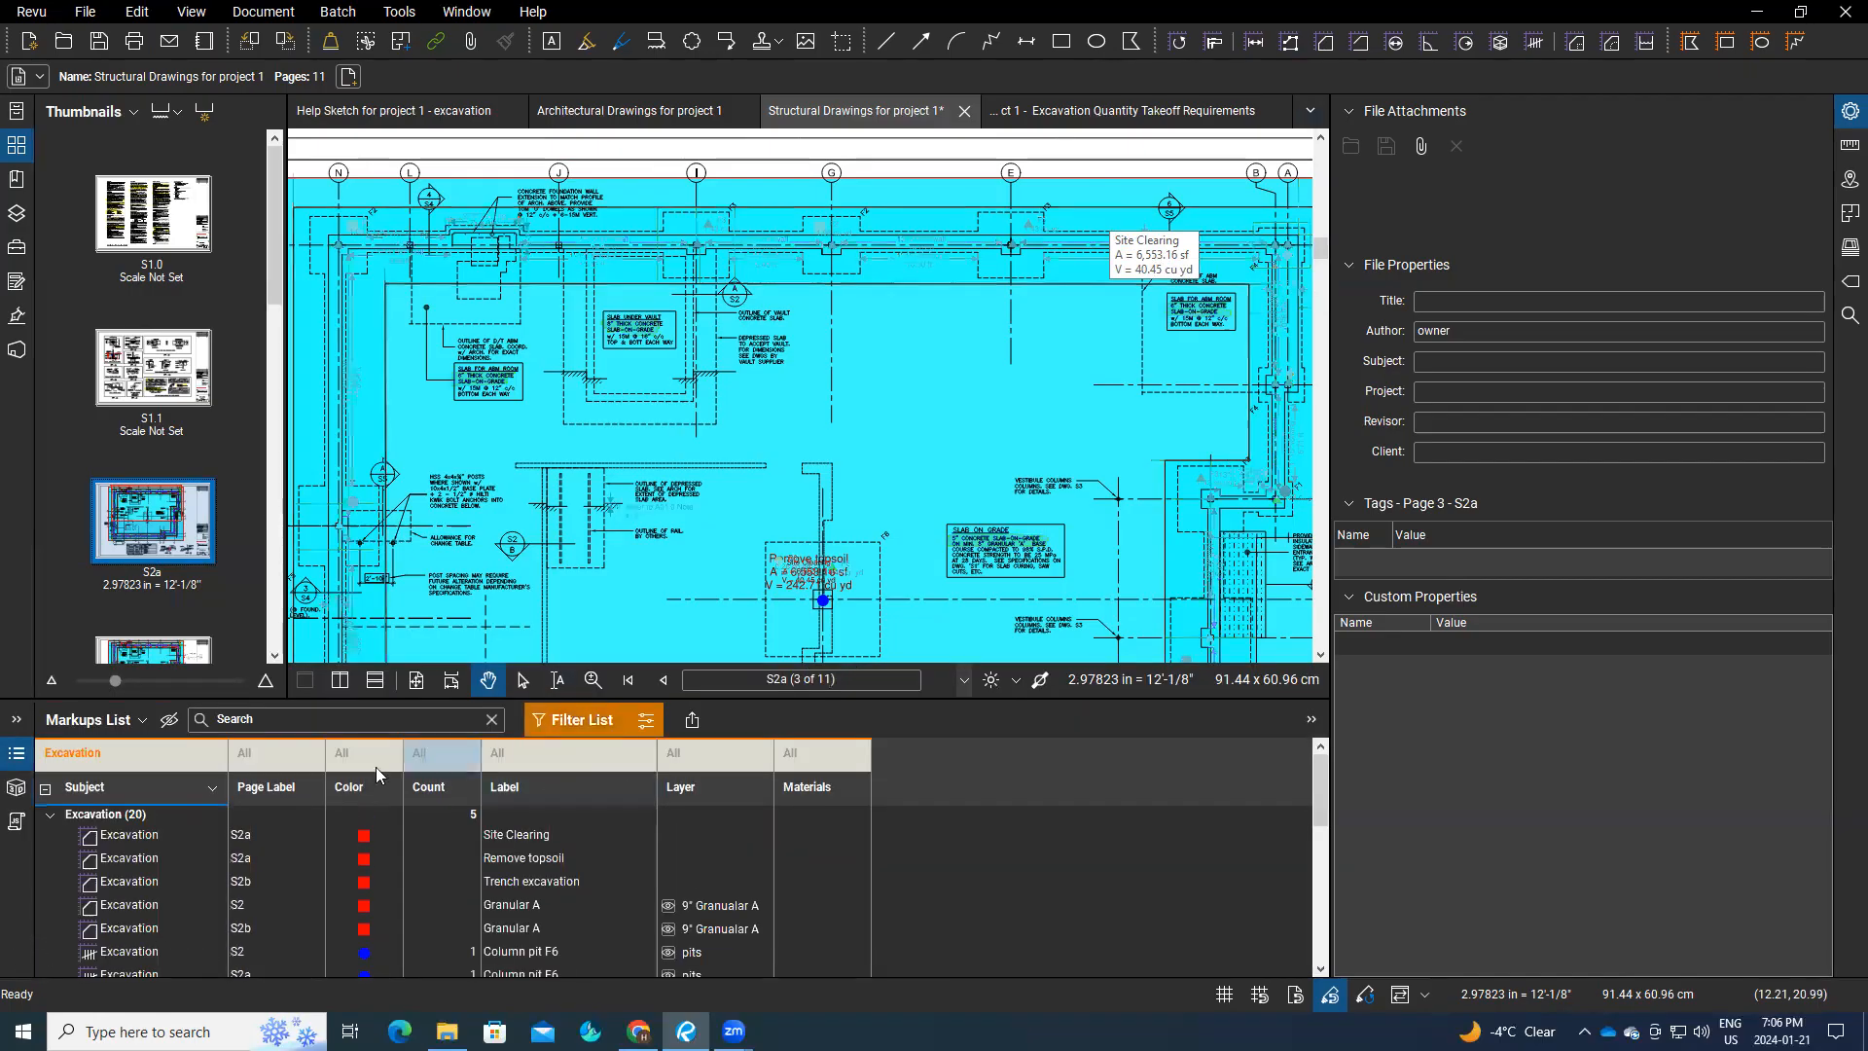
Step: Clear the Excavation subject filter and browse the unfiltered text box markups
left_click(101, 754)
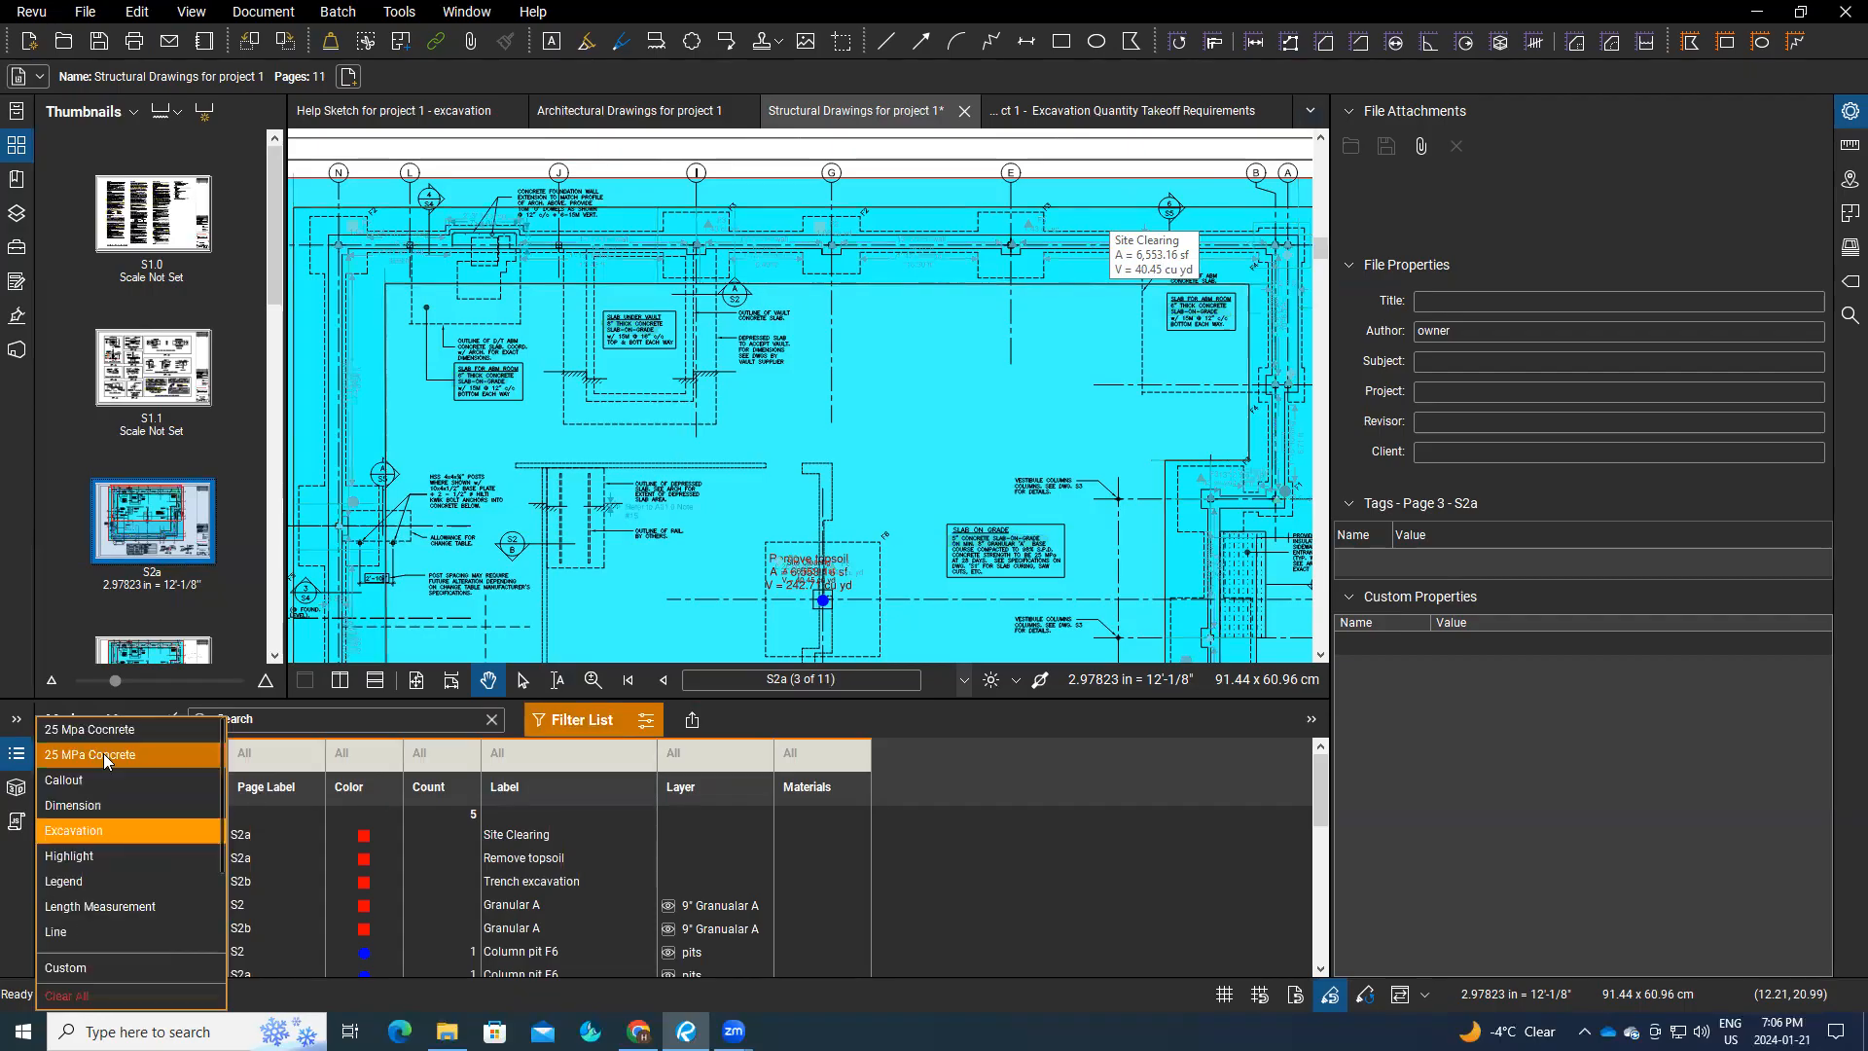
left_click(94, 833)
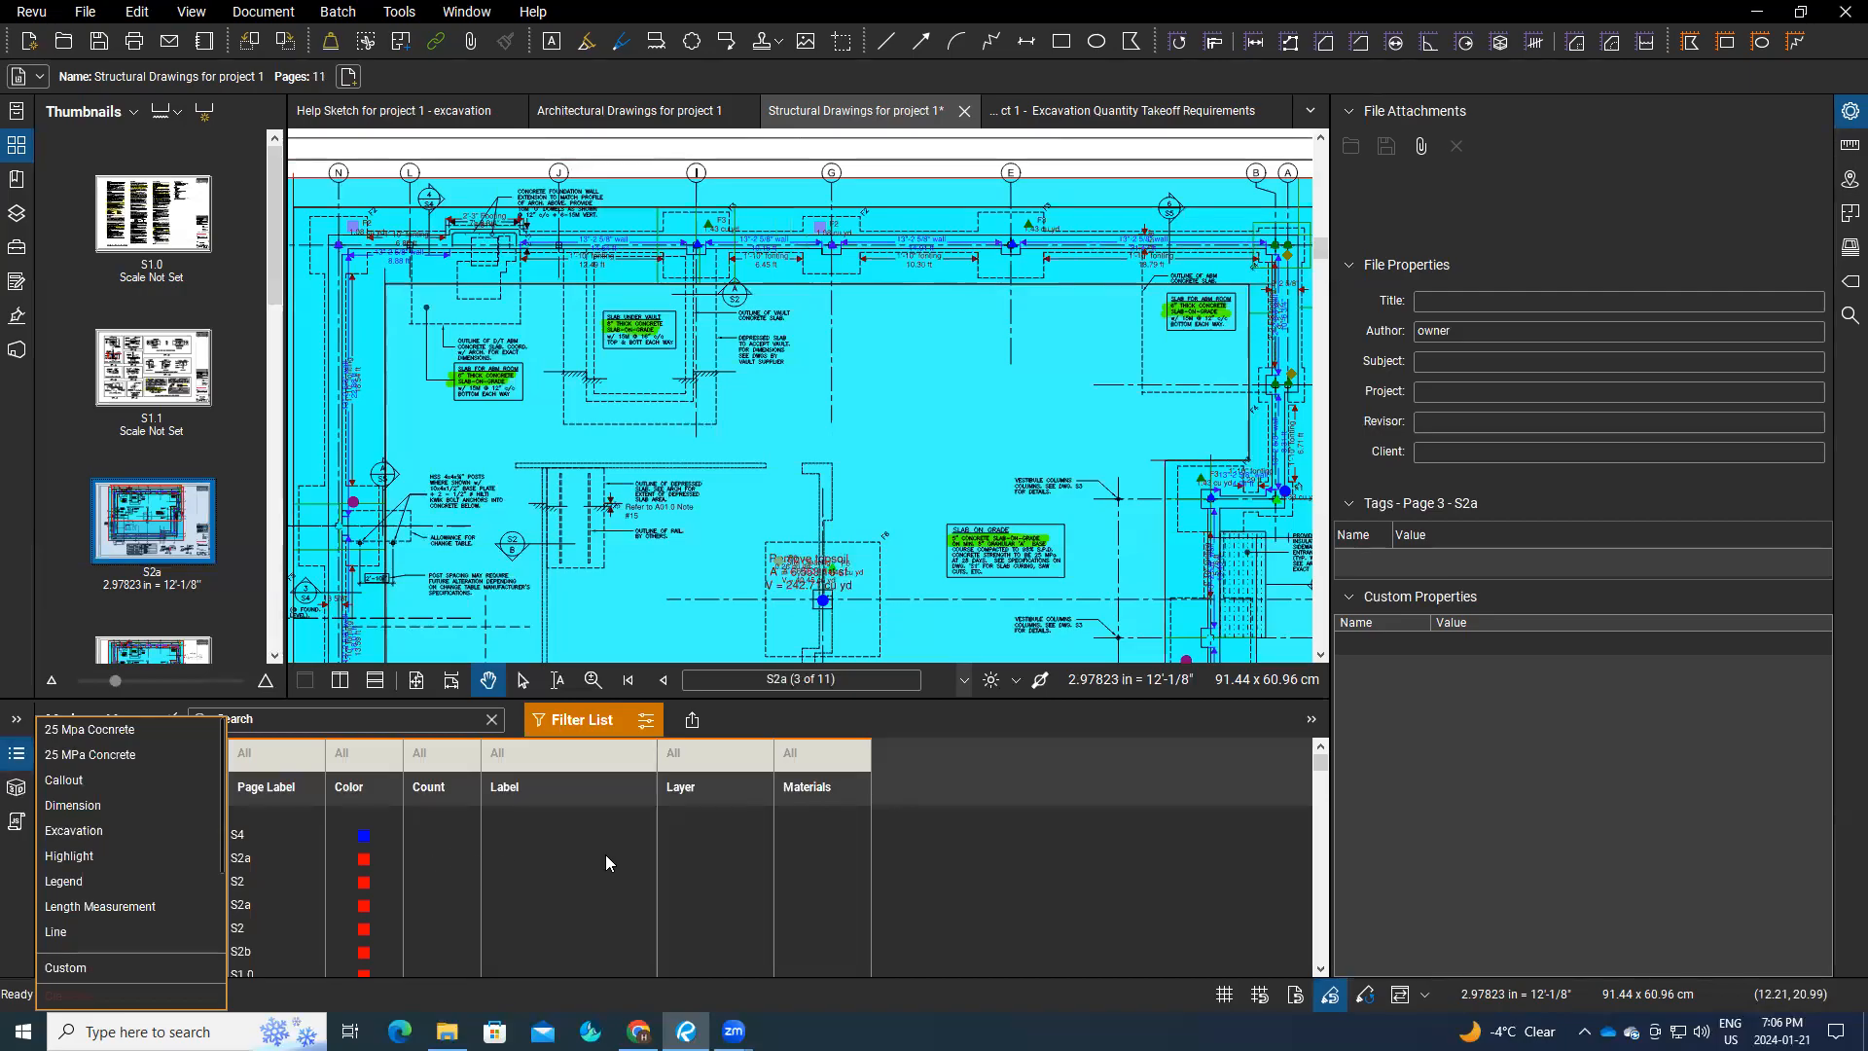
left_click(456, 862)
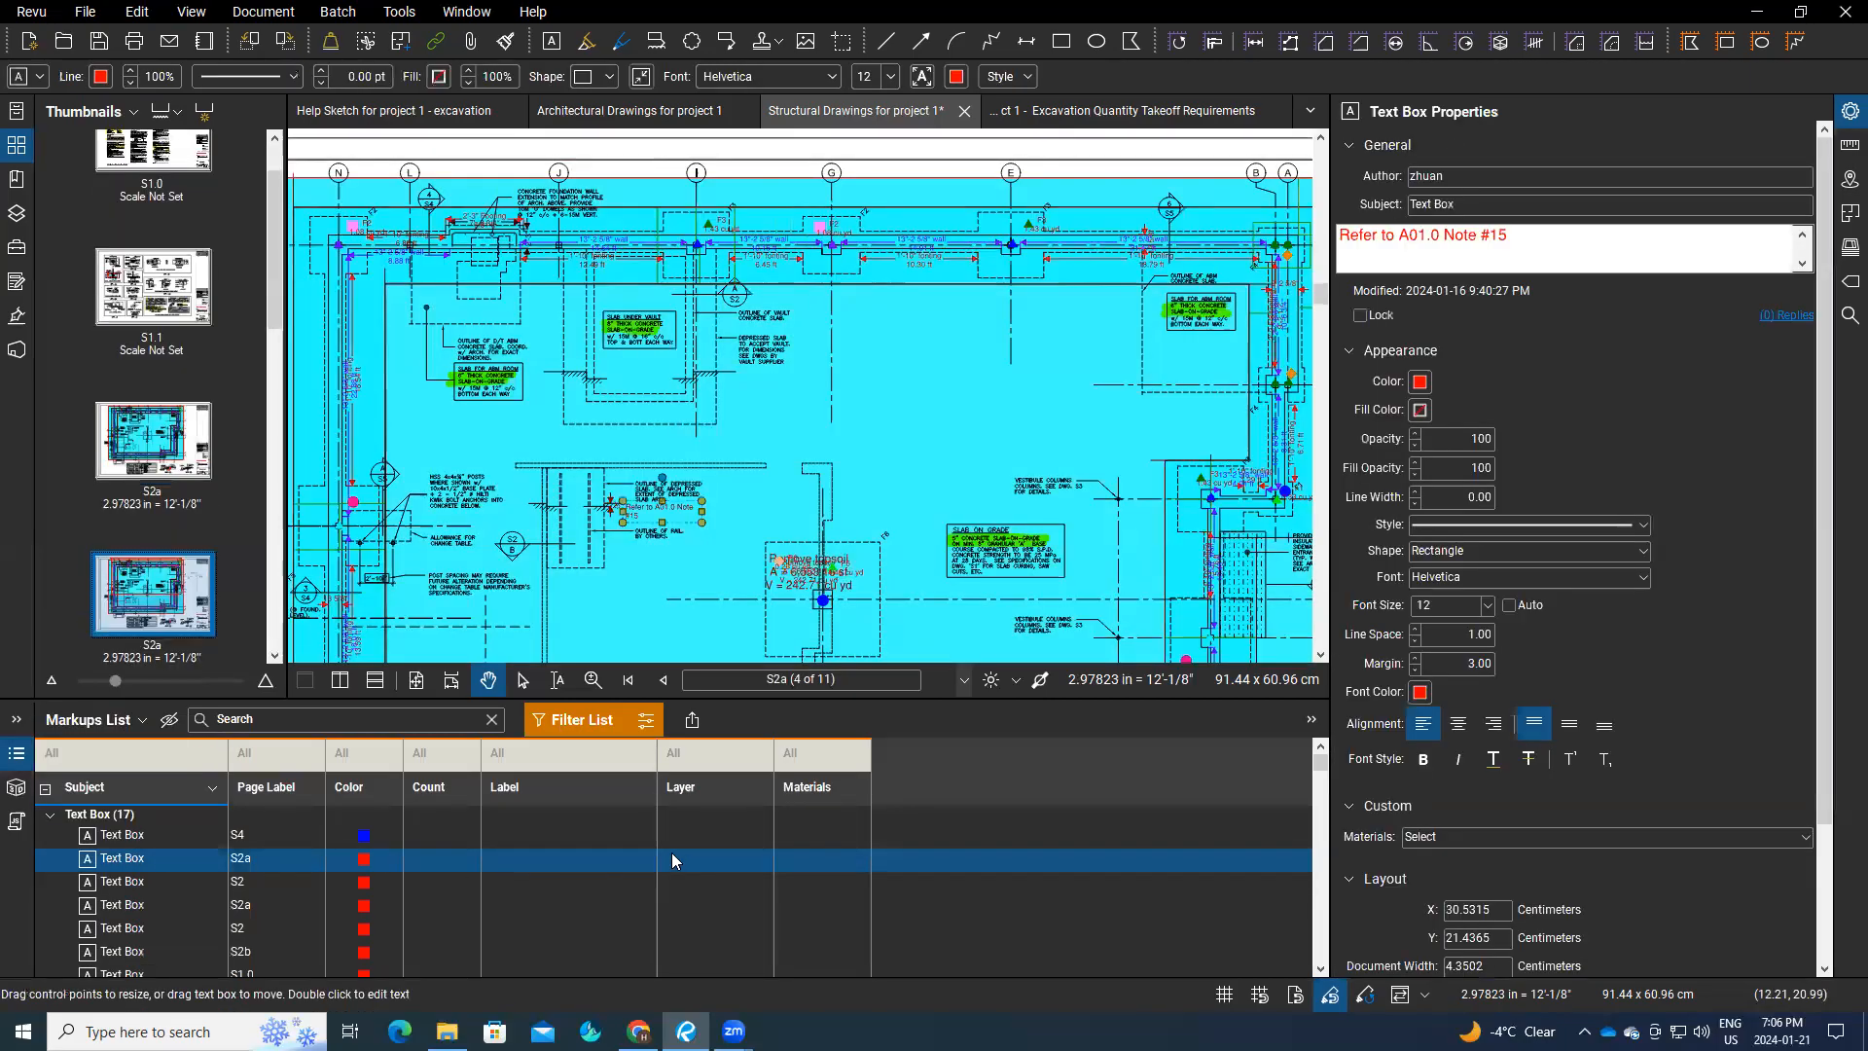
scroll(675, 851, "down", 10)
scroll(676, 851, "up", 5)
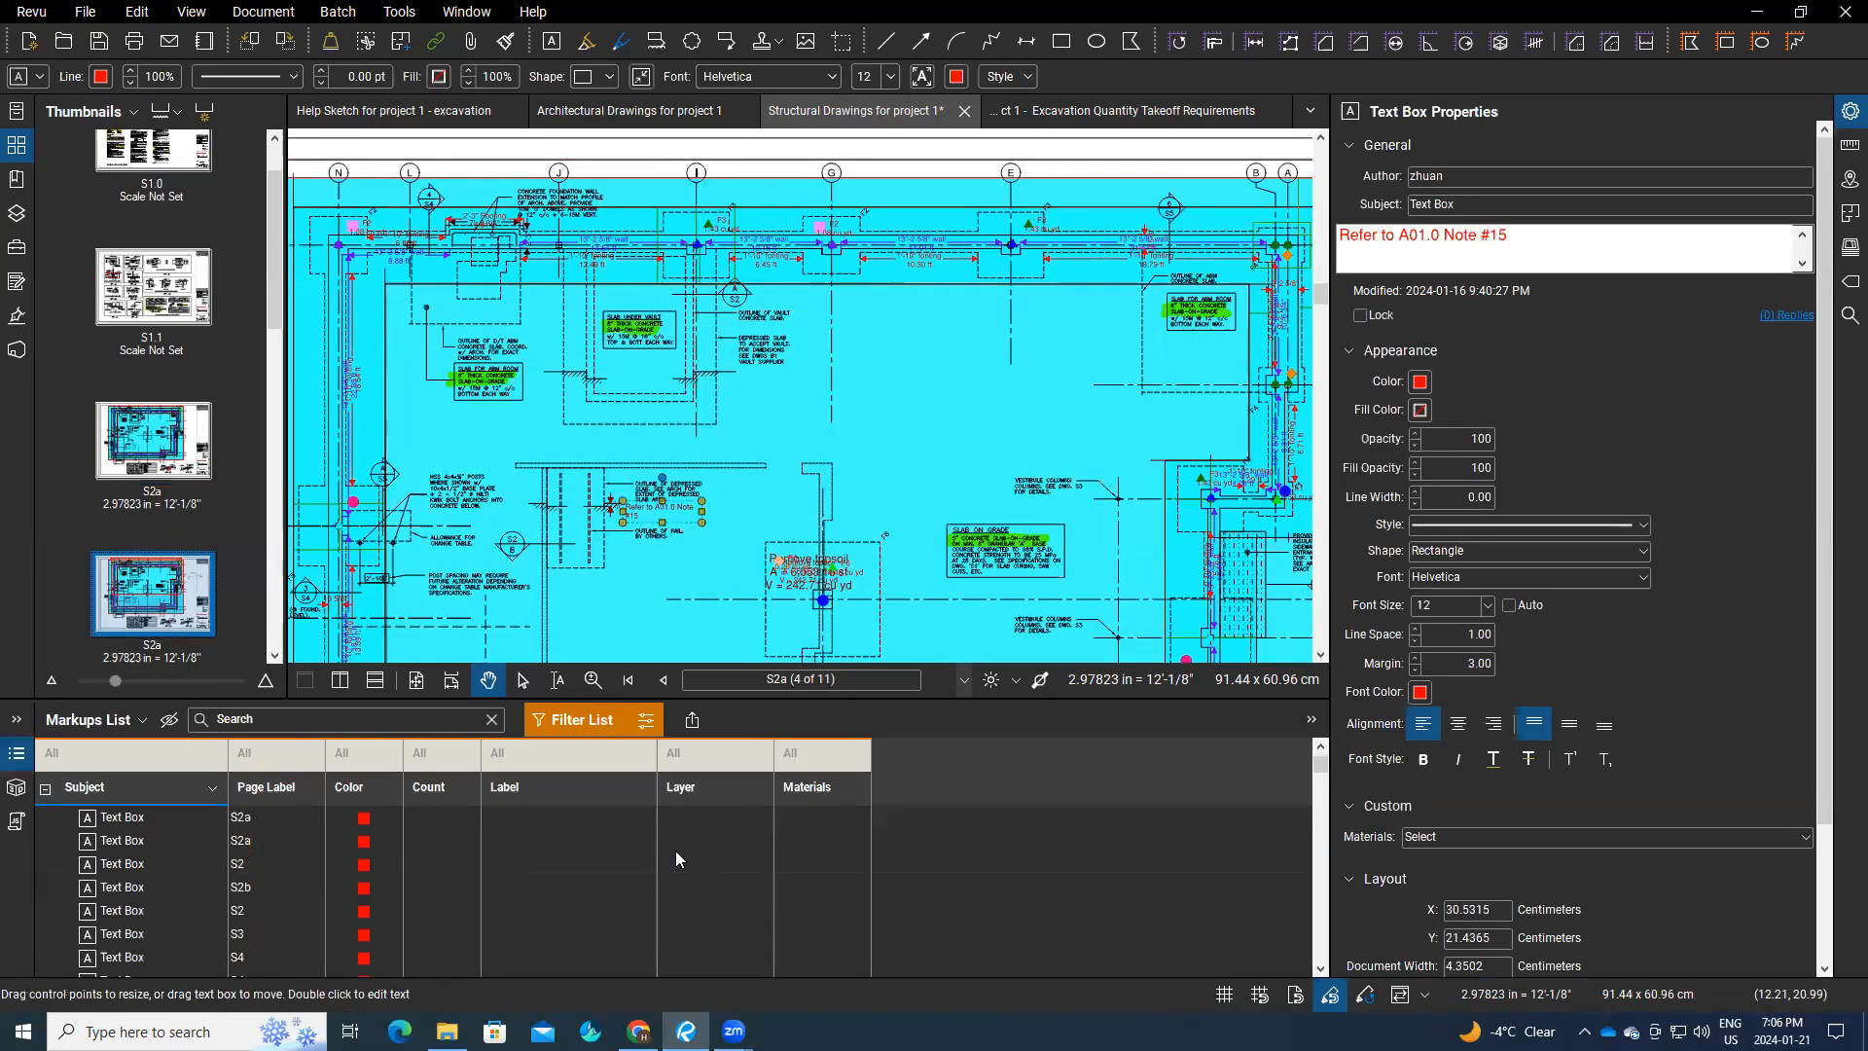
Step: Filter the Markups List by the subject Excavation
left_click(570, 722)
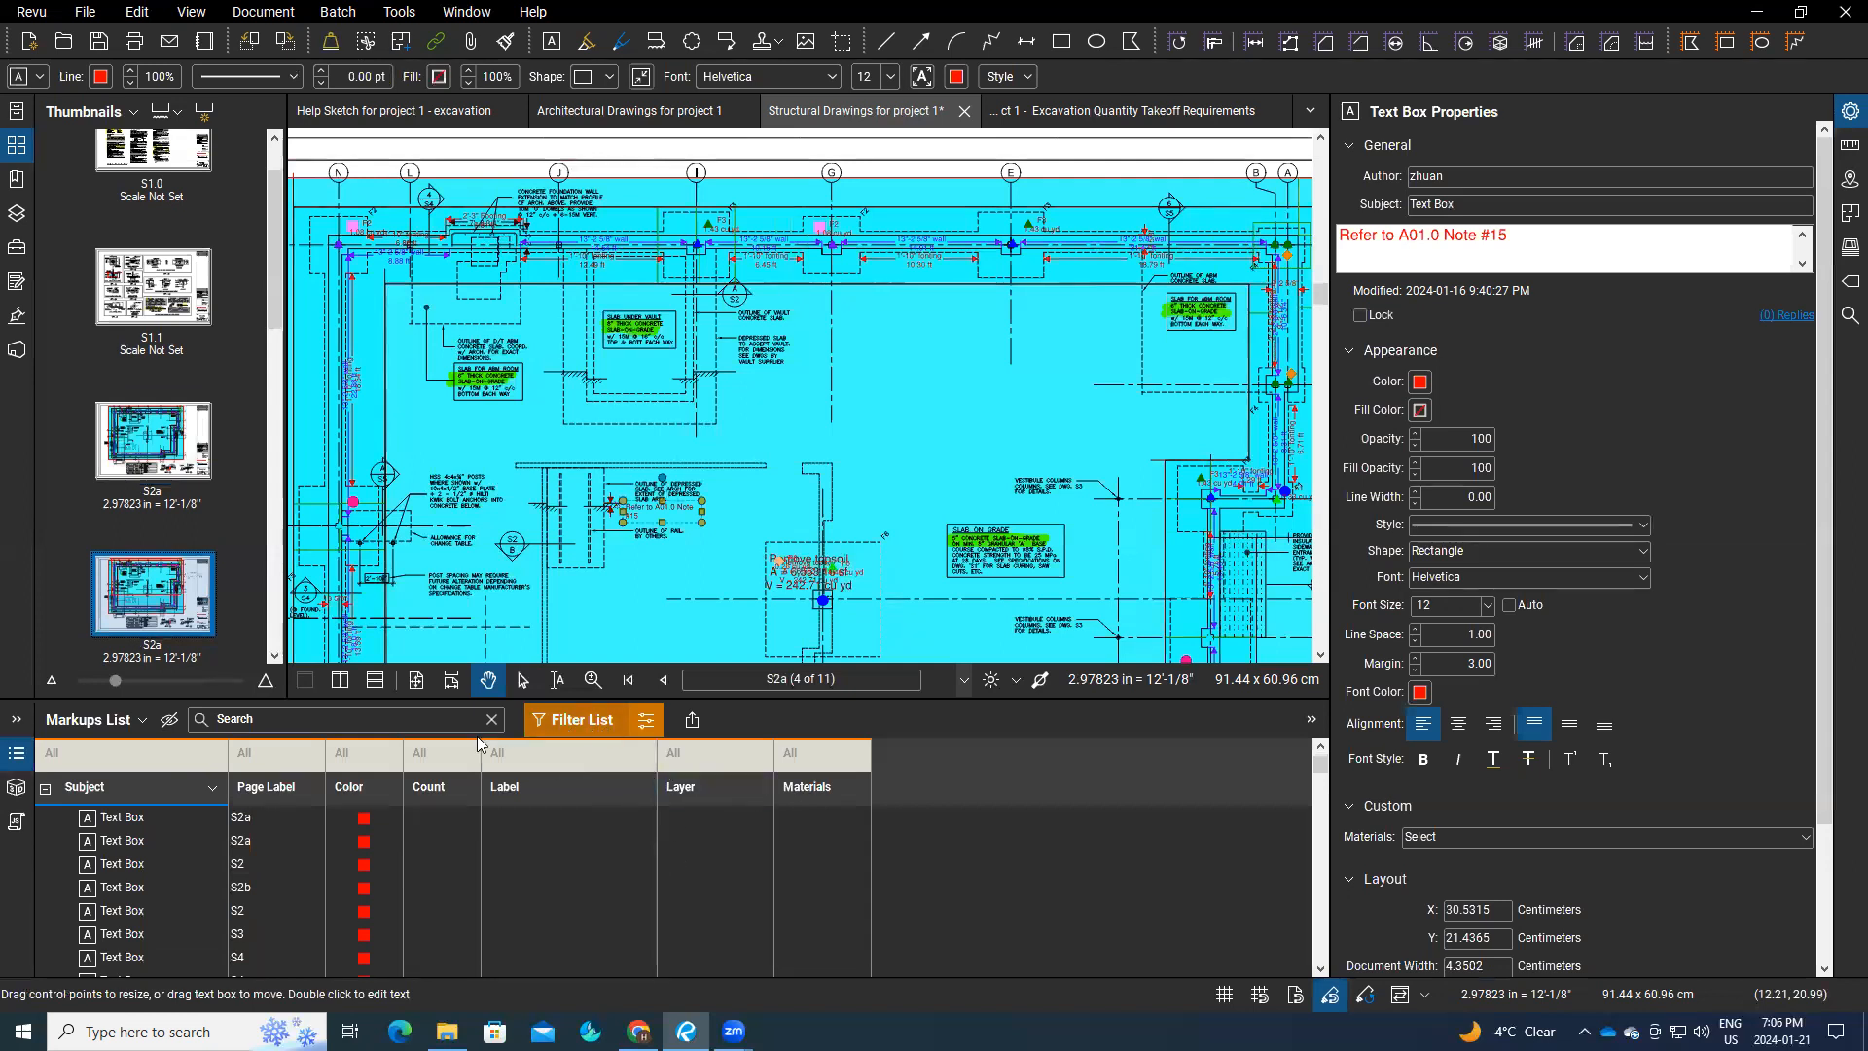
left_click(548, 722)
left_click(117, 757)
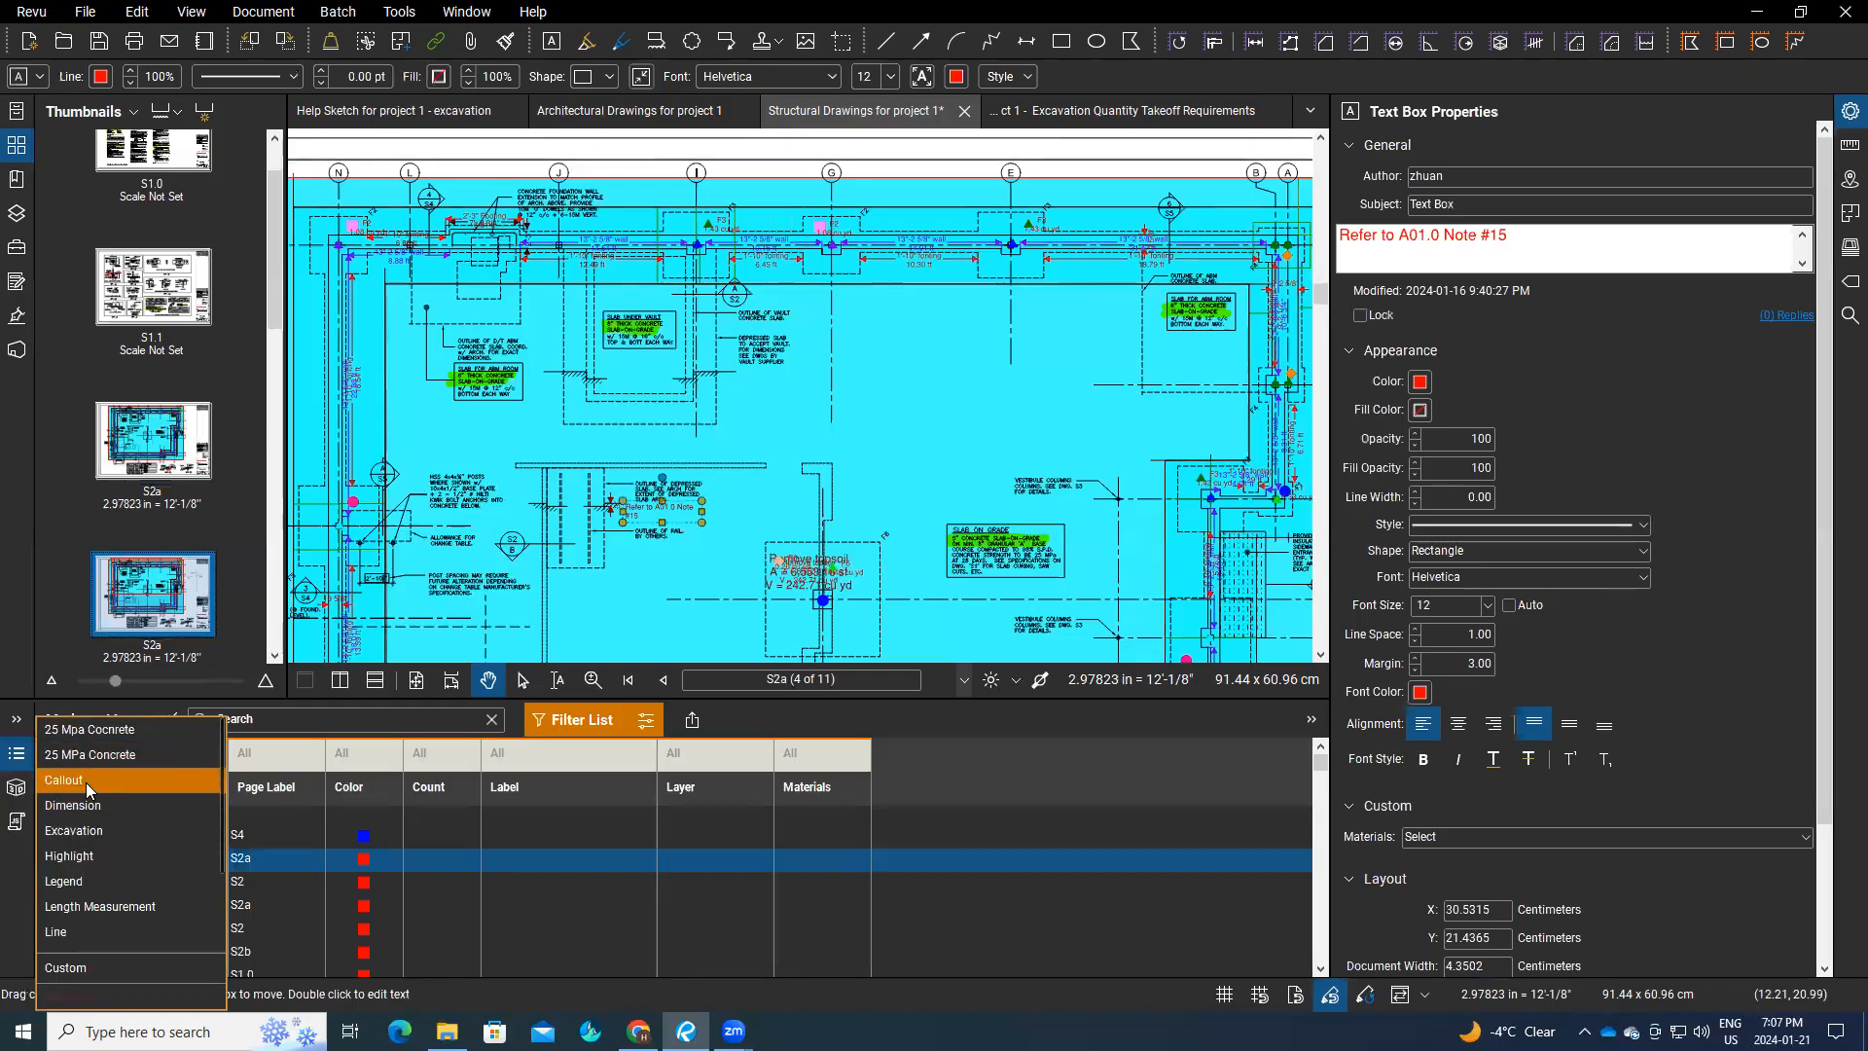
left_click(85, 831)
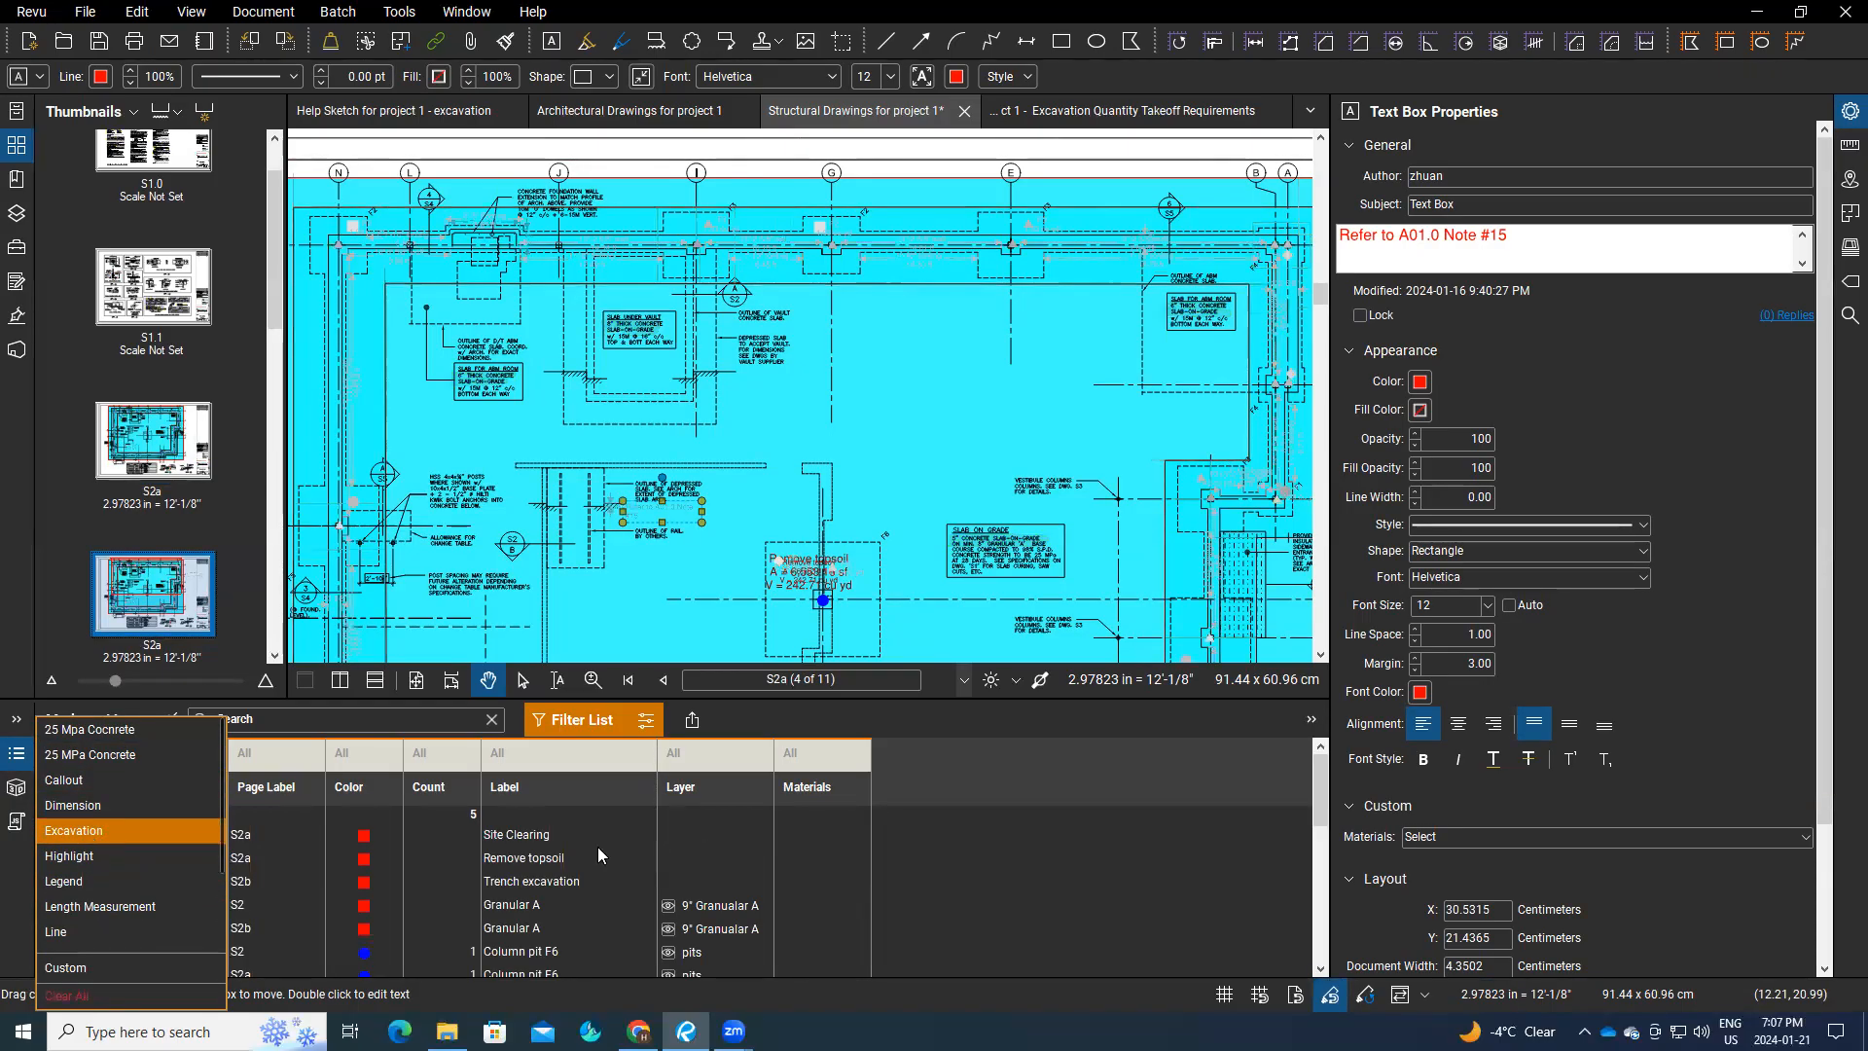
left_click(1026, 867)
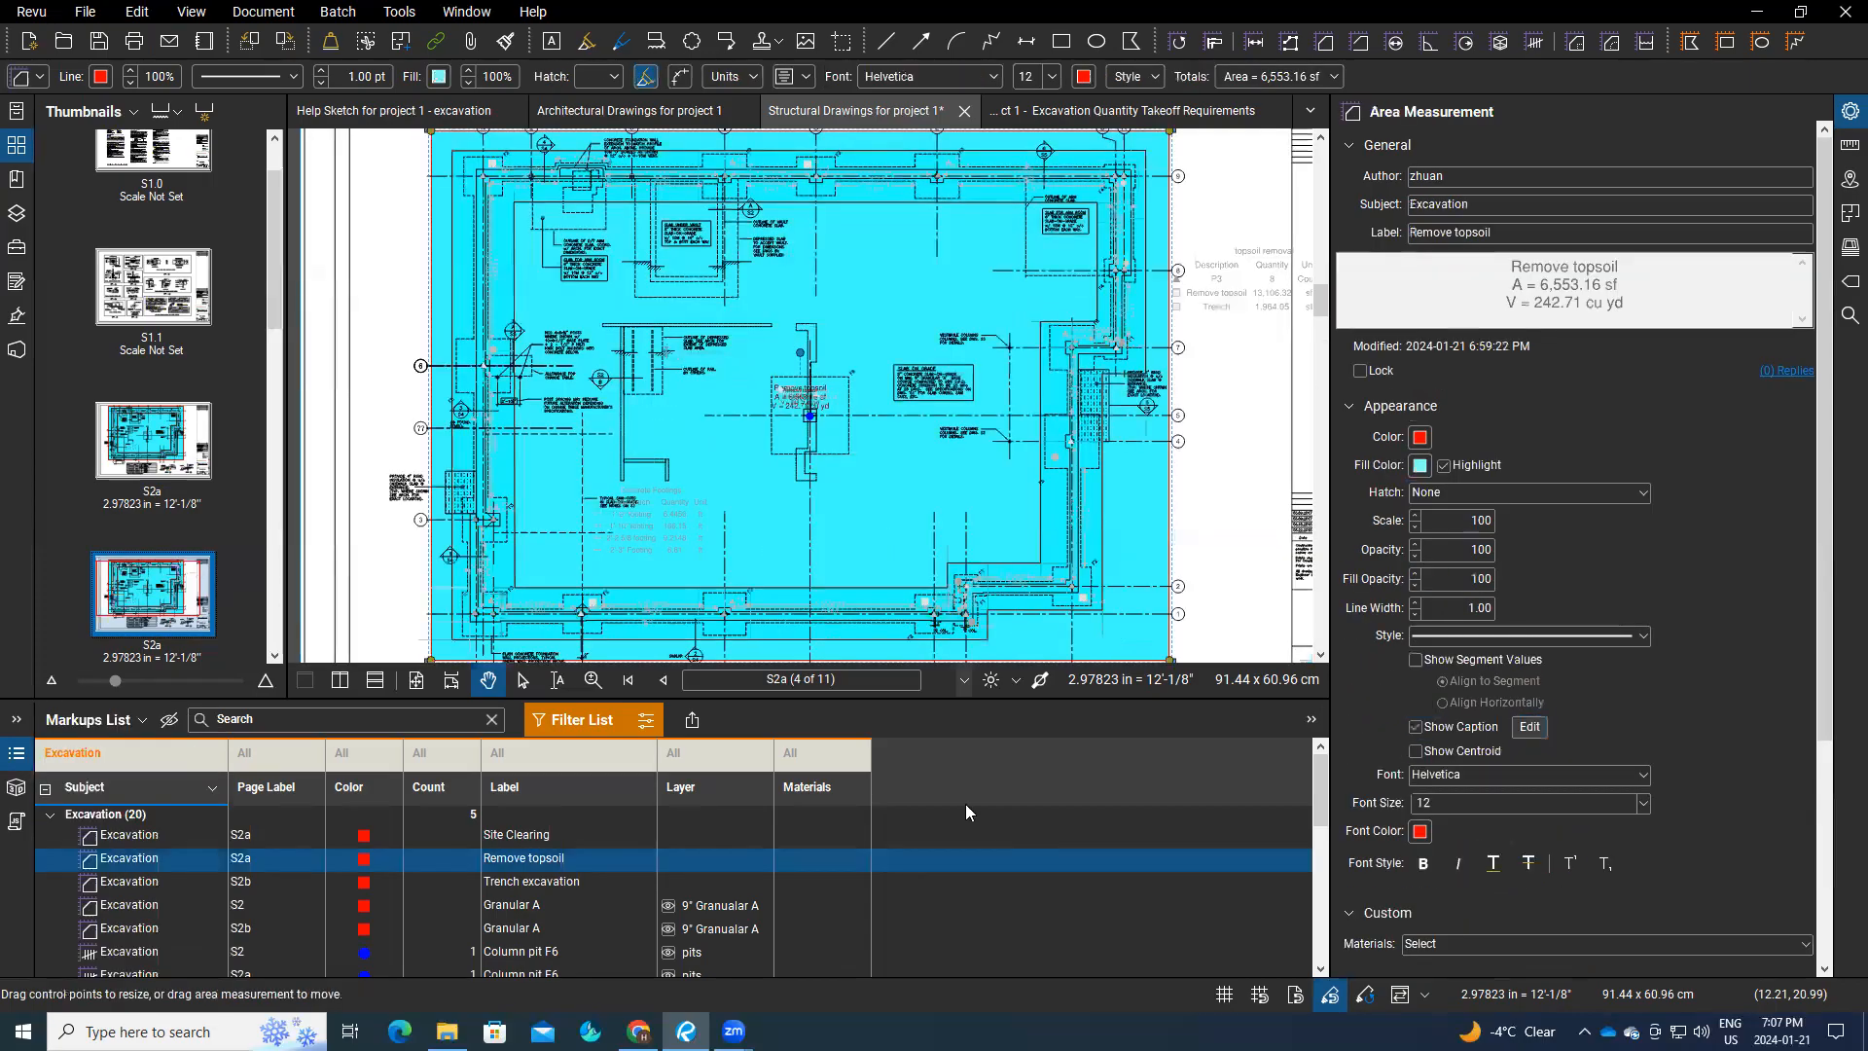
Step: Hide the excavation markup layers ex-topsoil, ex-trench, 9" Granualar A and pits
scroll(784, 857, "down", 5)
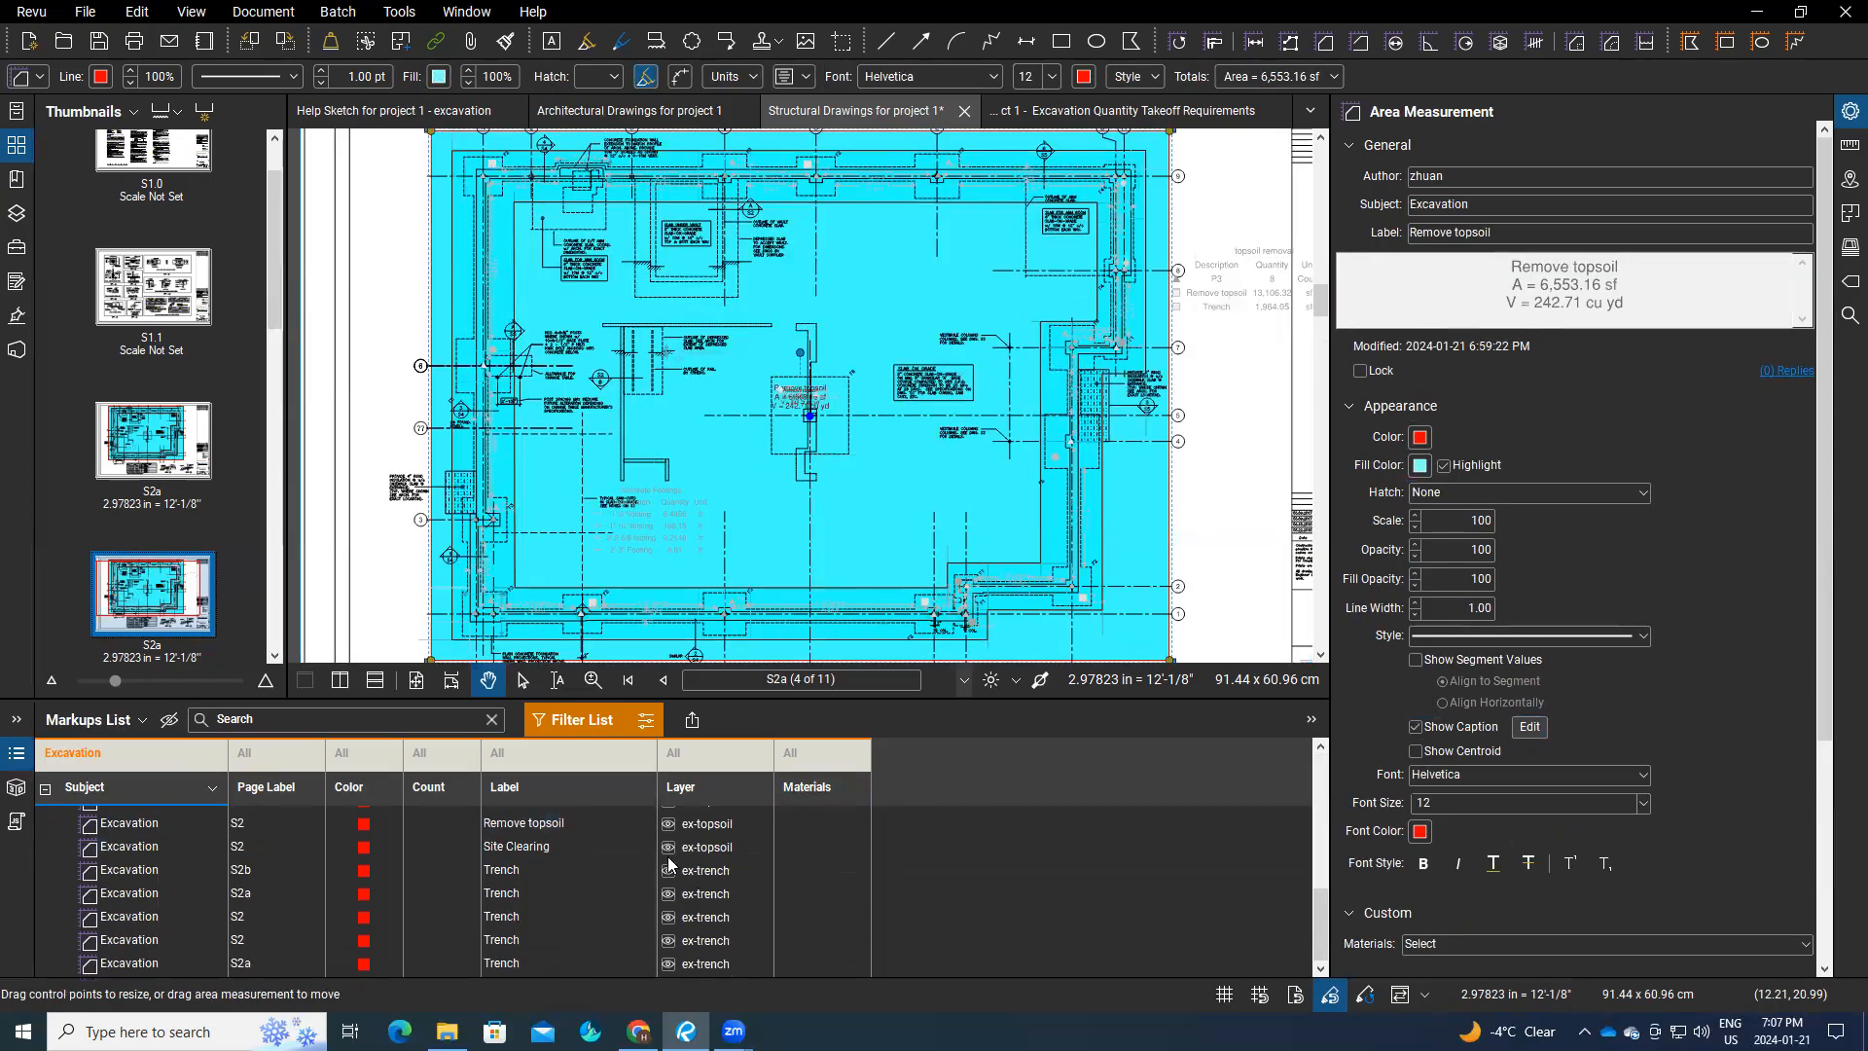
left_click(667, 849)
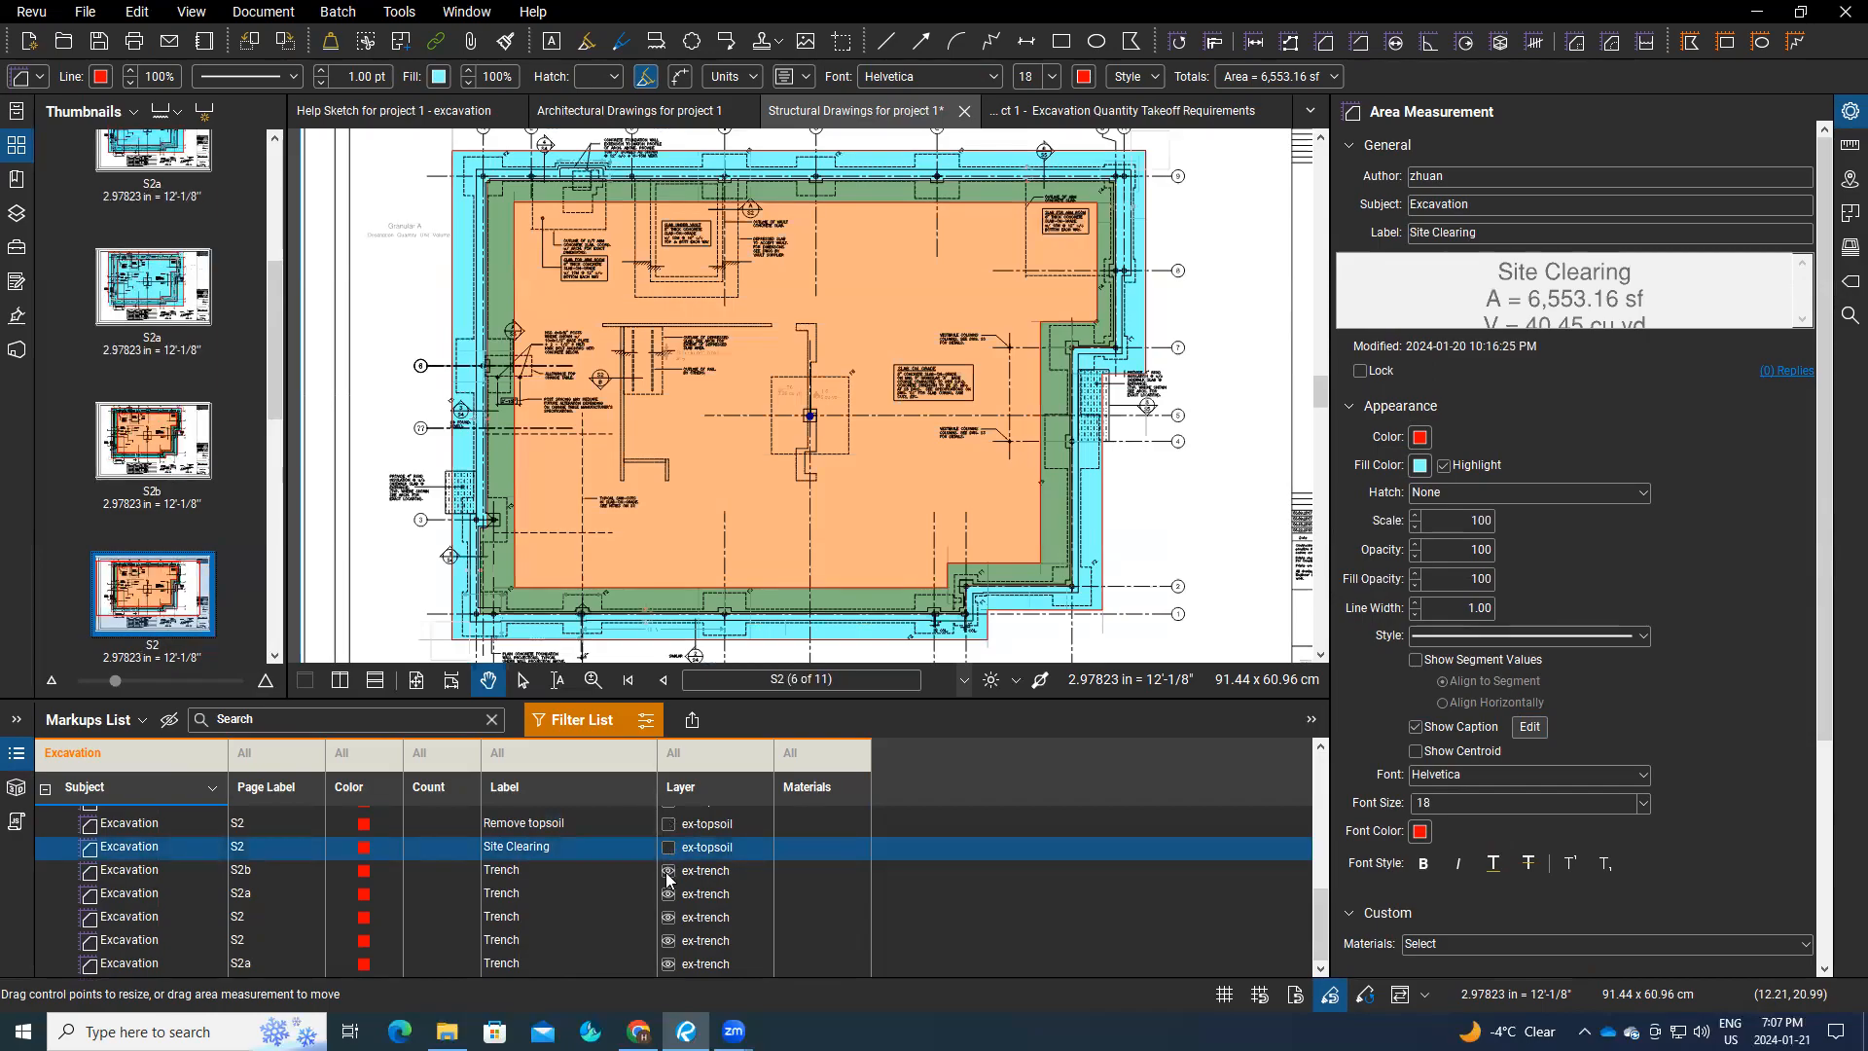
left_click(667, 879)
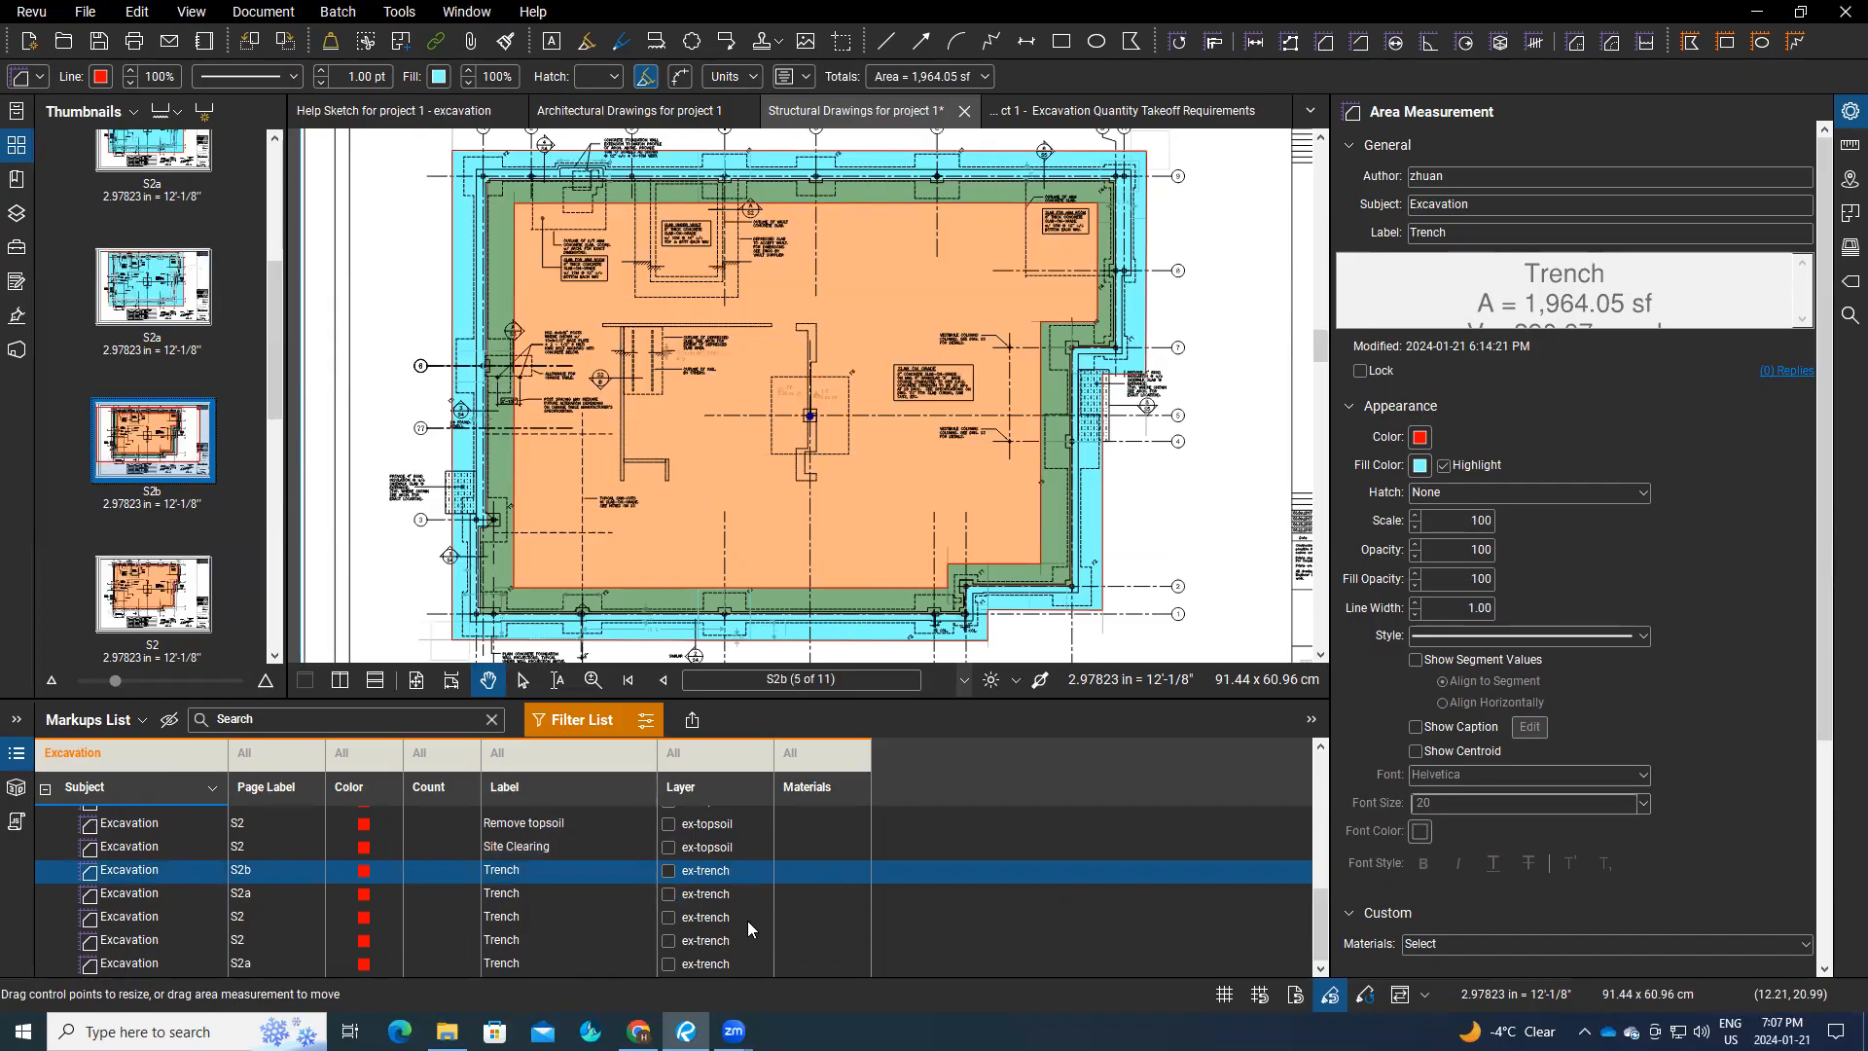
scroll(747, 921, "up", 5)
left_click(668, 929)
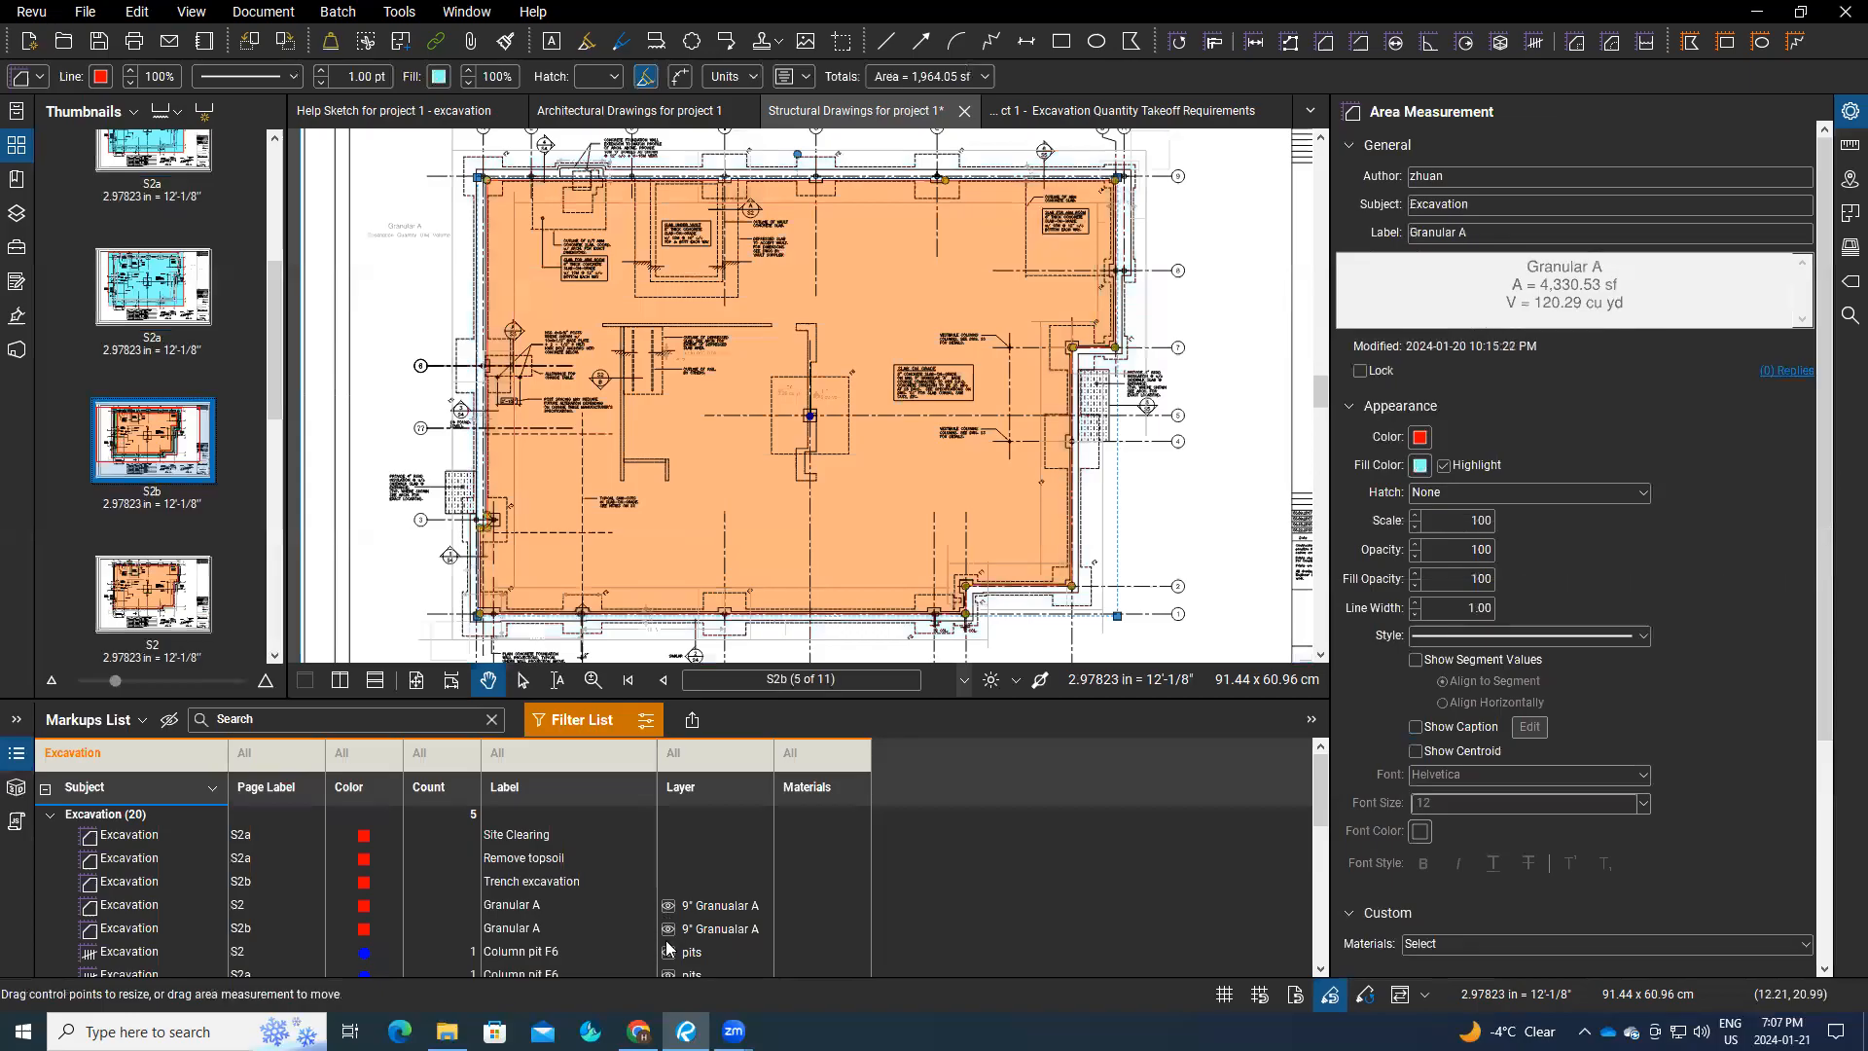
left_click(667, 952)
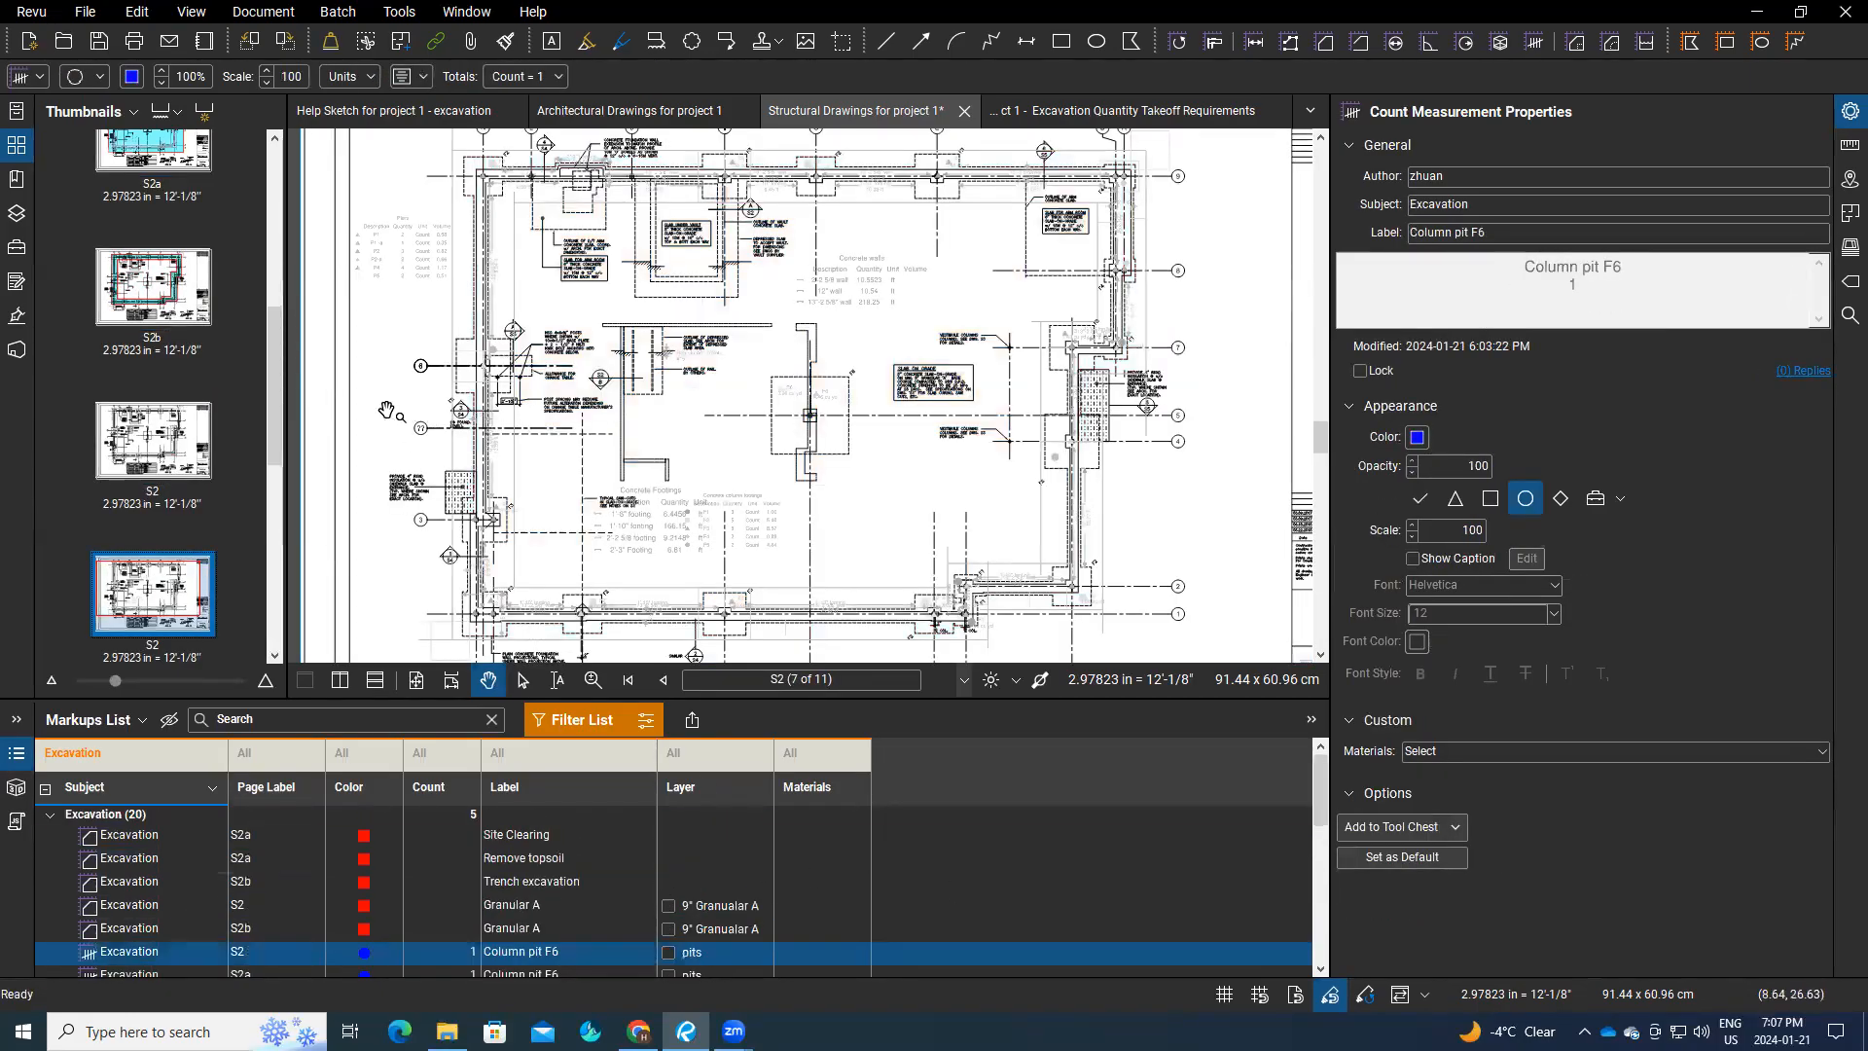
Step: On the first S2a page, assign the Site Clearing area measurement to a new layer named "site clear"
scroll(166, 487, "up", 4)
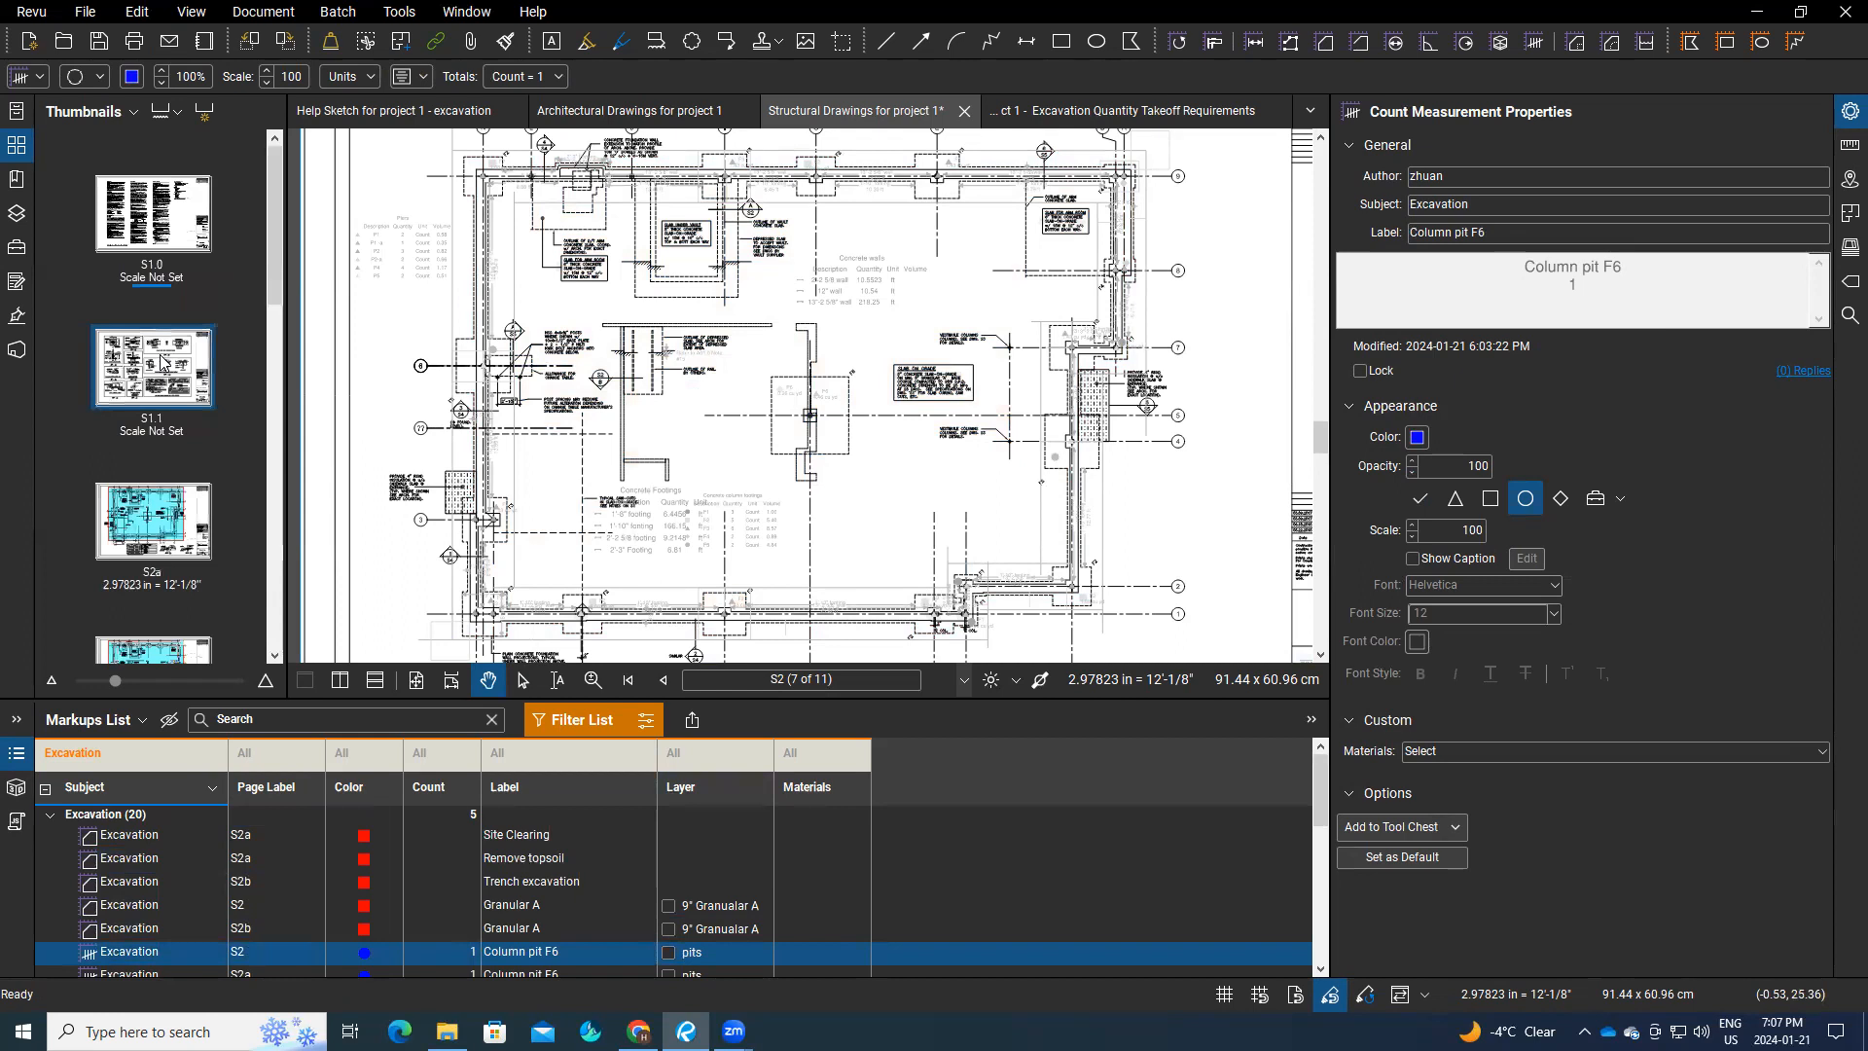
left_click(168, 515)
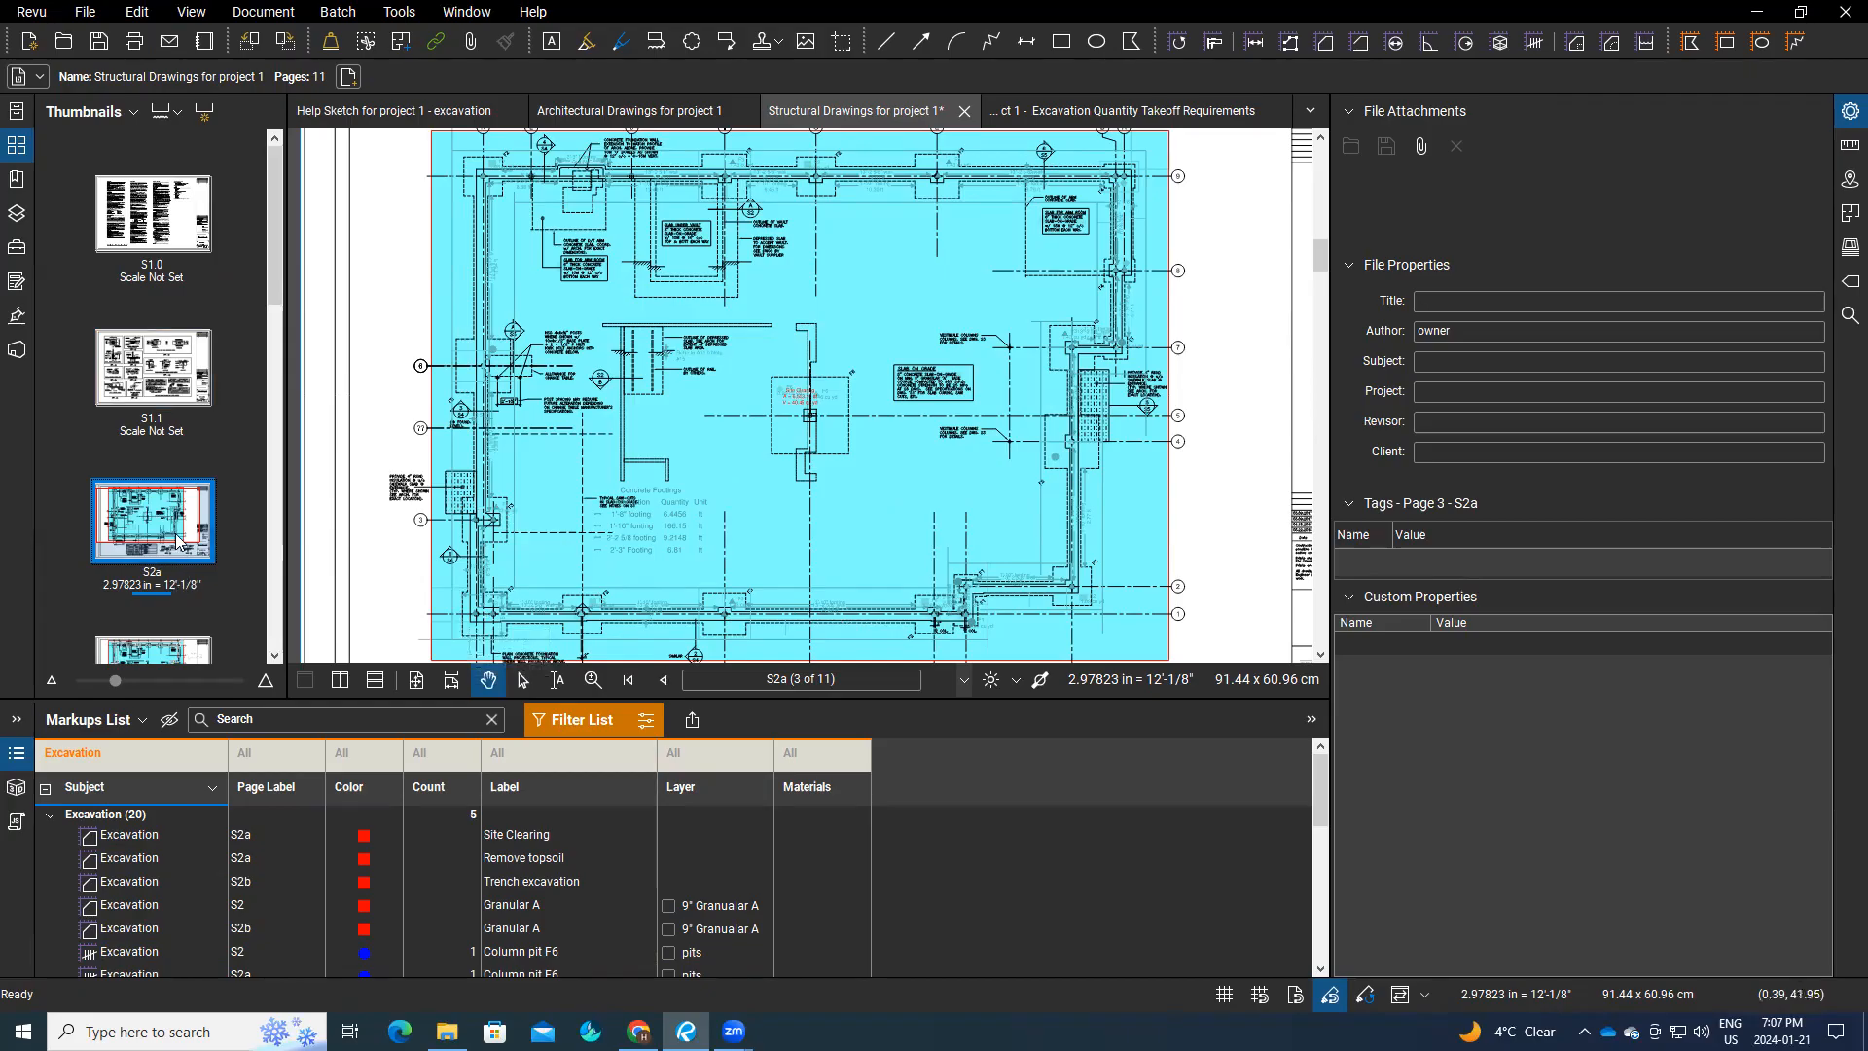
scroll(1183, 453, "down", 3)
mouse_move(1183, 452)
left_mouse_down()
mouse_move(794, 477)
mouse_move(864, 488)
mouse_move(915, 458)
mouse_move(971, 476)
left_mouse_up()
scroll(864, 488, "up", 1)
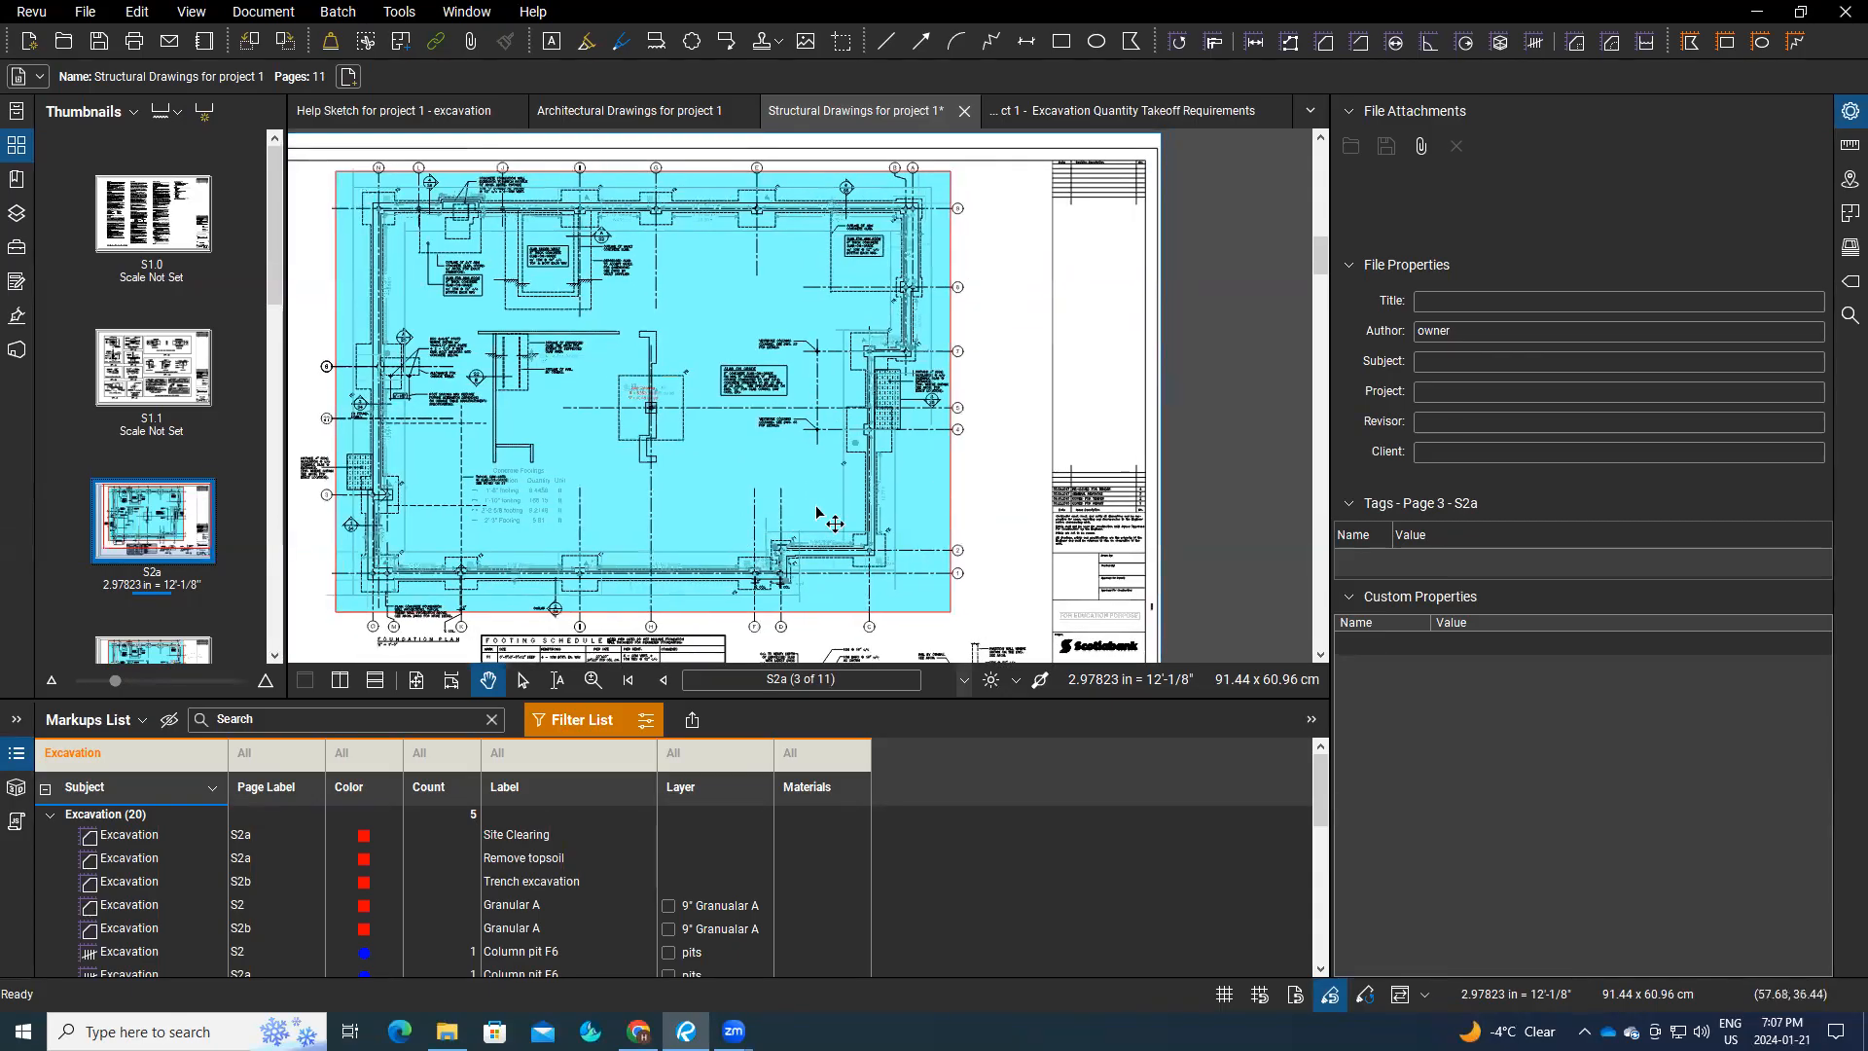
right_click(893, 518)
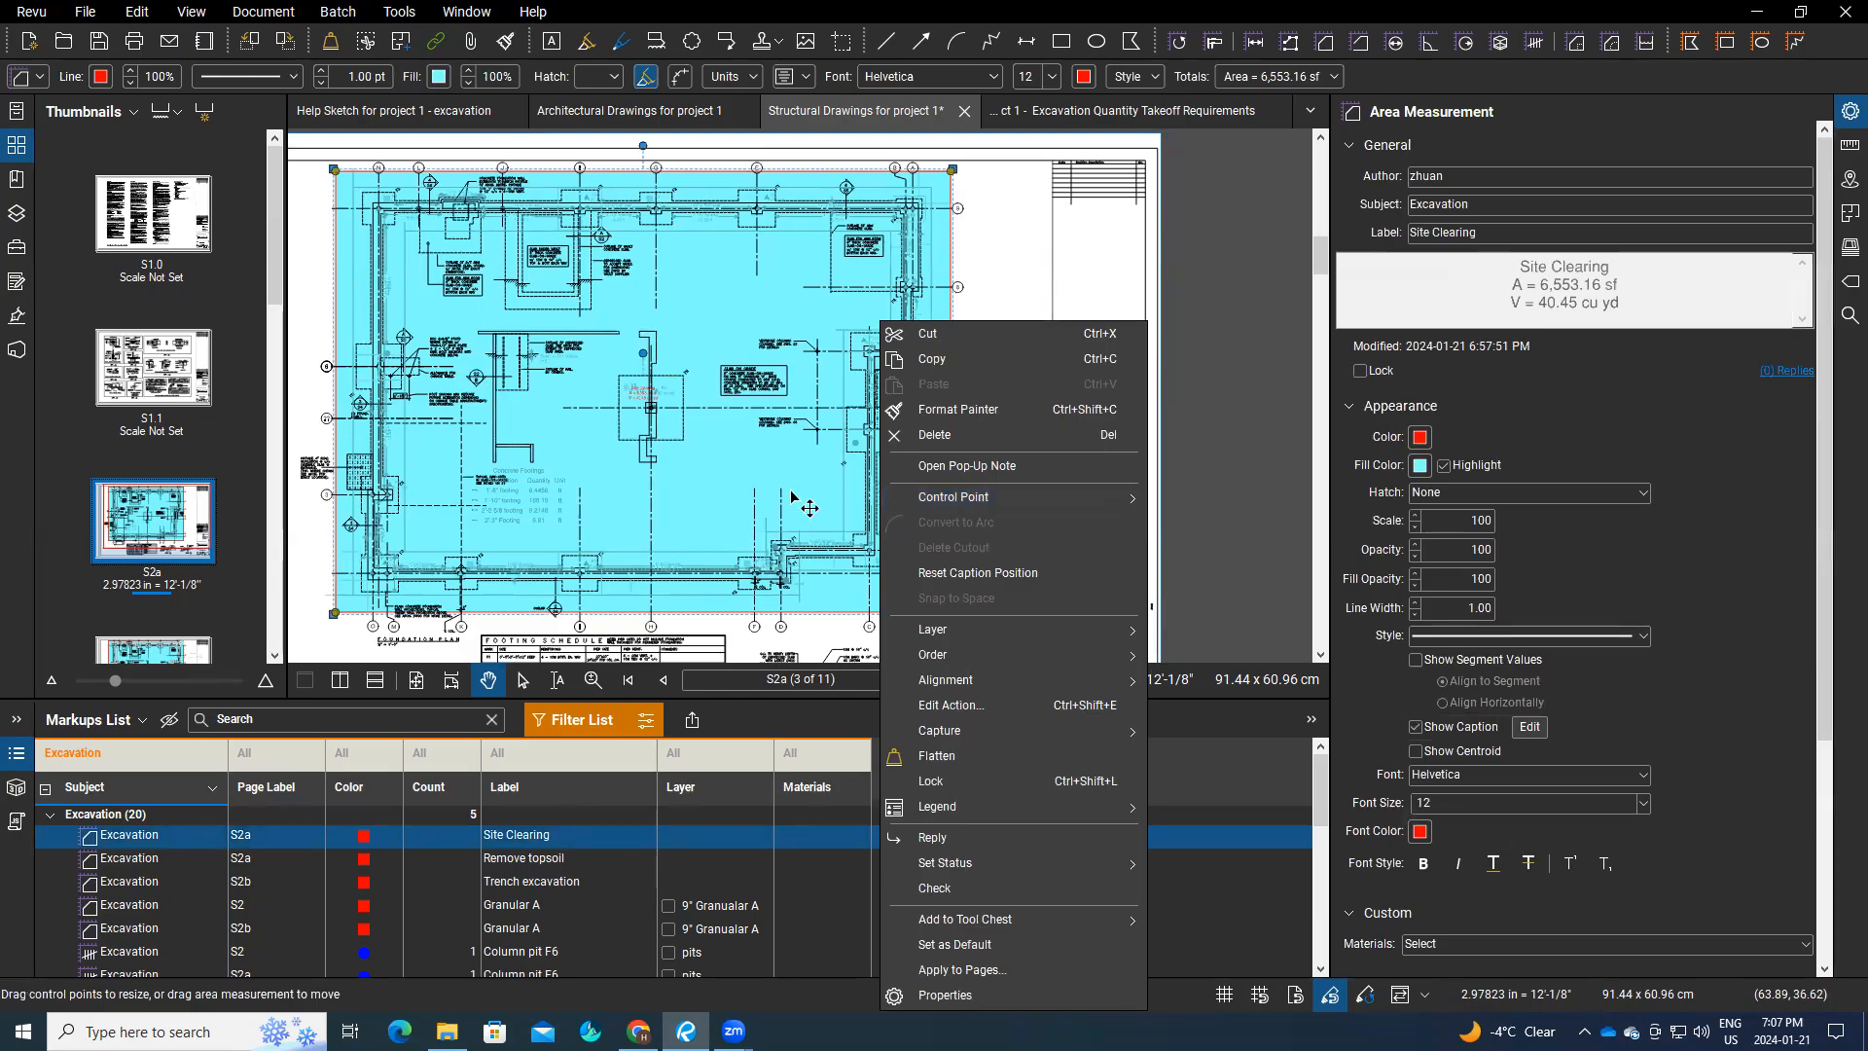
mouse_move(1016, 863)
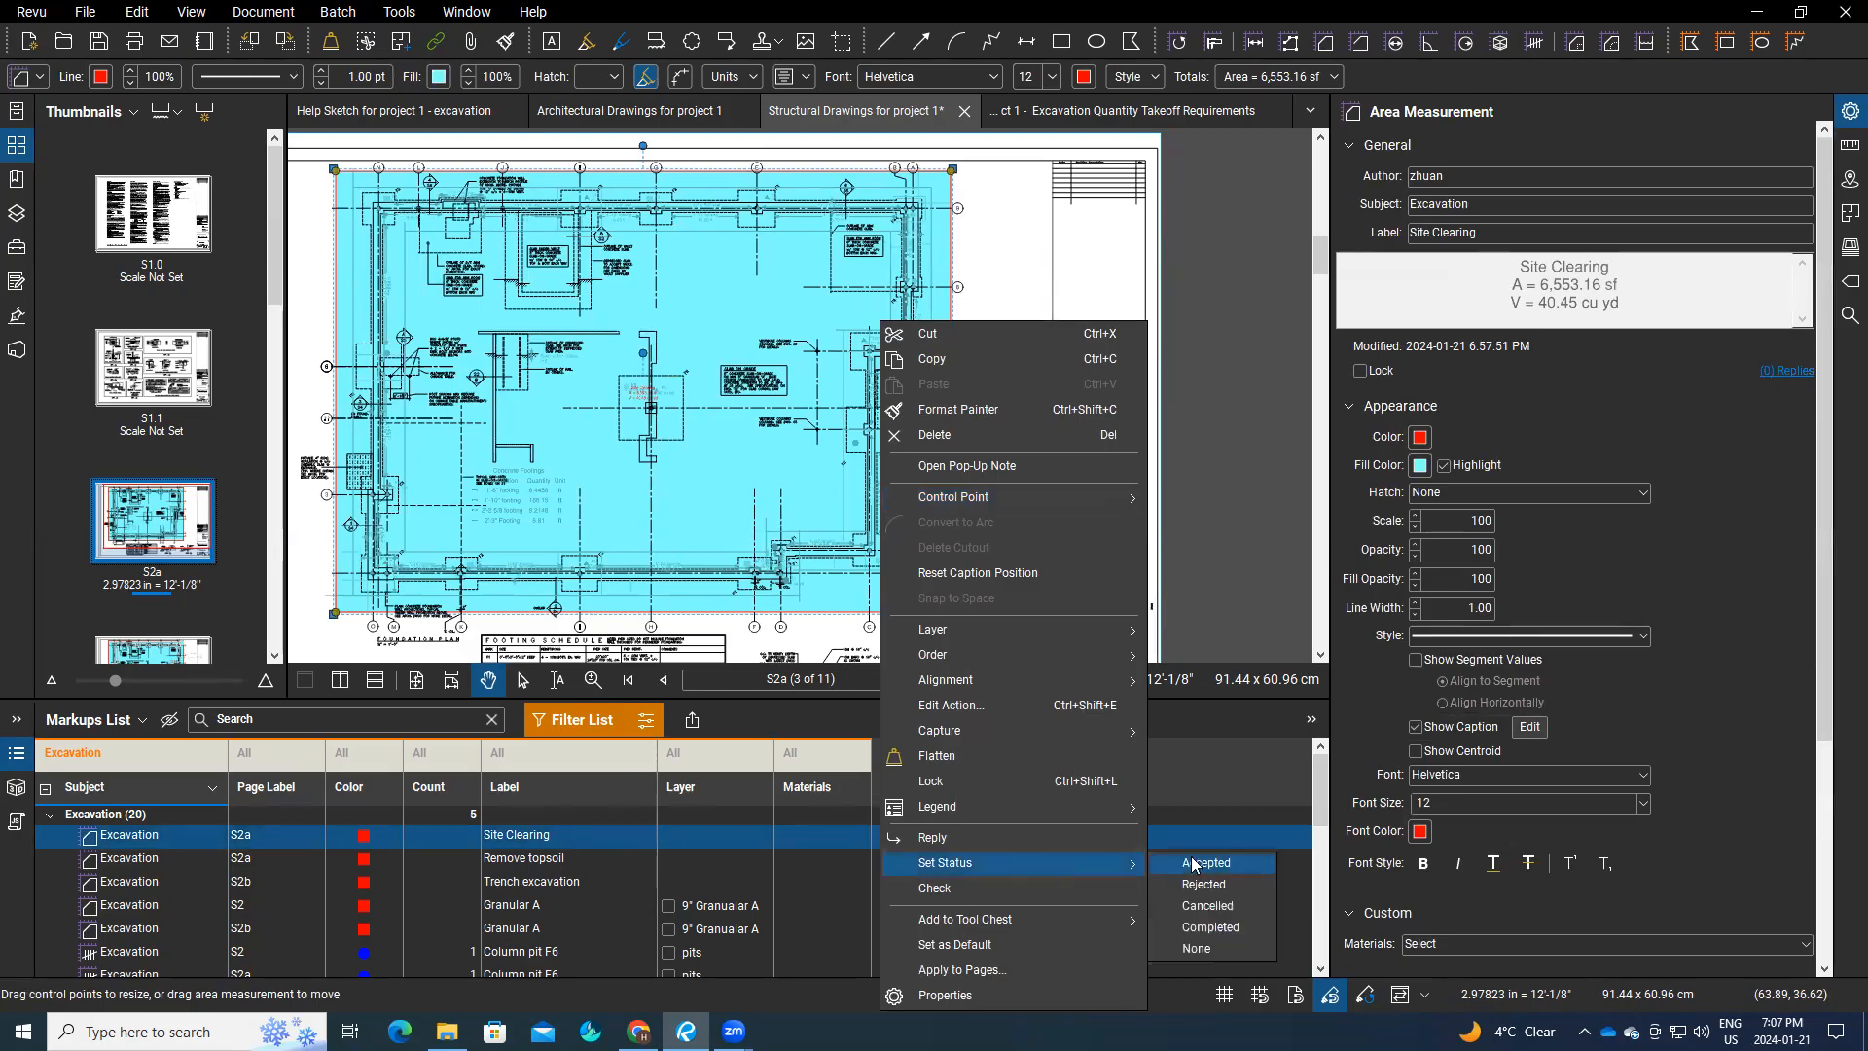
left_click(703, 838)
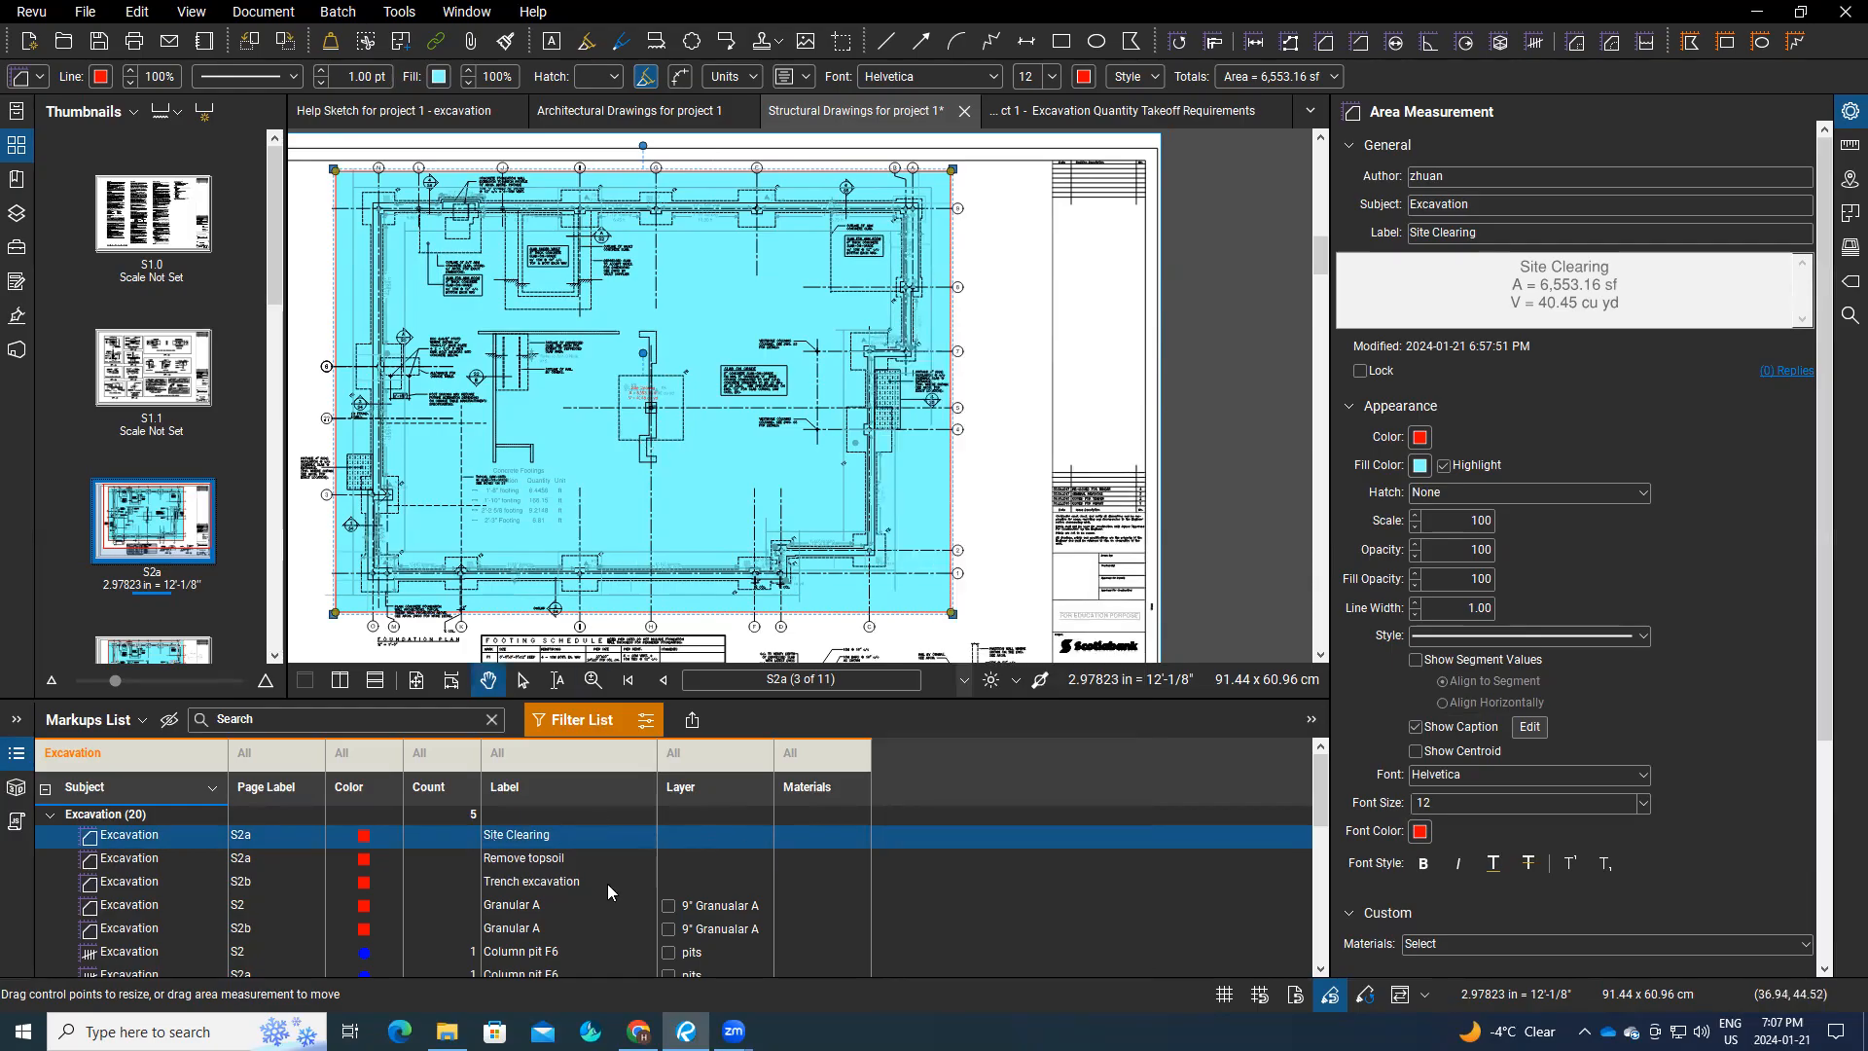
right_click(732, 843)
mouse_move(803, 817)
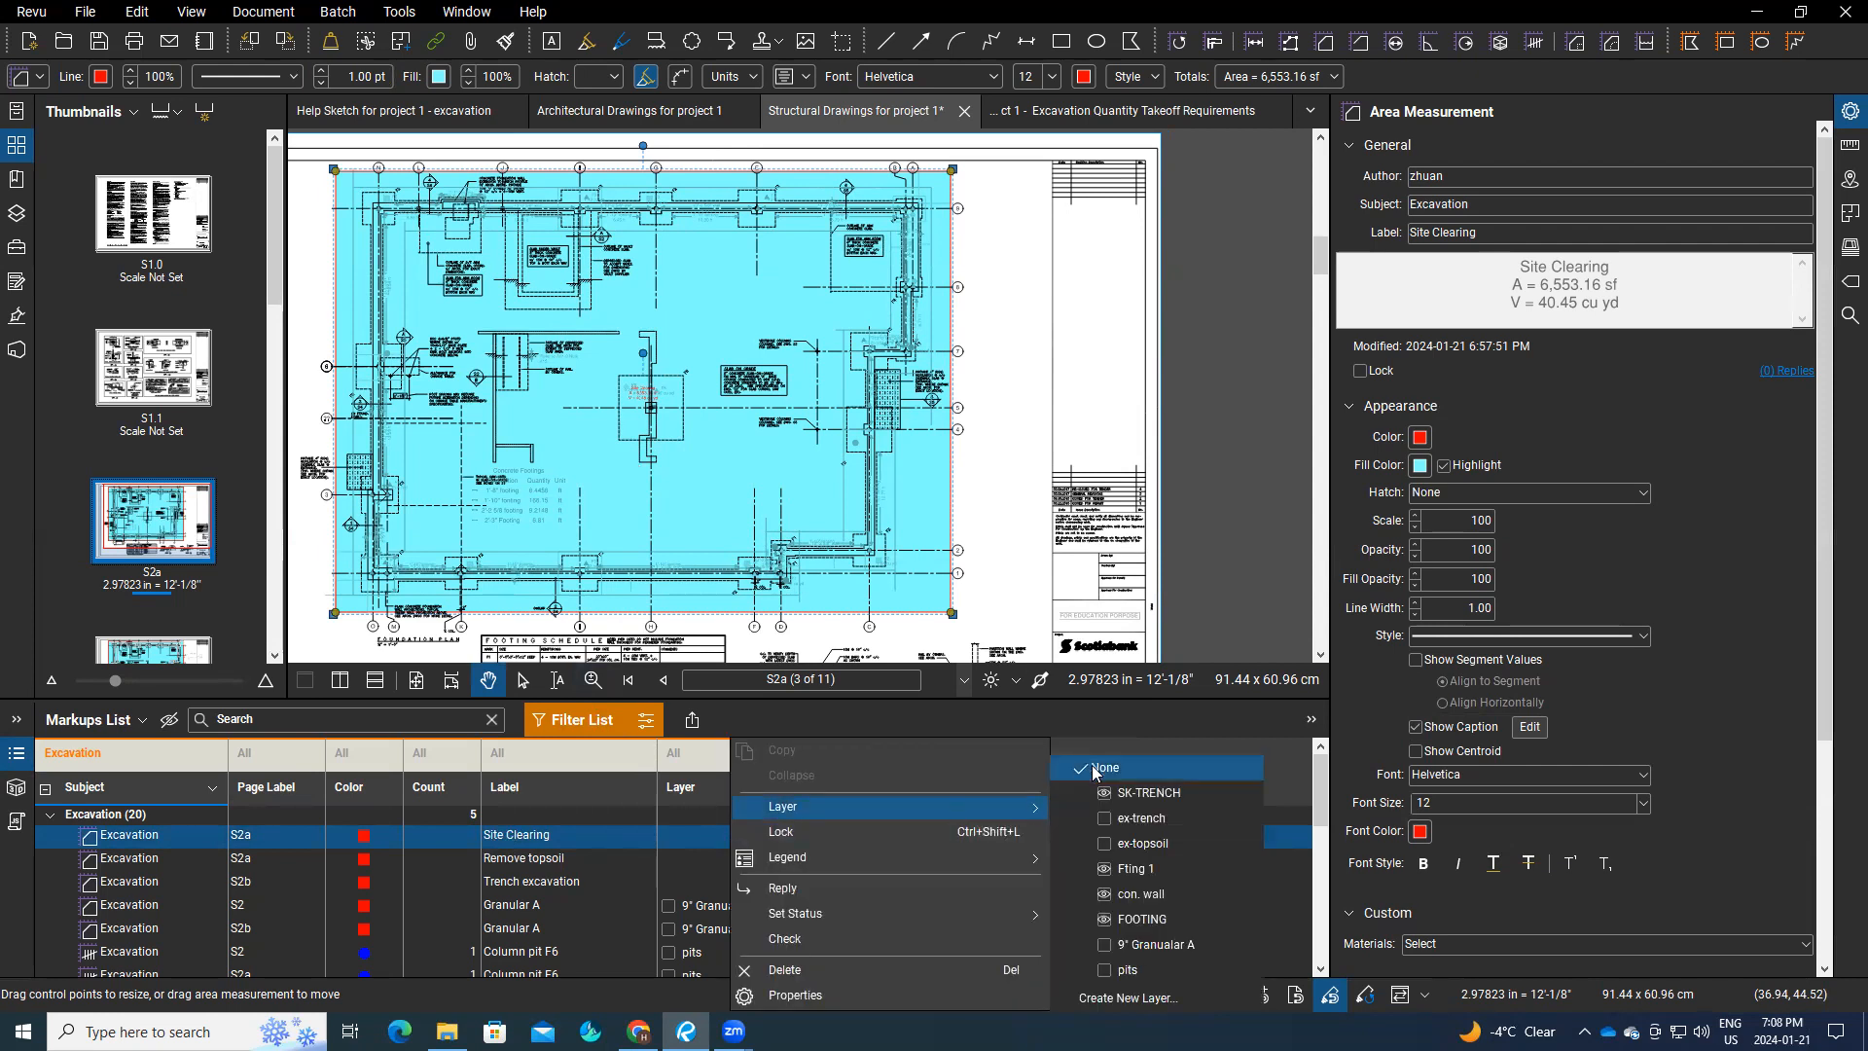
left_click(1116, 999)
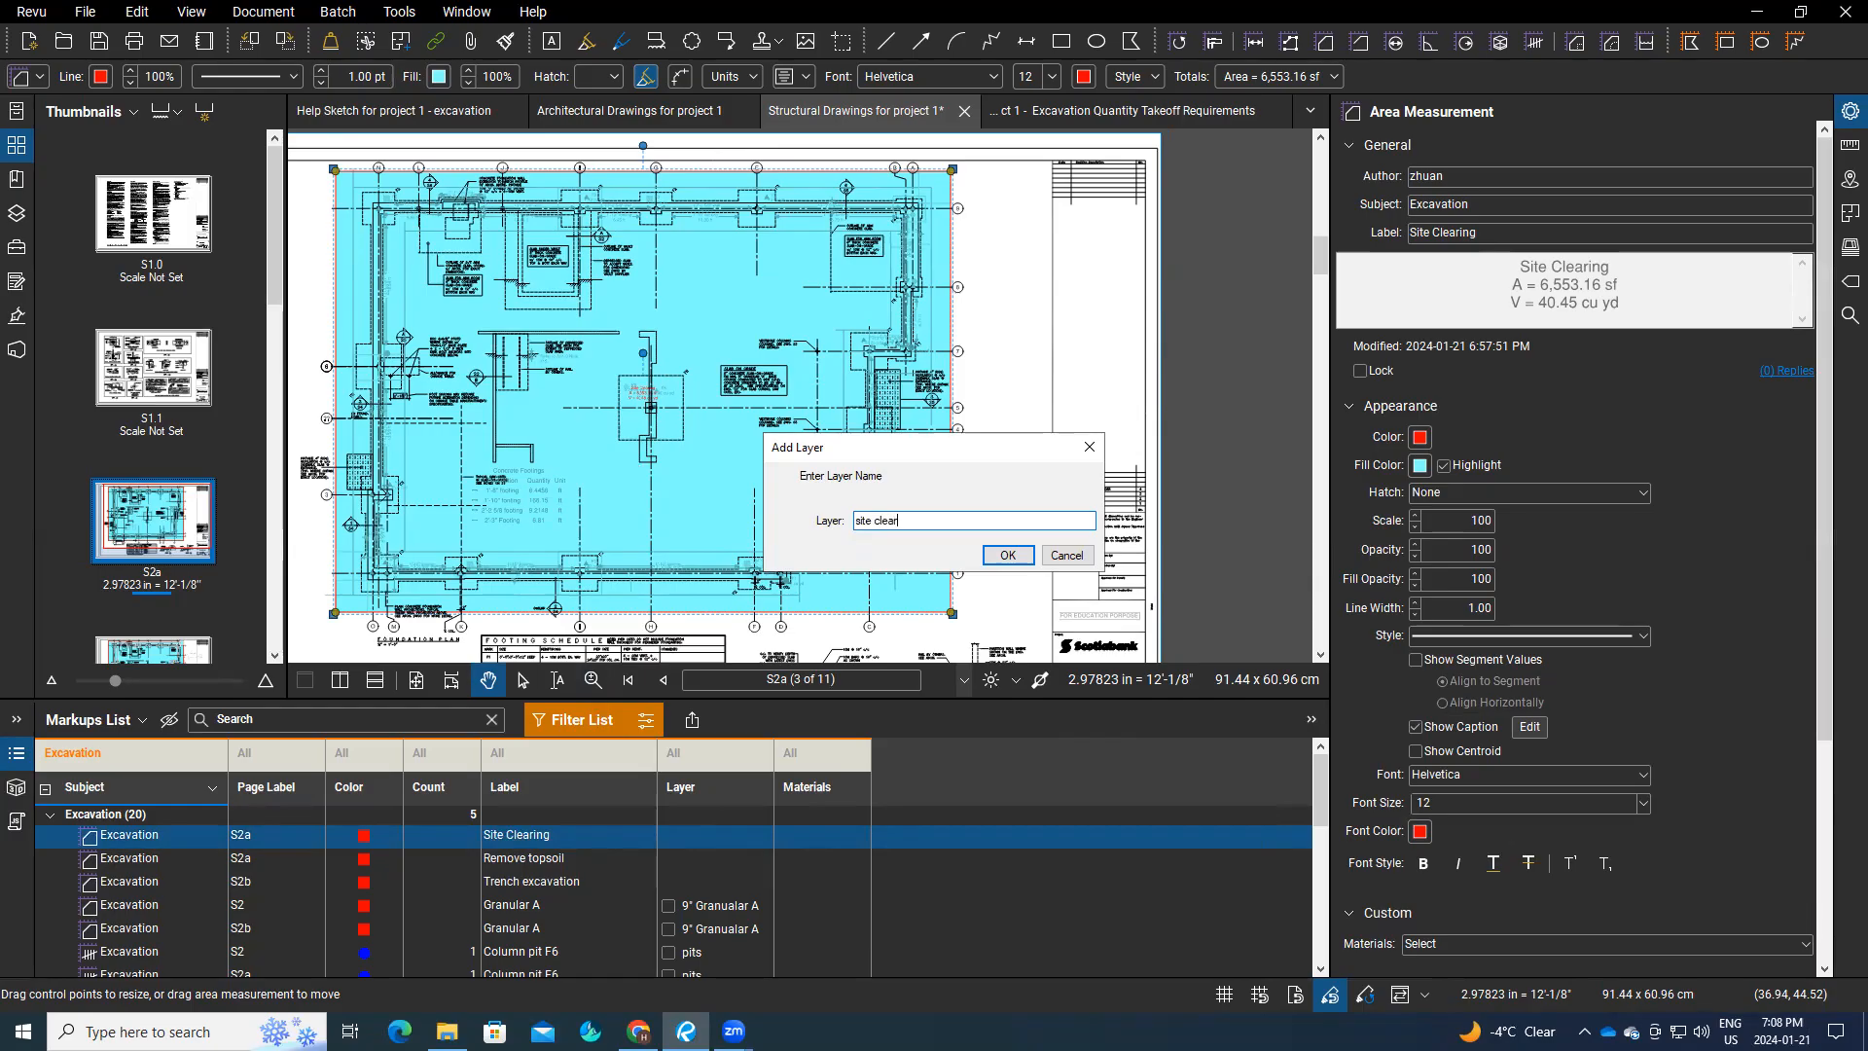
left_click(1008, 555)
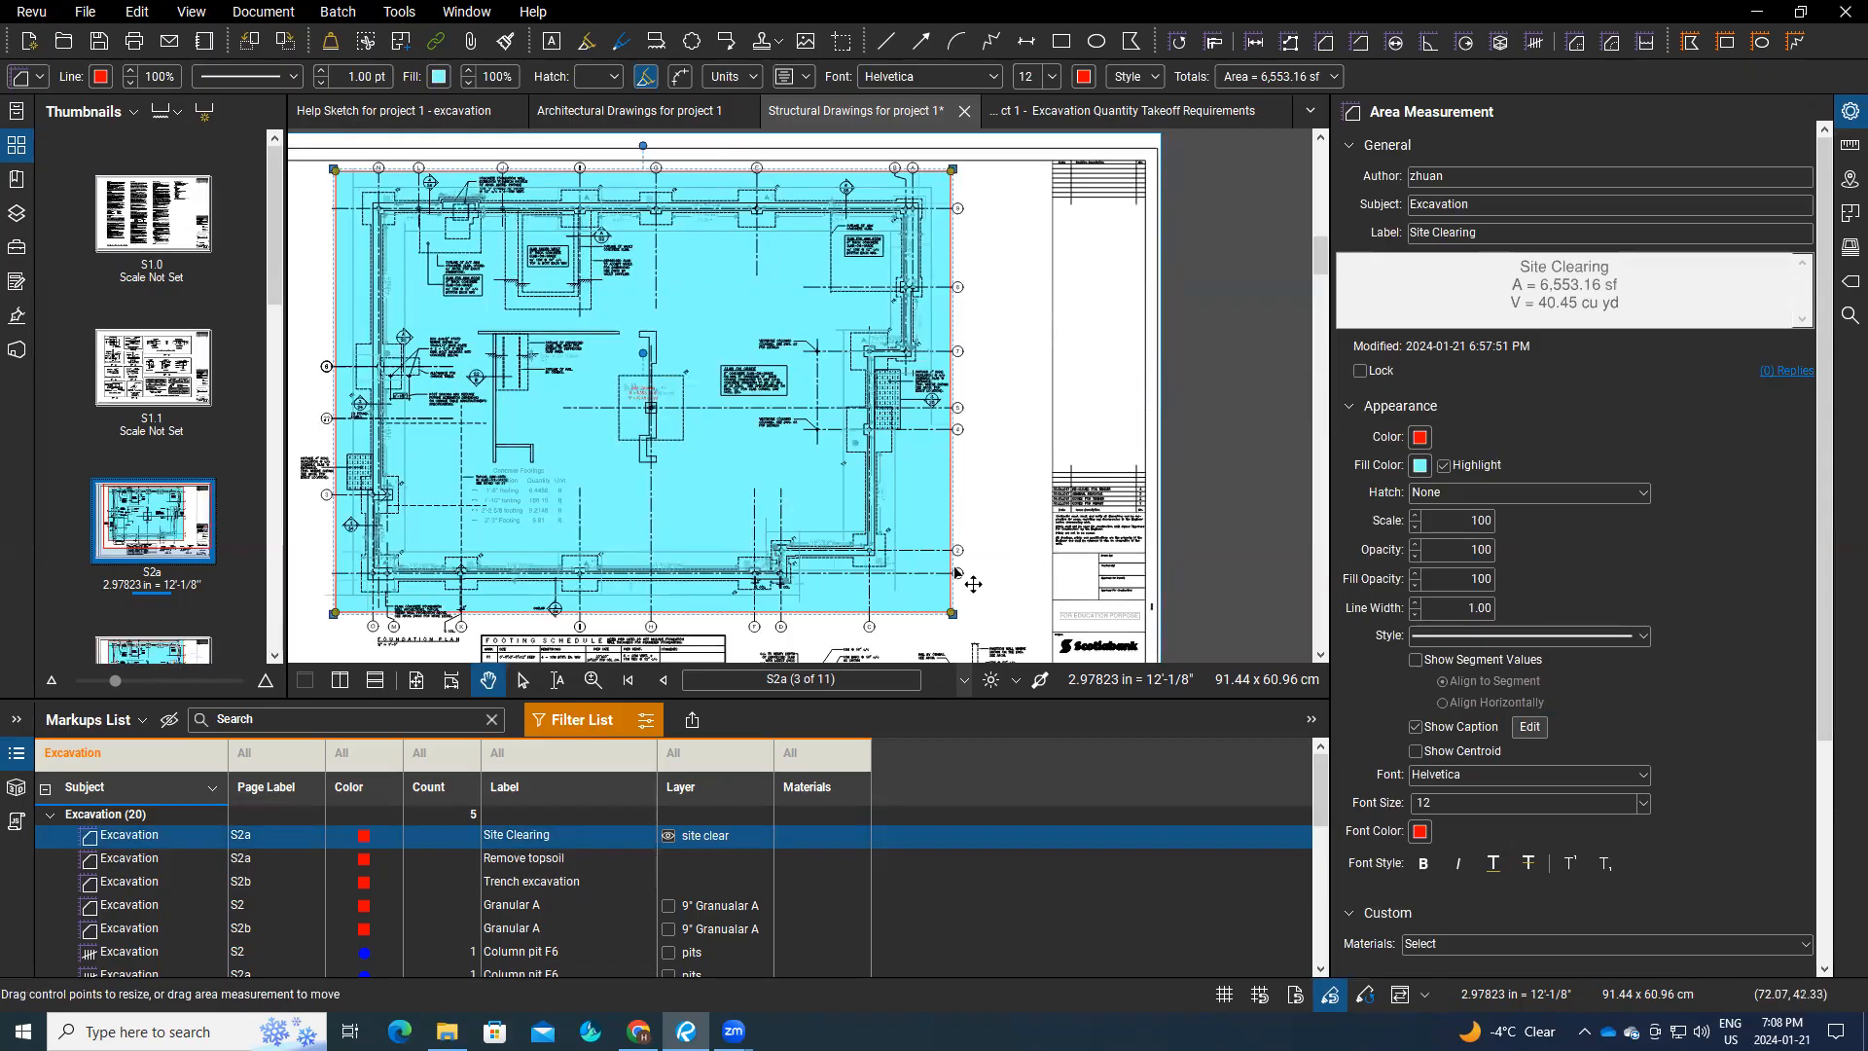
Step: Toggle the visibility of the site clear layer, leave it hidden, and deselect the Site Clearing measurement
left_click(668, 837)
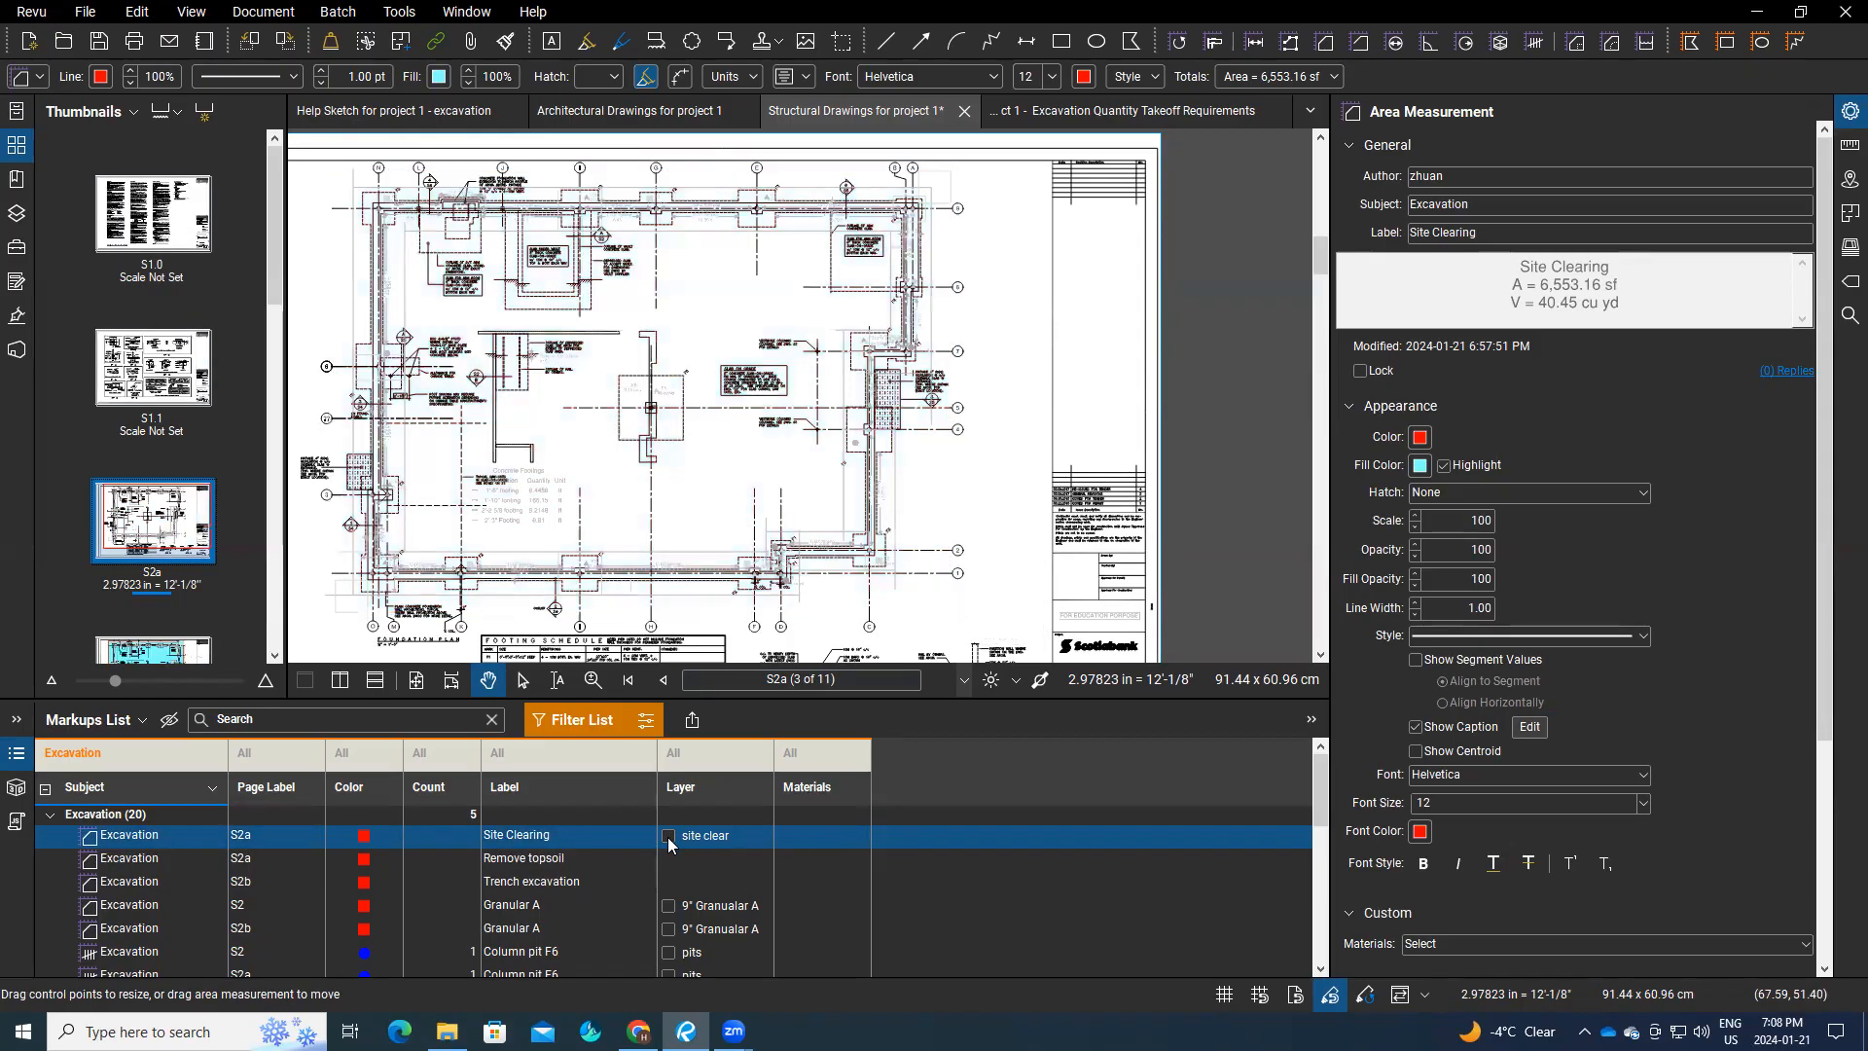
left_click(668, 837)
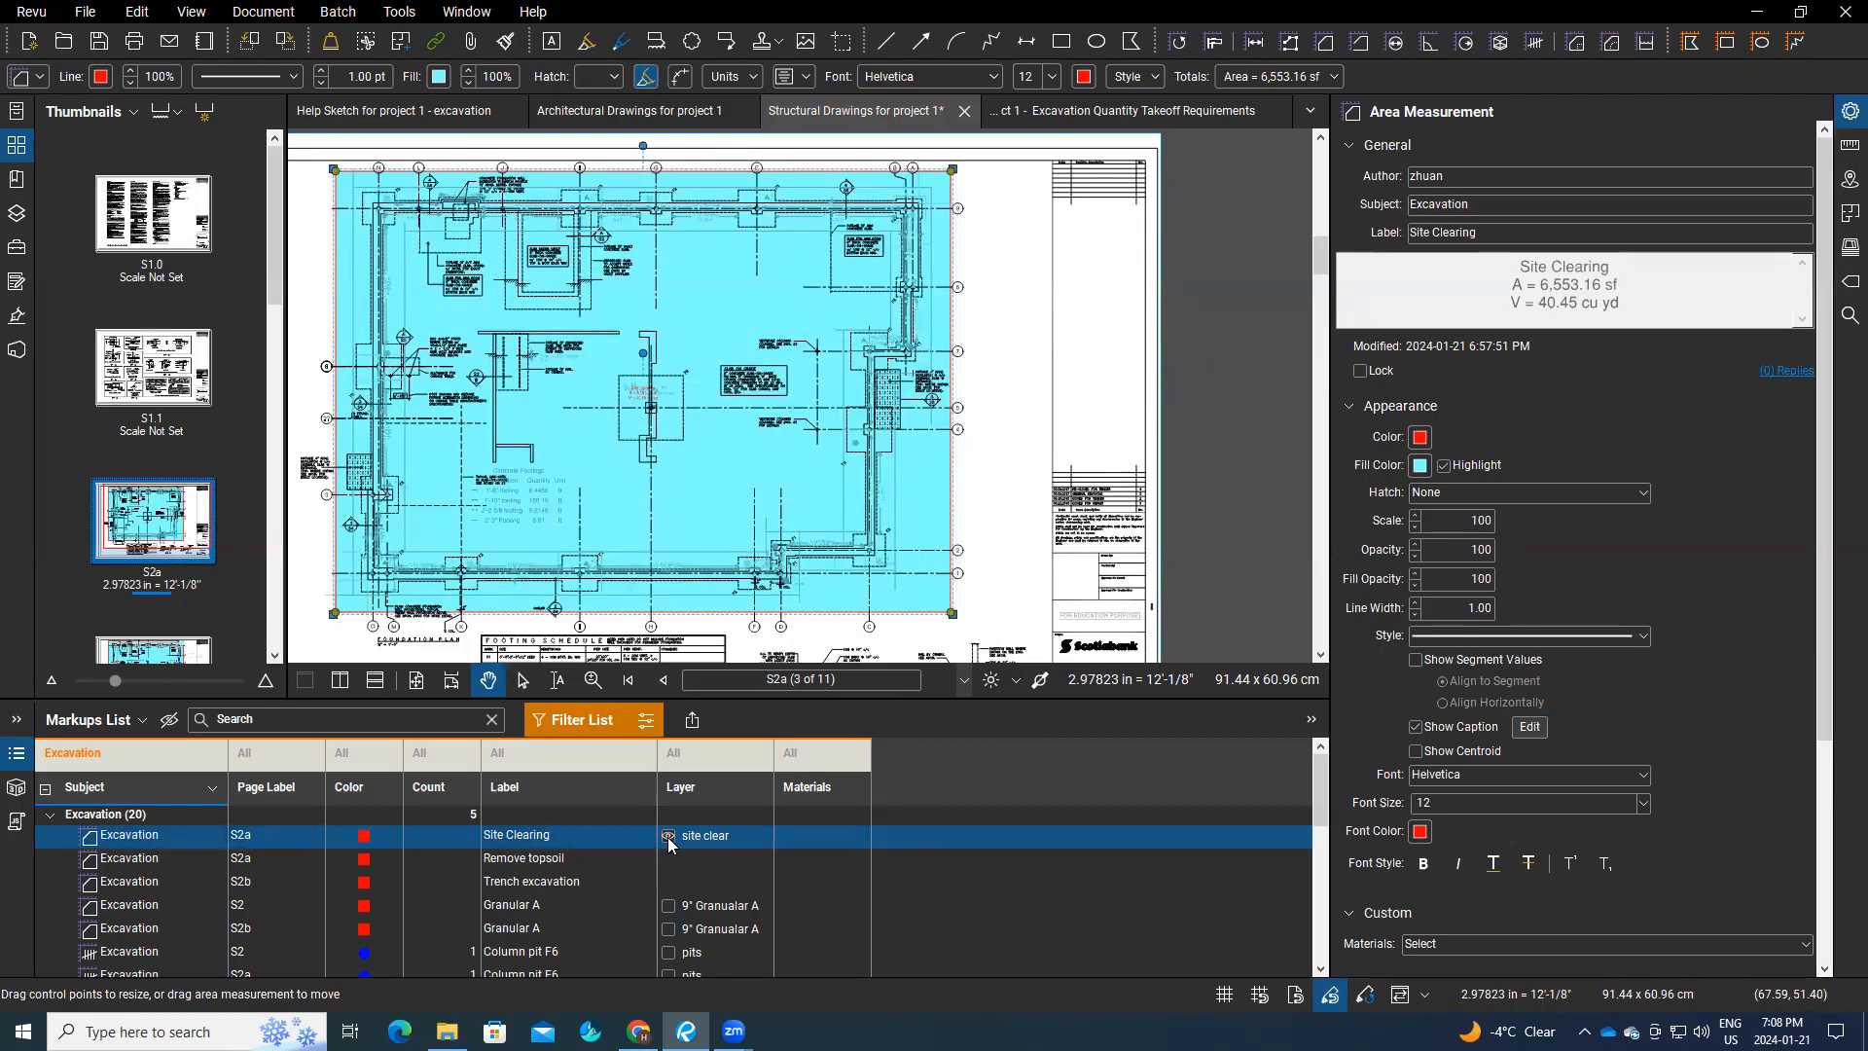
left_click(668, 839)
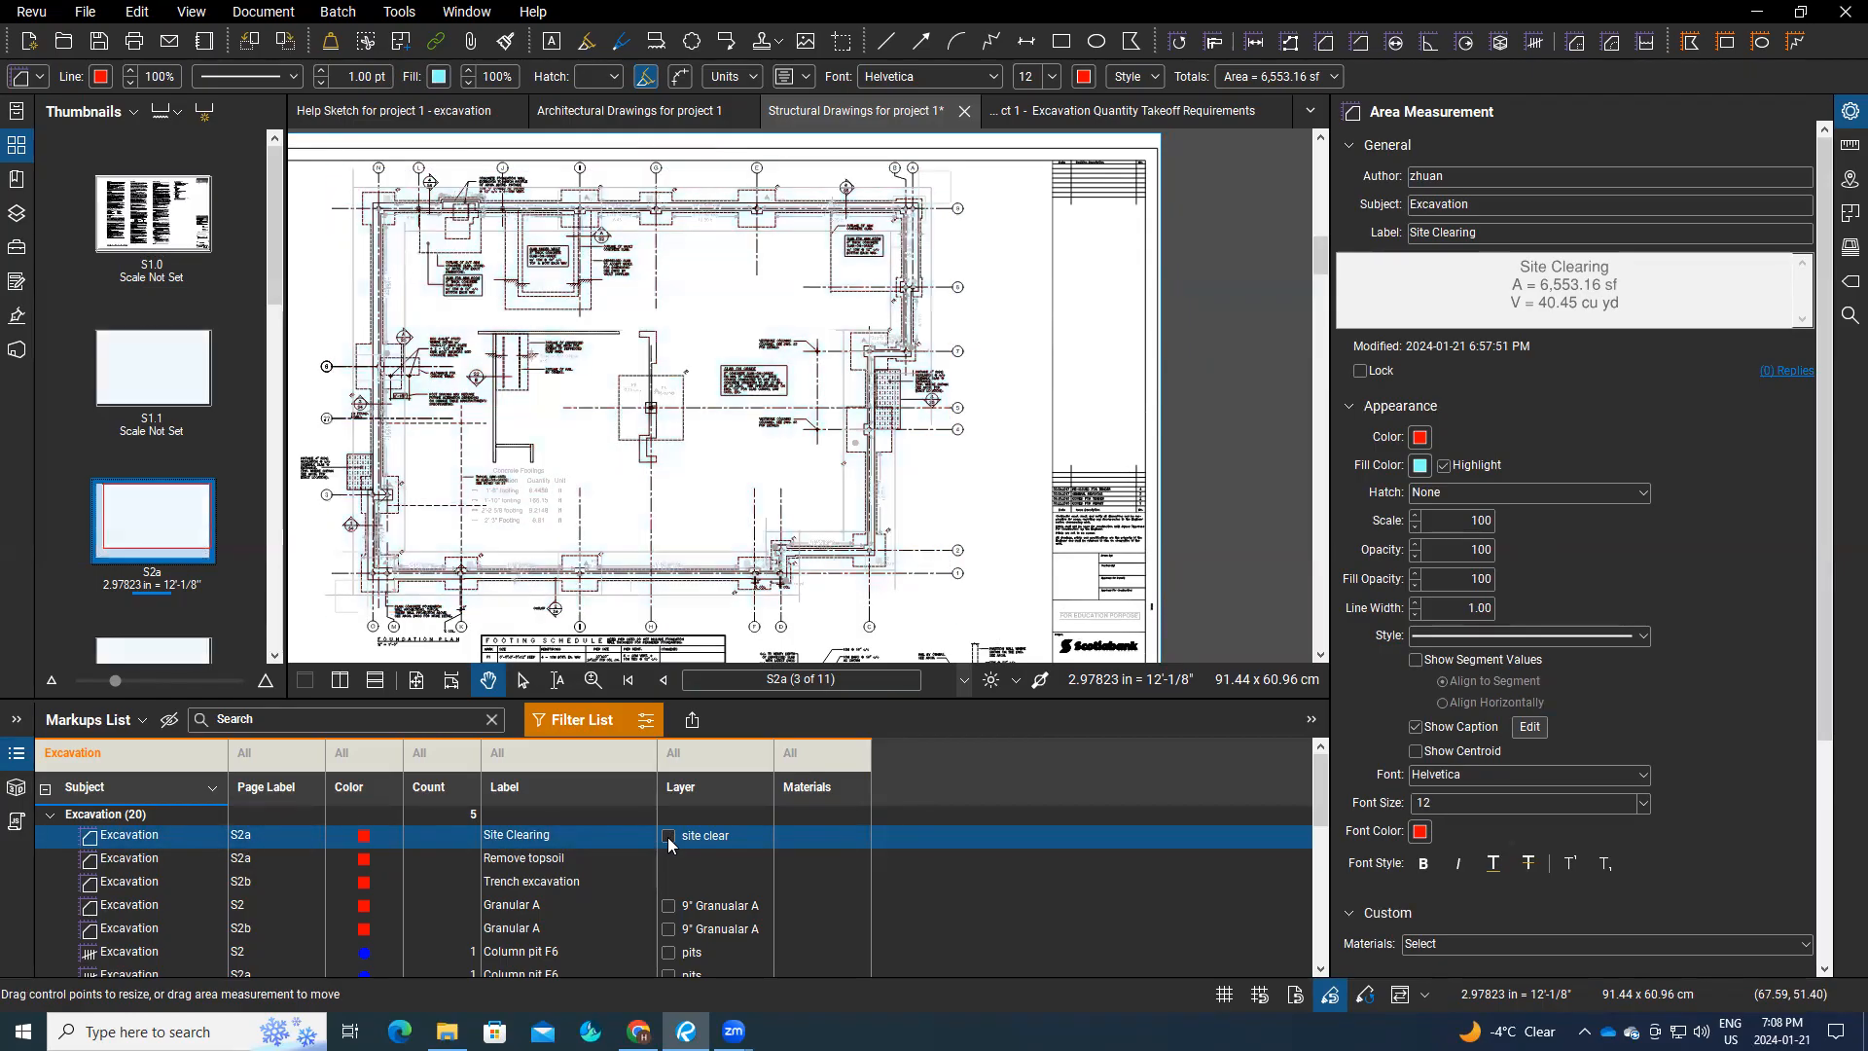
left_click(875, 607)
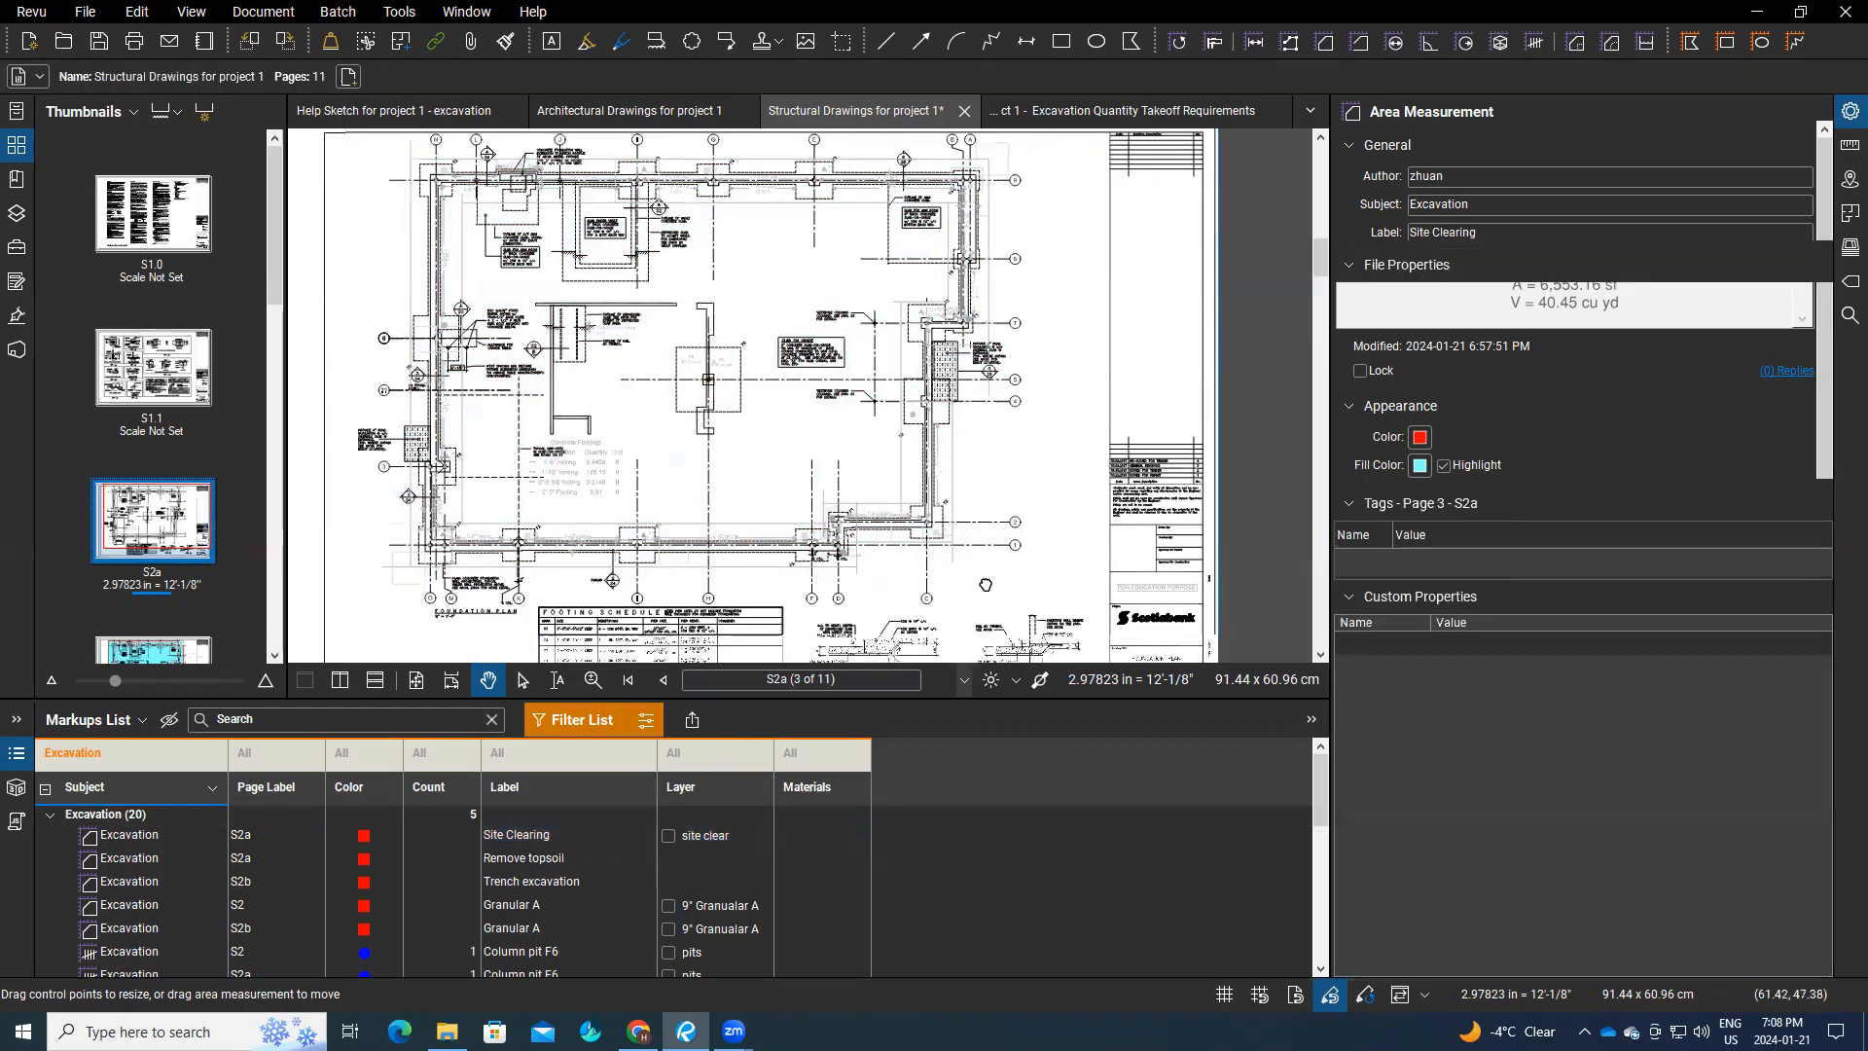
Step: Delete the Concrete Footings legend from the first S2a foundation plan
left_click_drag(680, 452, 813, 420)
scroll(814, 420, "up", 3)
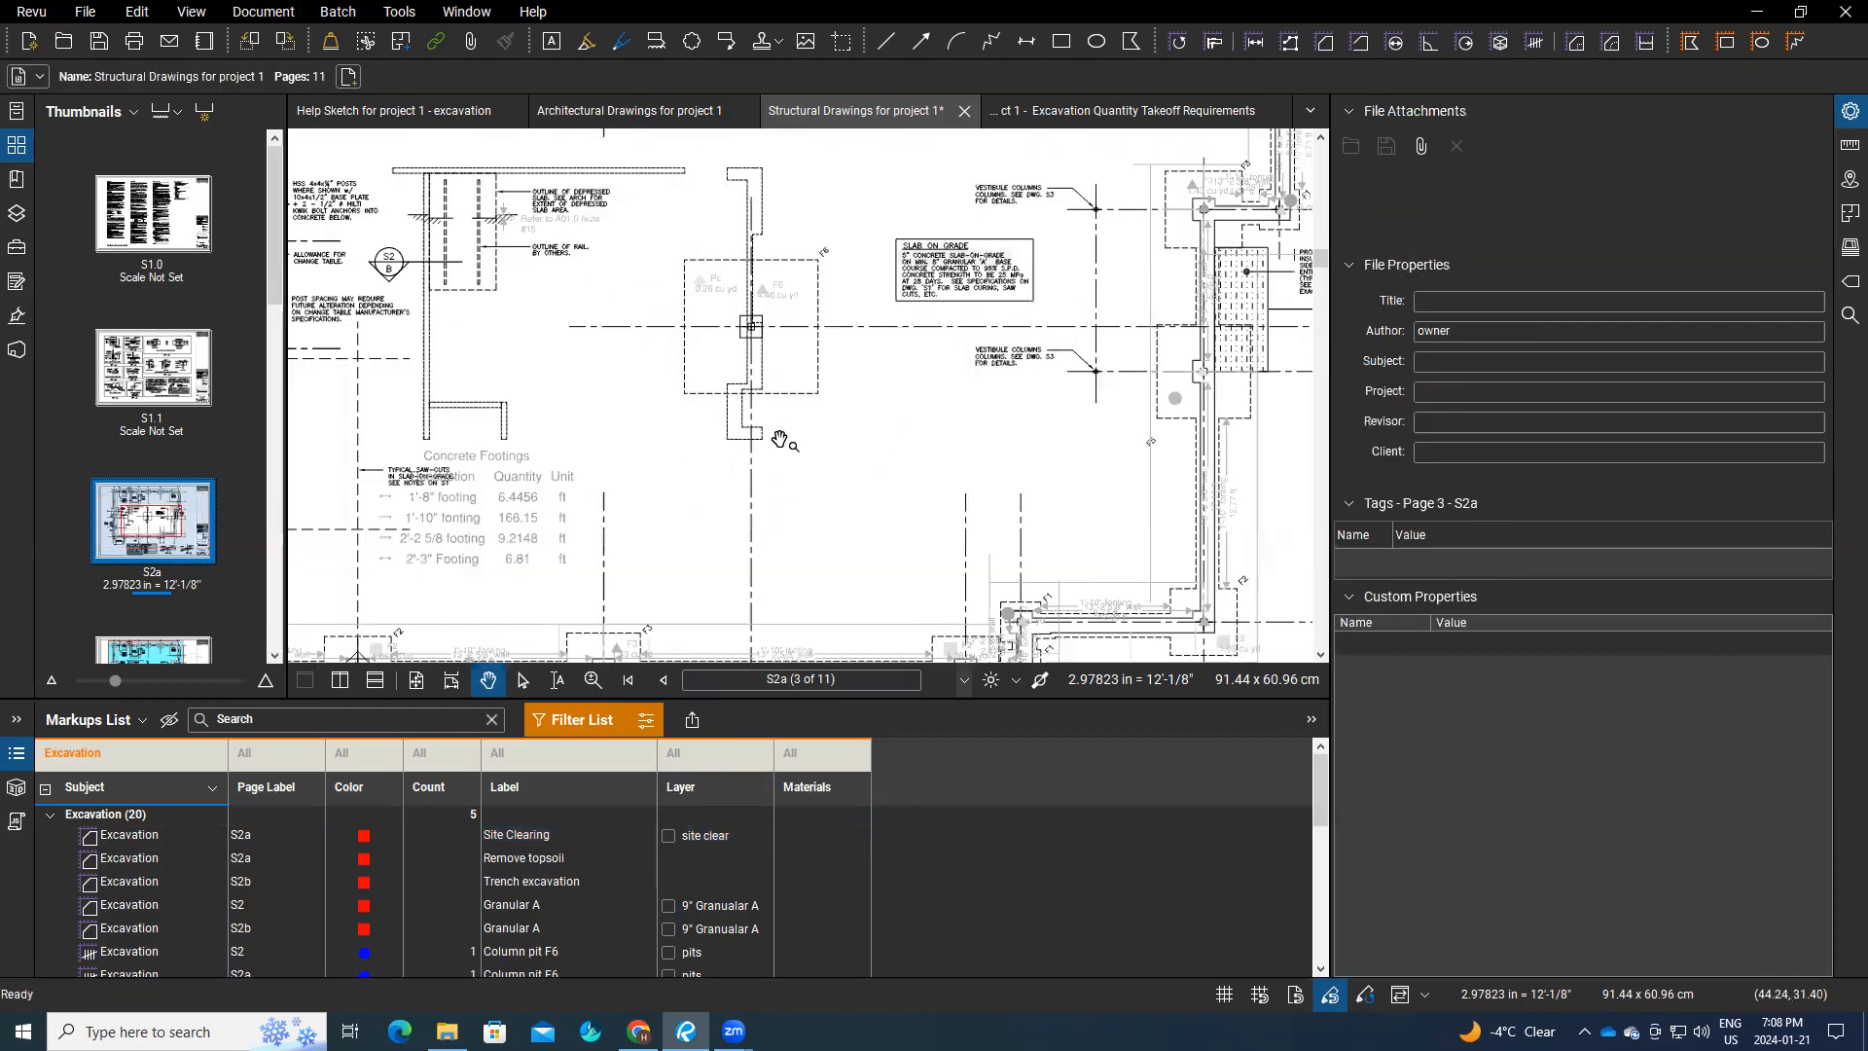
left_click(559, 532)
right_click(525, 522)
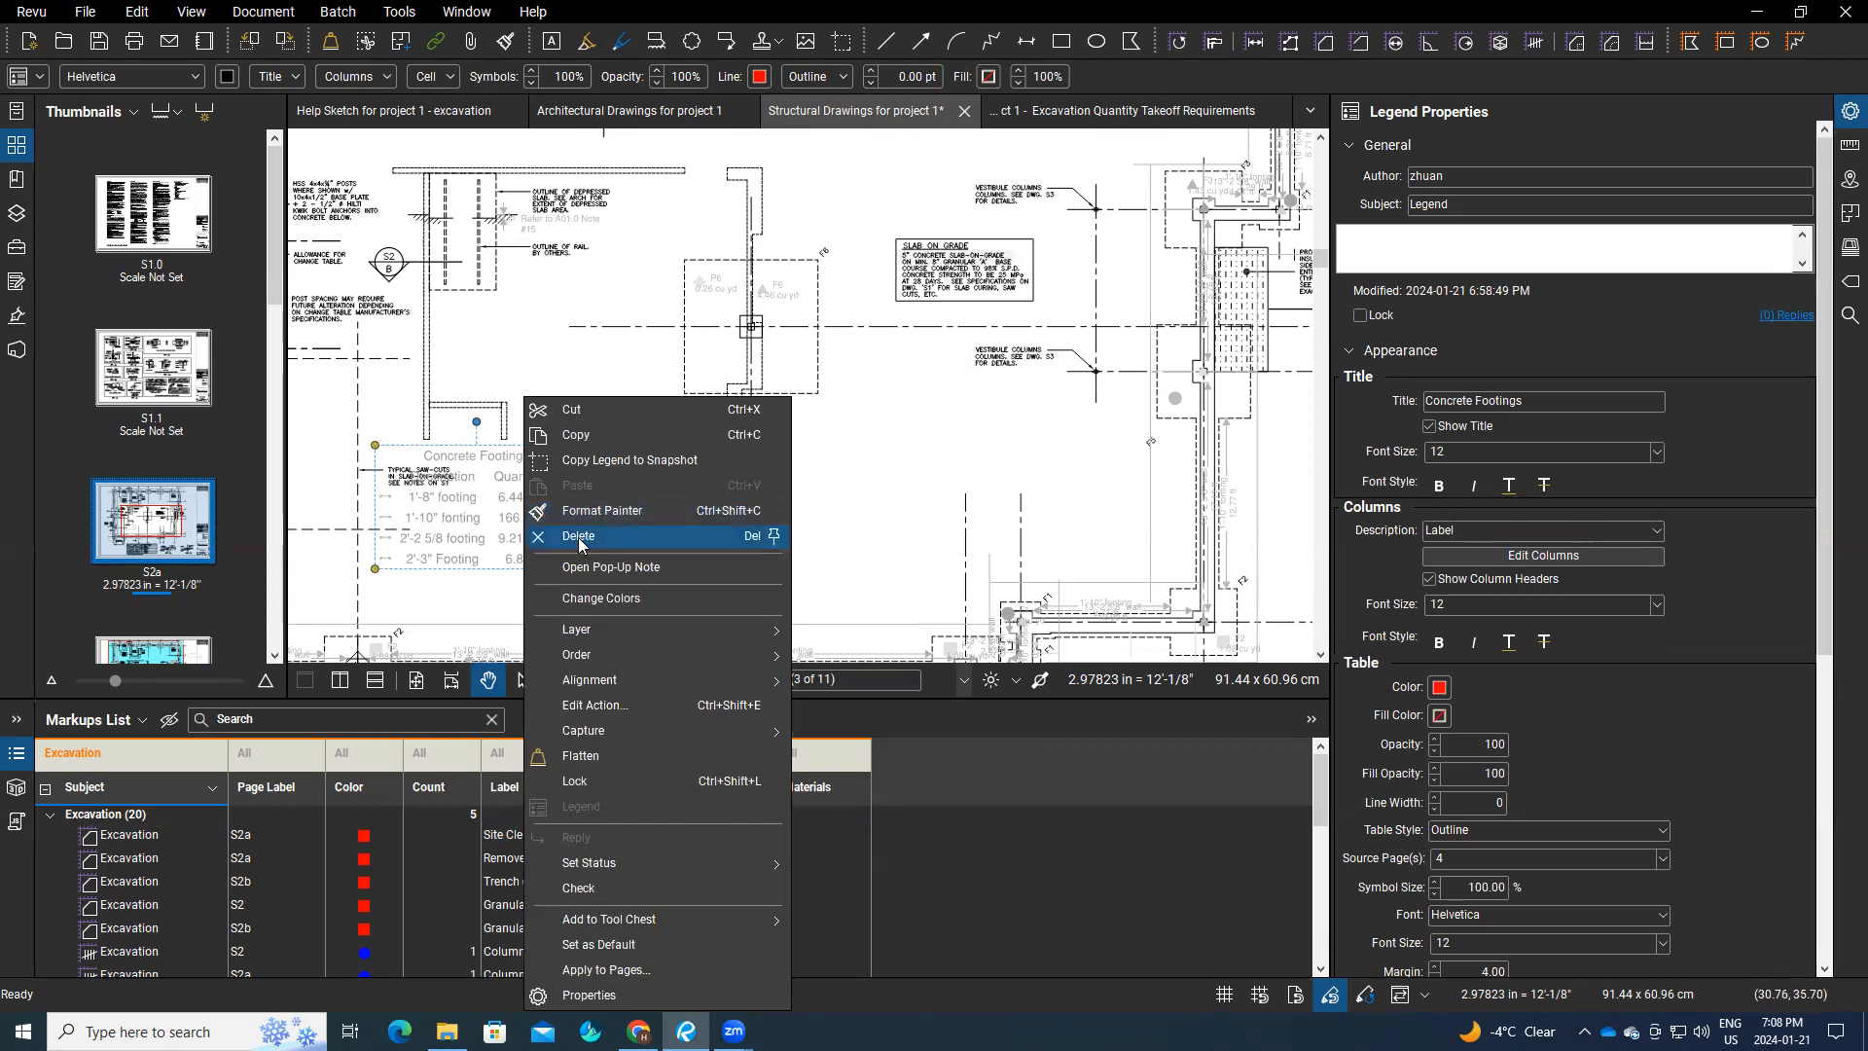
key("Escape")
key("Delete")
scroll(650, 457, "down", 3)
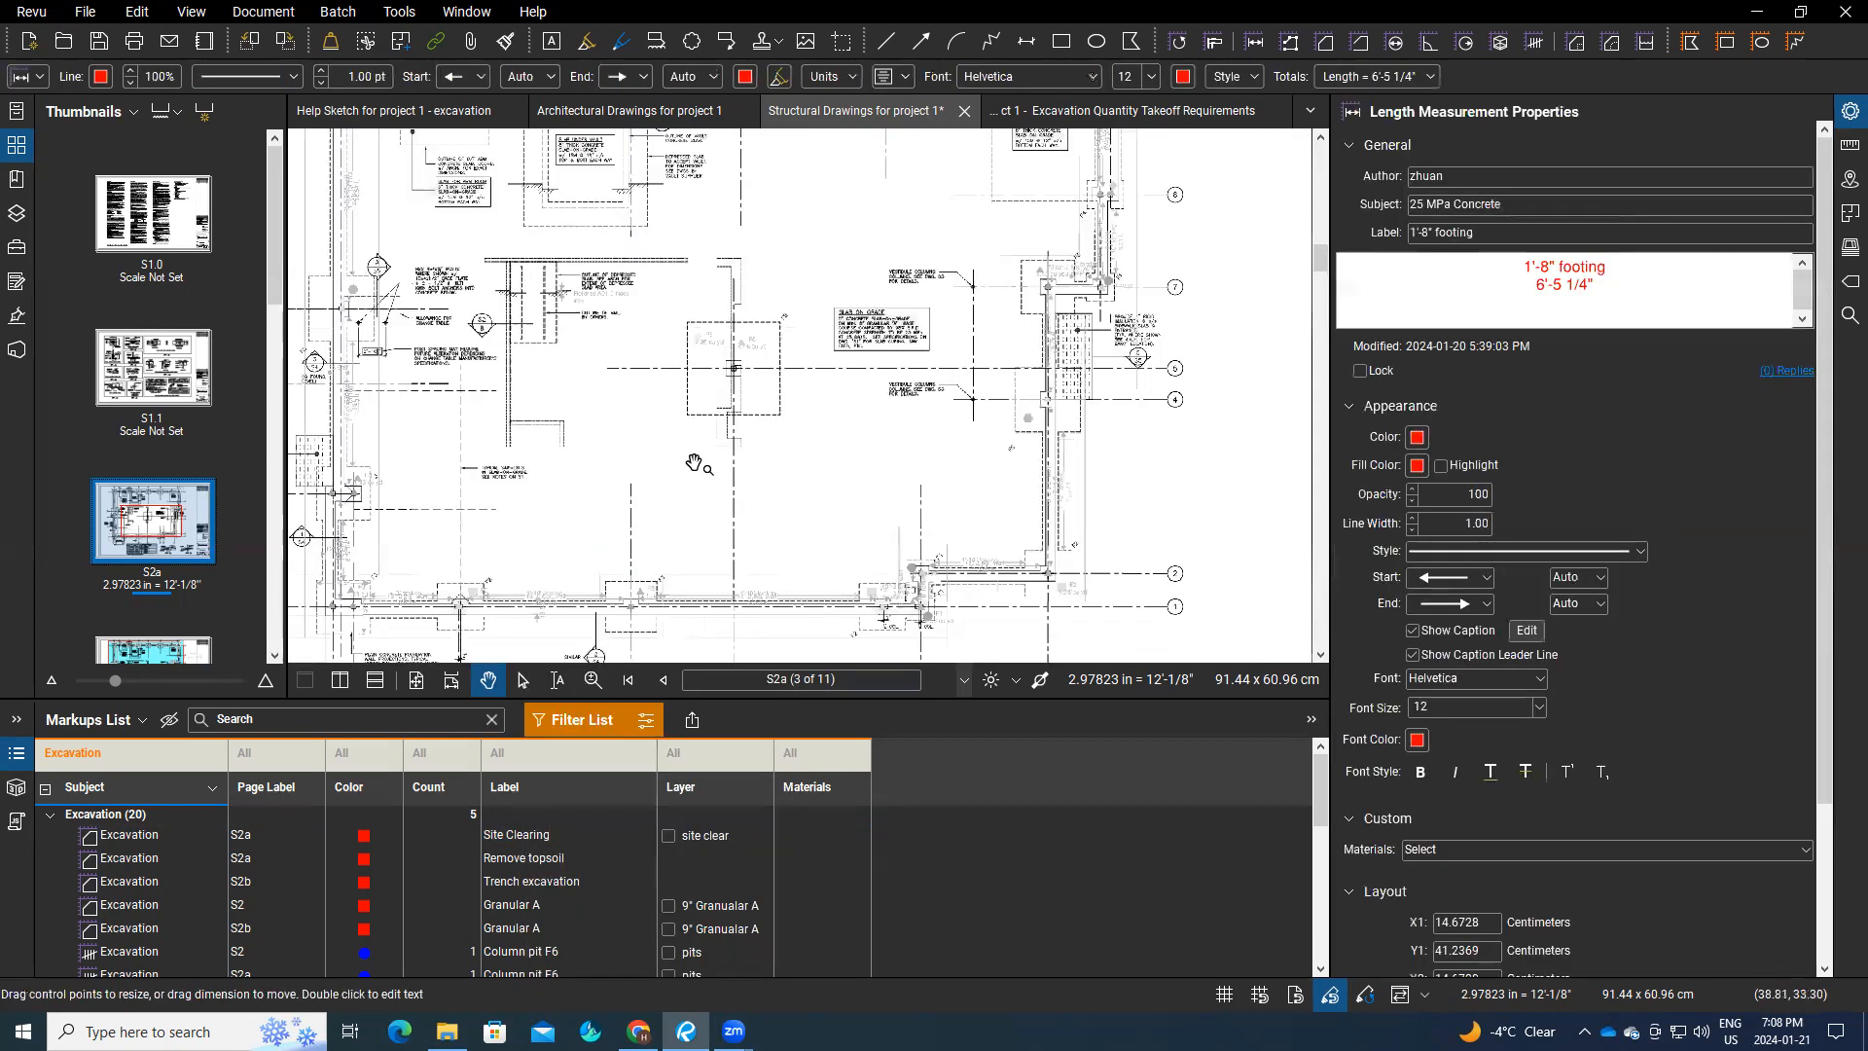
Step: Inspect the center of the foundation plan around footing F6 and close the Markups List
left_click_drag(646, 434, 694, 479)
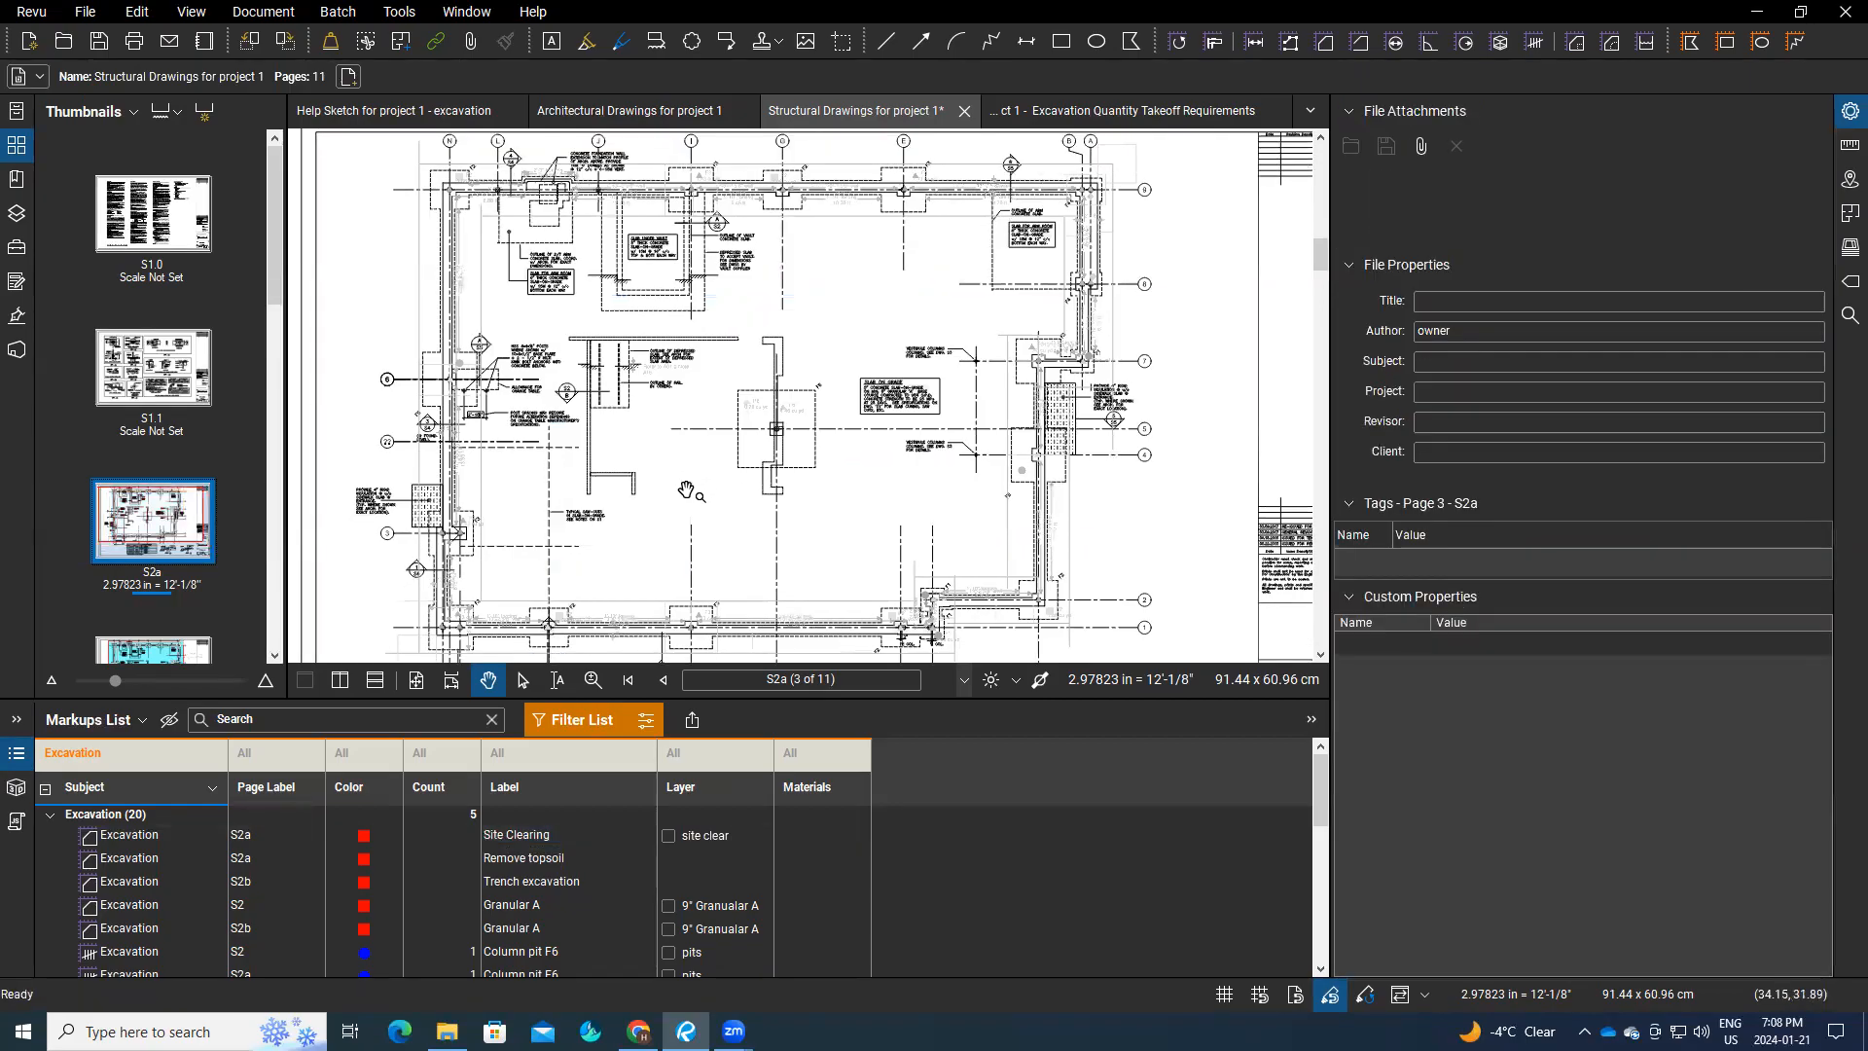
scroll(687, 491, "up", 3)
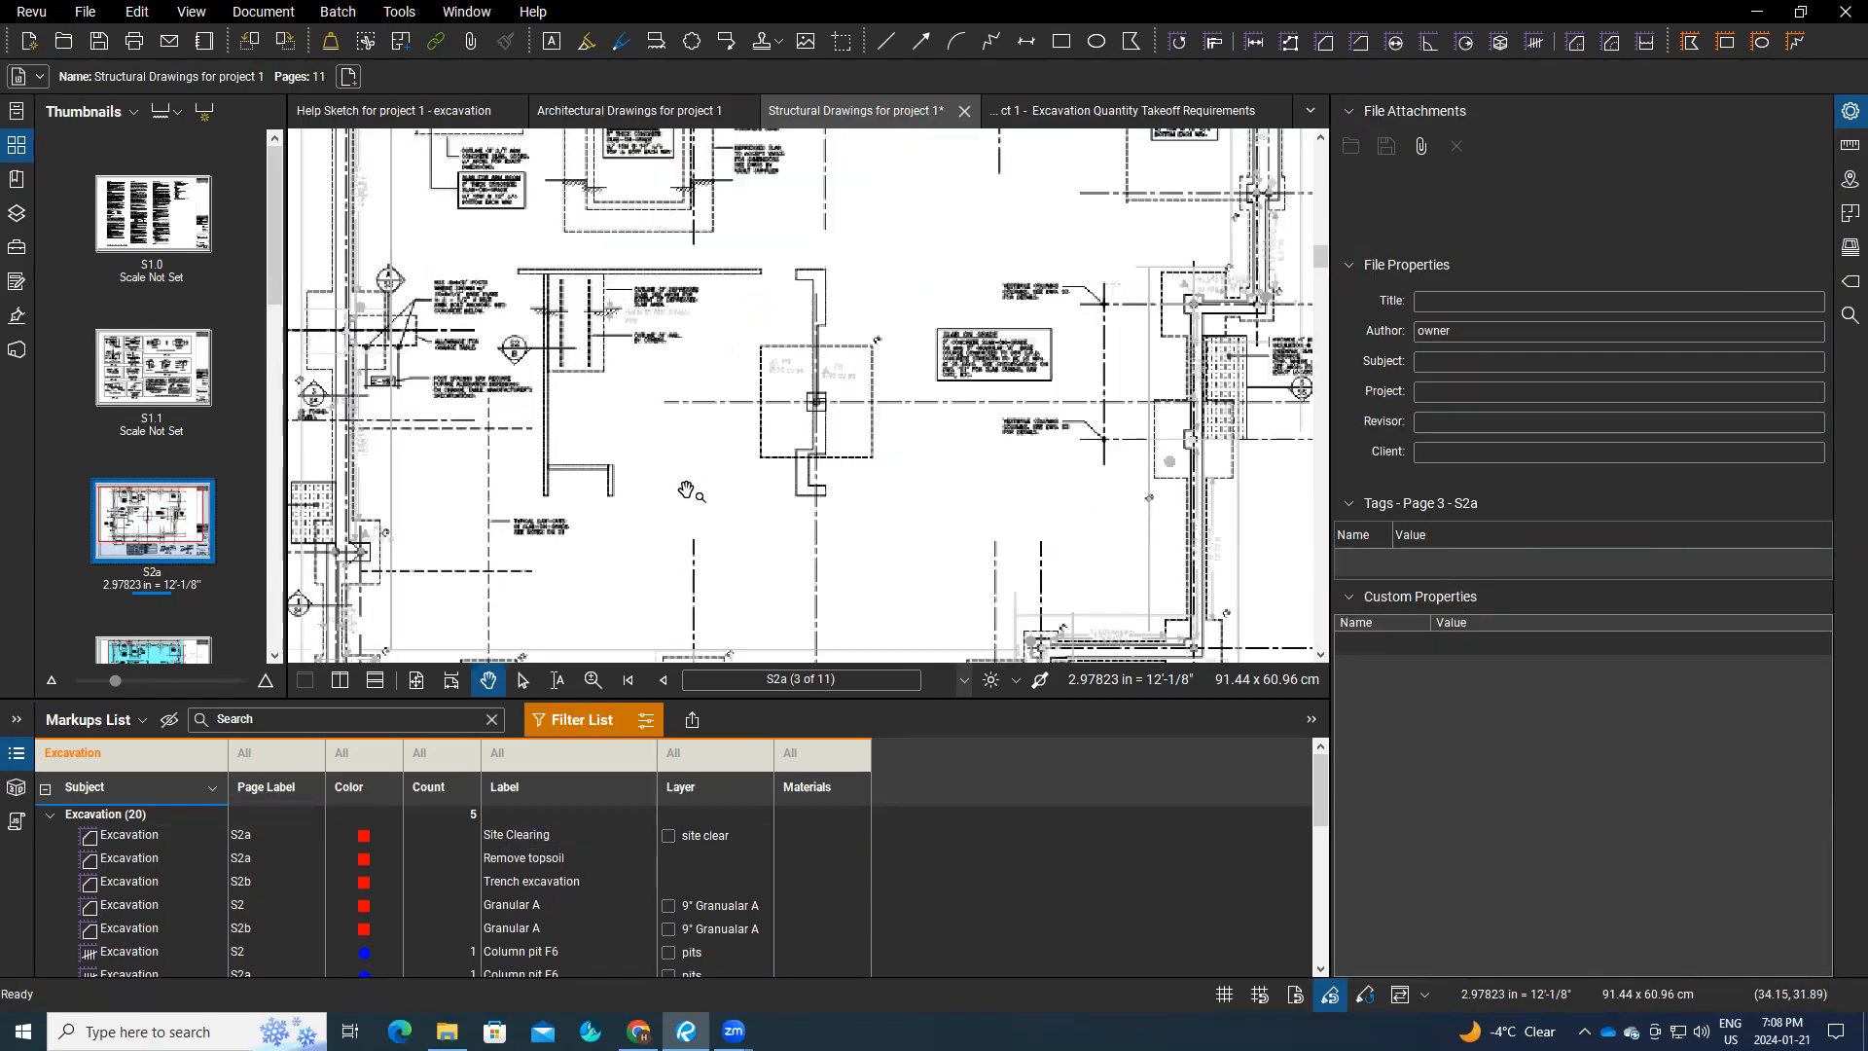
scroll(886, 474, "up", 2)
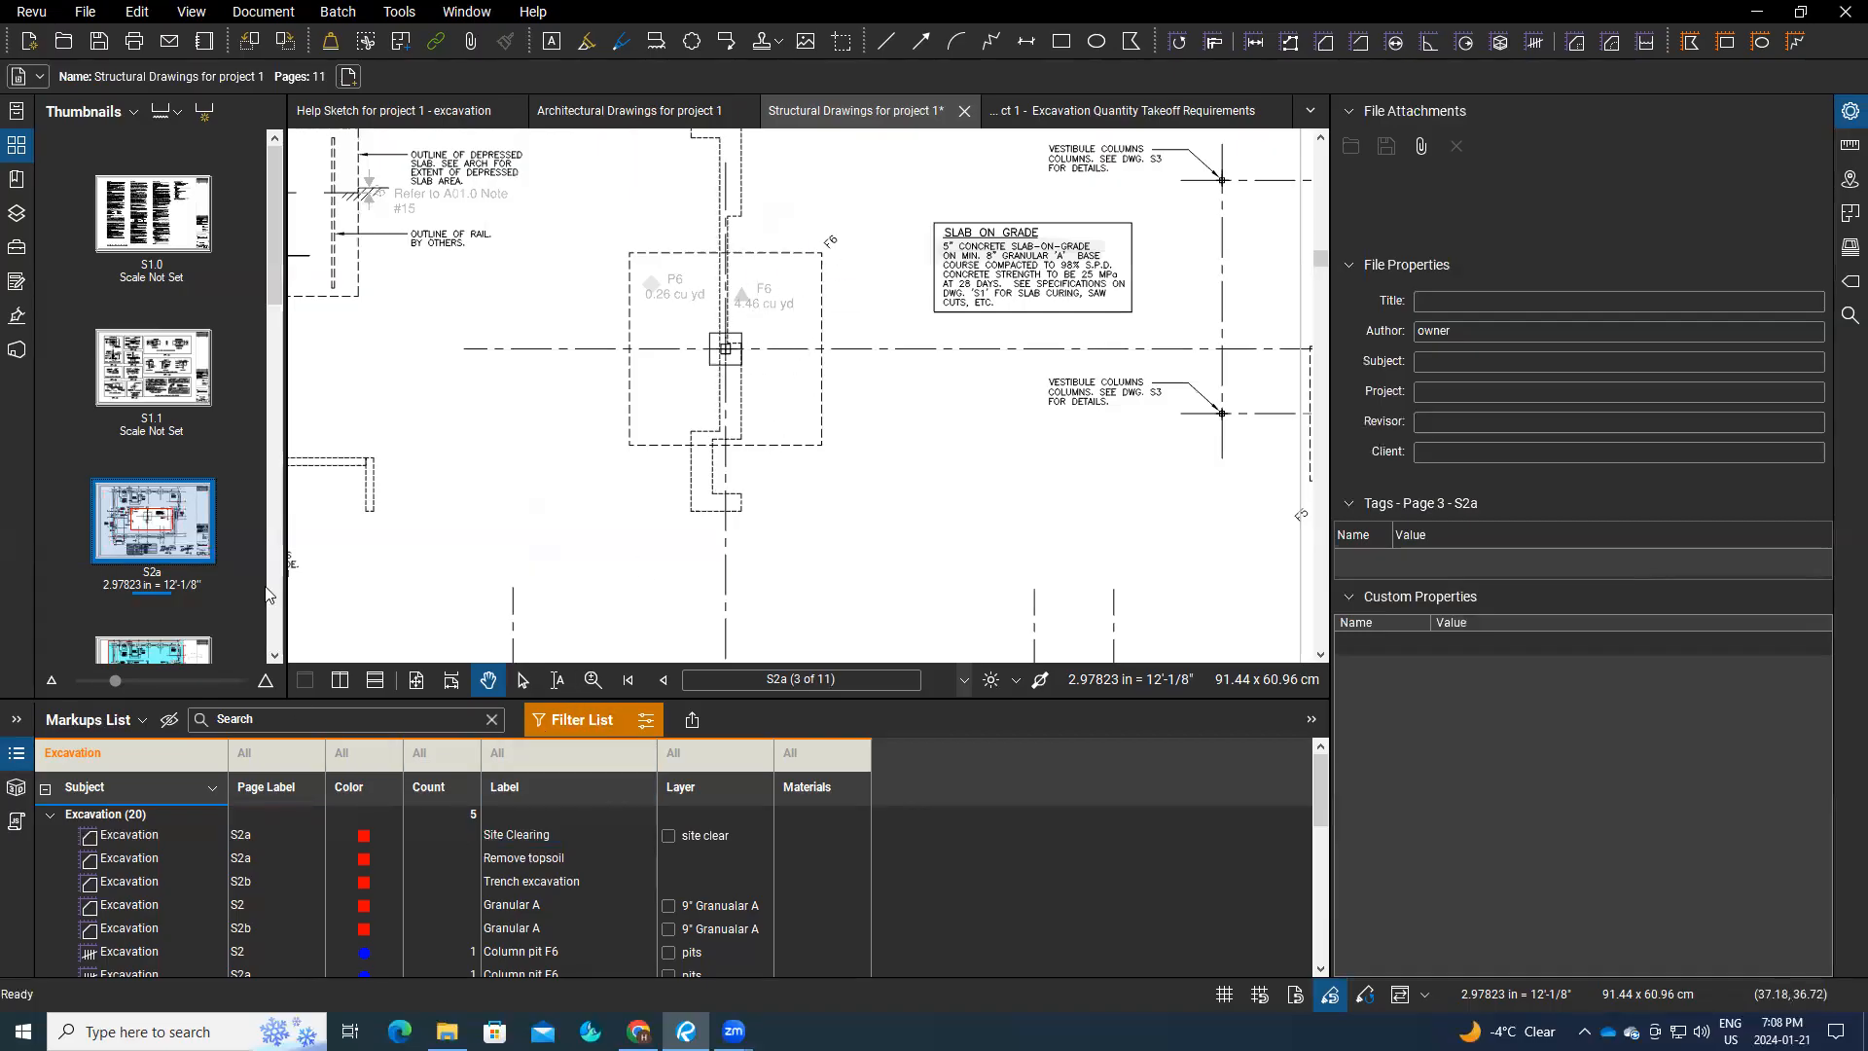
left_click(16, 753)
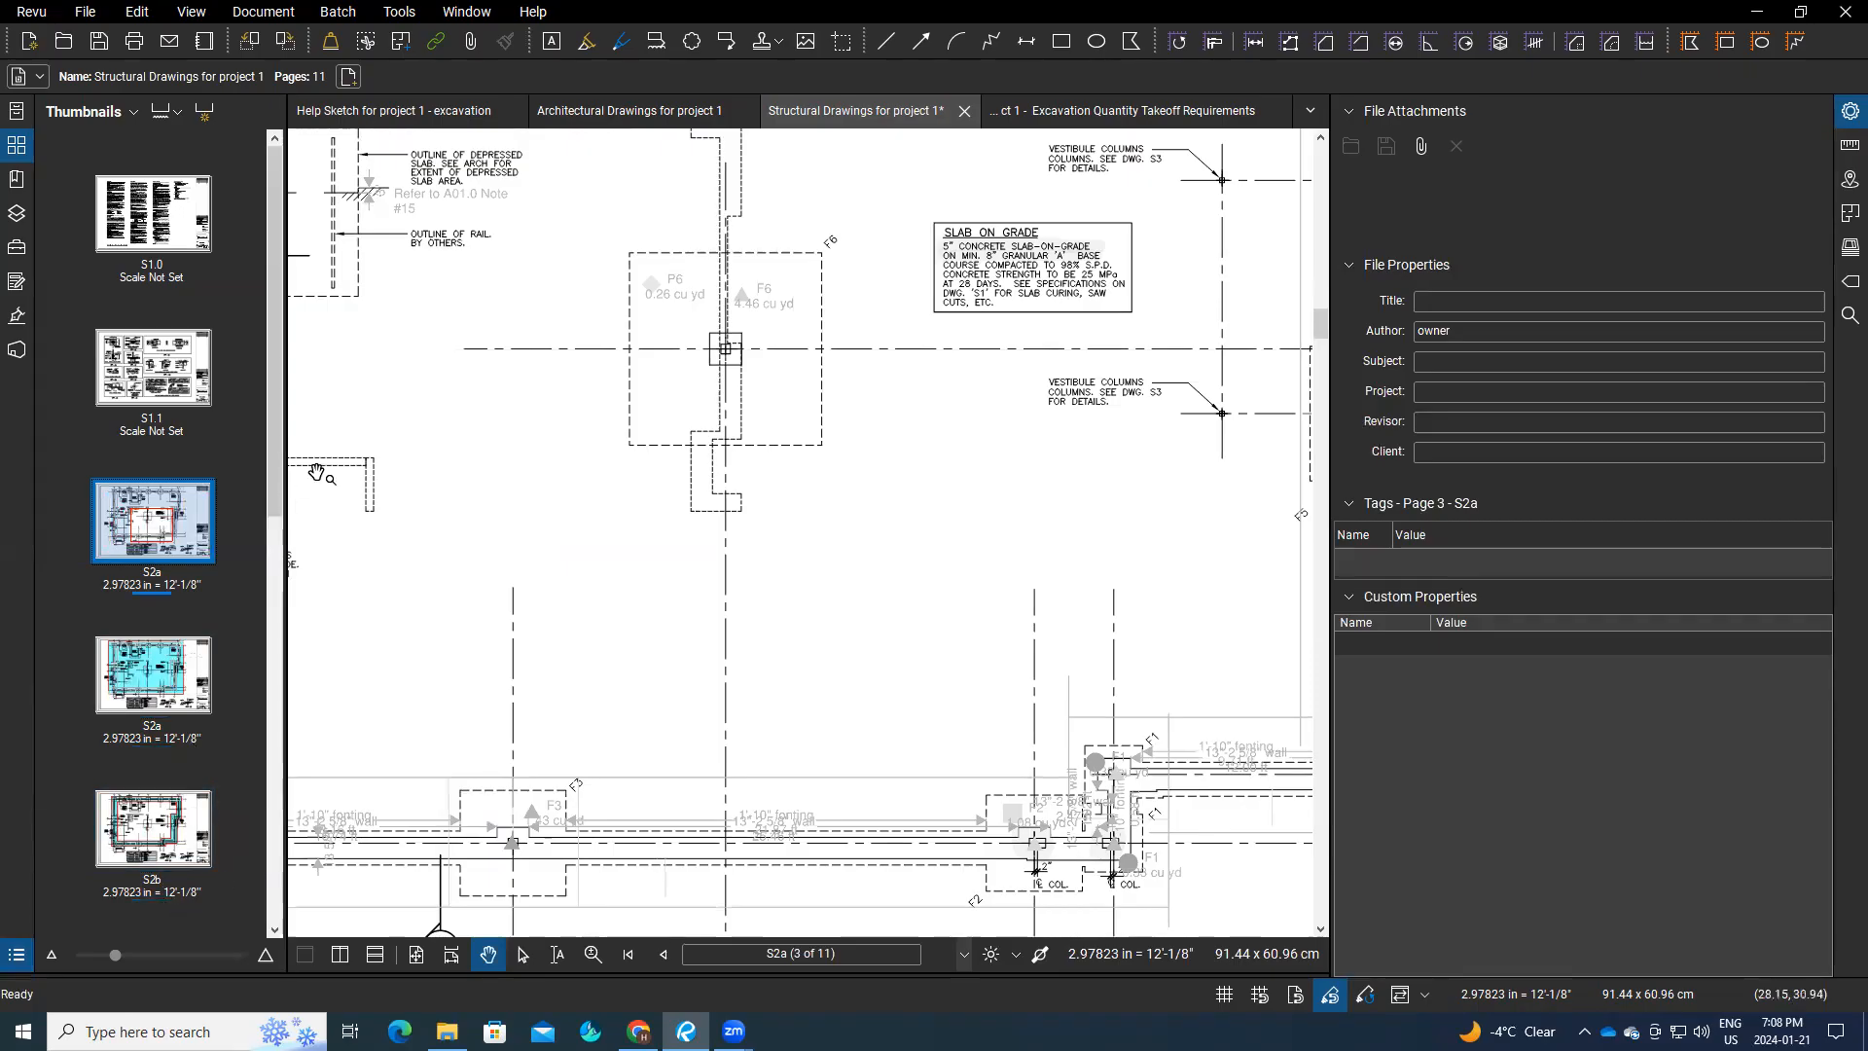
Step: Split the view side by side, hide the thumbnails, and show the Footing Schedule in one pane and footing F6 in the other
scroll(233, 858, "down", 1)
left_click(340, 956)
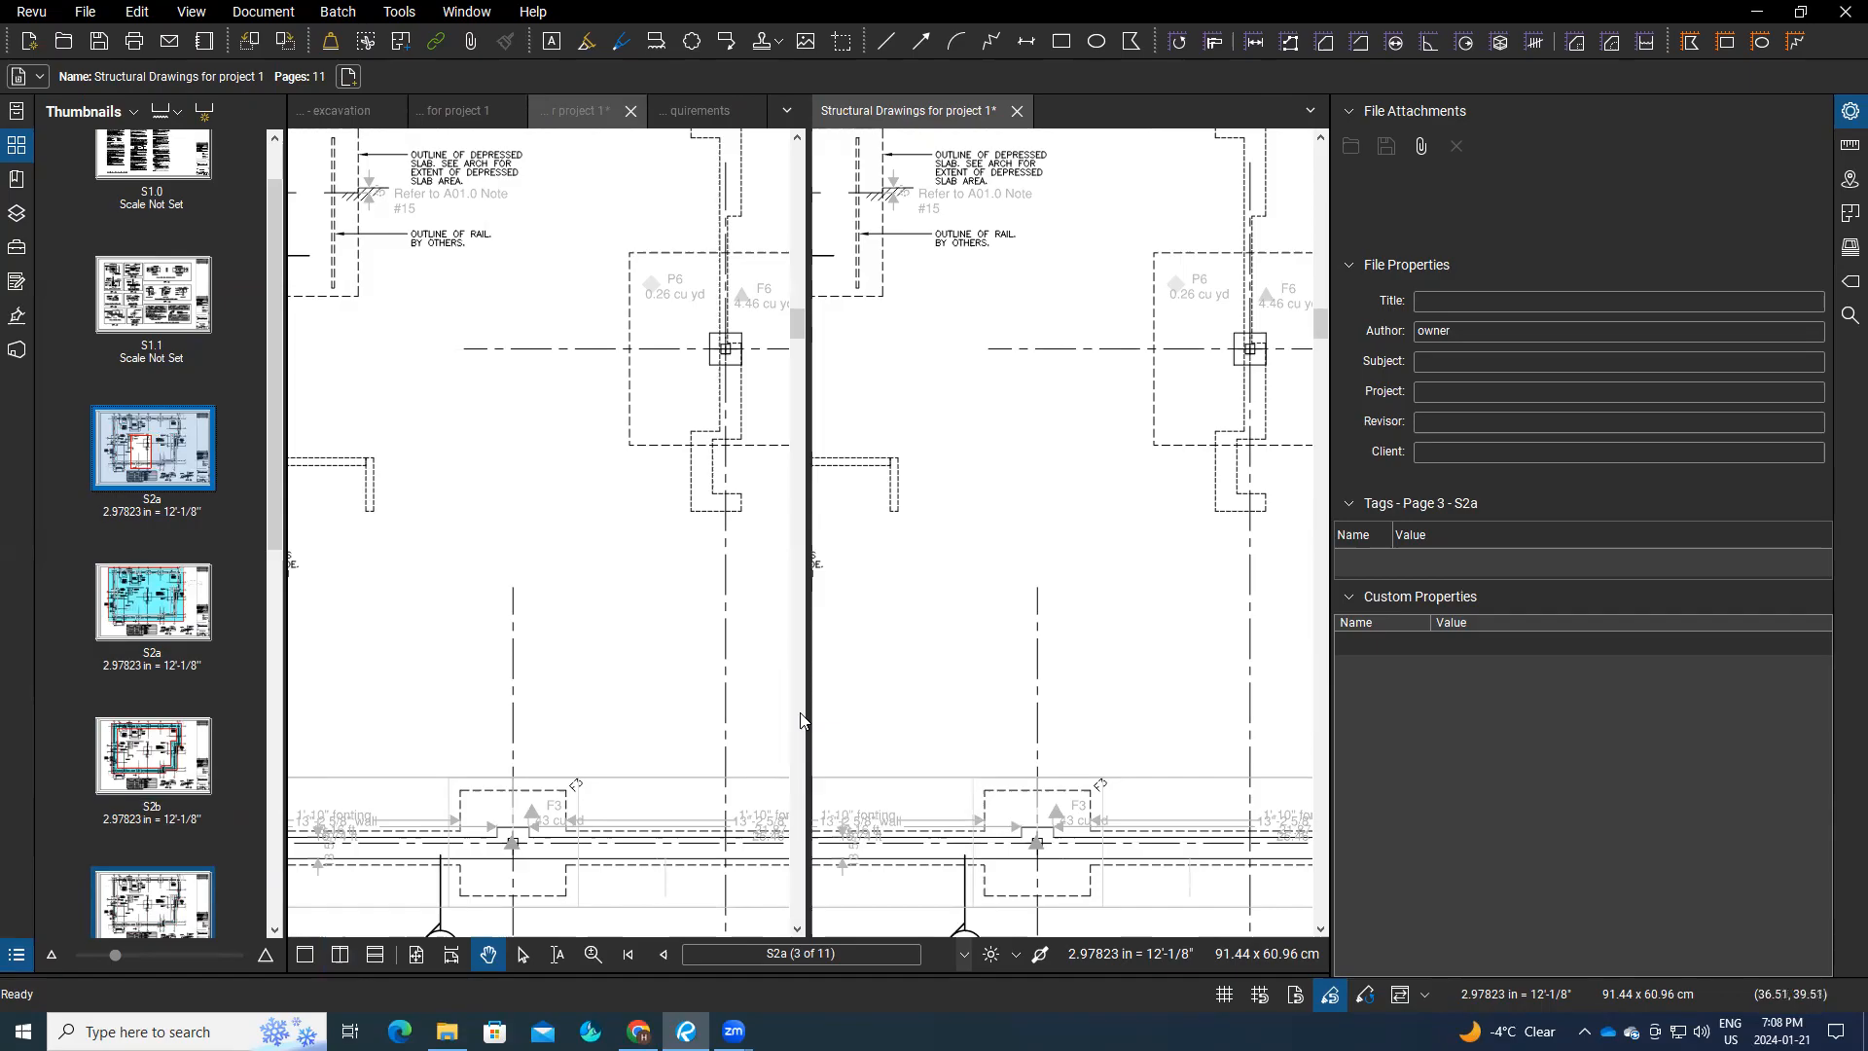
left_click_drag(1030, 605, 927, 605)
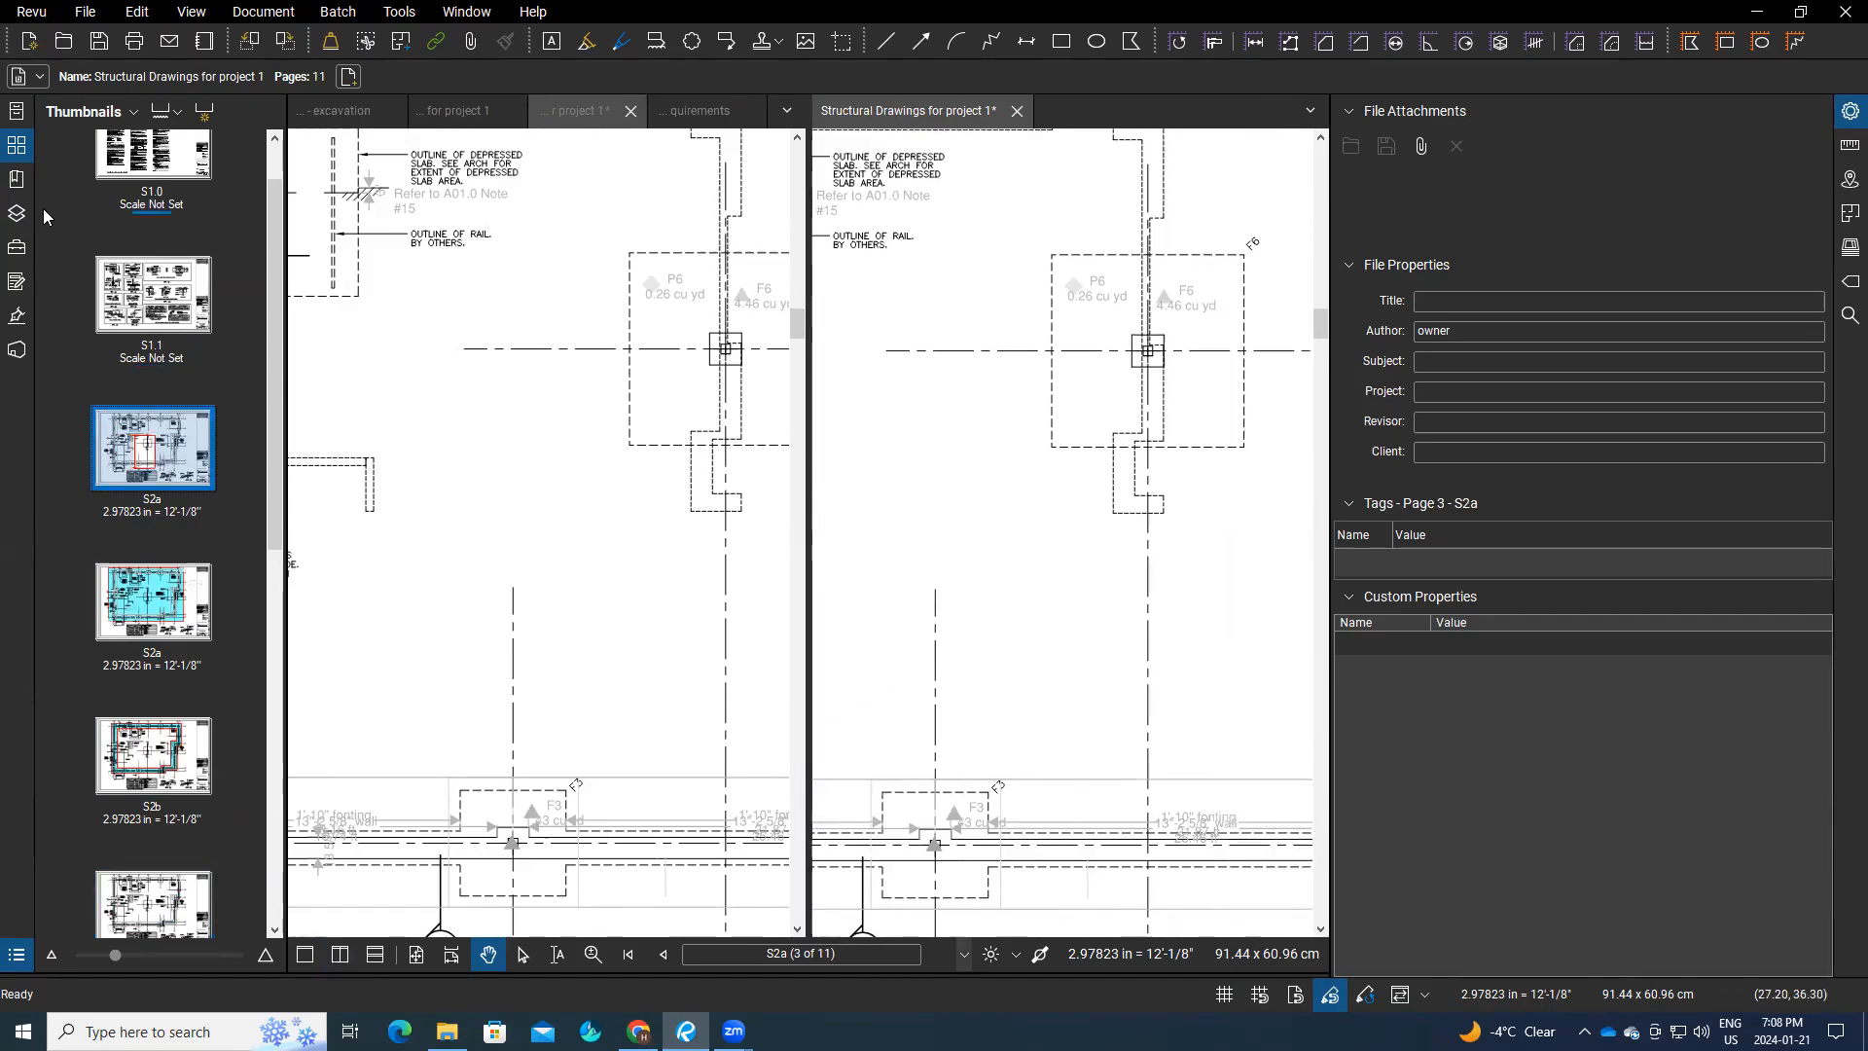
left_click(17, 146)
left_click_drag(311, 584, 355, 284)
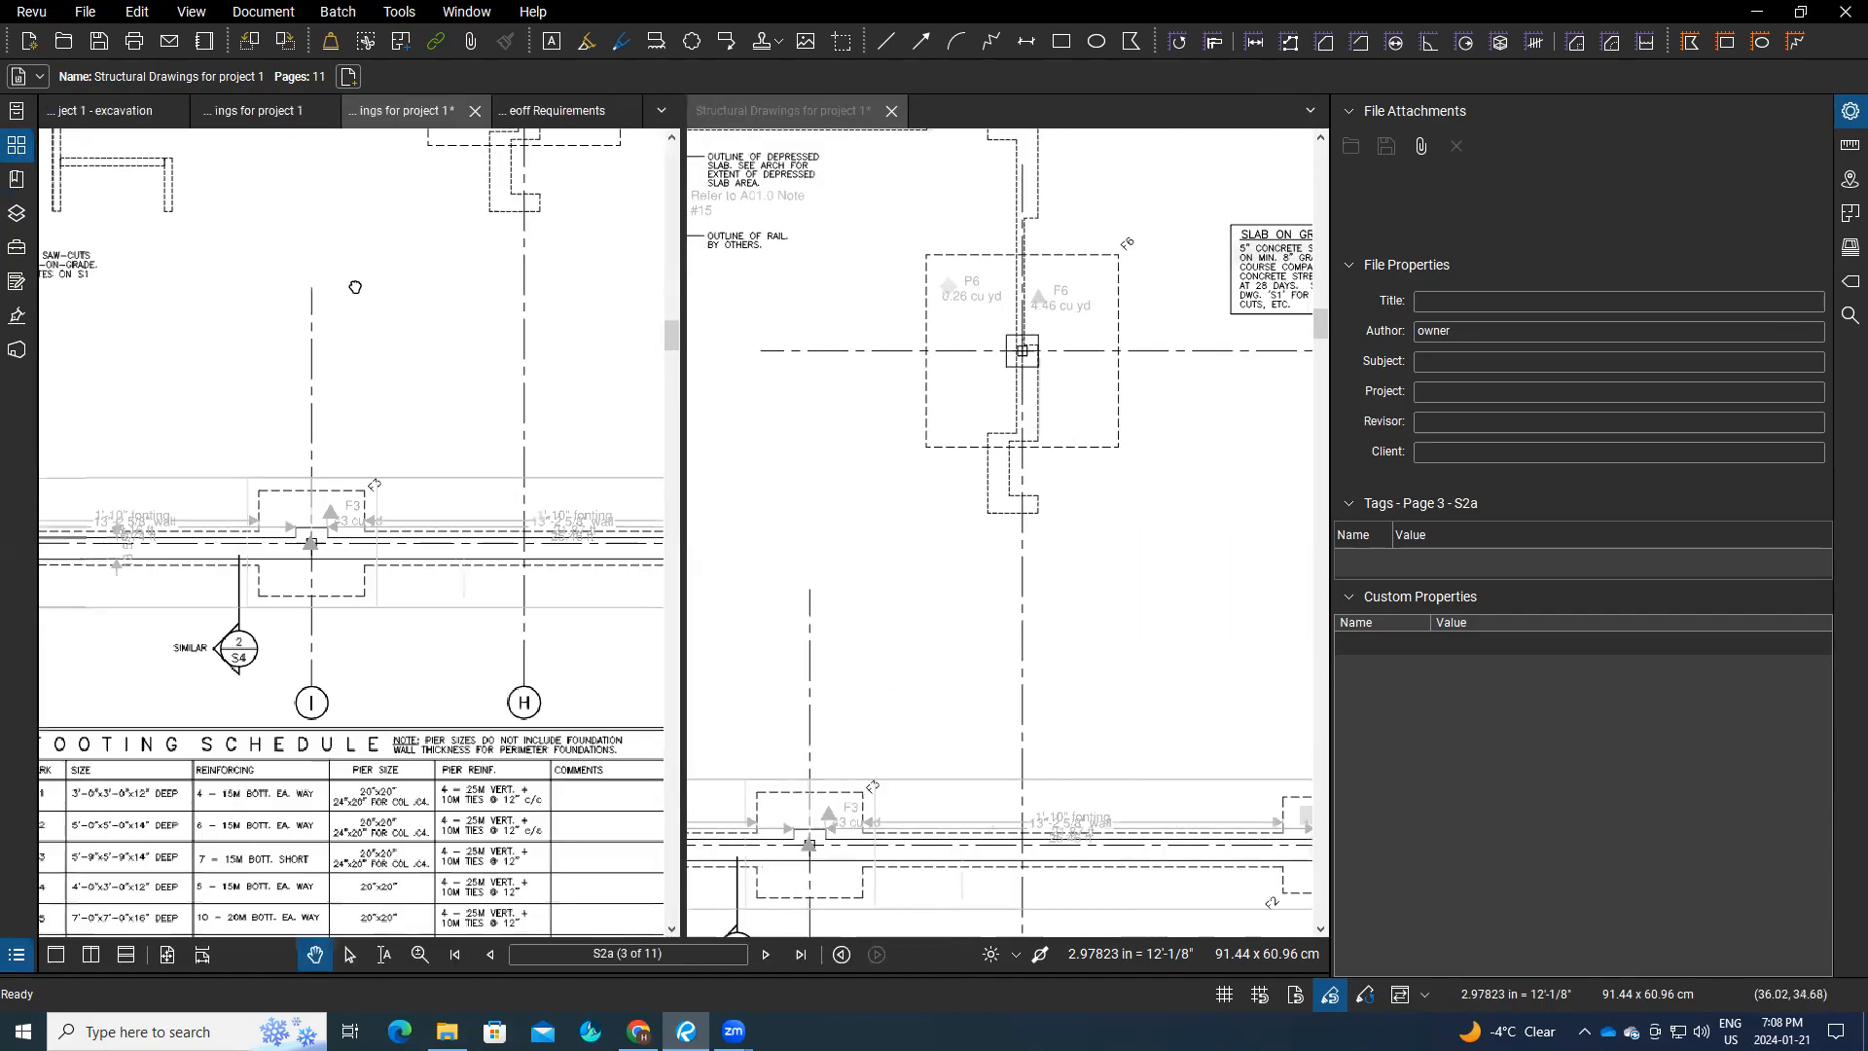
left_click_drag(369, 814, 360, 466)
scroll(321, 662, "up", 3)
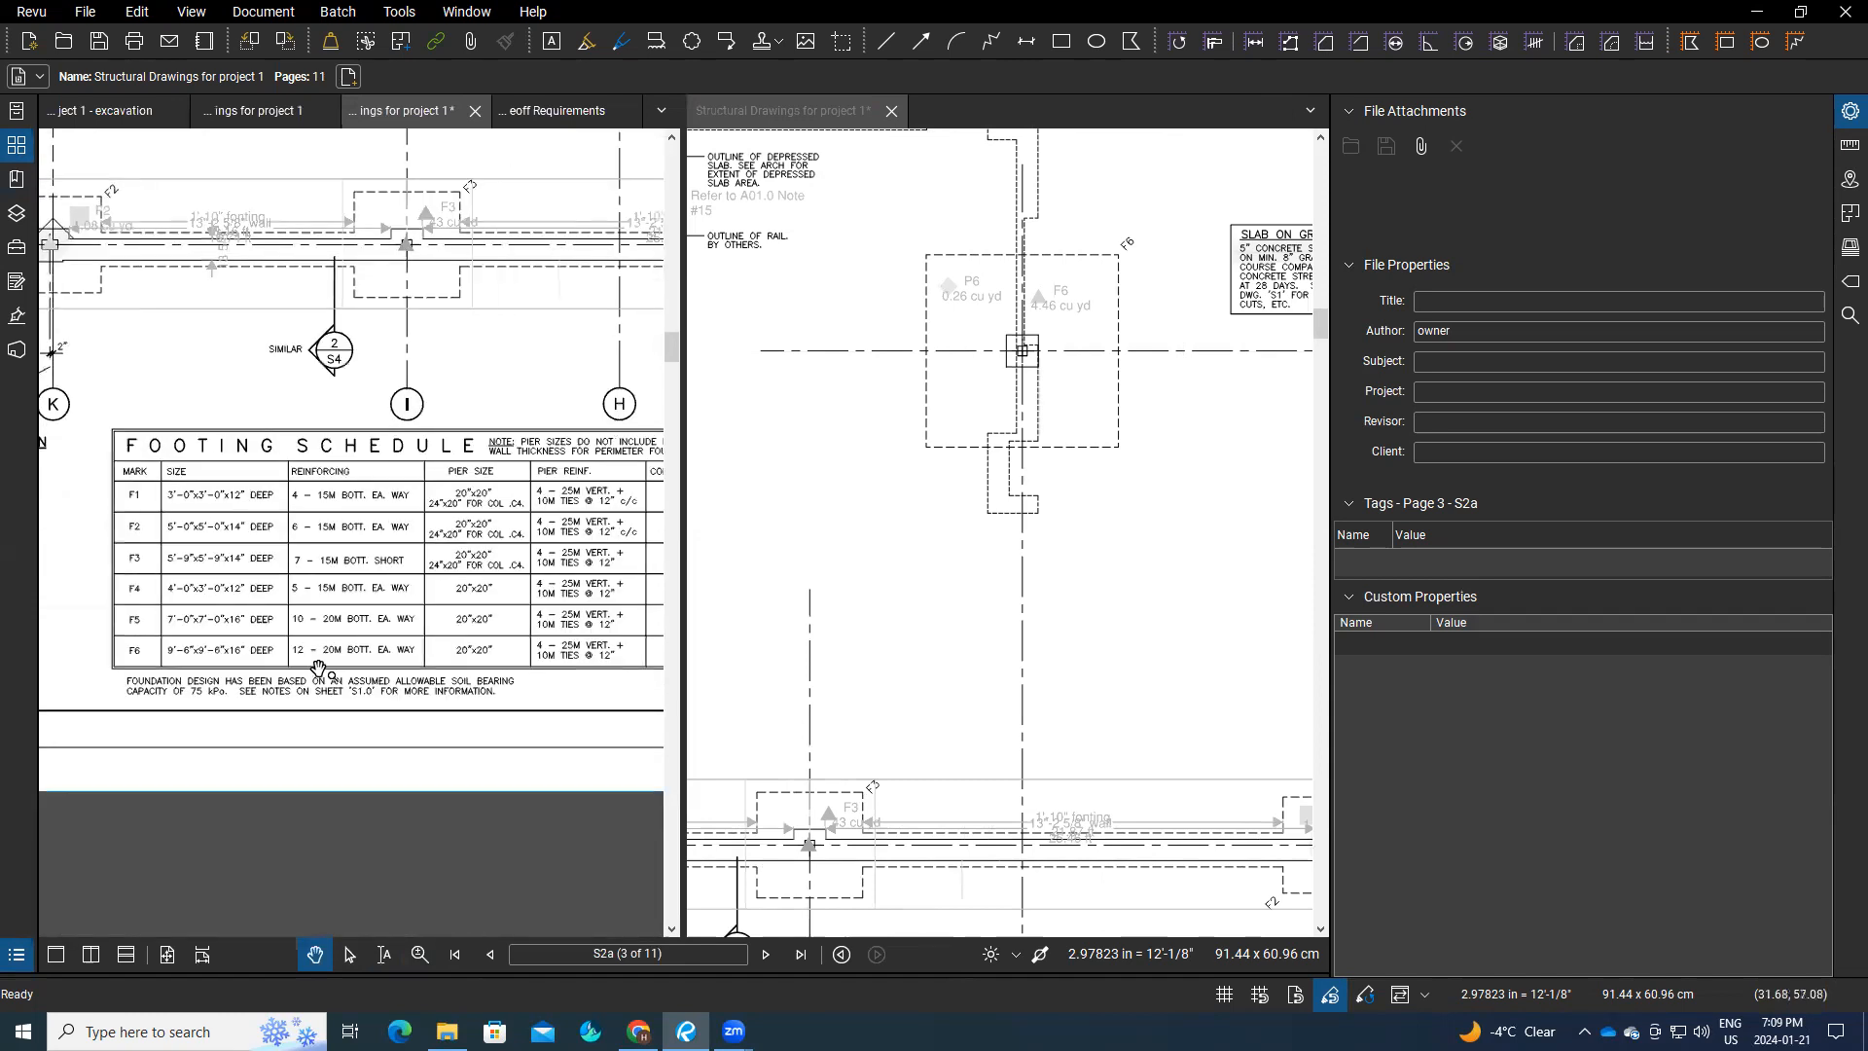
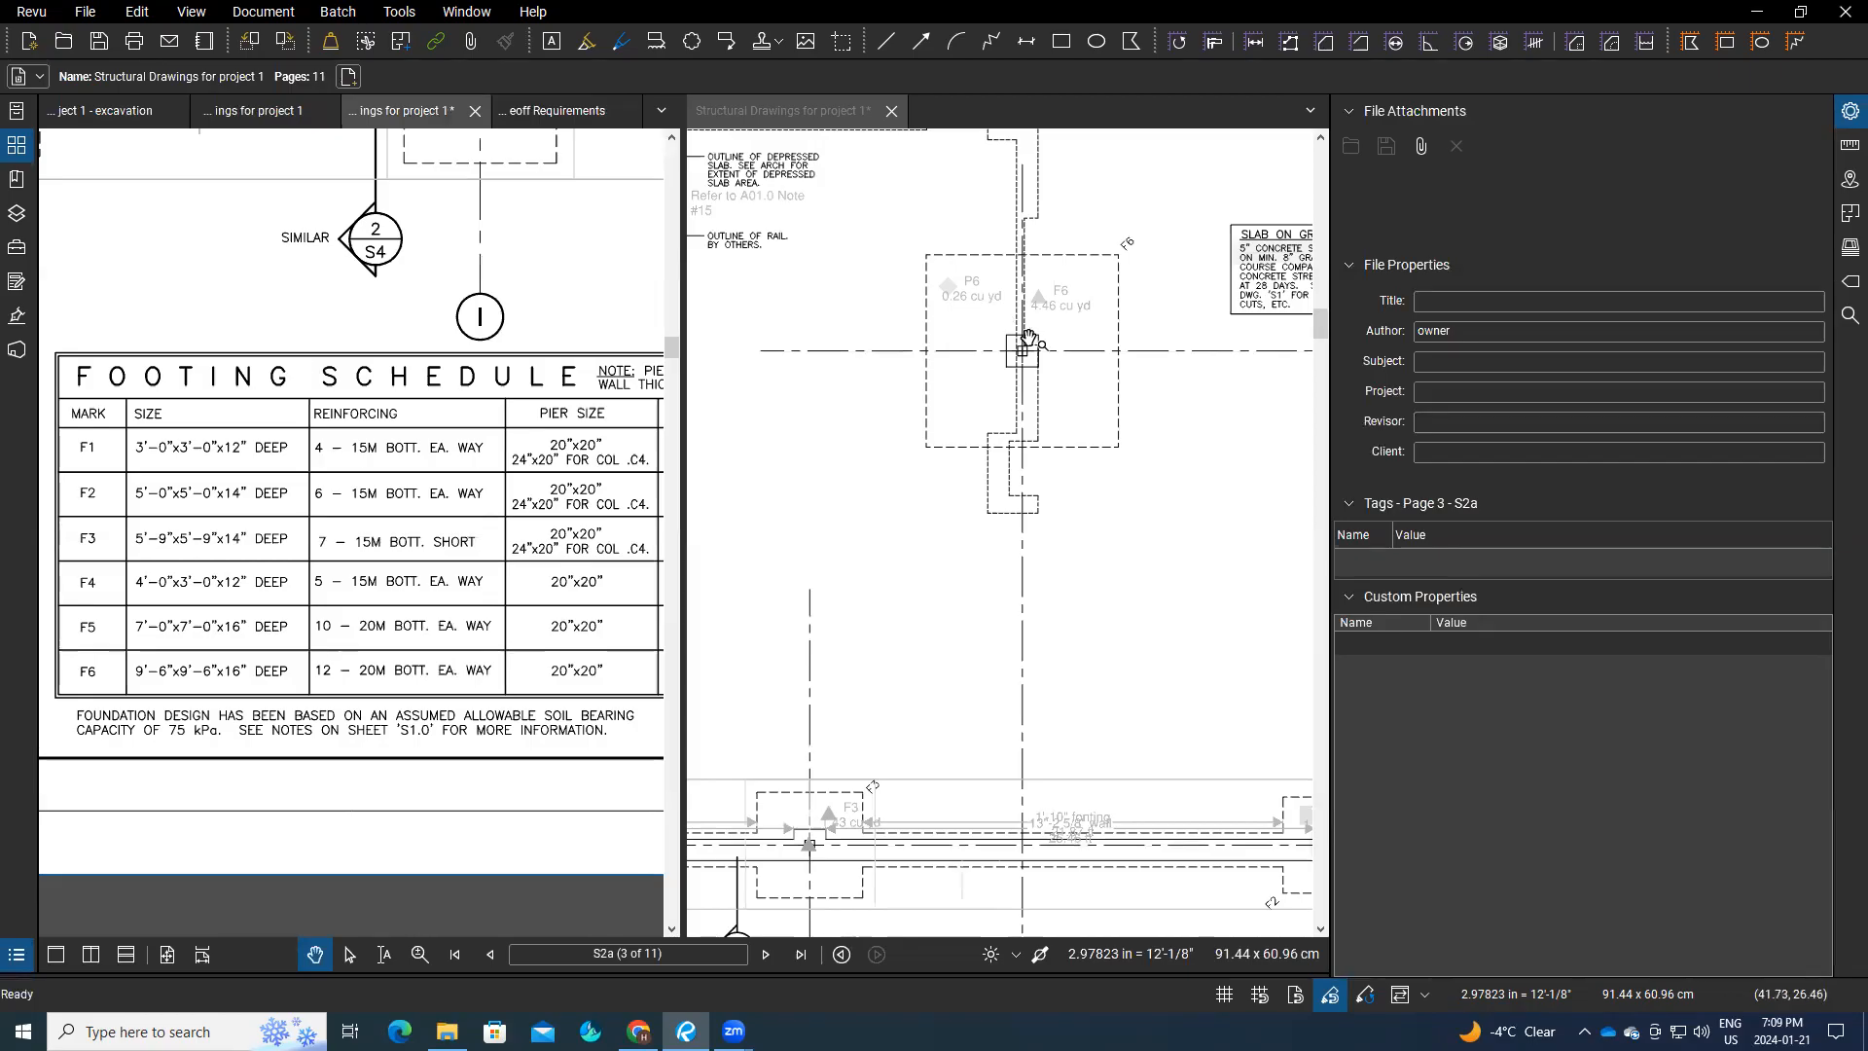
Step: Place a count measurement at the center of footing F6 with subject "Excavation" and label "Column pit F6"
left_click(1535, 45)
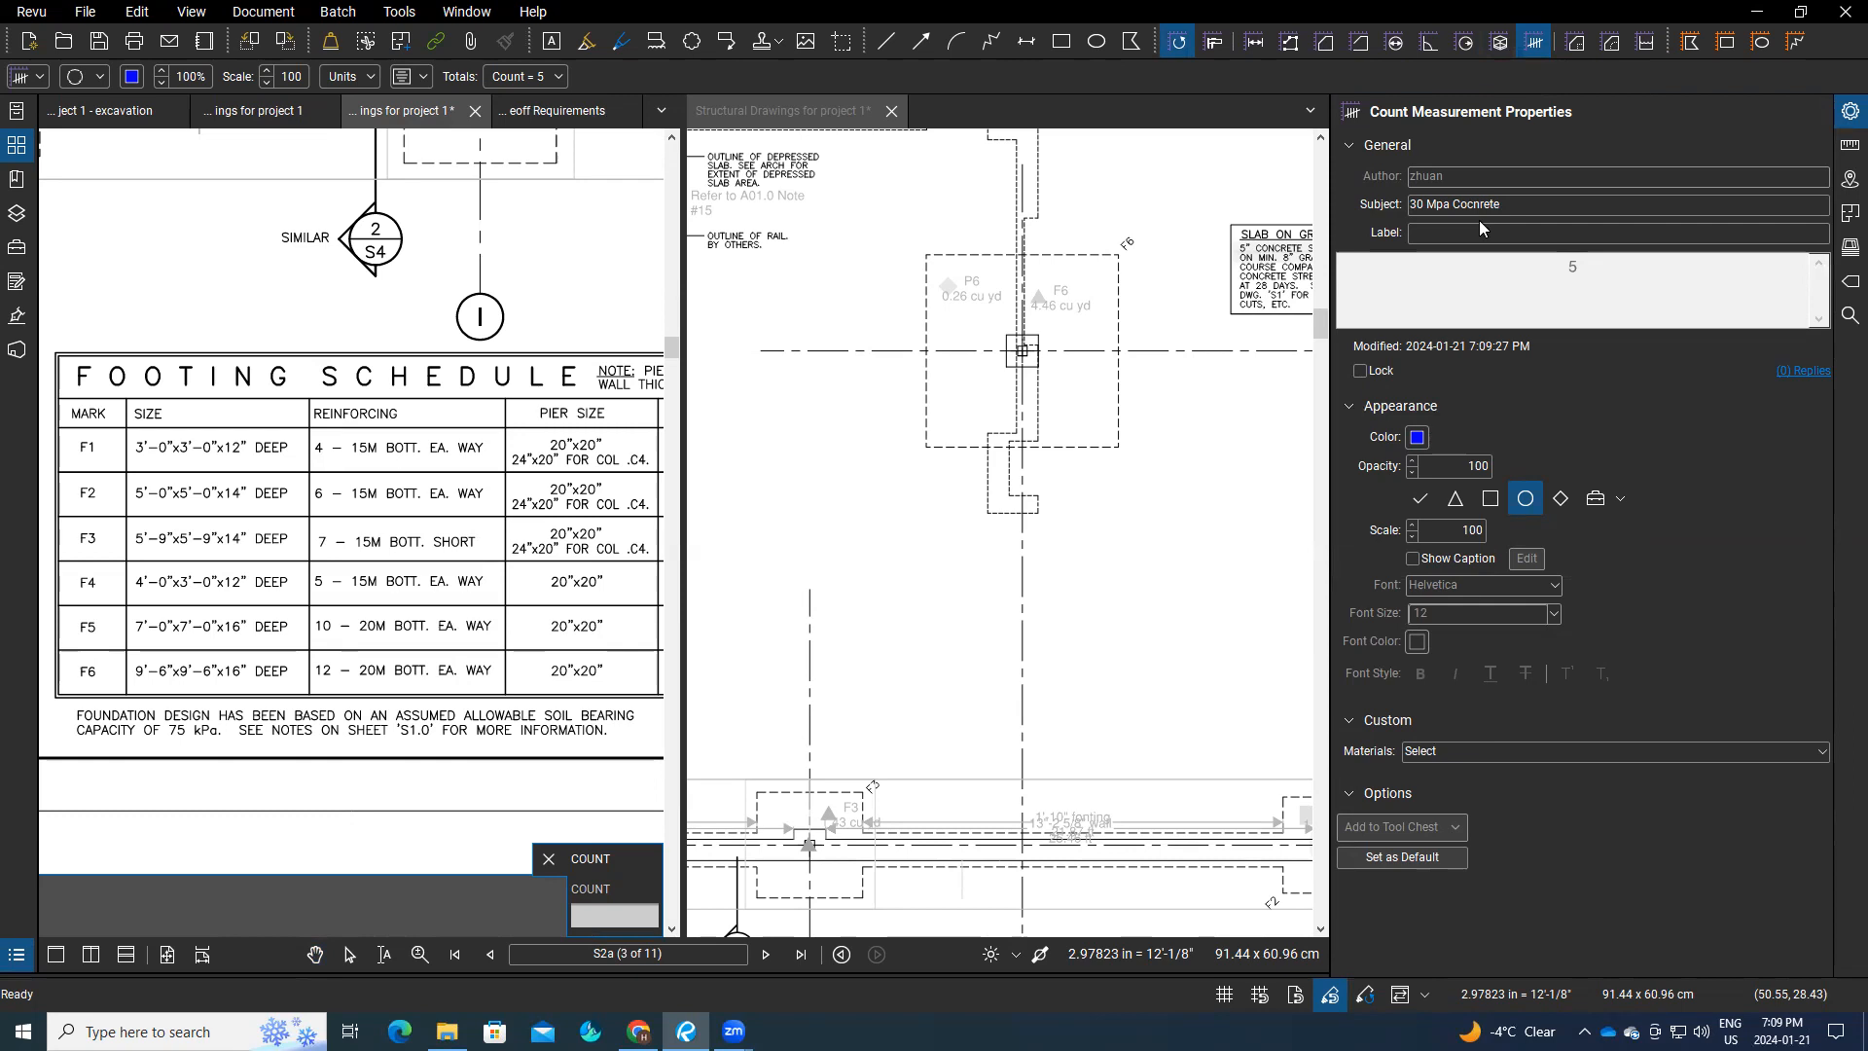
left_click(1514, 201)
left_click_drag(1515, 201, 1418, 204)
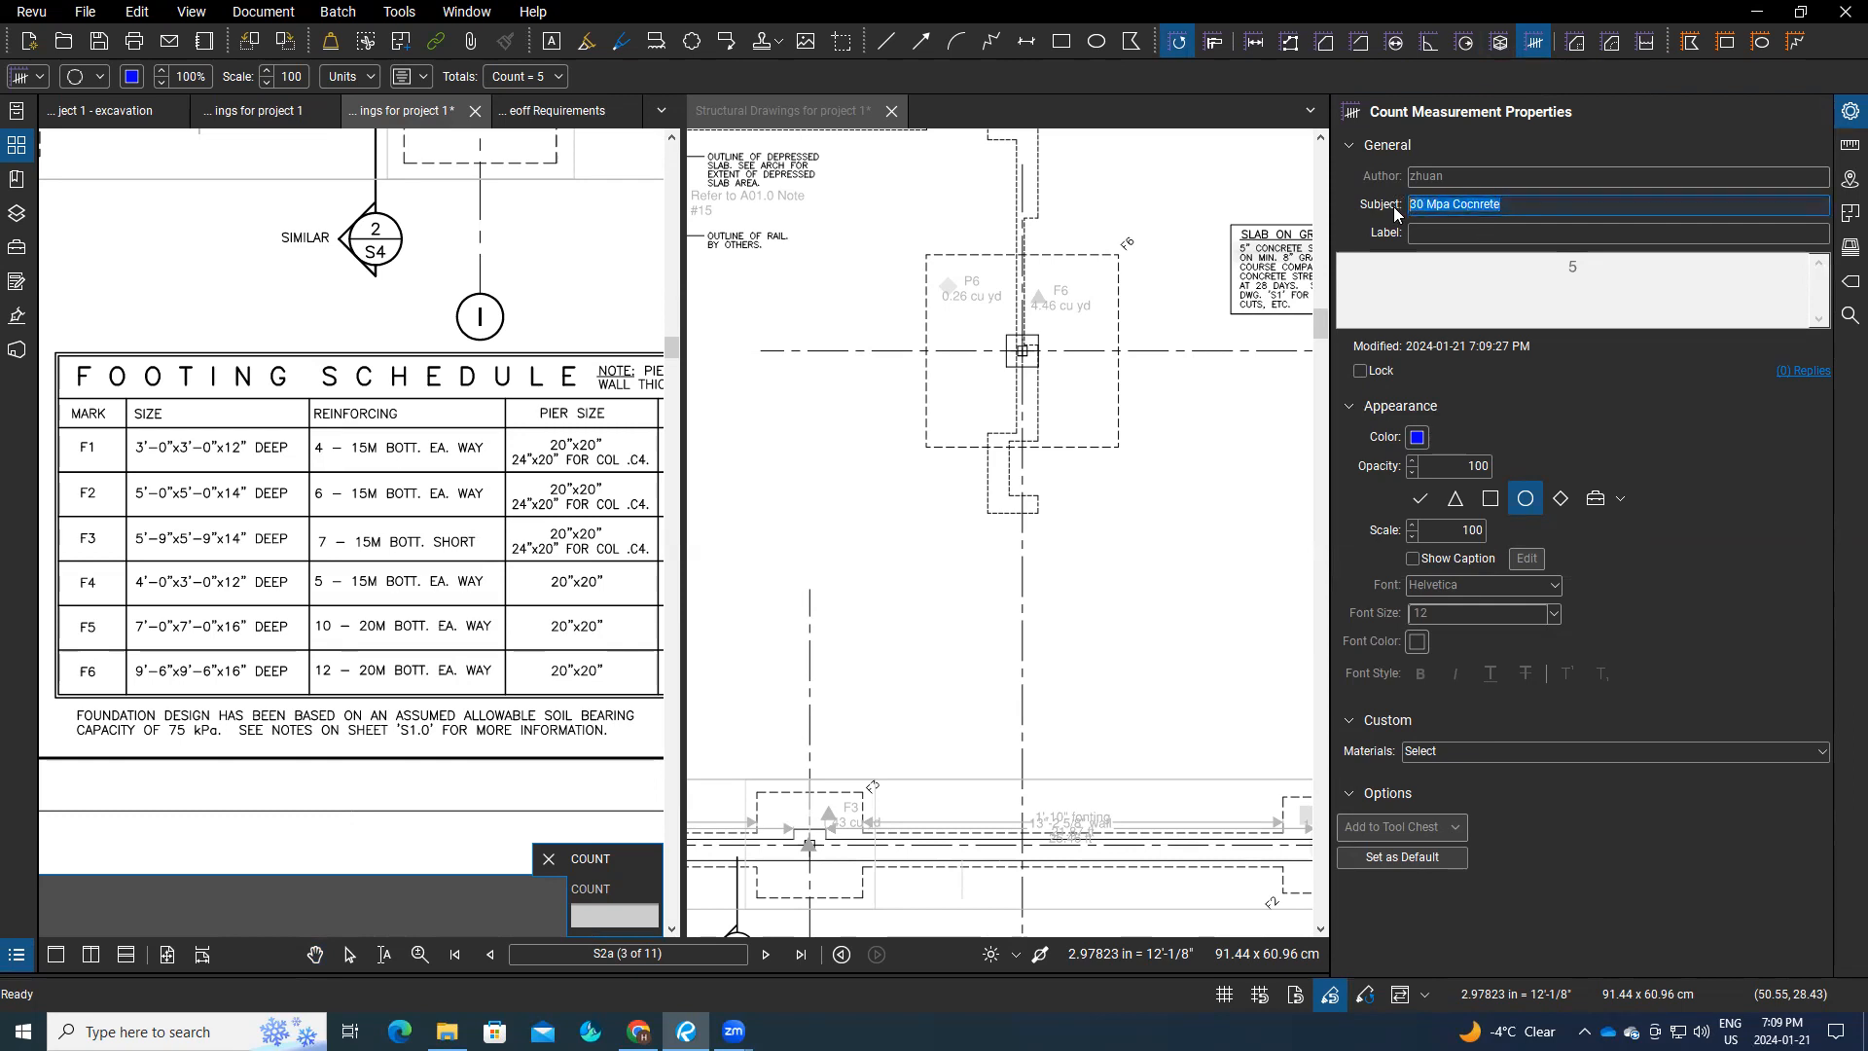
type("Excavation")
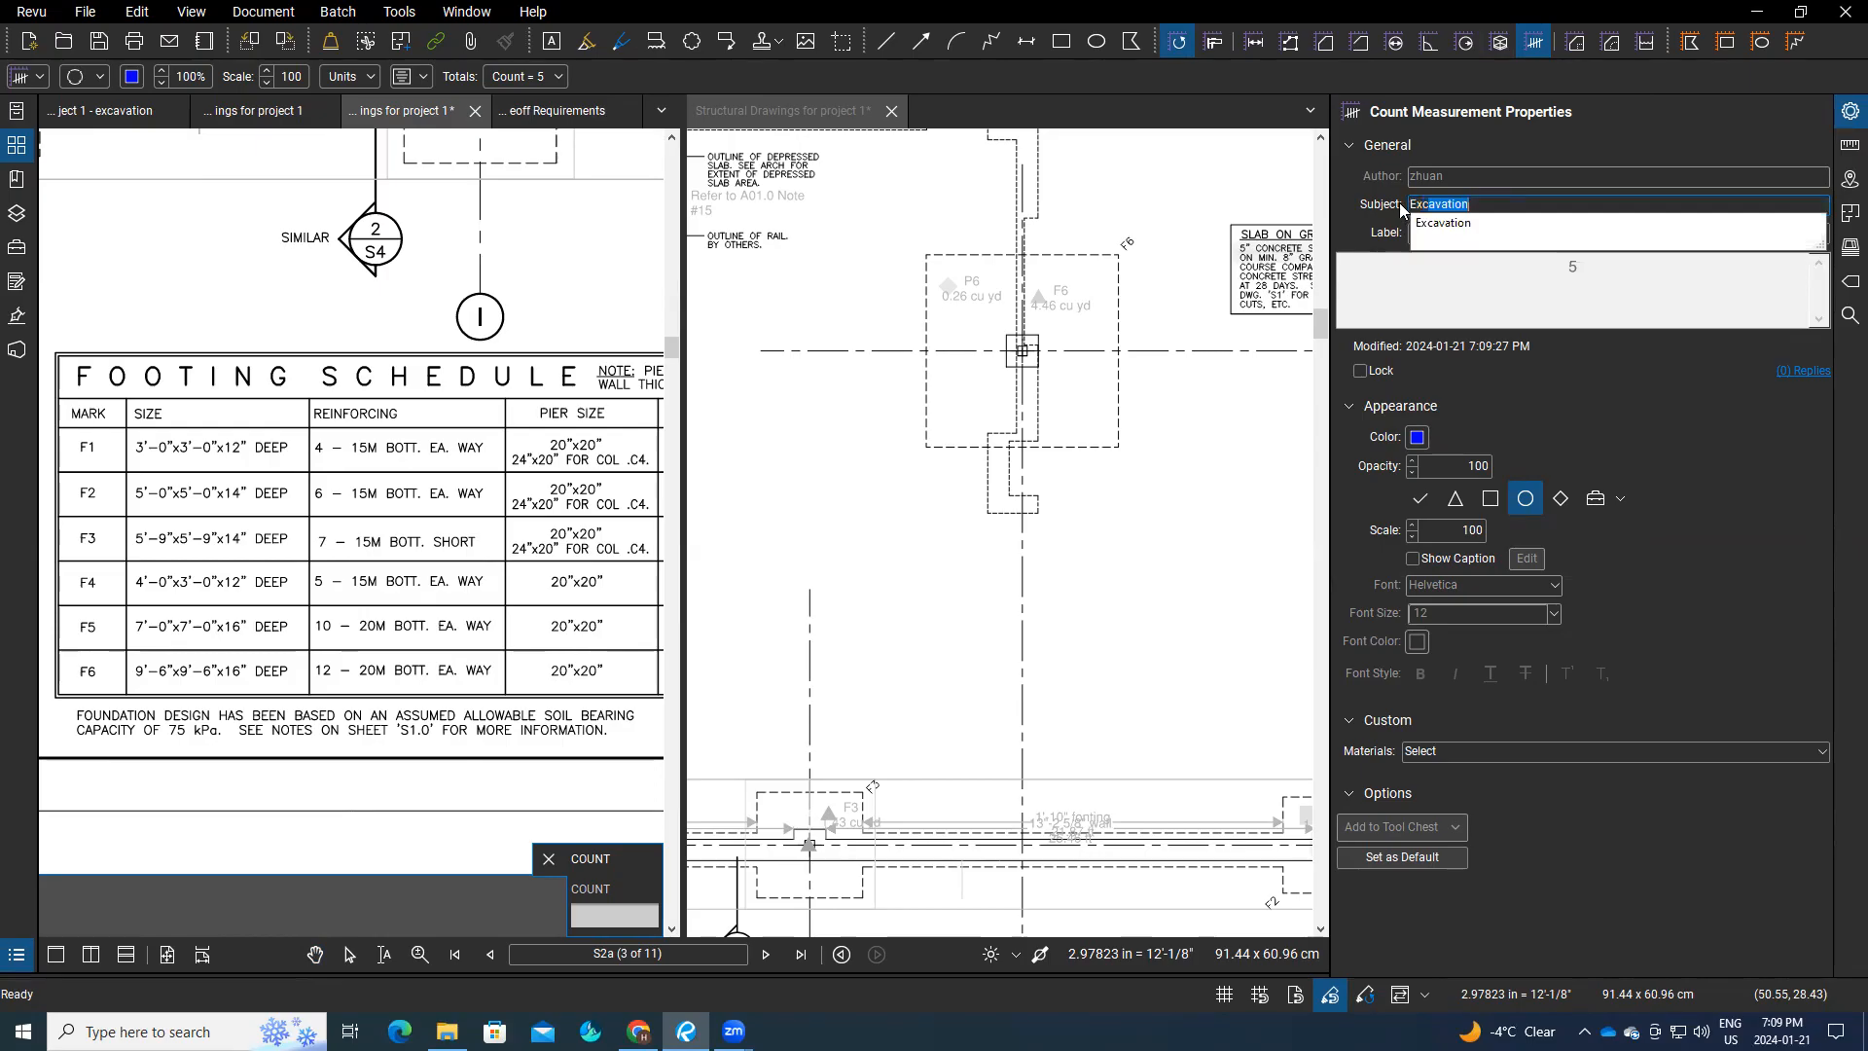
left_click(1429, 225)
left_click(1426, 234)
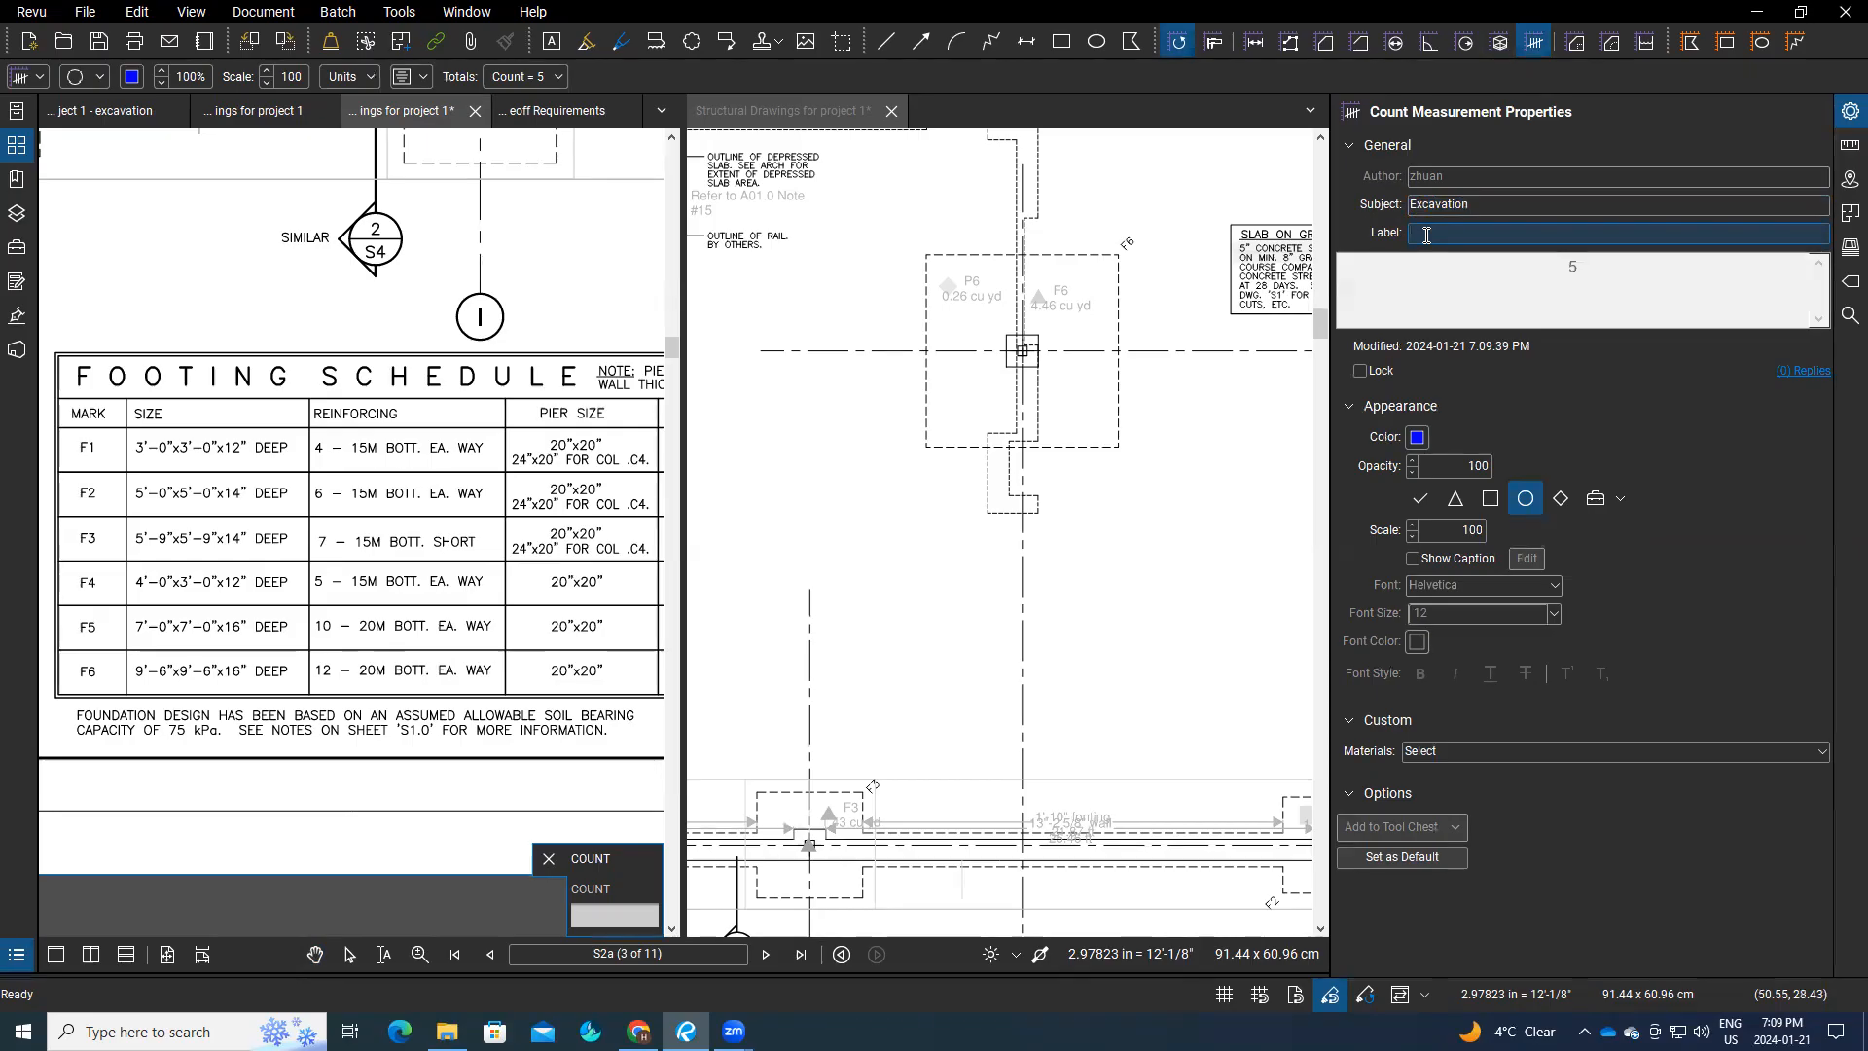
type("column pit F6")
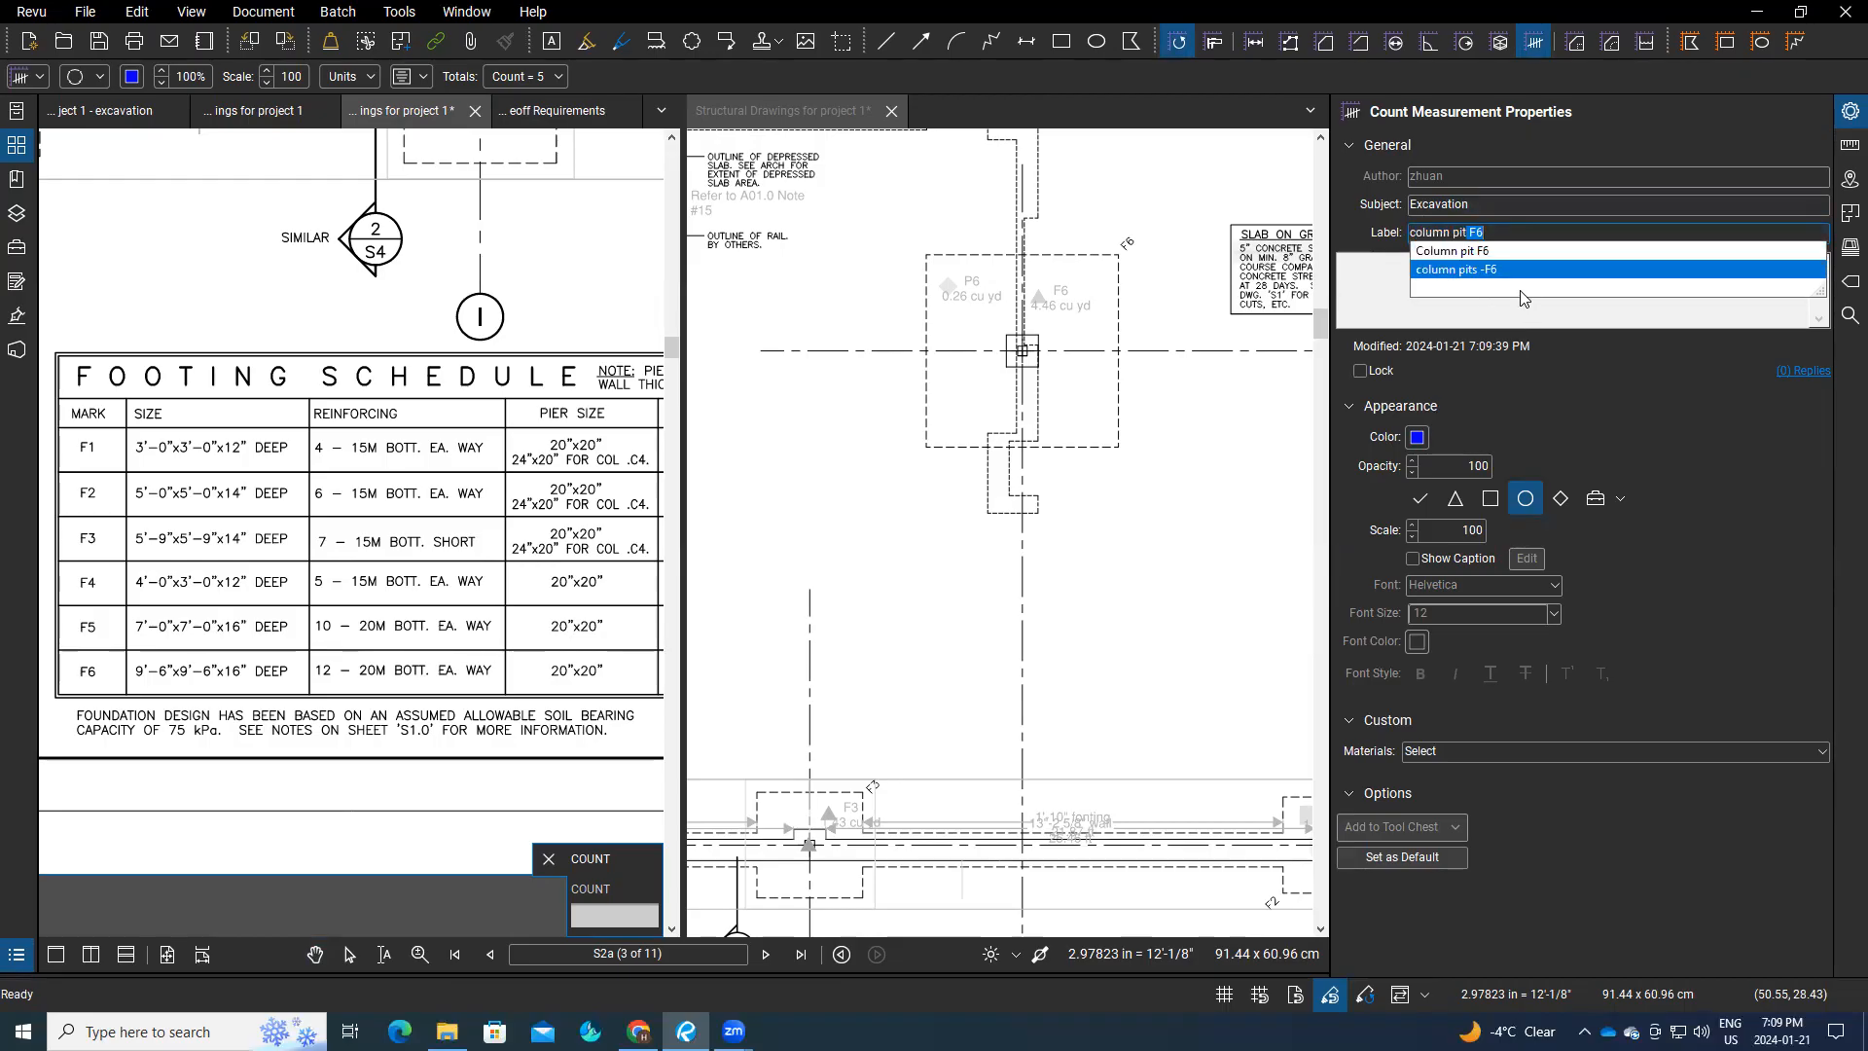
left_click(1575, 257)
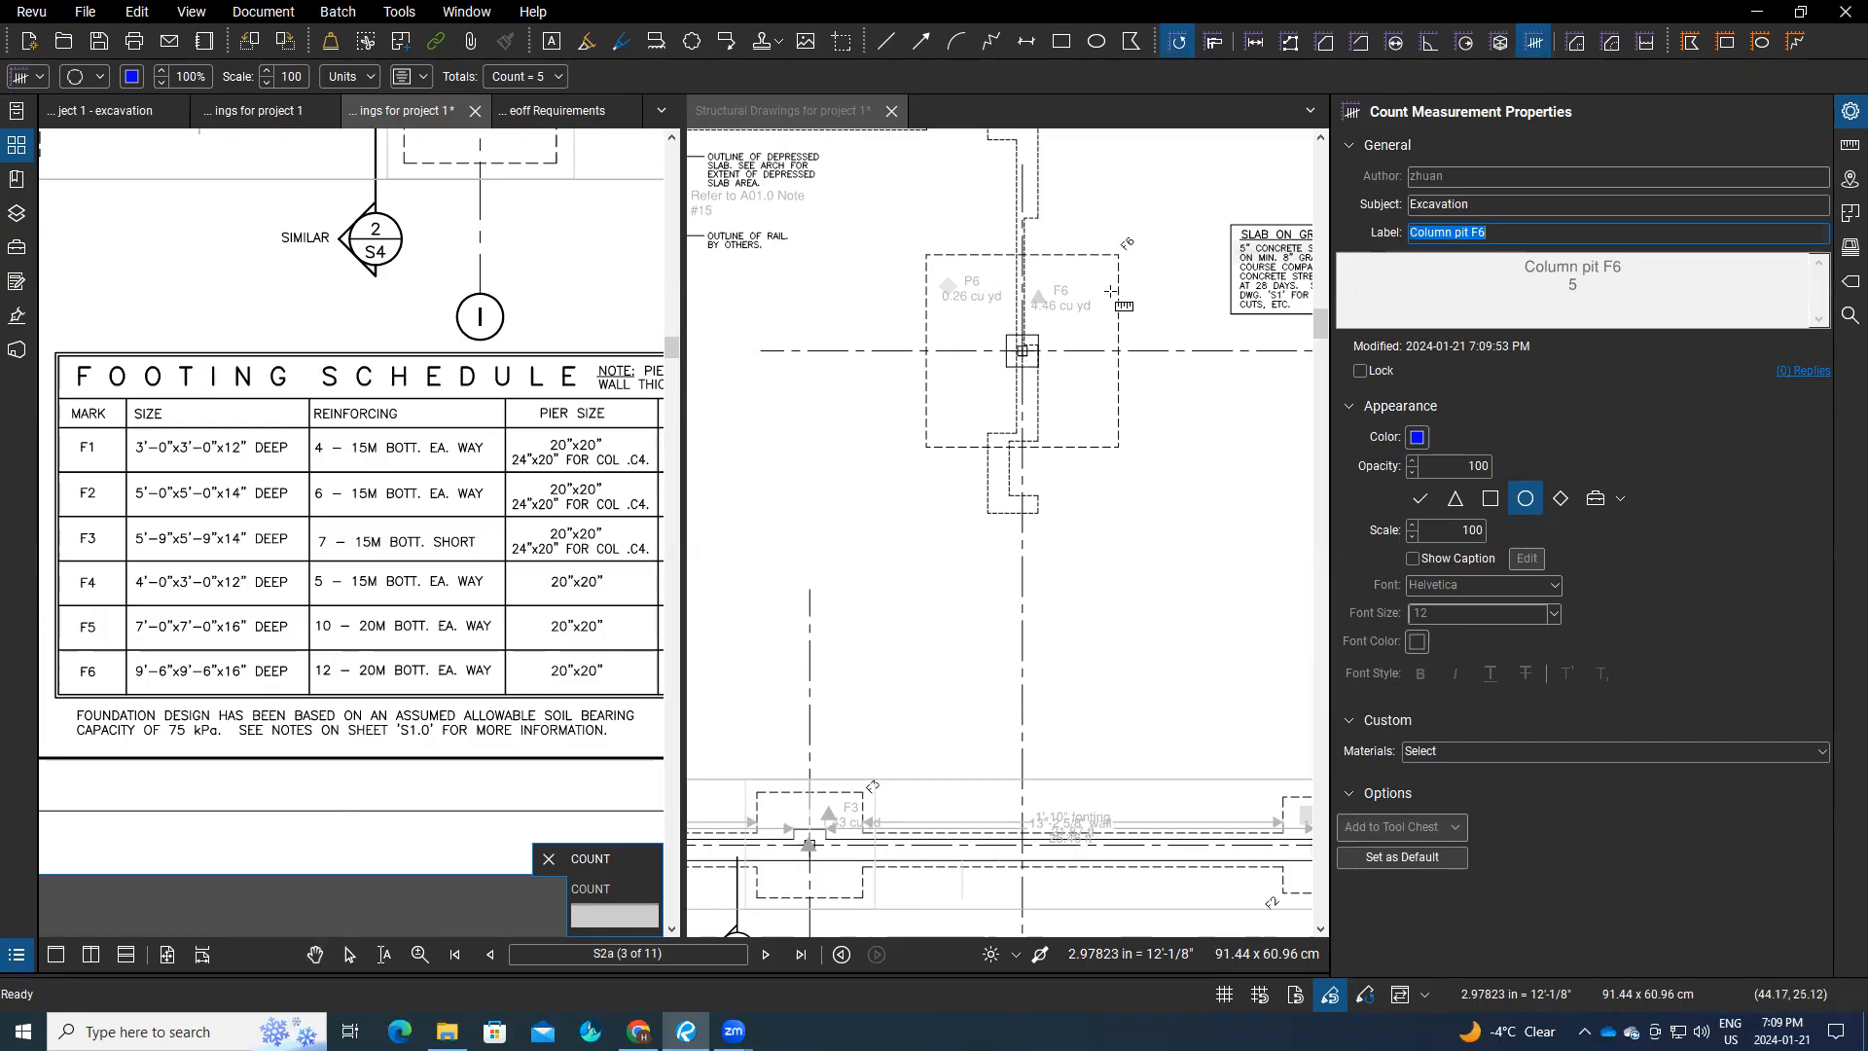
left_click(1022, 350)
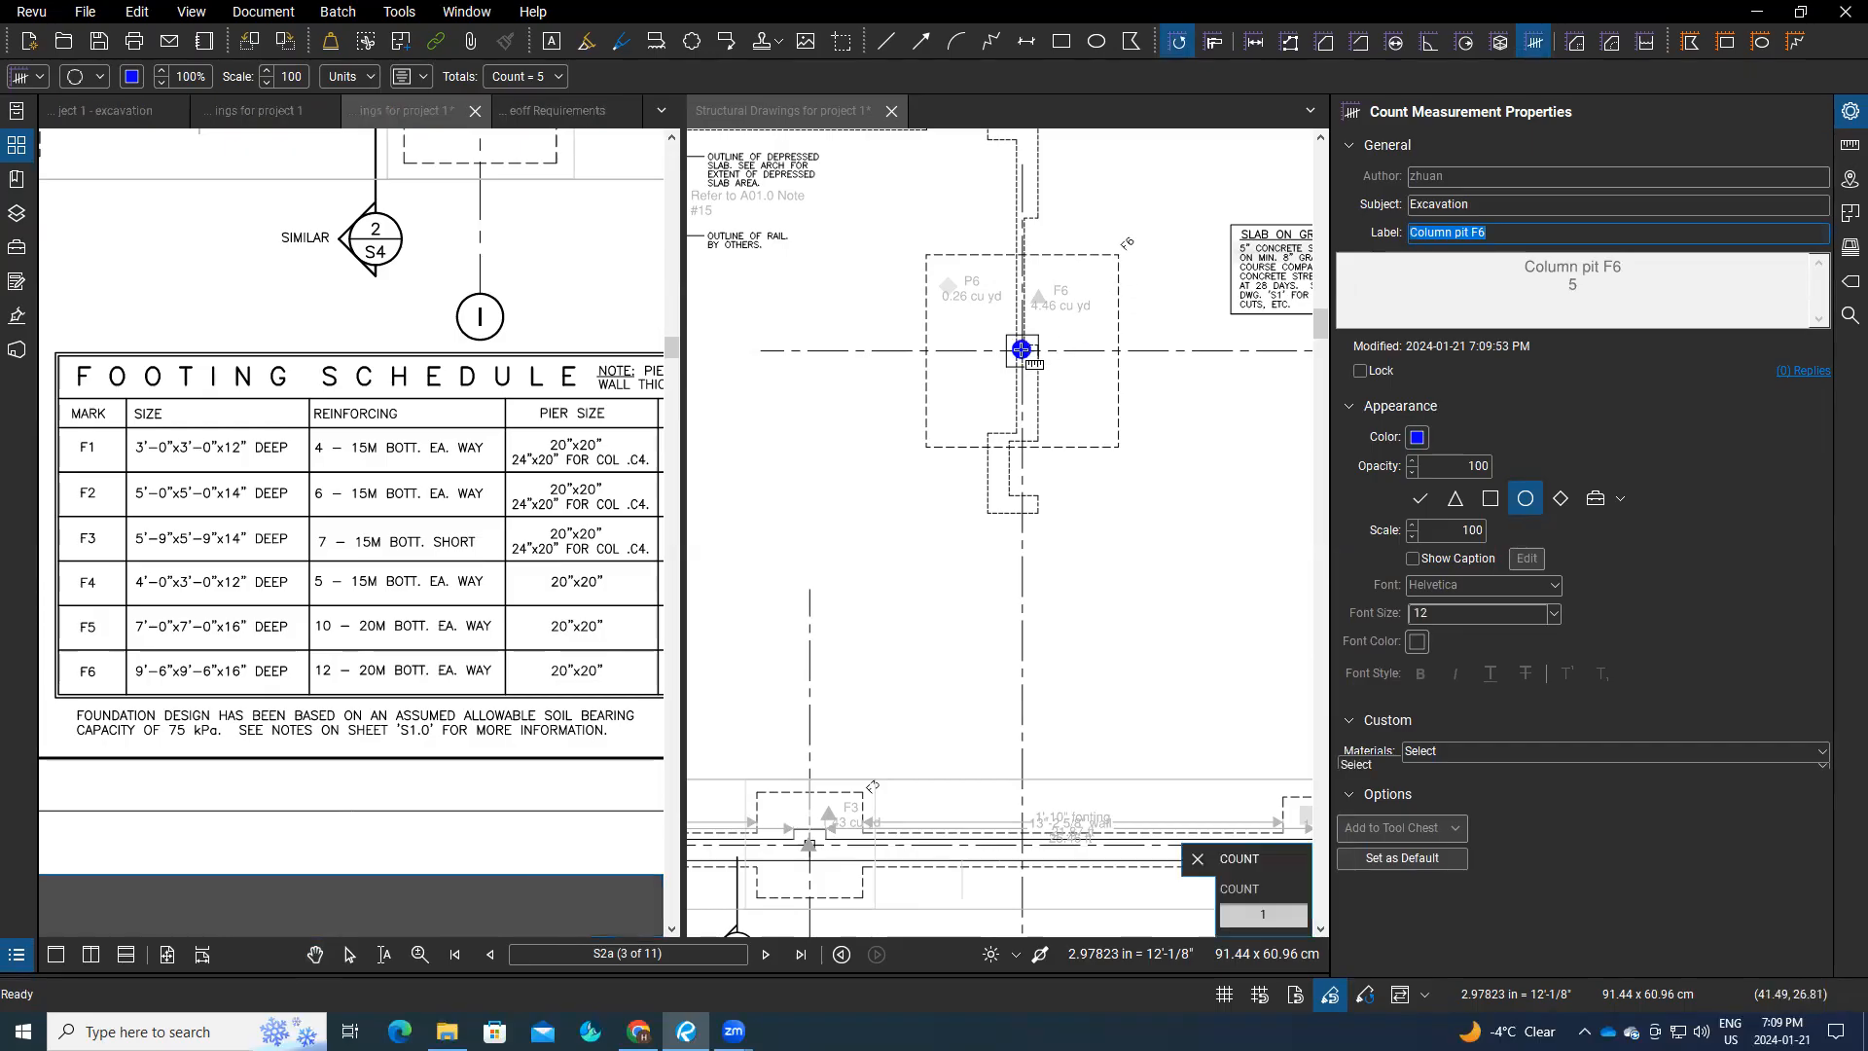
Step: Change the Column pit F6 count marker to a triangle symbol and color it magenta
left_click(105, 76)
left_click(102, 128)
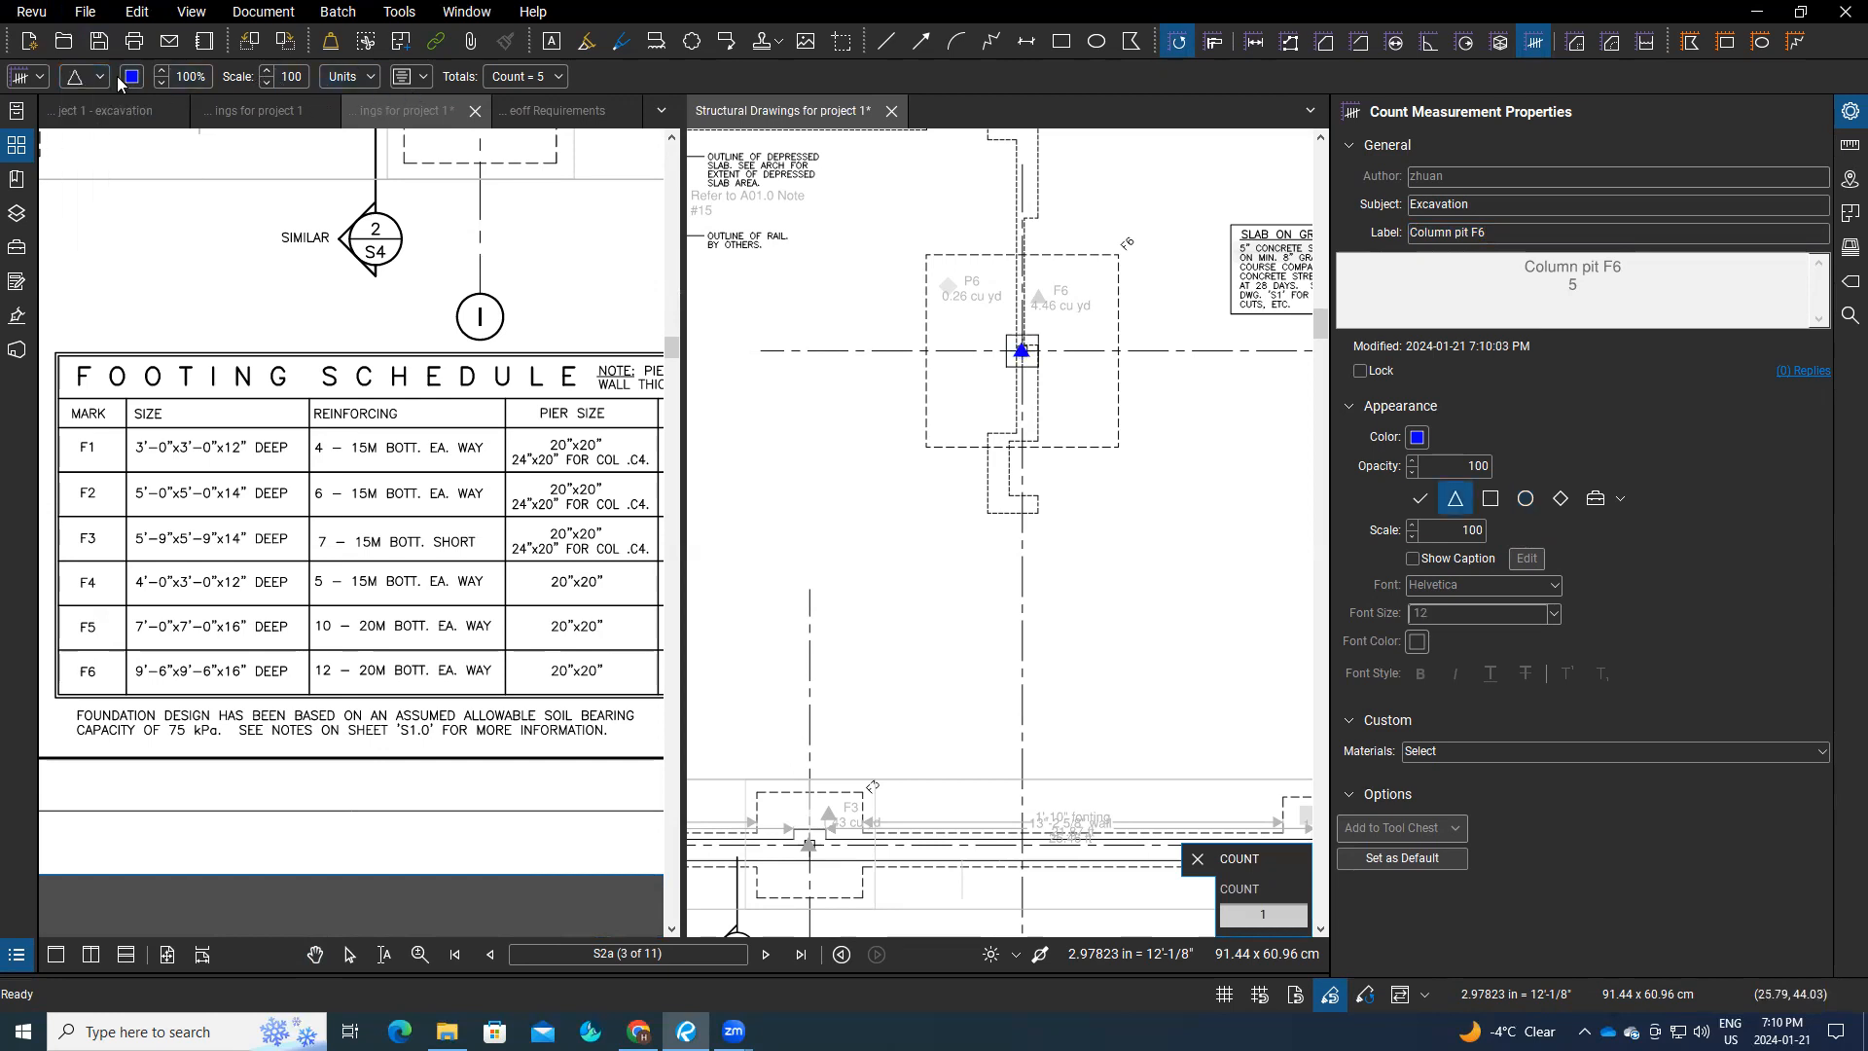
left_click(132, 76)
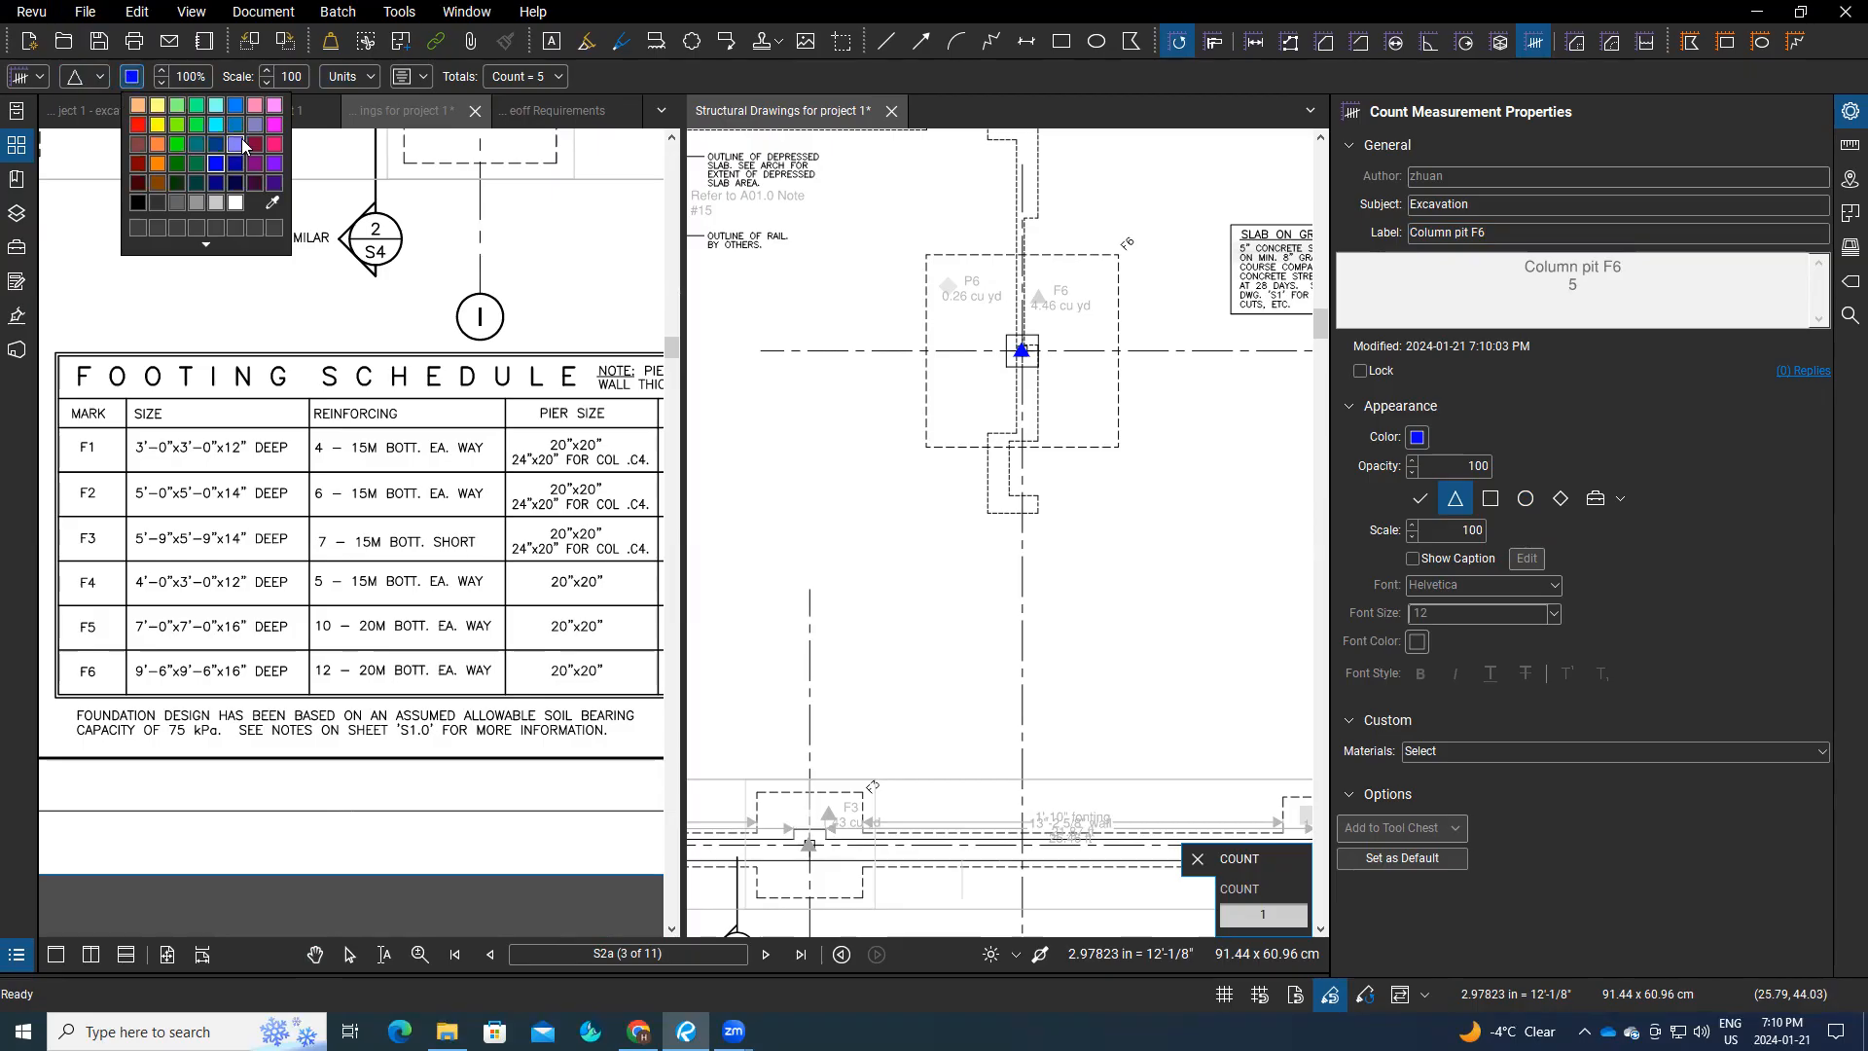
left_click(275, 125)
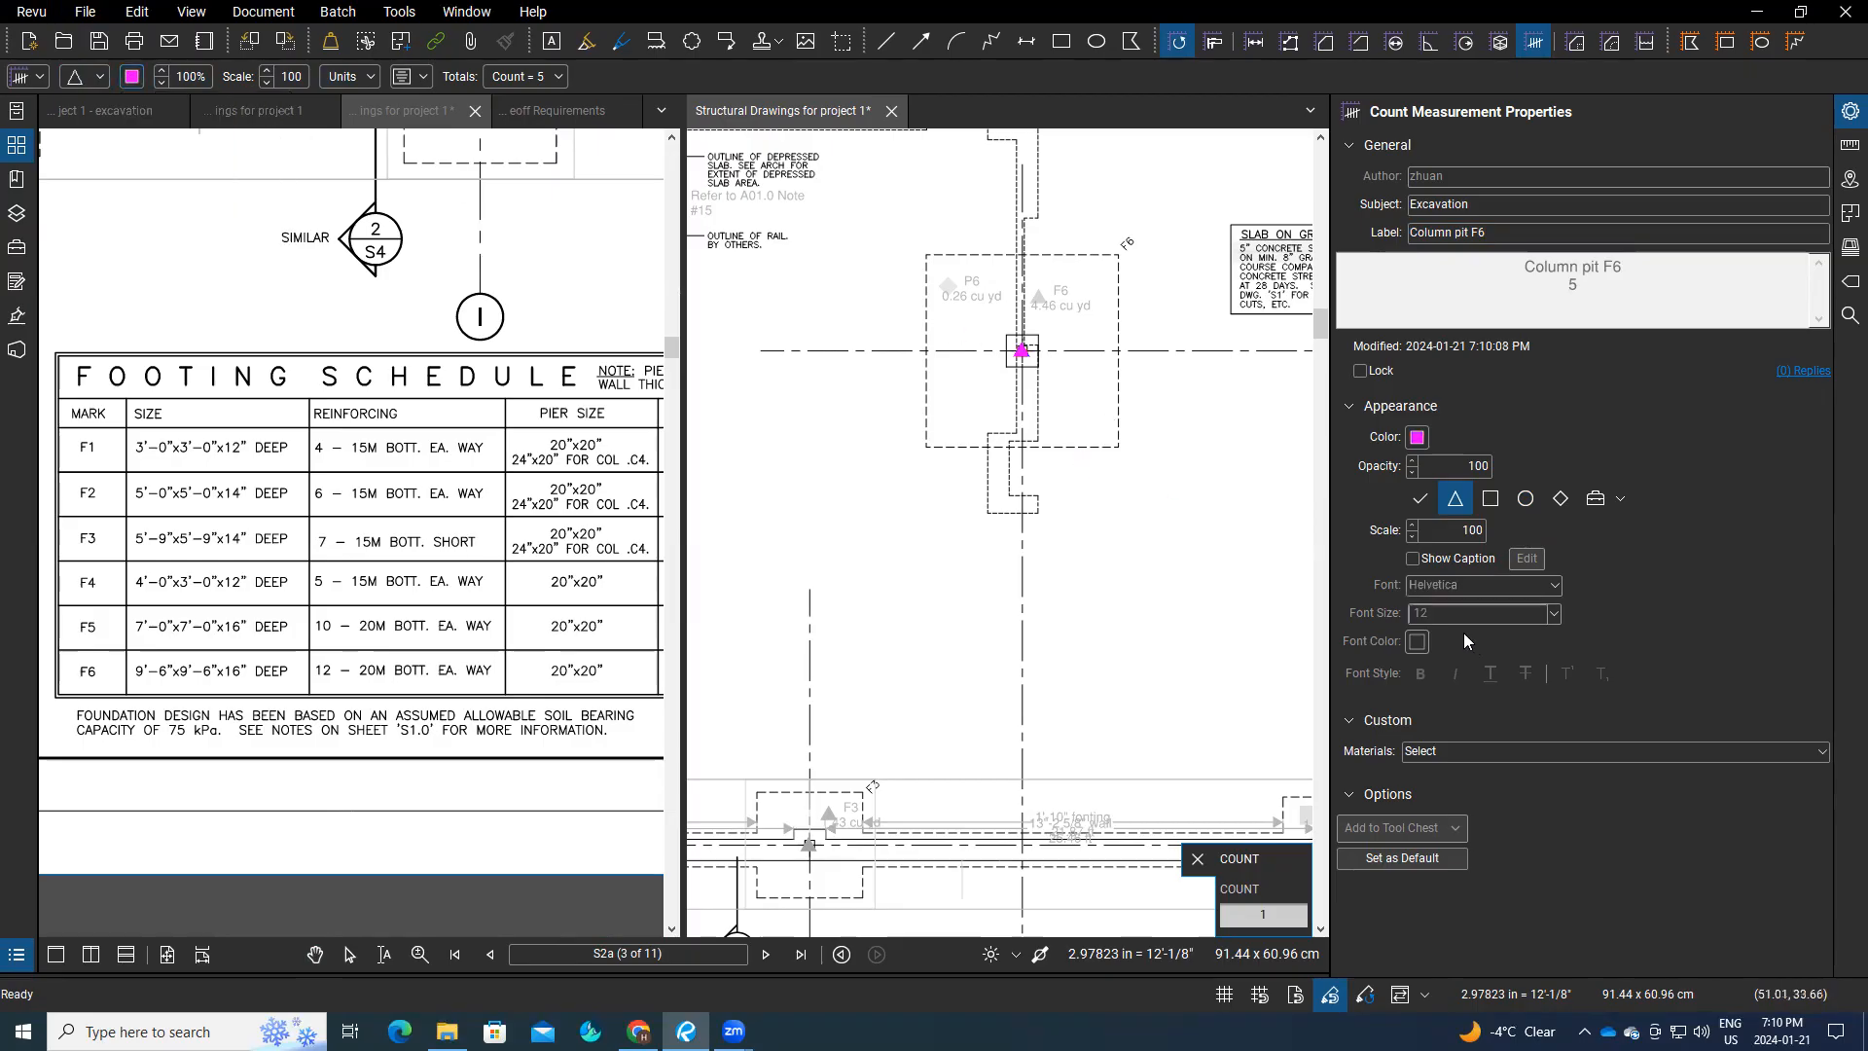
Step: Set the Column pit F6 count's depth to 4'-0" and its length unit to ft' in"
left_click(1850, 145)
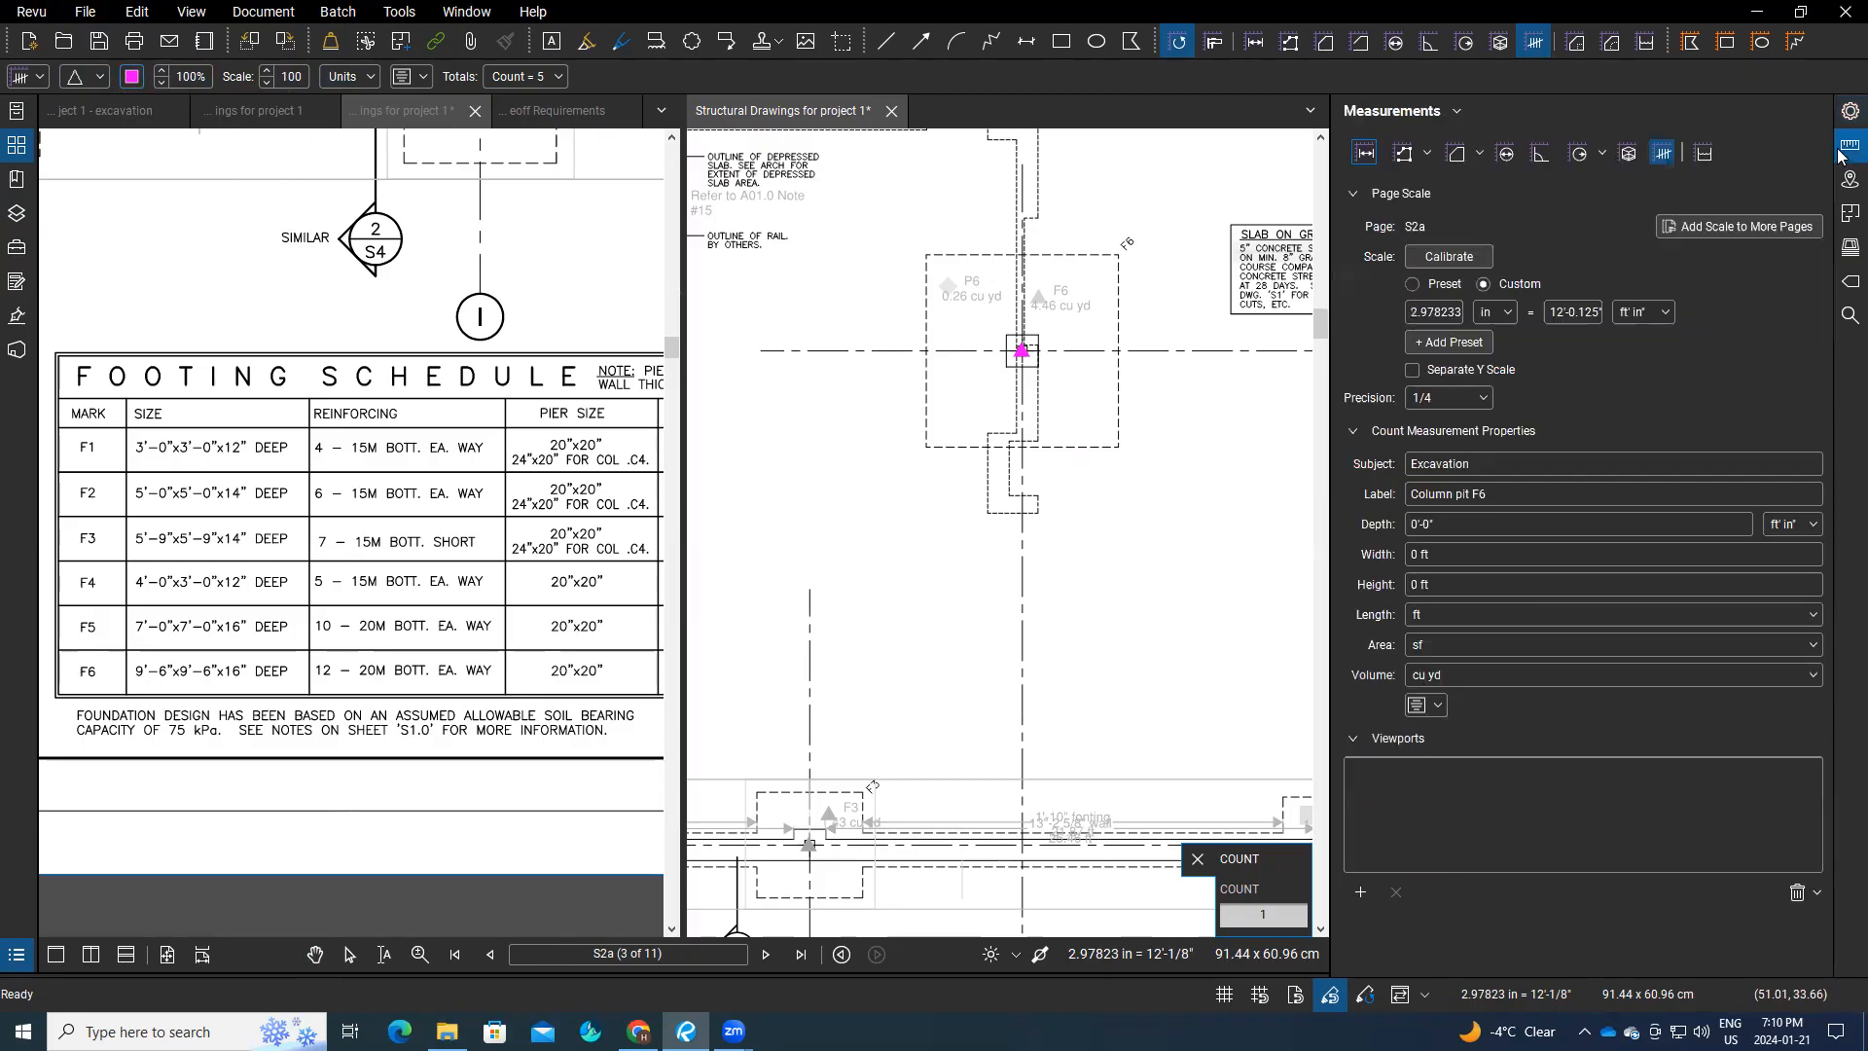
left_click(1416, 523)
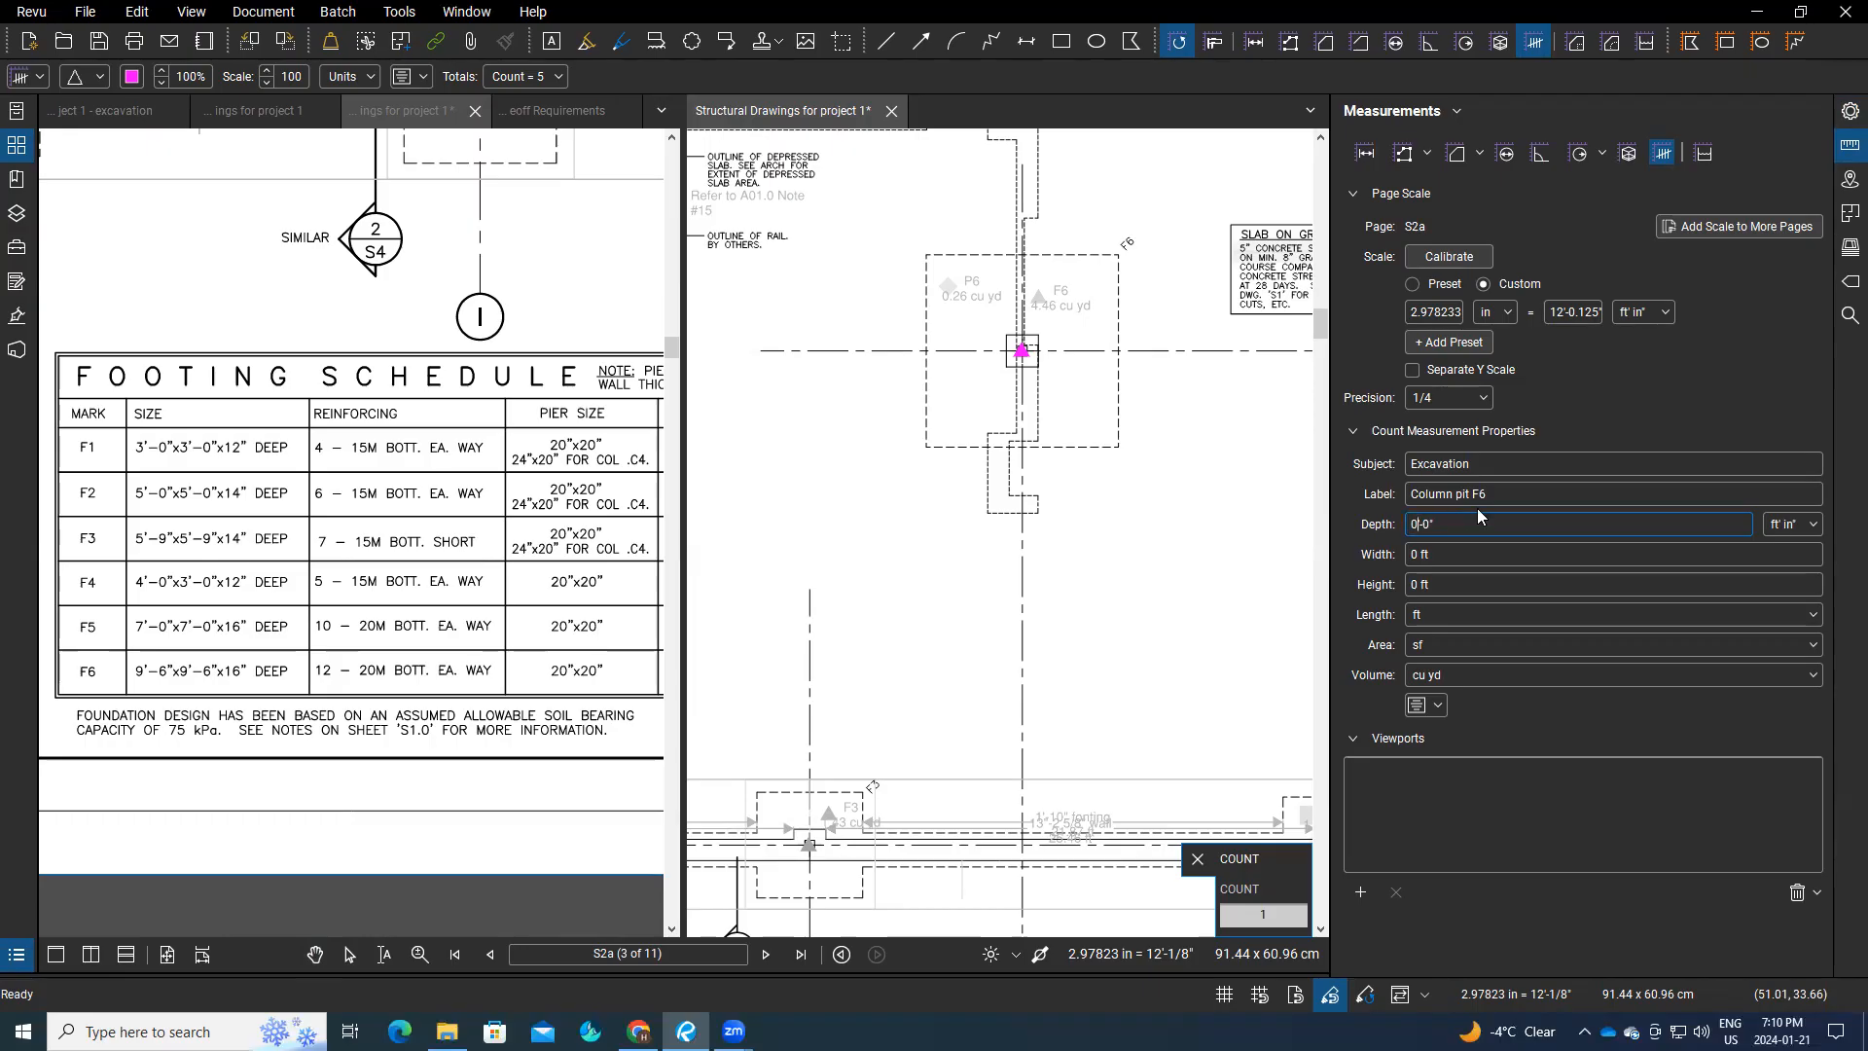
type("4")
left_click(1437, 556)
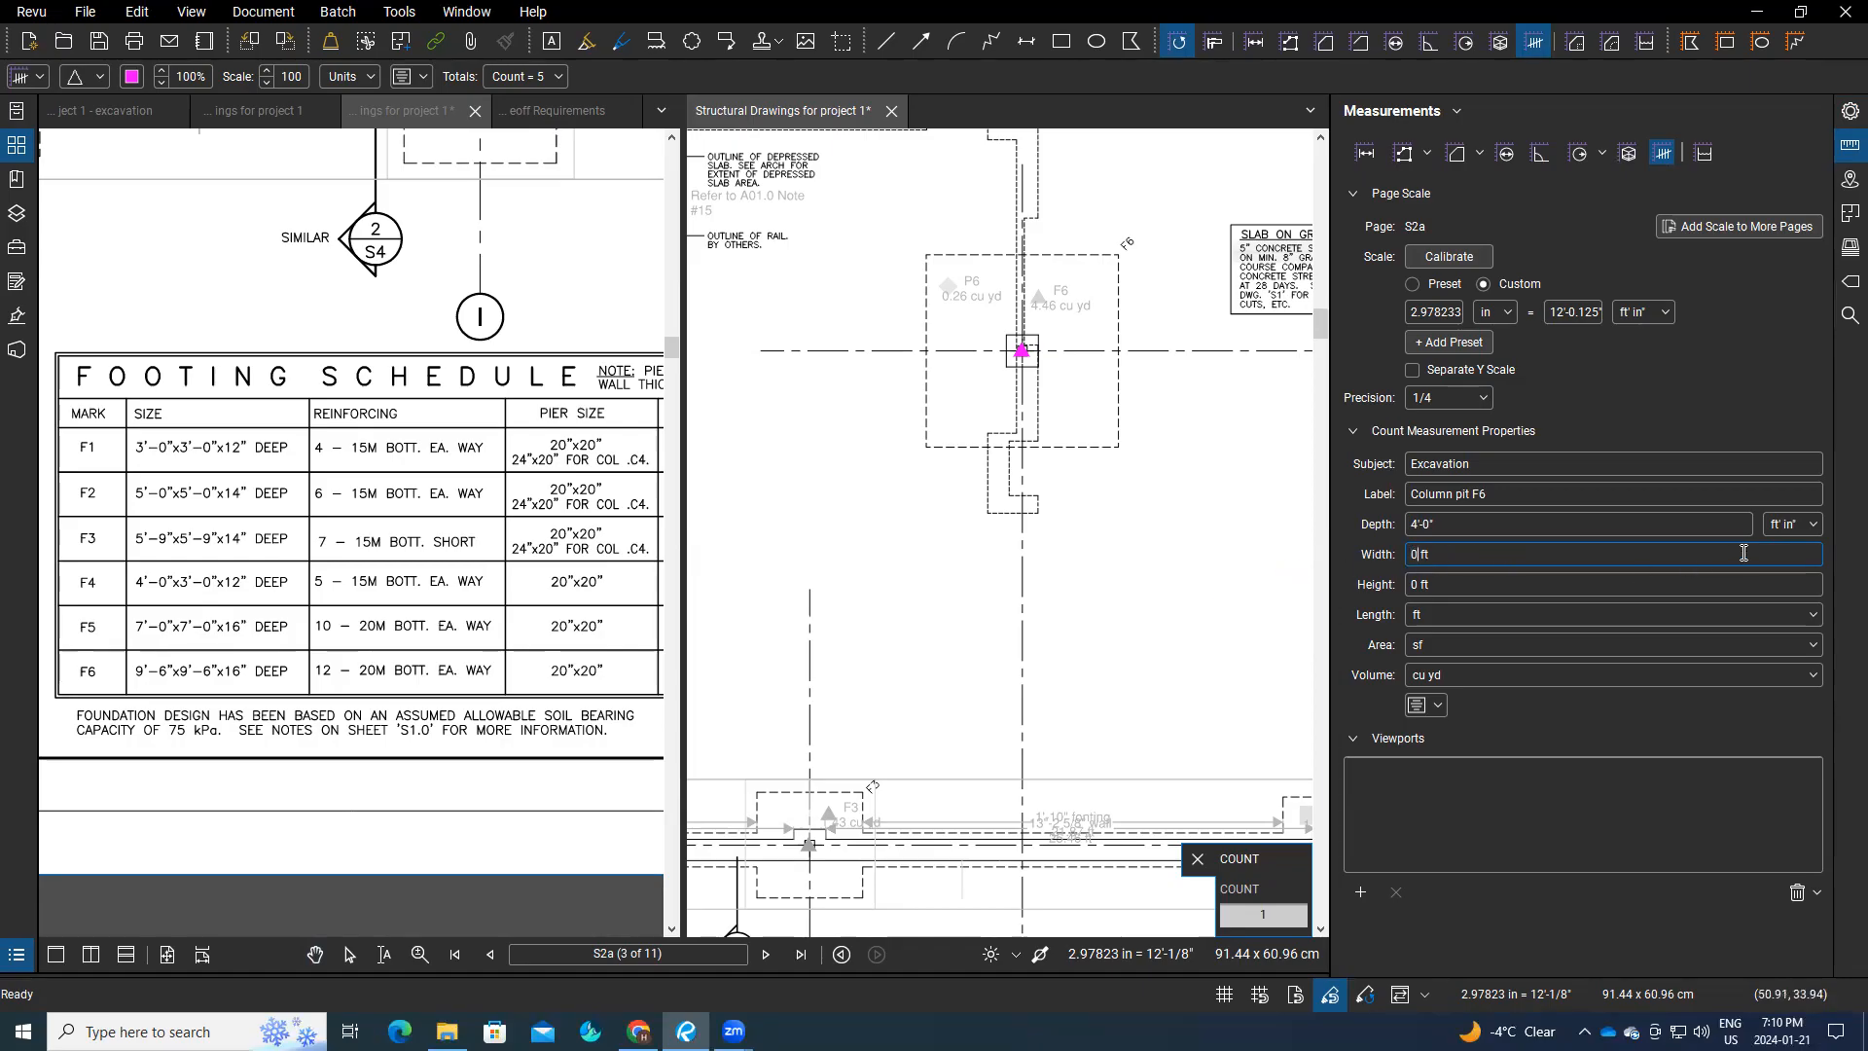
left_click(1812, 616)
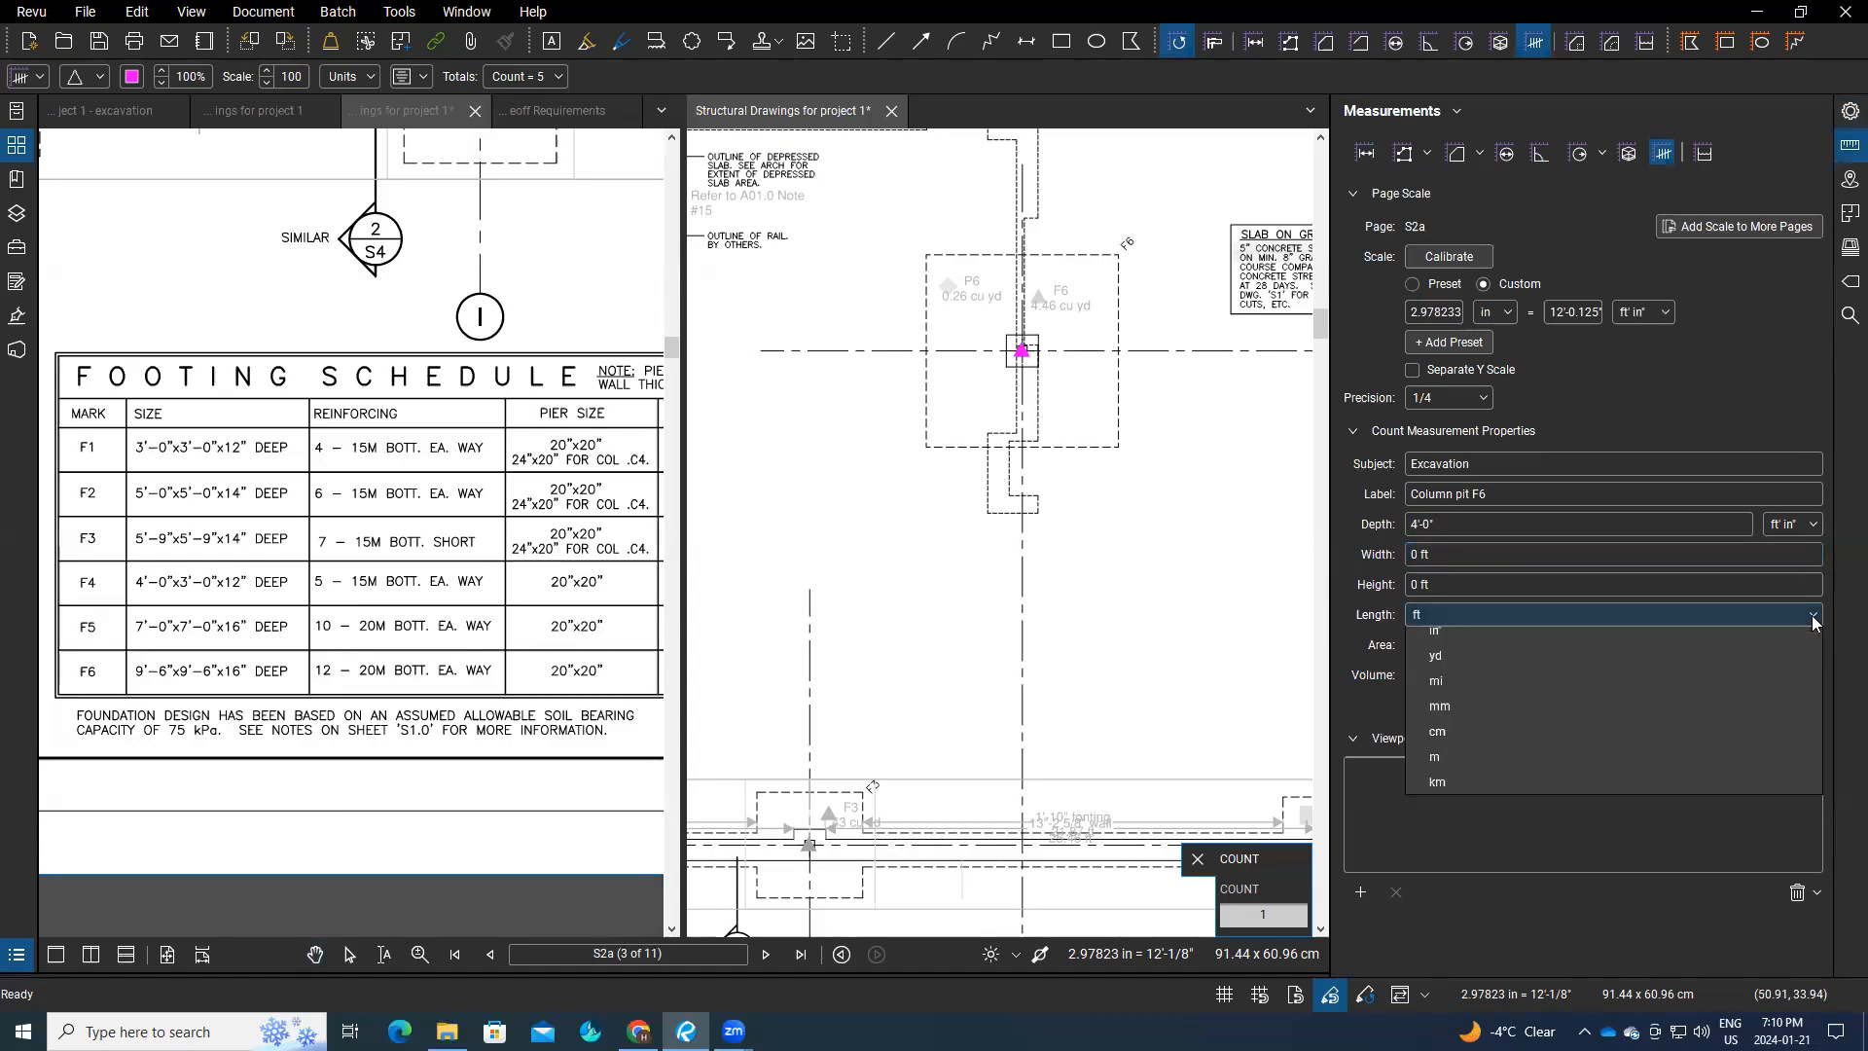
left_click(1447, 692)
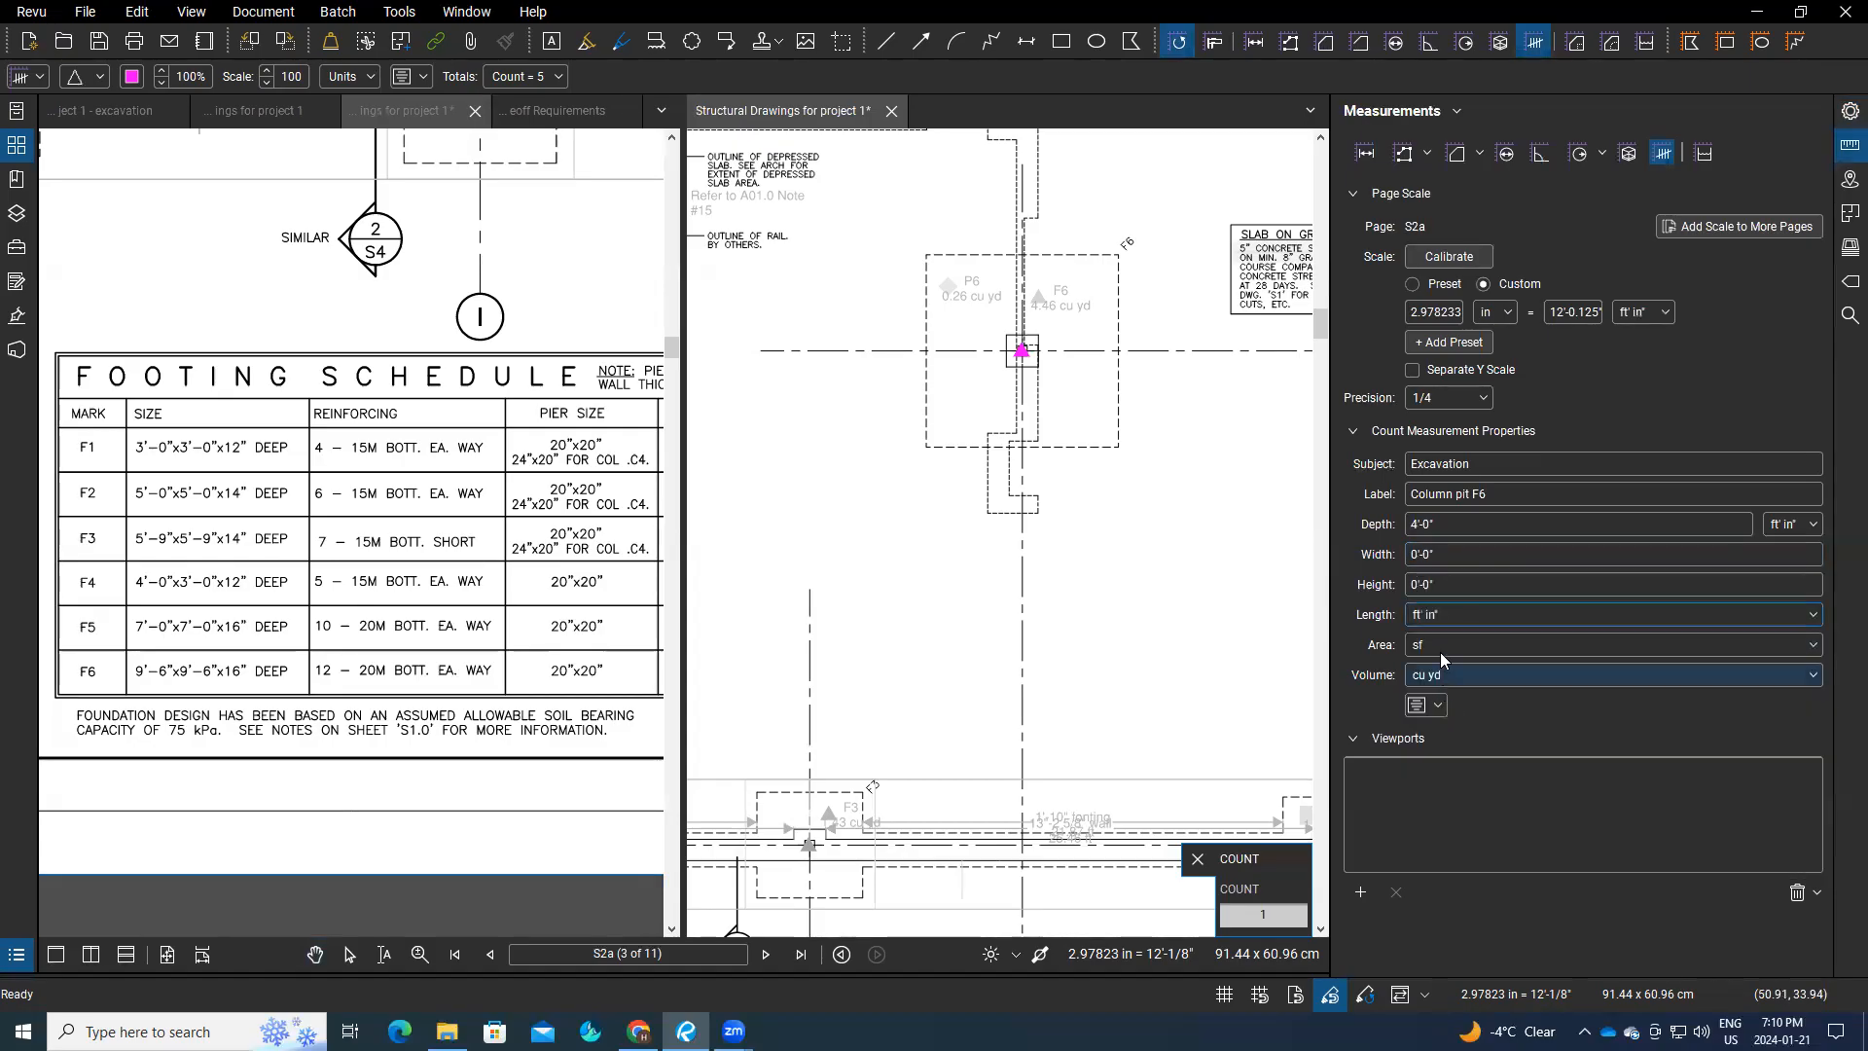
Step: Set the width and height of the Column pit F6 count to 10'-6" each
left_click(1417, 555)
left_click(1419, 556)
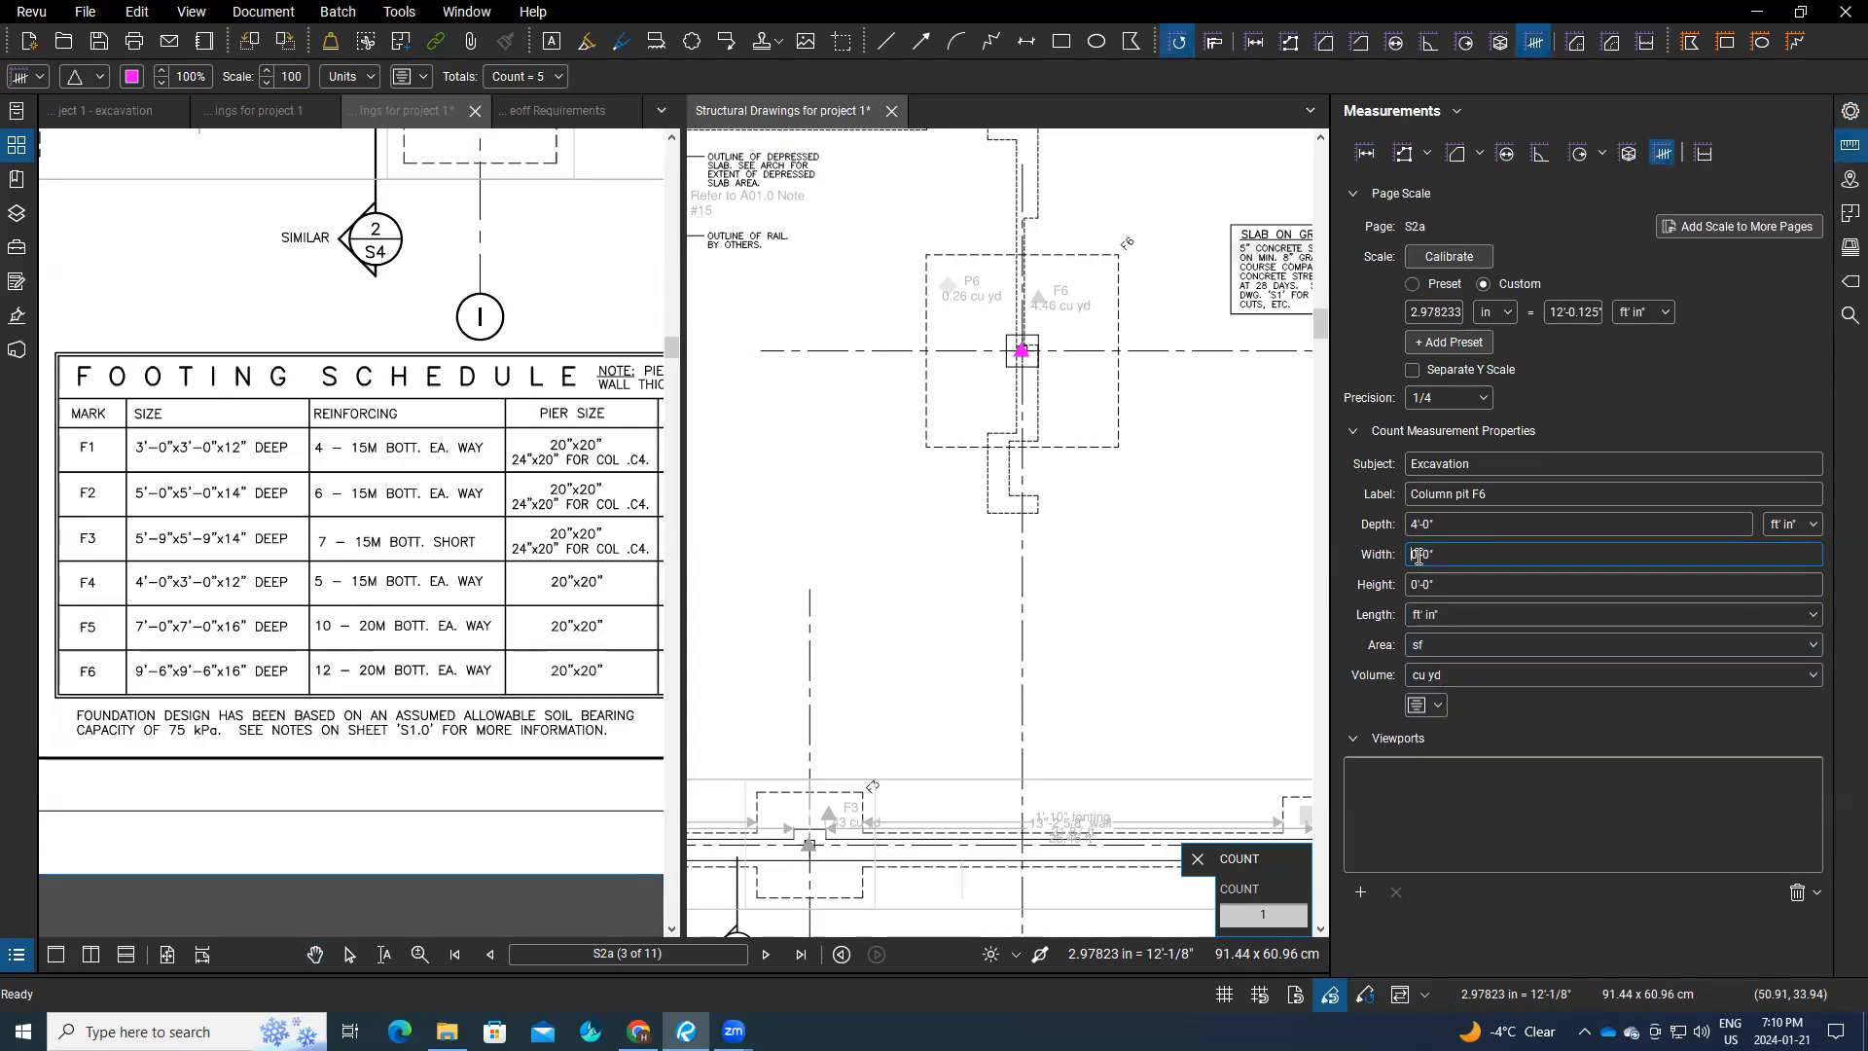
type("1")
left_click(1418, 584)
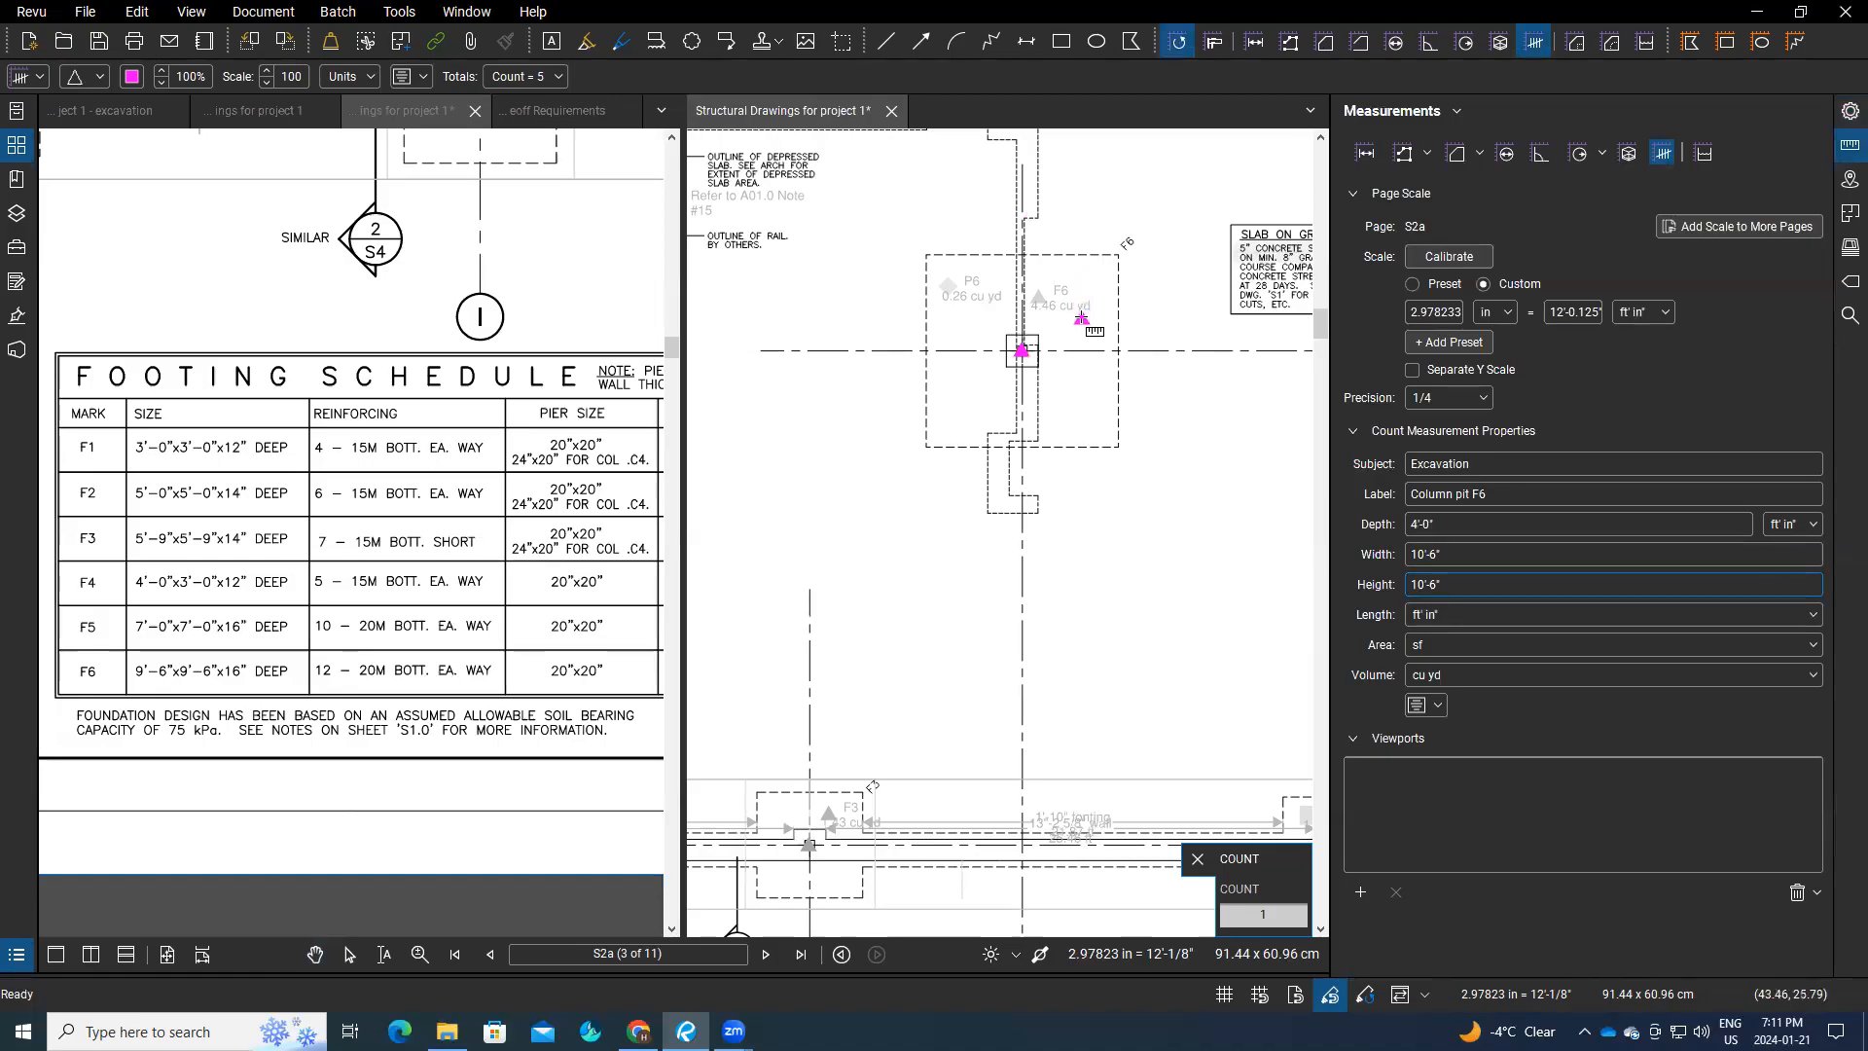
left_click(1117, 345)
Step: Turn on the caption of the Column pit F6 count and finish counting
left_click(1439, 706)
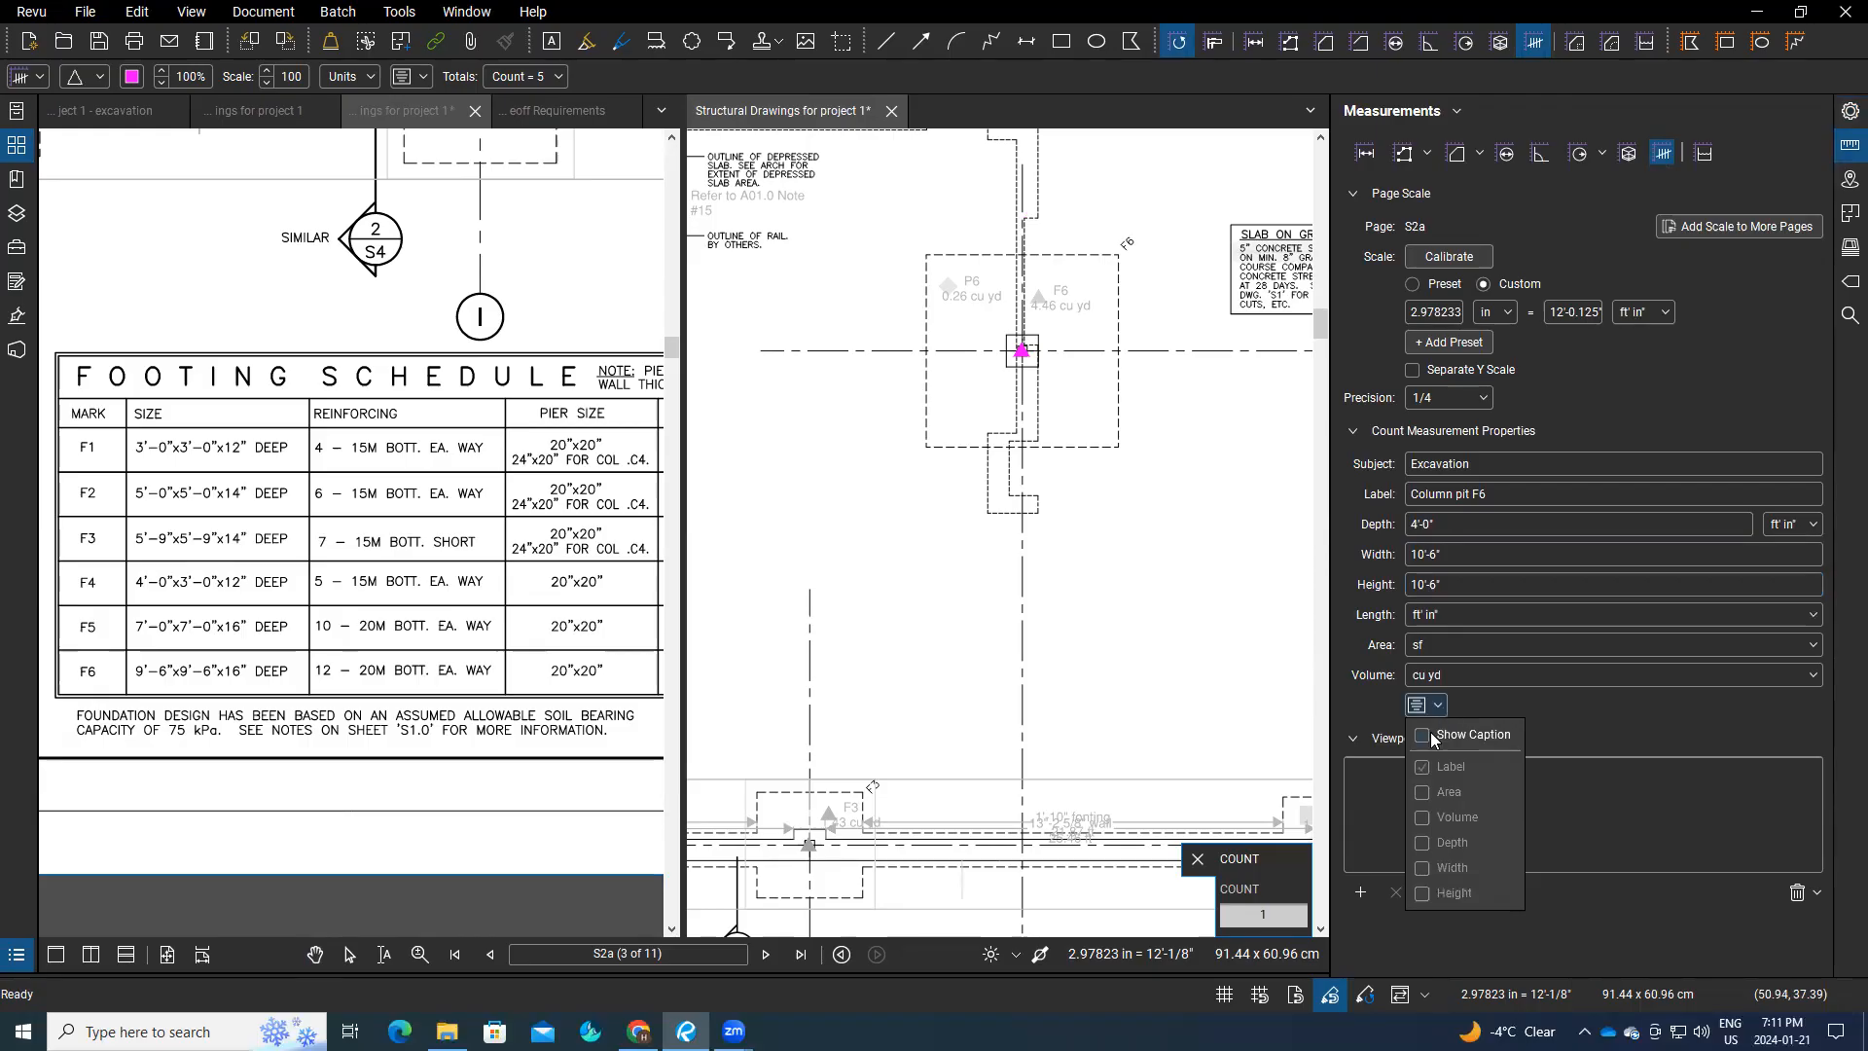
left_click(1433, 738)
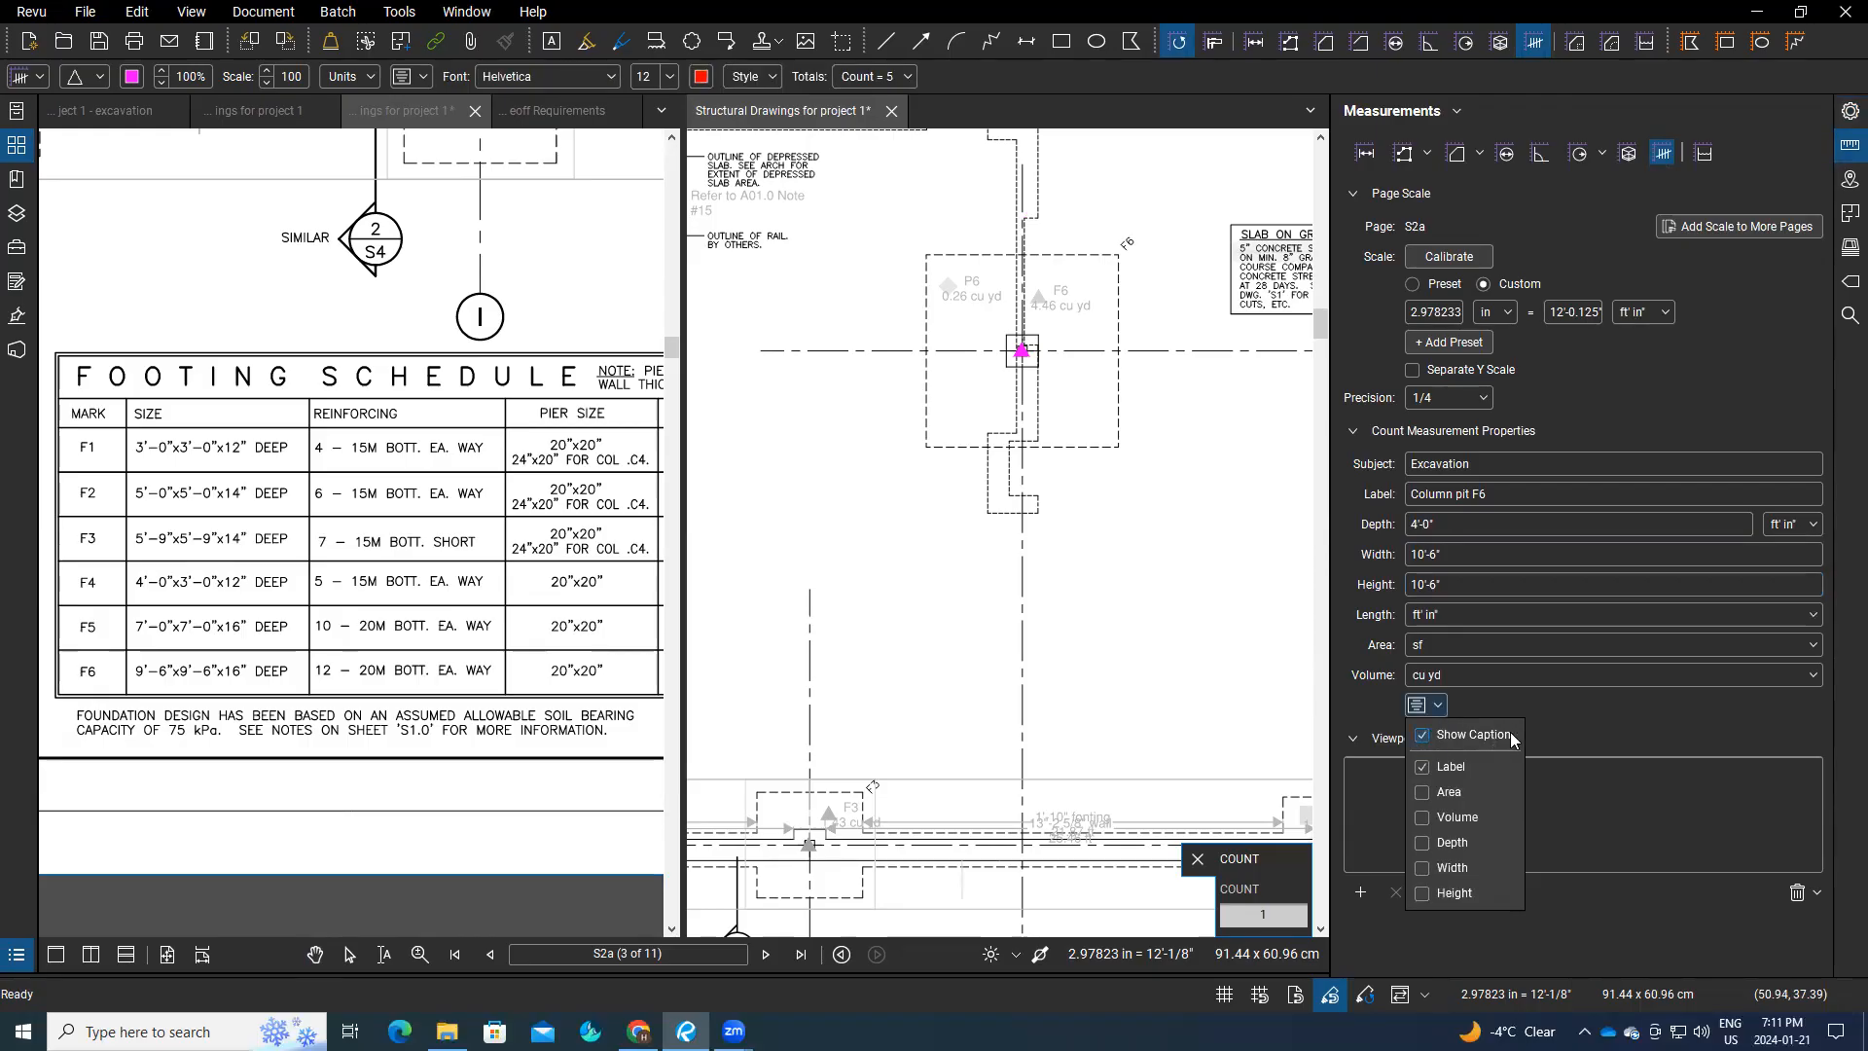
left_click(1553, 729)
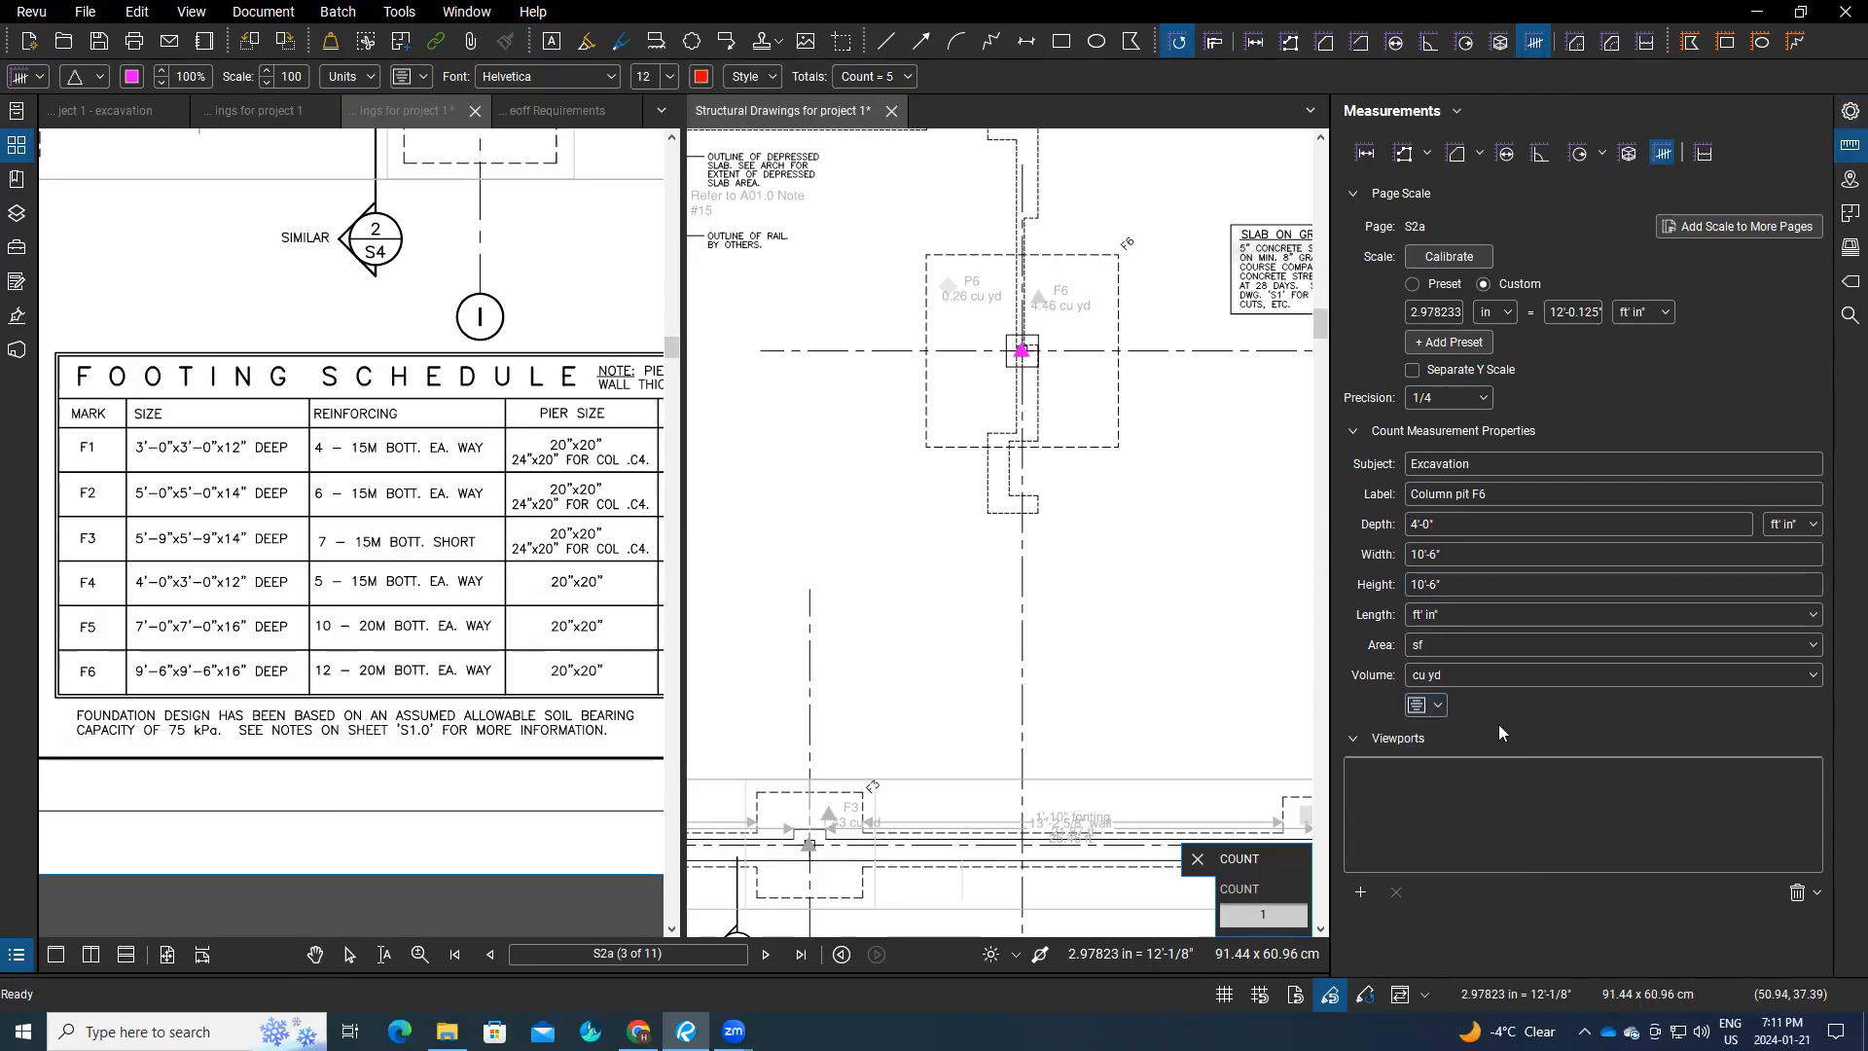
key("Escape")
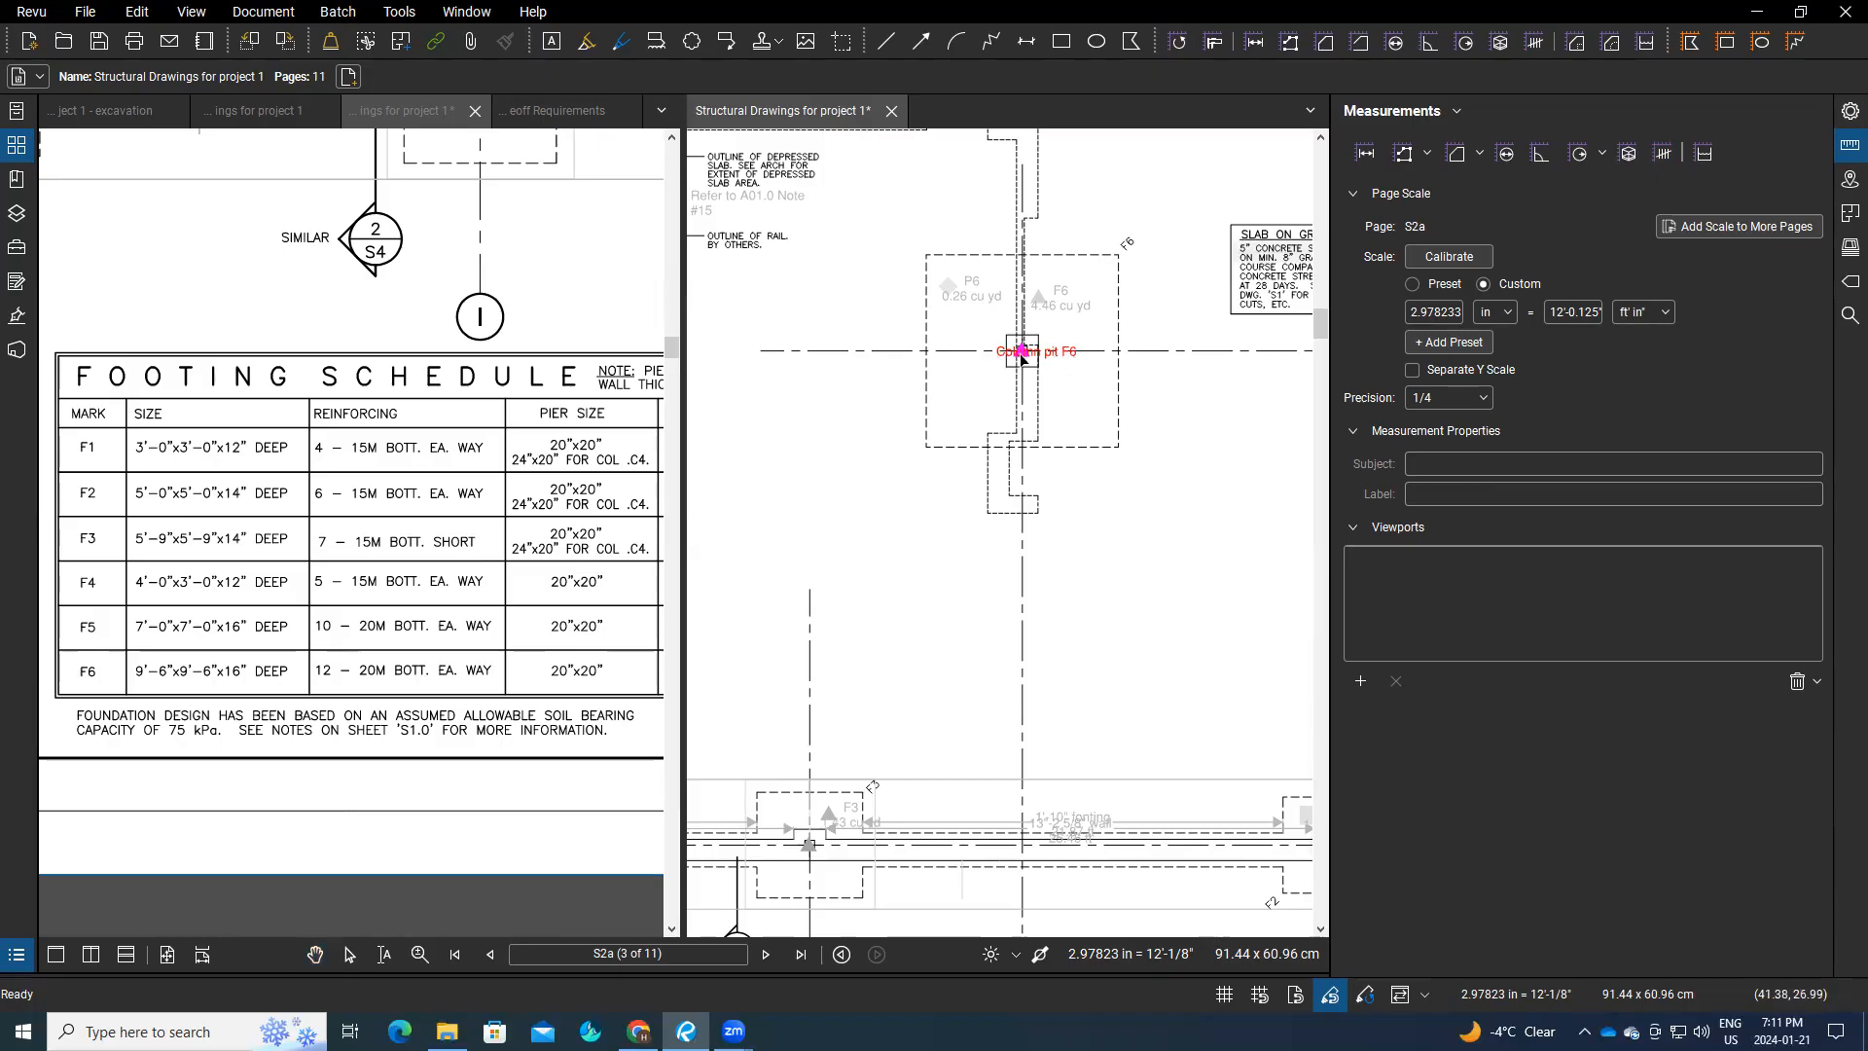
Step: Add the volume to the Column pit F6 marker's caption and check the caption on the plan
left_click(1021, 357)
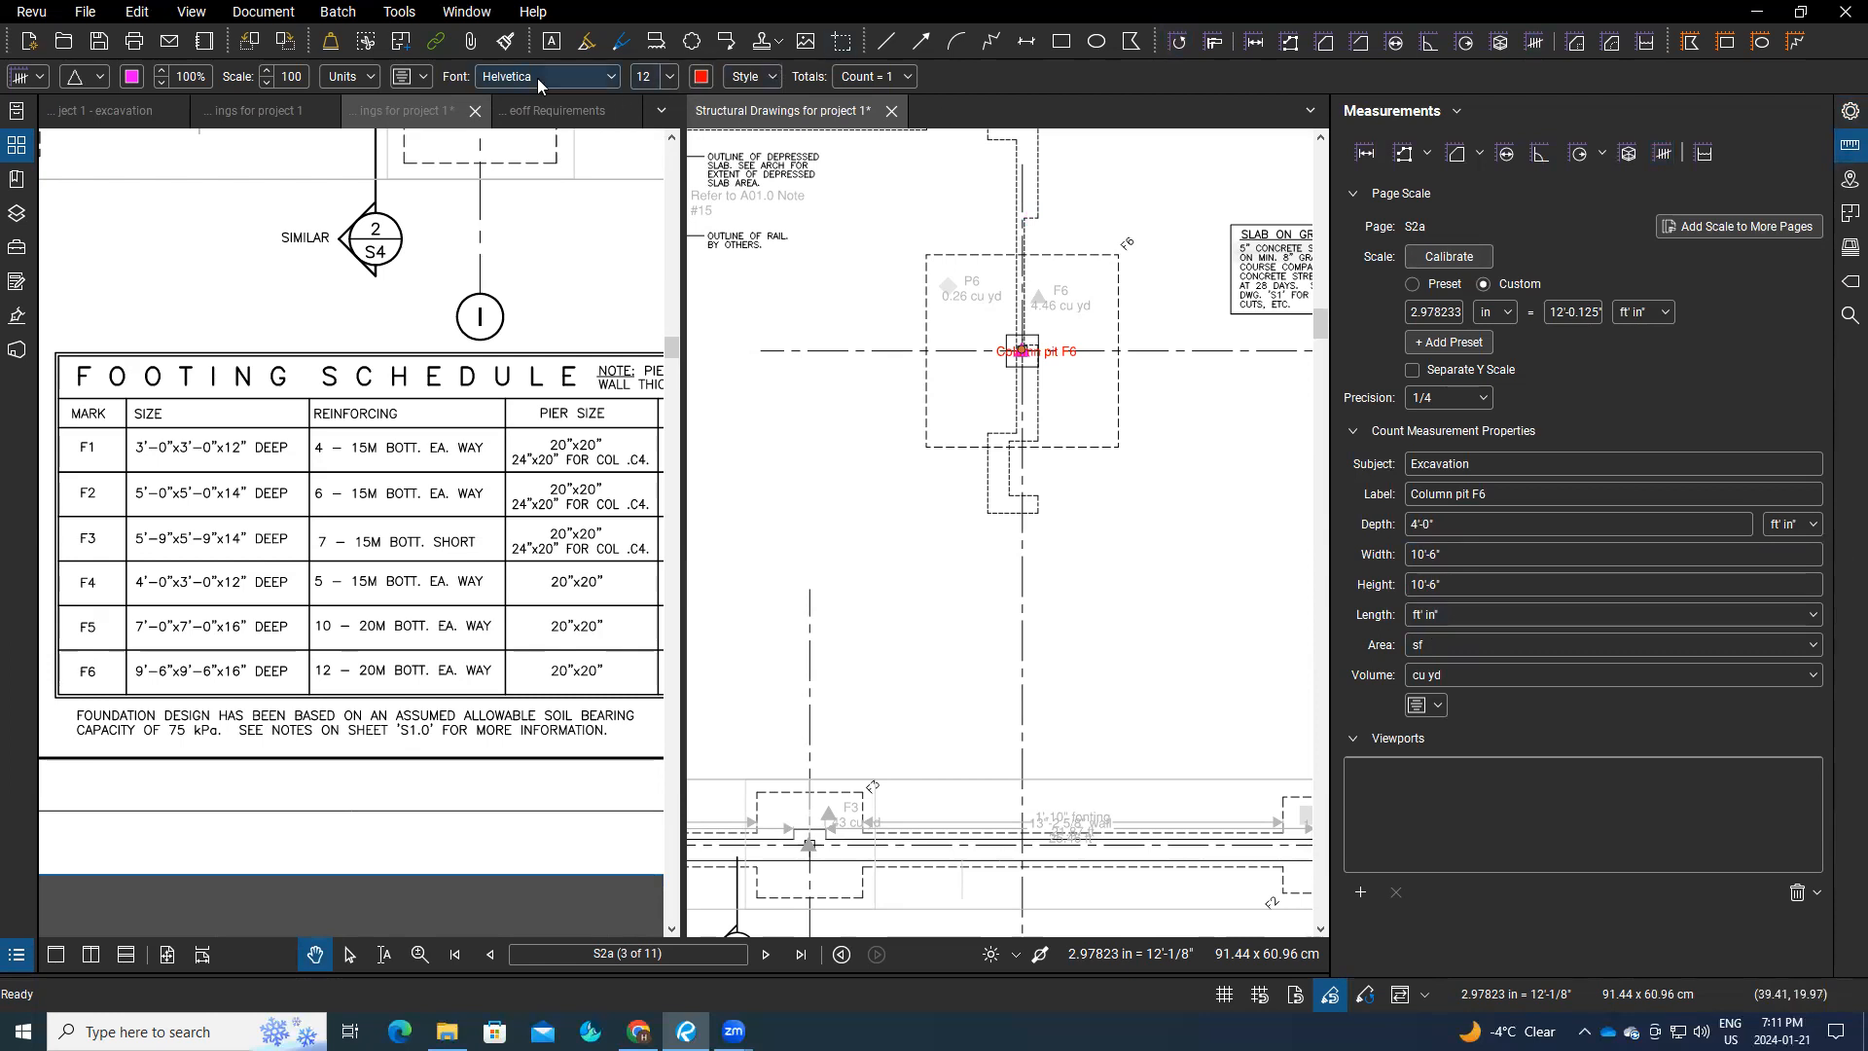
left_click(424, 78)
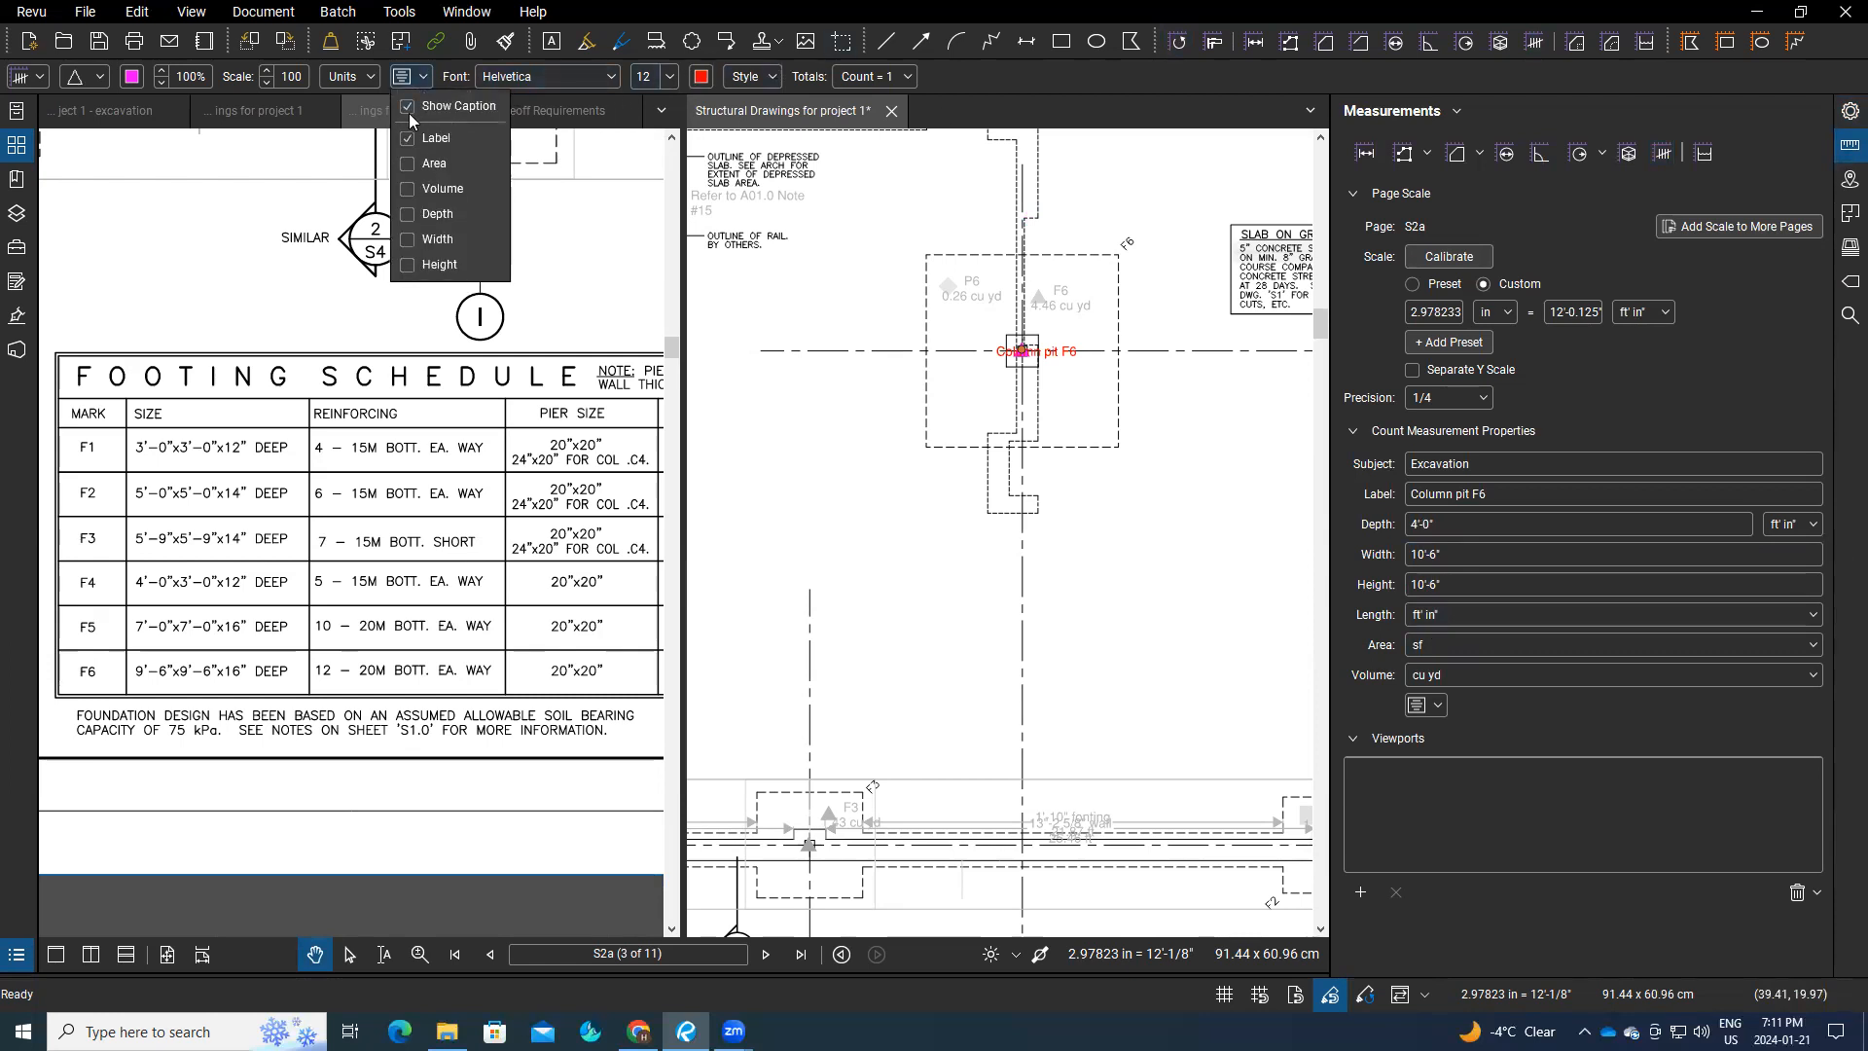
left_click(408, 190)
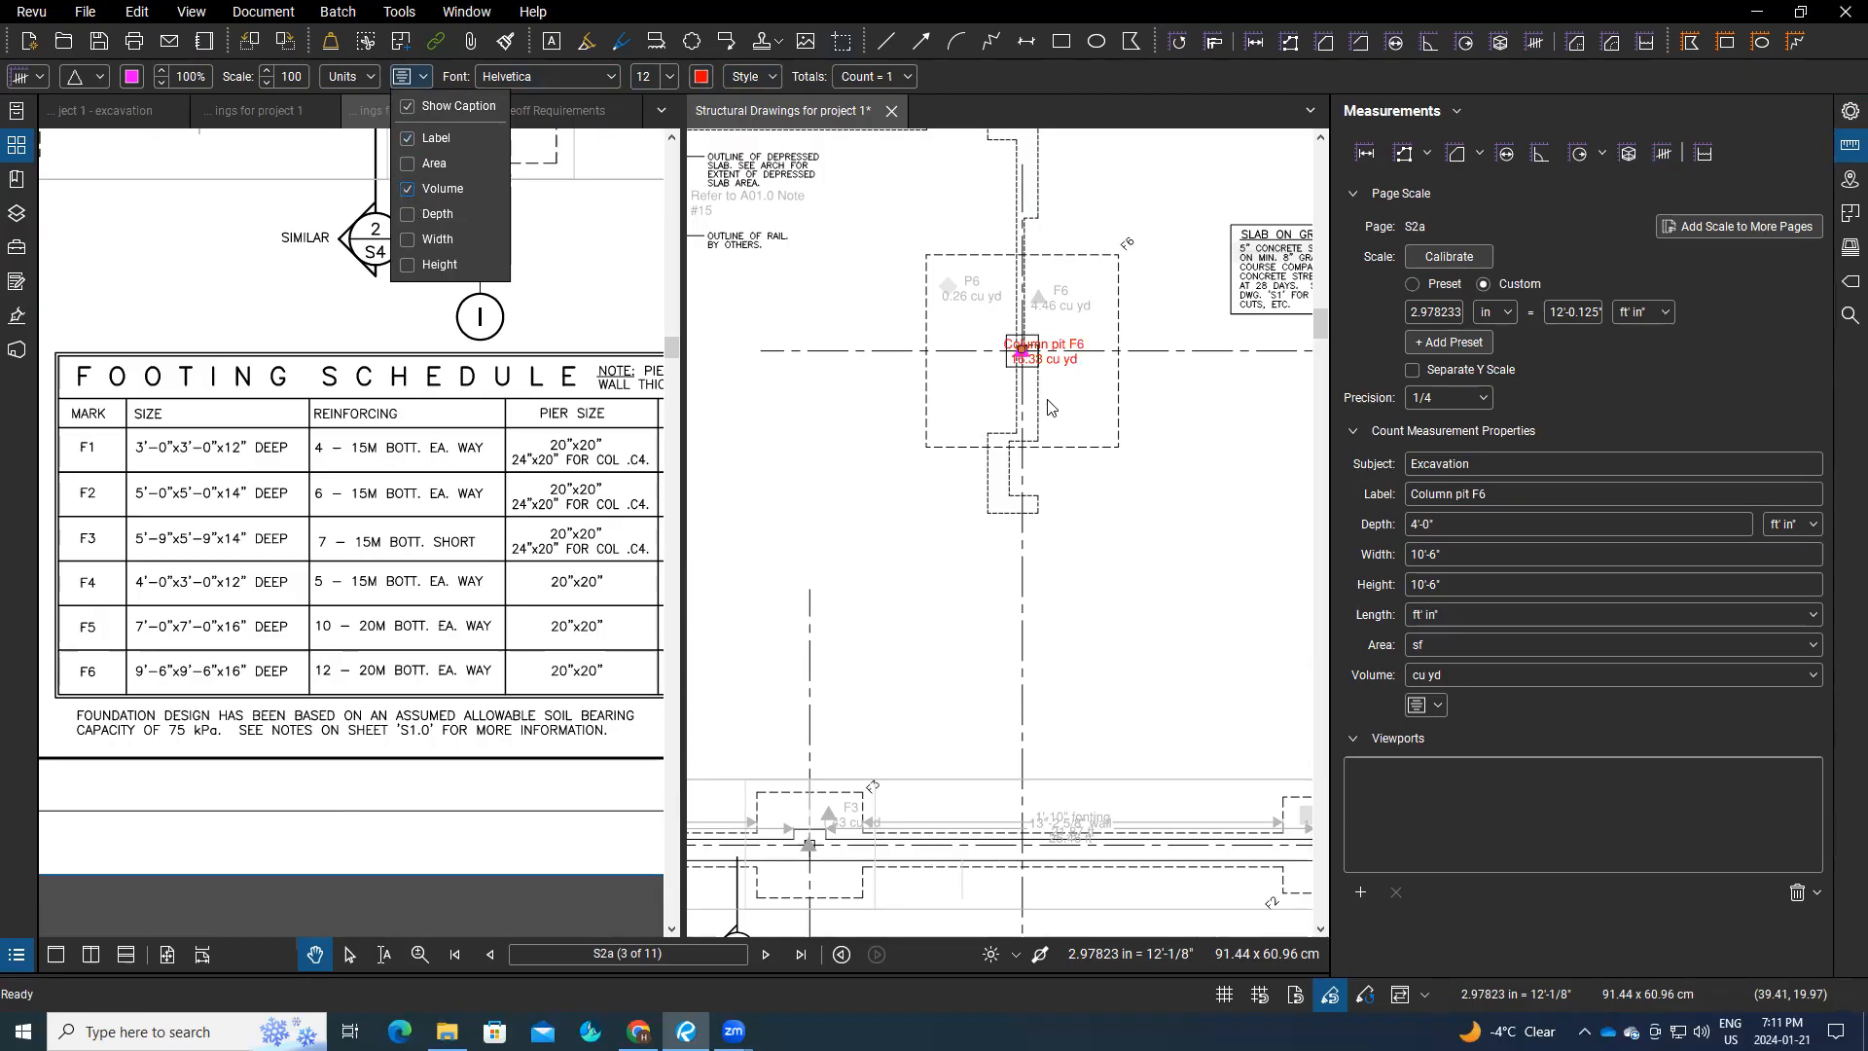
scroll(1050, 401, "up", 3)
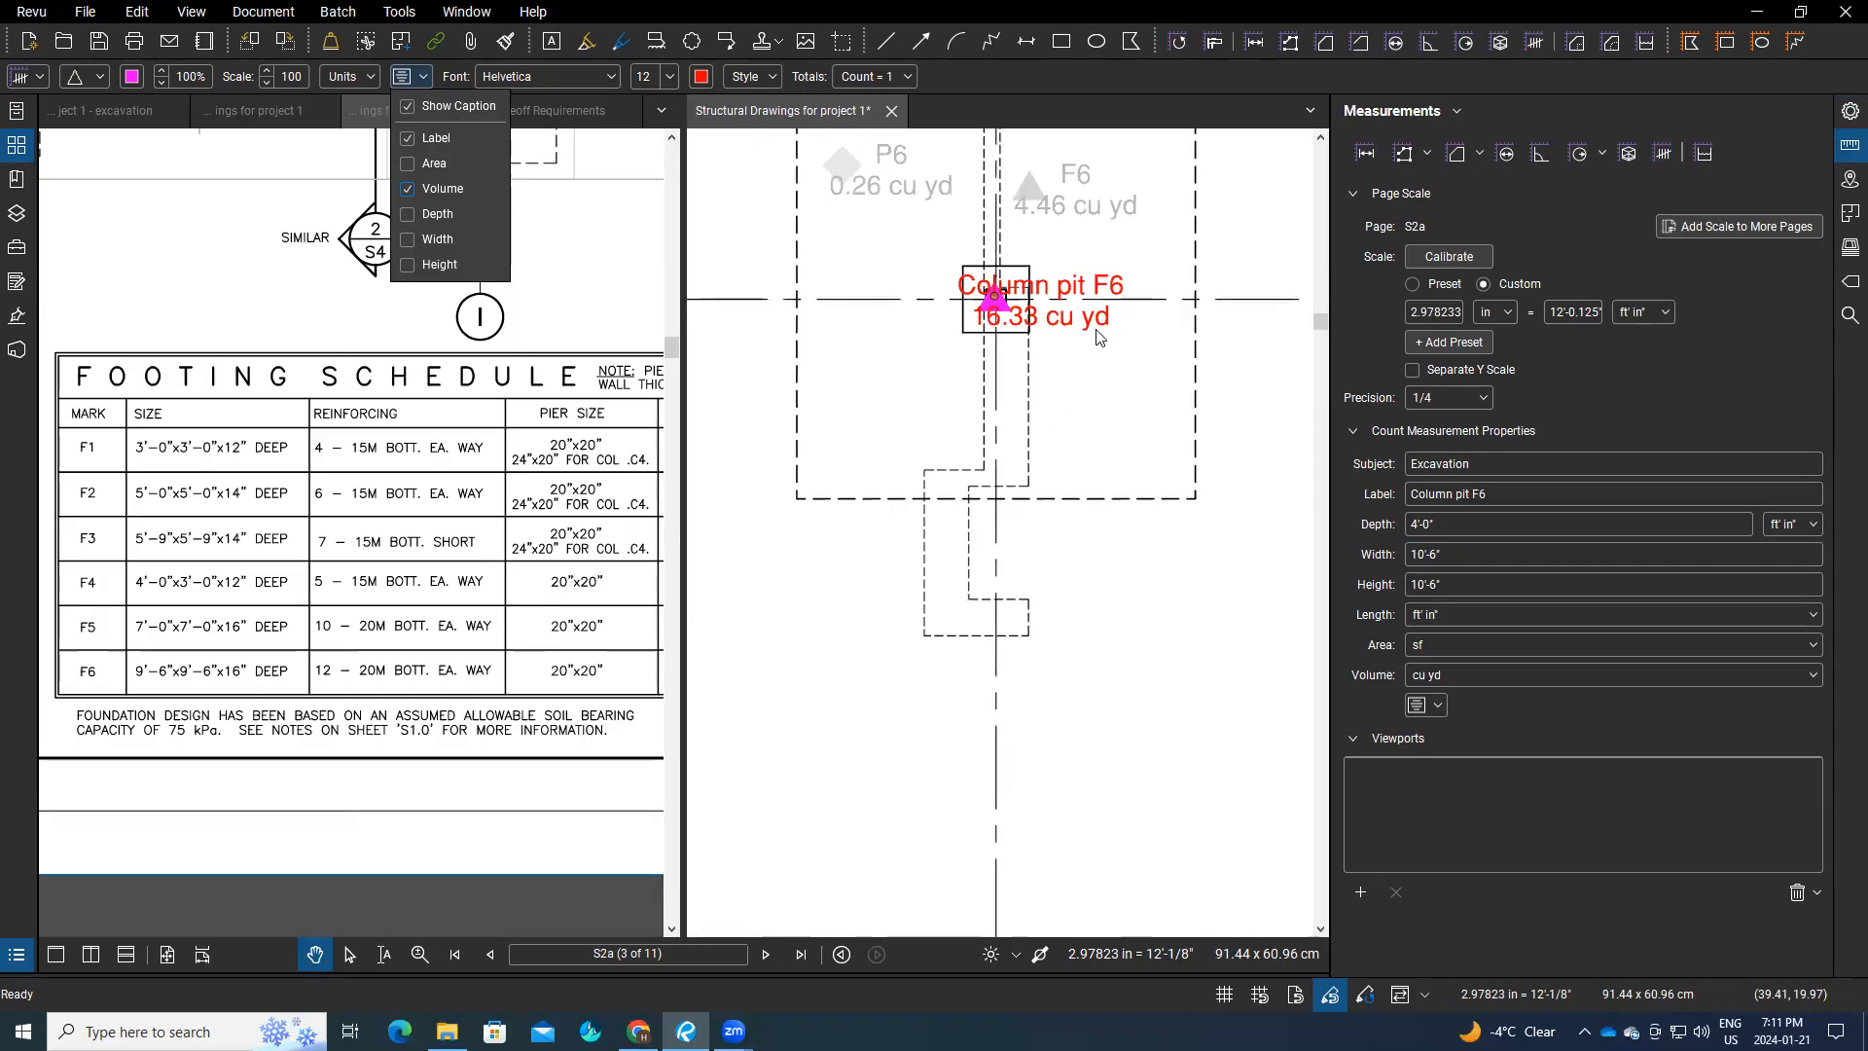
scroll(1090, 353, "down", 3)
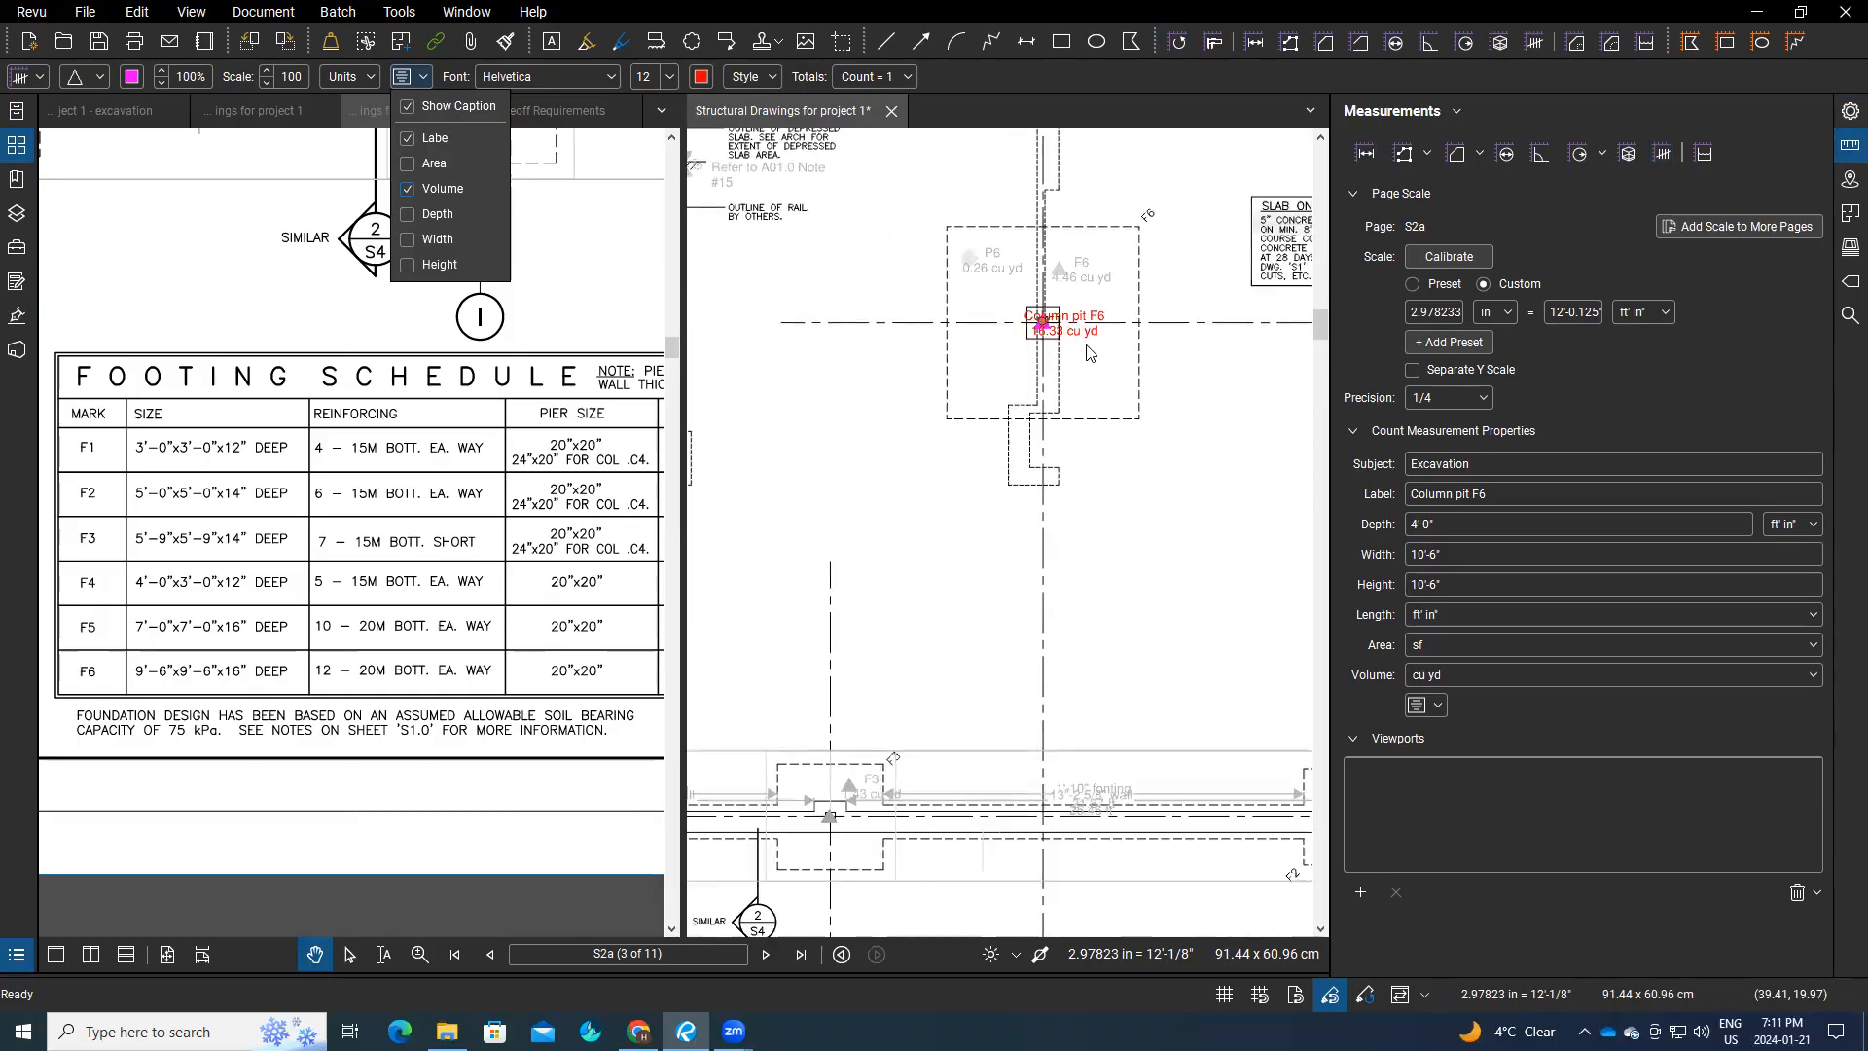
scroll(1090, 354, "down", 2)
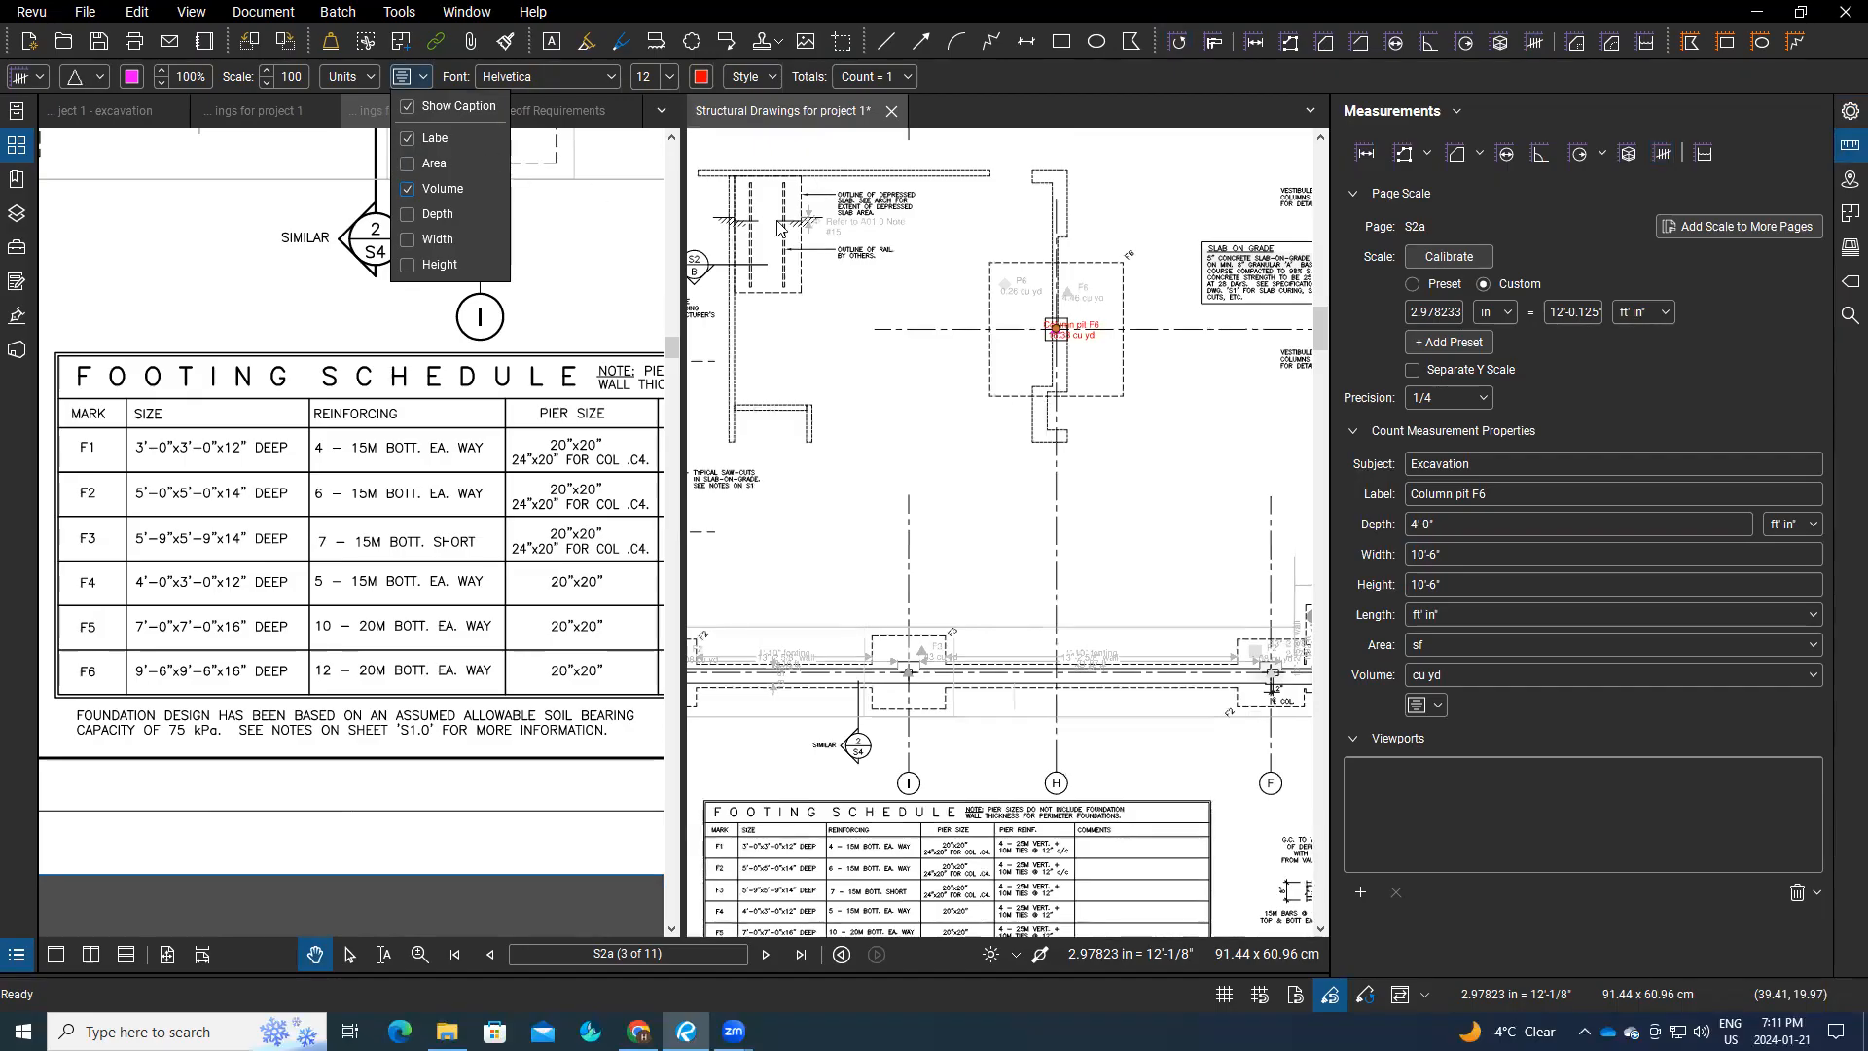
Step: Hide the Column pit F6 marker's caption and bring up the Excavation Quantity Takeoff Requirements document
left_click(407, 106)
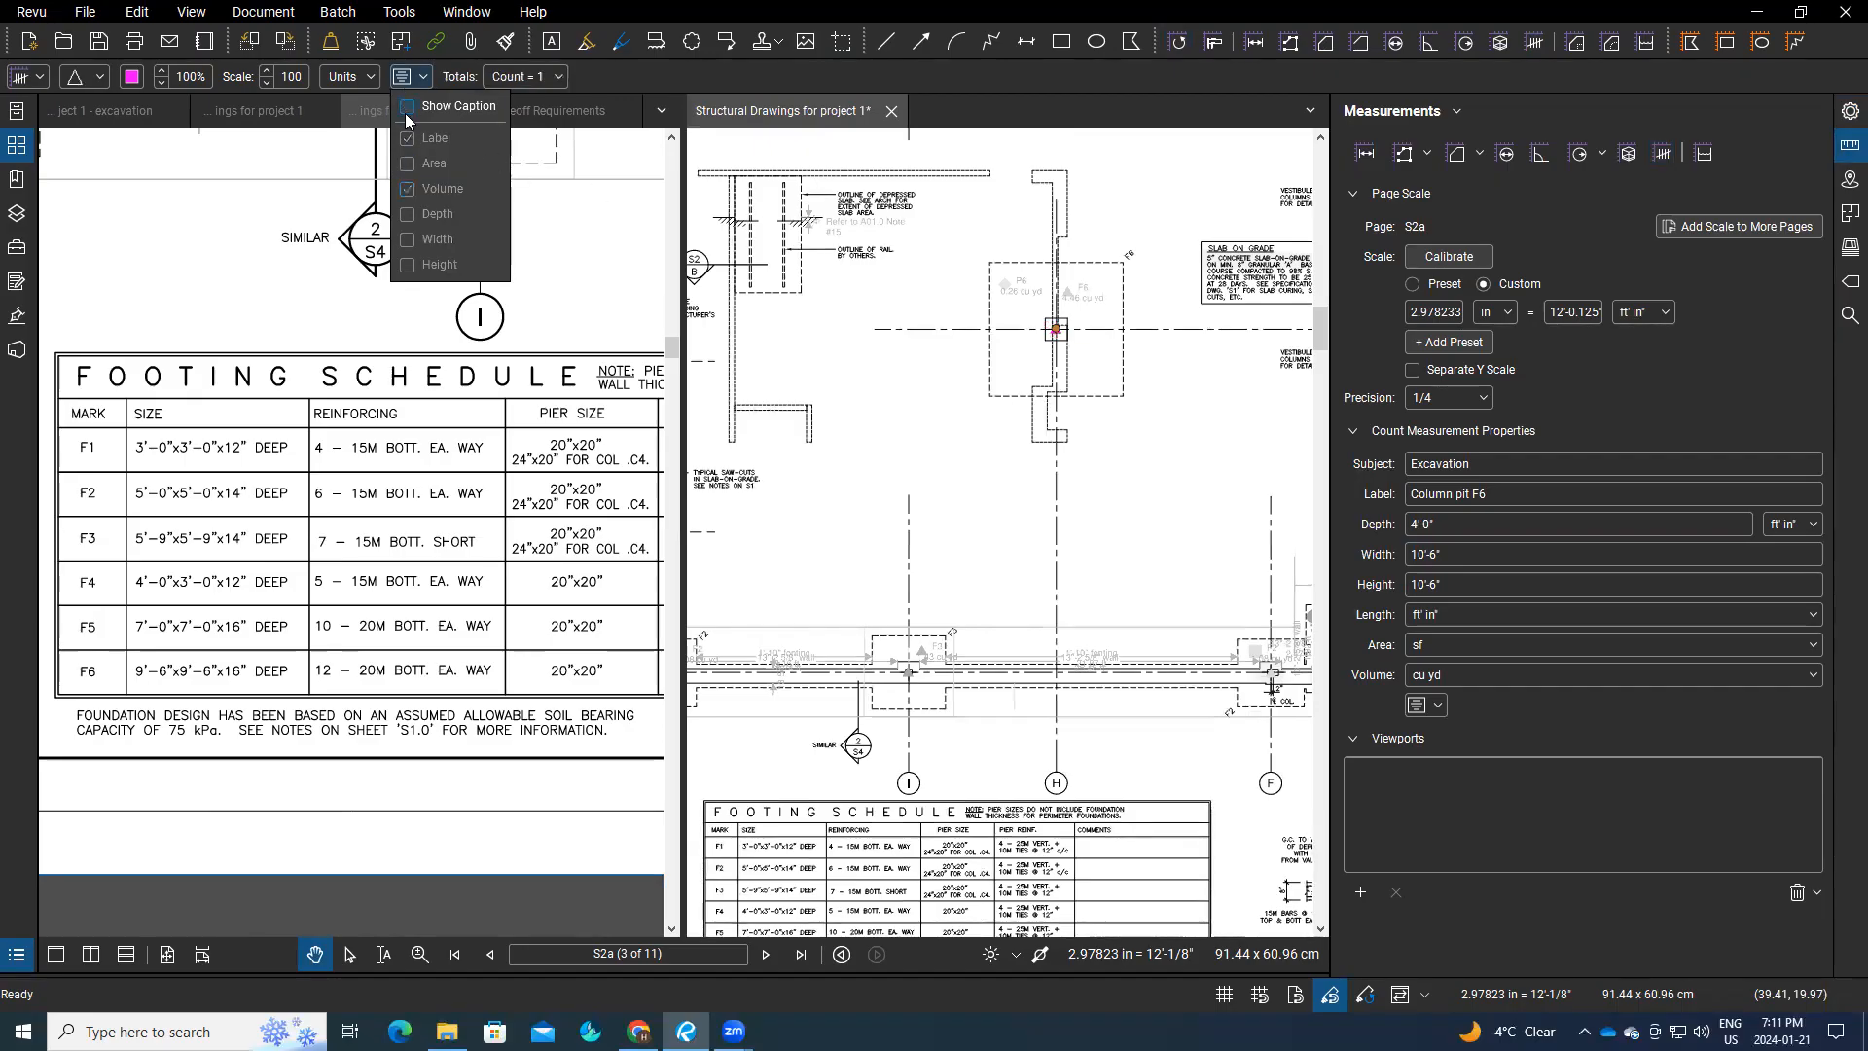
left_click(790, 380)
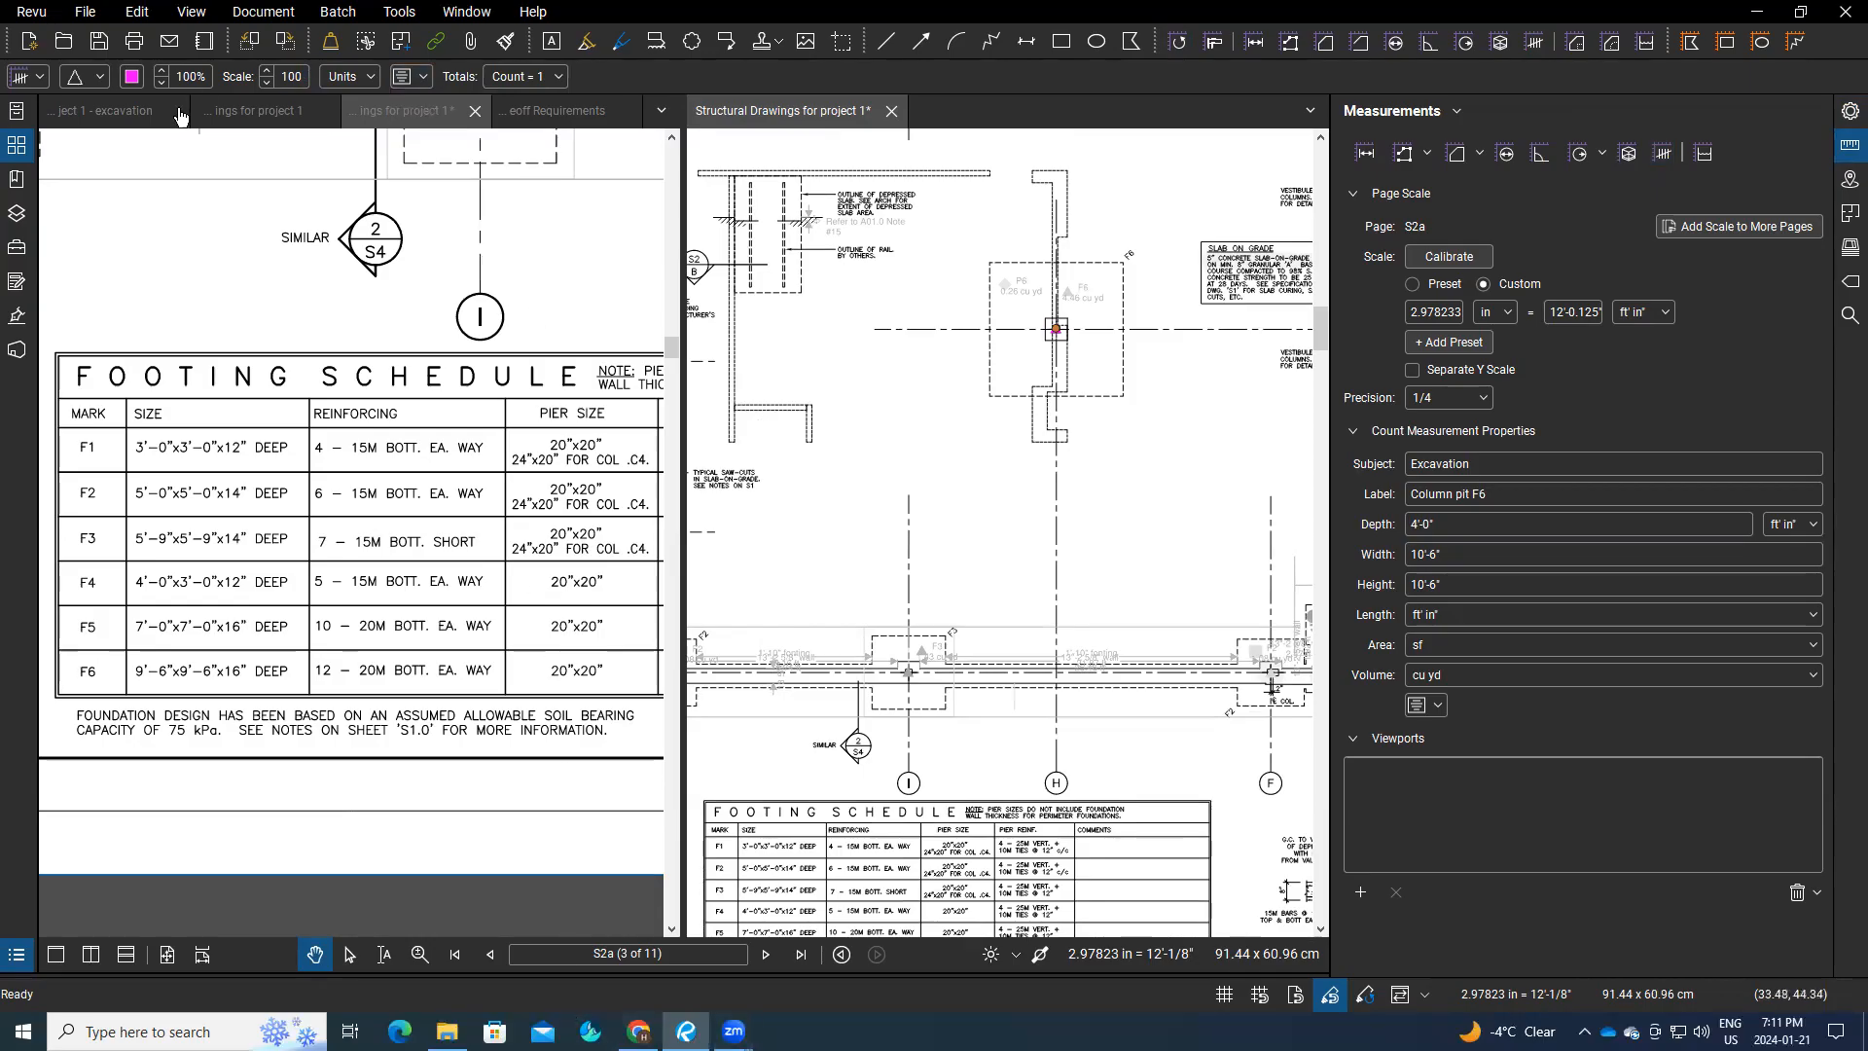
left_click(523, 123)
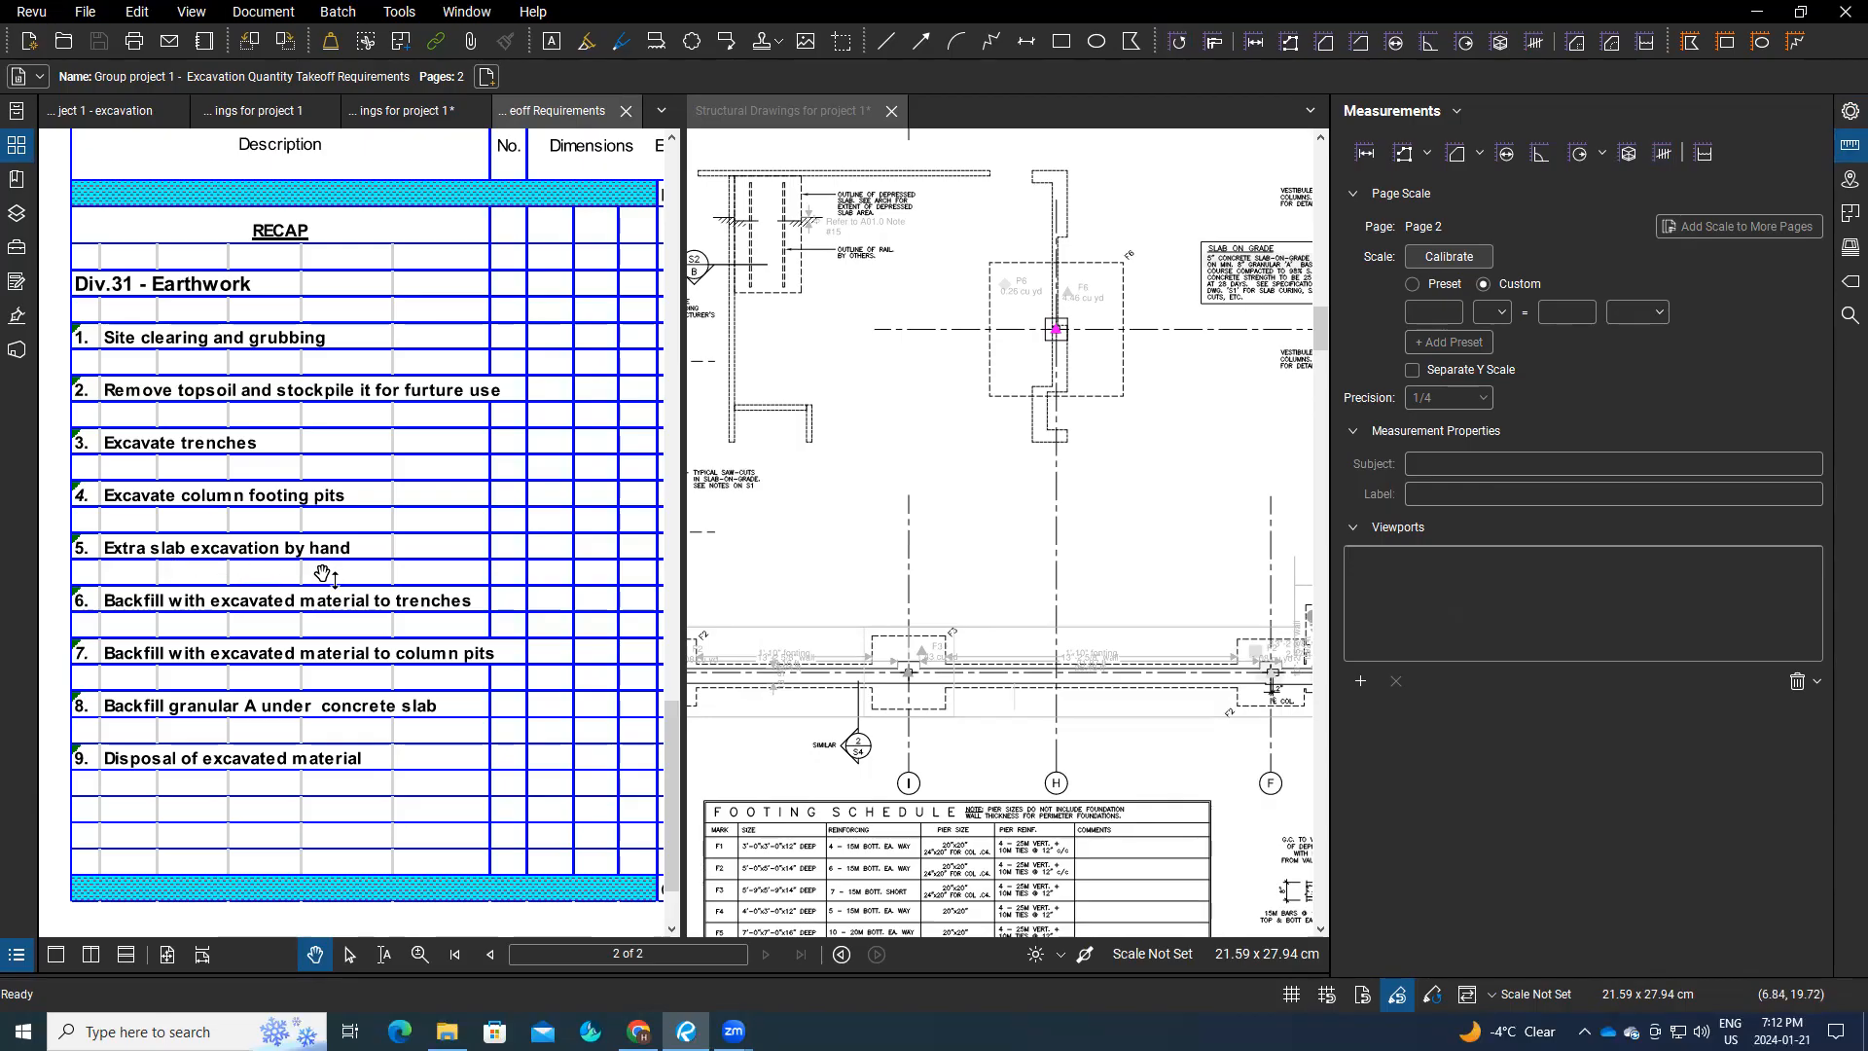
Step: Unsplit the view of the structural drawings and examine the ABM room and vault slab notes on sheet S2a
left_click(815, 545)
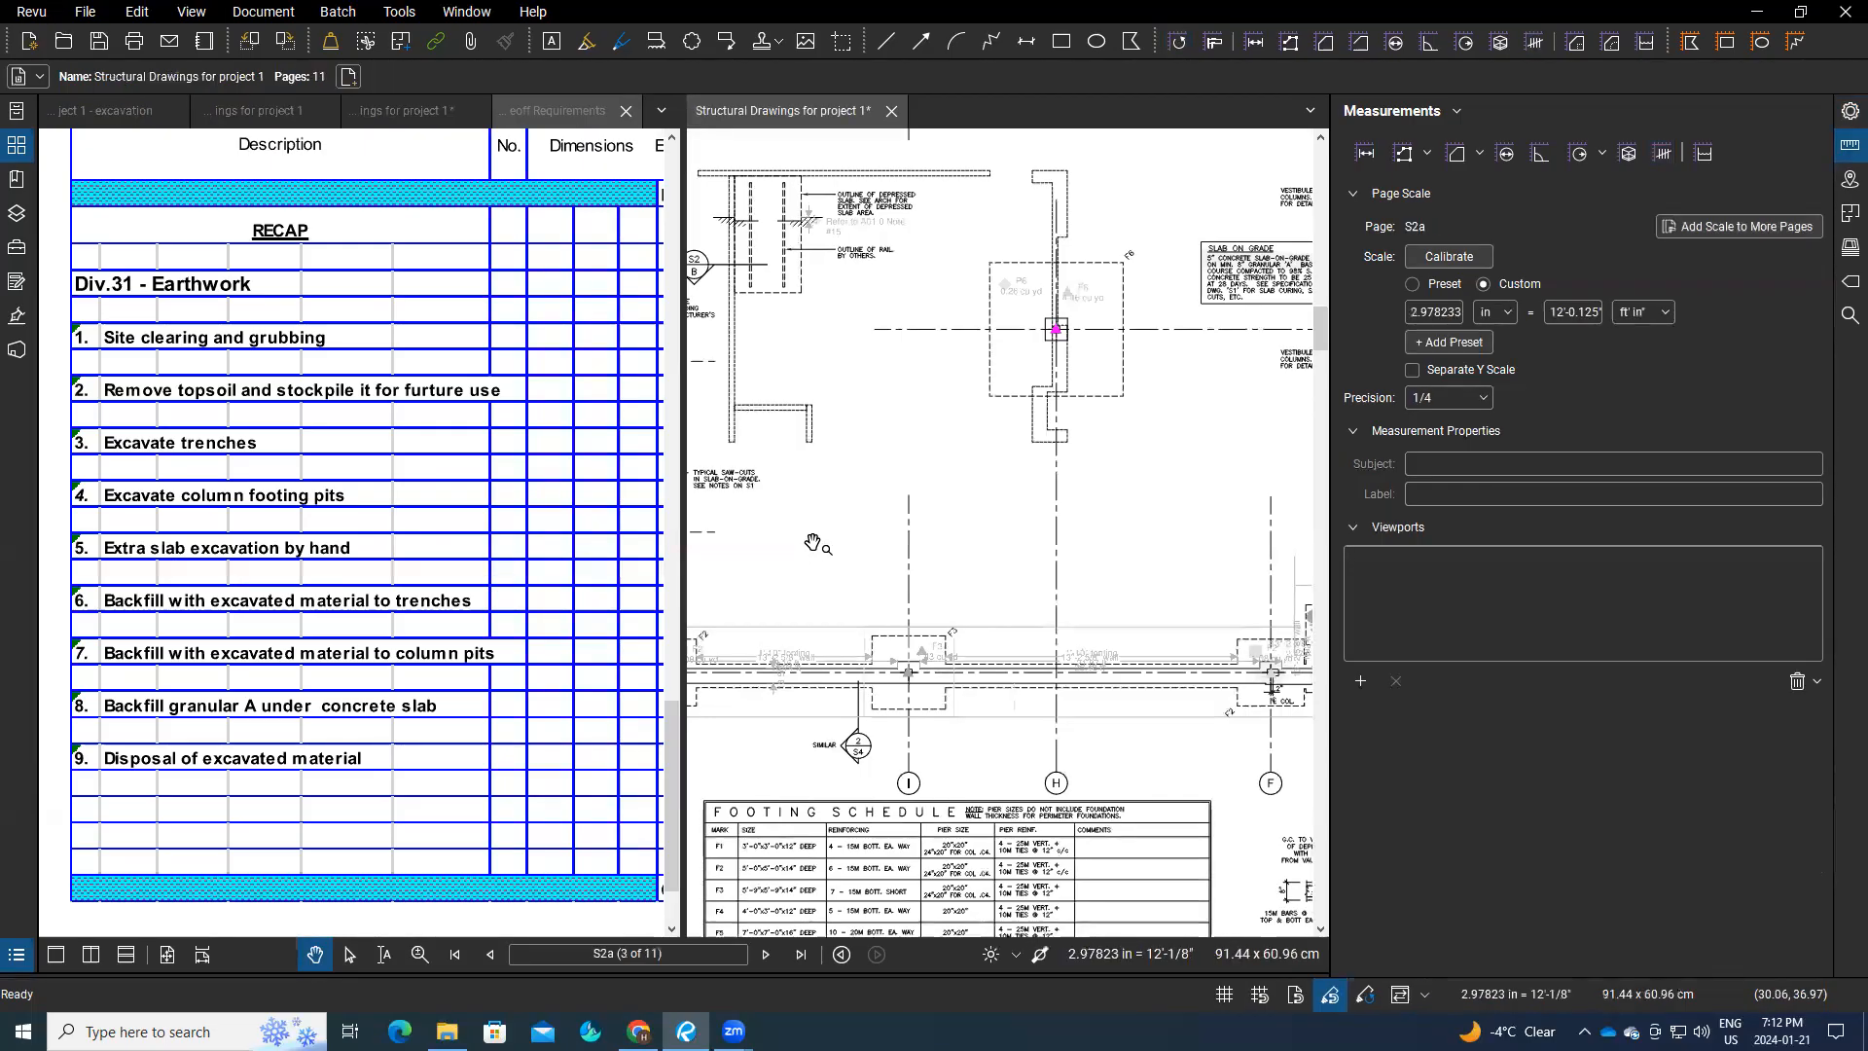
left_click(53, 956)
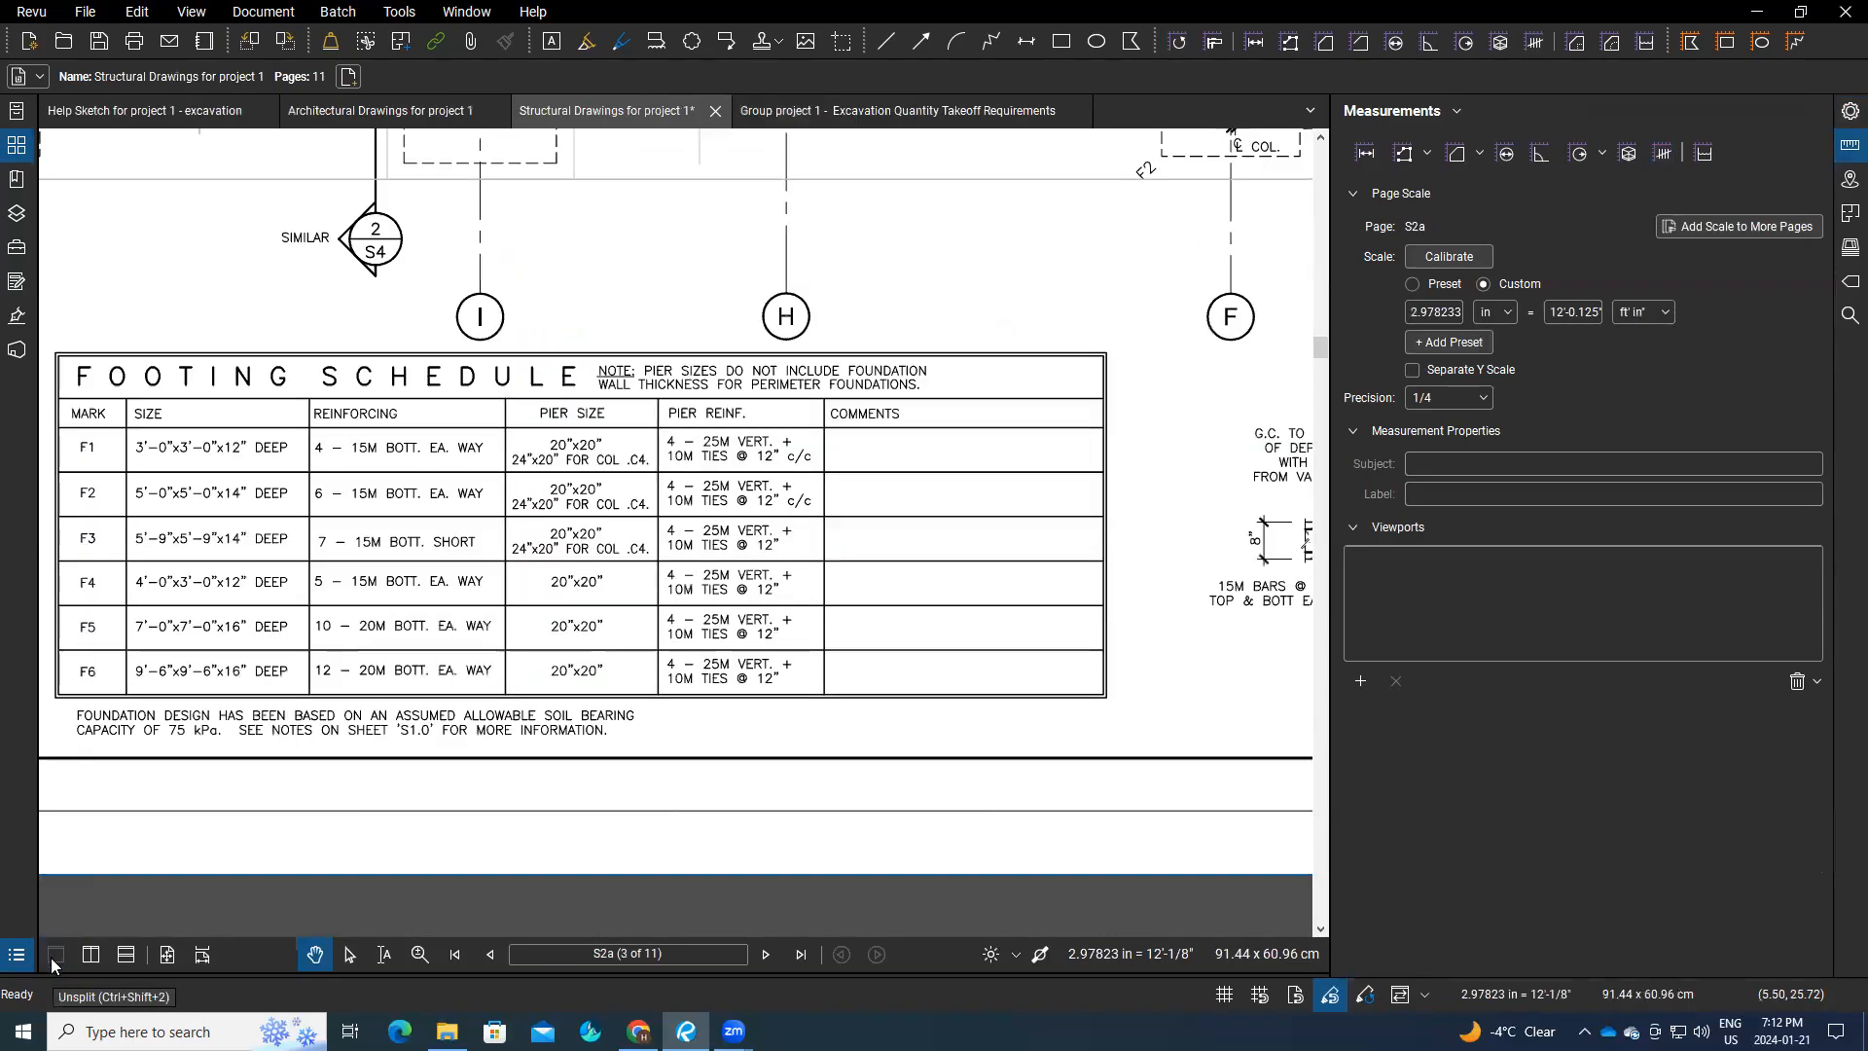
scroll(569, 287, "down", 2)
scroll(743, 763, "up", 4)
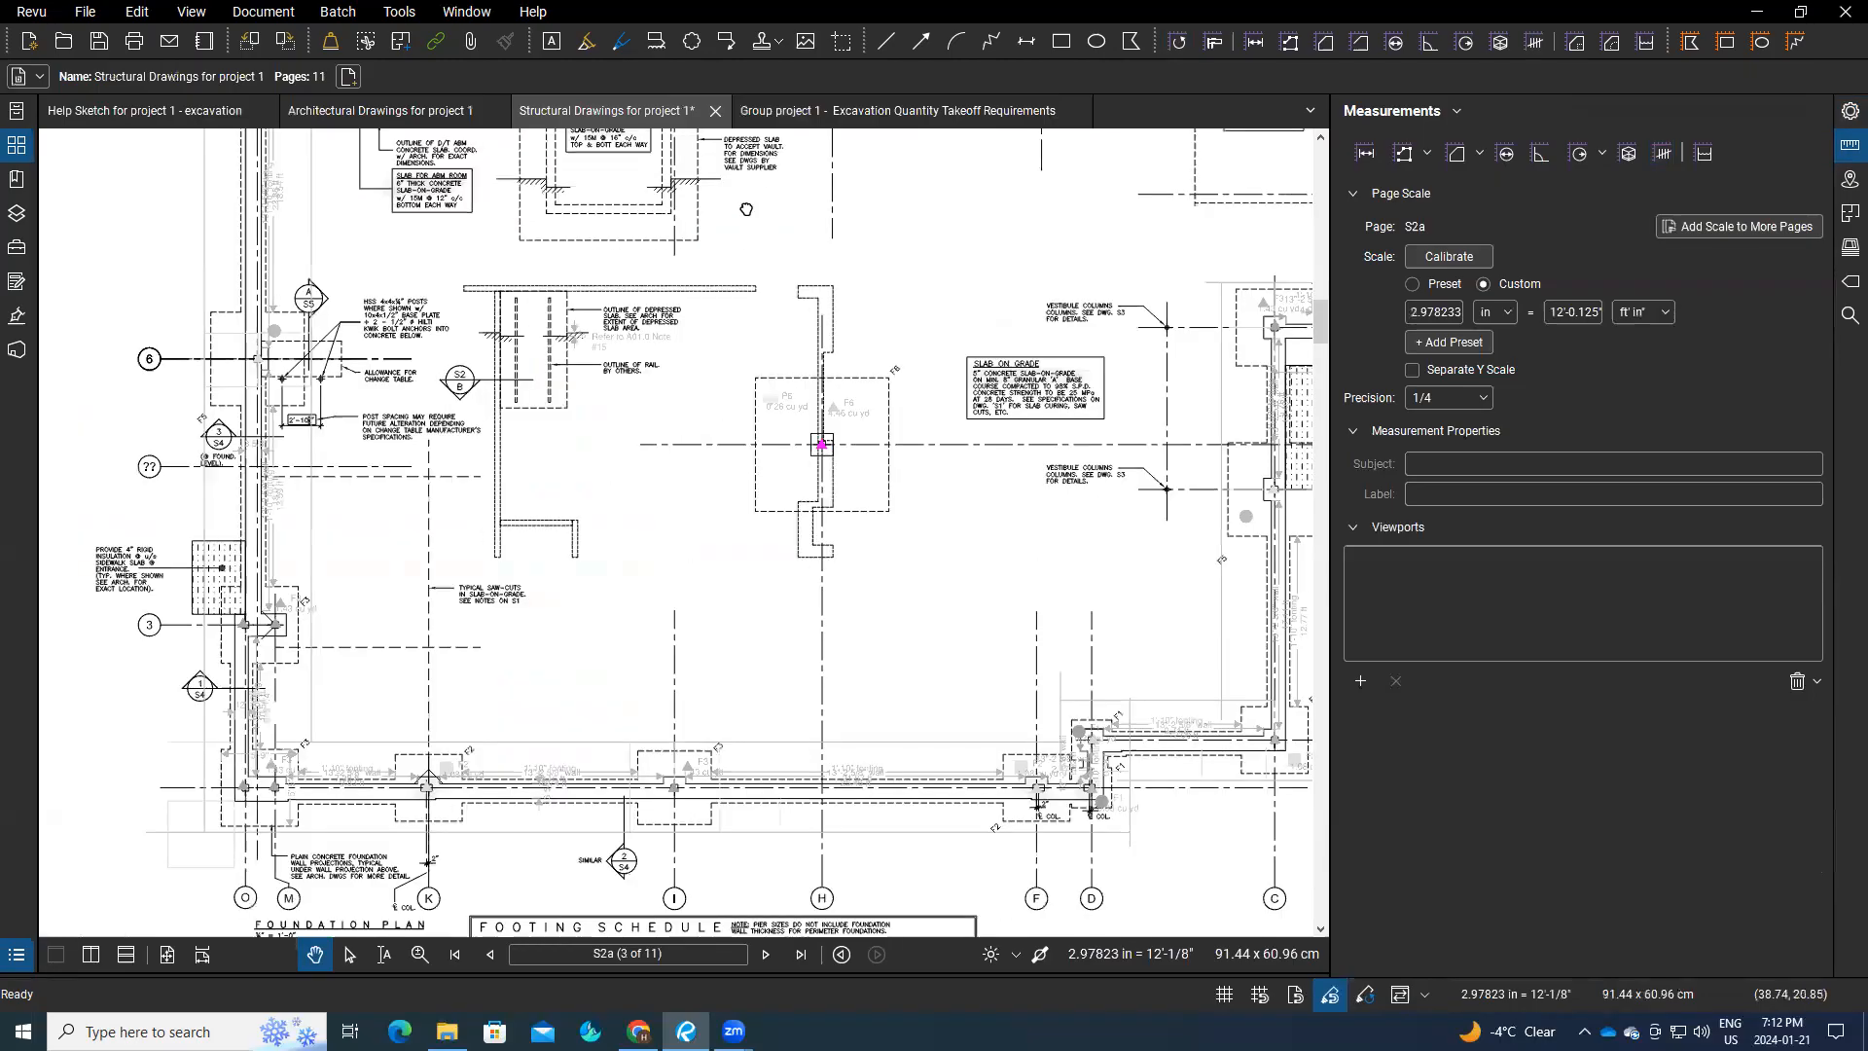
scroll(748, 222, "up", 2)
scroll(720, 534, "up", 2)
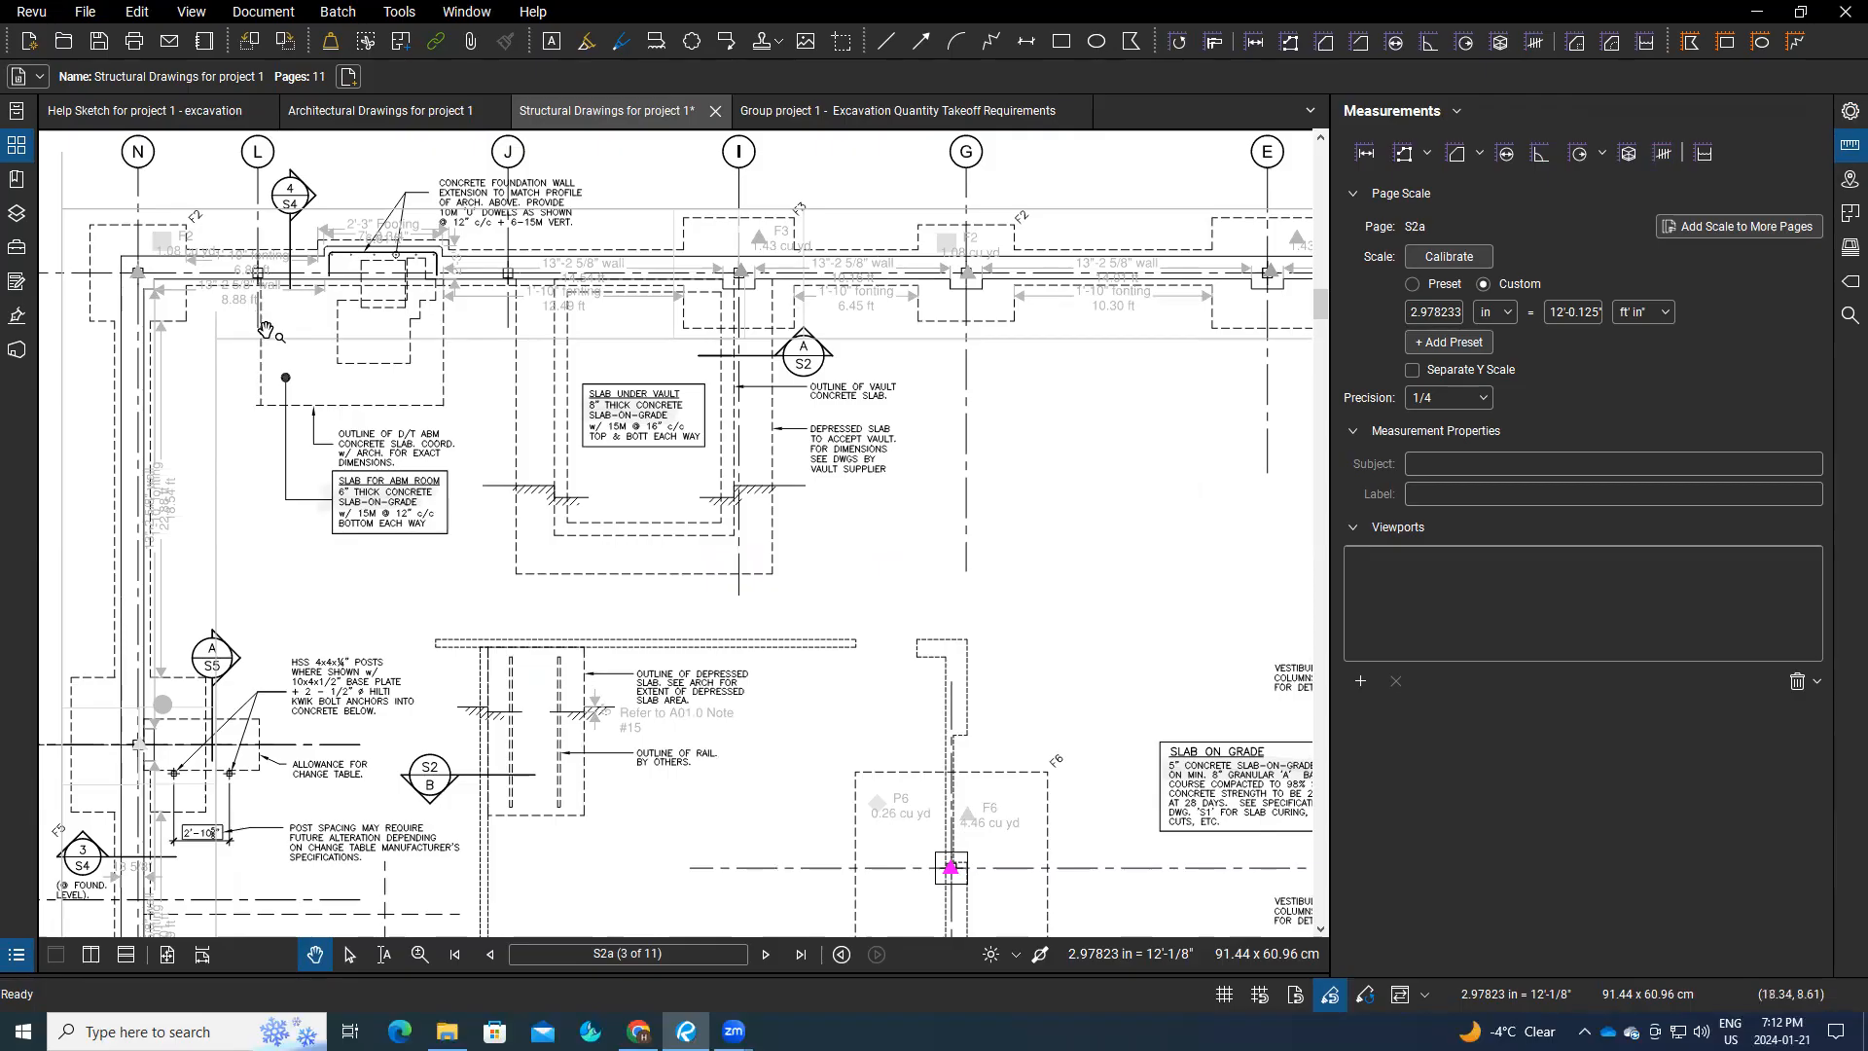
scroll(630, 452, "up", 1)
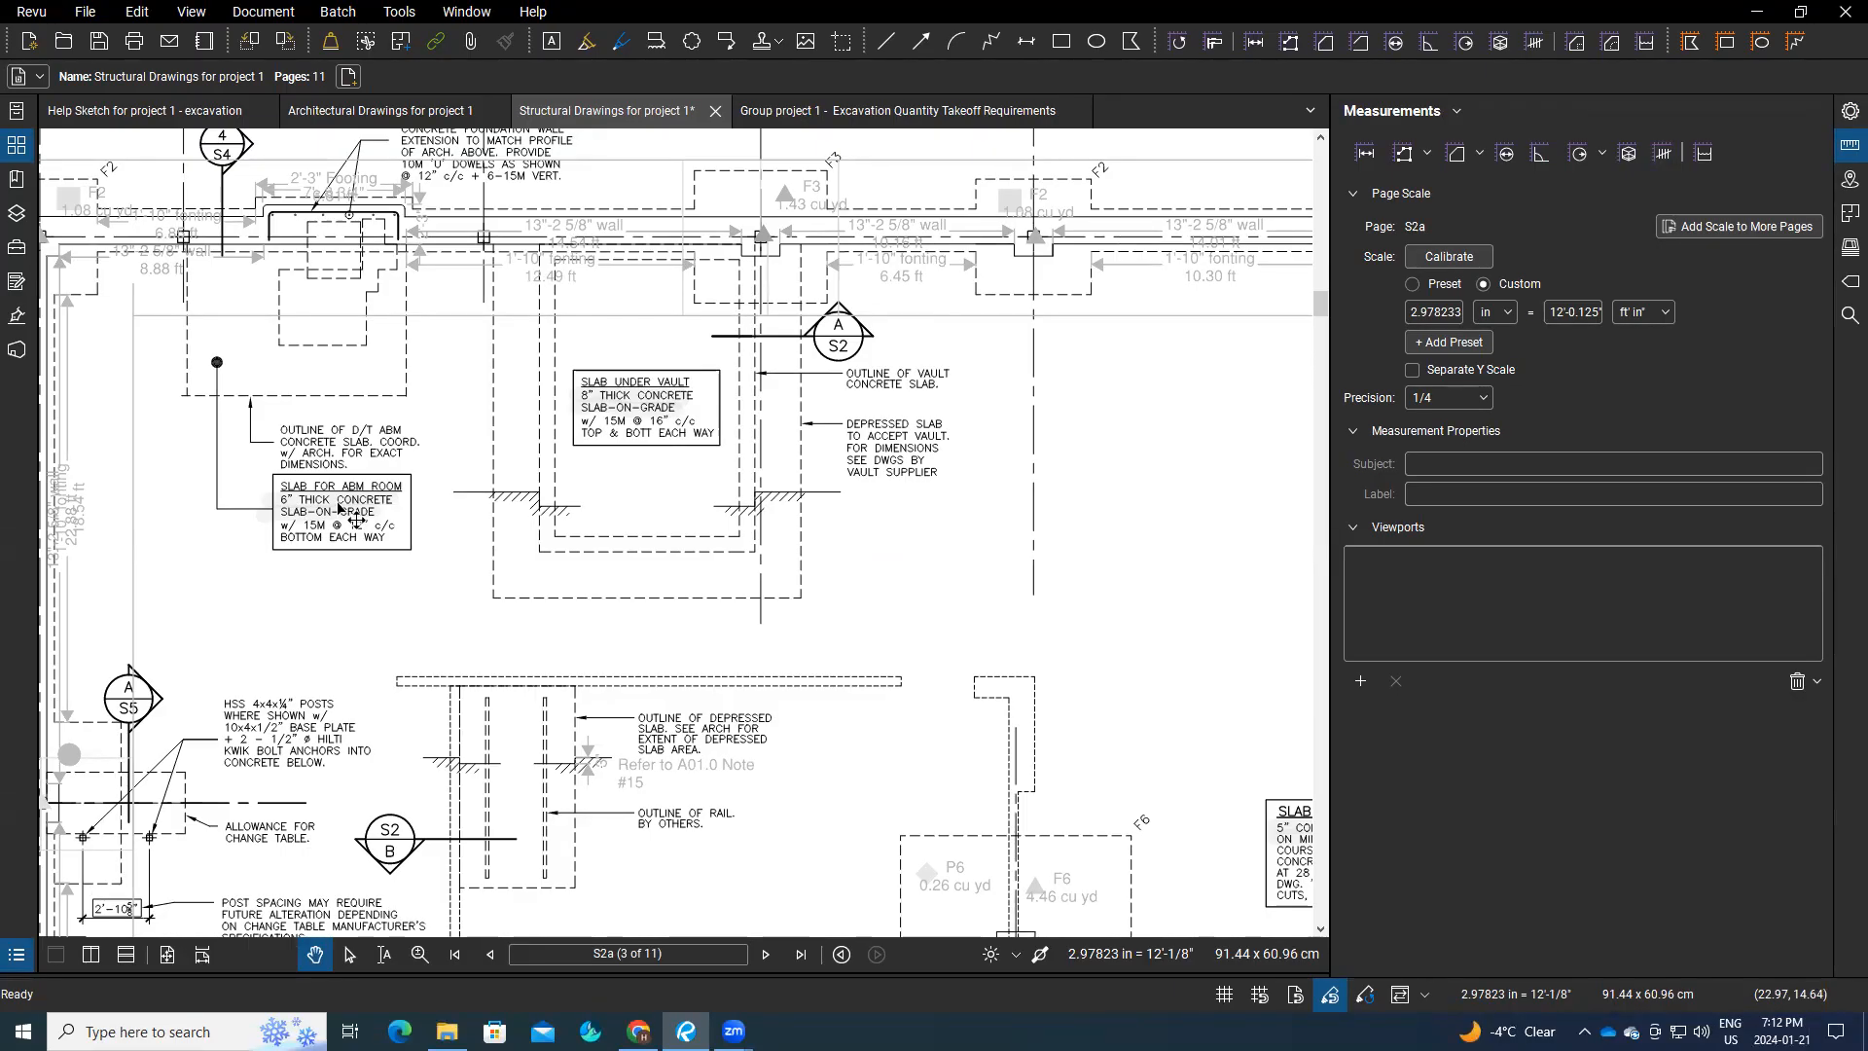
scroll(836, 545, "down", 2)
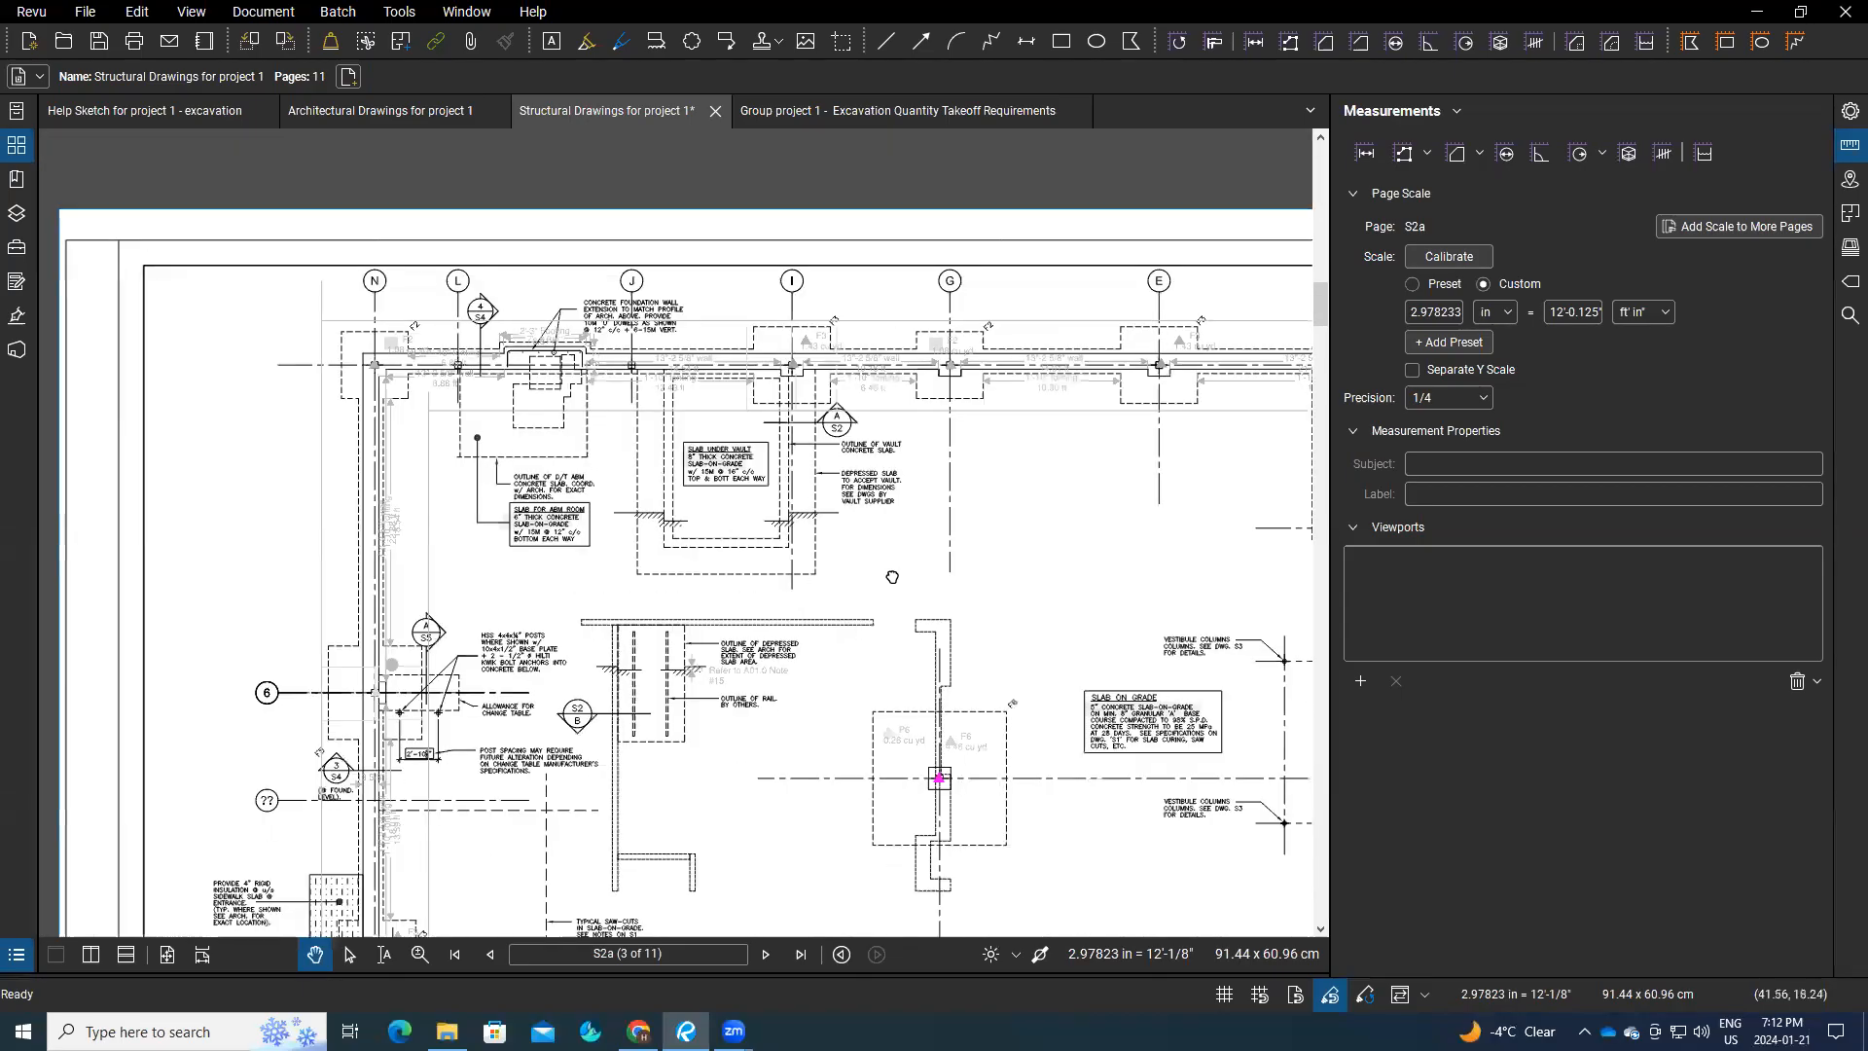
Step: Examine the slab-on-grade note and the depressed slab notes around footing F6 on sheet S2a
scroll(892, 577, "down", 3)
scroll(893, 577, "right", 2)
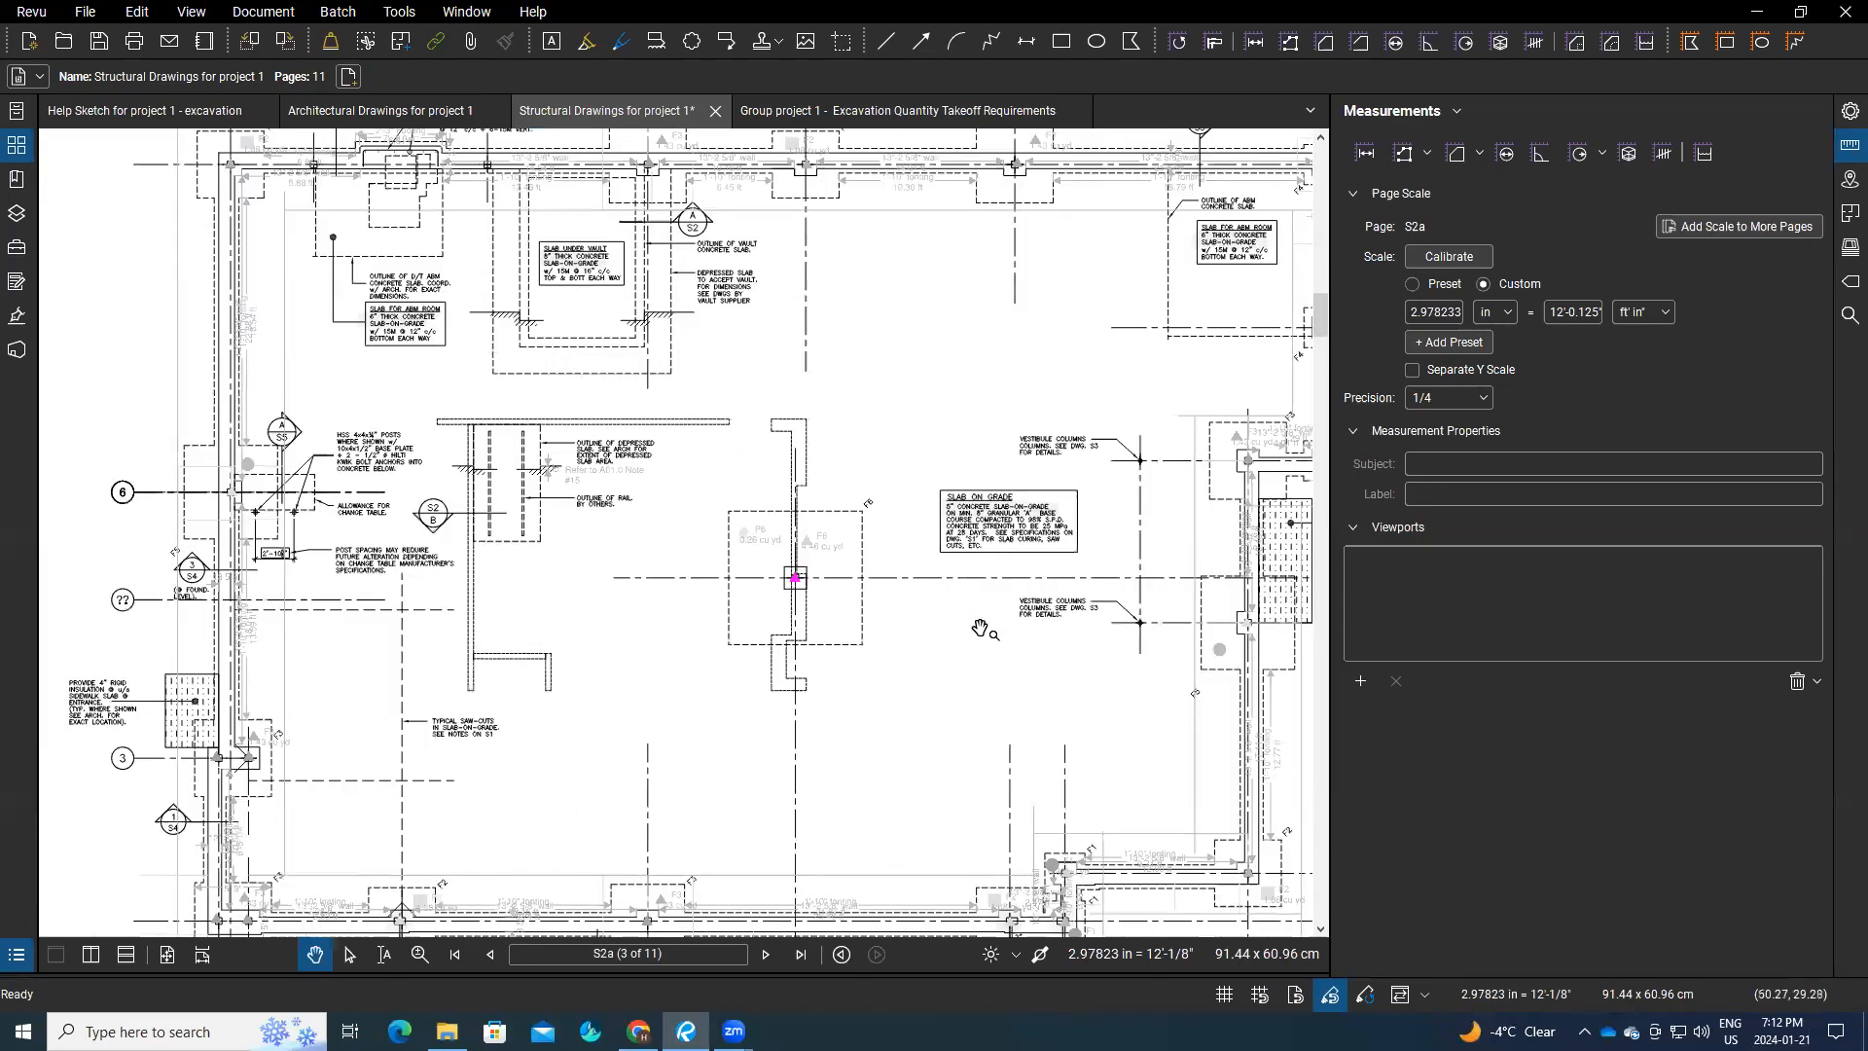
scroll(981, 628, "up", 2)
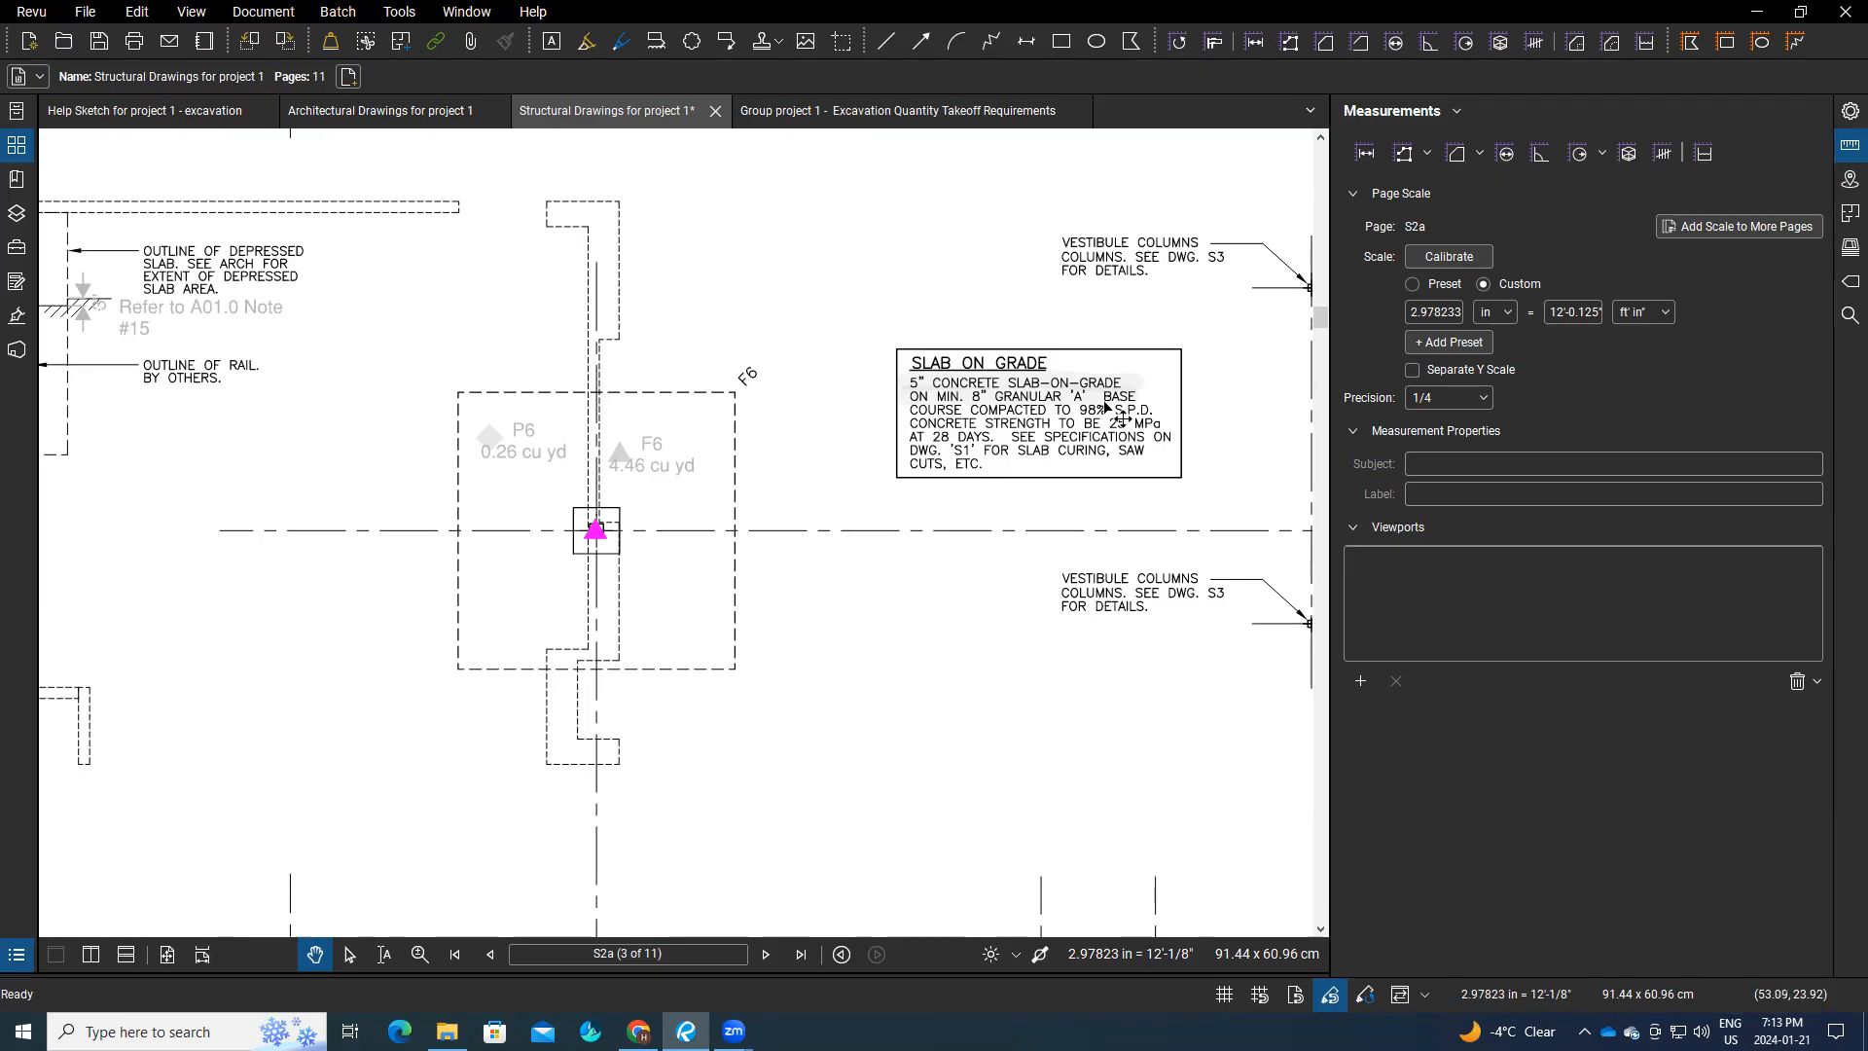
scroll(940, 514, "down", 4)
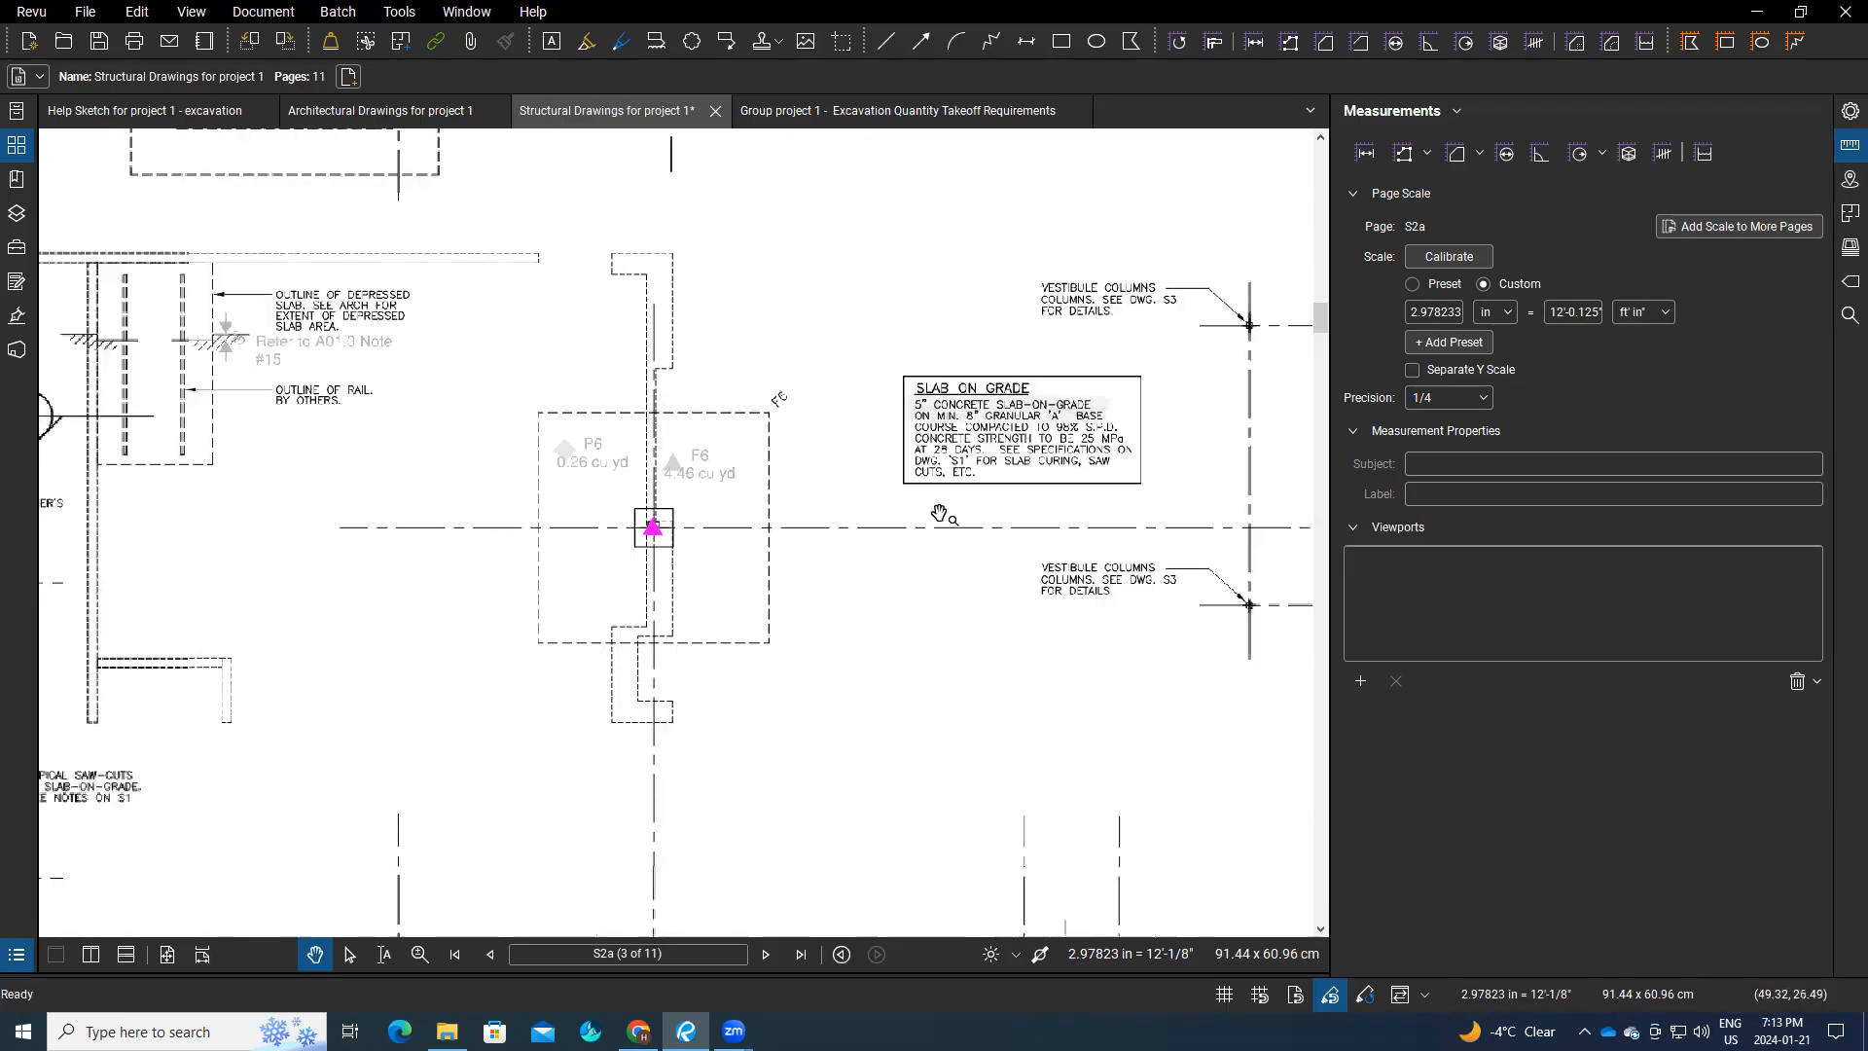
scroll(572, 492, "up", 3)
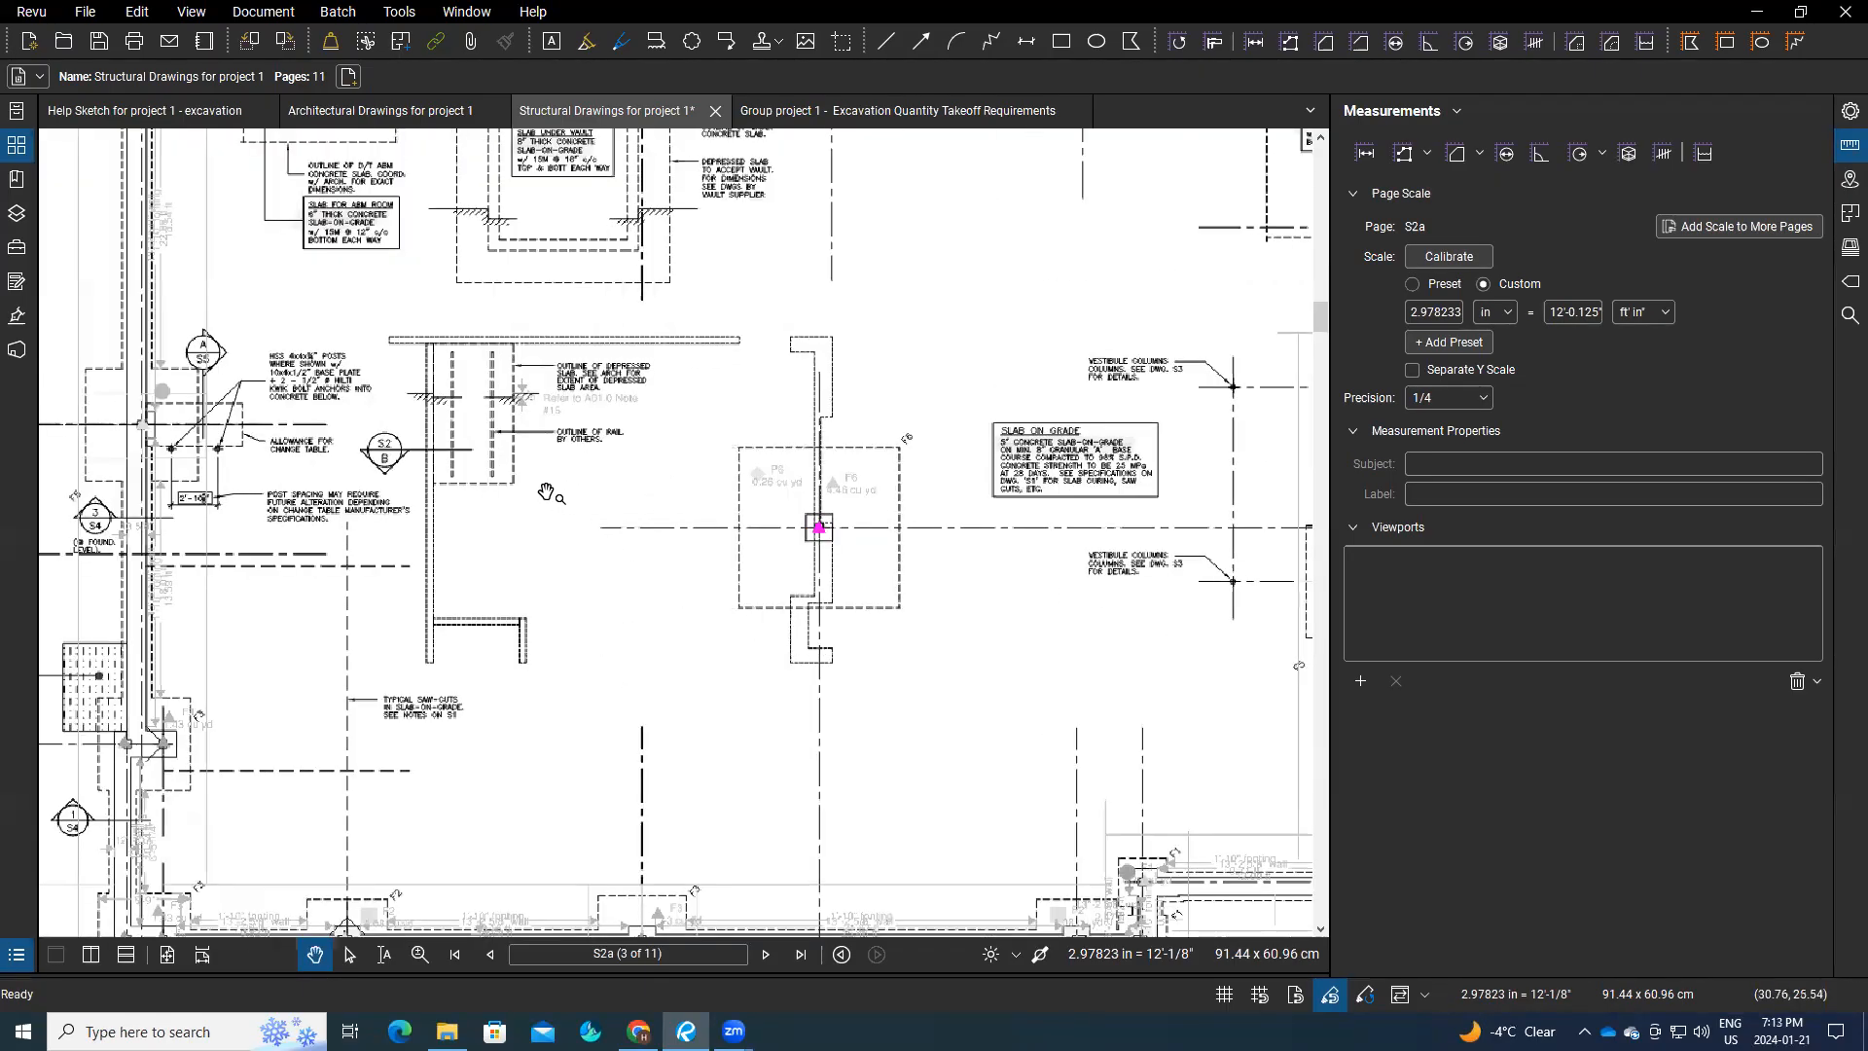
left_click_drag(569, 468, 659, 518)
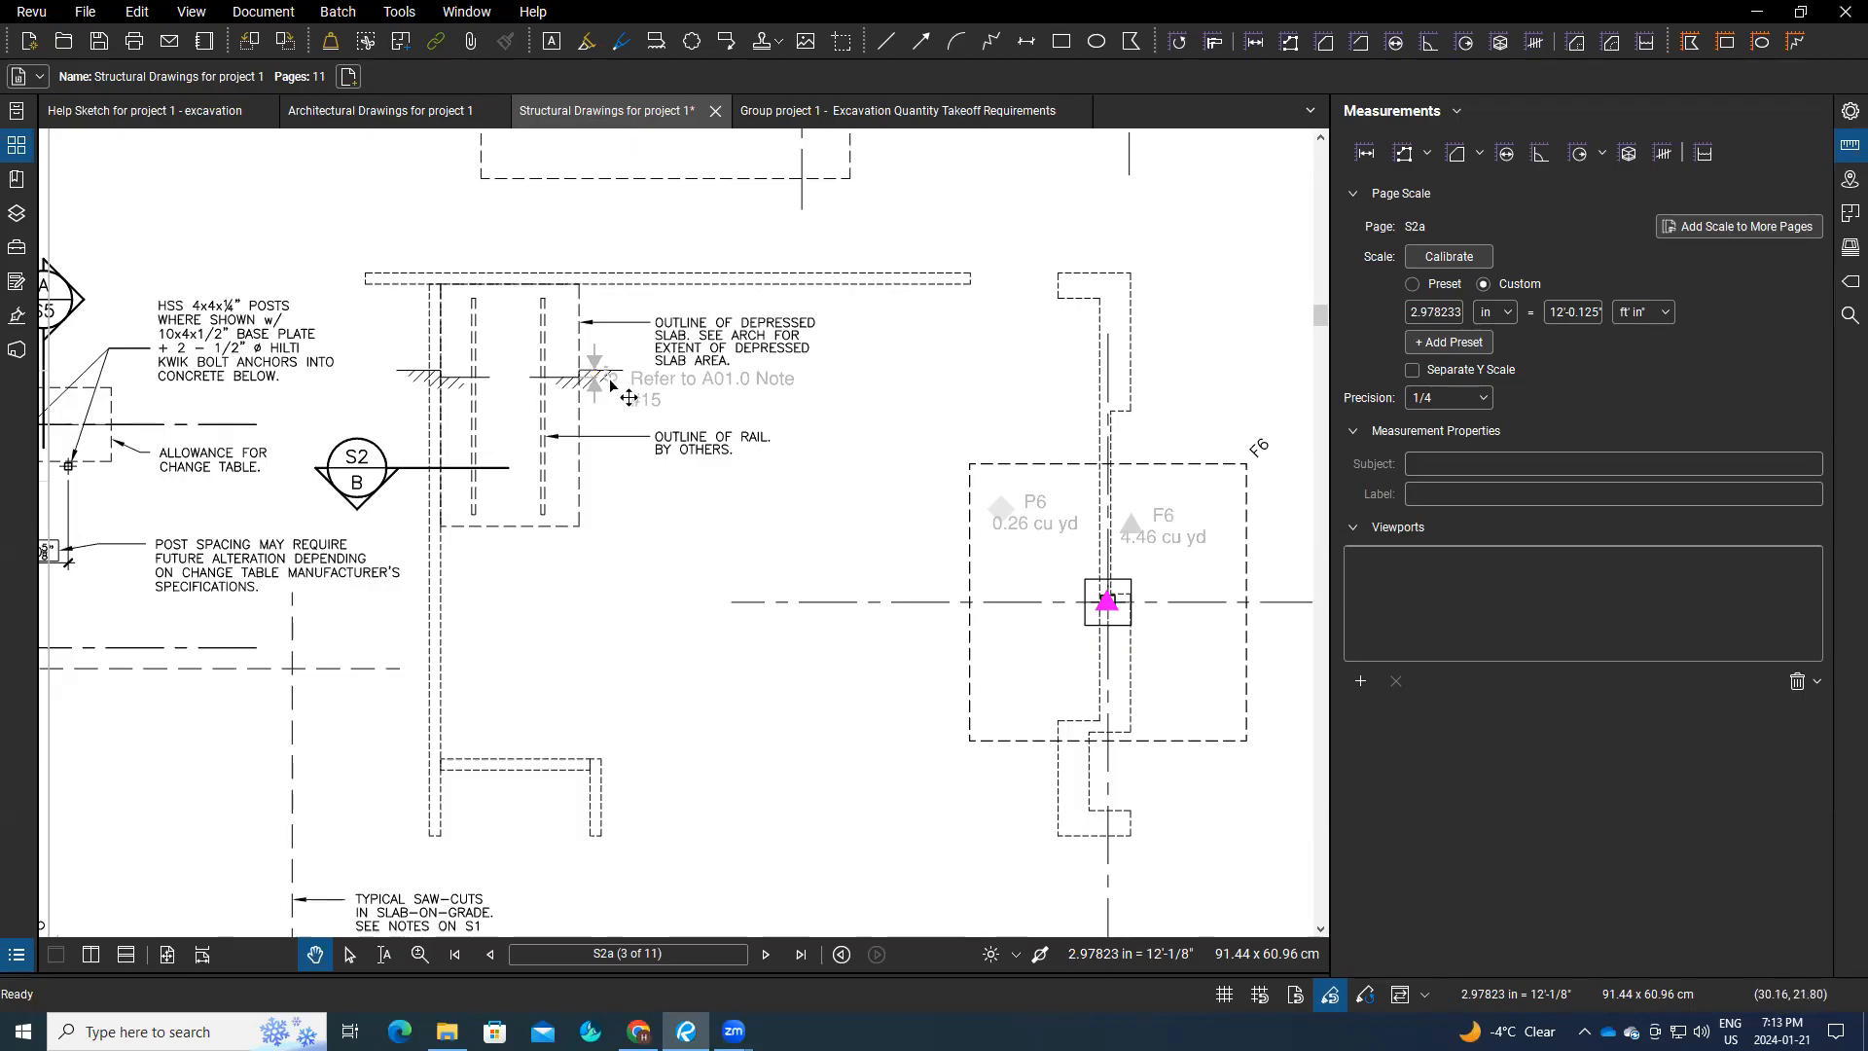
scroll(628, 397, "down", 4)
left_click_drag(737, 305, 738, 358)
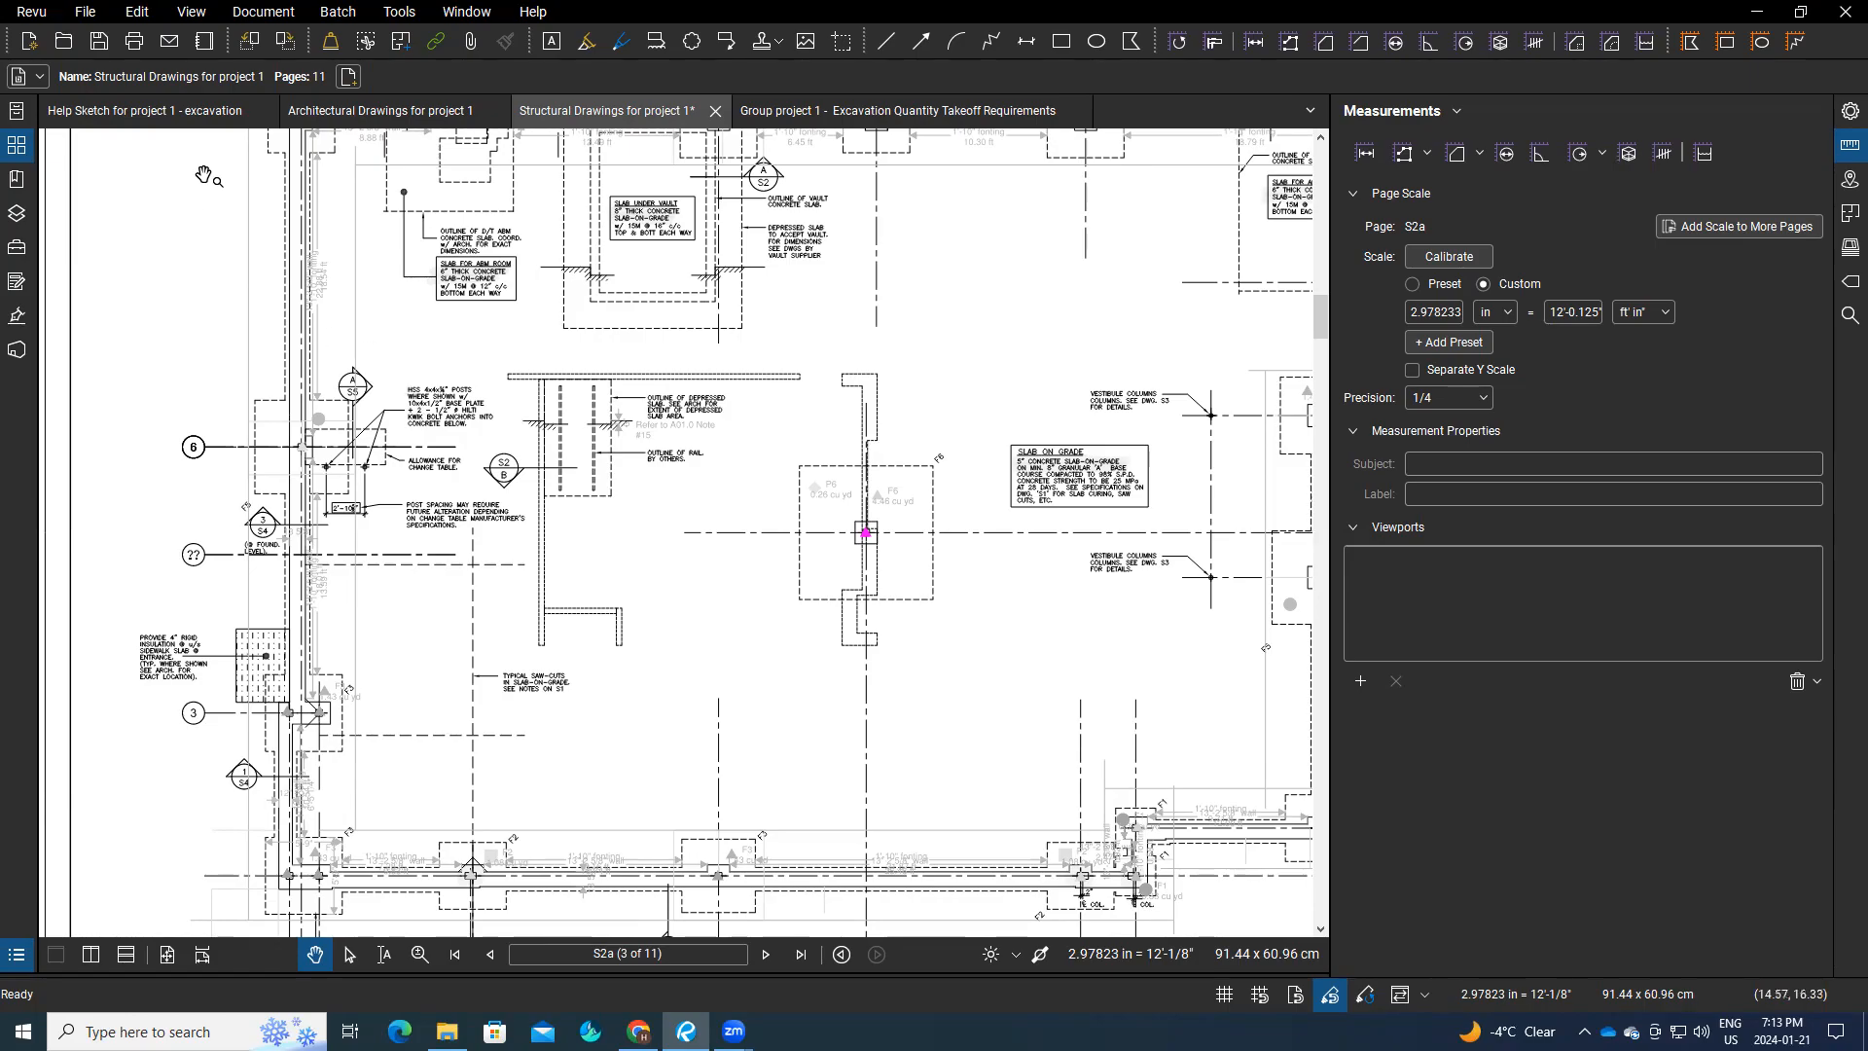
Step: Show the page thumbnails and open the second S4 sheet at its foundation wall sections
left_click(17, 151)
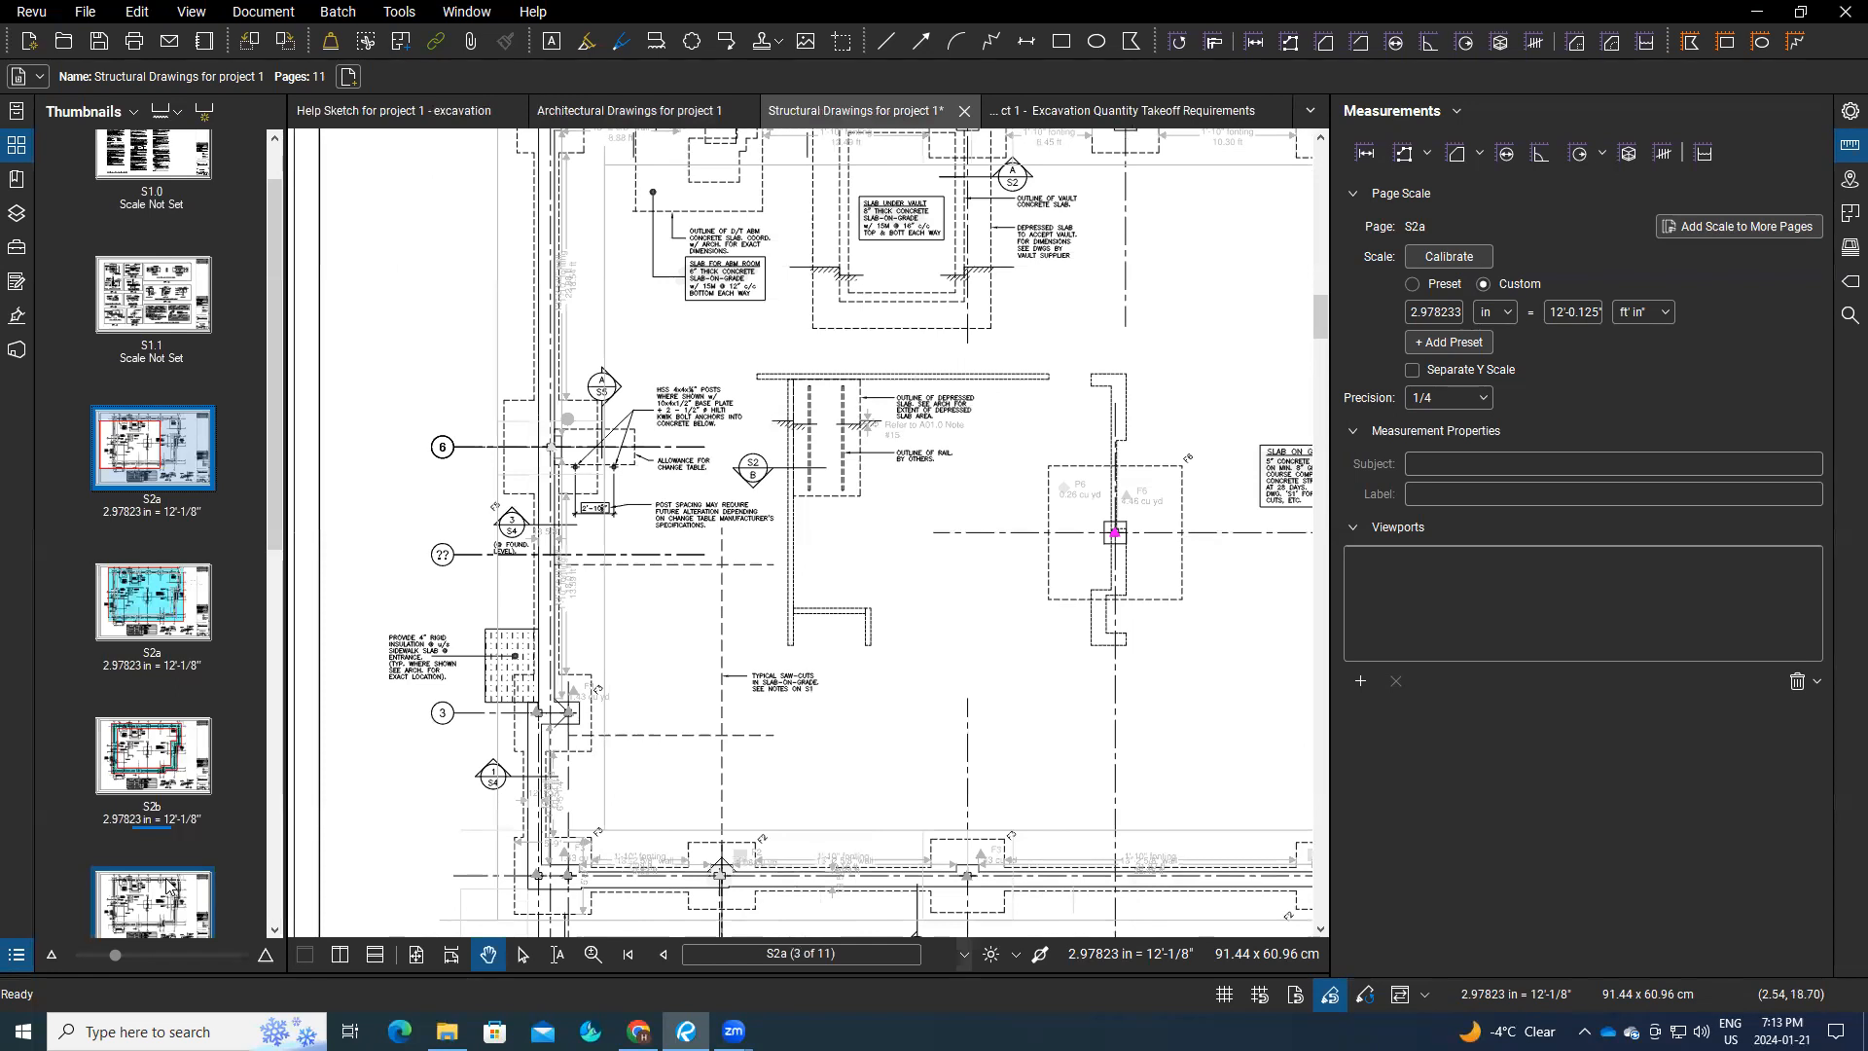
scroll(155, 888, "down", 5)
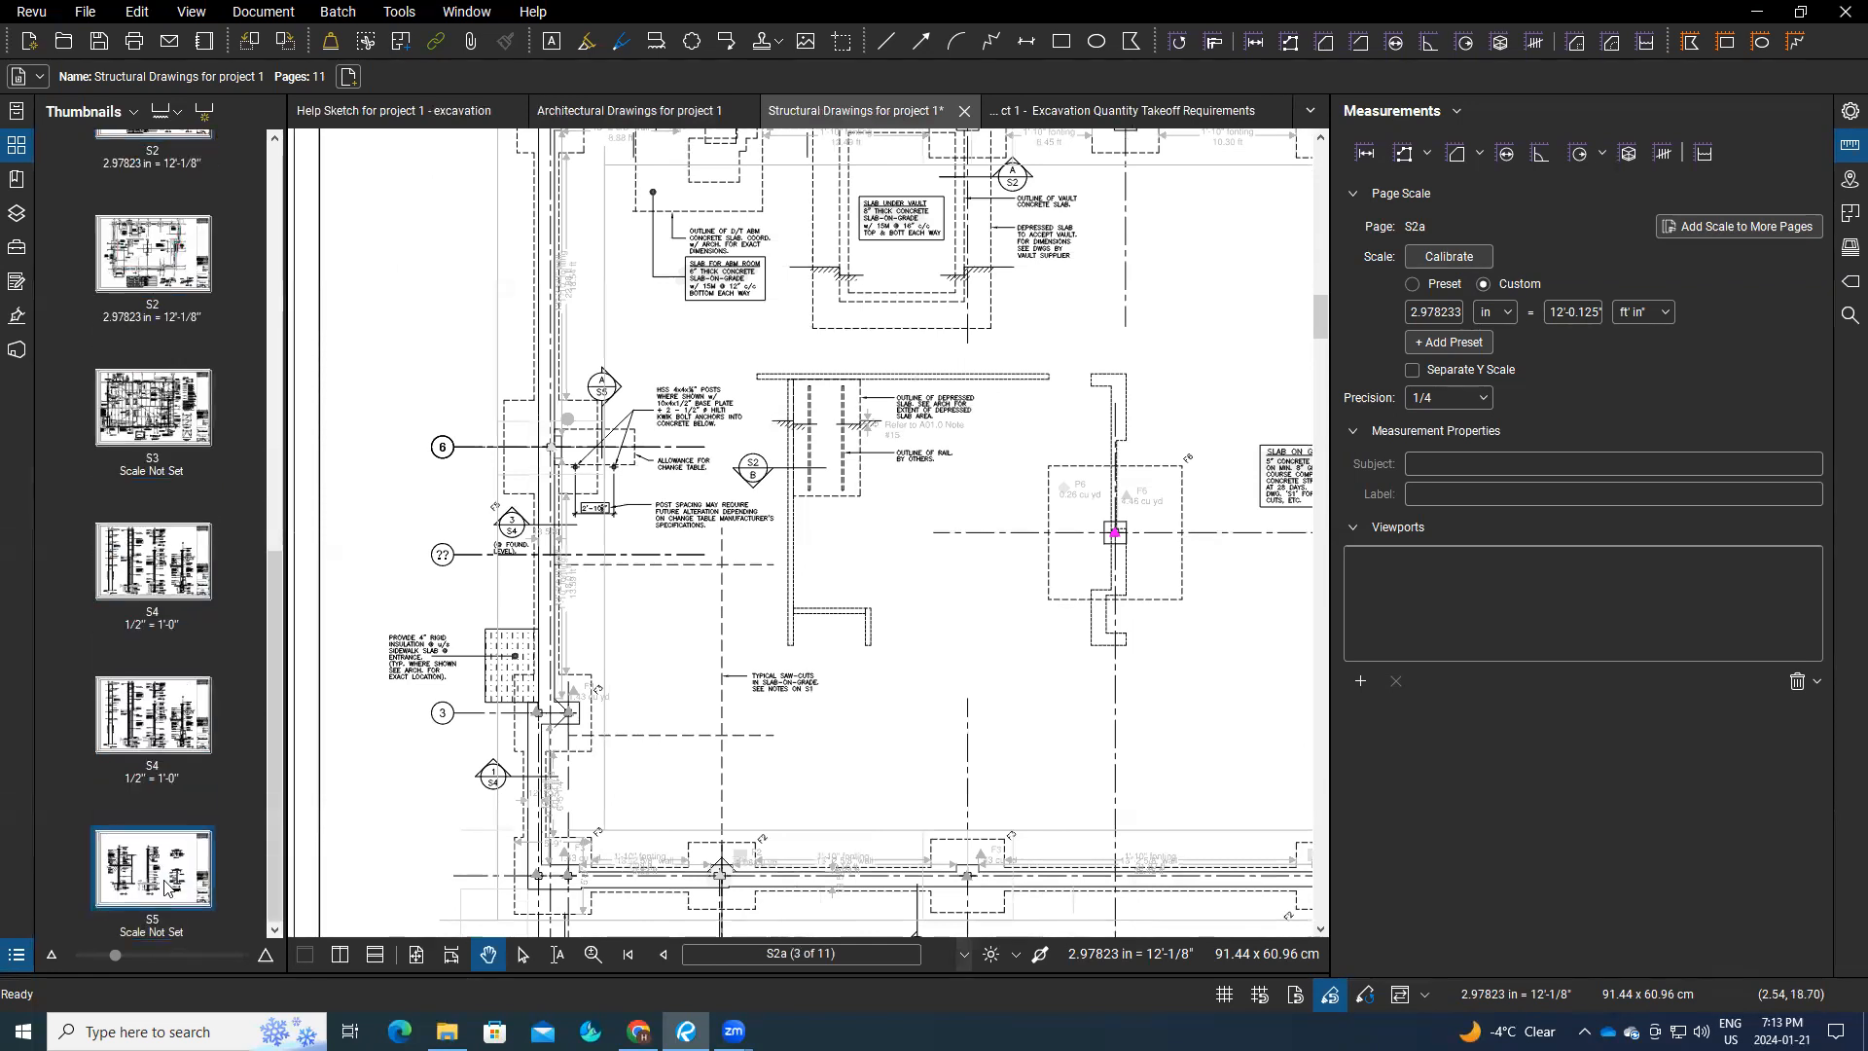
left_click(163, 742)
left_click_drag(830, 784, 740, 433)
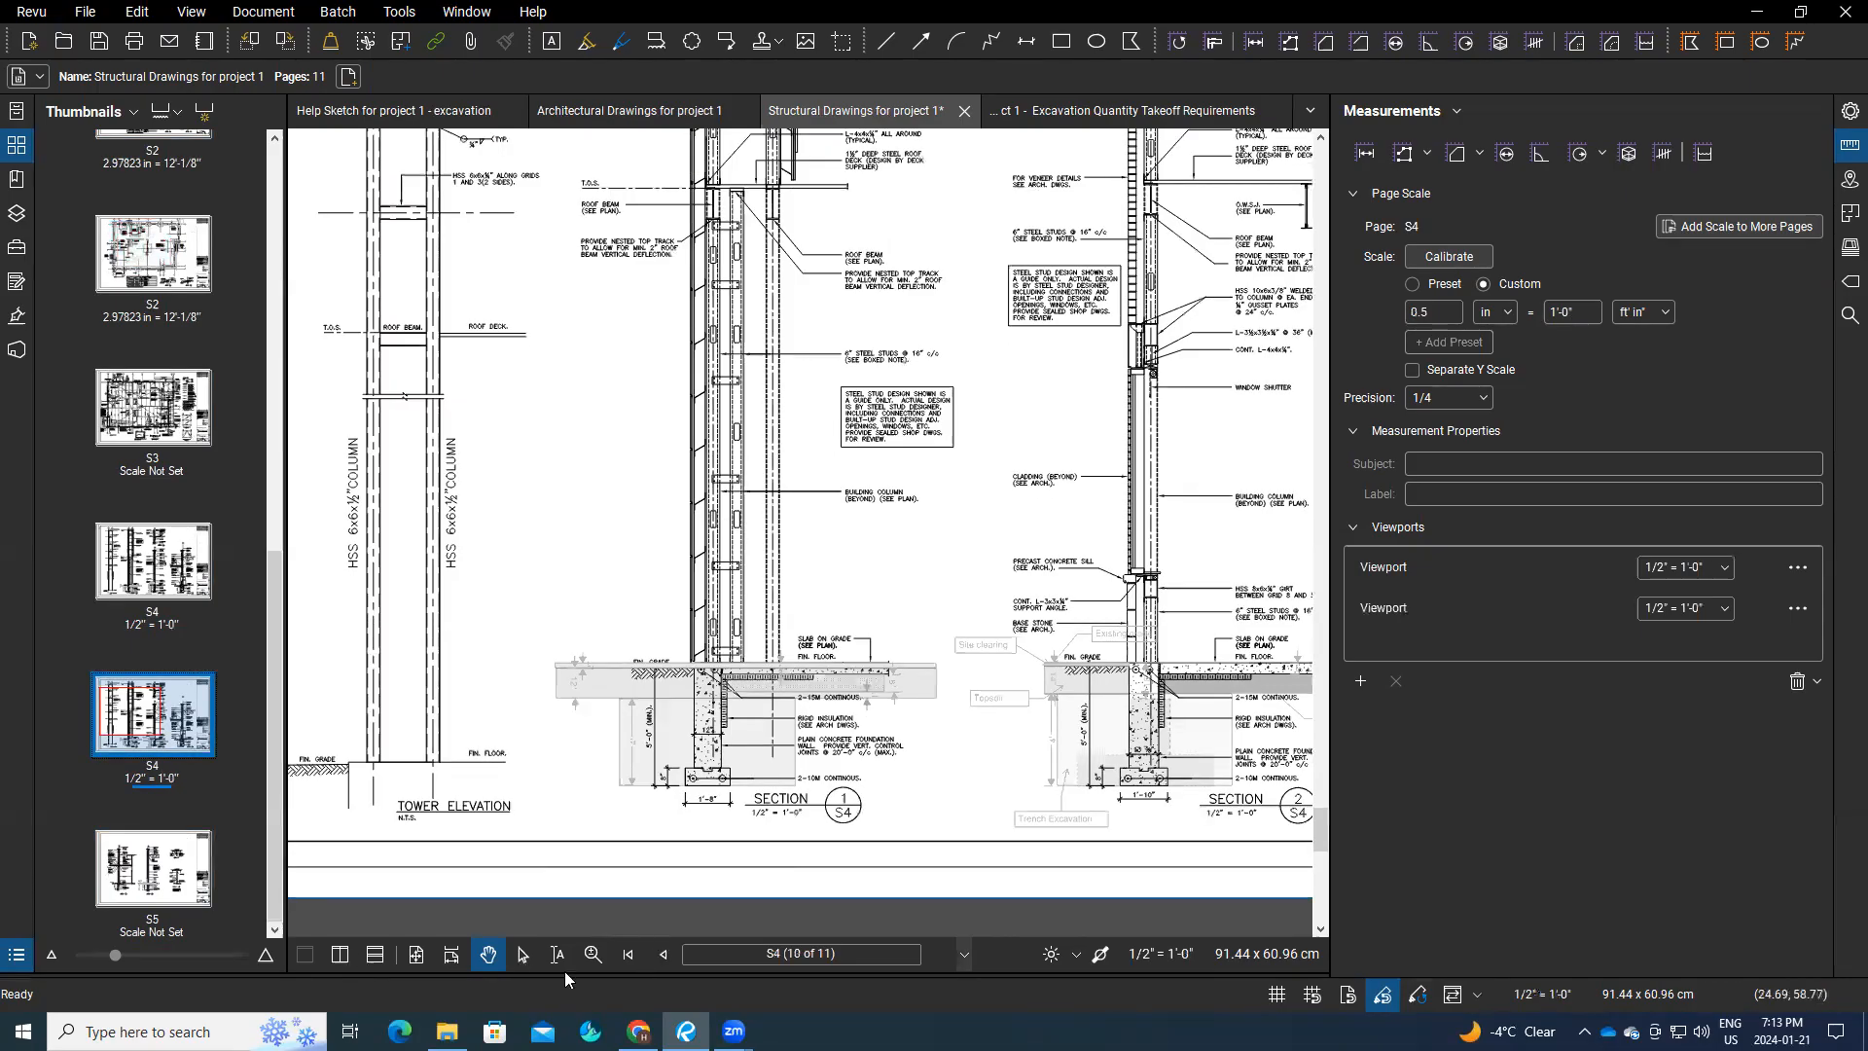
Step: Turn off the Excavation filter in the markups list so all markups display, and hide the list
left_click(15, 954)
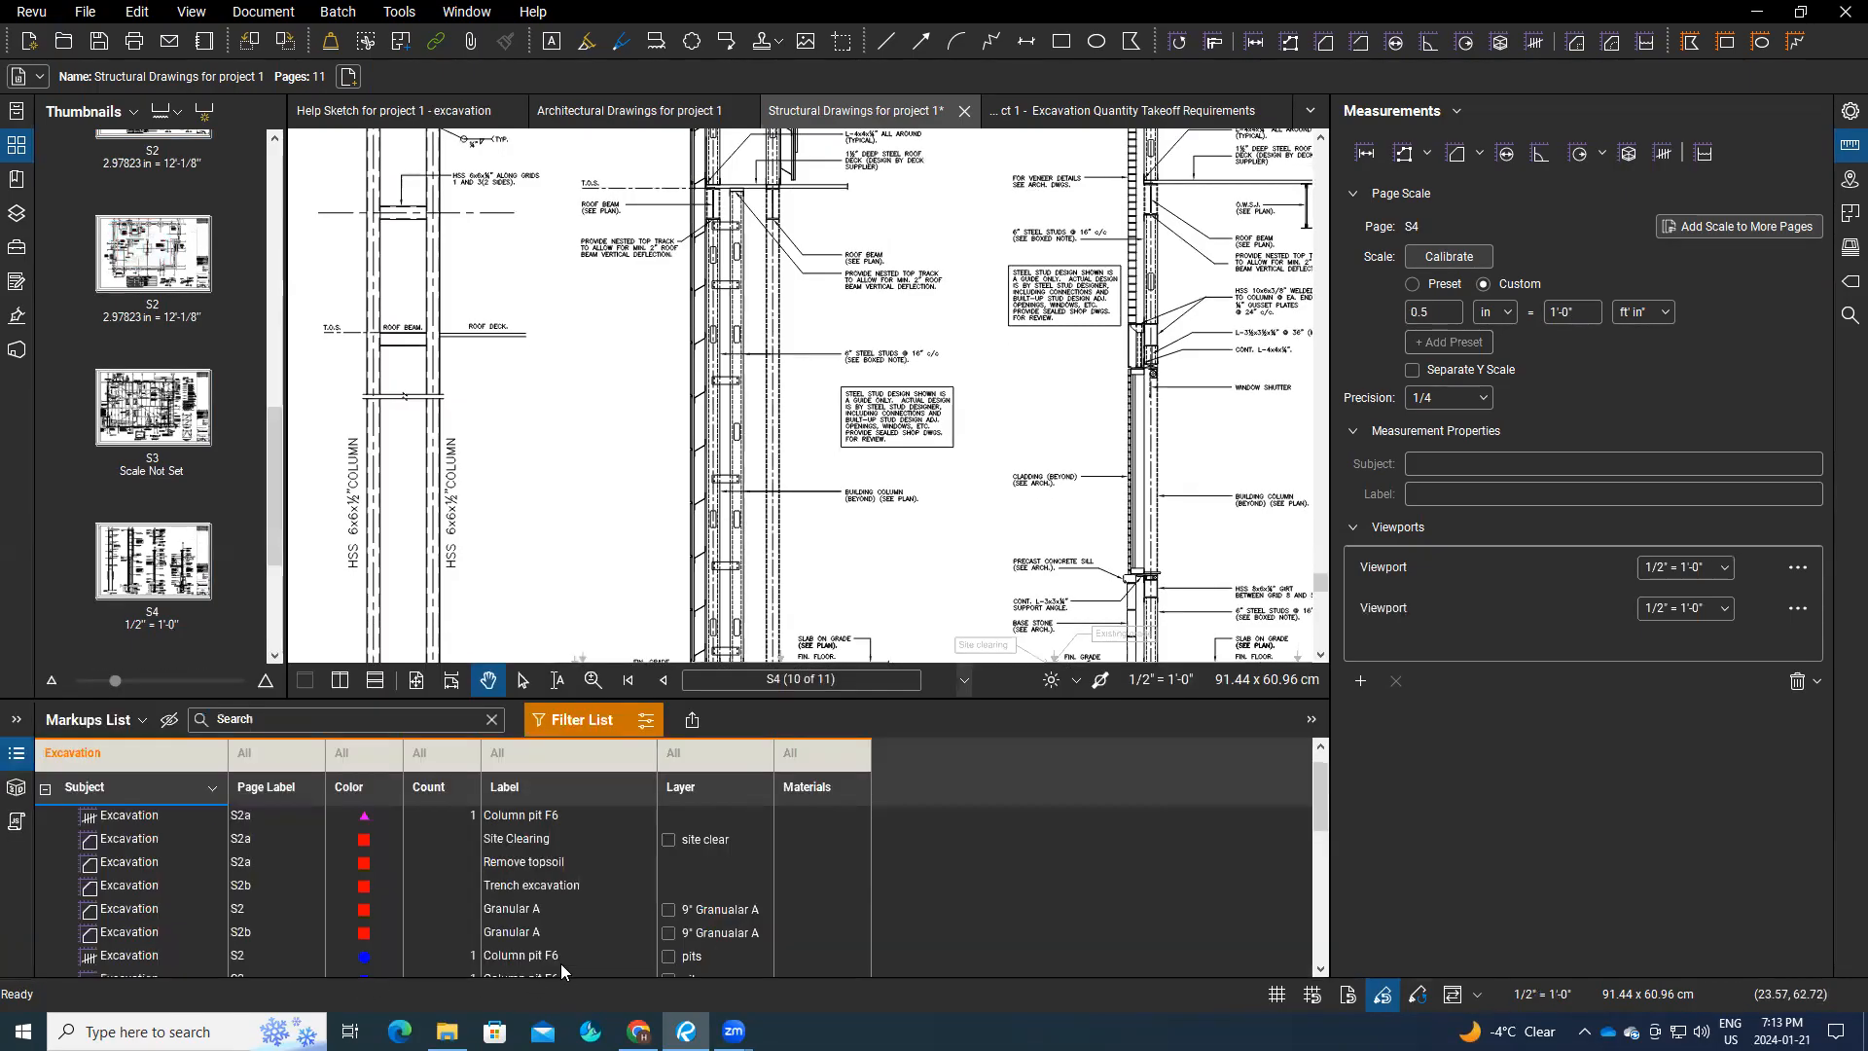
left_click(589, 722)
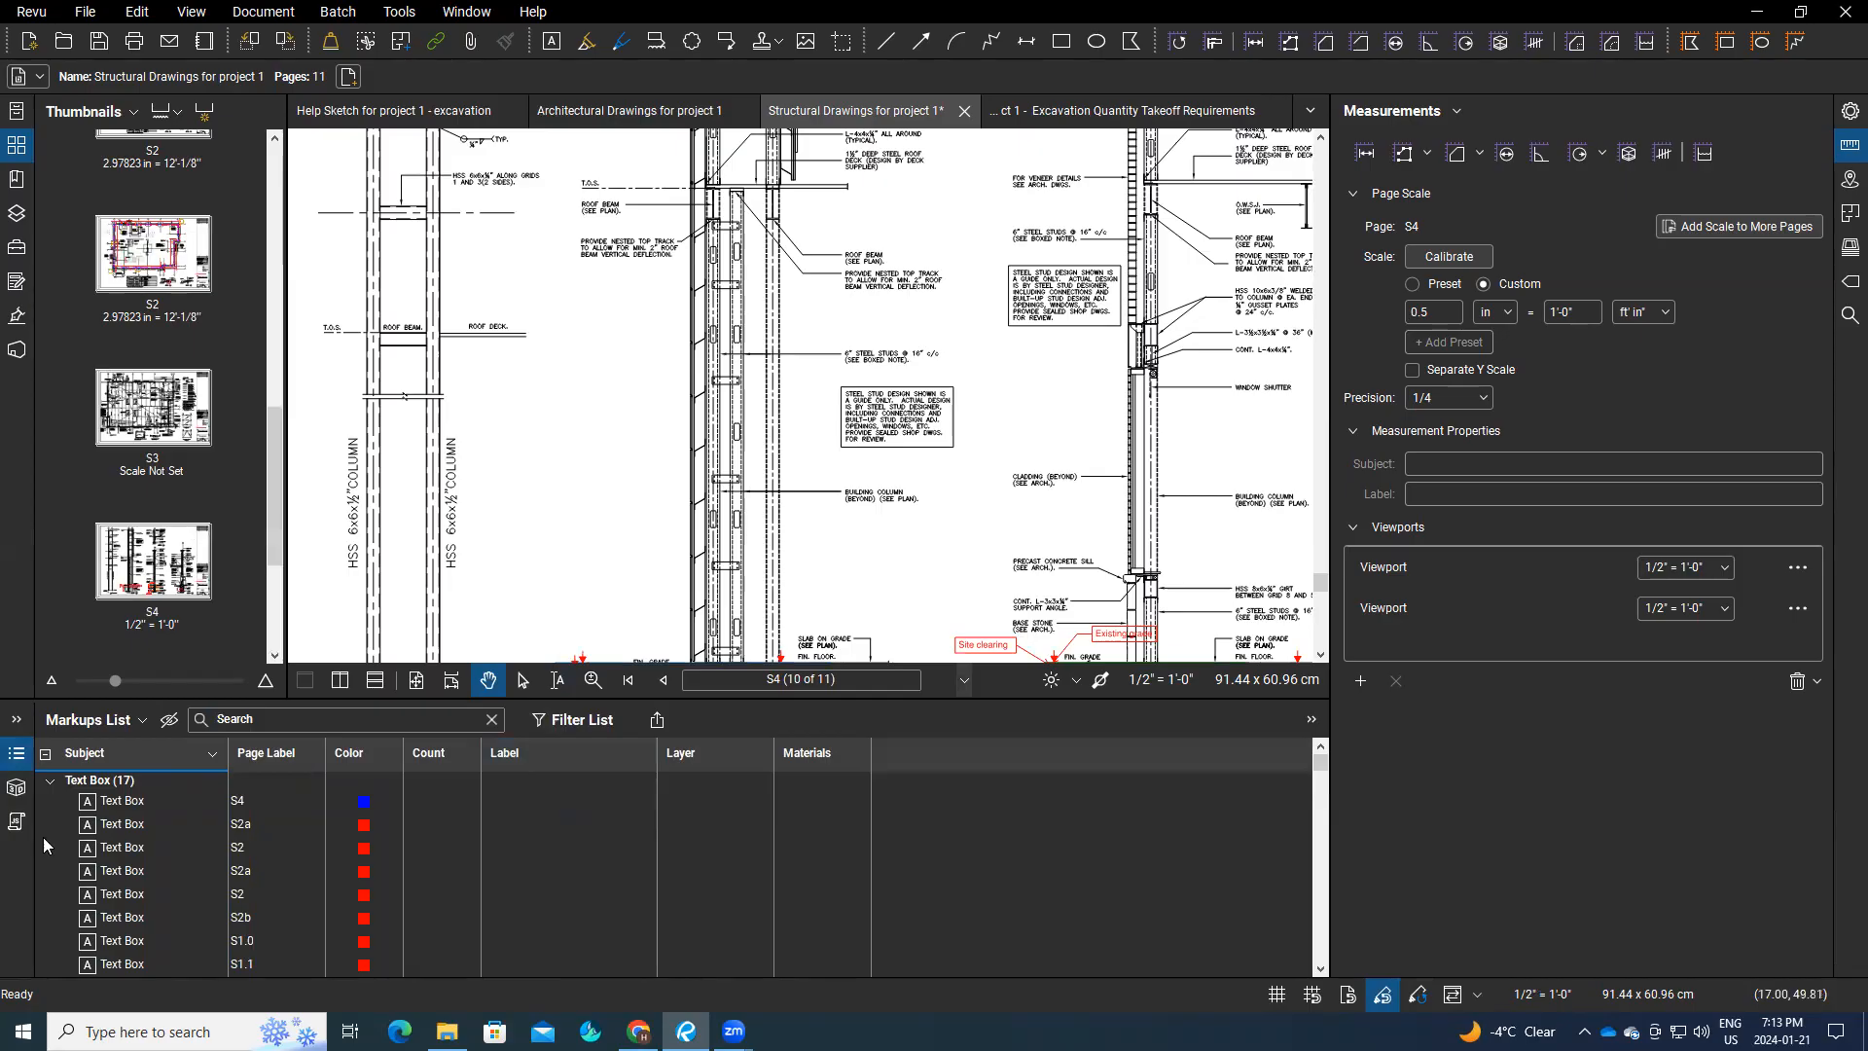
left_click(15, 753)
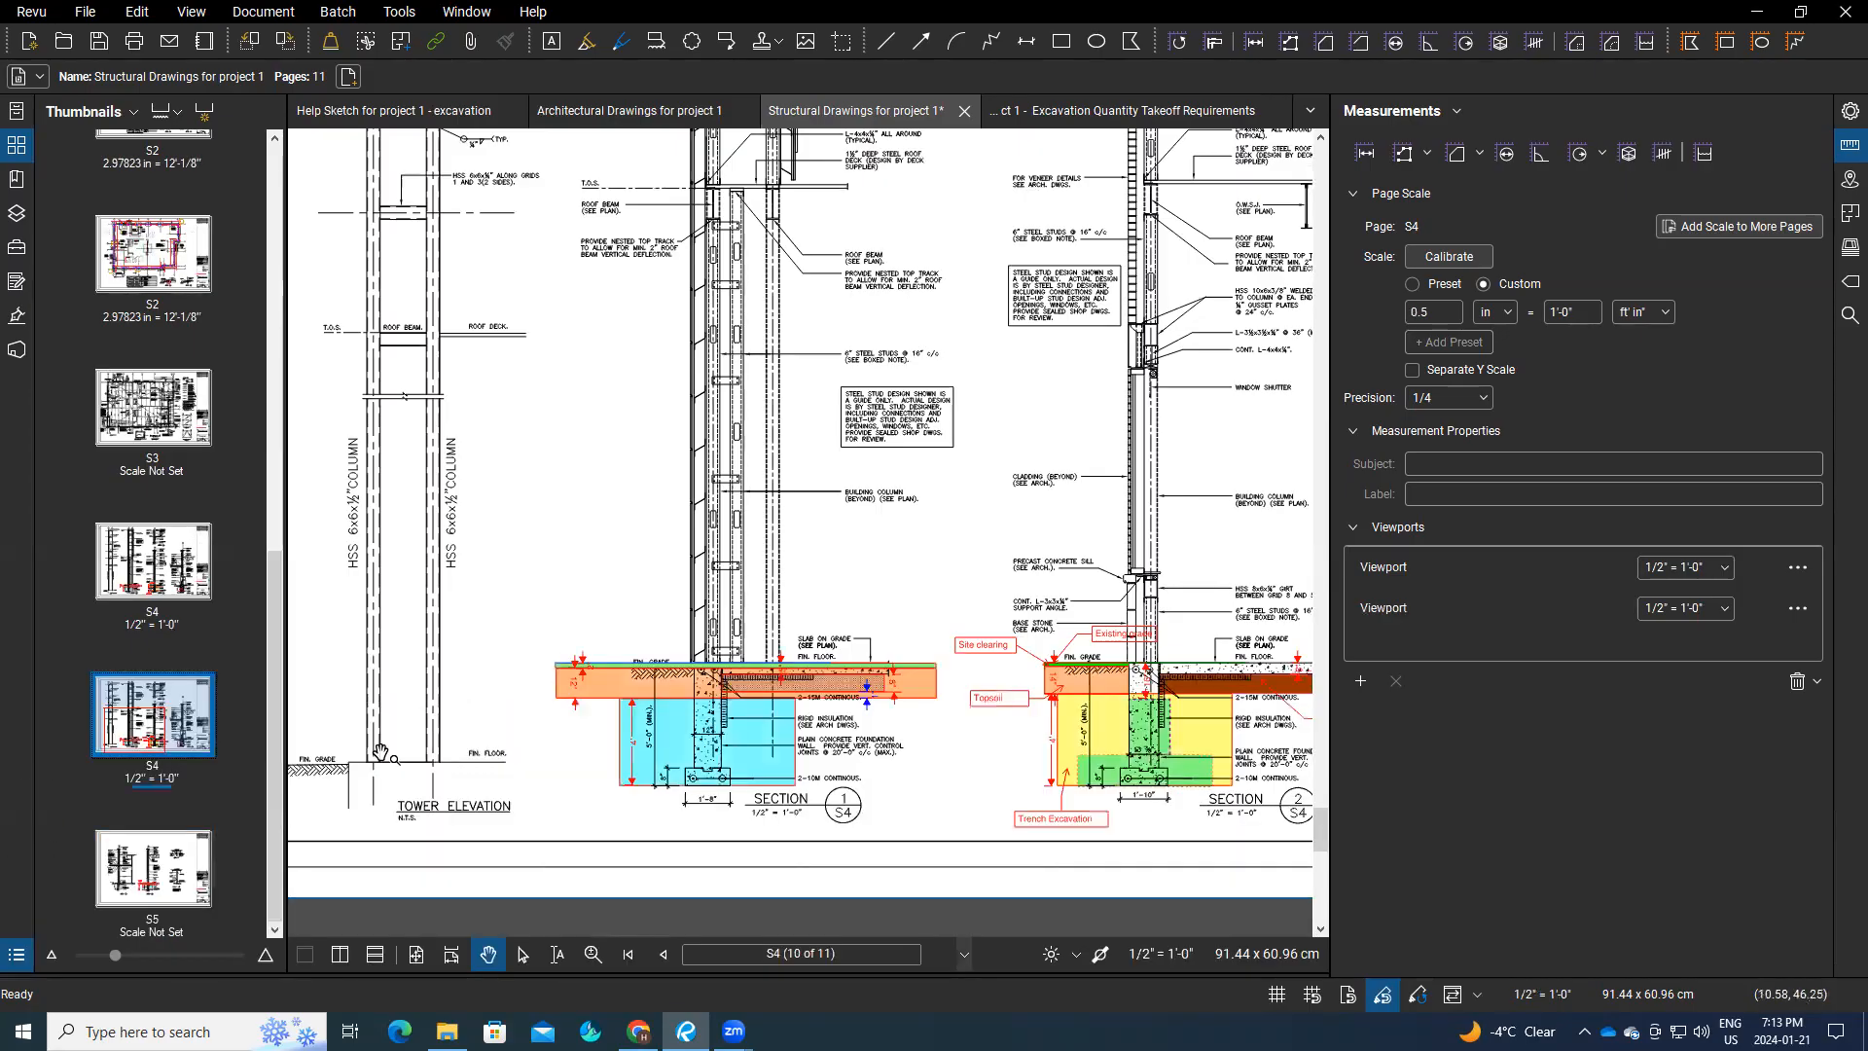
Step: Examine the topsoil, Granular A and trench excavation layers in Sections 1 and 2 on sheet S4
left_click_drag(492, 803, 461, 710)
scroll(768, 740, "up", 3)
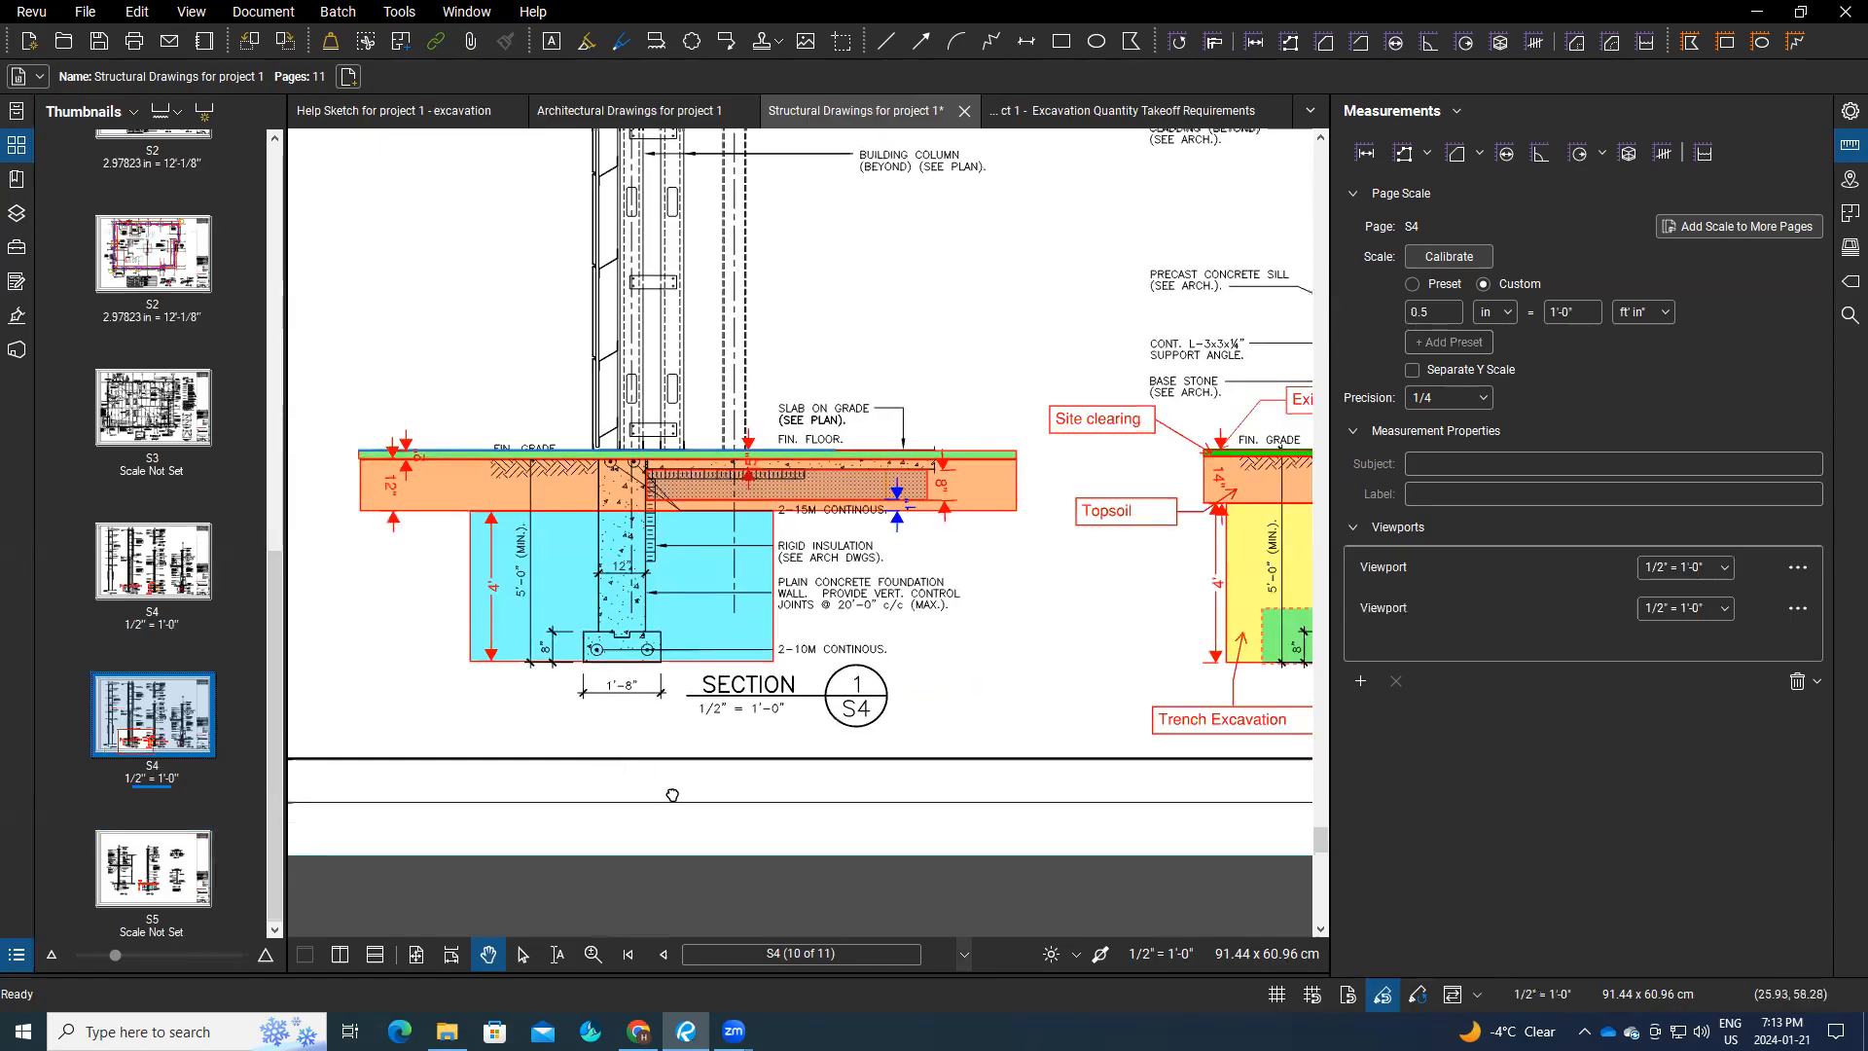
left_click_drag(672, 795, 741, 840)
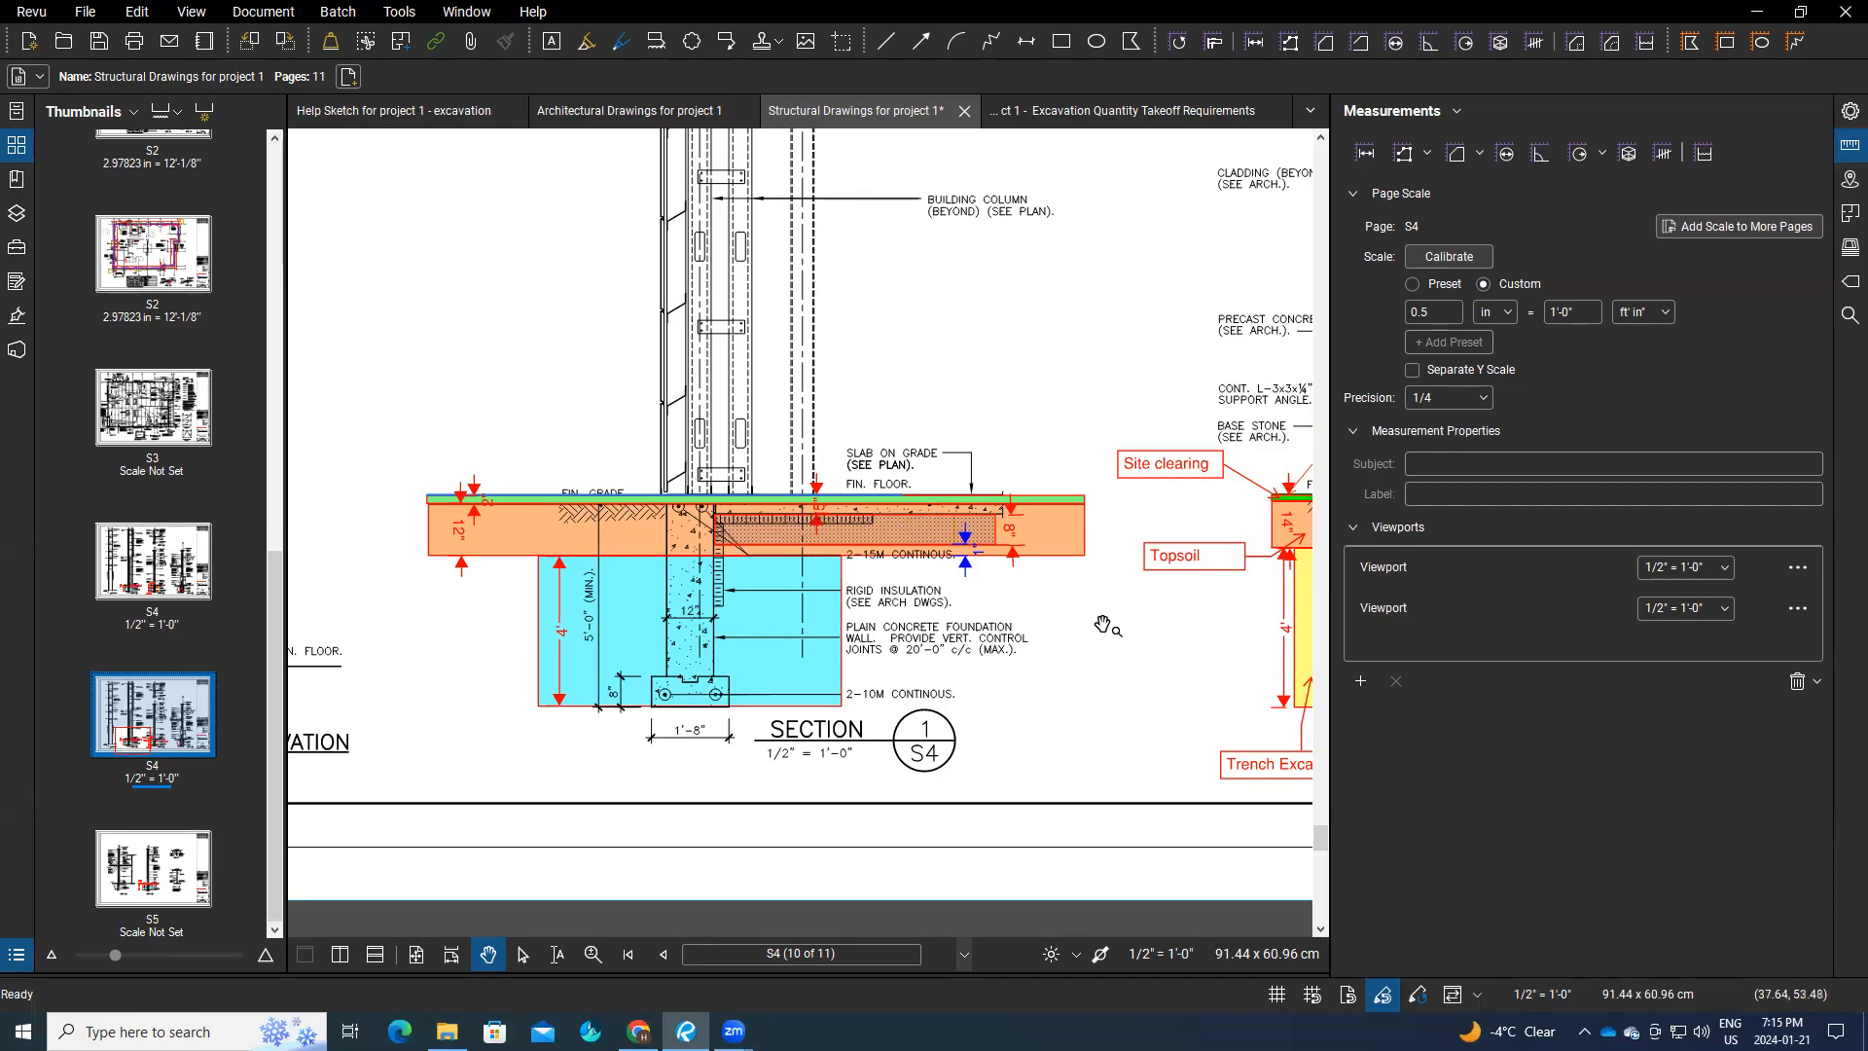
scroll(1099, 623, "right", 3)
scroll(736, 647, "right", 3)
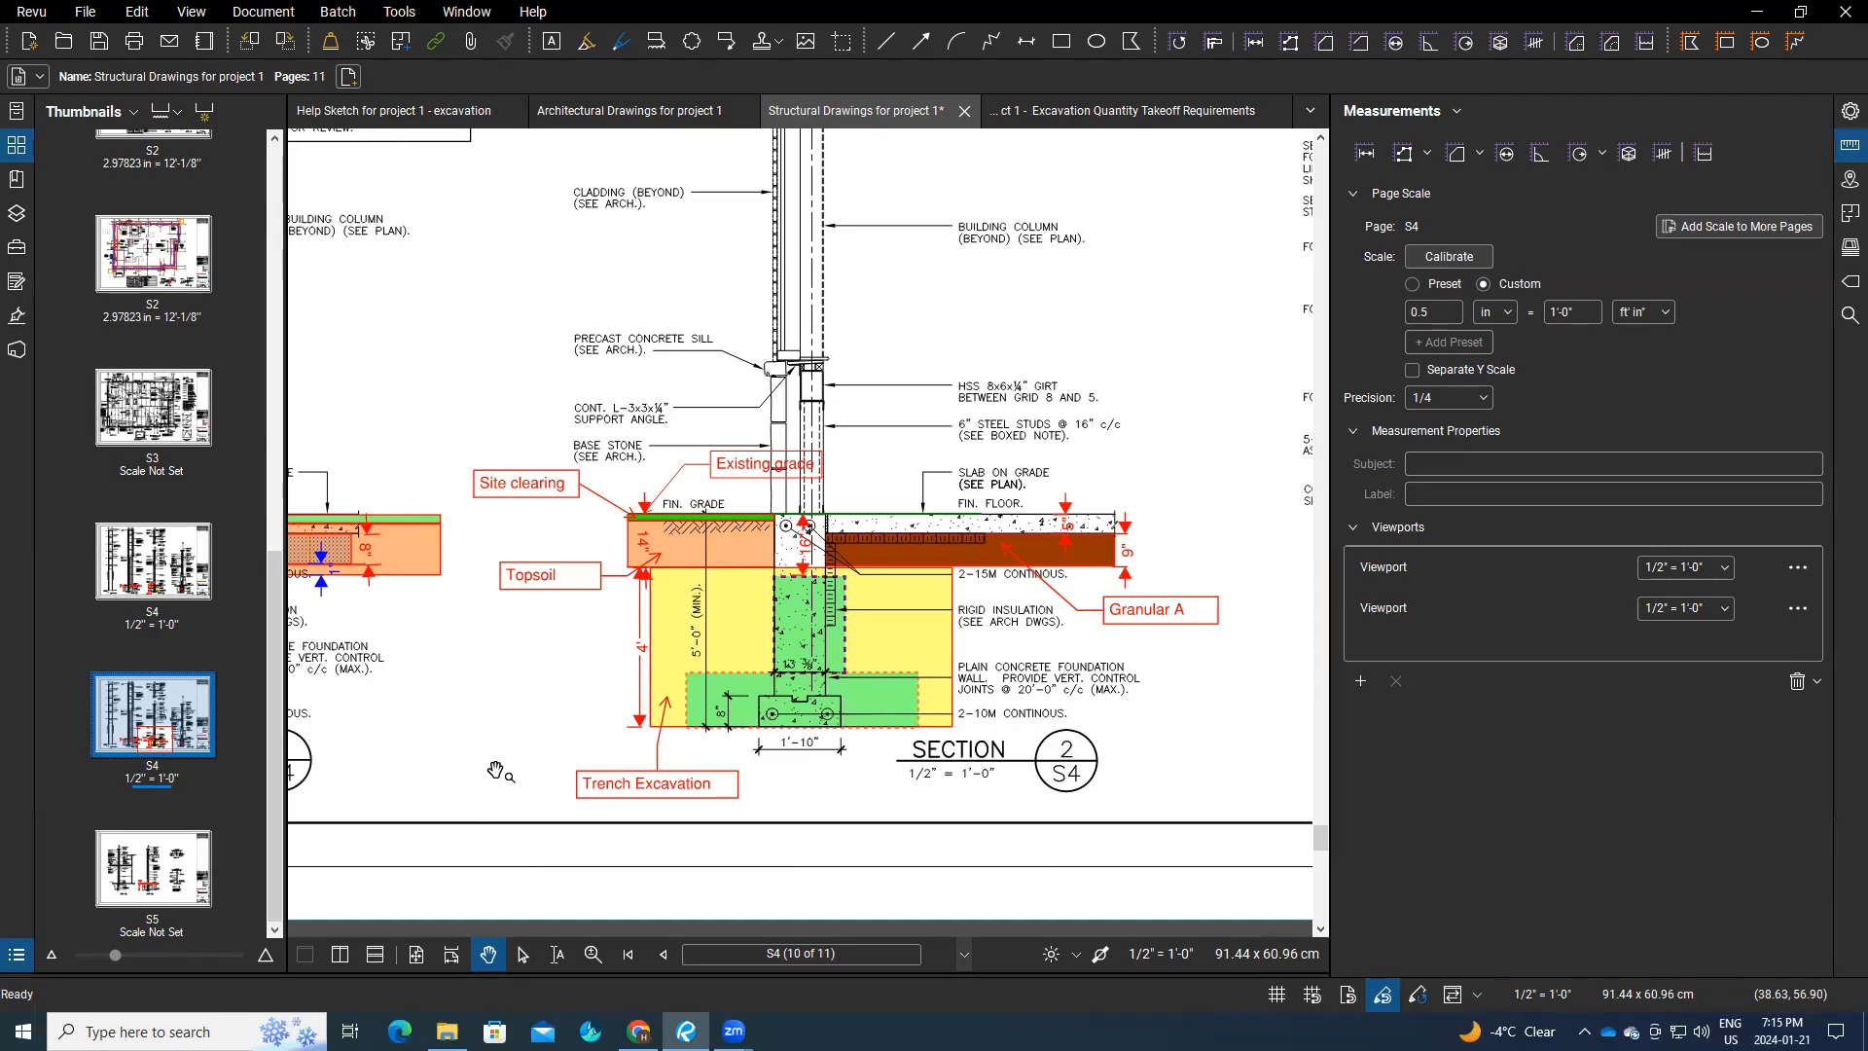
scroll(497, 770, "down", 2)
left_click_drag(484, 762, 798, 732)
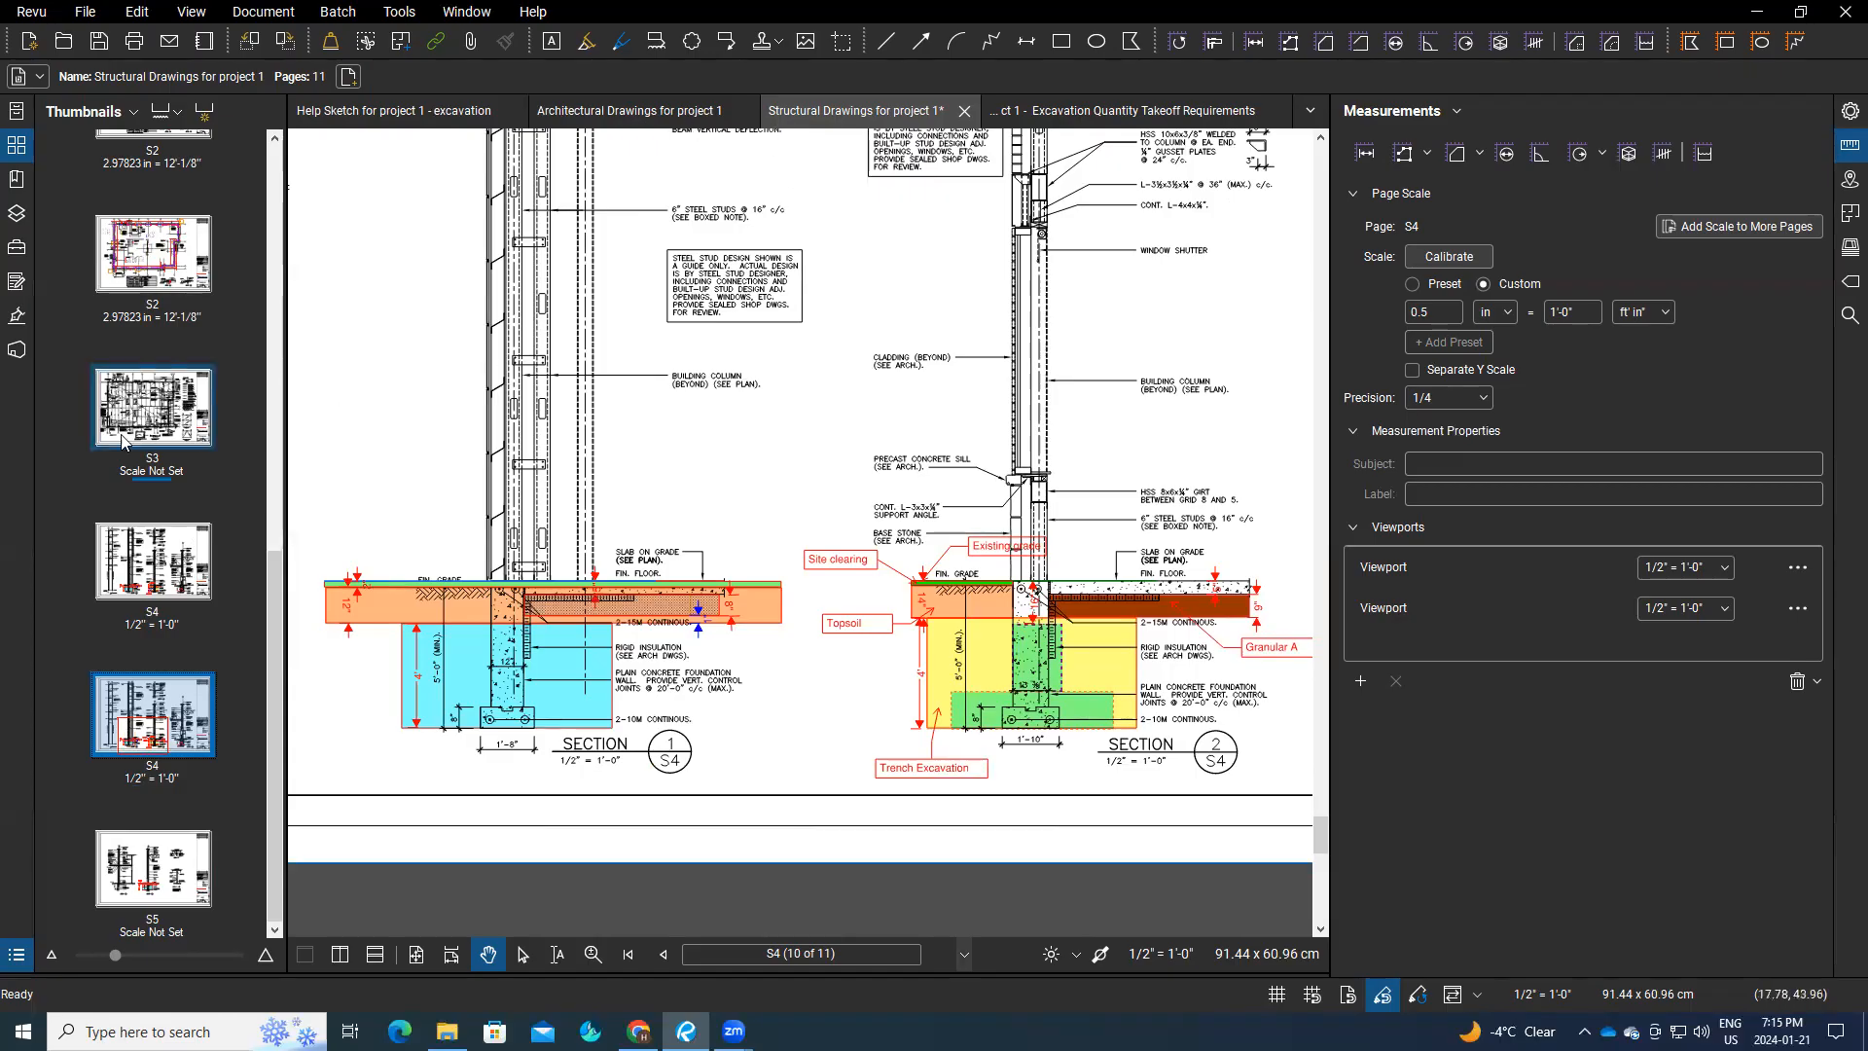
Step: Look through foundation plan sheets S2 and S2a and open sheet S2b with the trench excavation area
left_click(191, 251)
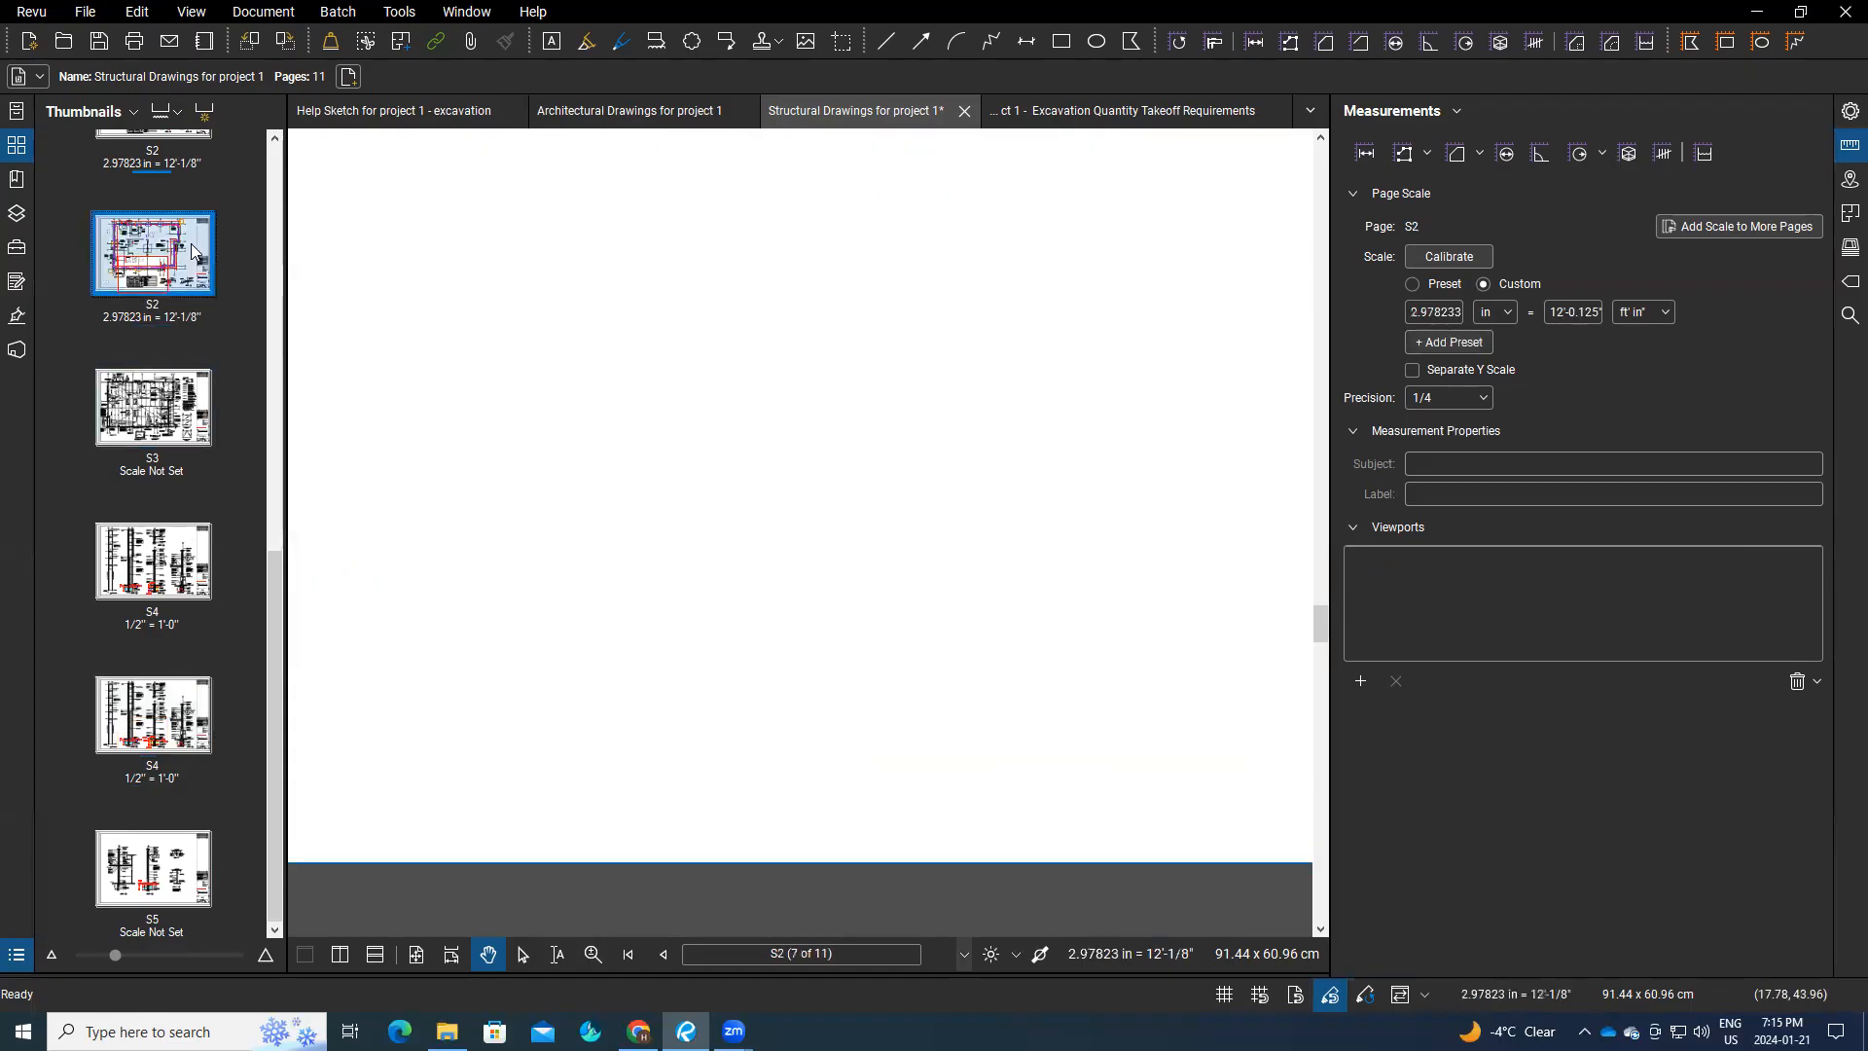
scroll(208, 333, "up", 5)
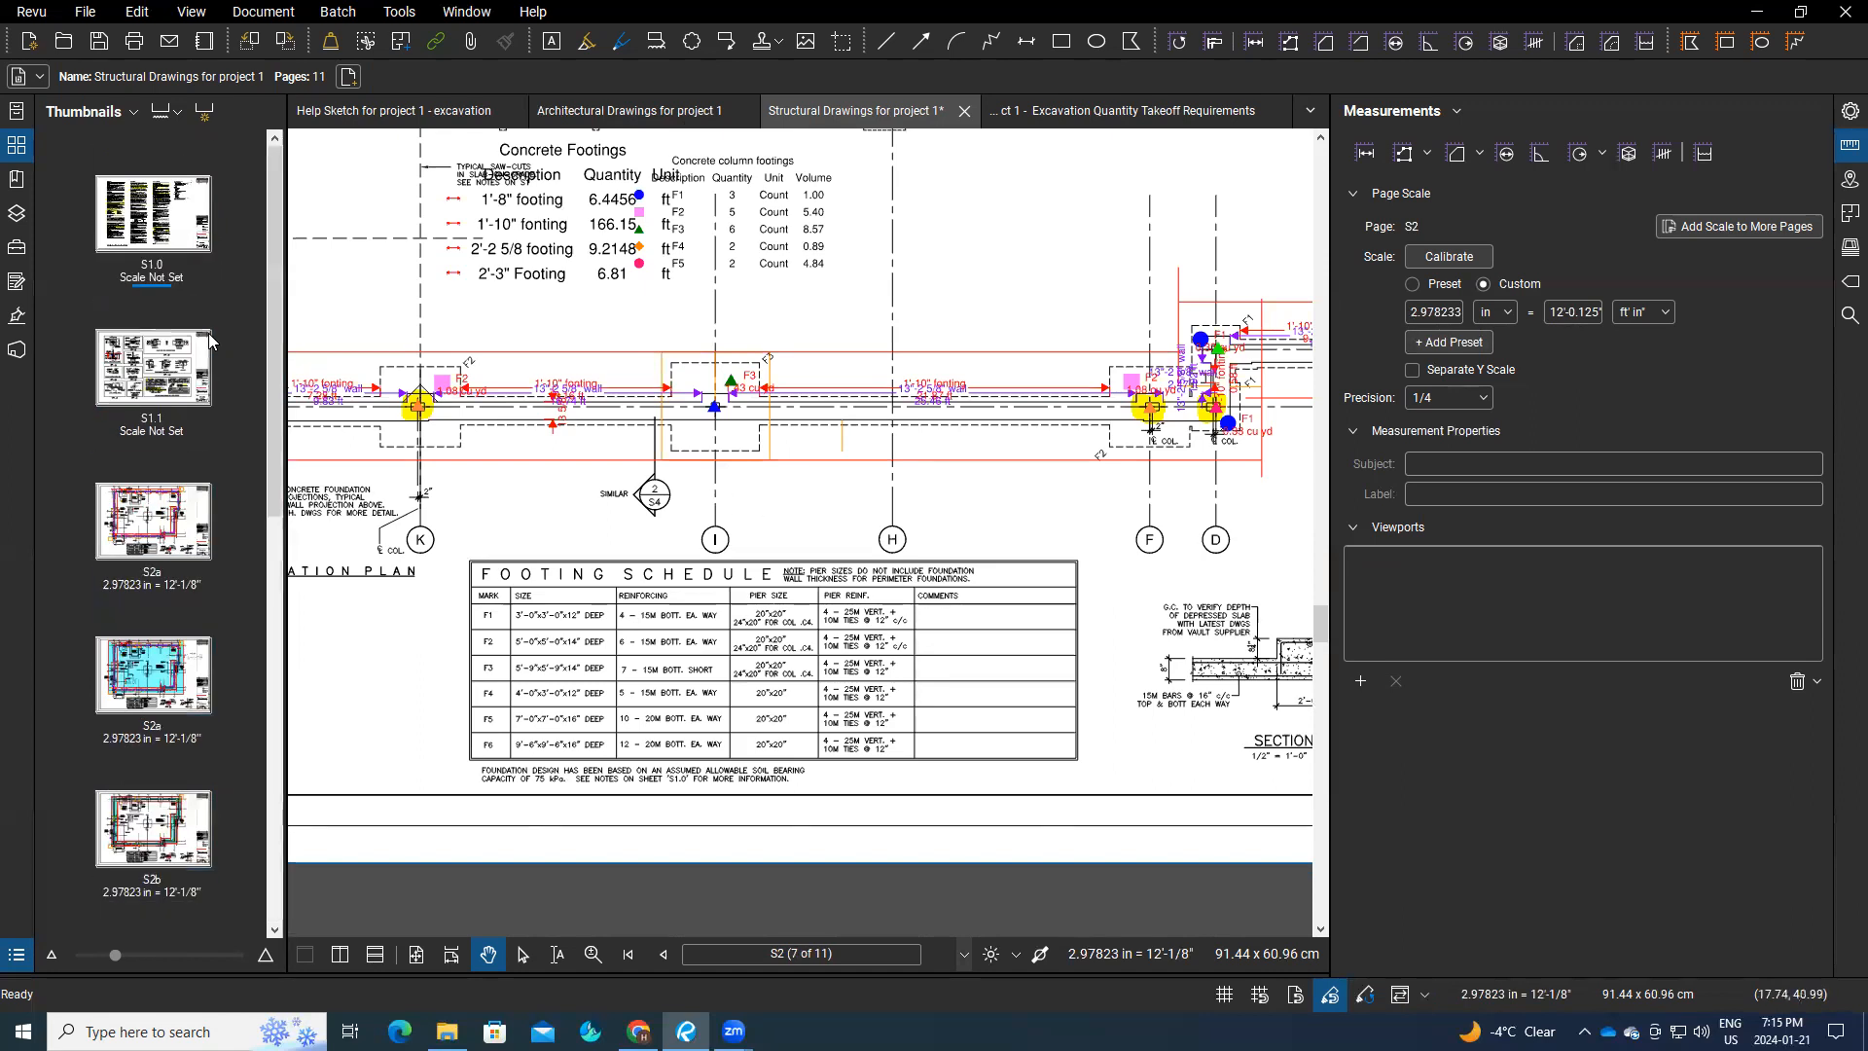
left_click(182, 551)
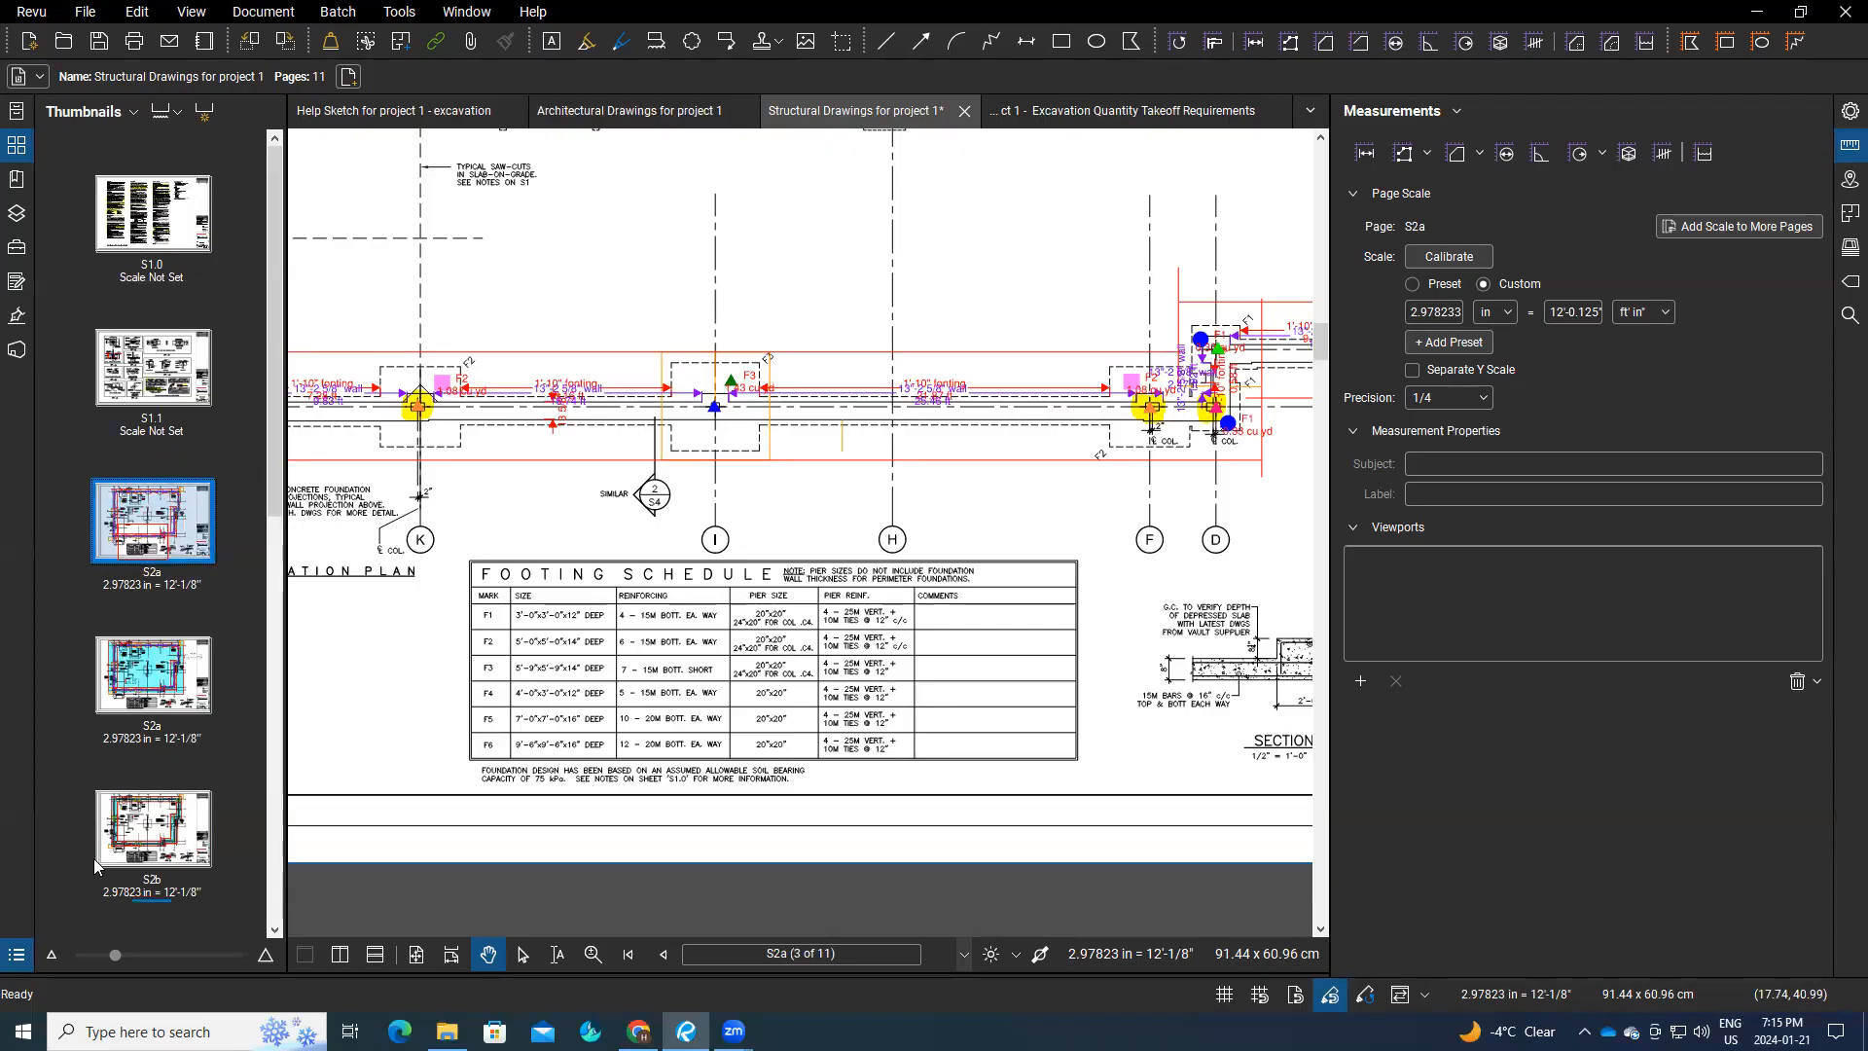
left_click(141, 841)
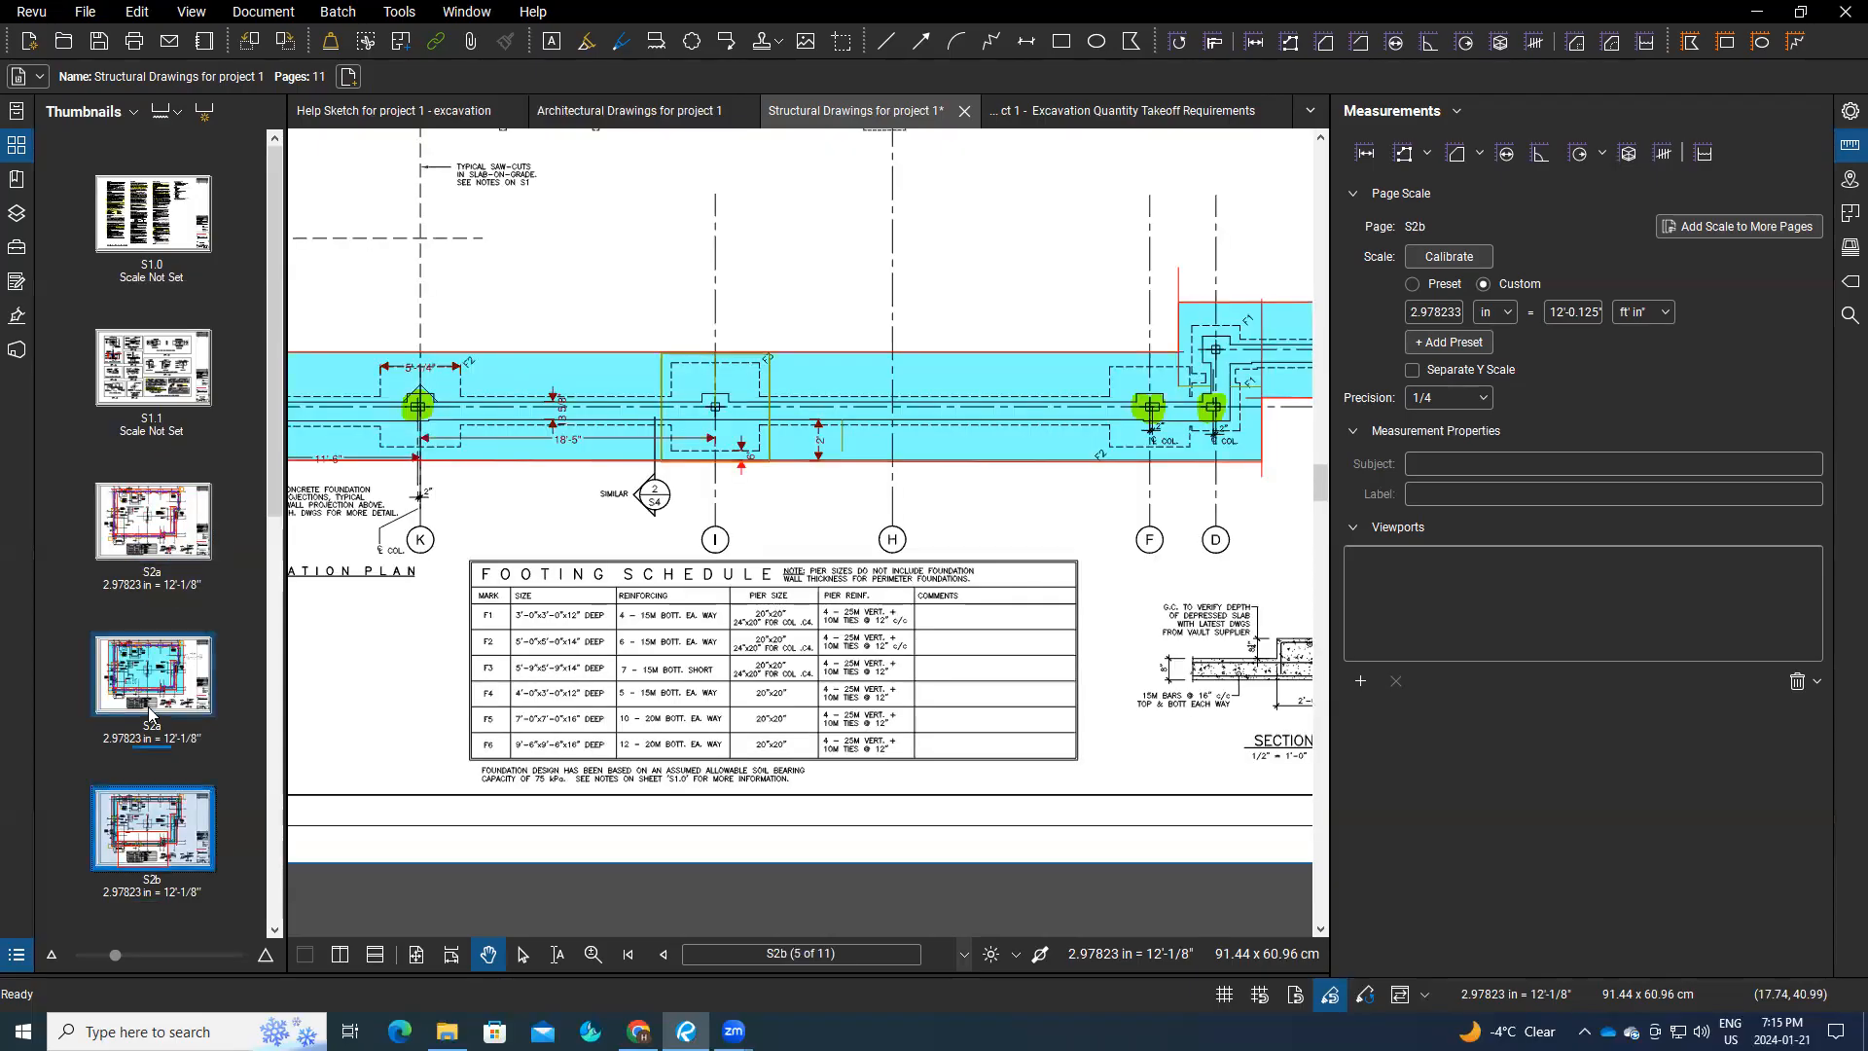
scroll(593, 491, "down", 3)
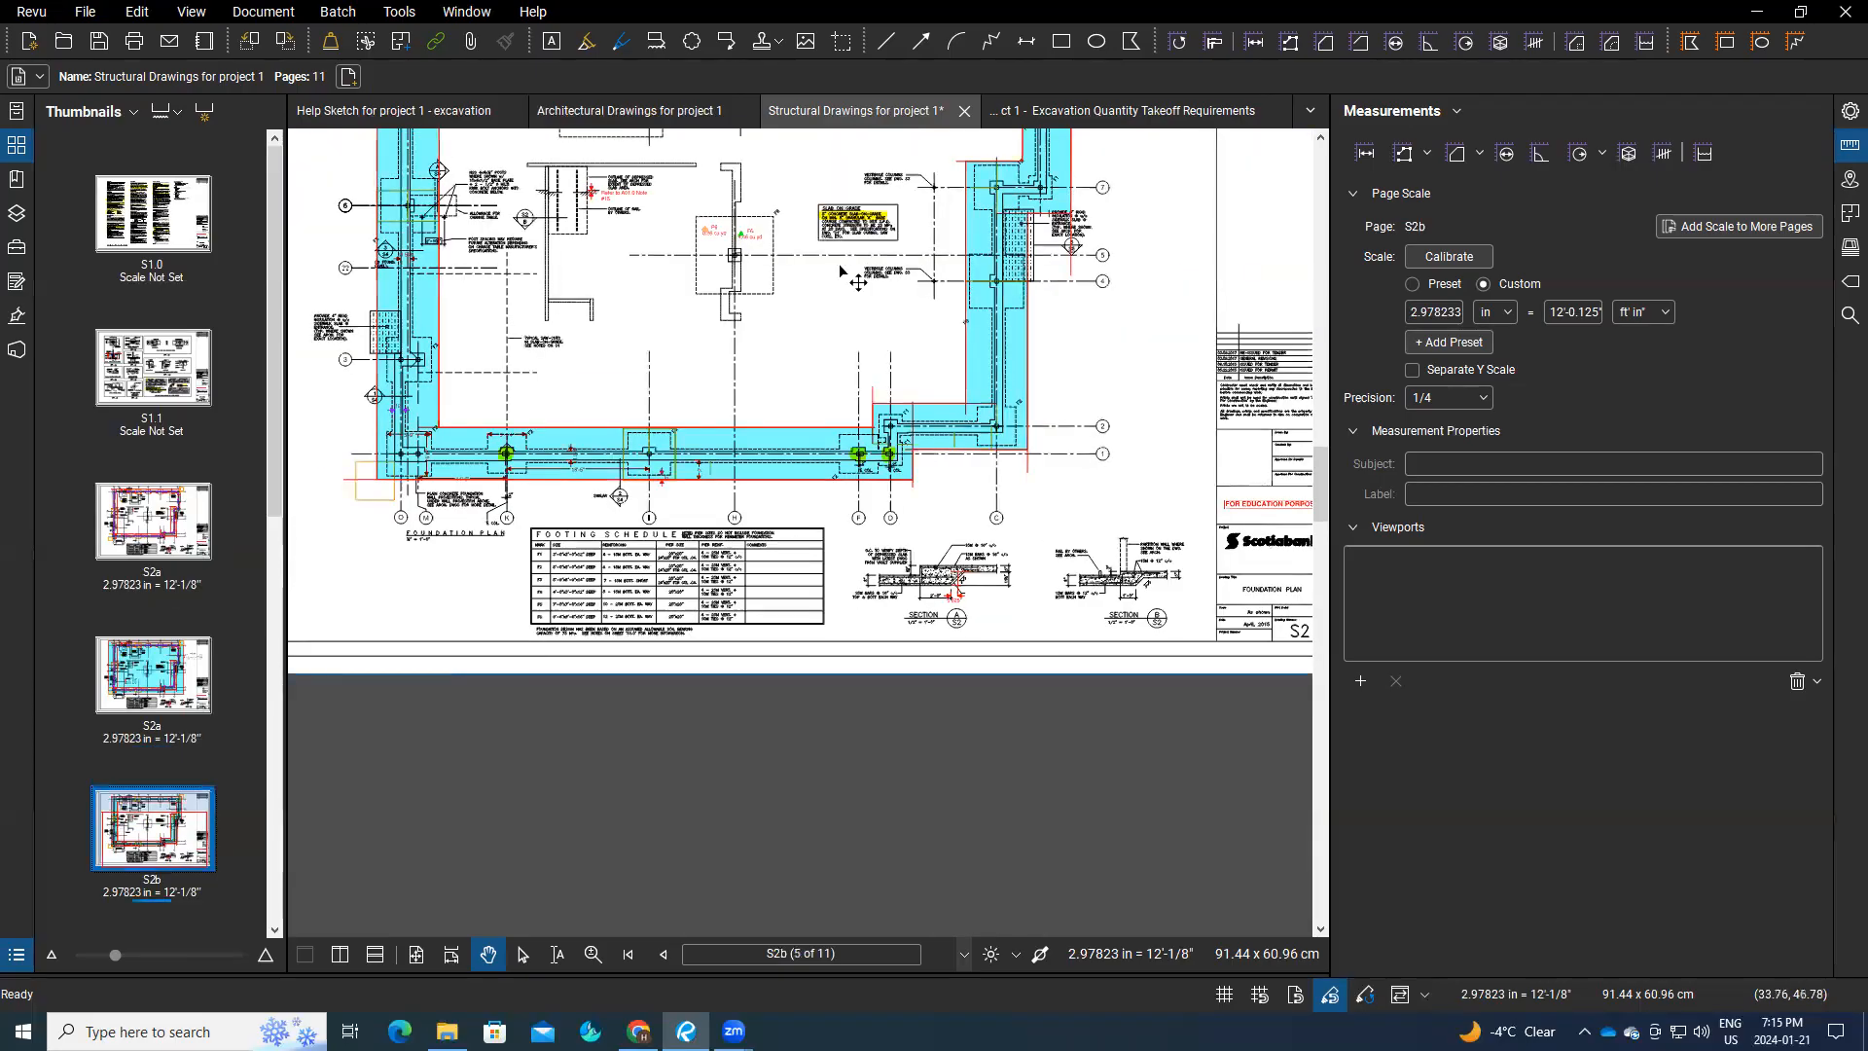
left_click(735, 373)
left_click_drag(735, 374, 816, 336)
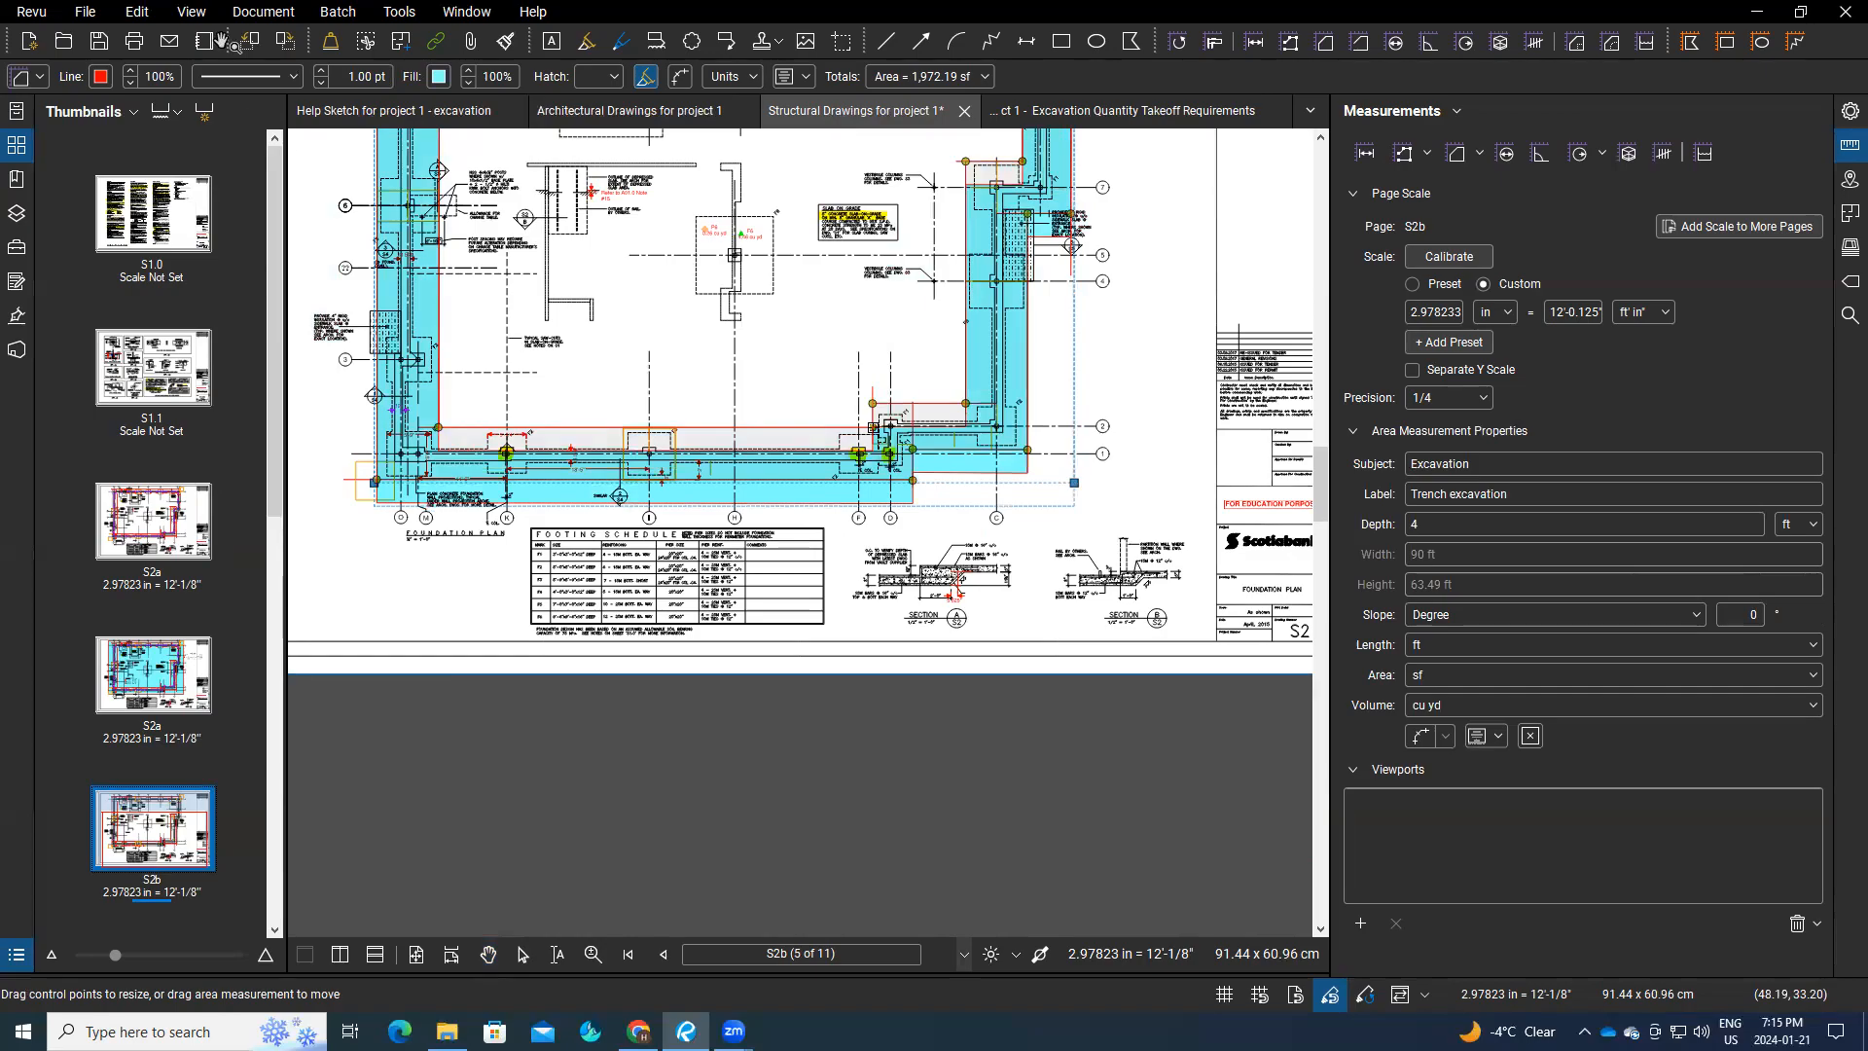
left_click(138, 12)
left_click(151, 36)
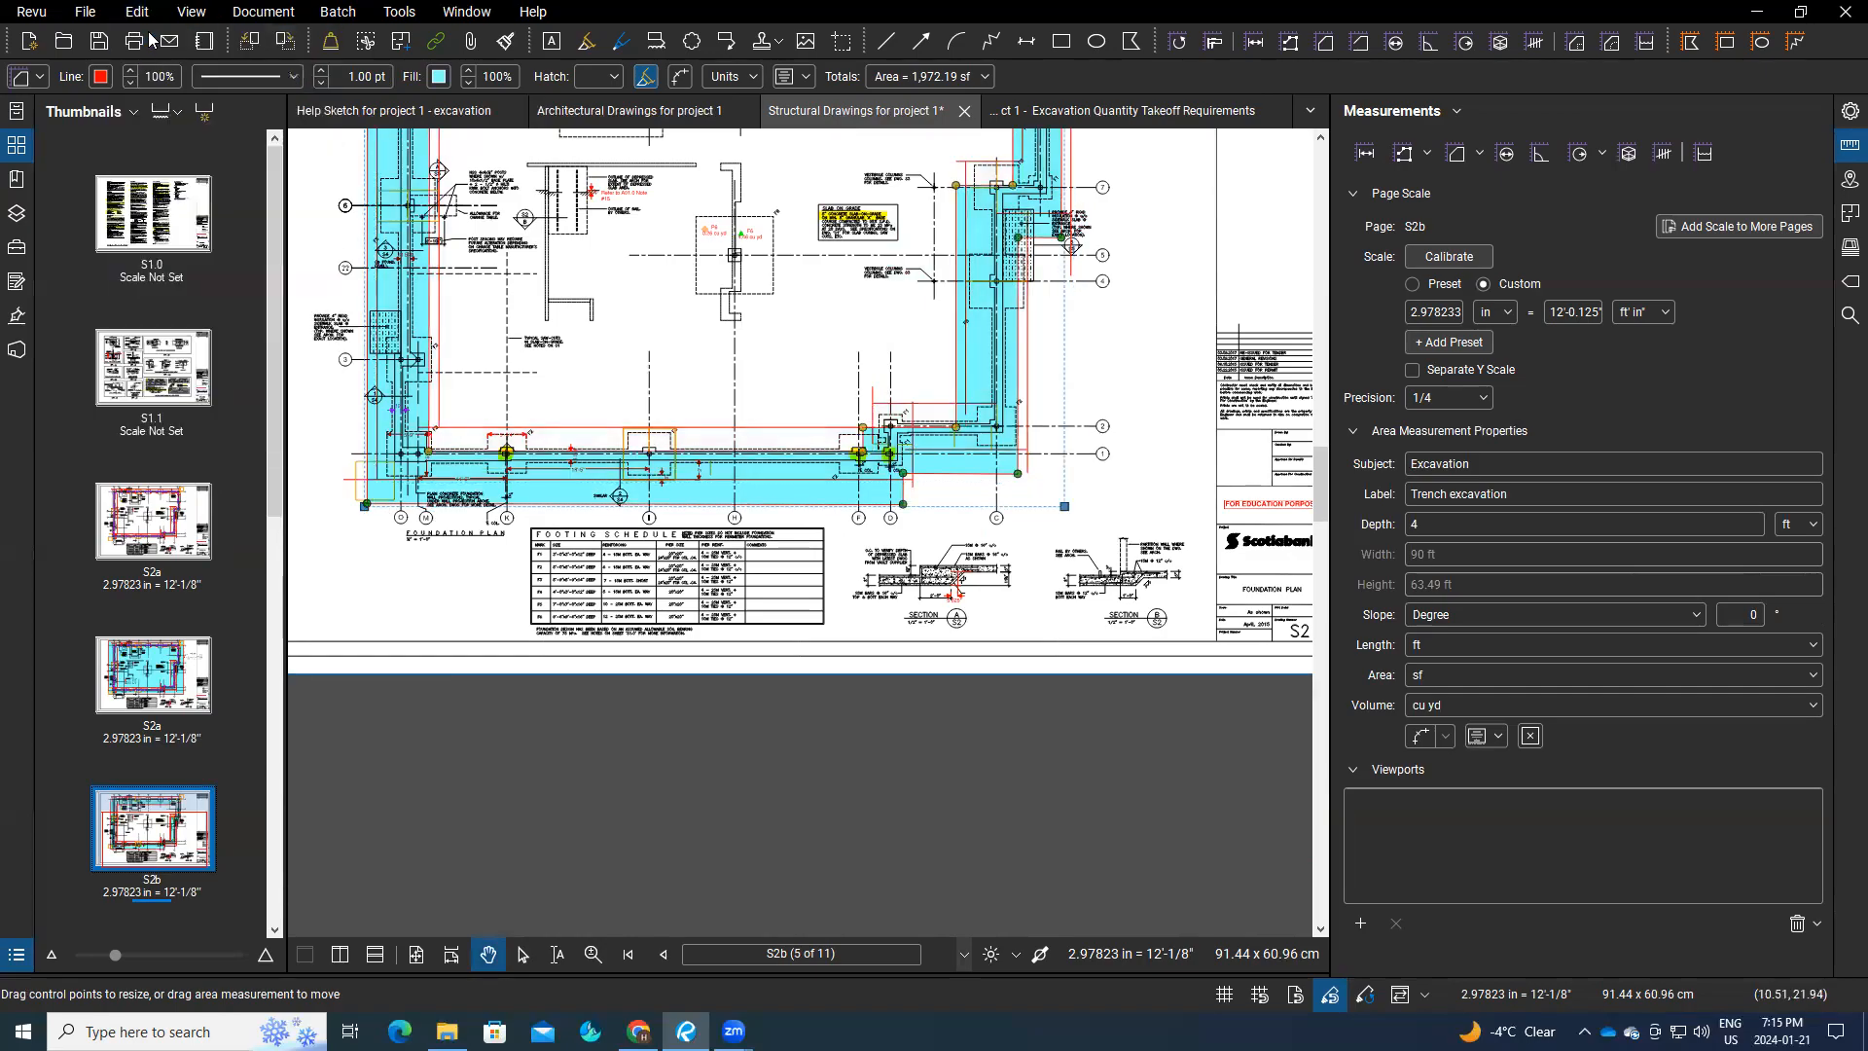
left_click(958, 631)
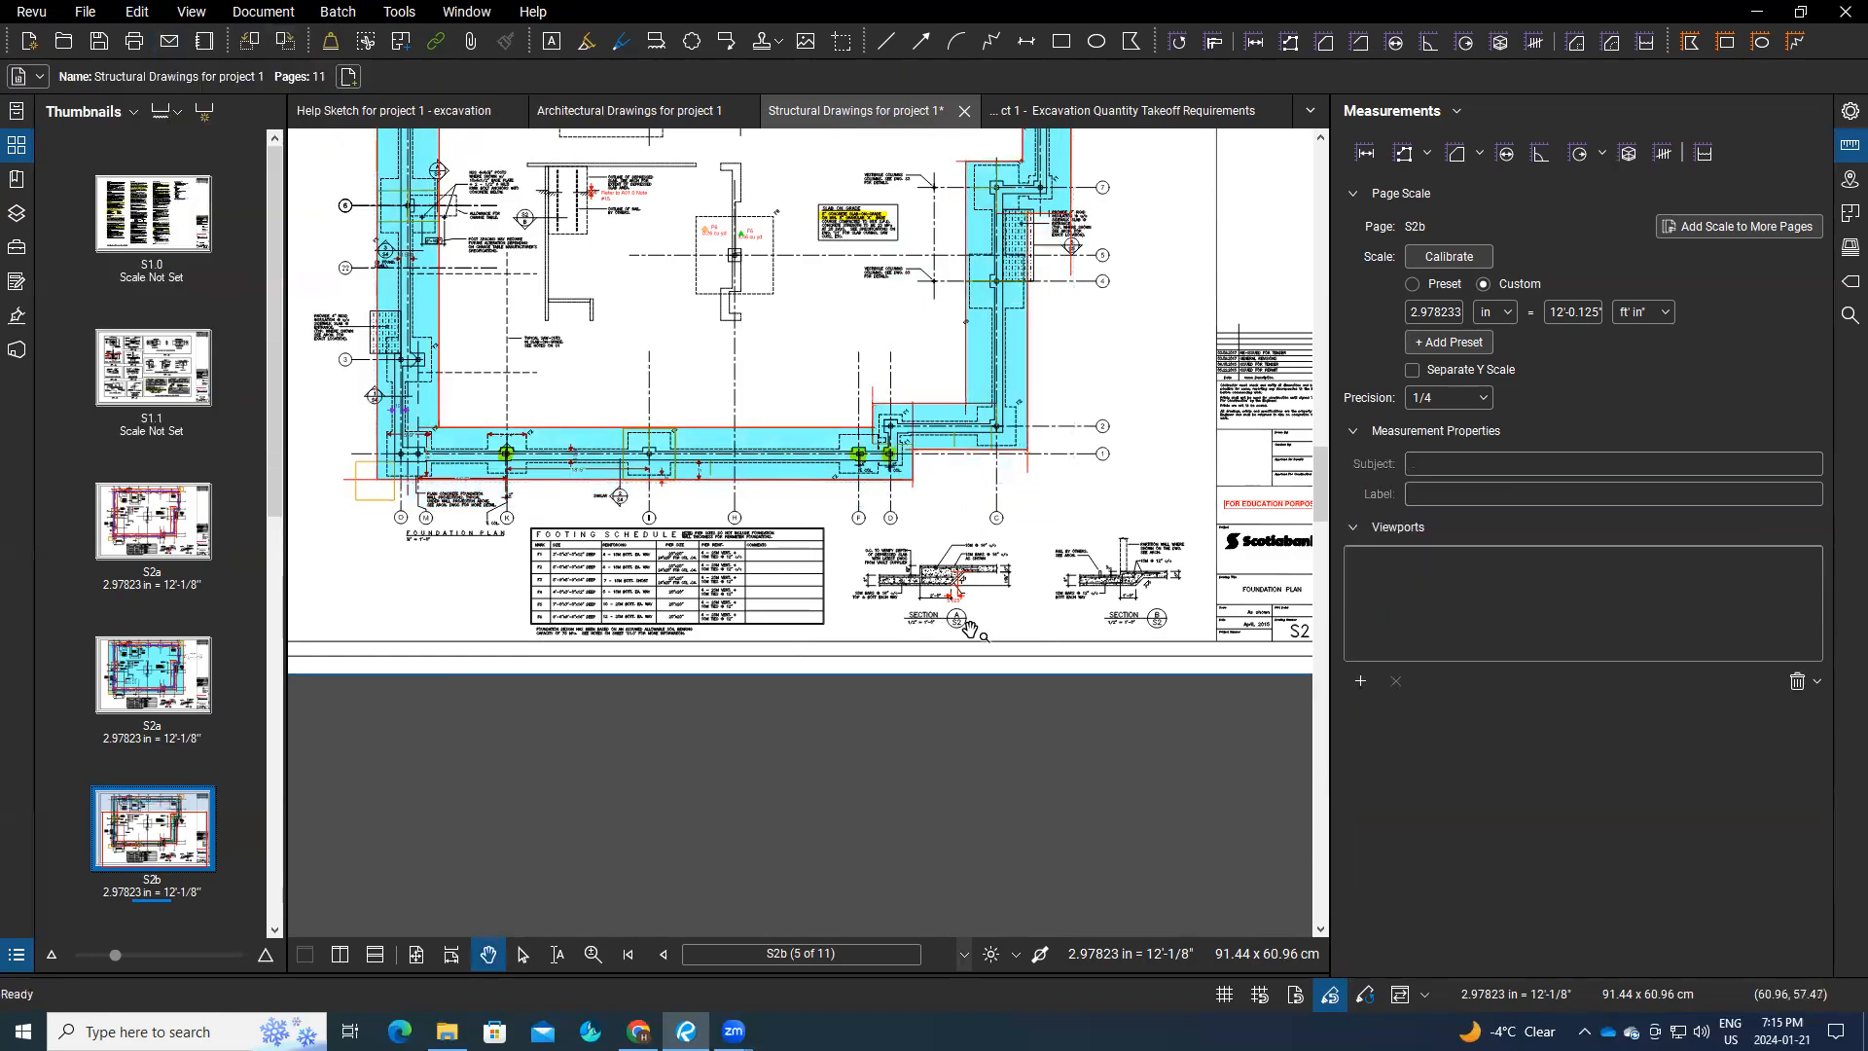
Step: Examine the slab depths and the sloped edge in Section A/S2 on sheet S2b
scroll(959, 632, "up", 2)
scroll(957, 631, "up", 2)
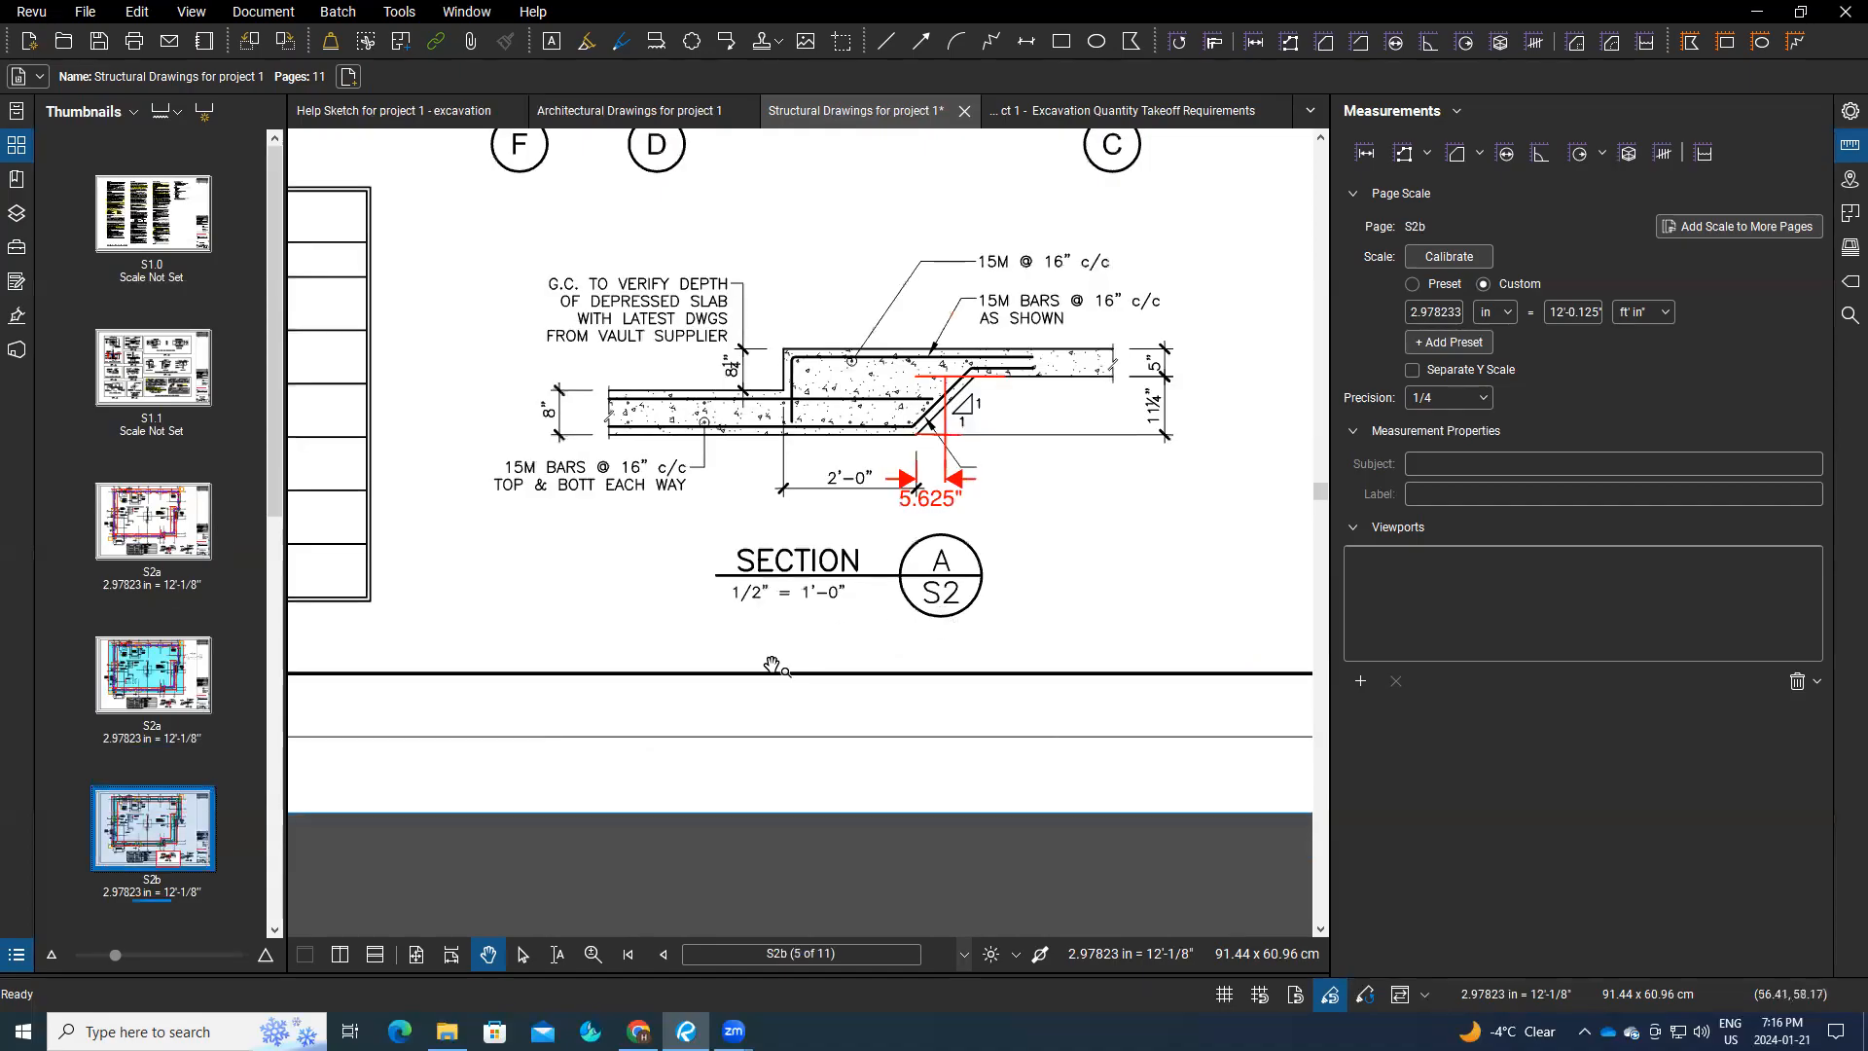
left_click_drag(795, 679, 710, 766)
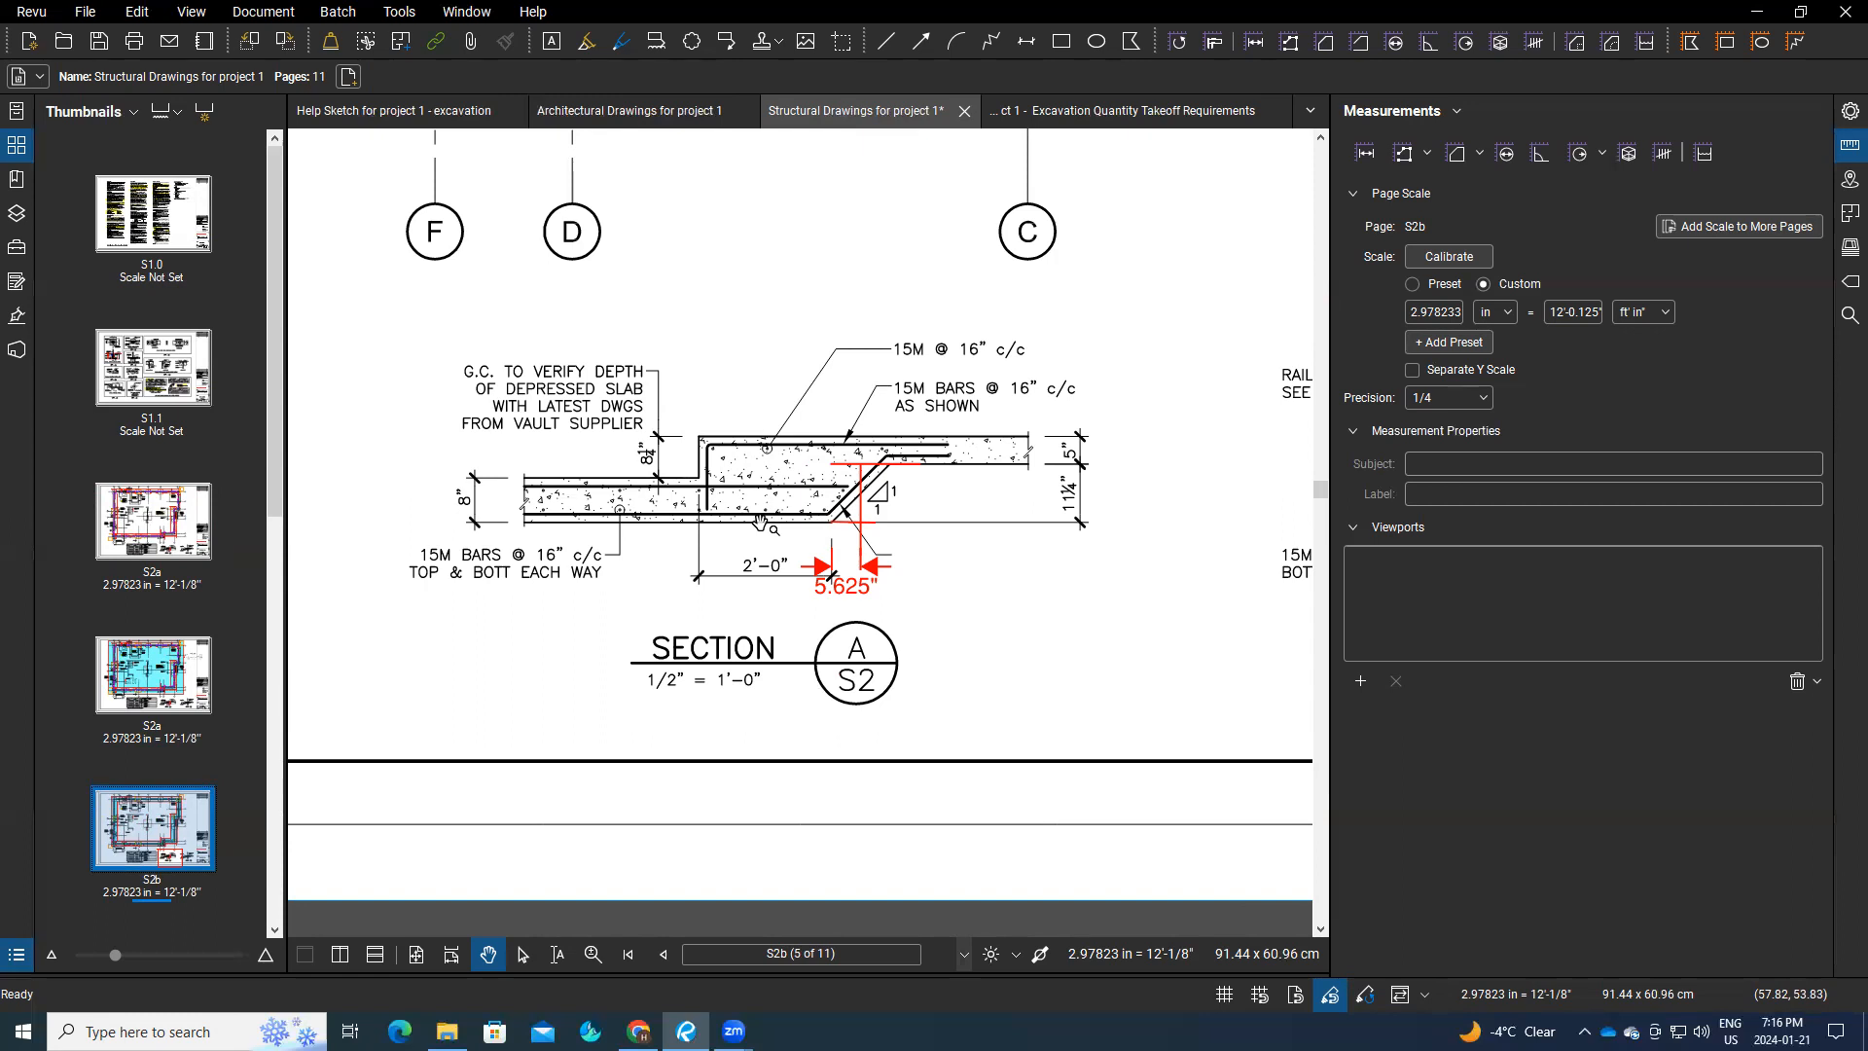
scroll(760, 522, "down", 4)
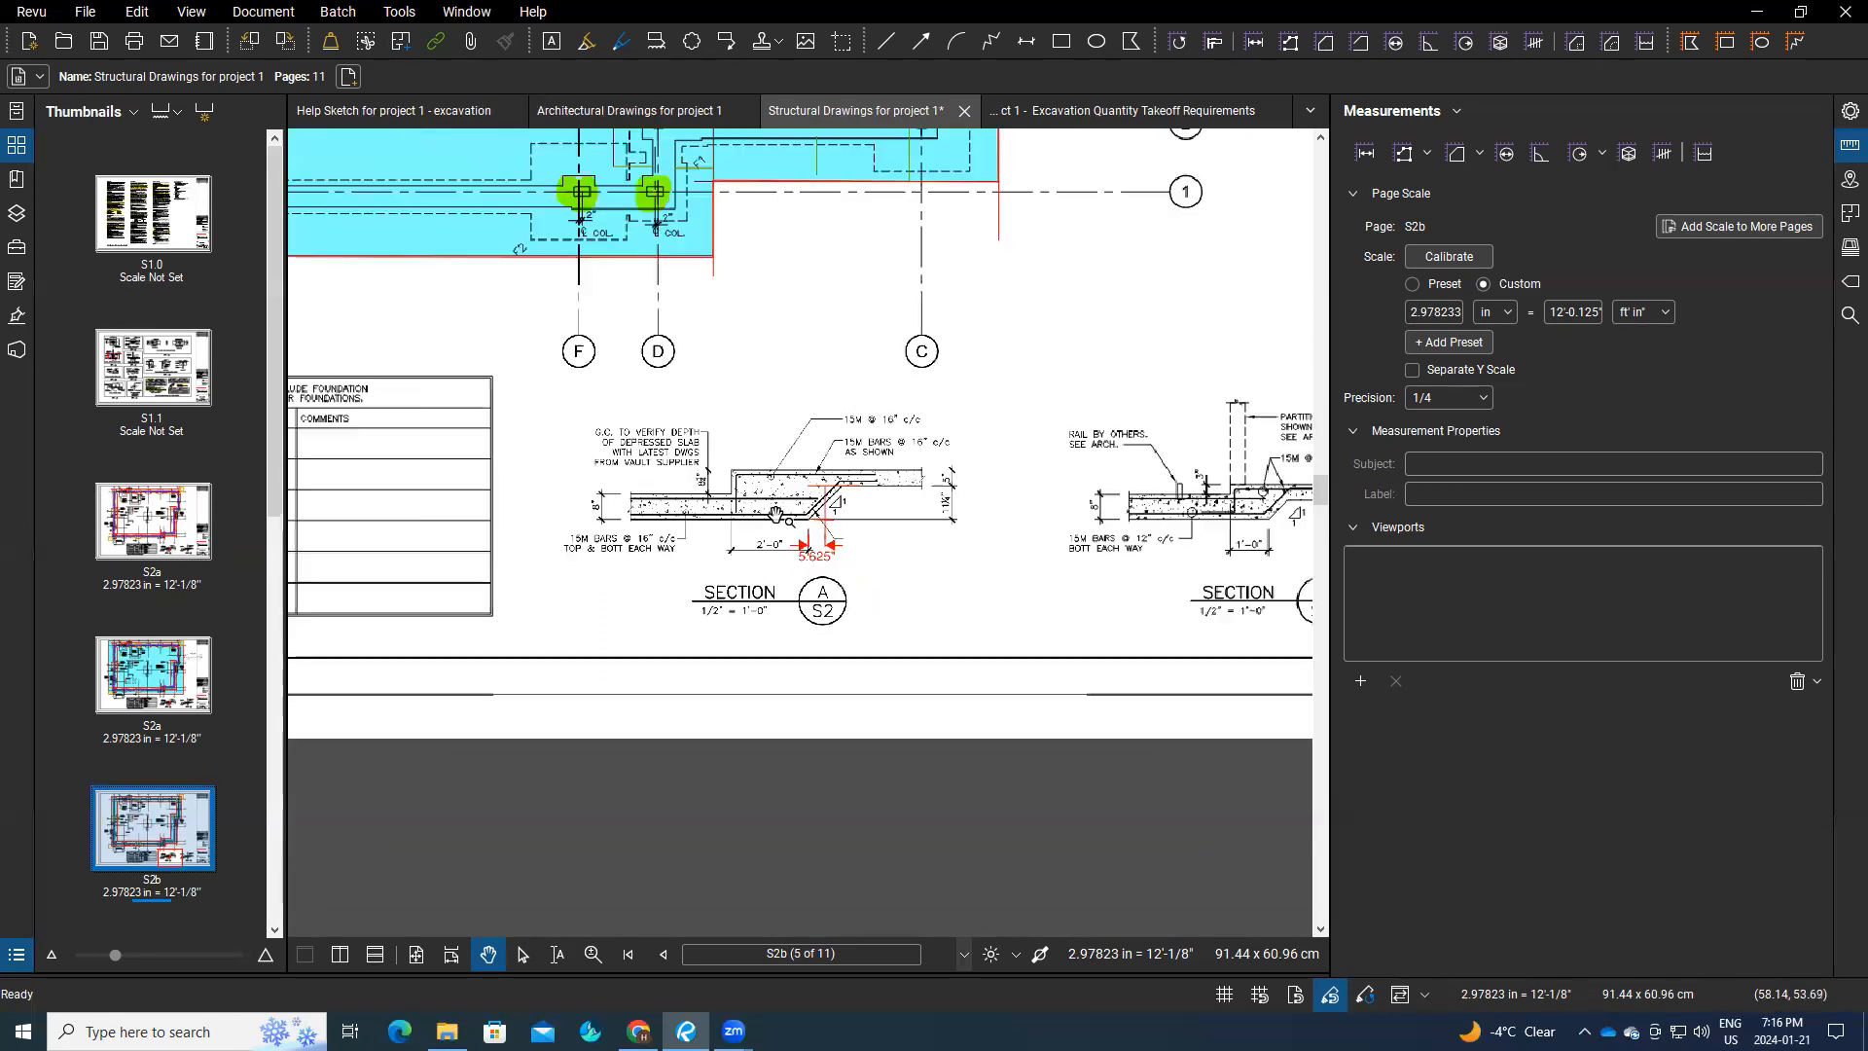
Step: Delete the Trench excavation area measurement around the foundation perimeter on sheet S2b
left_click_drag(608, 185, 730, 416)
left_click(883, 556)
scroll(596, 359, "down", 2)
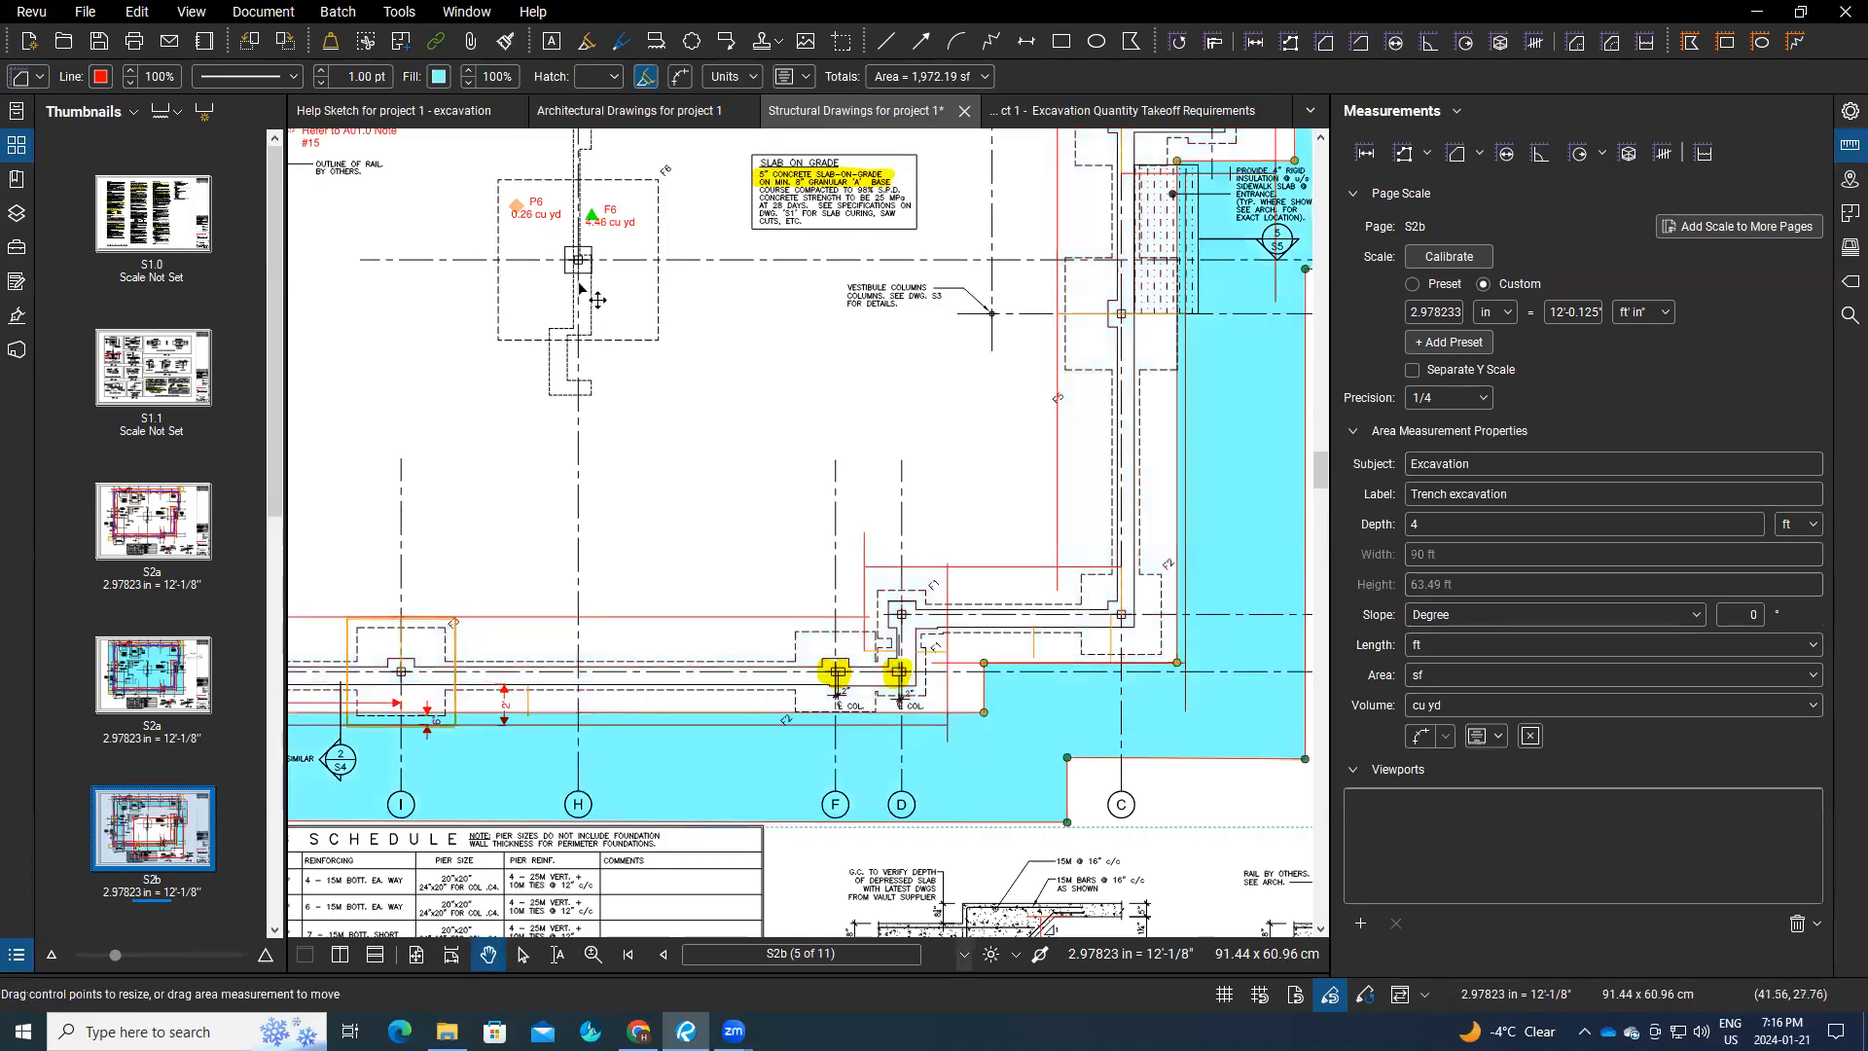
left_click_drag(1057, 373, 1115, 523)
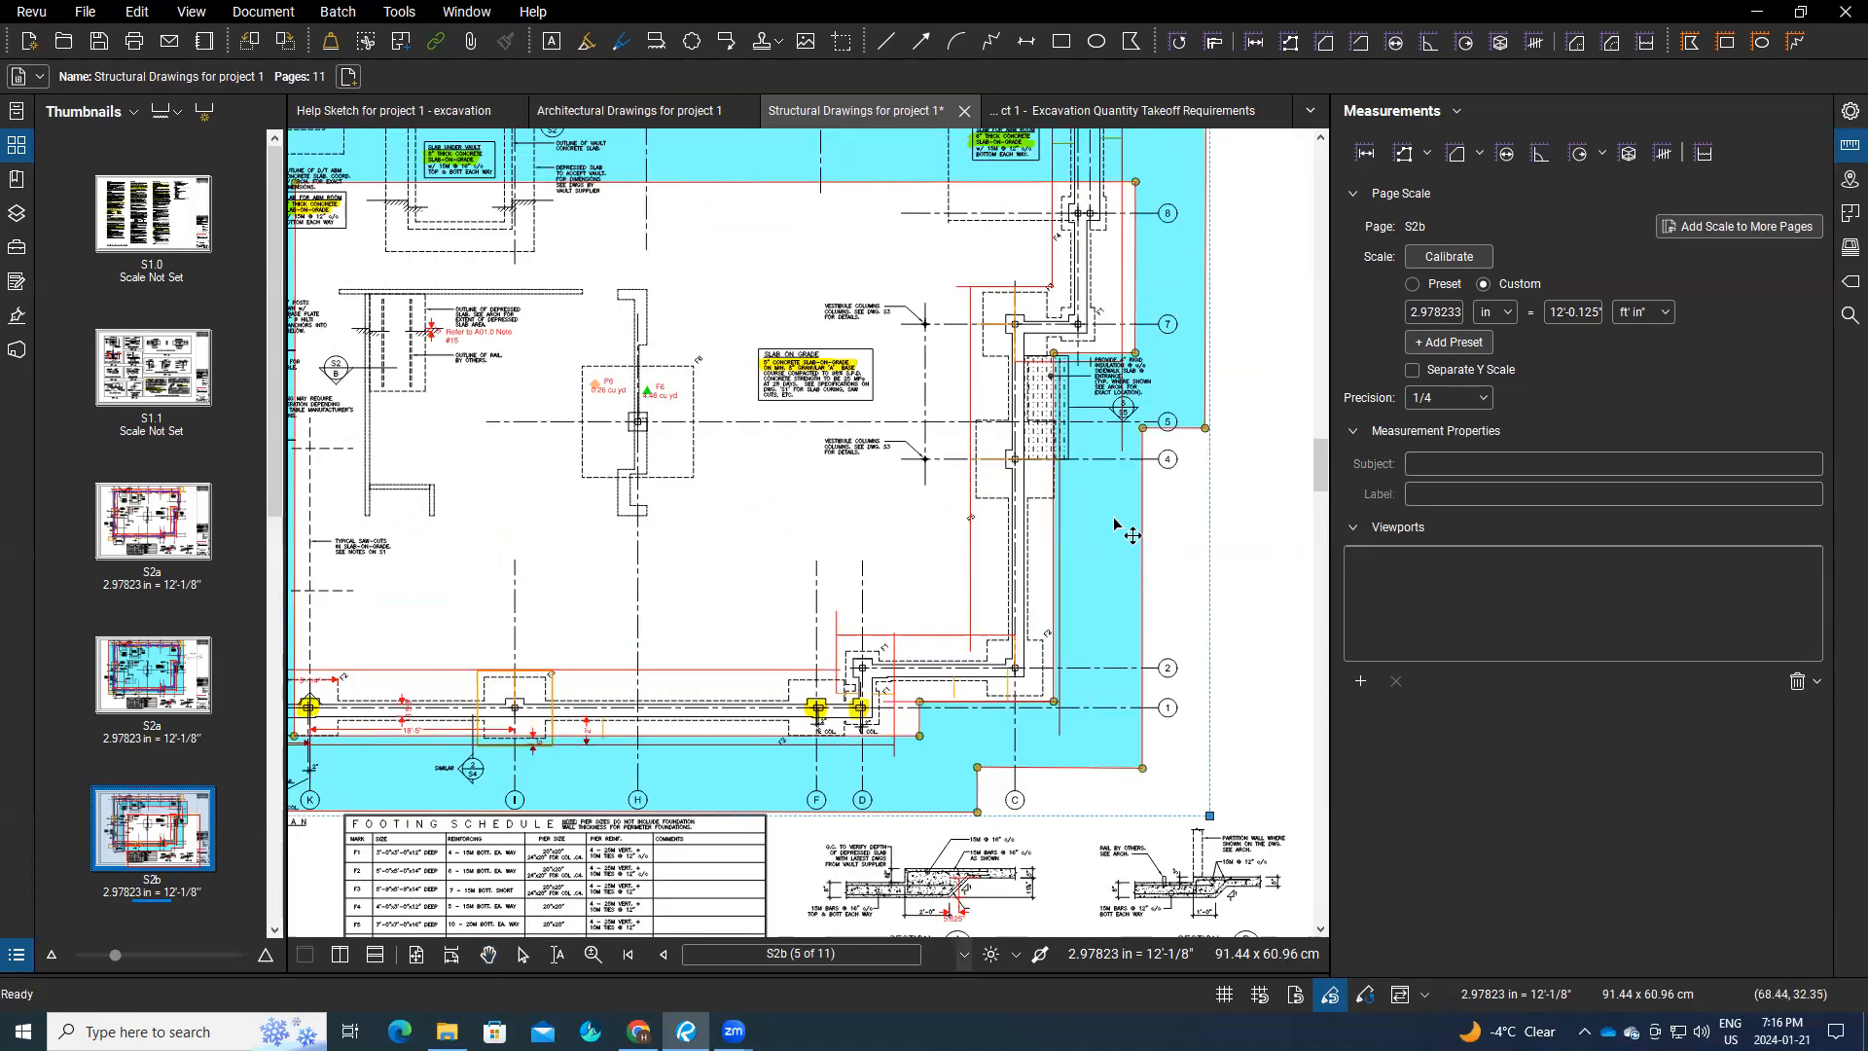
right_click(1114, 519)
left_click(1177, 435)
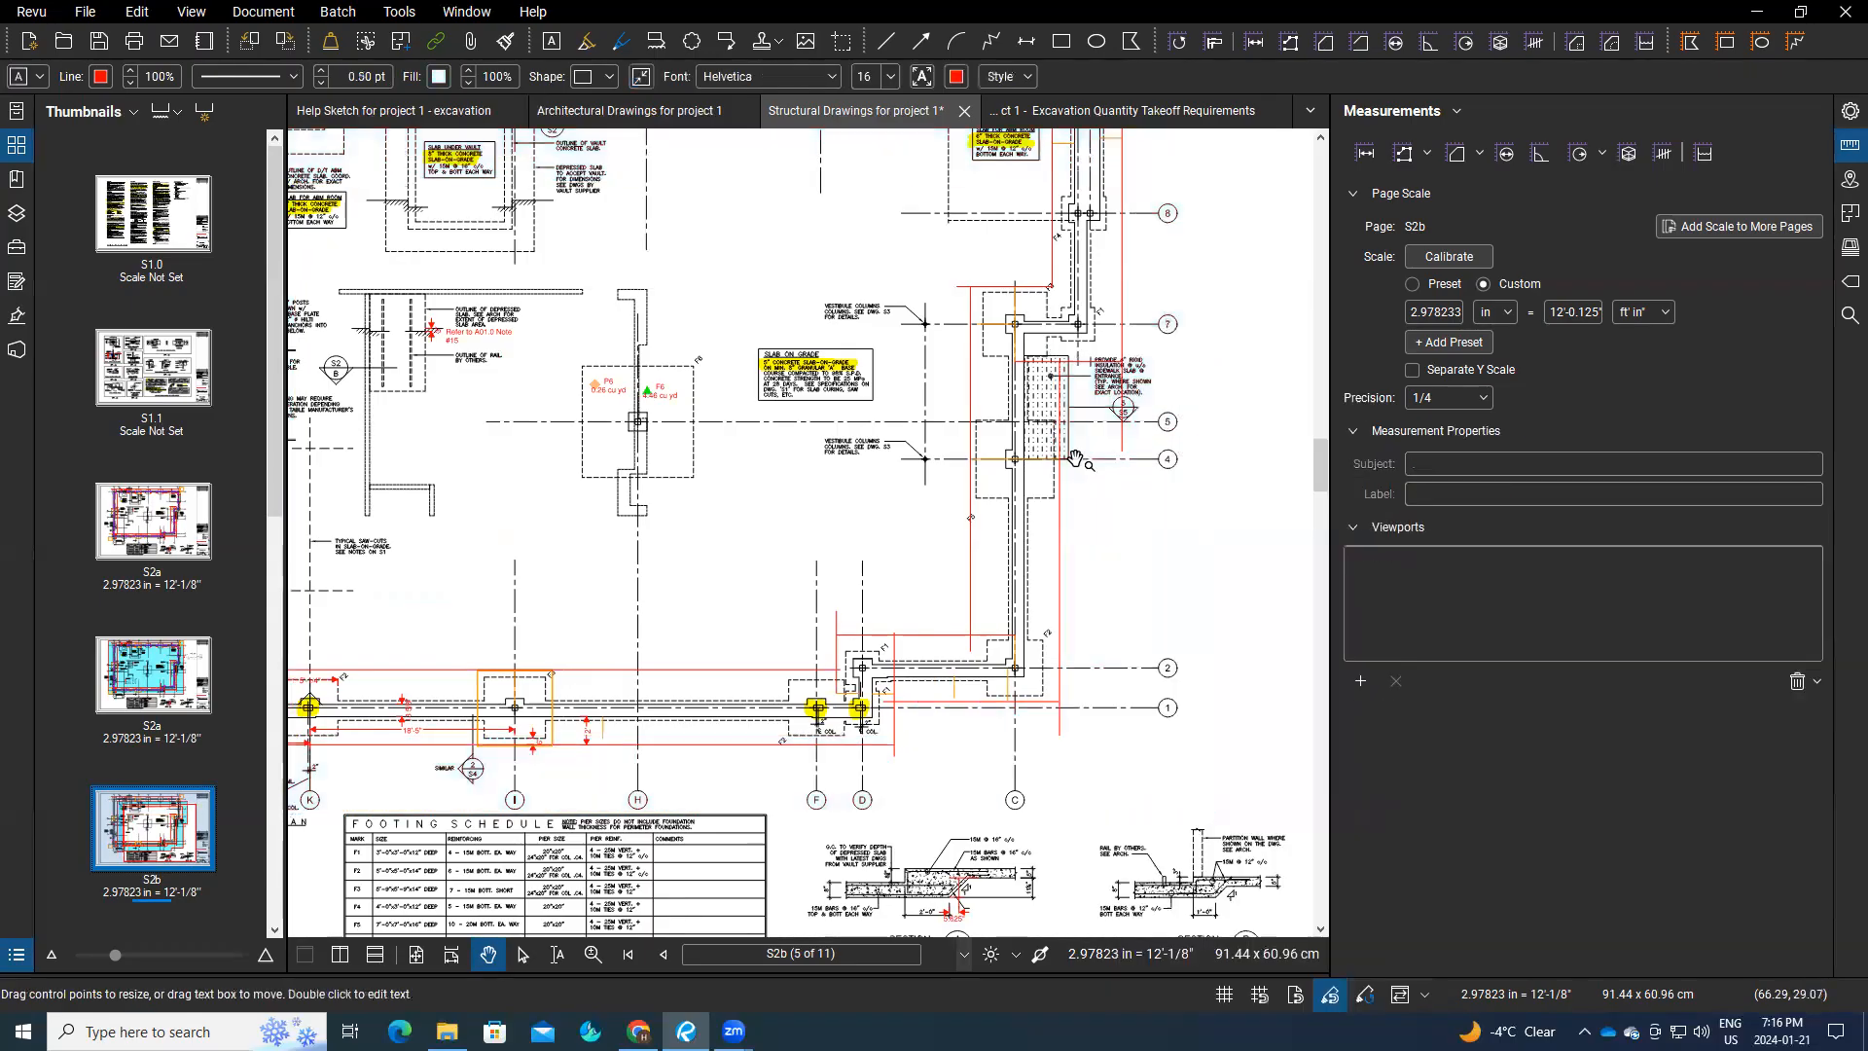
Step: Examine the slab notes, the vault's depressed slab and the section A and B references on the foundation plan
left_click_drag(819, 380, 885, 423)
scroll(907, 486, "down", 3)
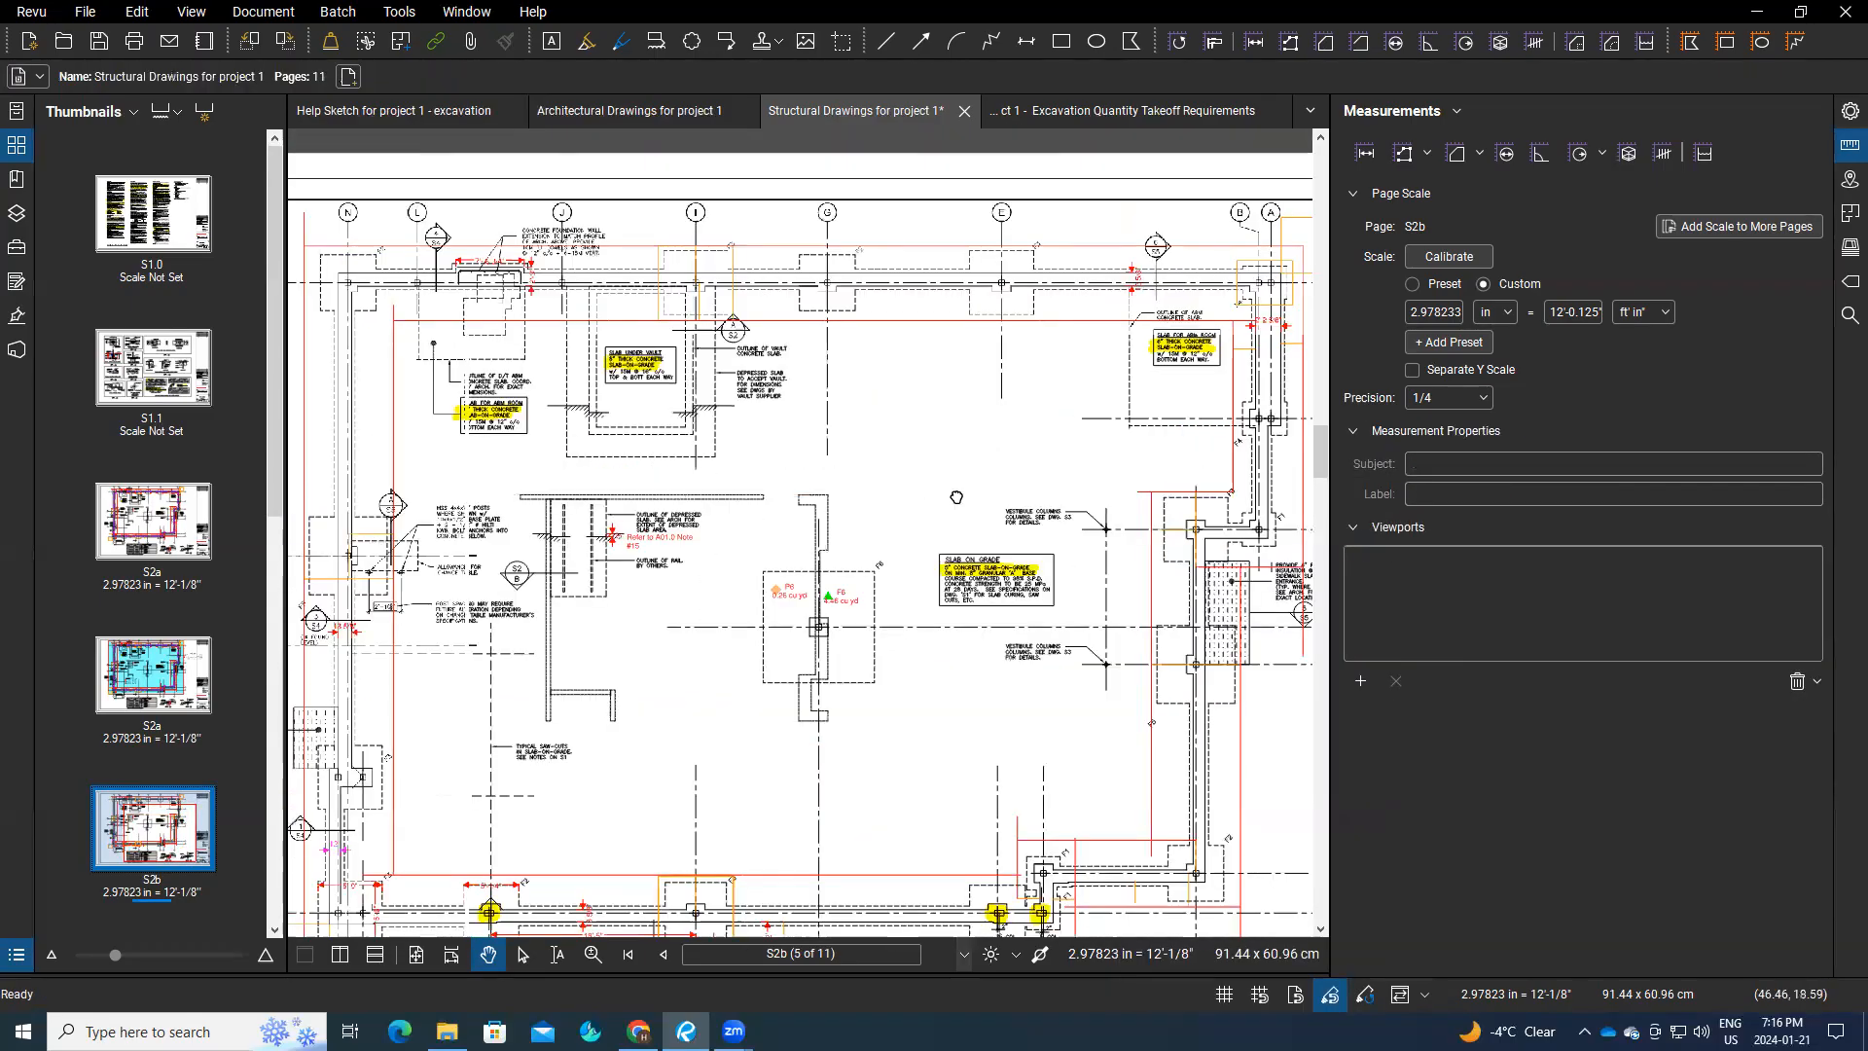
scroll(708, 525, "up", 2)
scroll(551, 504, "up", 2)
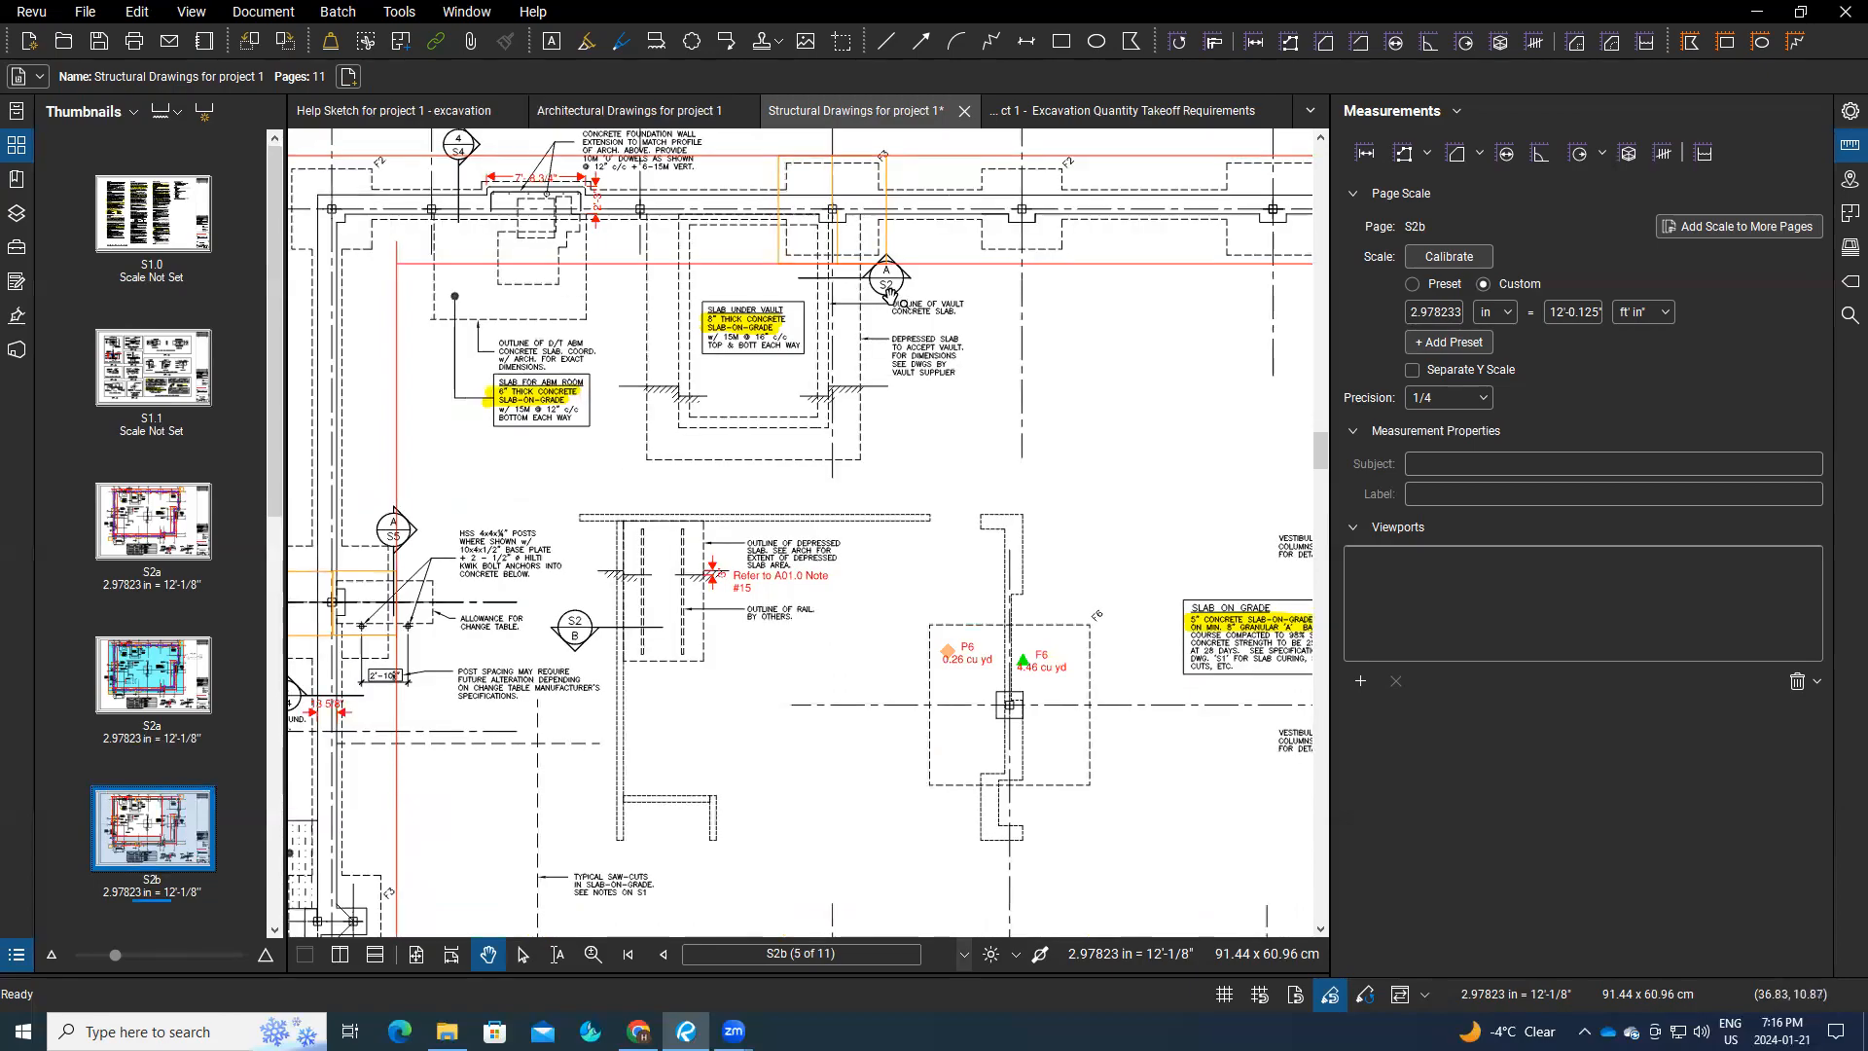
scroll(896, 433, "down", 1)
scroll(896, 433, "up", 1)
left_click_drag(774, 726, 727, 476)
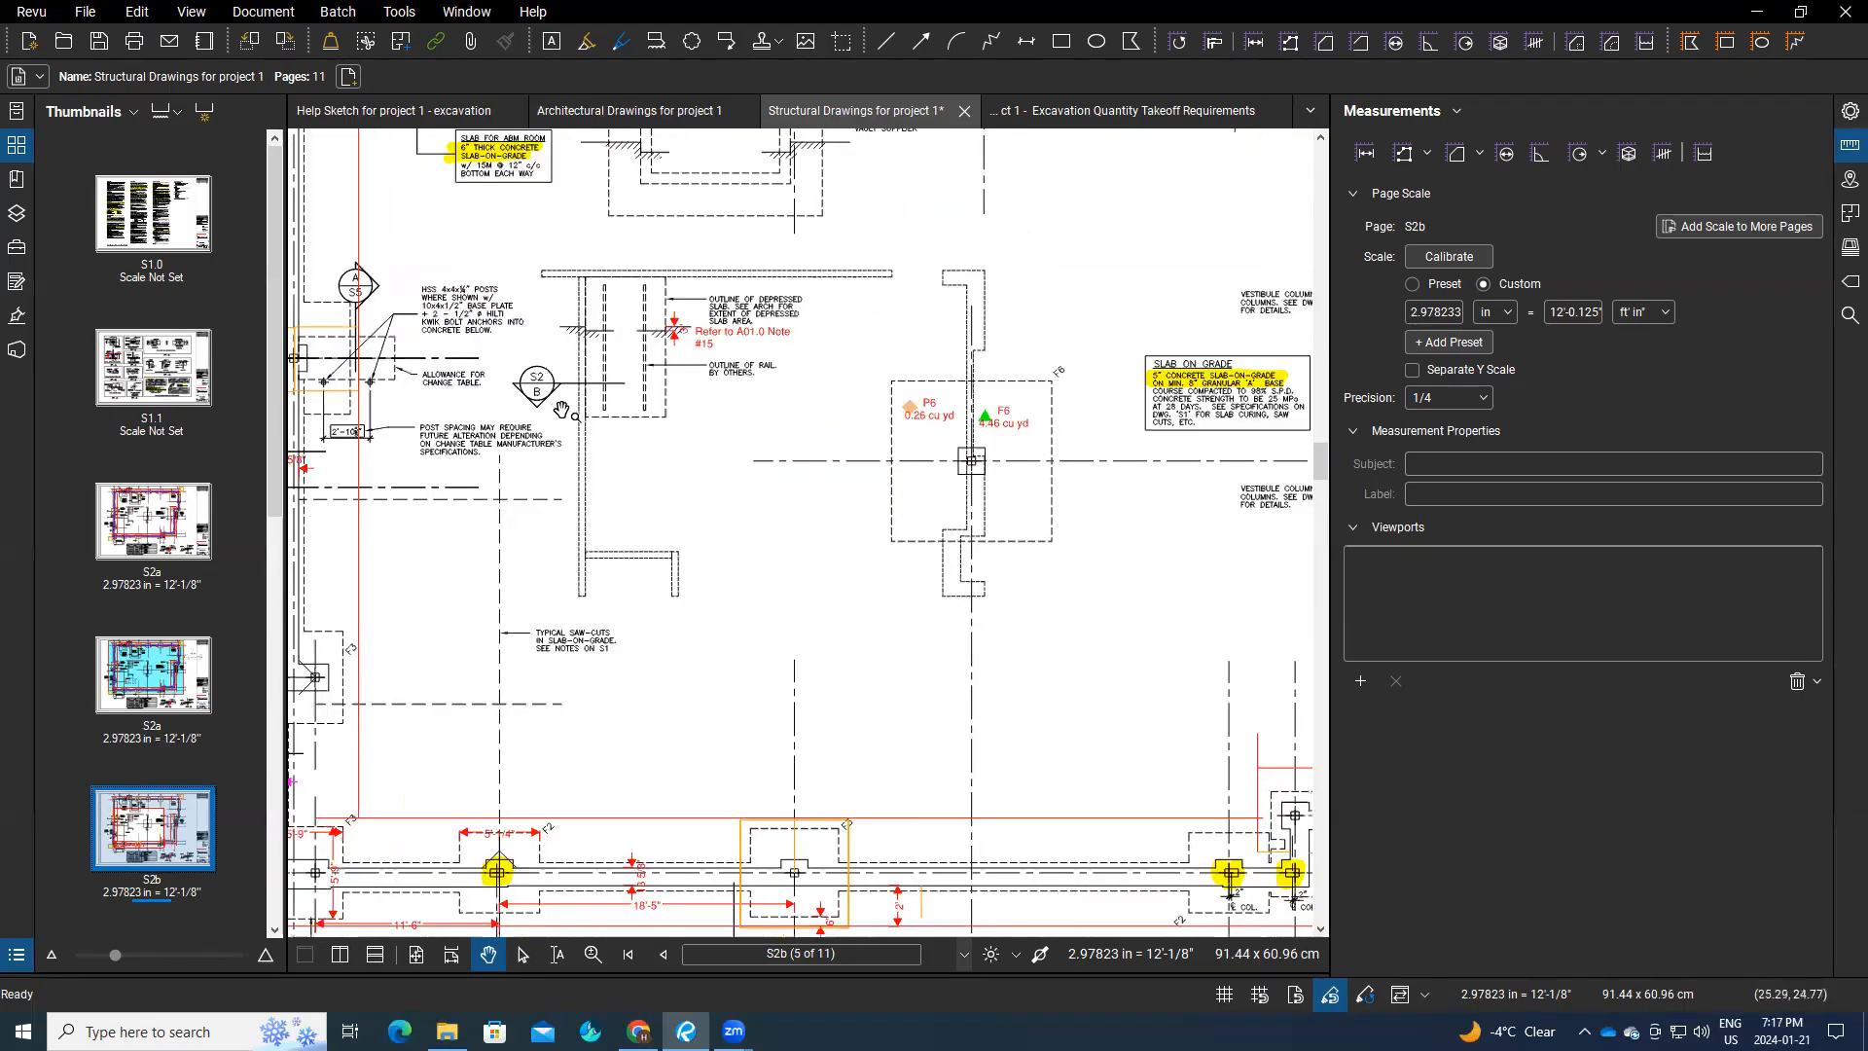
scroll(901, 670, "down", 1)
scroll(784, 608, "down", 1)
scroll(1136, 858, "up", 2)
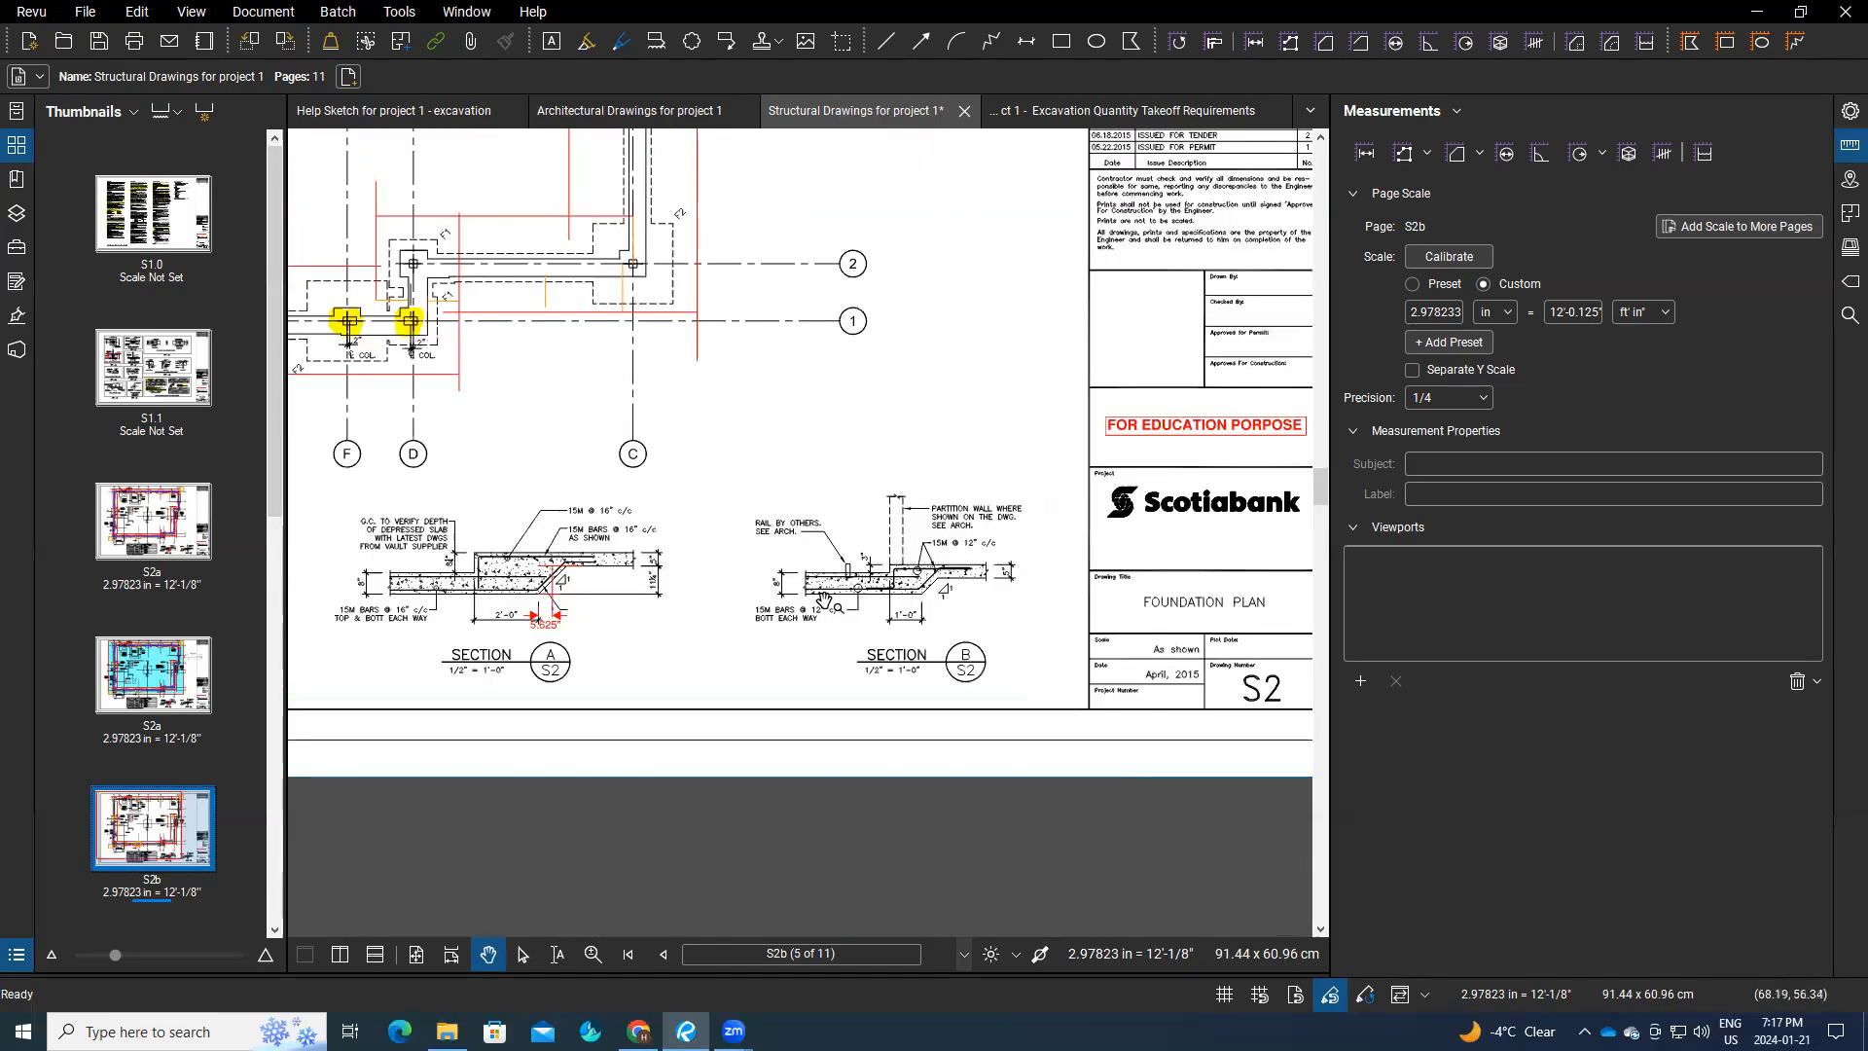
Step: Compare the slab details in Sections A/S2 and B/S2 with the depressed slab areas on the foundation plan
left_click_drag(756, 651, 935, 648)
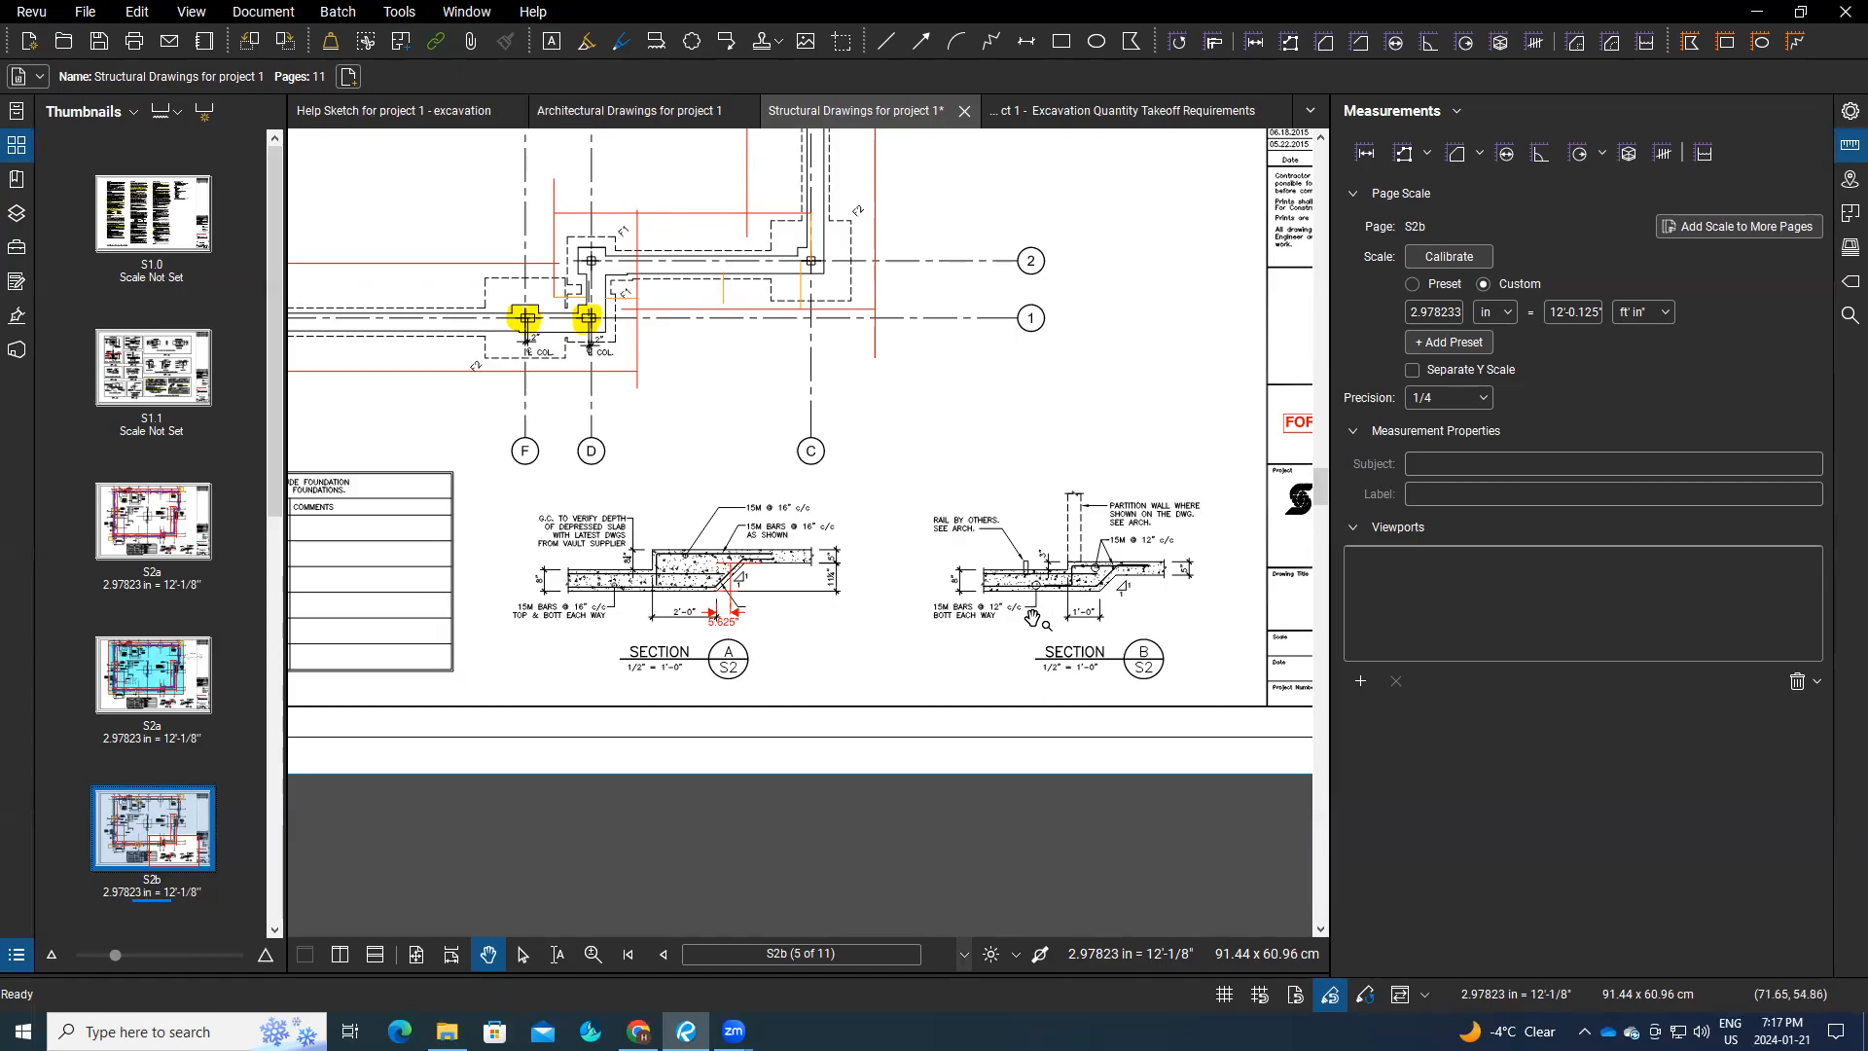
scroll(1039, 610, "up", 2)
scroll(924, 691, "down", 2)
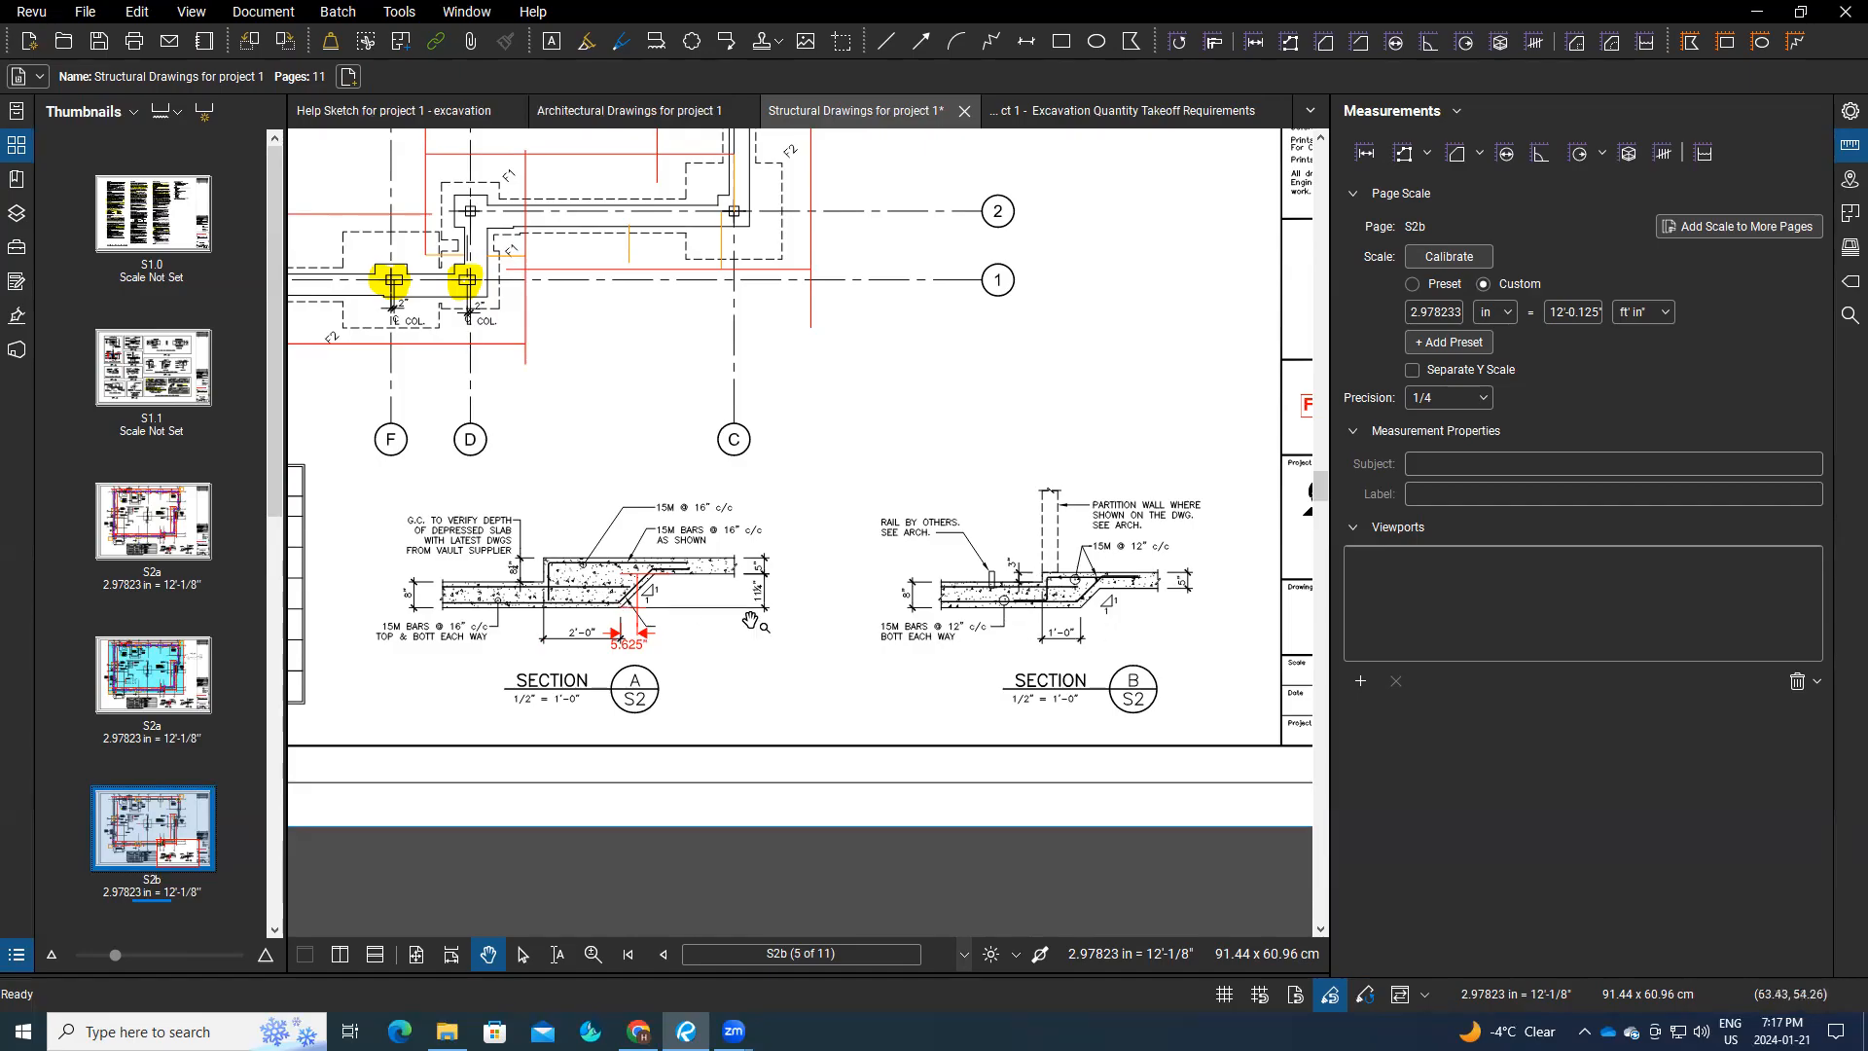
scroll(757, 623, "down", 3)
scroll(760, 708, "up", 1)
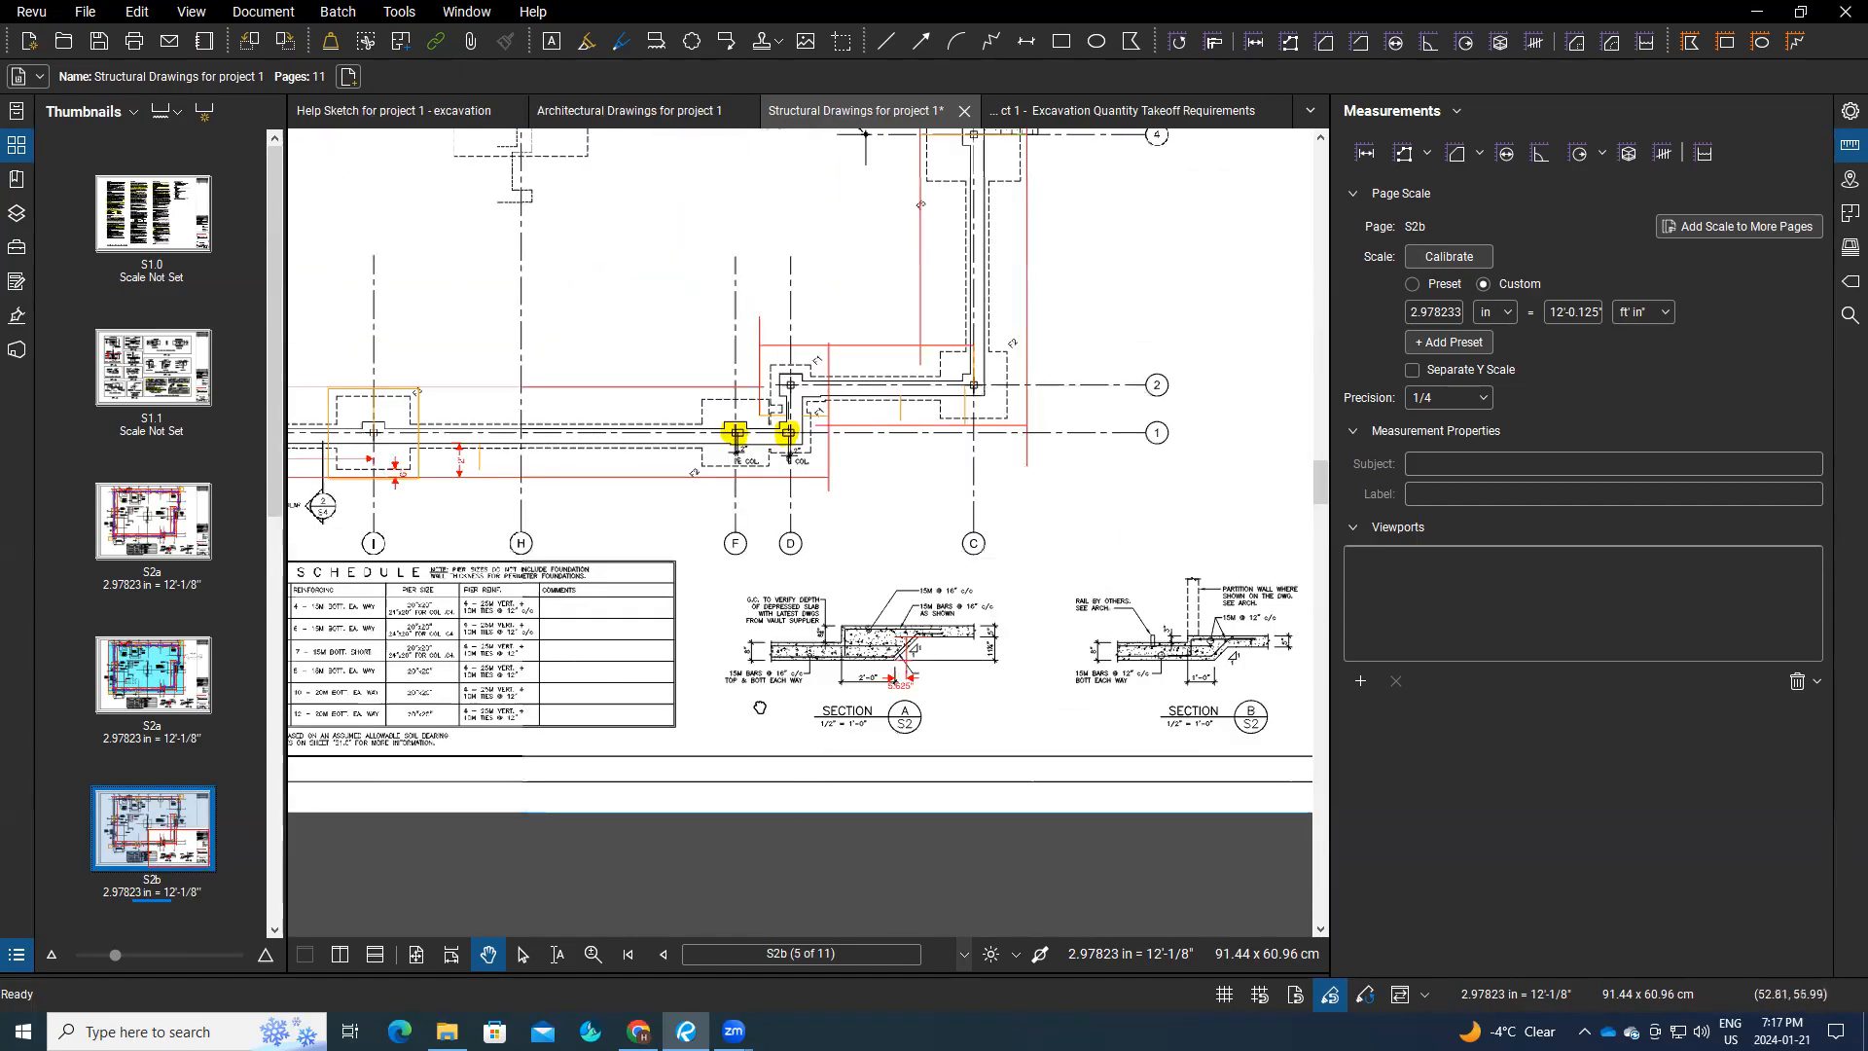
scroll(751, 555, "down", 2)
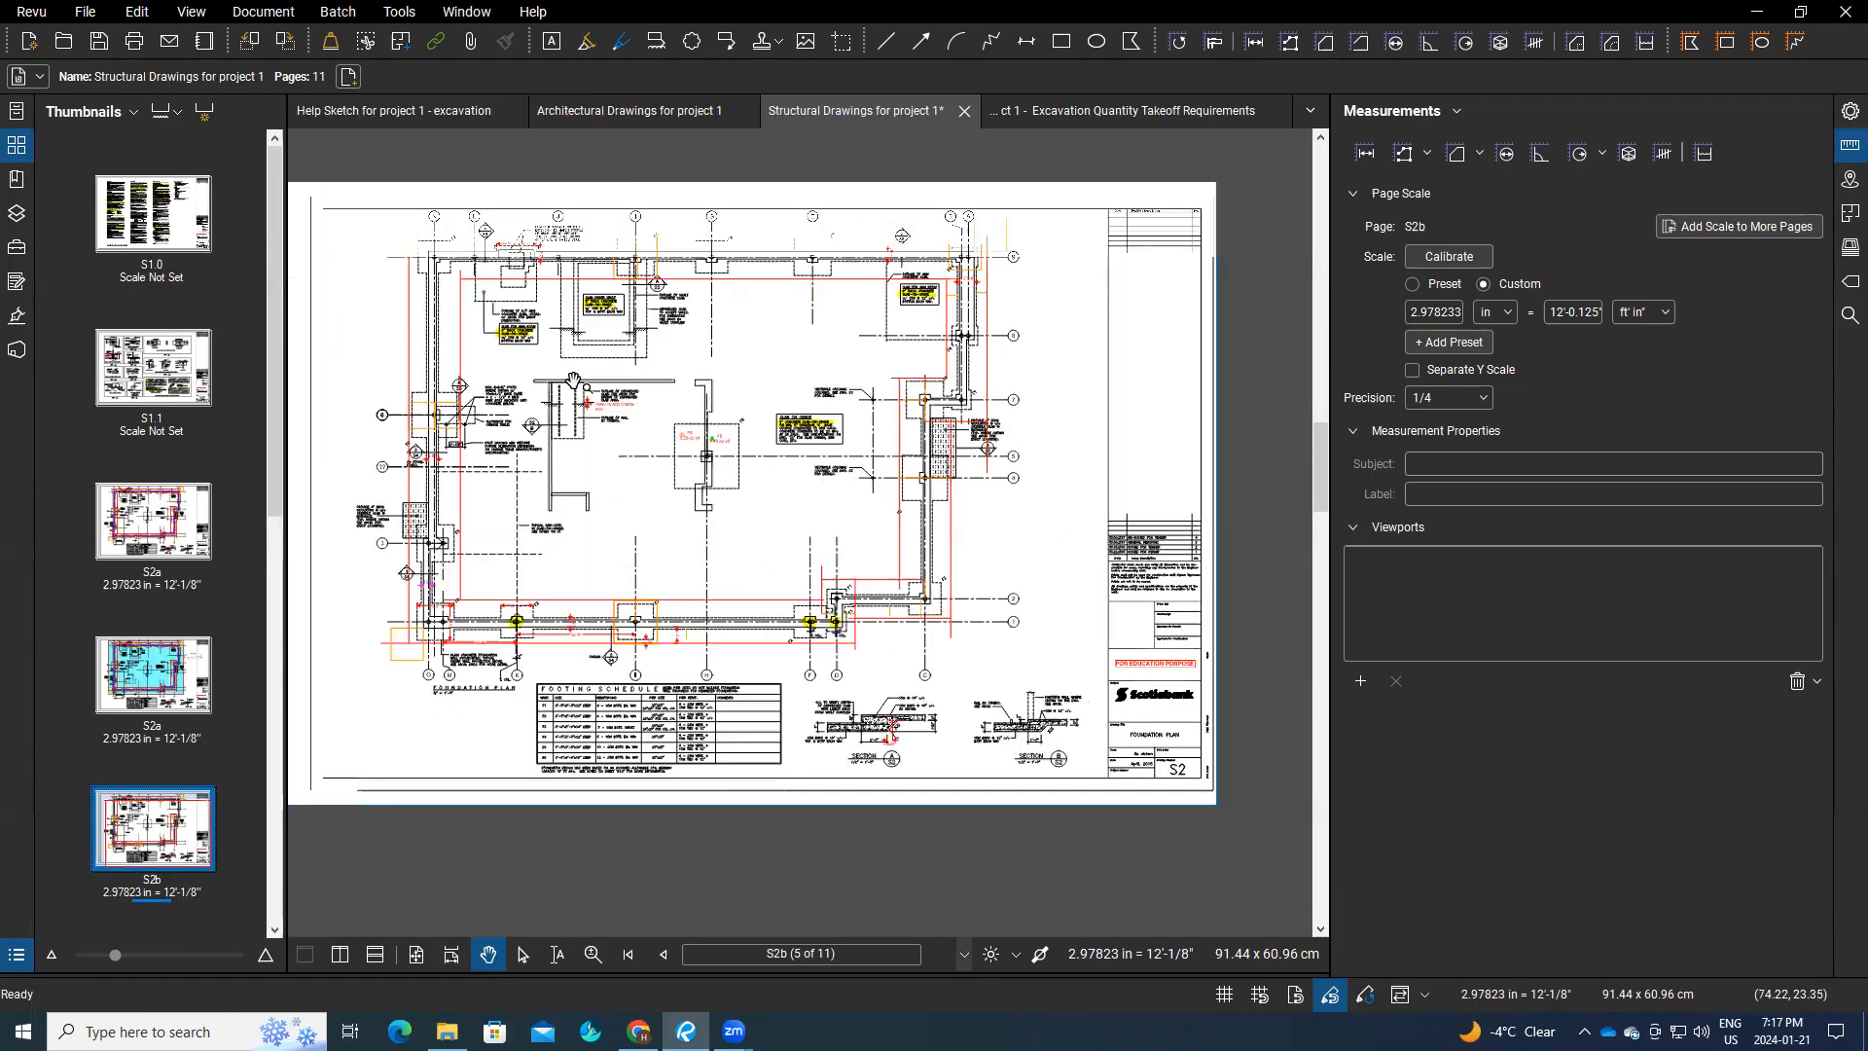
scroll(574, 382, "up", 2)
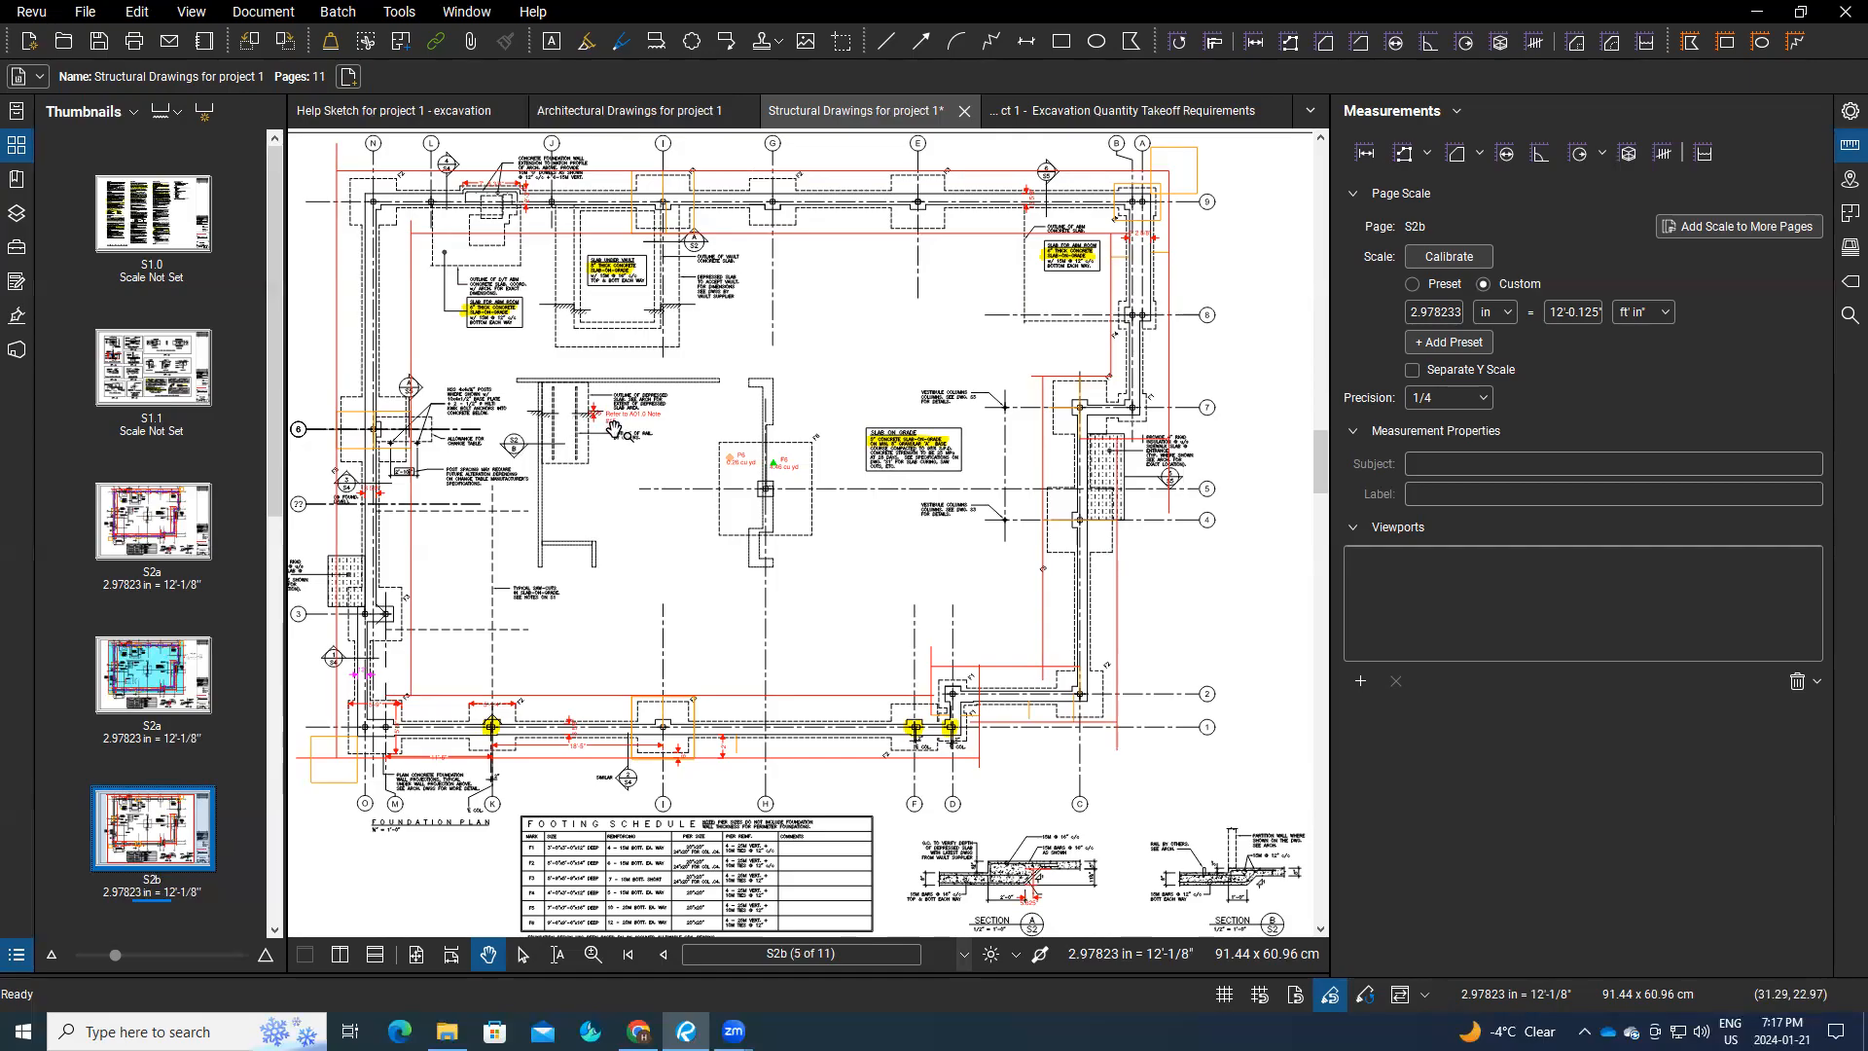
scroll(614, 430, "up", 1)
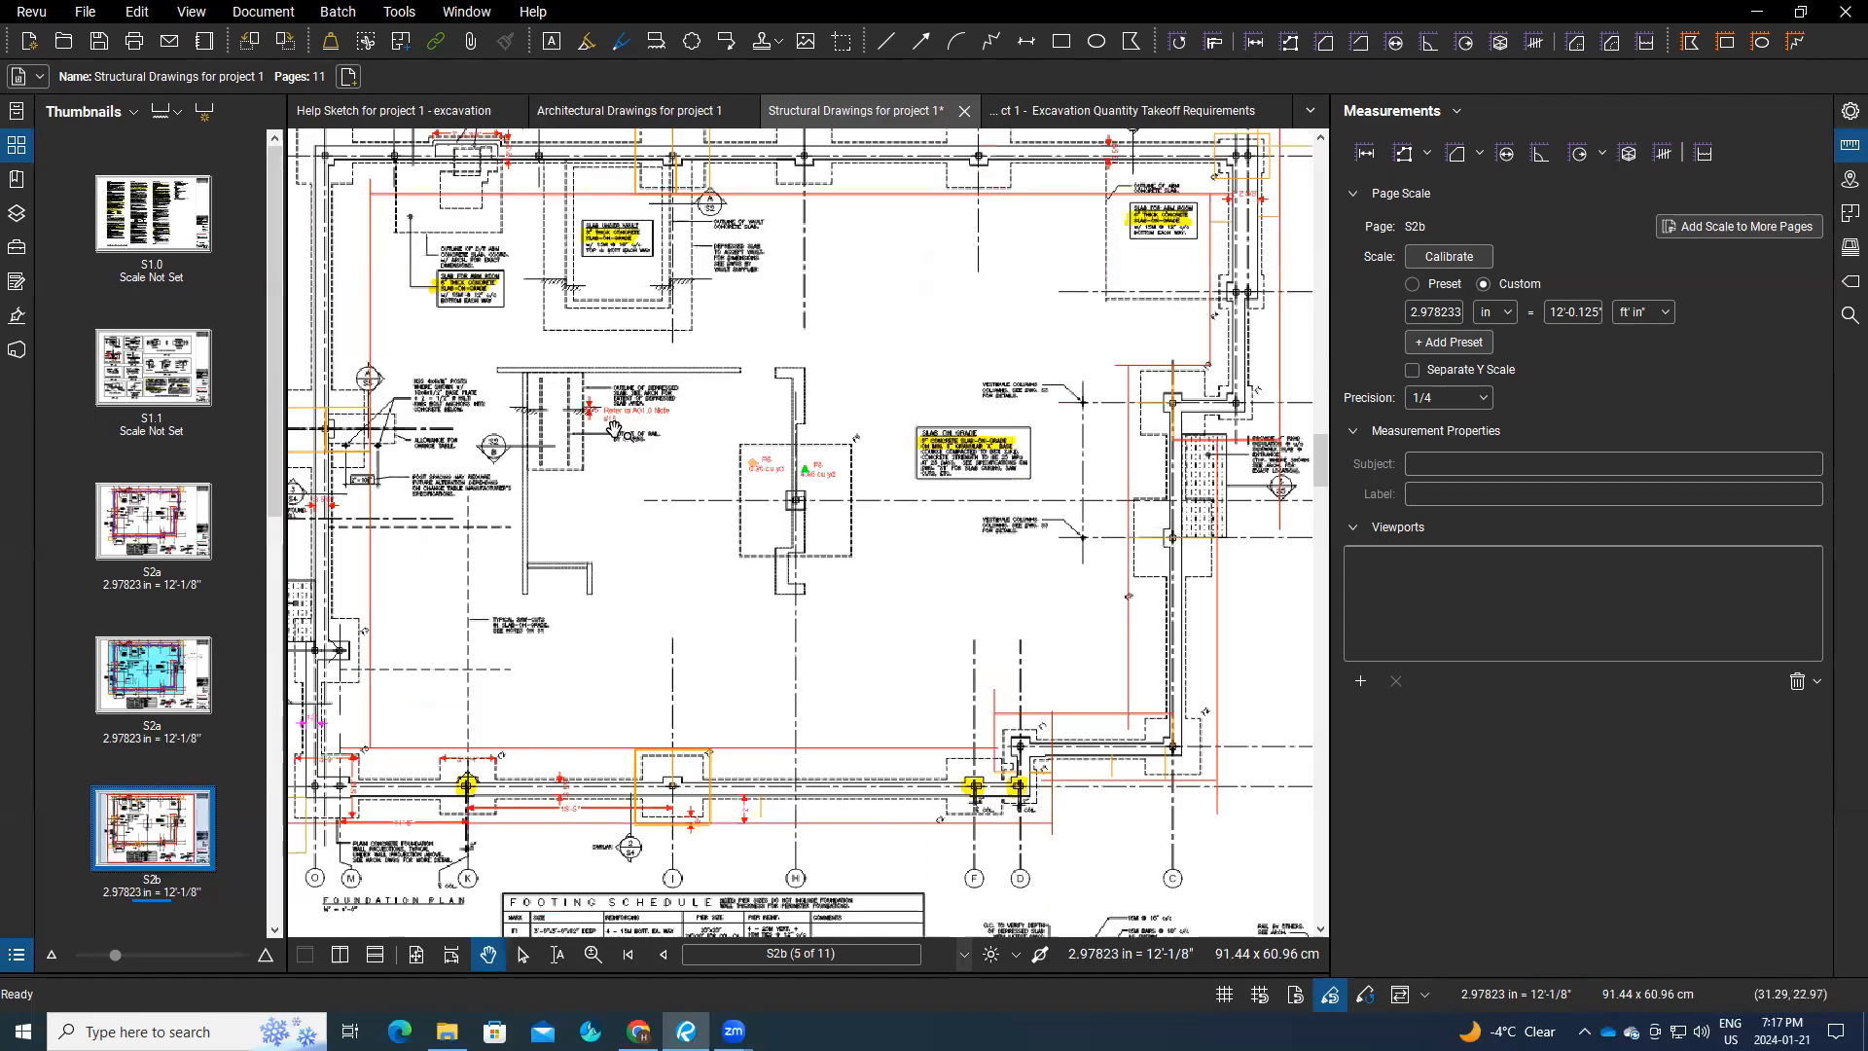
Step: Open the excavation help sketch and examine the extra hand excavation areas at the vault and depressed slab on page 3
left_click(388, 116)
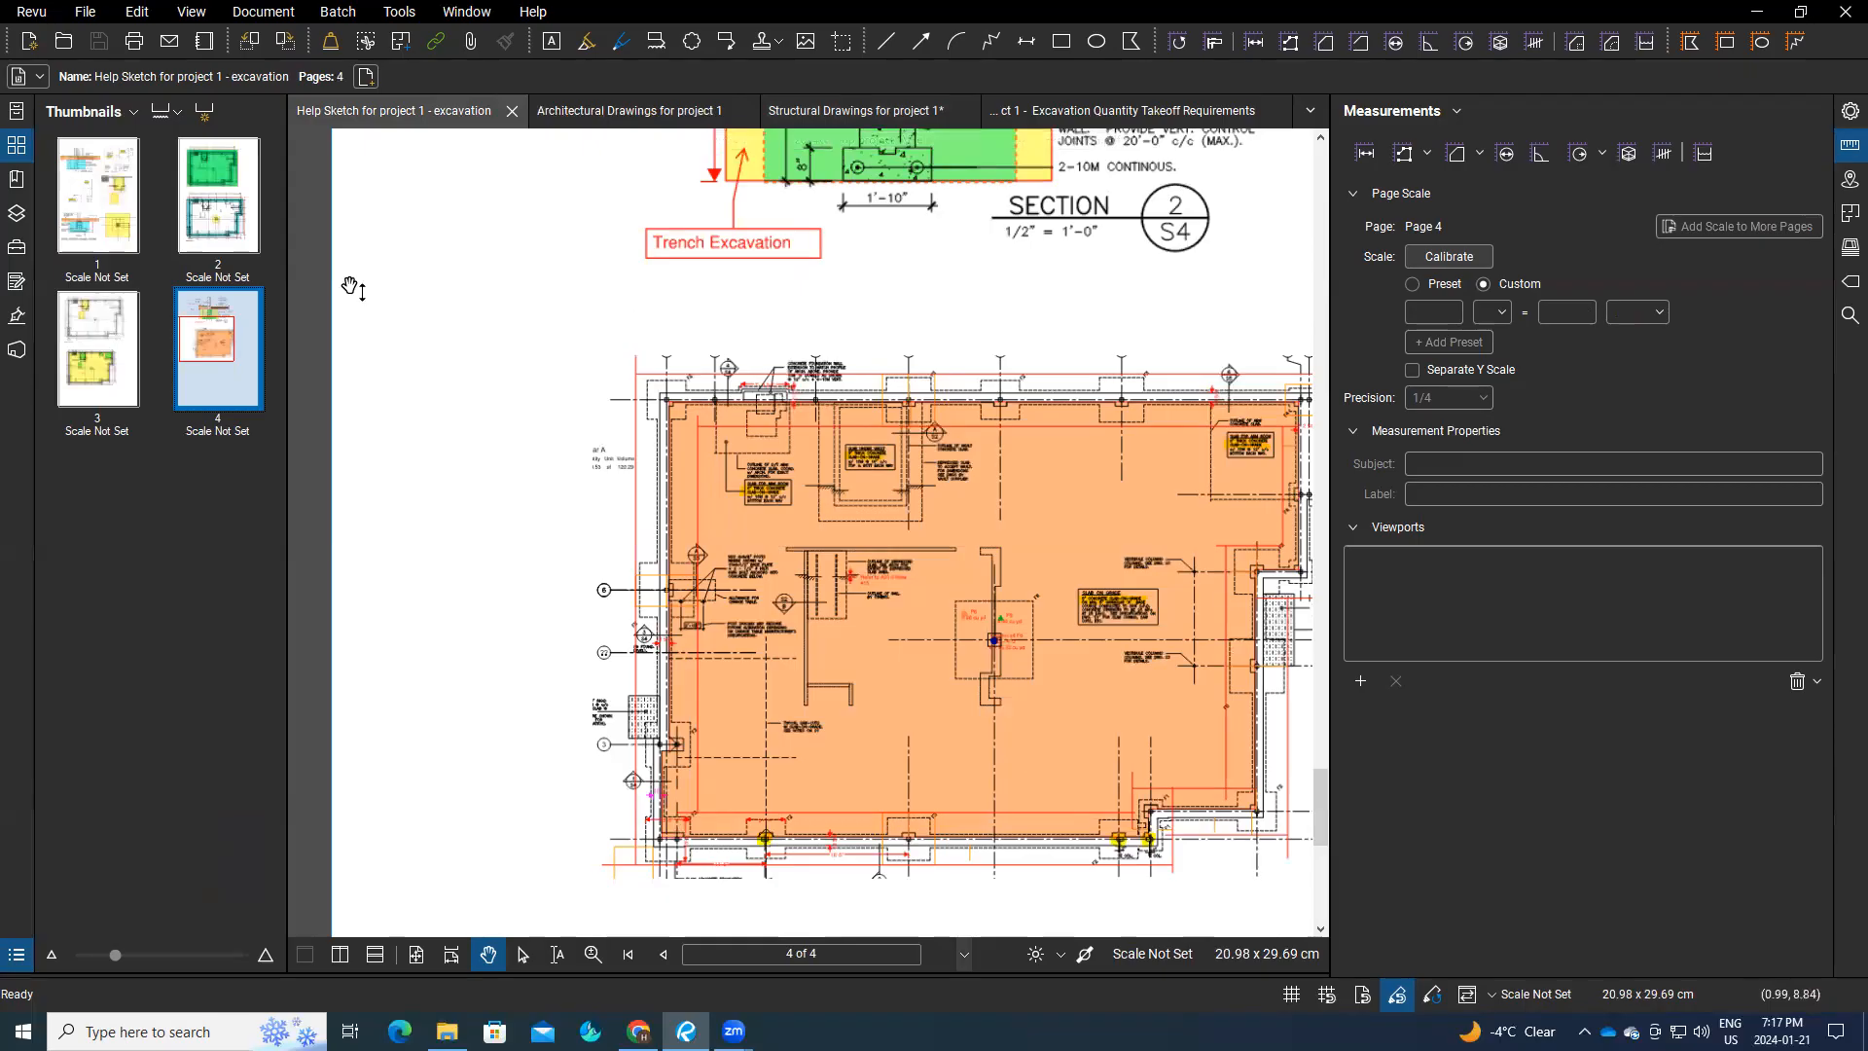
left_click(87, 326)
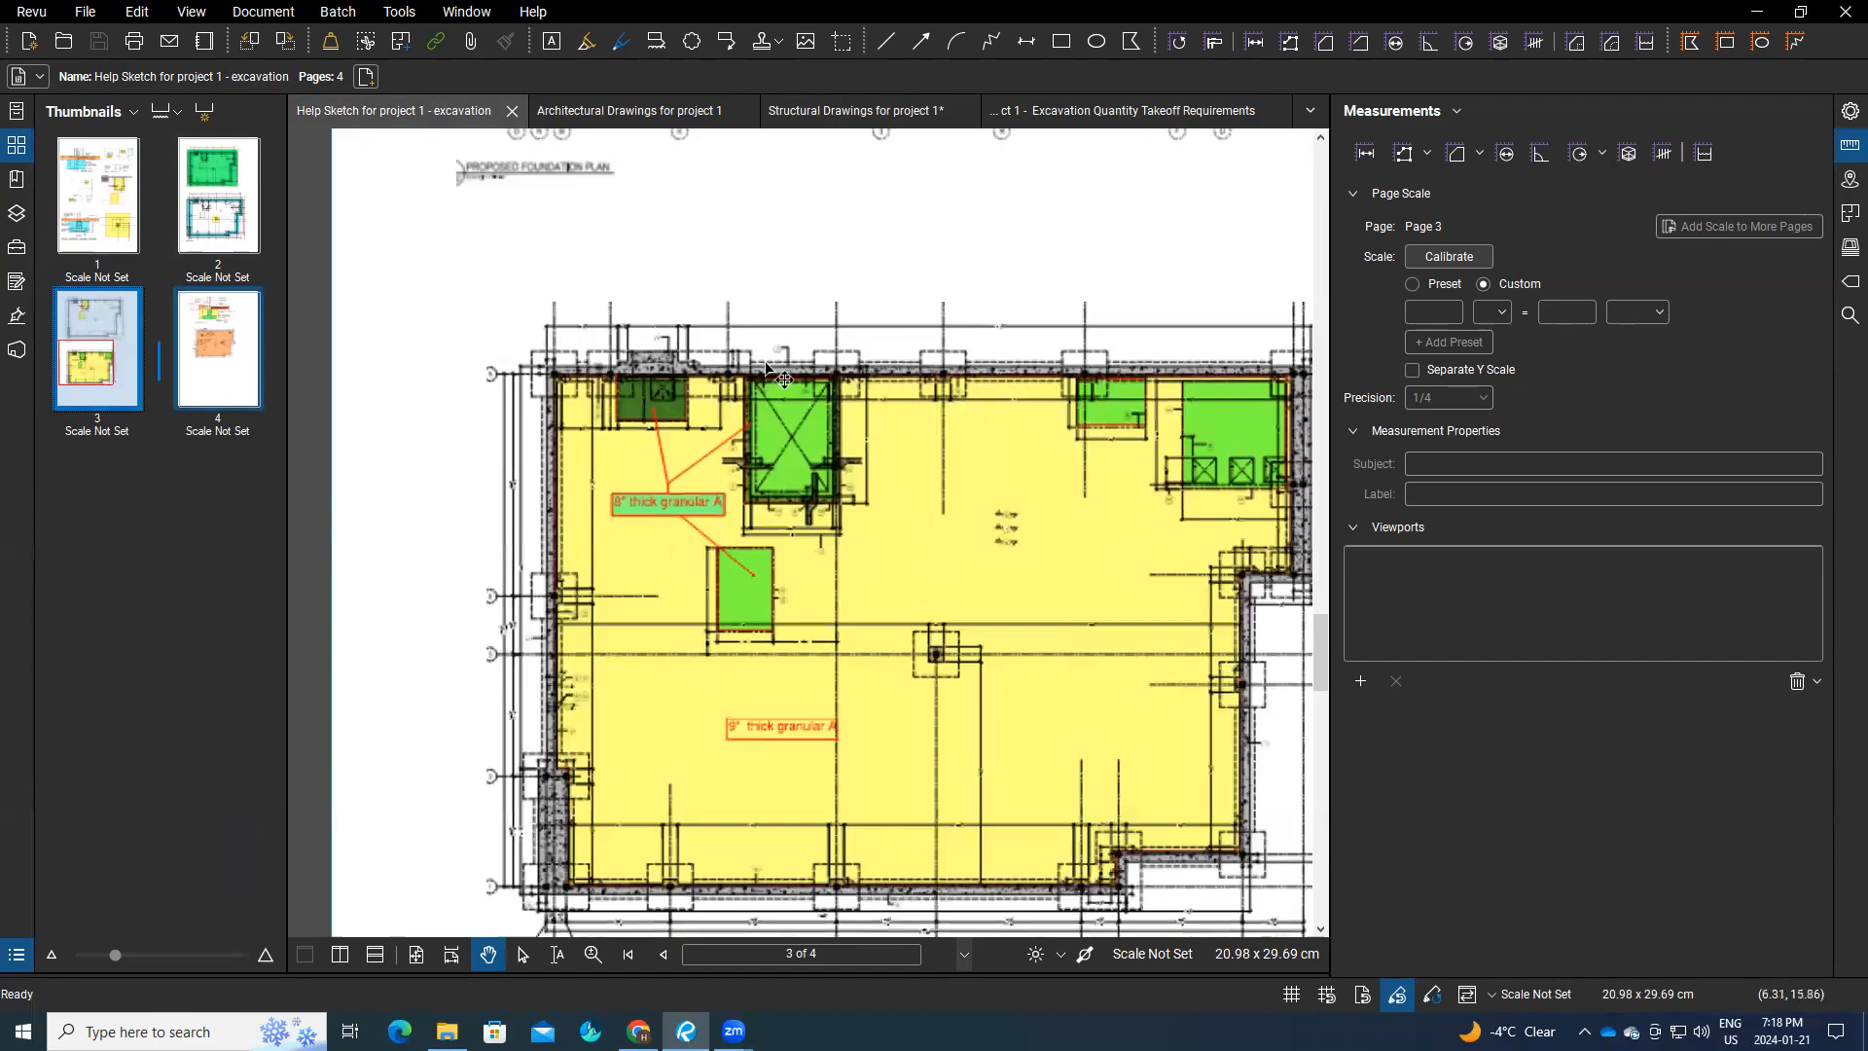
scroll(767, 516, "up", 2)
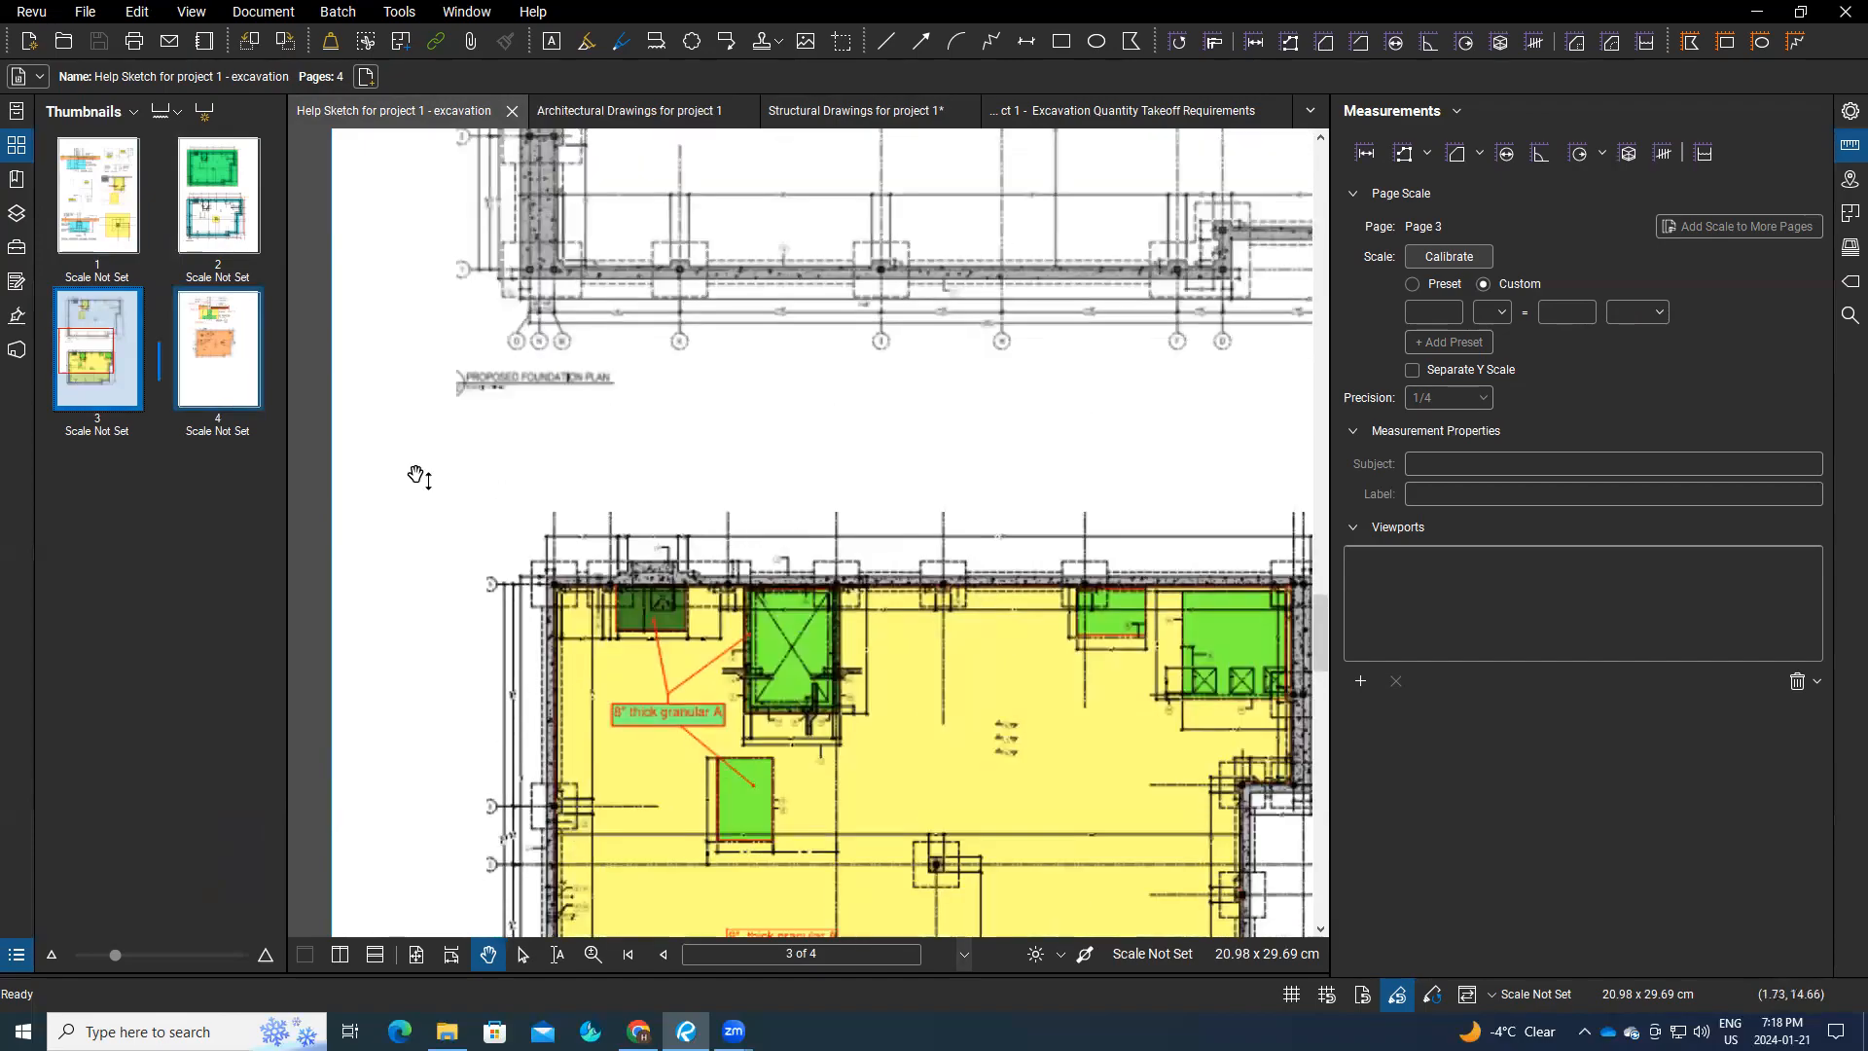
left_click(210, 238)
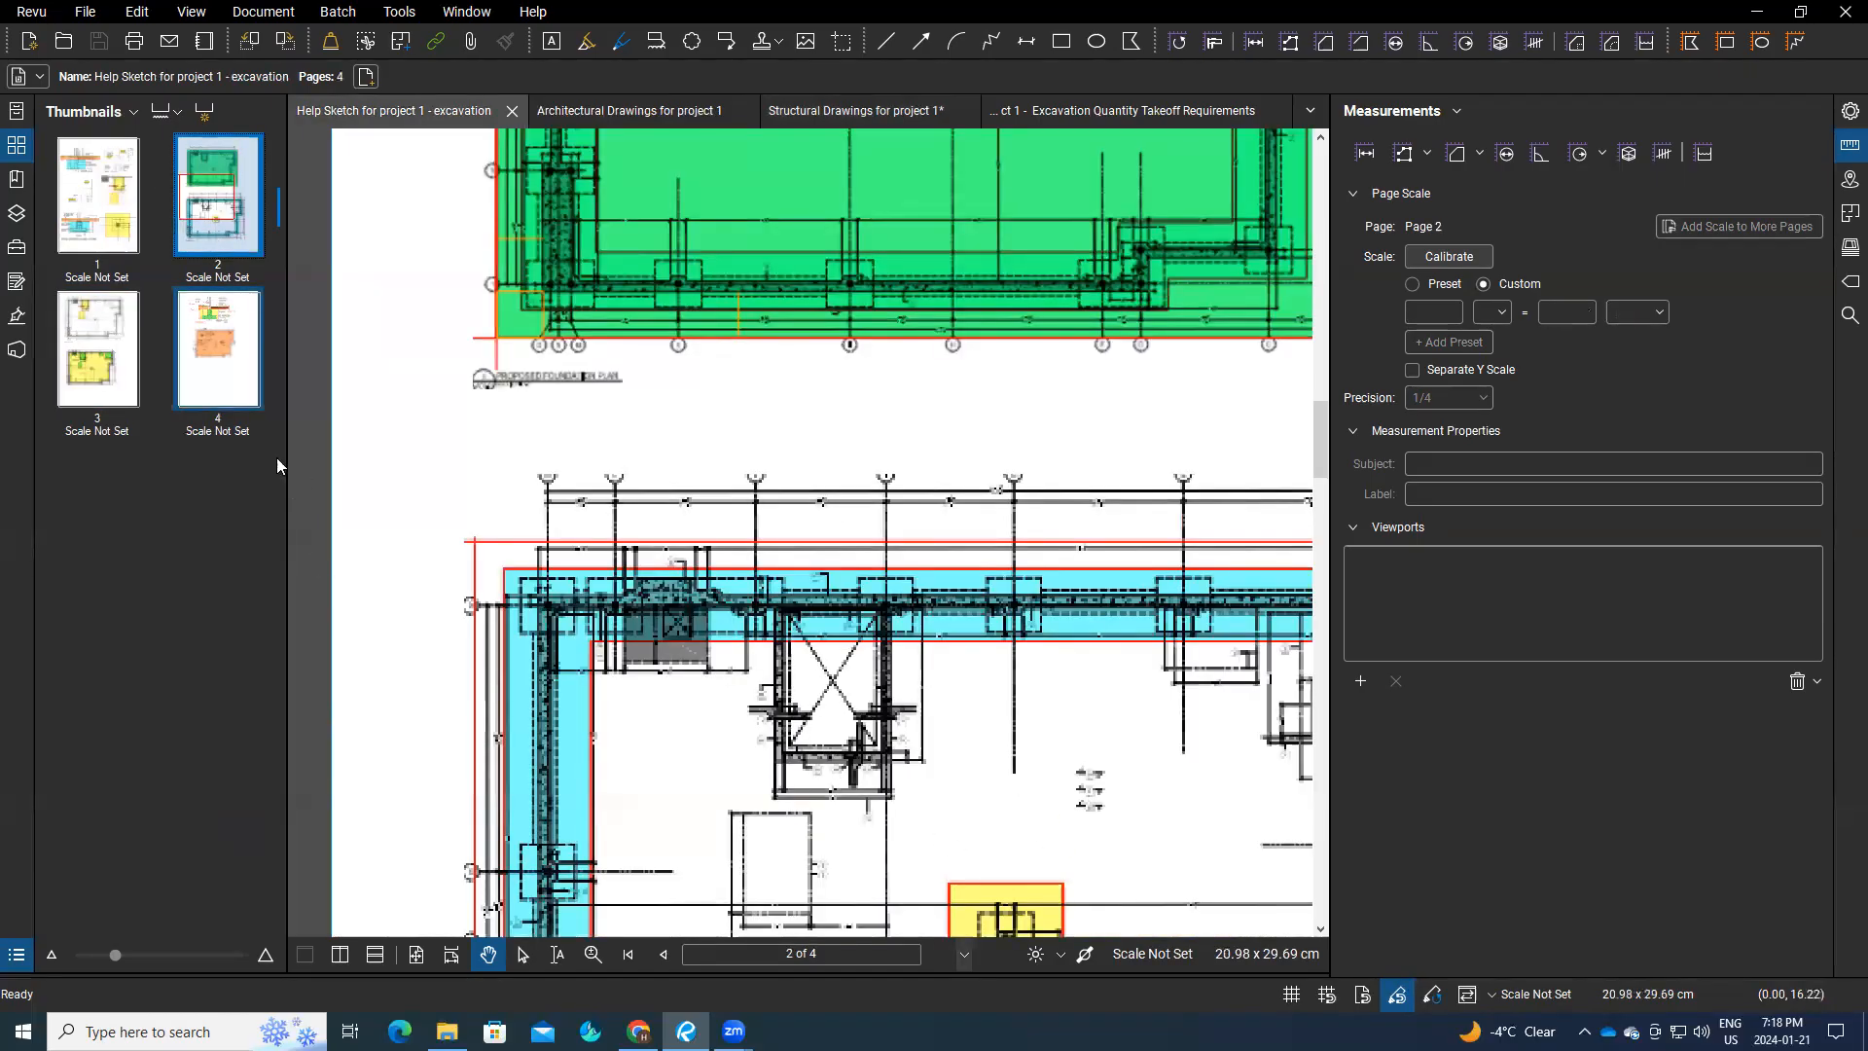
left_click(81, 334)
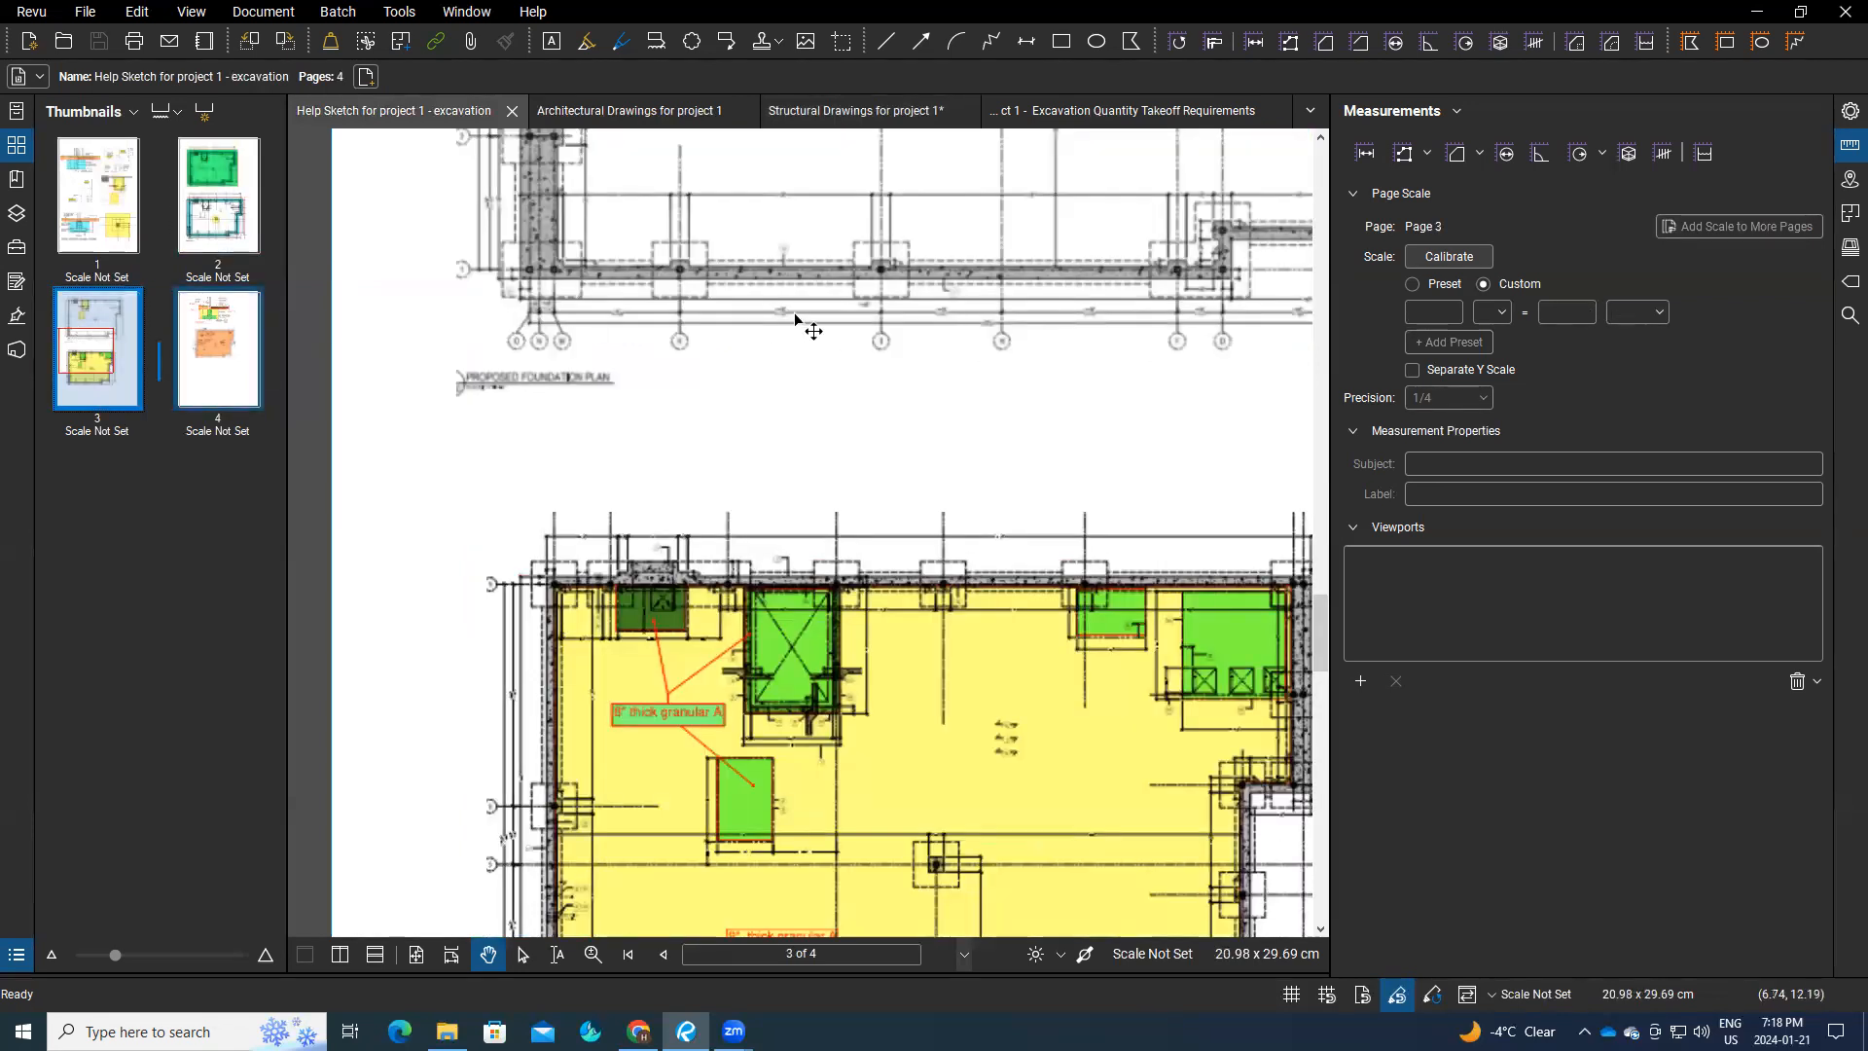
scroll(810, 333, "up", 2)
scroll(875, 404, "up", 2)
scroll(857, 392, "down", 4)
scroll(858, 397, "up", 2)
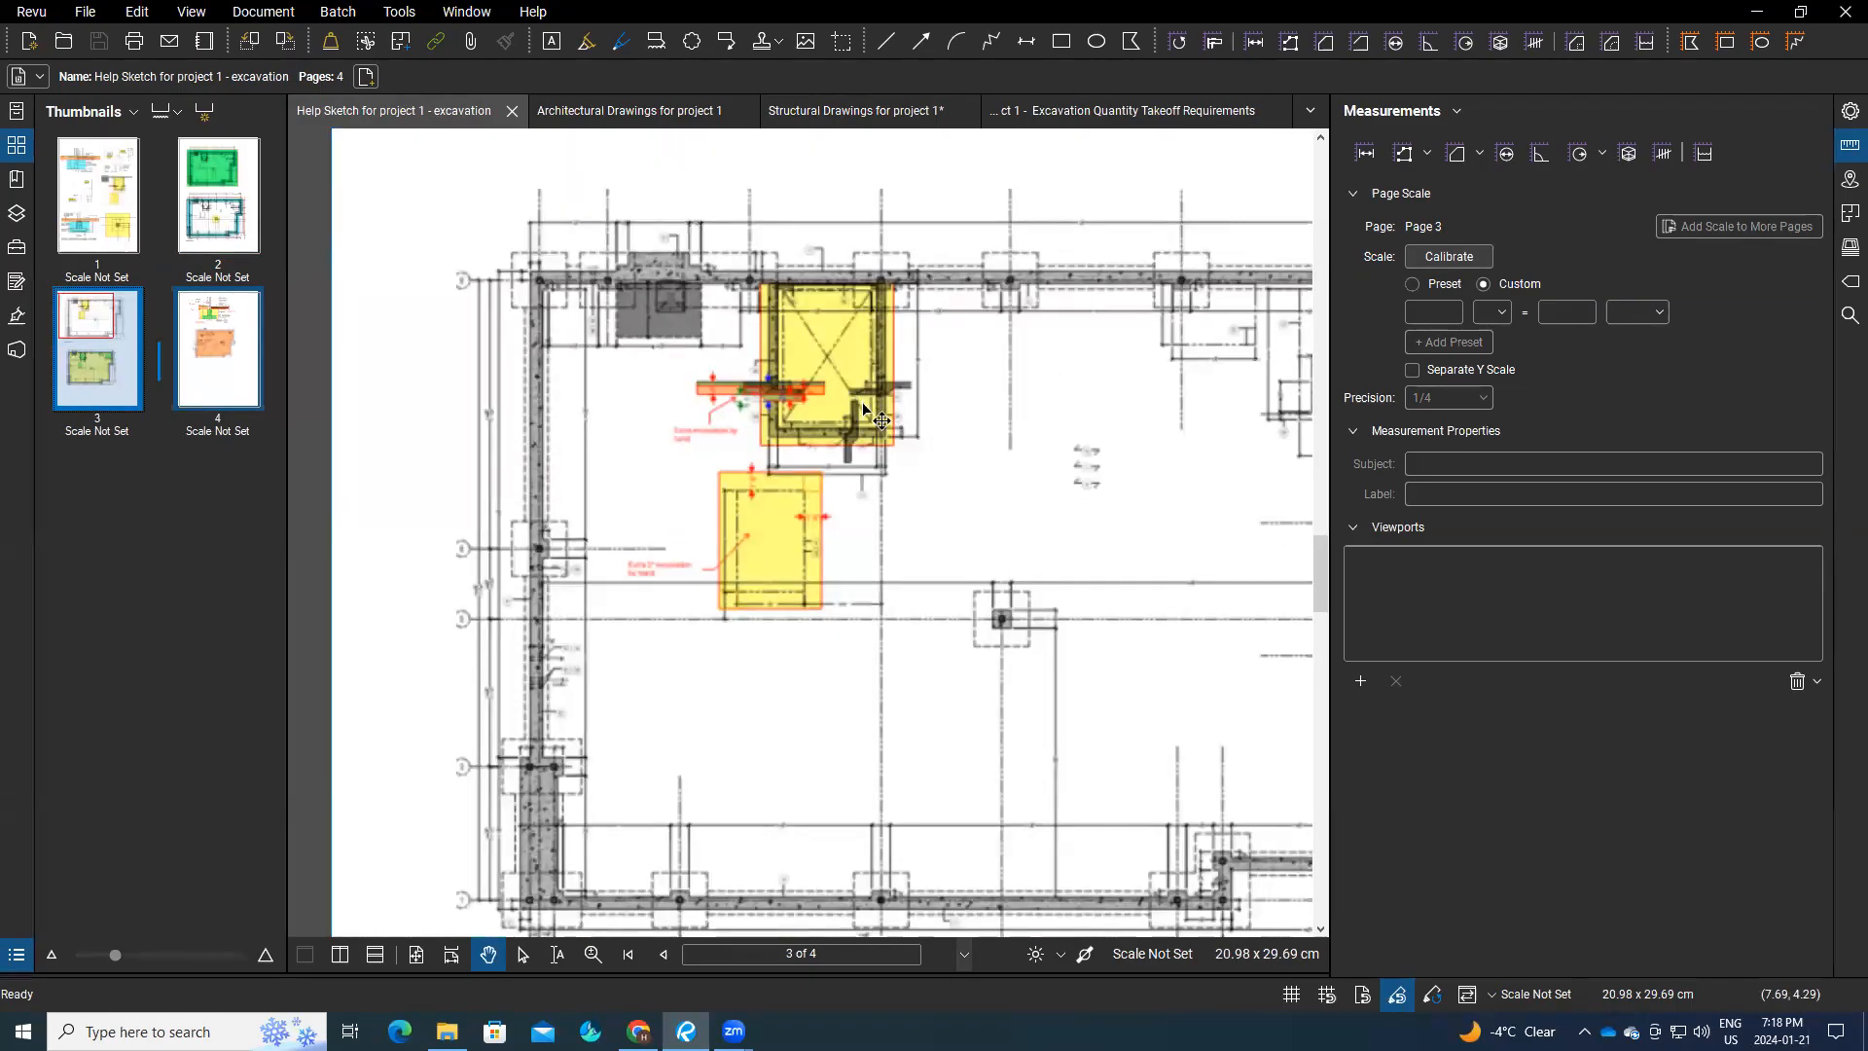
scroll(862, 403, "up", 2)
scroll(863, 405, "down", 1)
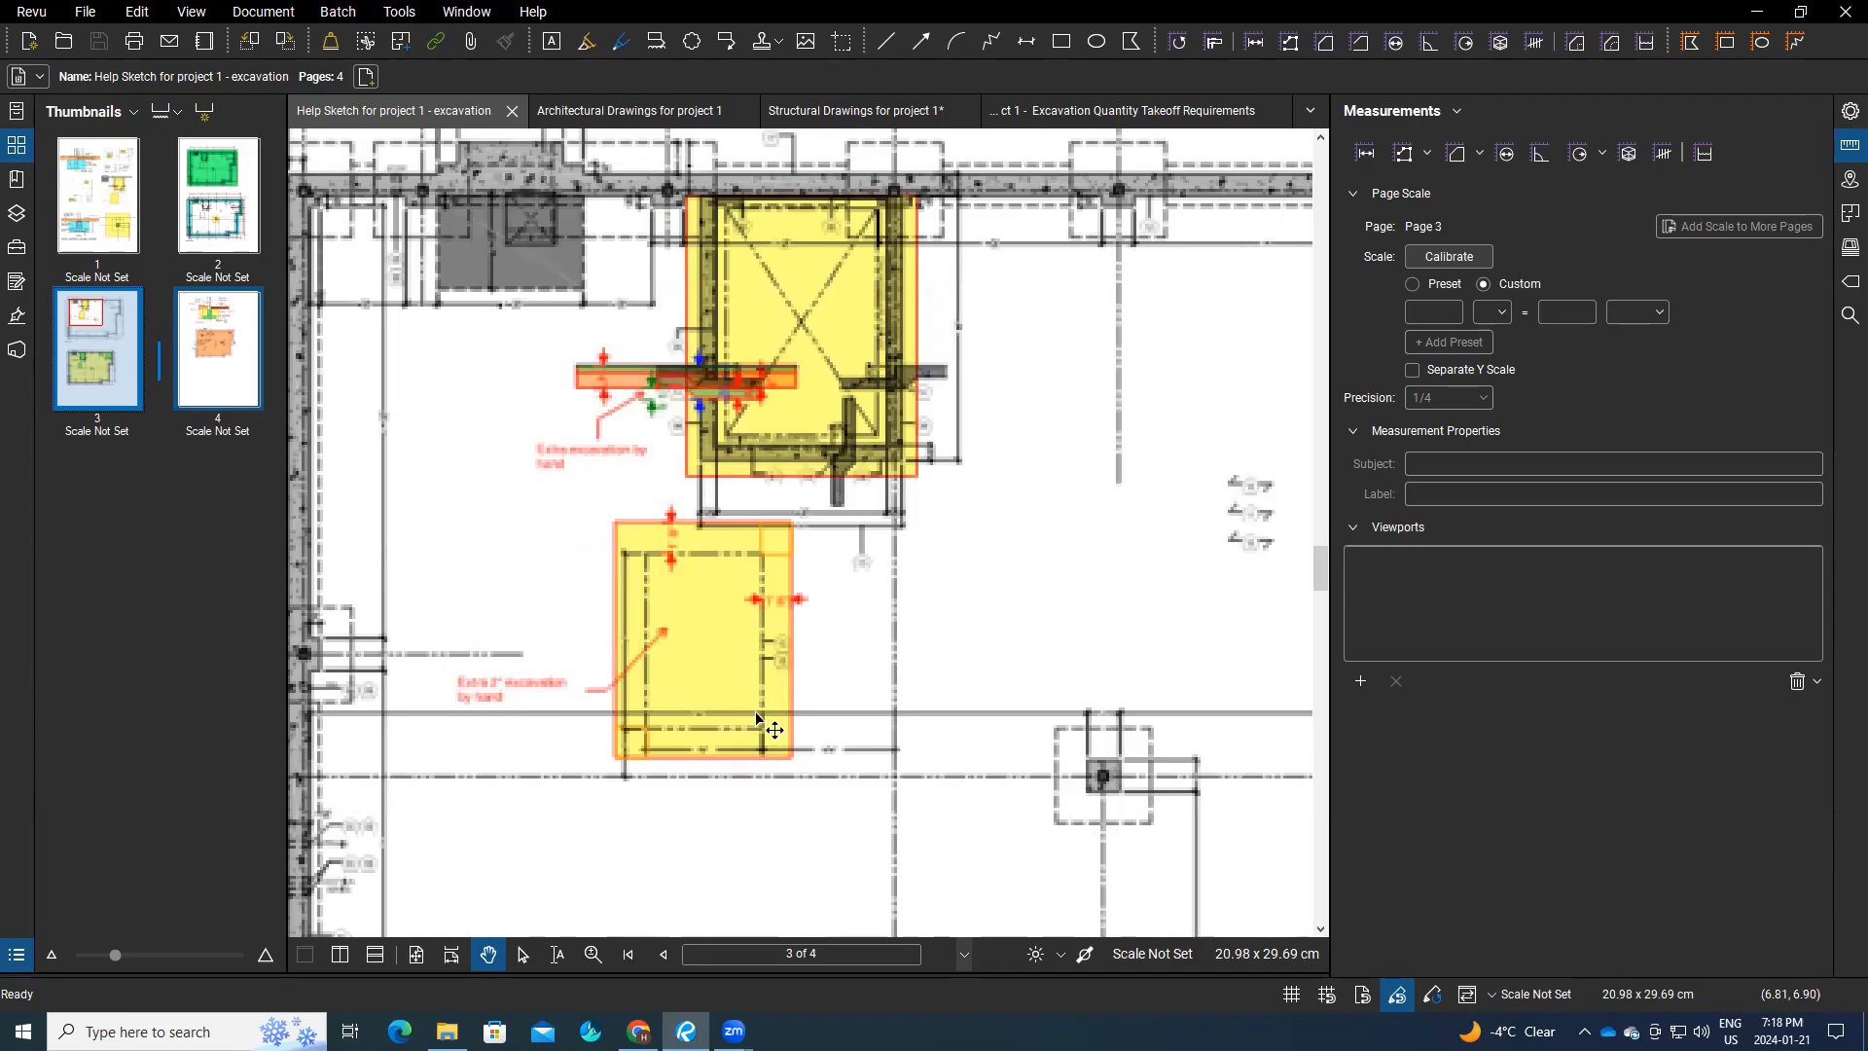
Step: Open page 4 of the architectural drawings and examine the two areas labelled Extra slab excavation by hand
left_click(623, 109)
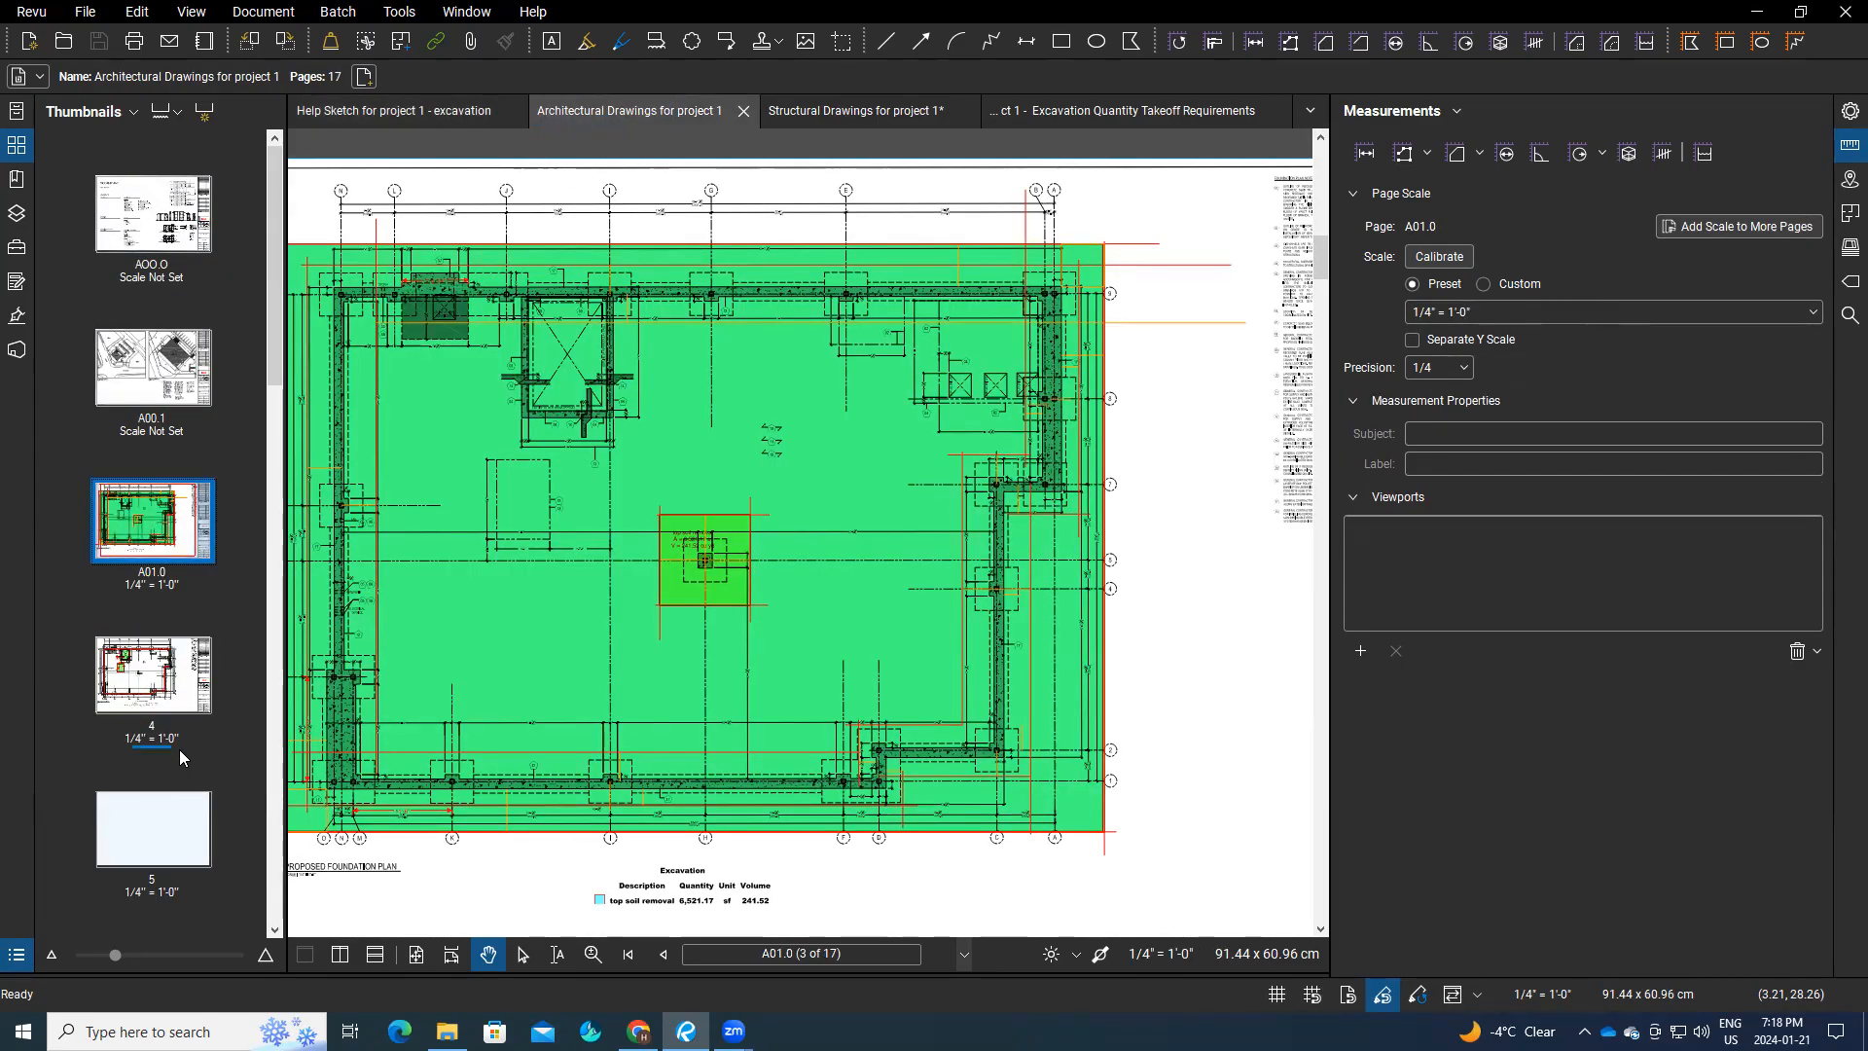
left_click(154, 684)
scroll(646, 458, "up", 4)
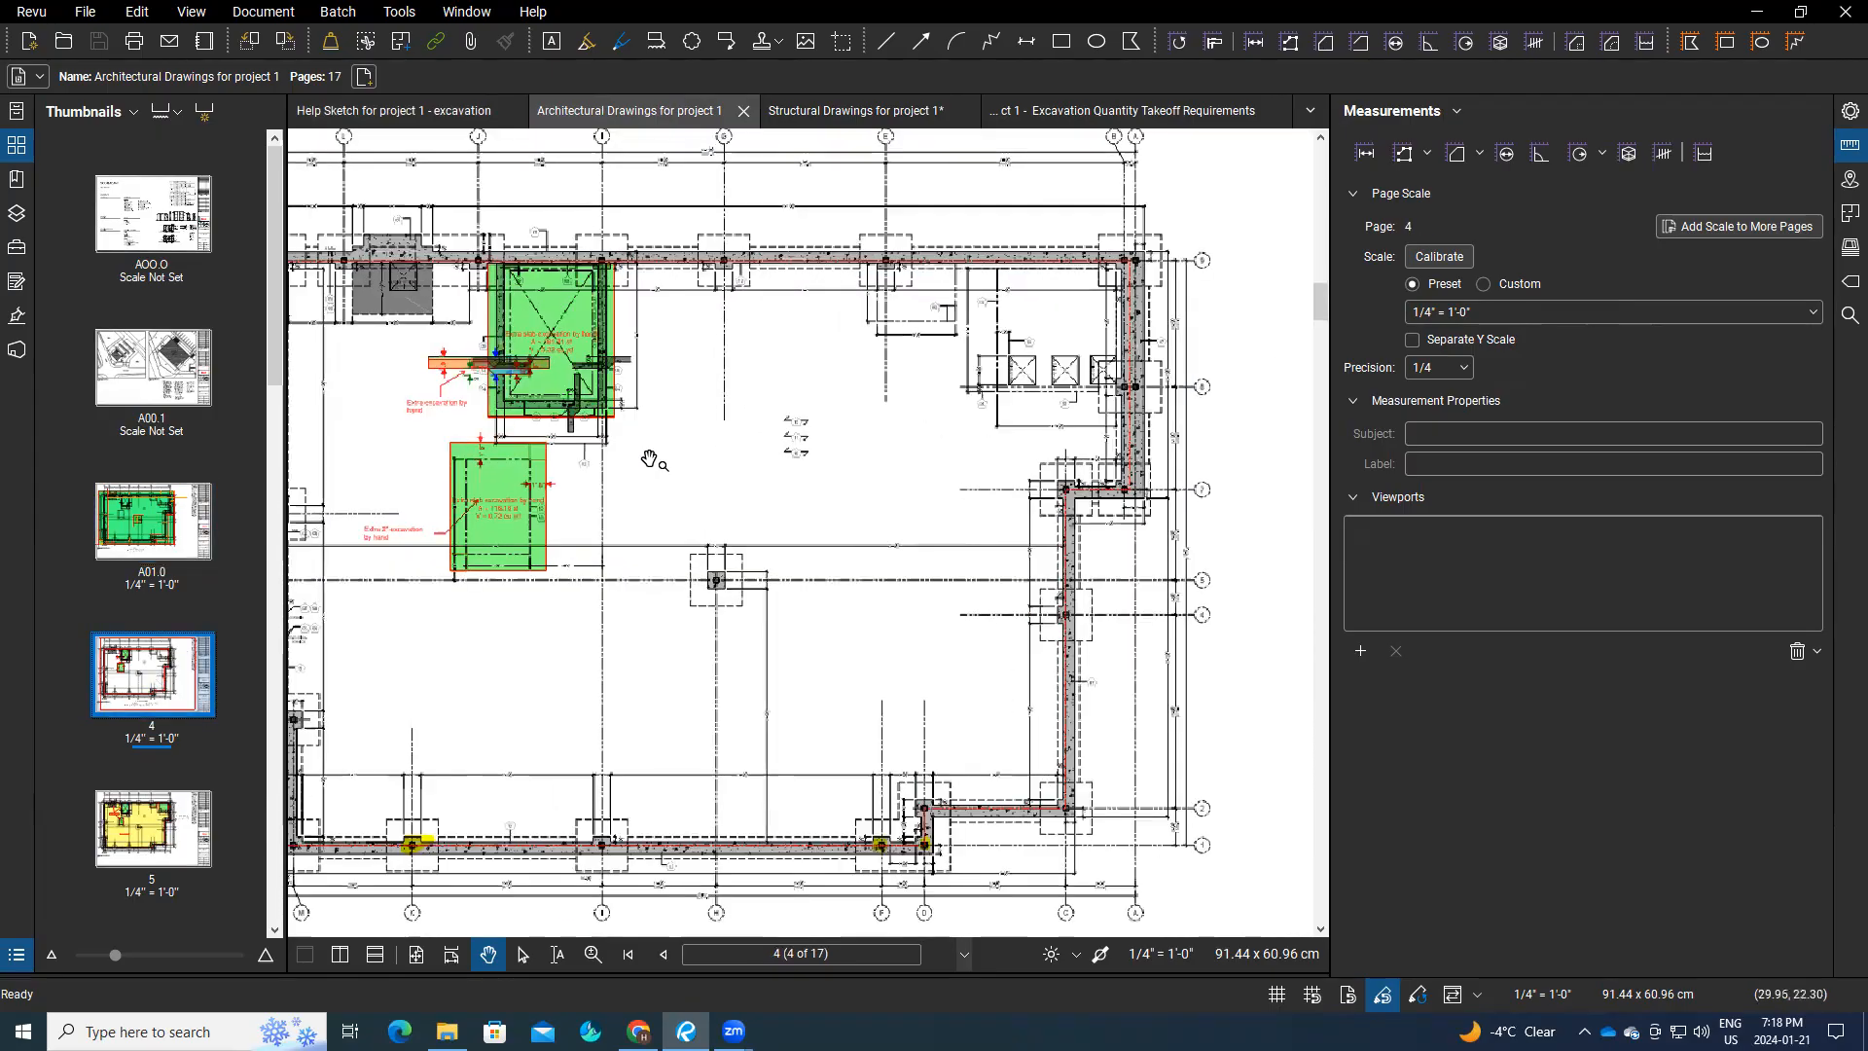
scroll(890, 571, "up", 2)
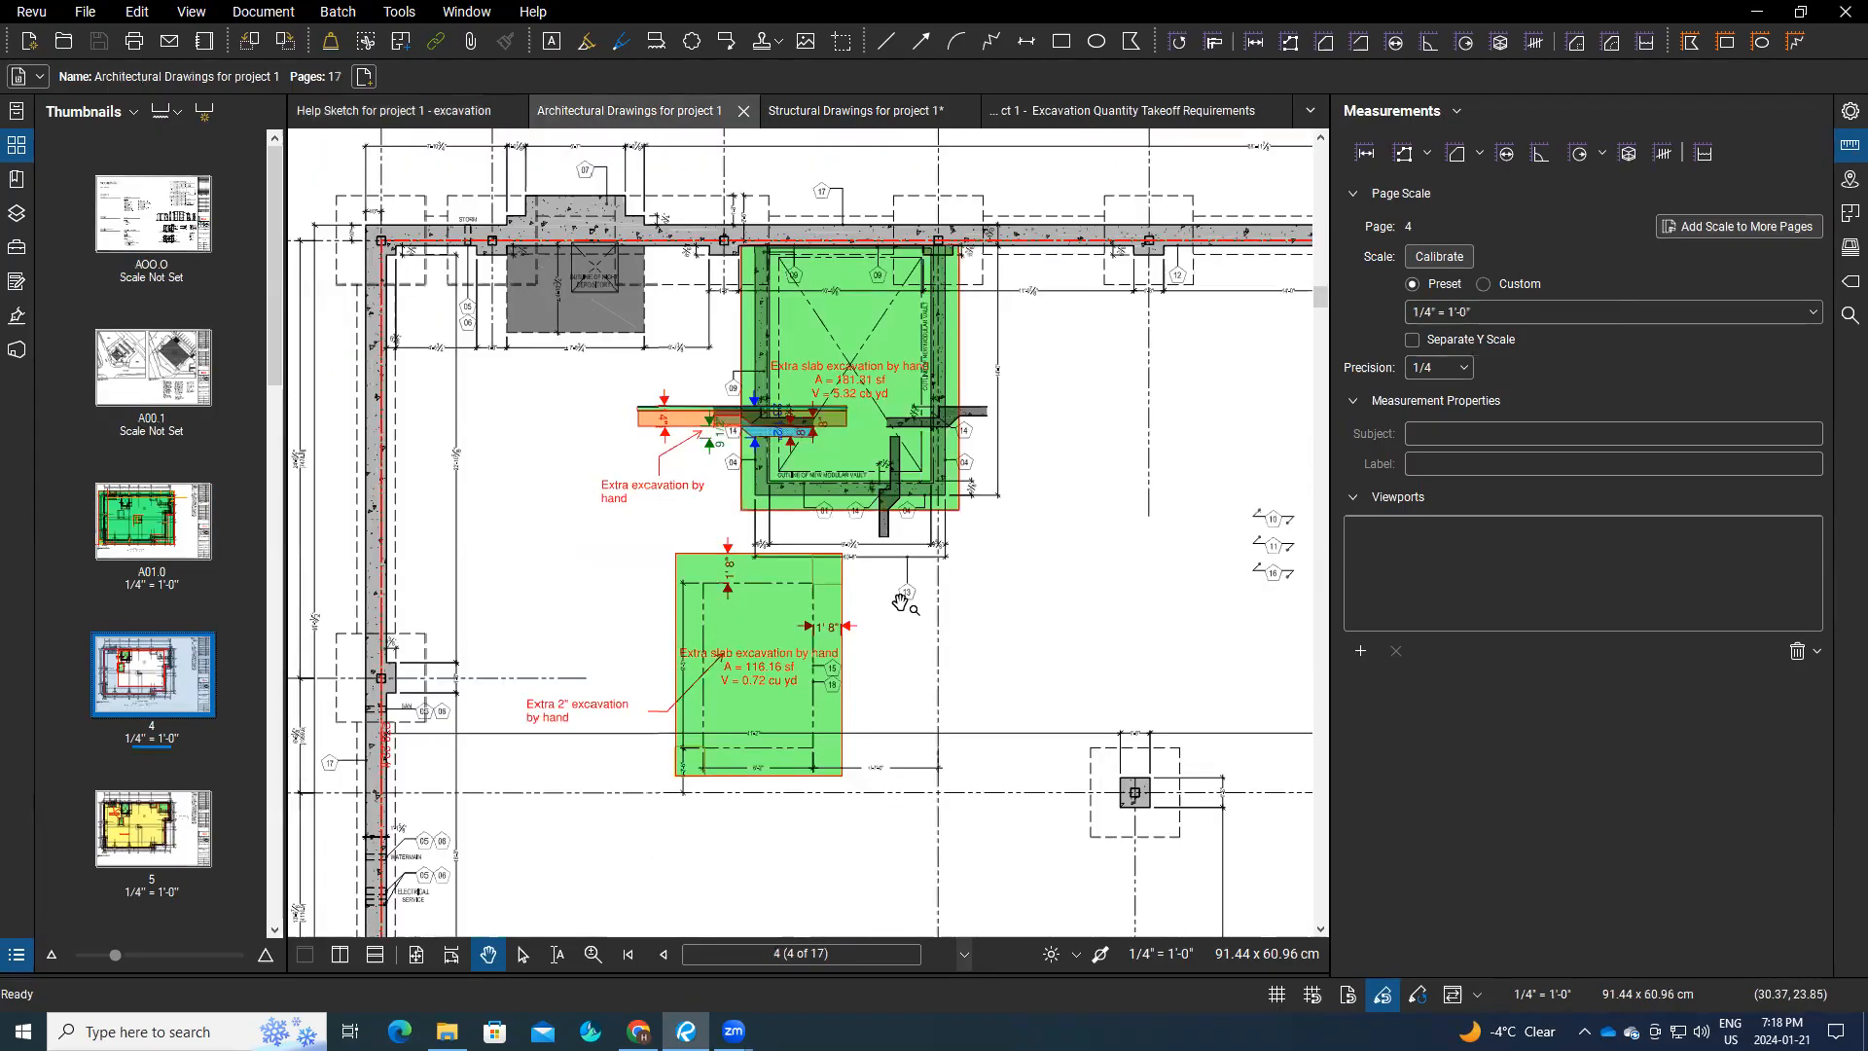
scroll(896, 611, "up", 2)
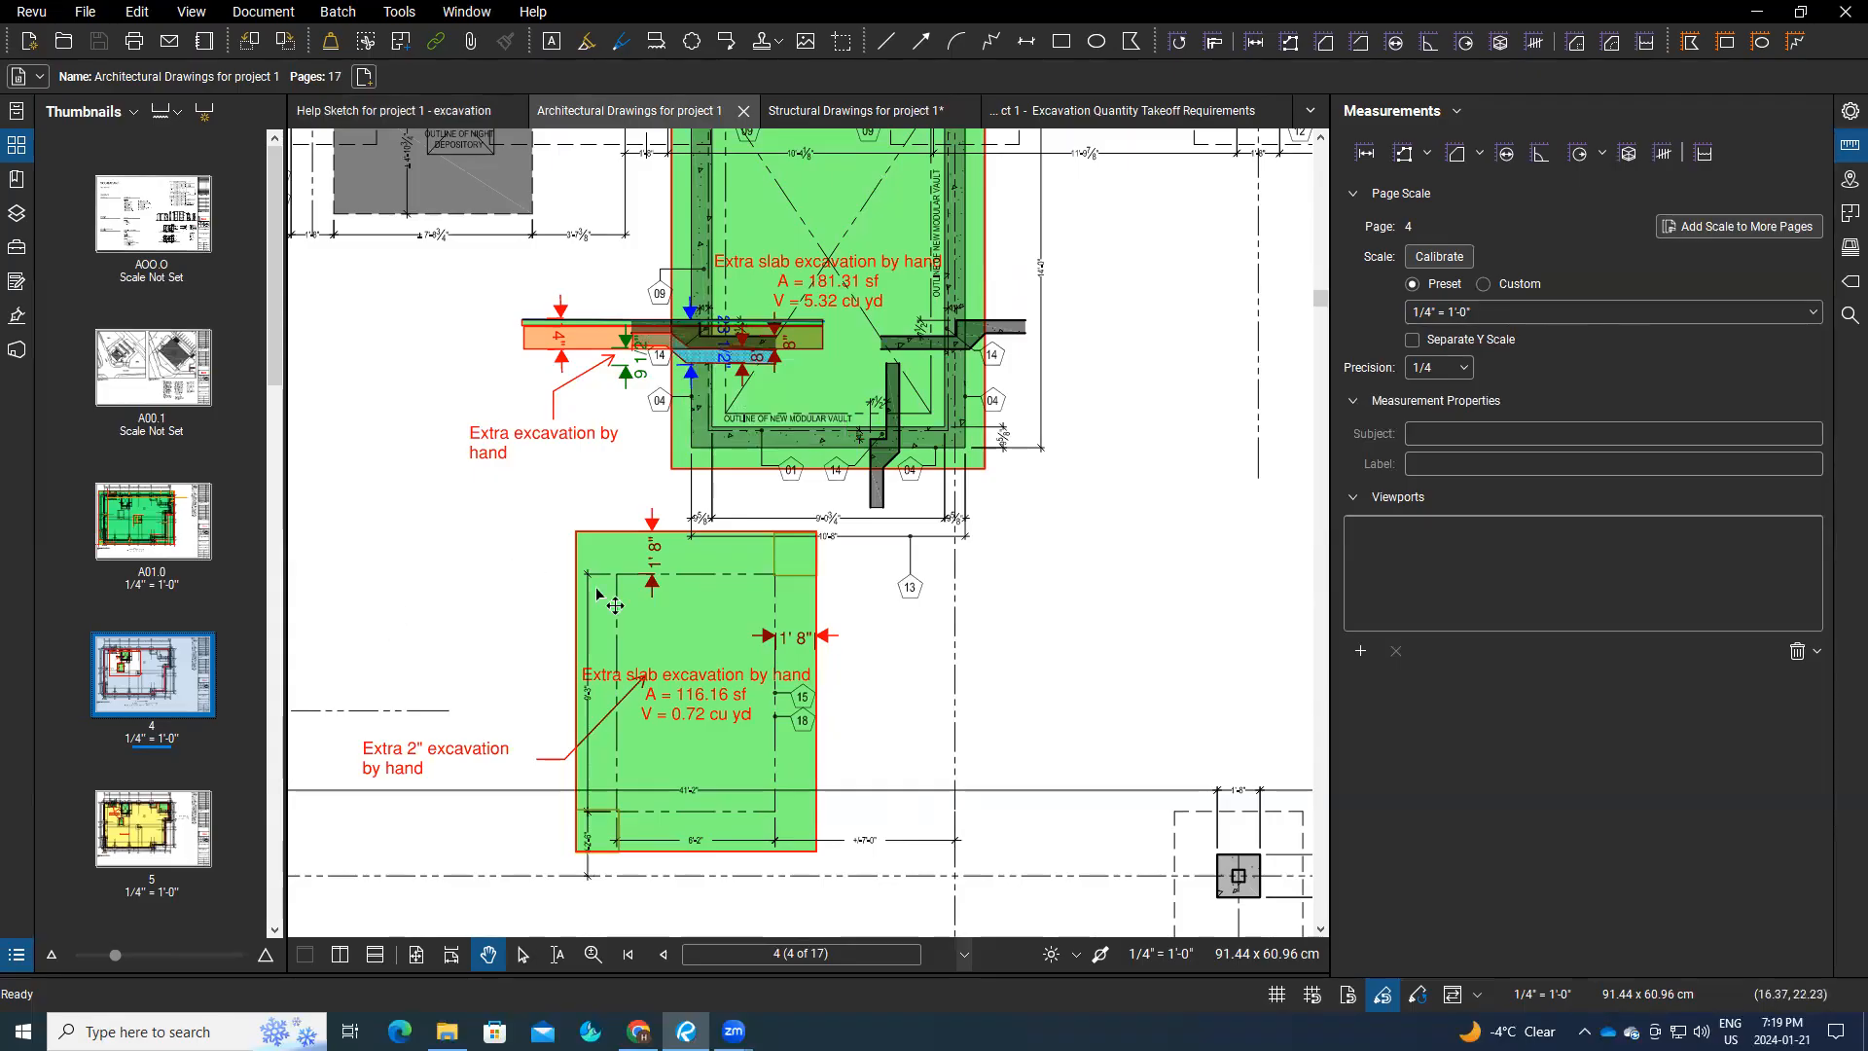
scroll(790, 580, "down", 2)
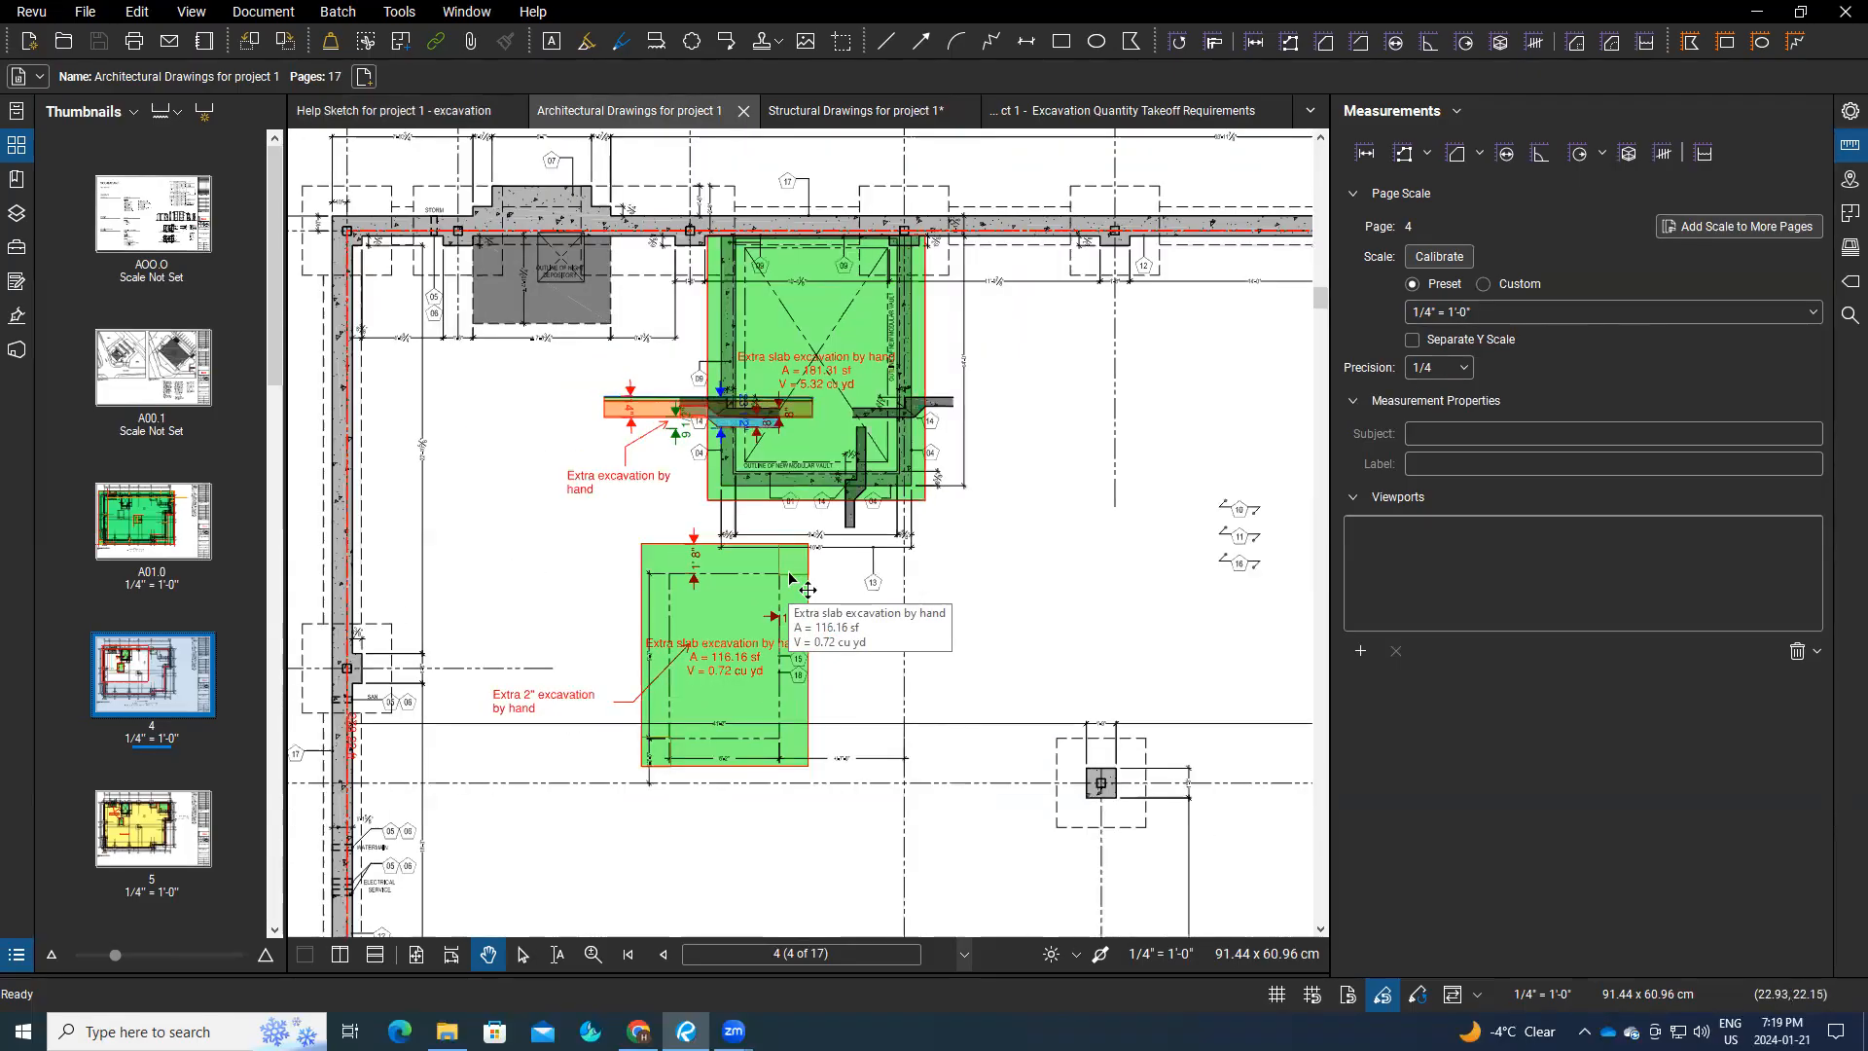
Step: Hide the caption of the extra slab excavation area around the modular vault
left_click(842, 392)
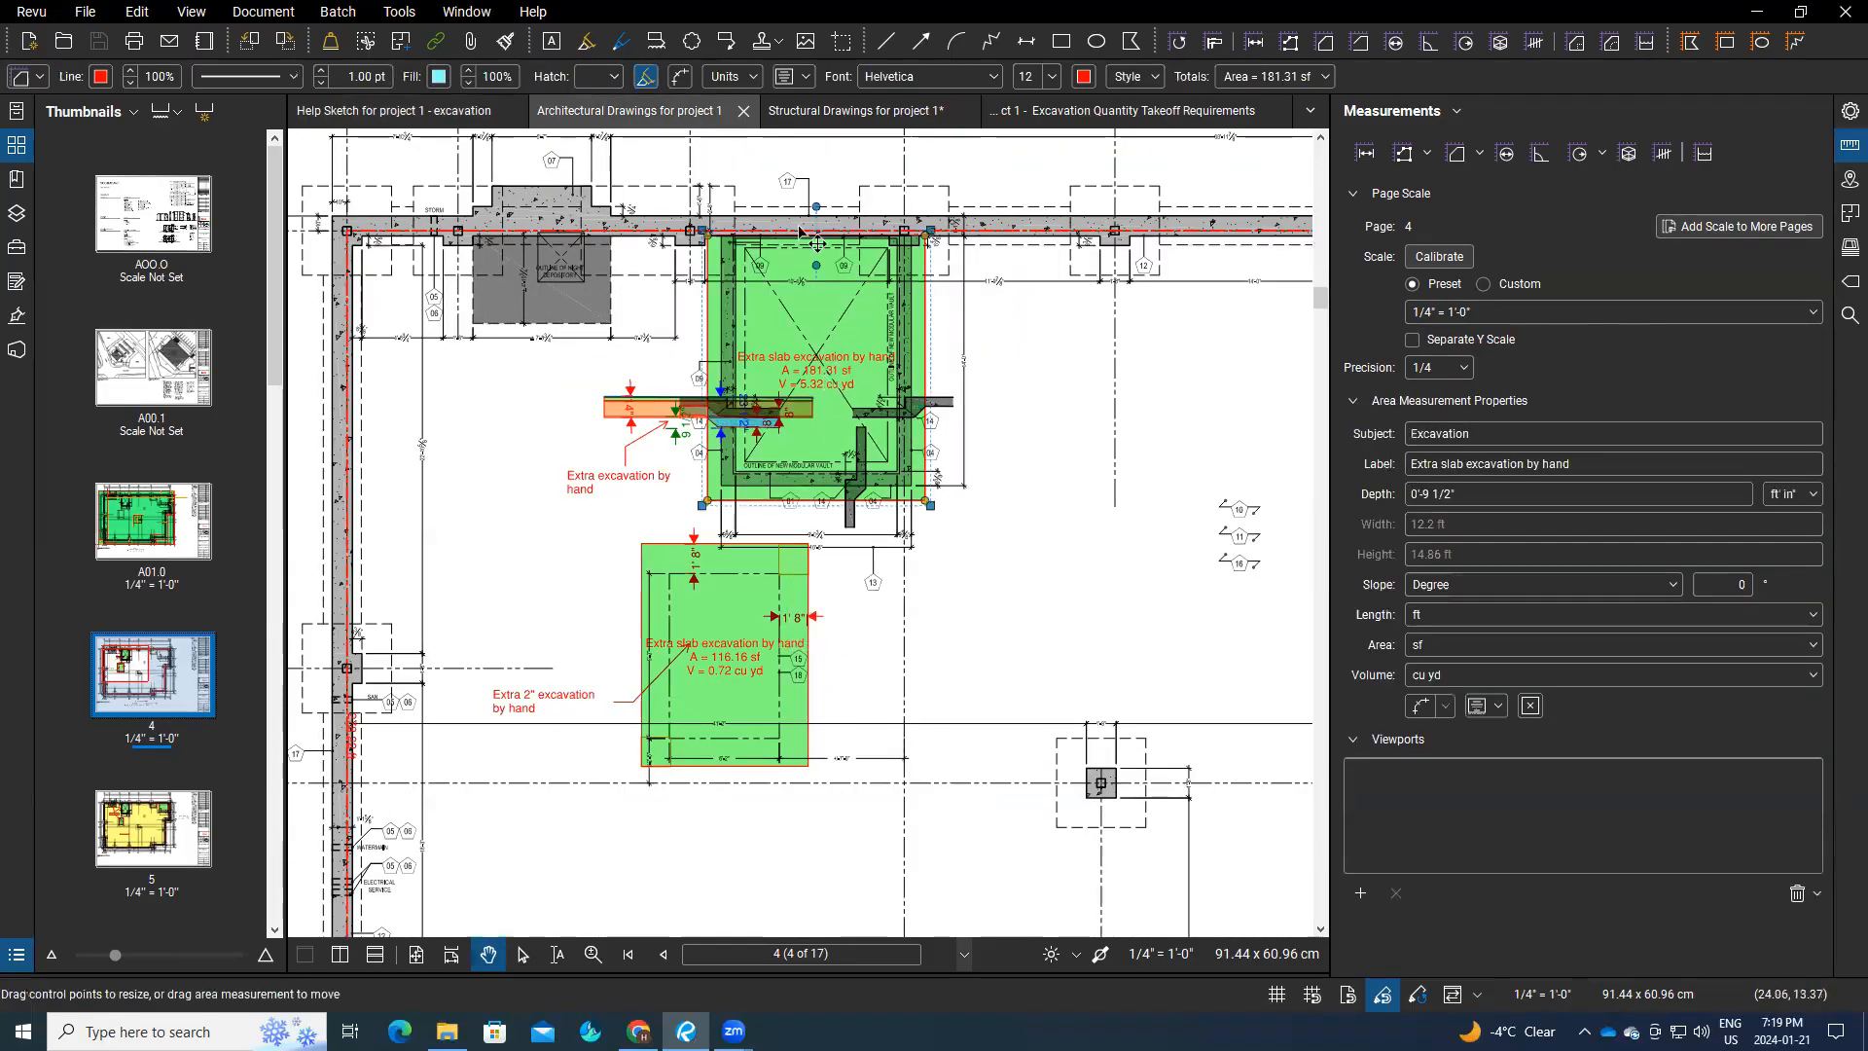
left_click(806, 78)
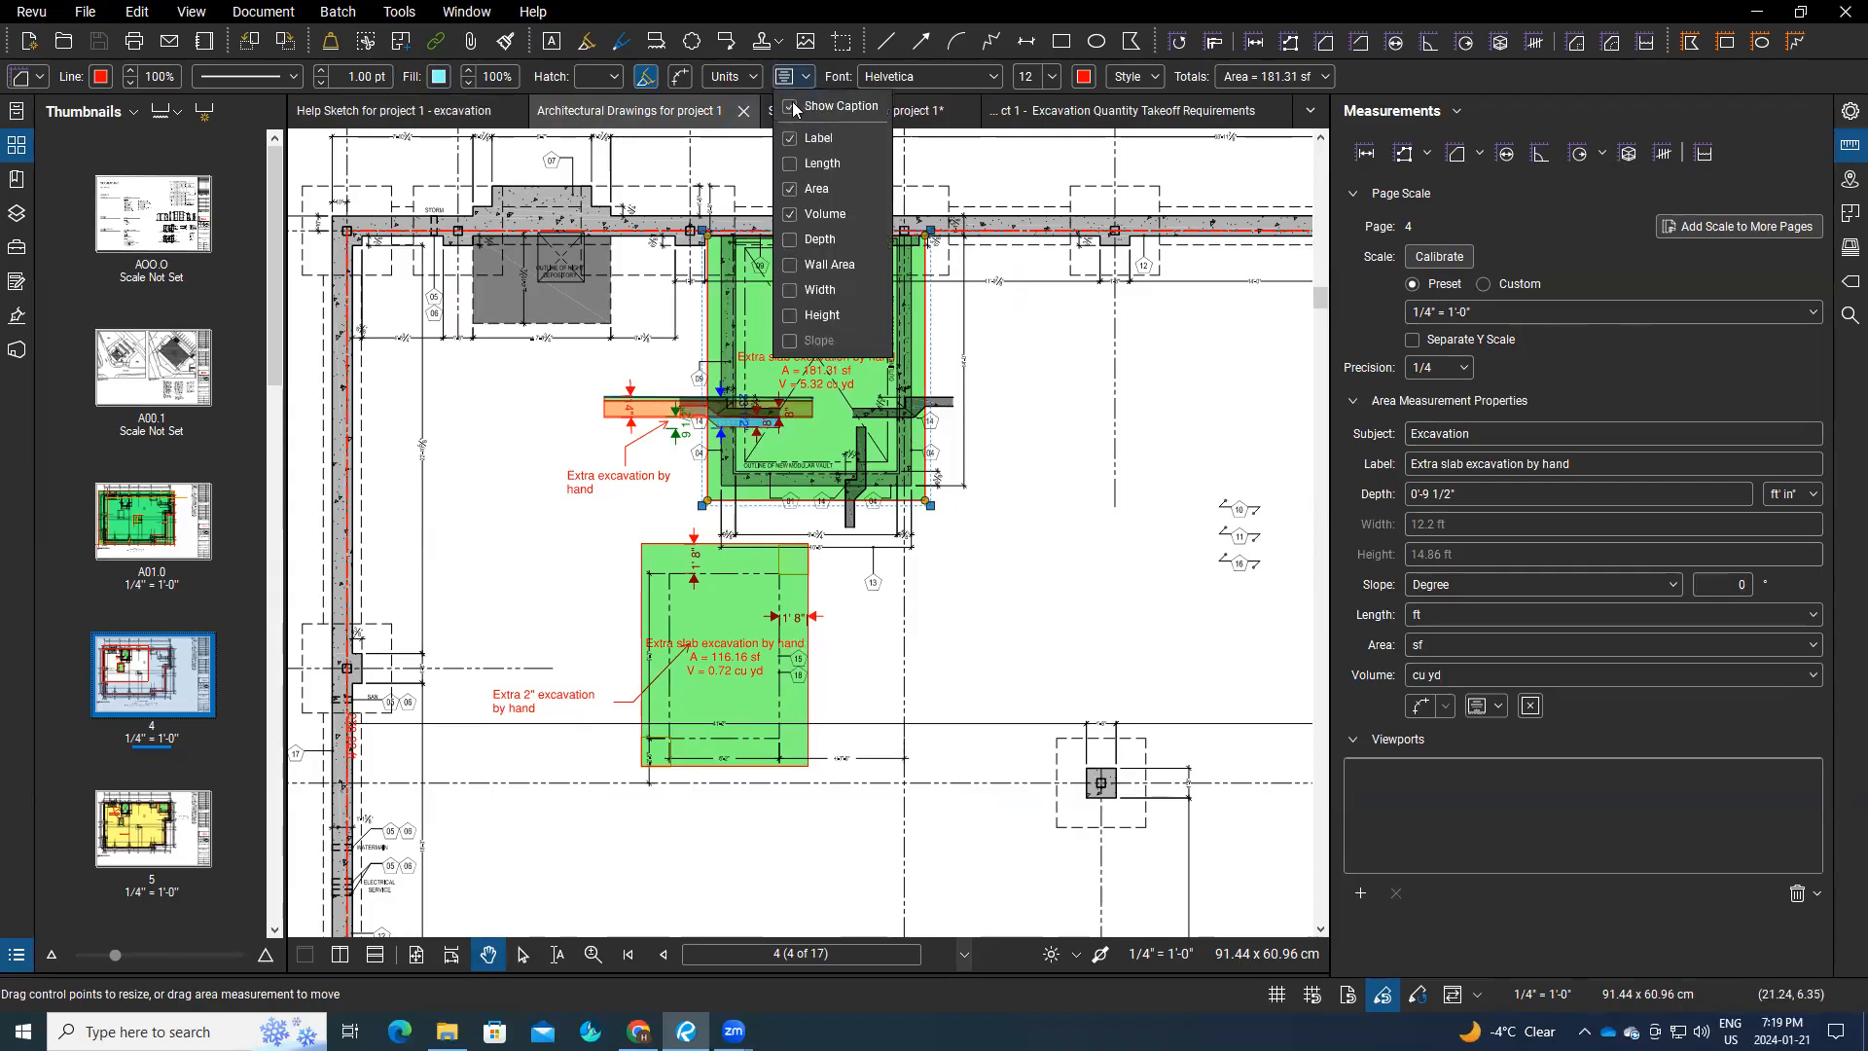
left_click(790, 107)
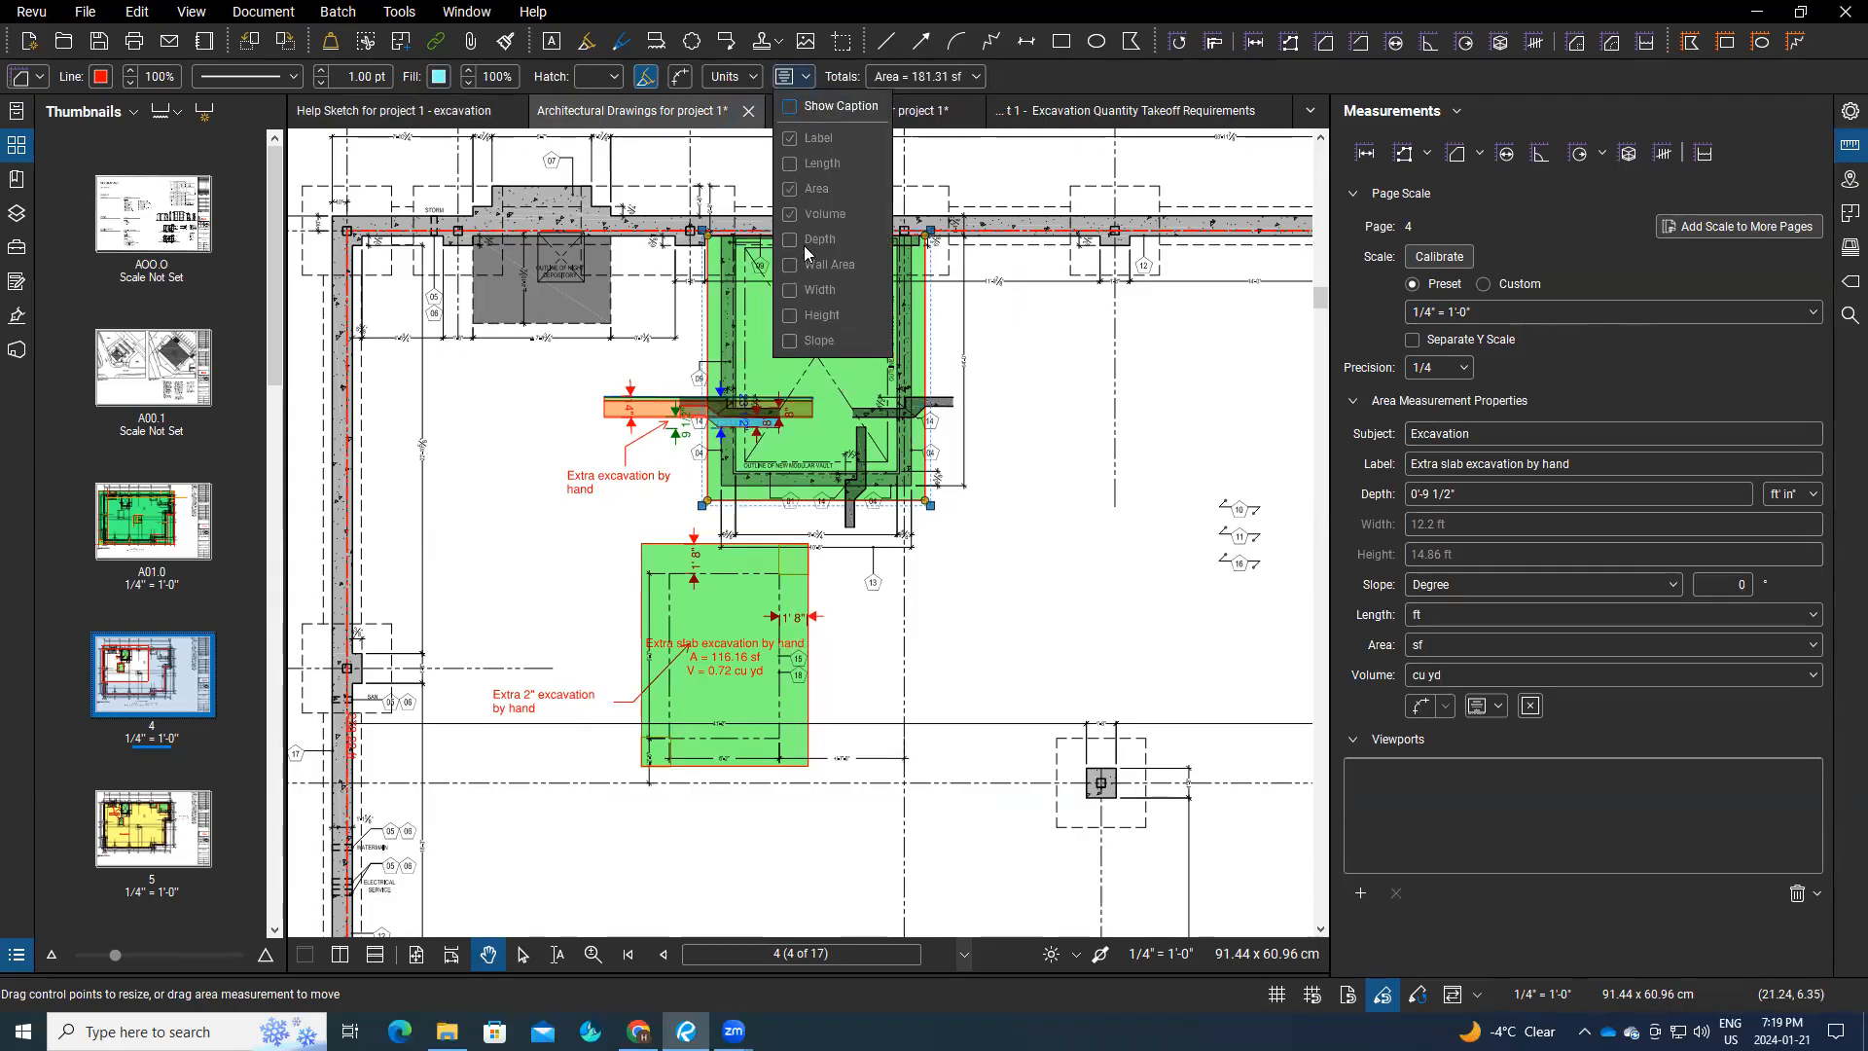
left_click(776, 76)
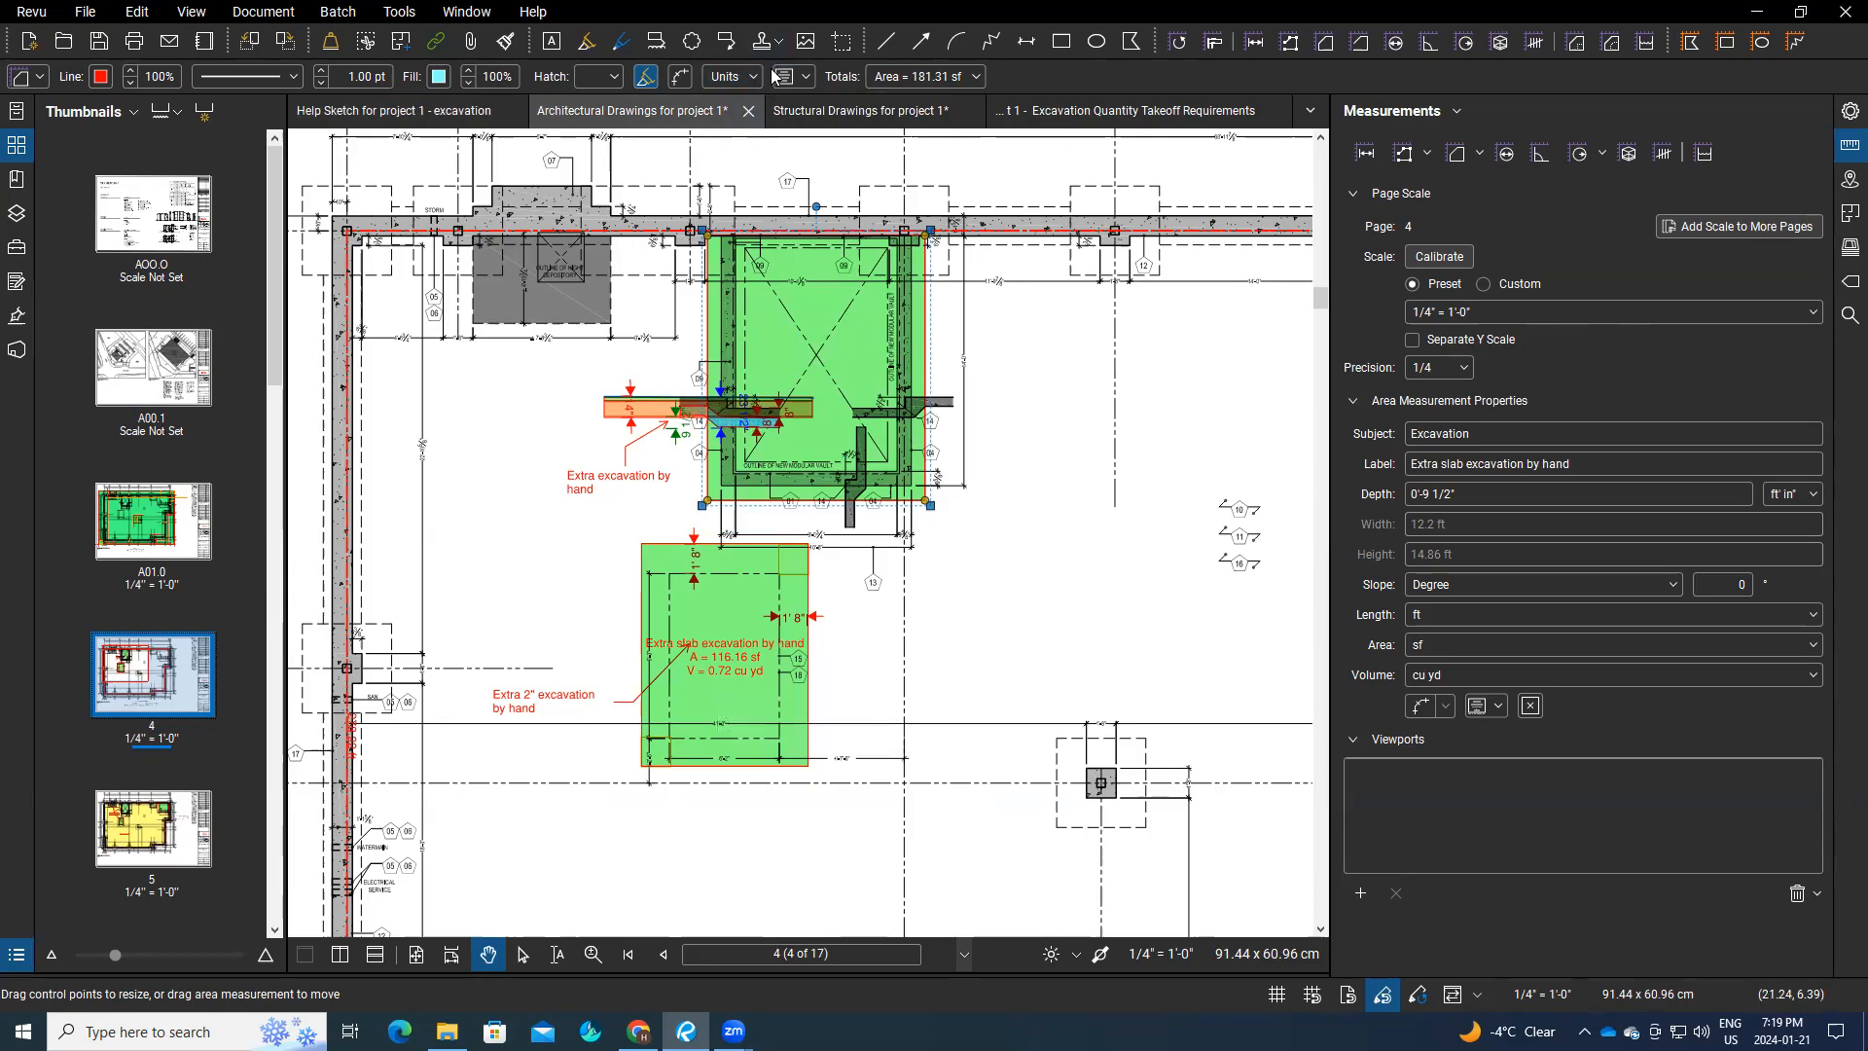
left_click(807, 78)
key("space")
key("space")
key("Escape")
Step: Hide the caption of the extra 2" slab excavation area below the vault, and return to structural sheet S2b
scroll(663, 491, "up", 3)
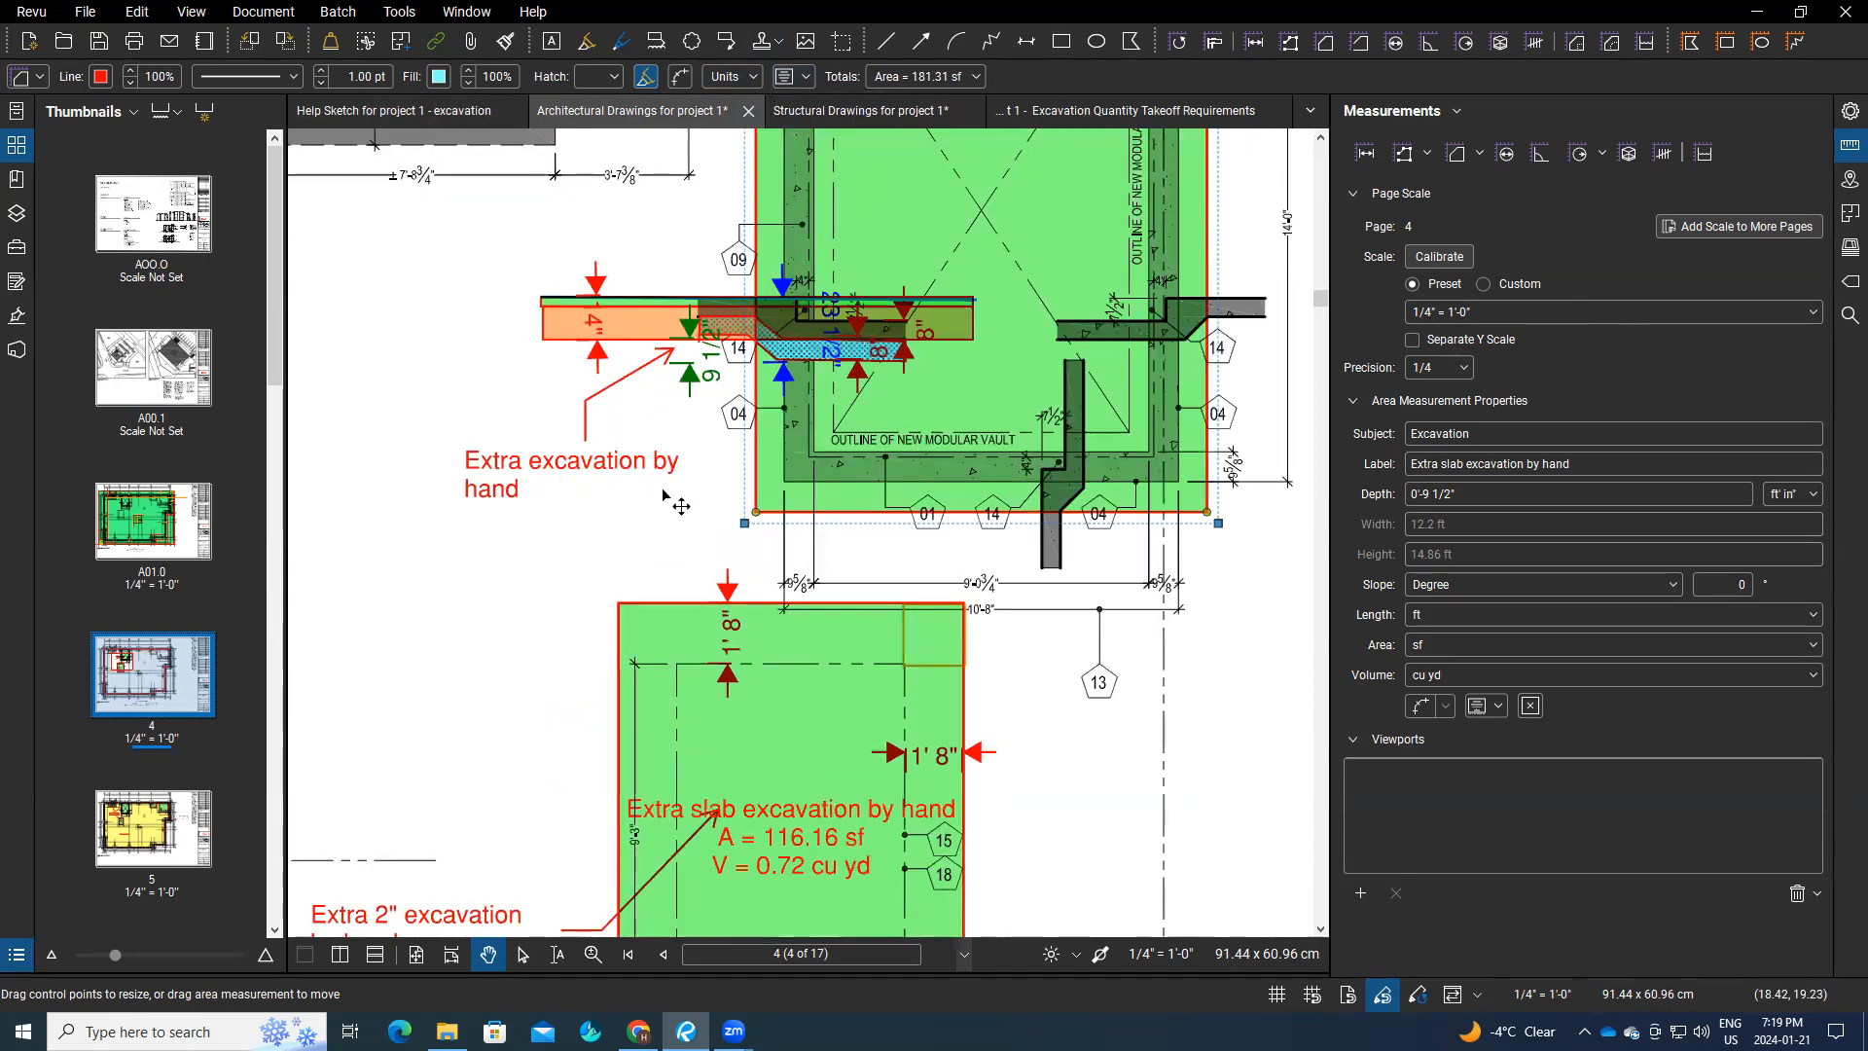
scroll(663, 495, "down", 2)
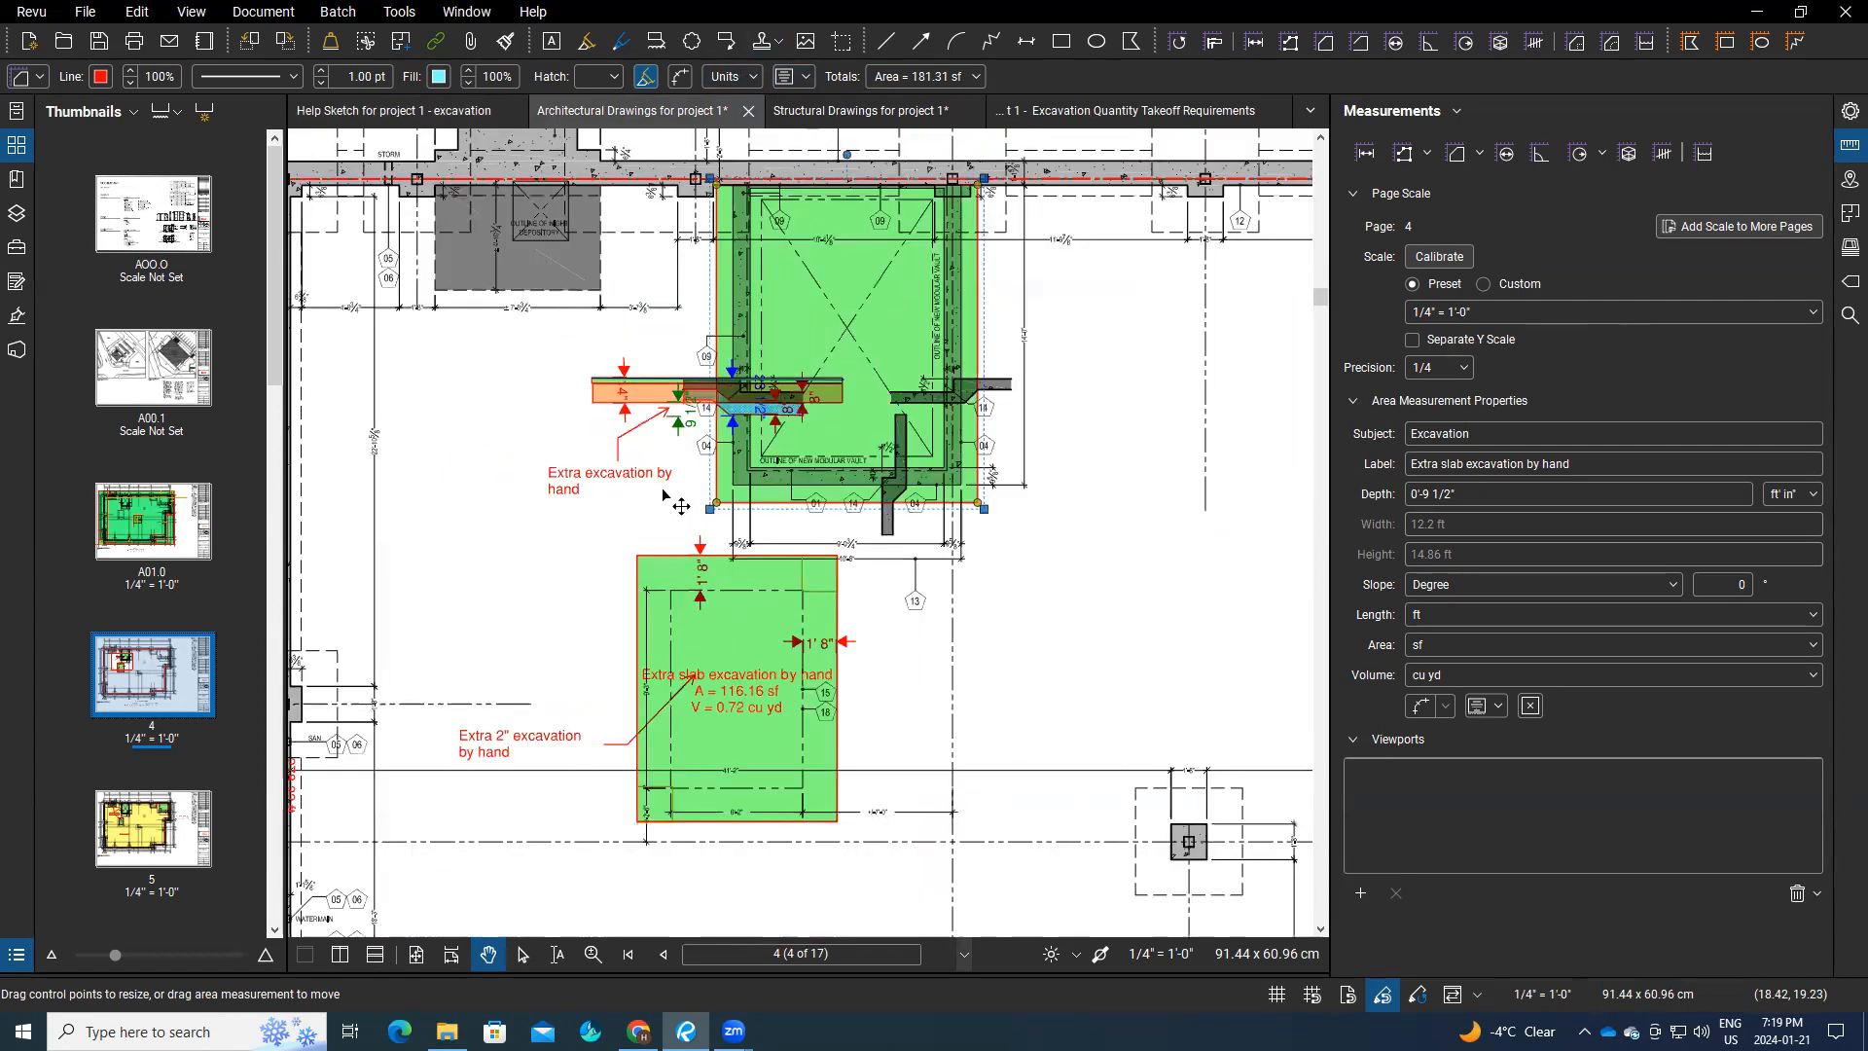
left_click(759, 702)
left_click(807, 77)
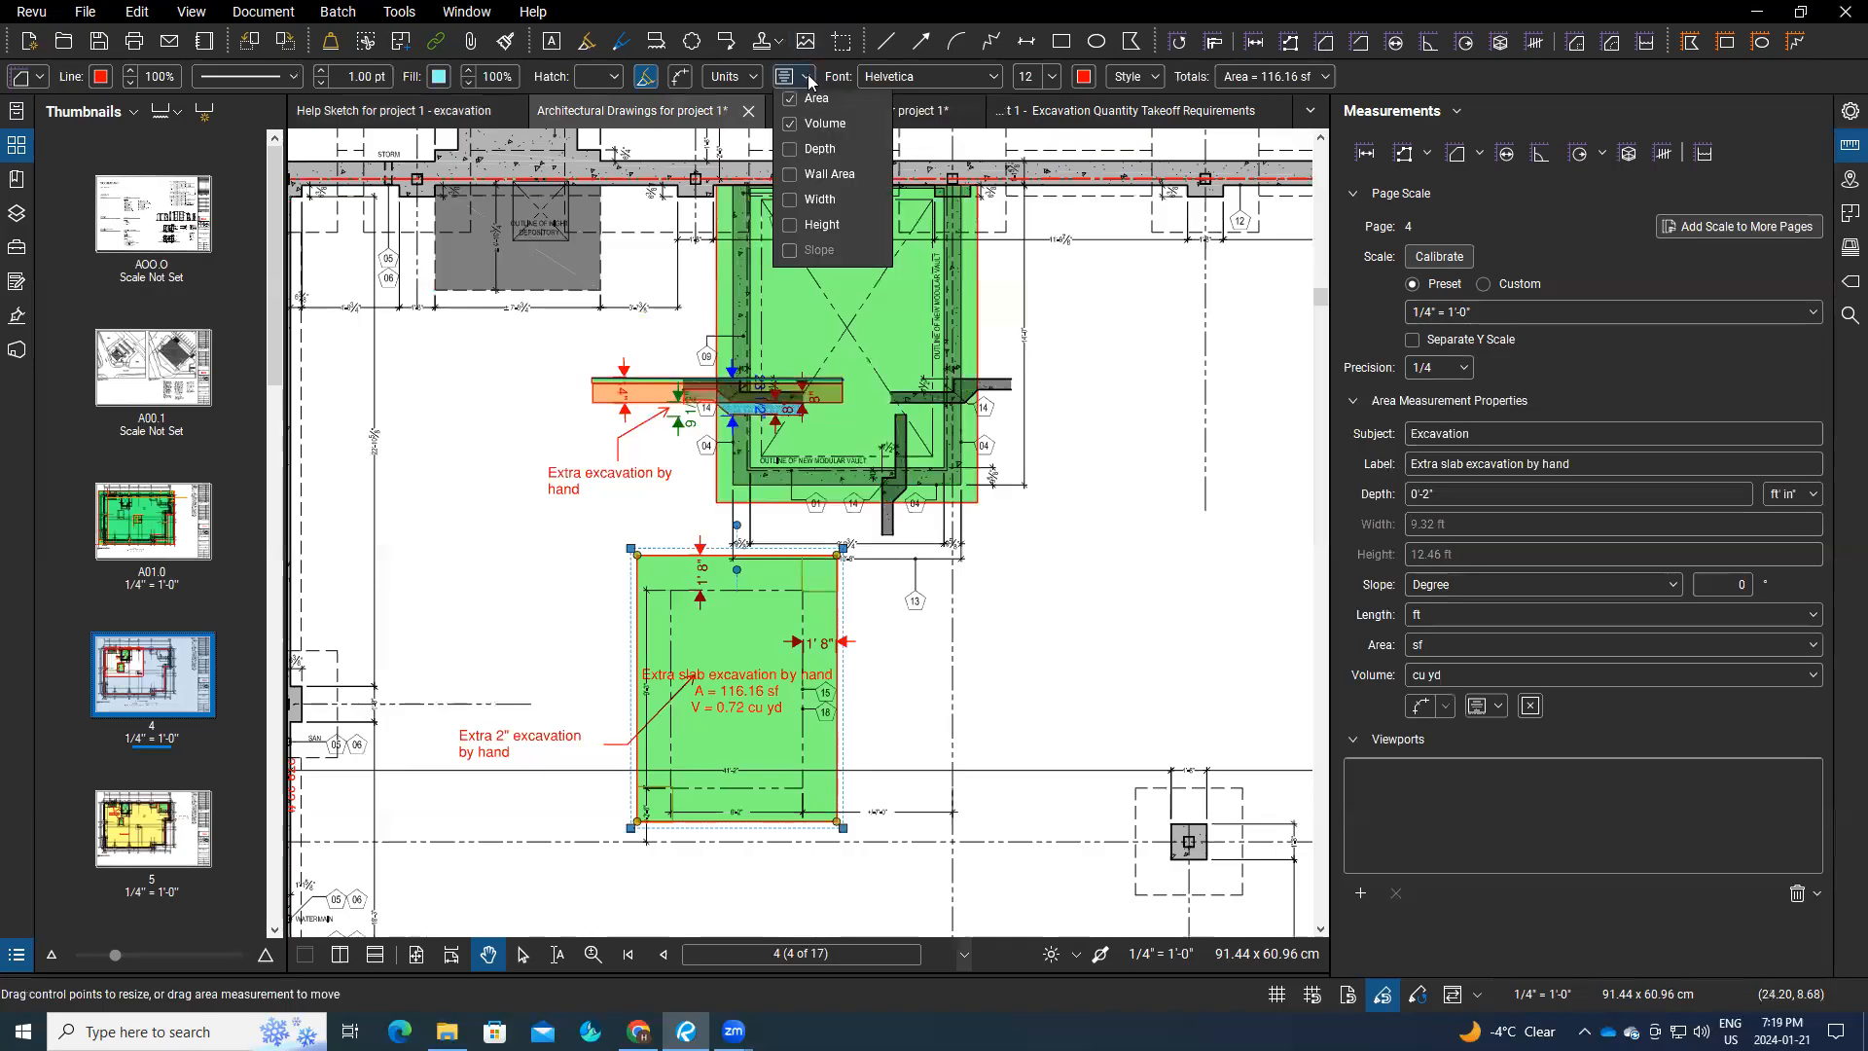
left_click(791, 107)
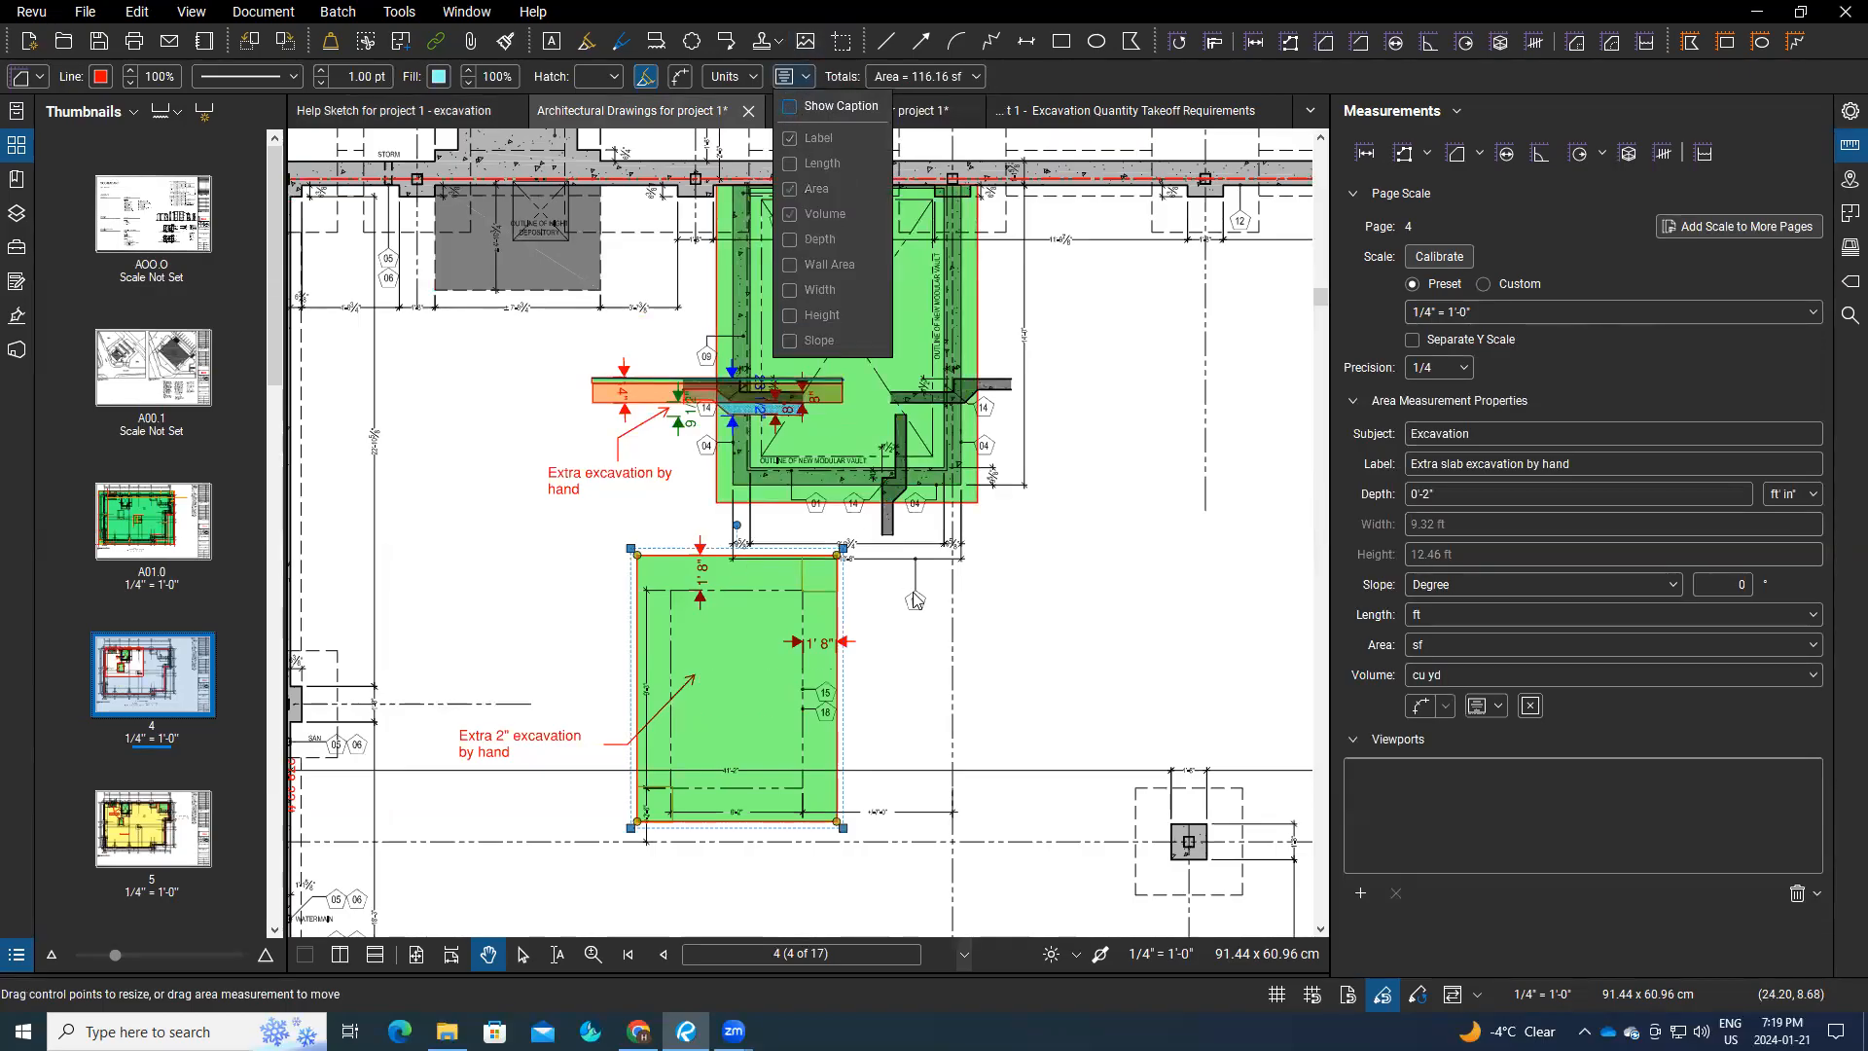
left_click(493, 795)
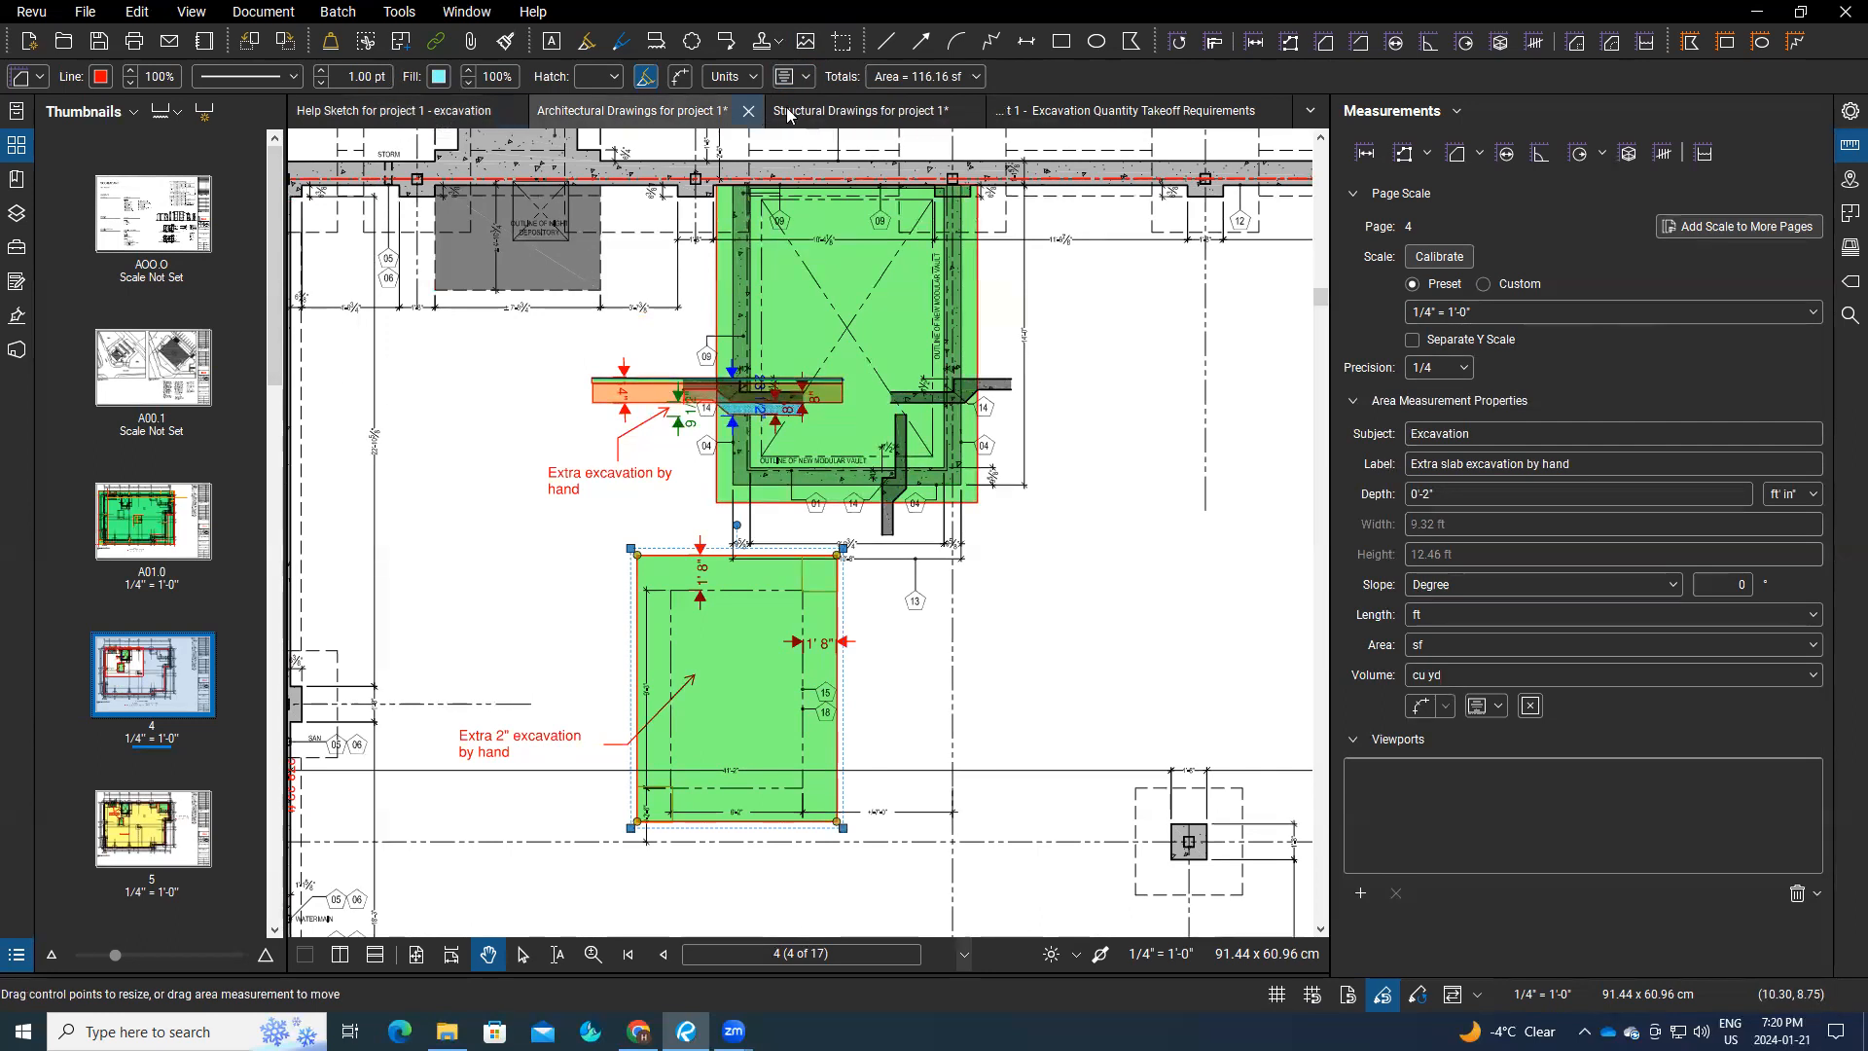
left_click(856, 111)
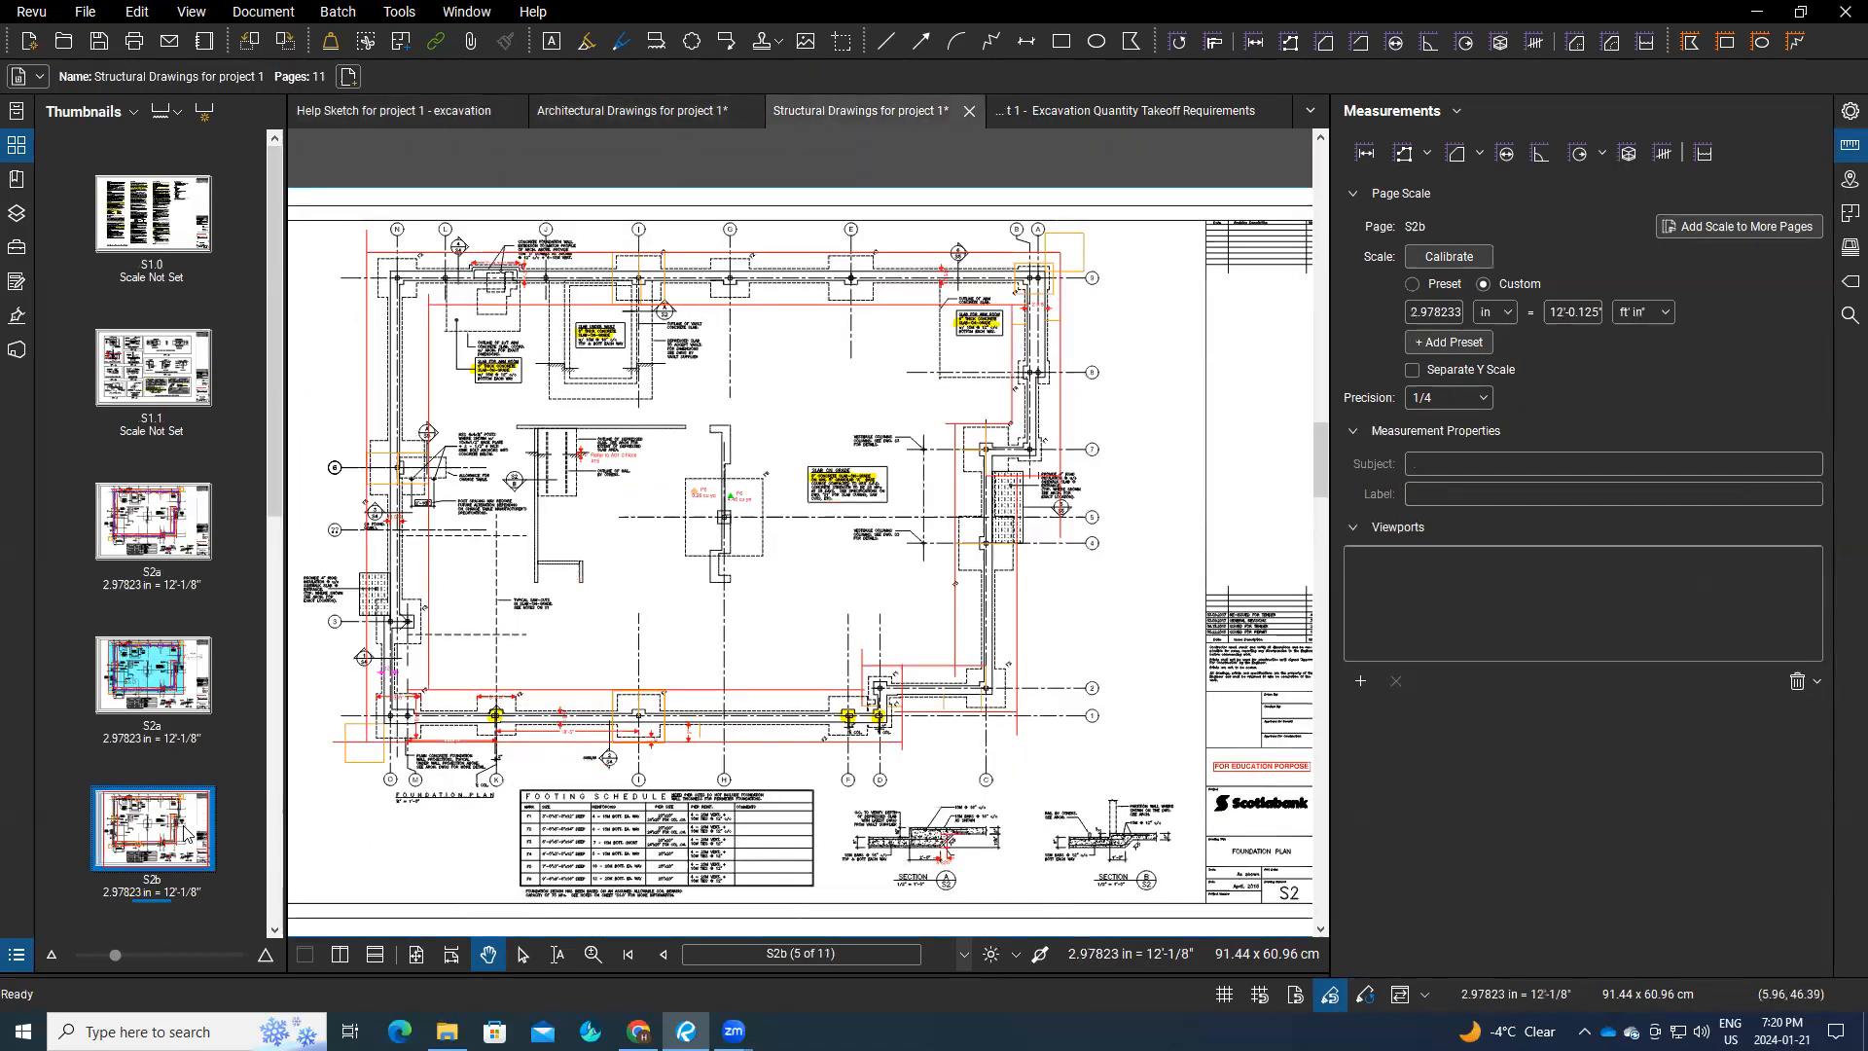
Step: Open structural sheet S4 on page 10 and examine the excavation and slab layers in Sections 1 and 2
scroll(272, 788, "down", 3)
scroll(275, 791, "down", 3)
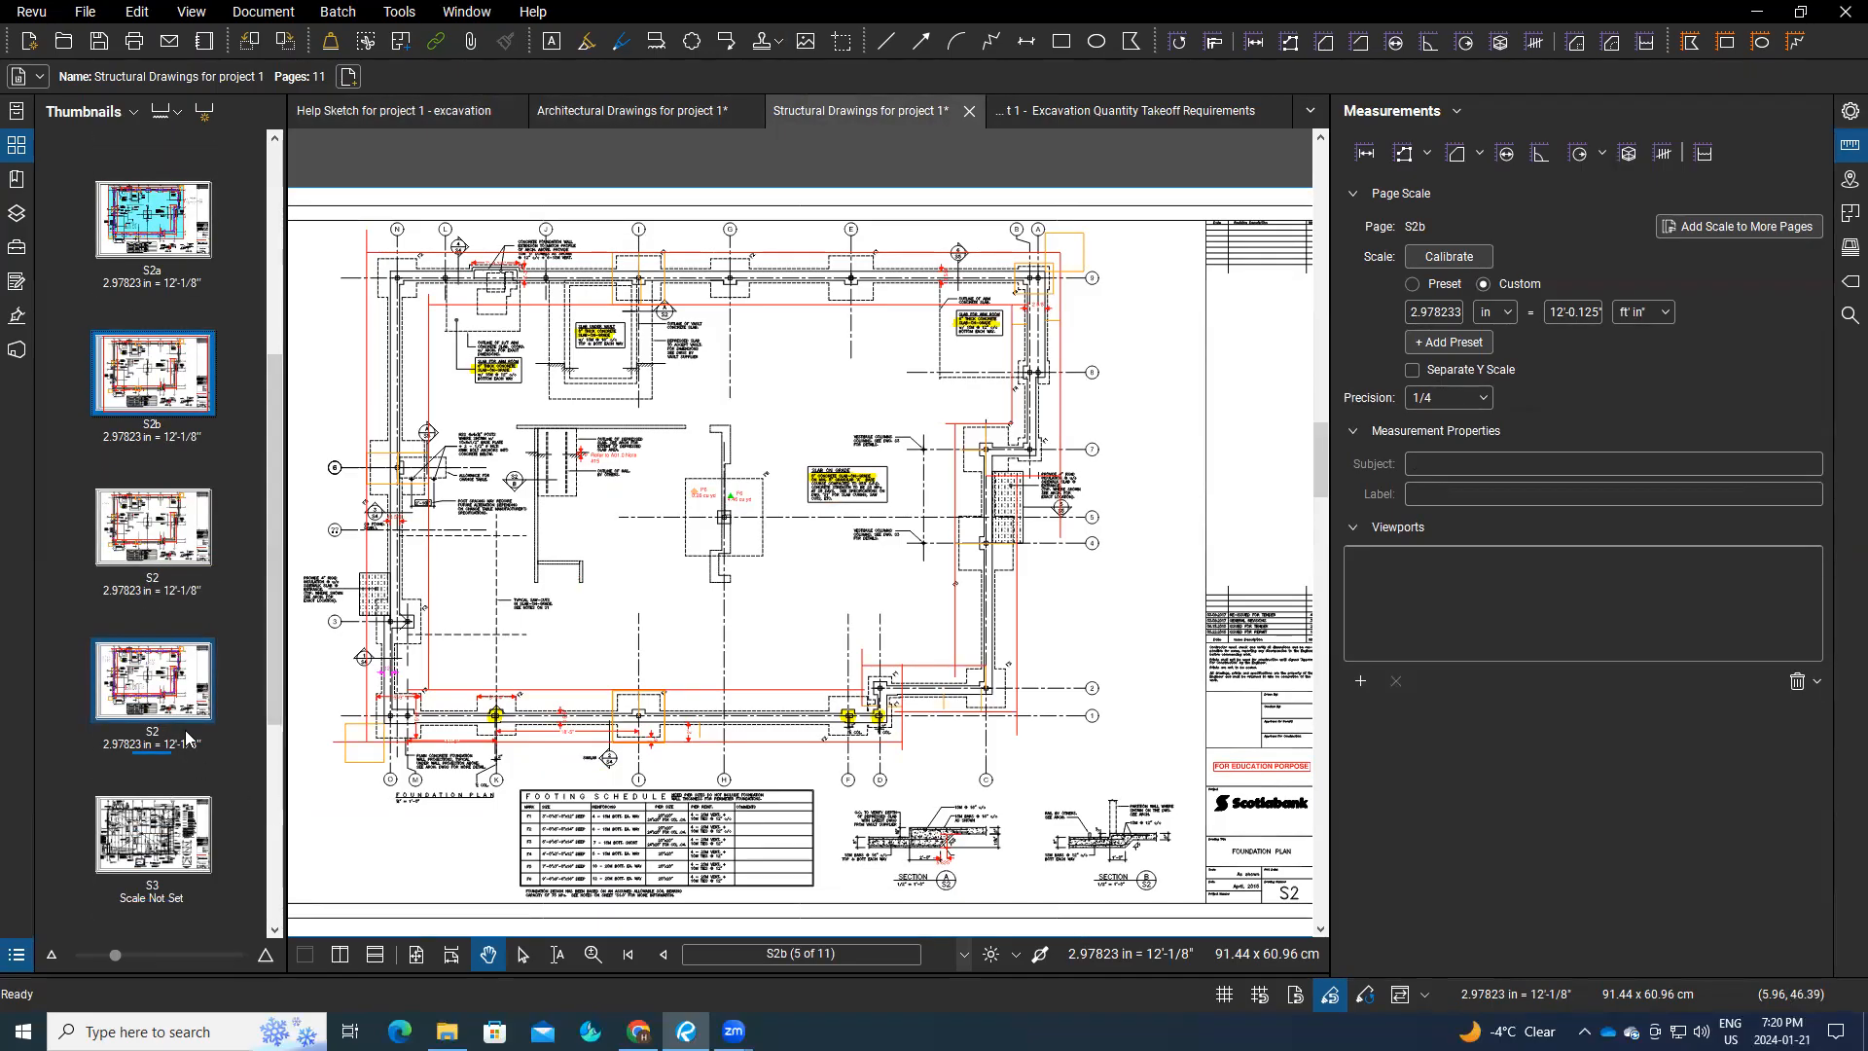
scroll(188, 738, "down", 5)
left_click(171, 856)
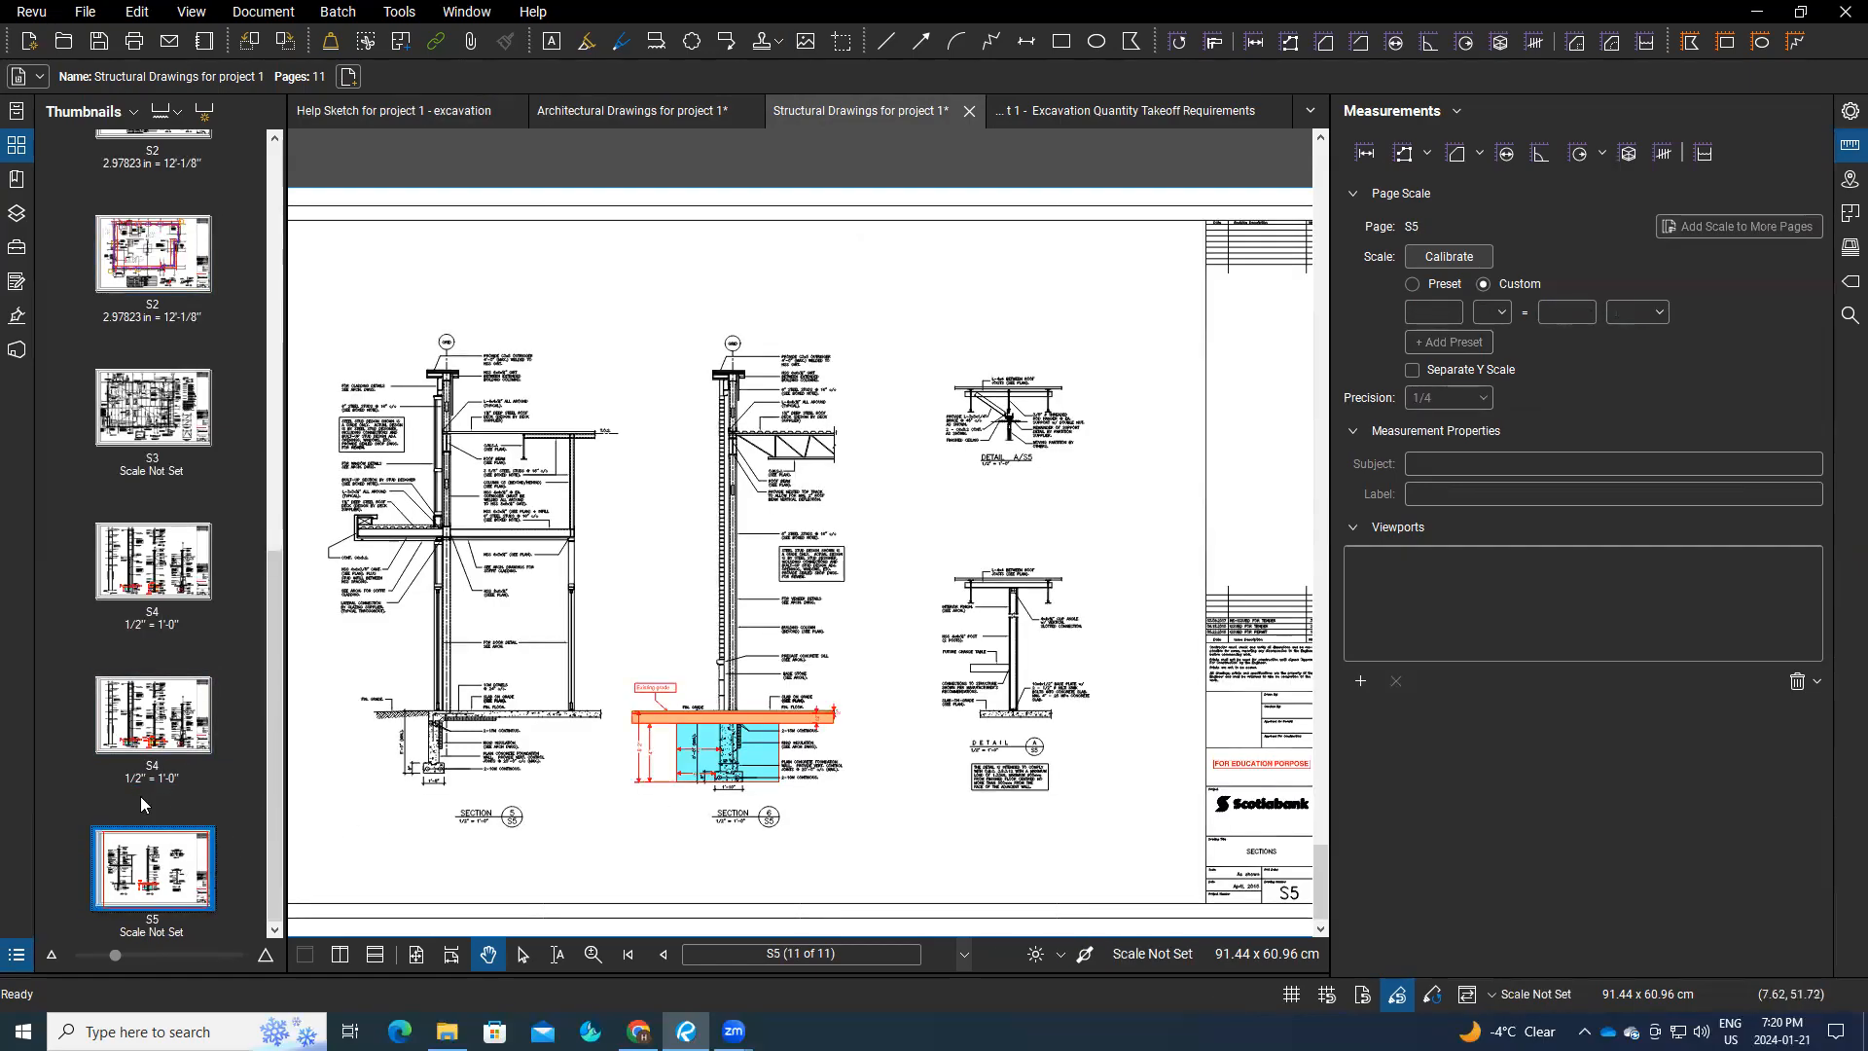
left_click(153, 748)
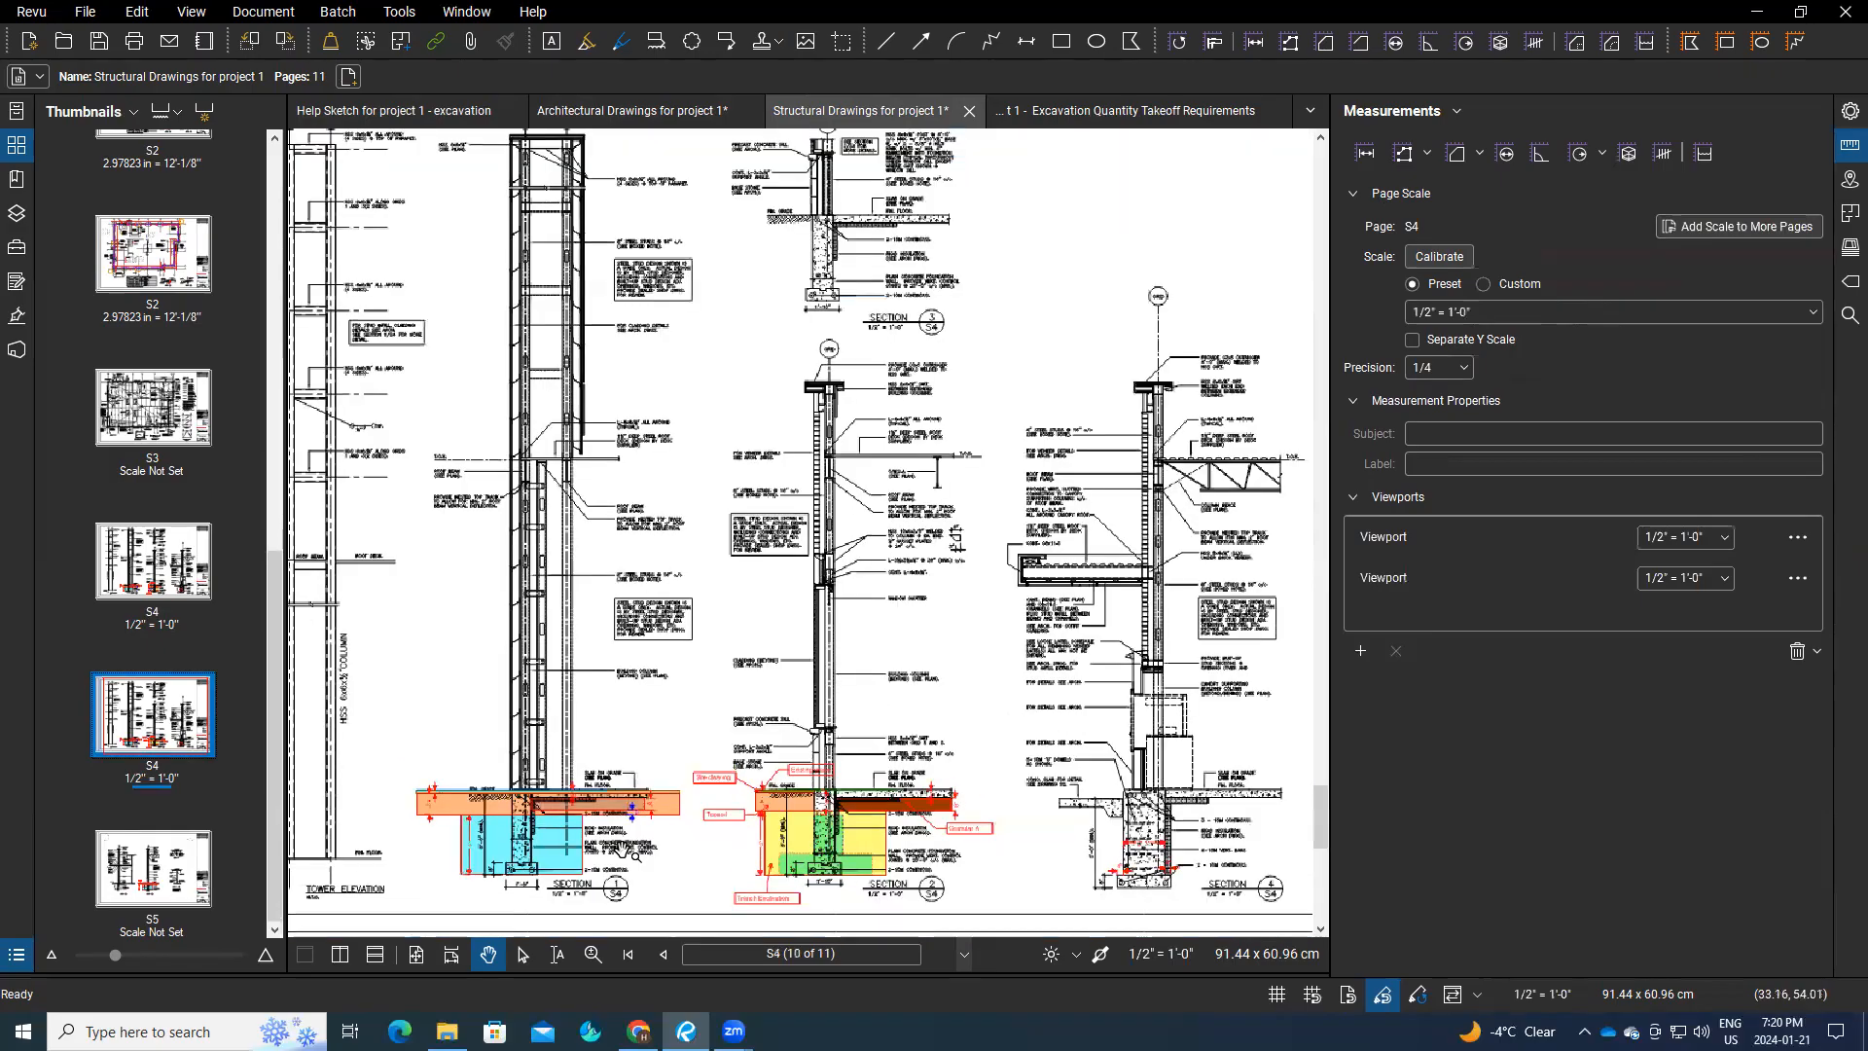
mouse_move(530, 657)
left_mouse_down()
mouse_move(855, 684)
mouse_move(696, 611)
mouse_move(736, 576)
mouse_move(779, 582)
left_mouse_up()
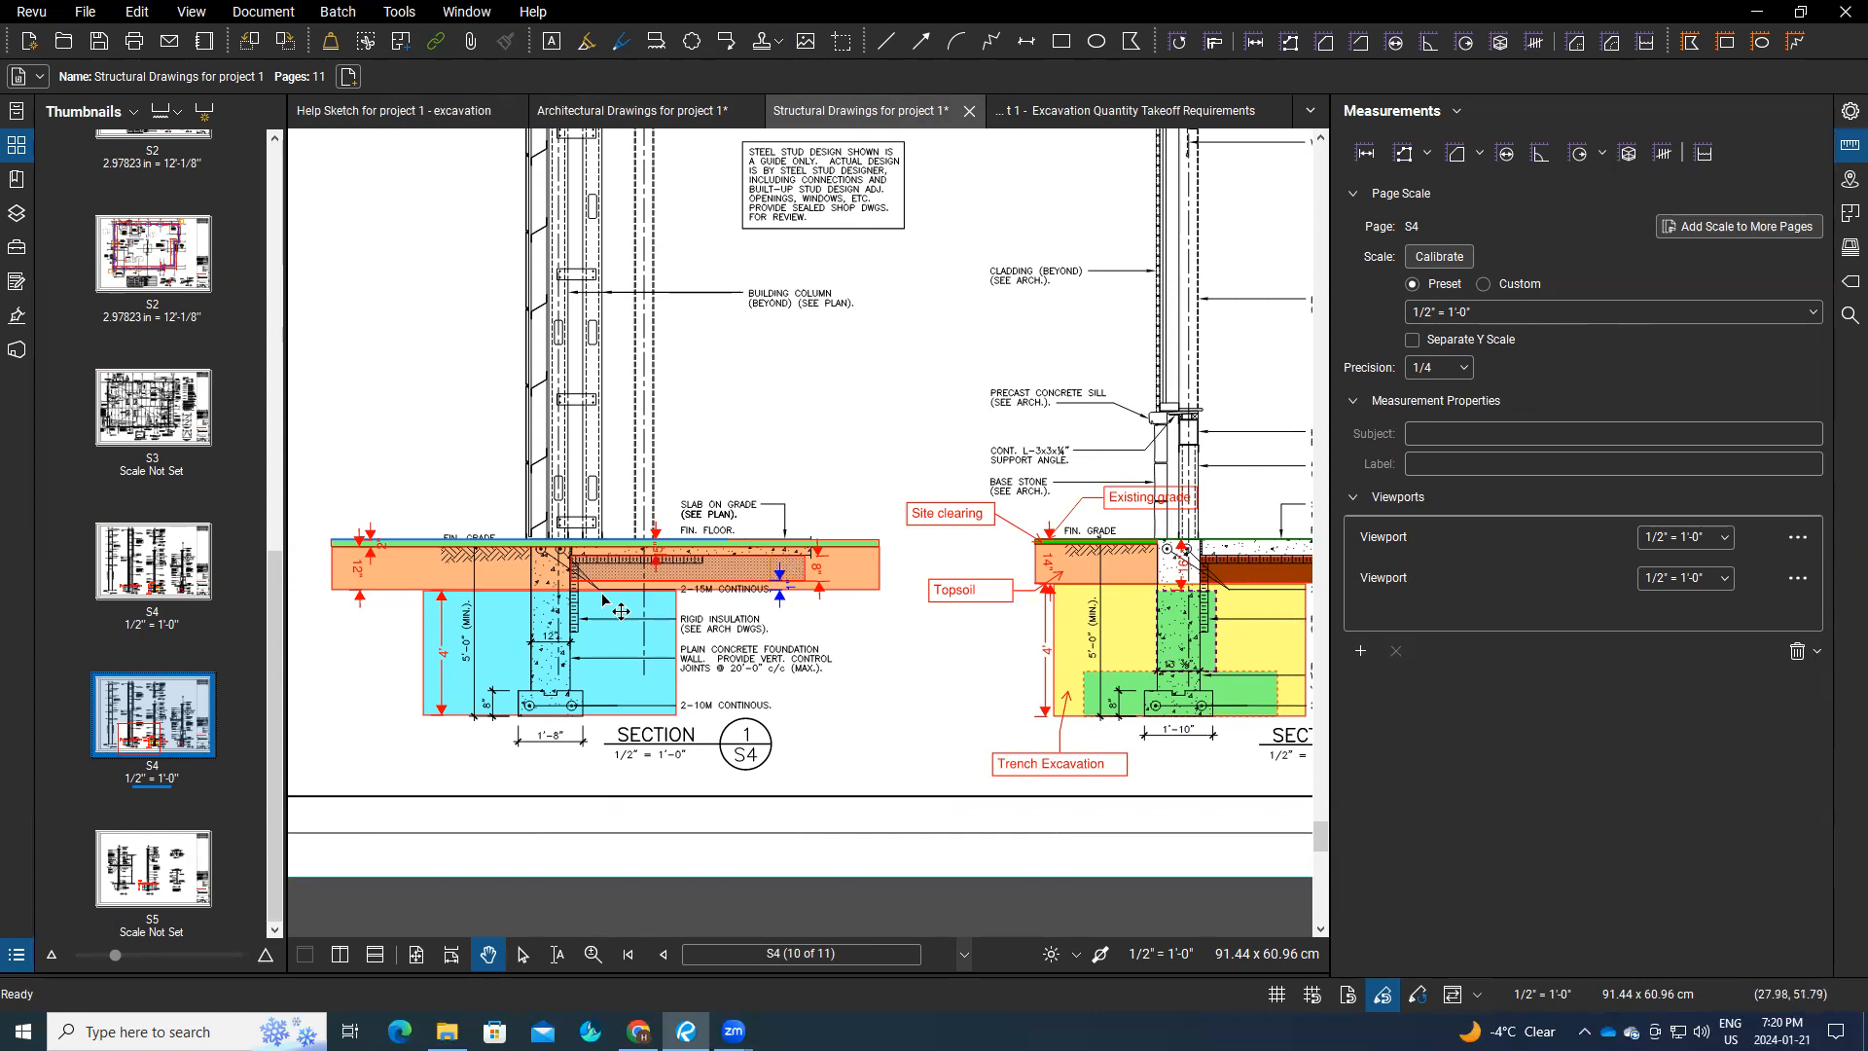
scroll(934, 735, "right", 3)
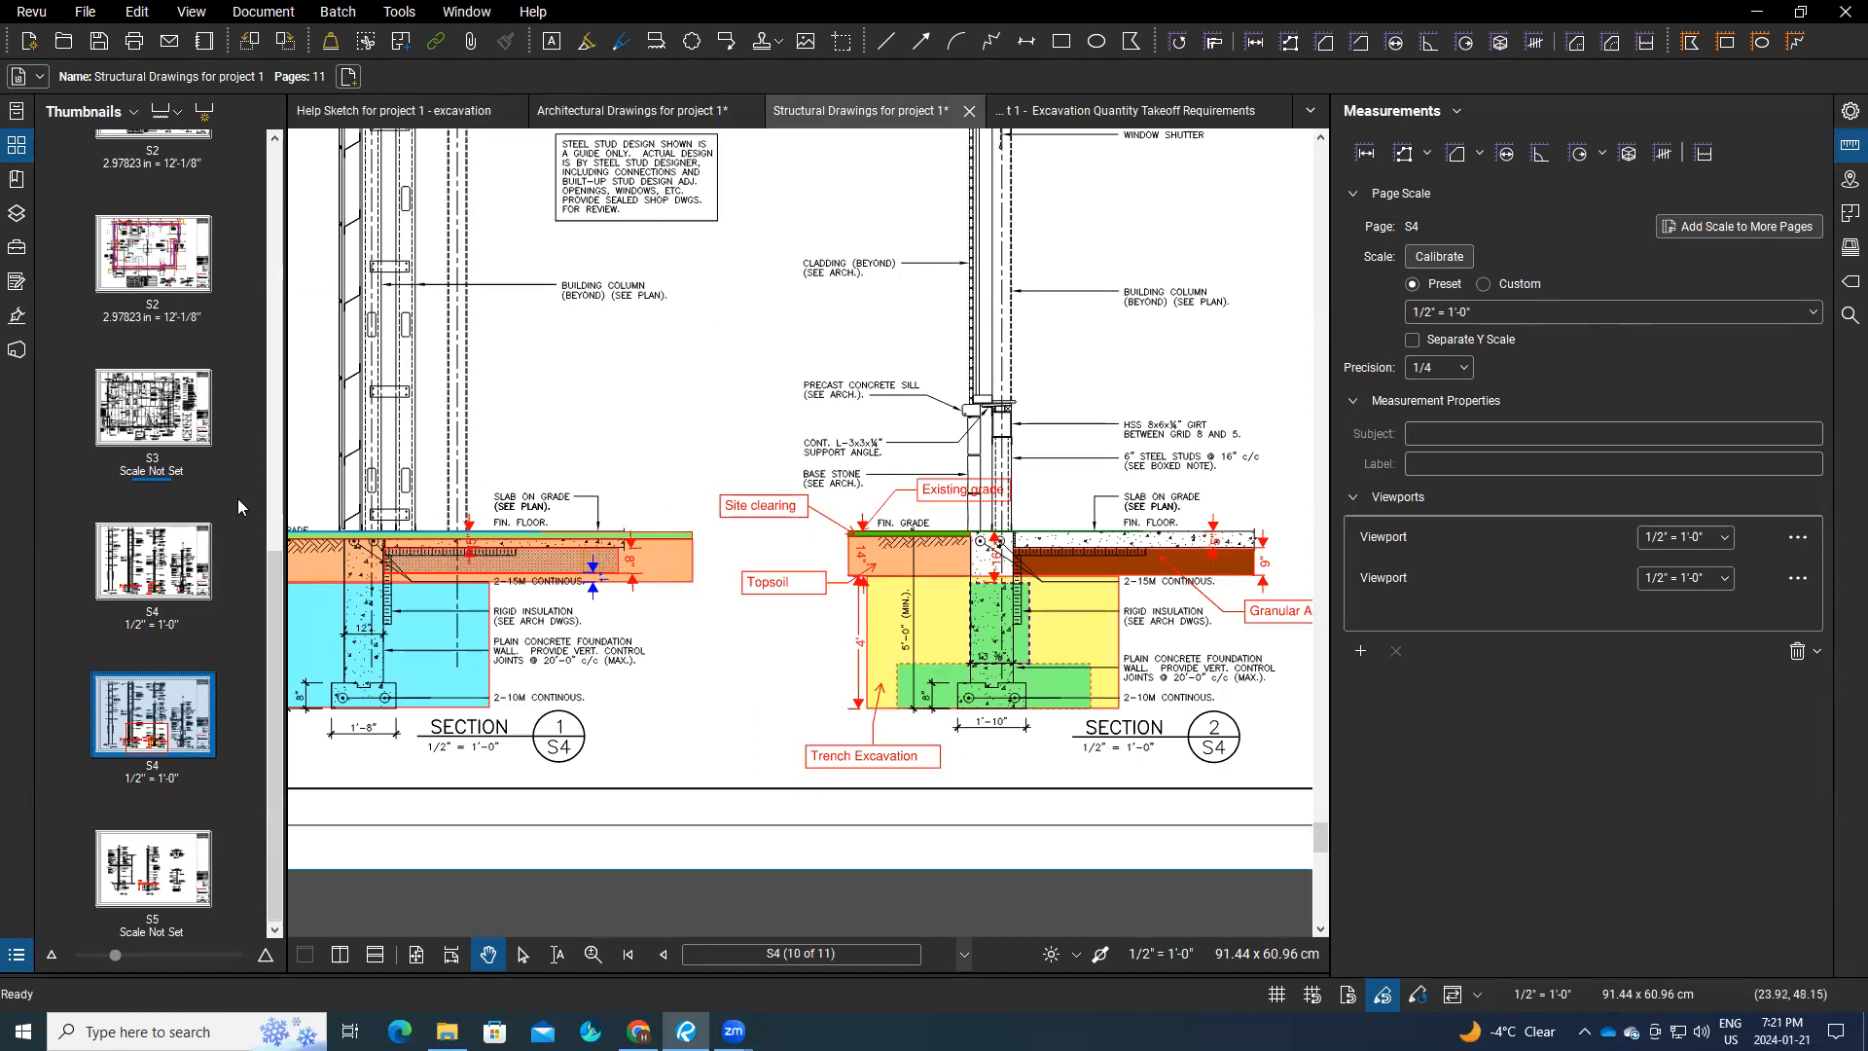
Step: Return to foundation plan S2b and examine the thickness notes for the slab under the vault and the ABM room slab
left_click(594, 123)
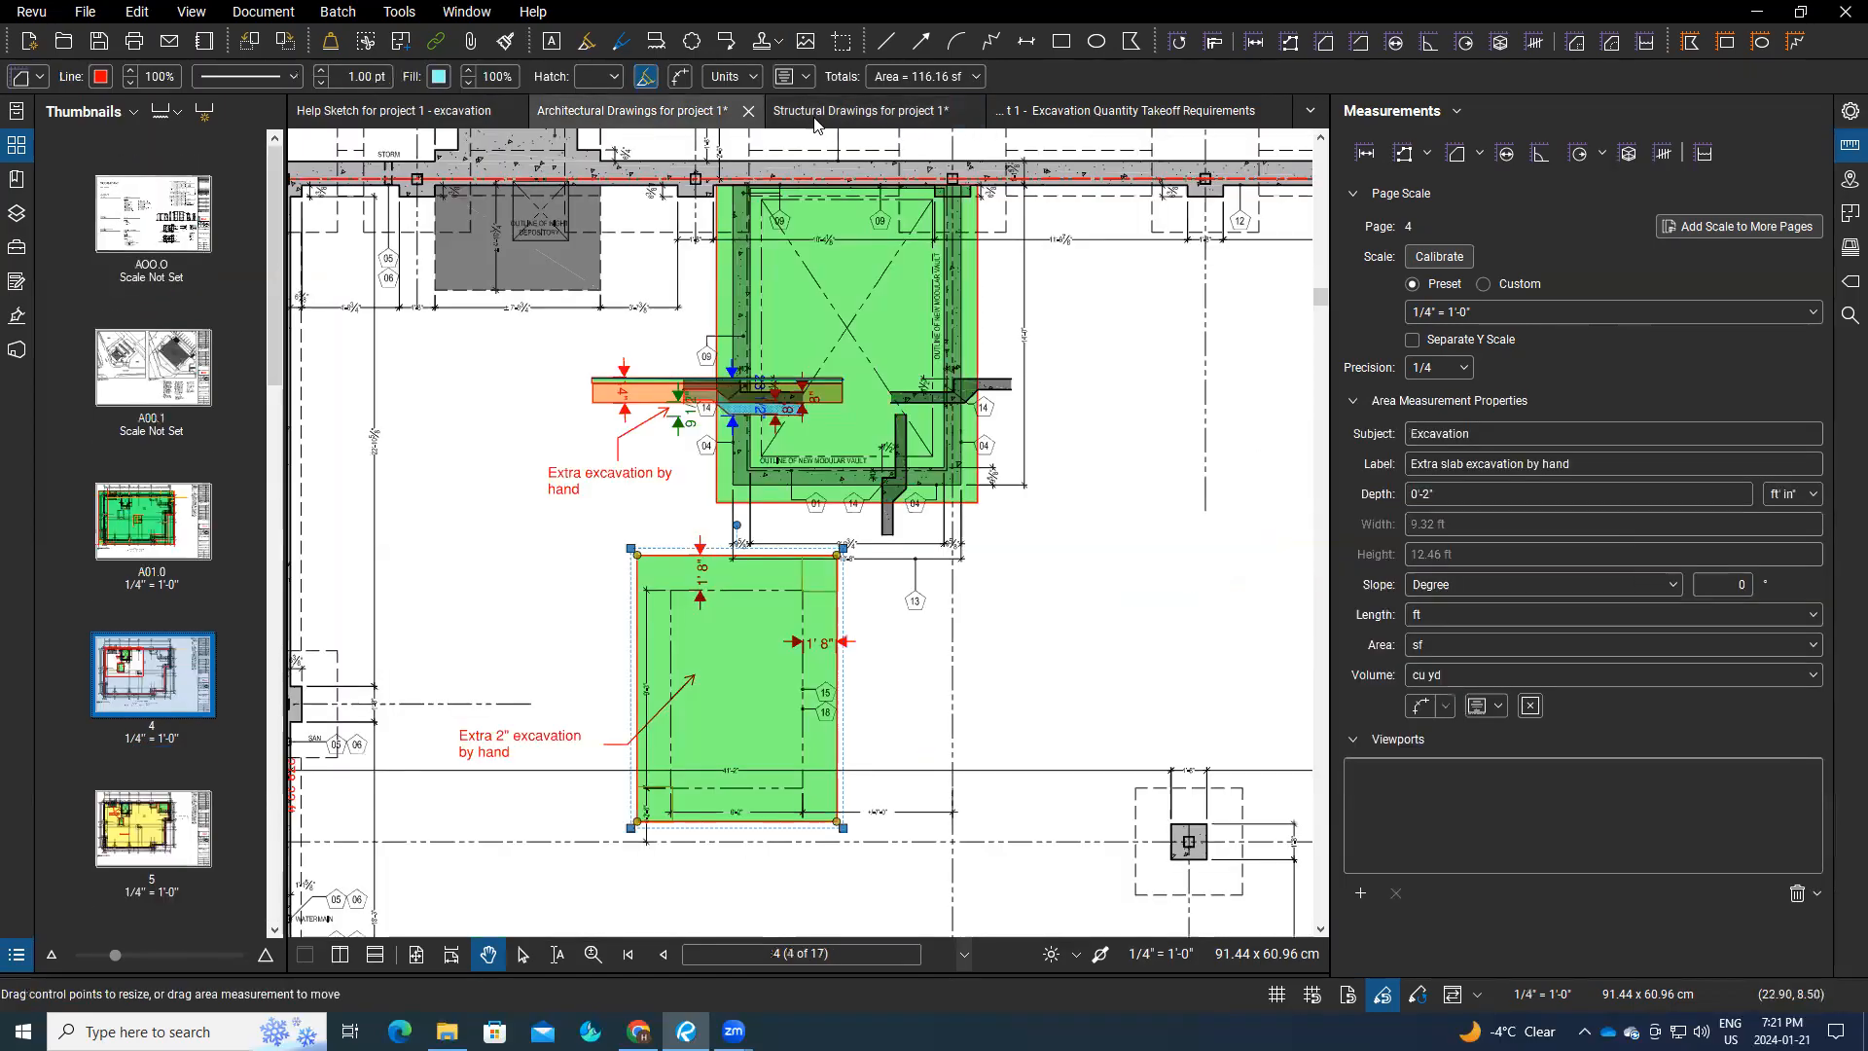
left_click(816, 119)
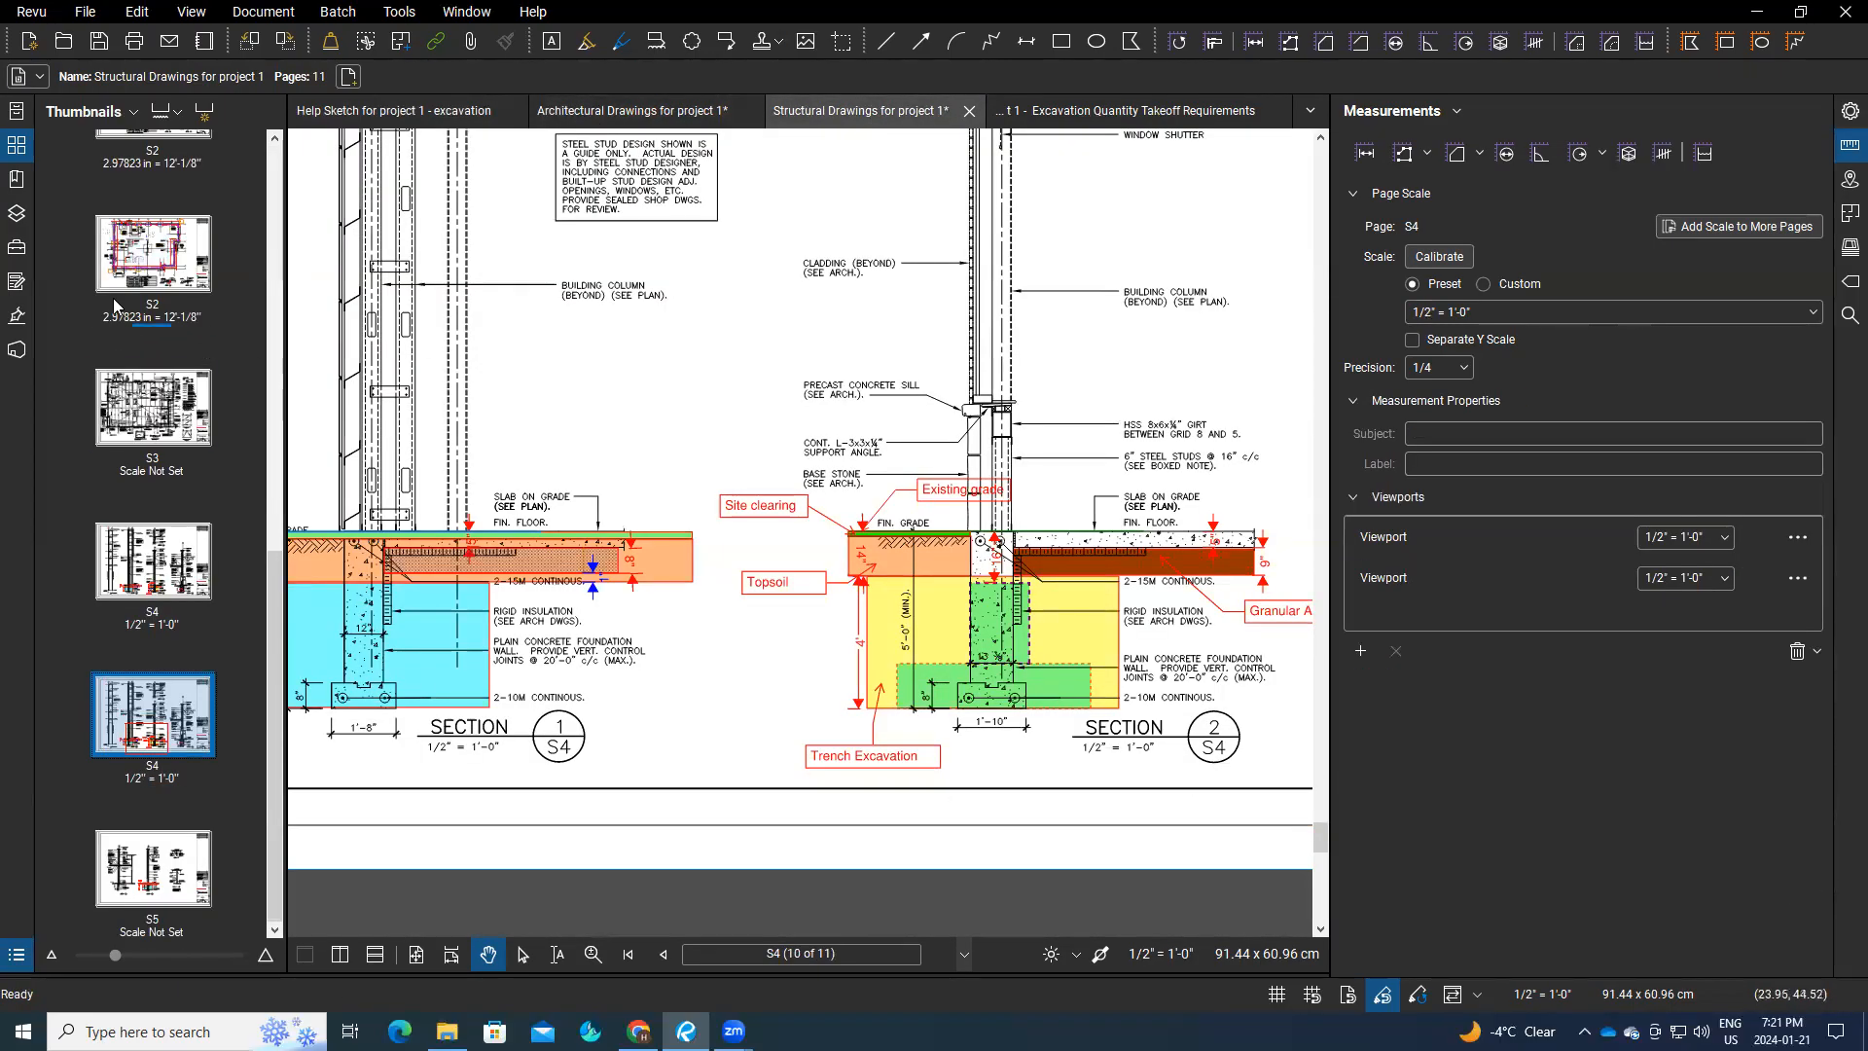
scroll(180, 264, "up", 8)
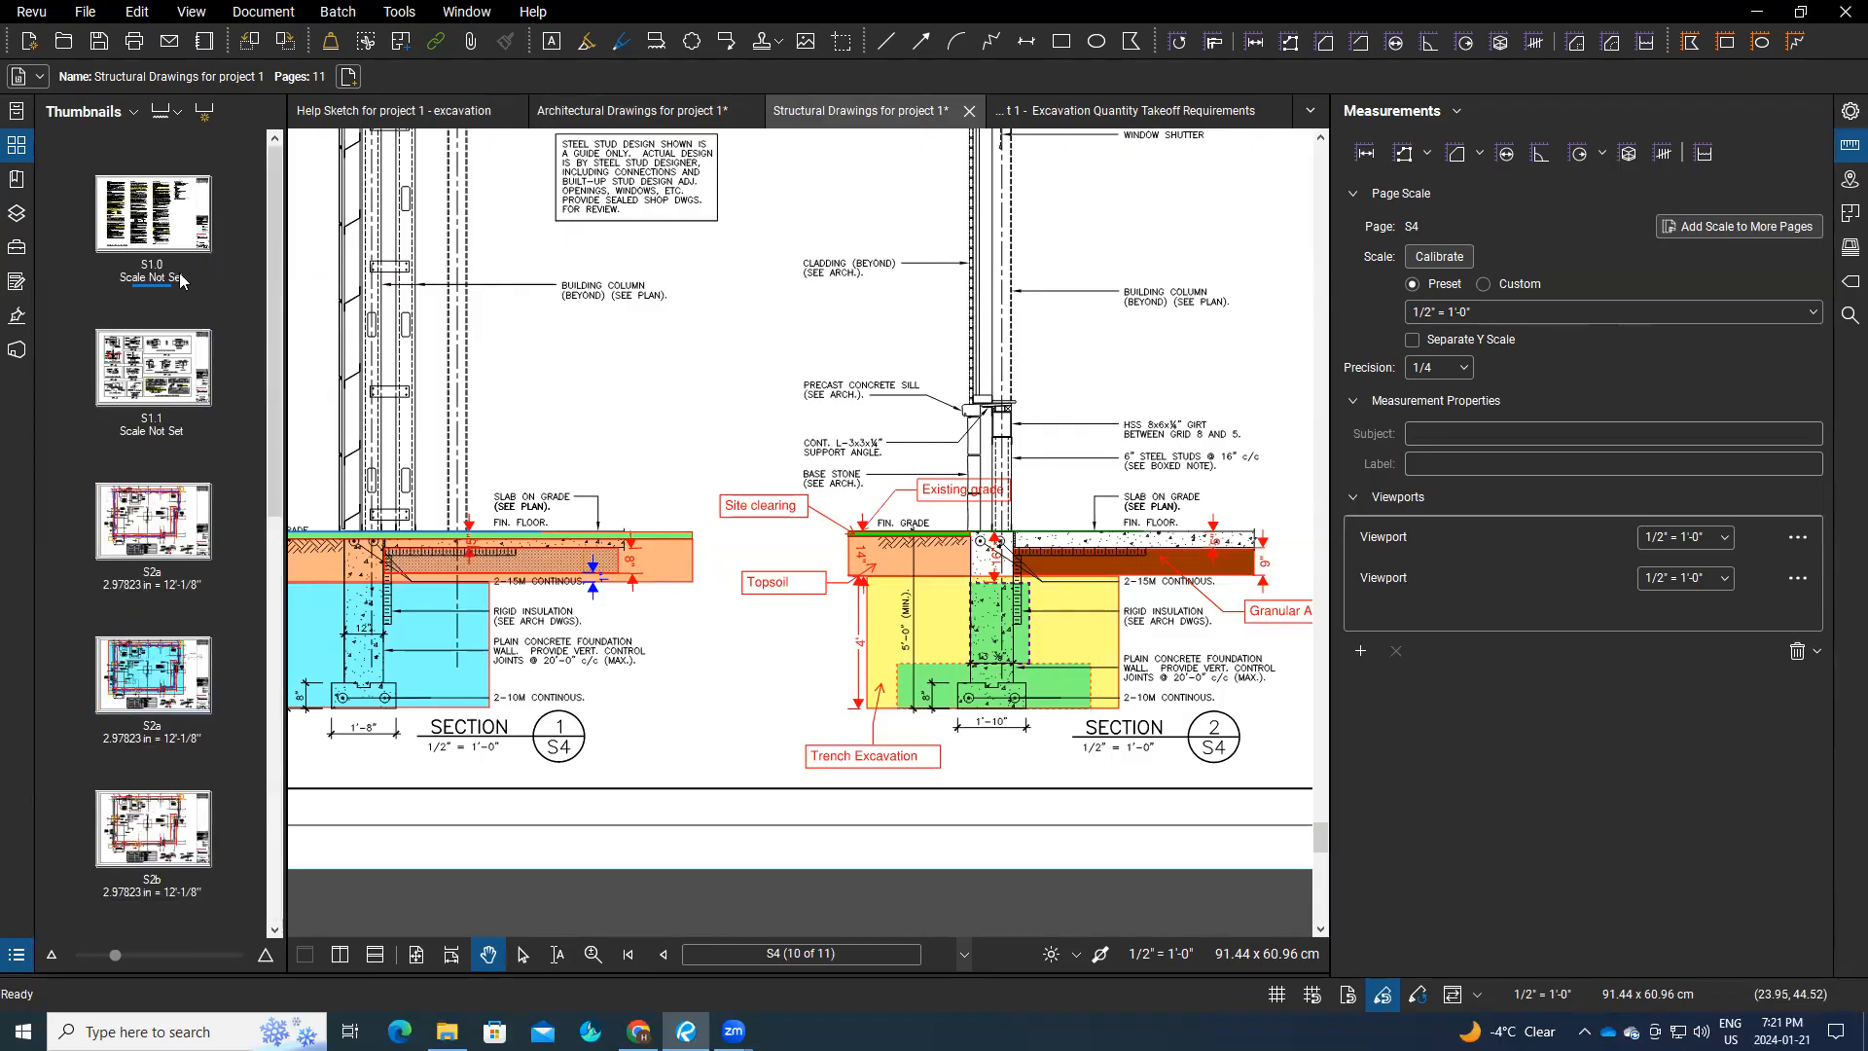
left_click(161, 556)
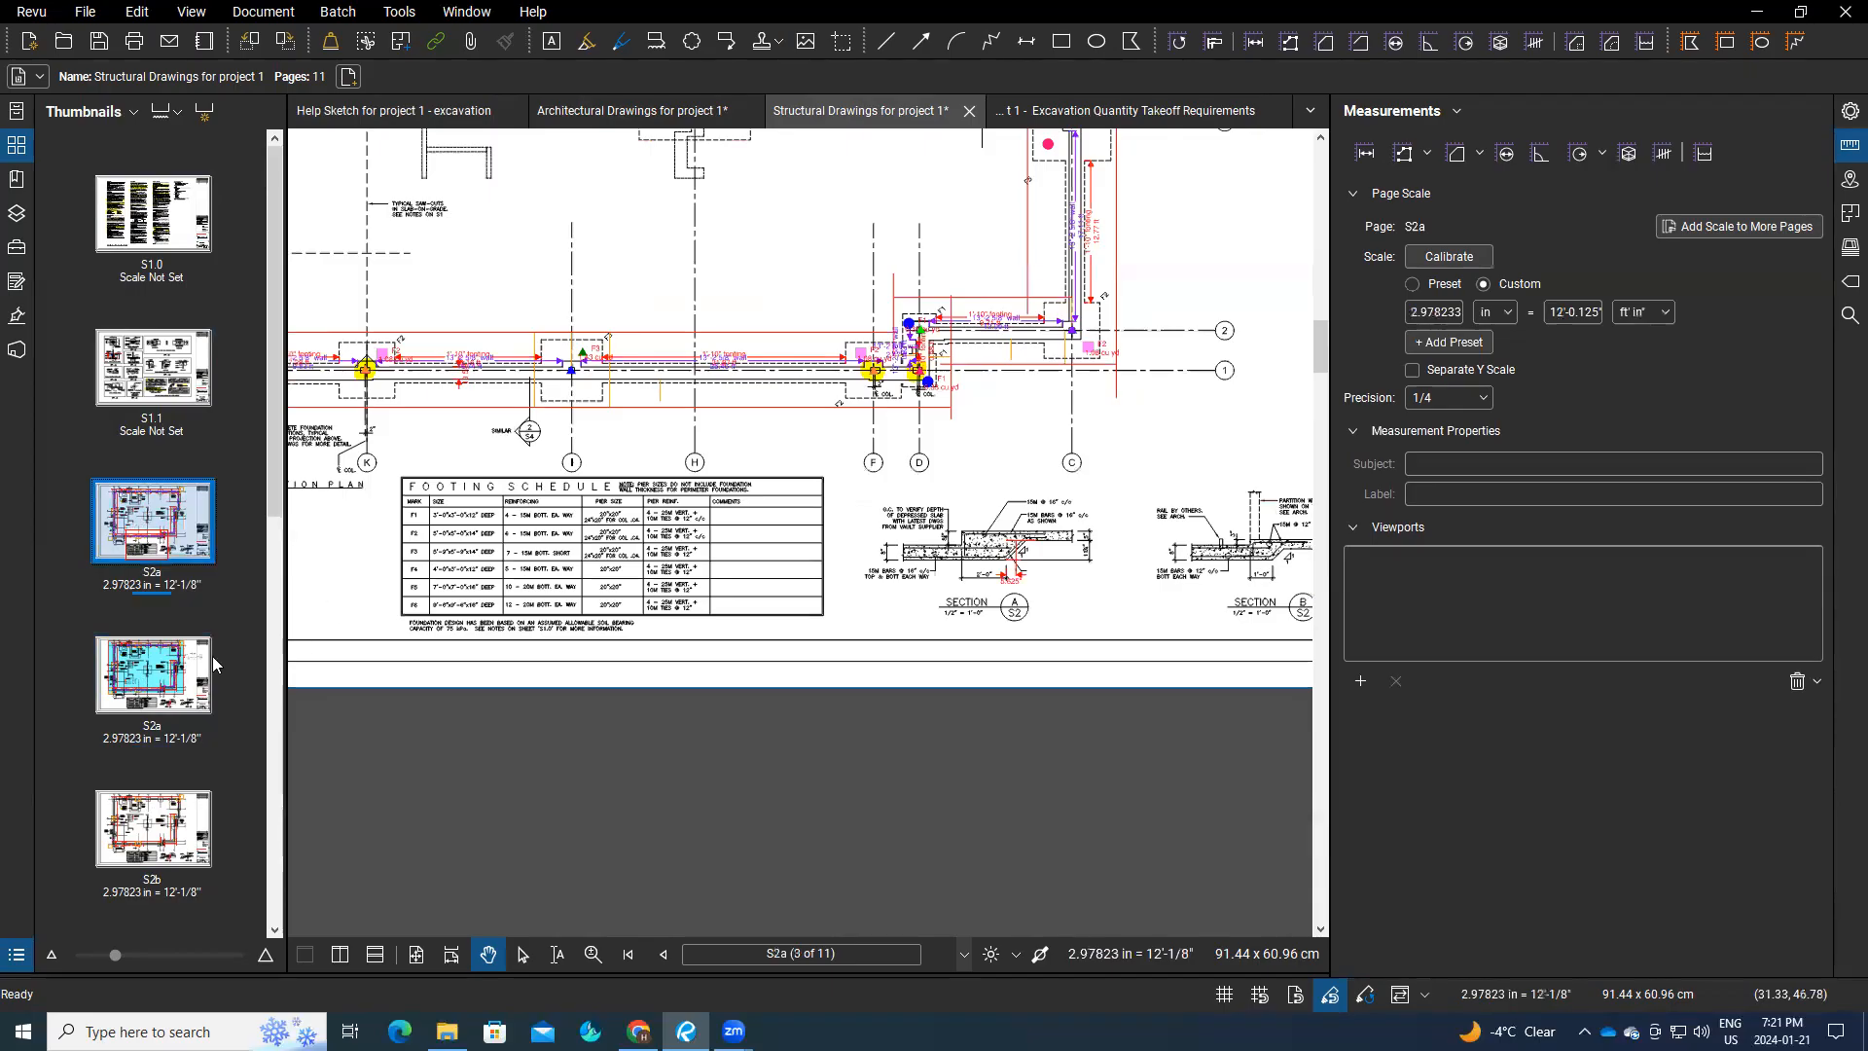
left_click(151, 822)
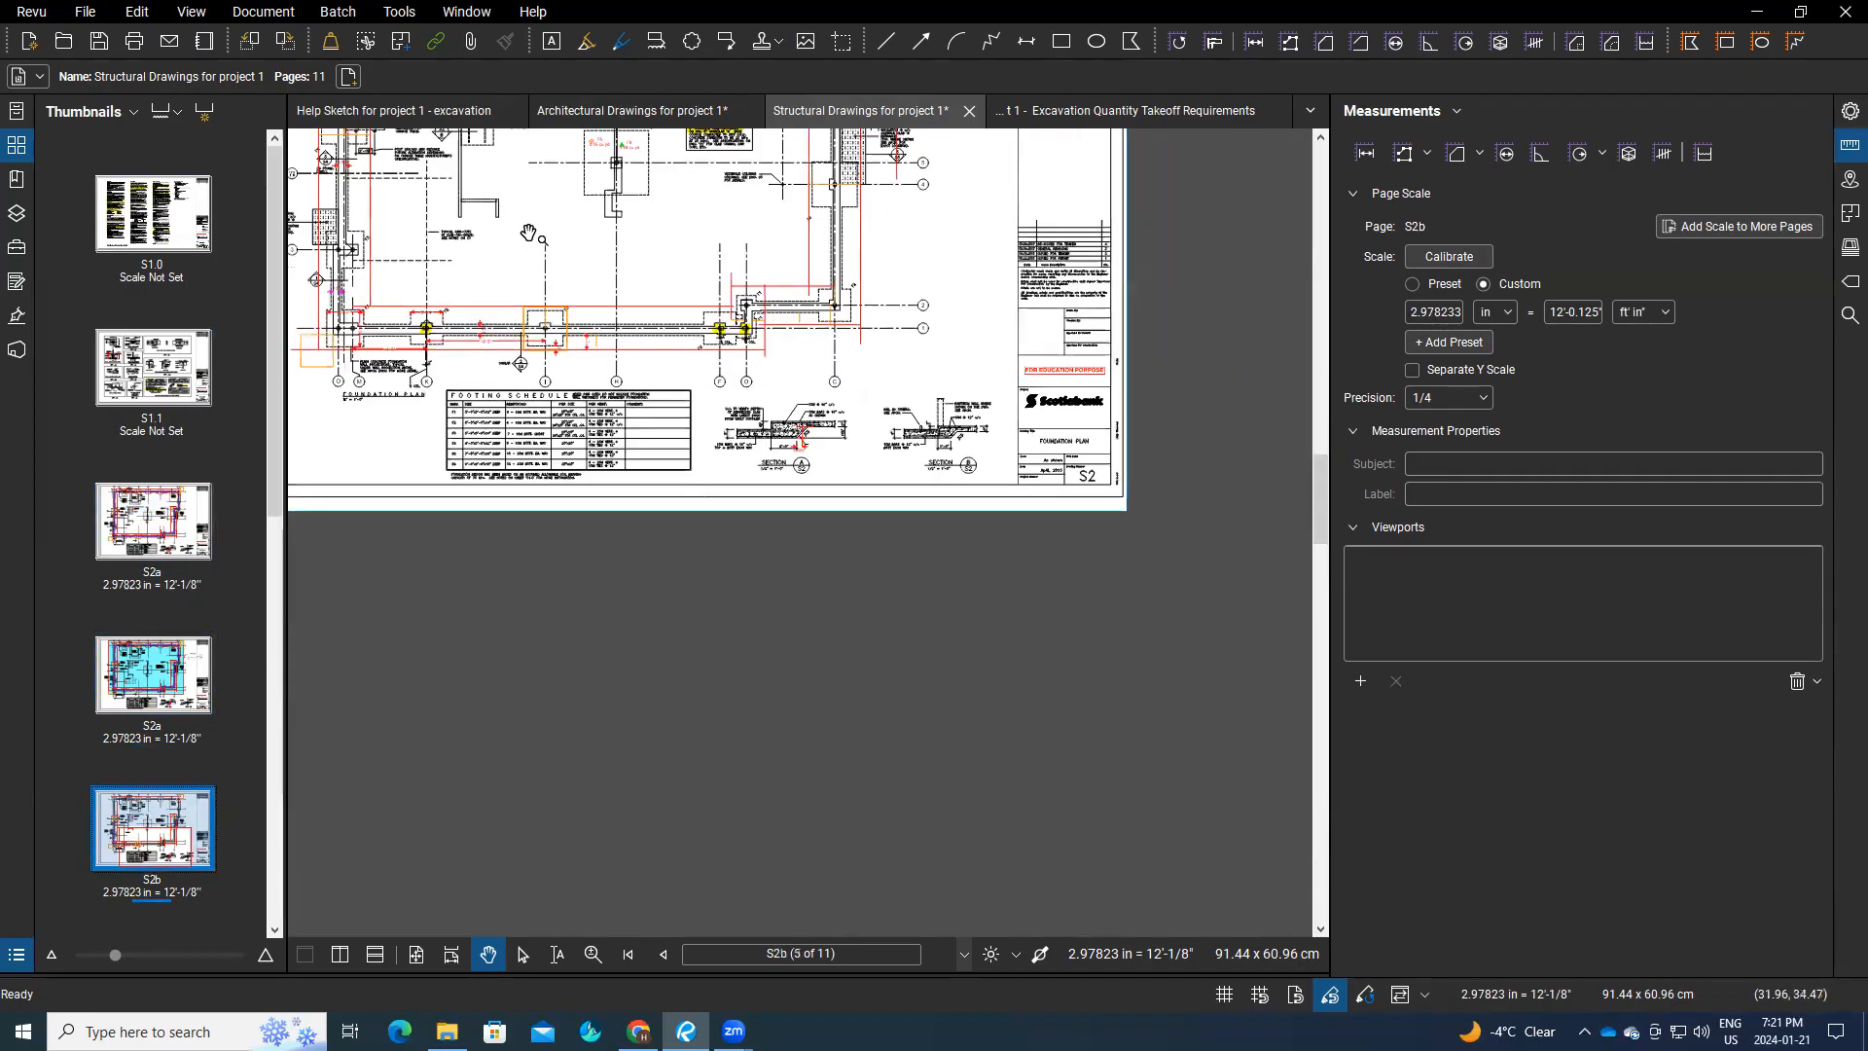
scroll(530, 234, "up", 5)
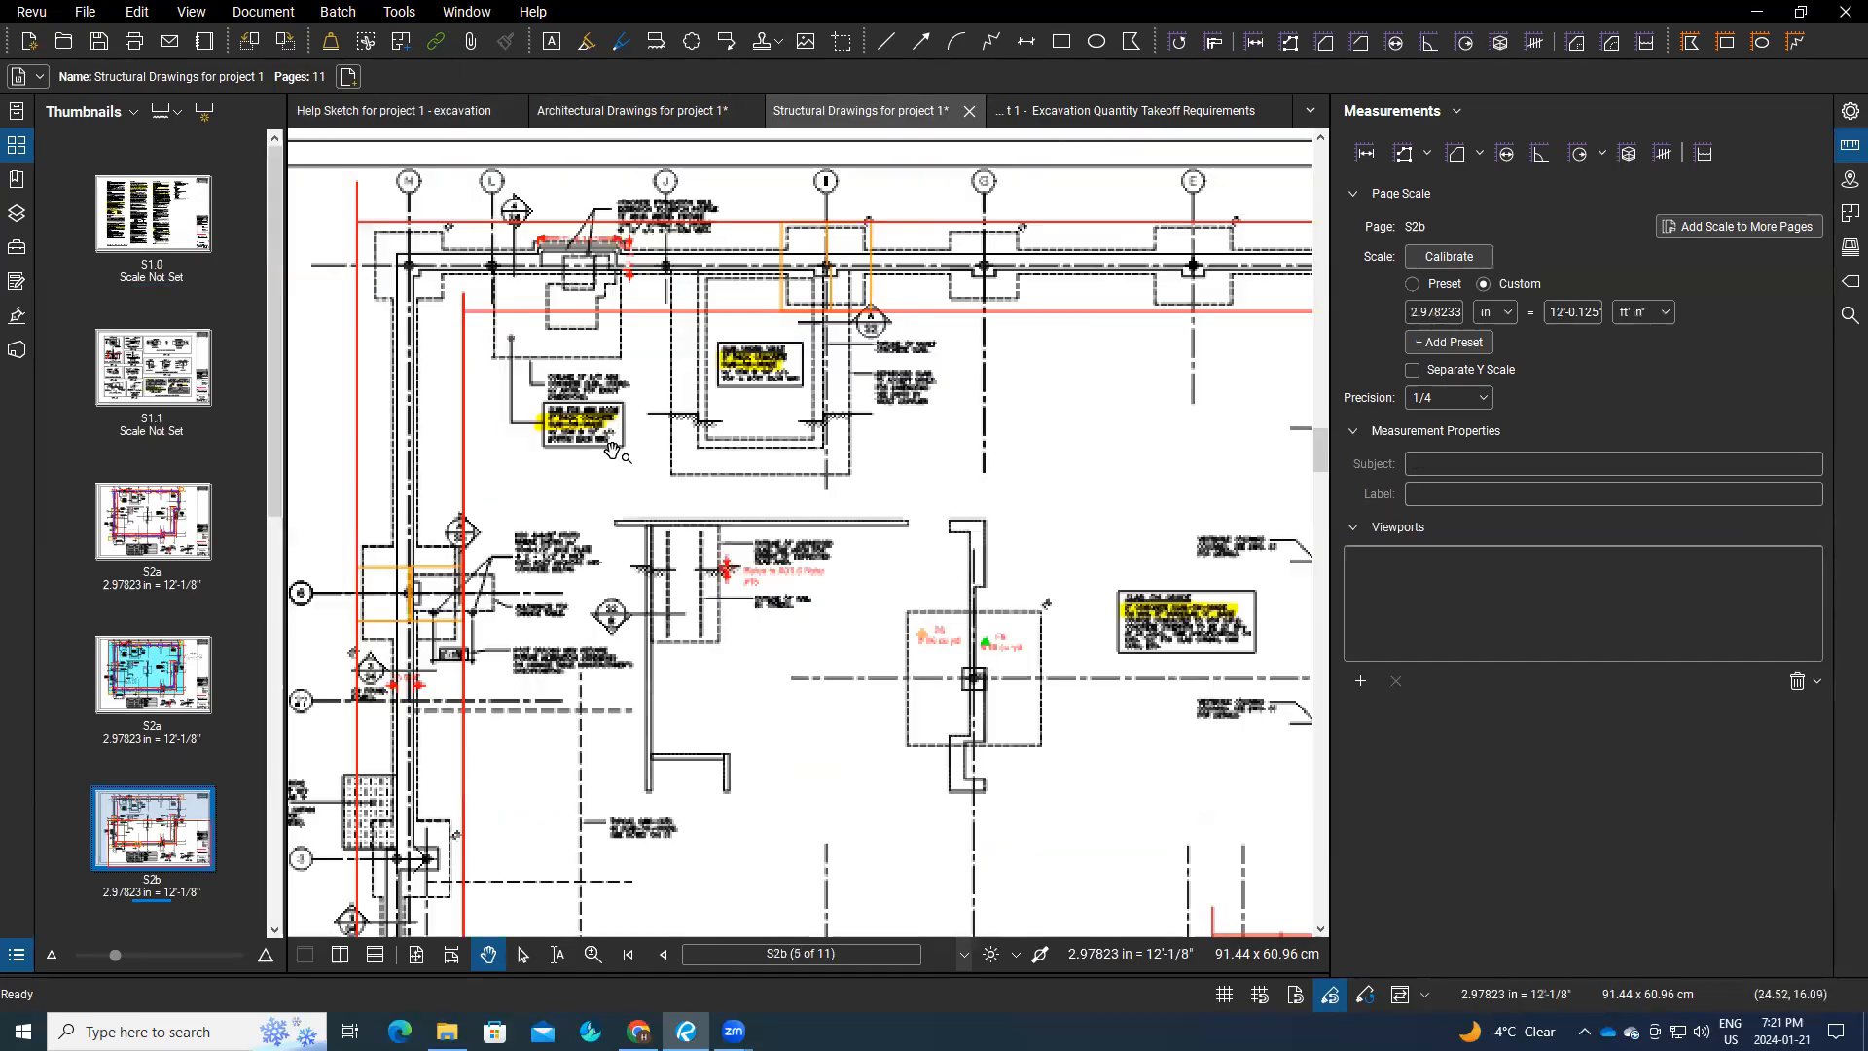
scroll(611, 448, "up", 2)
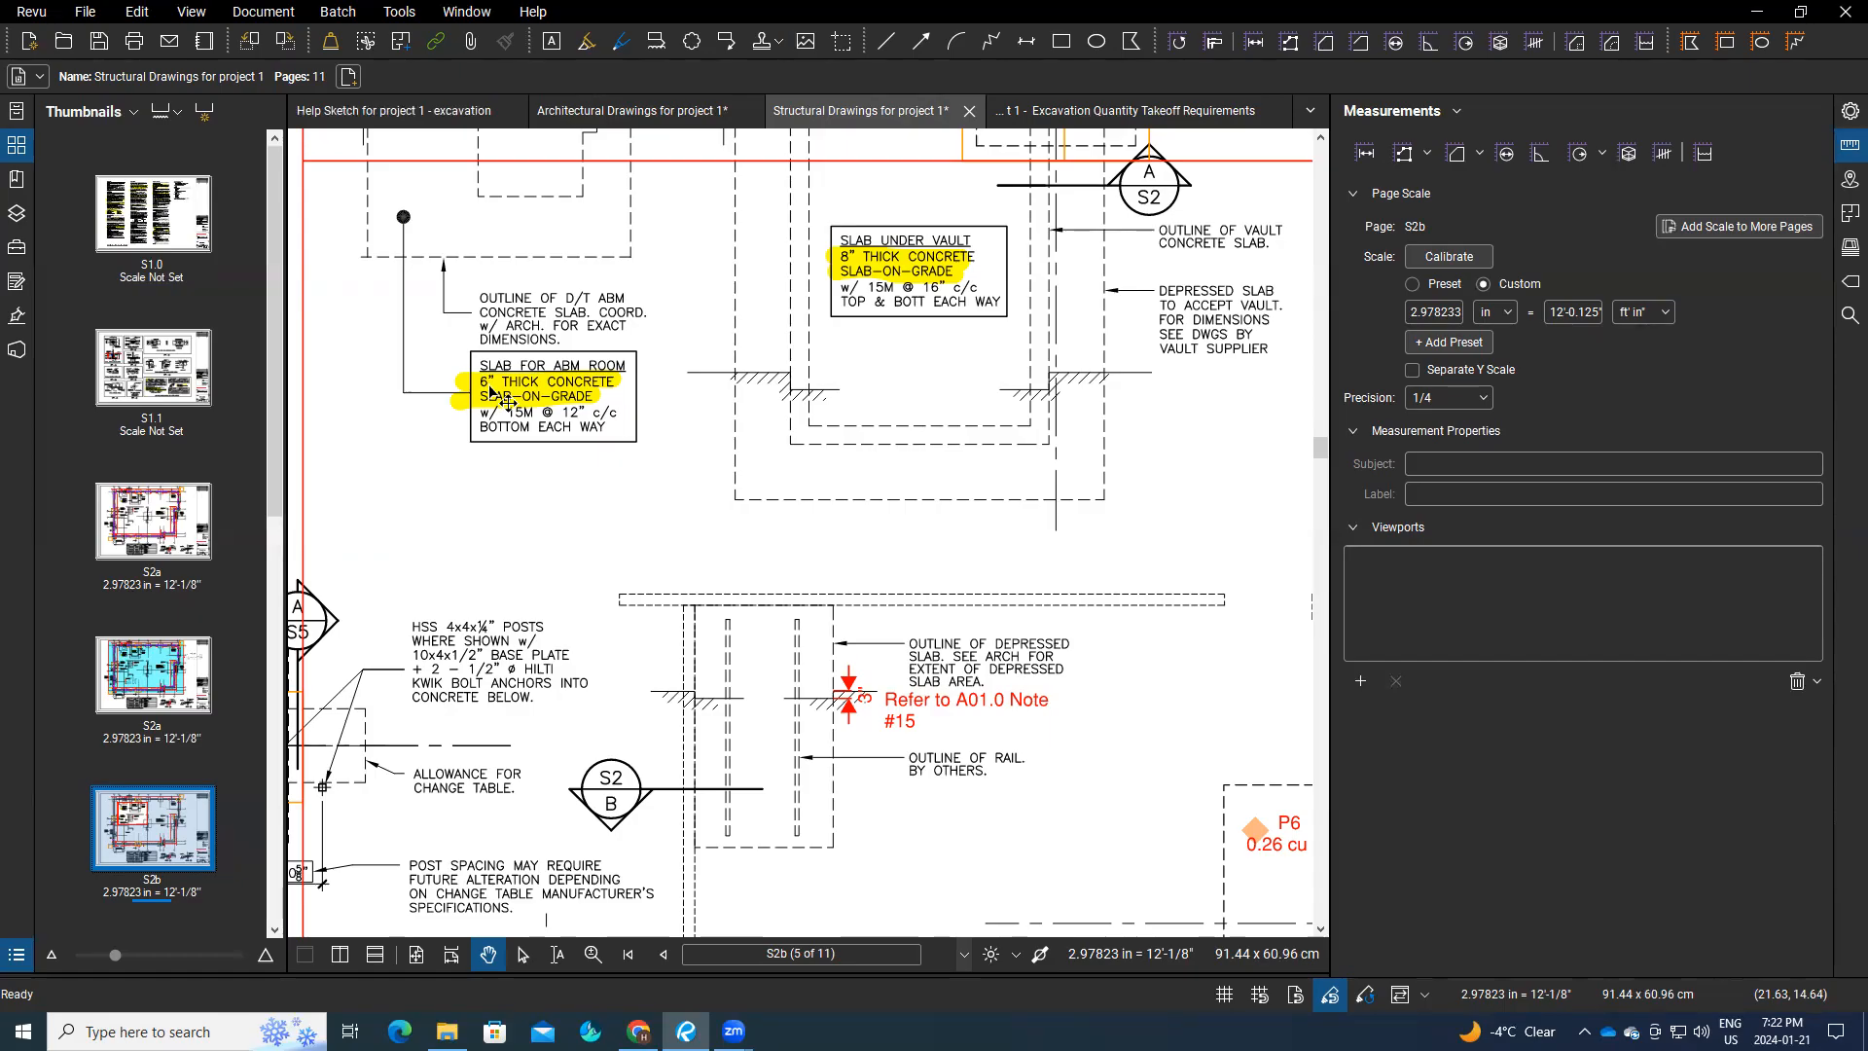
scroll(494, 394, "down", 3)
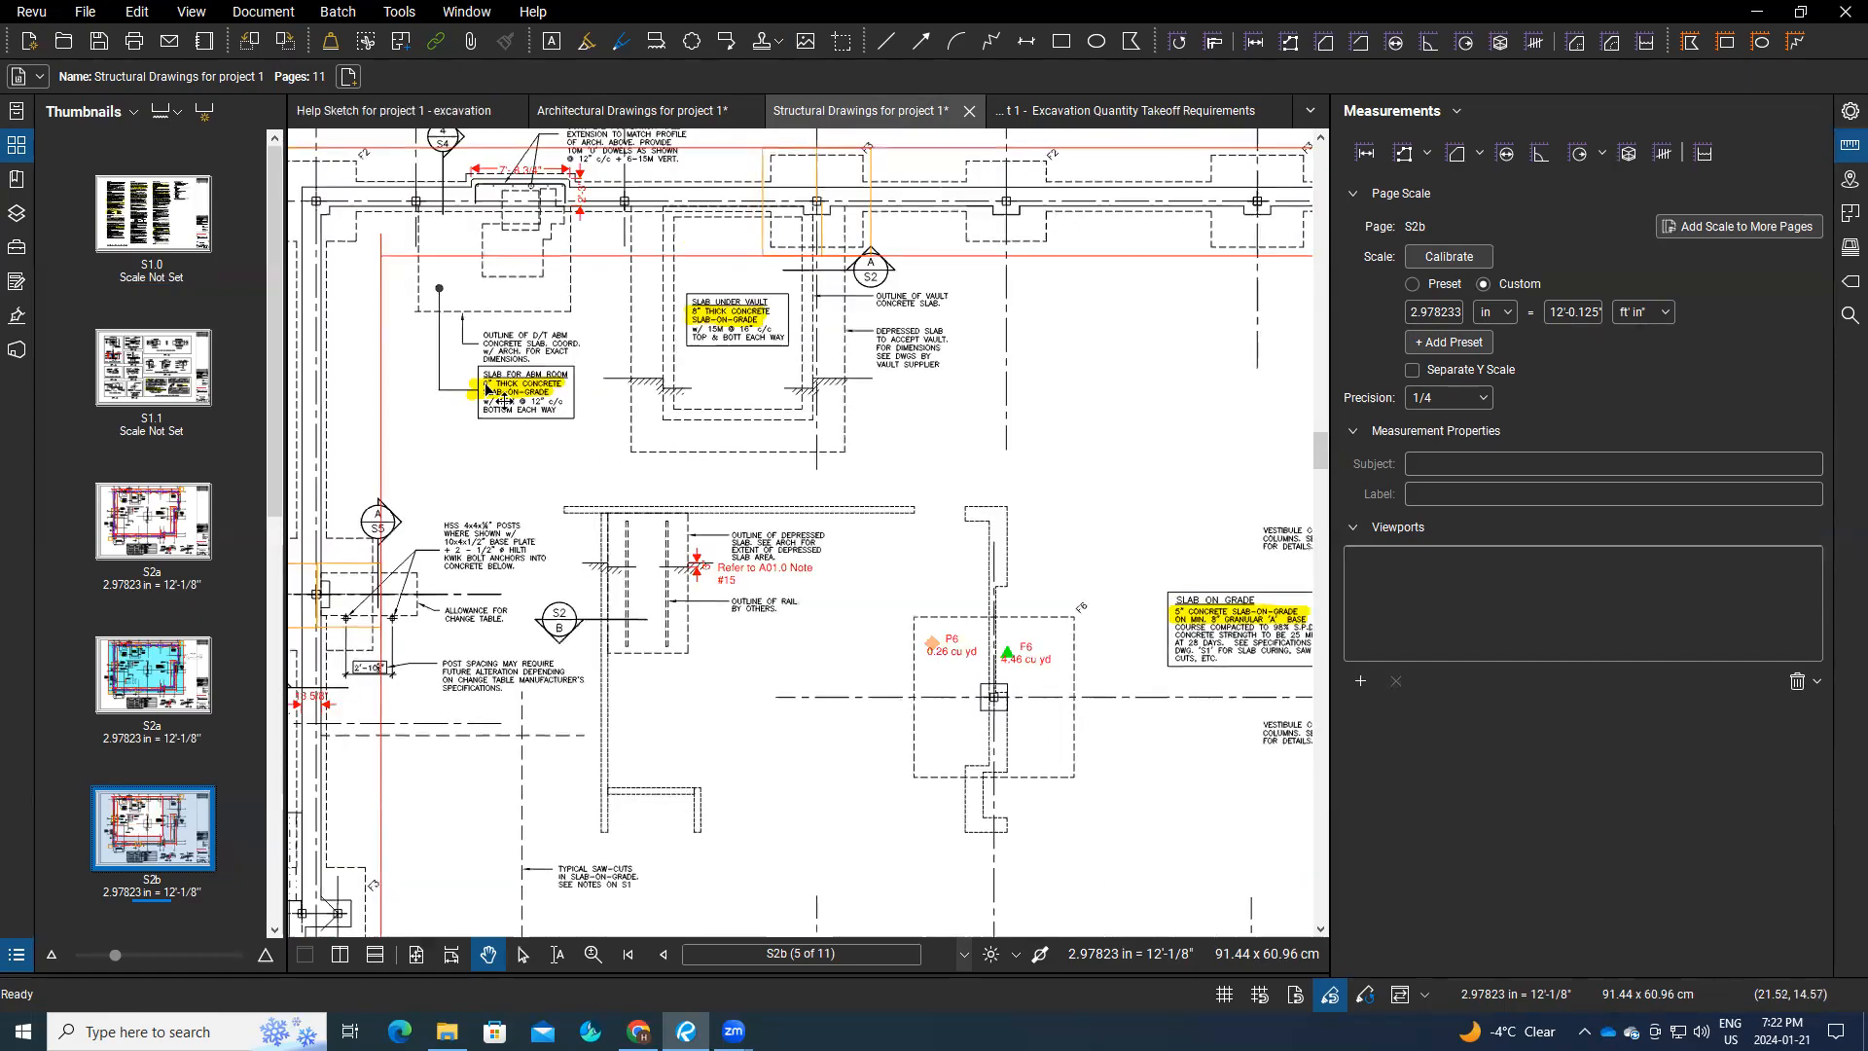
Step: Open the excavation help sketch and review the extra hand excavation areas on page 3
left_click(429, 114)
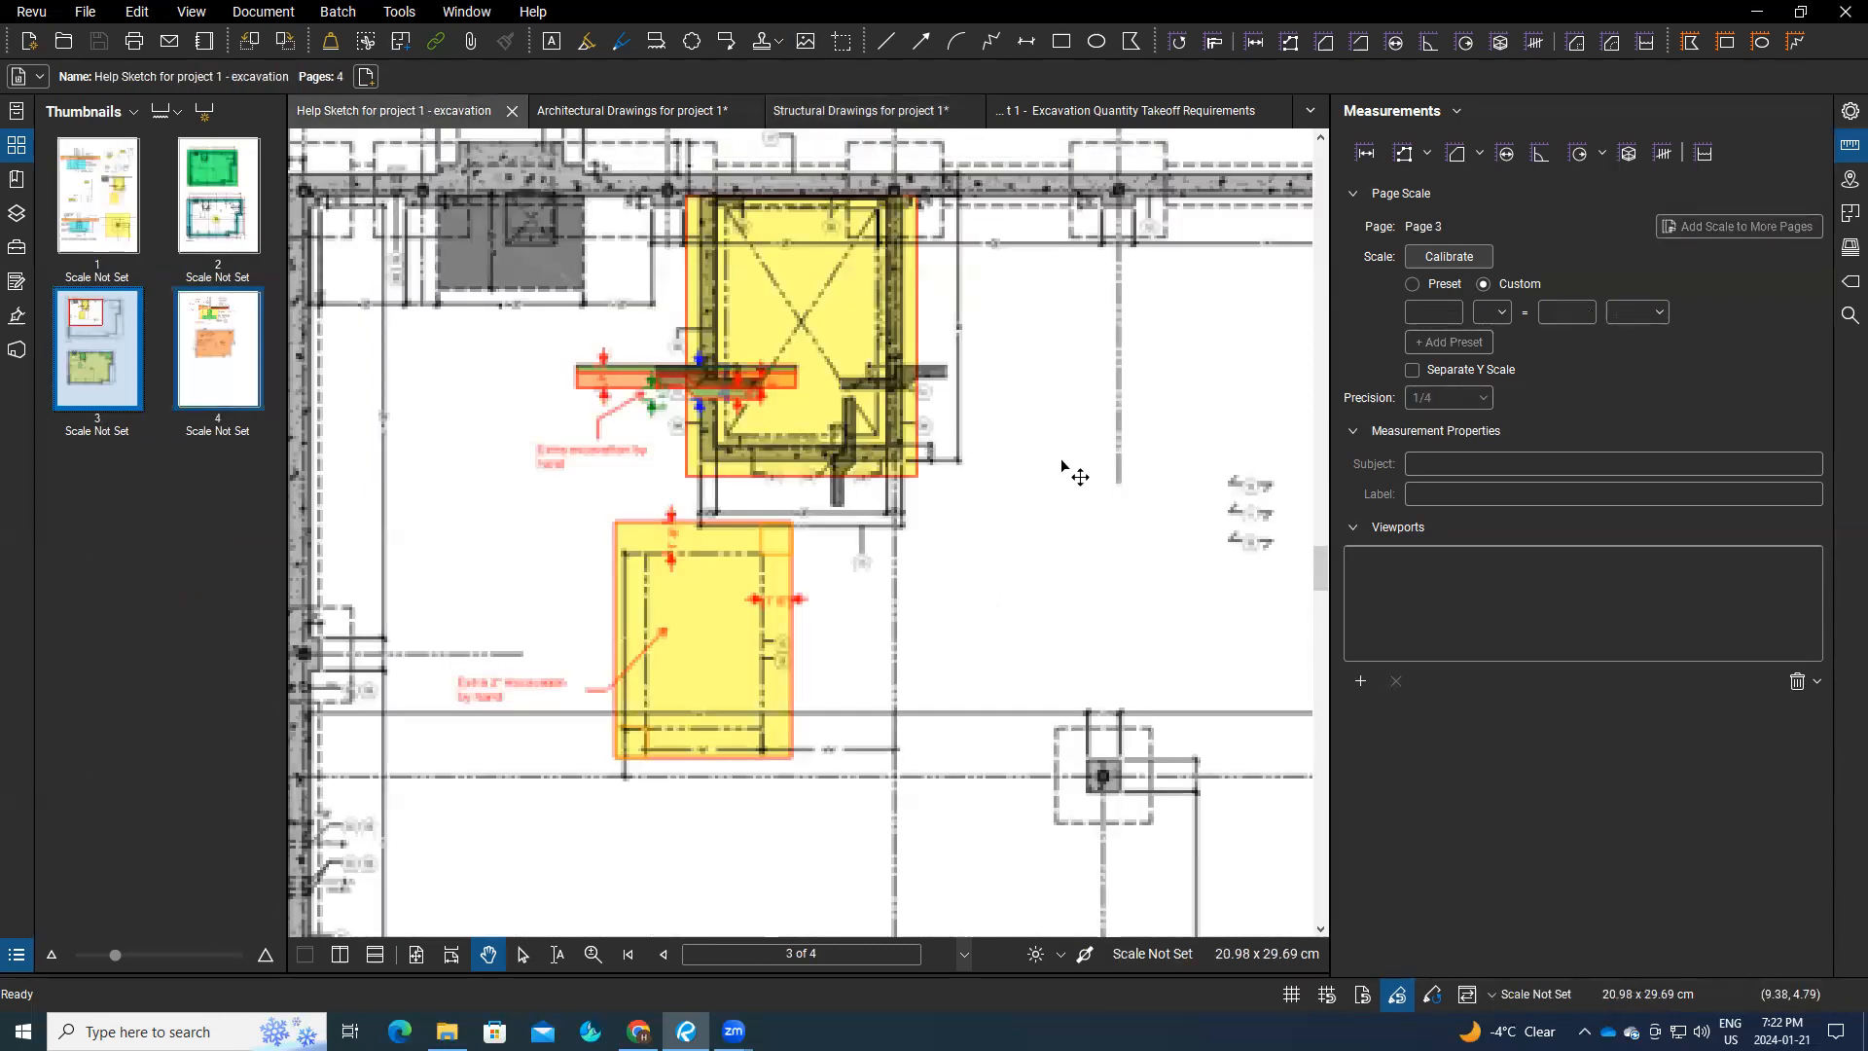
scroll(1079, 477, "down", 3)
scroll(1034, 471, "down", 3)
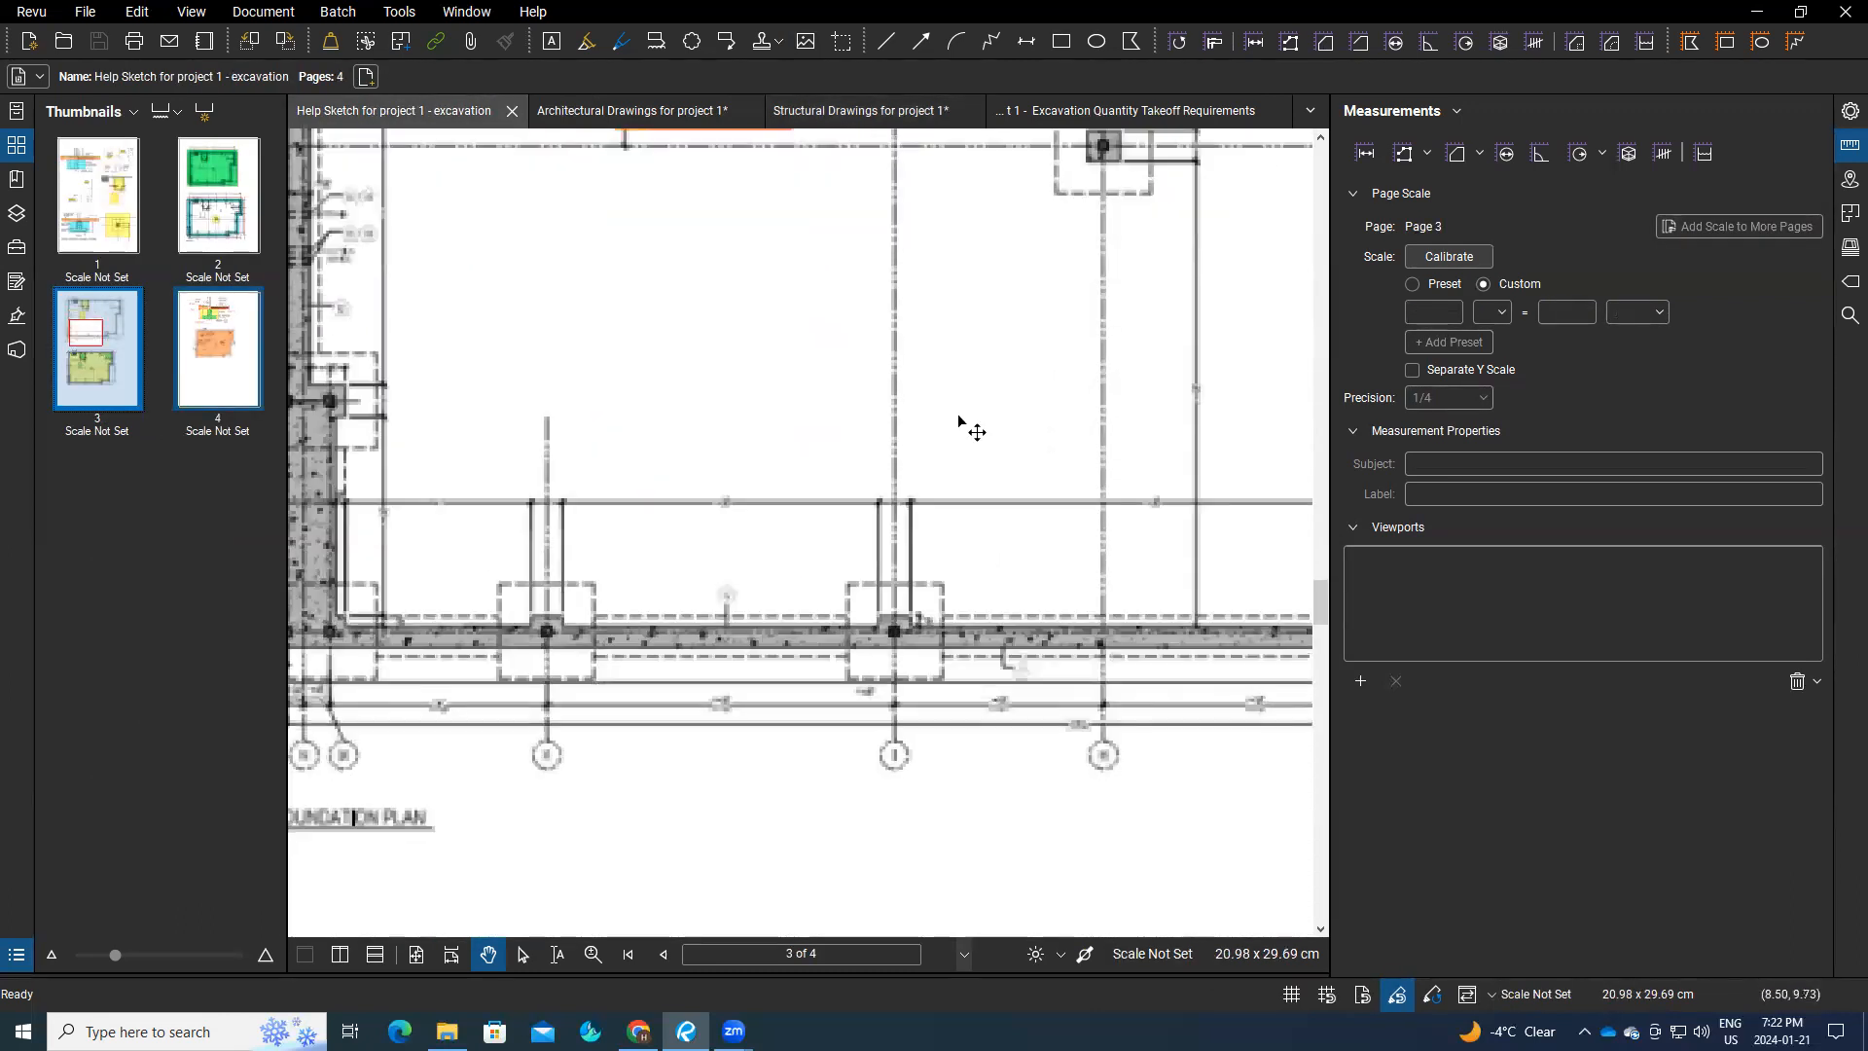
scroll(968, 423, "up", 5)
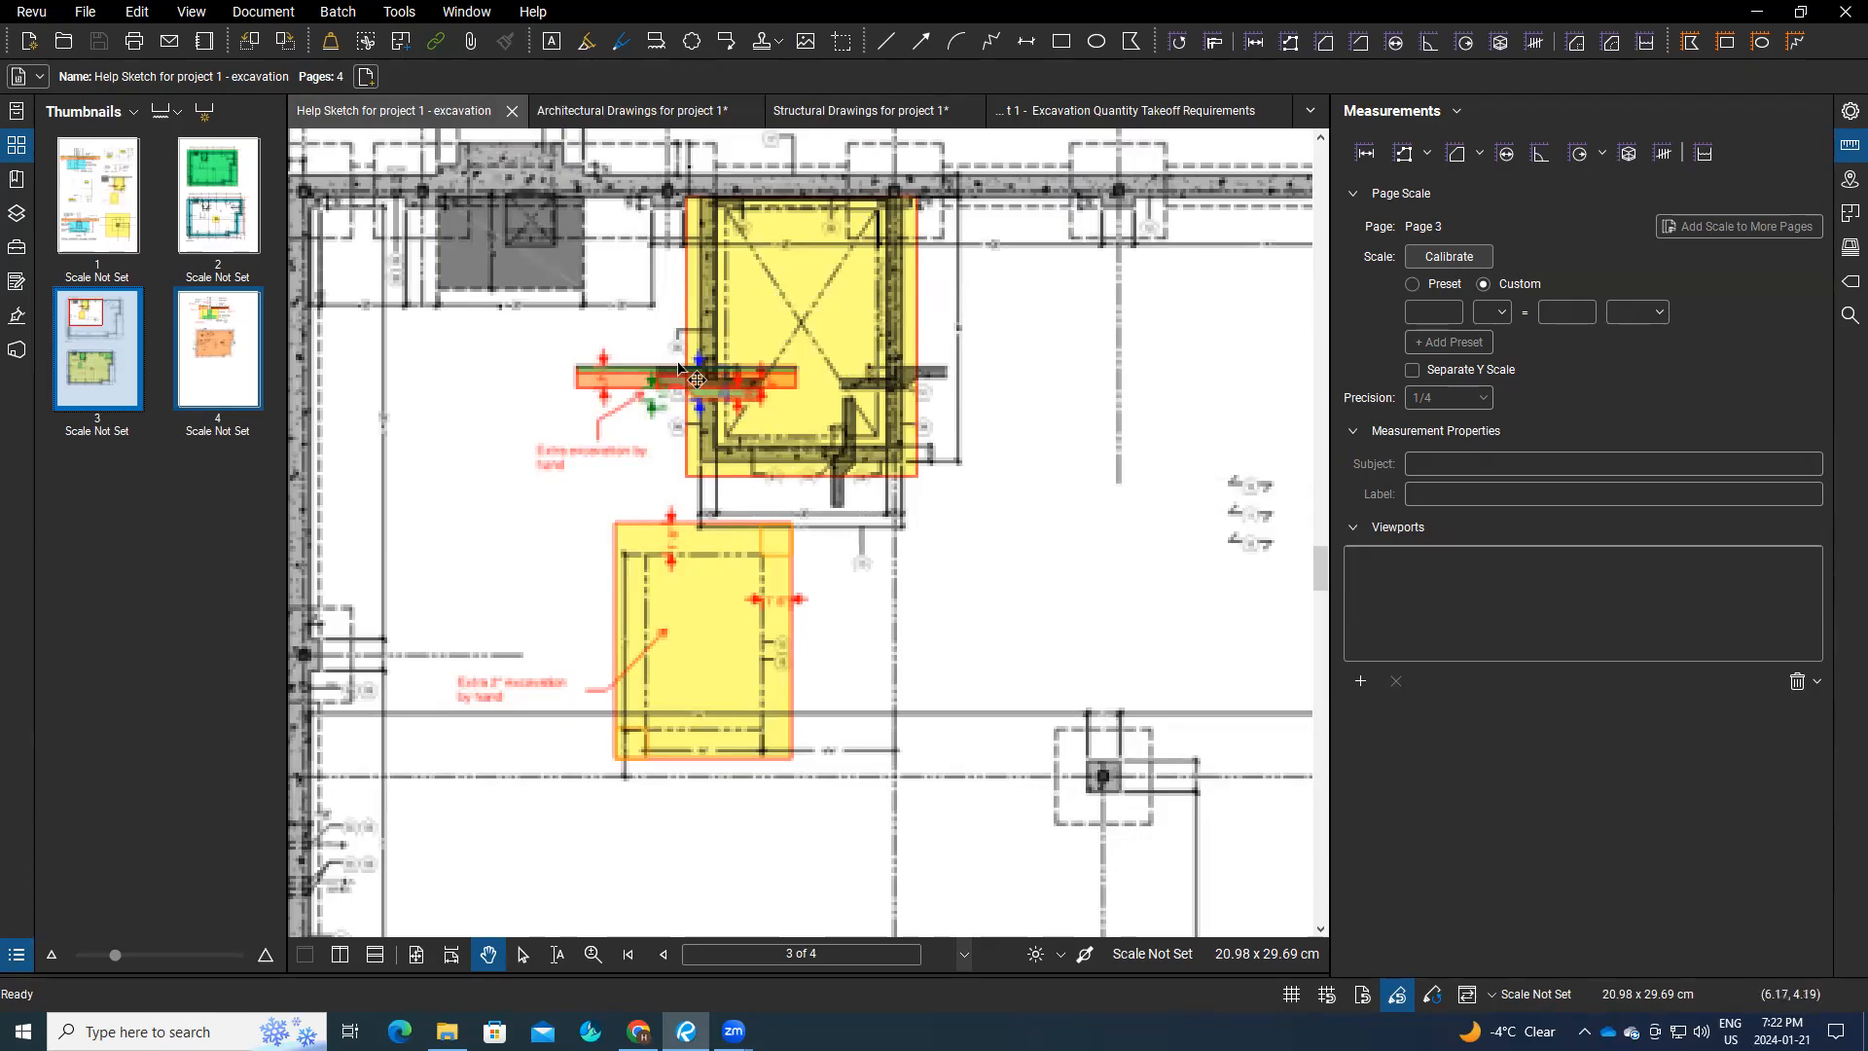
Step: Check the Div.31 Earthwork recap items in the takeoff requirements, and return to the foundation plan on S2b
left_click(806, 122)
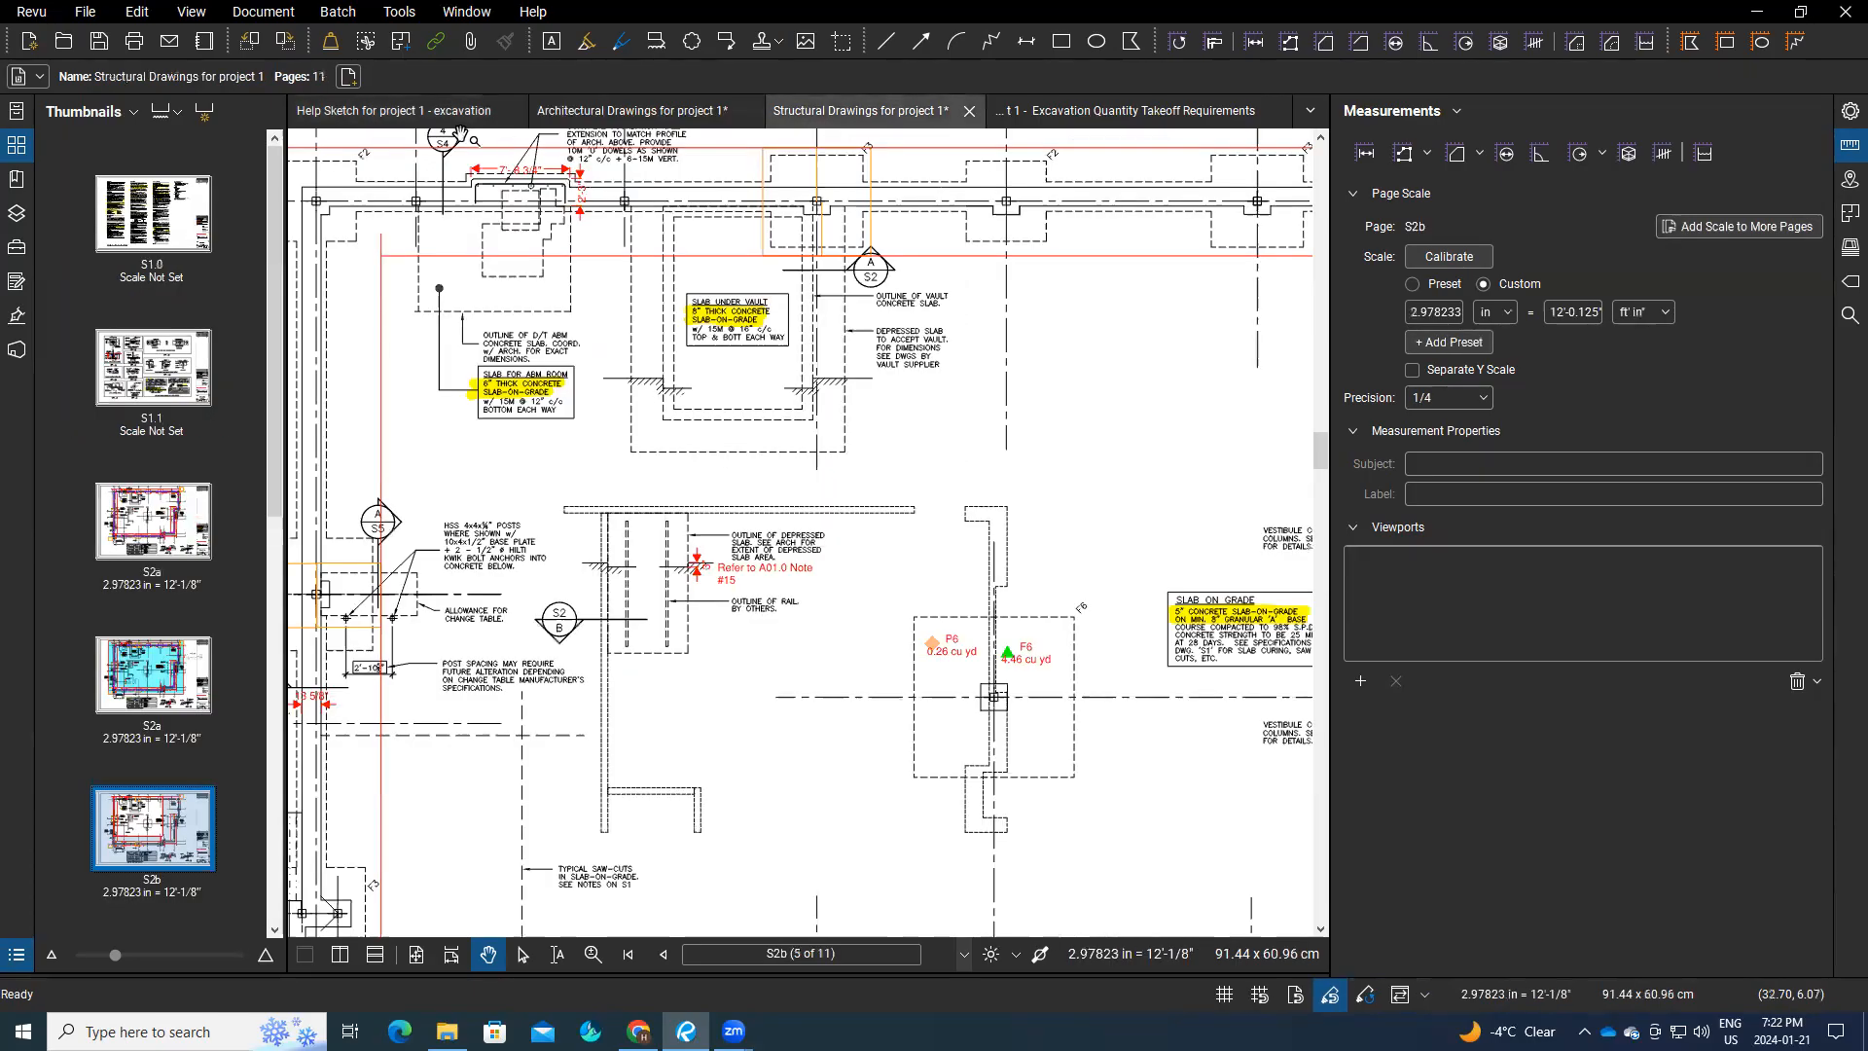
left_click(1226, 115)
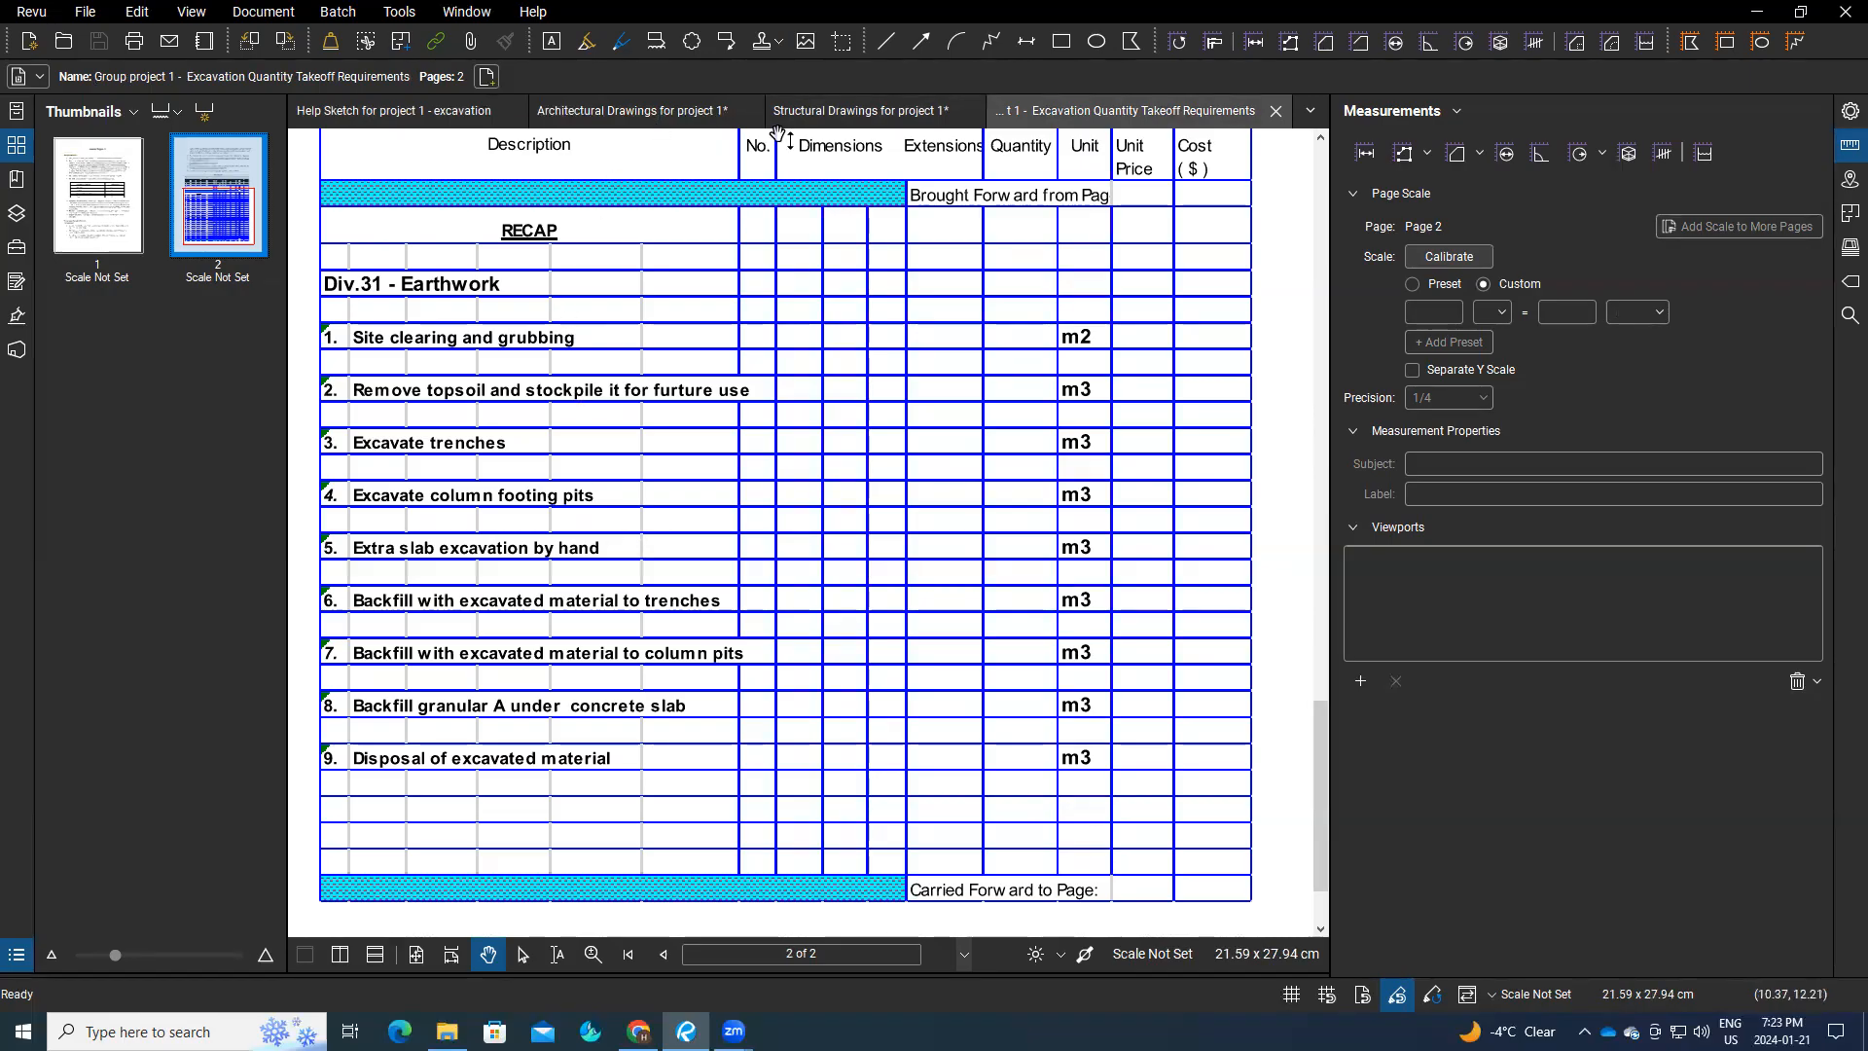
left_click(866, 114)
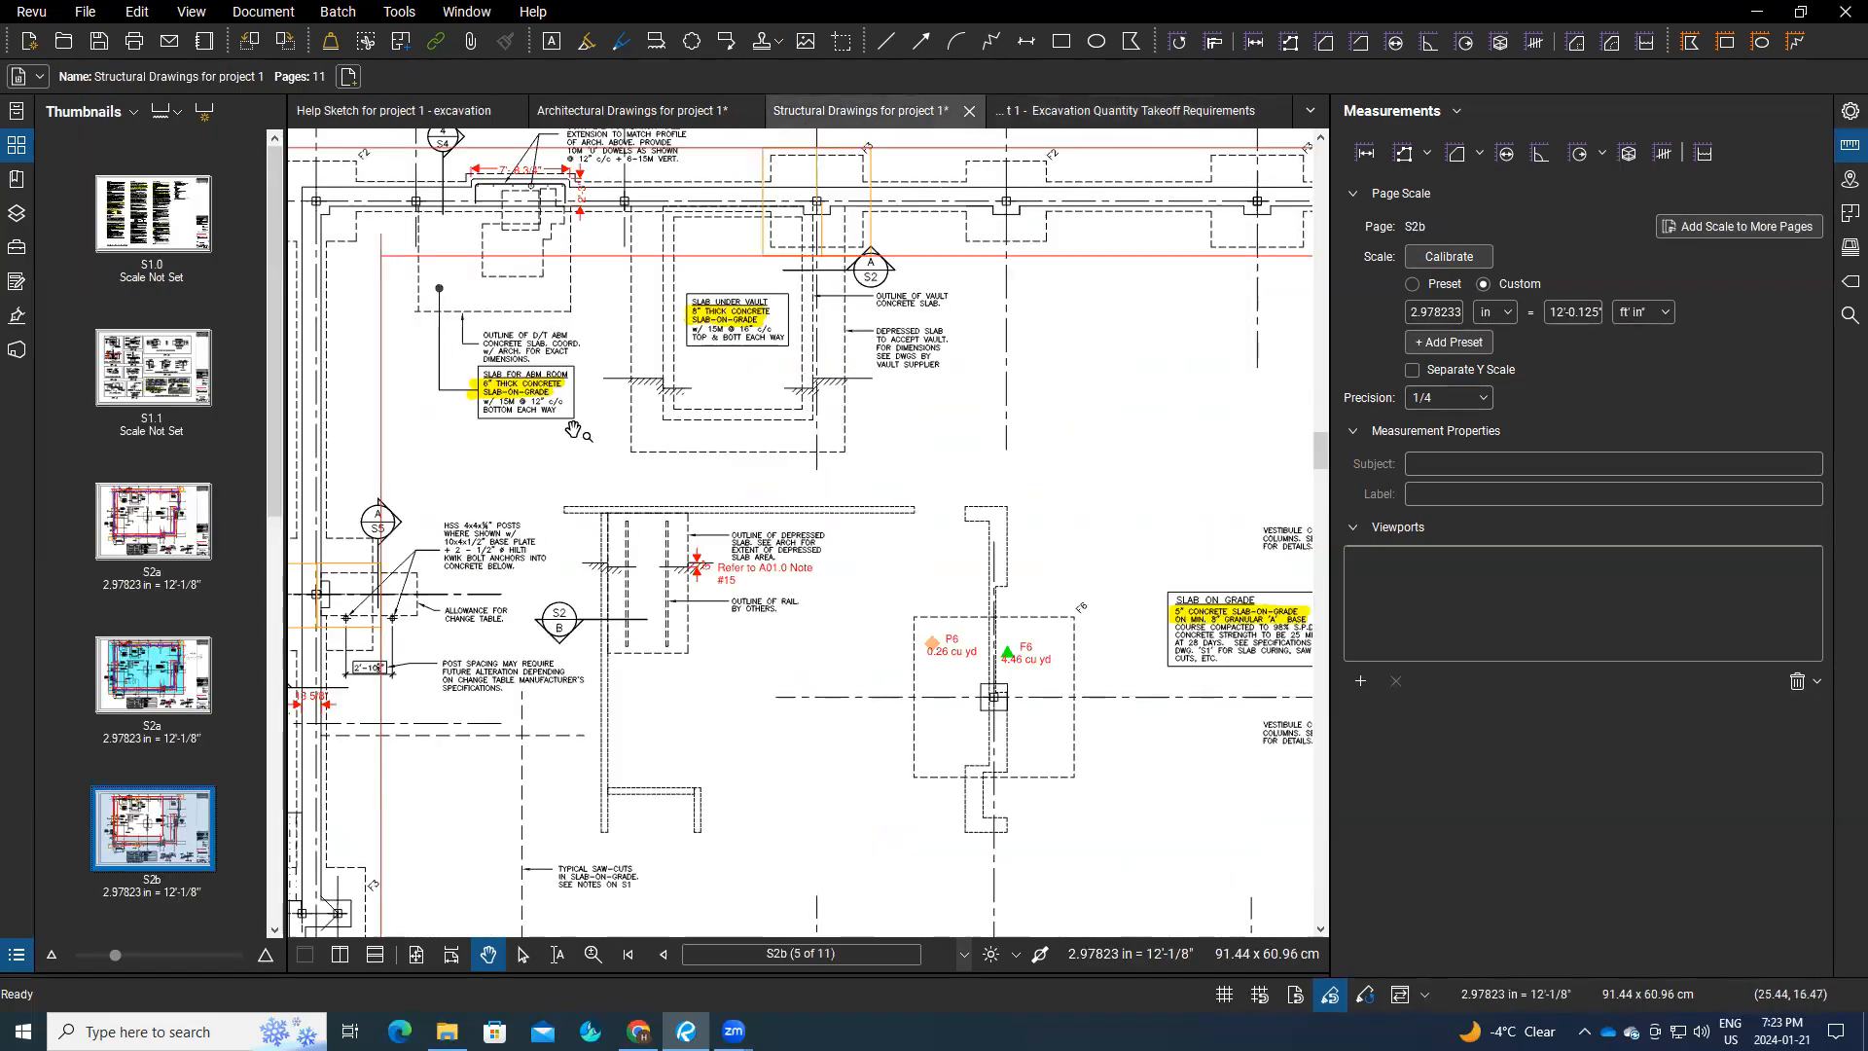
scroll(582, 438, "down", 2)
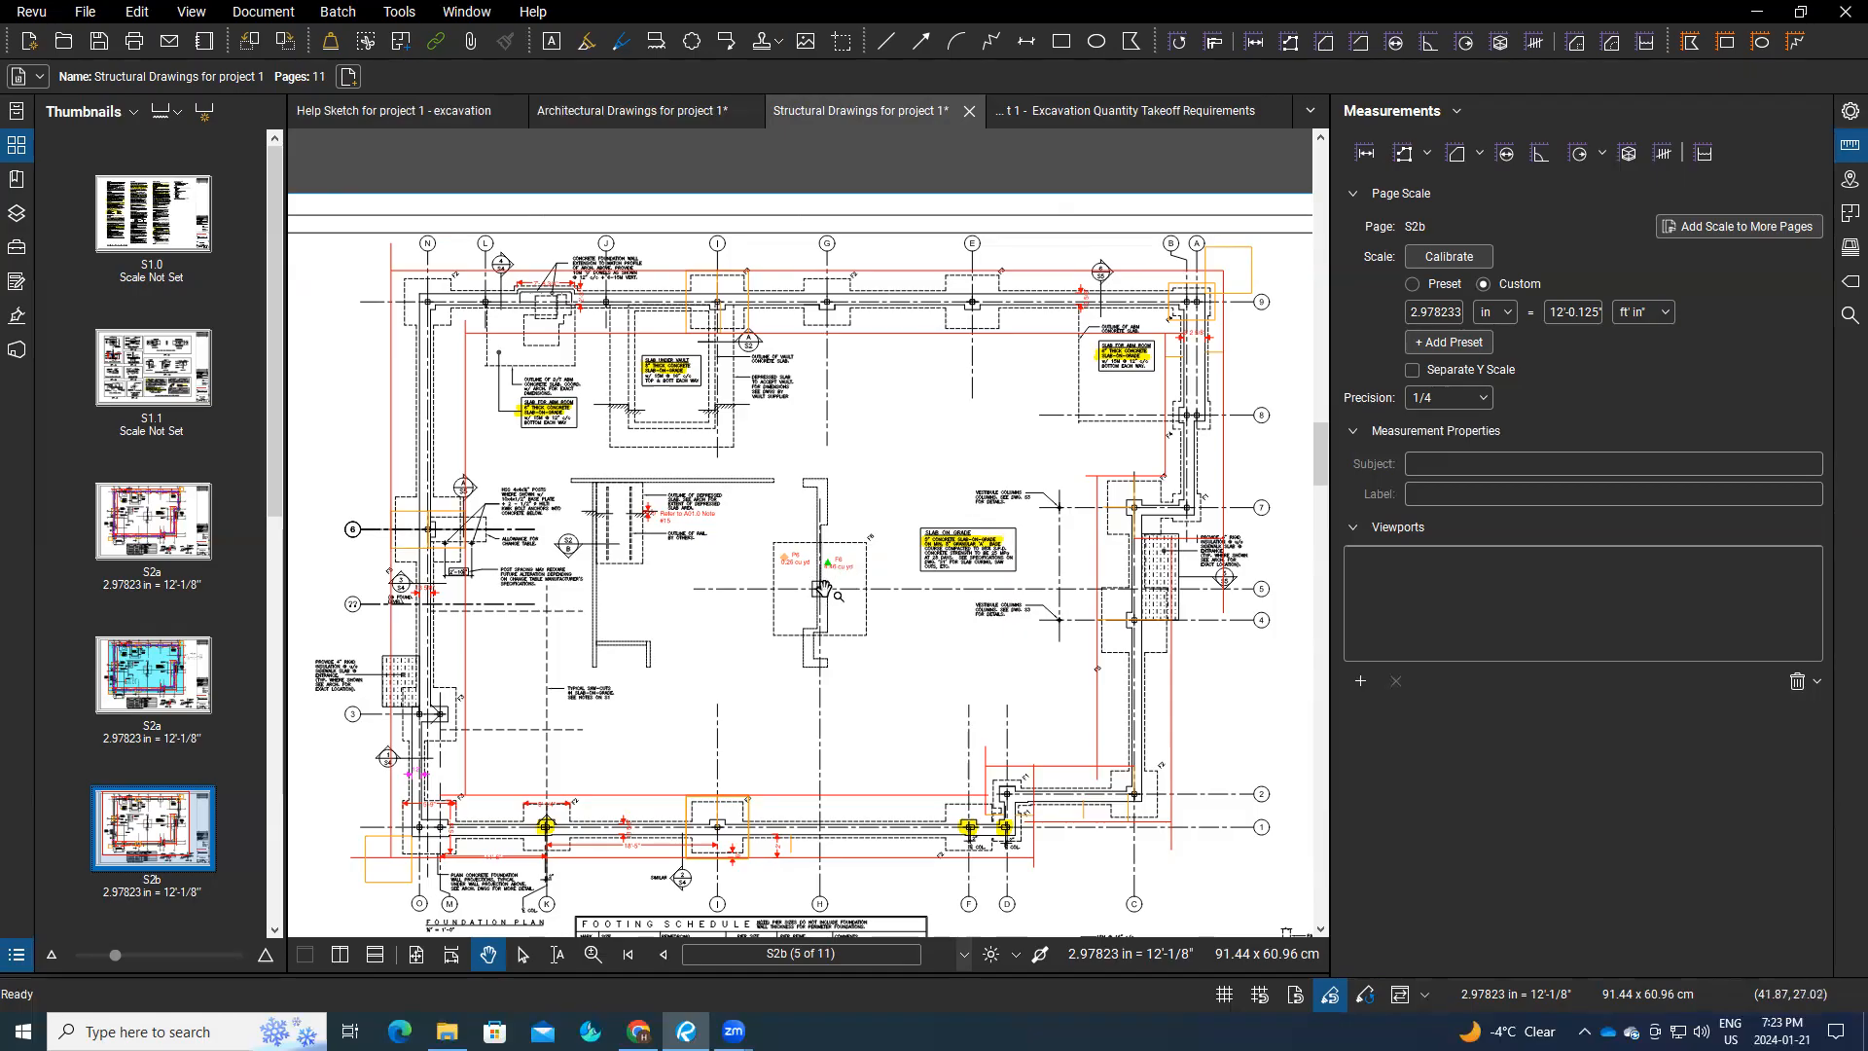
Step: Open structural sheet S1.1 and examine the excavation around the typical interior column footing in Detail 1
left_click(133, 369)
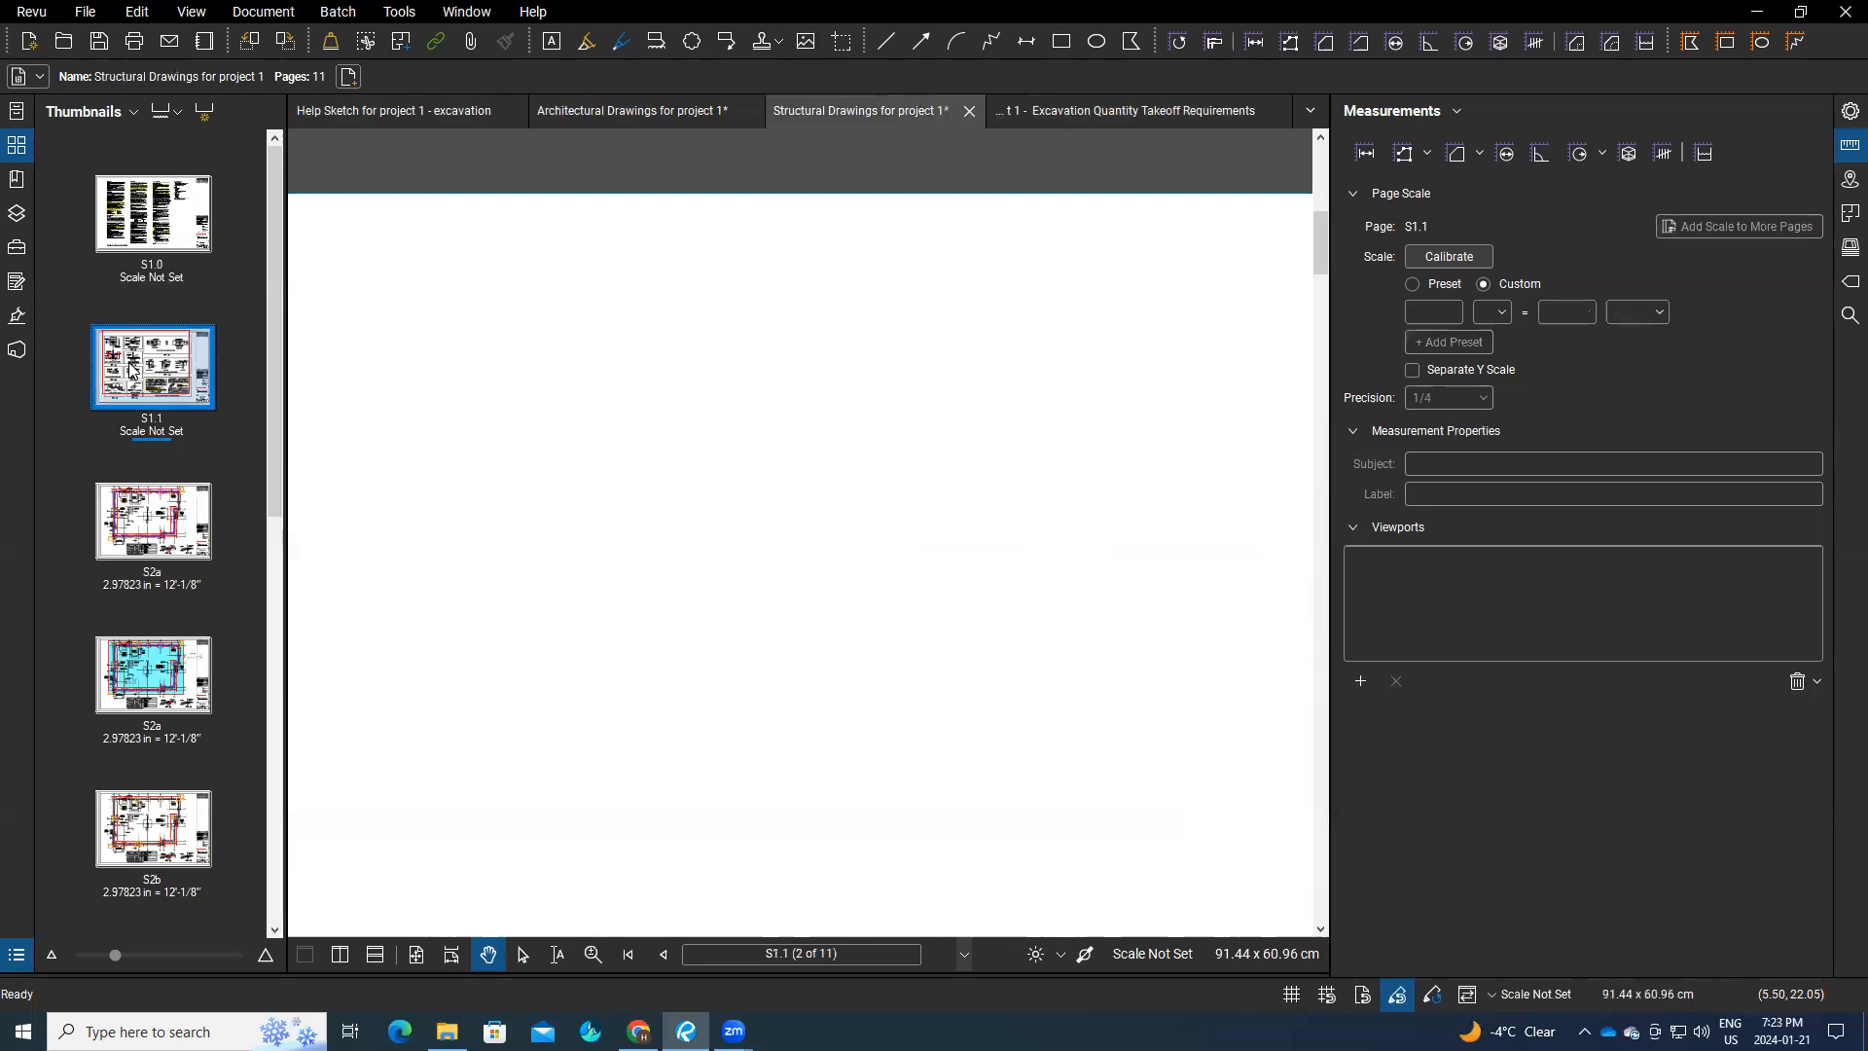
scroll(632, 589, "up", 3)
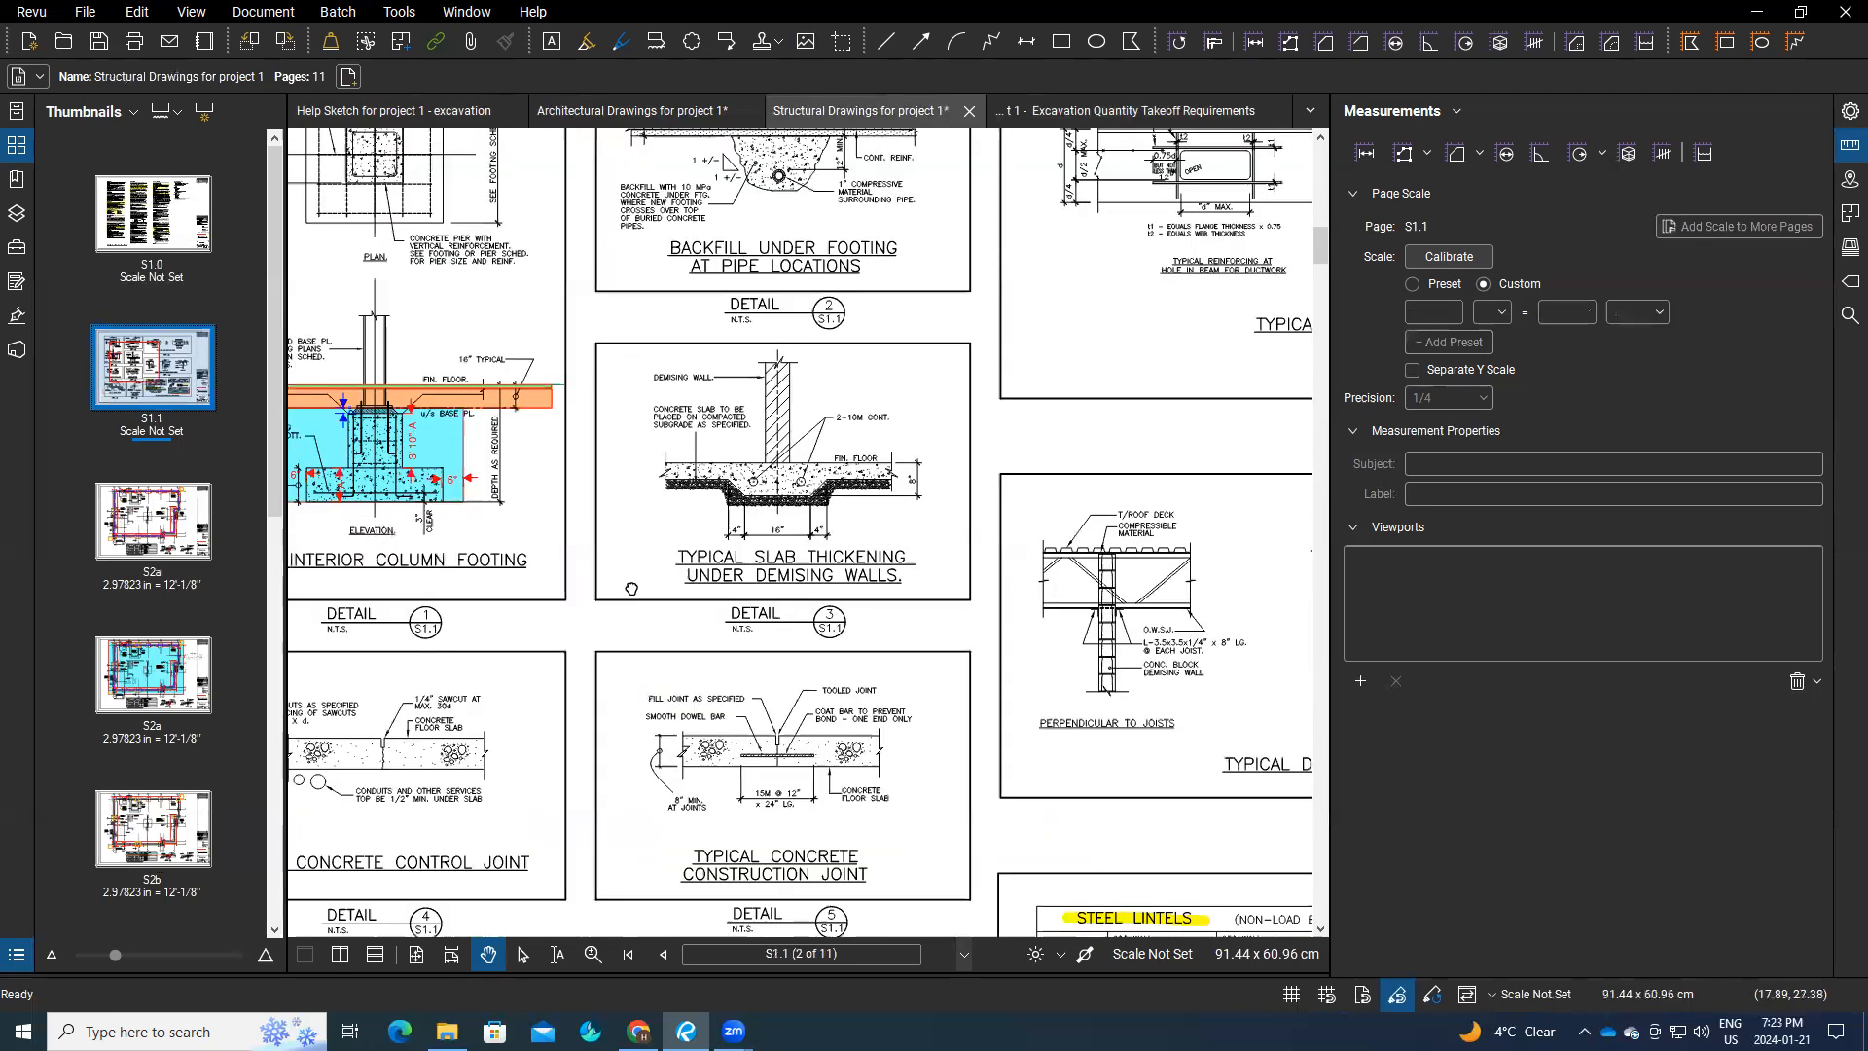
scroll(594, 596, "left", 3)
scroll(591, 598, "up", 2)
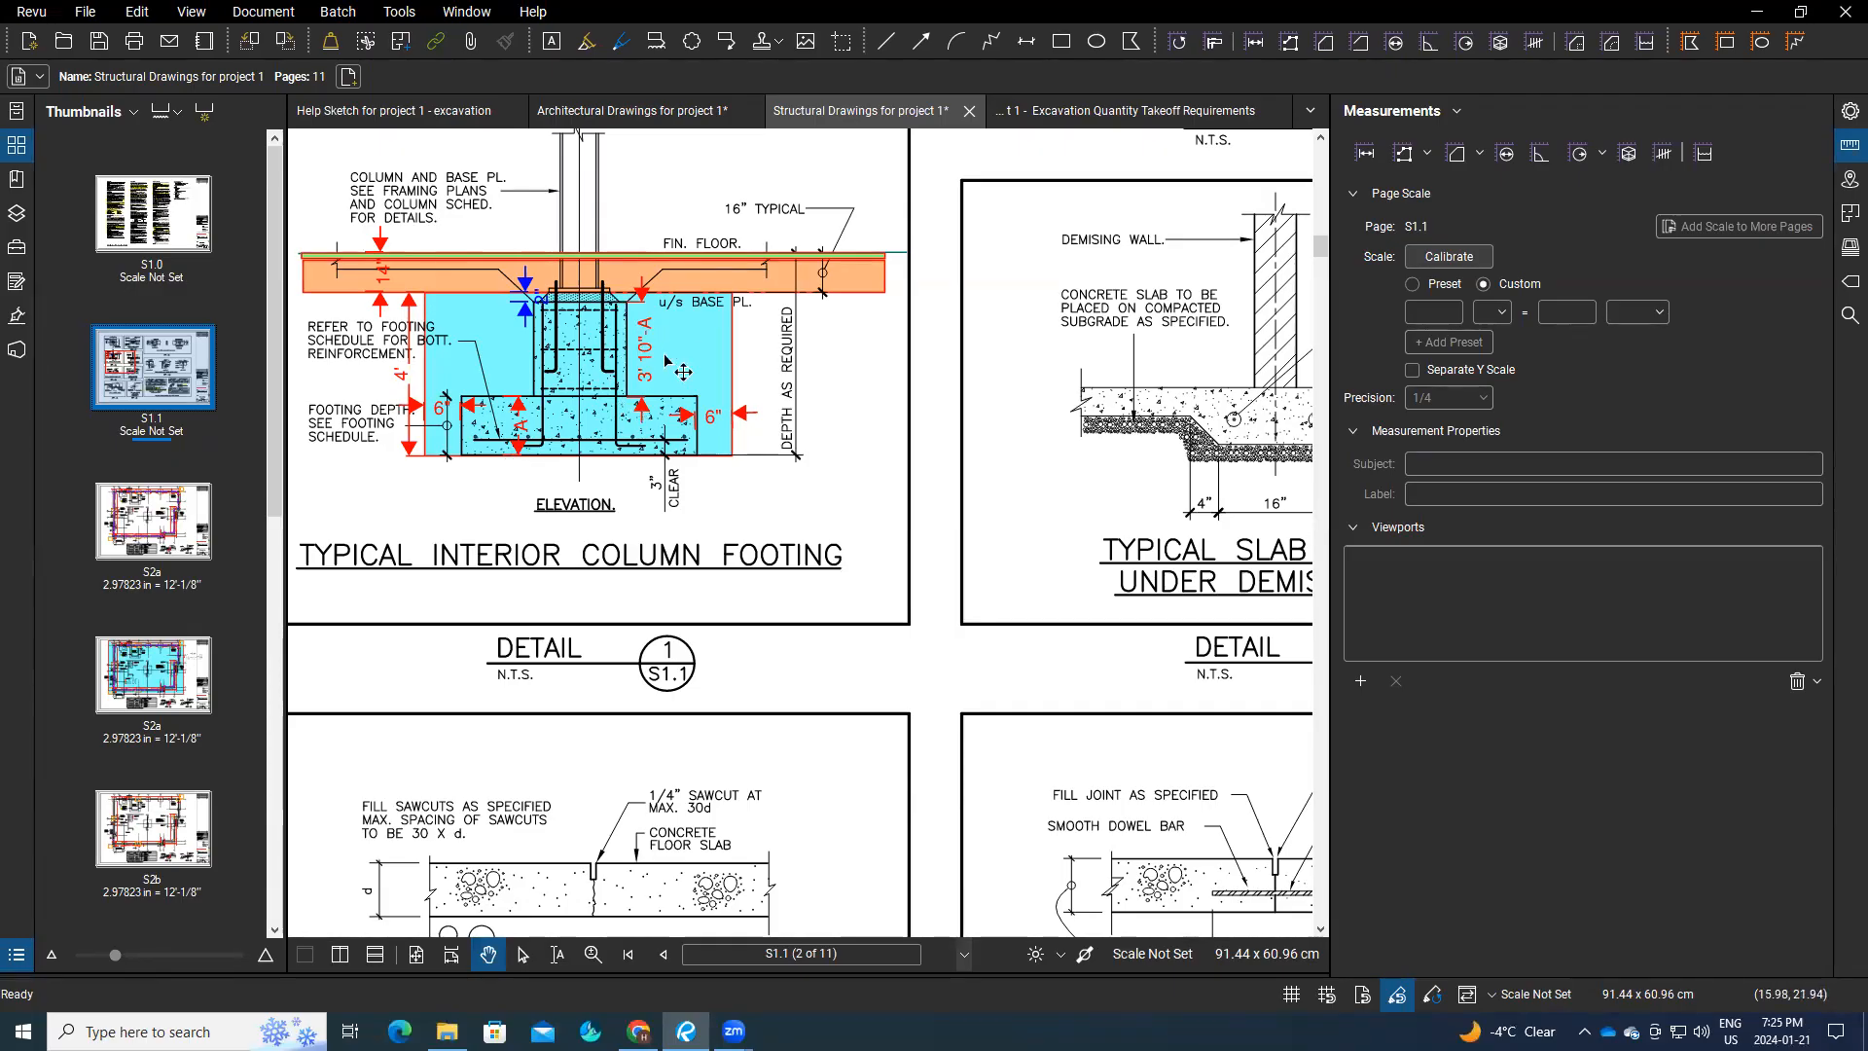
scroll(671, 399, "down", 5)
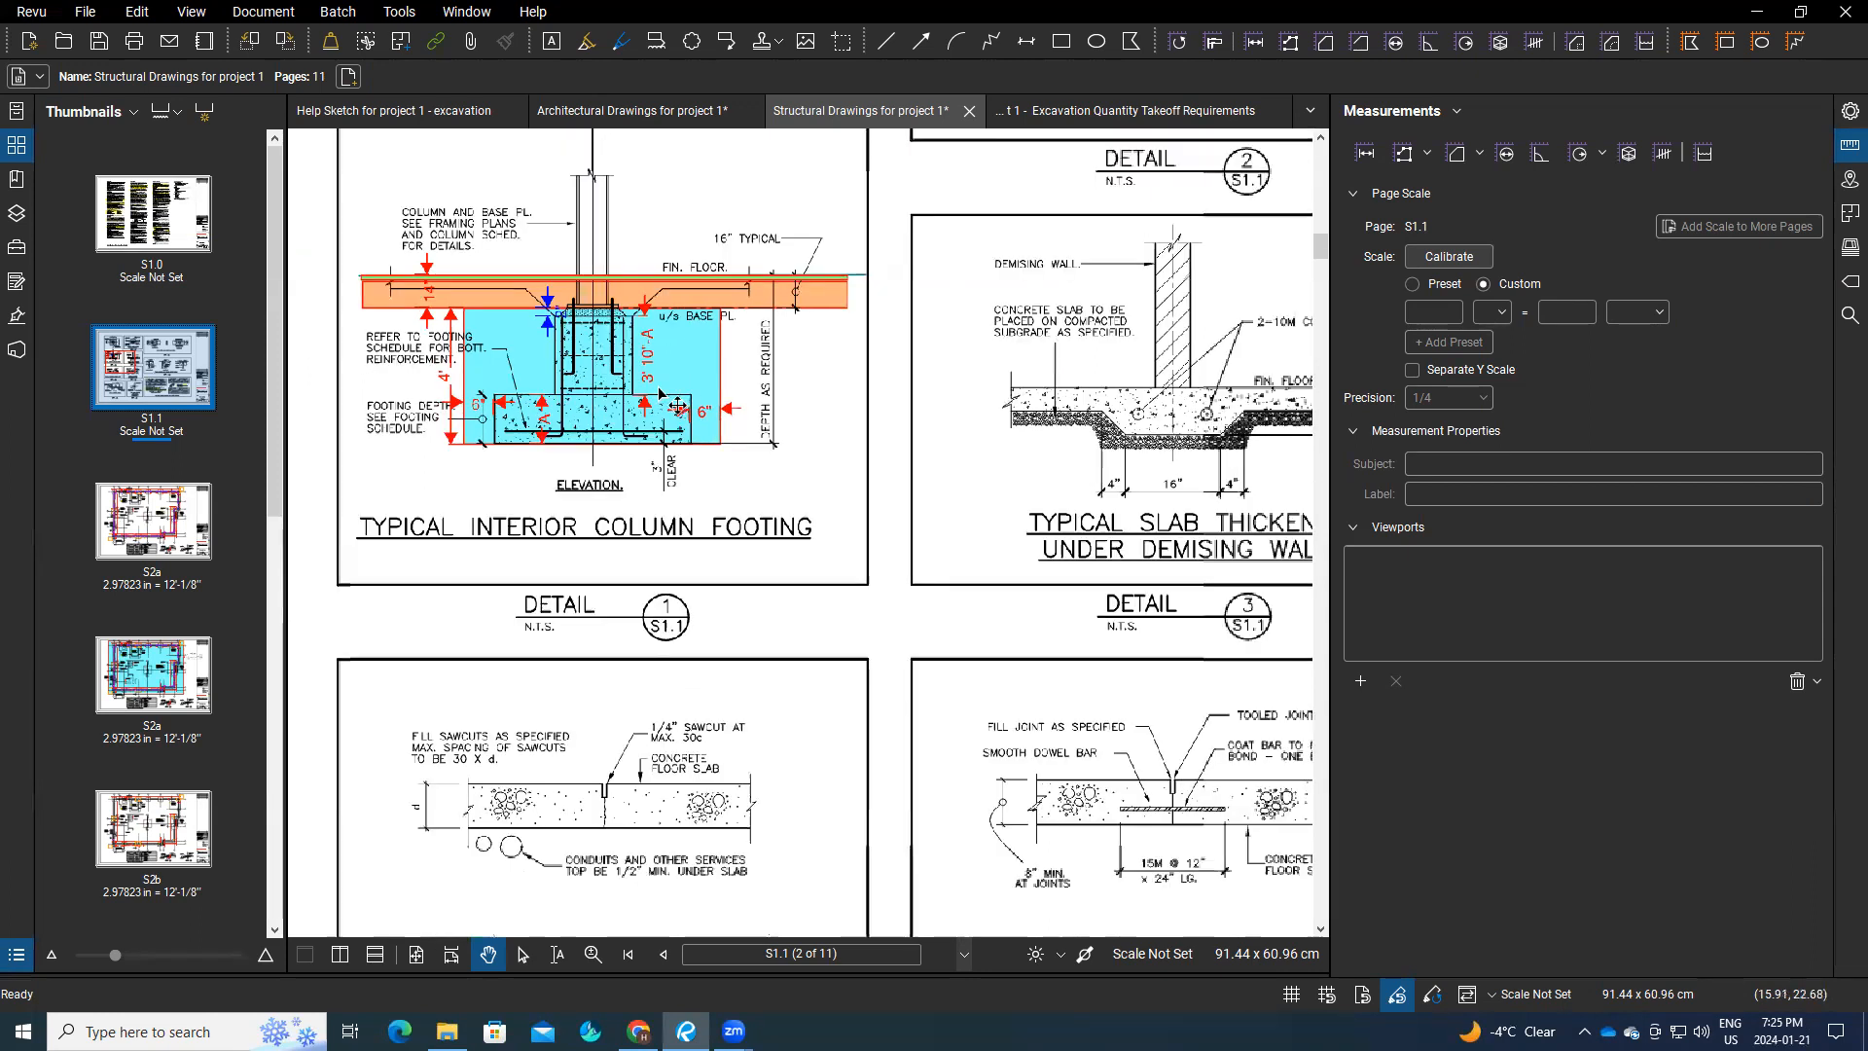
left_click_drag(769, 598, 603, 429)
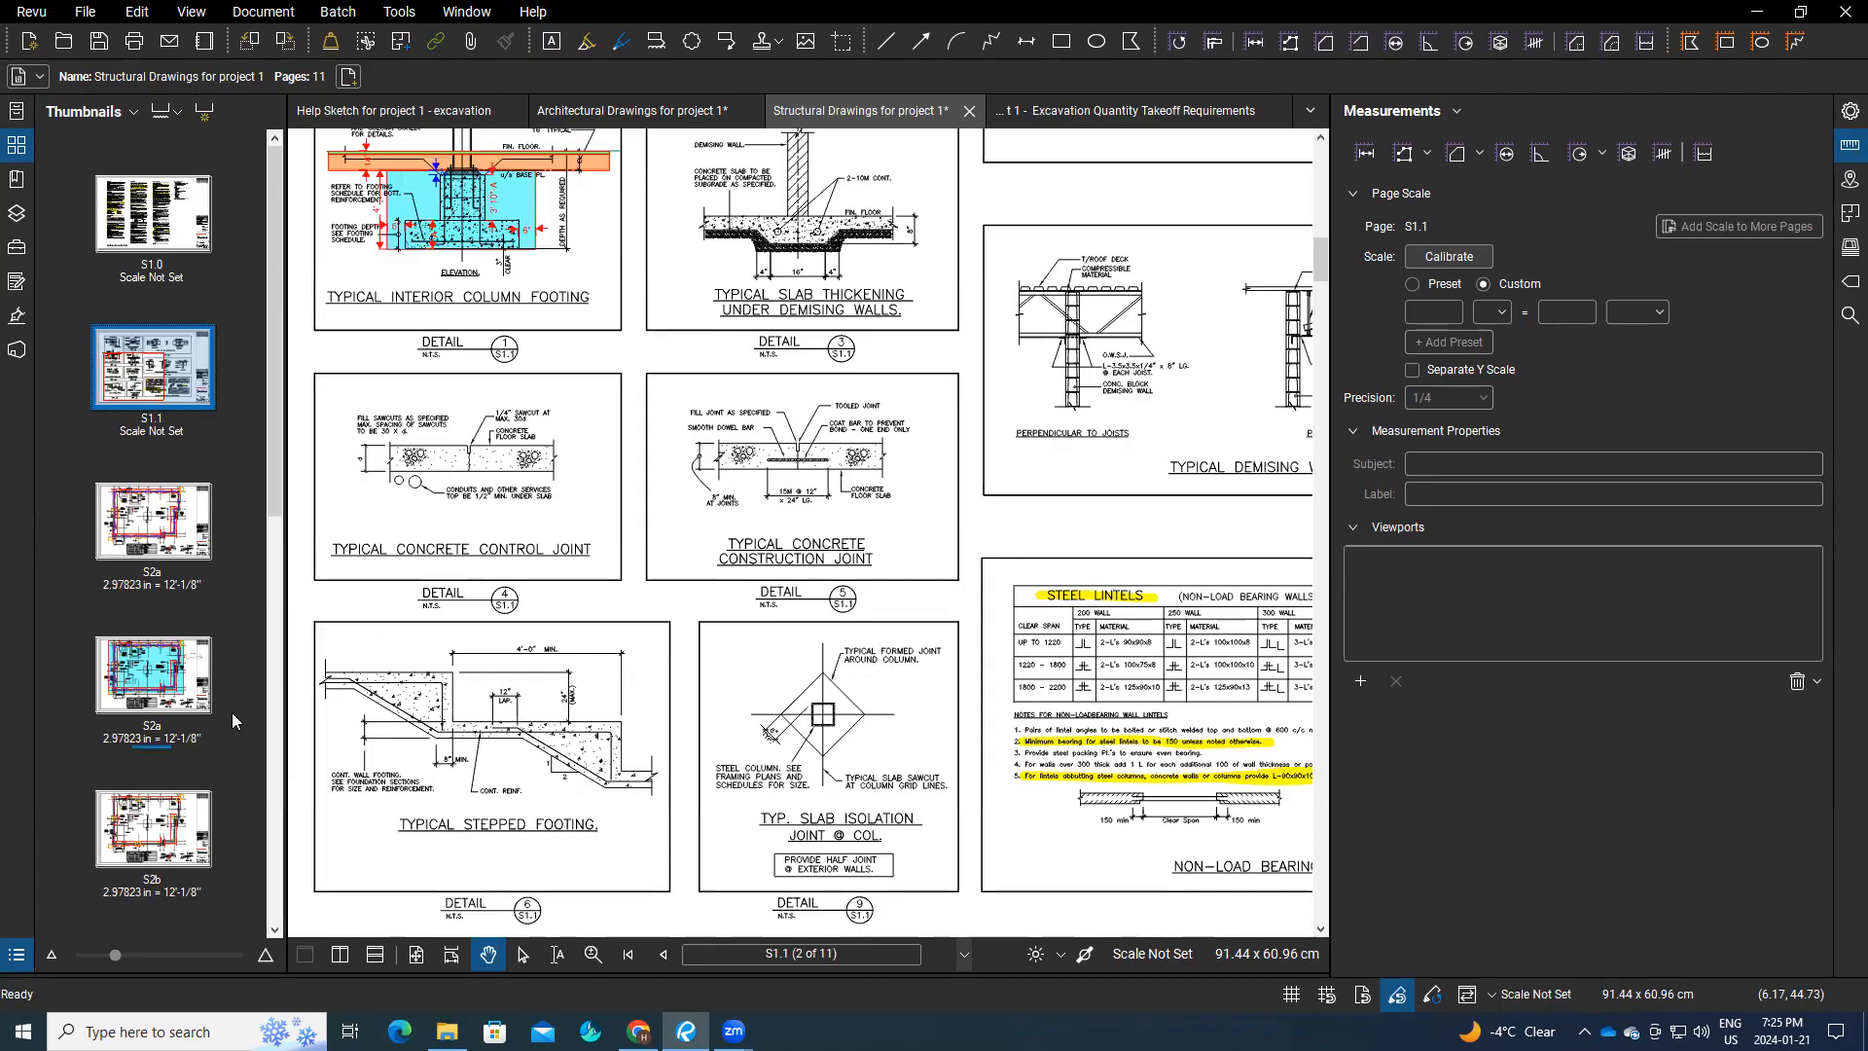
Step: Open sheet S4 on page 10 again and examine the topsoil, trench excavation and Granular A layers in Section 2
scroll(274, 497, "down", 5)
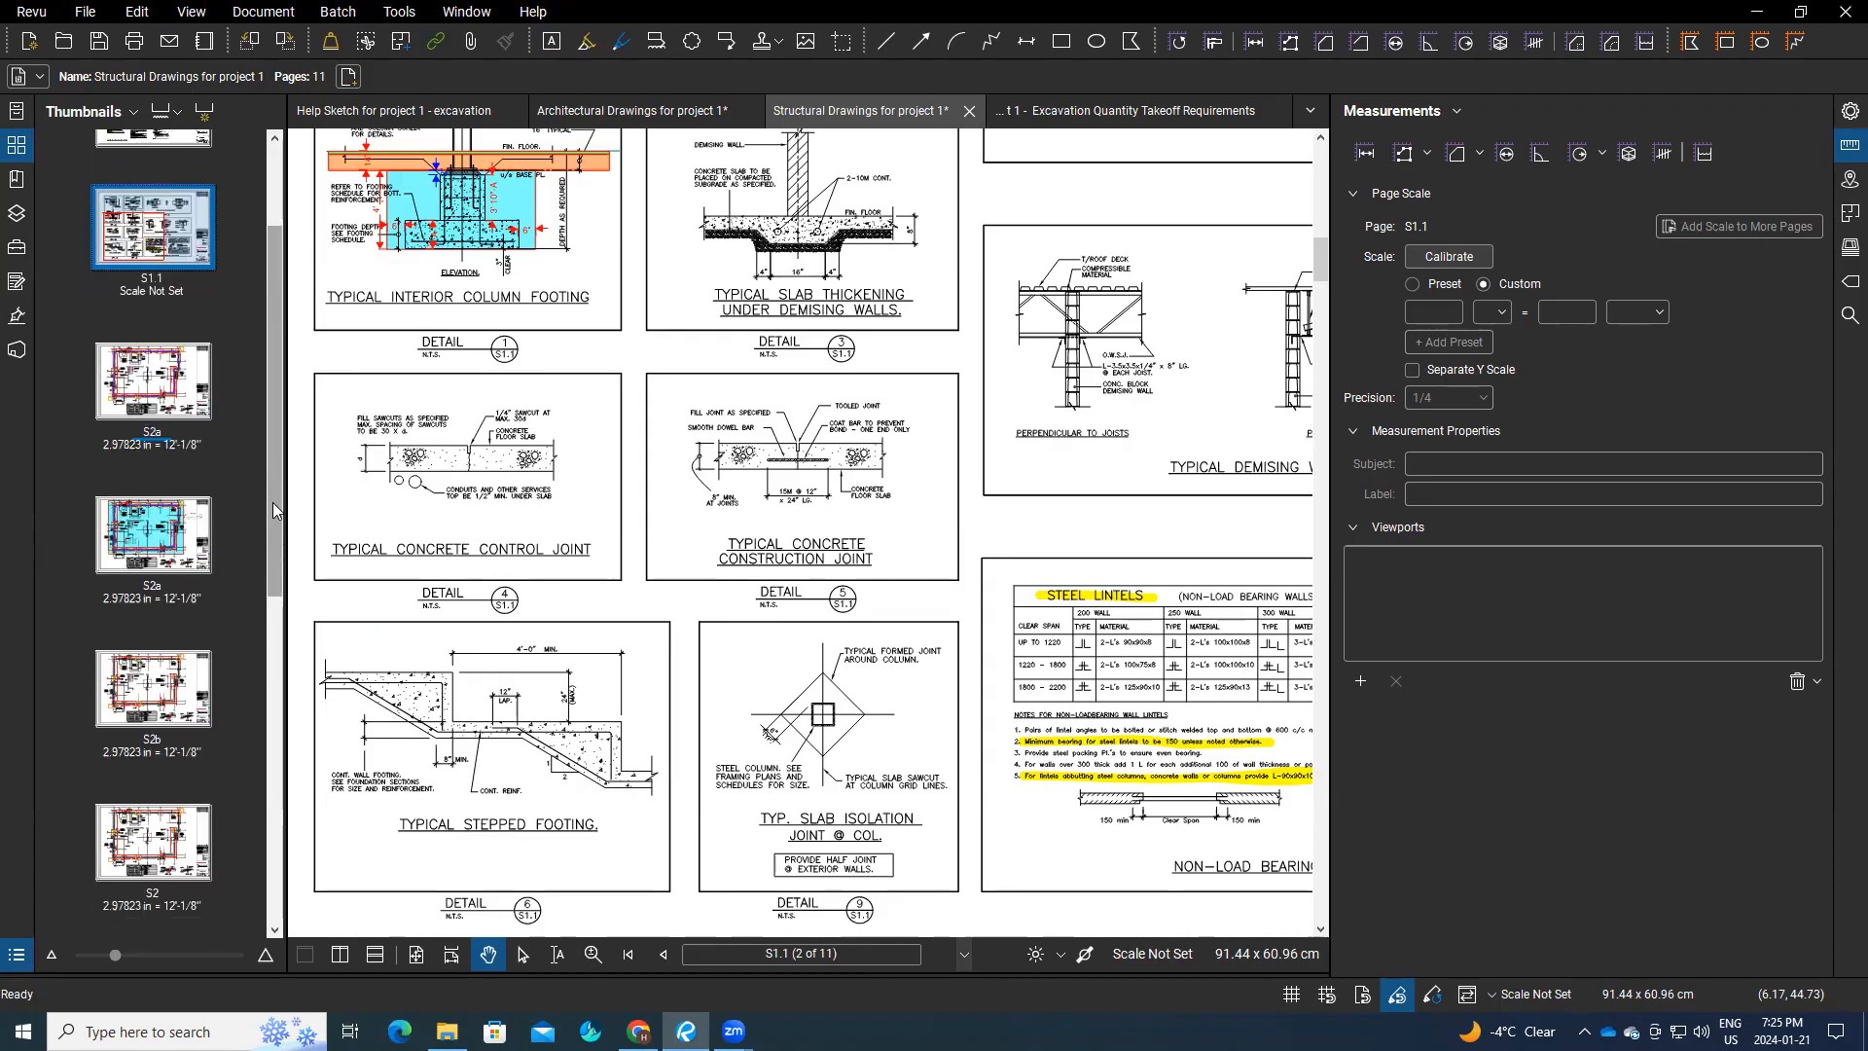
scroll(271, 506, "down", 5)
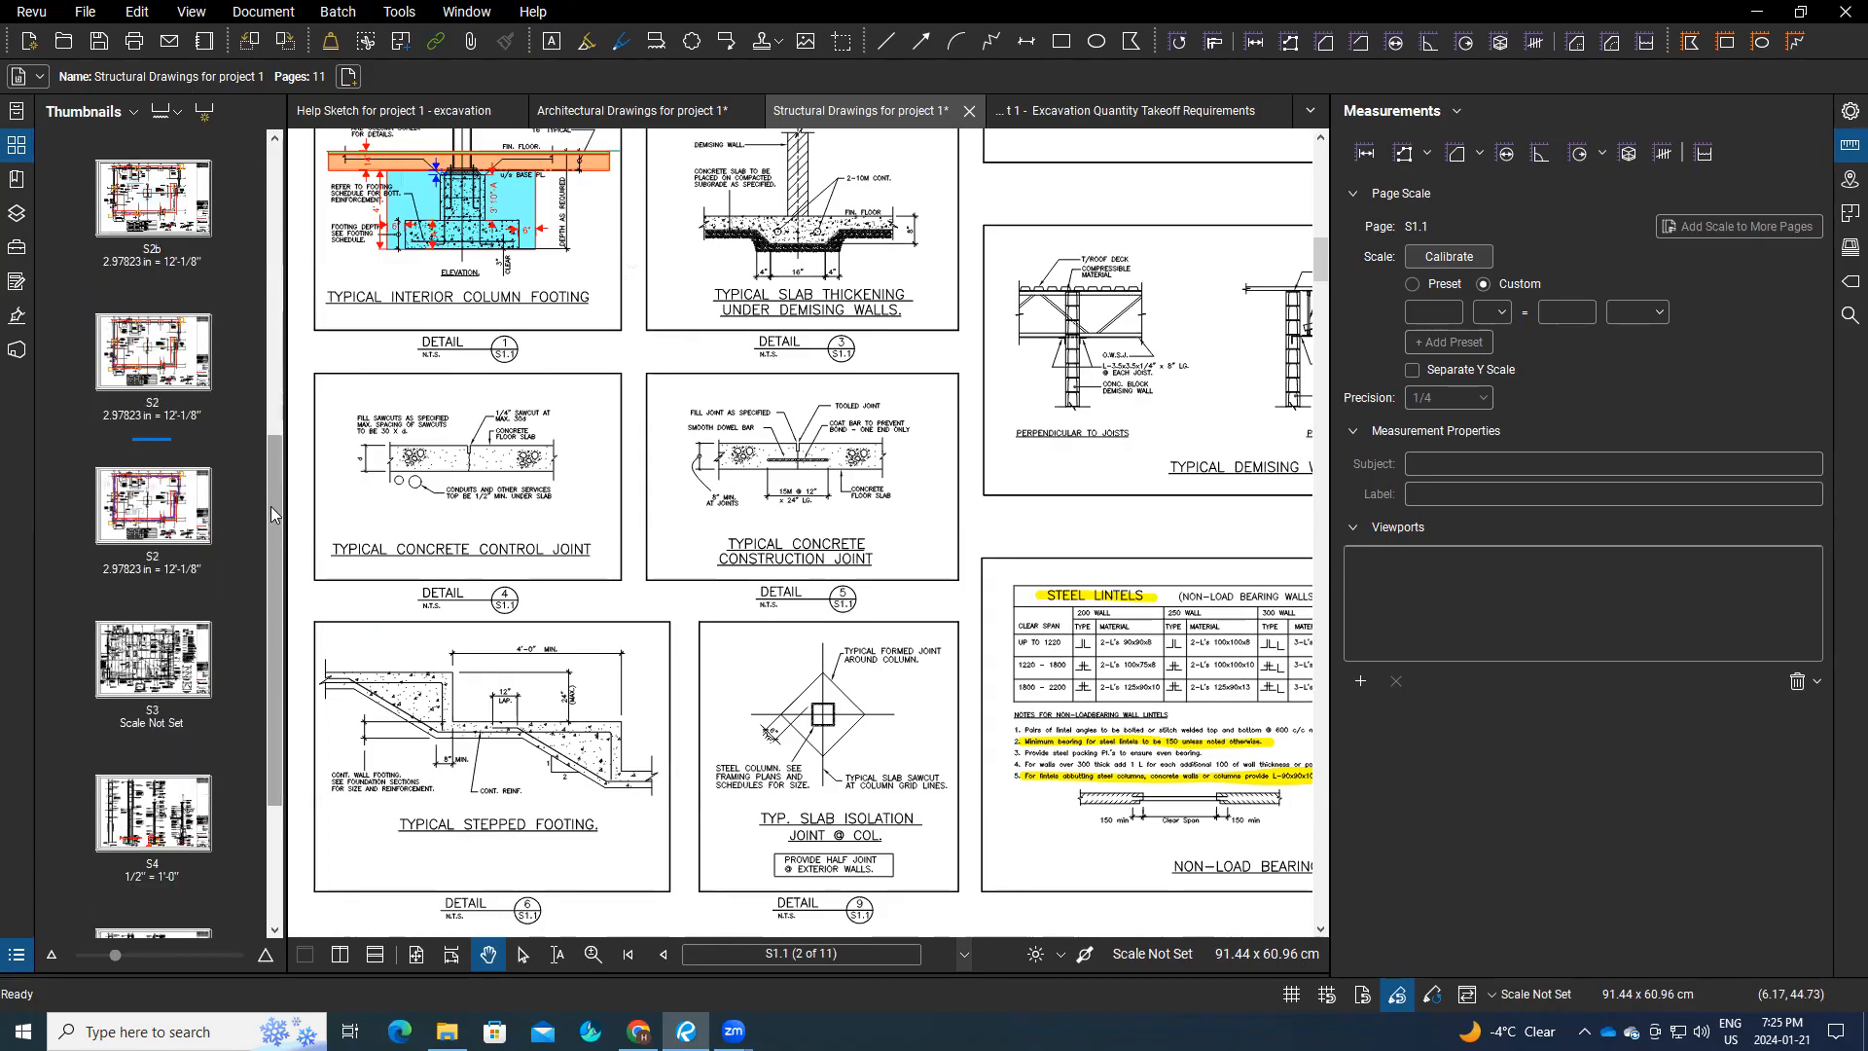
scroll(182, 785, "down", 3)
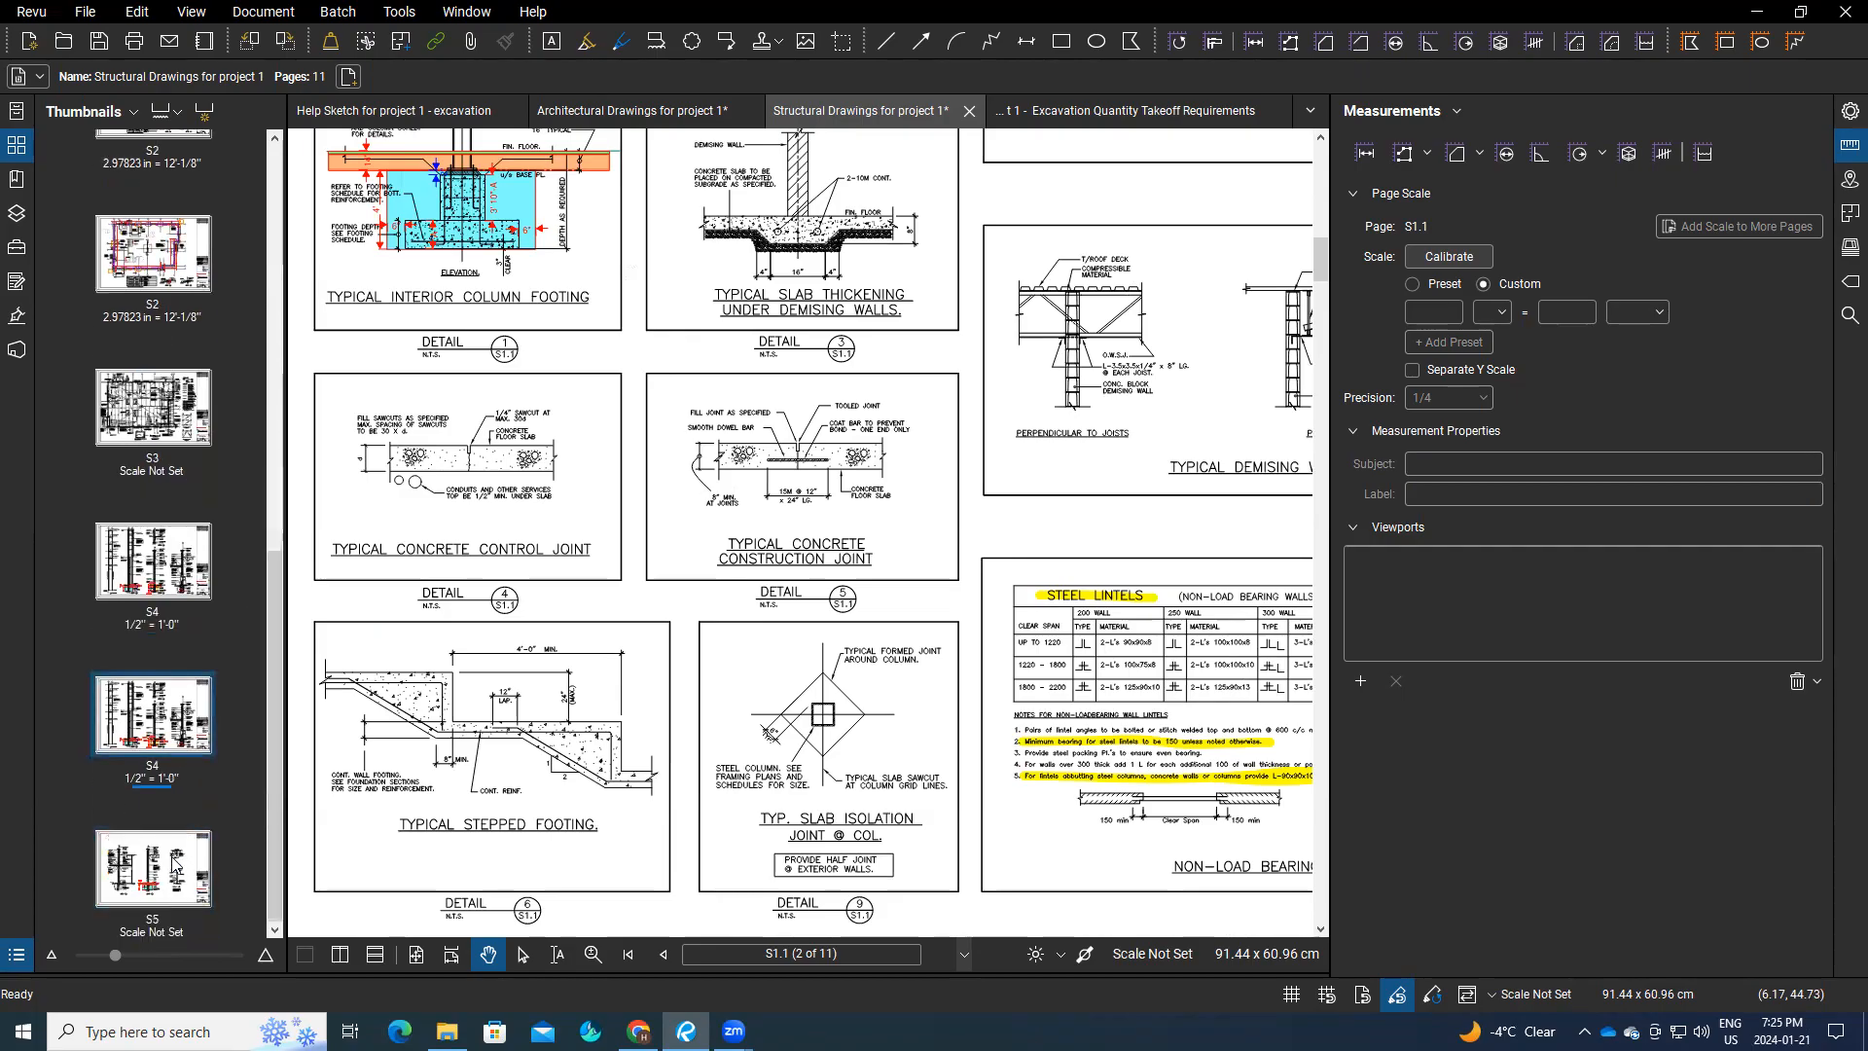
left_click(178, 715)
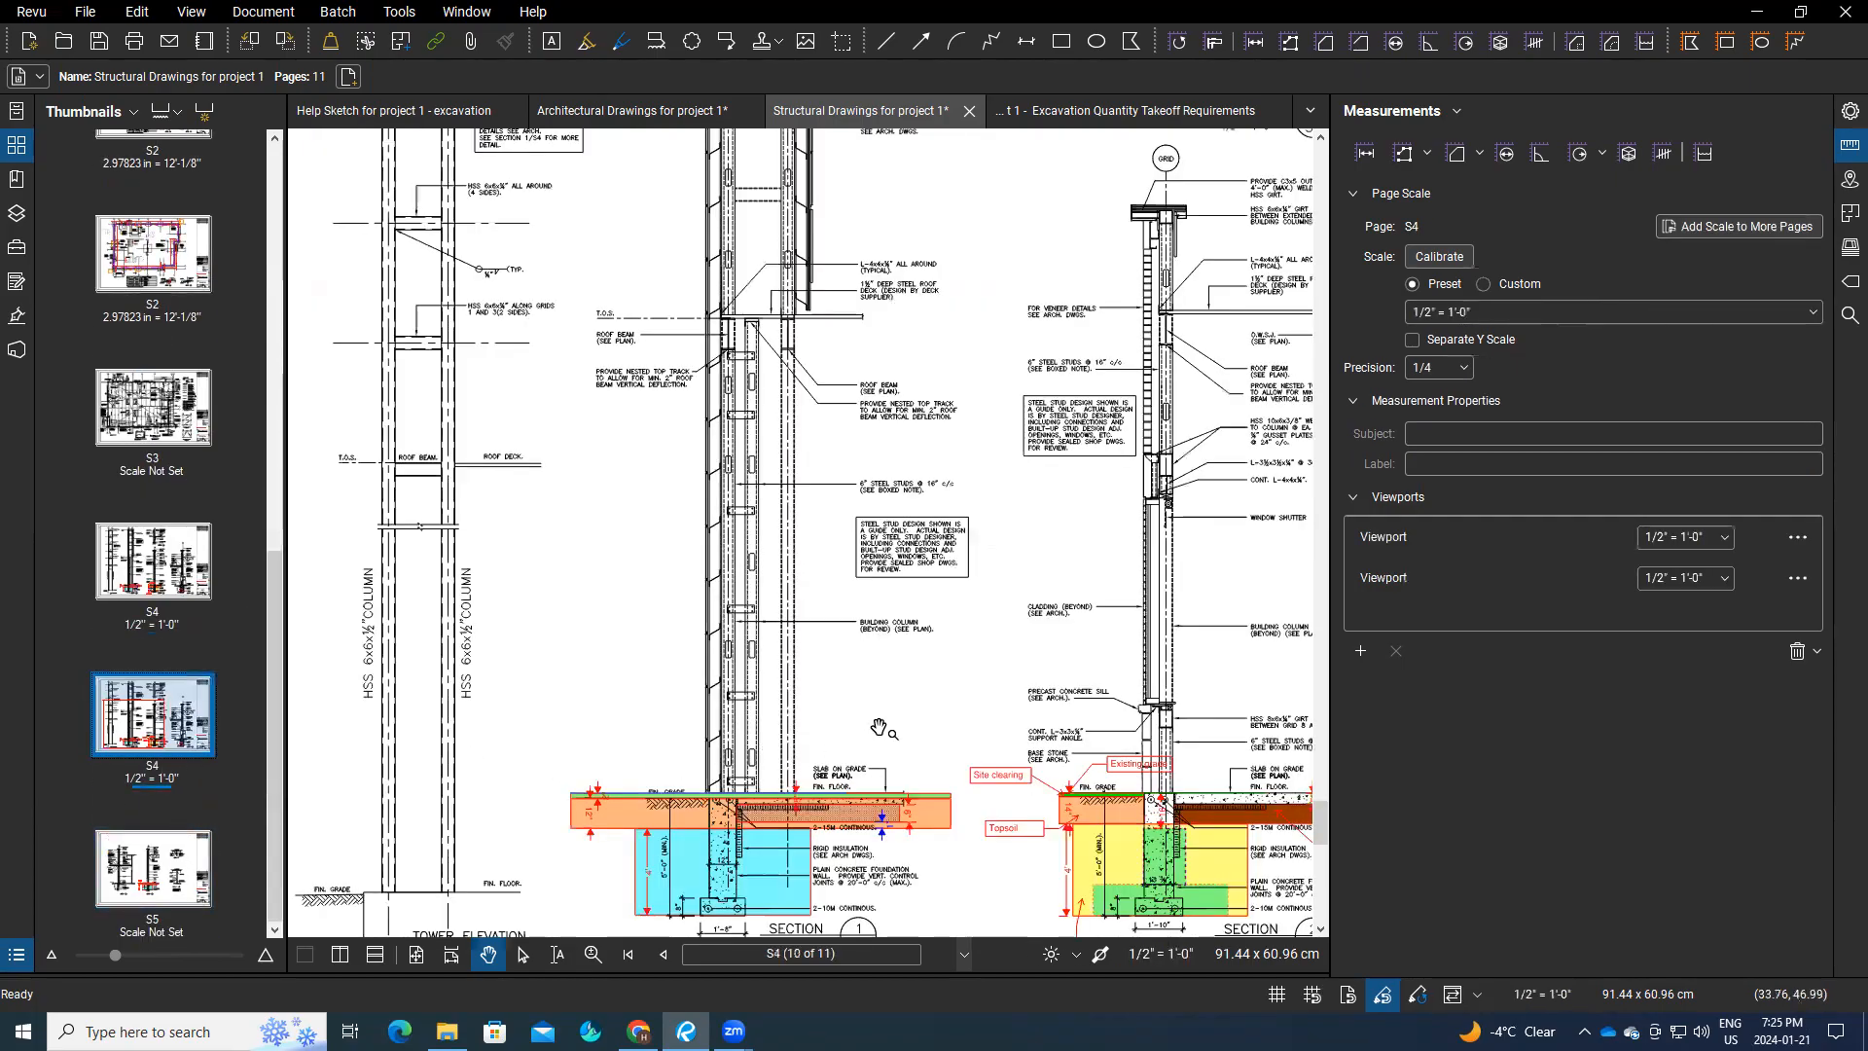
scroll(574, 438, "down", 3)
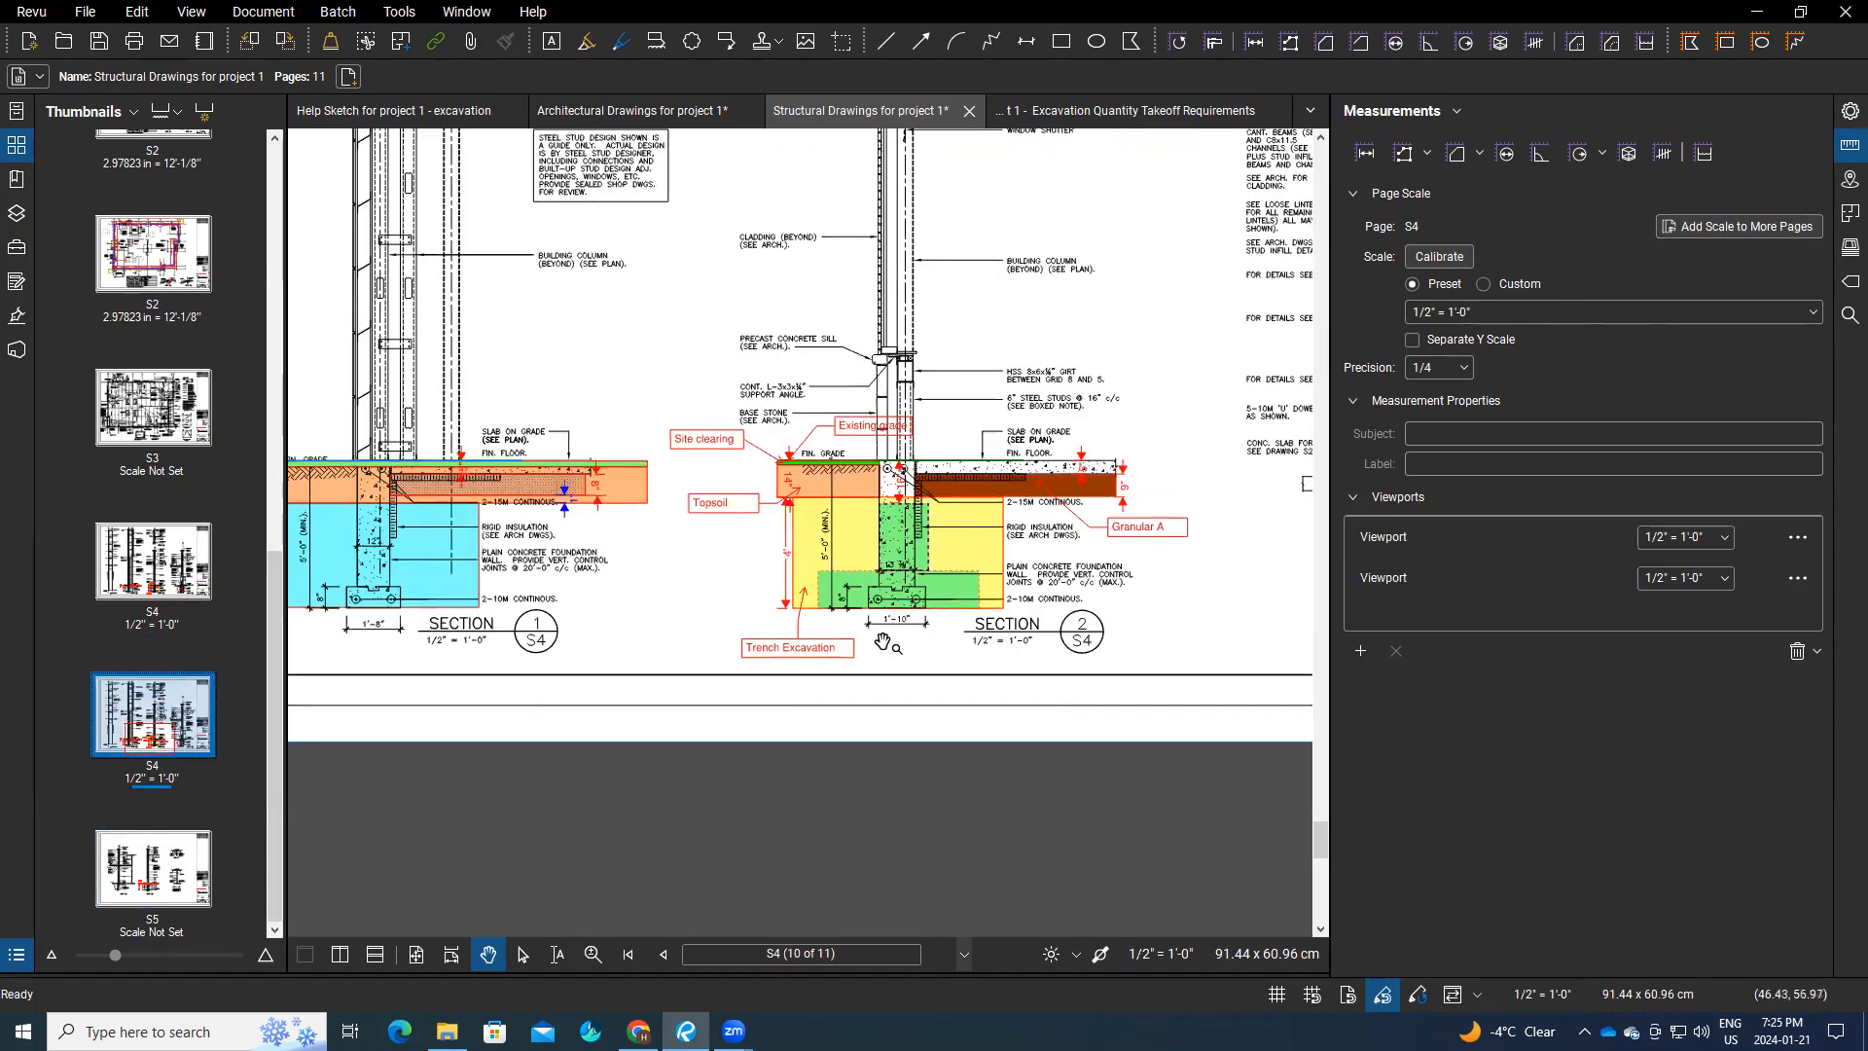
scroll(693, 624, "up", 1)
scroll(693, 625, "up", 1)
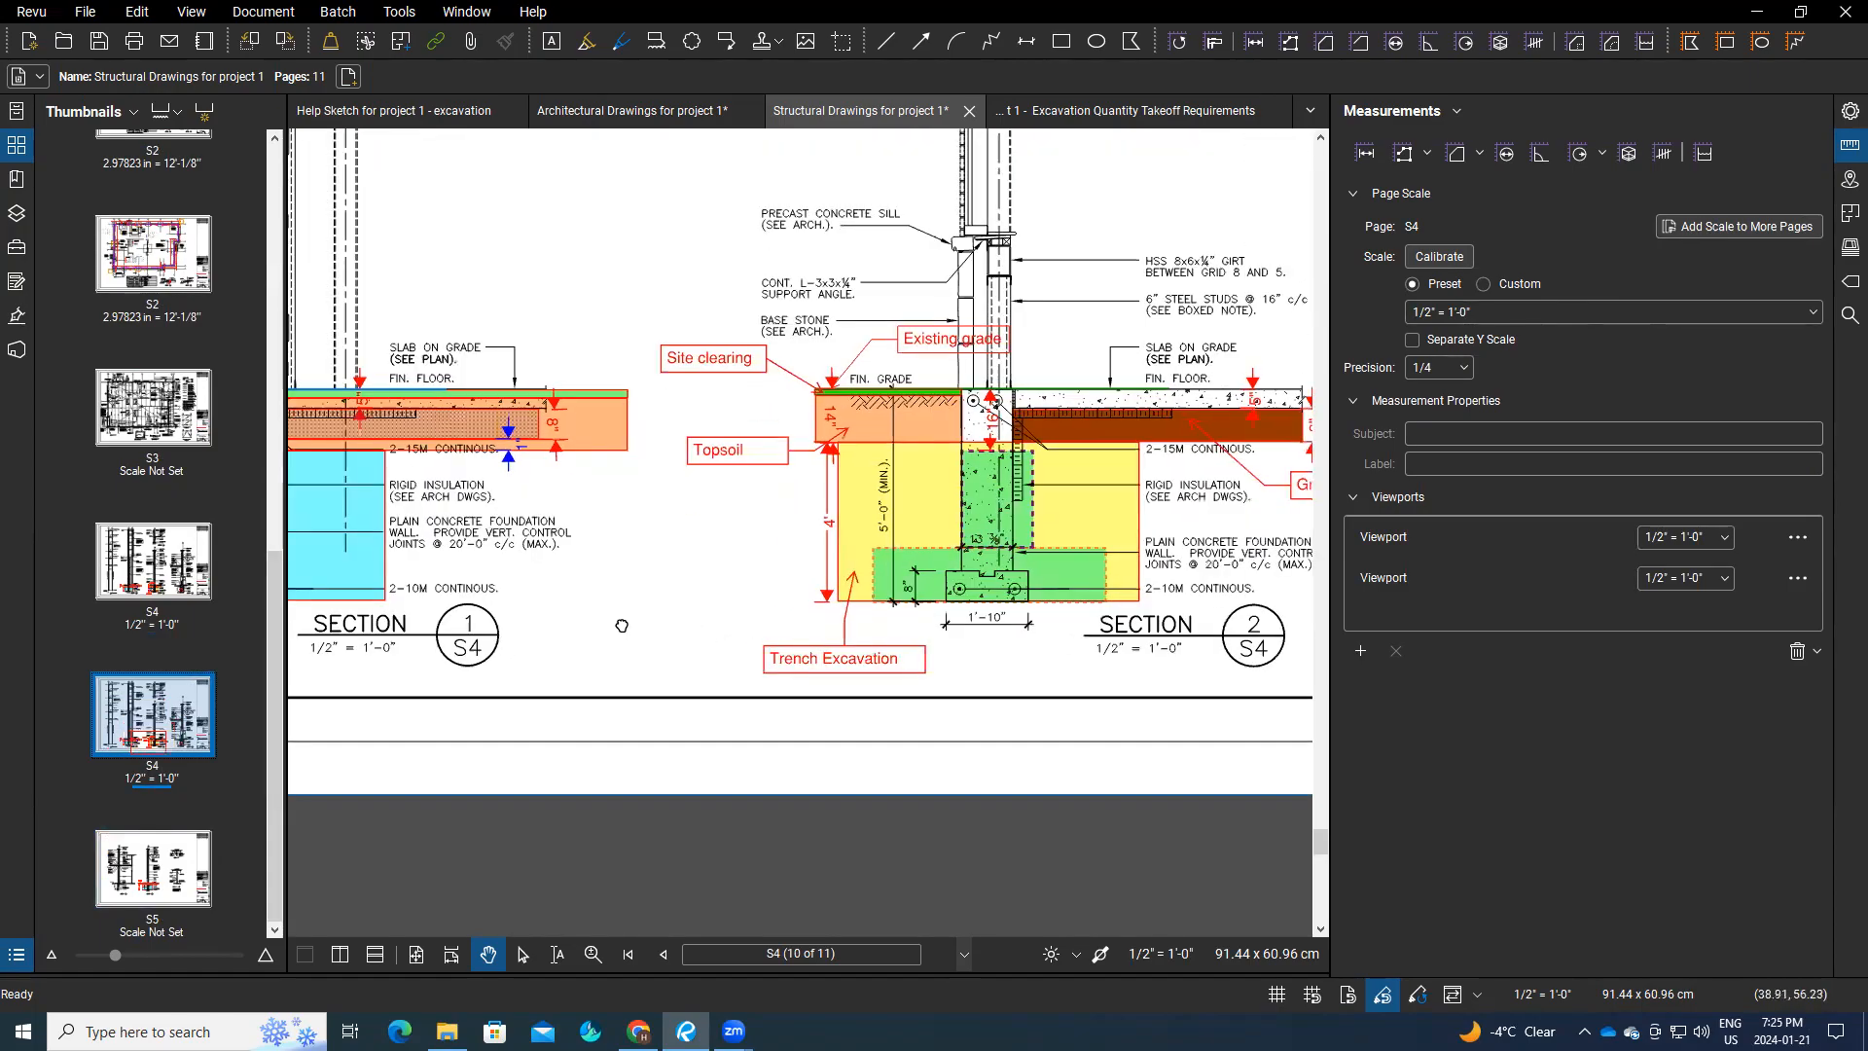
left_click_drag(696, 613, 522, 638)
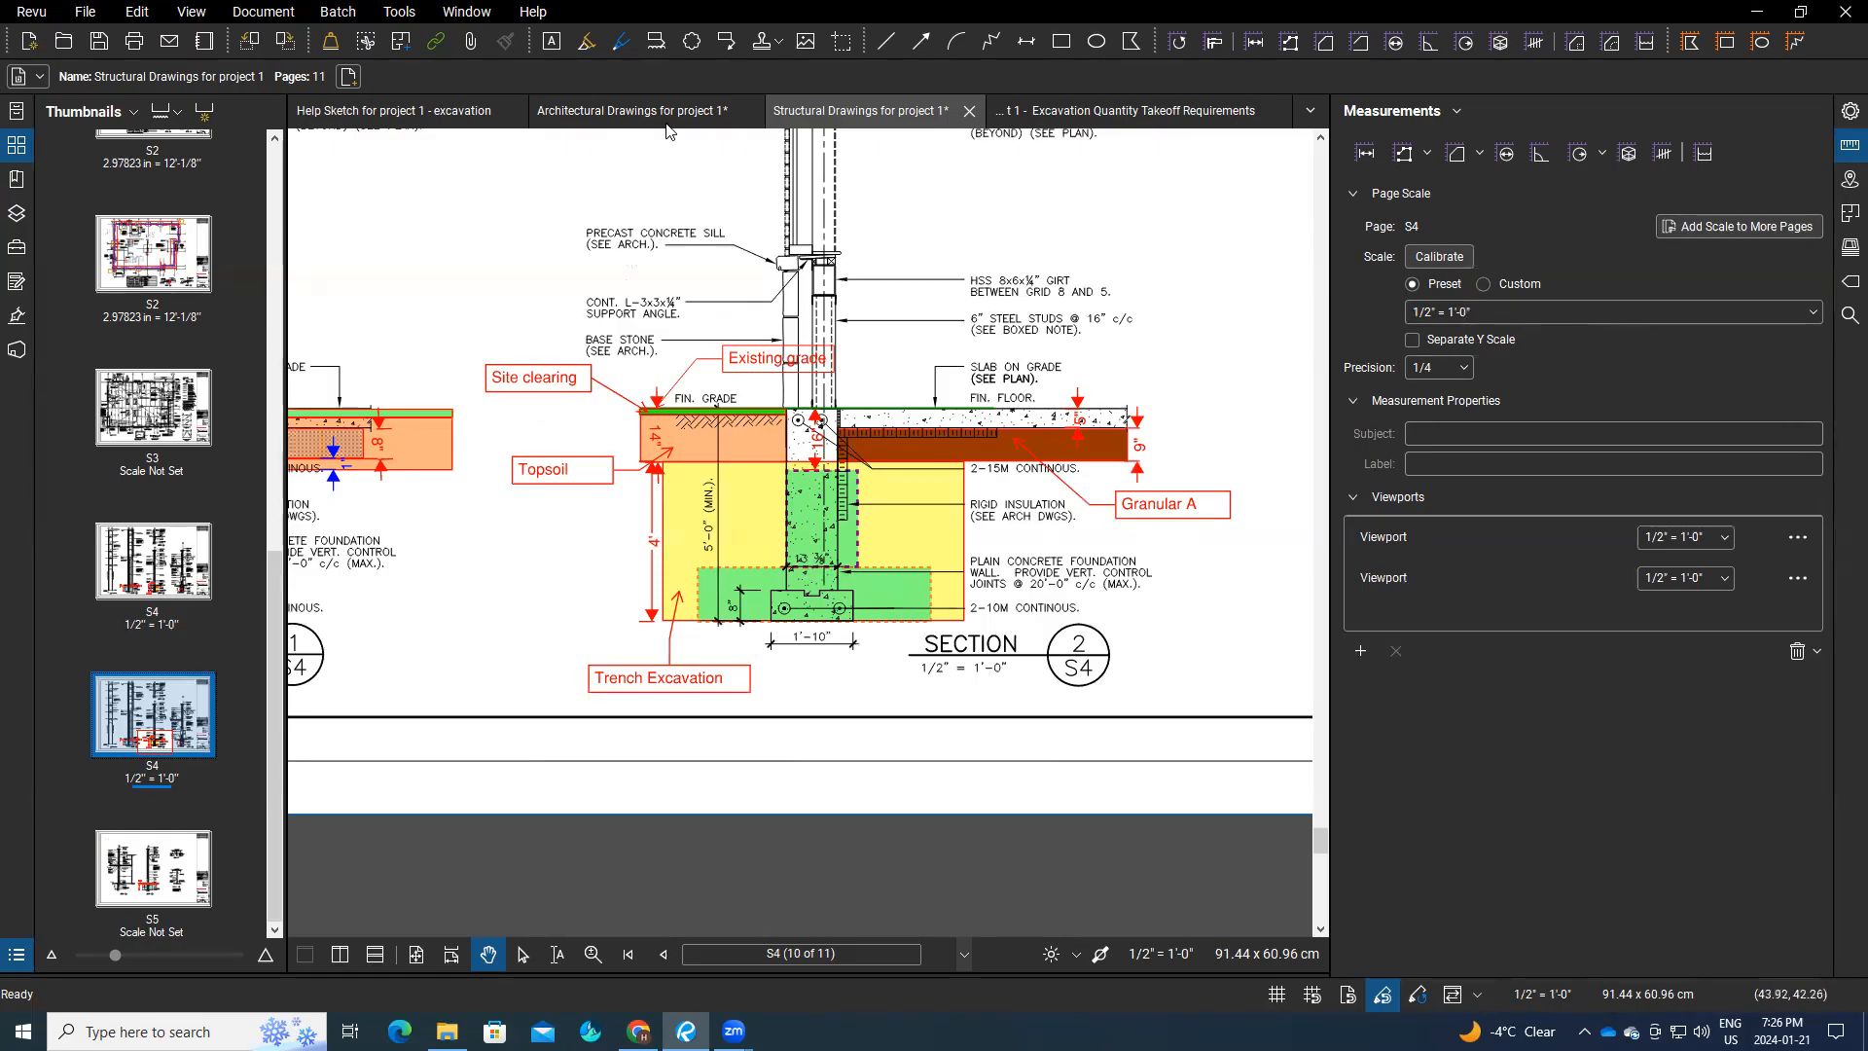
Step: Return to foundation plan S2b on page 5 and examine the perimeter wall footings around grids K and I above the footing schedule
left_click(173, 282)
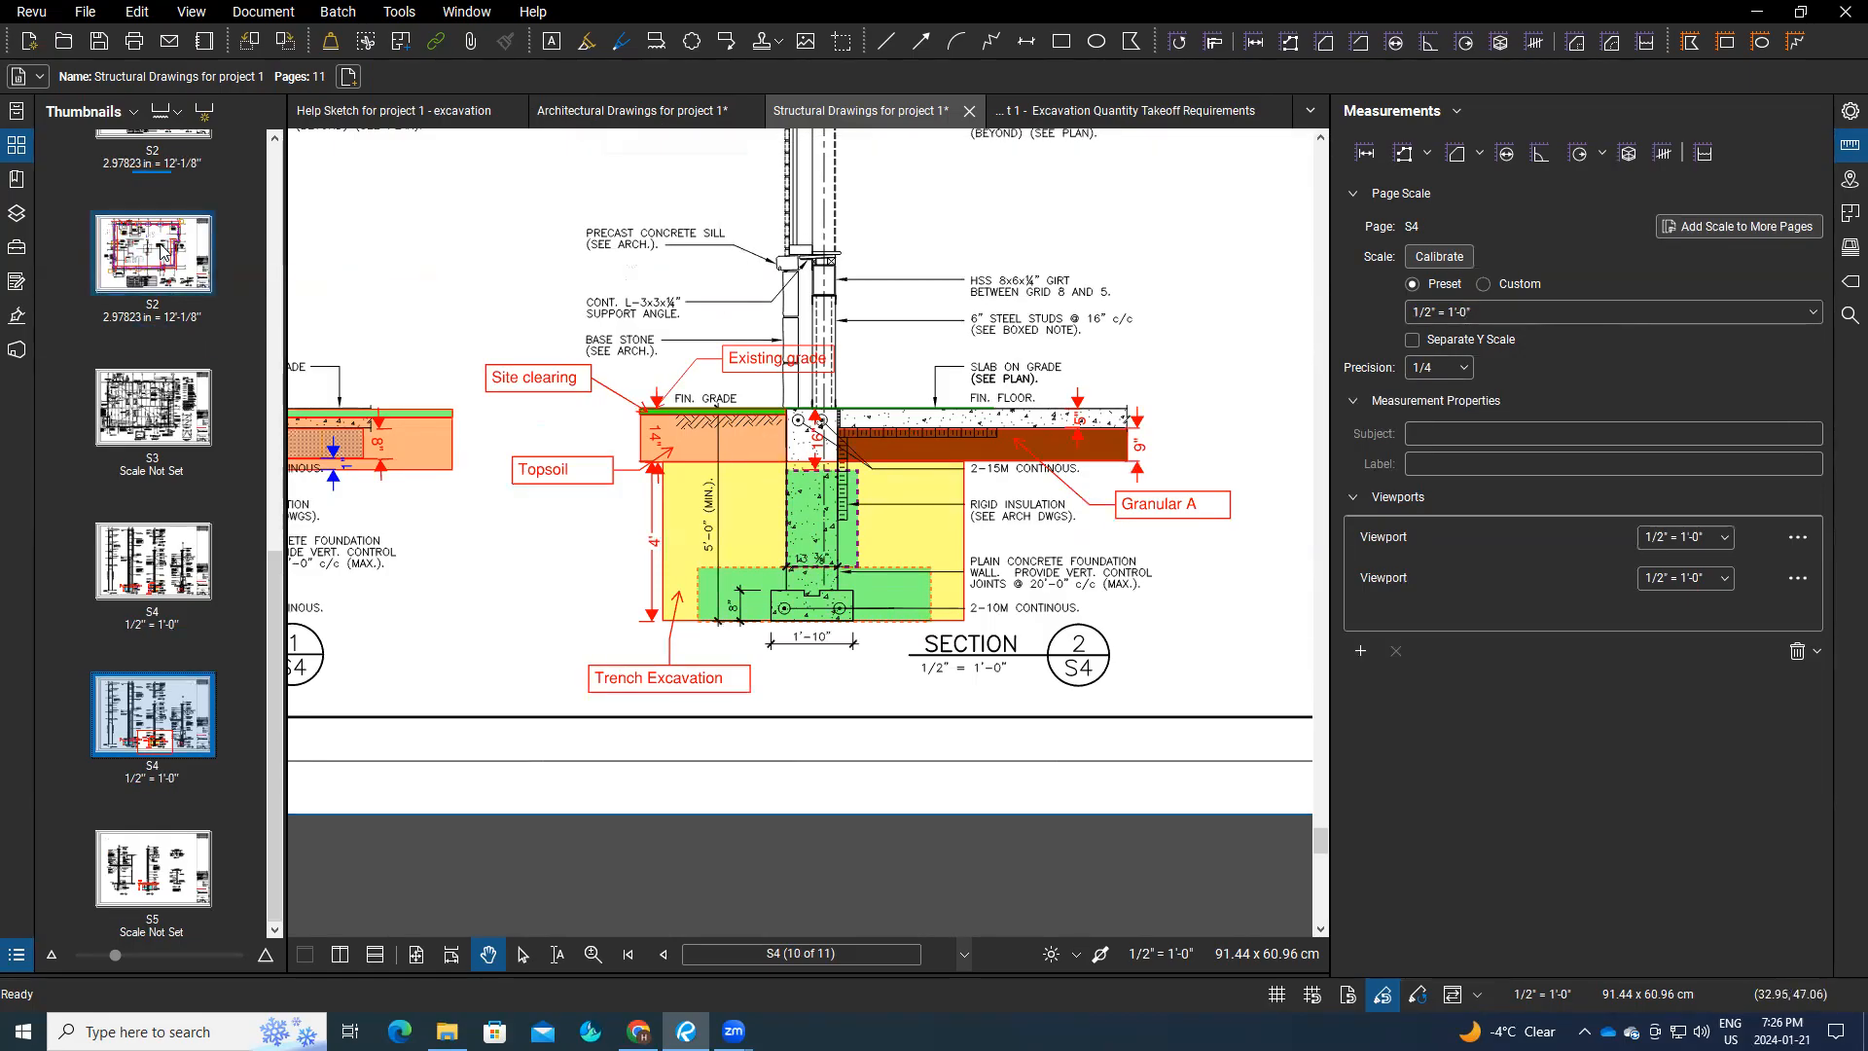
scroll(817, 525, "down", 3)
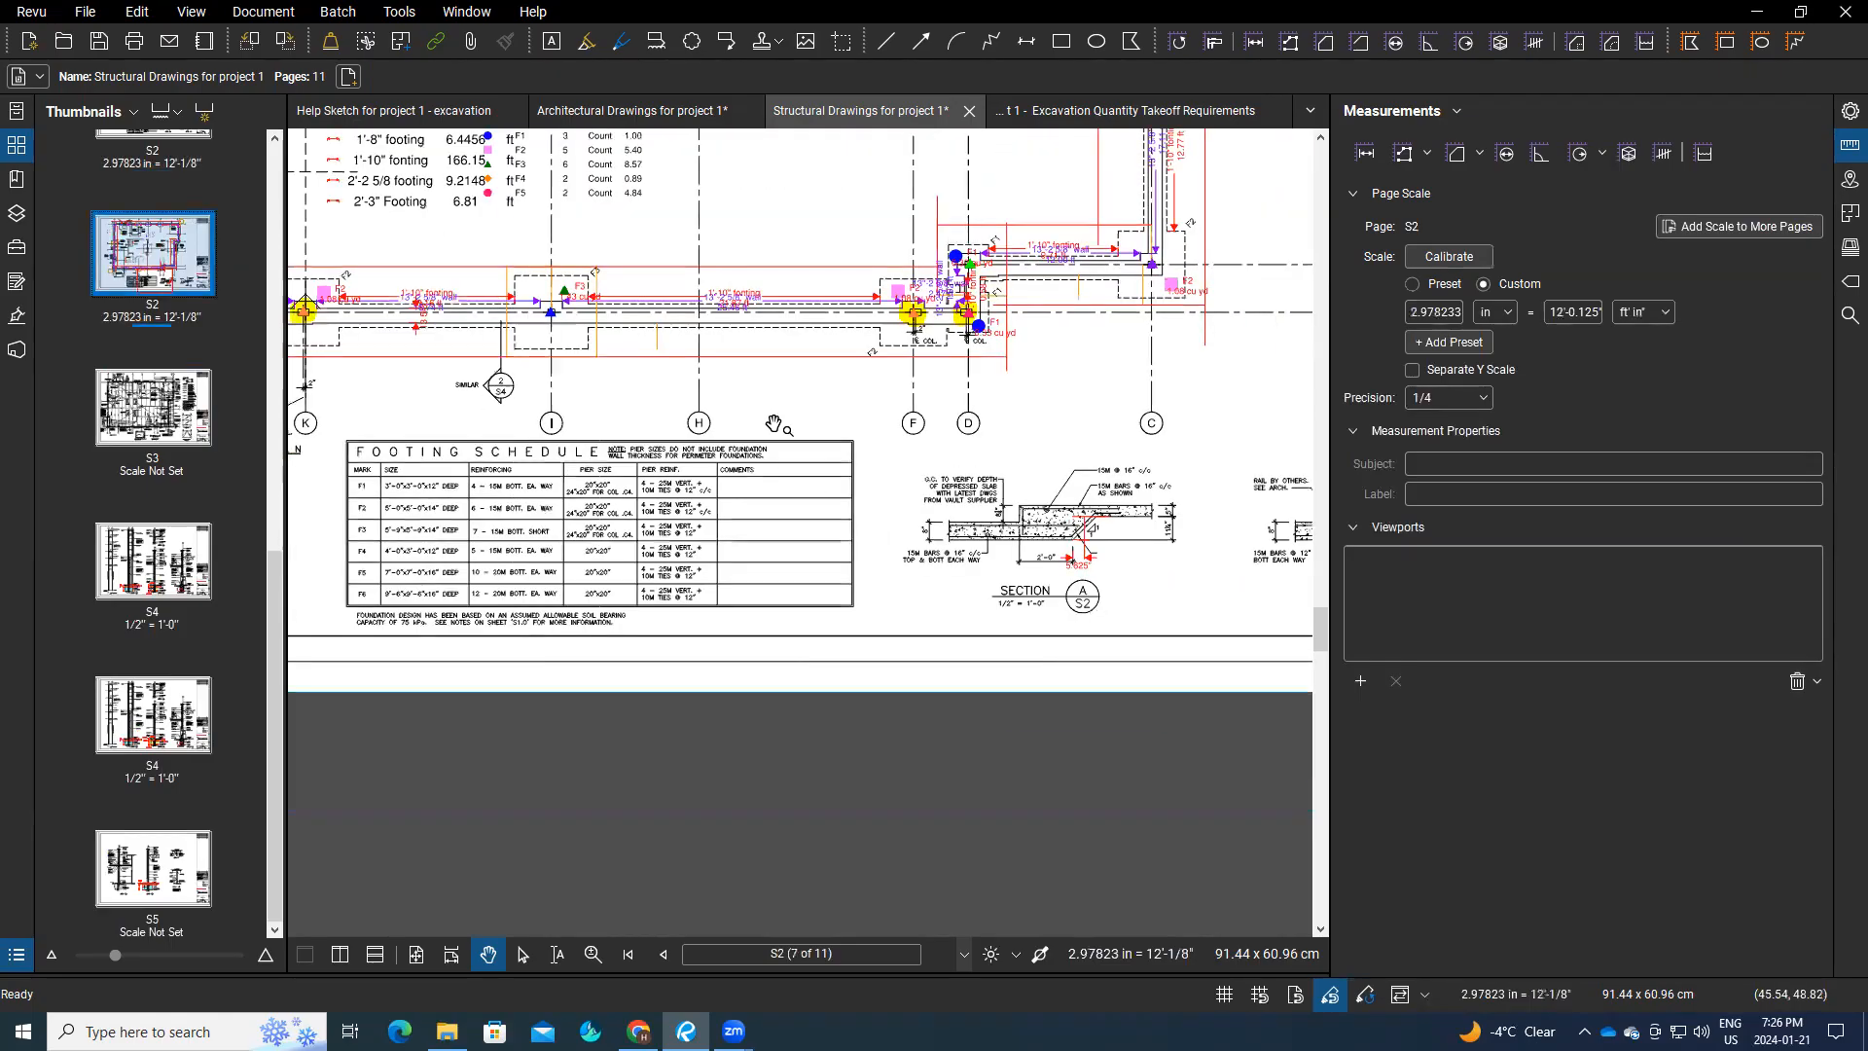
scroll(222, 411, "up", 3)
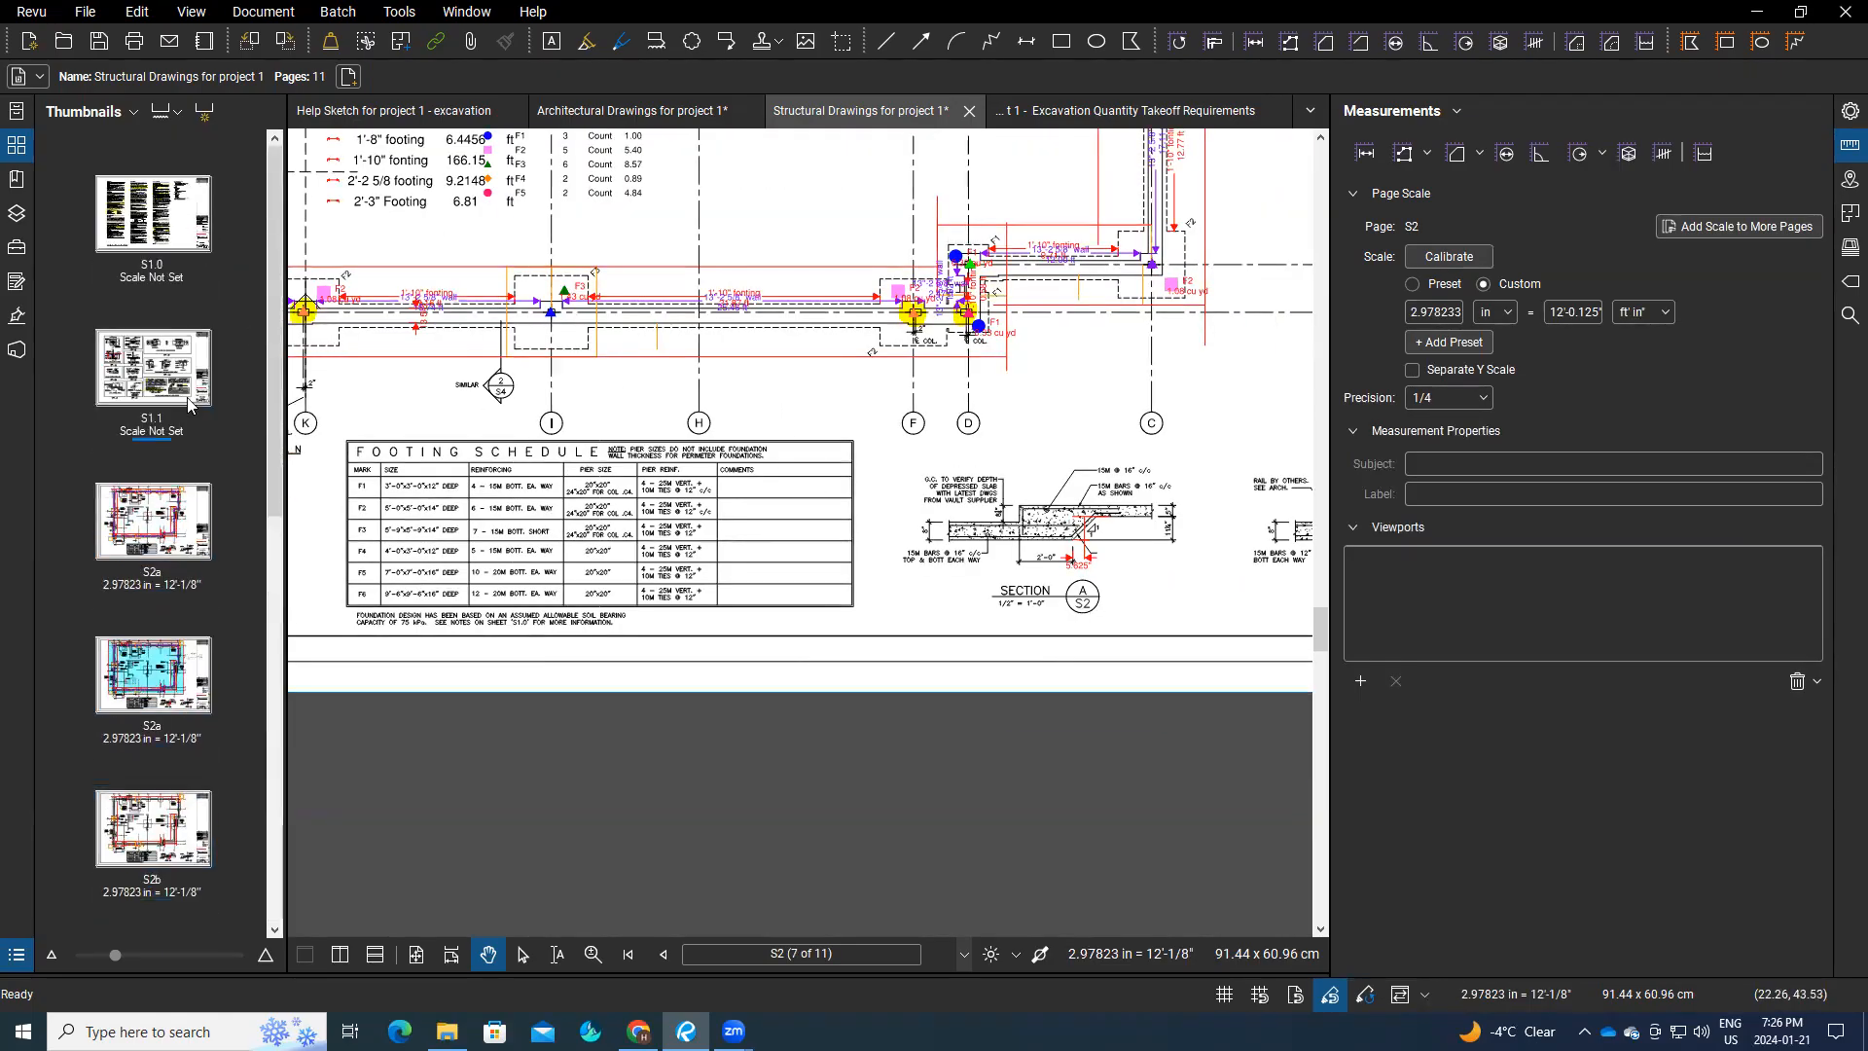
left_click(162, 531)
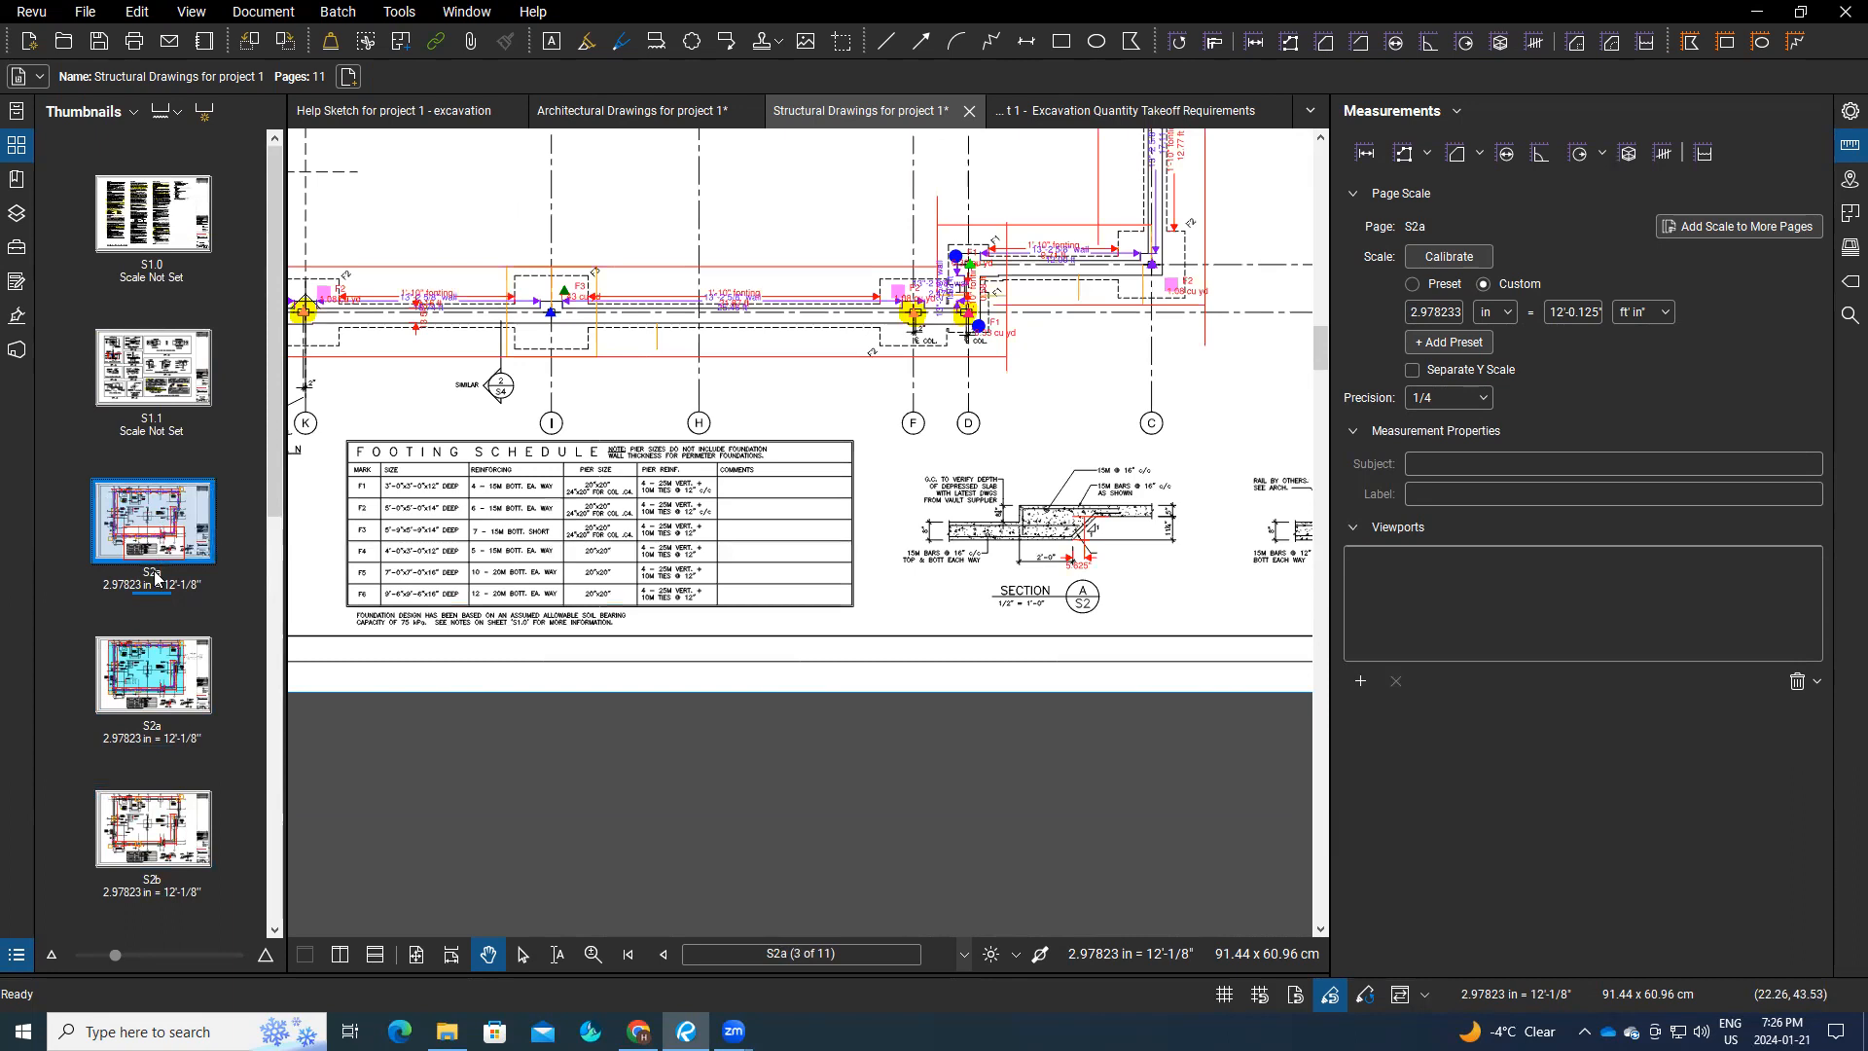
left_click(164, 827)
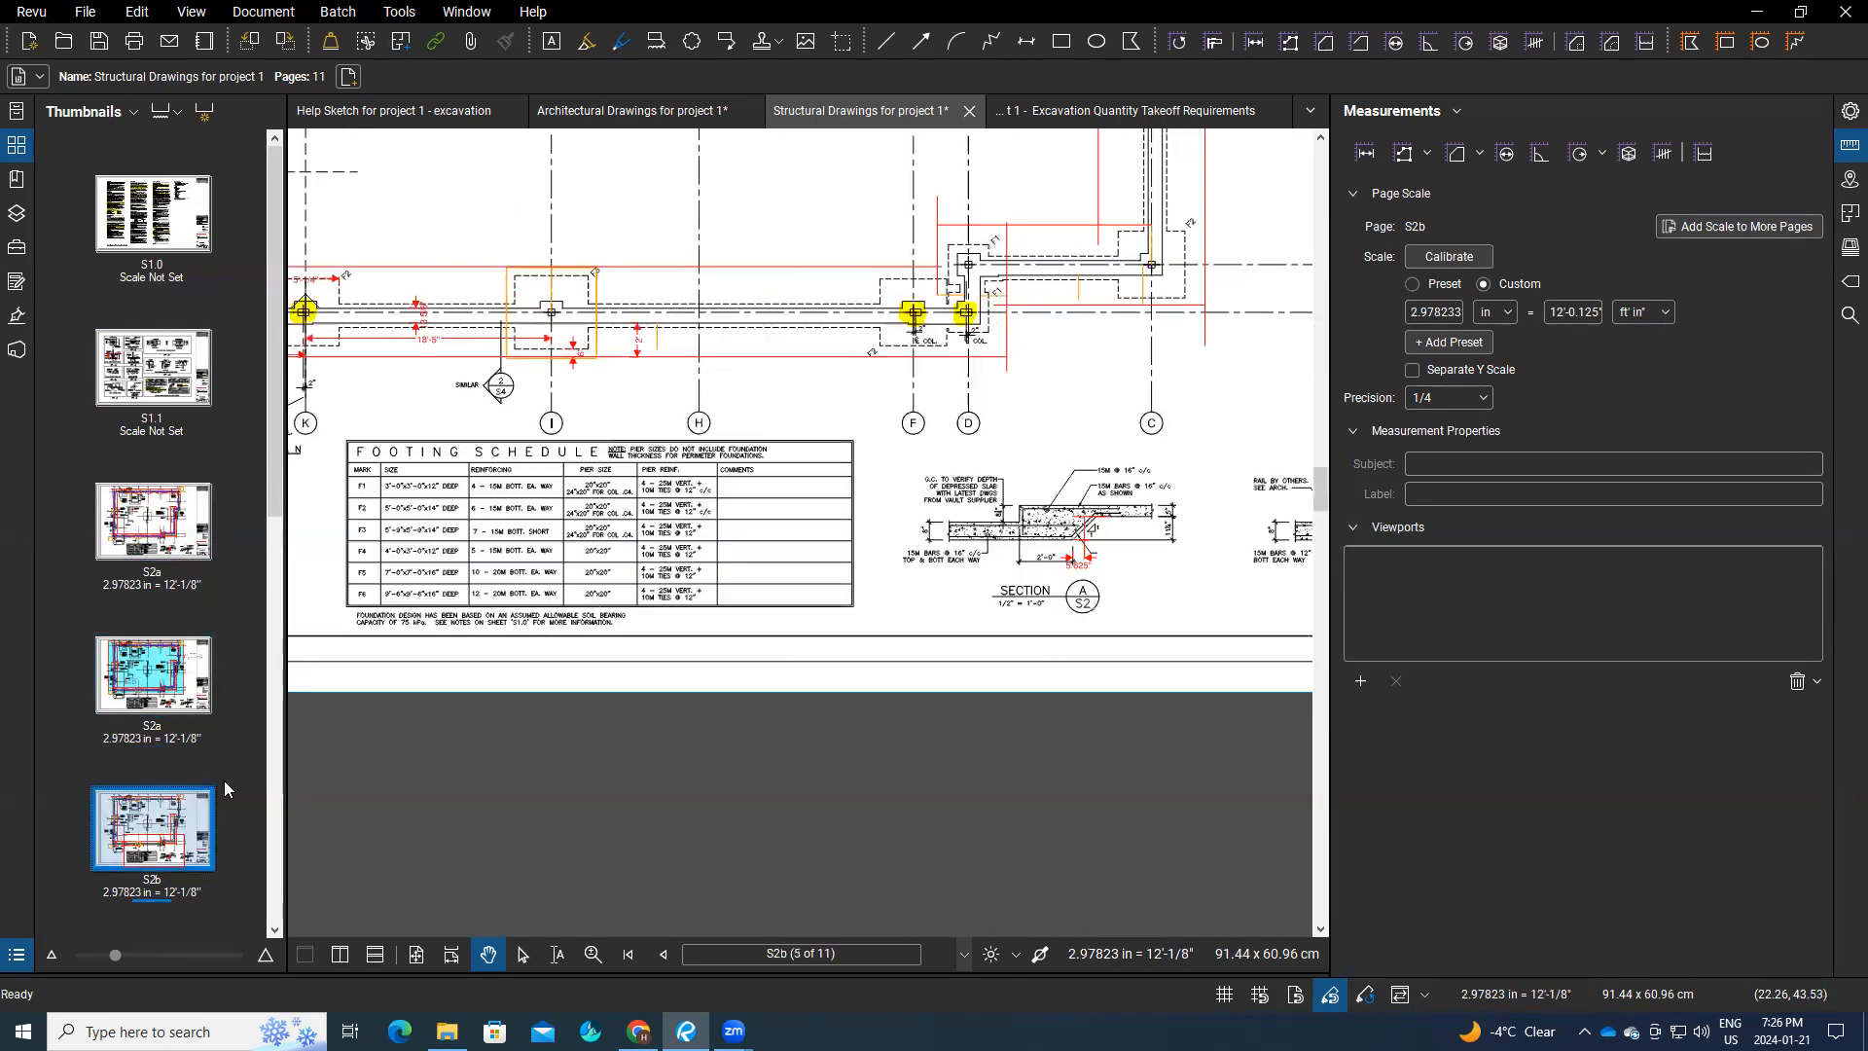
scroll(498, 454, "down", 3)
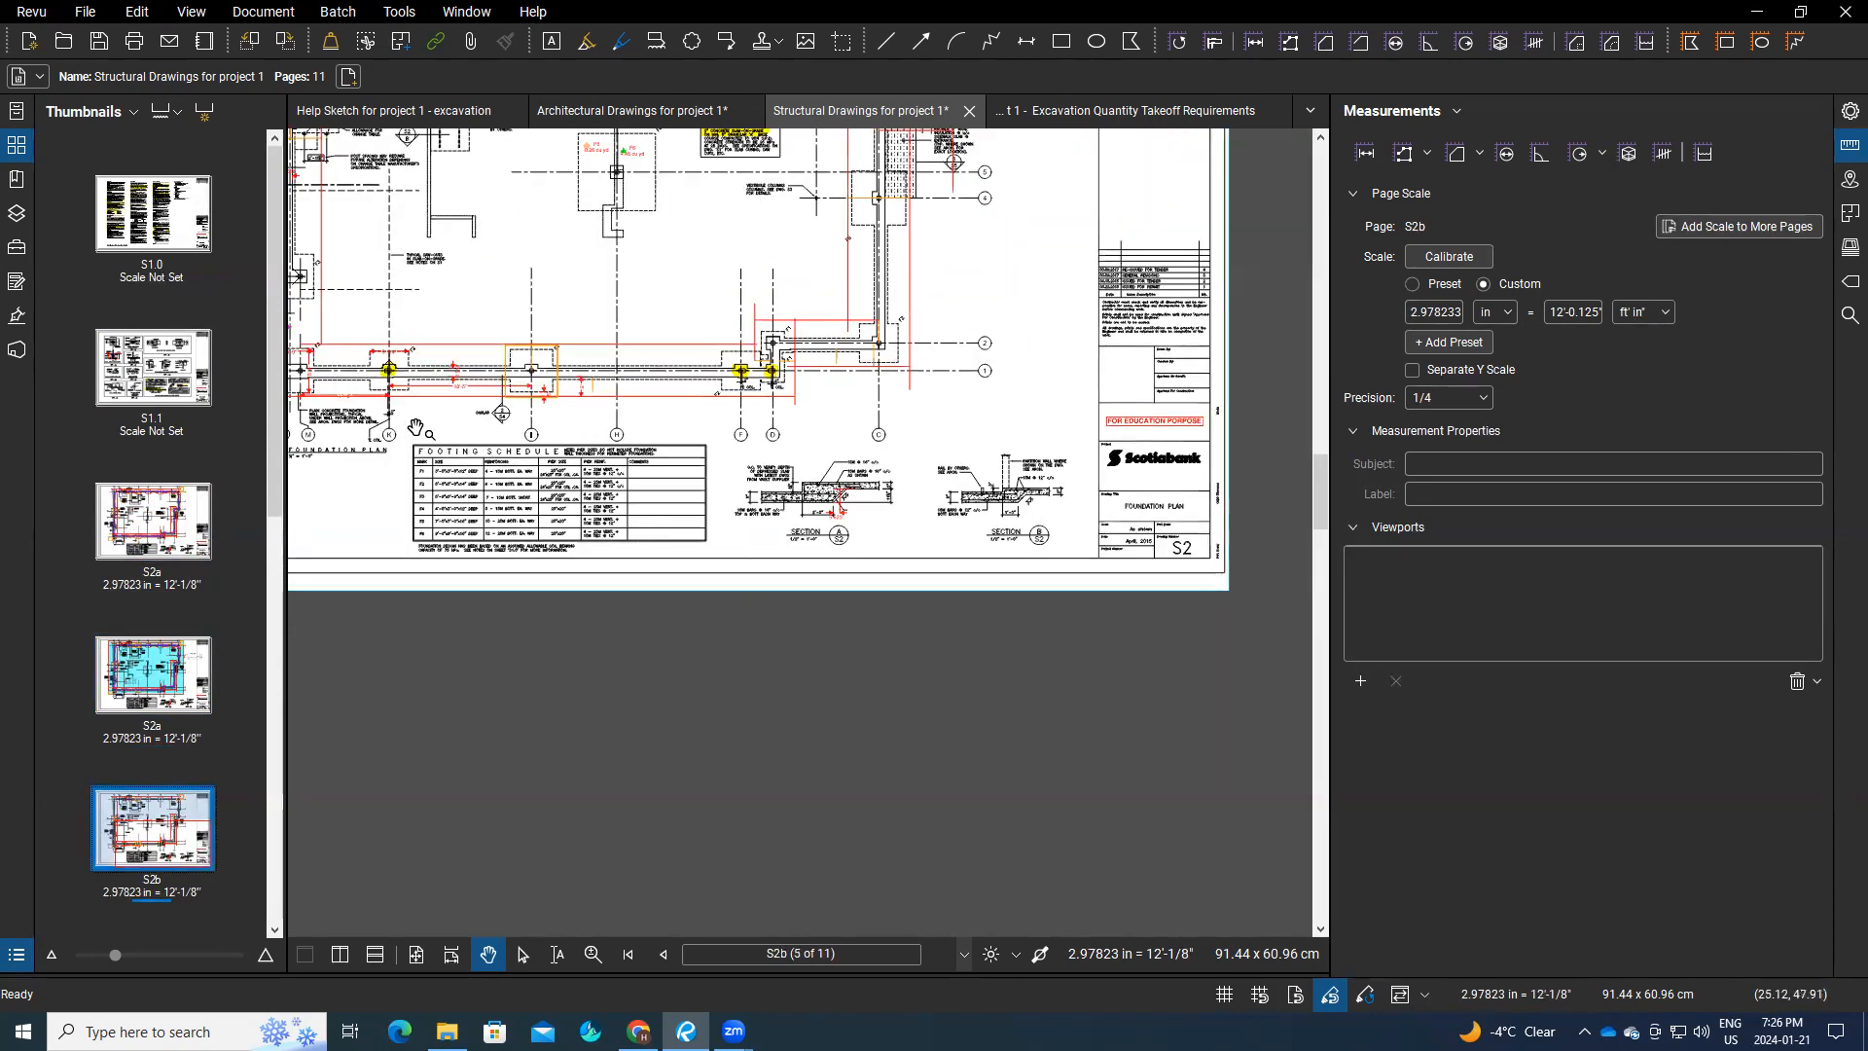
scroll(416, 428, "up", 3)
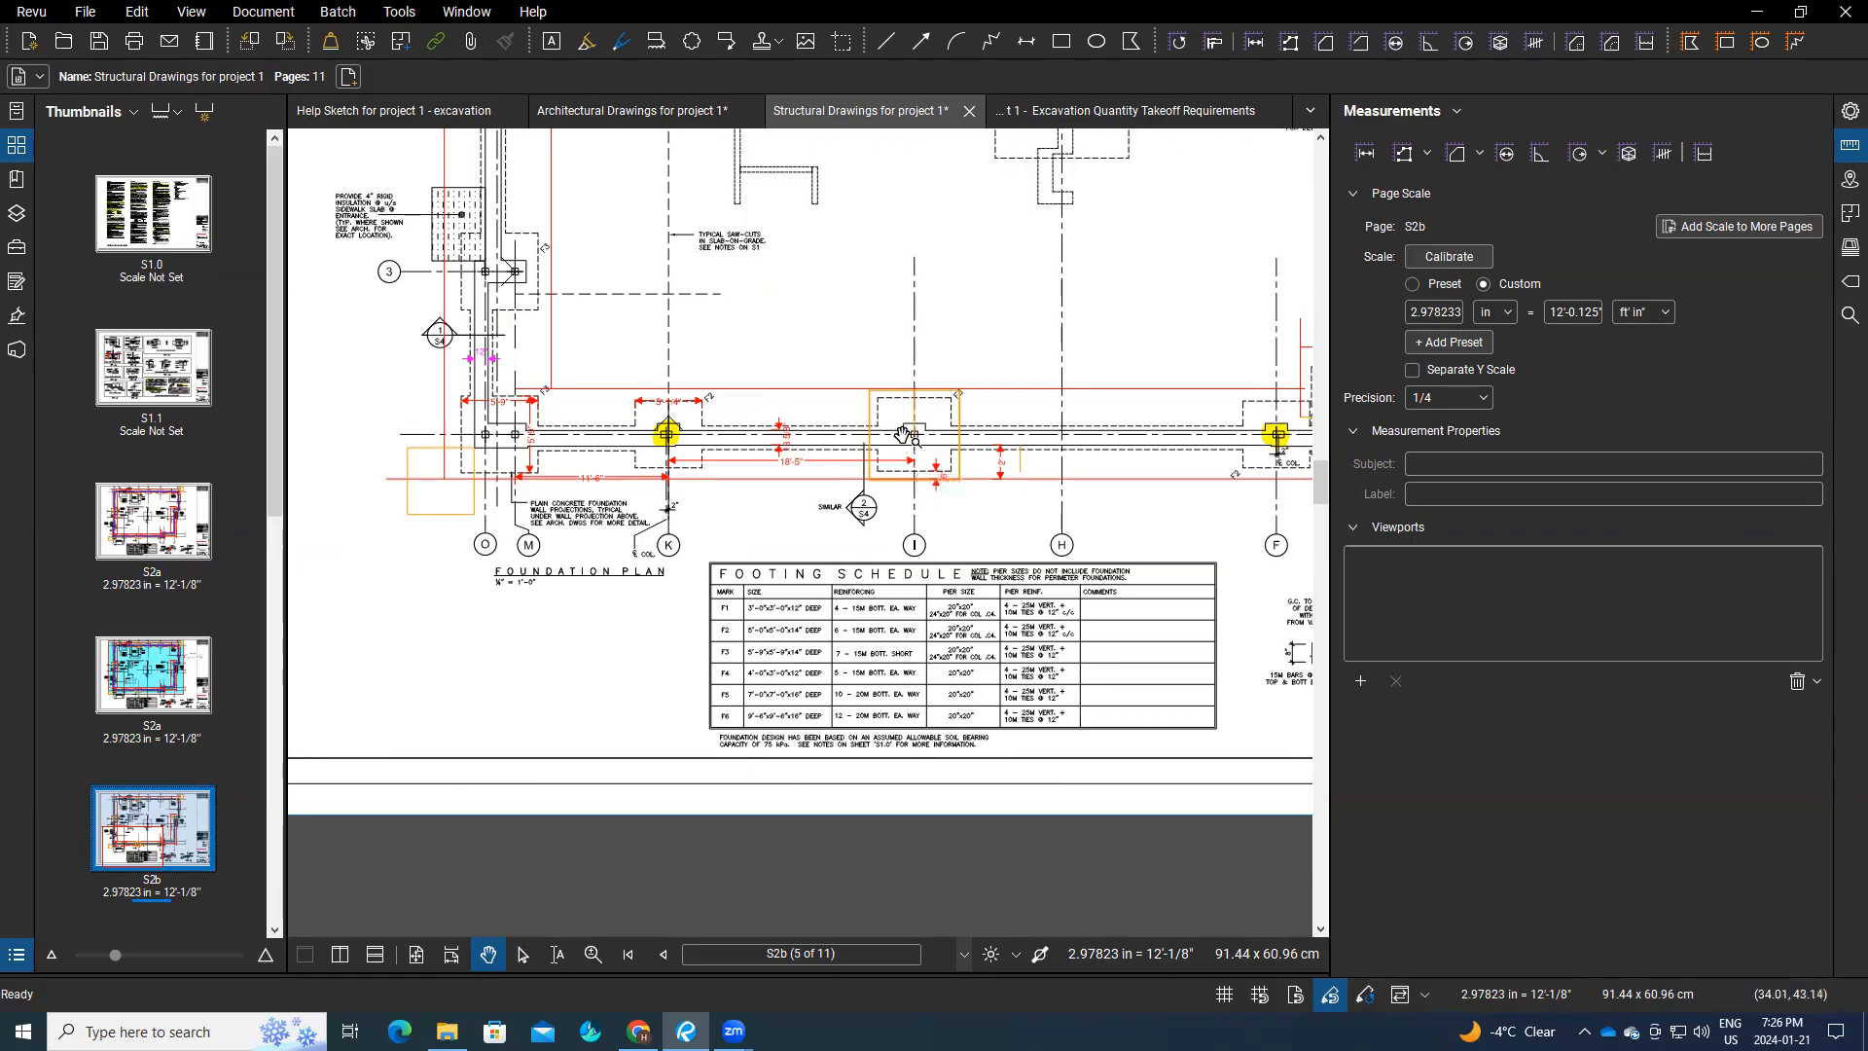
Step: Open sheet S4 on page 9 and examine the trench excavation around the footing in Section 2
left_click_drag(277, 485, 279, 841)
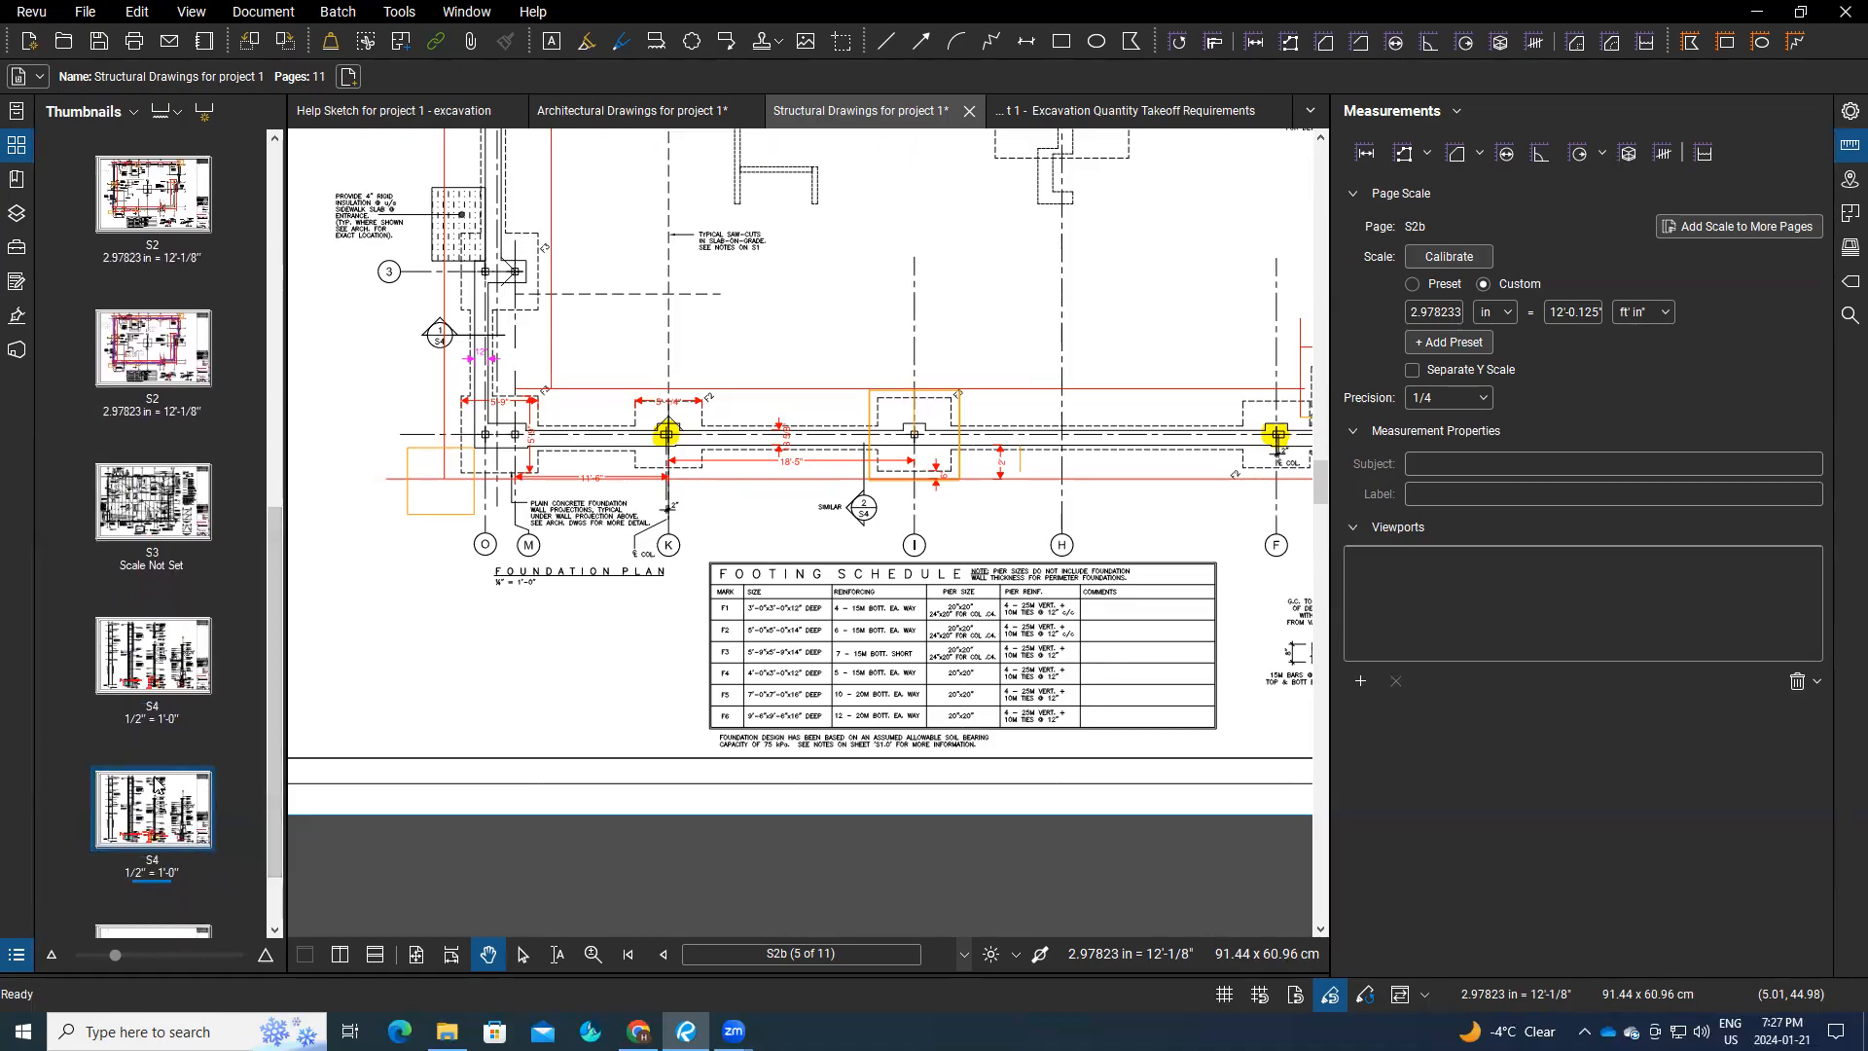
left_click(148, 679)
left_click_drag(949, 779, 701, 686)
scroll(893, 684, "up", 4)
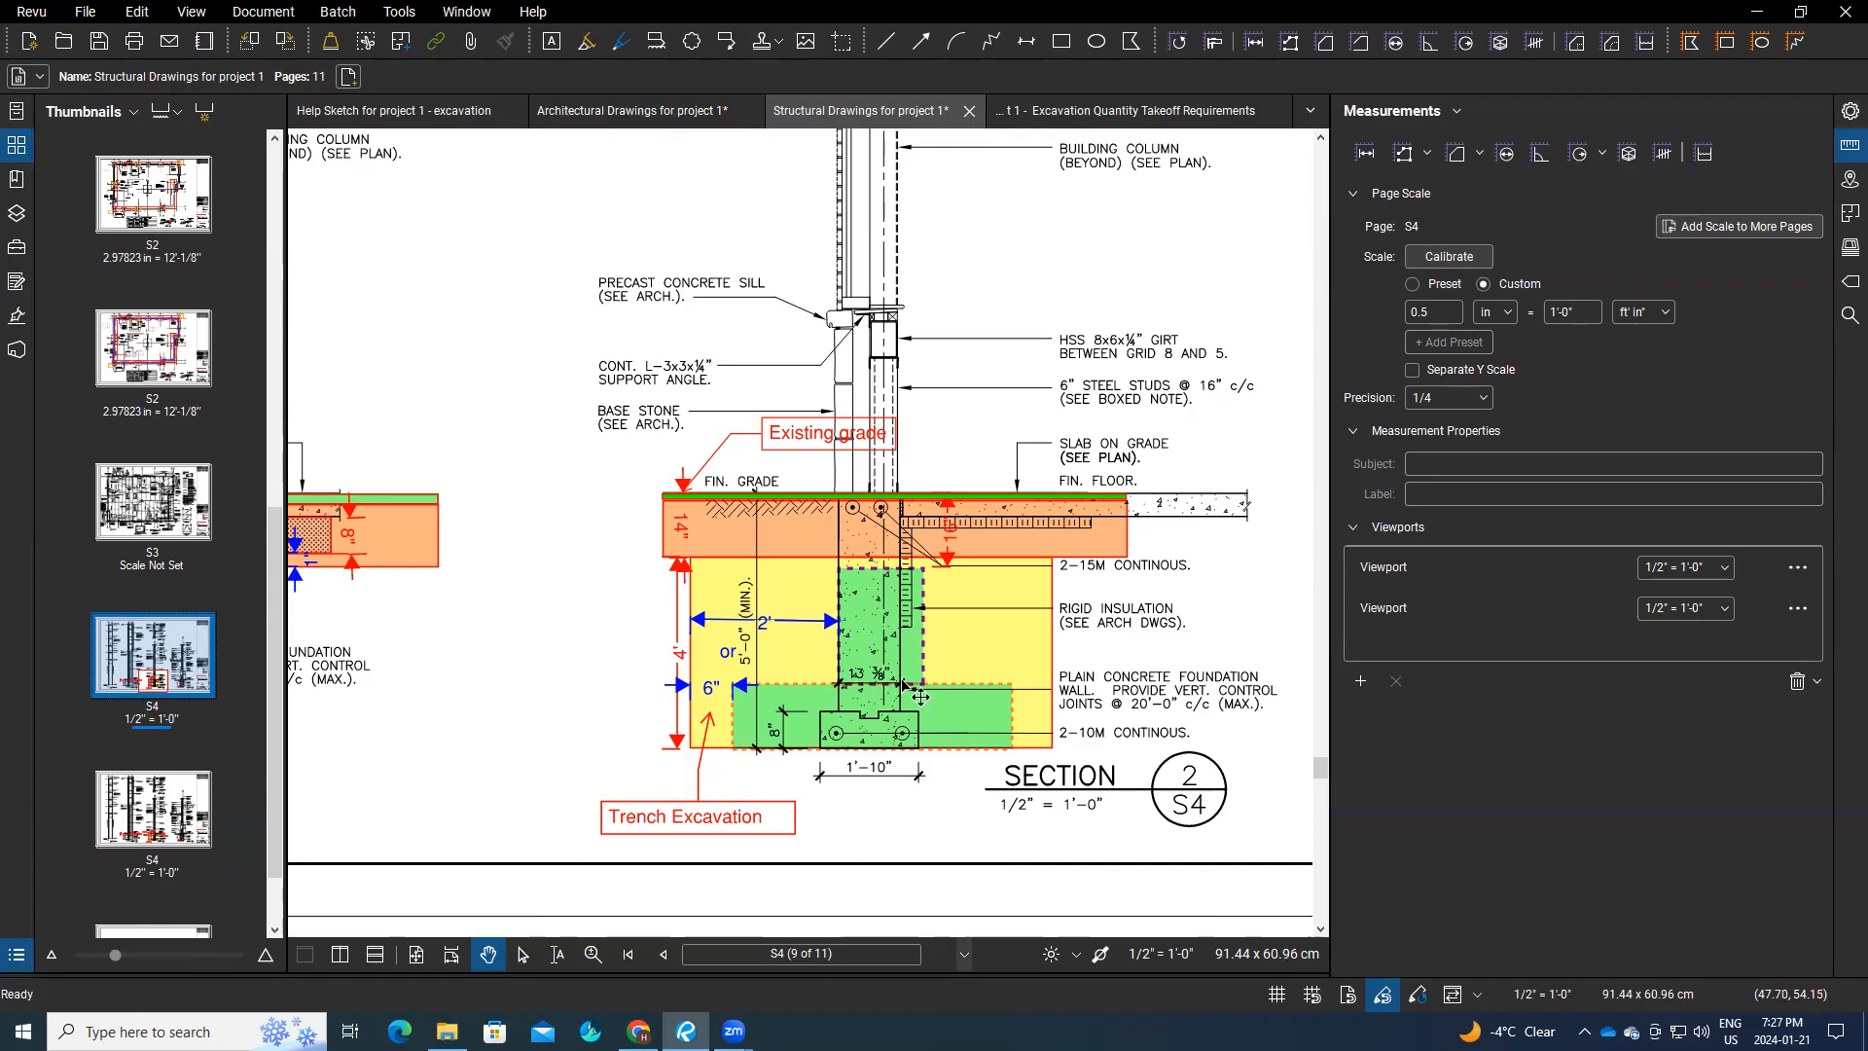
Step: Go back to foundation plan S2b and examine the trench and column footing pit outlines between grids K and I
scroll(156, 311, "up", 5)
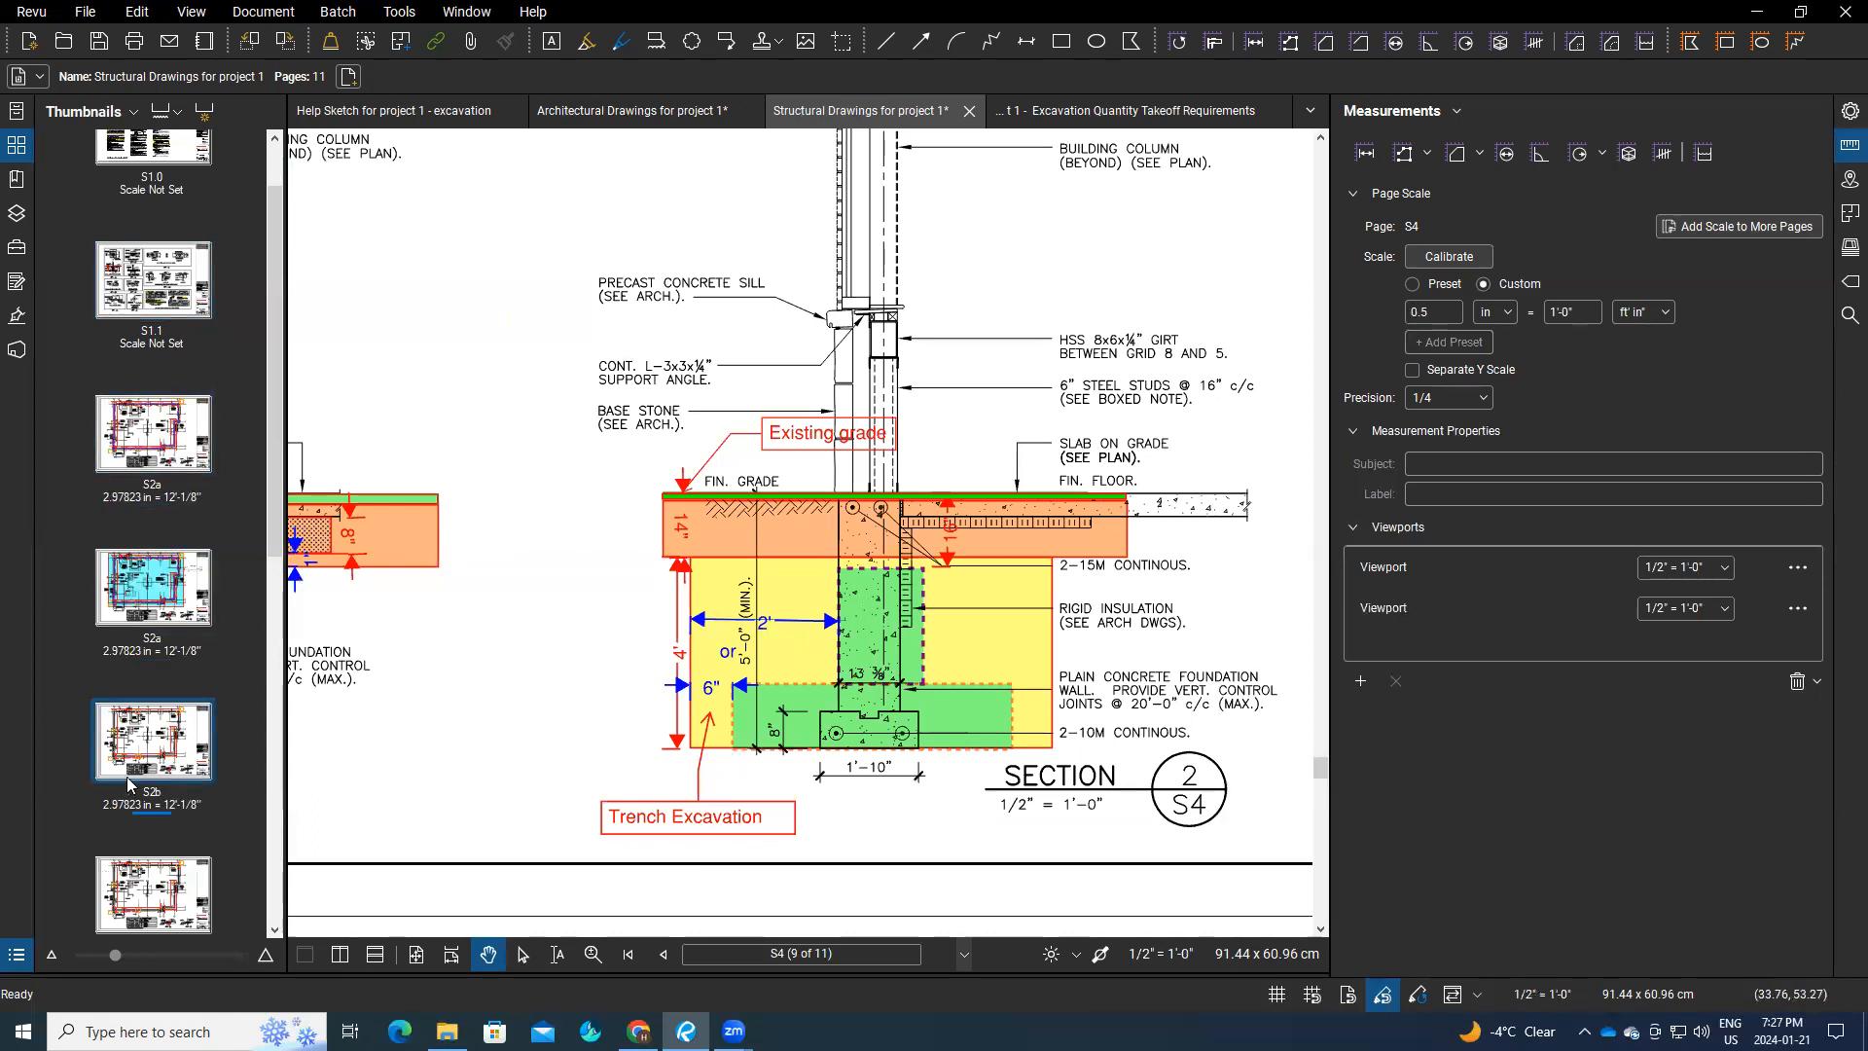
left_click(149, 744)
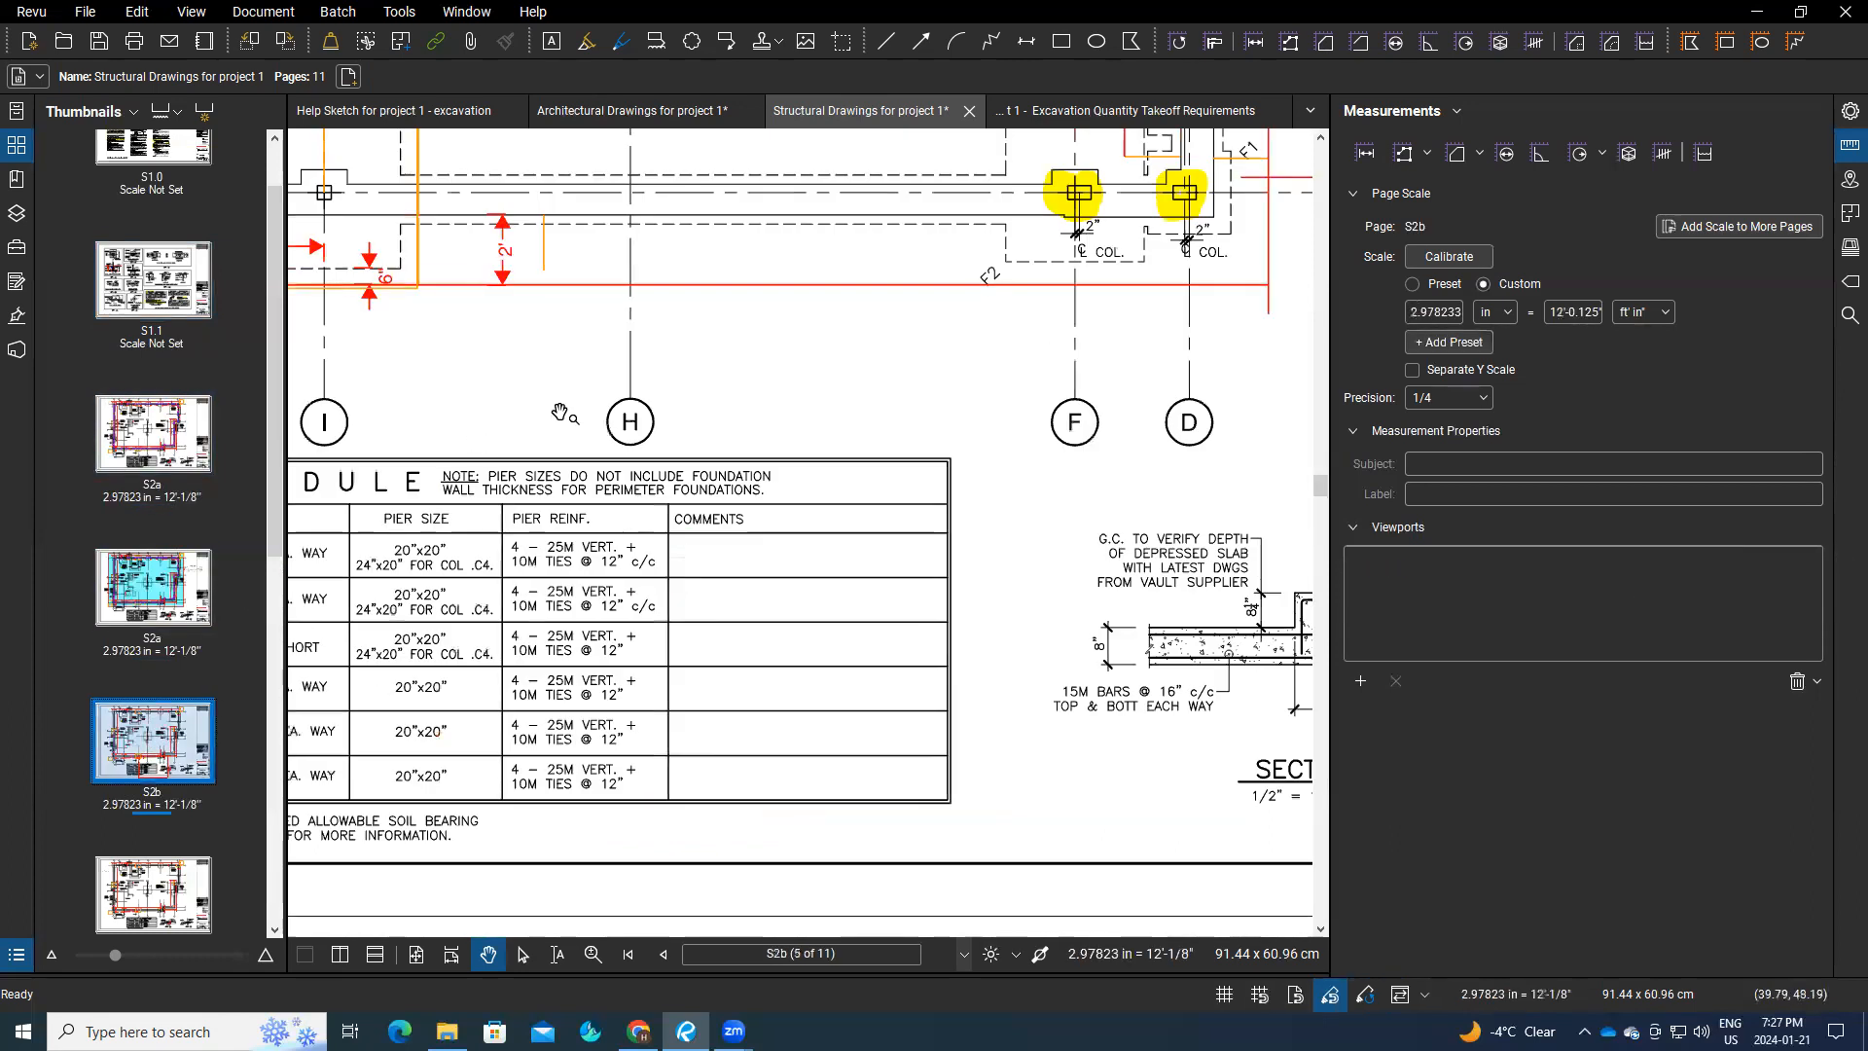
scroll(896, 521, "down", 3)
scroll(661, 530, "up", 1)
left_click_drag(661, 531, 759, 516)
scroll(755, 515, "up", 1)
scroll(755, 516, "up", 2)
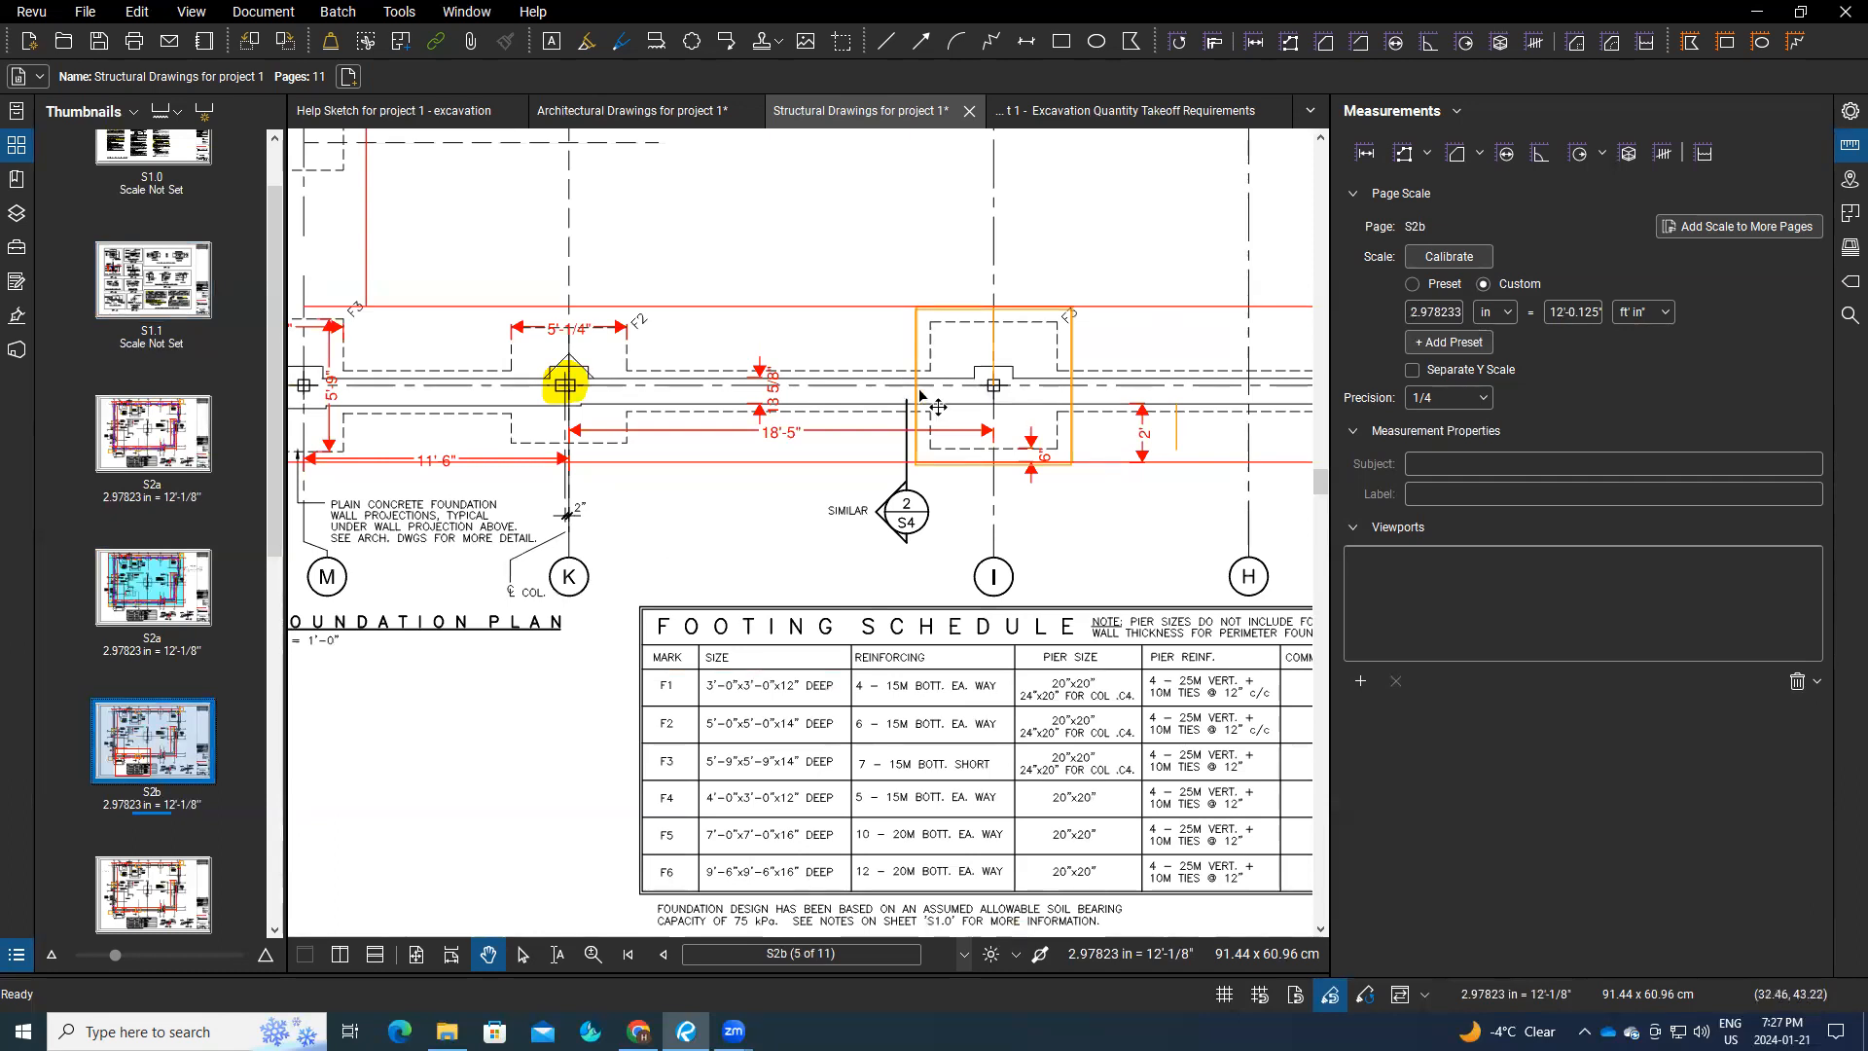
mouse_move(921, 396)
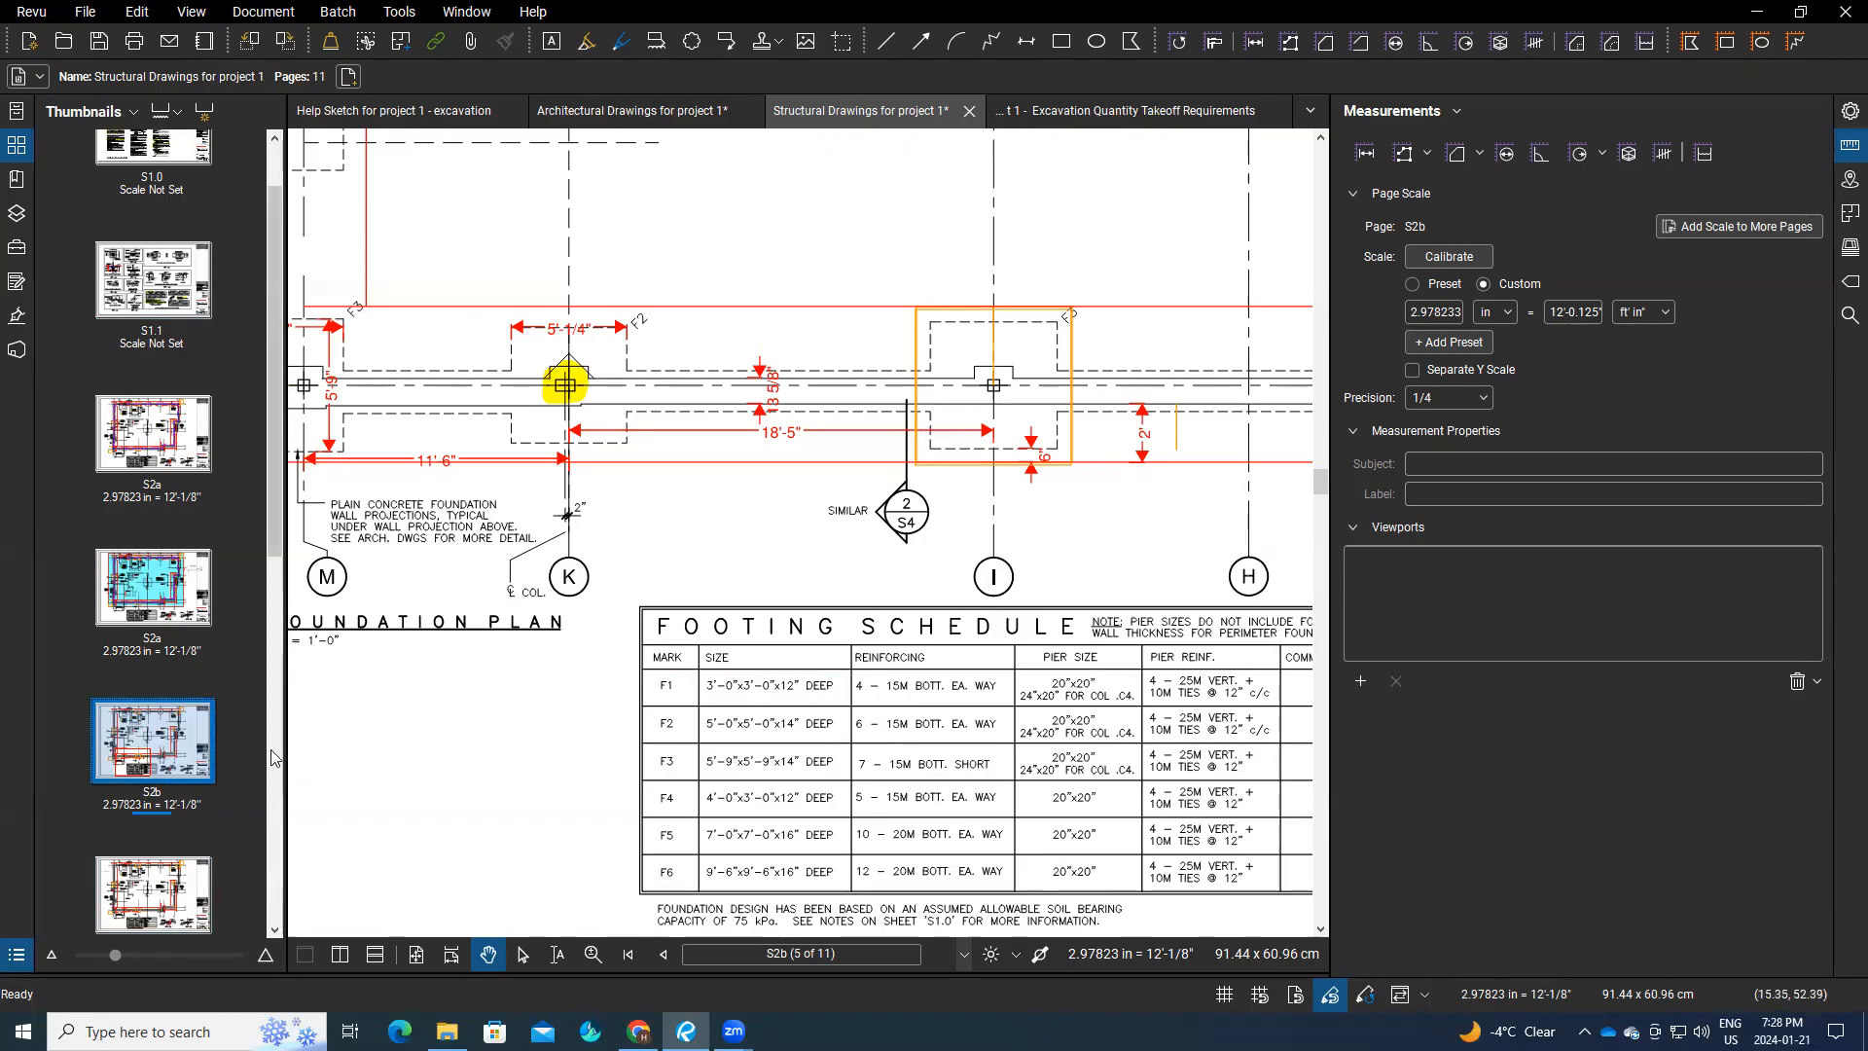
Step: Split the view vertically and show Section 2 of sheet S4, page 9, beside foundation plan S2b
scroll(271, 750, "down", 3)
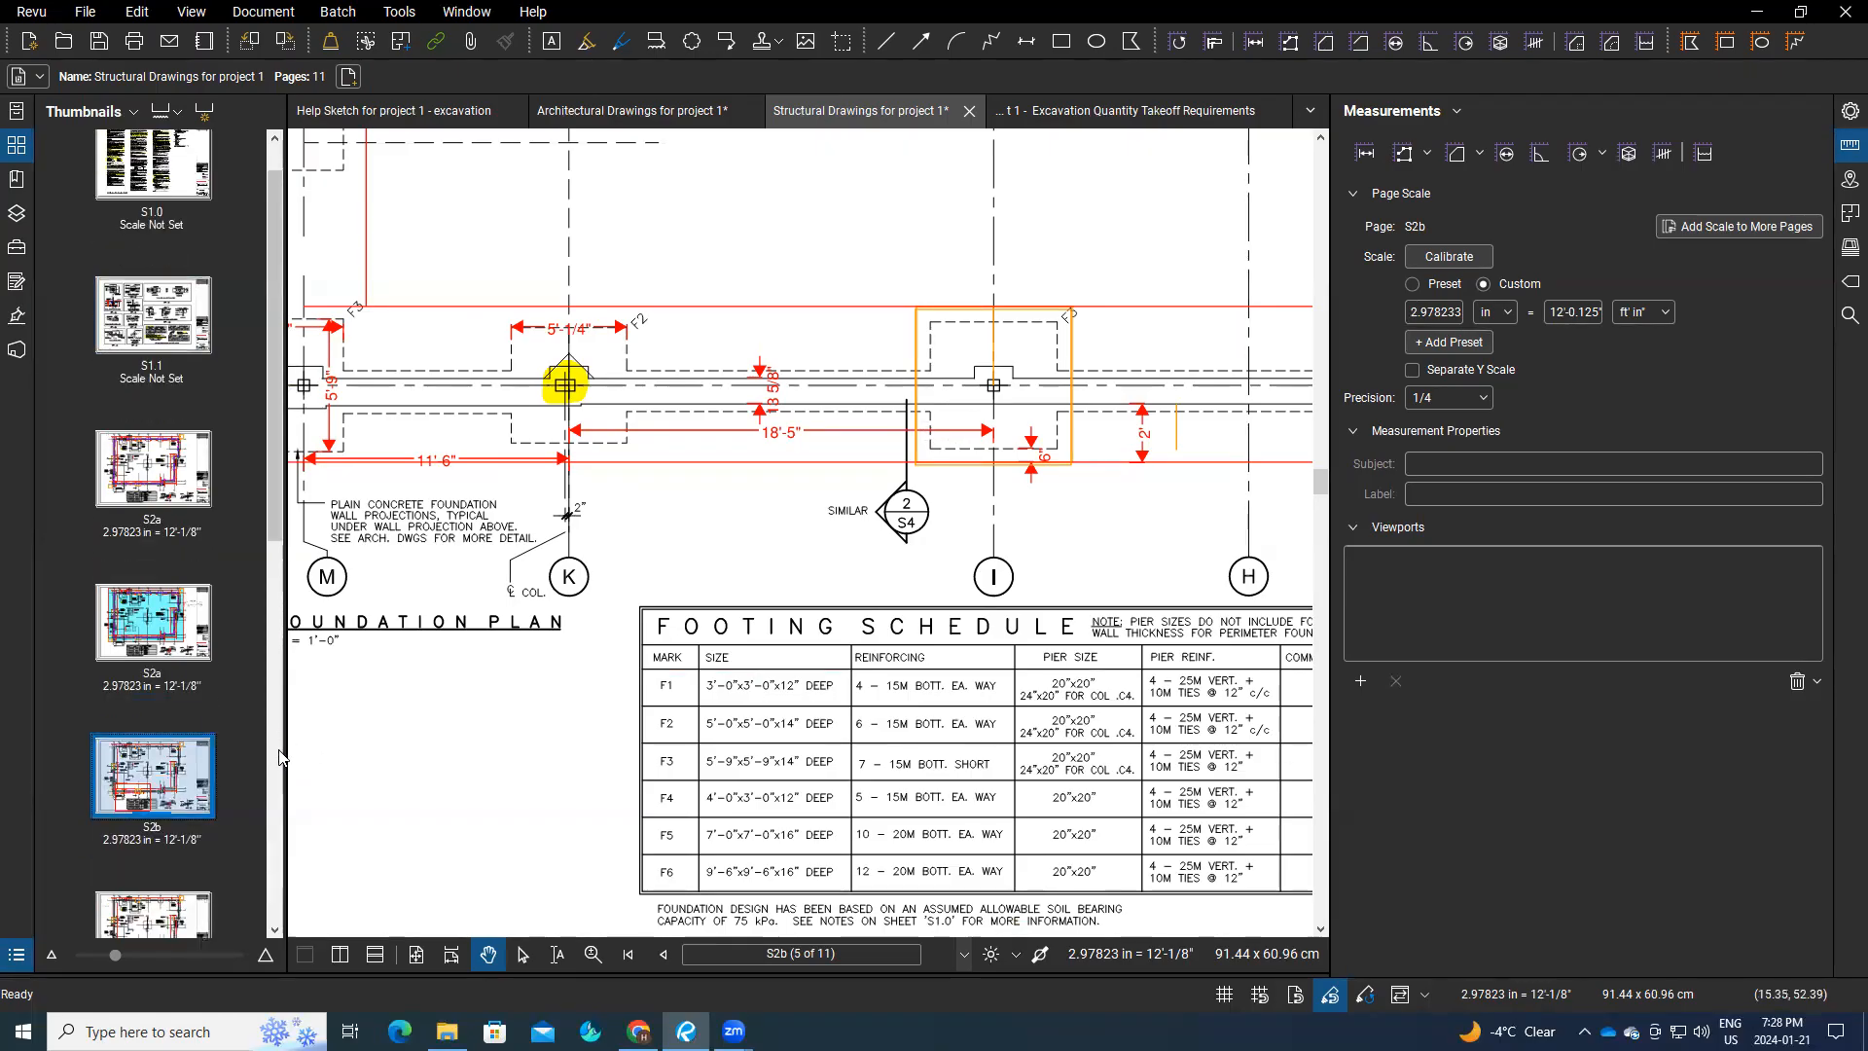
left_click(340, 953)
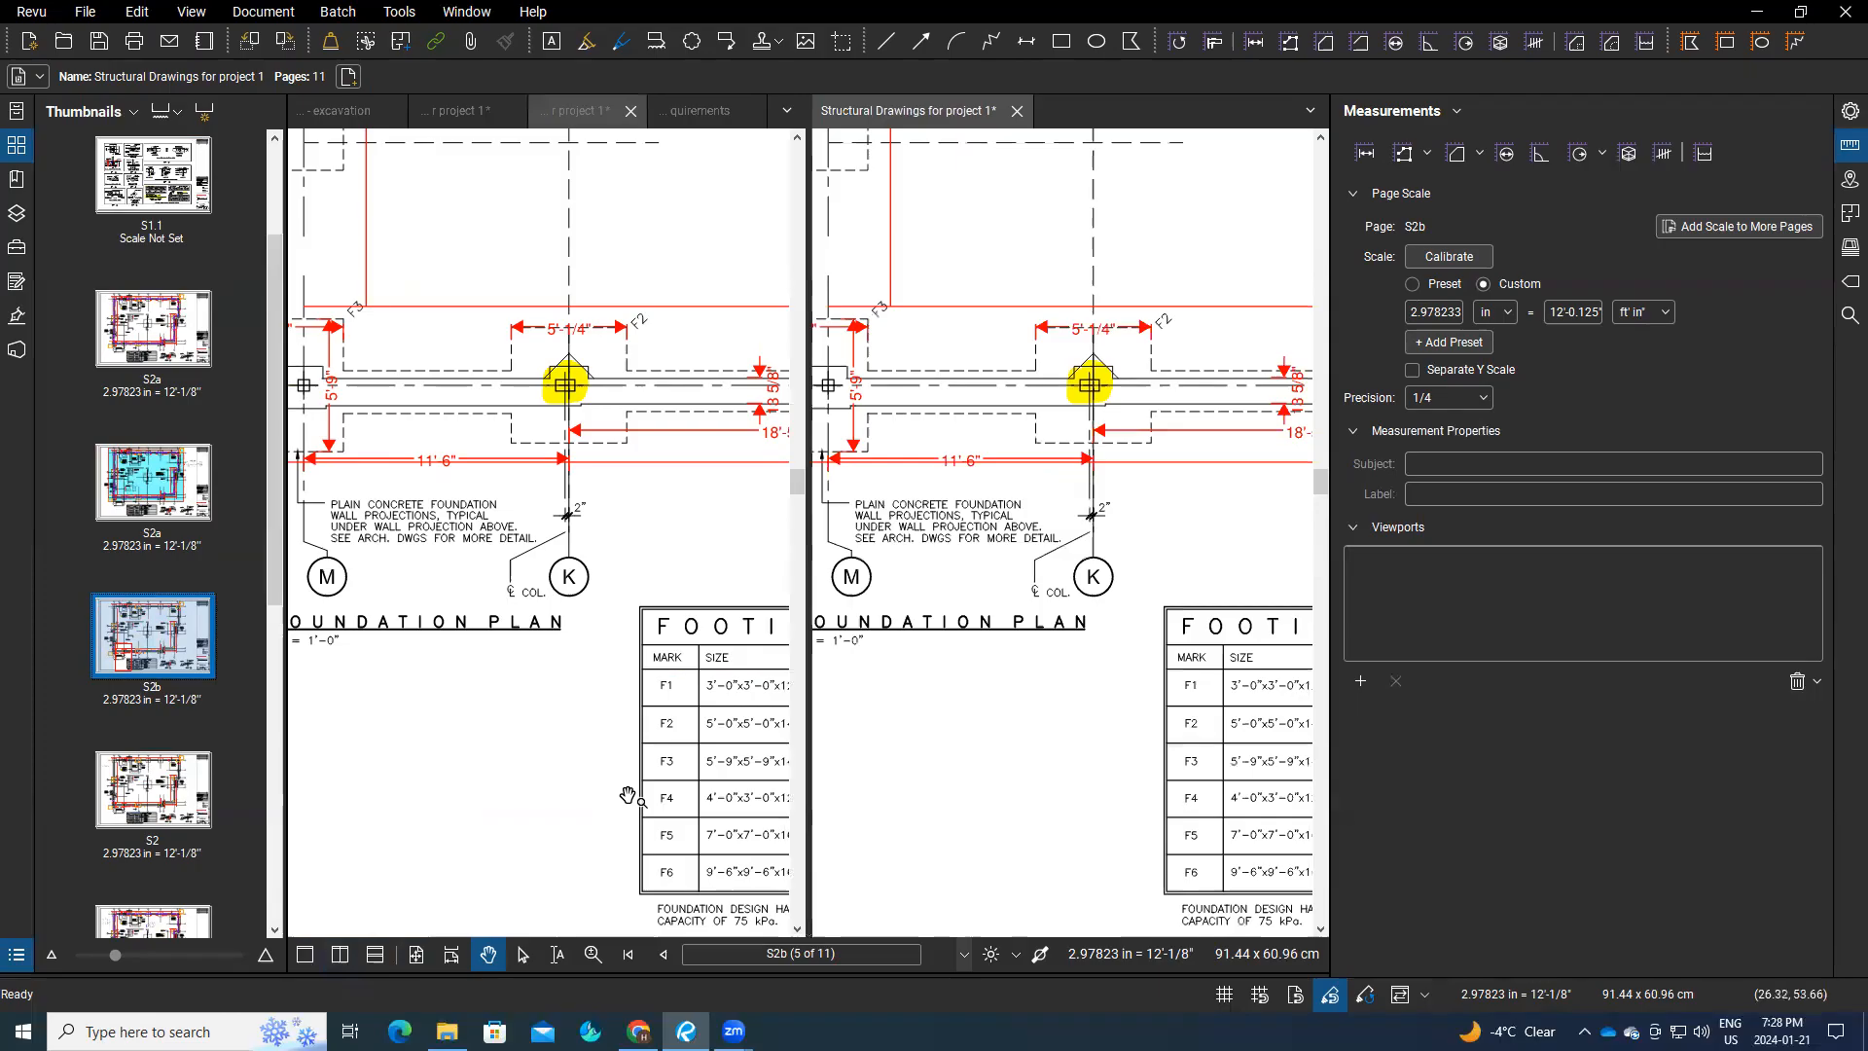
left_click(559, 788)
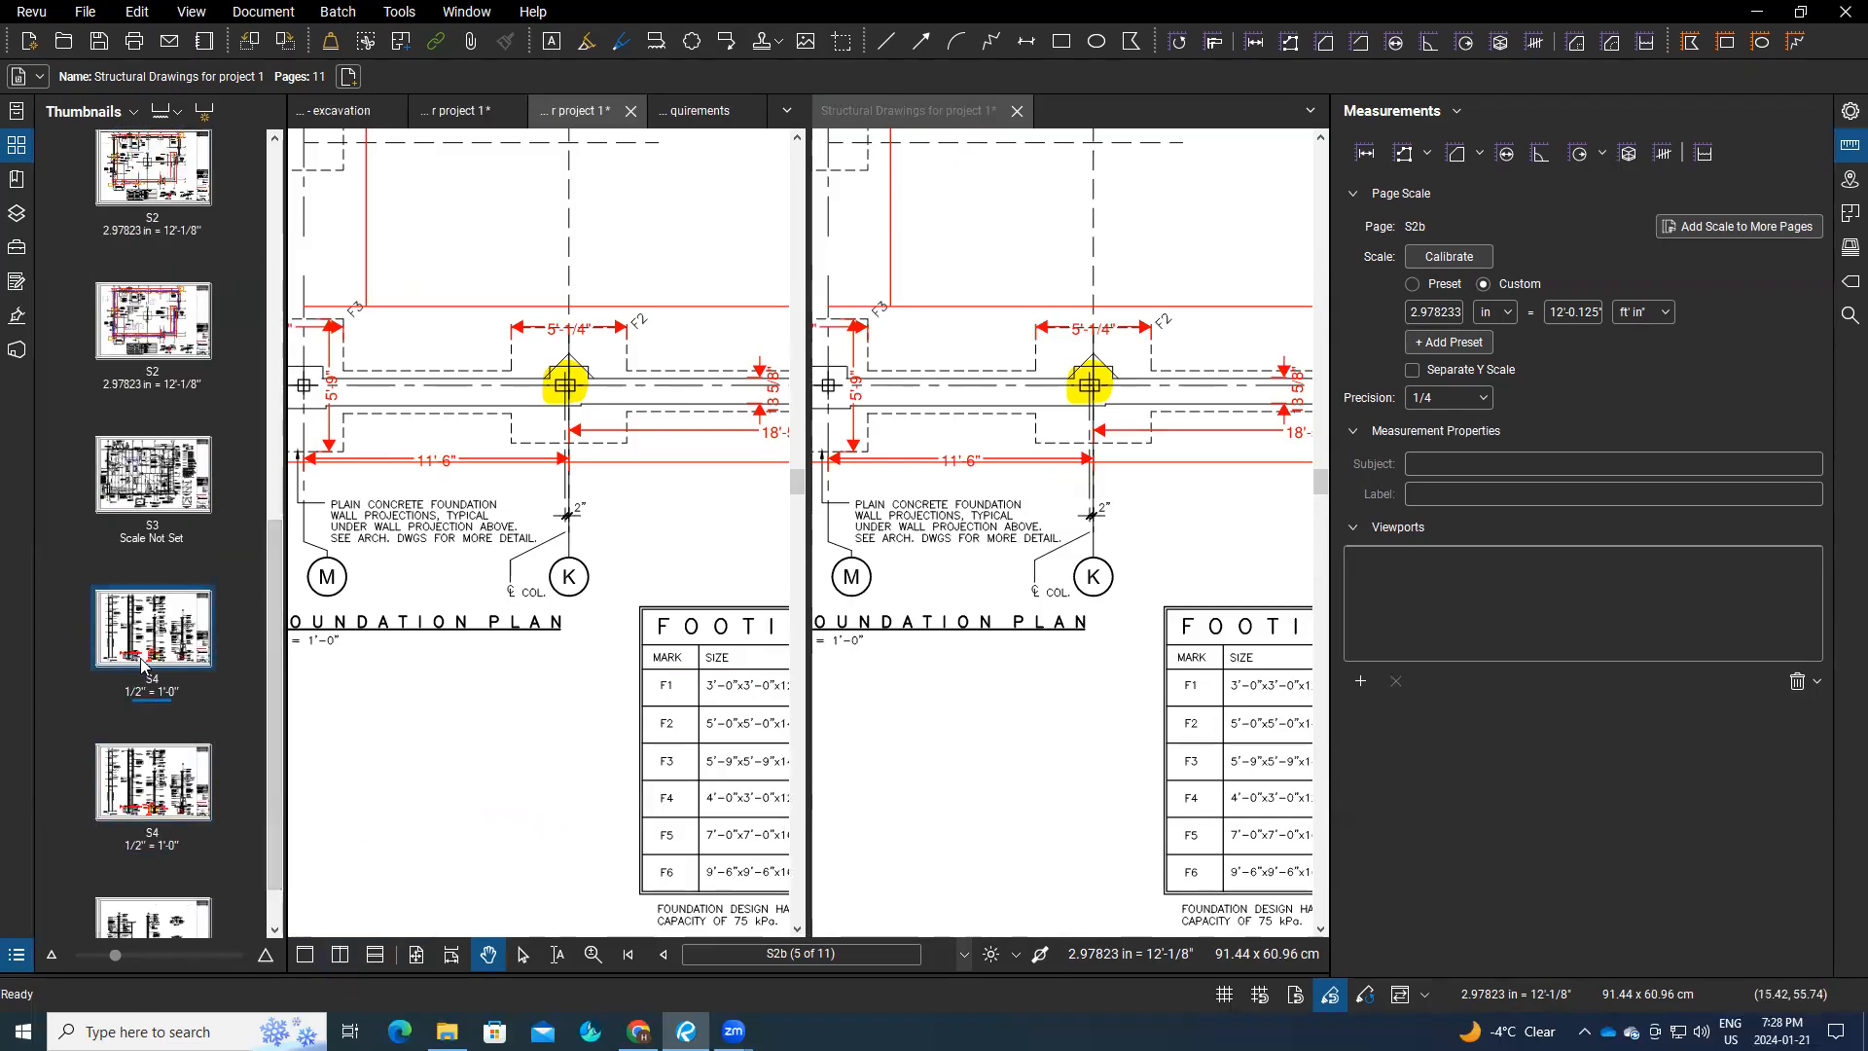
left_click(142, 664)
scroll(367, 500, "up", 3)
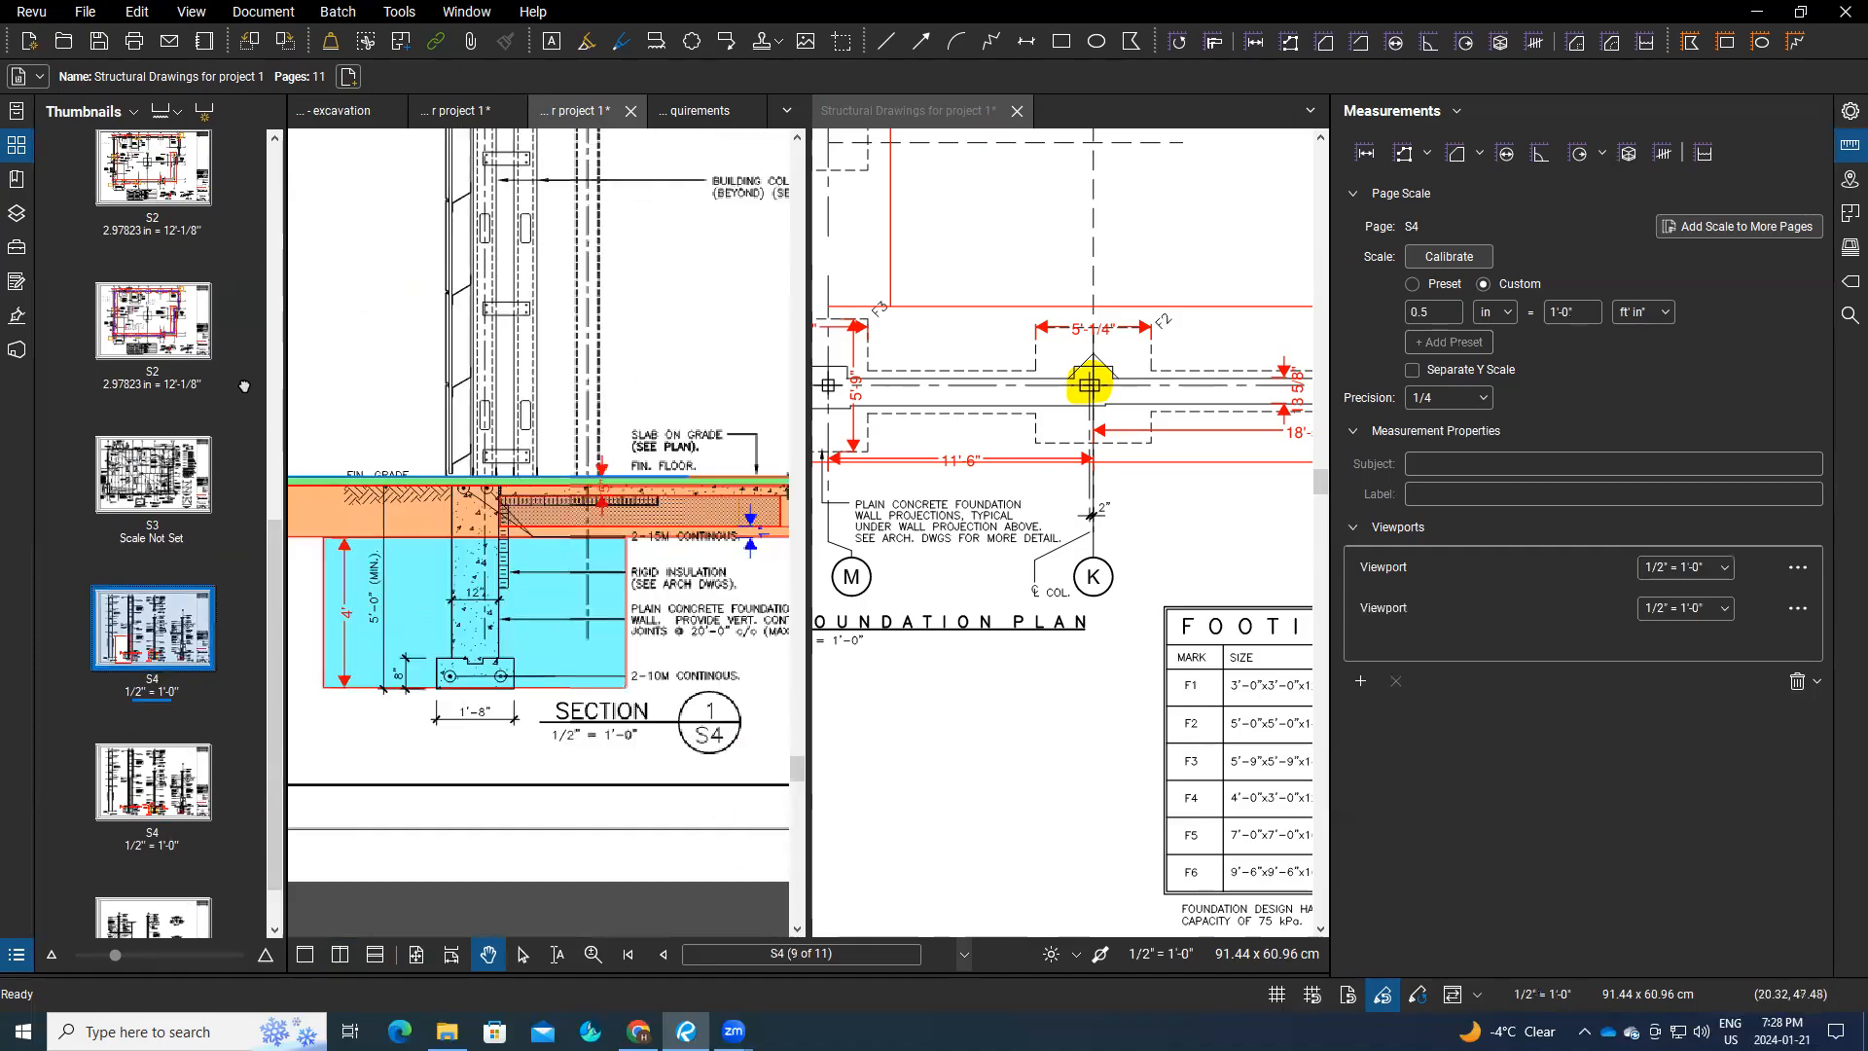
left_click_drag(669, 732, 293, 758)
left_click_drag(681, 774, 462, 792)
Step: Examine the wall and column footings from grid O to grid I on foundation plan S2b against Section 2
scroll(855, 720, "down", 1)
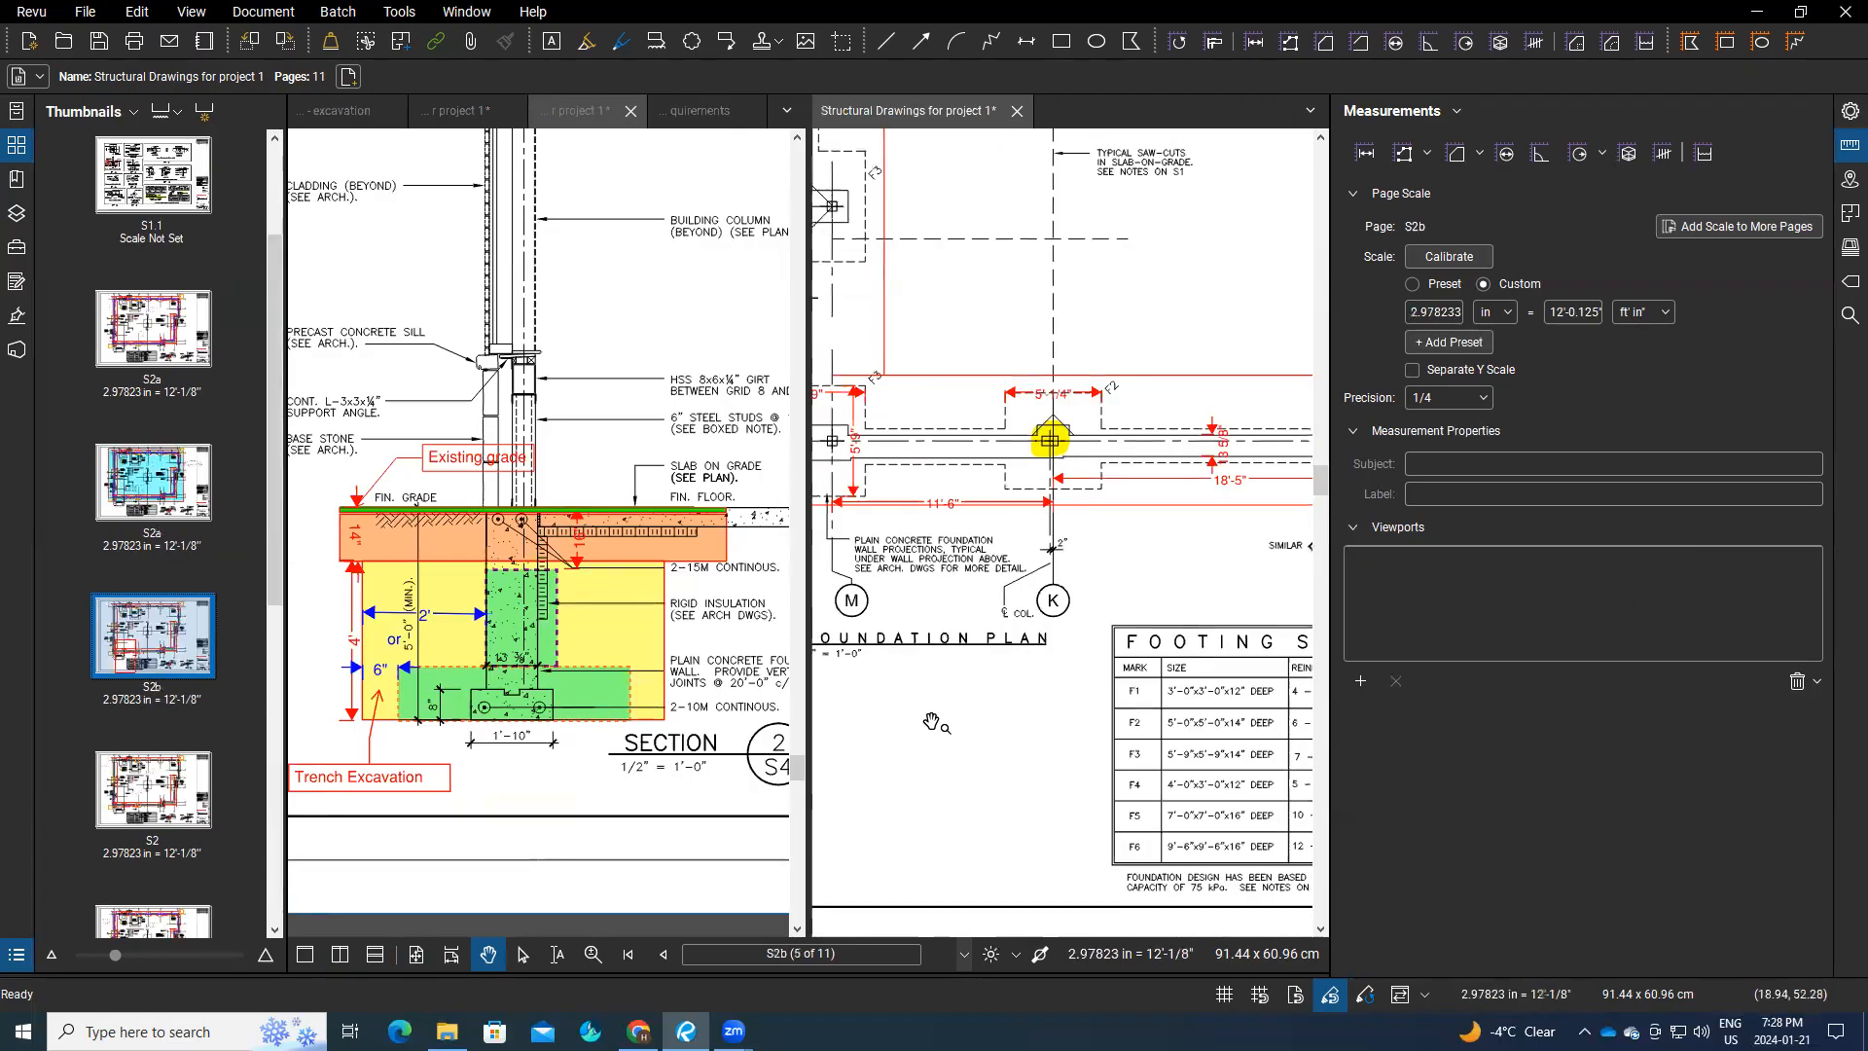
scroll(934, 725, "down", 3)
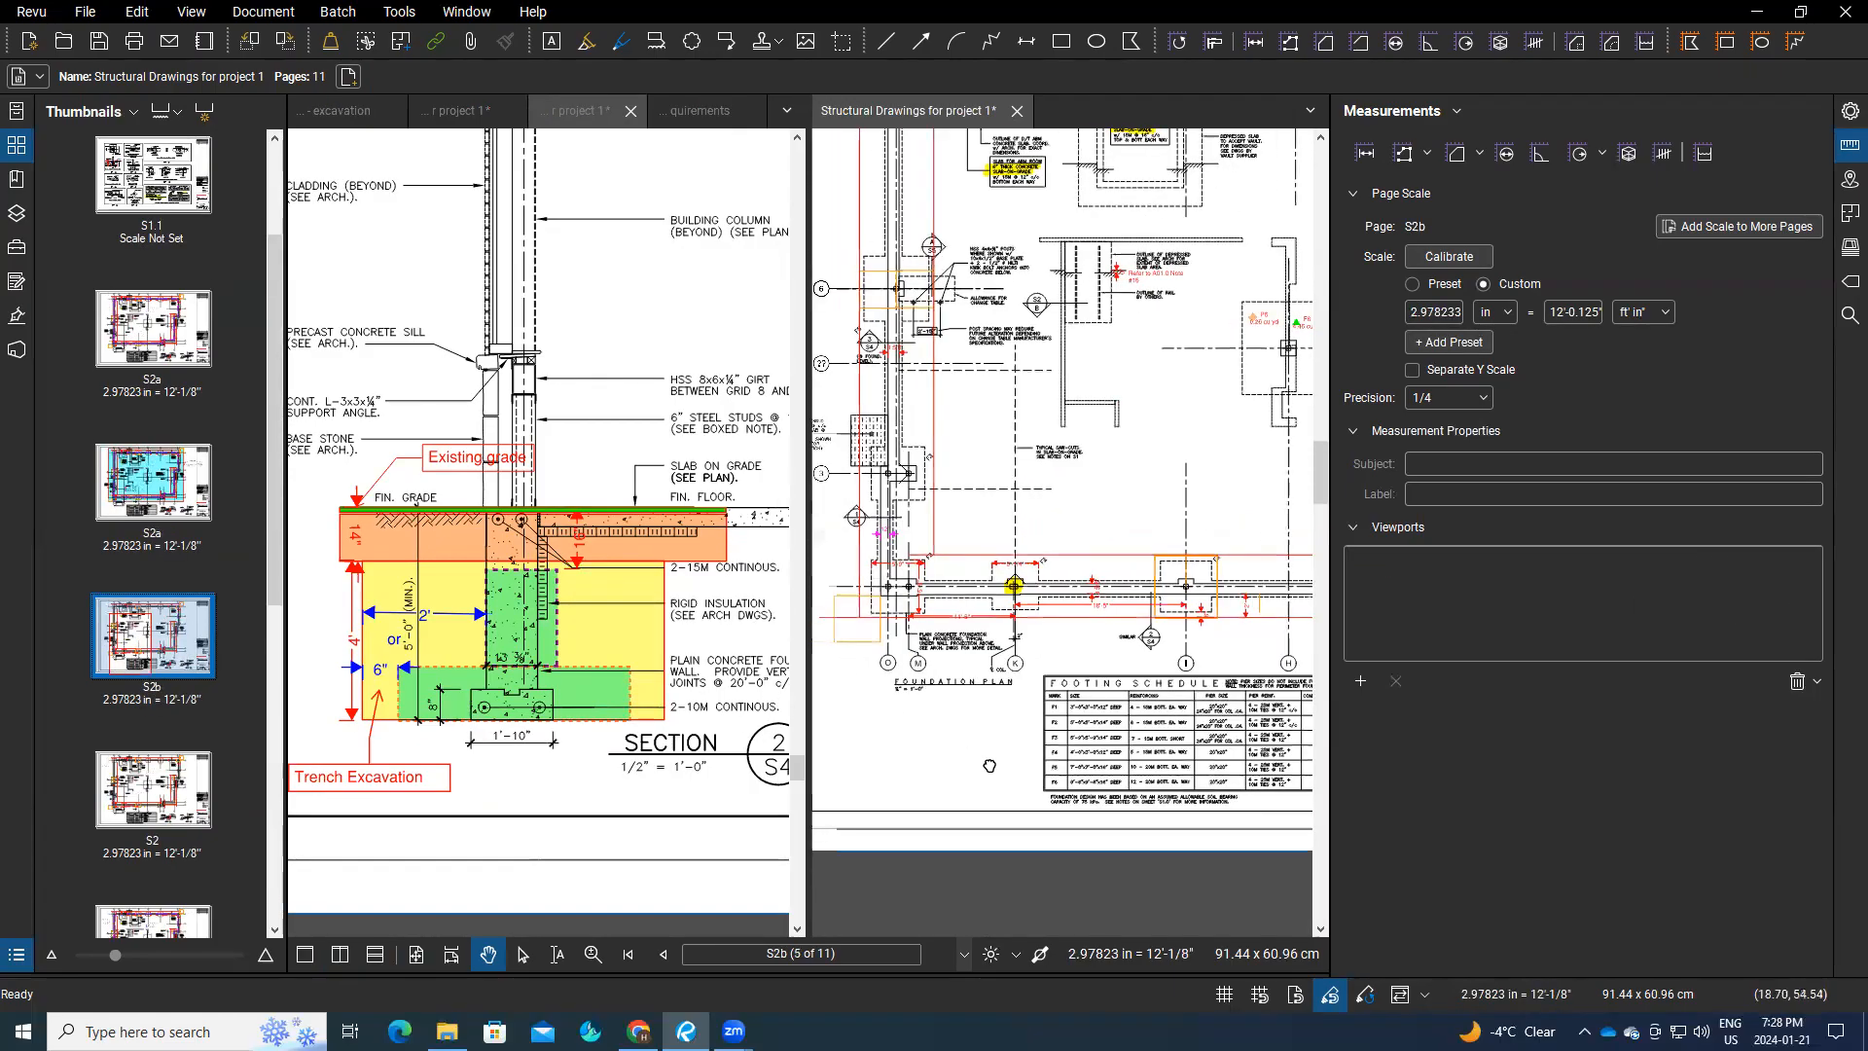
scroll(990, 766, "up", 1)
scroll(1023, 650, "up", 1)
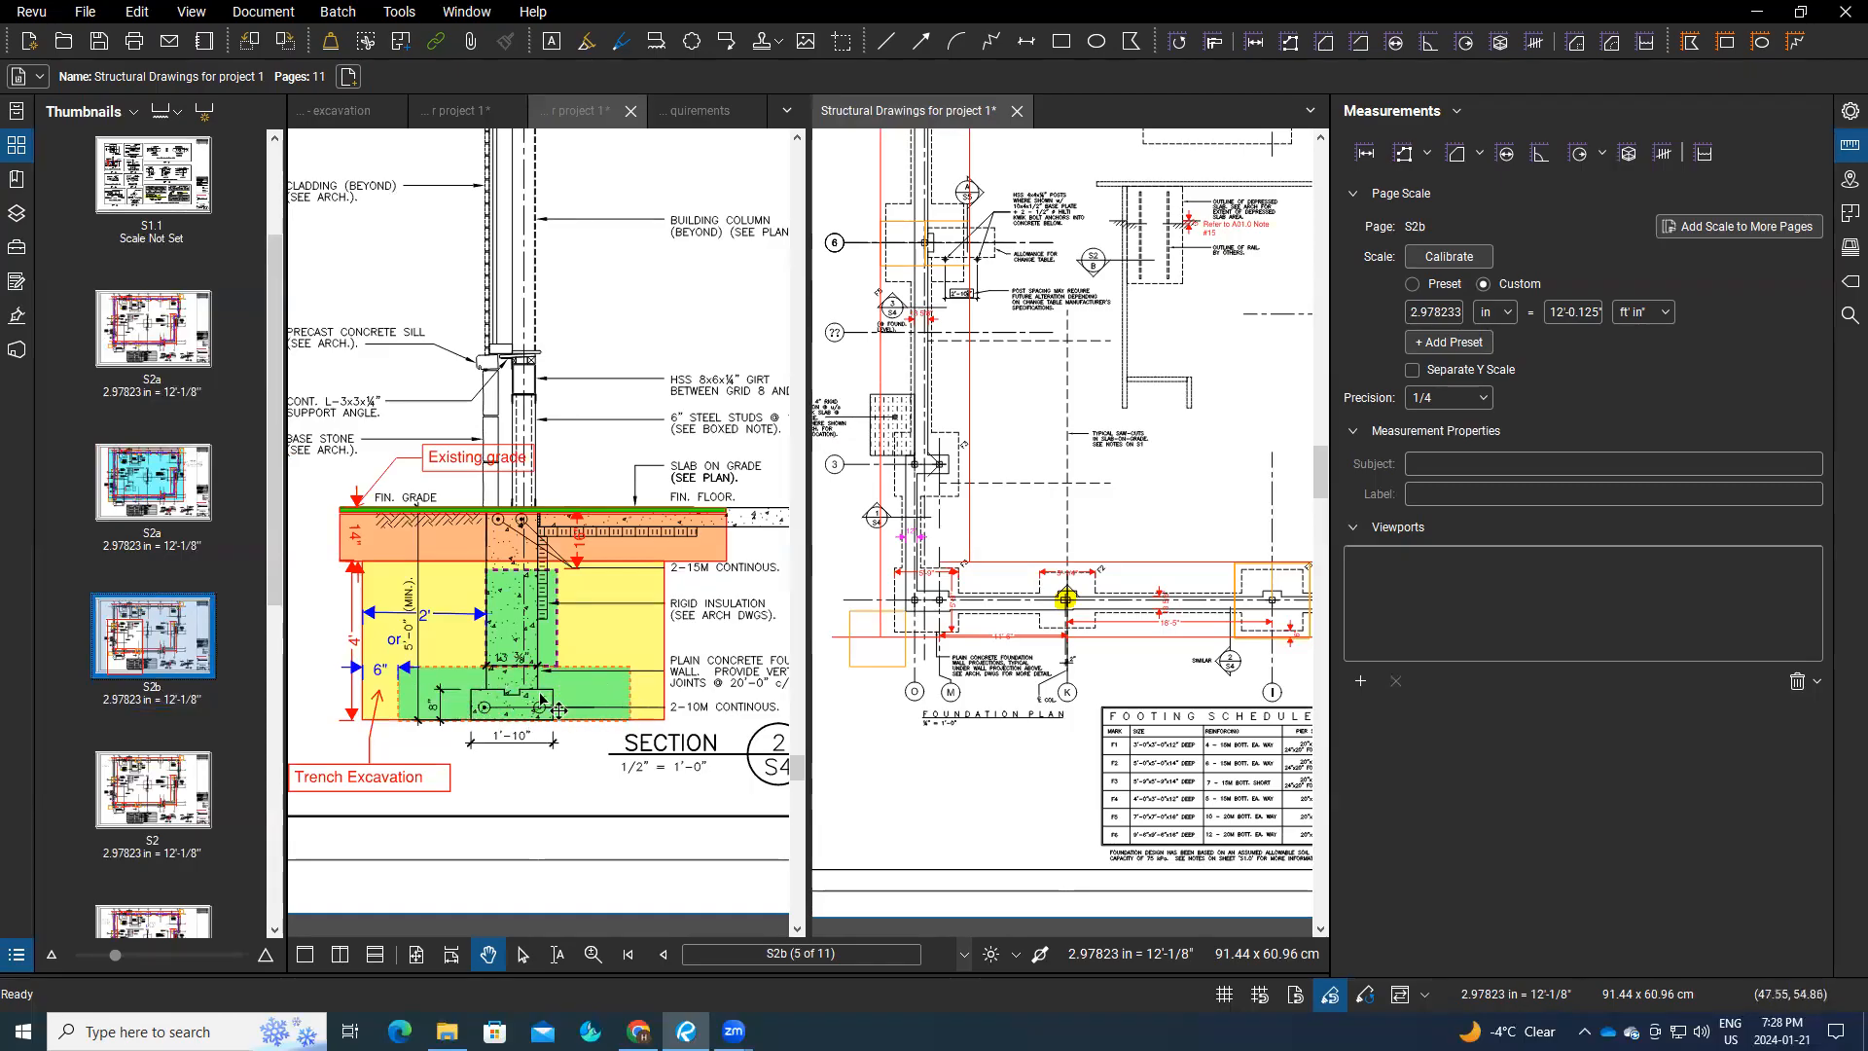
Step: Check the Div.31 Earthwork recap and the hand excavation areas in the architectural drawings and help sketch, and return to the structural drawings
left_click(525, 957)
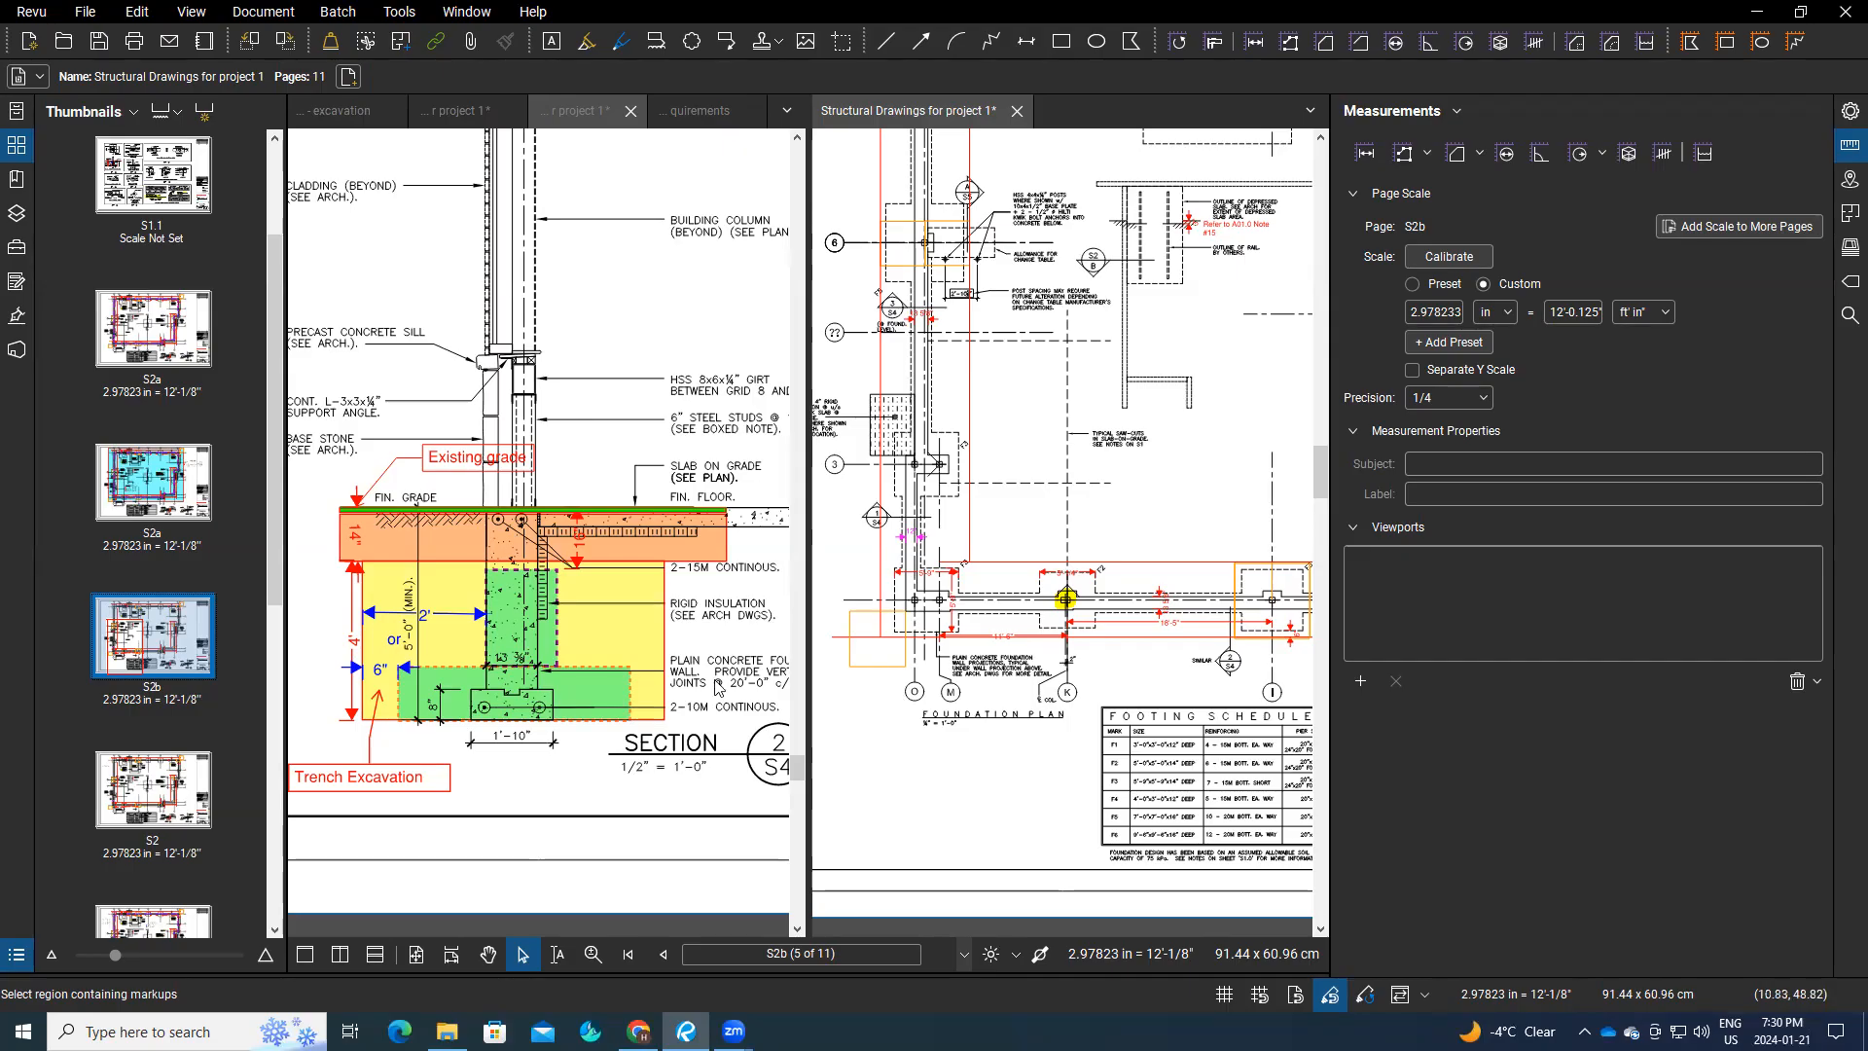
left_click(700, 107)
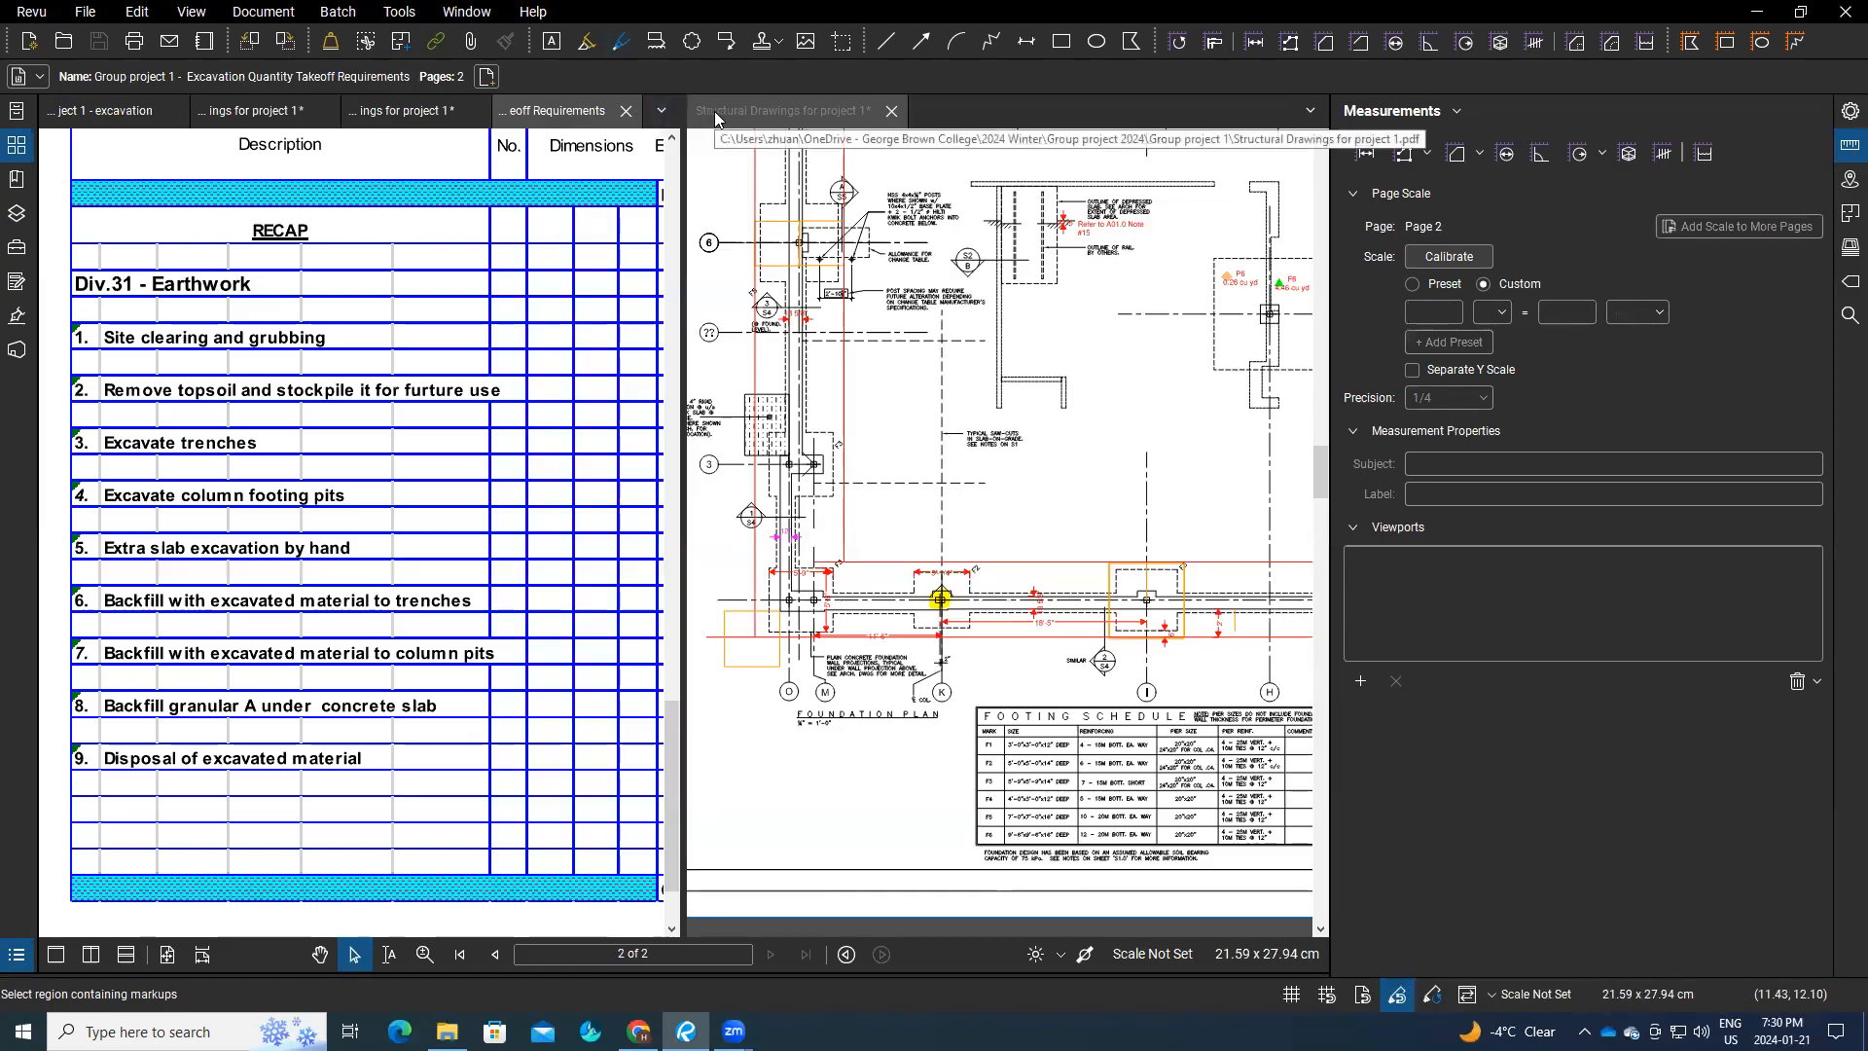
left_click(236, 111)
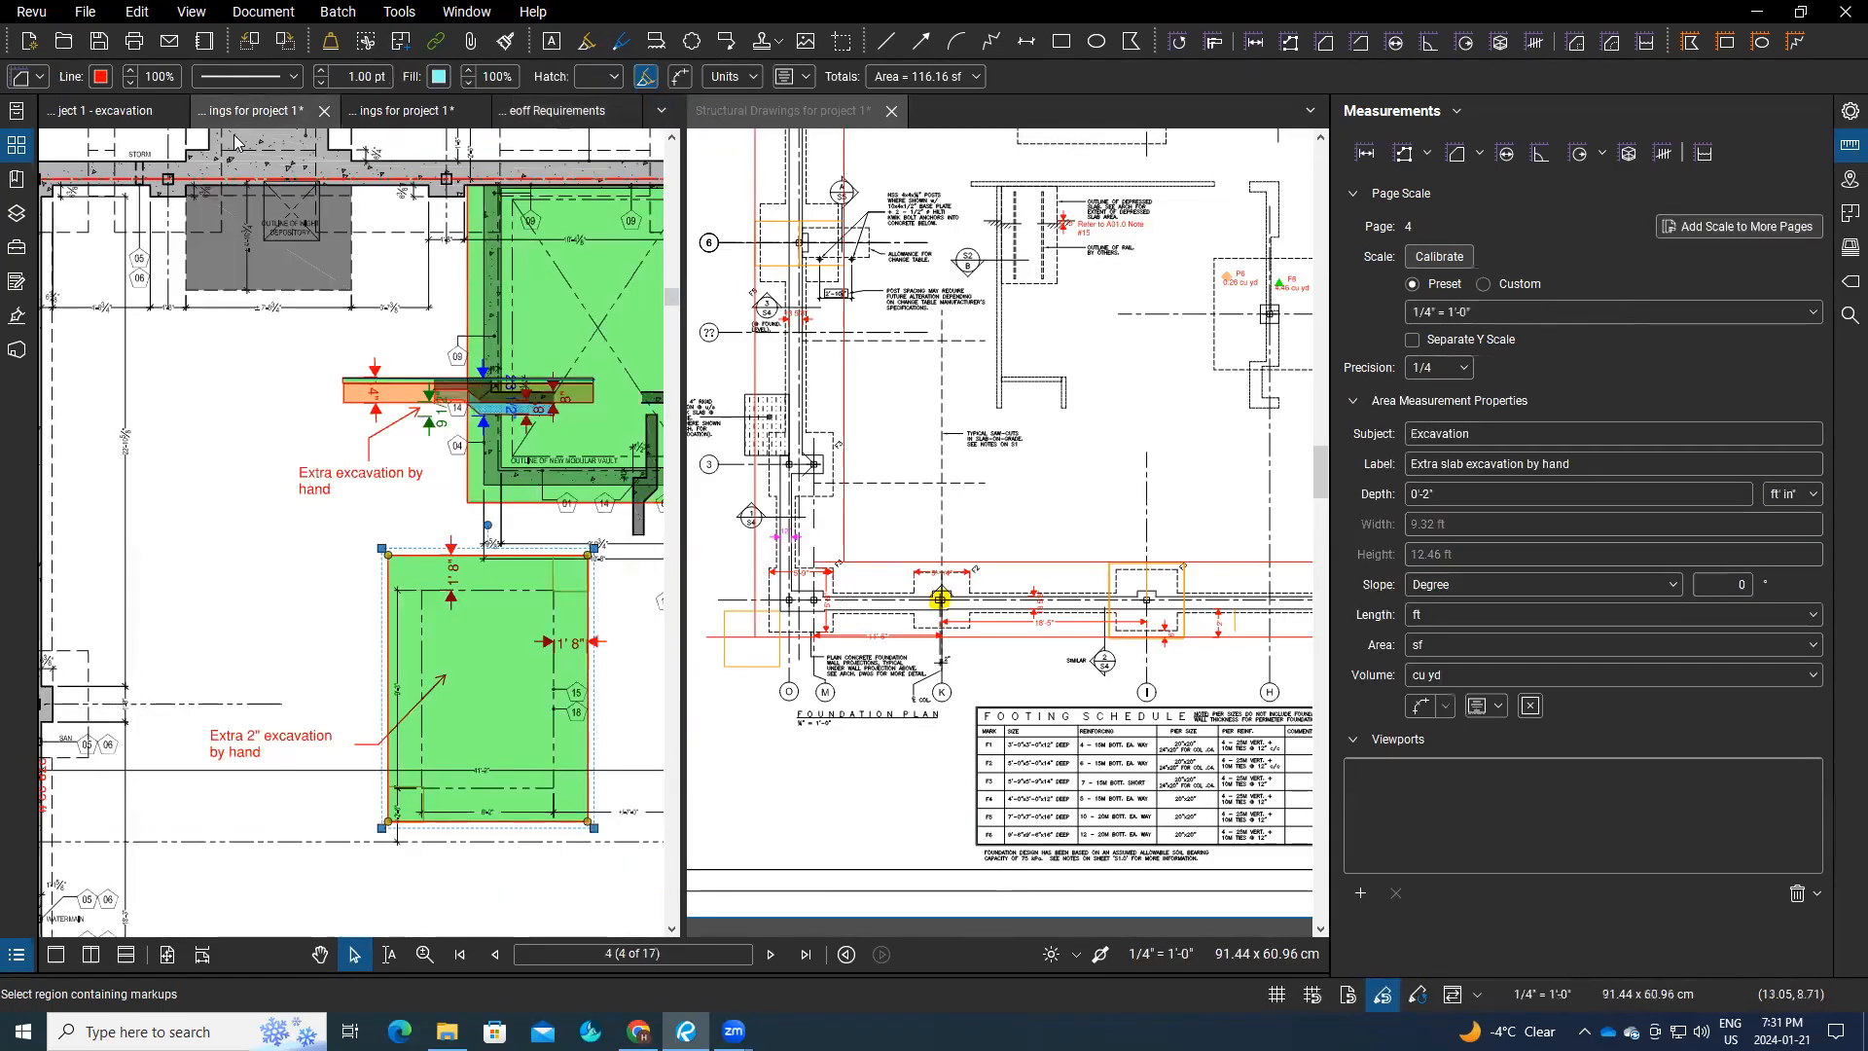
left_click(123, 114)
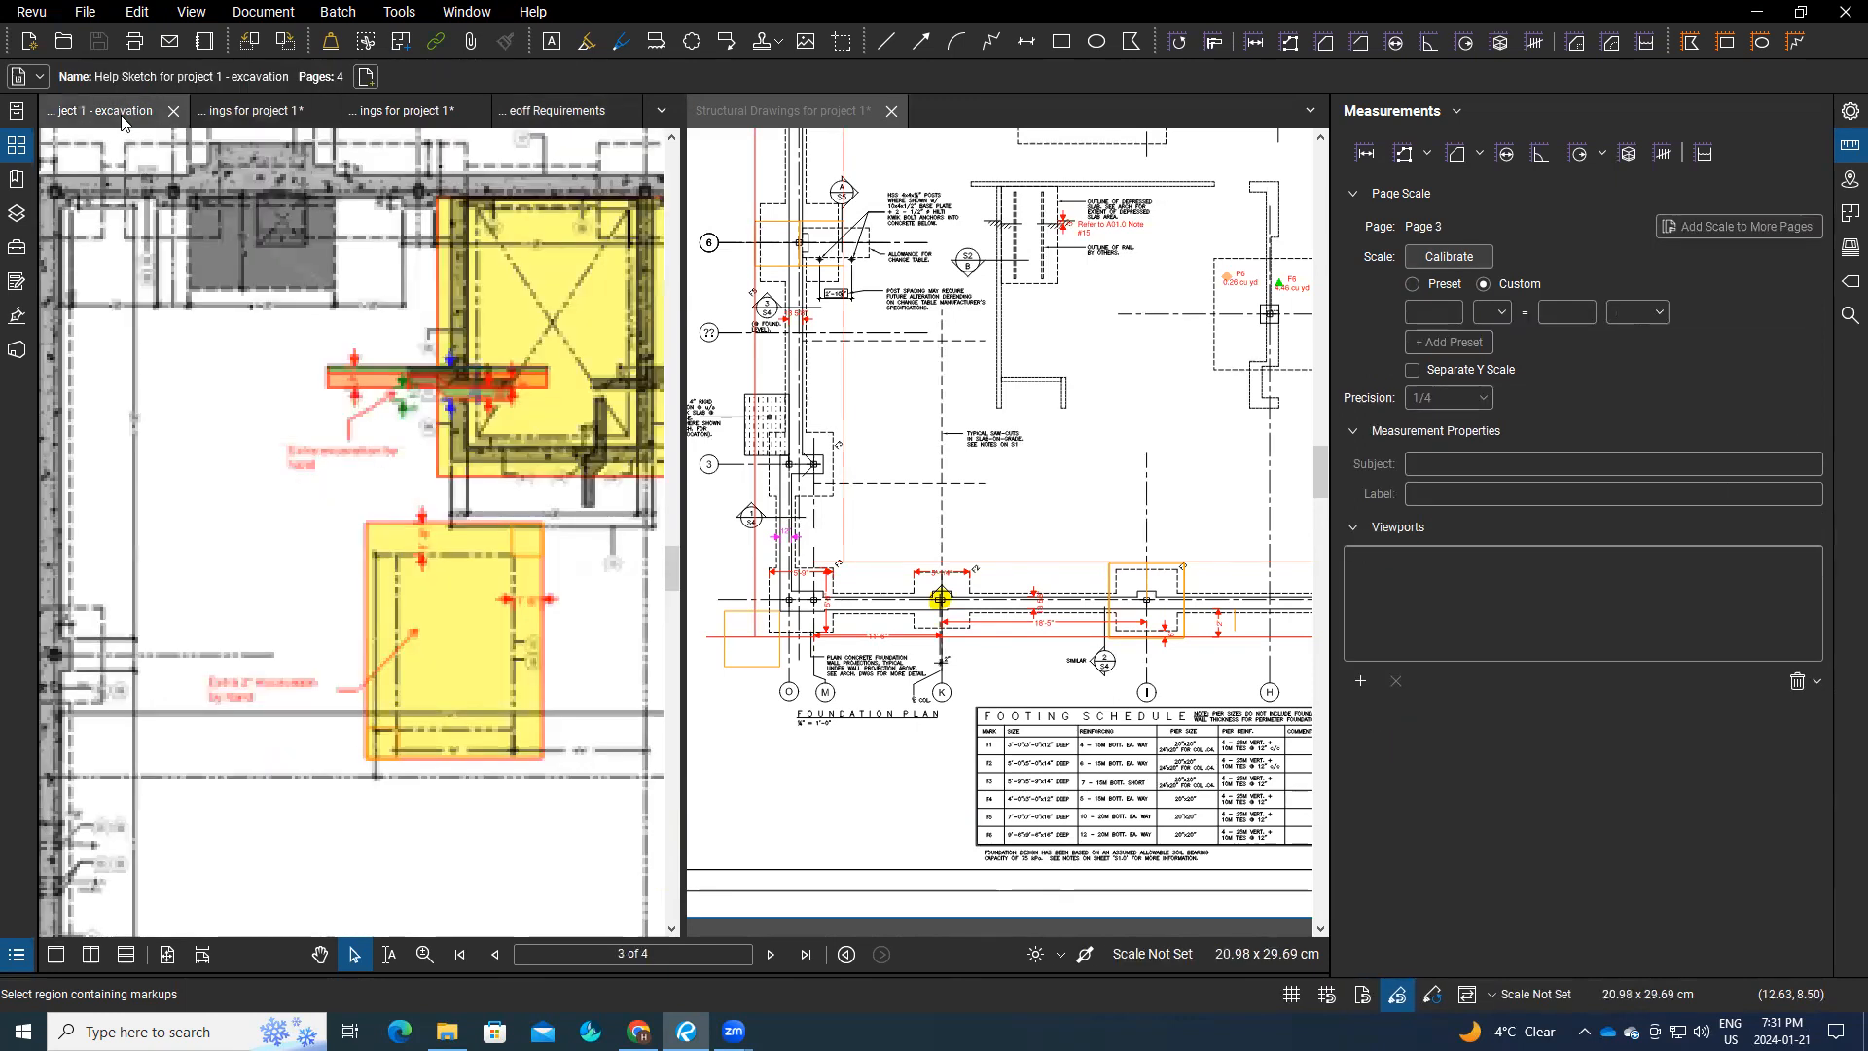
left_click(417, 113)
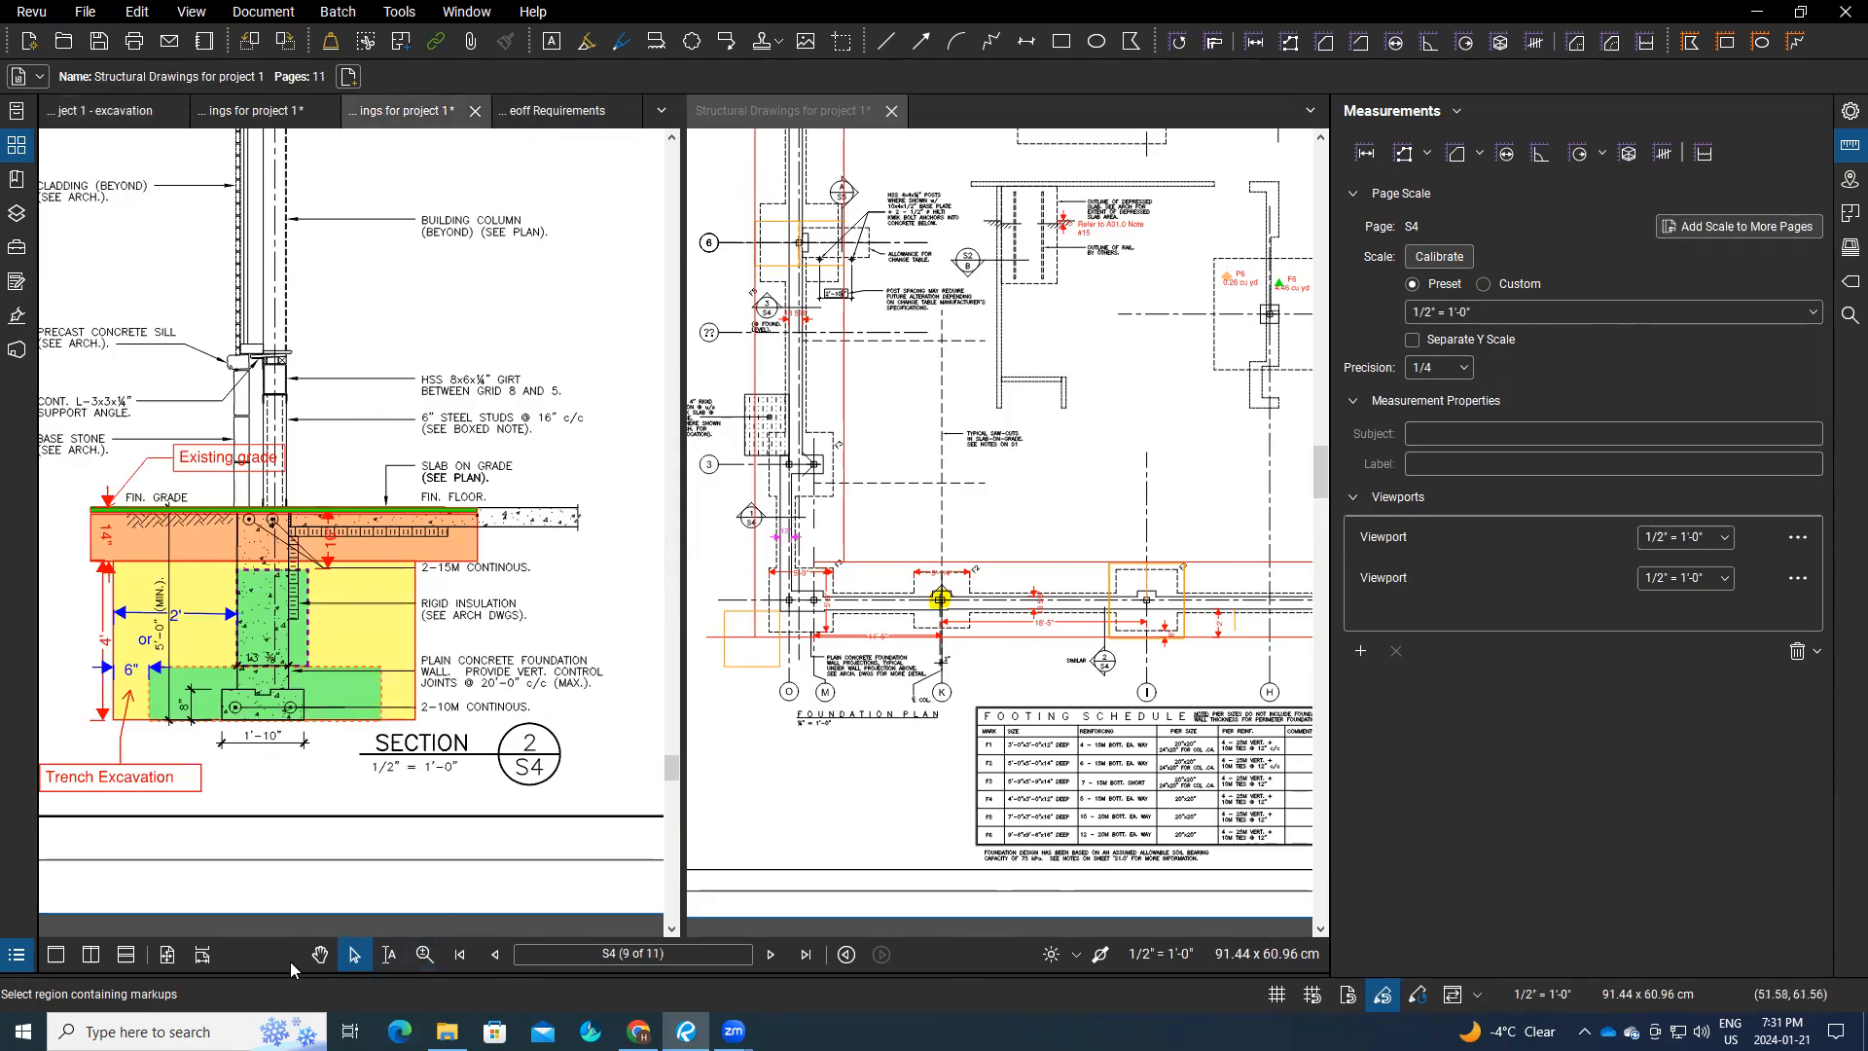
Step: Replace page 9 with page 10 of sheet S4 beside the foundation plan
left_click(320, 954)
left_click_drag(583, 666, 455, 722)
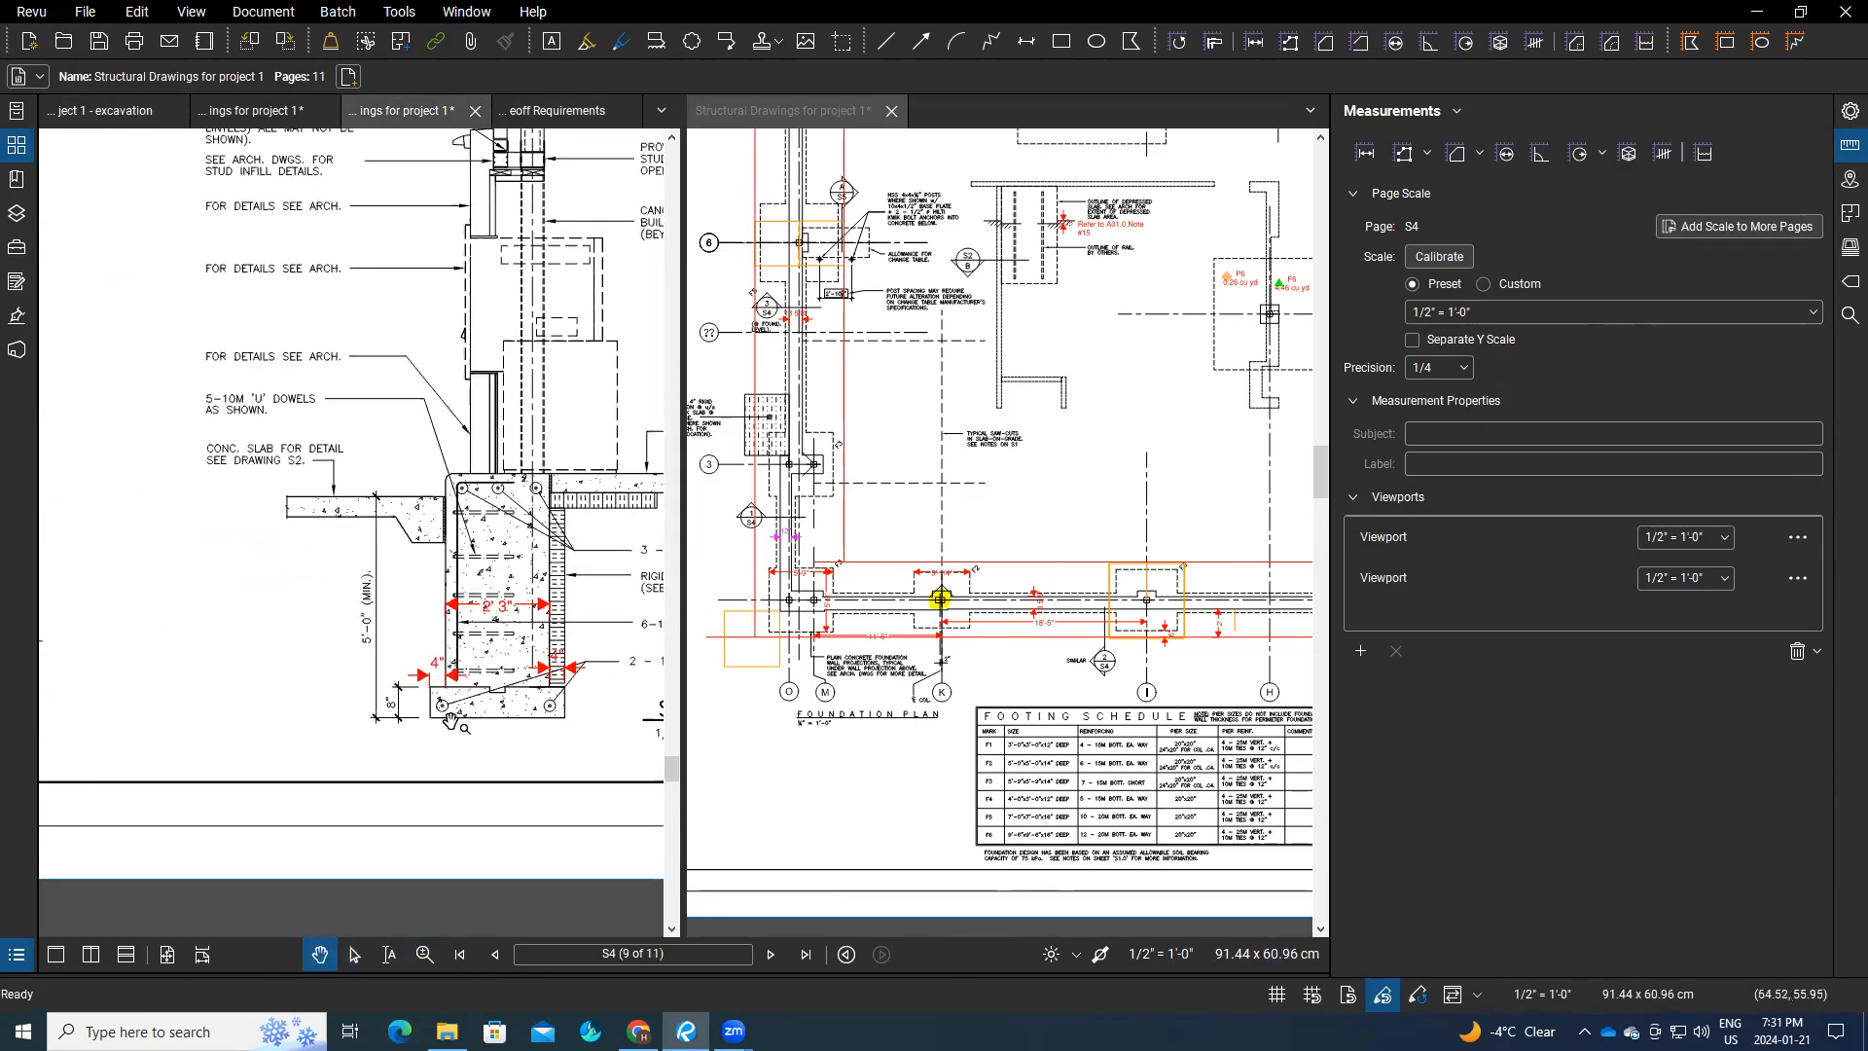
scroll(263, 634, "down", 4)
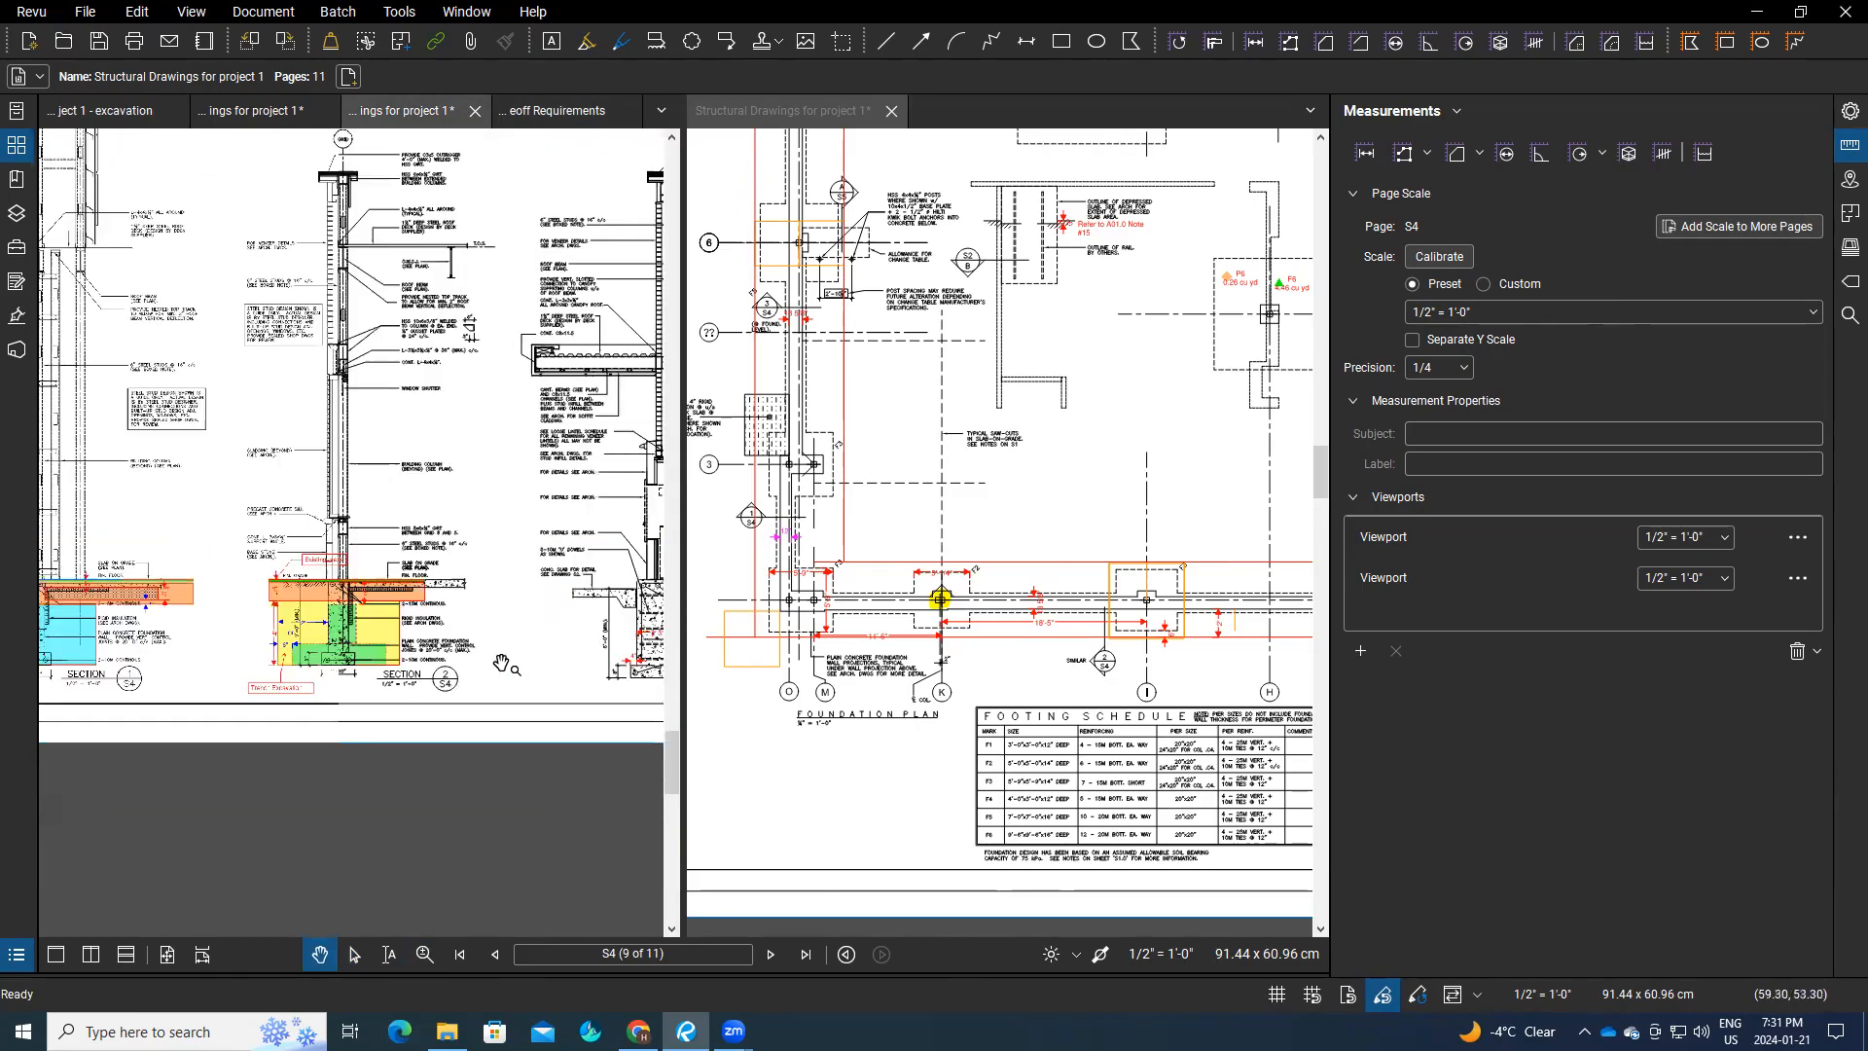
left_click(16, 146)
left_click(154, 781)
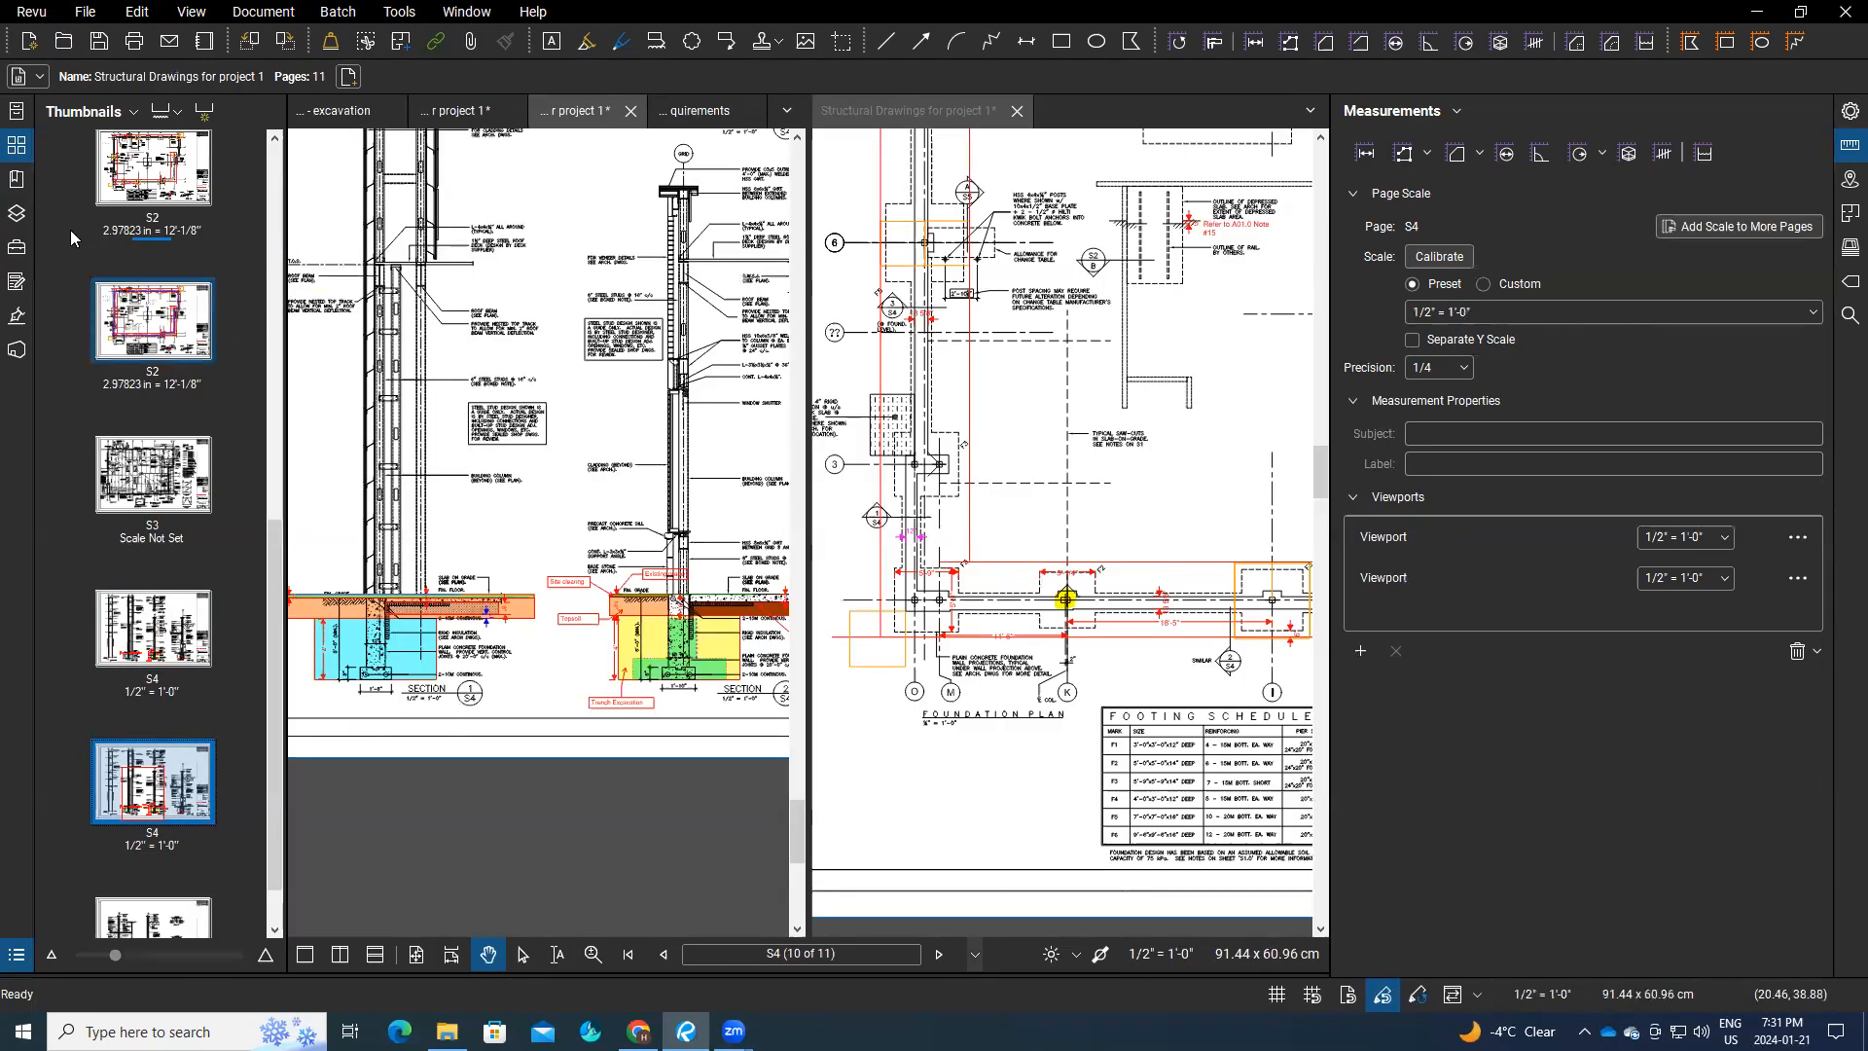
left_click(16, 146)
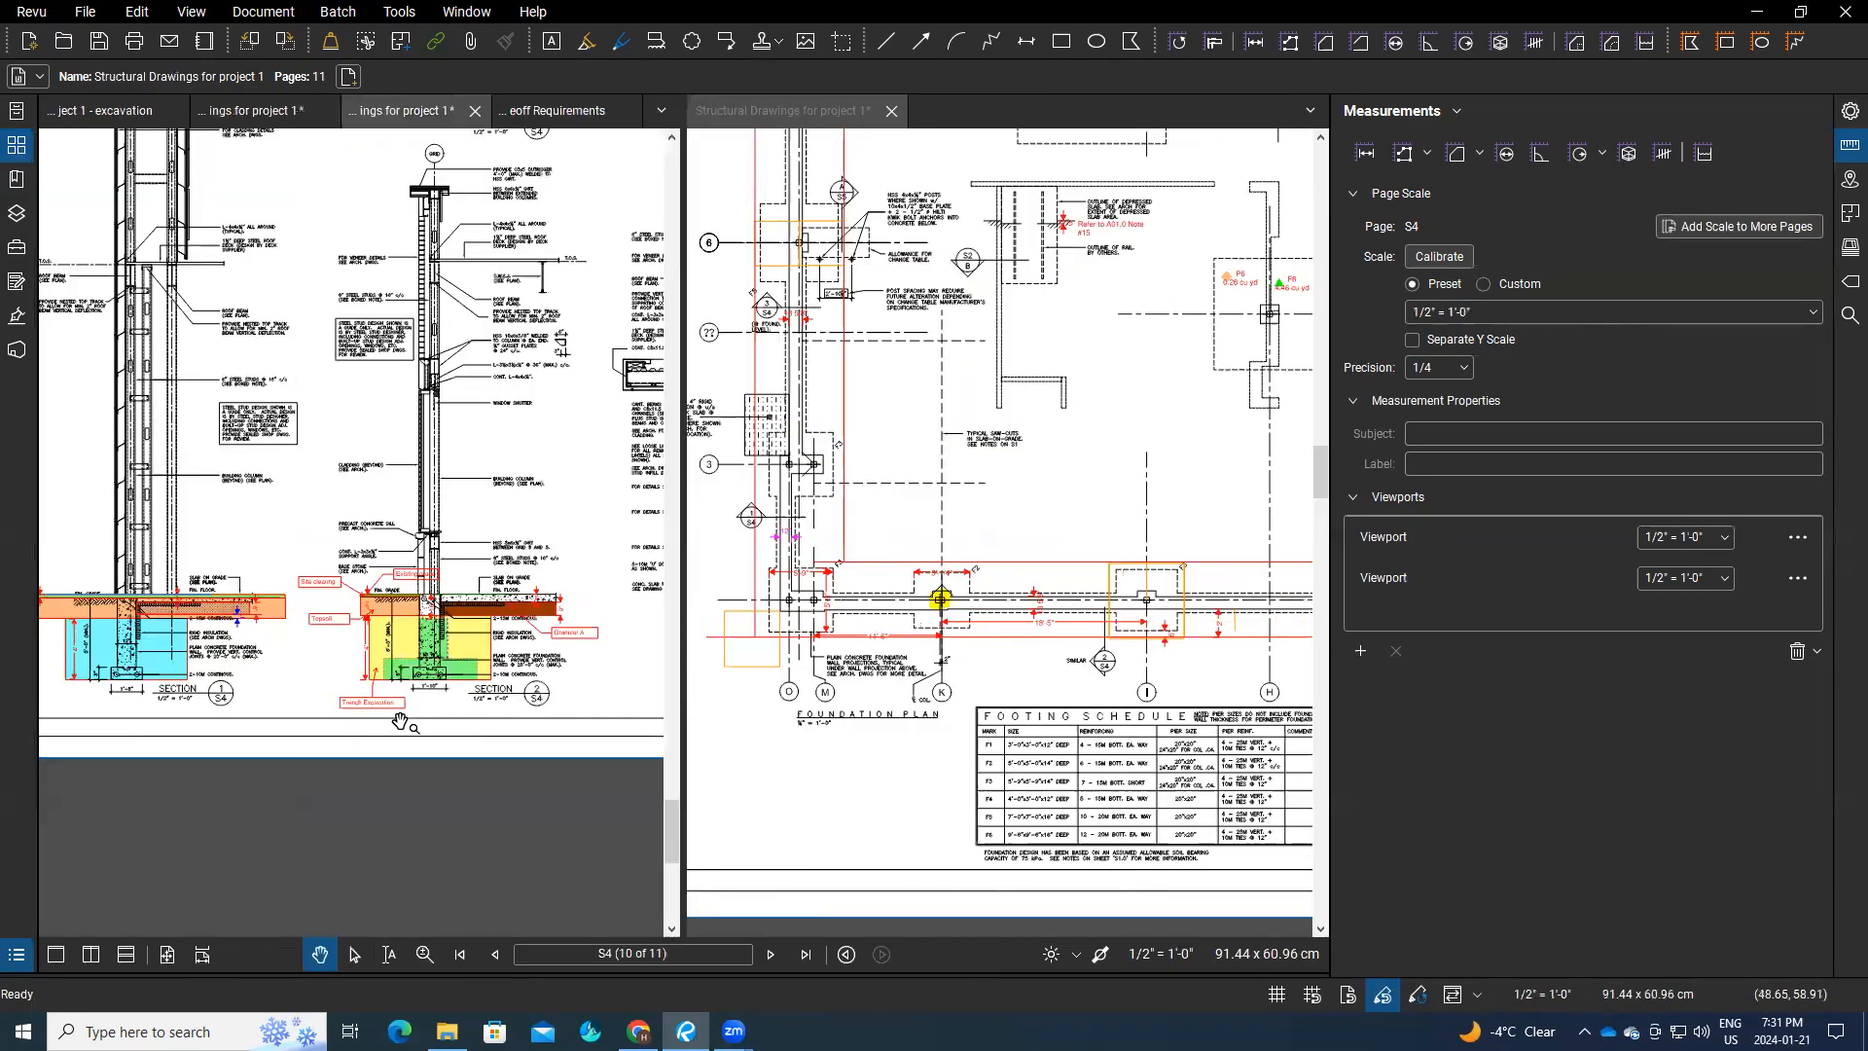
Step: Examine the Granular A layer under the slab and the trench excavation in Section 2 on page 10
scroll(504, 734, "up", 2)
scroll(496, 720, "up", 3)
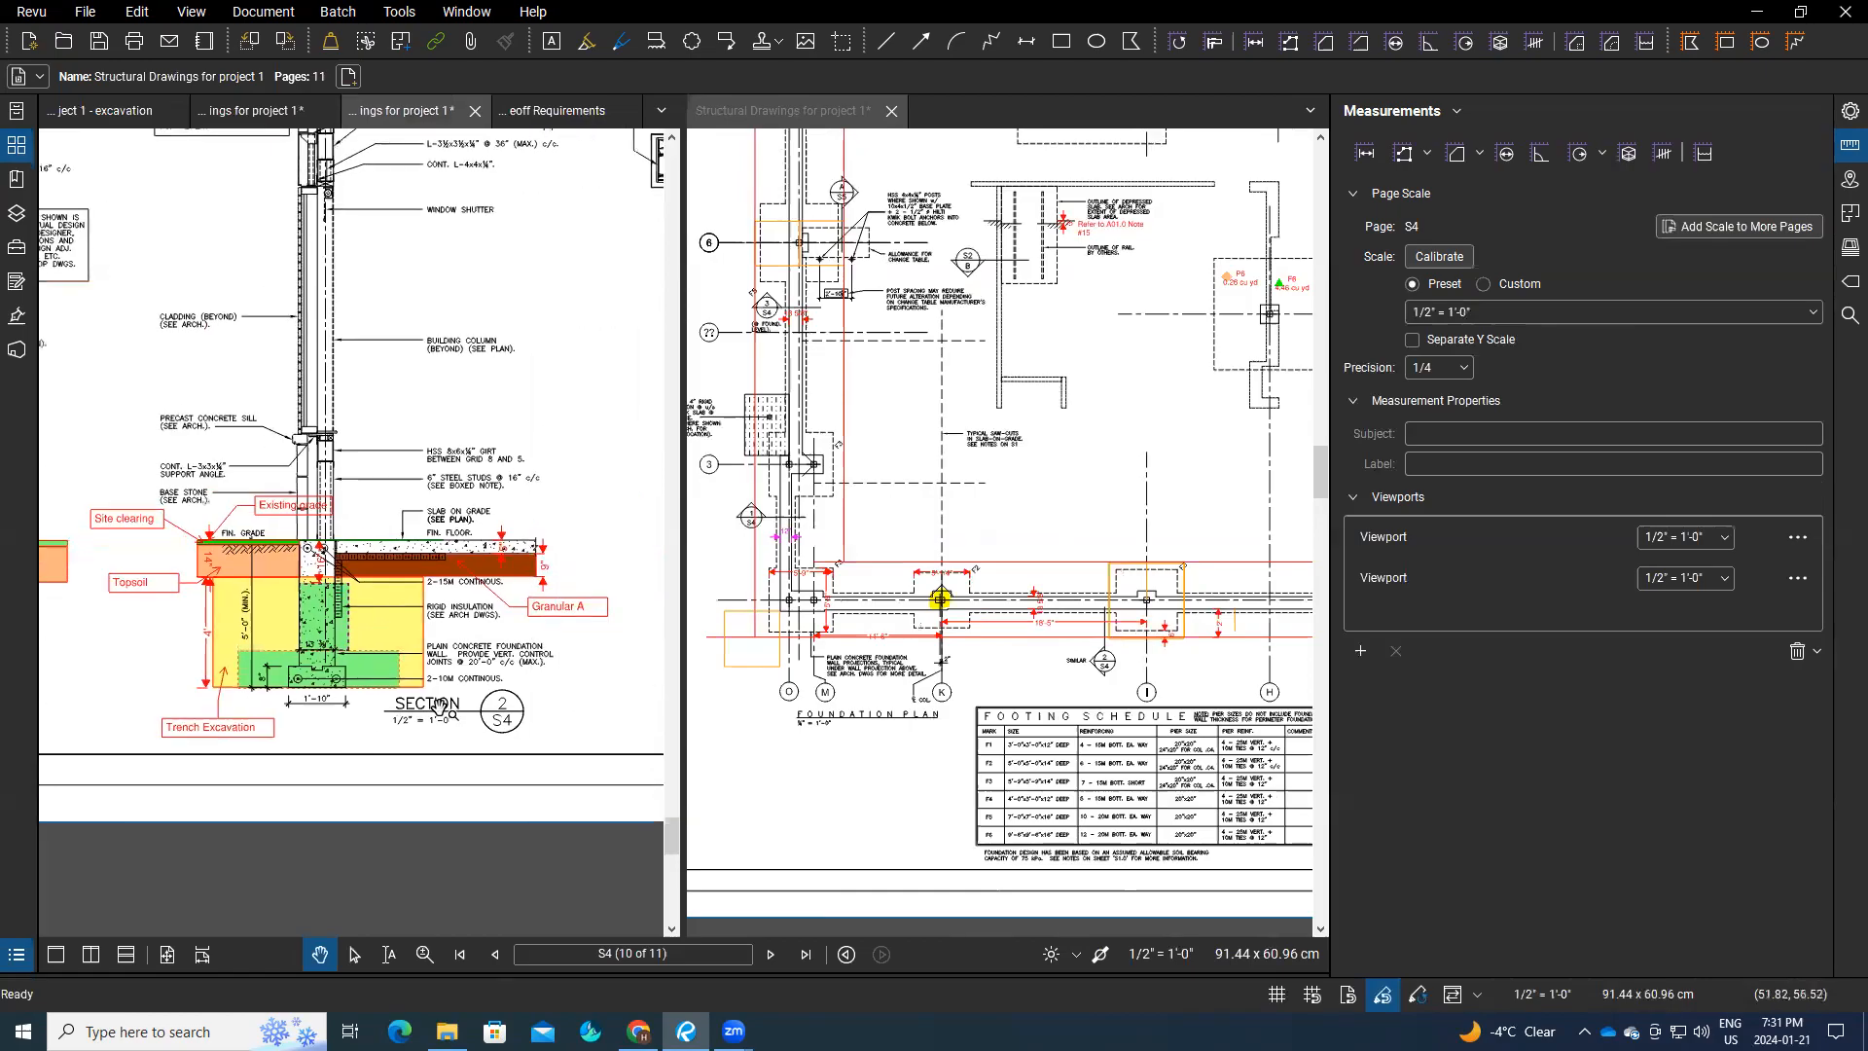
scroll(472, 589, "up", 1)
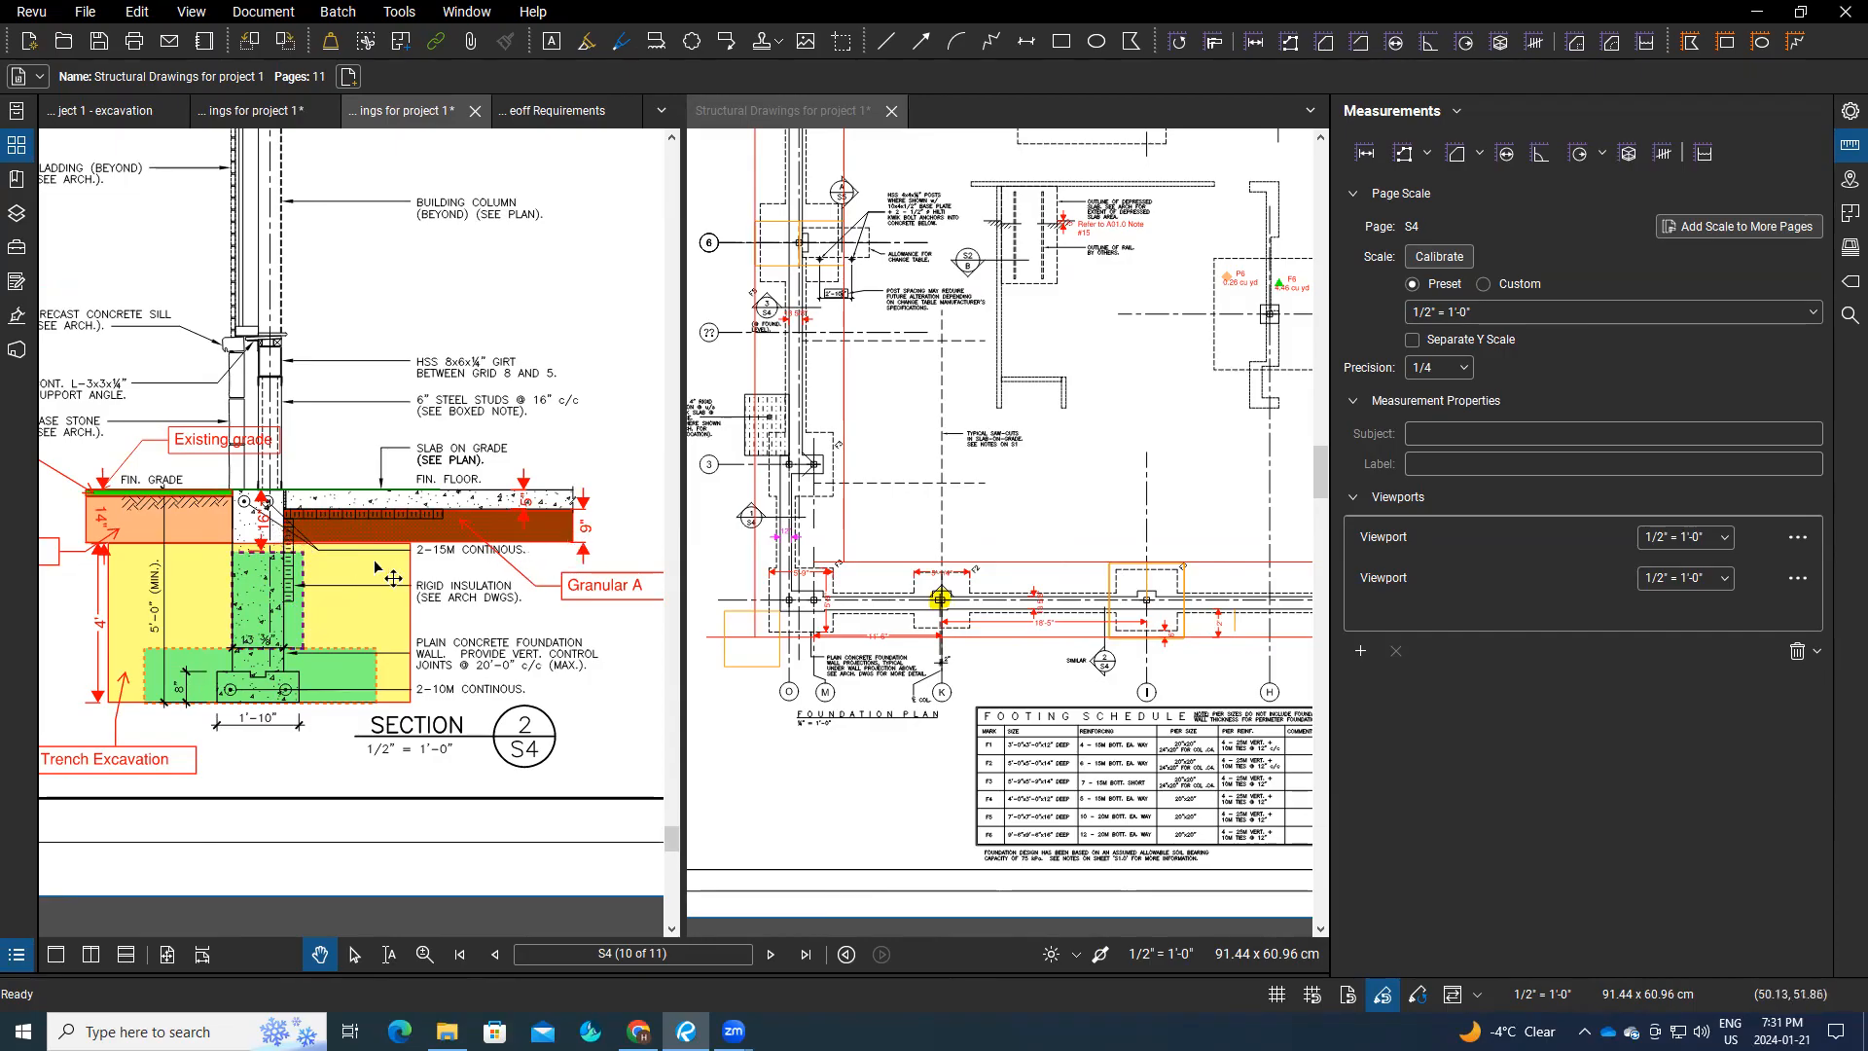
scroll(489, 605, "up", 3)
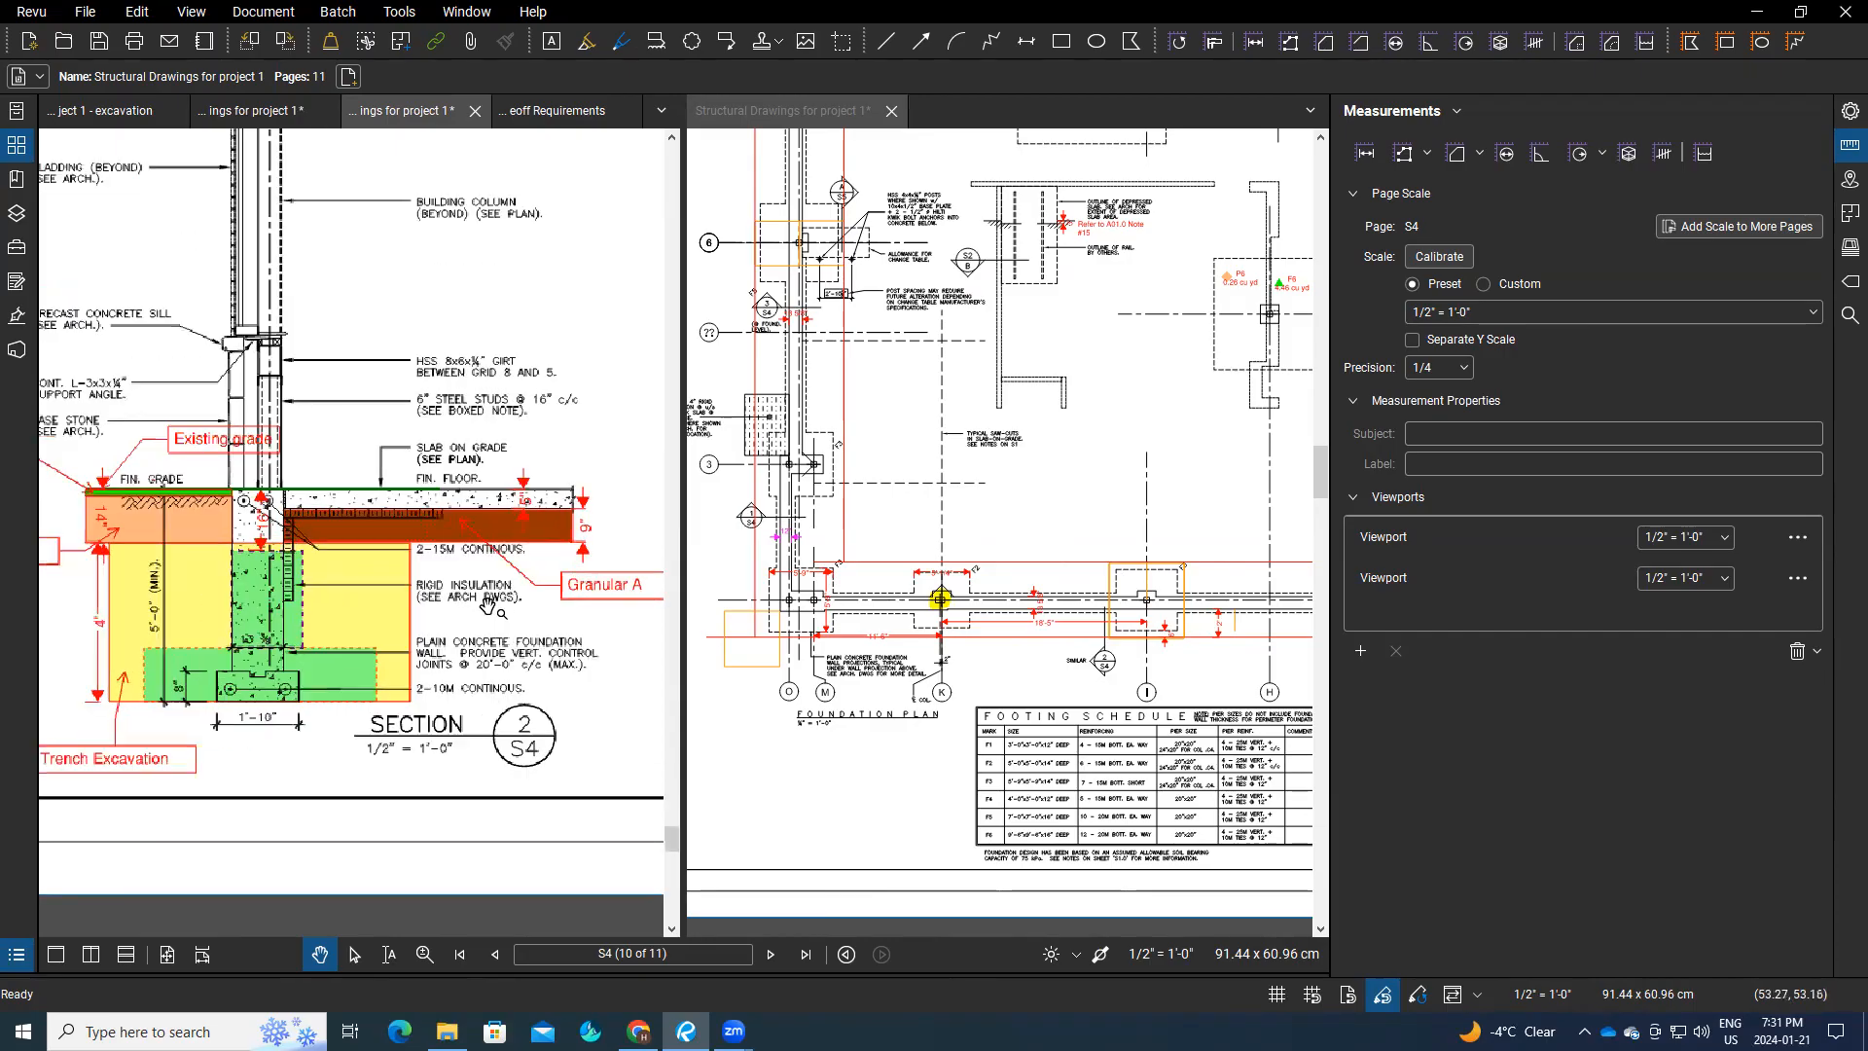
scroll(541, 585, "down", 2)
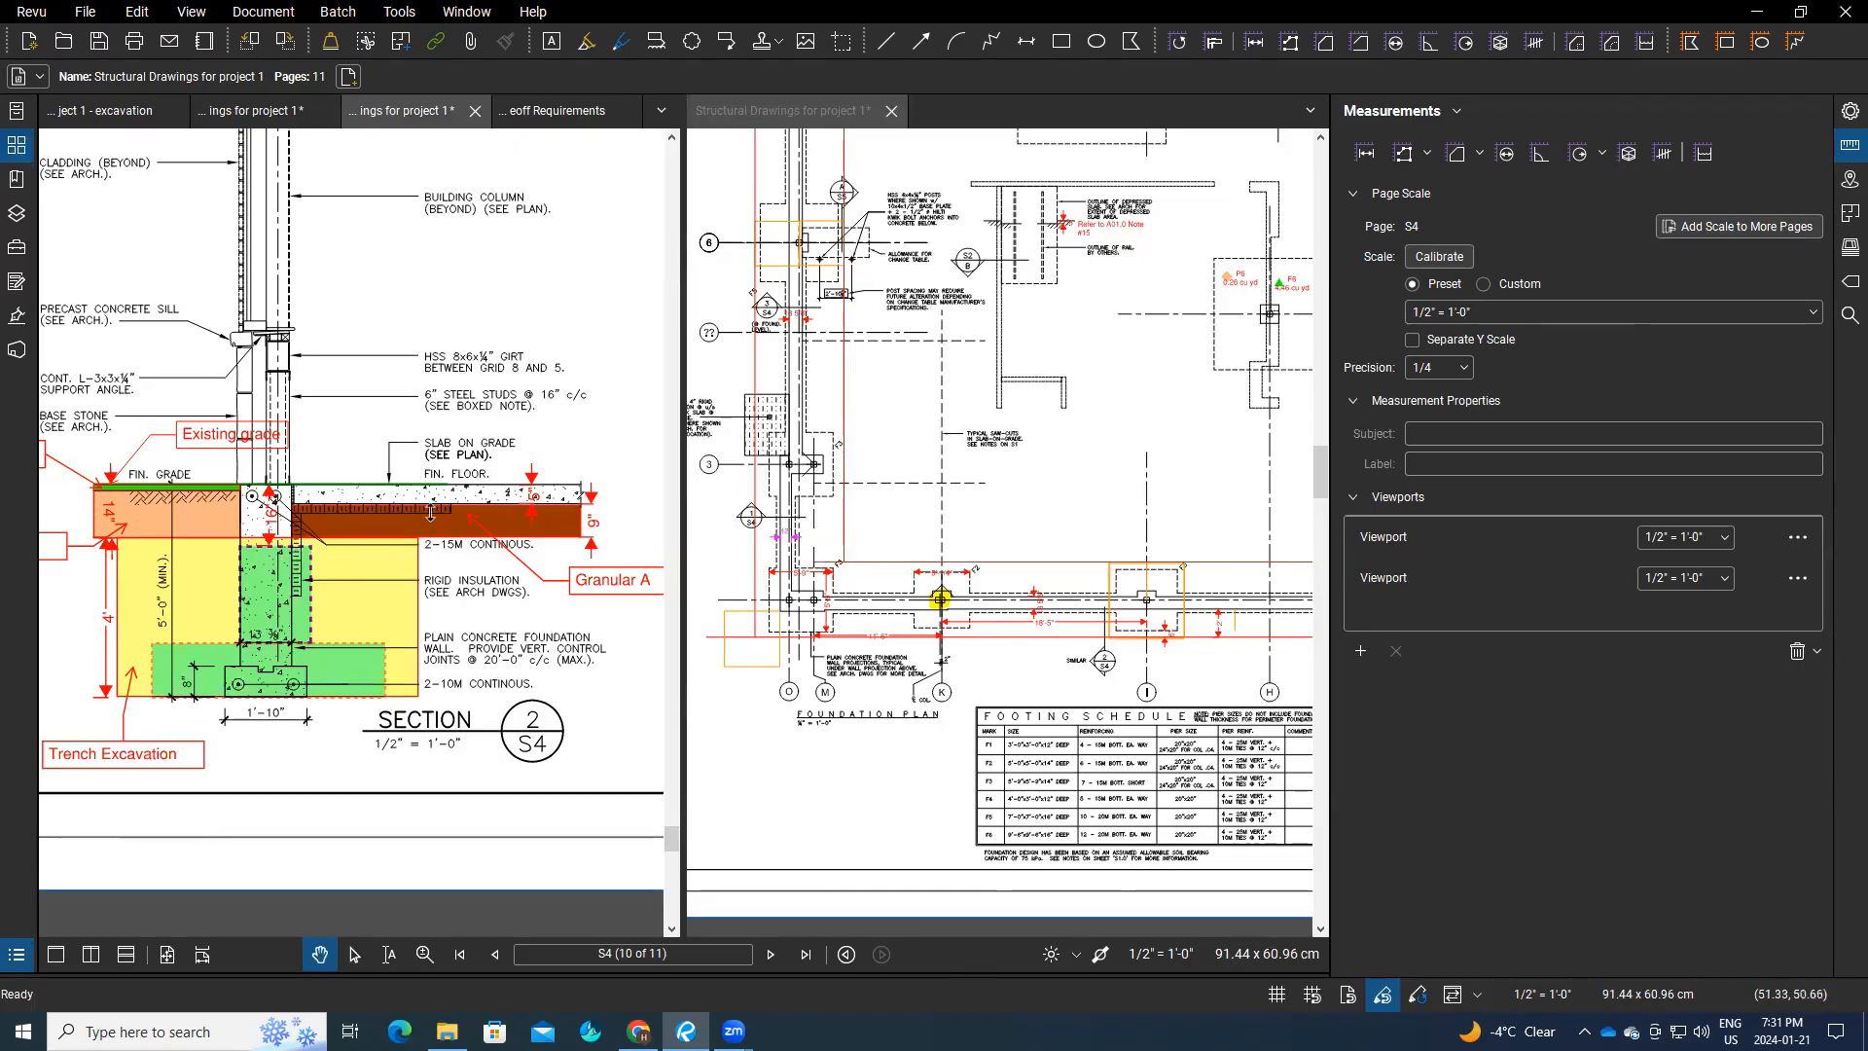
scroll(509, 524, "down", 2)
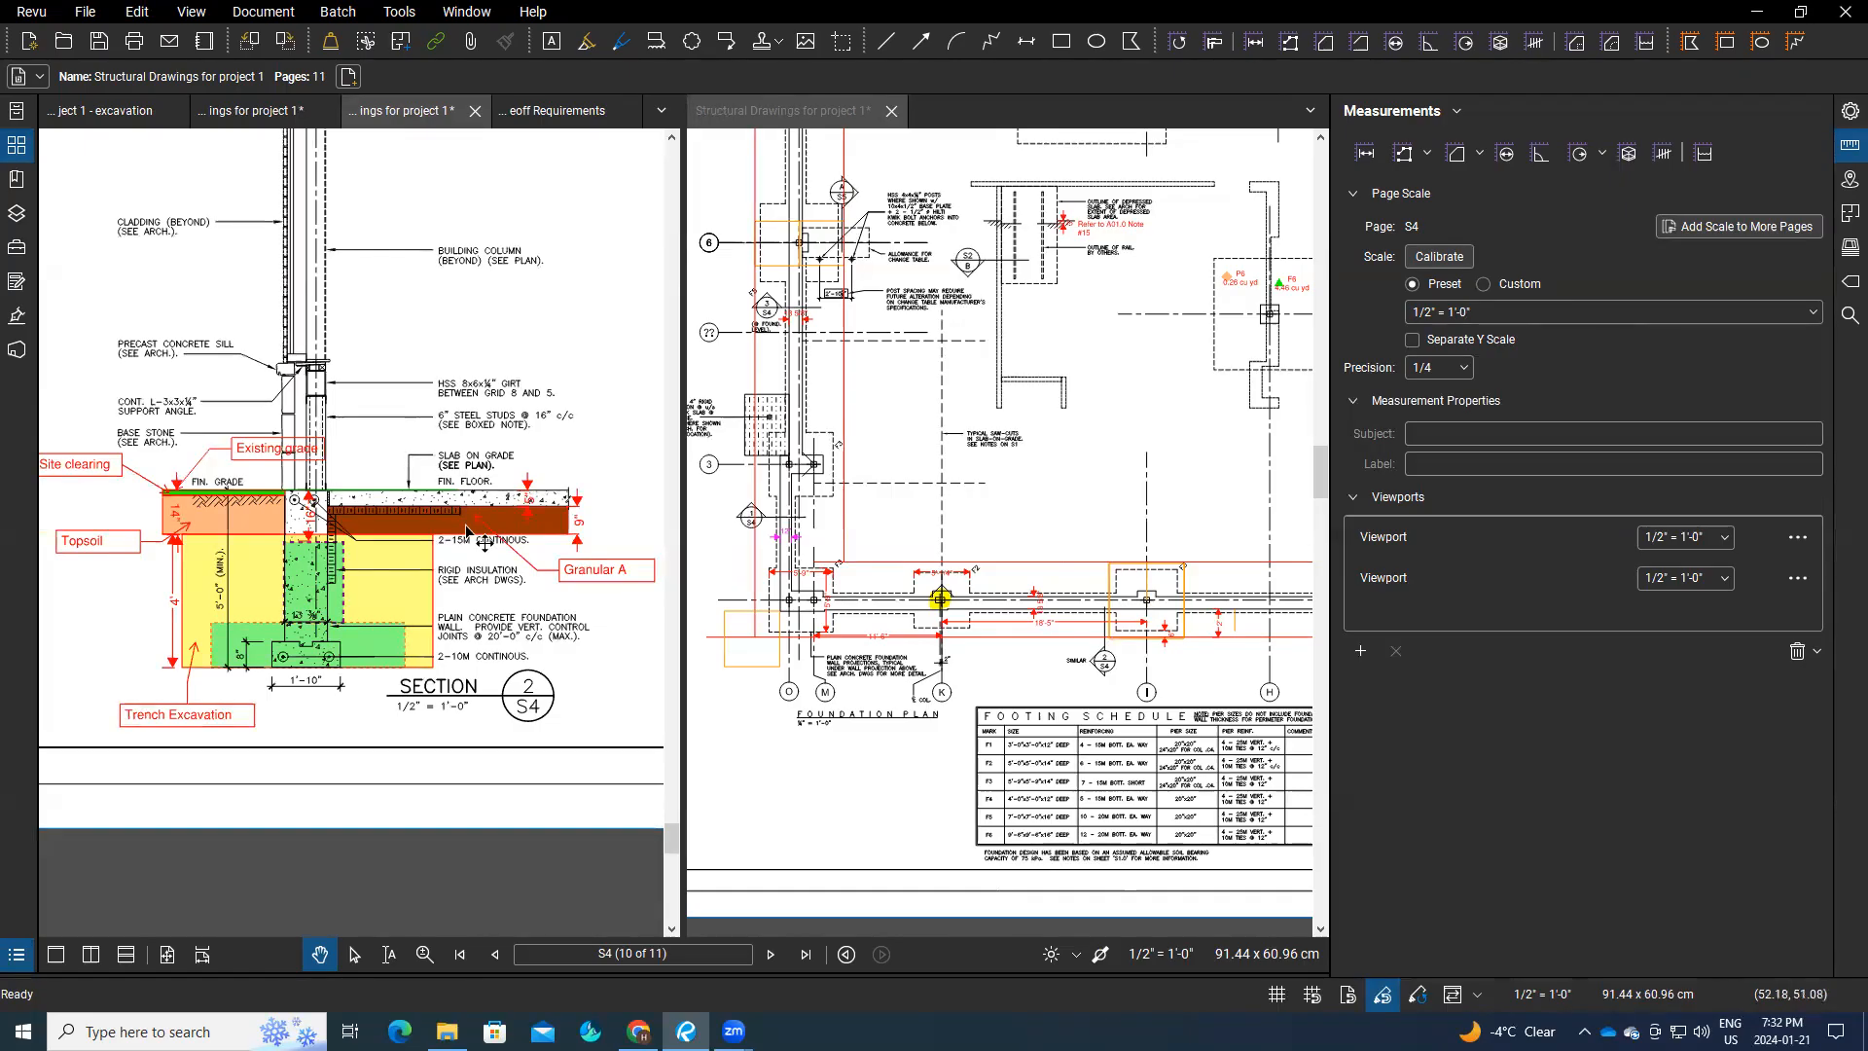
Step: Examine the slab areas, depressed slab and perimeter wall footings across foundation plan S2b
left_click(1054, 444)
scroll(1054, 443, "up", 3)
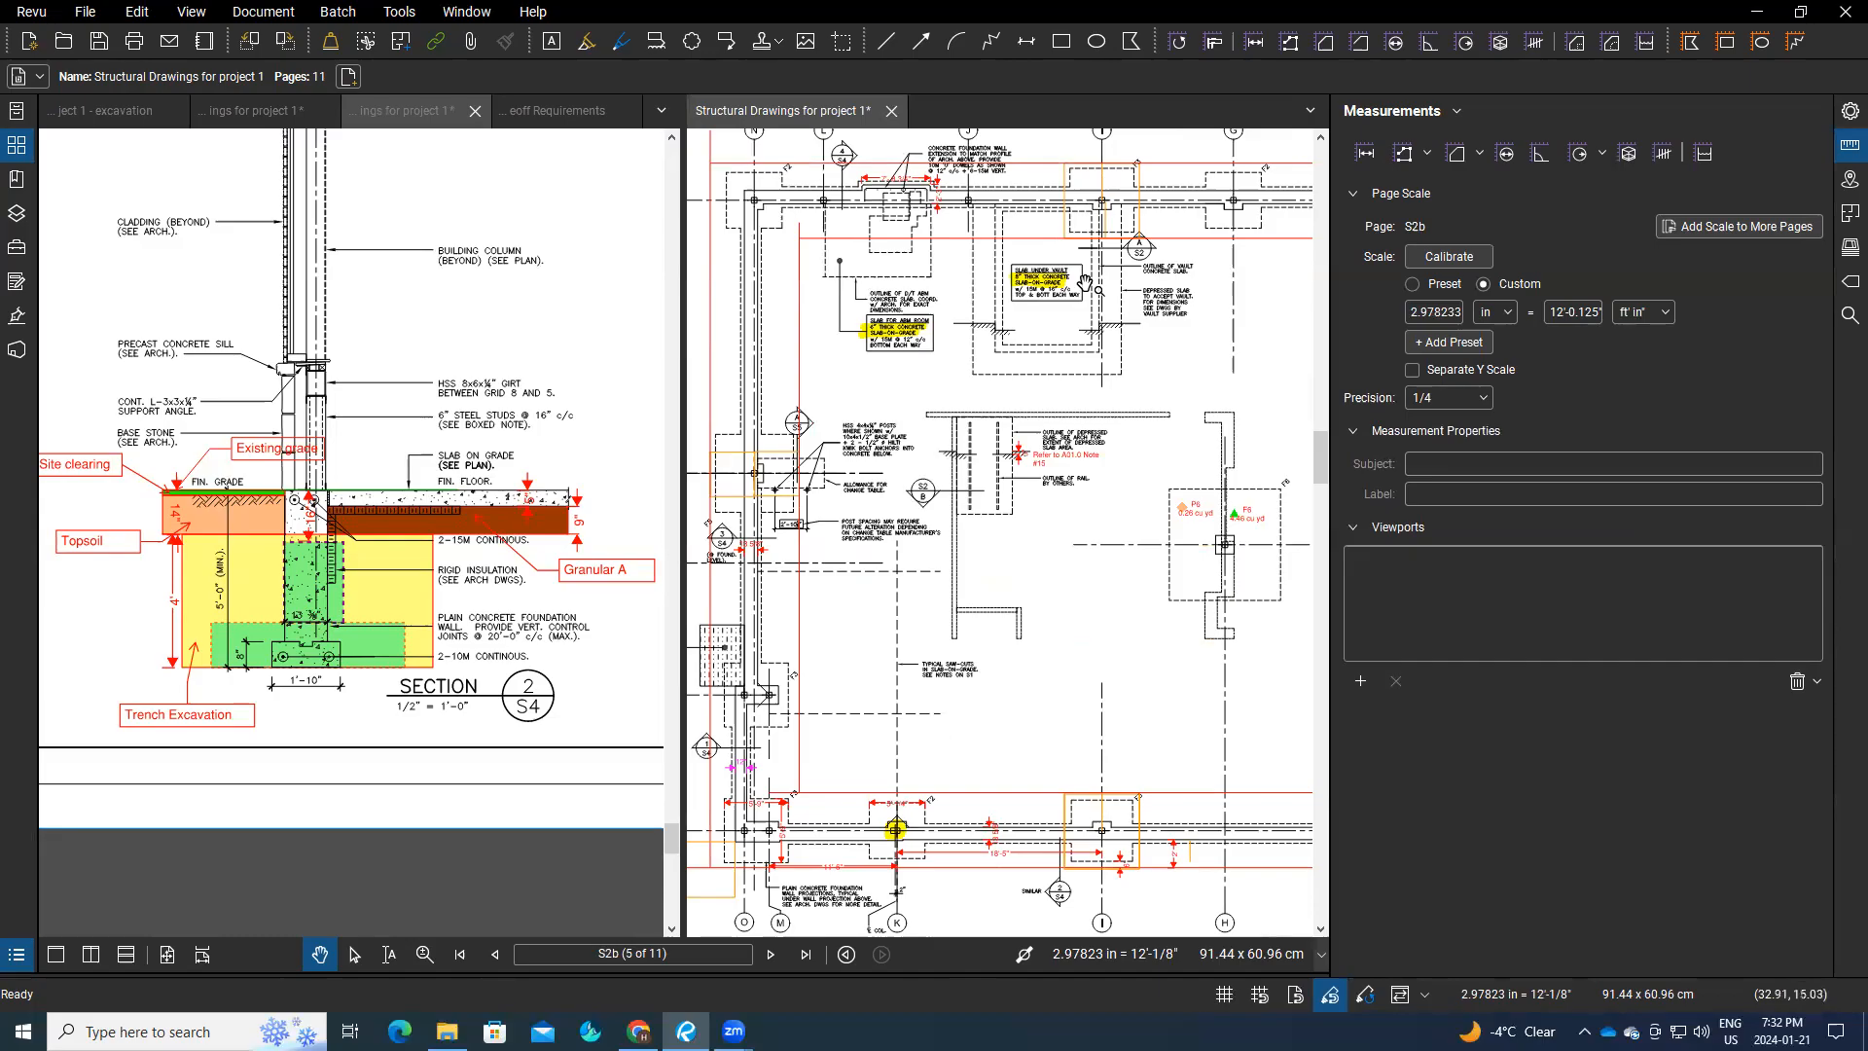
scroll(1070, 297, "up", 1)
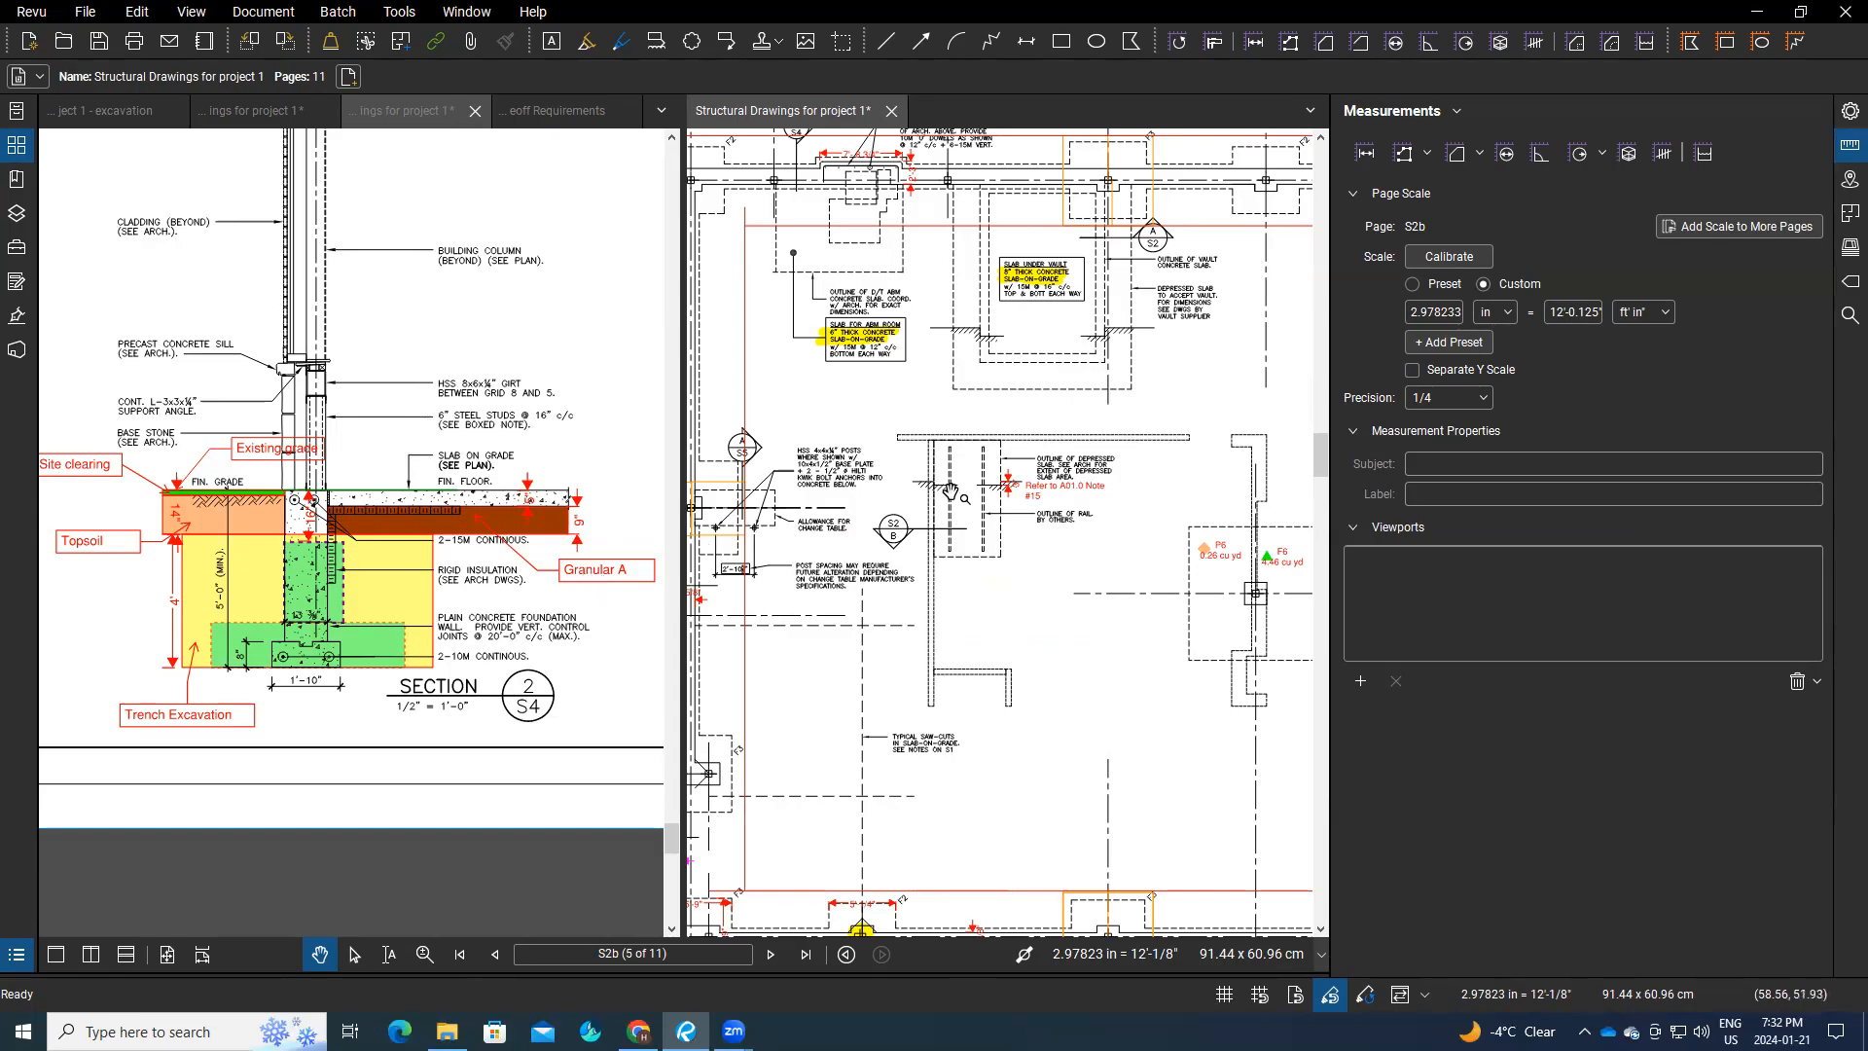
scroll(998, 446, "down", 2)
scroll(998, 445, "down", 3)
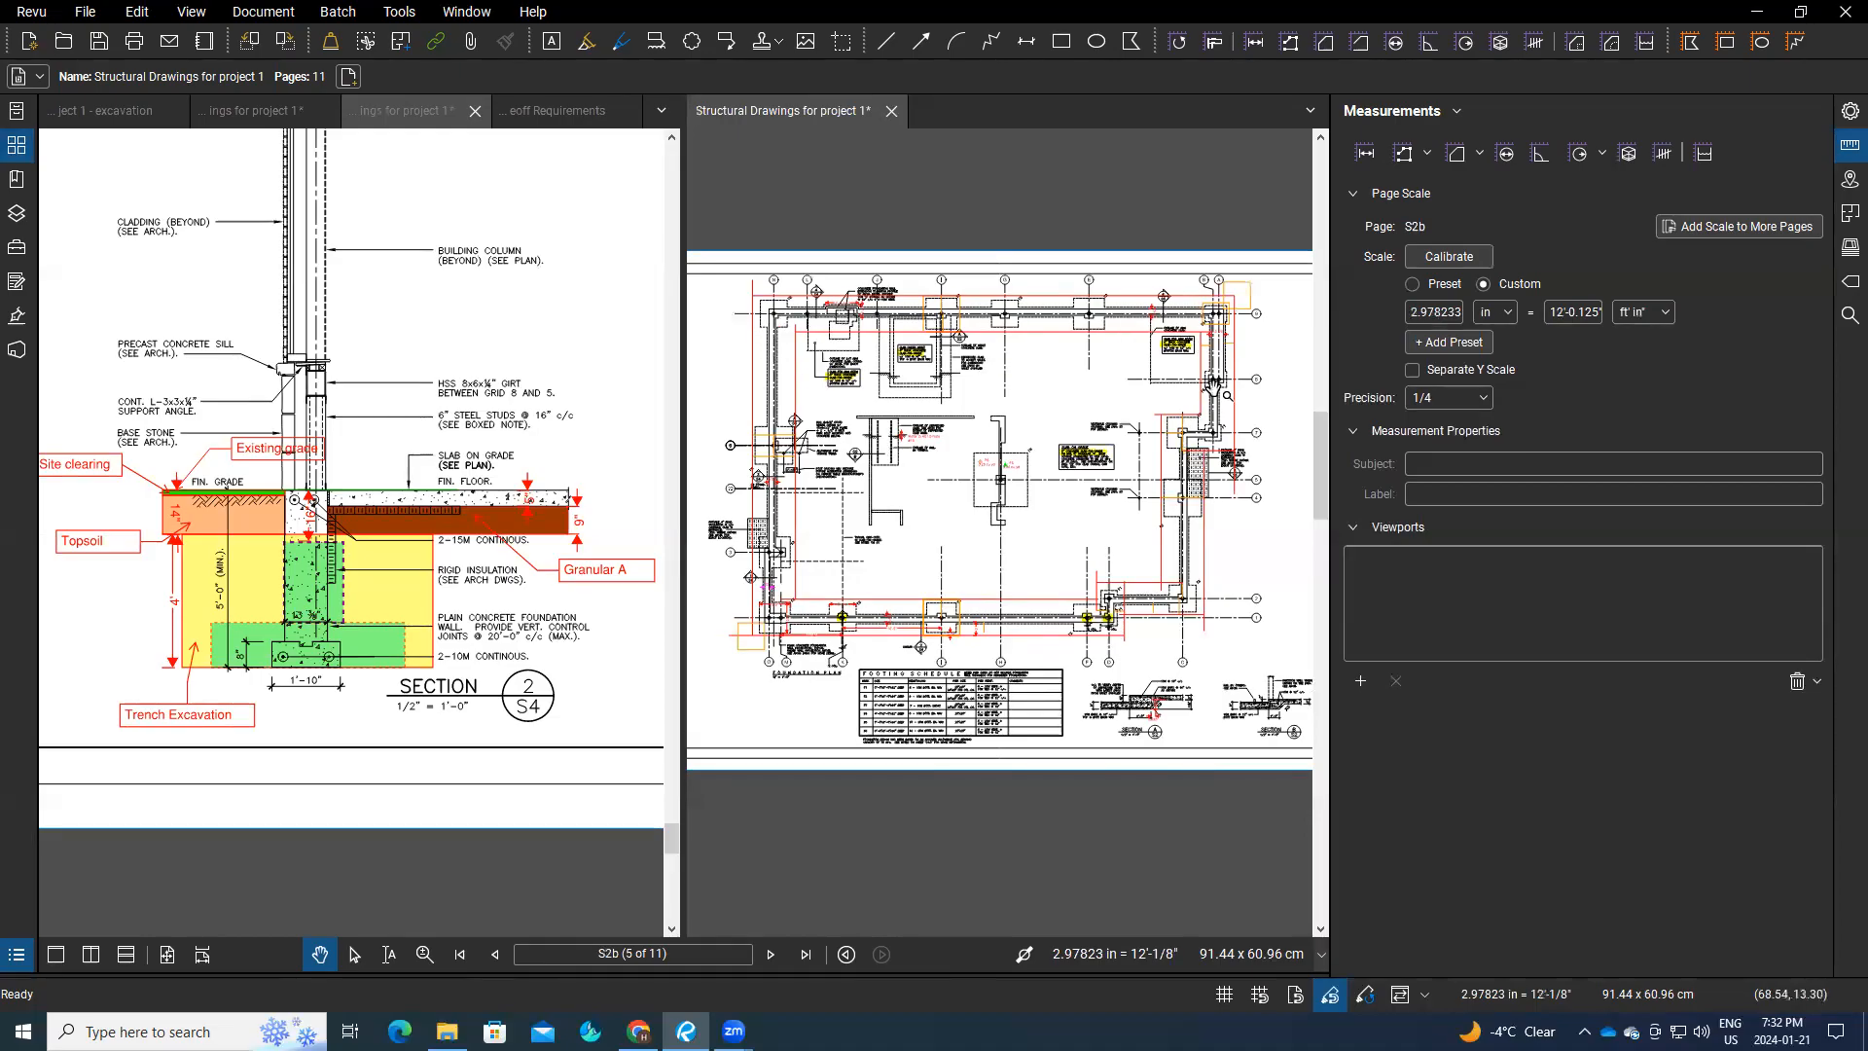
scroll(944, 521, "up", 2)
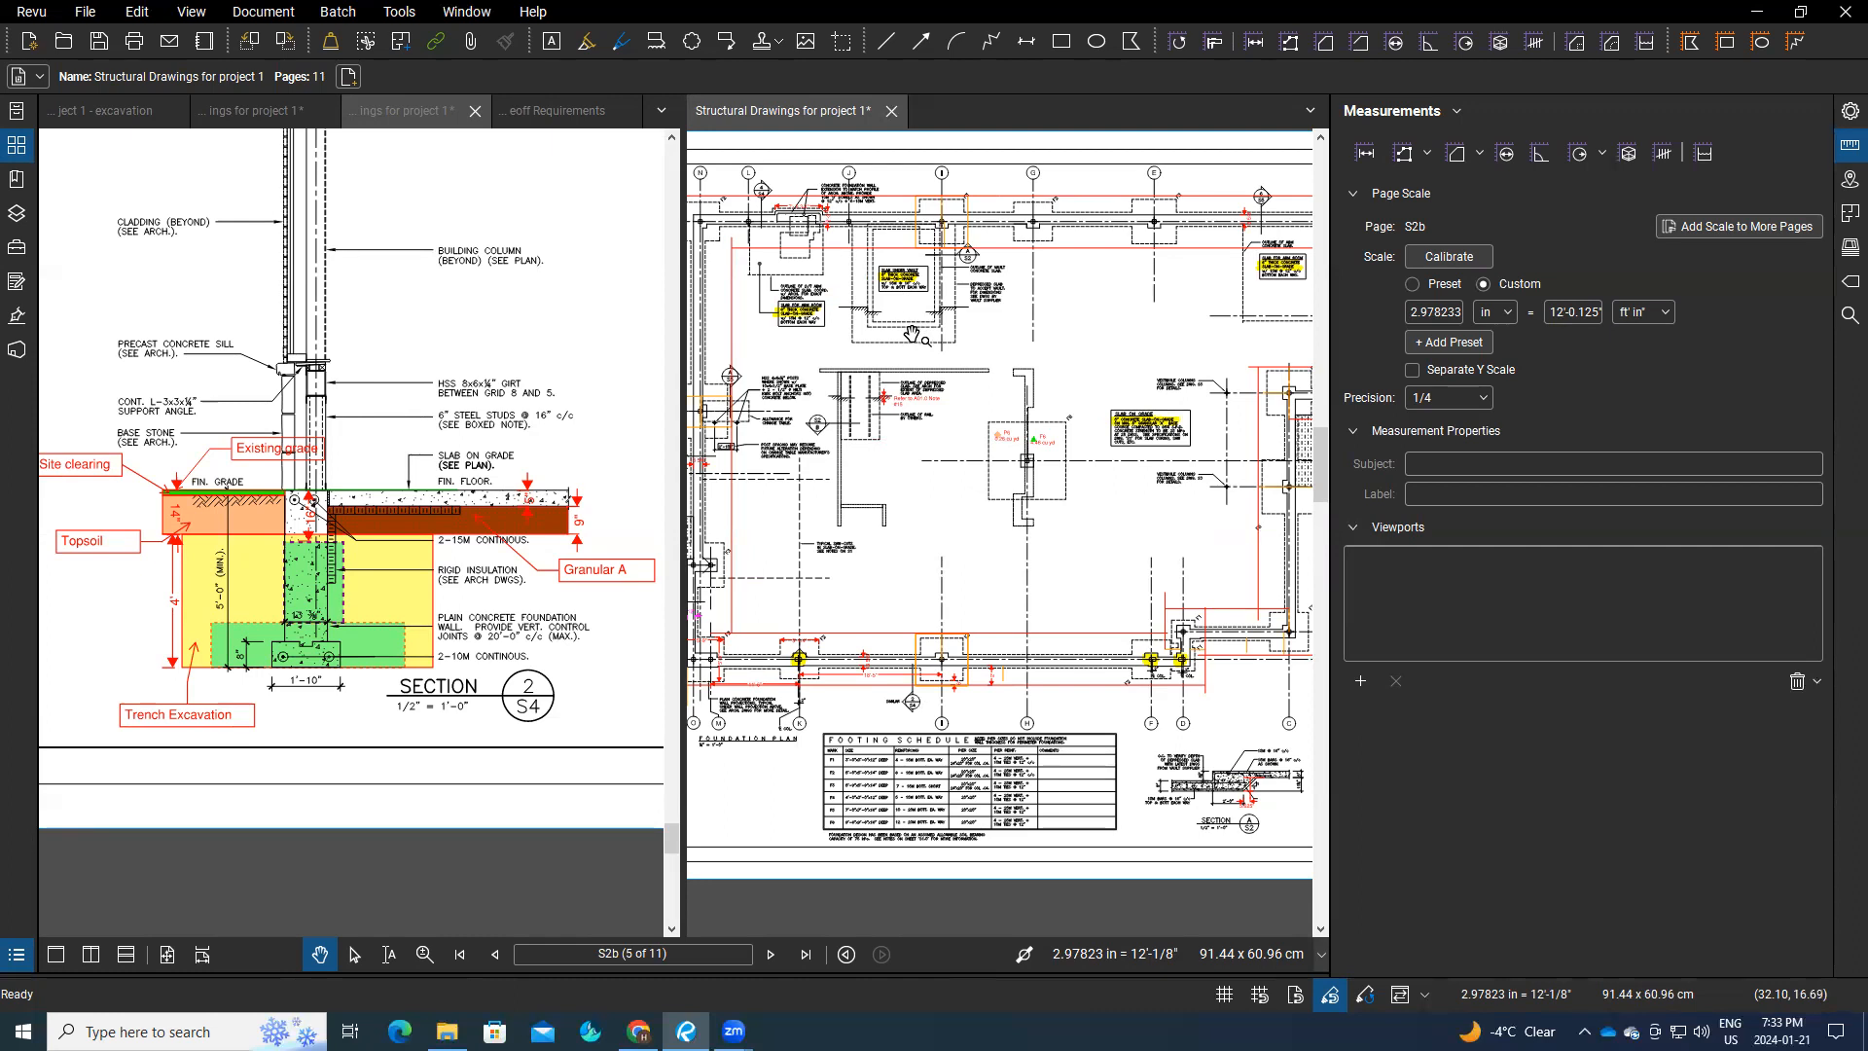
scroll(911, 335, "down", 3)
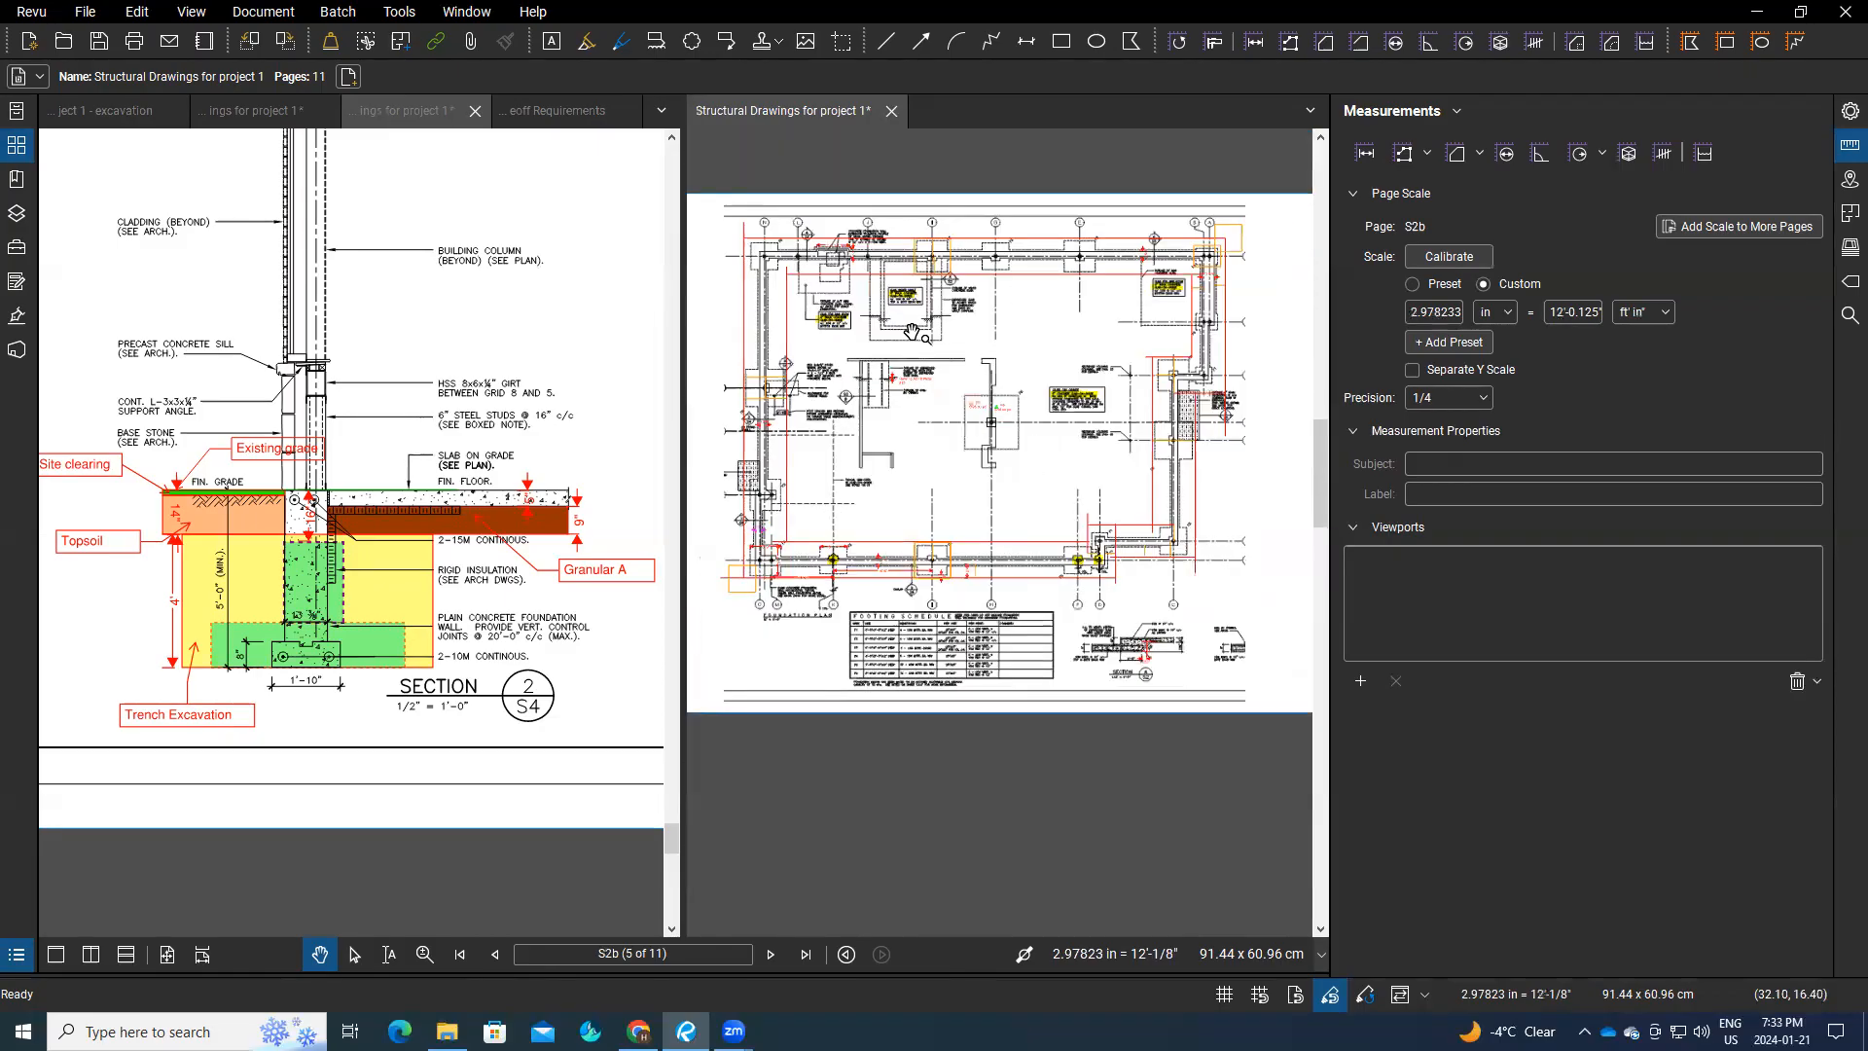
Step: Examine the hand excavation areas on page 3 of the excavation help sketch beside the foundation plan
left_click(124, 111)
scroll(339, 403, "up", 2)
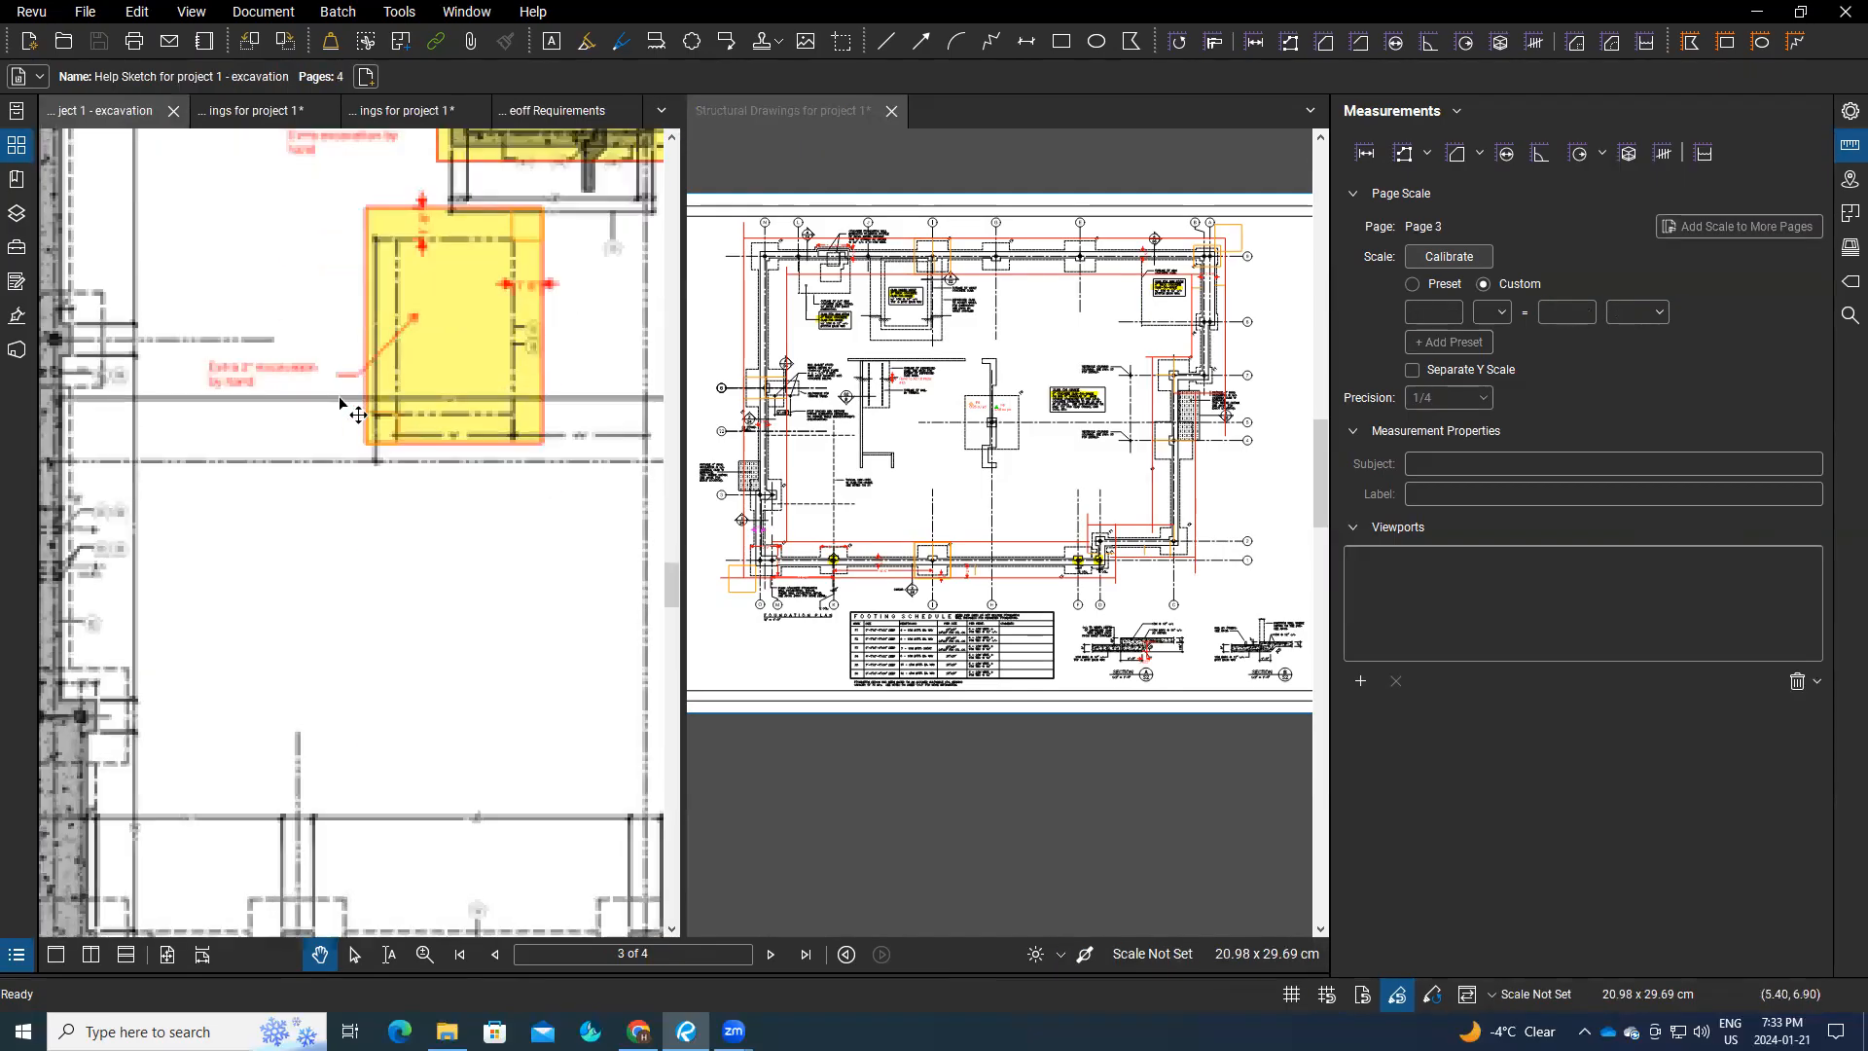
scroll(340, 403, "up", 2)
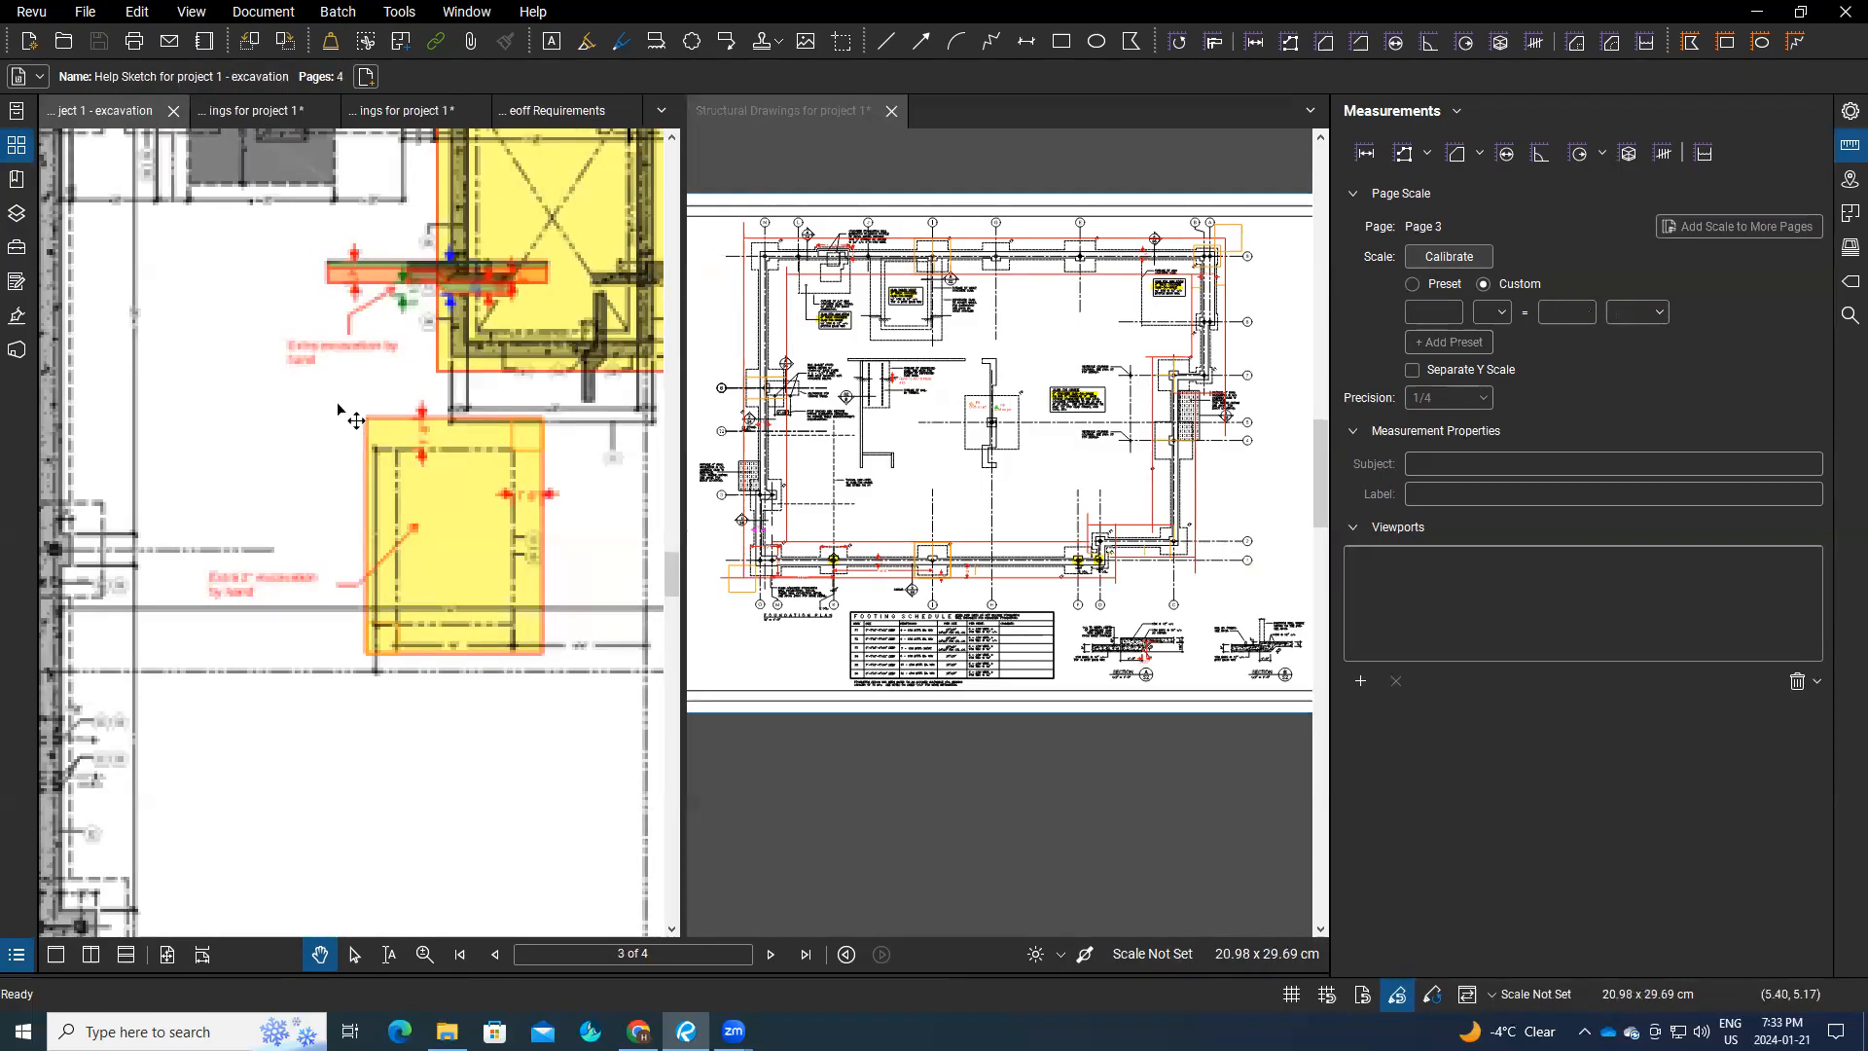
scroll(339, 403, "down", 3)
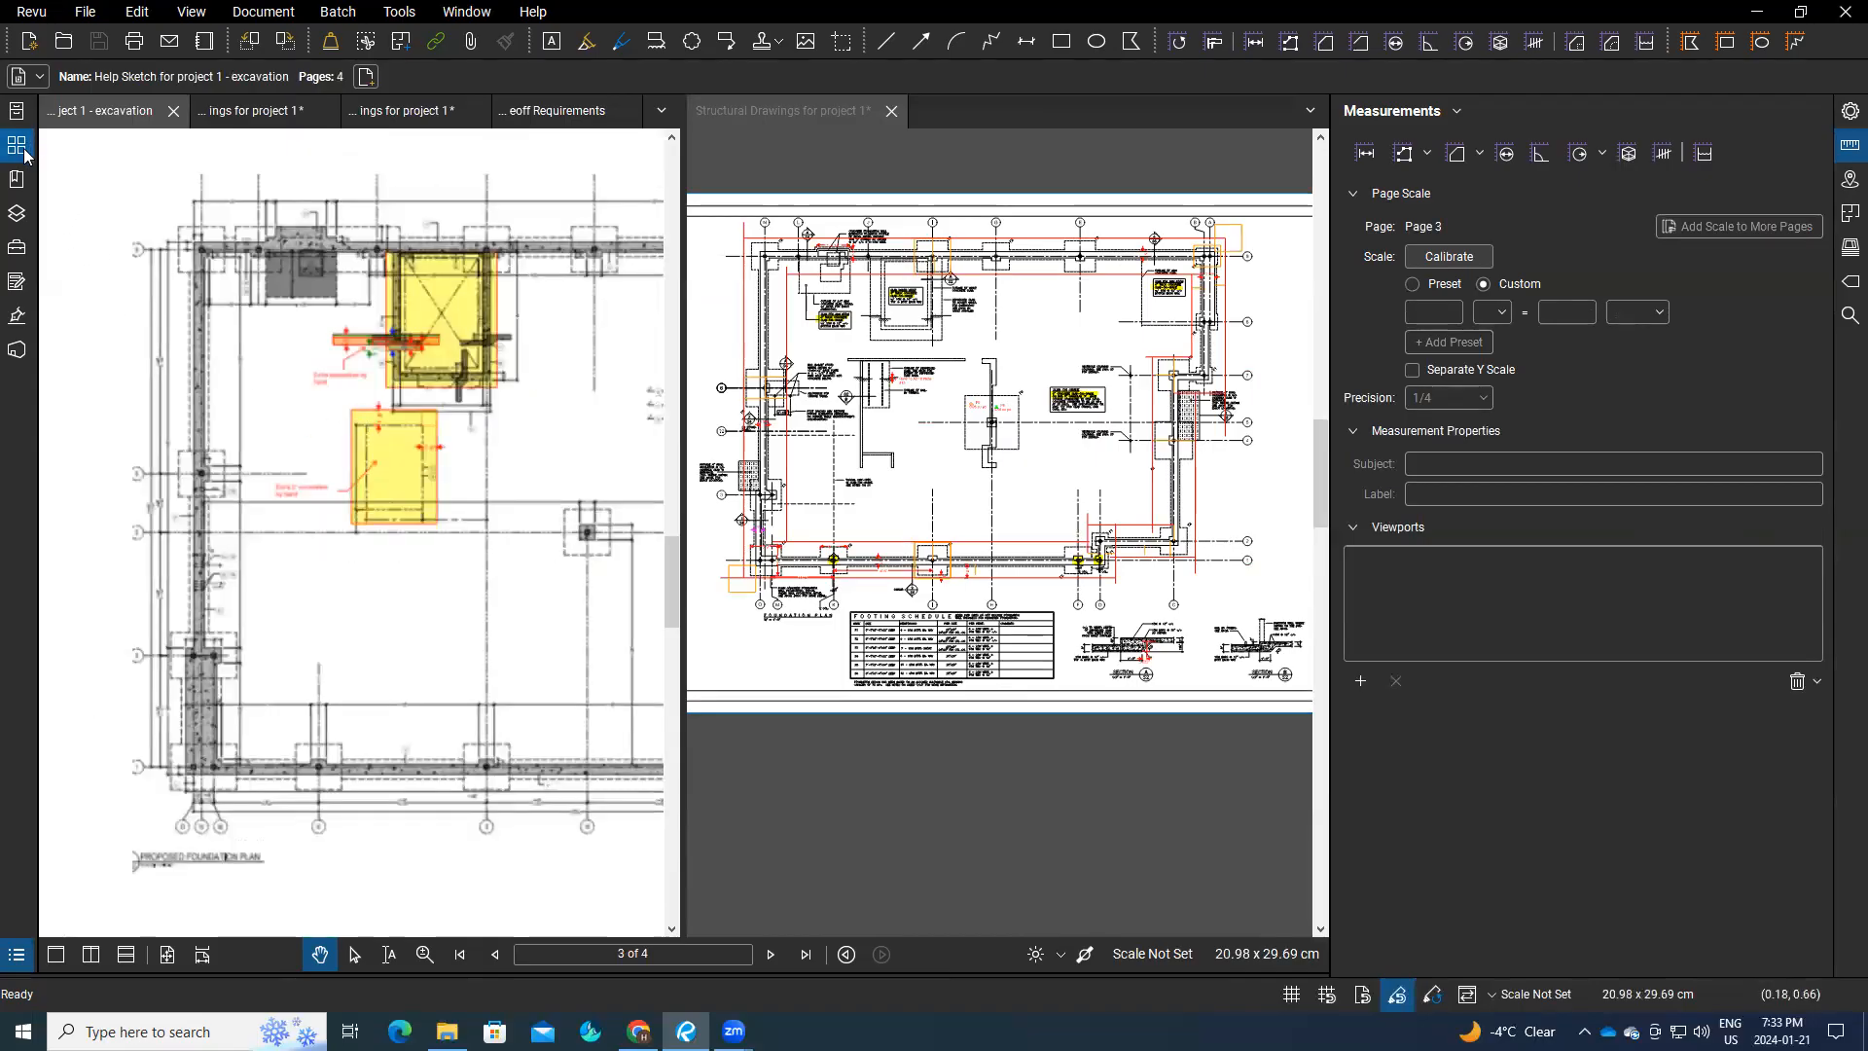
Step: Bring up page 4 of the help sketch and examine the trench section and the orange-shaded foundation plan
left_click(24, 151)
left_click(200, 387)
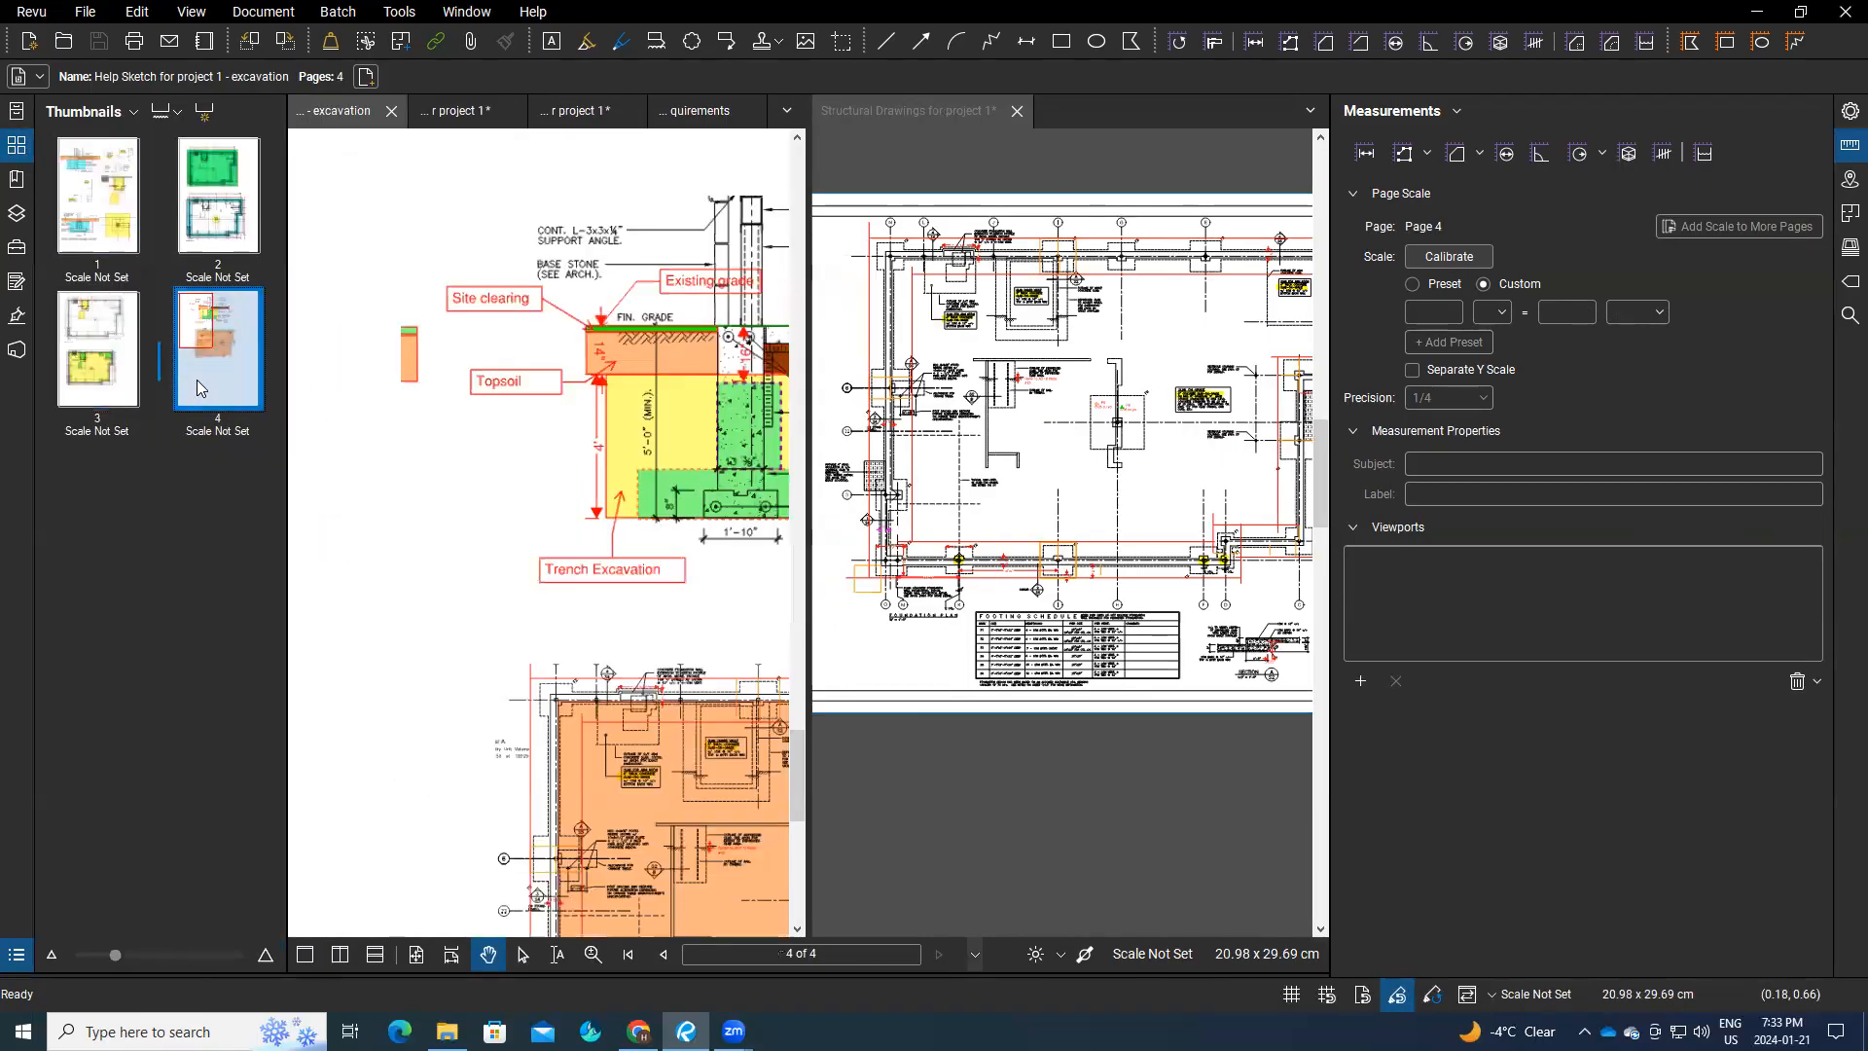
scroll(438, 604, "down", 2)
left_click_drag(454, 592, 295, 735)
scroll(497, 745, "down", 2)
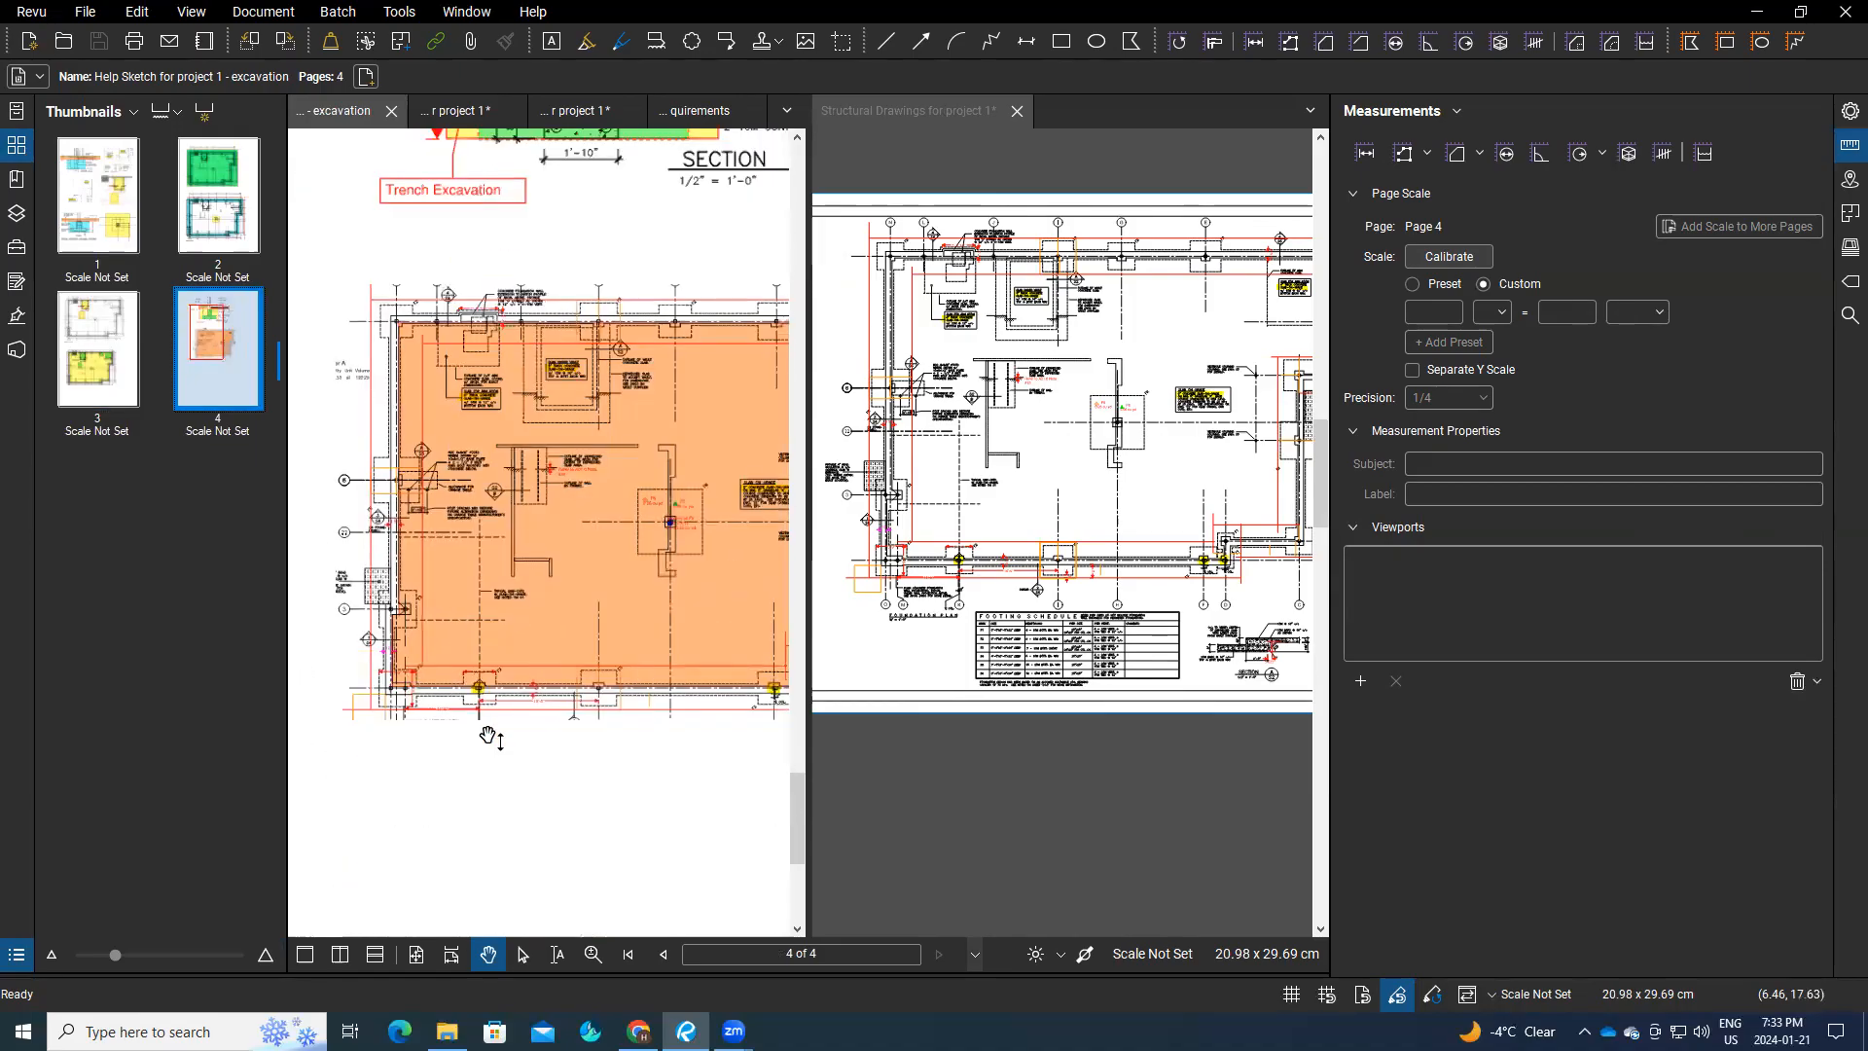
left_click_drag(542, 750, 435, 779)
scroll(477, 724, "down", 2)
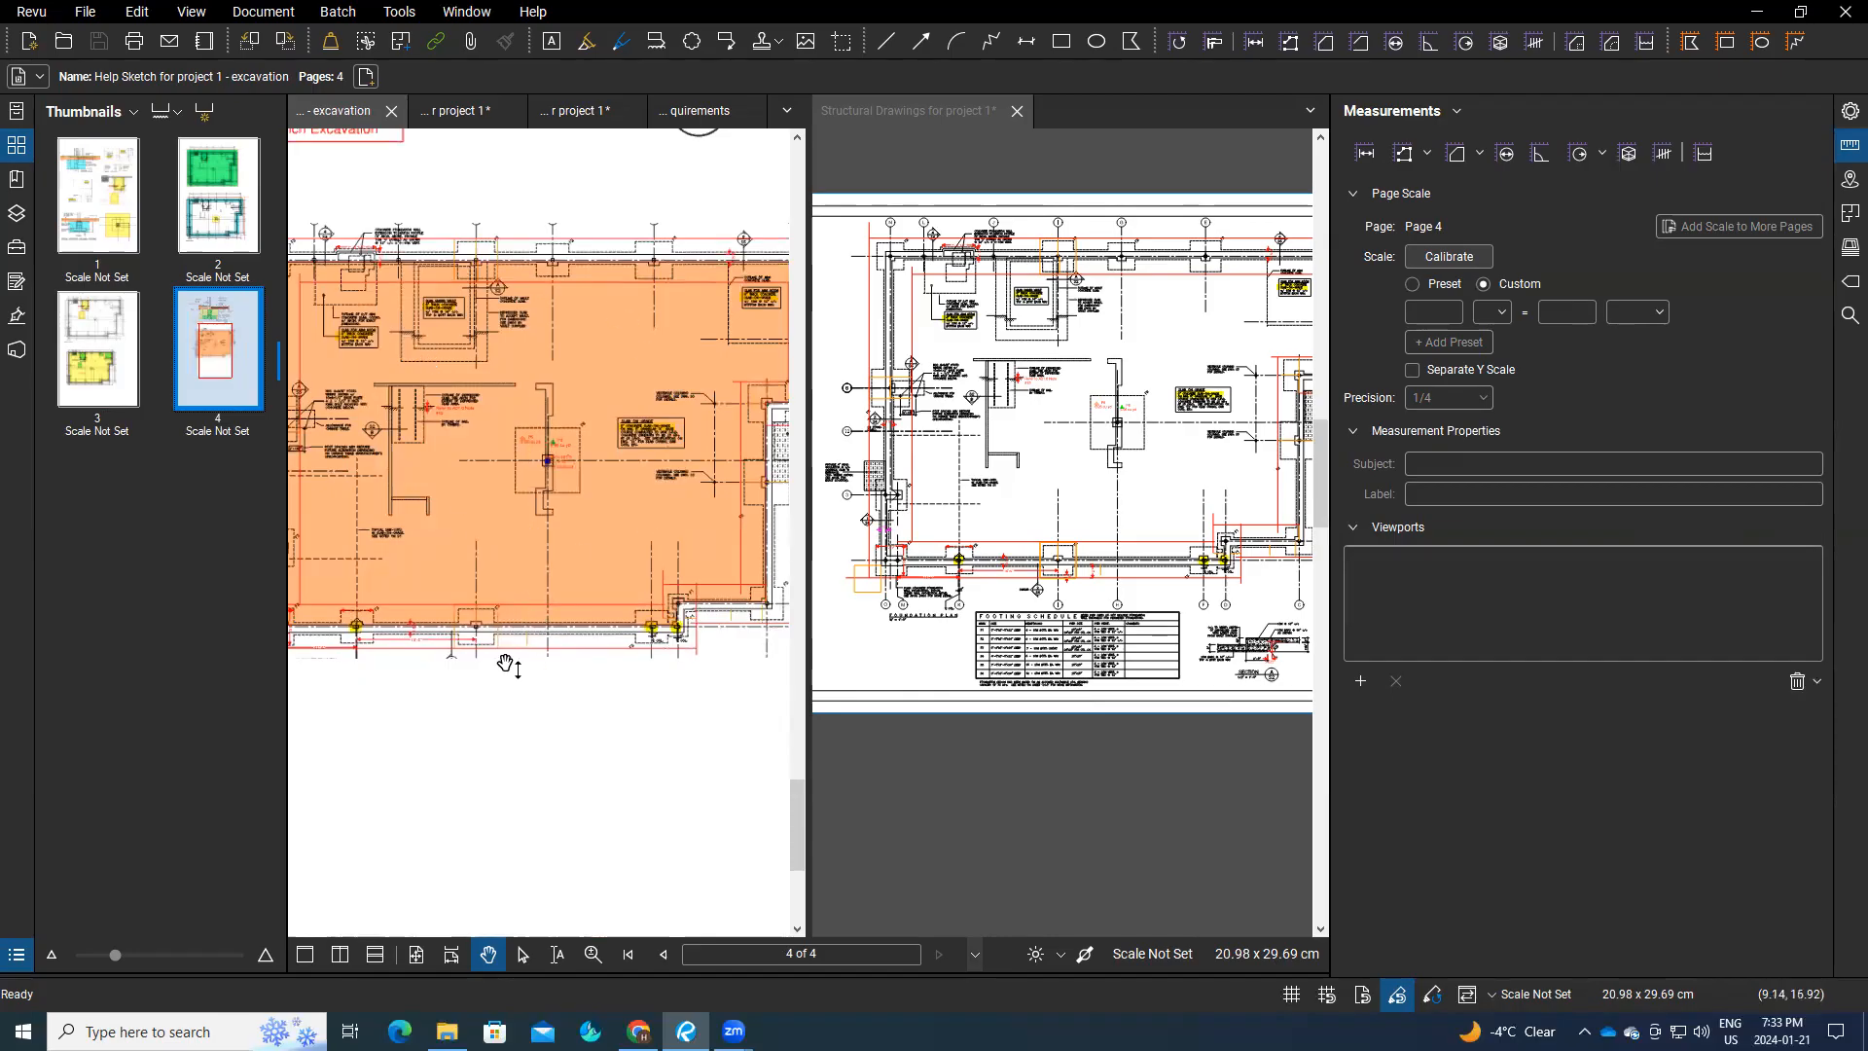
scroll(513, 647, "down", 4)
left_click_drag(525, 534, 569, 741)
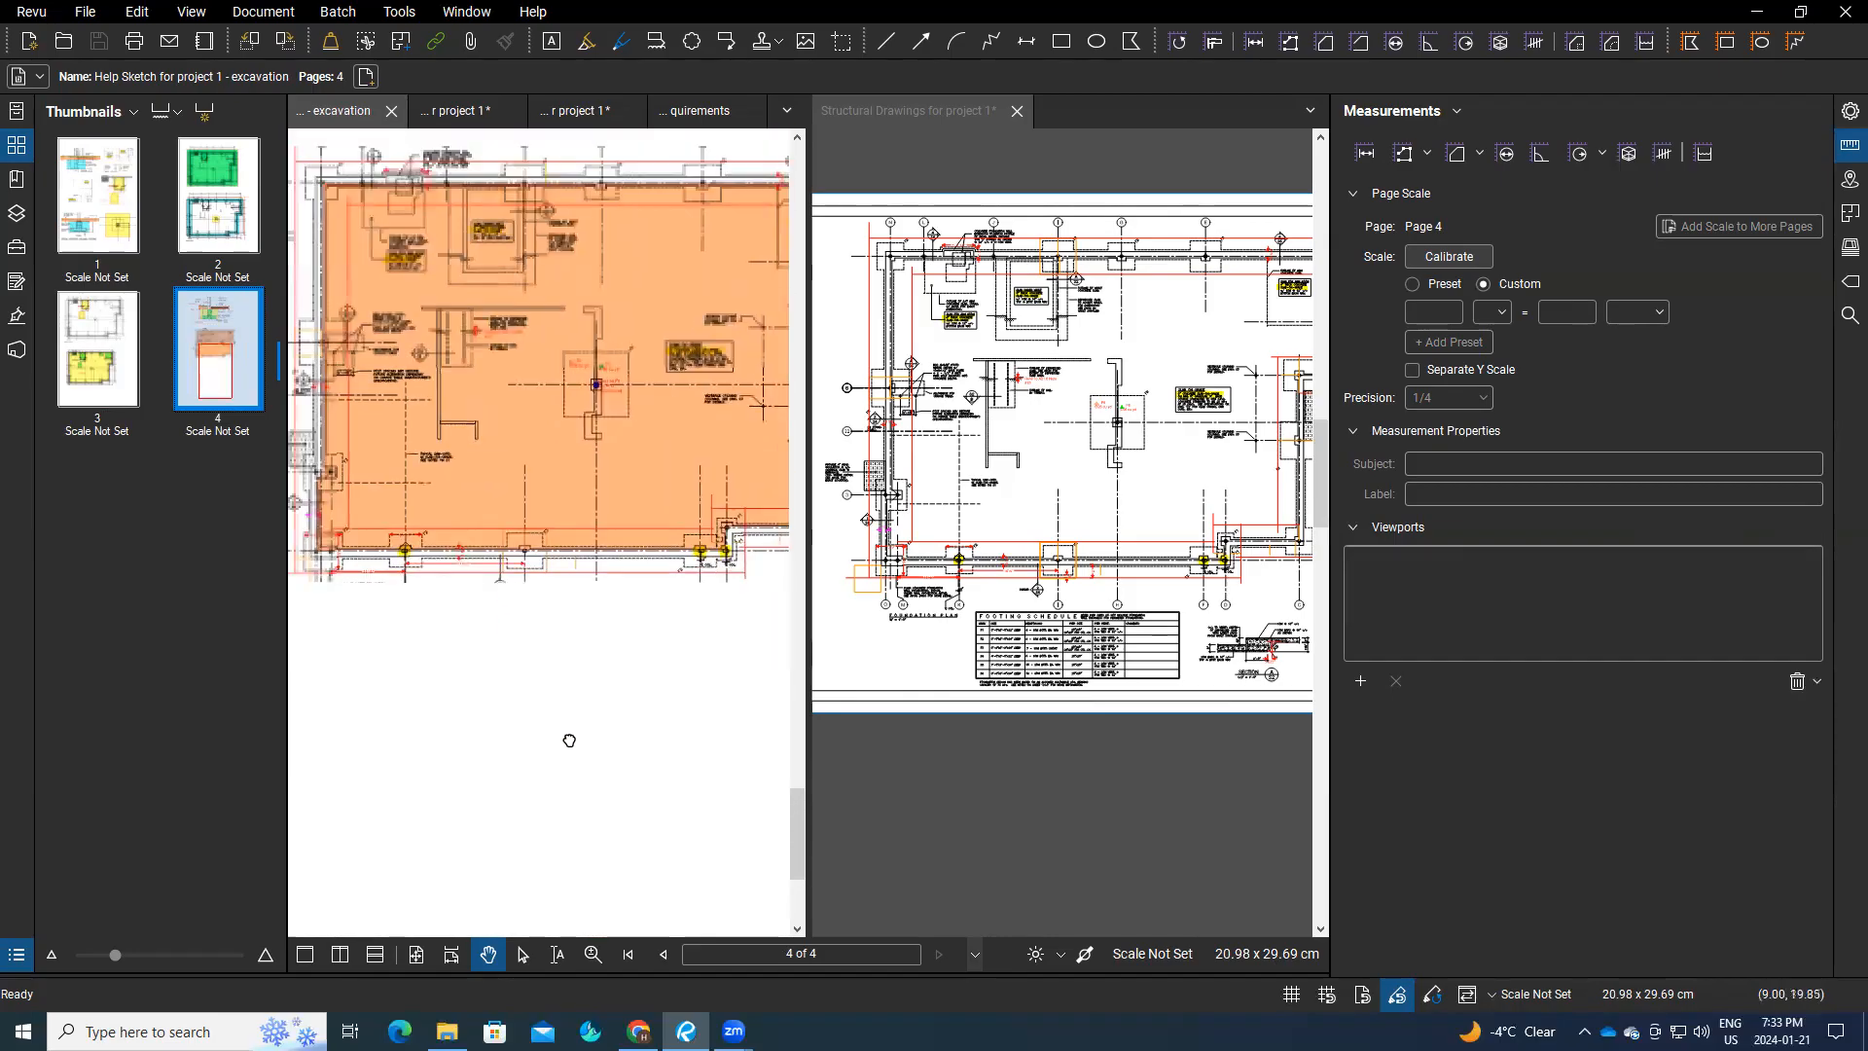
Step: Return to the granular A plan on page 3 of the help sketch, unsplit the view and hide the page thumbnails
key("Left")
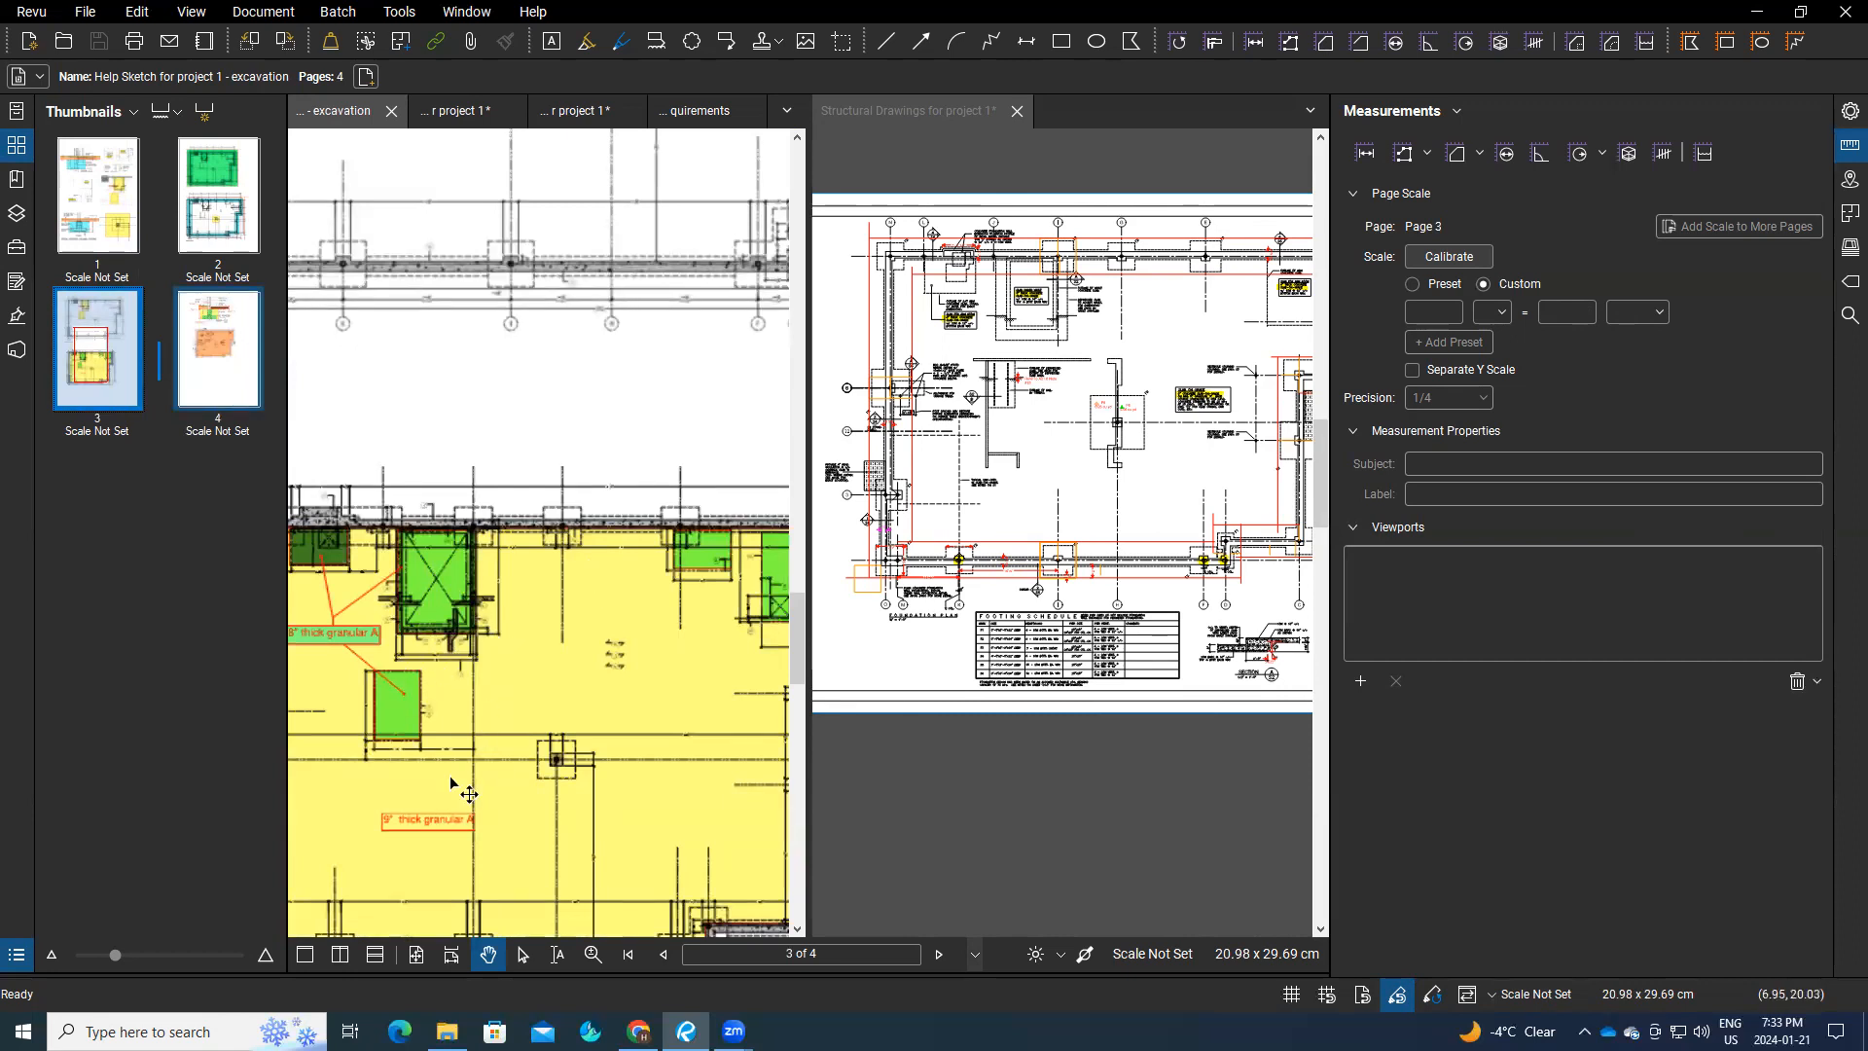
left_click(303, 955)
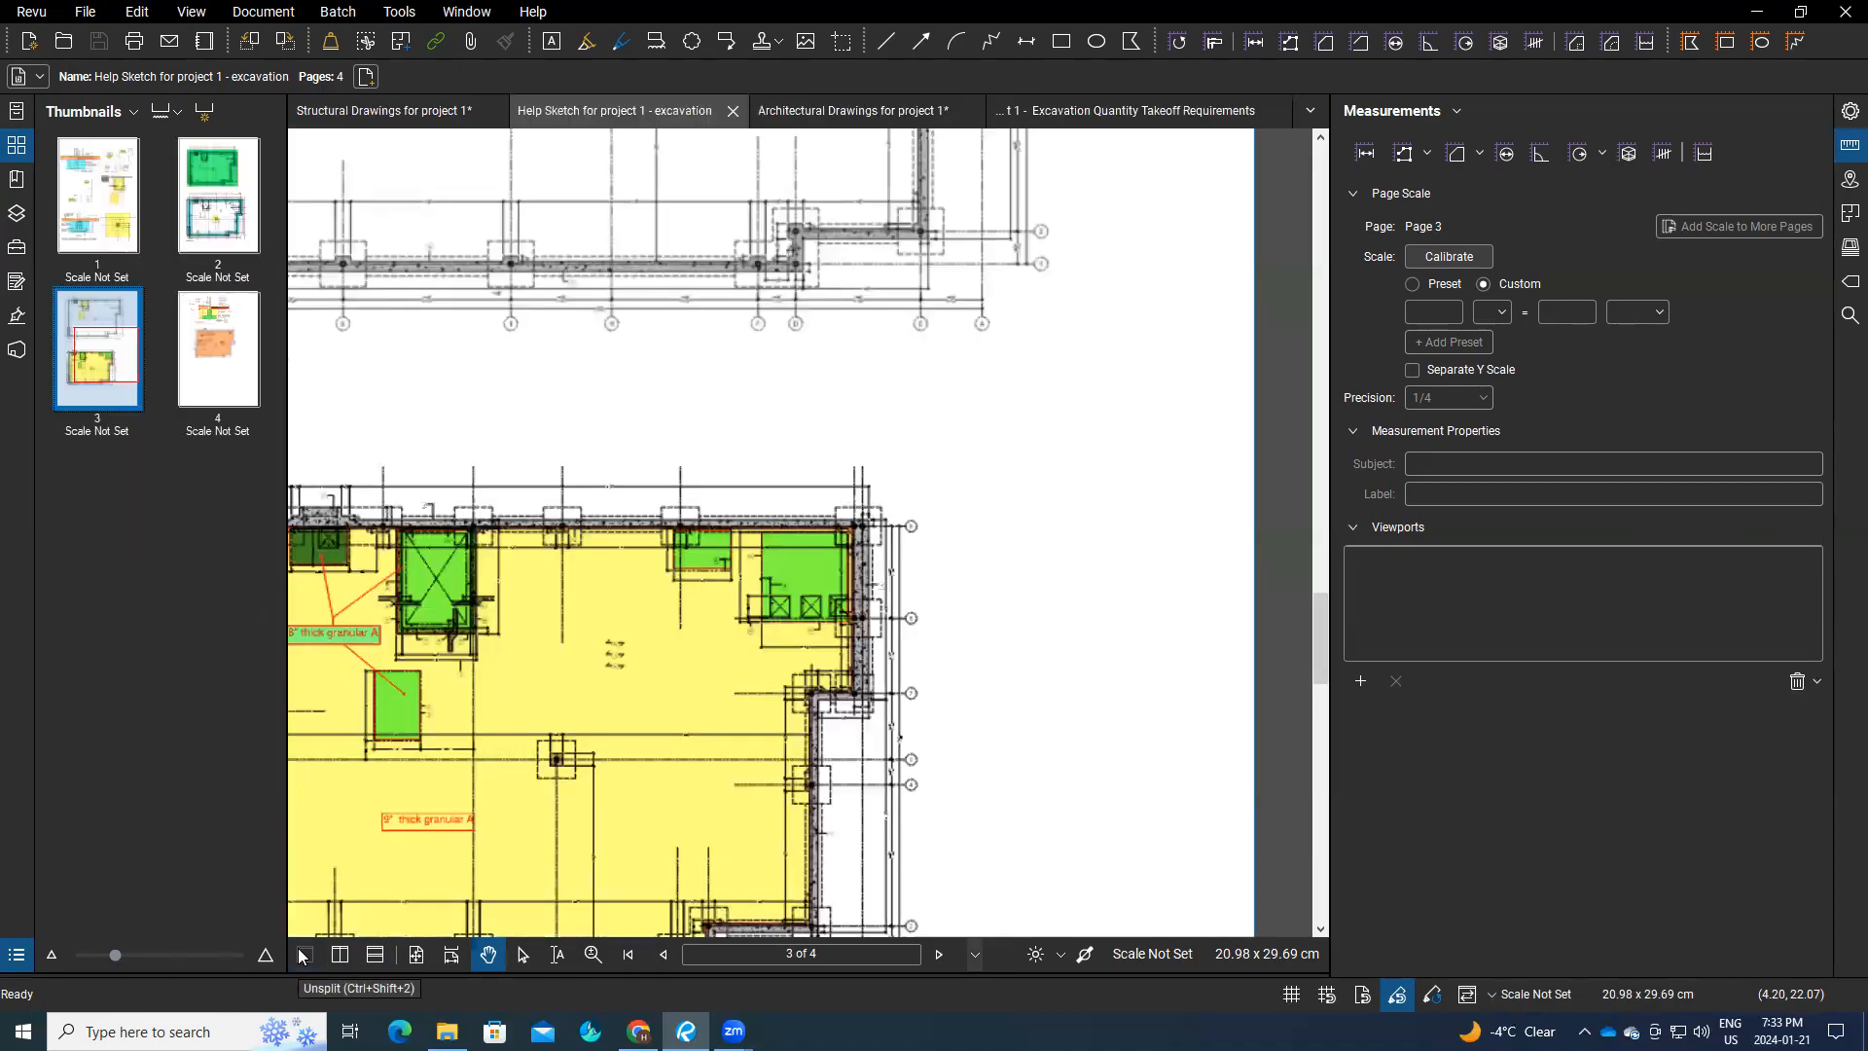
left_click(12, 148)
scroll(700, 525, "down", 3)
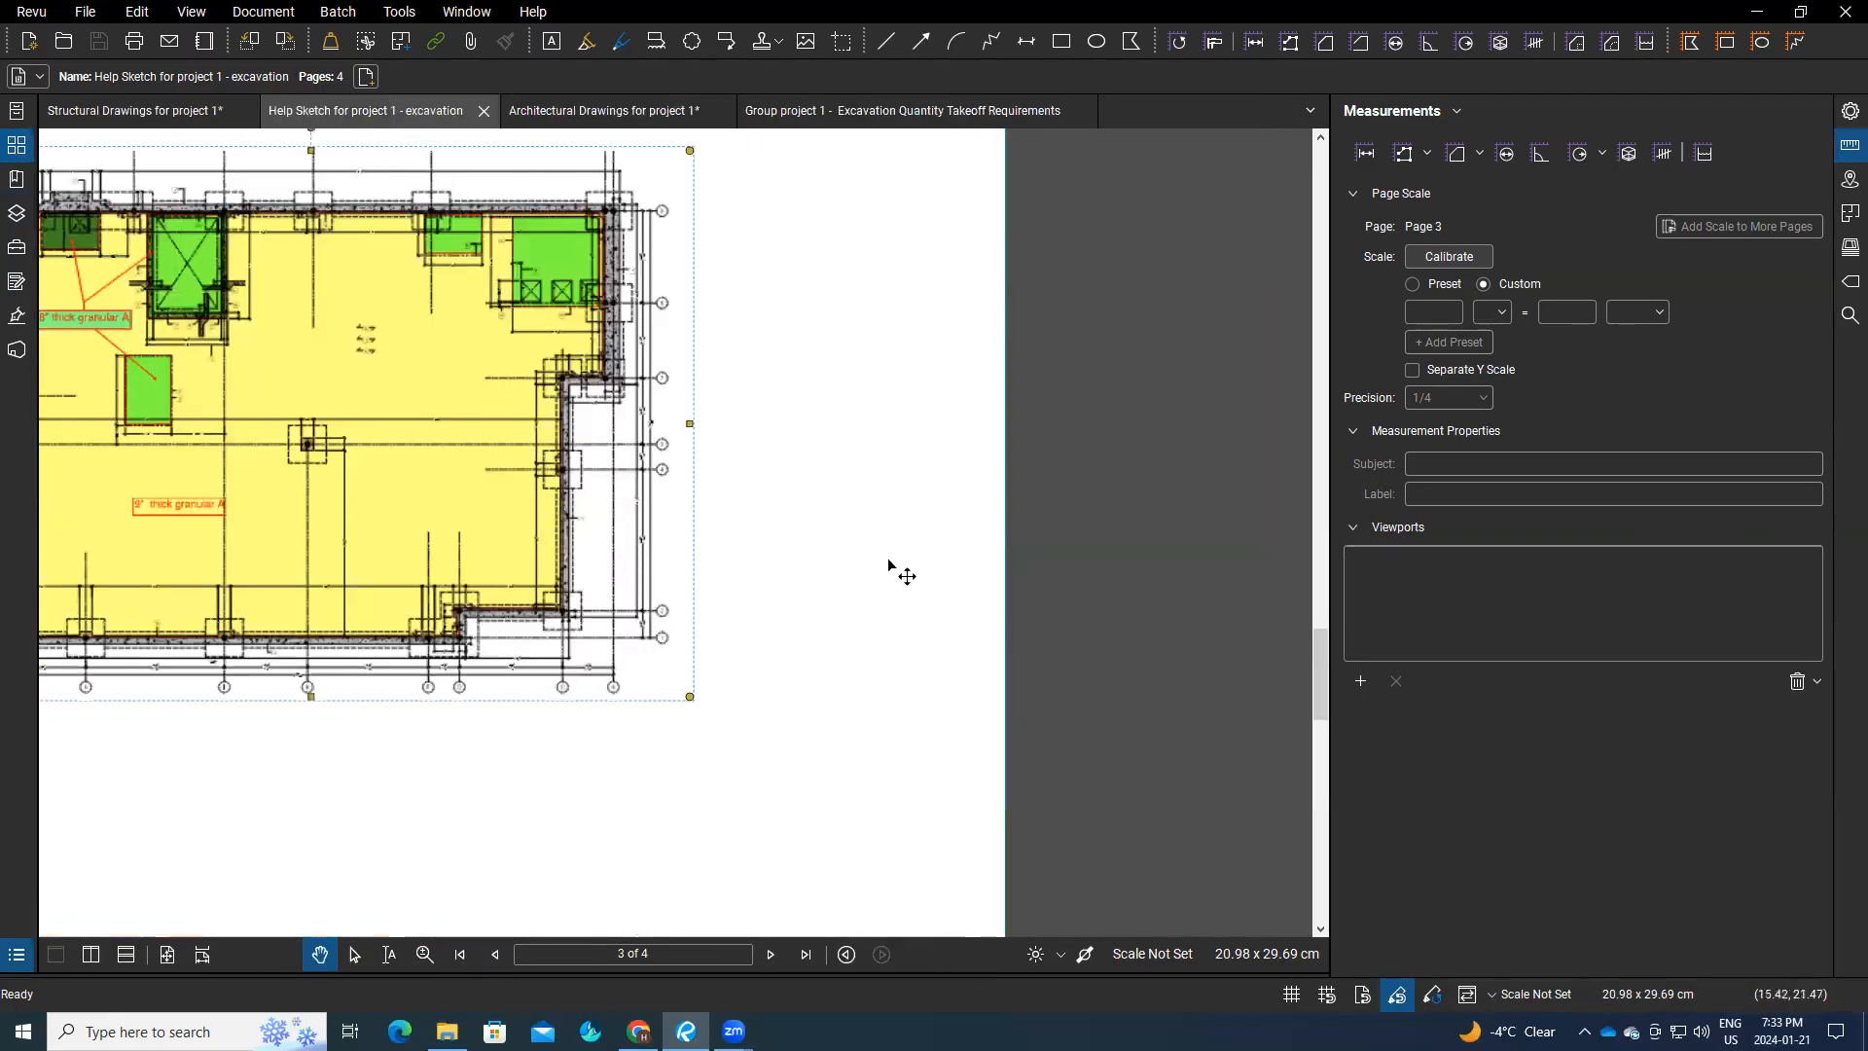
Step: Shift the granular A plan image lower and closer to the page's right edge, and examine its 8" and 9" thick areas
key("ctrl+v")
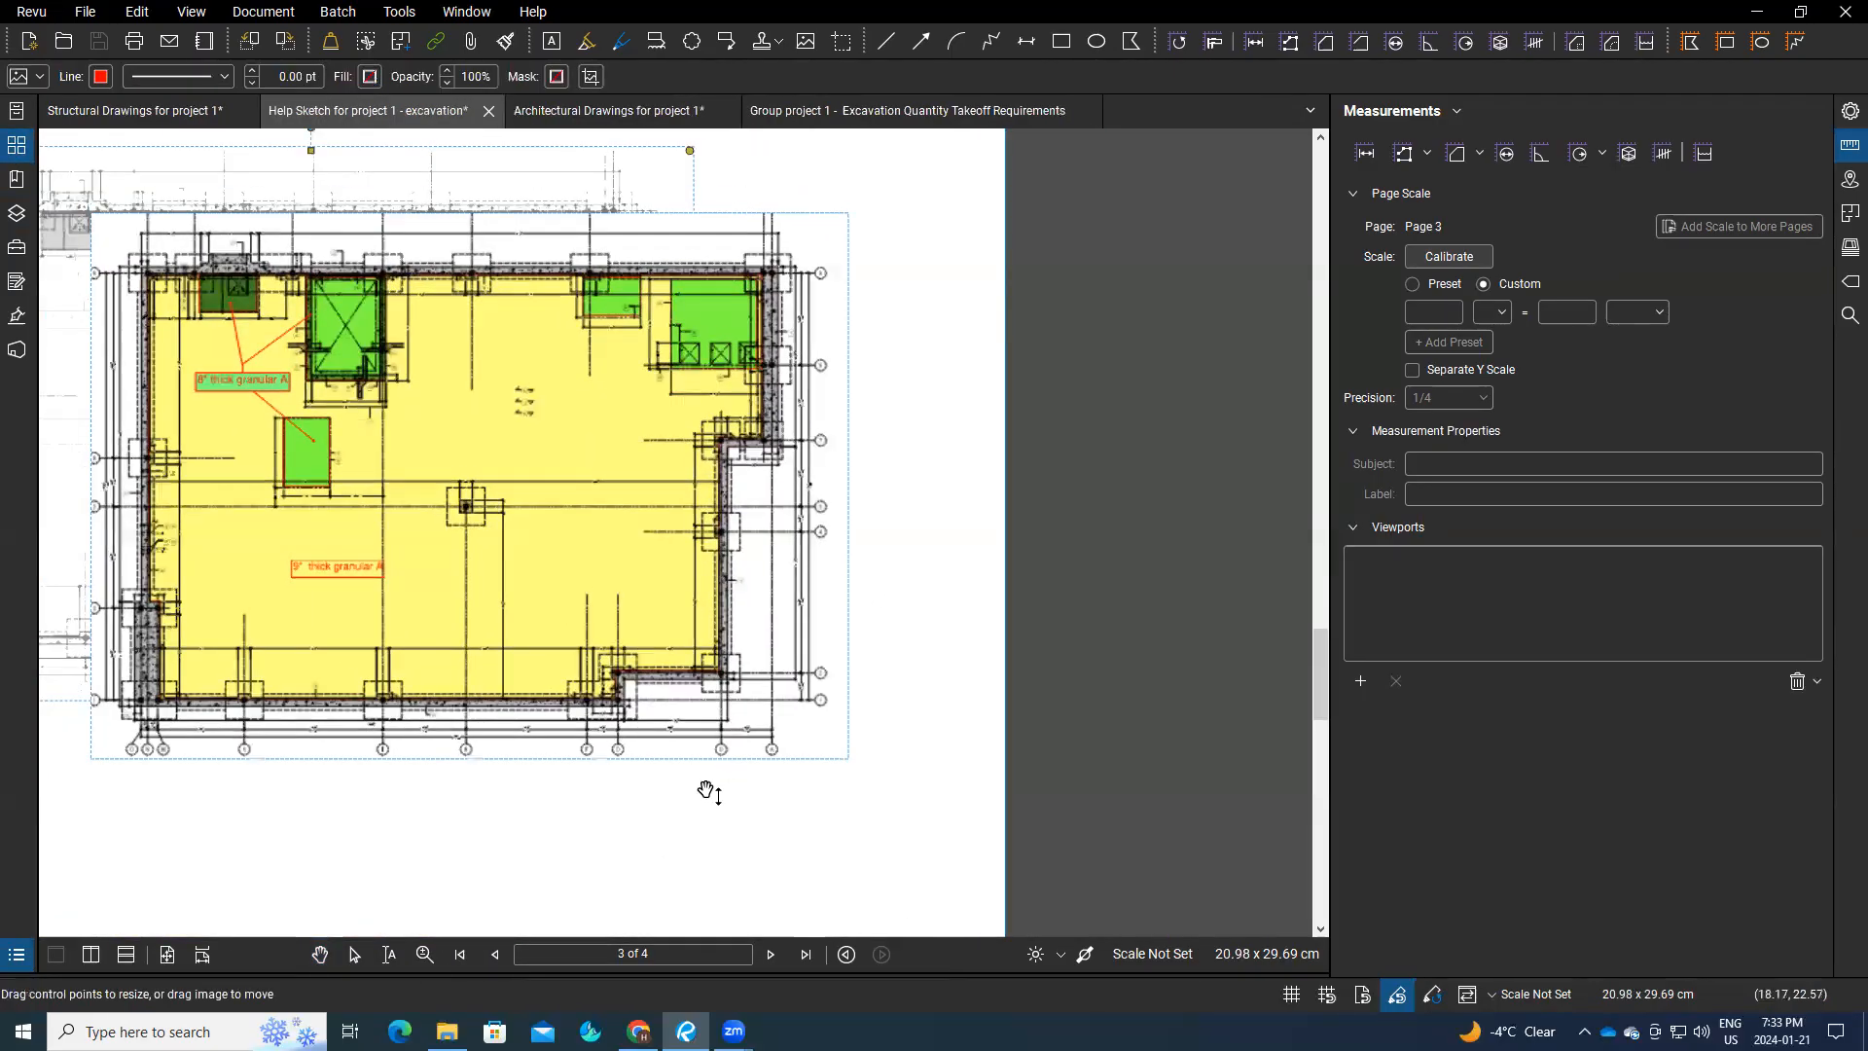
left_click(708, 793)
scroll(805, 793, "down", 2)
scroll(785, 675, "up", 3)
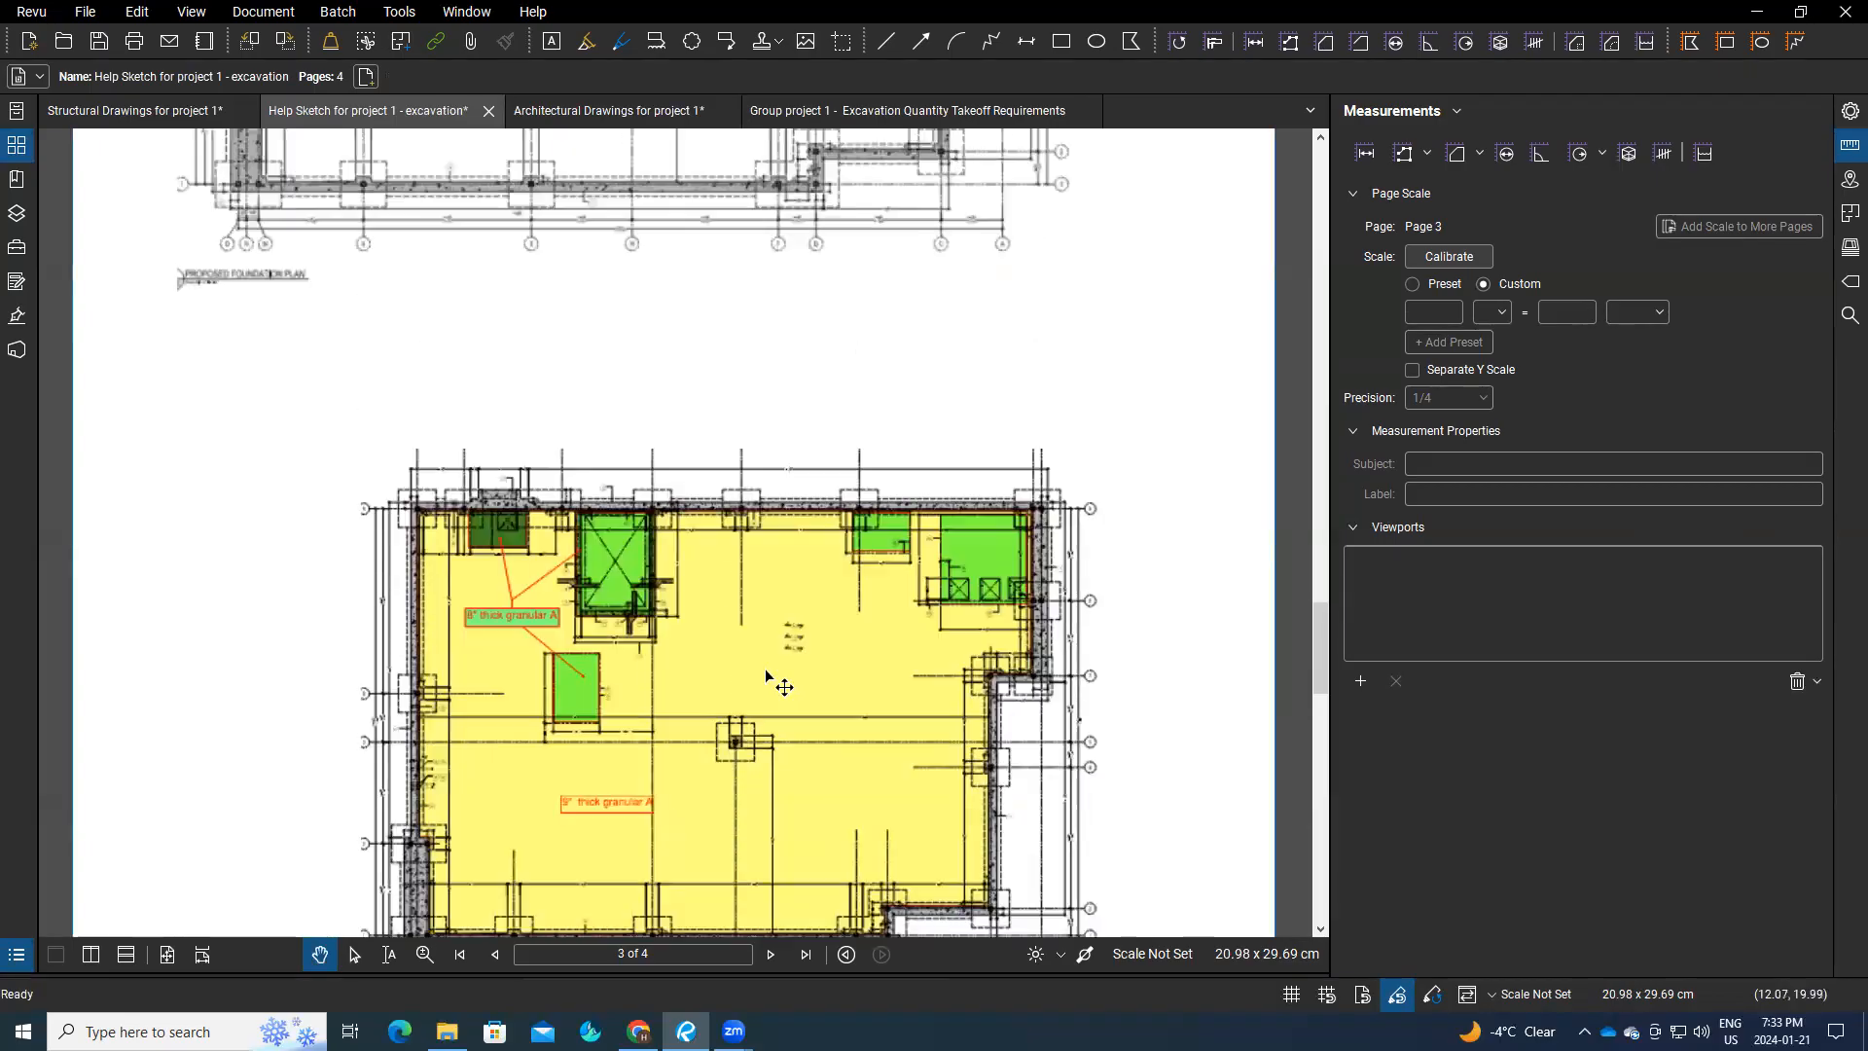
scroll(857, 604, "down", 2)
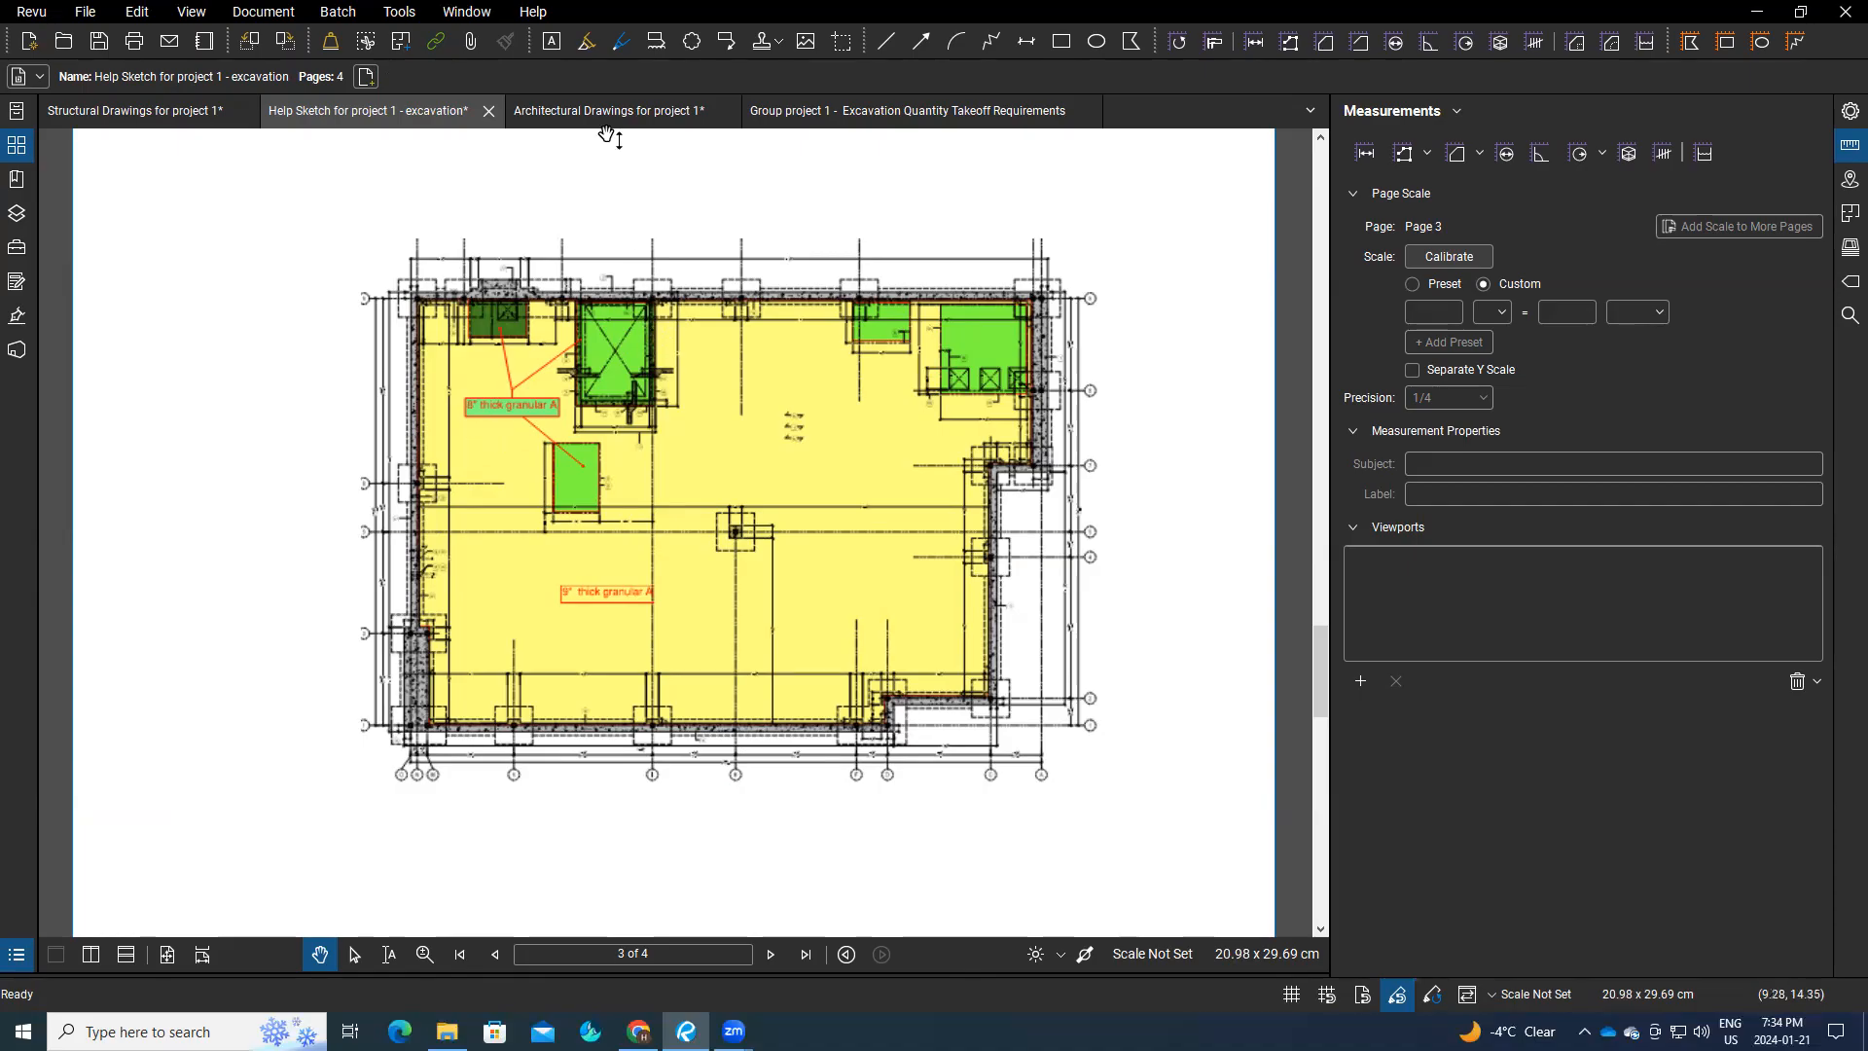
Step: Examine the Div.31 Earthwork recap in the Excavation Quantity Takeoff Requirements
left_click(897, 111)
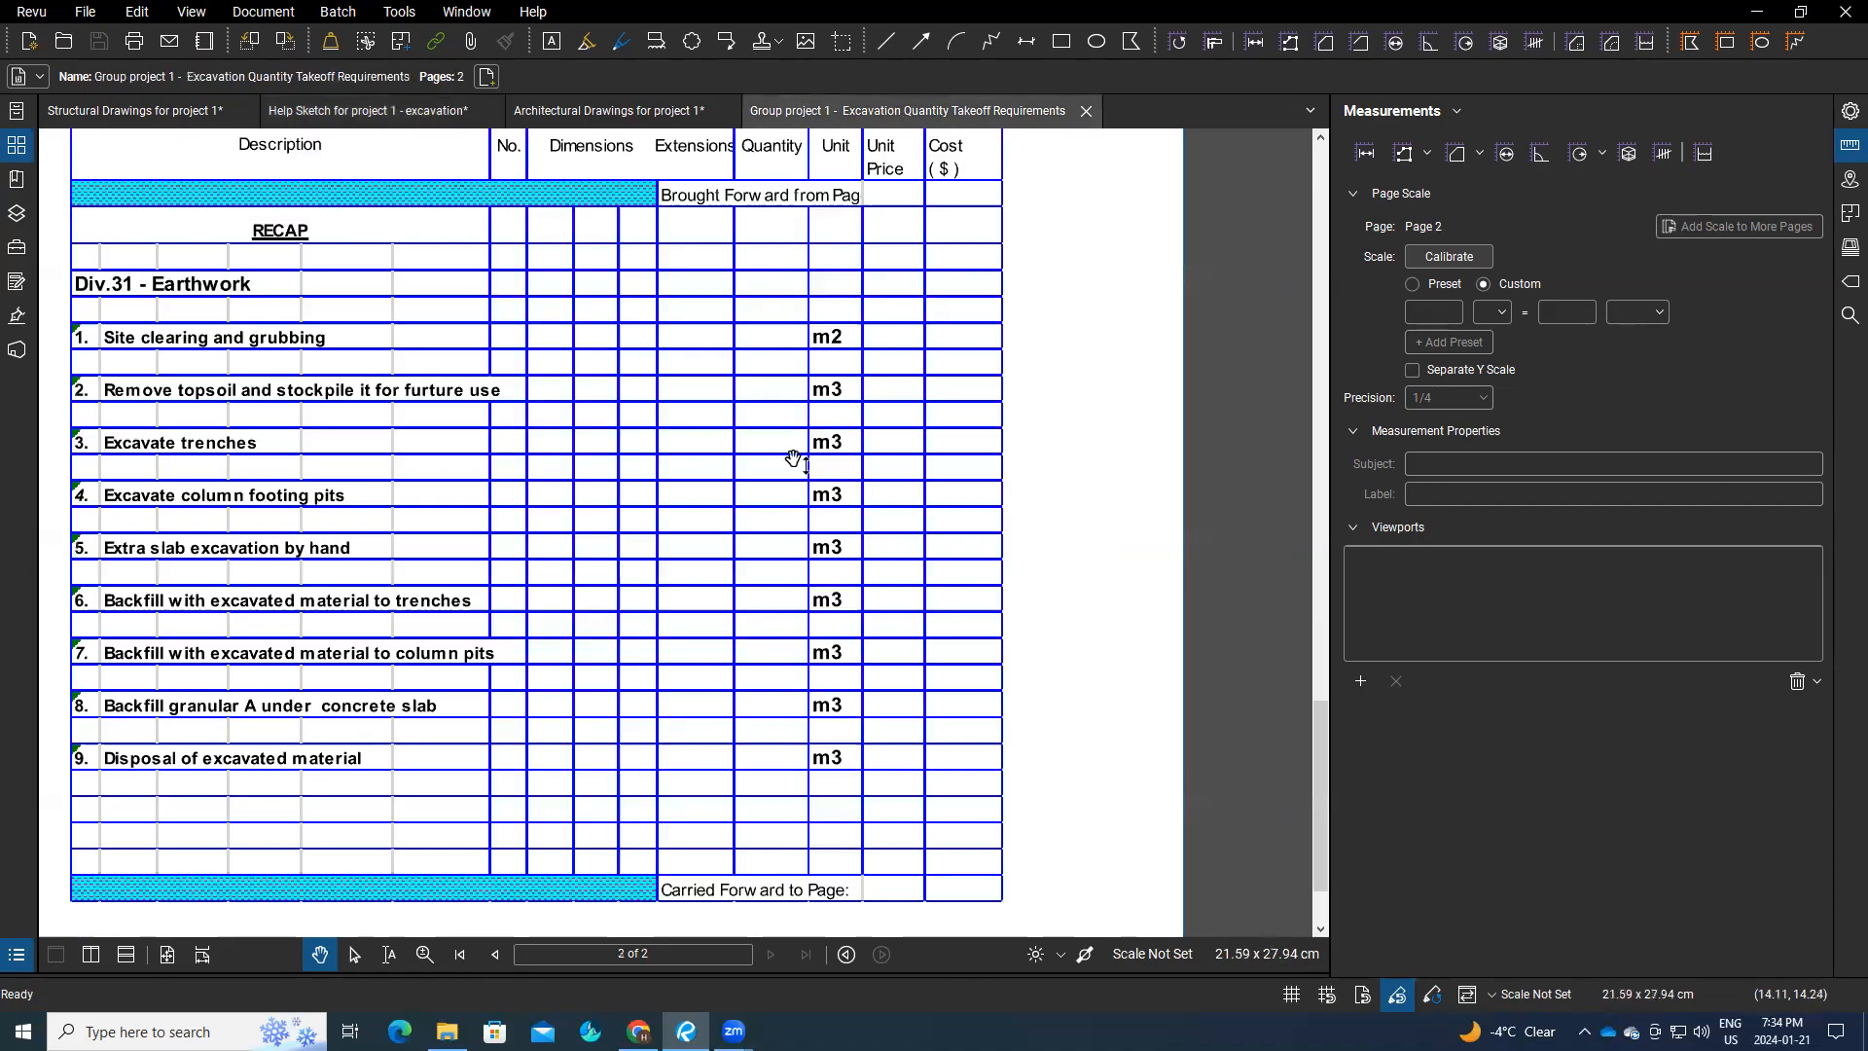